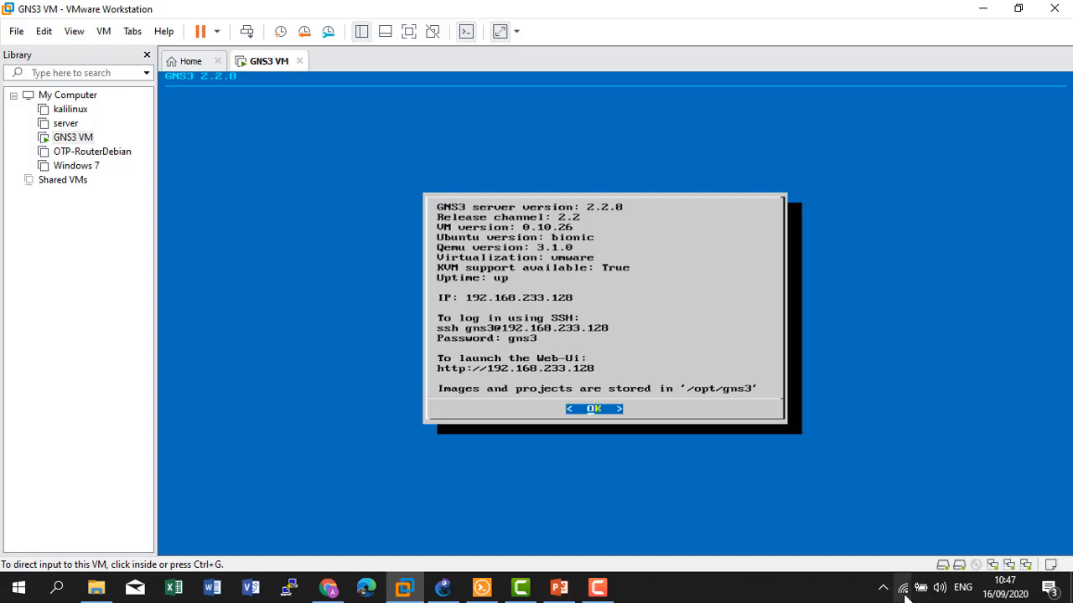
# Inspect the VMnet8 NAT settings in VMware's virtual network editor without changing anything.
pyautogui.click(46, 35)
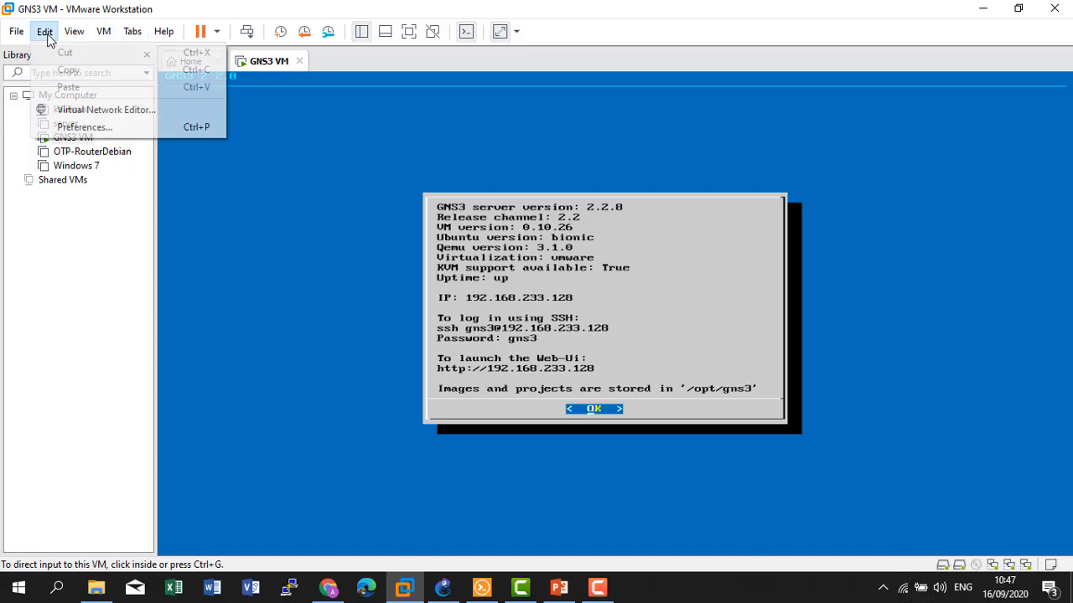
pyautogui.click(72, 110)
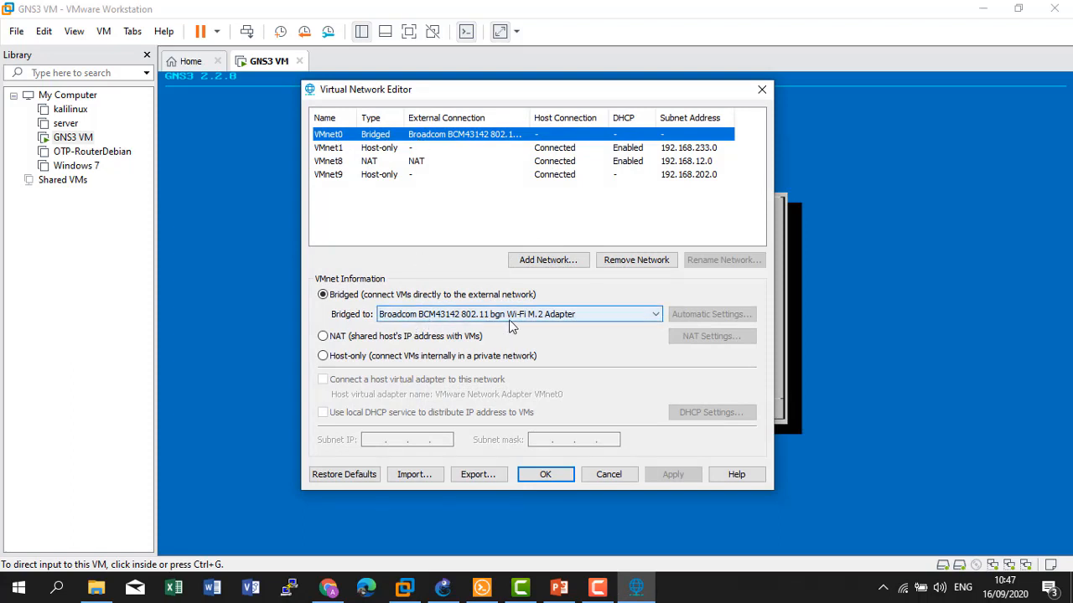
pyautogui.click(331, 160)
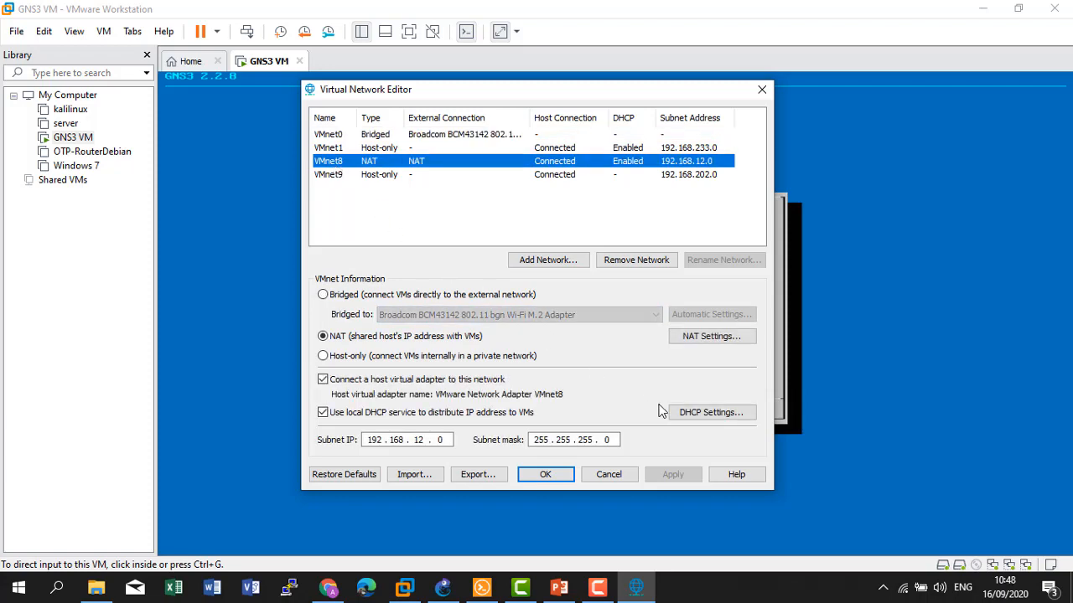
pyautogui.click(711, 337)
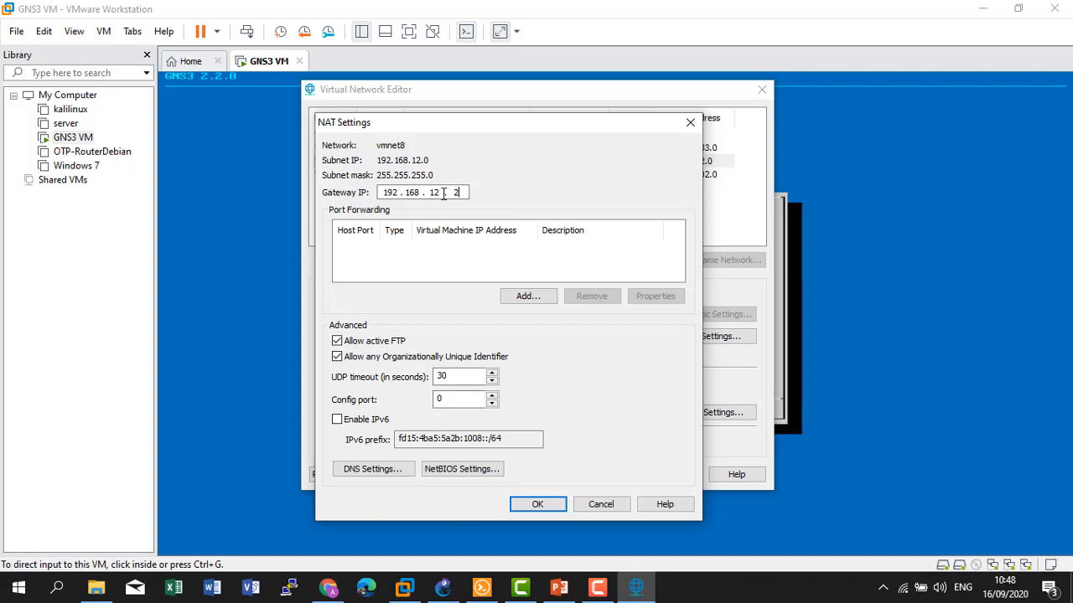
pyautogui.click(589, 508)
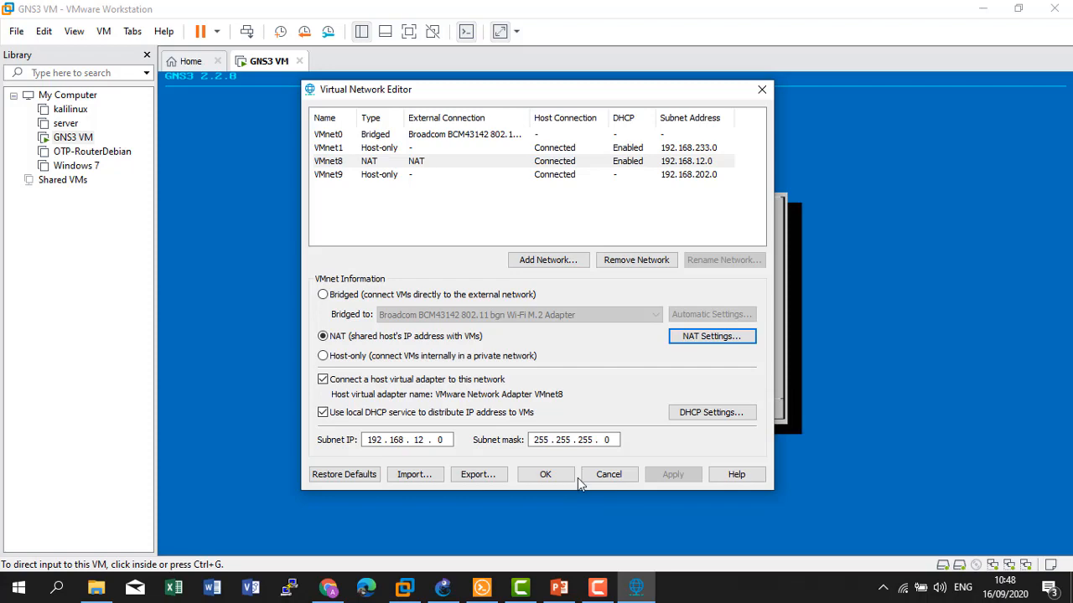
pyautogui.click(609, 476)
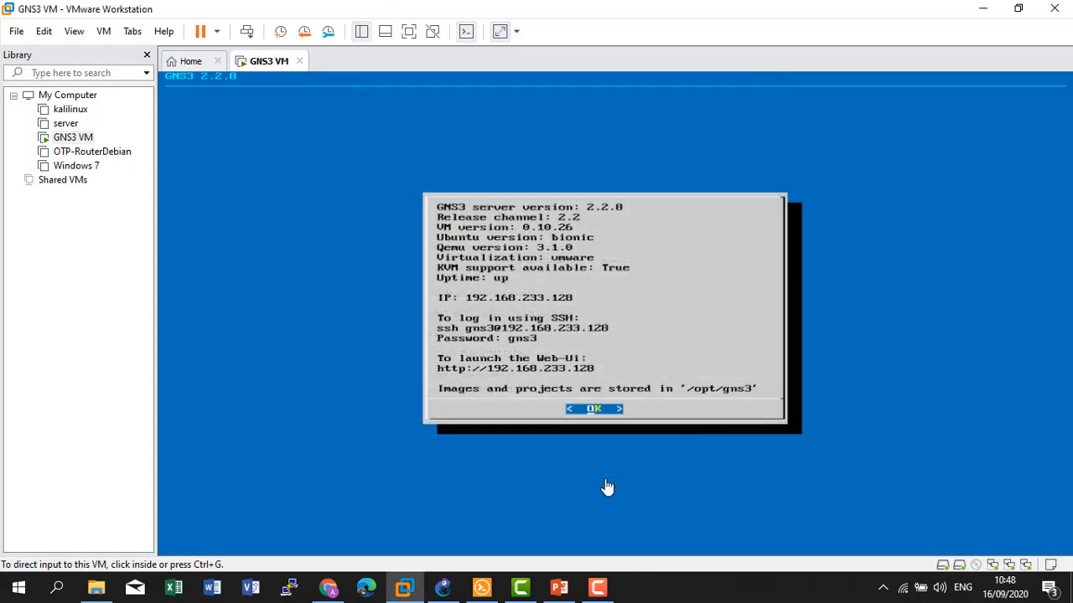
# Check the Wi-Fi adapter's connection details in Windows network settings, then close everything.
pyautogui.rightClick(905, 593)
pyautogui.click(908, 578)
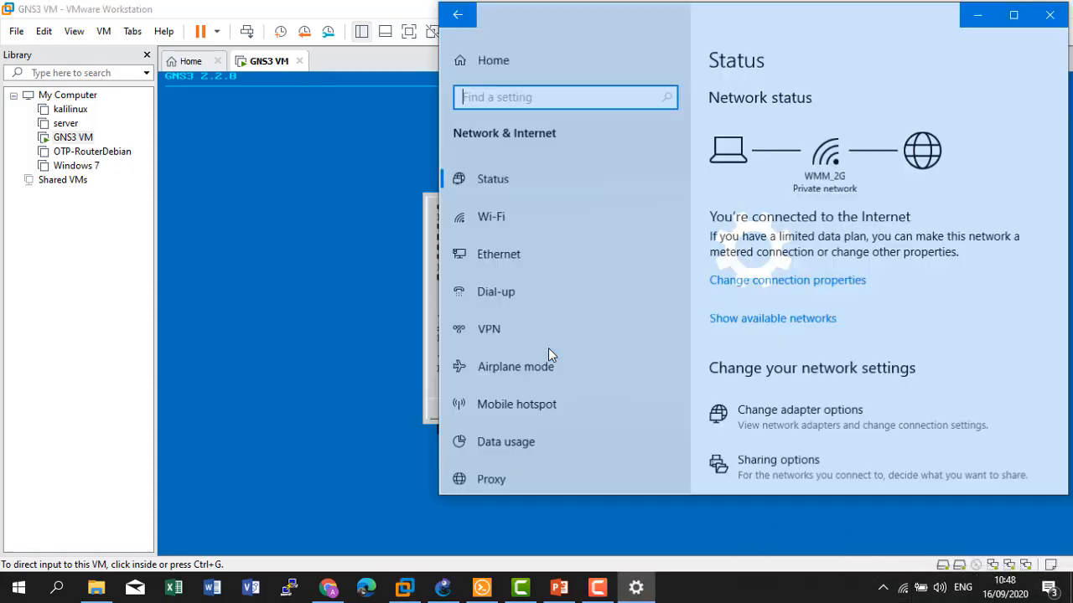
pyautogui.click(503, 254)
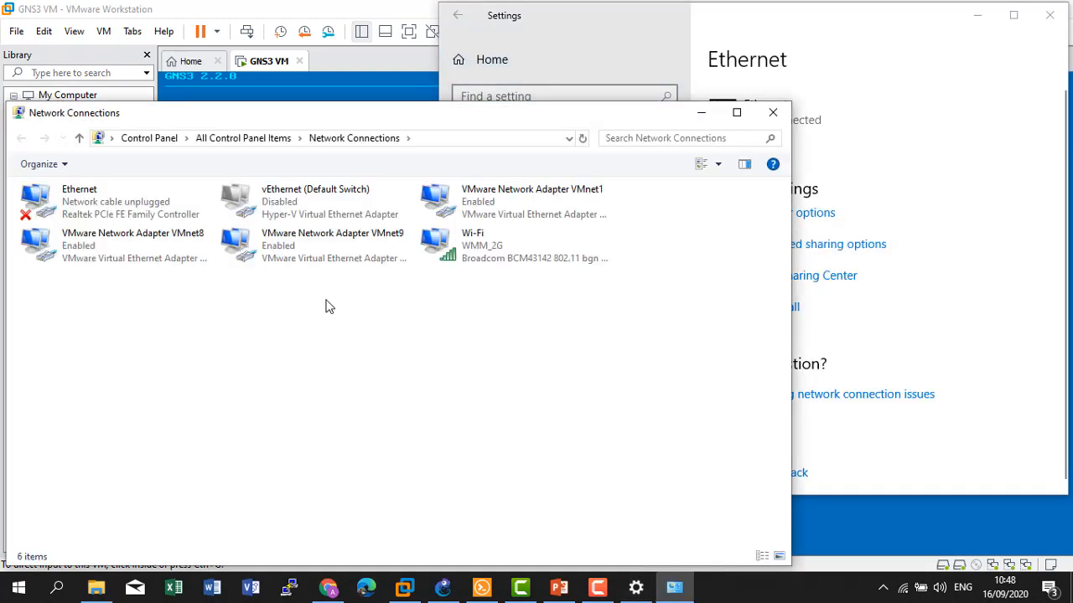
pyautogui.rightClick(469, 263)
pyautogui.click(507, 302)
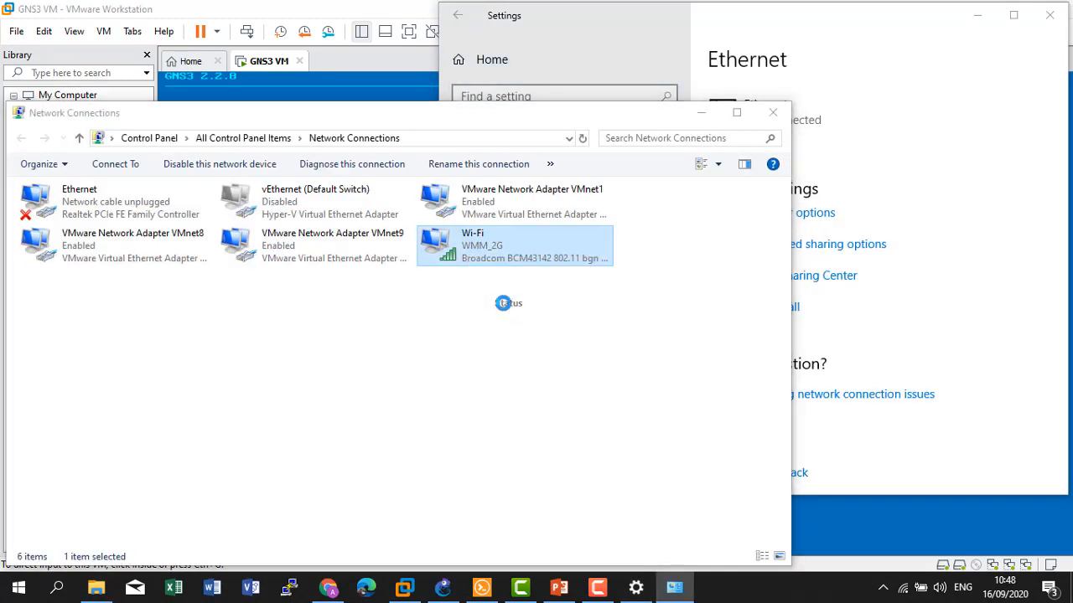
pyautogui.click(453, 313)
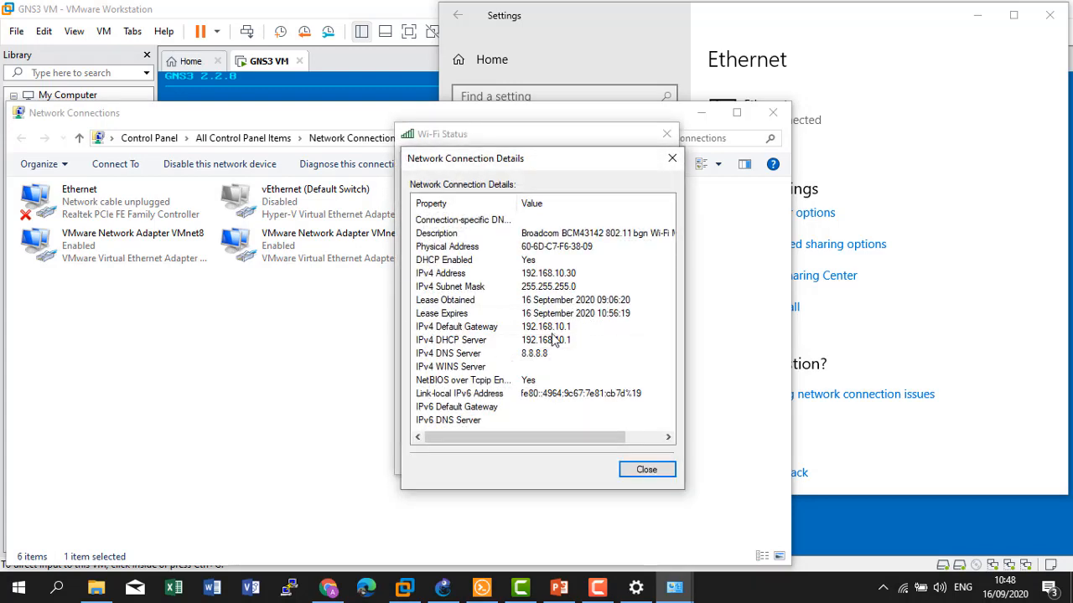
pyautogui.click(646, 470)
pyautogui.click(643, 467)
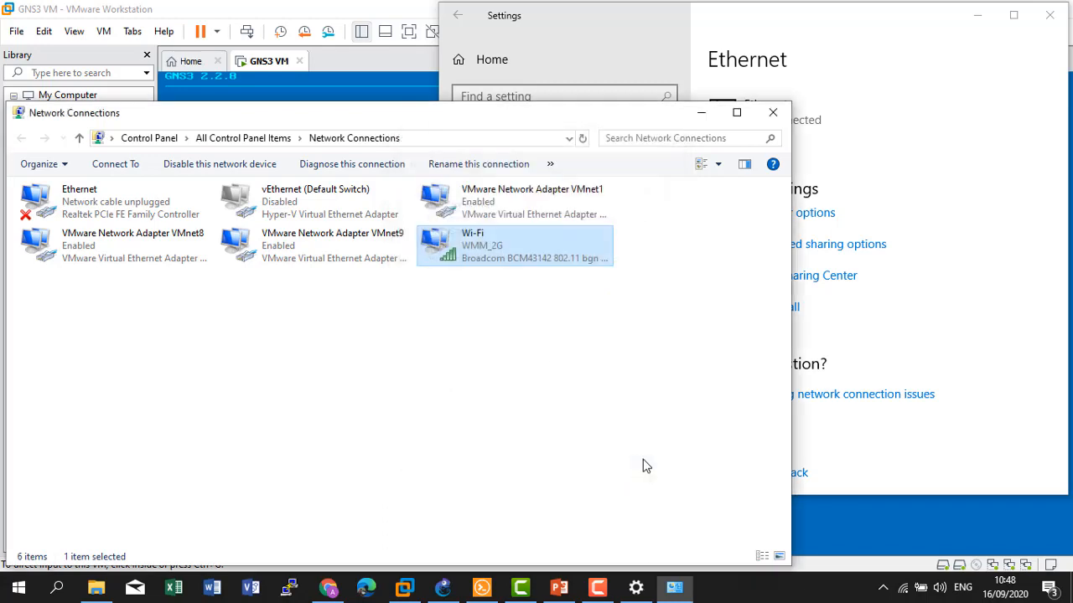
pyautogui.click(773, 113)
pyautogui.click(1047, 13)
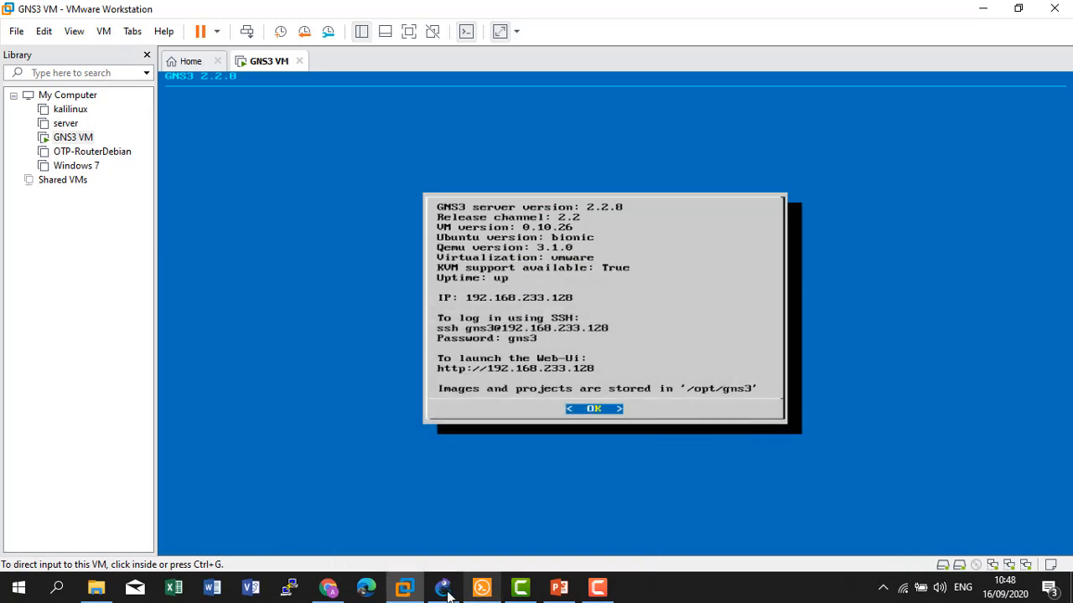
# Open Cloud1's configuration in GNS3 and compare it against the GNS3 VM console.
pyautogui.click(447, 594)
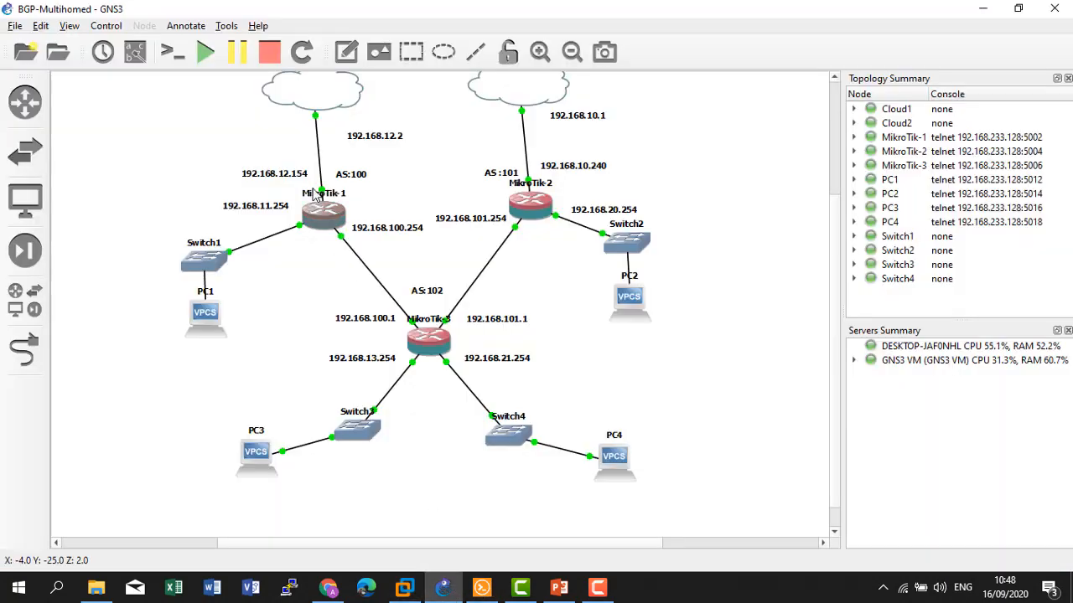
pyautogui.rightClick(318, 101)
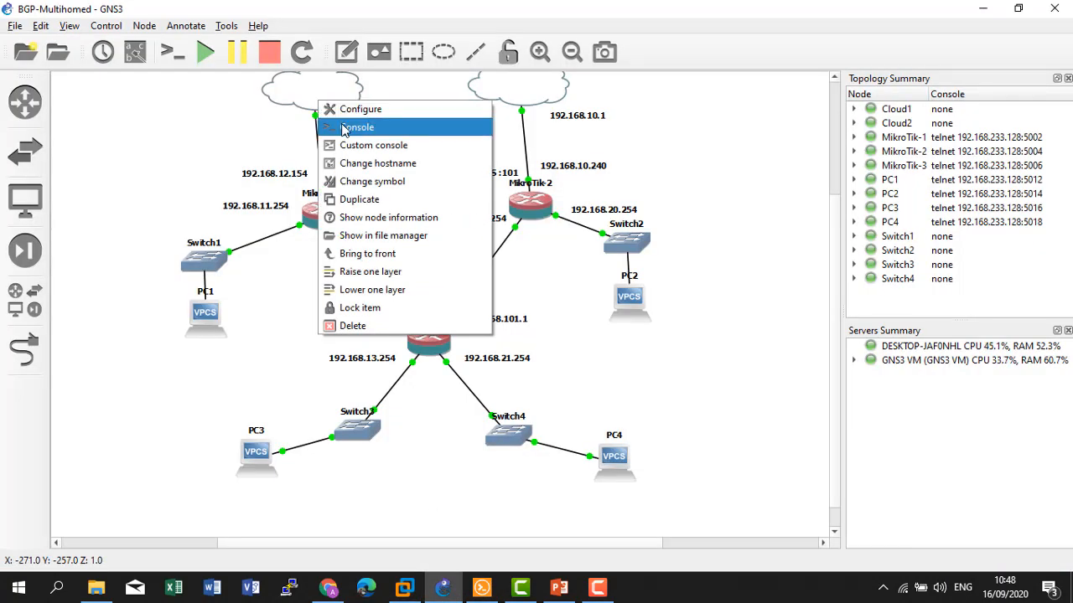
pyautogui.click(346, 111)
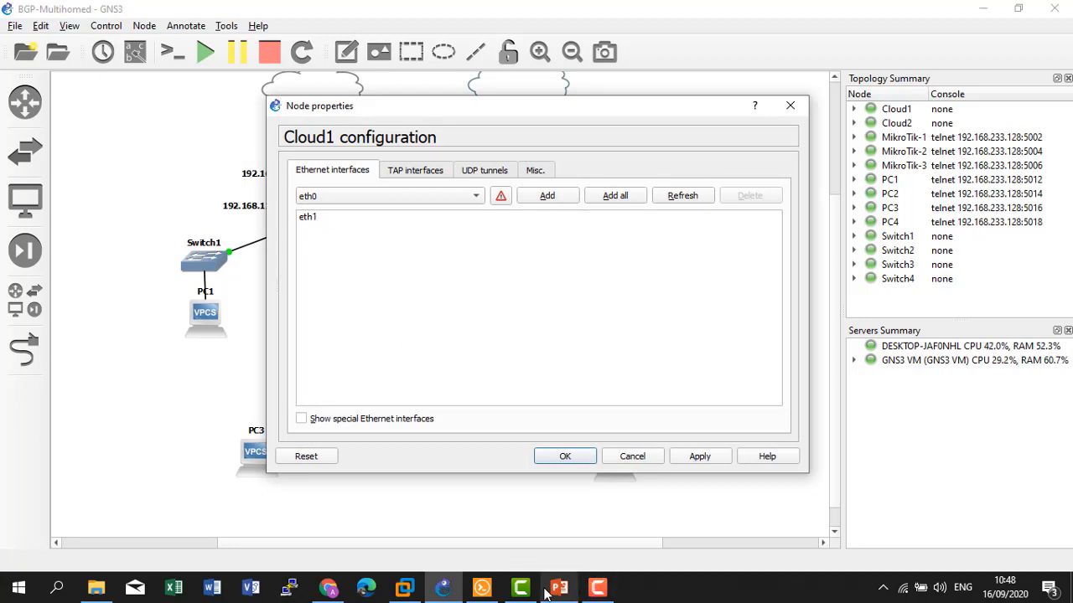
pyautogui.click(404, 587)
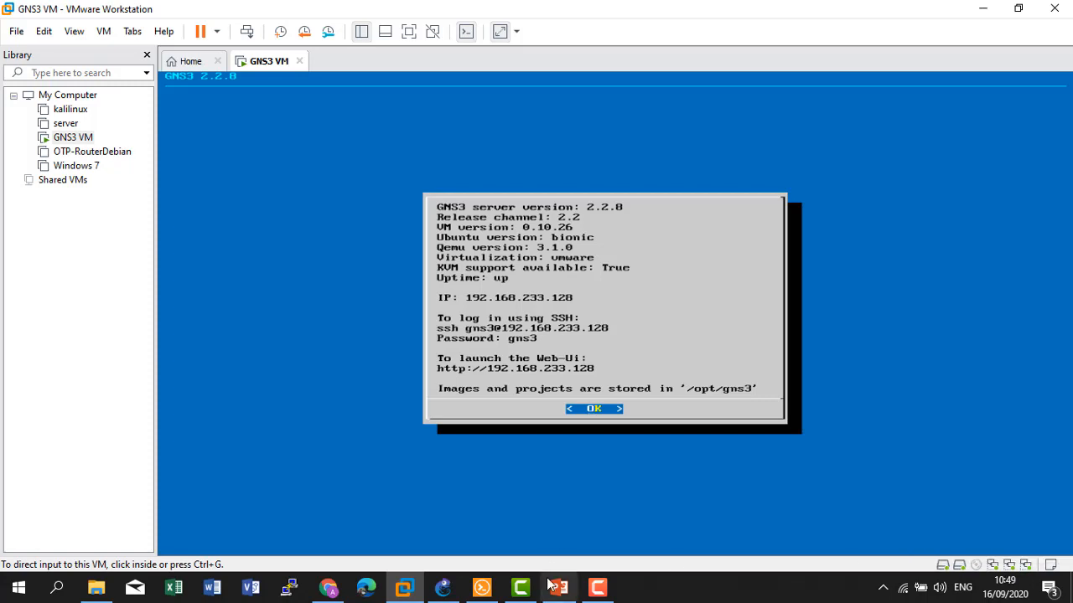
pyautogui.moveTo(505, 591)
pyautogui.click(442, 588)
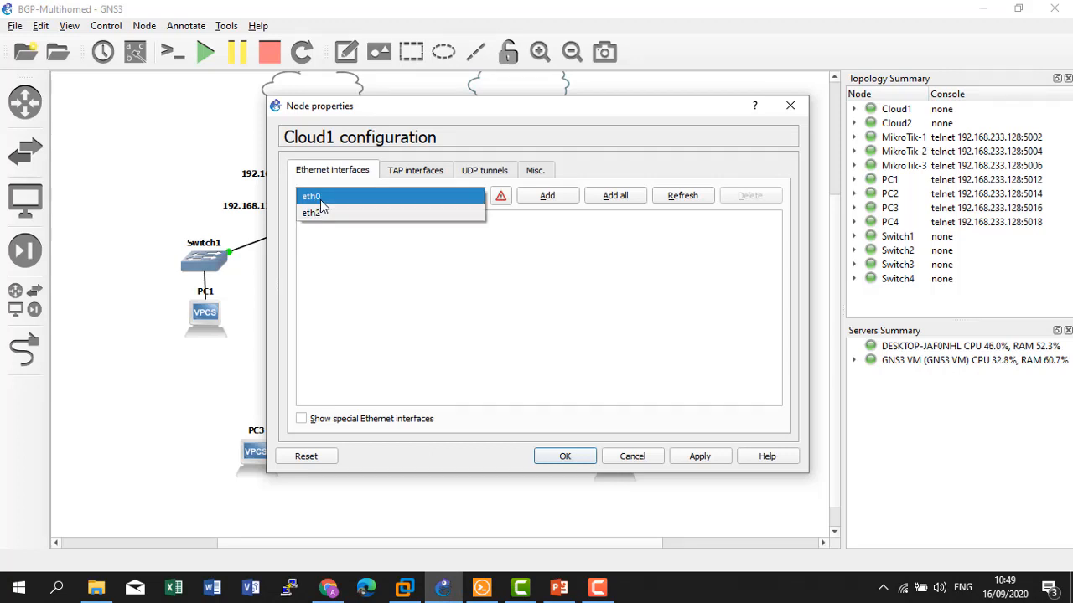
# Review Cloud1's available Ethernet interfaces, keep eth0, and cancel without changes.
pyautogui.click(322, 260)
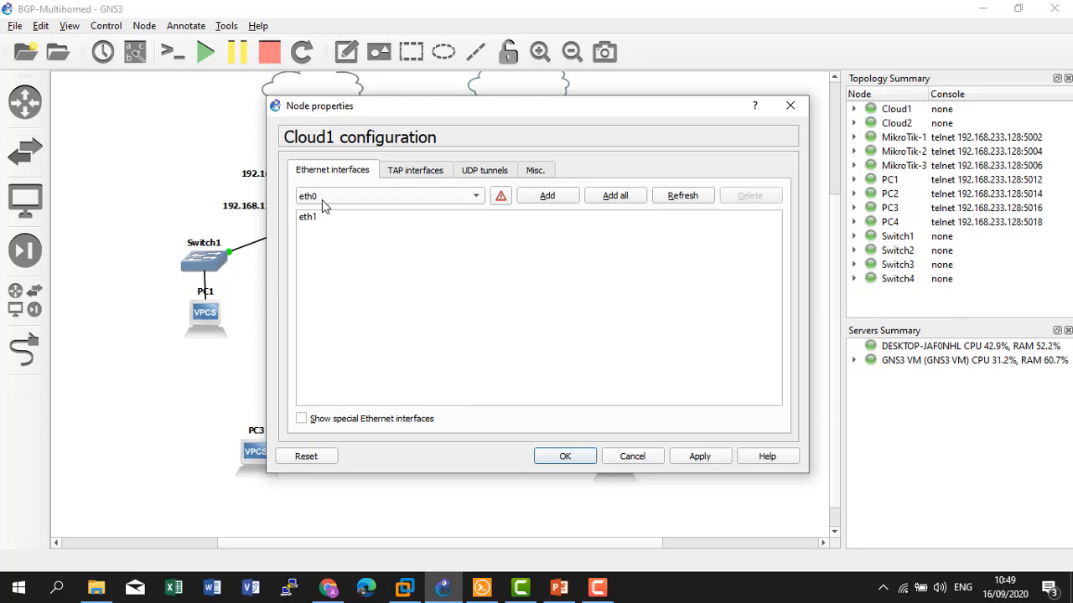
pyautogui.click(325, 201)
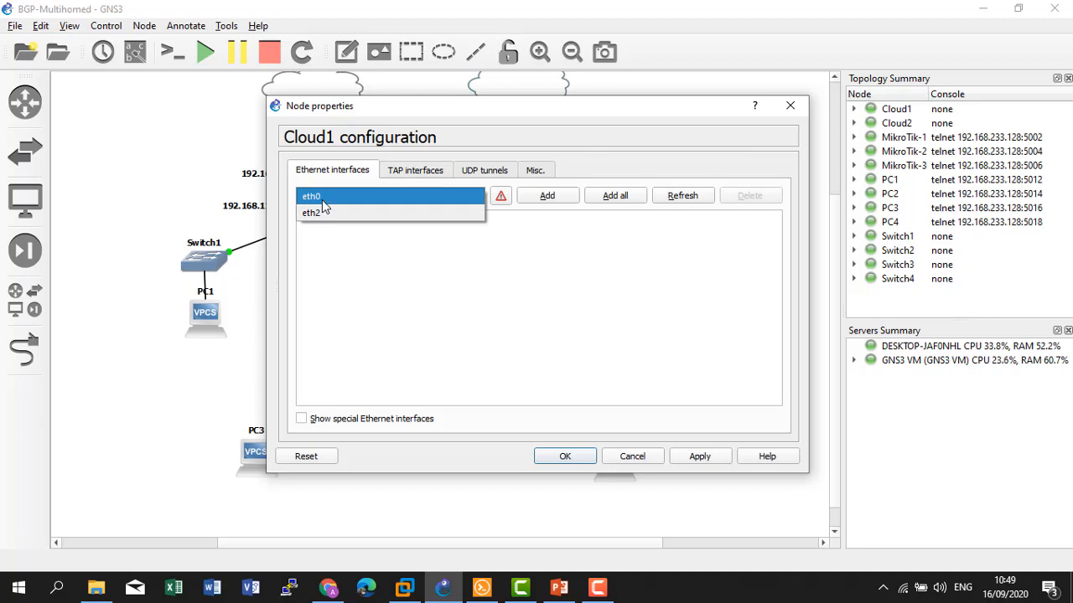
pyautogui.click(323, 198)
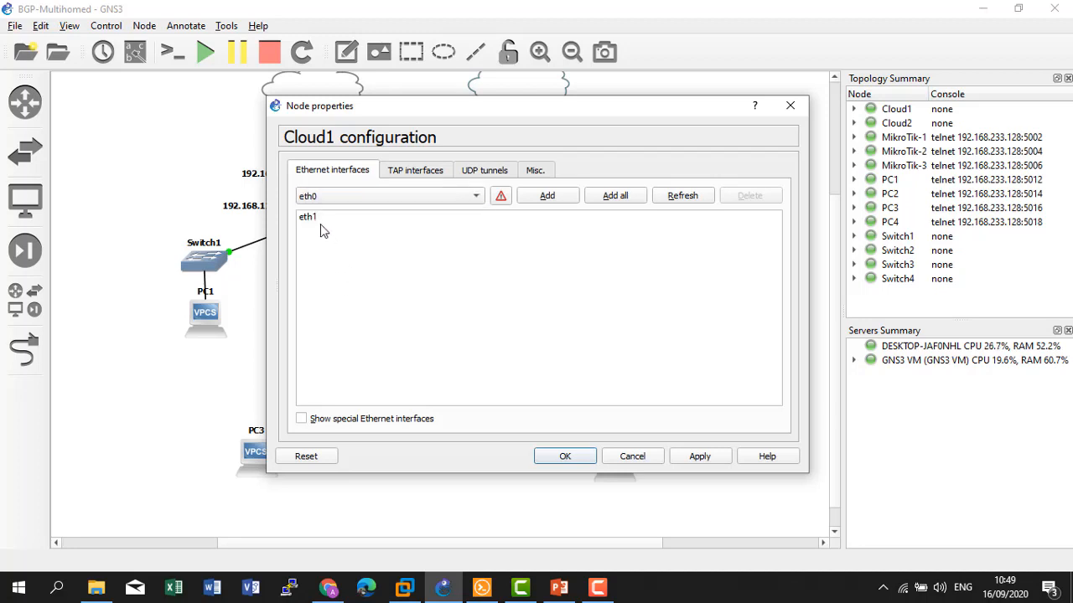
pyautogui.click(326, 202)
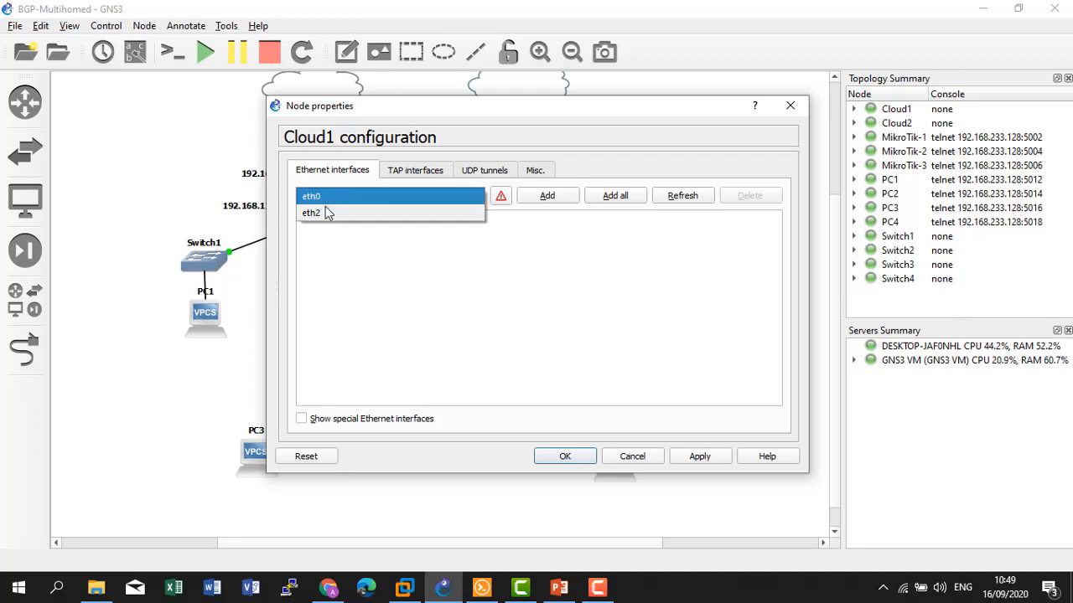
pyautogui.click(321, 227)
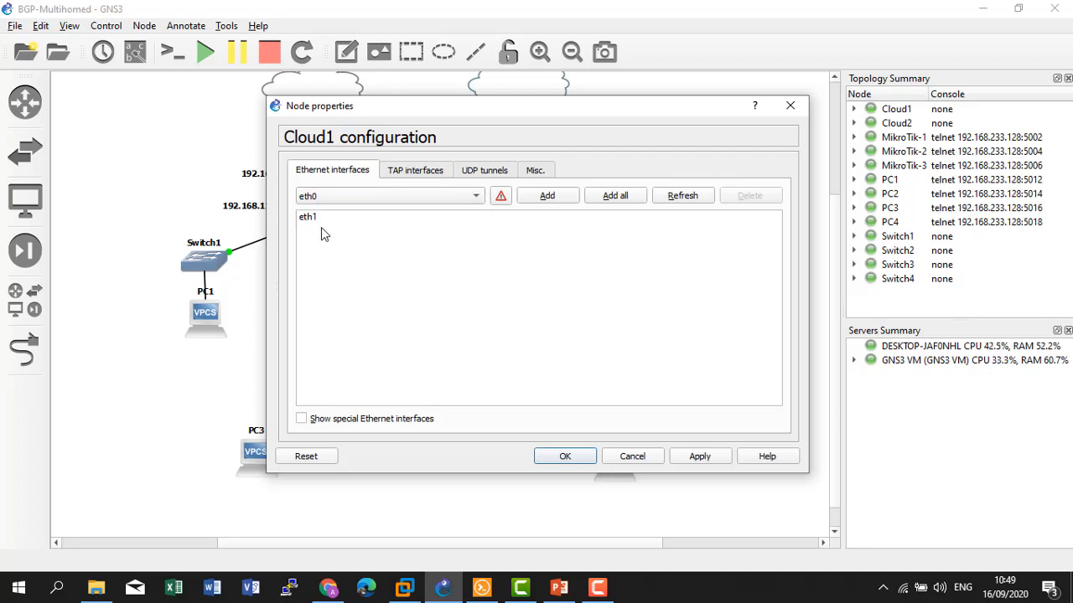
pyautogui.click(639, 457)
# Open MikroTik-2's configuration, review its interface list, and cancel without changes.
pyautogui.rightClick(517, 216)
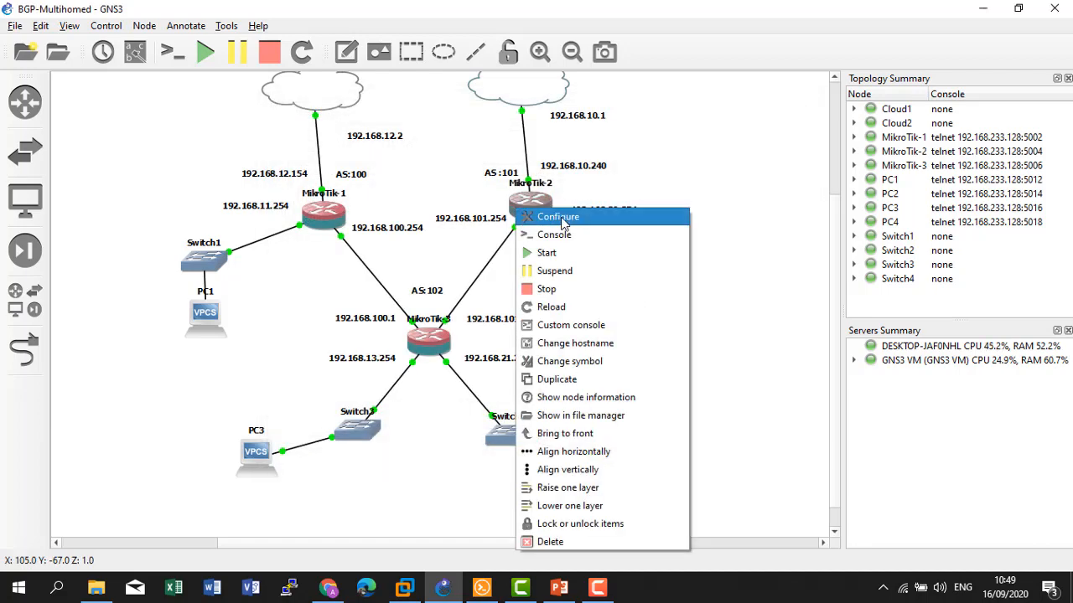
pyautogui.click(567, 220)
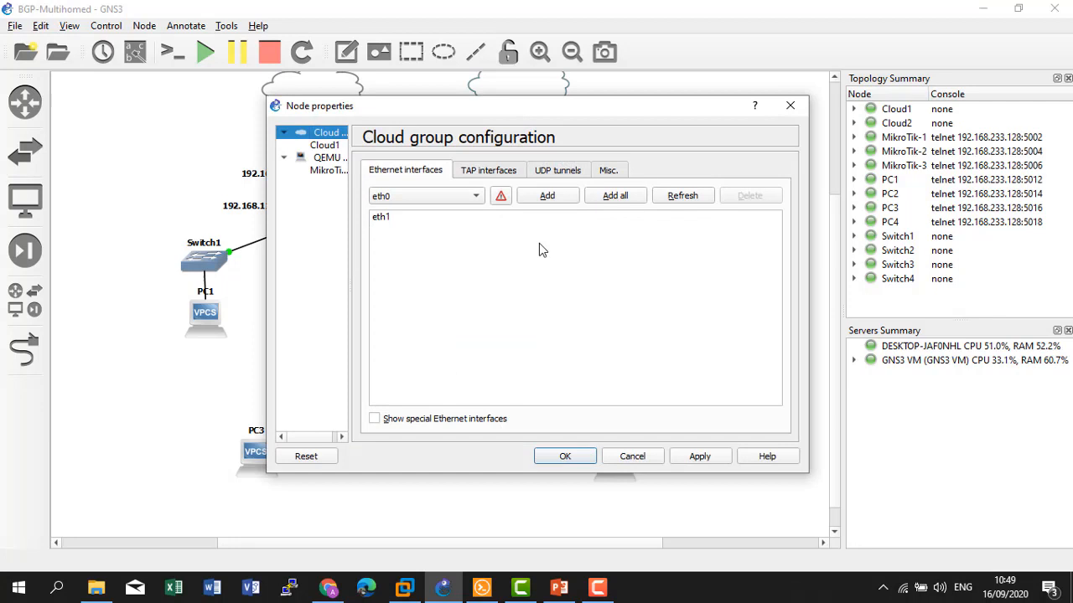
pyautogui.click(404, 198)
pyautogui.click(577, 274)
pyautogui.click(404, 201)
pyautogui.click(405, 201)
pyautogui.click(635, 460)
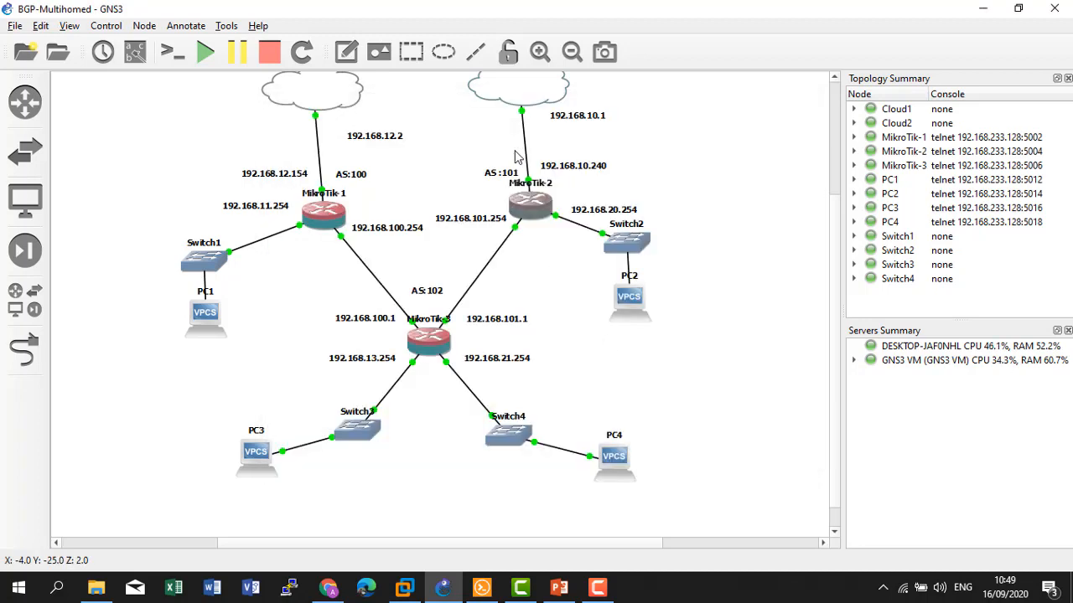
pyautogui.rightClick(537, 93)
pyautogui.click(553, 95)
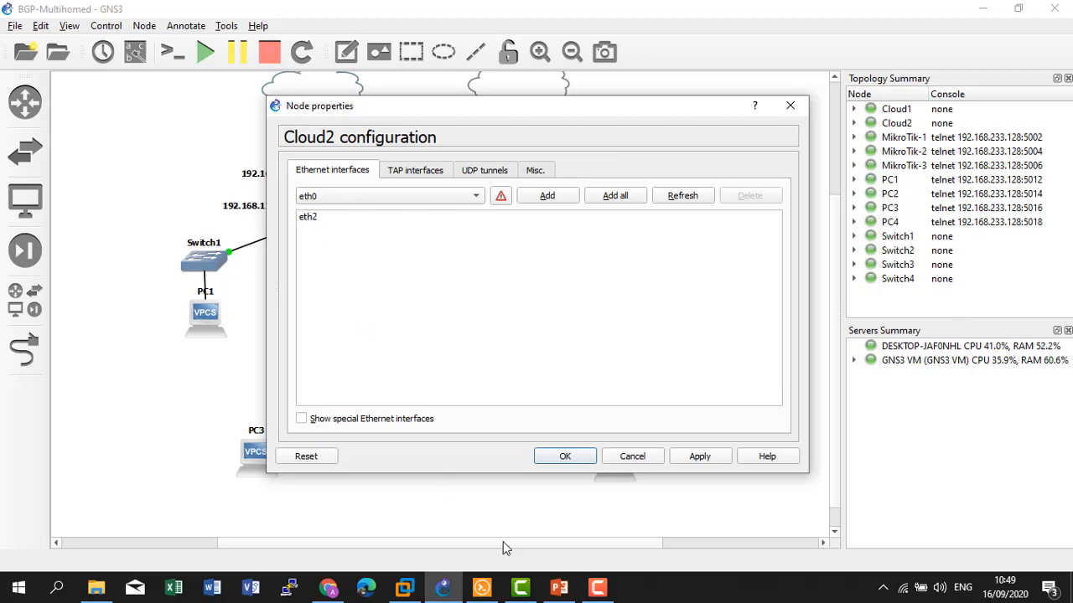
pyautogui.click(405, 588)
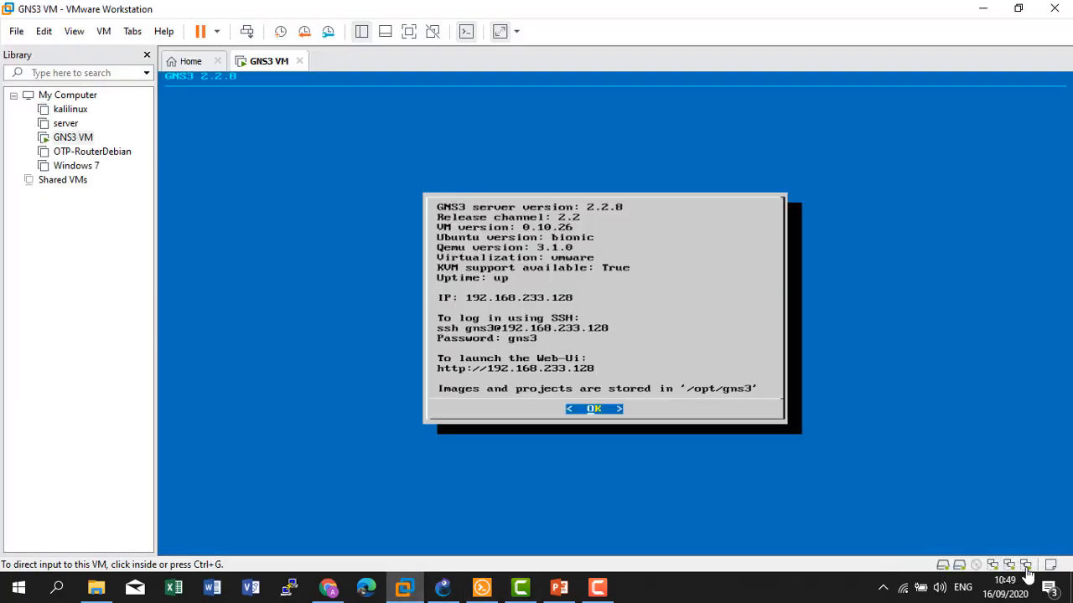
pyautogui.click(991, 9)
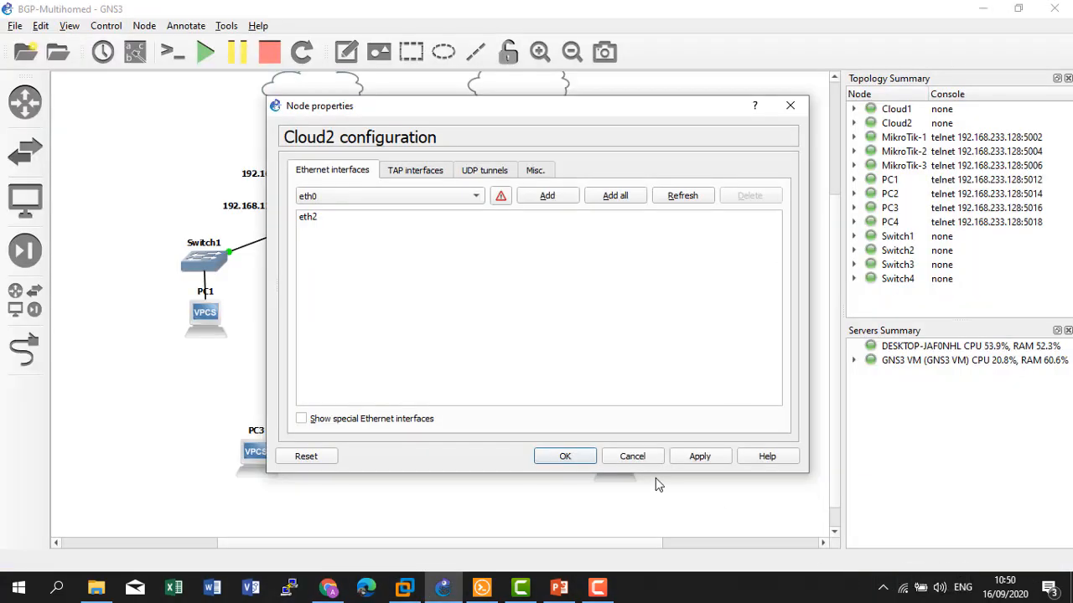
pyautogui.click(634, 459)
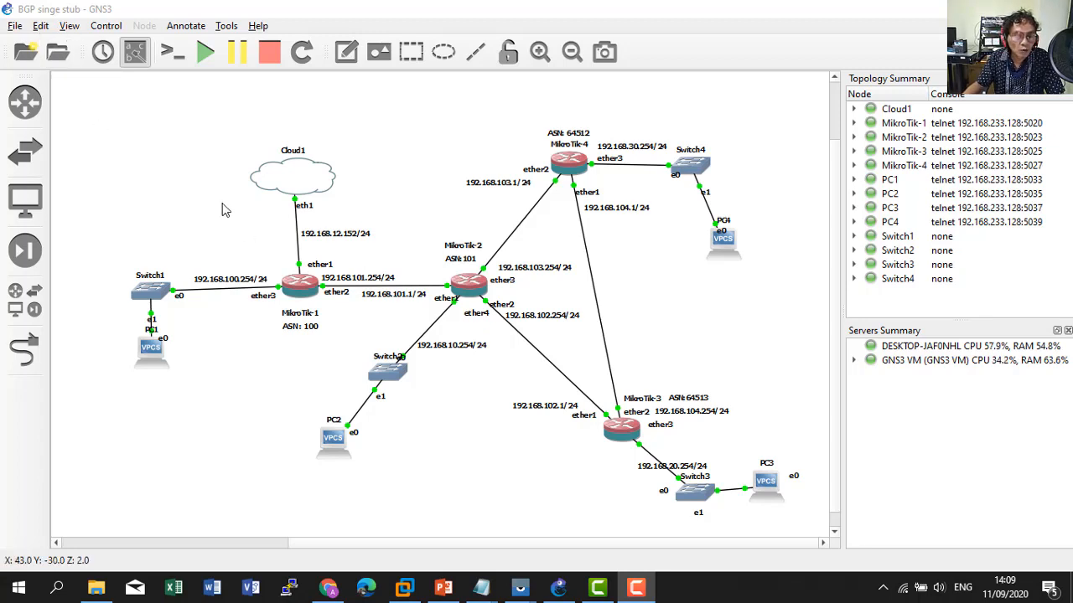
# Bring the GNS3 VM console in VMware Workstation to the front.
pyautogui.click(403, 591)
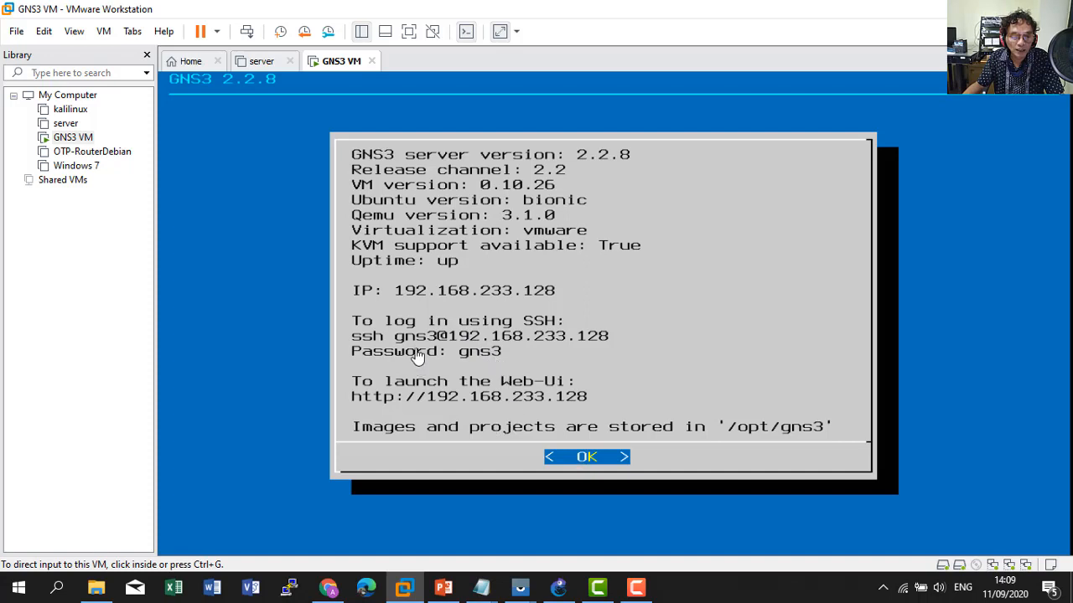
# Review the GNS3 VM's network adapter settings and cancel without changes.
pyautogui.click(1009, 568)
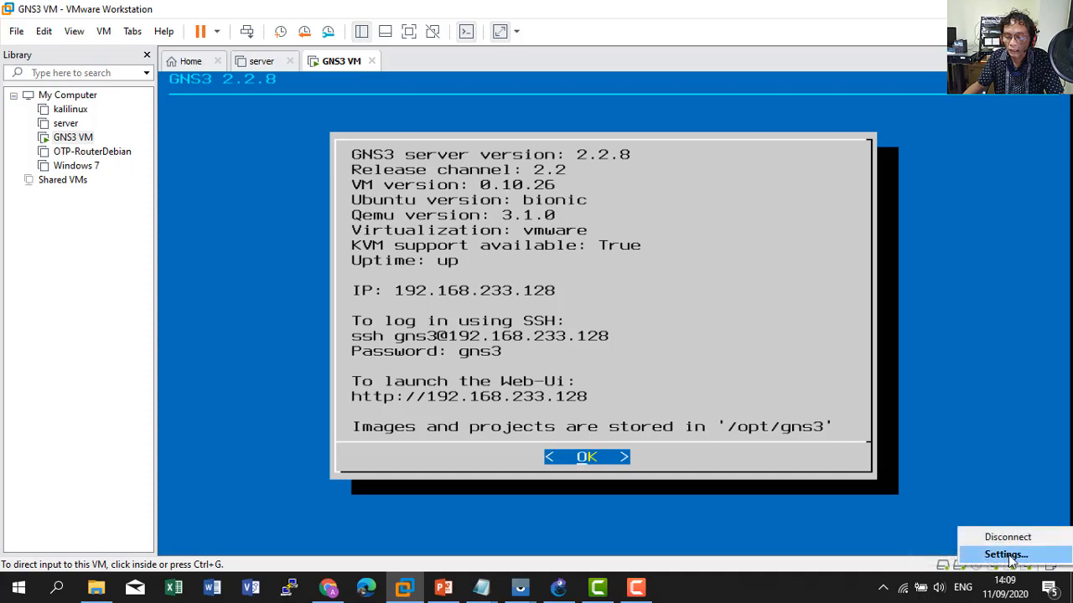
pyautogui.click(1010, 560)
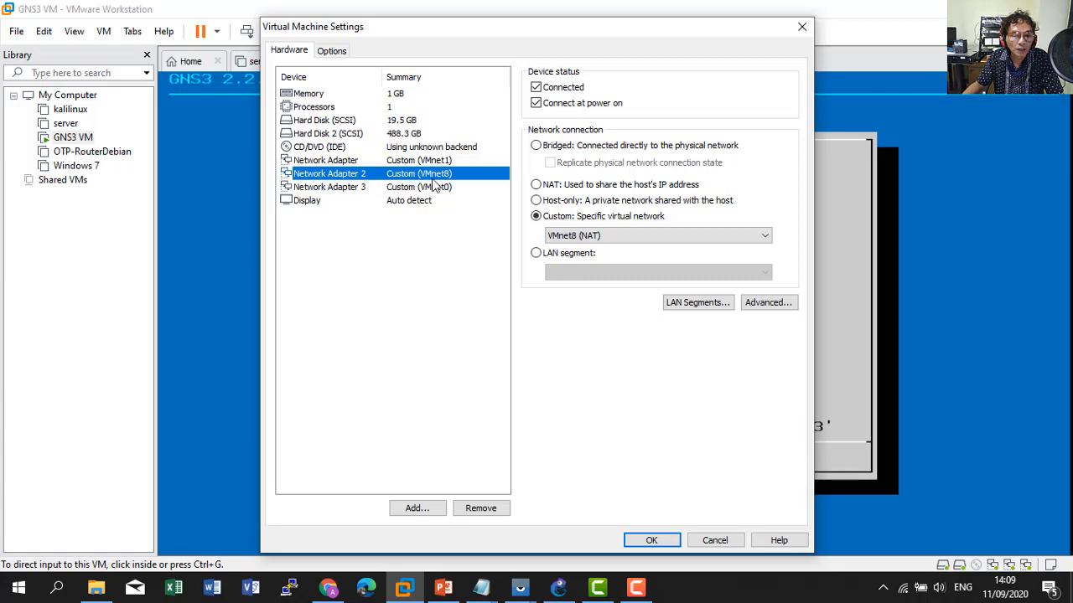
pyautogui.click(717, 543)
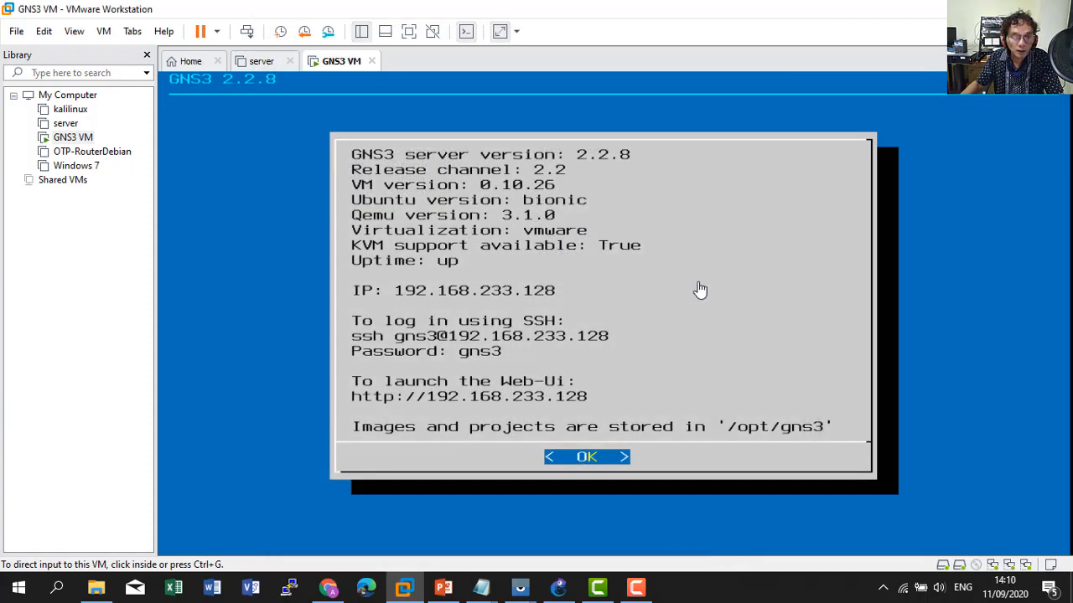
pyautogui.click(42, 36)
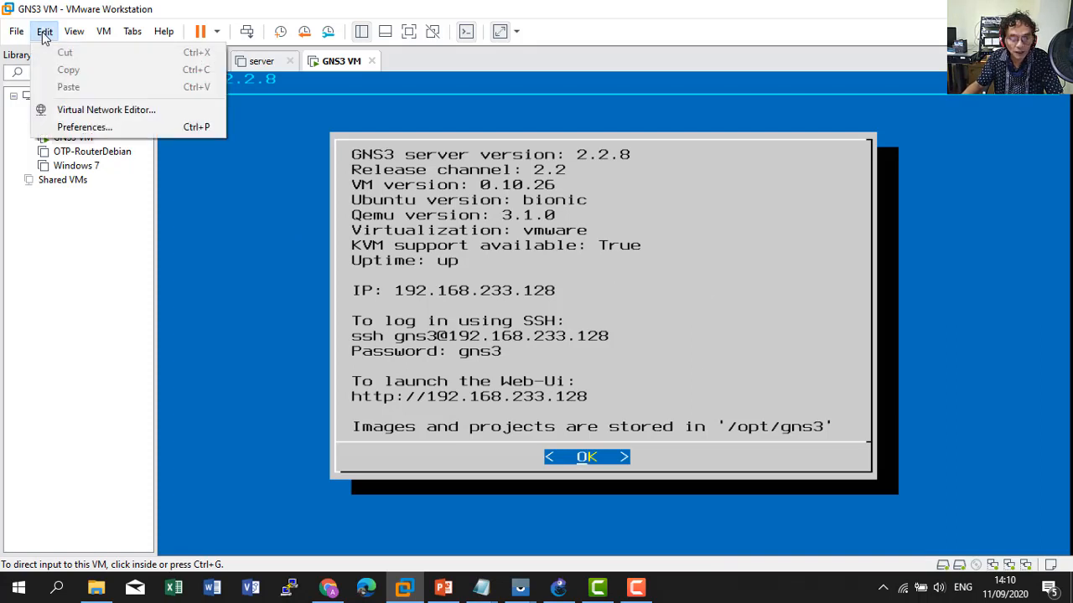
pyautogui.click(84, 109)
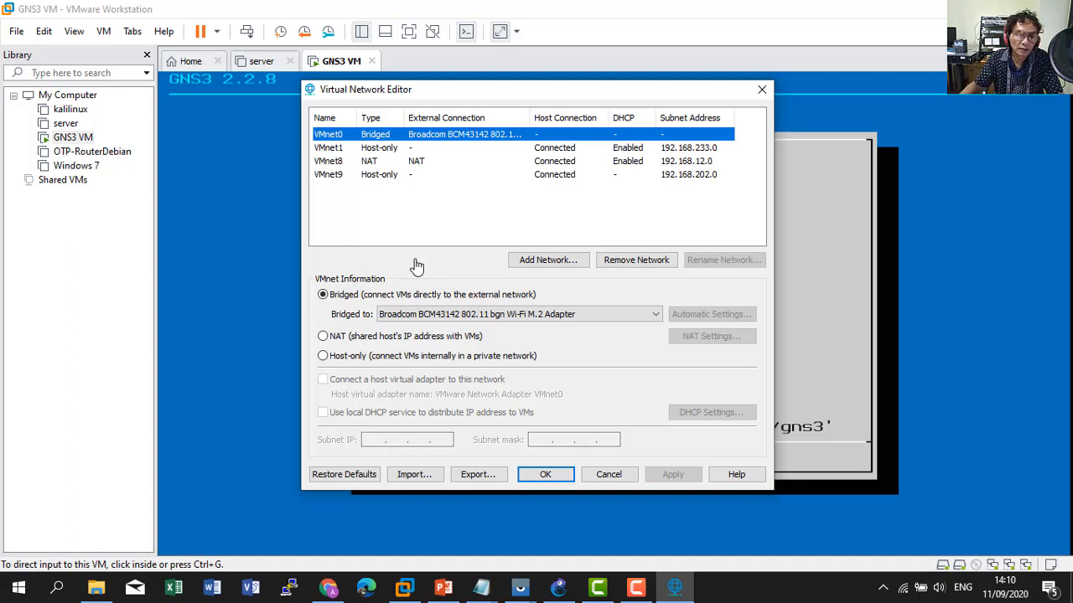
pyautogui.click(333, 161)
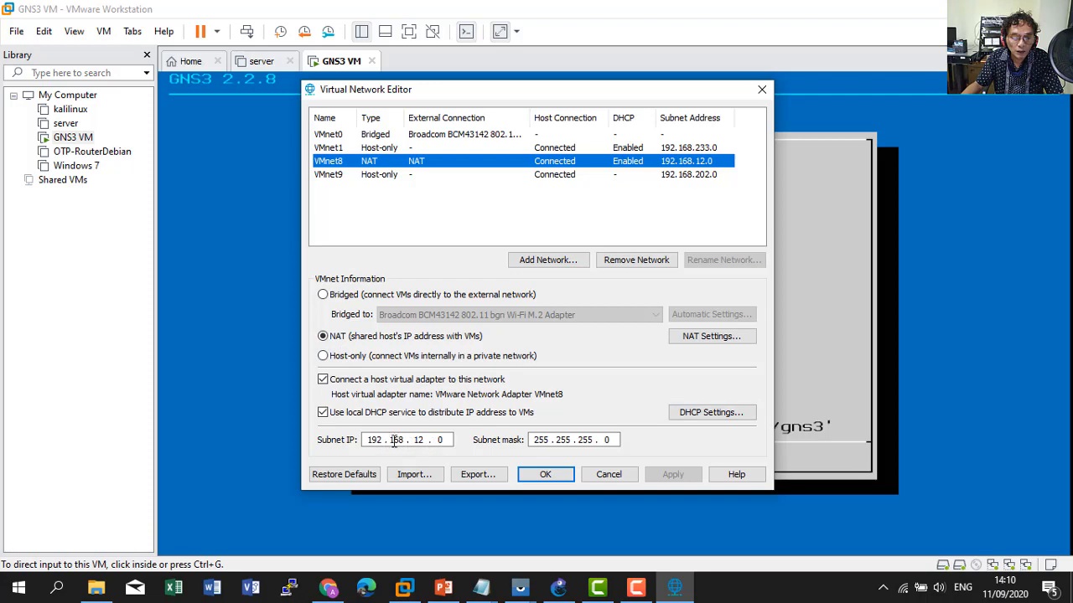
pyautogui.click(704, 337)
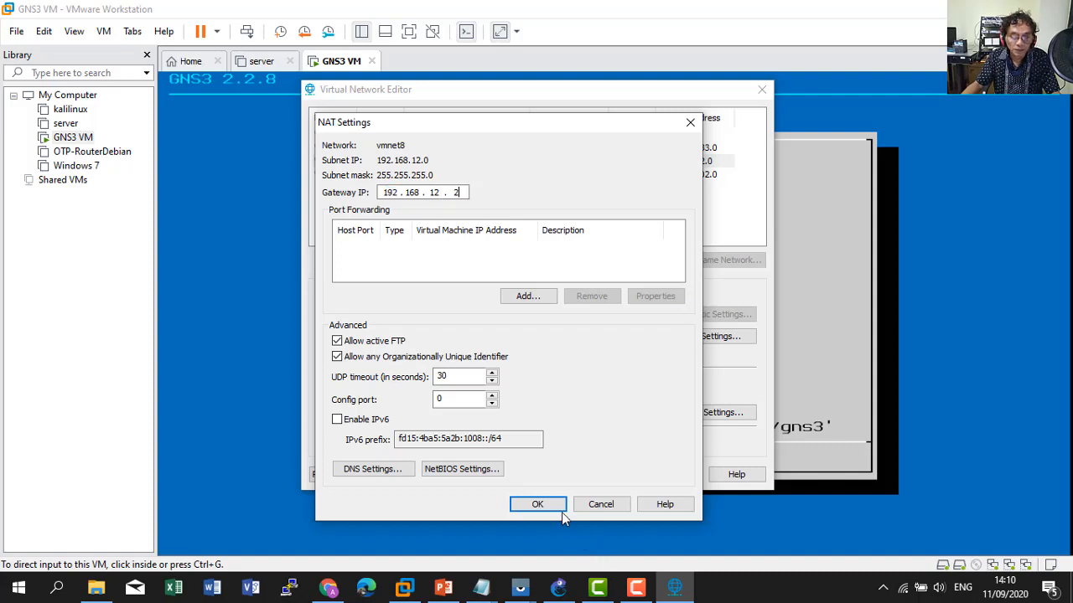
pyautogui.click(540, 505)
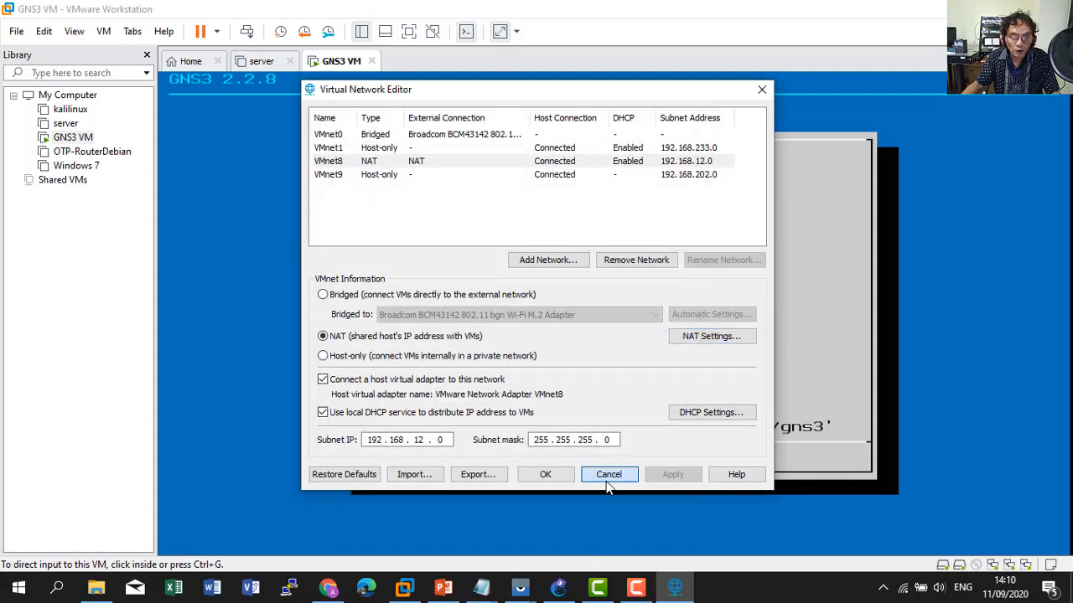
pyautogui.click(606, 479)
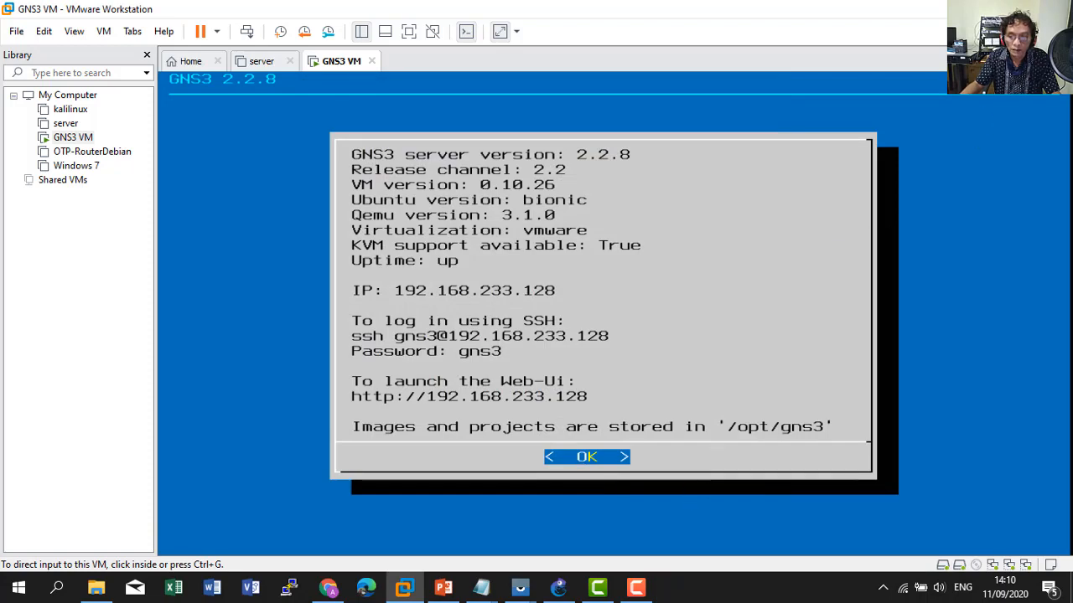
# Open Cloud1's configuration in GNS3 and move the Node properties dialog to the right.
pyautogui.hotkey('alt', 'Tab')
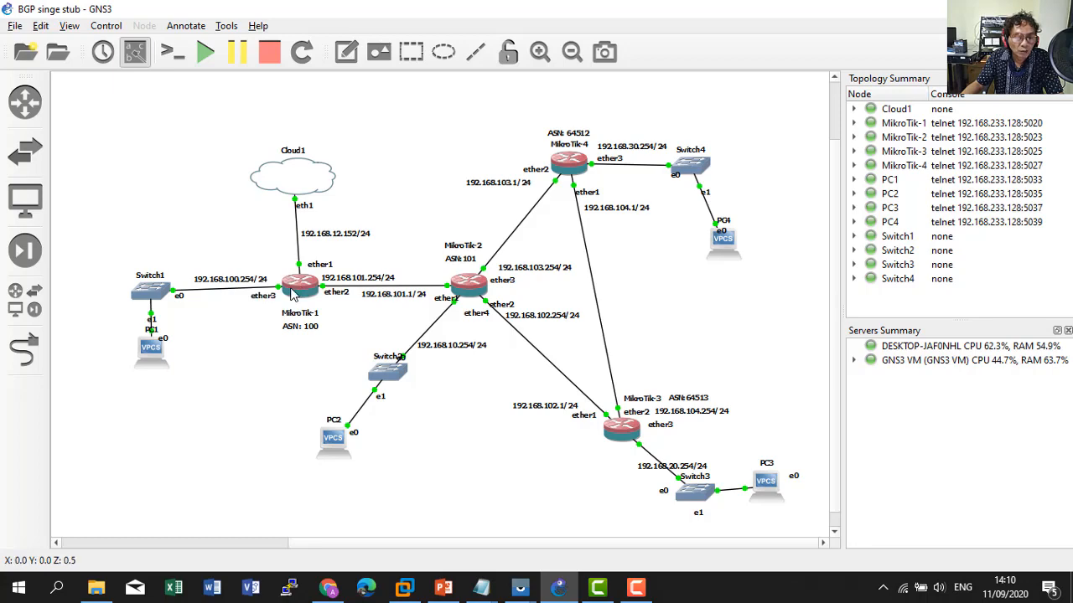
pyautogui.moveTo(260, 172)
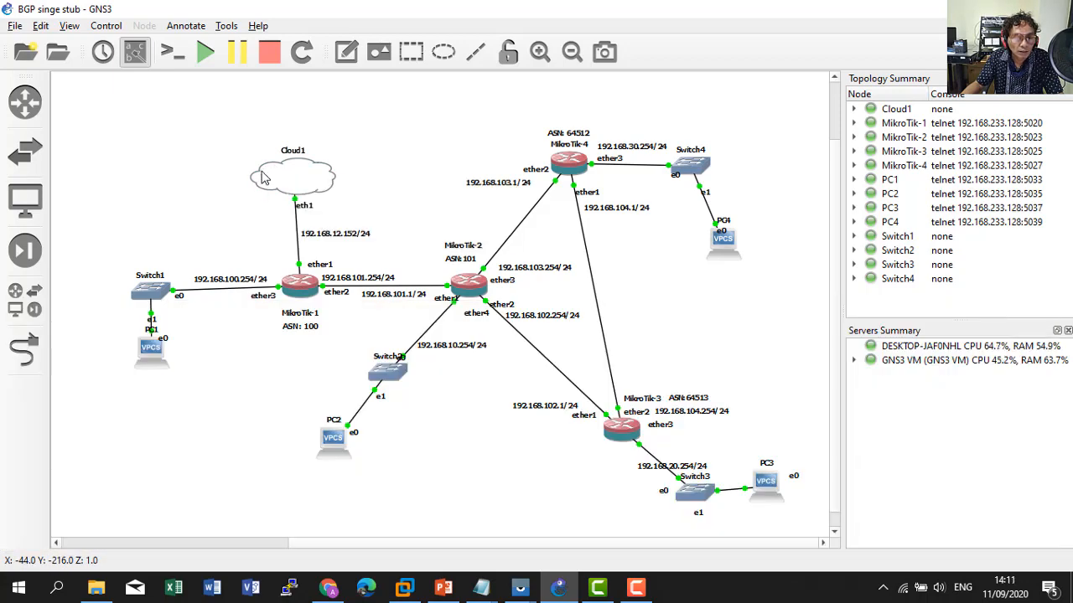
pyautogui.rightClick(263, 178)
pyautogui.click(318, 186)
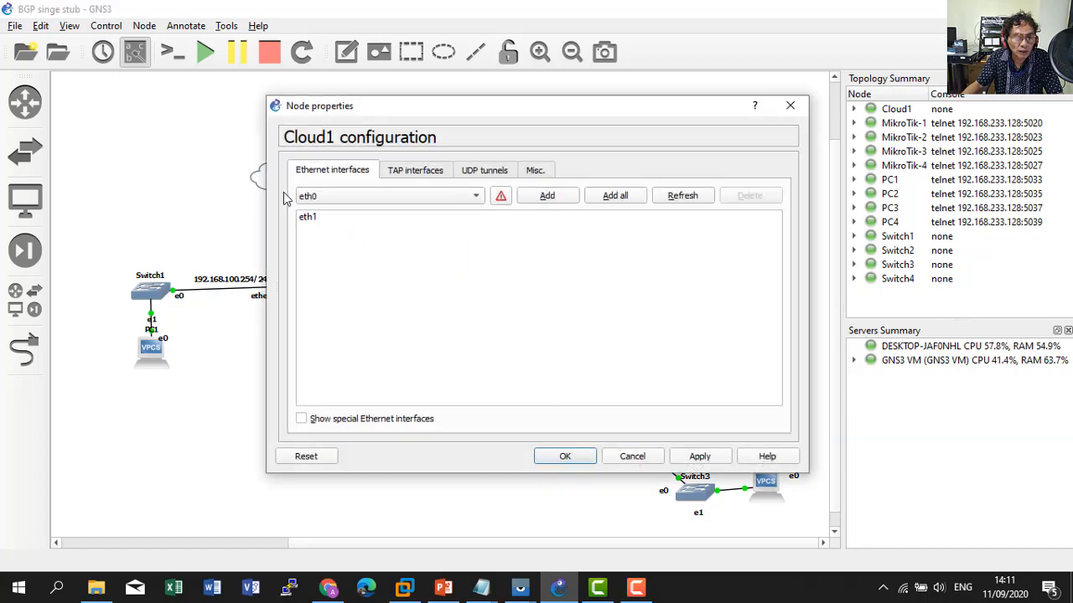
pyautogui.moveTo(398, 111); pyautogui.dragTo(550, 115)
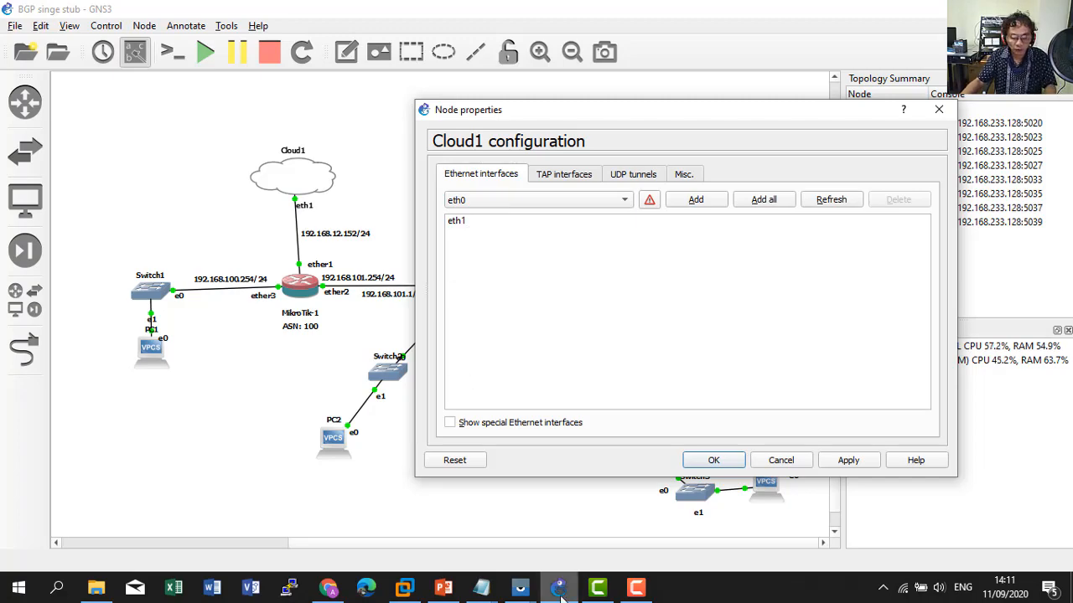
pyautogui.click(597, 589)
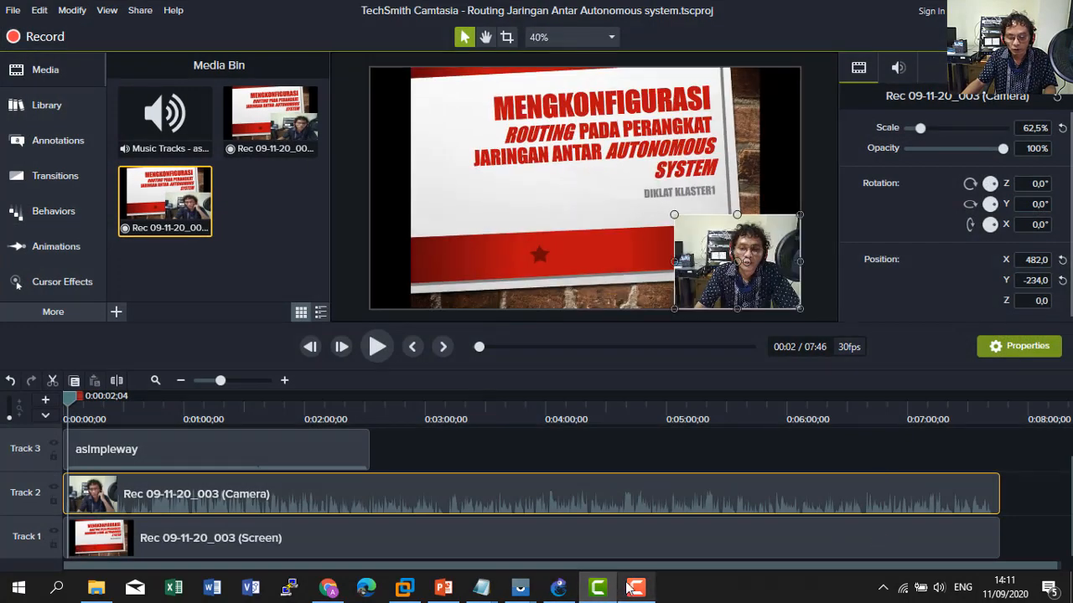
pyautogui.click(997, 515)
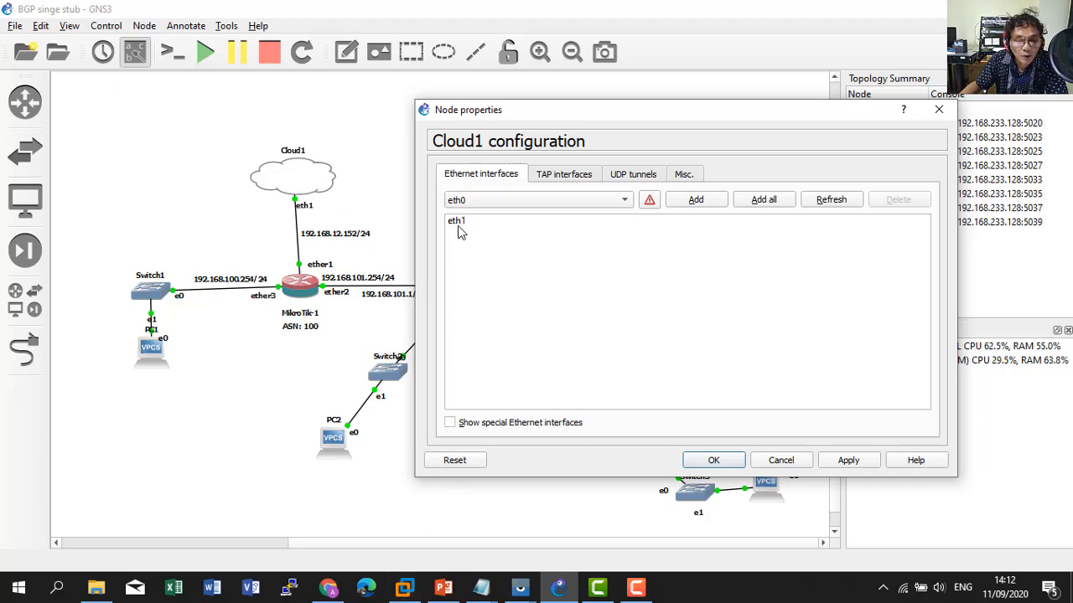
pyautogui.click(405, 589)
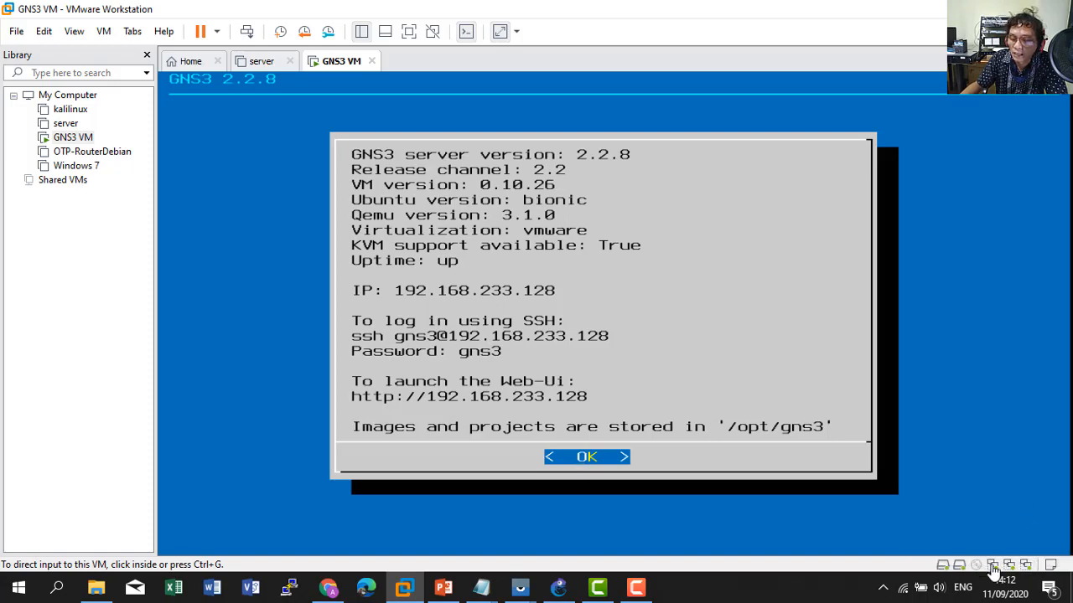
pyautogui.click(558, 589)
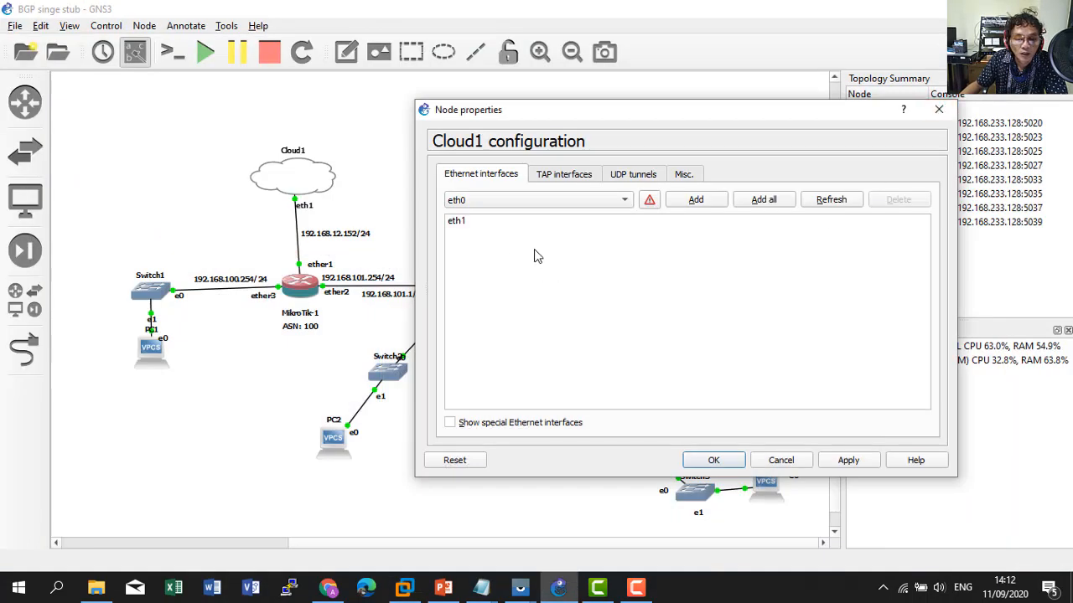
# Check Cloud1's Ethernet interfaces, select the eth1 entry, and cancel without changes.
pyautogui.click(527, 202)
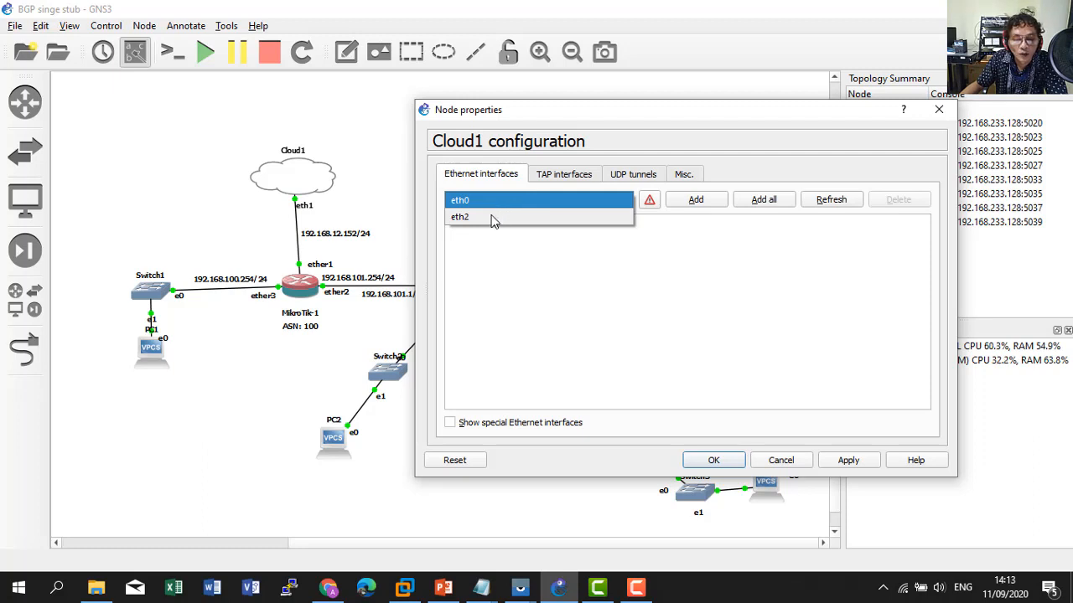
pyautogui.click(516, 274)
pyautogui.click(459, 224)
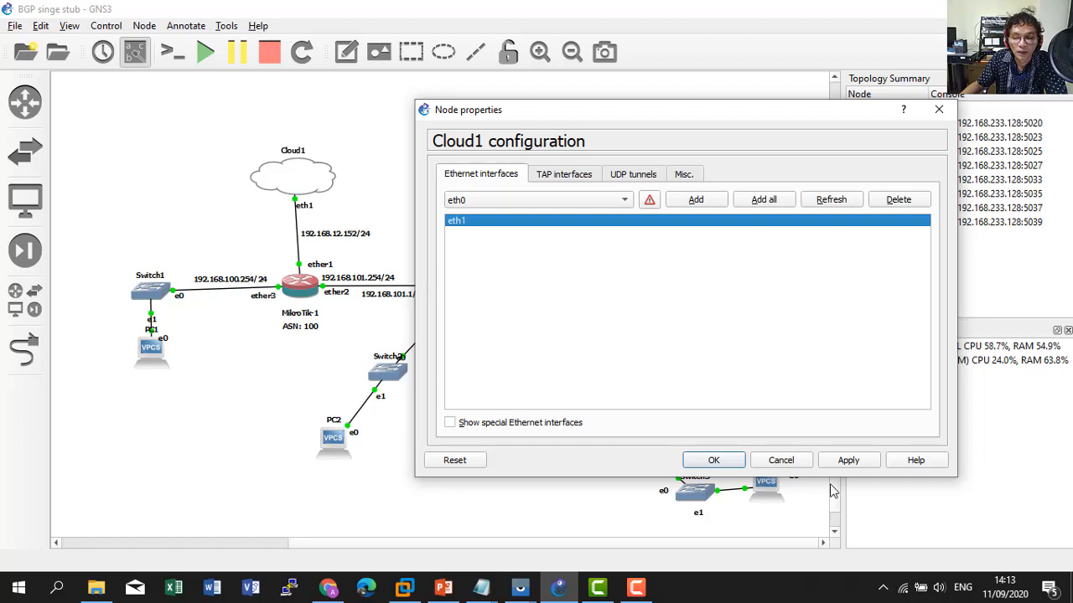
pyautogui.click(782, 460)
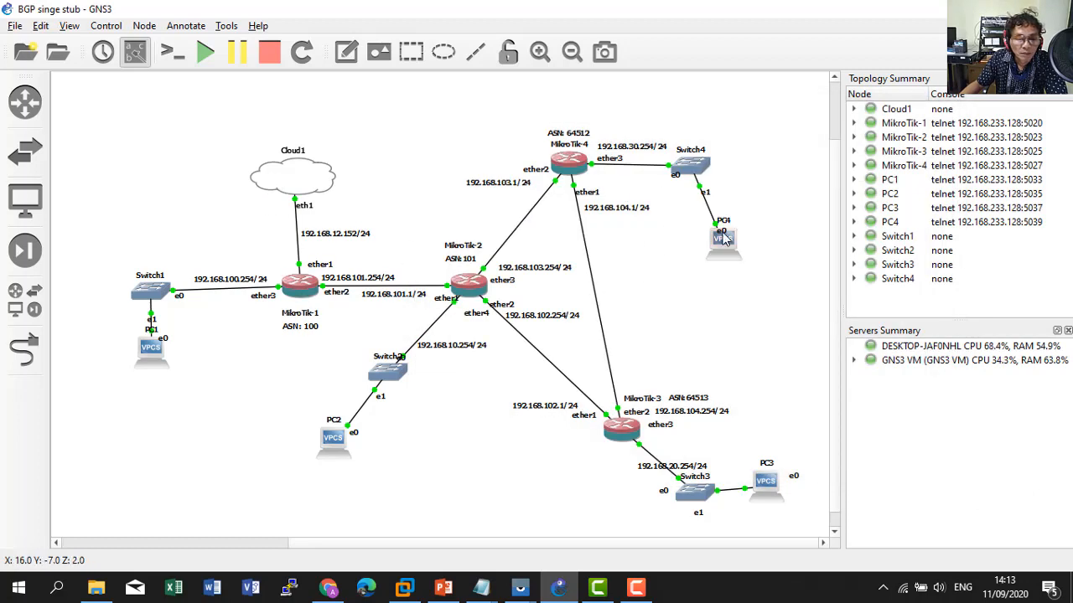
pyautogui.moveTo(722, 238)
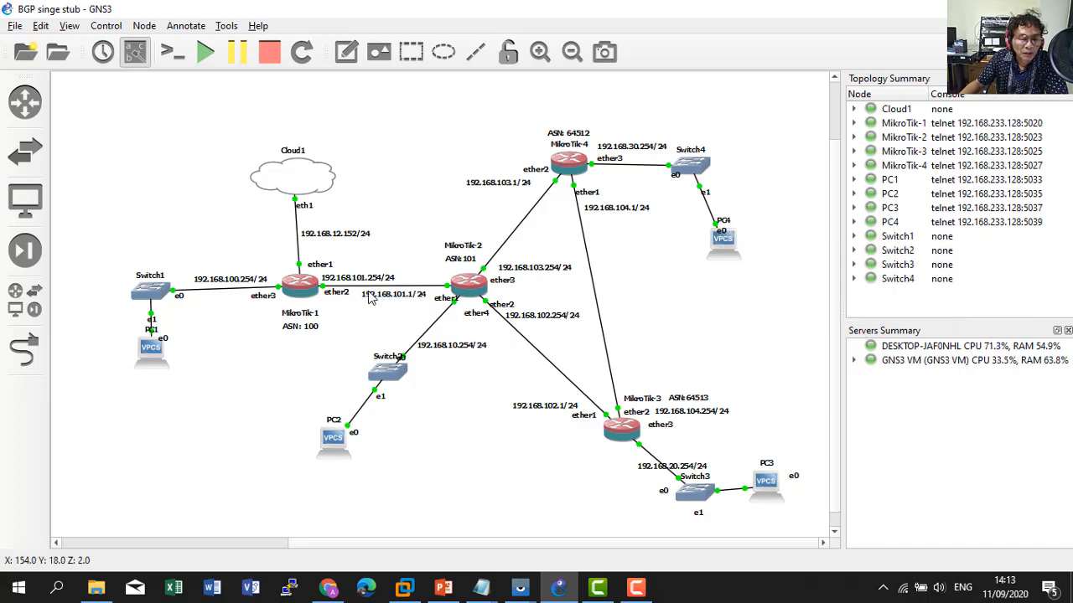
pyautogui.moveTo(304, 289)
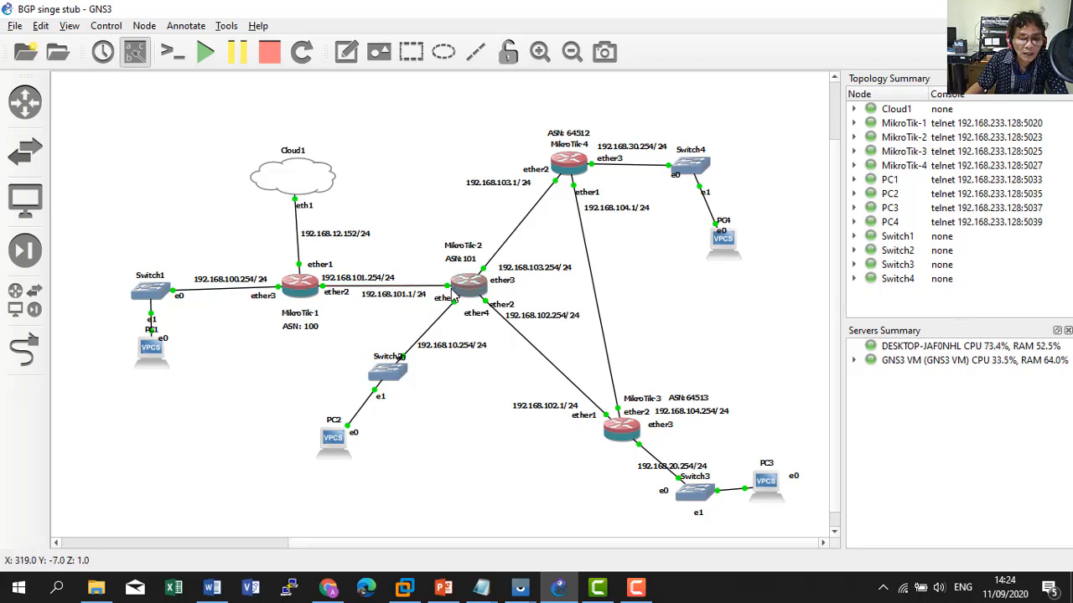
pyautogui.moveTo(453, 295)
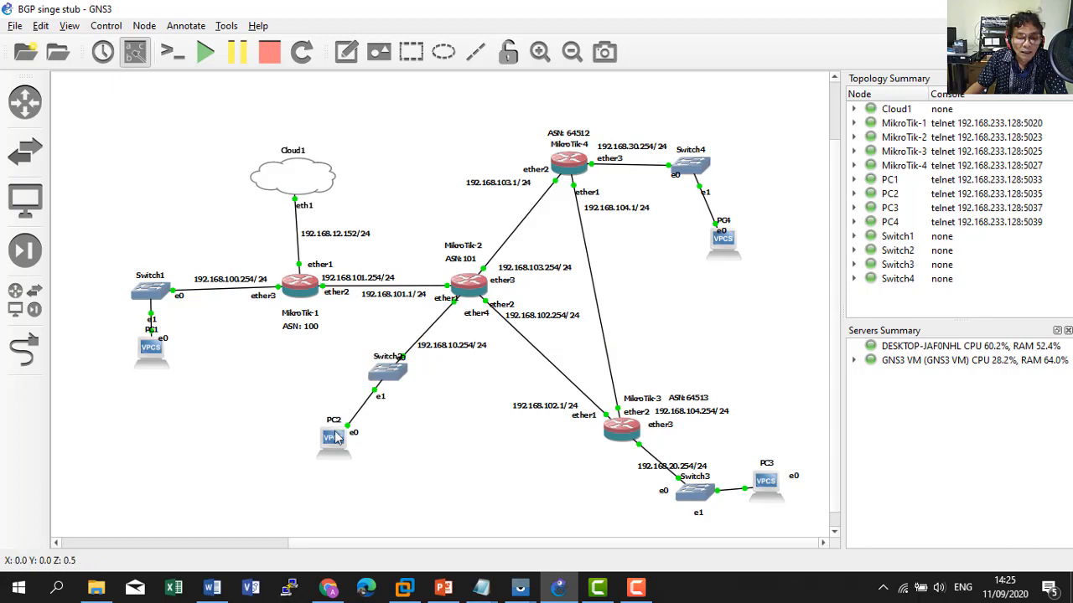
# Check the status of PC2, MikroTik-3, PC4 and PC3, then bring up Solar-PuTTY.
pyautogui.moveTo(338, 442)
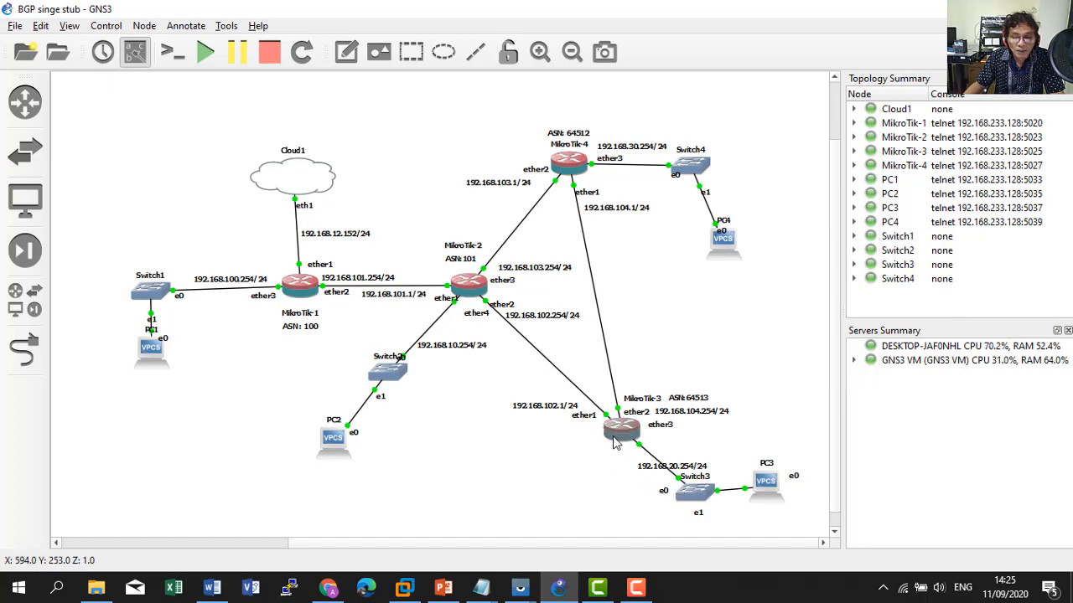
pyautogui.moveTo(615, 443)
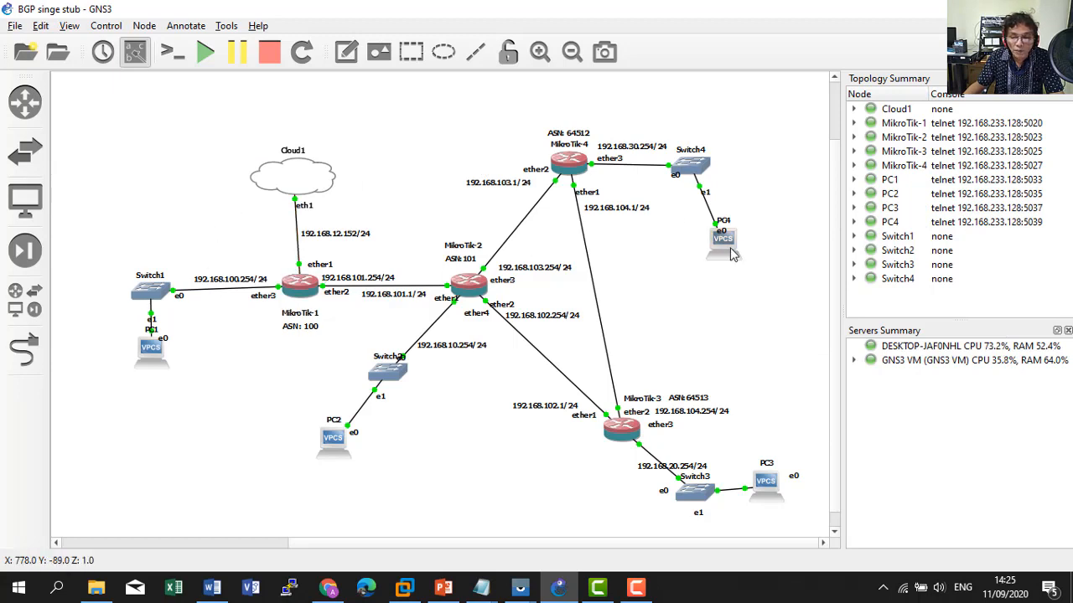
pyautogui.moveTo(726, 255)
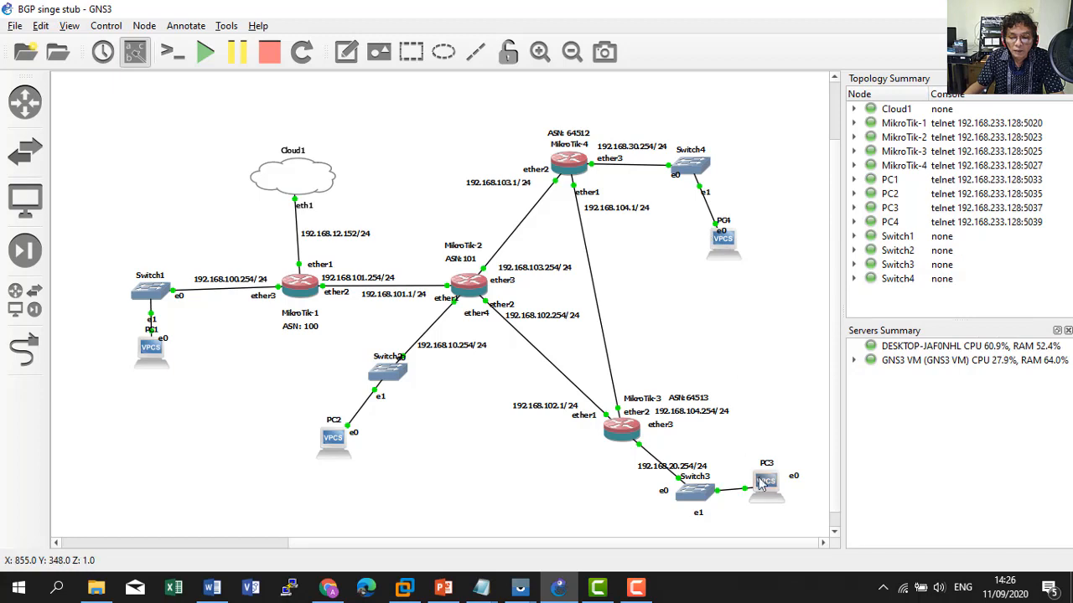
pyautogui.moveTo(766, 489)
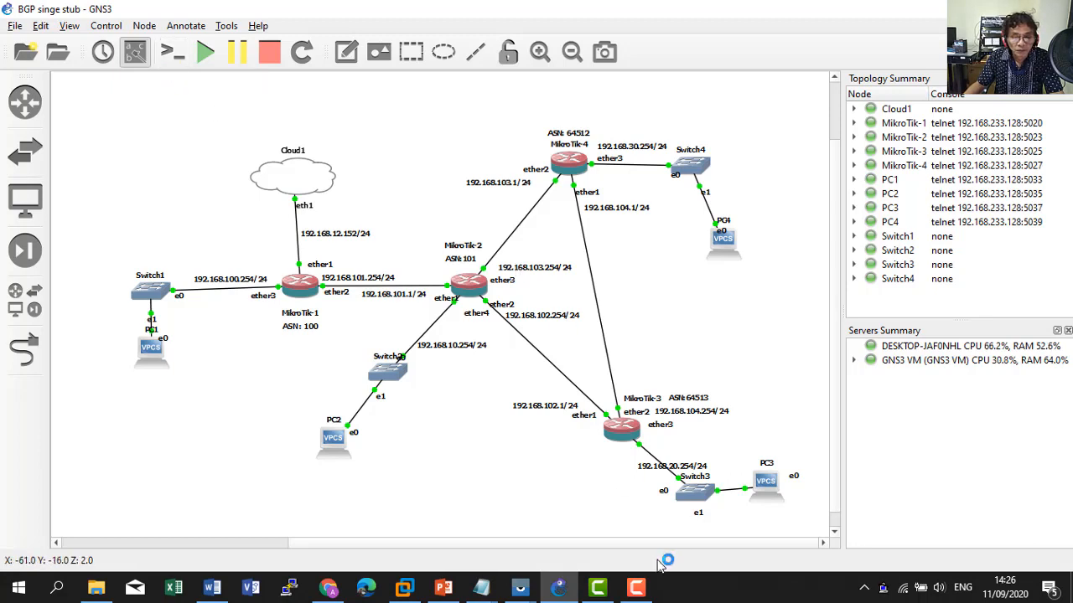
pyautogui.click(639, 589)
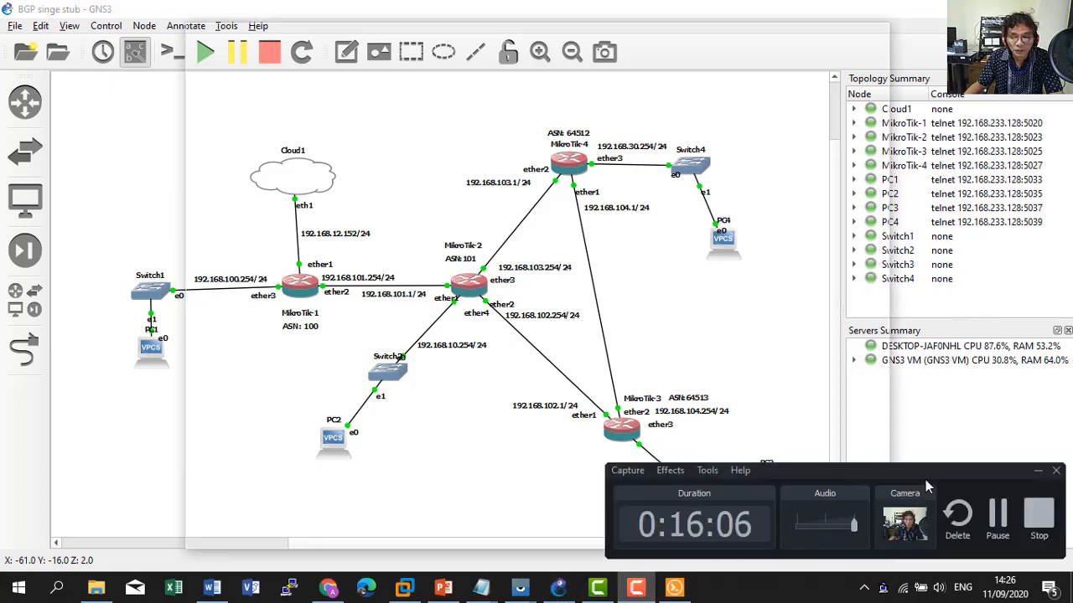
# Log in to R1's console as admin with a blank password and move the window right.
pyautogui.click(1001, 494)
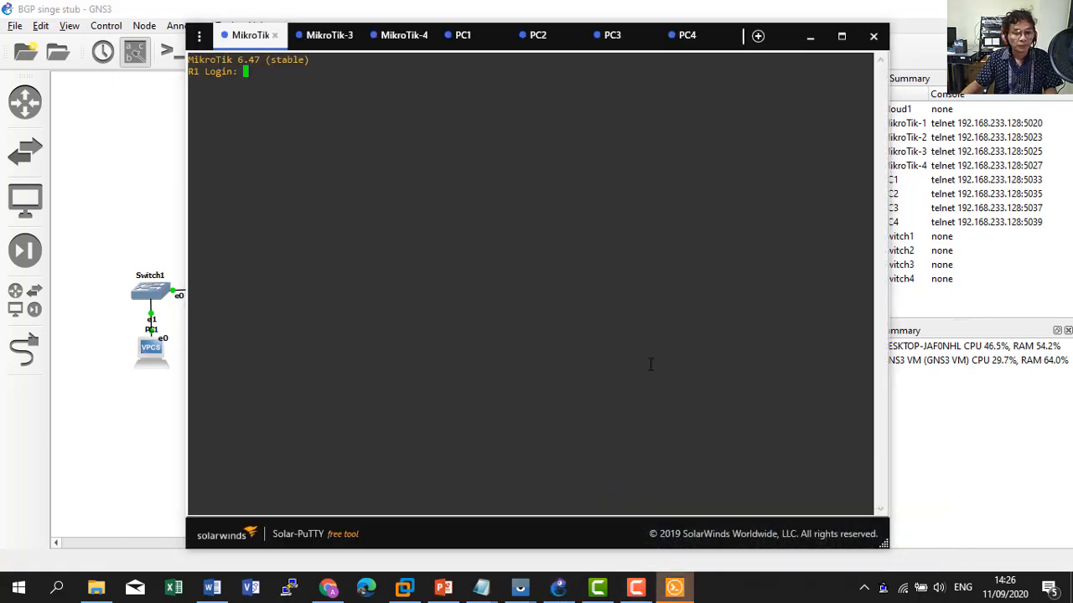
pyautogui.write('admin')
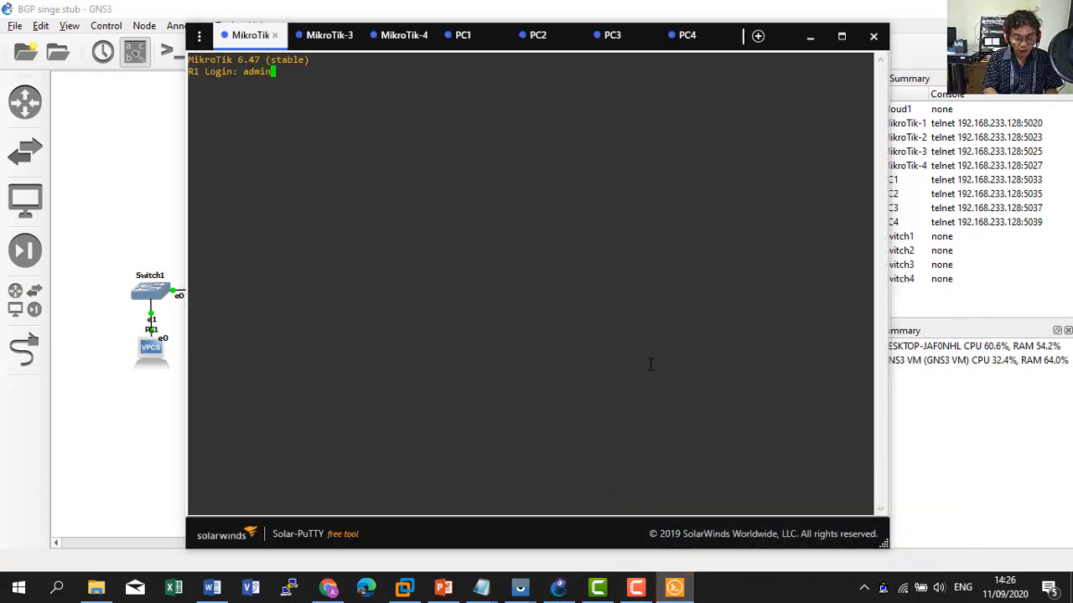
pyautogui.press('Return')
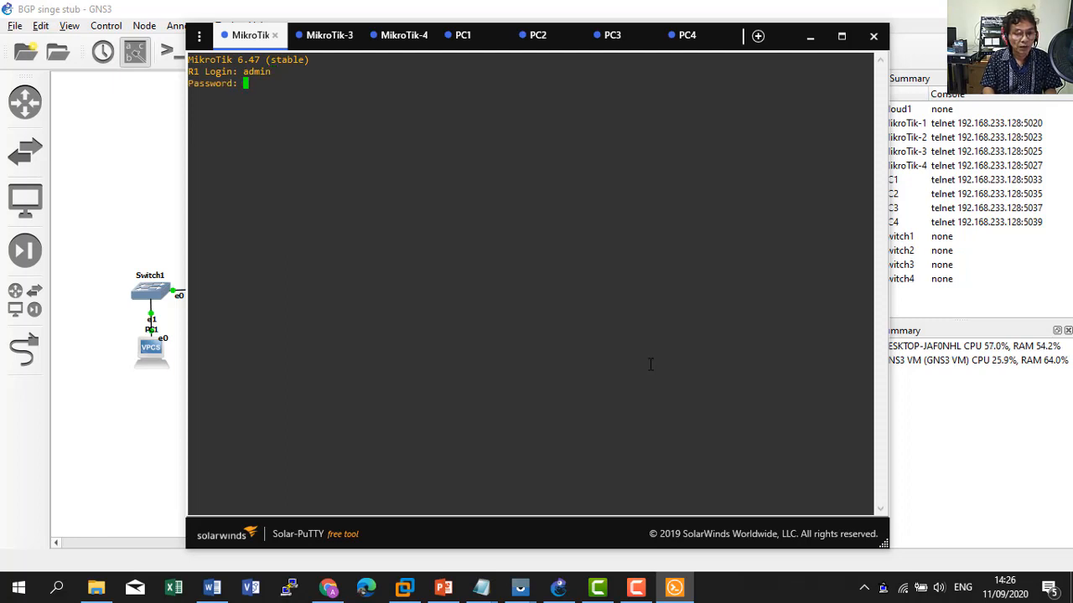
pyautogui.press('Return')
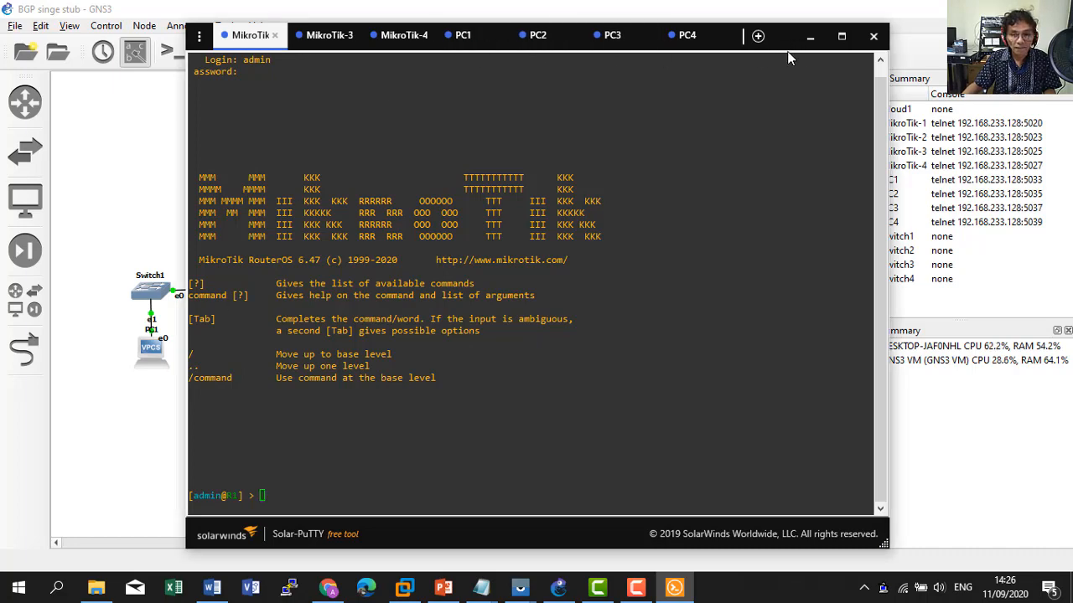
pyautogui.moveTo(786, 46); pyautogui.dragTo(964, 46)
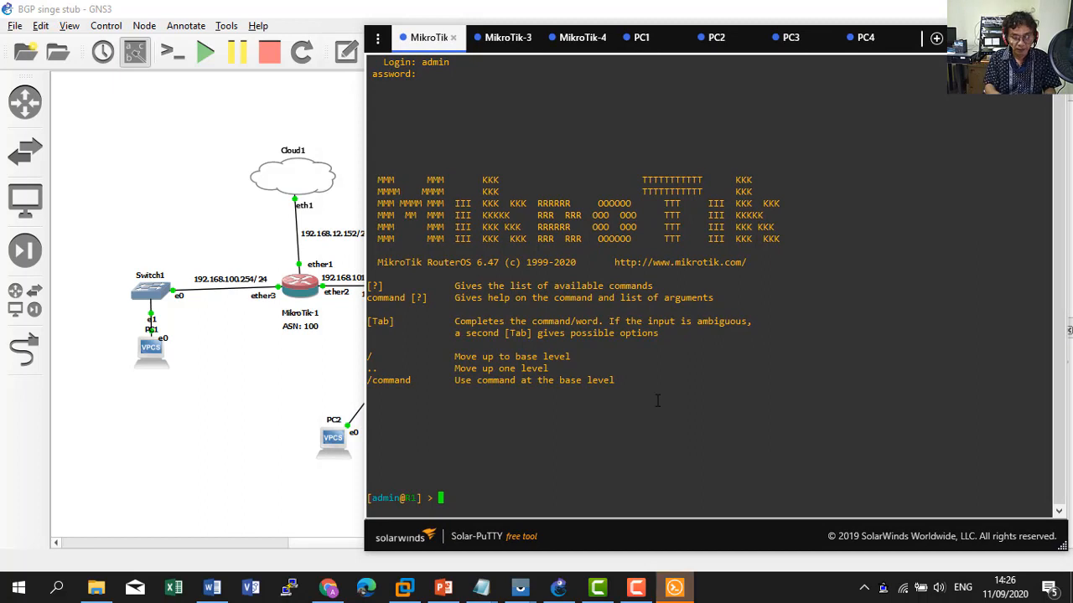
# List R1's interfaces and IP addresses, highlighting ether1-internet's 192.168.12.152.
pyautogui.write('interface ')
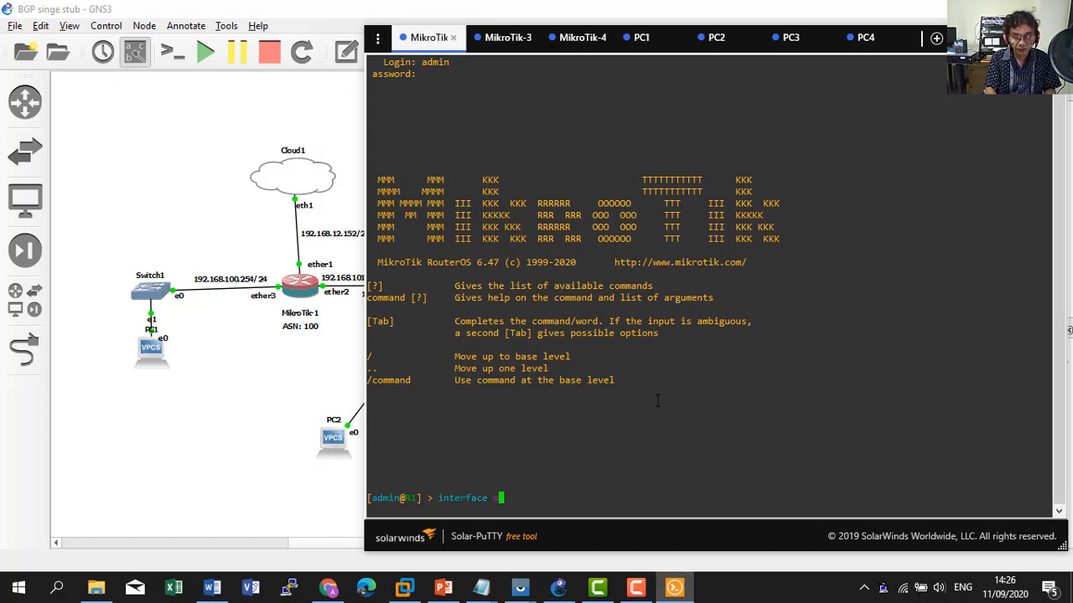
pyautogui.write('print')
pyautogui.press('Return')
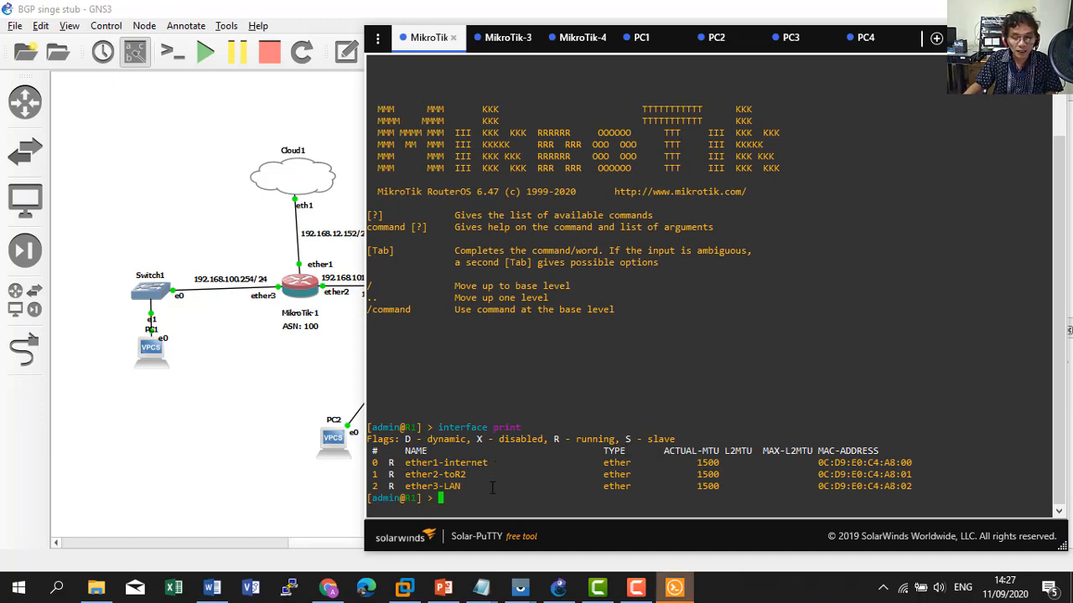
pyautogui.write('ip address ')
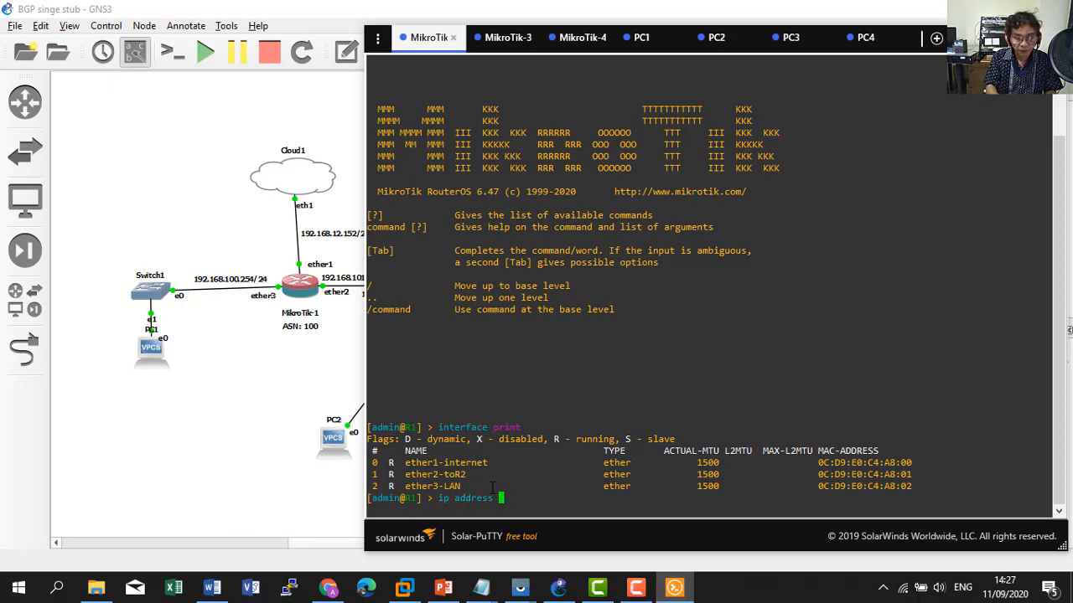
pyautogui.write('print')
pyautogui.press('Return')
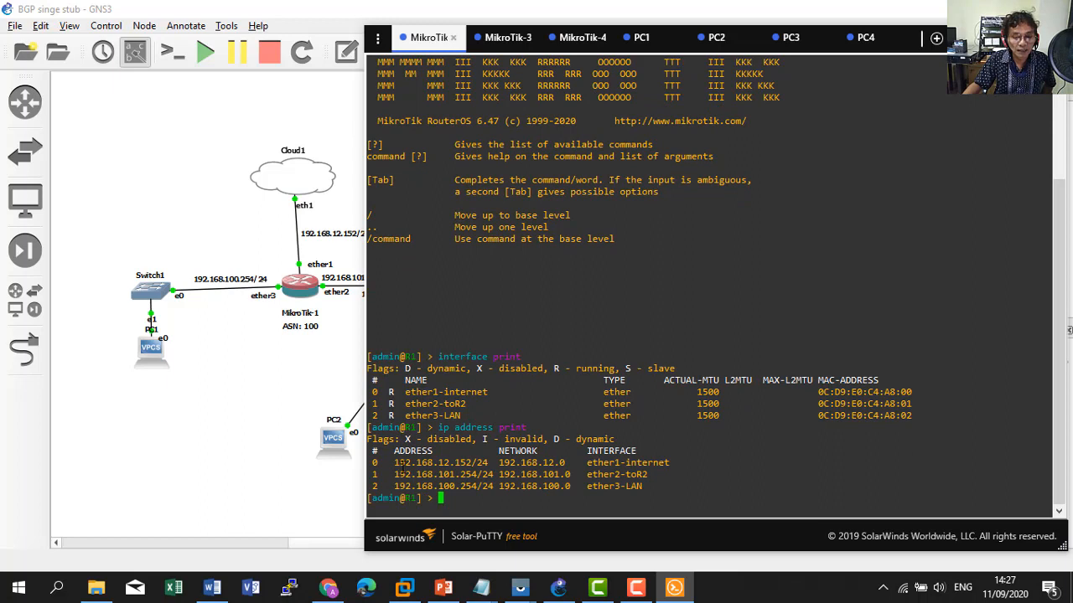
pyautogui.moveTo(395, 462)
pyautogui.mouseDown()
pyautogui.moveTo(453, 463)
pyautogui.moveTo(393, 462)
pyautogui.mouseUp()
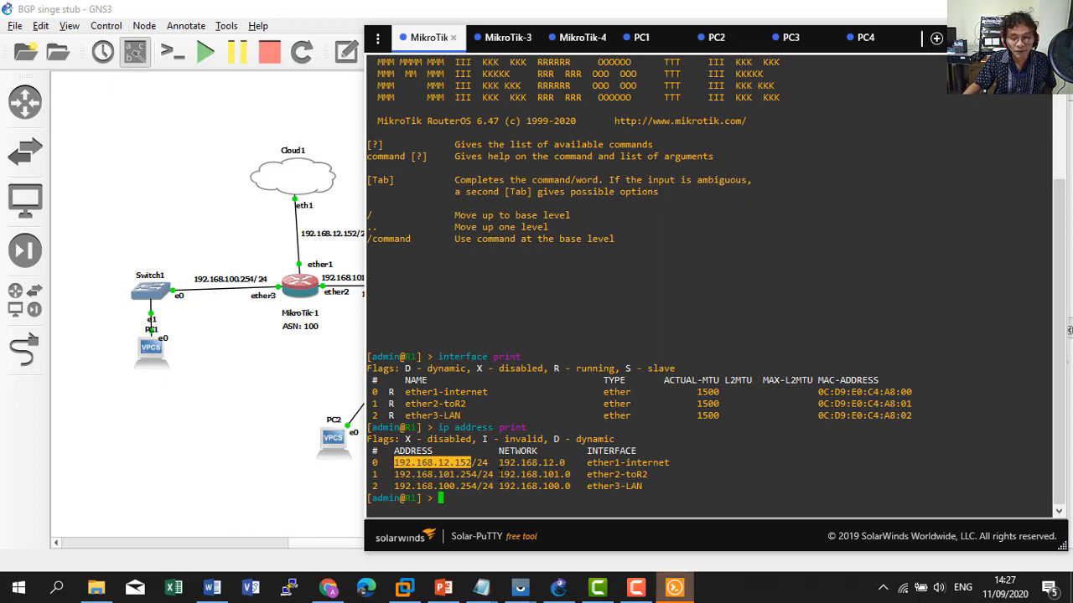
pyautogui.click(467, 501)
# Ping google.com from R1 and stop after 3 replies with 0% loss.
pyautogui.write('ping')
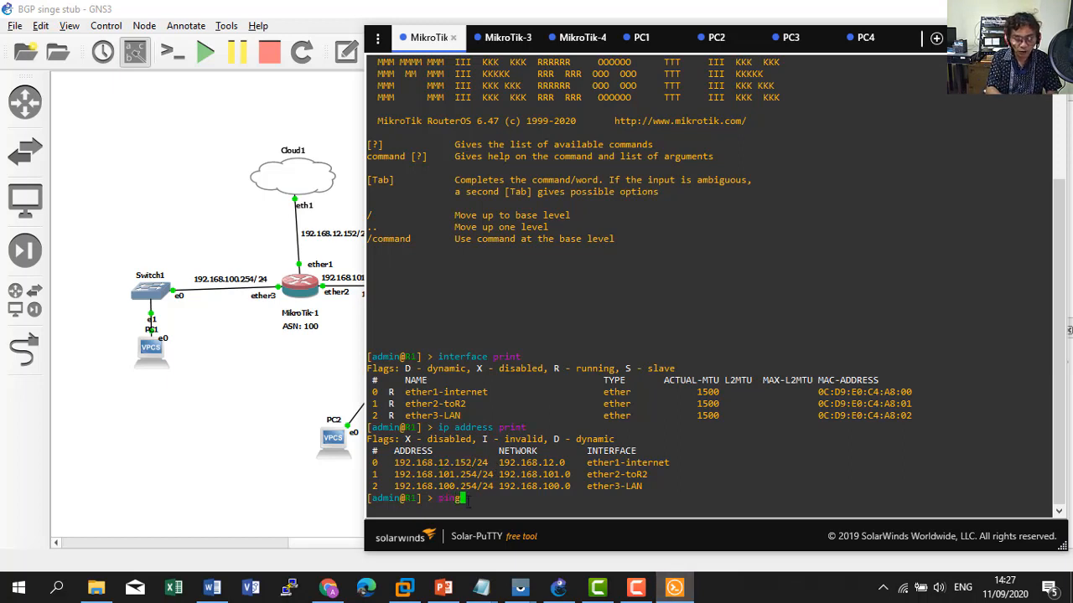
pyautogui.write(' 1')
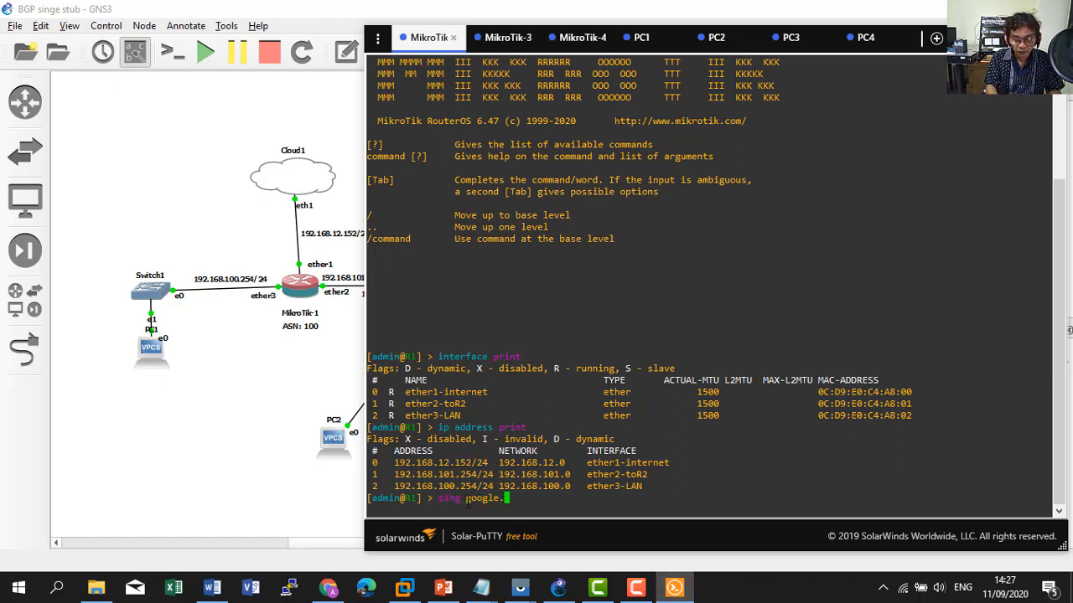
pyautogui.write('oogle.com')
pyautogui.press('Return')
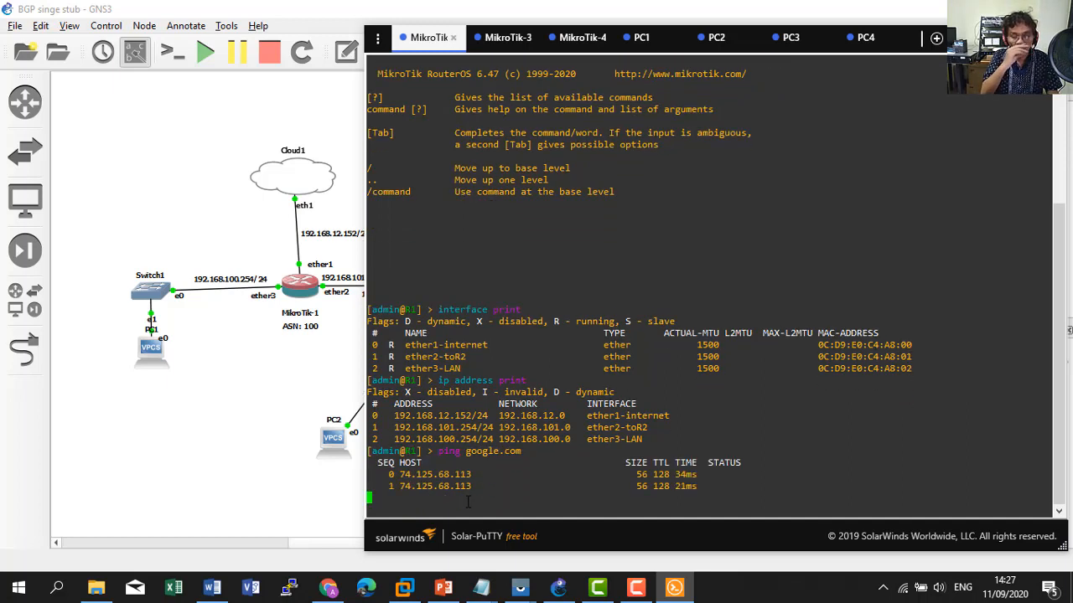
pyautogui.hotkey('ctrl', 'c')
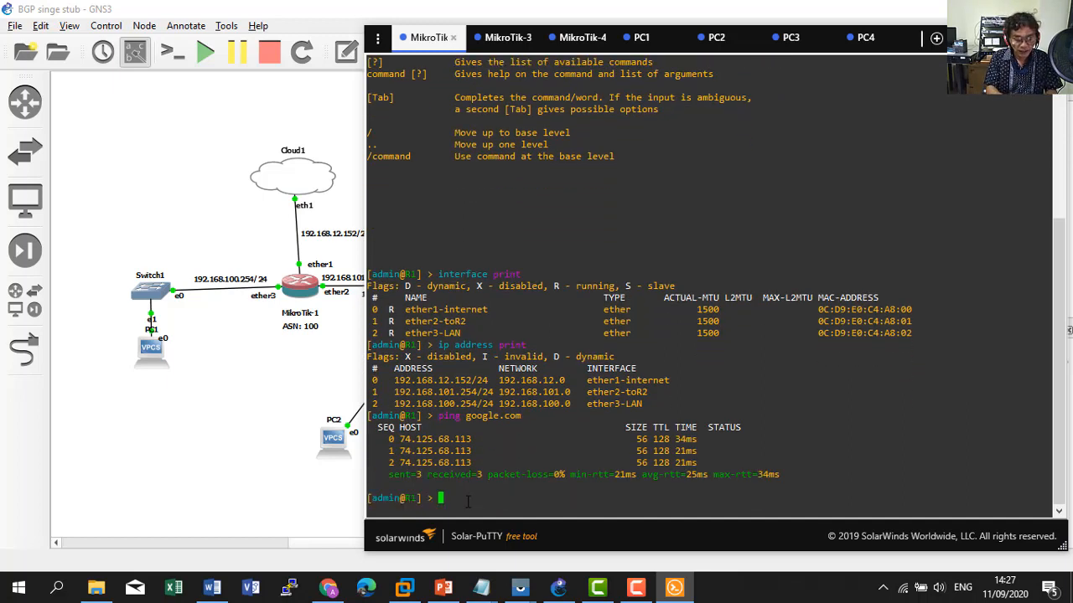
# Print R1's DNS settings and highlight the 192.168.101.254 and 192.168.100.254 addresses.
pyautogui.write('ip dns ')
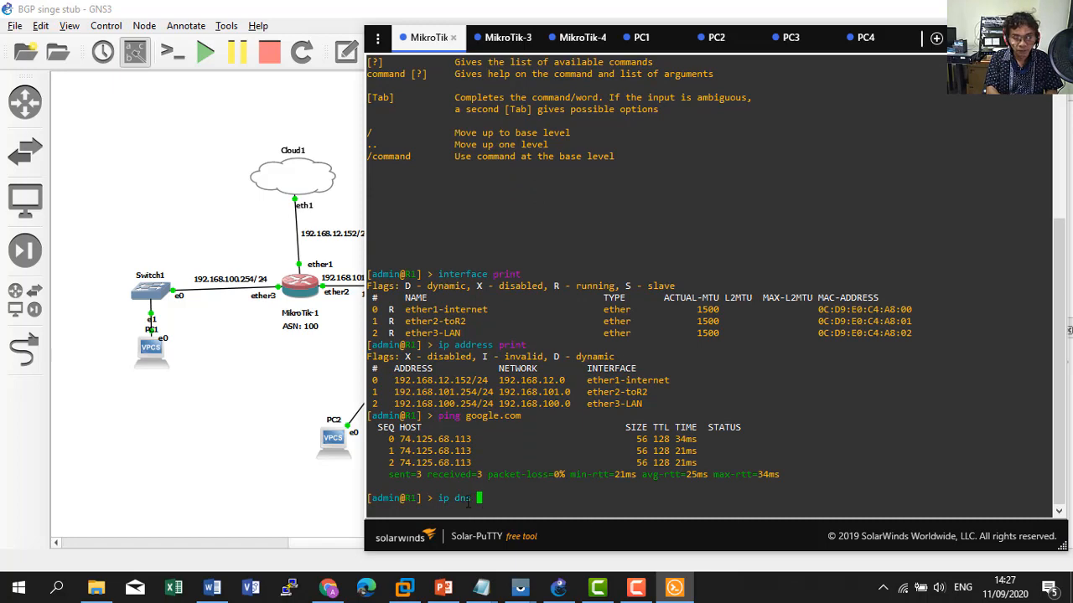
pyautogui.write('print')
pyautogui.press('Return')
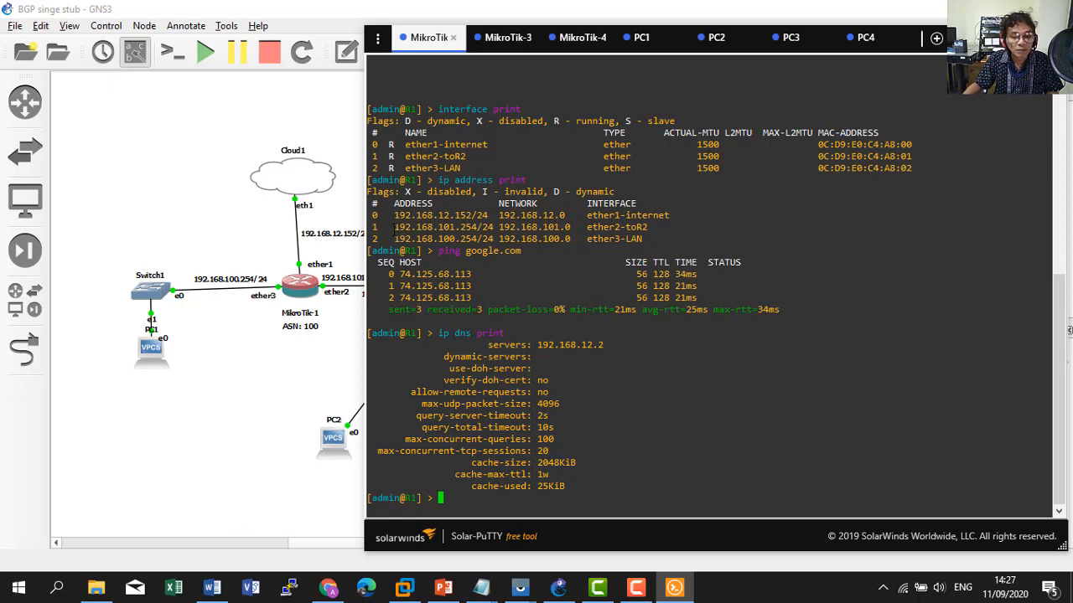
pyautogui.moveTo(393, 228); pyautogui.dragTo(477, 229)
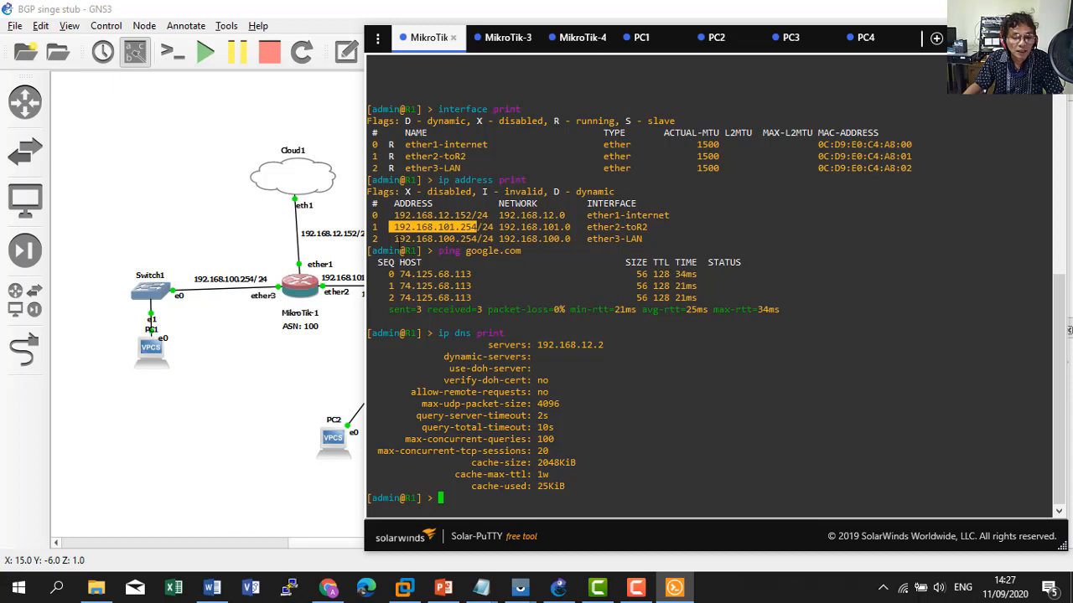
pyautogui.moveTo(389, 239); pyautogui.dragTo(476, 238)
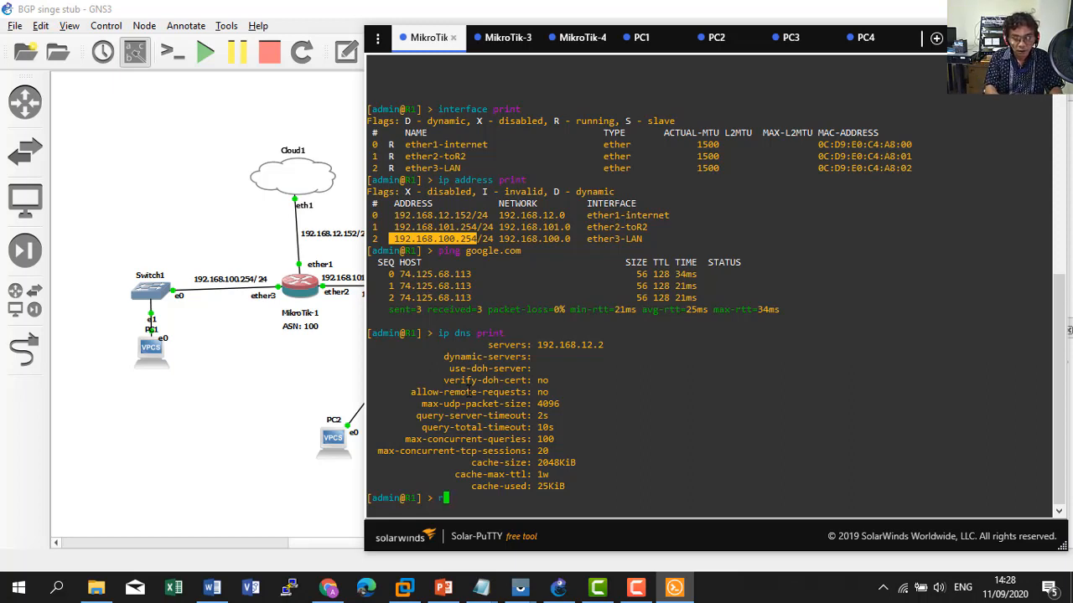
# Print R1's BGP instance, highlighting AS 100 and router ID 1.1.1.1.
pyautogui.write('routing bgp')
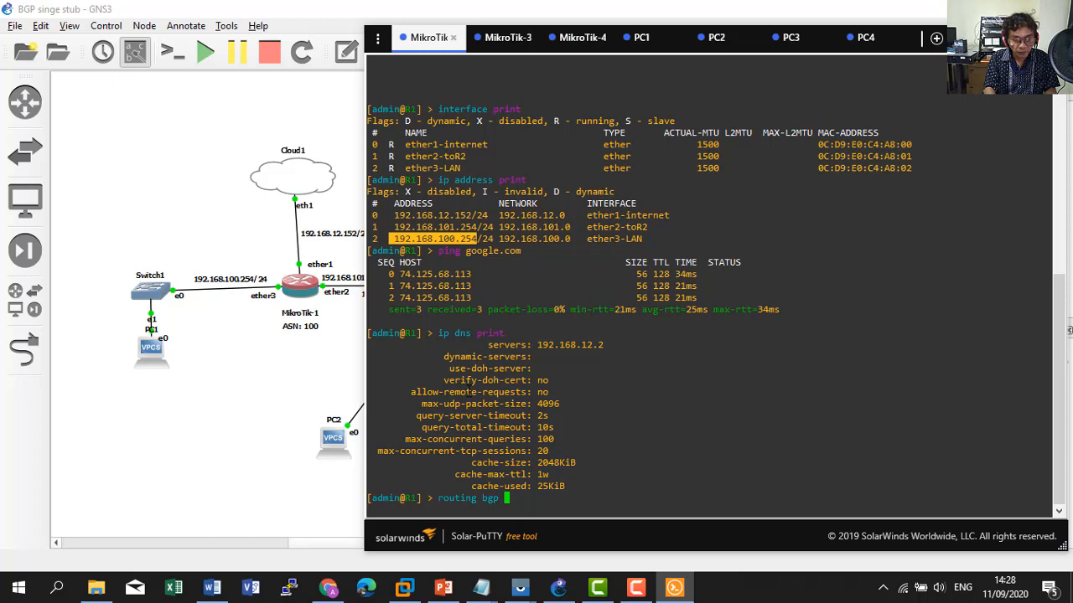
pyautogui.press('Tab')
pyautogui.press('Tab')
pyautogui.write('i')
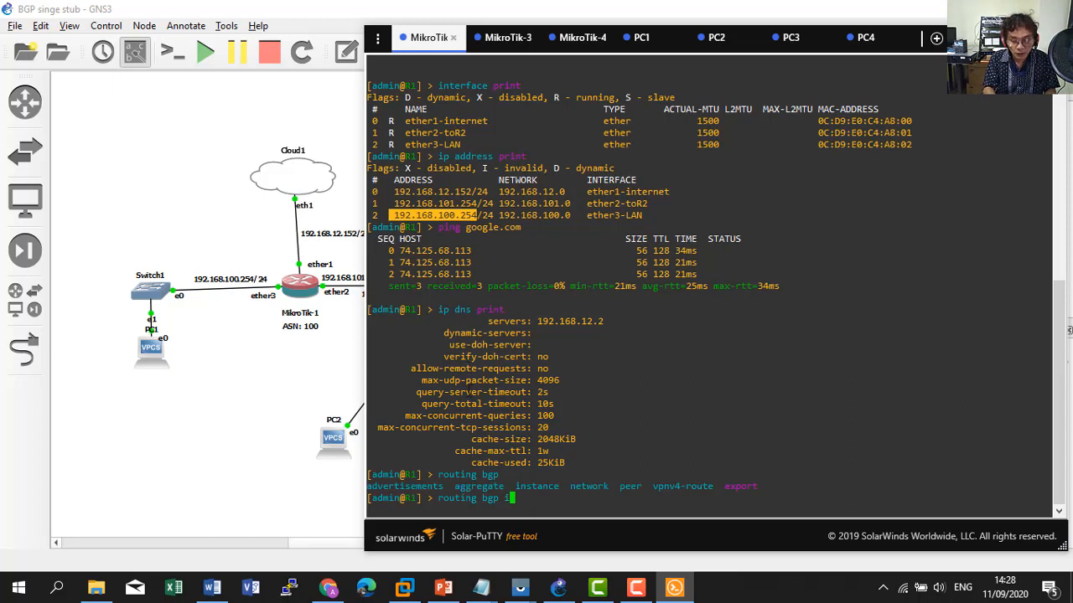
pyautogui.write('nstance print')
pyautogui.press('Return')
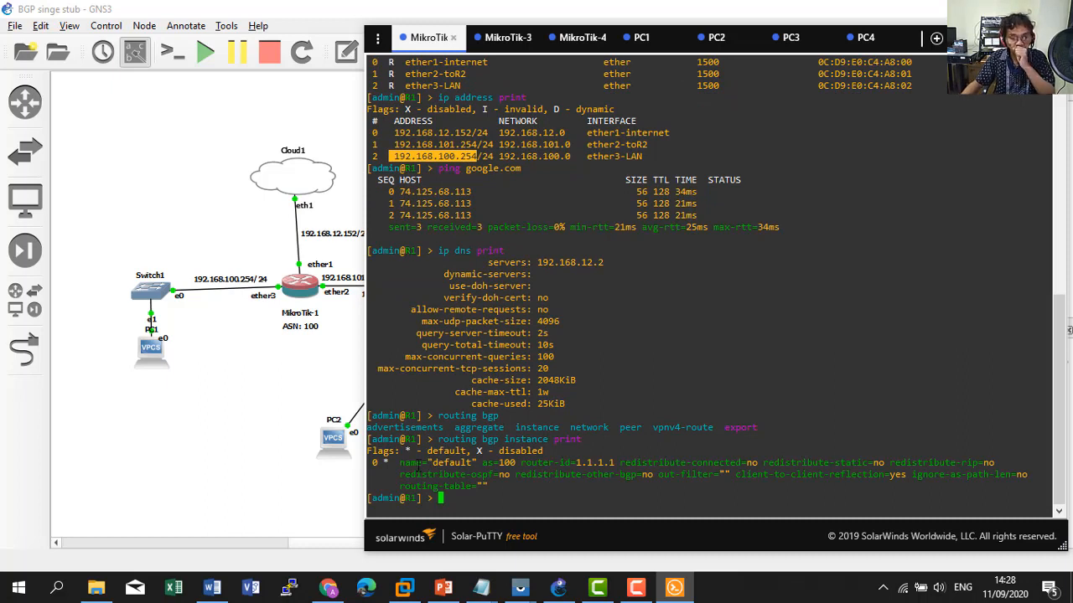
pyautogui.moveTo(482, 465); pyautogui.dragTo(515, 464)
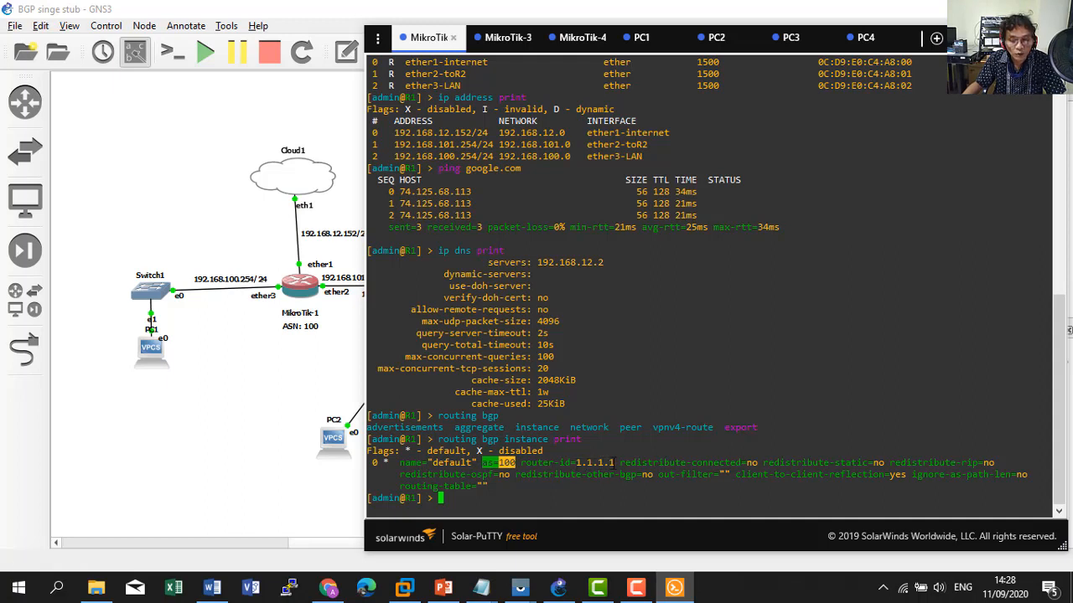
pyautogui.moveTo(615, 462); pyautogui.dragTo(573, 463)
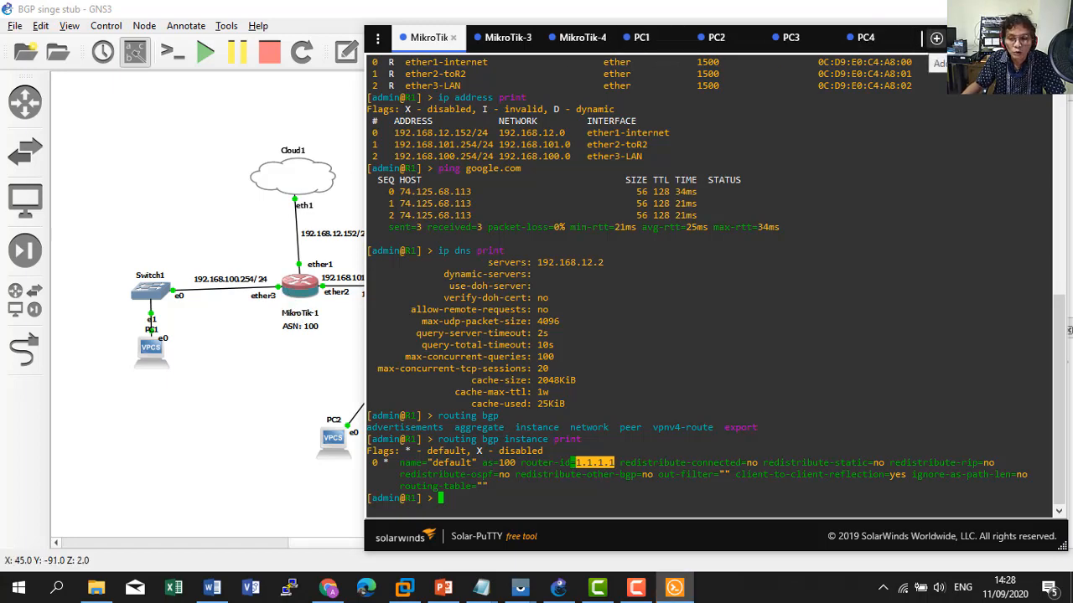
# Move the Solar-PuTTY window down to reveal the GNS3 topology, then back up.
pyautogui.moveTo(949, 40); pyautogui.dragTo(840, 408)
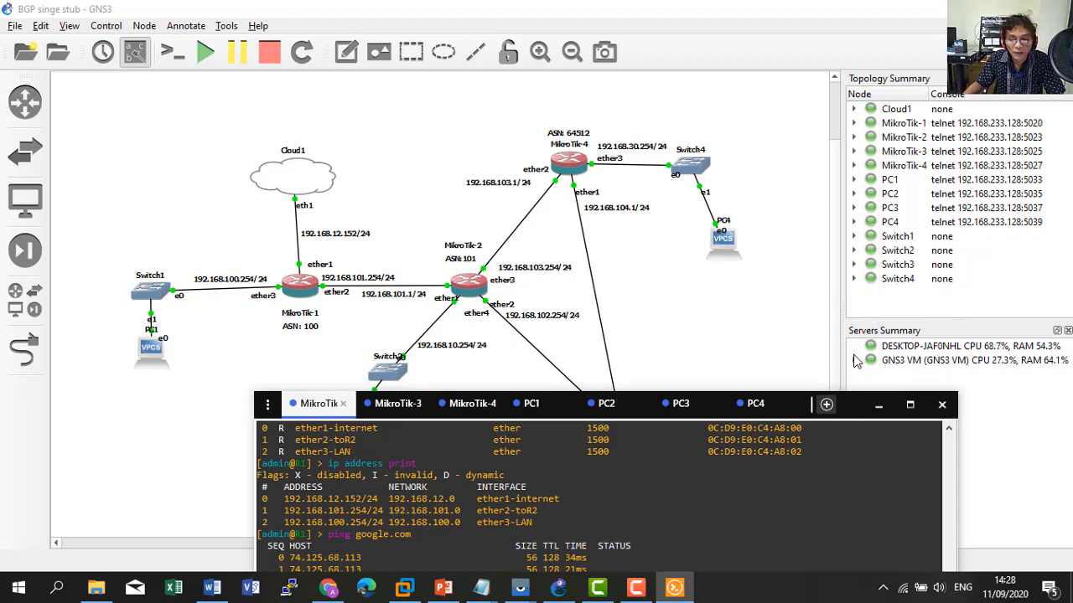
pyautogui.moveTo(852, 405); pyautogui.dragTo(981, 59)
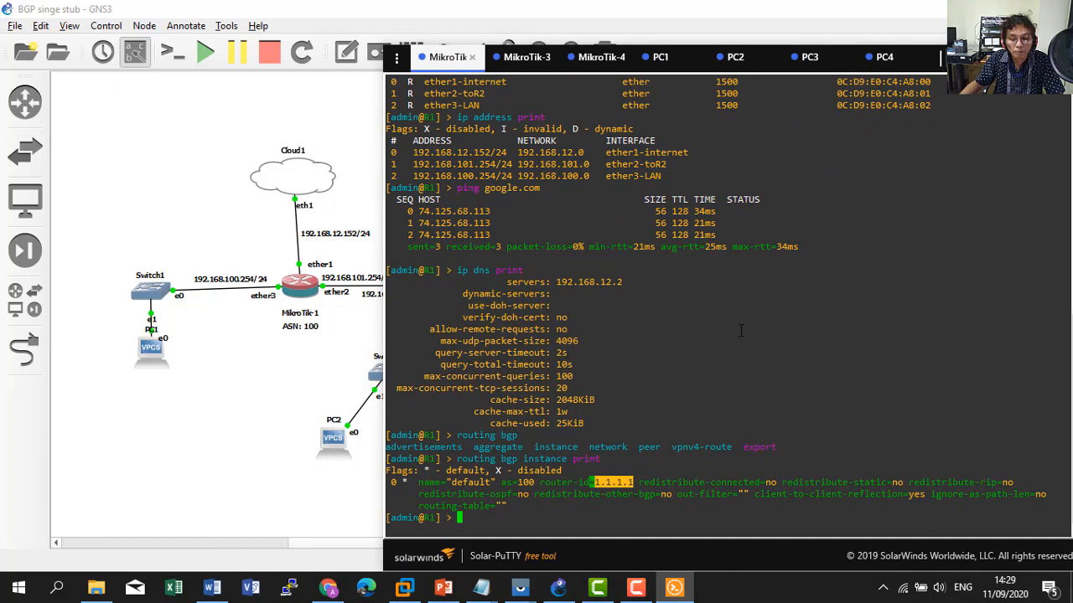
pyautogui.click(611, 506)
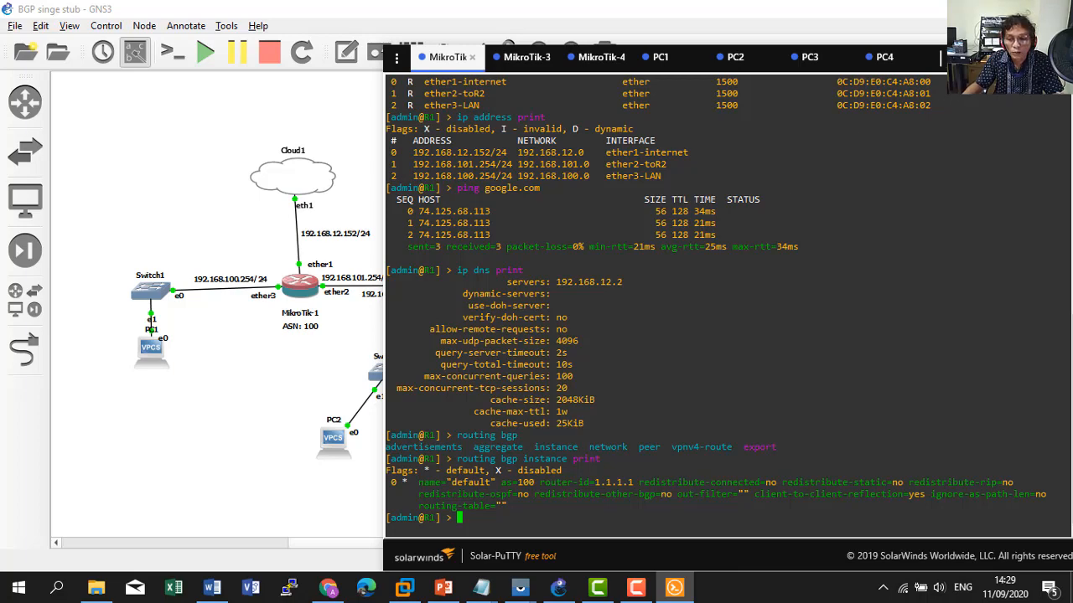
pyautogui.moveTo(968, 56); pyautogui.dragTo(829, 412)
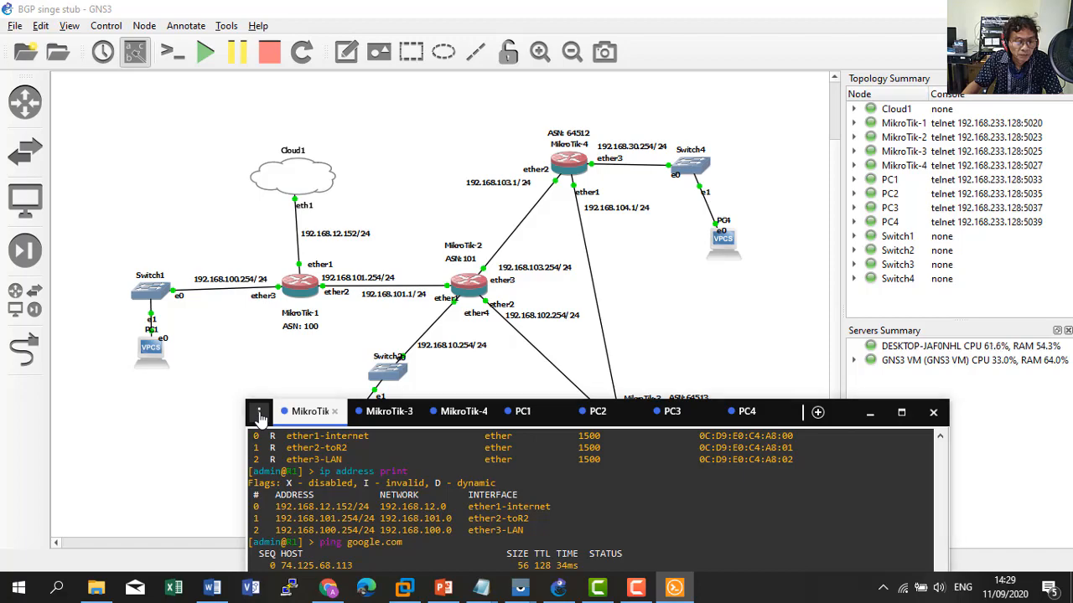
pyautogui.moveTo(259, 417); pyautogui.dragTo(486, 78)
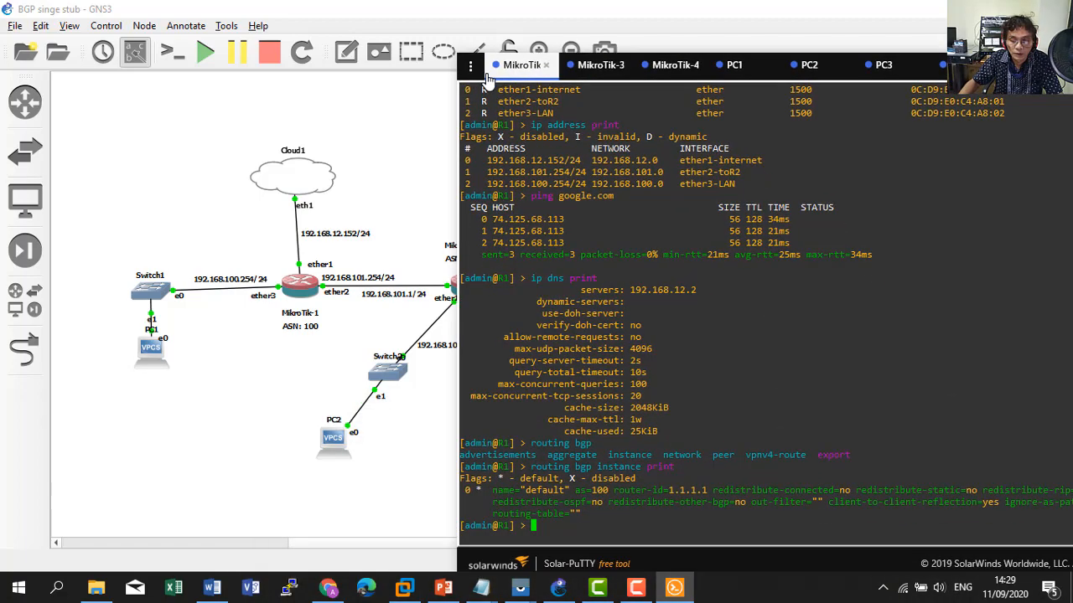
# Run routing bgp peer print and highlight the established peer 192.168.101.1 with remote AS 101.
pyautogui.write('routing ')
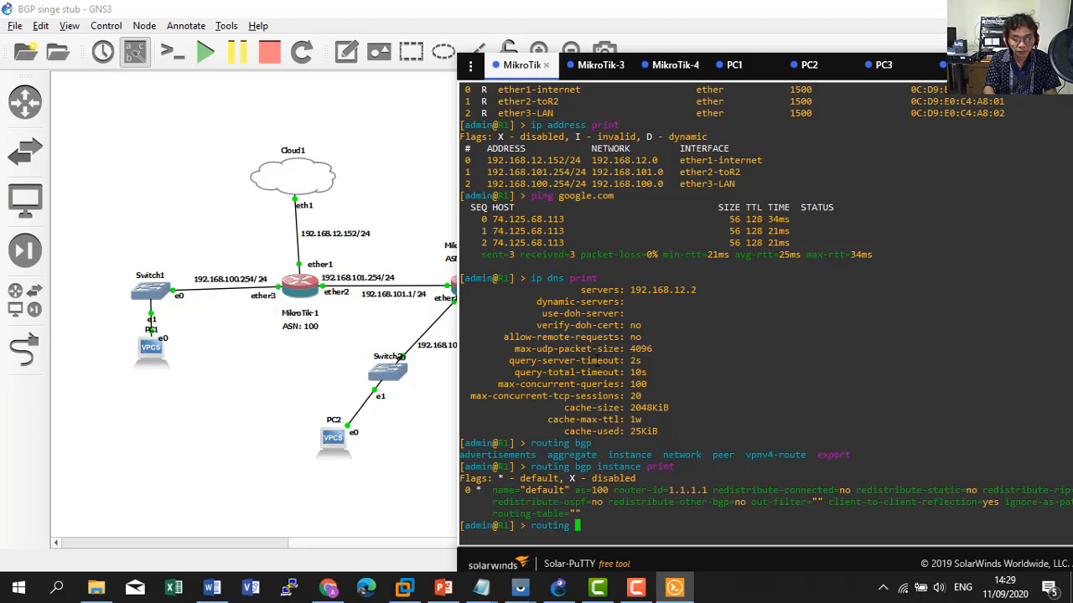
pyautogui.write(' bgp ')
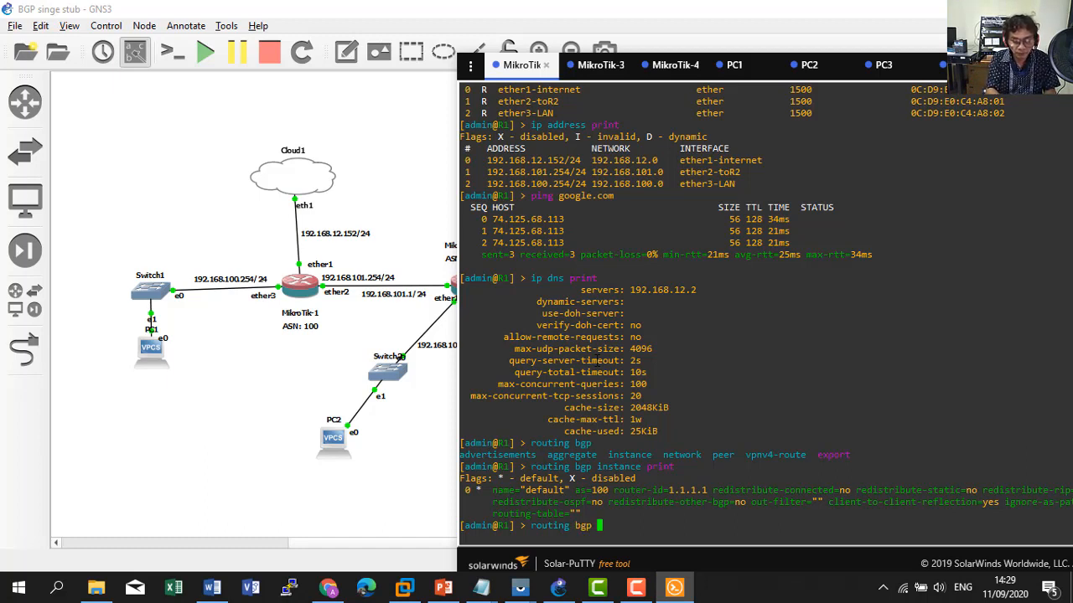
pyautogui.write('peer ')
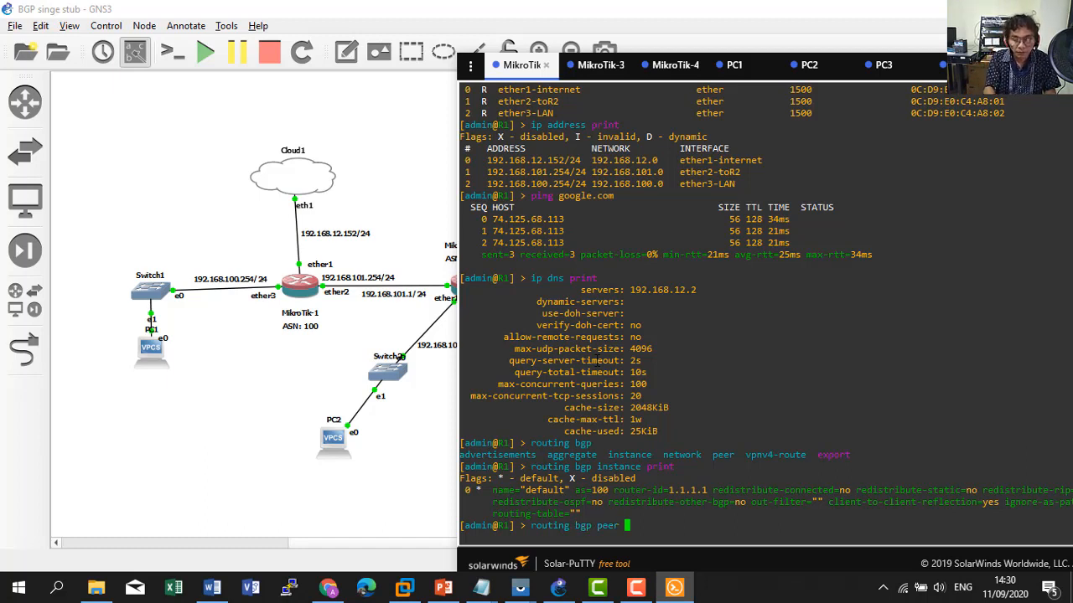
pyautogui.write('print')
pyautogui.press('Return')
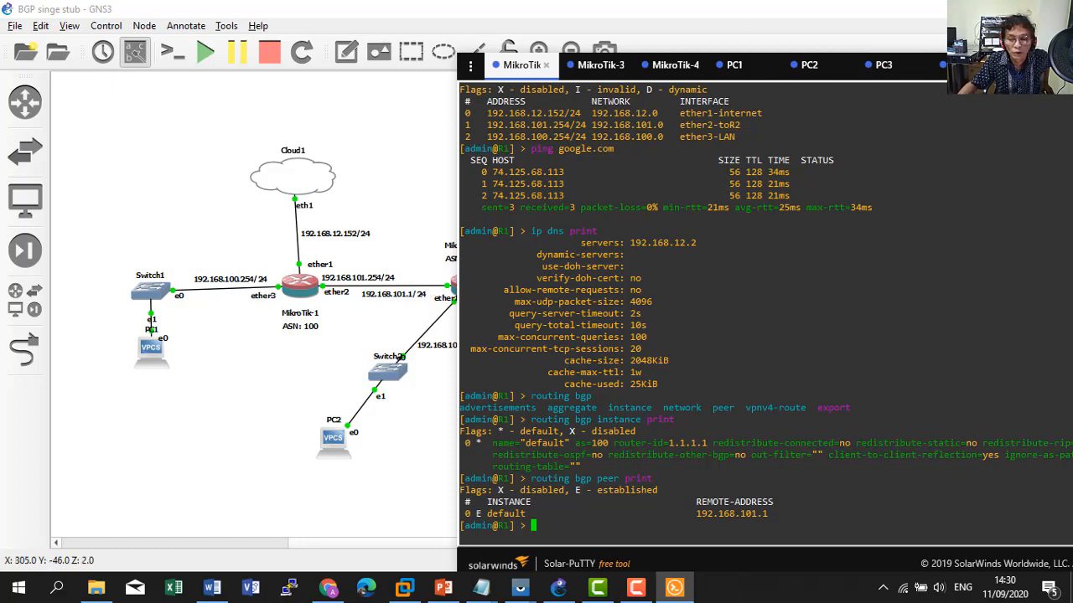
pyautogui.moveTo(1043, 72); pyautogui.dragTo(940, 66)
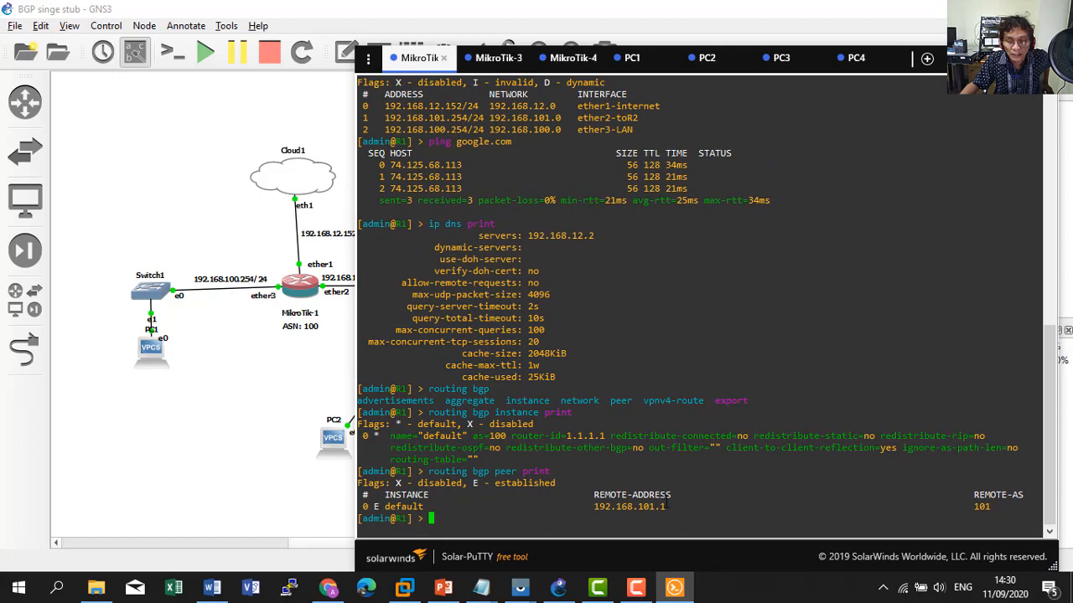
pyautogui.moveTo(671, 507); pyautogui.dragTo(594, 507)
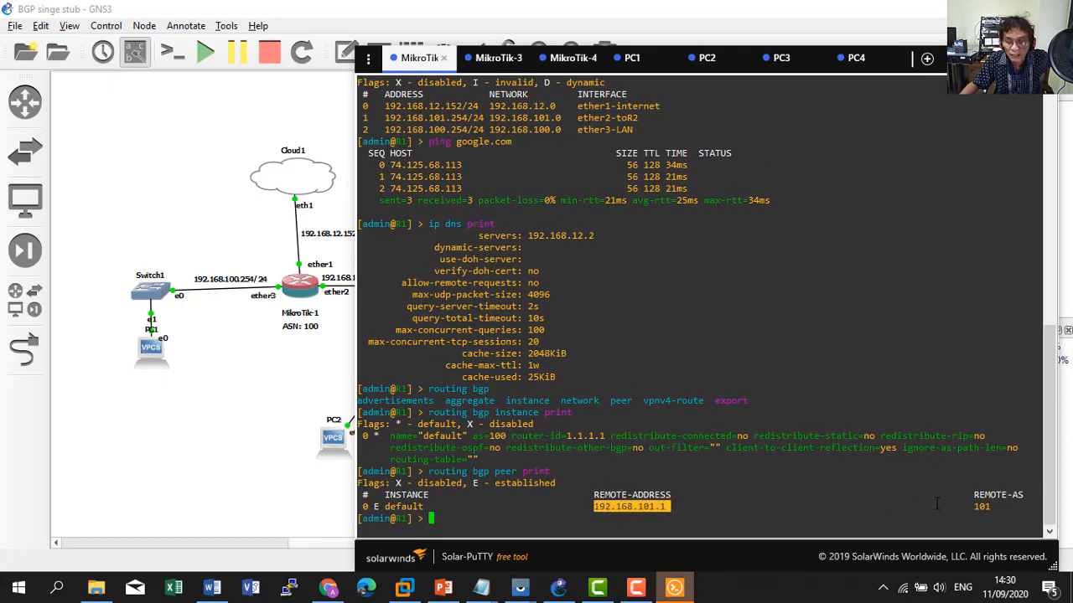
pyautogui.doubleClick(973, 496)
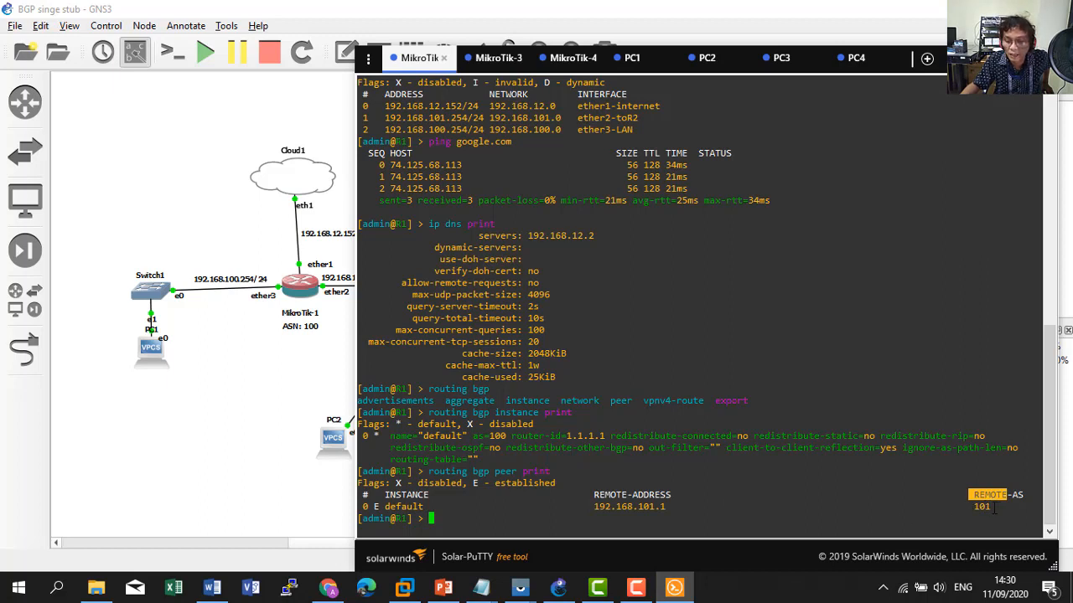
pyautogui.moveTo(994, 509); pyautogui.dragTo(386, 507)
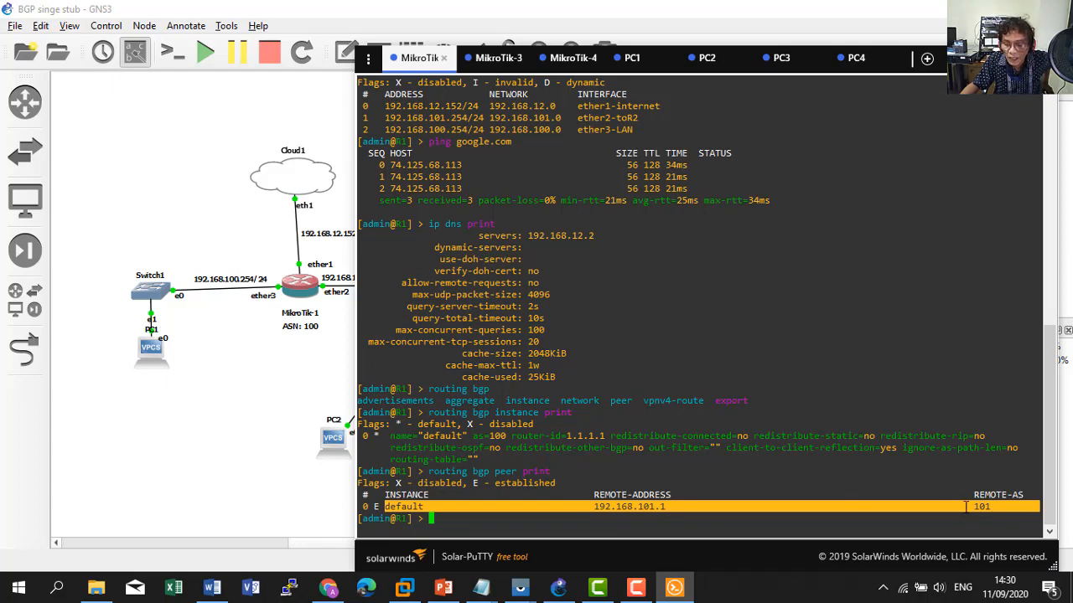
pyautogui.click(975, 58)
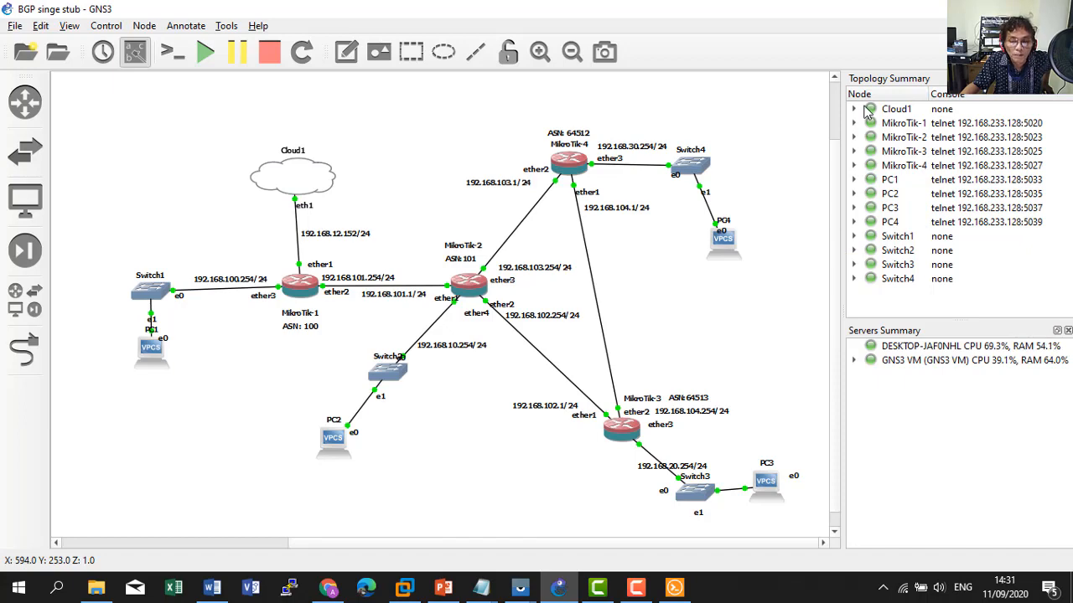
# Launch a Console session on the MikroTik-2 node from its right-click menu.
pyautogui.click(675, 588)
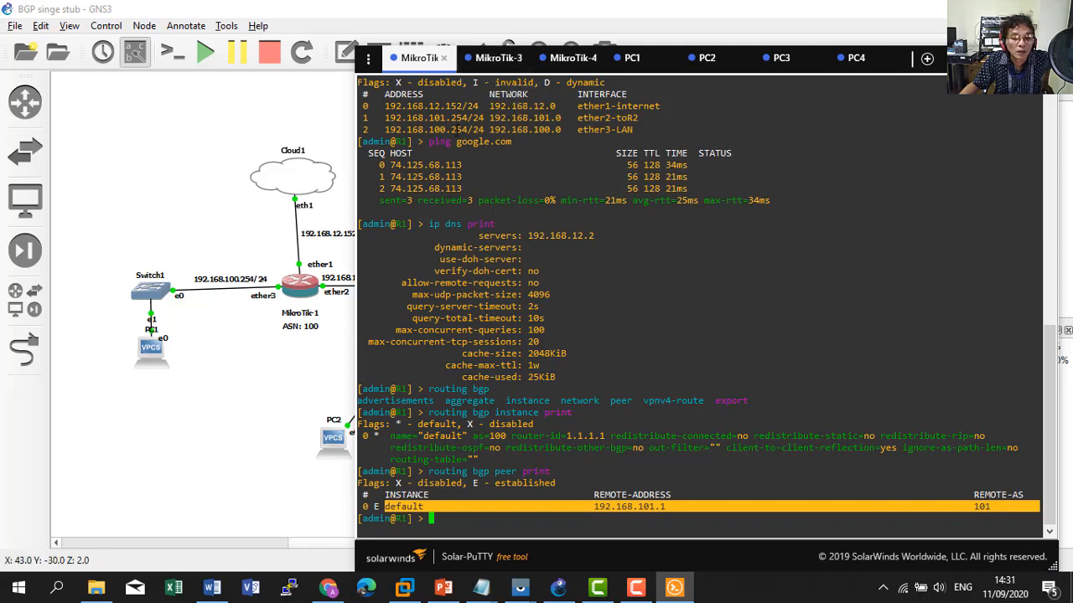
pyautogui.click(990, 58)
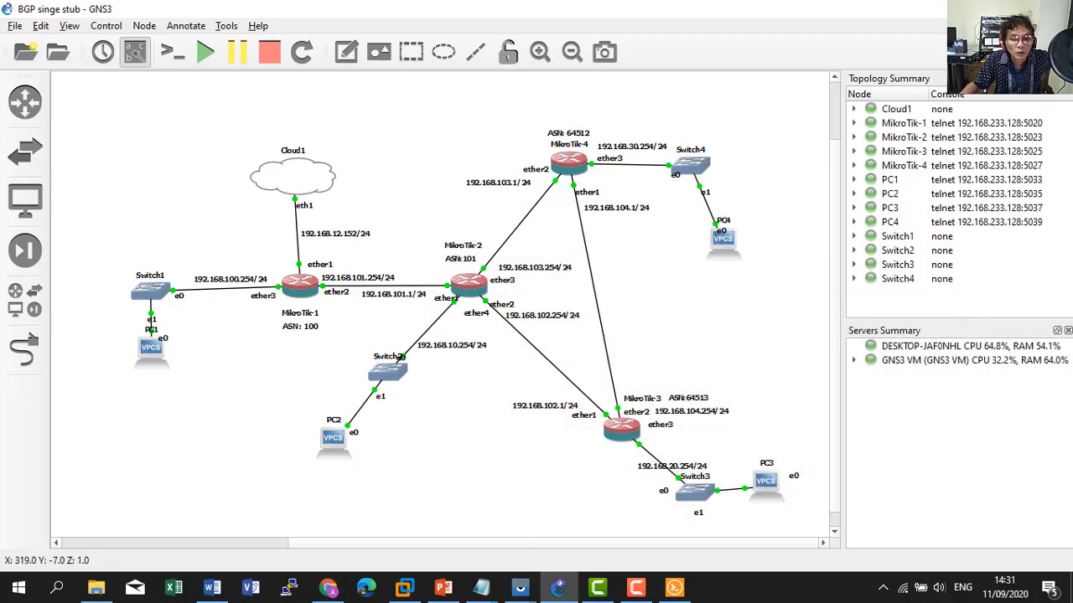
pyautogui.moveTo(675, 592)
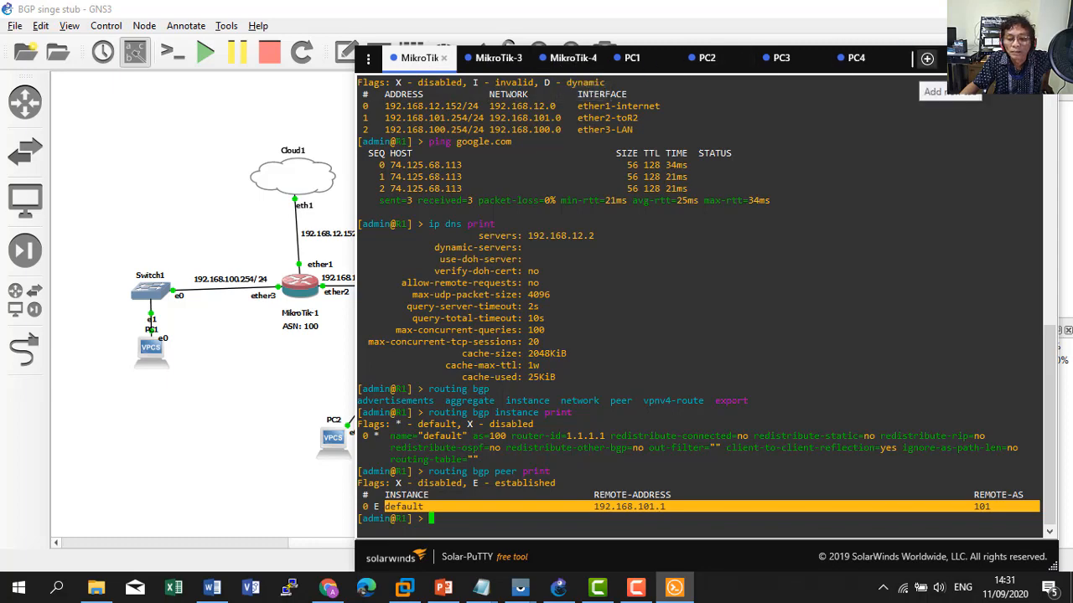
pyautogui.click(984, 59)
pyautogui.rightClick(463, 285)
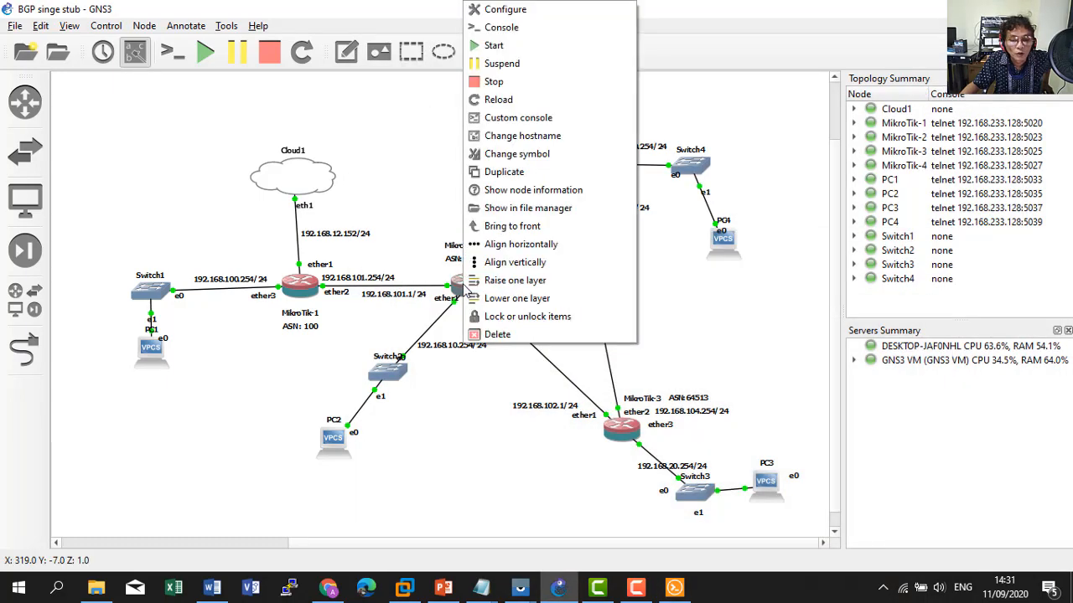
pyautogui.click(531, 29)
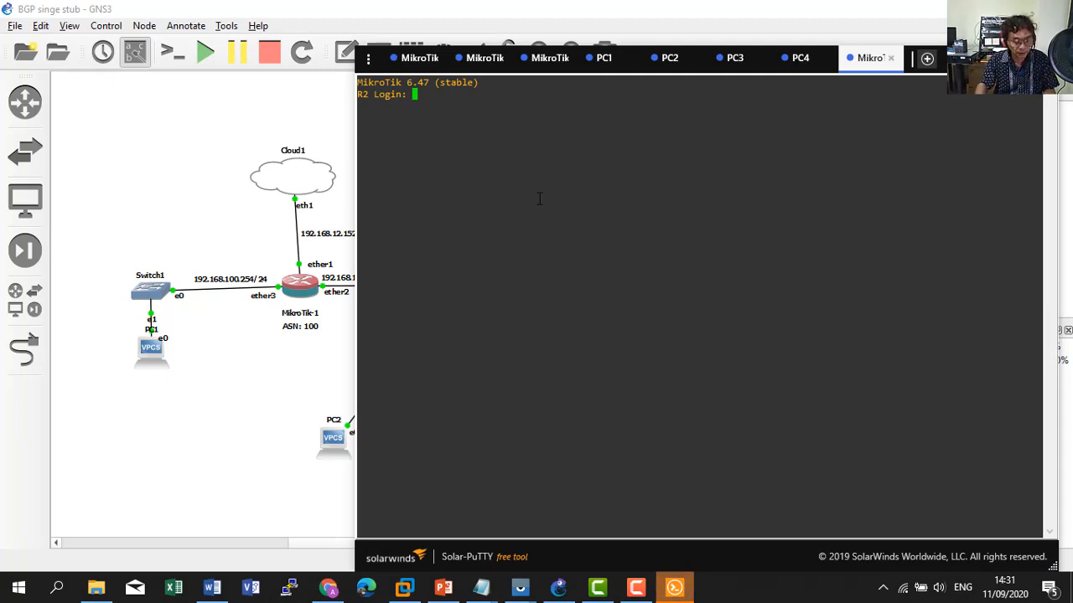
# Log in to MikroTik-2 as admin with a blank password and run interface print.
pyautogui.write('admin')
pyautogui.press('Return')
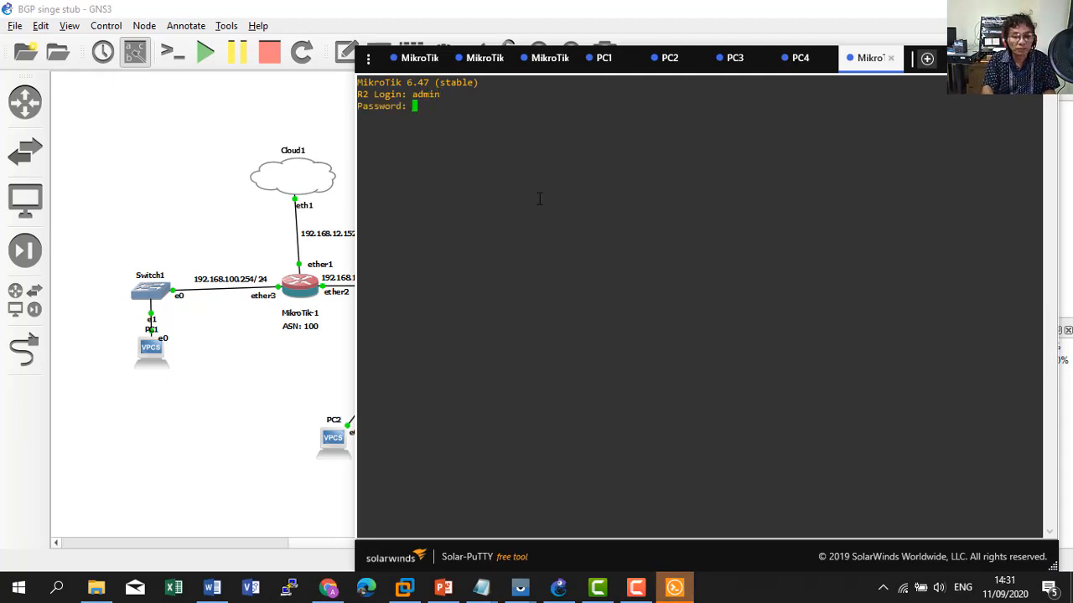
pyautogui.press('Return')
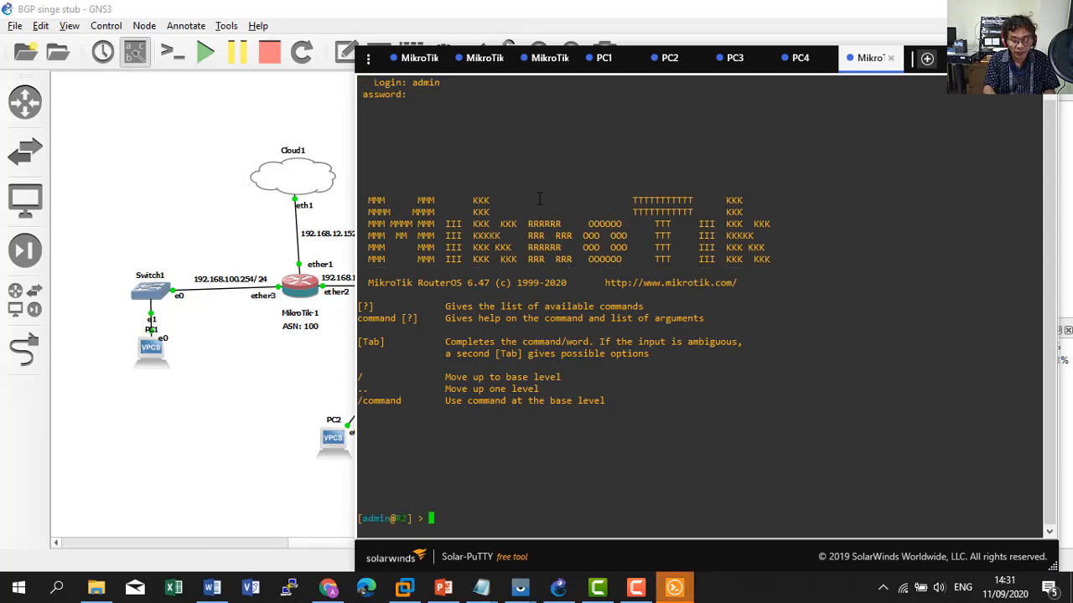
pyautogui.write('interface ')
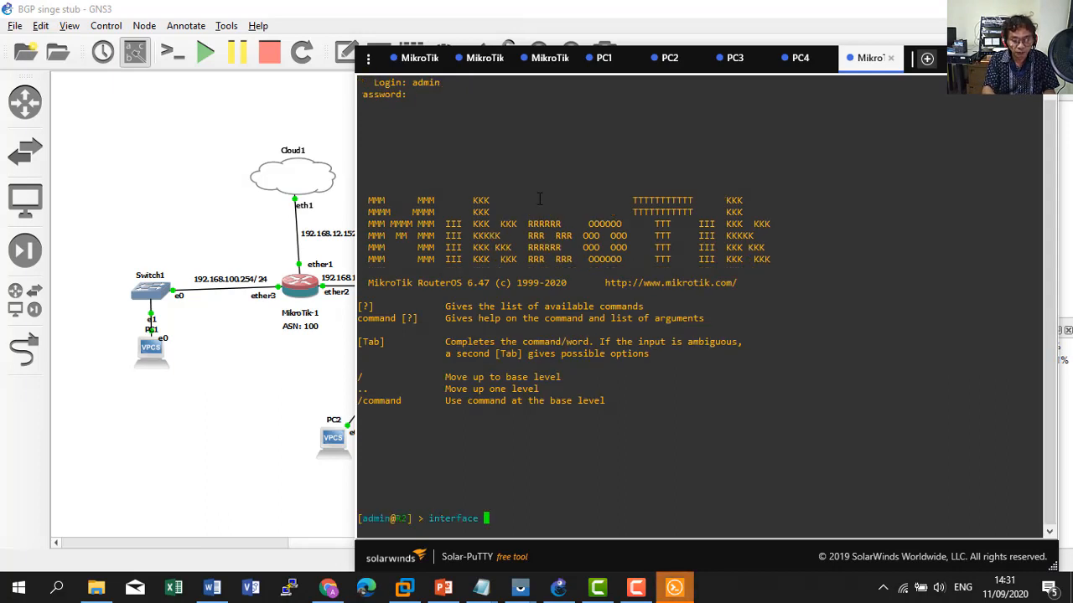
pyautogui.write('print')
pyautogui.press('Return')
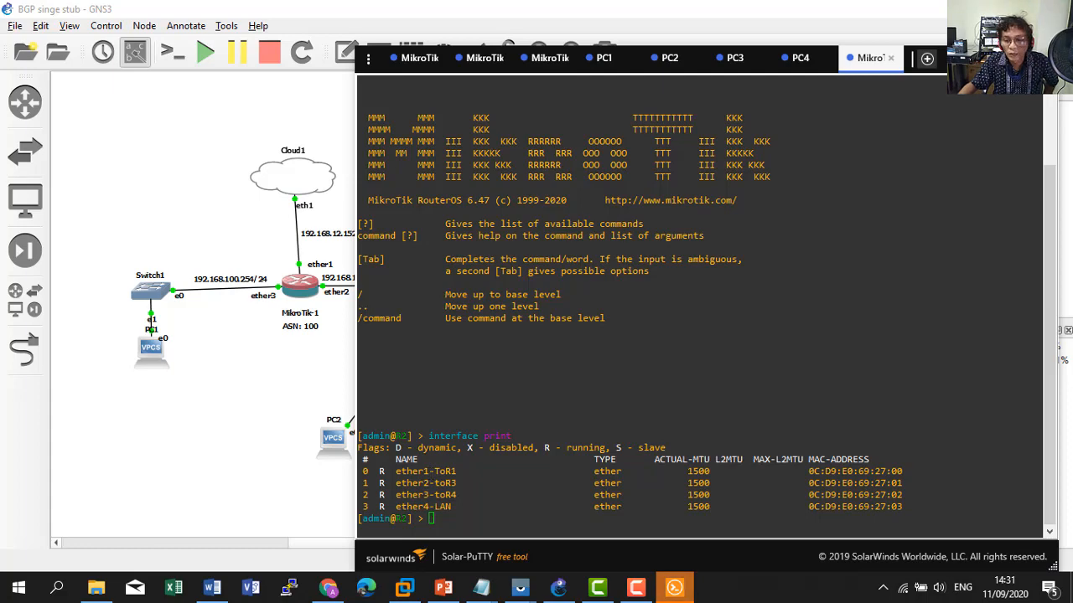
# Compare R2's four interfaces against the links in the topology diagram.
pyautogui.click(979, 58)
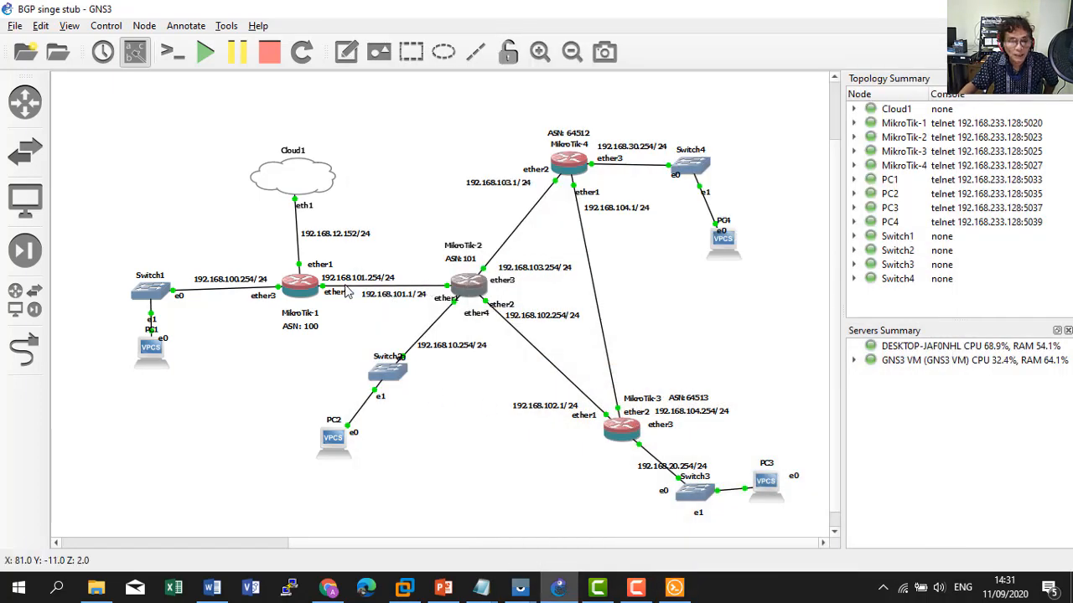
pyautogui.click(677, 588)
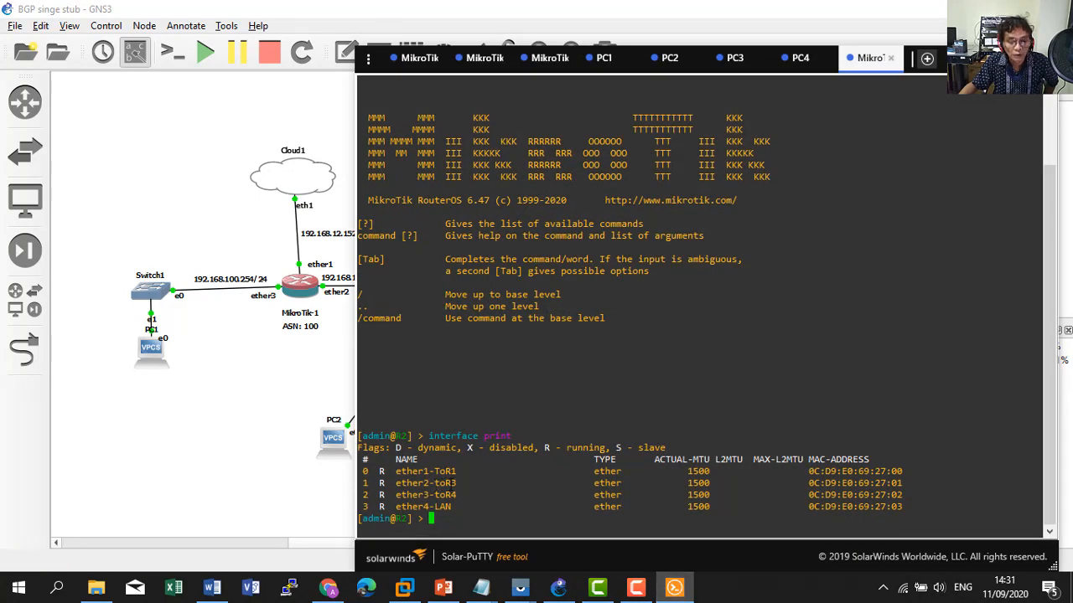
pyautogui.click(277, 469)
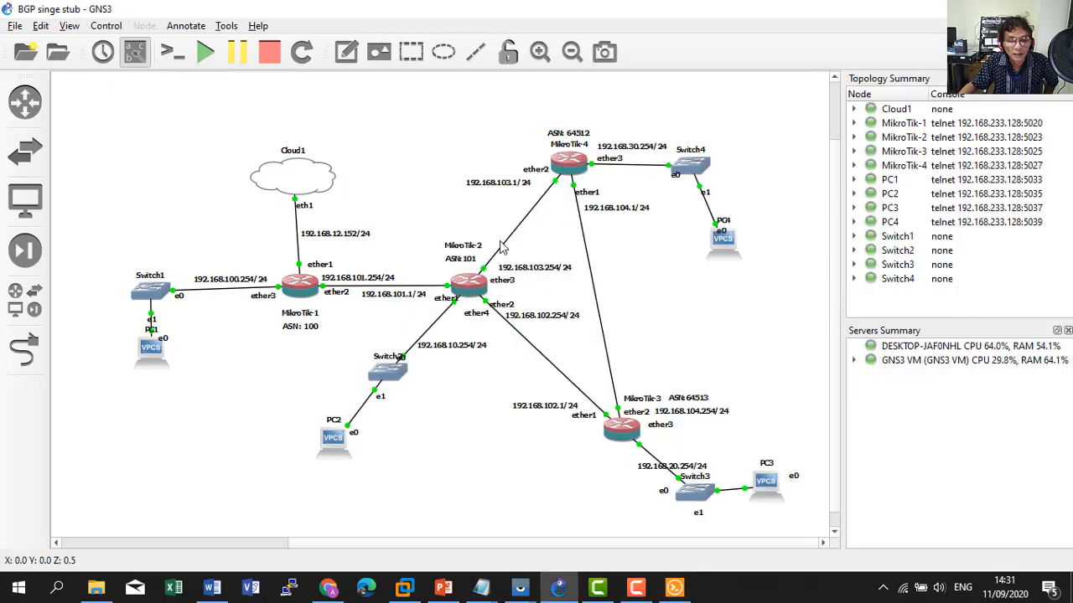
pyautogui.click(675, 589)
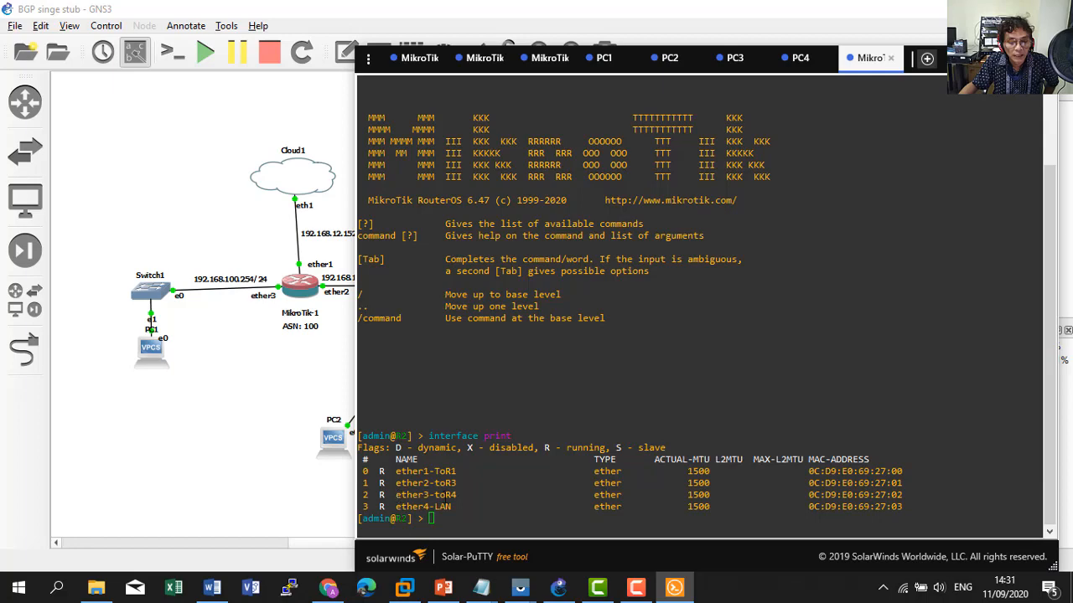
pyautogui.click(453, 494)
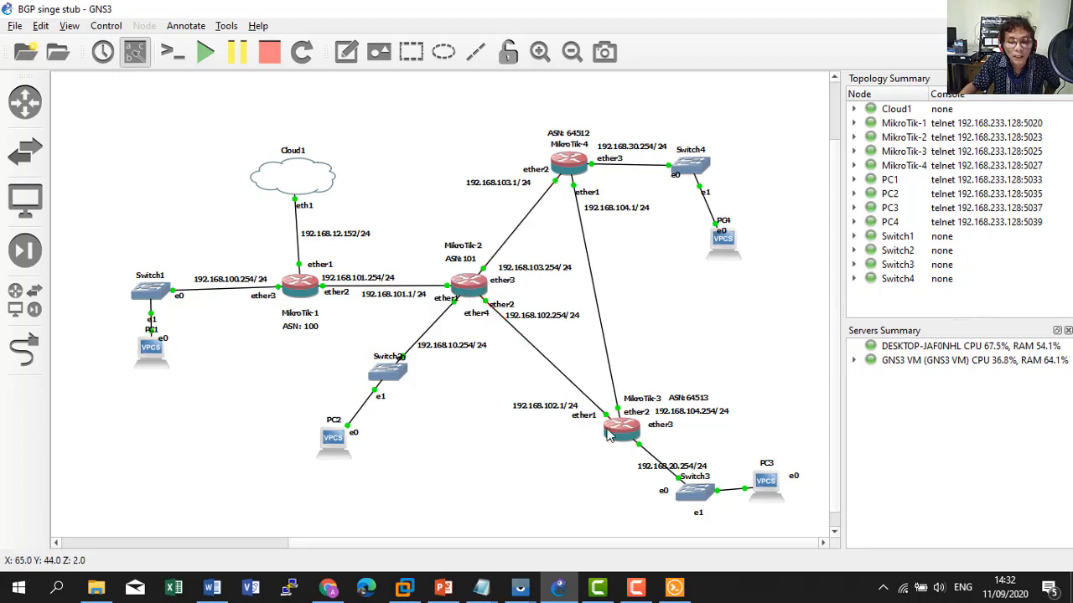
pyautogui.click(675, 588)
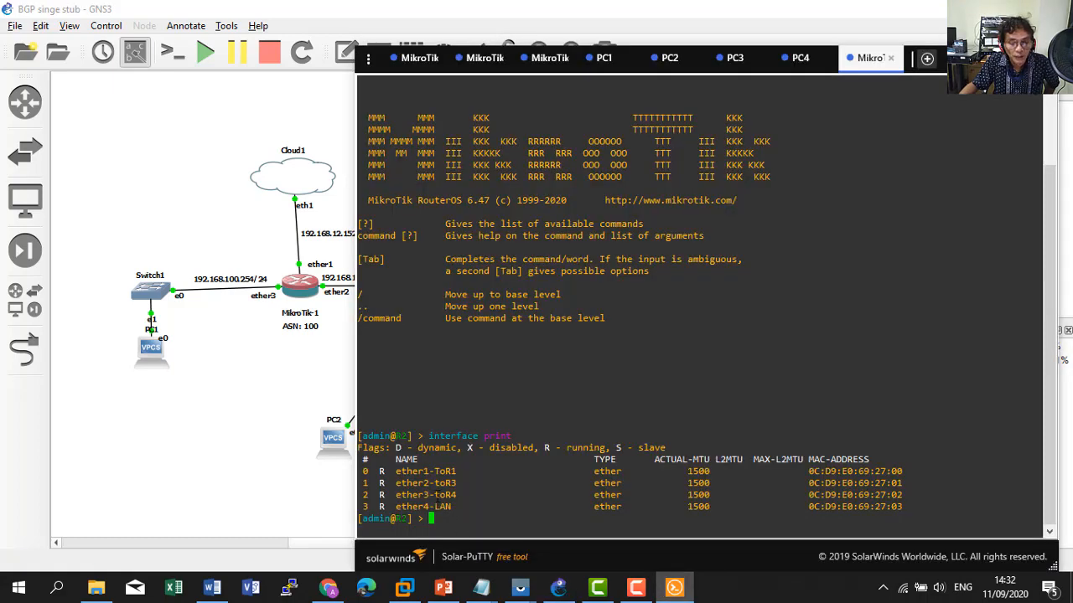
pyautogui.click(273, 422)
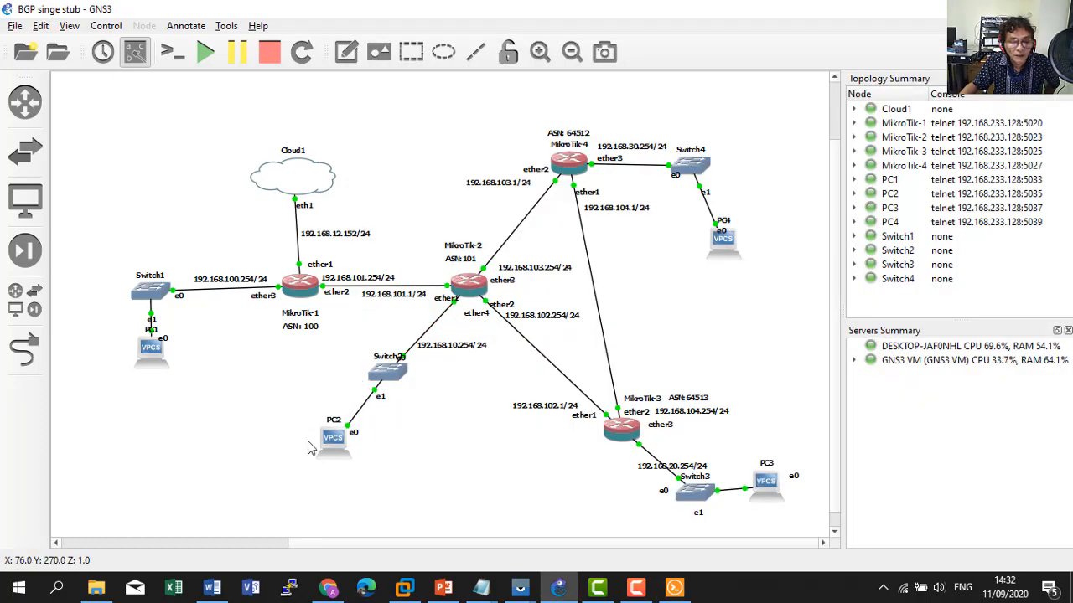
pyautogui.click(675, 588)
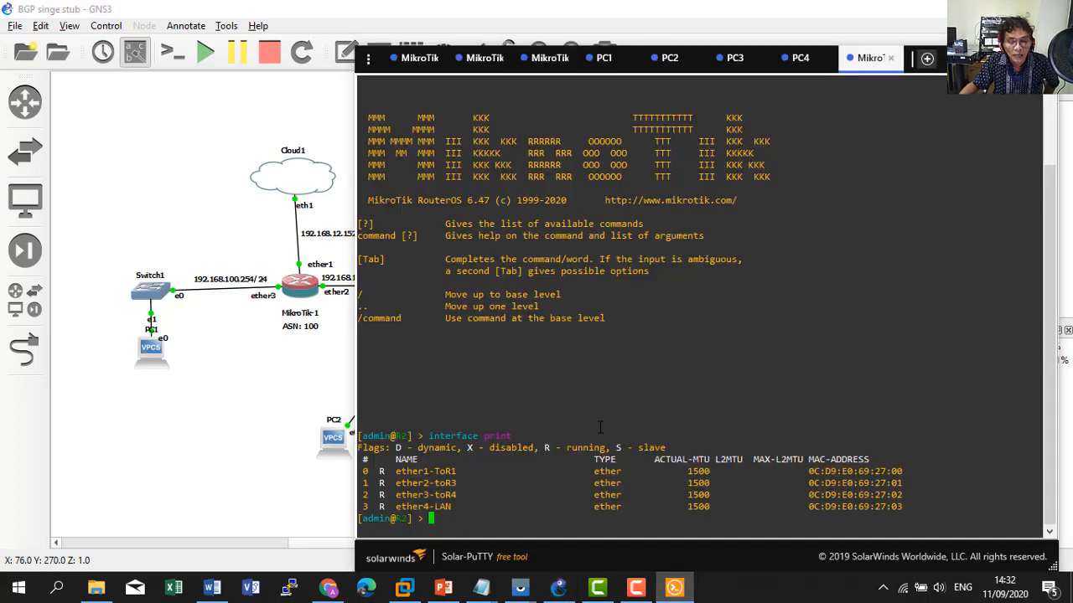
# Run ip address print on R2, highlight 192.168.10.254/24 on ether4-LAN, and compare with the diagram.
pyautogui.write('ip address ')
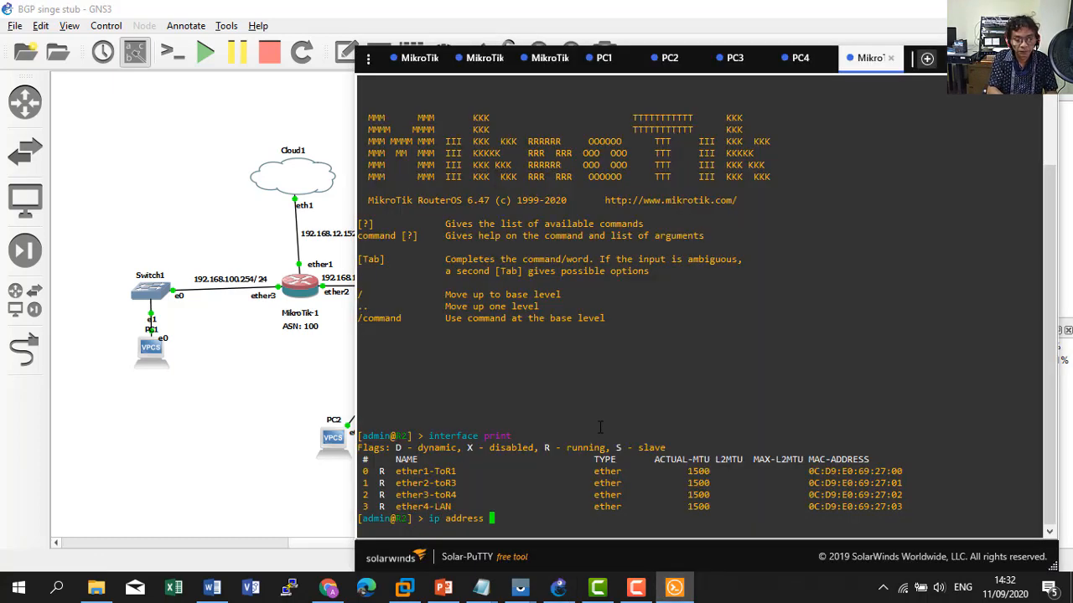
pyautogui.write('print')
pyautogui.press('Return')
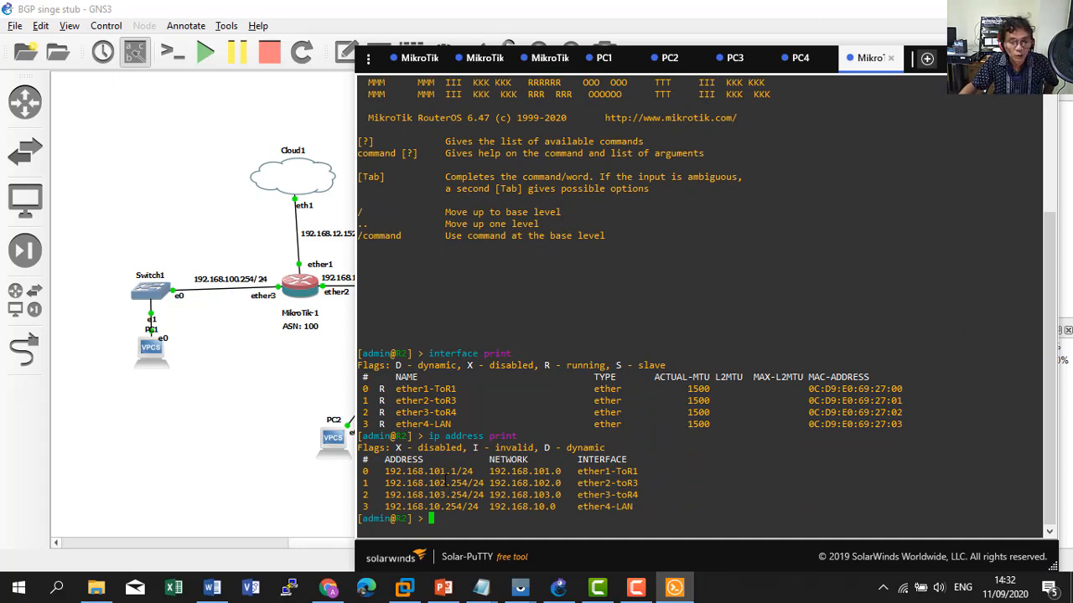
pyautogui.moveTo(386, 507); pyautogui.dragTo(632, 507)
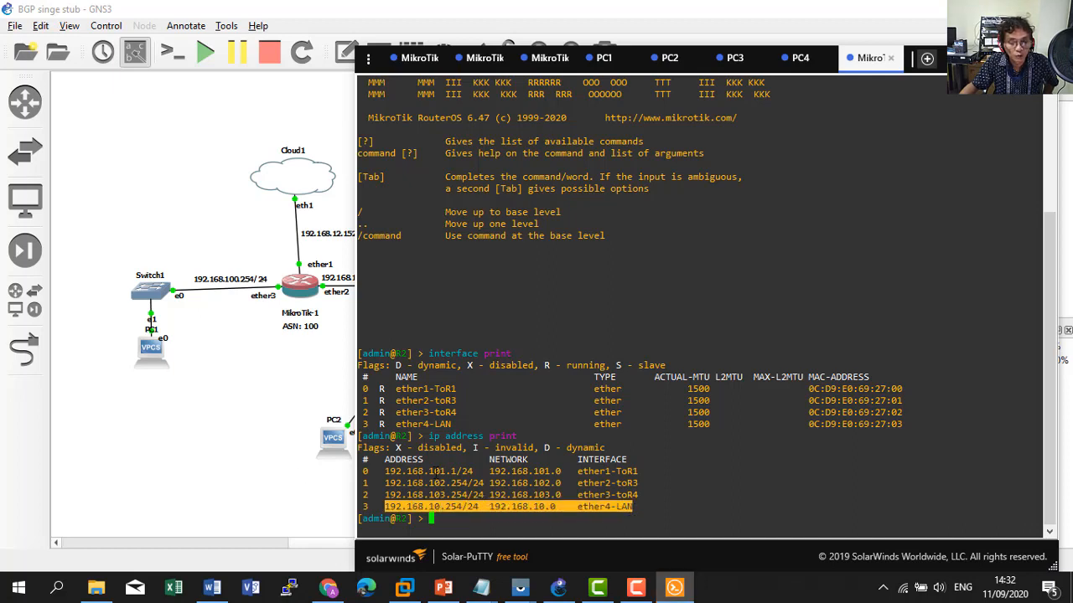
pyautogui.click(277, 410)
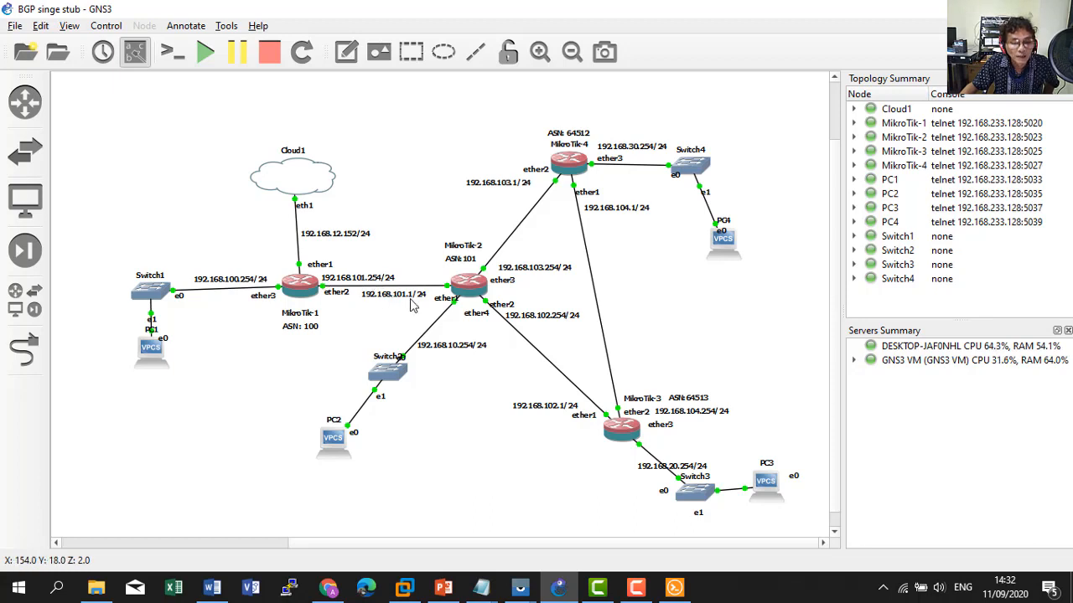
pyautogui.click(675, 587)
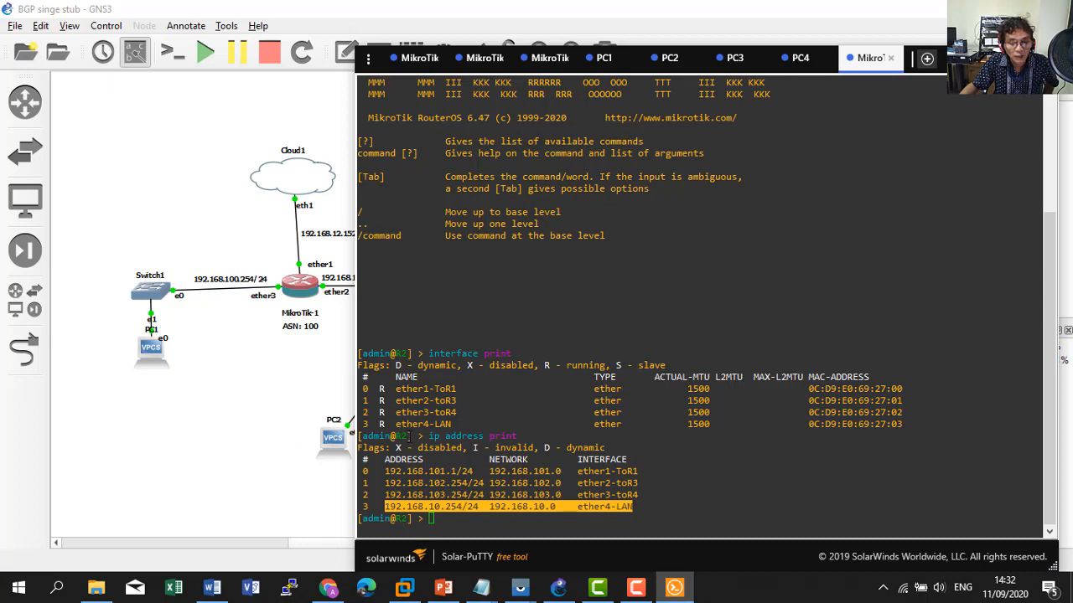
pyautogui.click(306, 406)
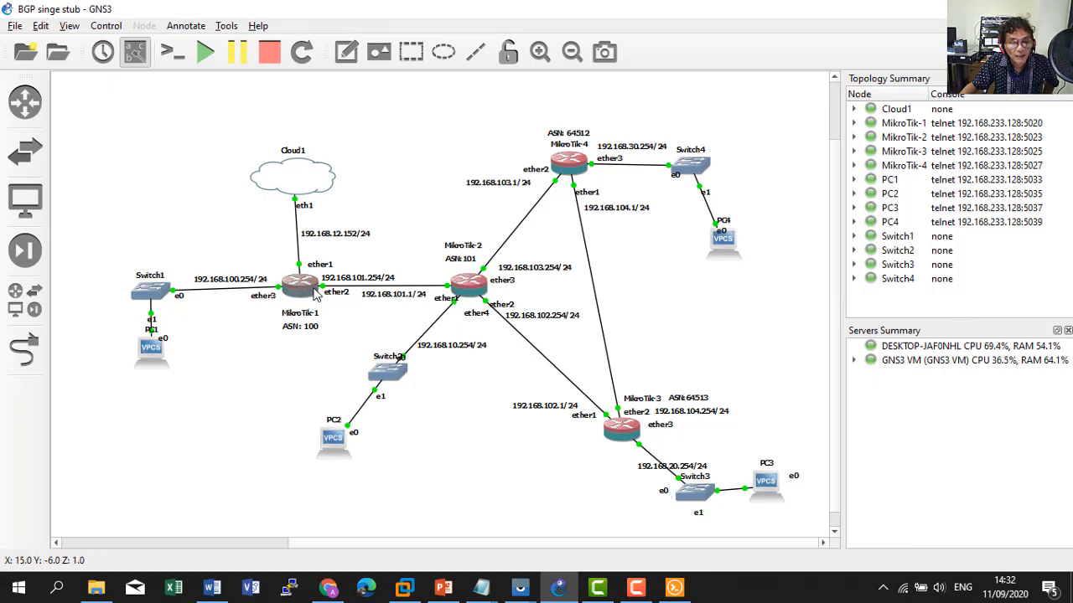
pyautogui.moveTo(636, 433)
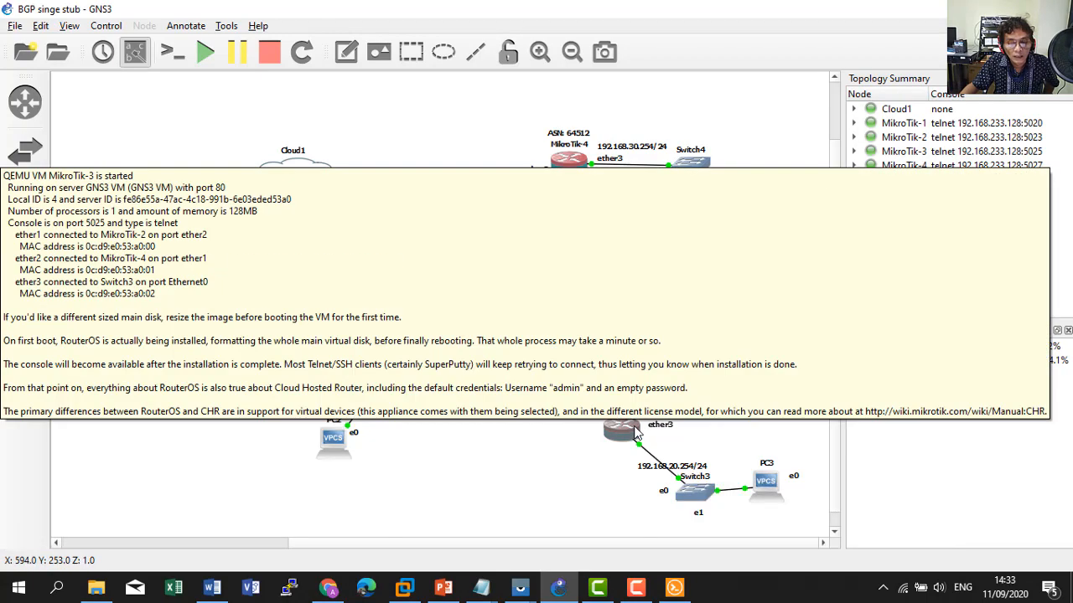
pyautogui.click(676, 588)
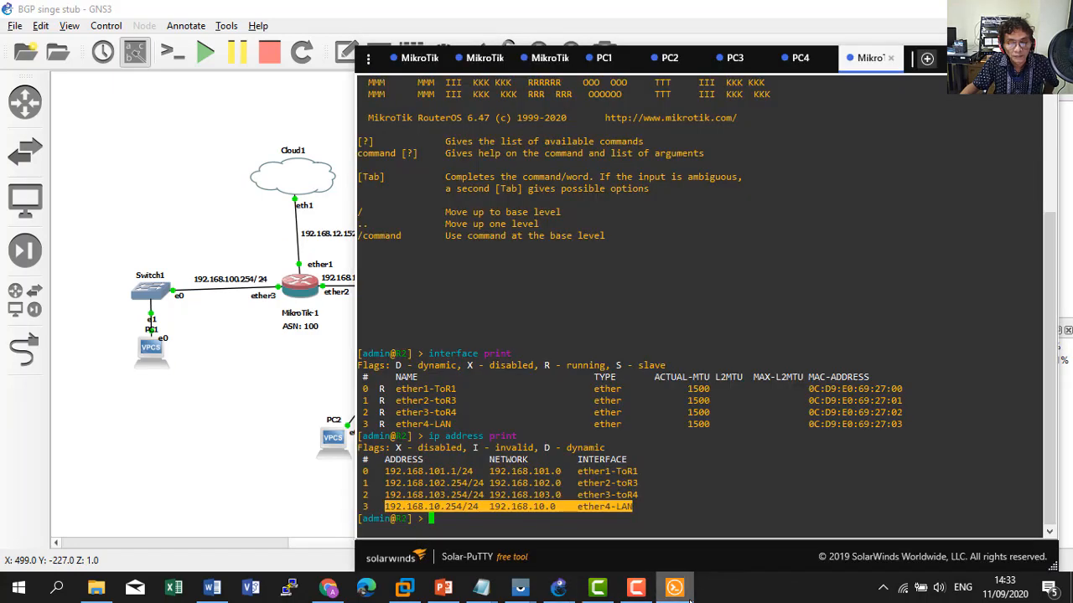
# Run routing bgp instance print on R2, showing AS 101 and router ID 2.2.2.2.
pyautogui.click(624, 460)
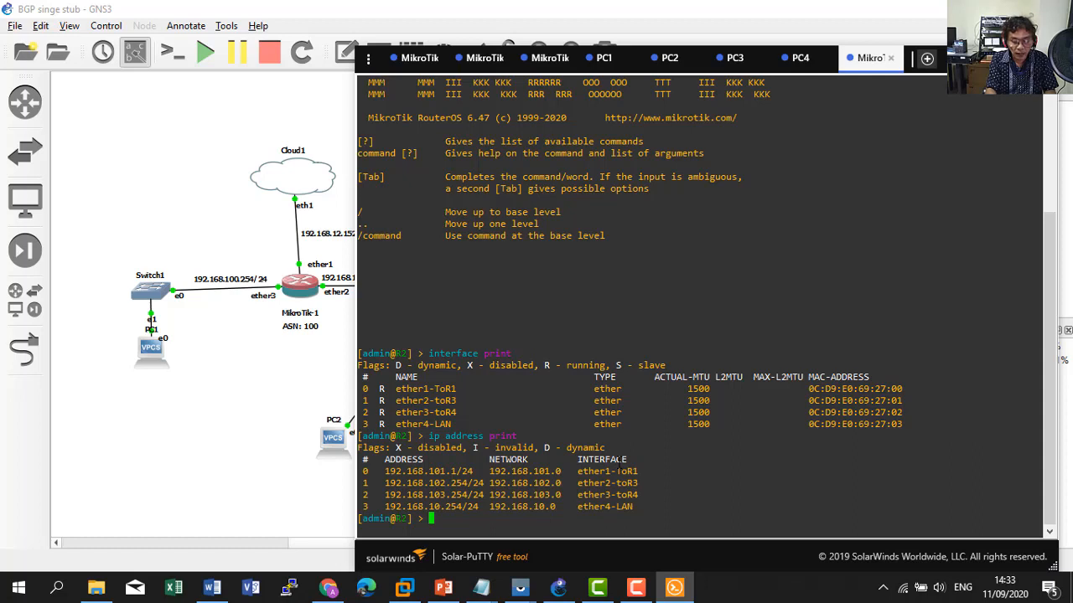
pyautogui.write('routing ')
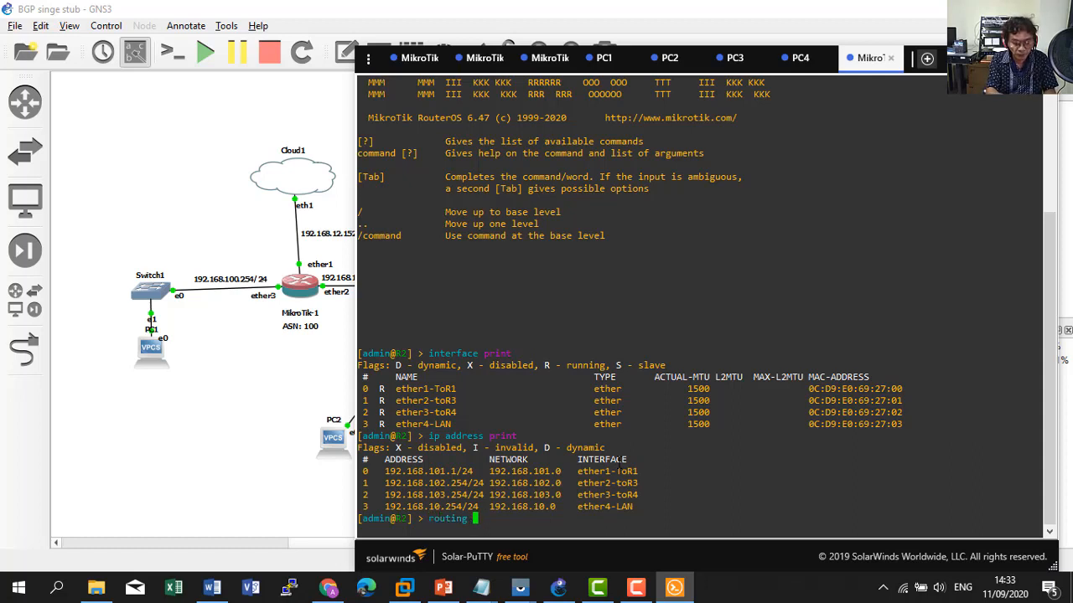
pyautogui.write('bgp peer')
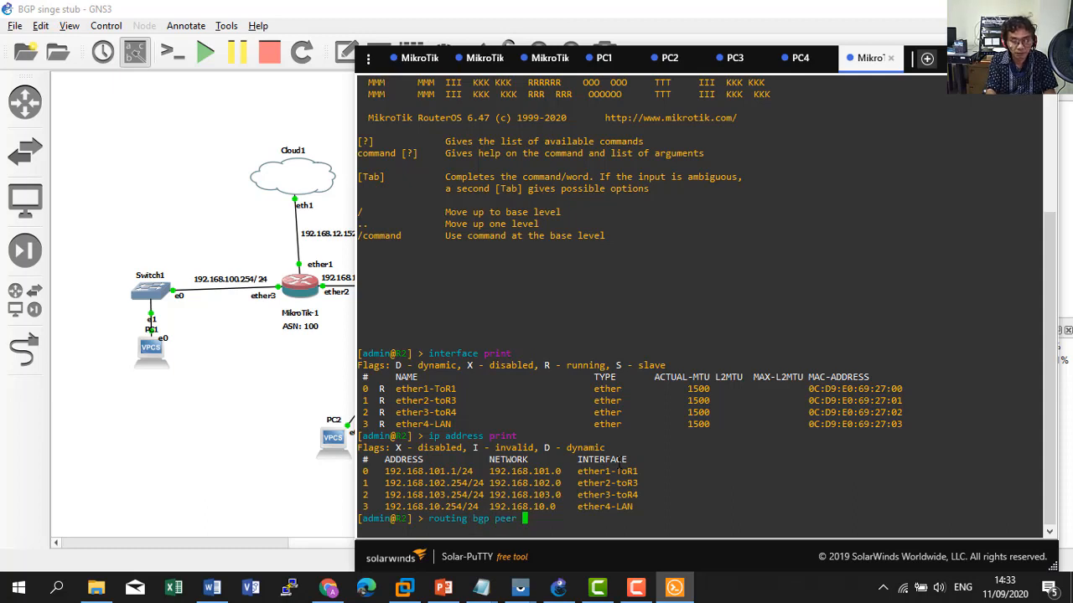
pyautogui.press('BackSpace')
pyautogui.press('BackSpace')
pyautogui.press('BackSpace')
pyautogui.press('BackSpace')
pyautogui.press('BackSpace')
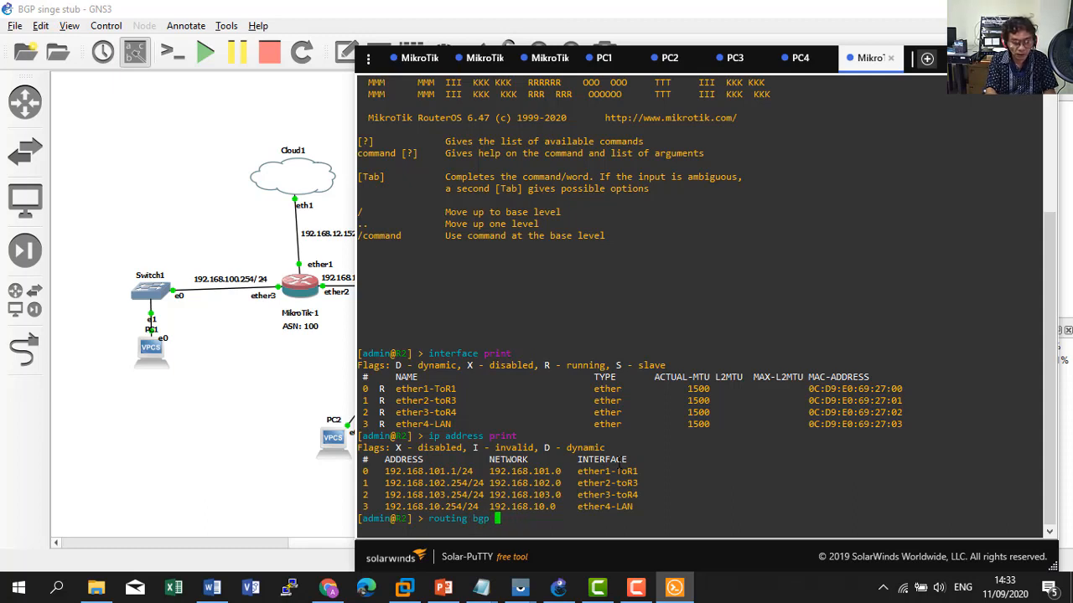
pyautogui.write('instance print')
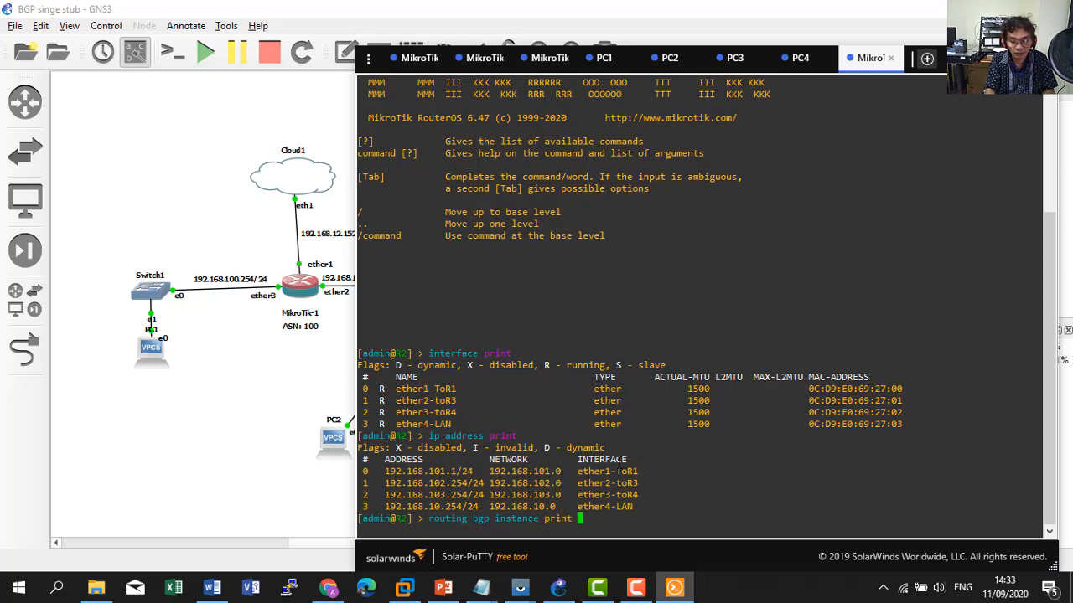
pyautogui.press('BackSpace')
pyautogui.press('BackSpace')
pyautogui.press('BackSpace')
pyautogui.press('BackSpace')
pyautogui.press('BackSpace')
pyautogui.press('BackSpace')
pyautogui.press('BackSpace')
pyautogui.press('BackSpace')
pyautogui.press('BackSpace')
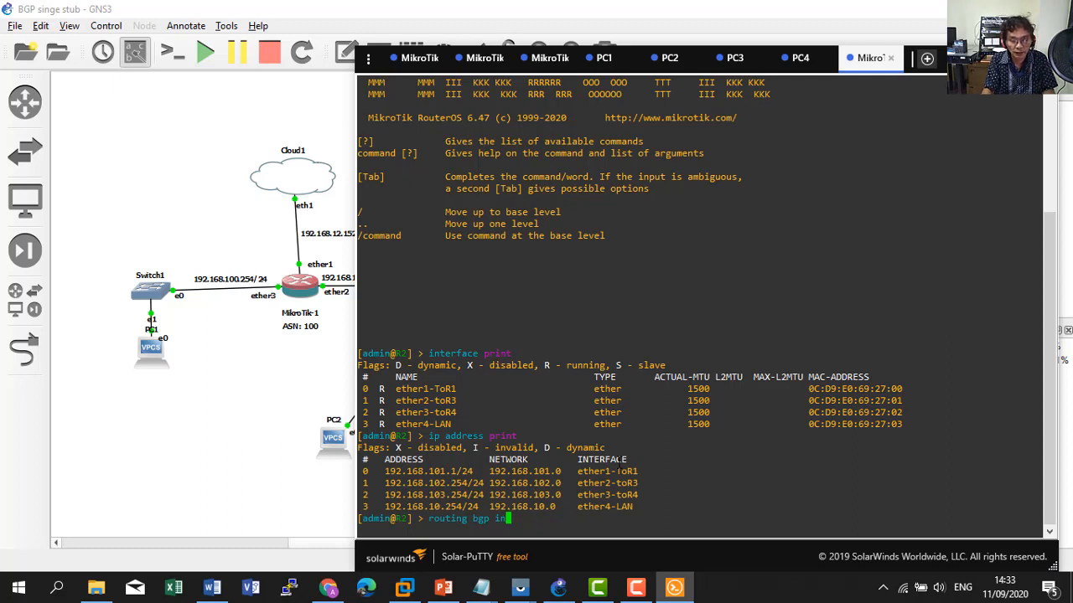
pyautogui.press('Tab')
pyautogui.press('Tab')
pyautogui.write('i')
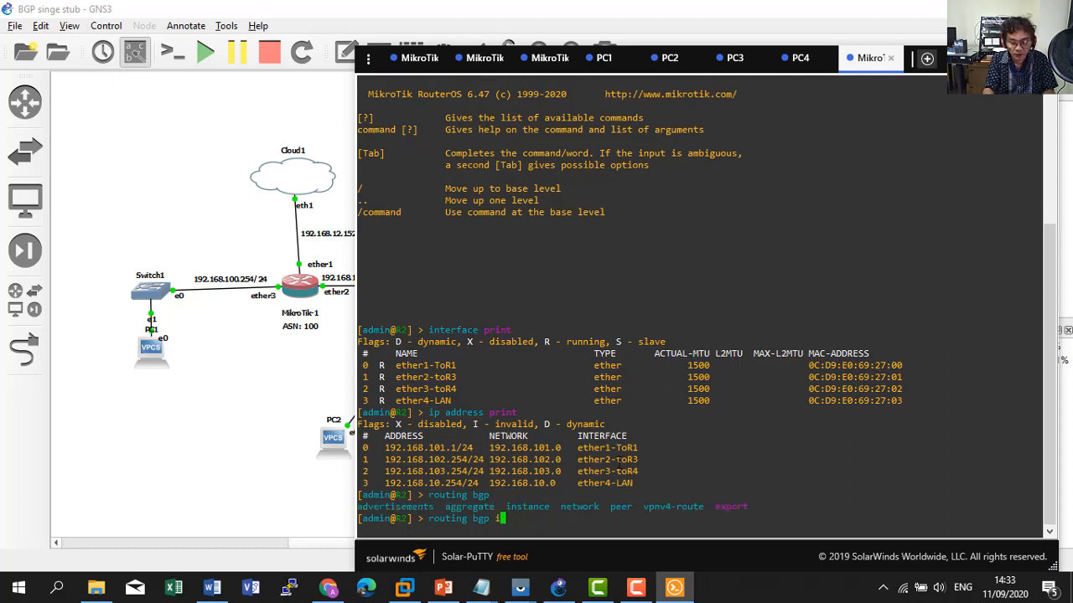
pyautogui.write('nstance print')
pyautogui.press('Return')
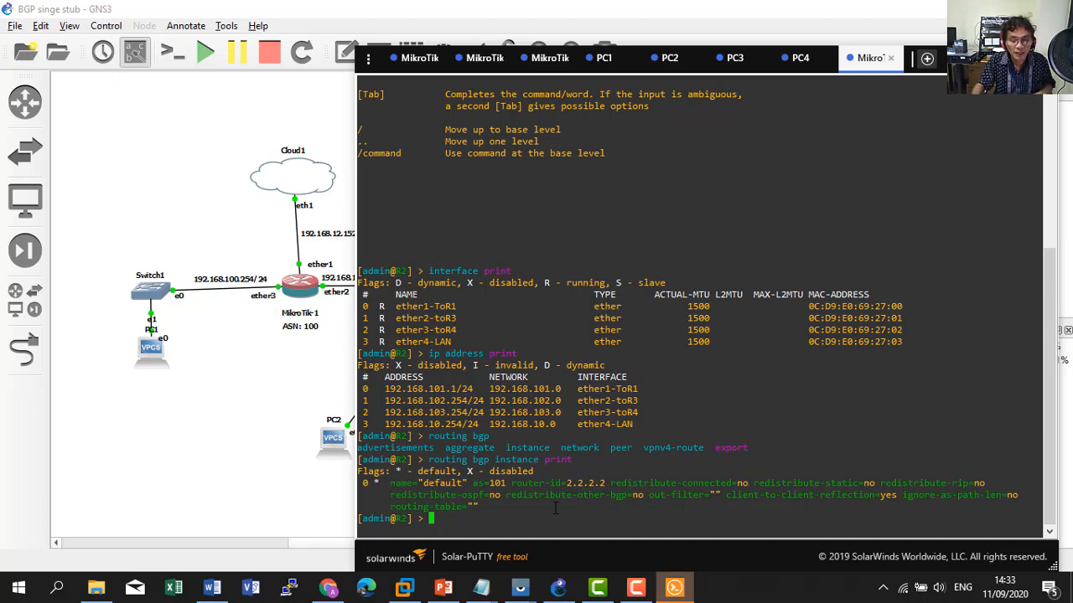
pyautogui.press('Up')
pyautogui.press('BackSpace')
pyautogui.press('BackSpace')
pyautogui.press('BackSpace')
pyautogui.press('BackSpace')
pyautogui.press('BackSpace')
pyautogui.press('BackSpace')
pyautogui.press('BackSpace')
pyautogui.press('BackSpace')
pyautogui.press('BackSpace')
pyautogui.press('BackSpace')
pyautogui.press('BackSpace')
pyautogui.press('BackSpace')
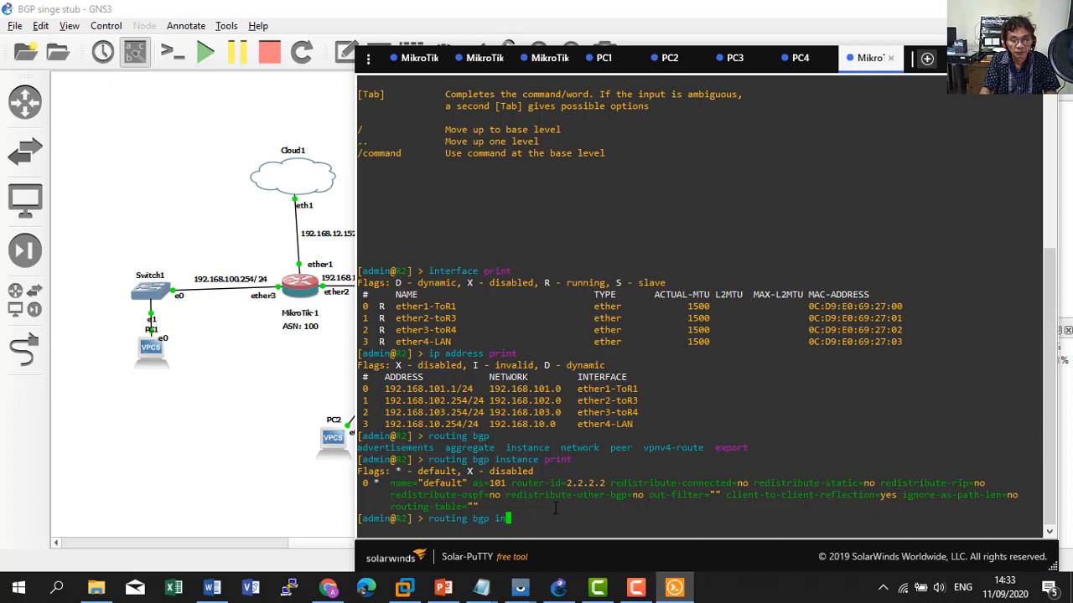
# Run routing bgp peer print on R2 and highlight the peer with remote AS 100.
pyautogui.press('BackSpace')
pyautogui.press('BackSpace')
pyautogui.write('peer ')
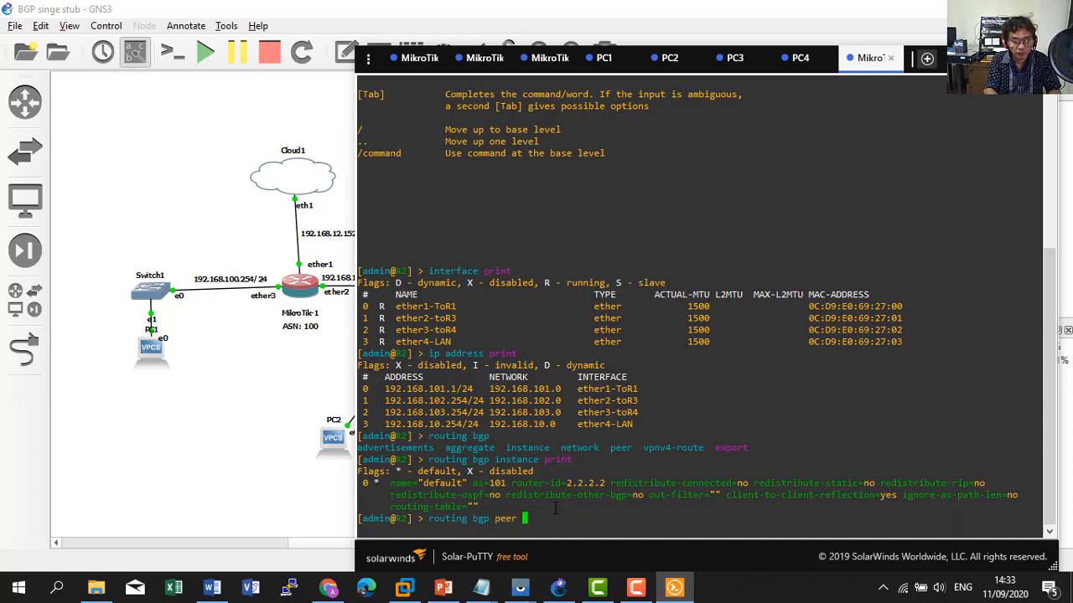
pyautogui.write('print')
pyautogui.press('Return')
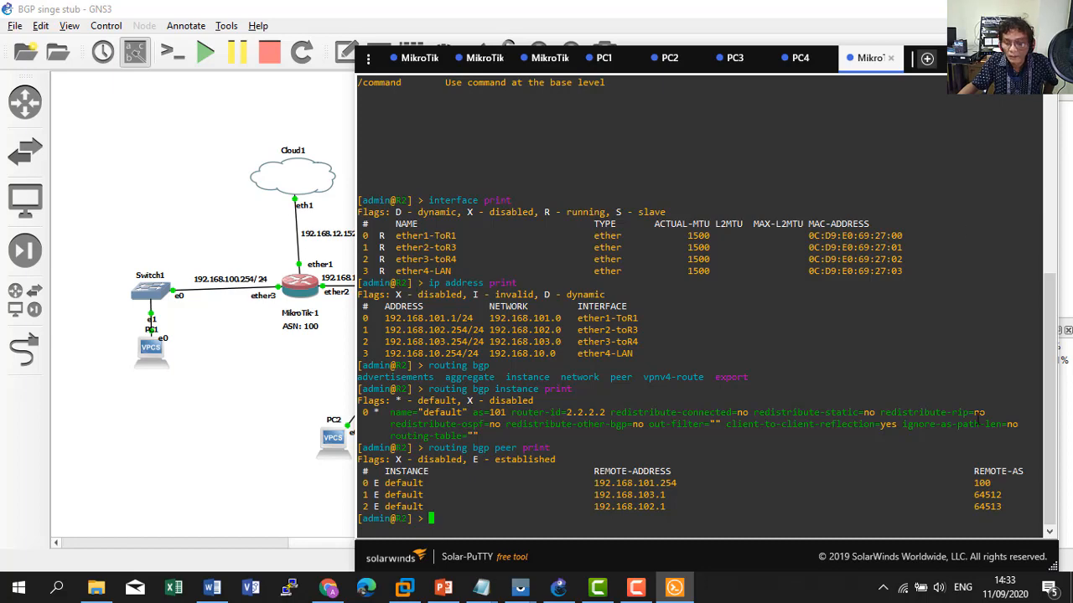
pyautogui.moveTo(1039, 484); pyautogui.dragTo(968, 483)
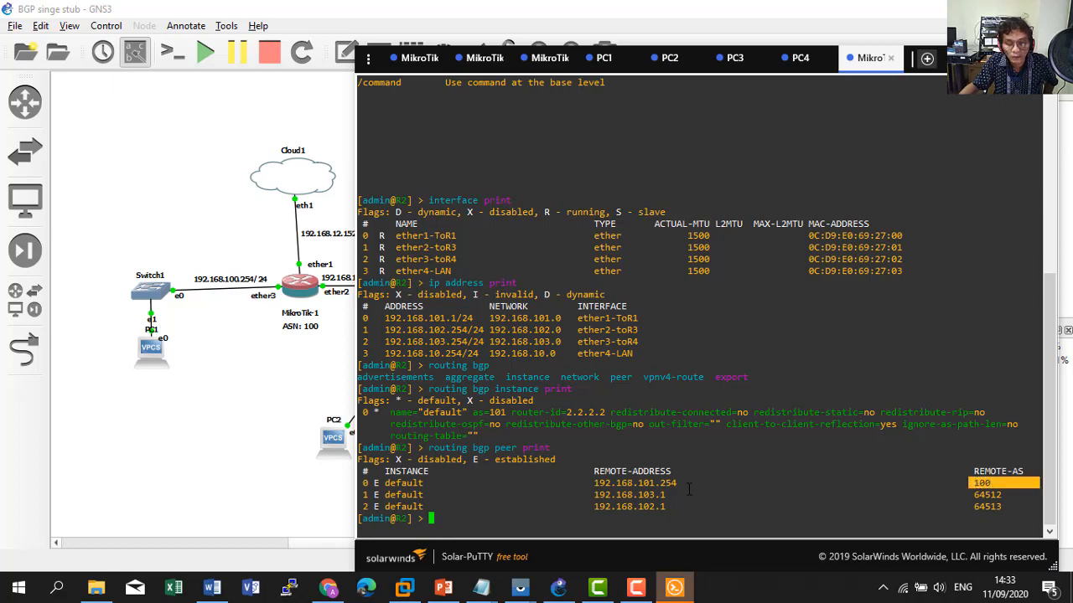
# Check R2's peers in AS 100, 64512 and 64513 against the topology diagram.
pyautogui.click(214, 378)
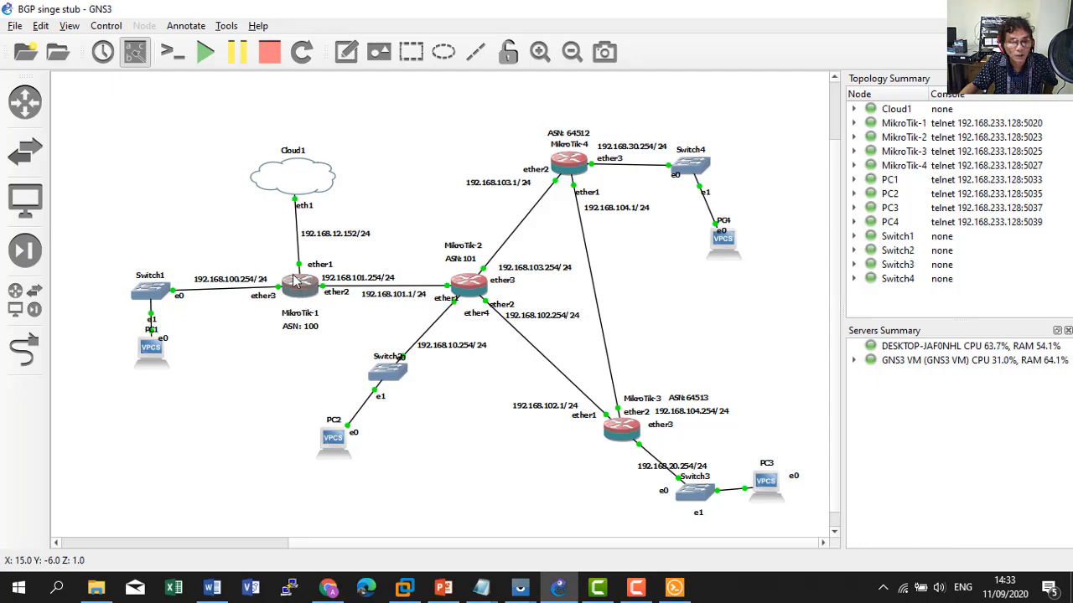
pyautogui.click(674, 588)
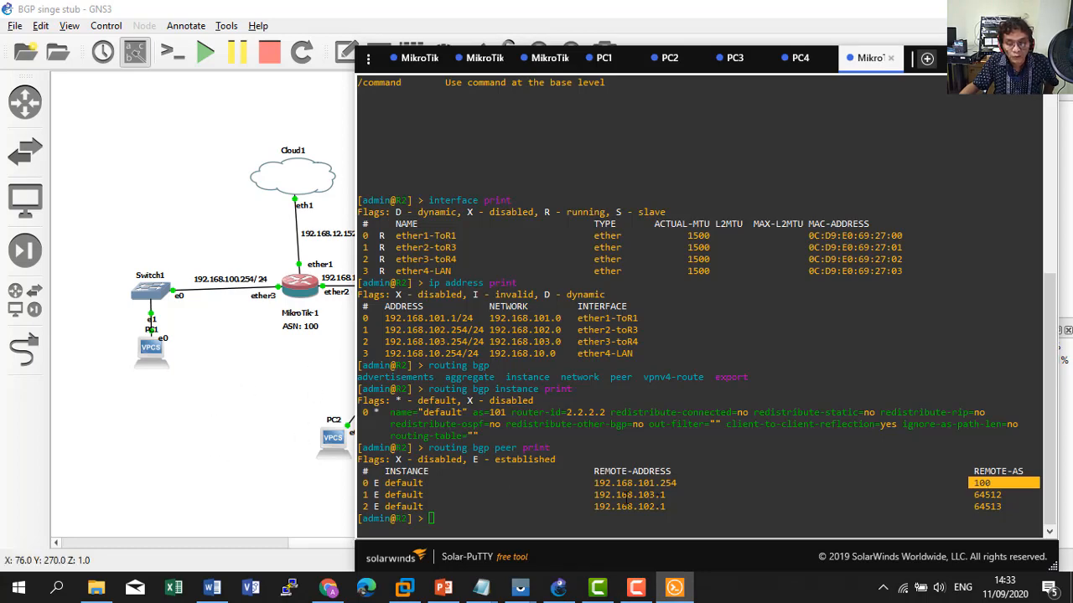
pyautogui.click(219, 429)
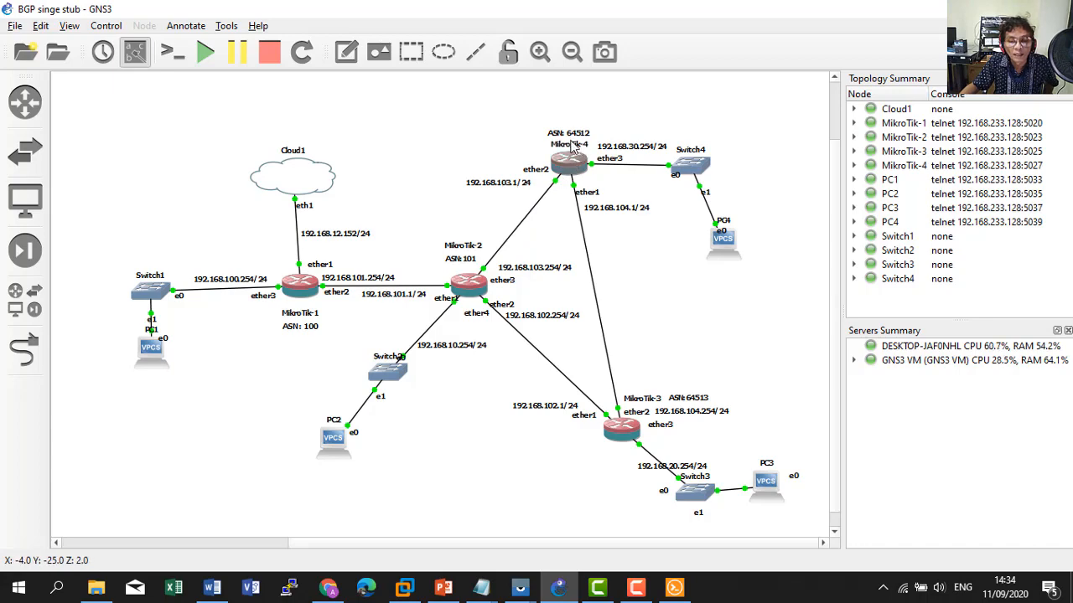
pyautogui.click(673, 586)
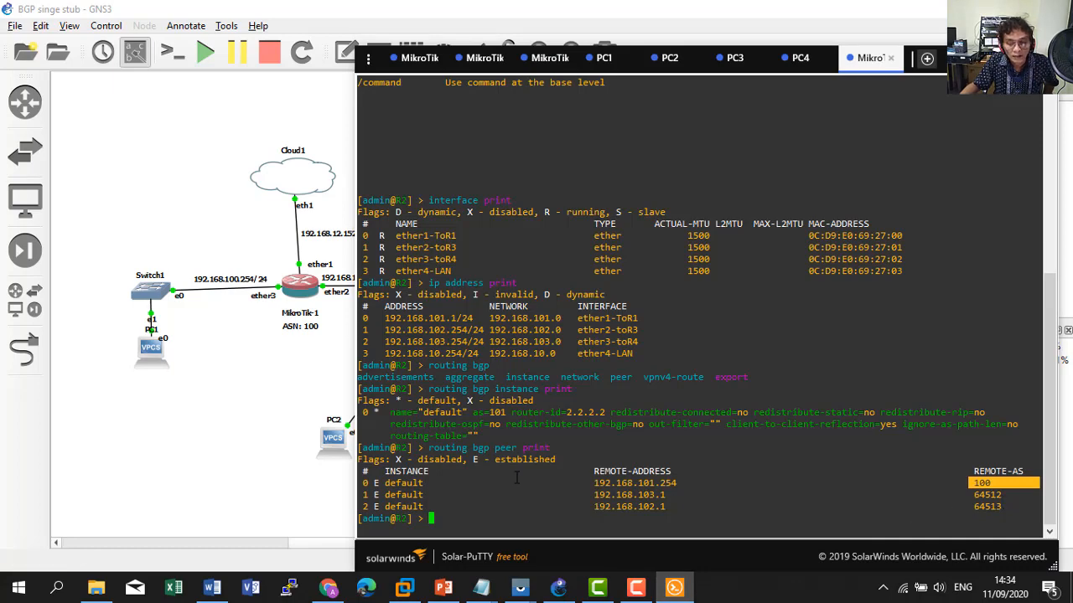
pyautogui.click(253, 400)
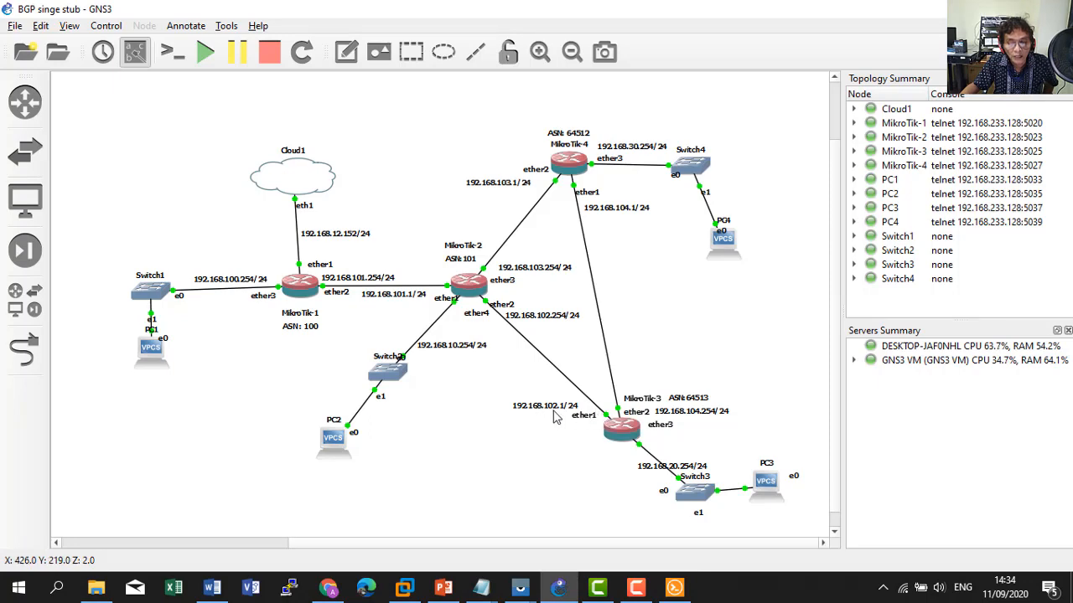
pyautogui.click(674, 587)
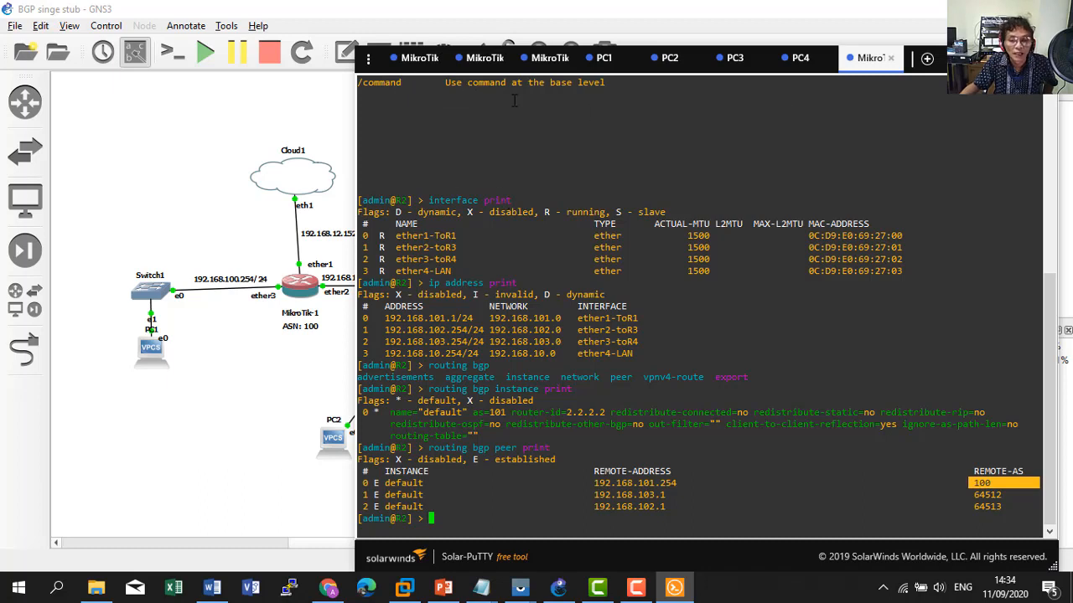
# Log in to R3 as admin and list its interfaces.
pyautogui.click(476, 58)
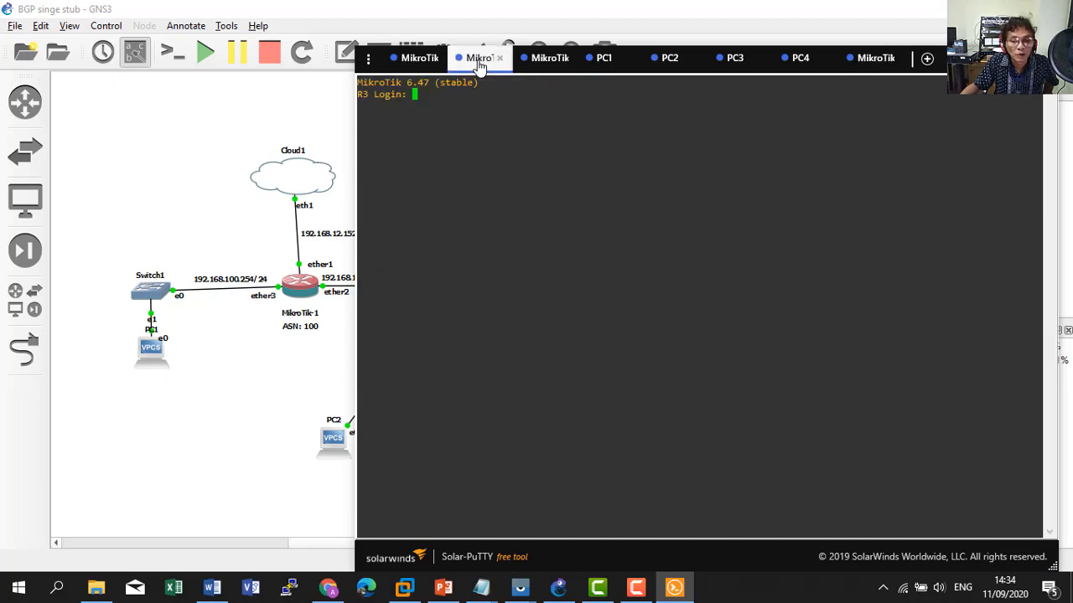
pyautogui.write('admin')
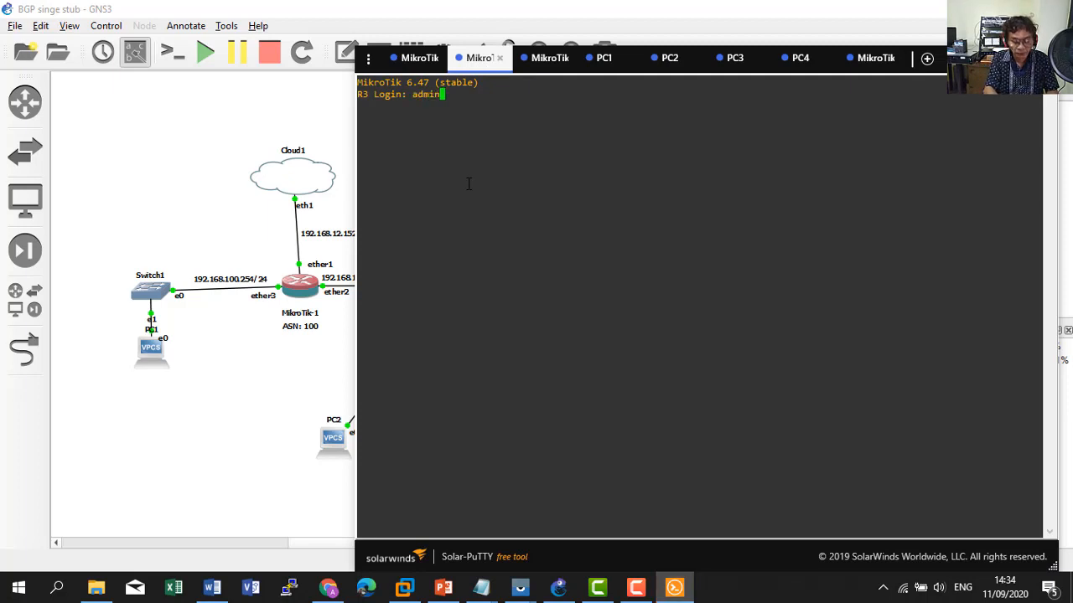
pyautogui.press('Return')
pyautogui.press('Return')
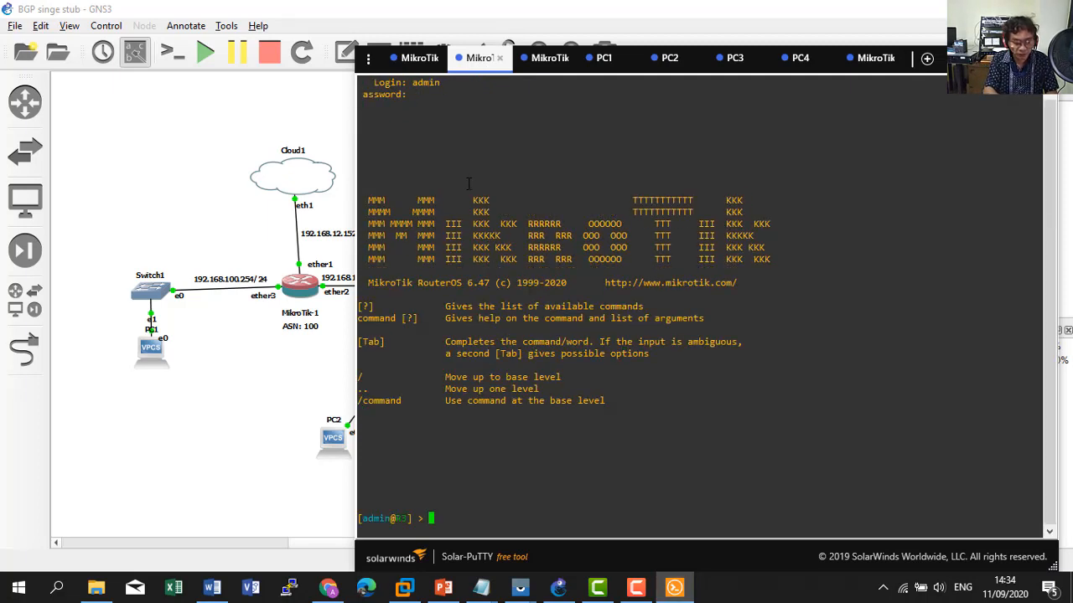
pyautogui.write('interface p')
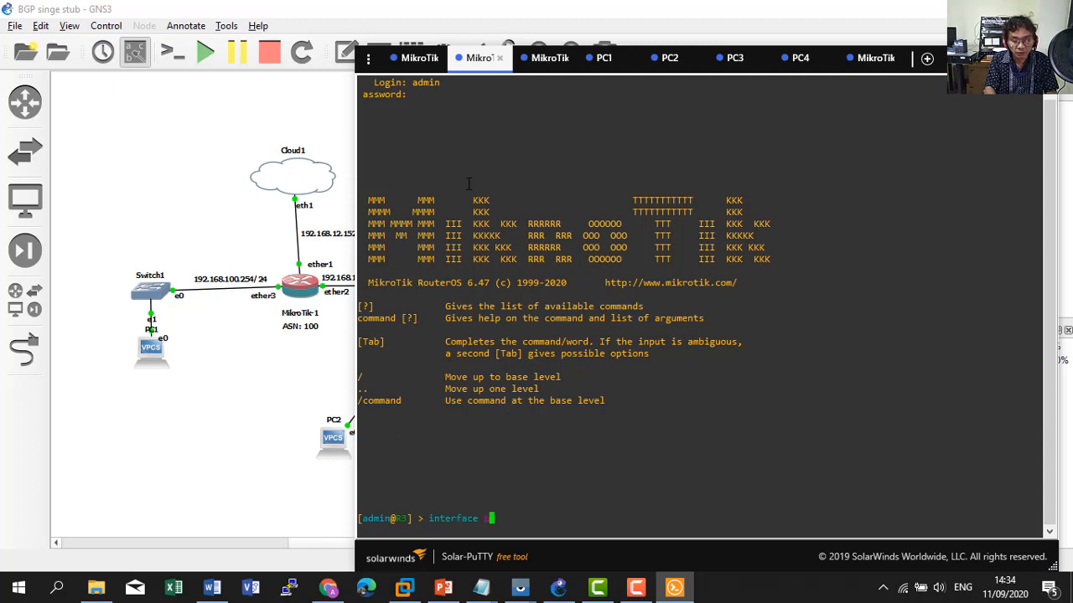
pyautogui.write('rint')
pyautogui.press('Return')
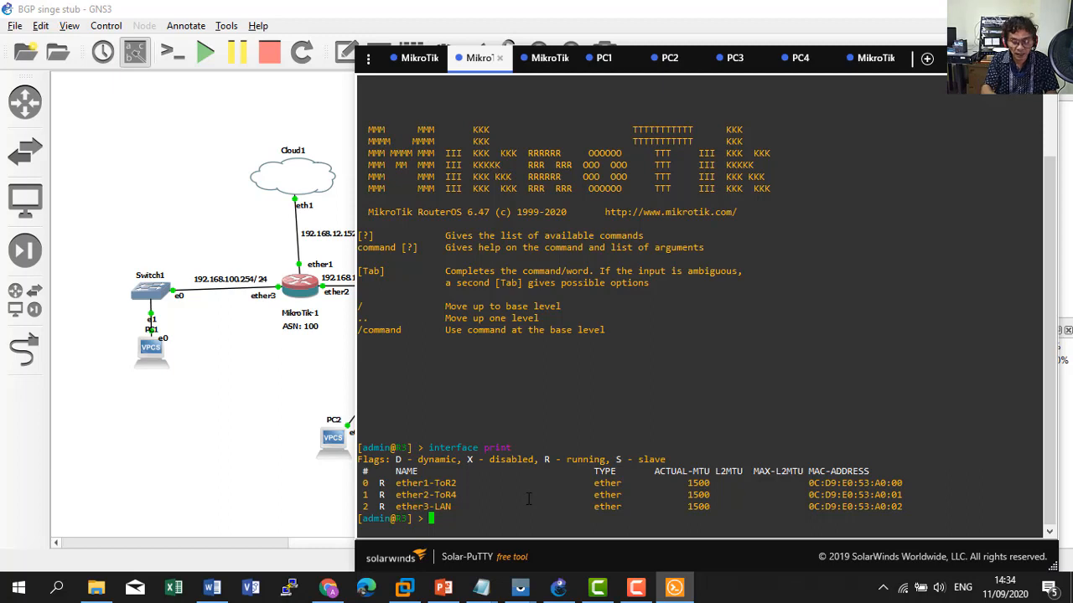
# List R3's IP addresses and BGP instance, confirming AS 64513 with router ID 3.3.3.3.
pyautogui.write('ip address print')
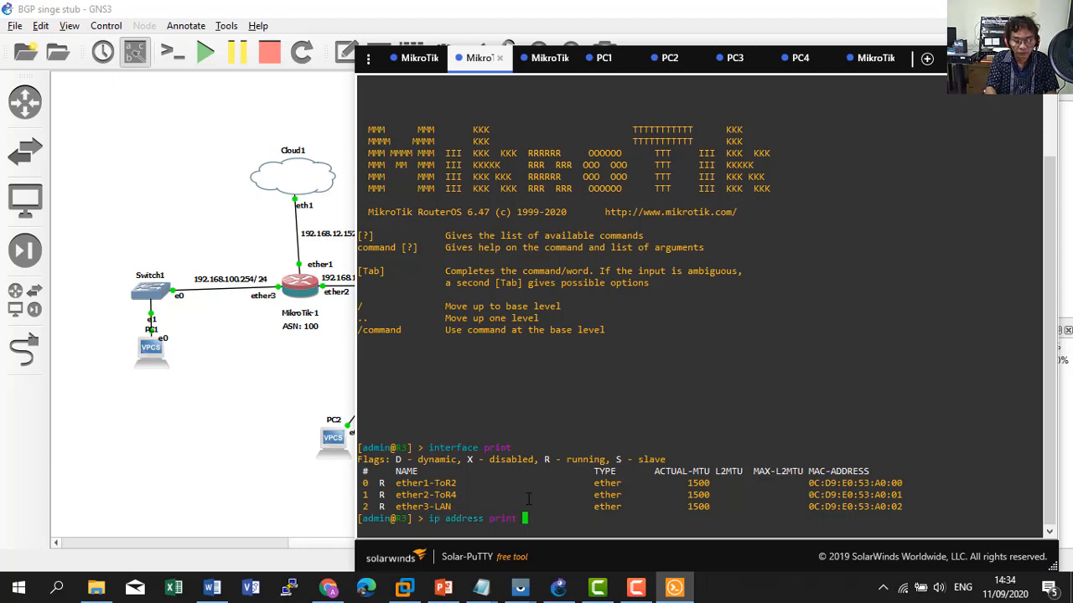
pyautogui.press('Return')
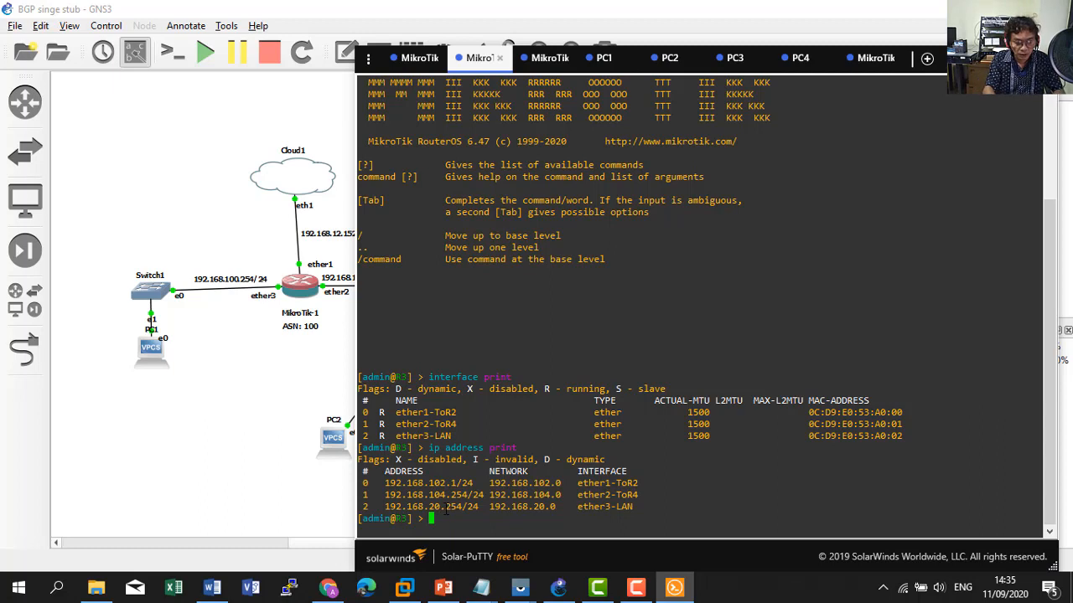
pyautogui.write('routing ')
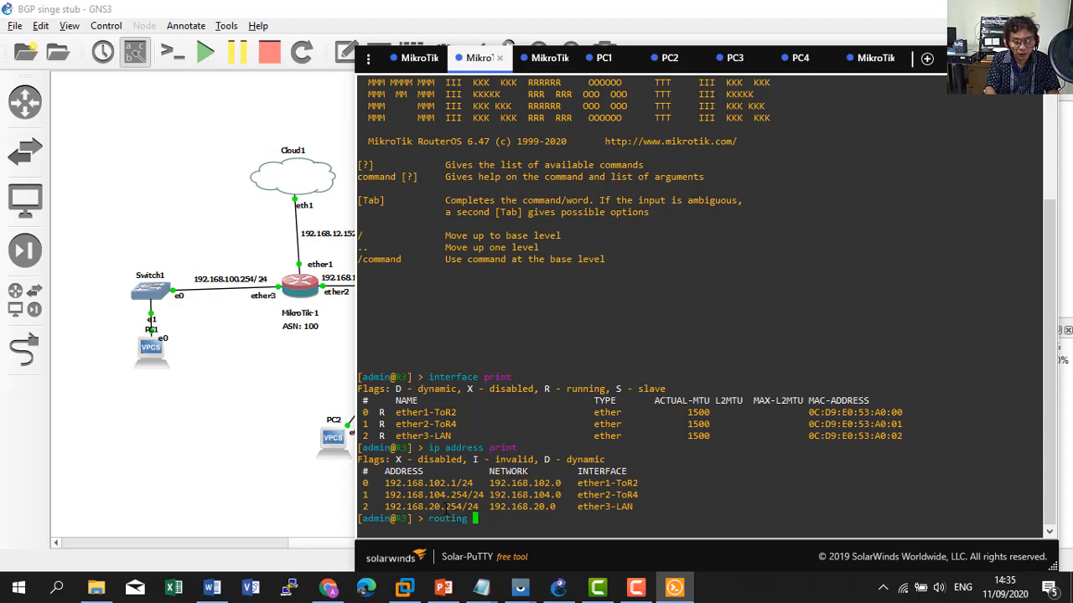
pyautogui.write('bgp ')
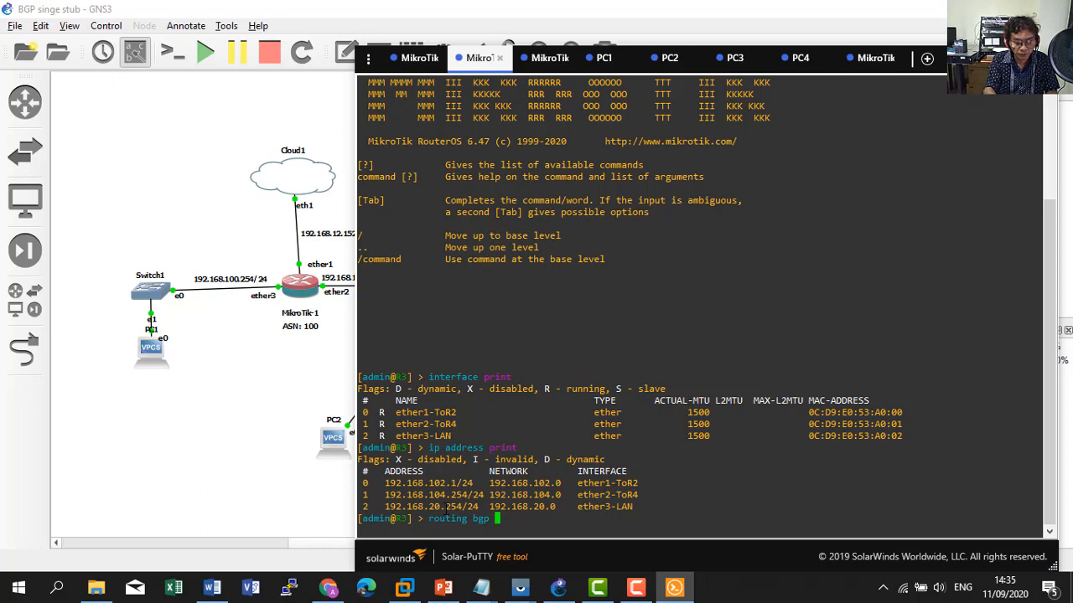
pyautogui.write('instance print')
pyautogui.press('Return')
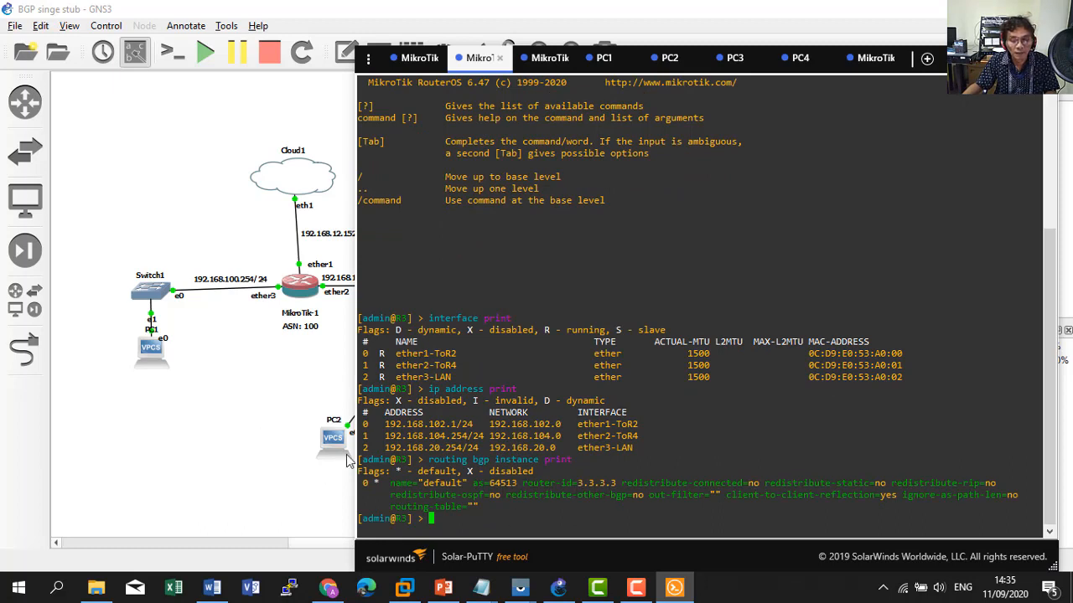
pyautogui.click(543, 62)
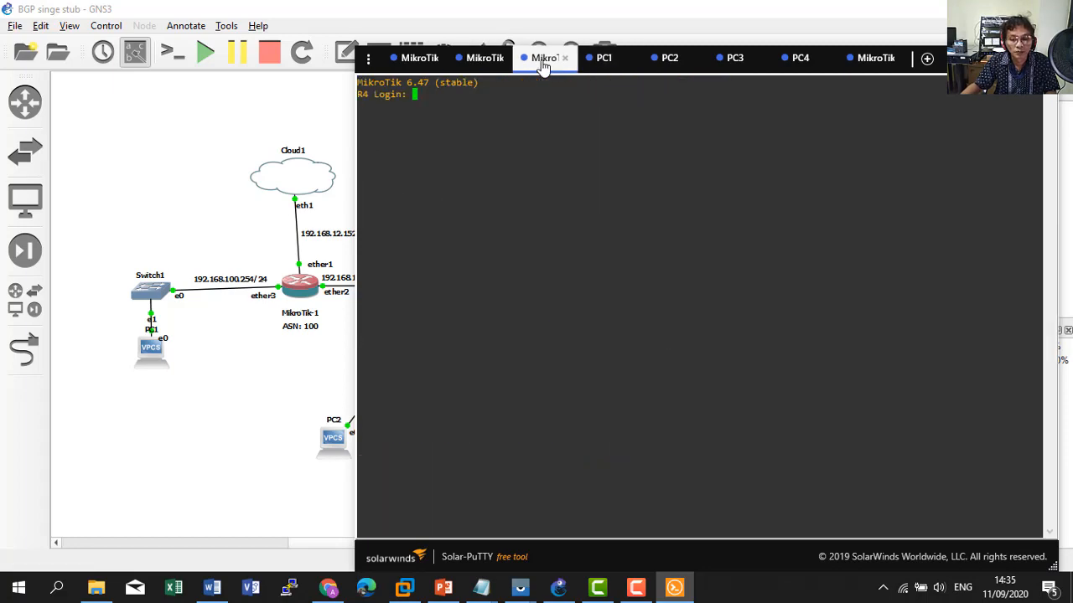
# List R3's BGP peers, plain and in detail: toR2 (AS 101) and toR4 (AS 64512), both established.
pyautogui.click(479, 60)
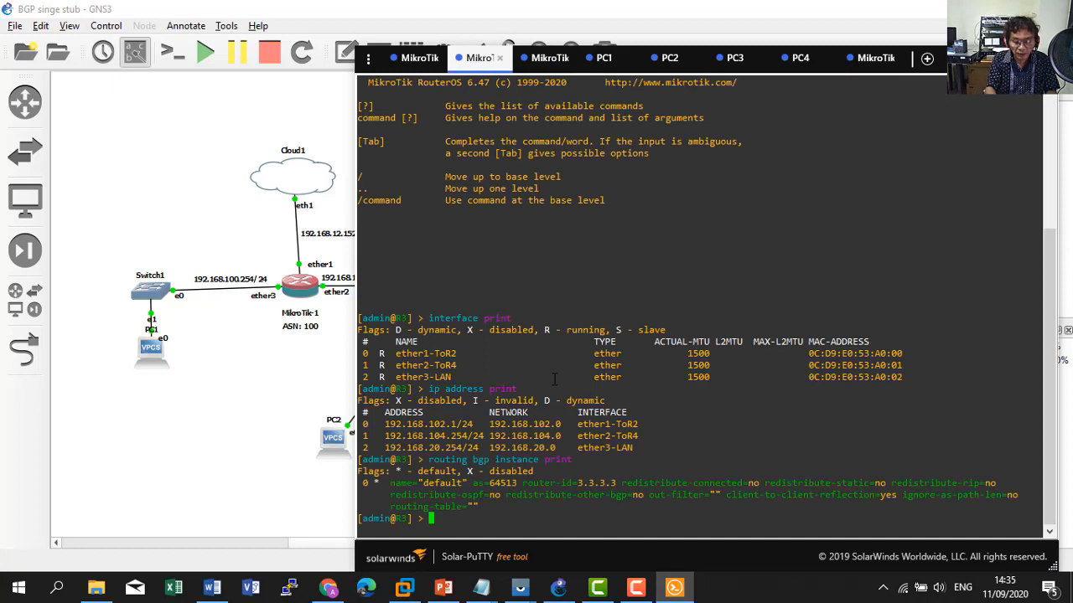
pyautogui.write('routing ')
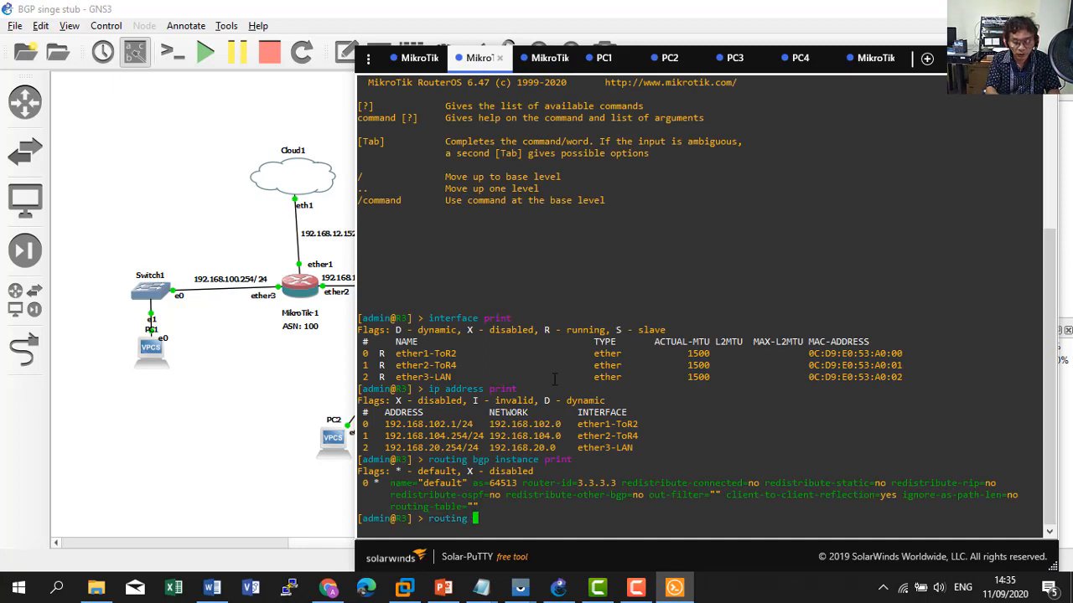
pyautogui.write('bgp peer ')
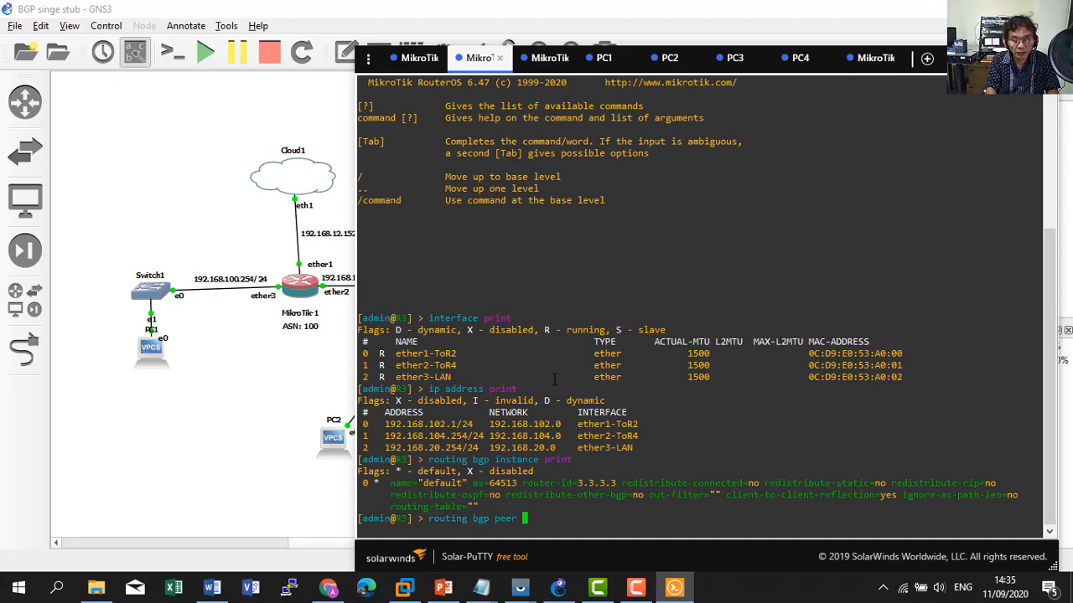
pyautogui.write('print')
pyautogui.press('Return')
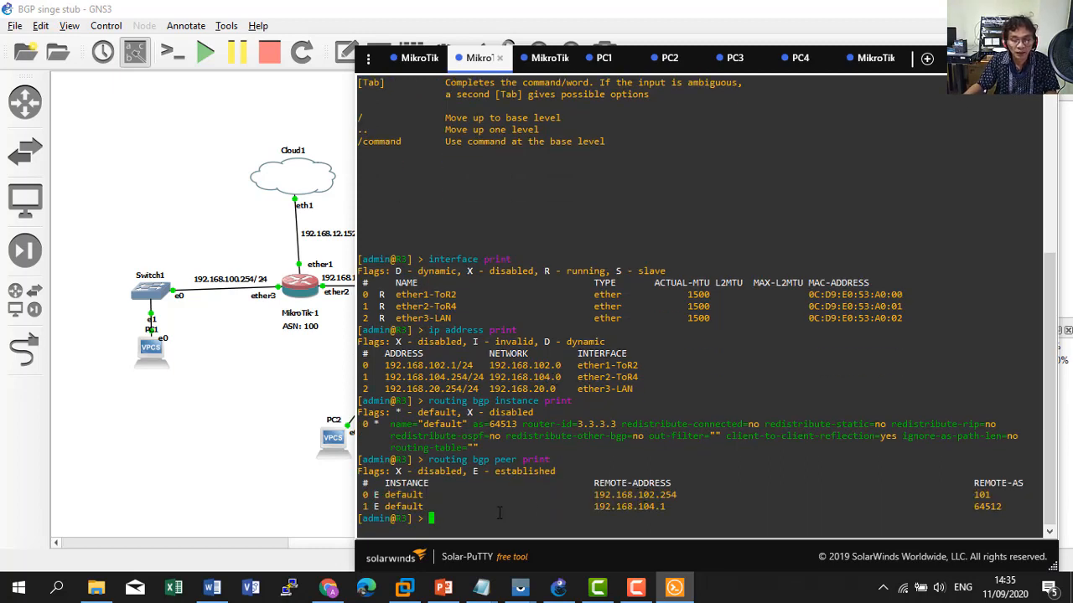
pyautogui.press('Up')
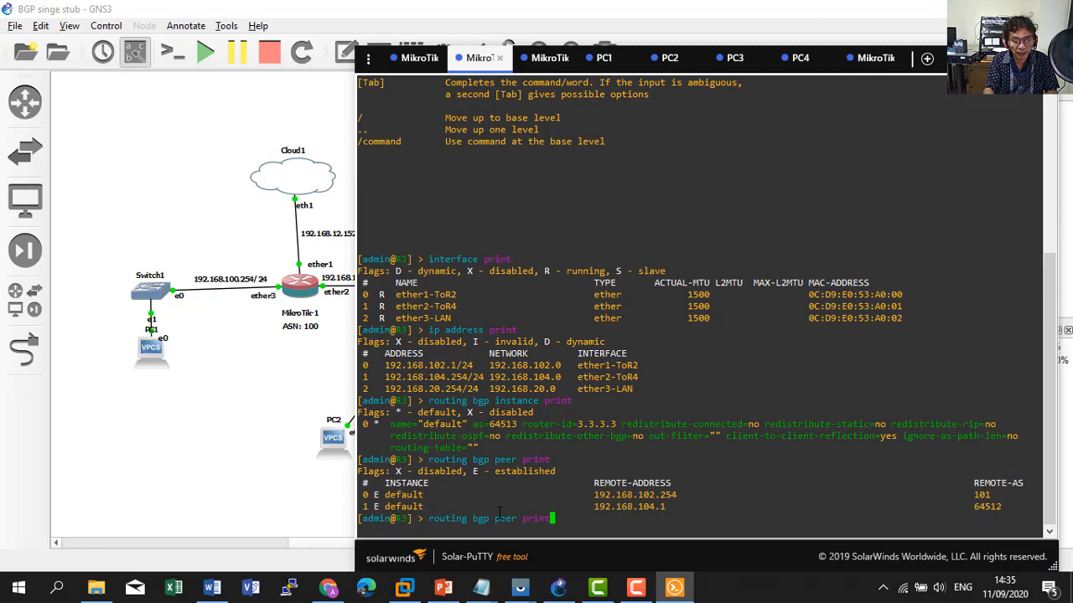
pyautogui.write('detail')
pyautogui.press('Return')
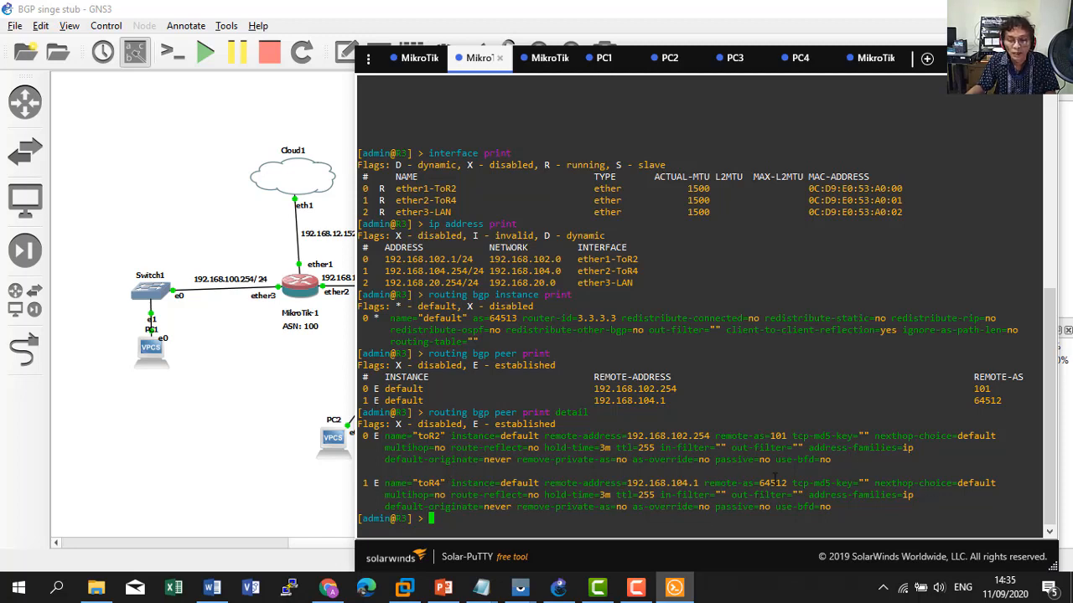
pyautogui.click(540, 58)
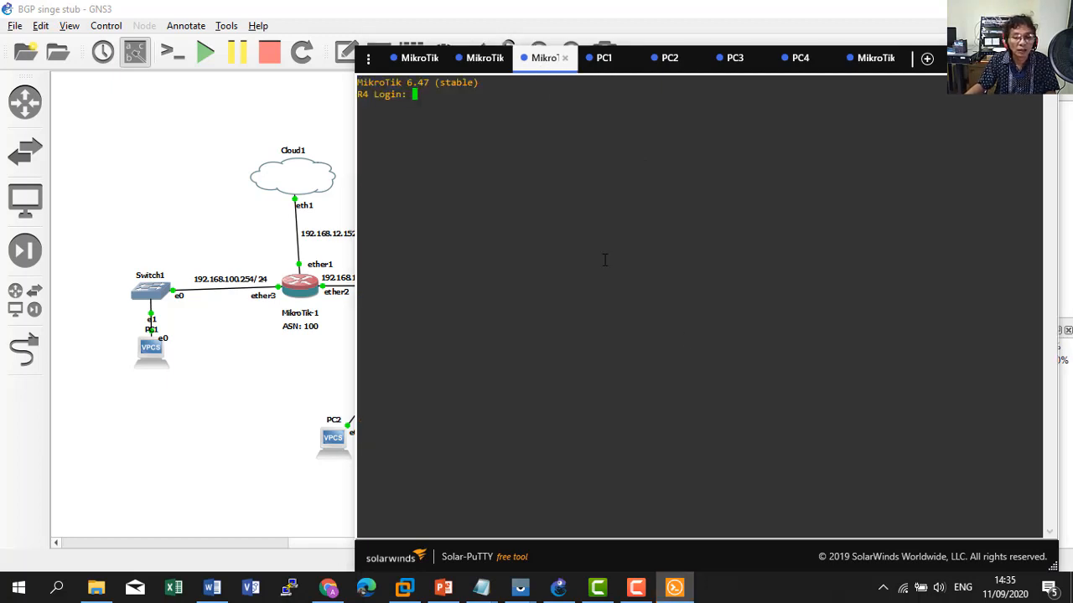
# Log in to R4 as admin and list its interfaces.
pyautogui.write('admin')
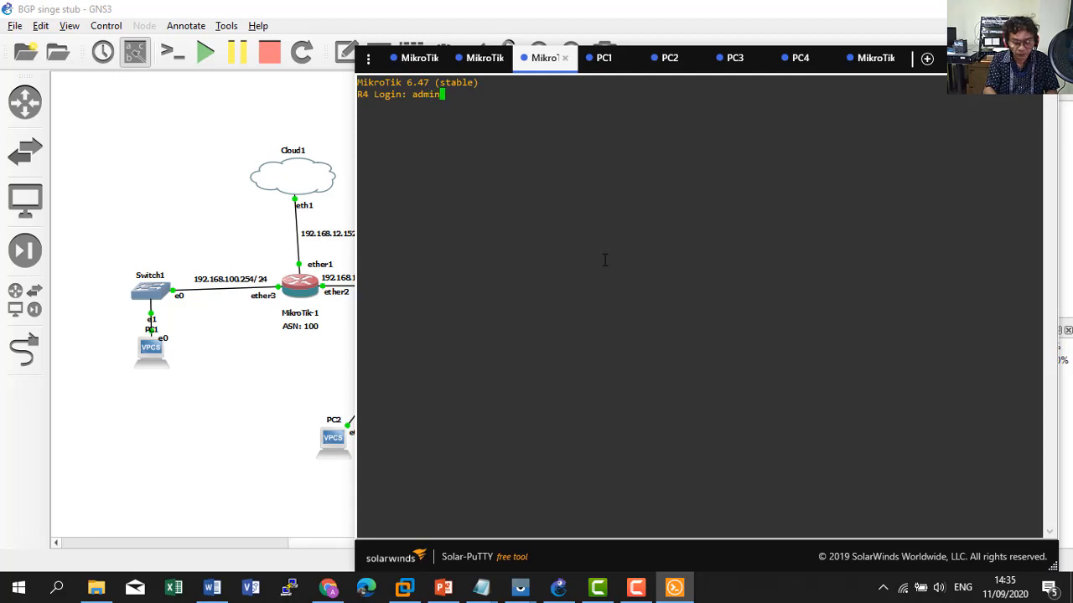
pyautogui.press('Return')
pyautogui.press('Return')
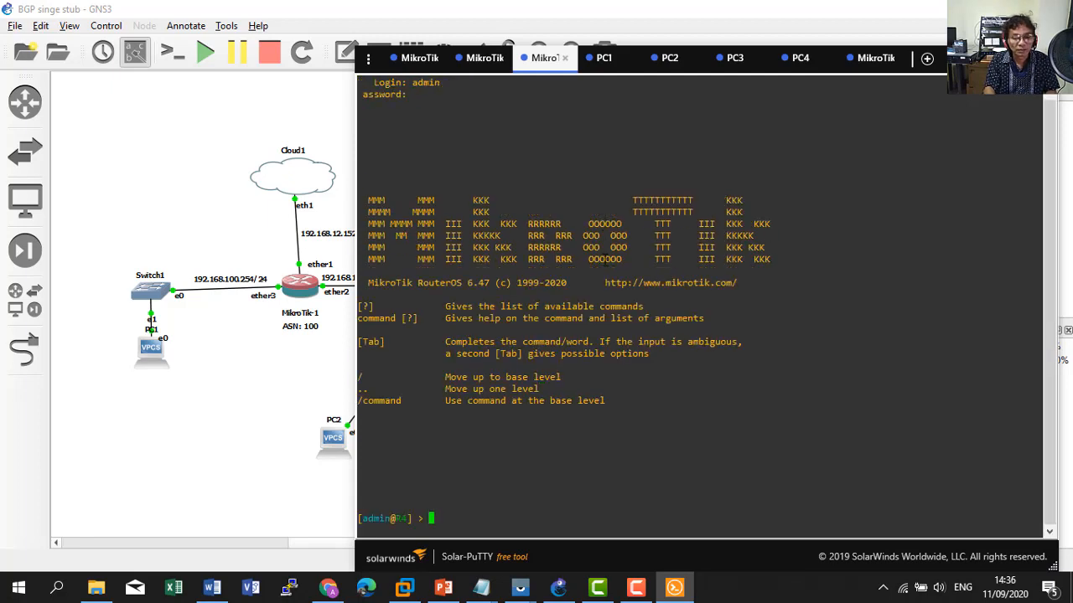
pyautogui.write('interface ')
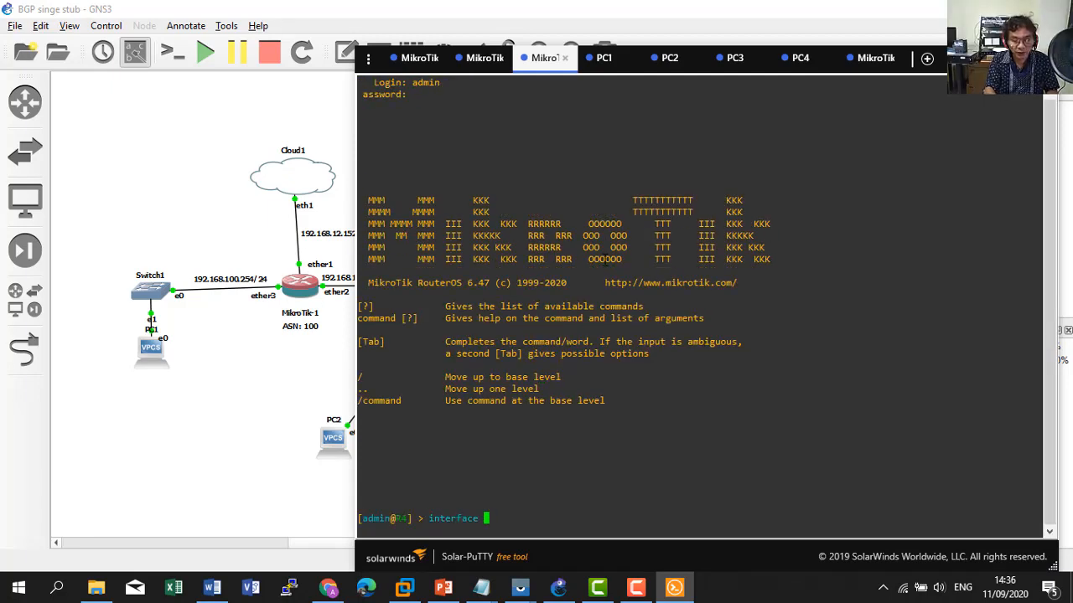
pyautogui.write('print')
pyautogui.press('Return')
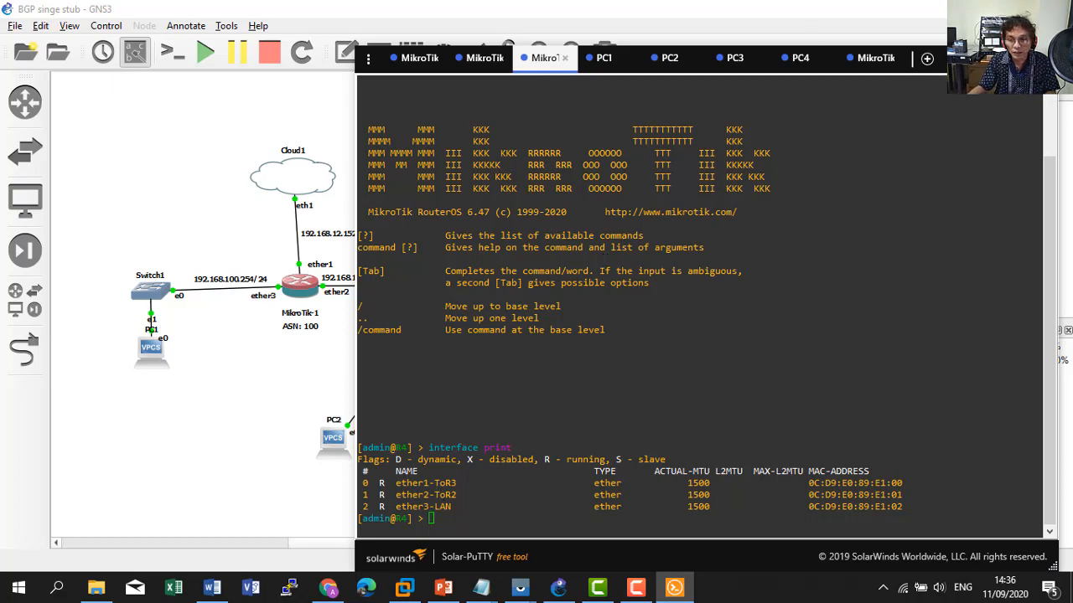
# Compare R4's interfaces with the topology diagram, glancing at the MikroTik-3 session.
pyautogui.click(976, 58)
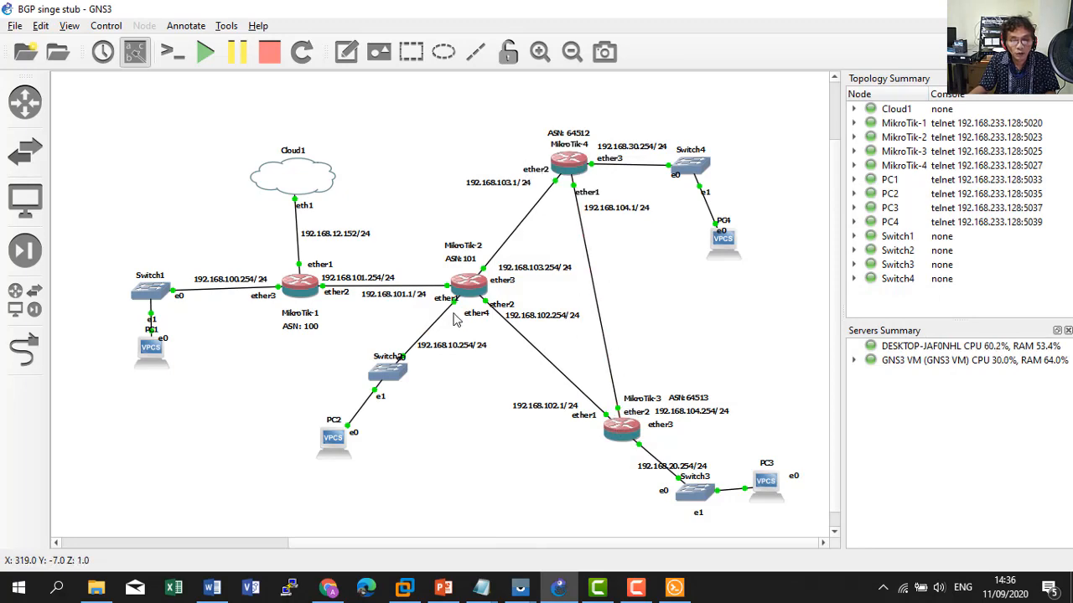
pyautogui.click(674, 589)
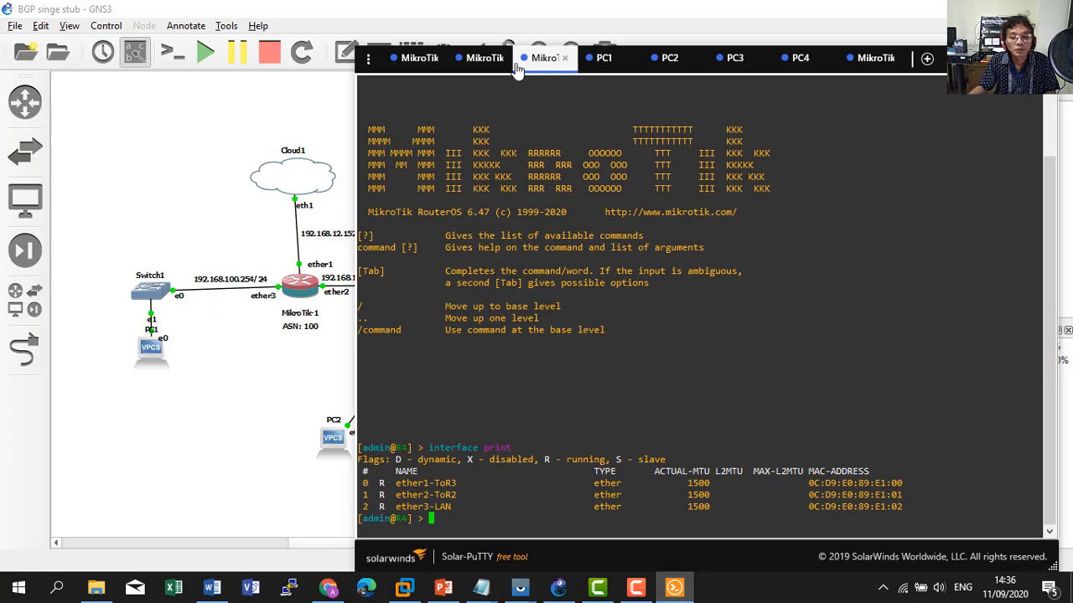
pyautogui.click(486, 60)
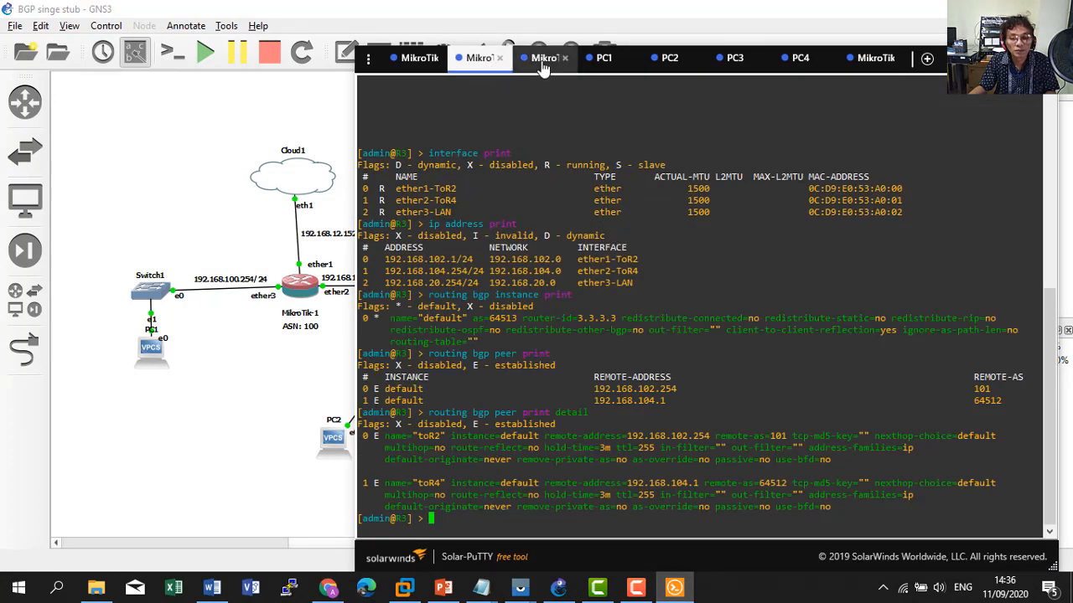
pyautogui.click(227, 438)
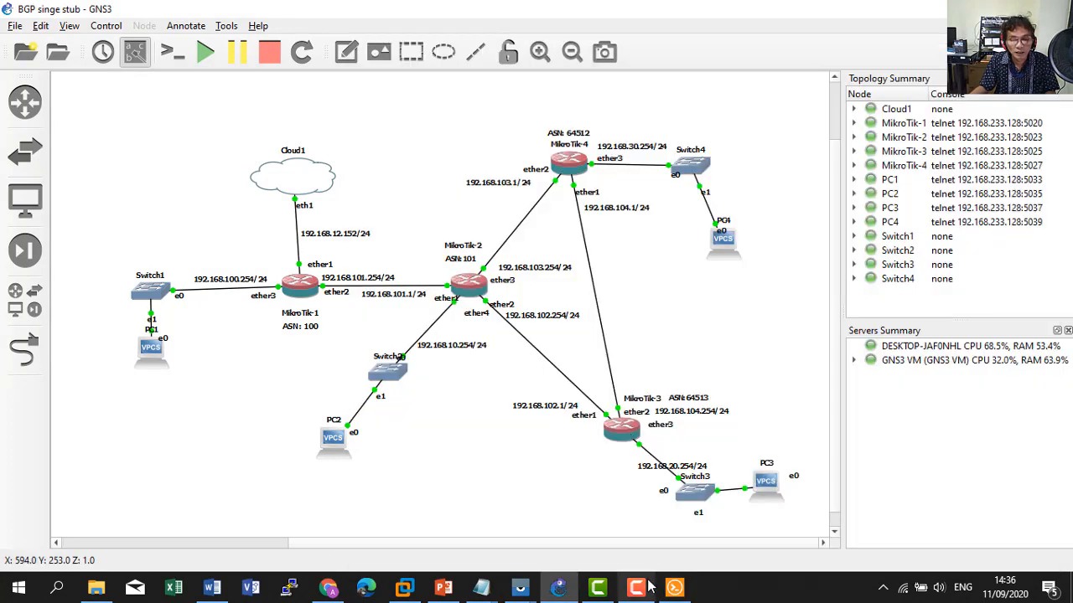
pyautogui.click(675, 587)
pyautogui.click(542, 71)
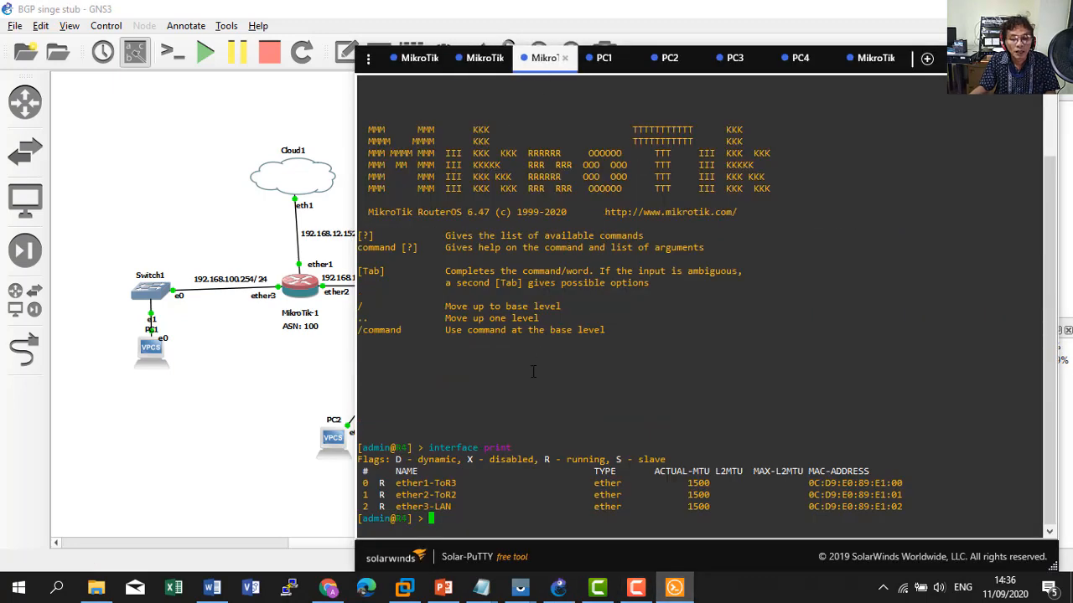
# Run ip address print on R4, highlighting 192.168.30.254/24 on ether3-LAN and 192.168.104.1/24 on ether1-ToR3.
pyautogui.write('ip address print')
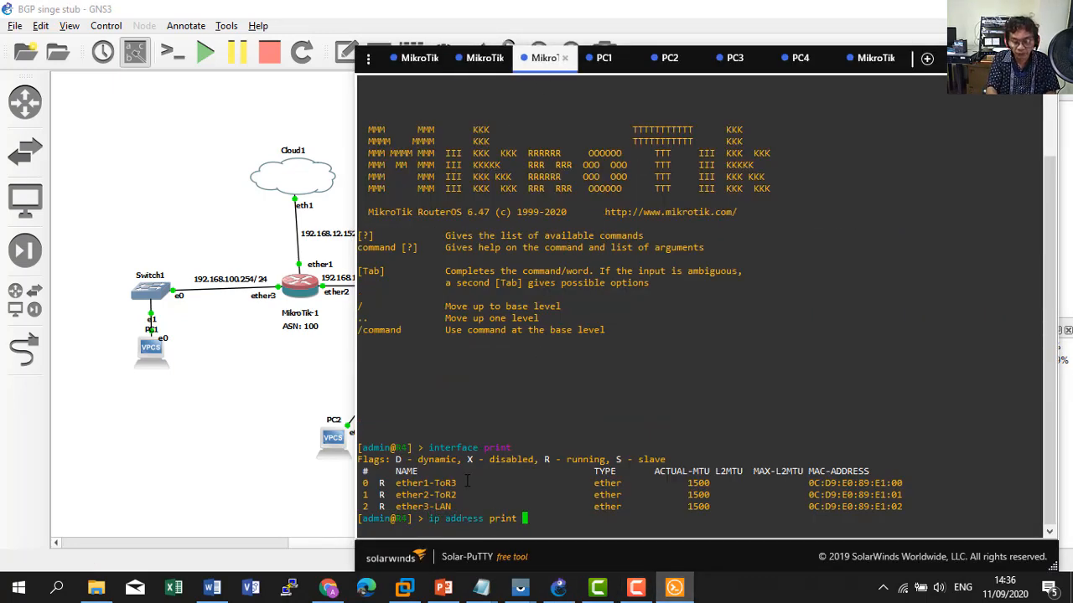
pyautogui.press('Return')
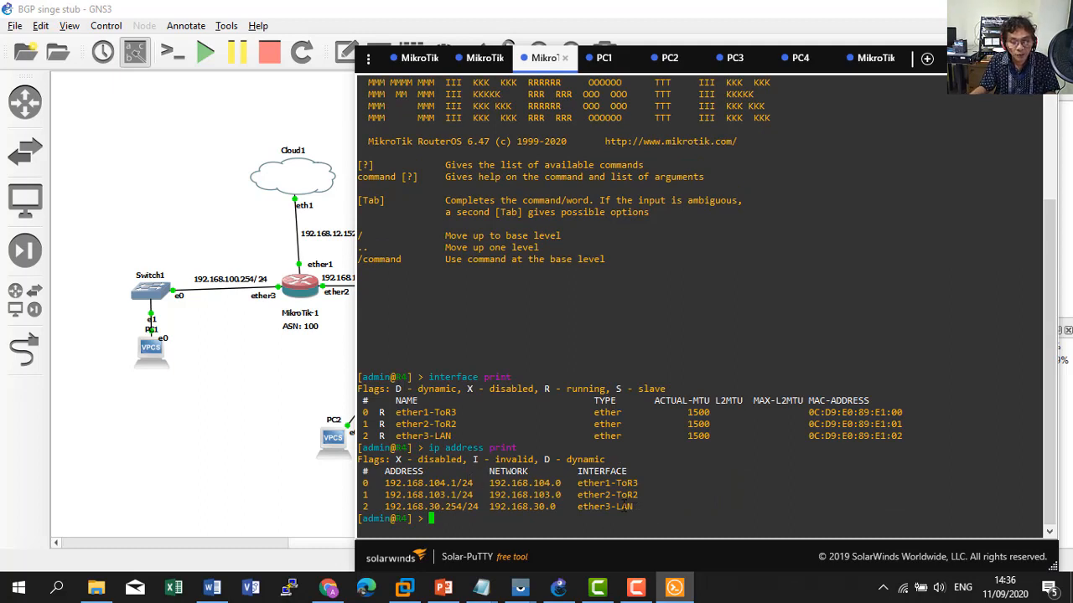
pyautogui.moveTo(635, 510); pyautogui.dragTo(388, 508)
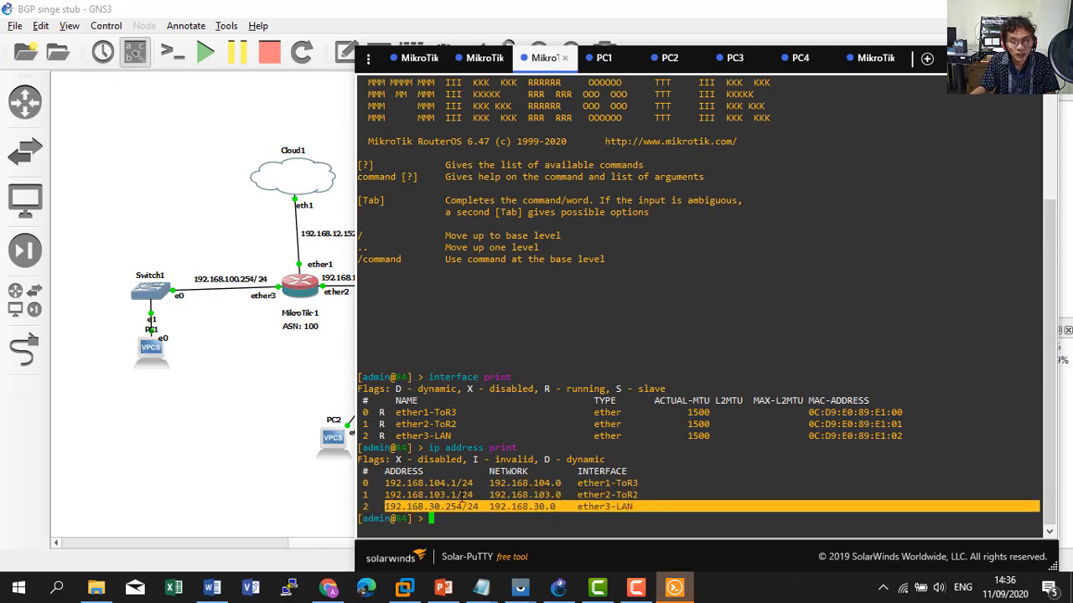
pyautogui.click(639, 483)
pyautogui.moveTo(639, 484); pyautogui.dragTo(388, 484)
# Check R4's addresses against the topology diagram, then return to the MikroTik-1 console.
pyautogui.click(213, 380)
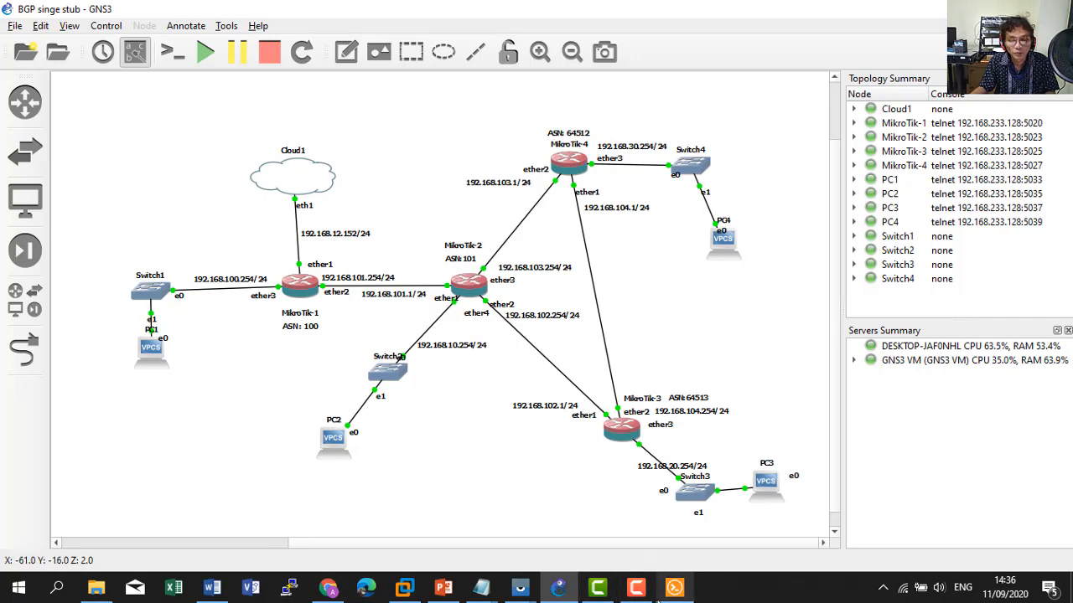
pyautogui.click(675, 587)
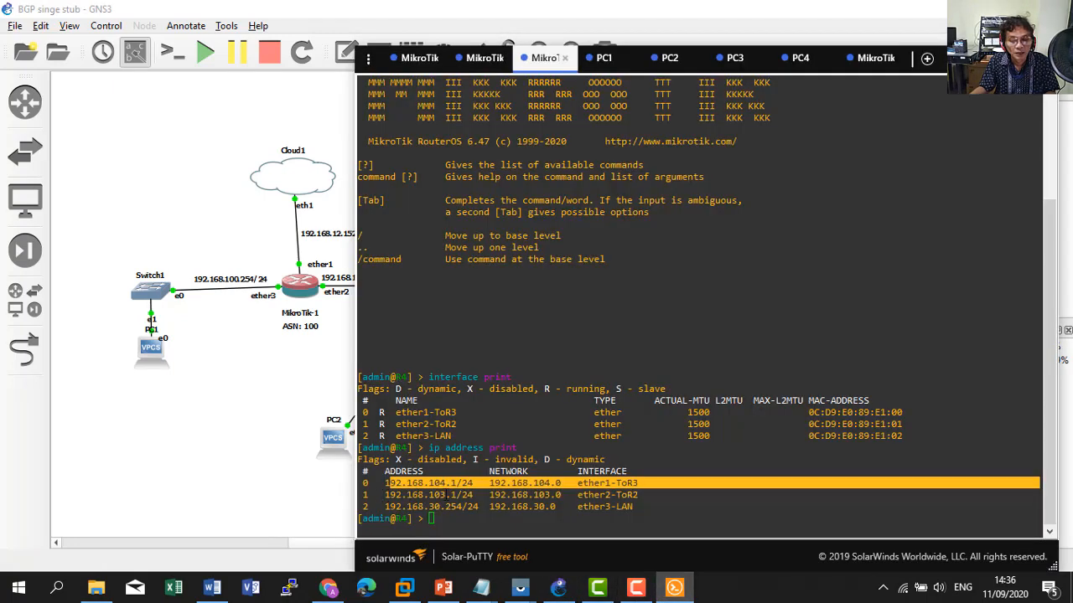
pyautogui.click(232, 394)
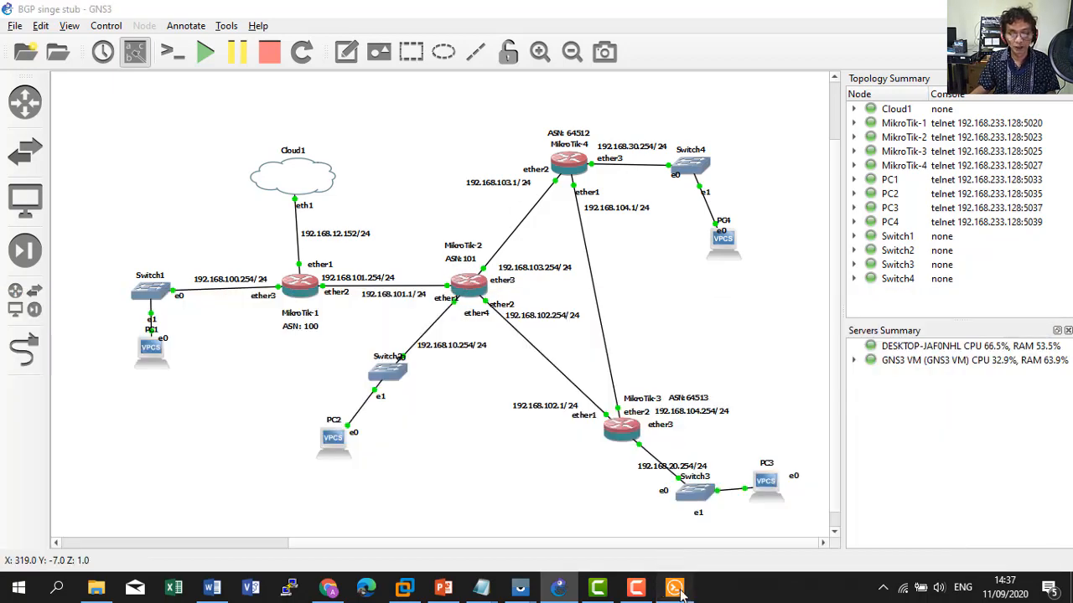
pyautogui.click(674, 587)
pyautogui.click(415, 58)
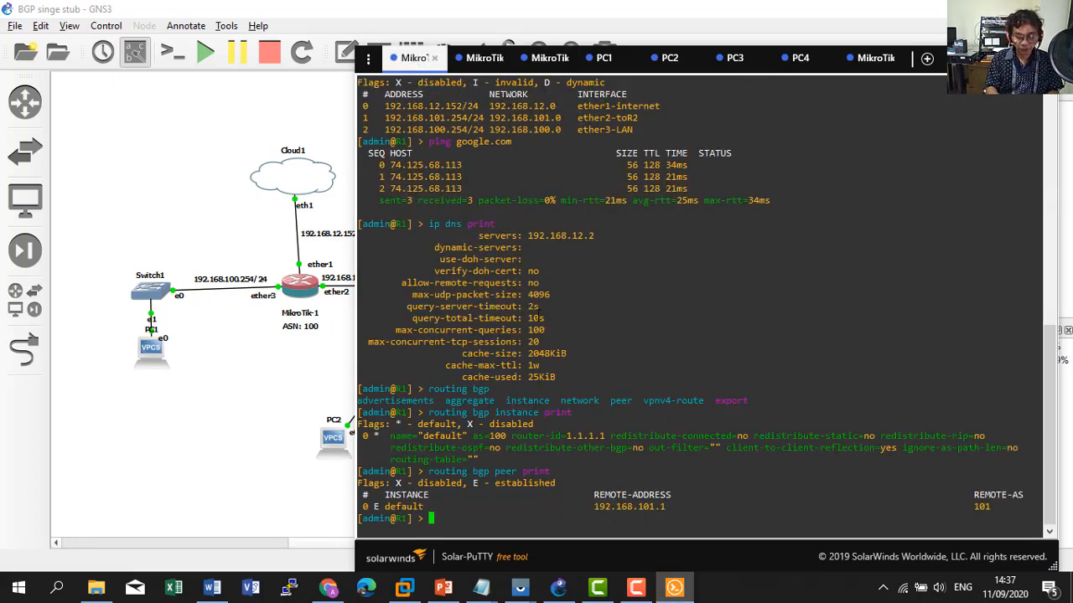
# Print R1's routing table, compare it with the diagram, and highlight the default route via 192.168.12.2.
pyautogui.write('ip route ')
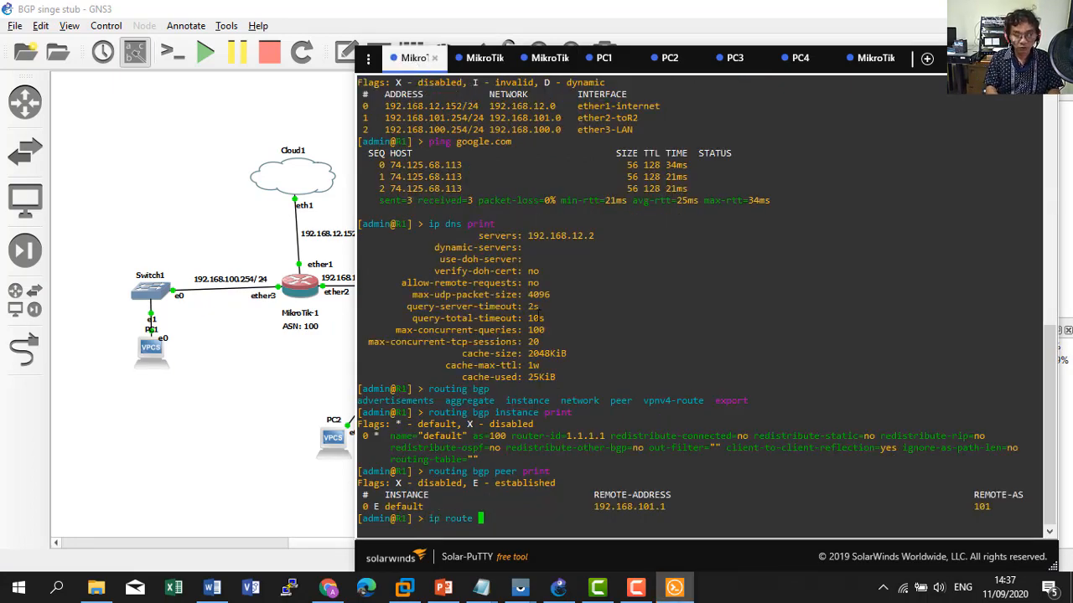
pyautogui.write('print')
pyautogui.press('Return')
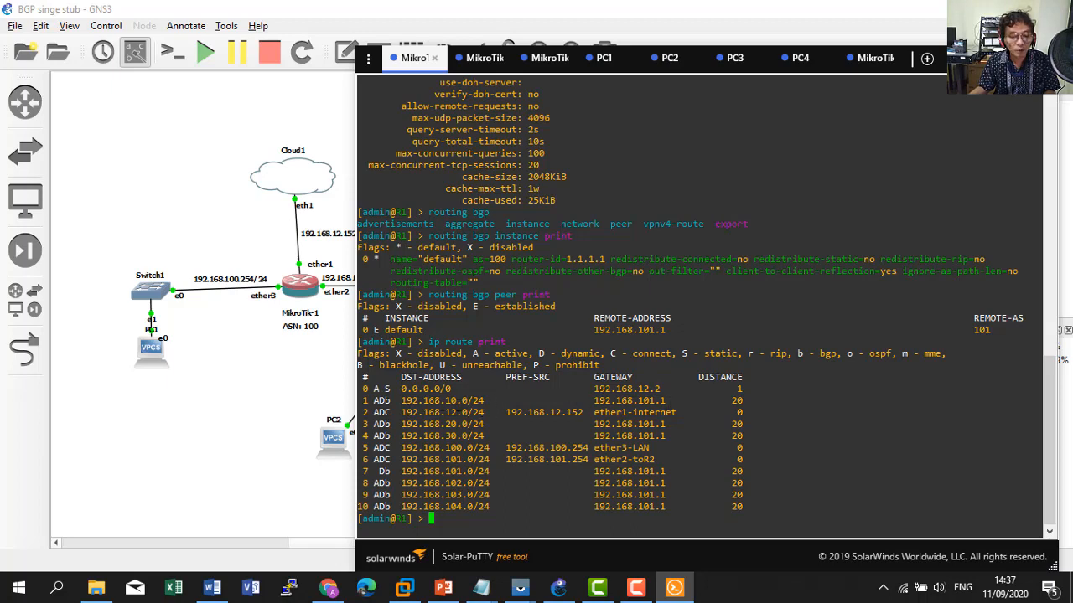
pyautogui.click(254, 402)
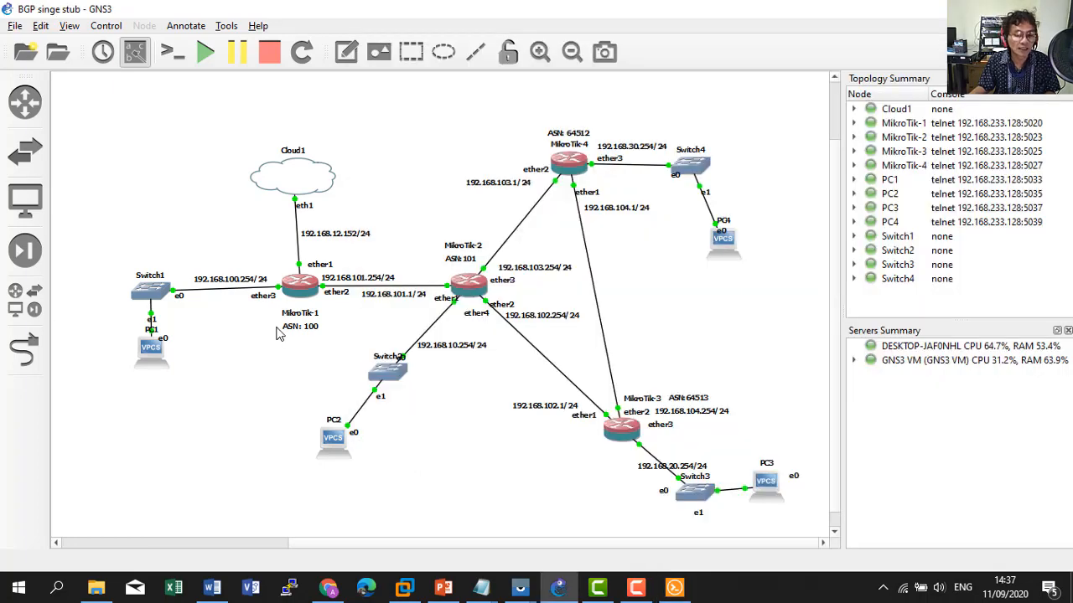
pyautogui.click(674, 587)
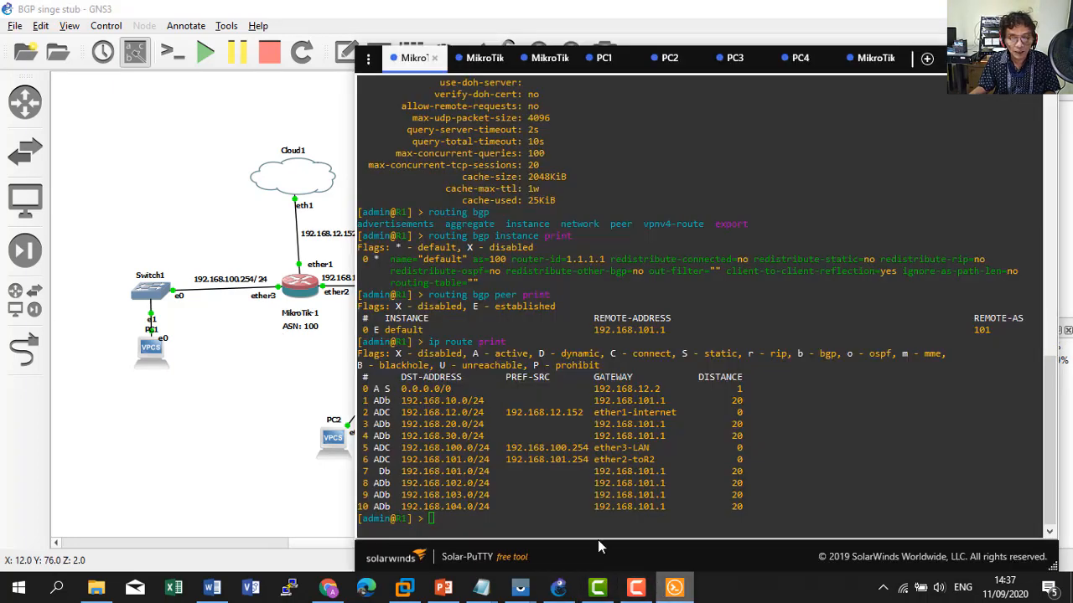
pyautogui.click(258, 409)
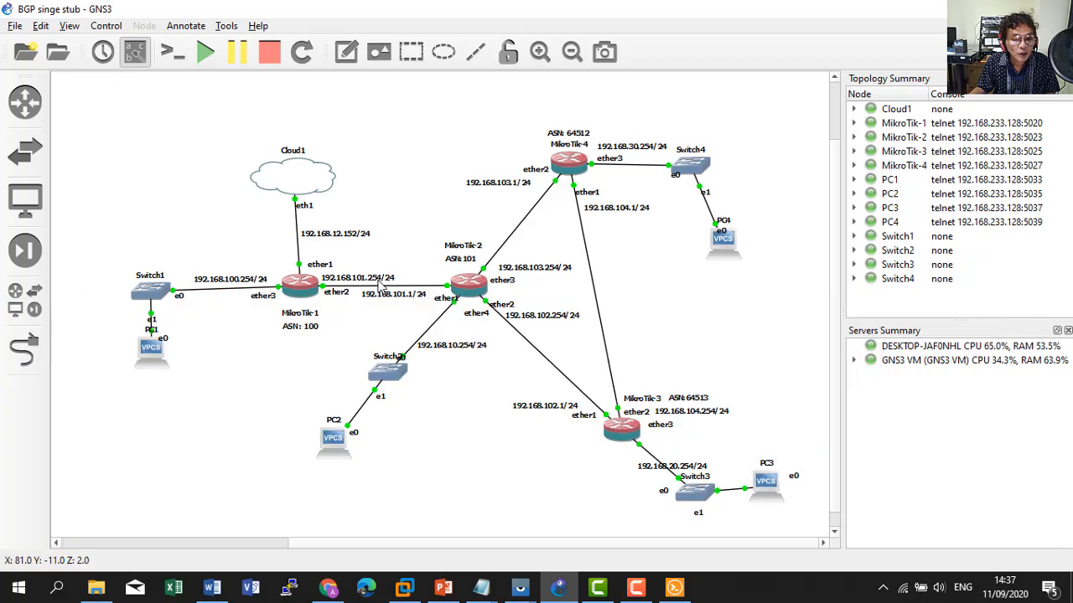
pyautogui.click(675, 587)
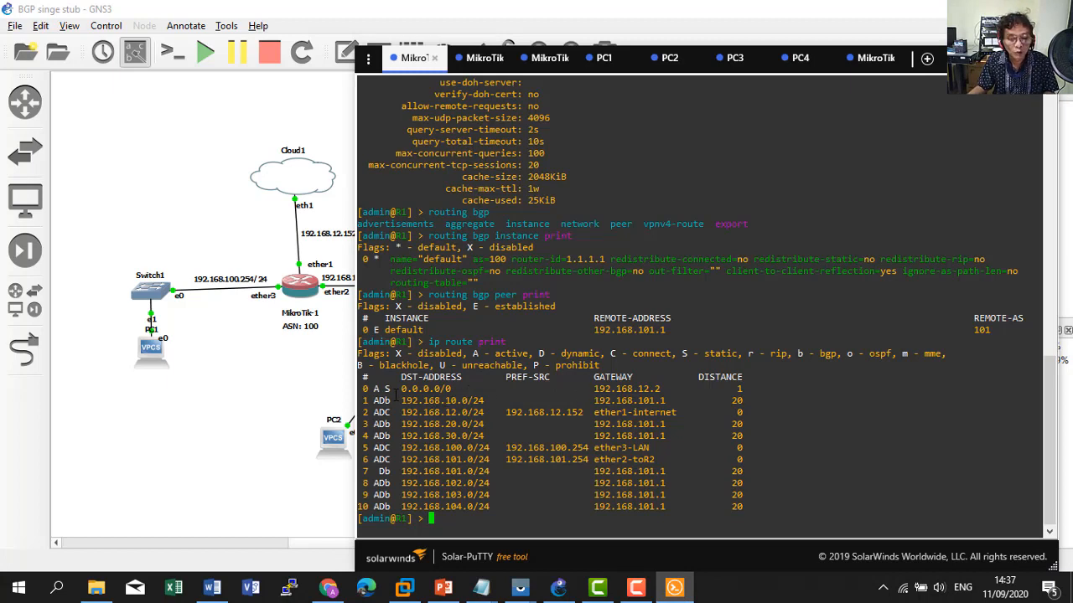
pyautogui.moveTo(395, 393); pyautogui.dragTo(754, 390)
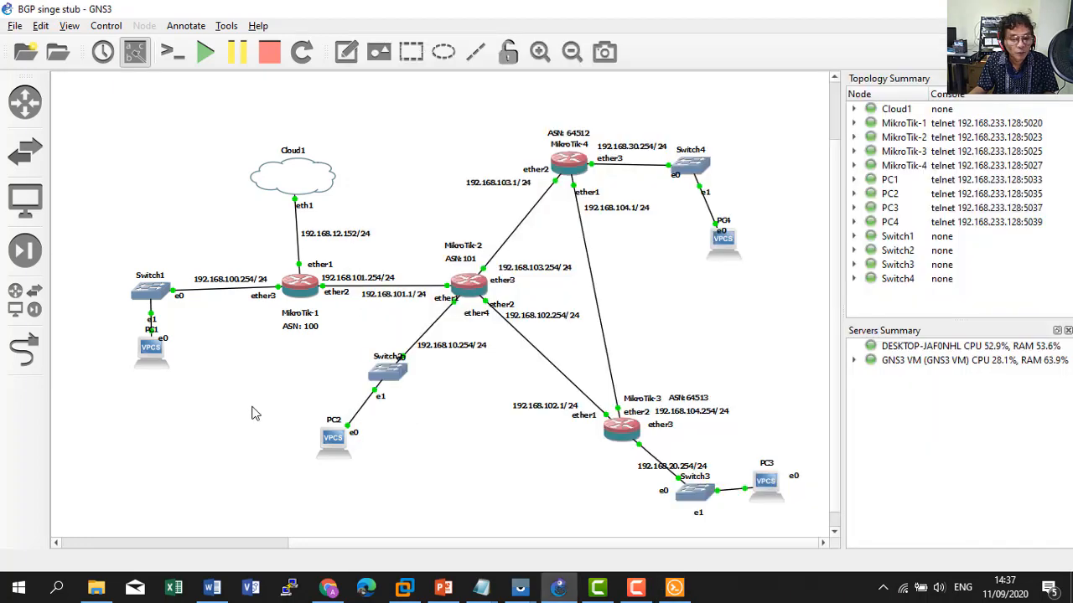
# Compare MikroTik-1's 192.168.10.0/24 route and its gateway 192.168.101.1 against the topology diagram.
pyautogui.click(251, 412)
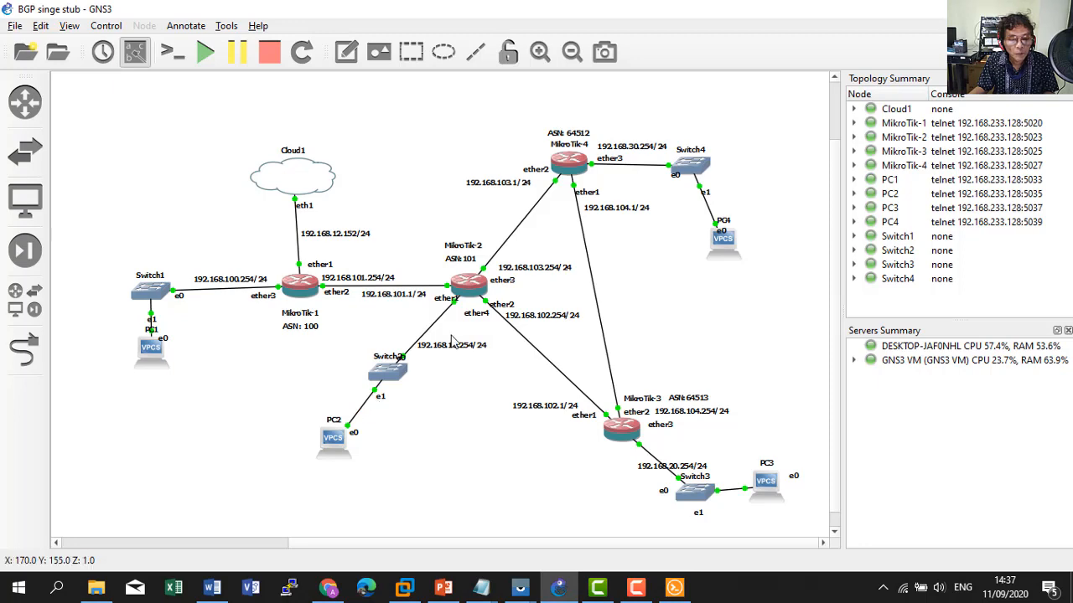
pyautogui.click(674, 588)
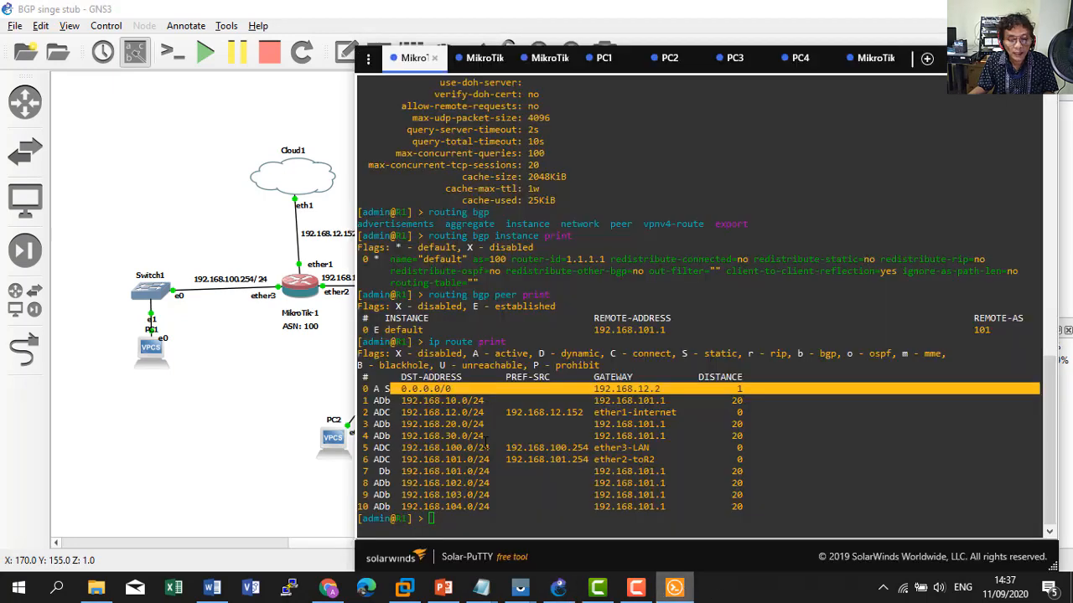
pyautogui.moveTo(400, 403); pyautogui.dragTo(493, 402)
pyautogui.click(247, 406)
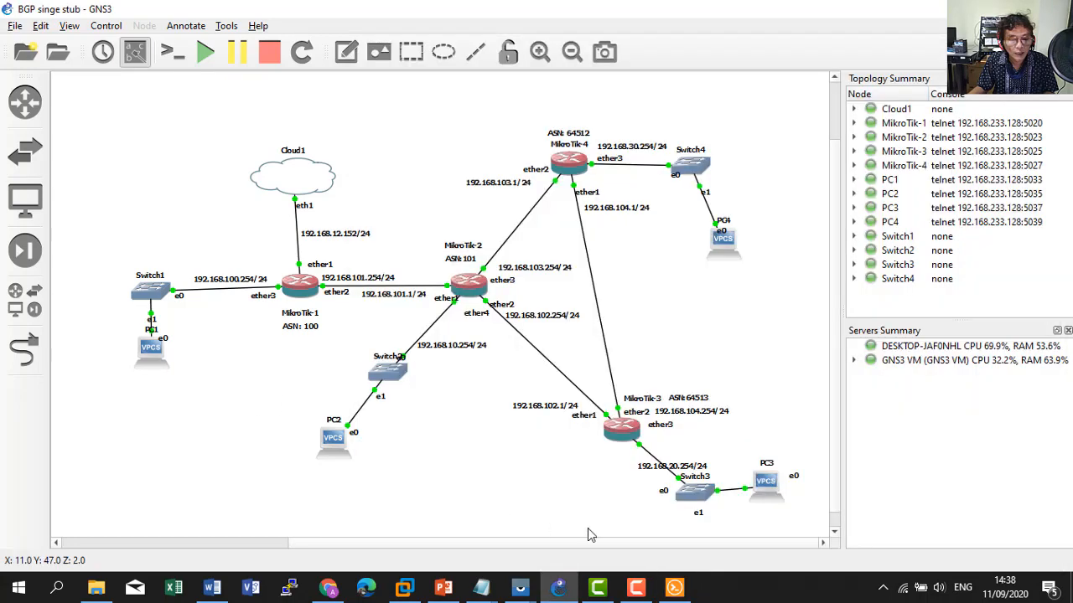
pyautogui.click(675, 588)
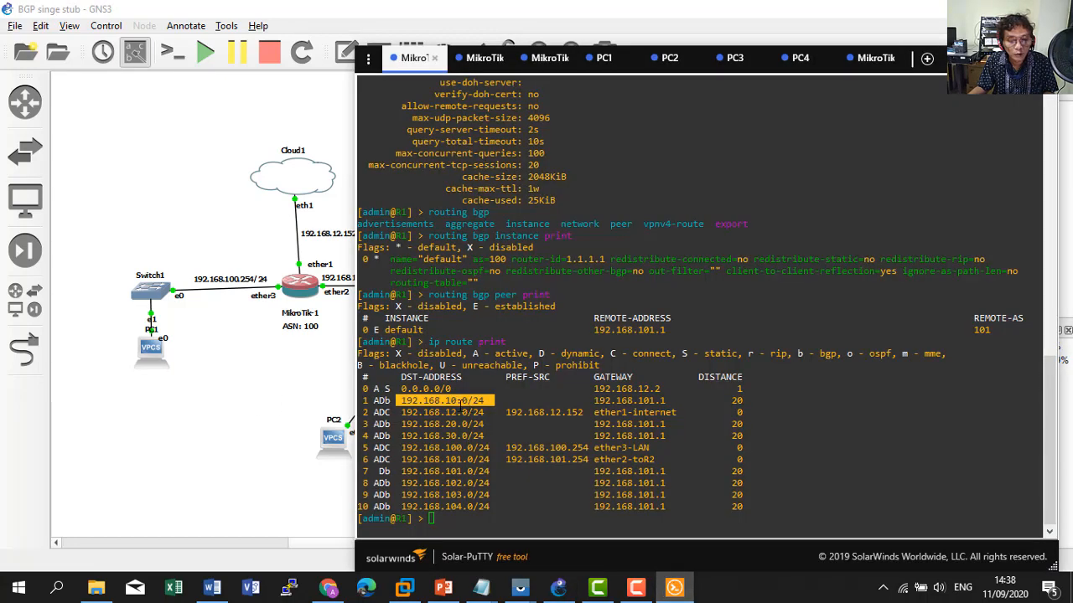
pyautogui.click(307, 412)
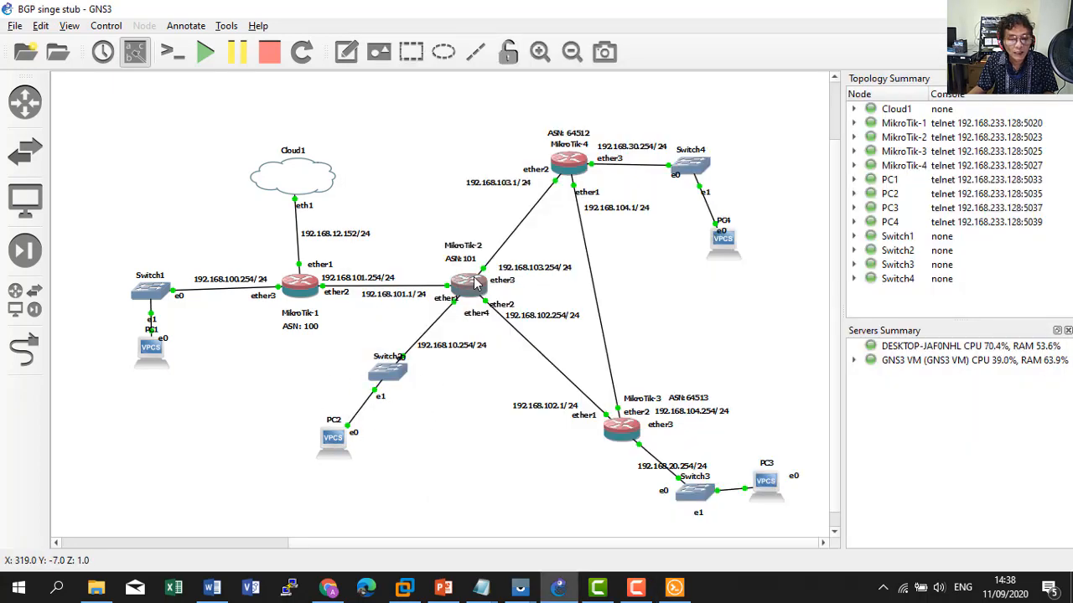
pyautogui.click(674, 587)
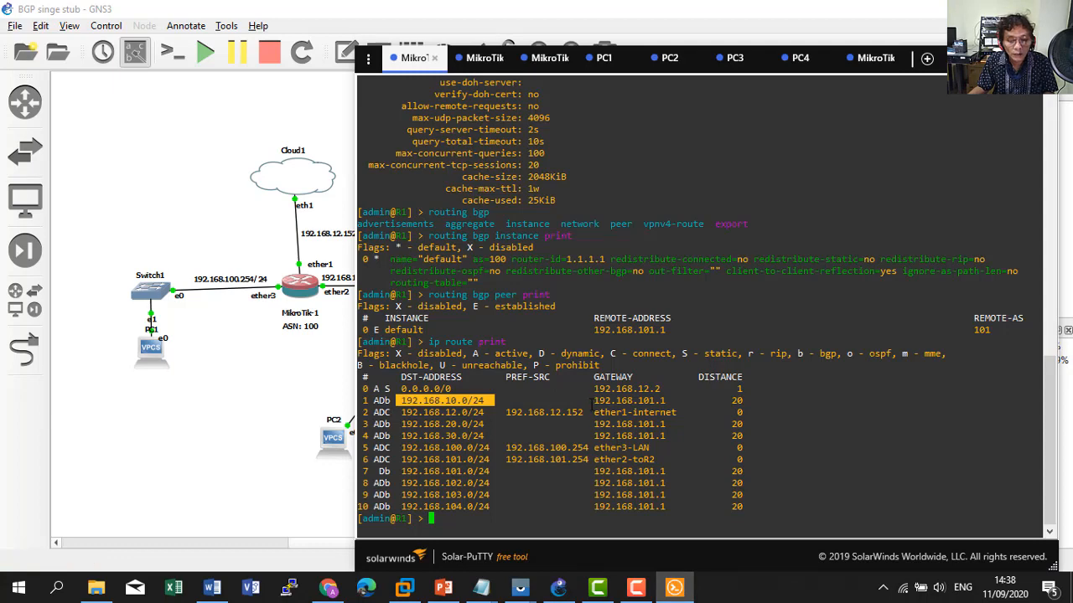
pyautogui.moveTo(593, 401); pyautogui.dragTo(676, 401)
pyautogui.click(231, 414)
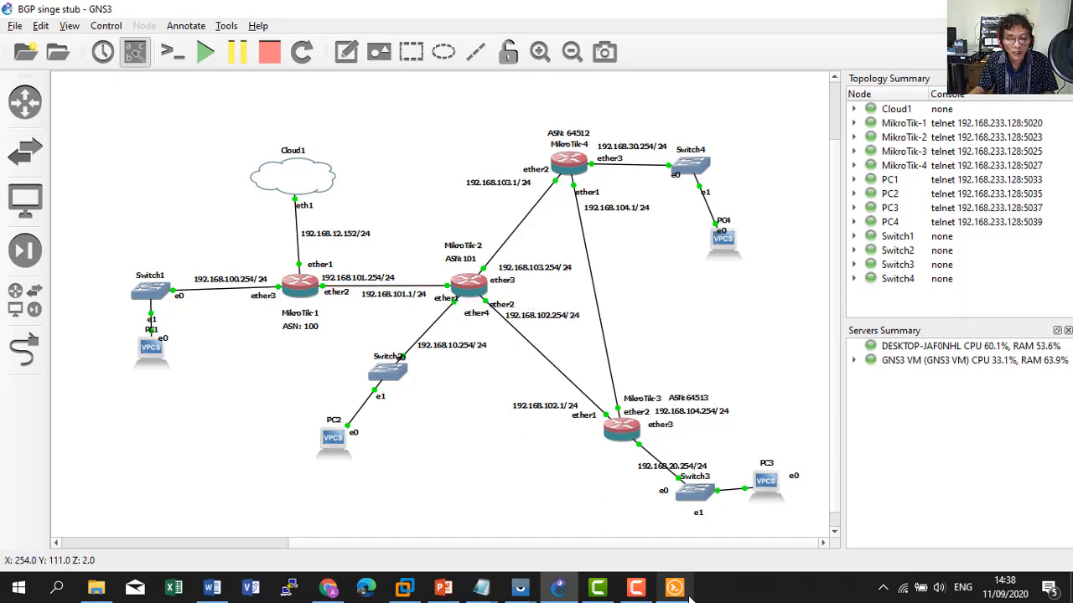
# Check the BGP route to 192.168.30.0/24 via 192.168.101.1 against the full topology.
pyautogui.moveTo(687, 593)
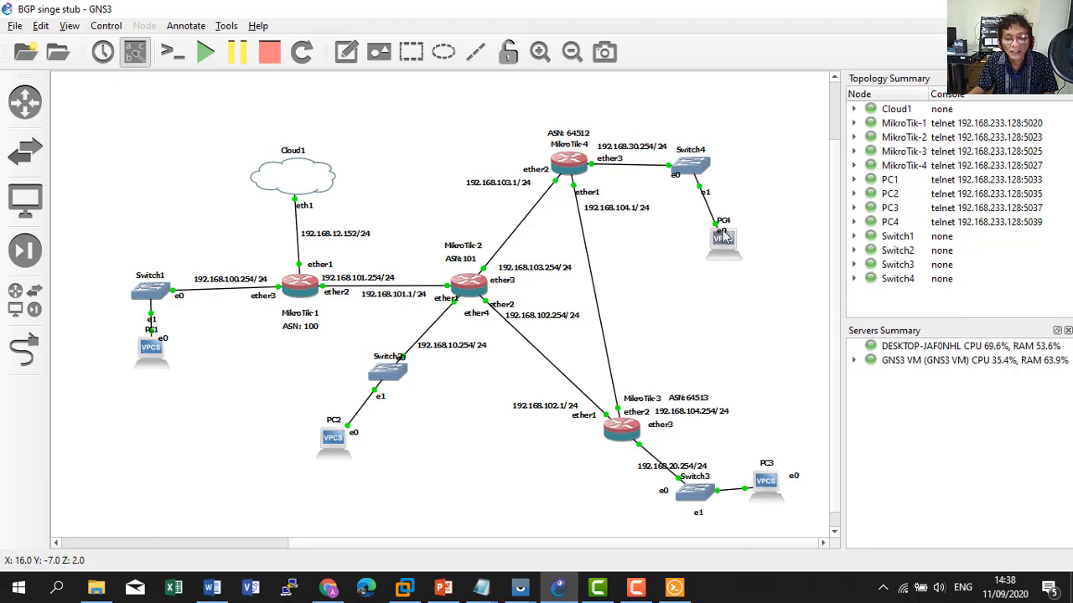
pyautogui.moveTo(726, 238)
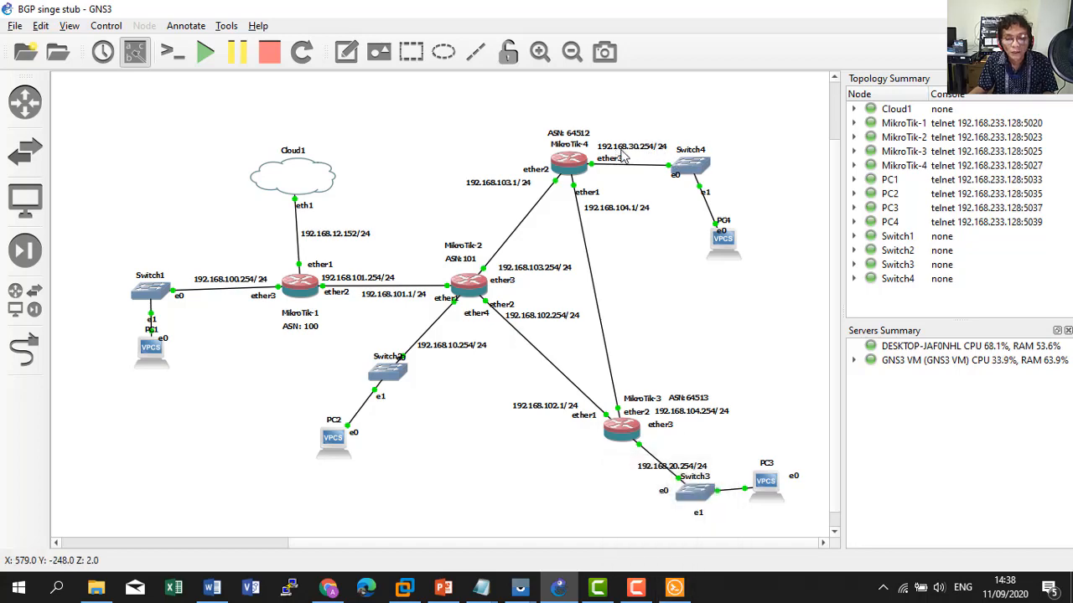
pyautogui.click(674, 588)
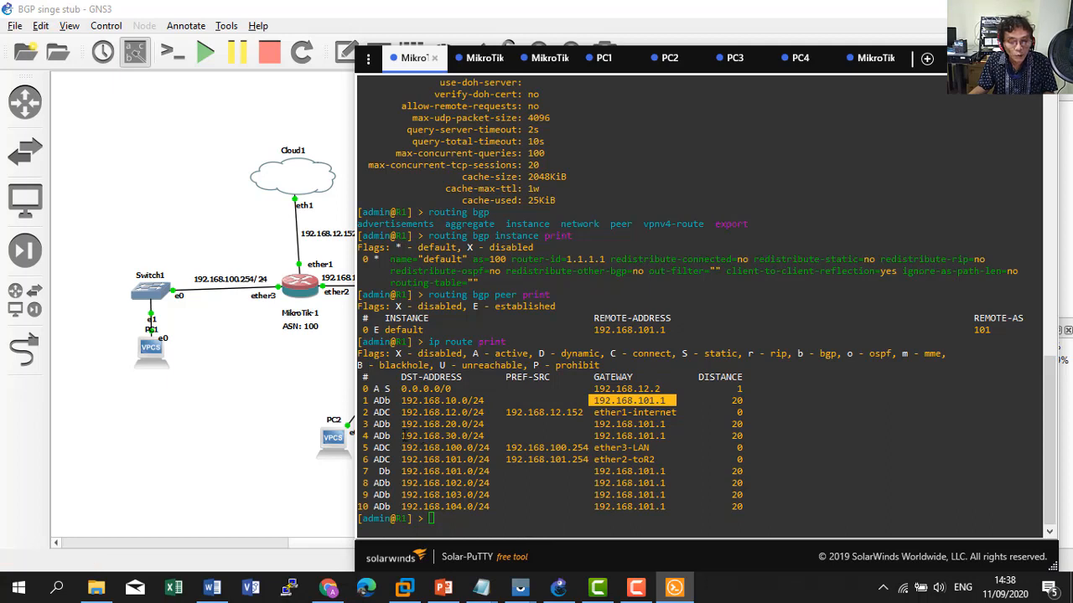
pyautogui.moveTo(403, 436); pyautogui.dragTo(495, 435)
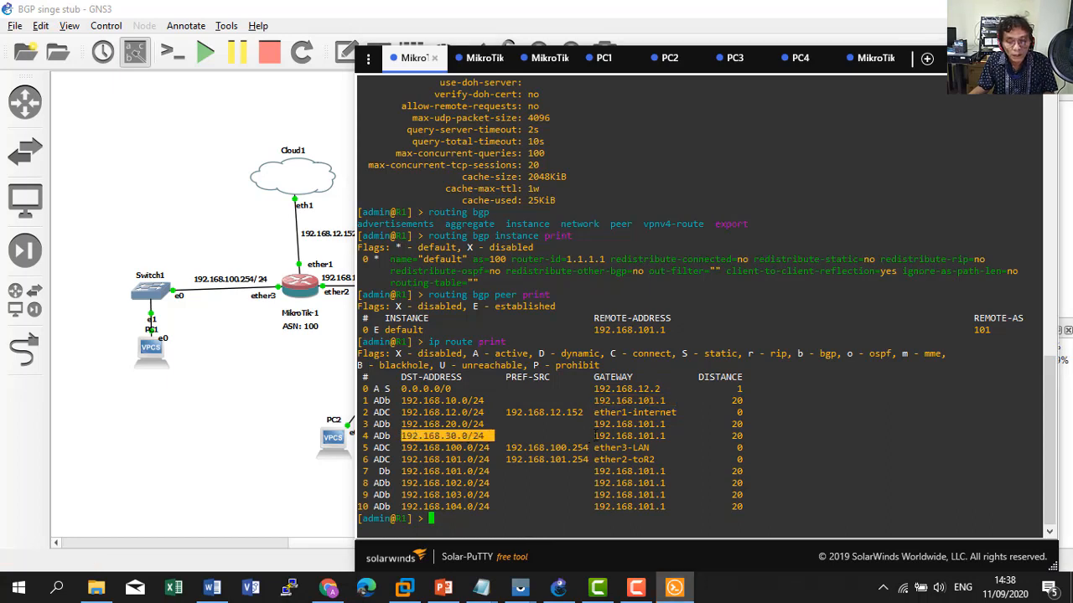
pyautogui.moveTo(594, 436); pyautogui.dragTo(675, 436)
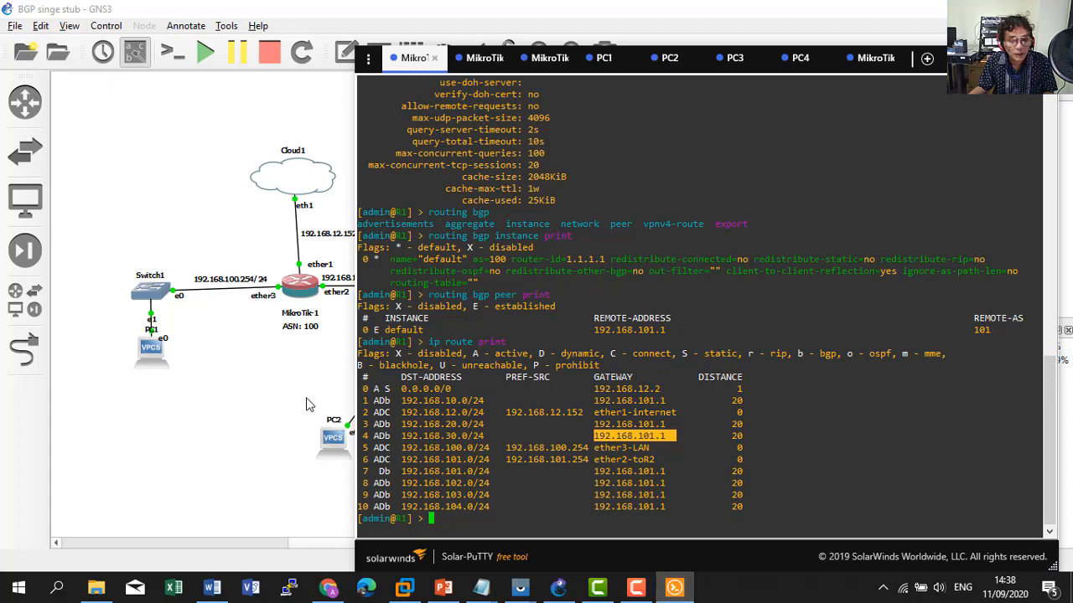
pyautogui.click(306, 404)
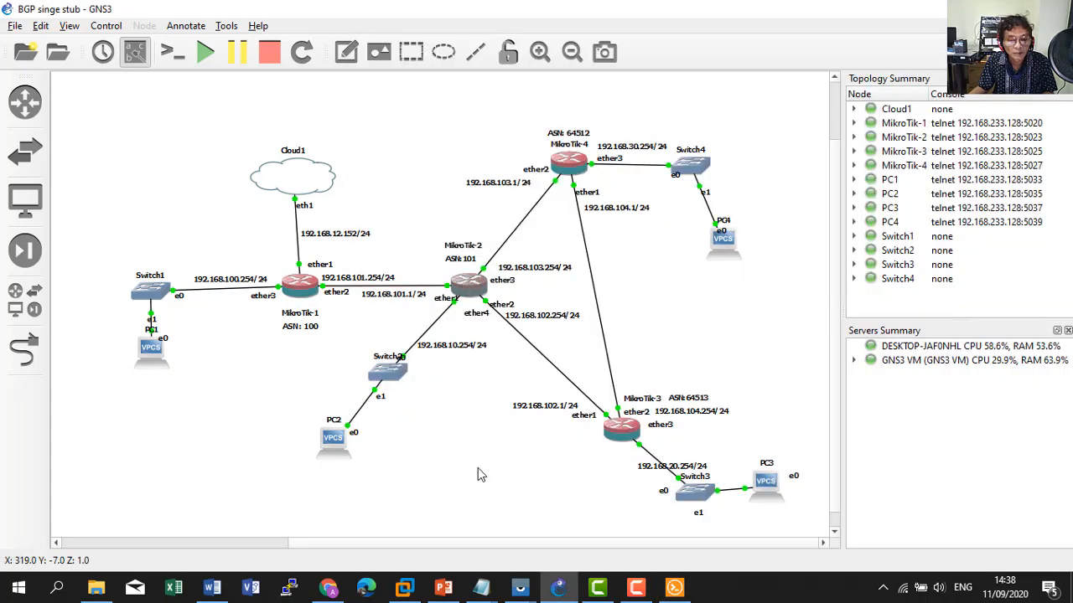
pyautogui.click(673, 590)
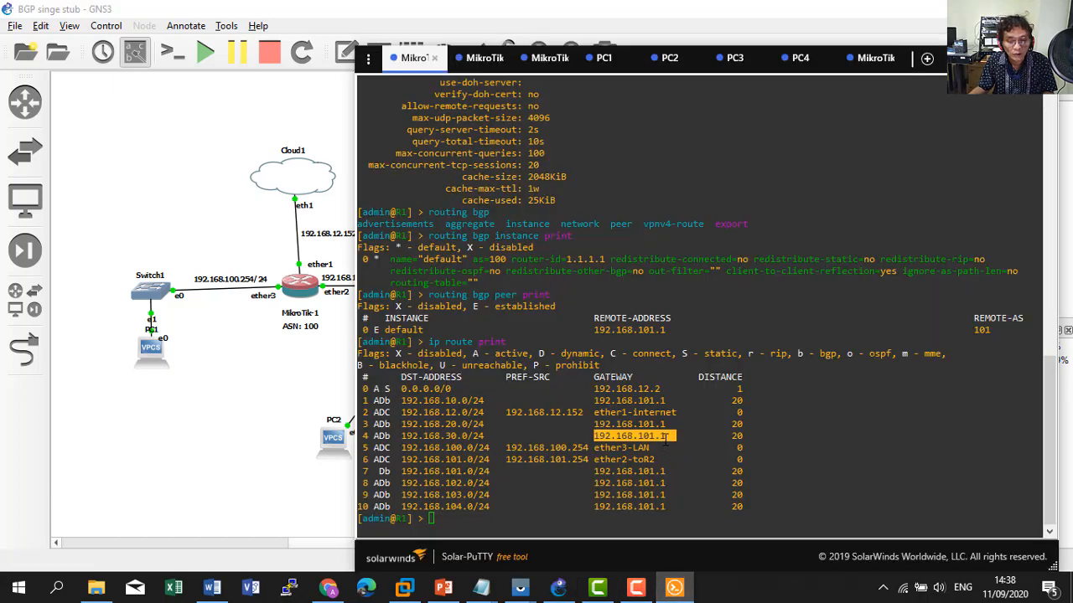
pyautogui.click(295, 399)
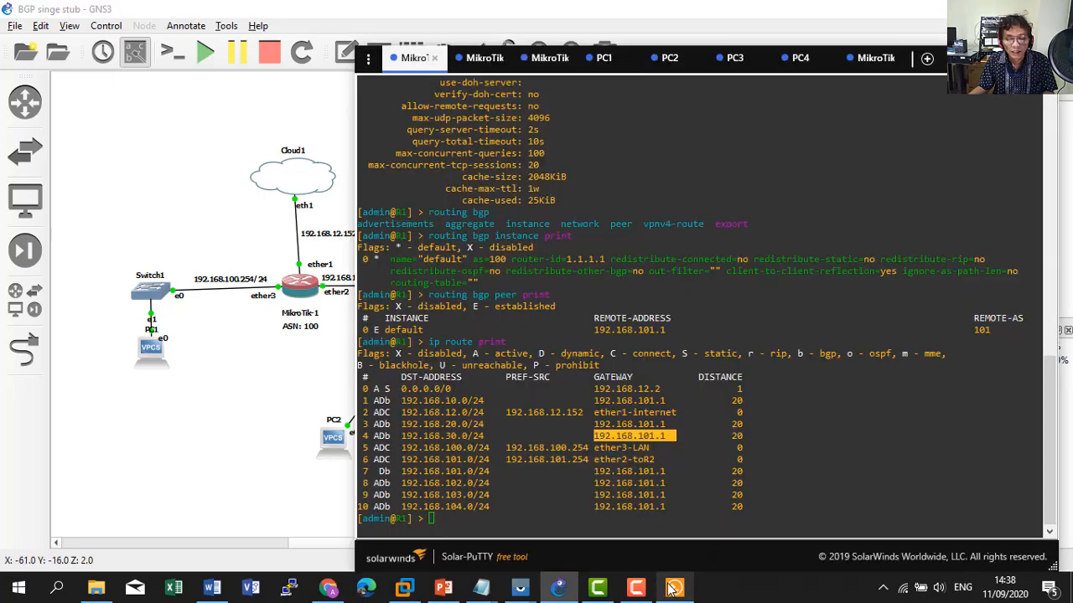
pyautogui.click(675, 589)
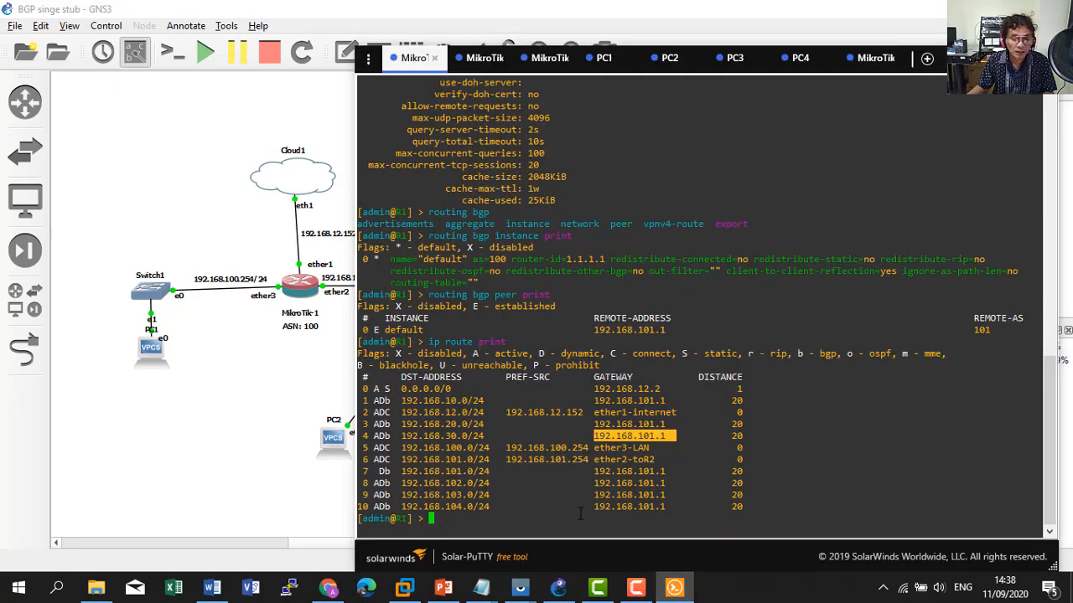
# Give PC1 a DHCP address, 192.168.100.253/24, with 'ip dhcp'.
pyautogui.click(603, 58)
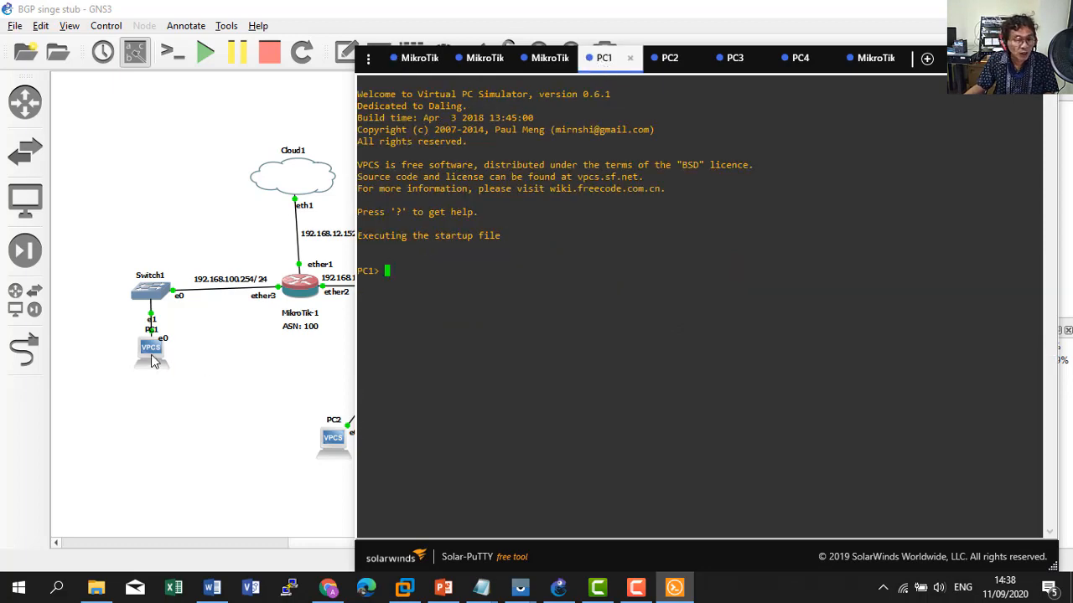
pyautogui.click(414, 58)
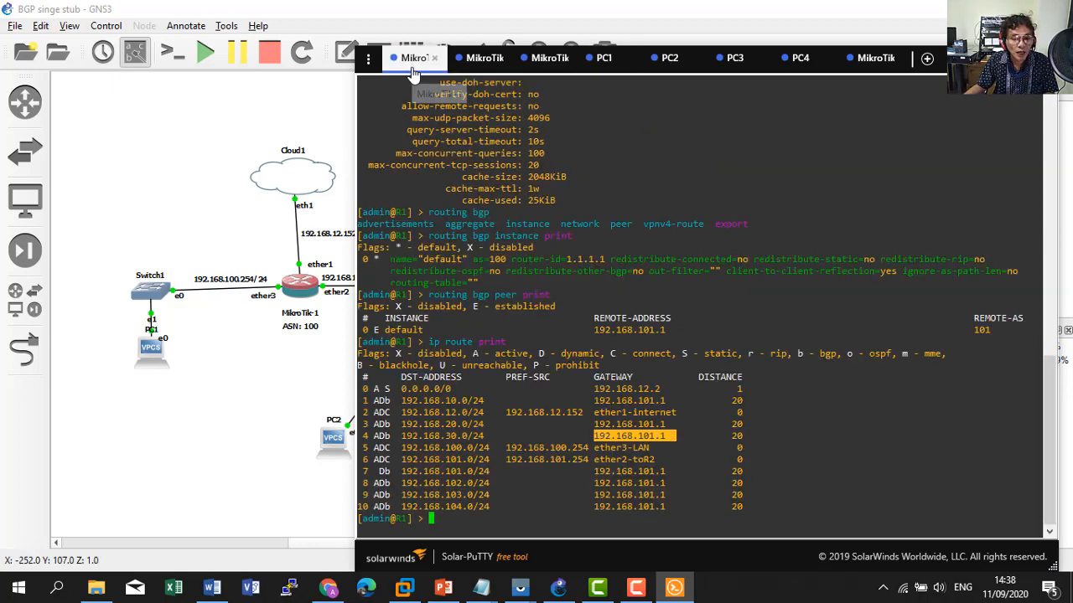
pyautogui.click(608, 61)
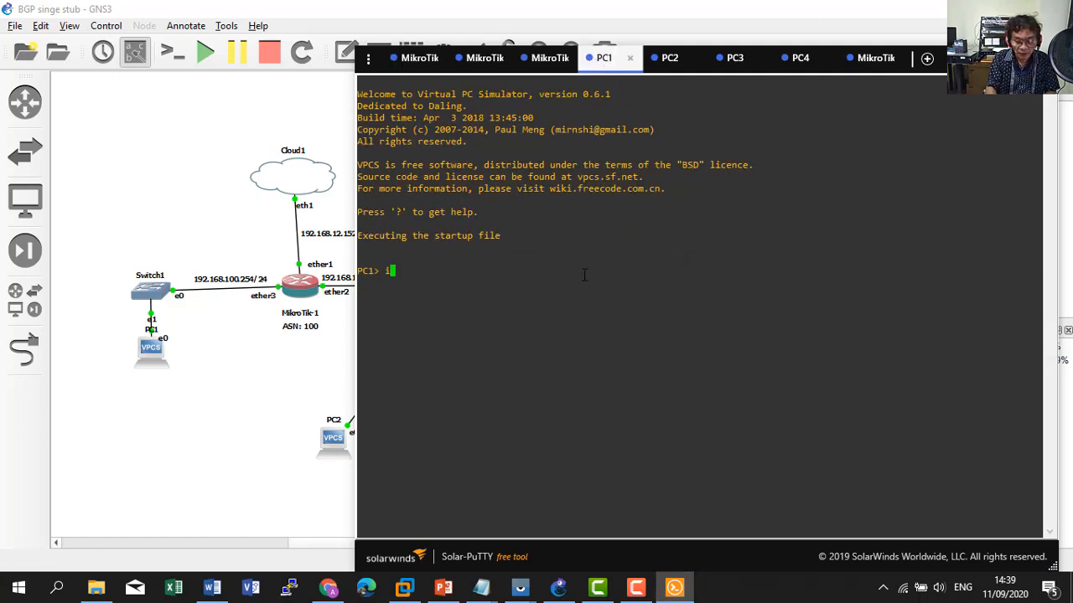
pyautogui.write('ip dhcp')
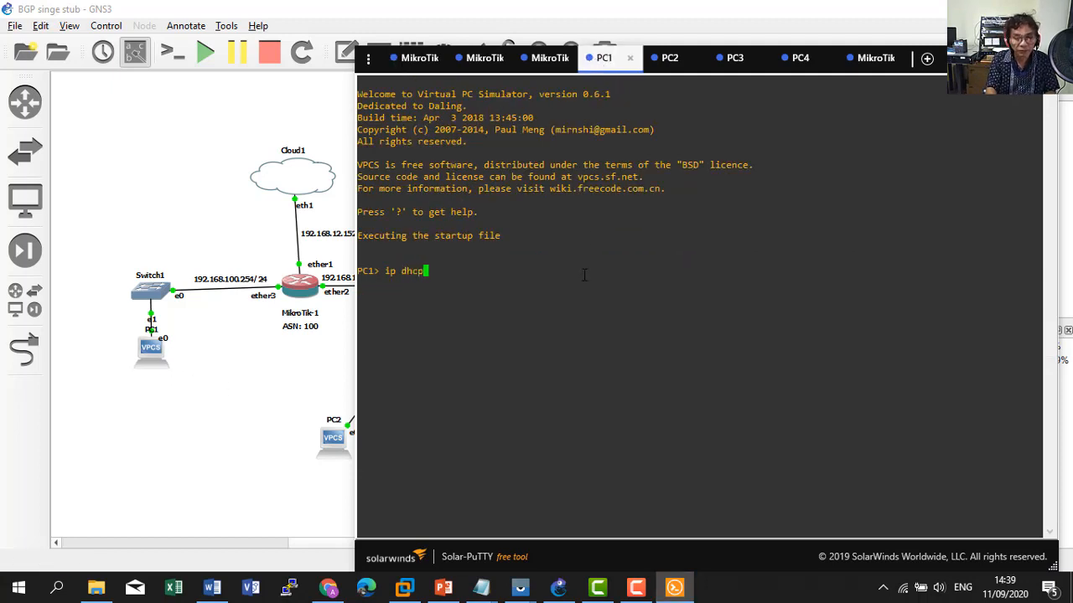
pyautogui.press('Return')
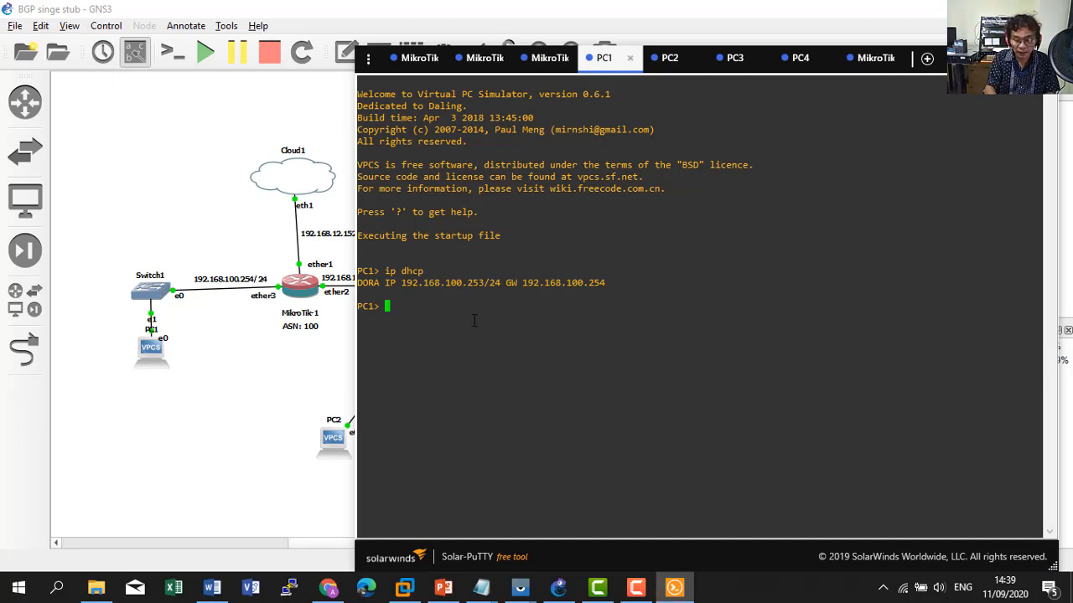
# Ping google.com from PC1 and bring the GNS3 topology back into view.
pyautogui.write('ping g')
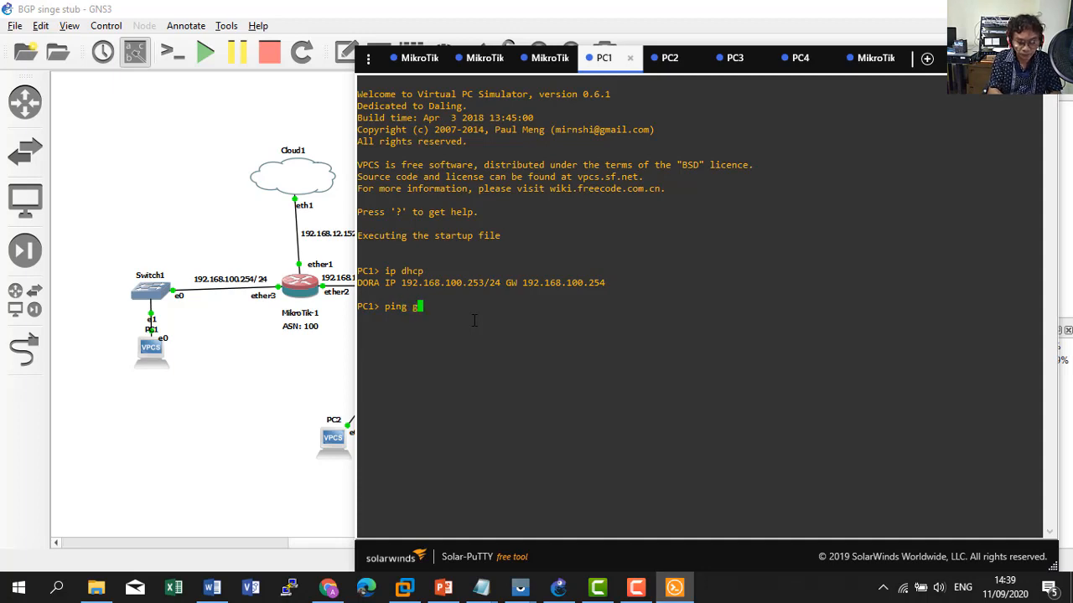
pyautogui.write('oogle.com')
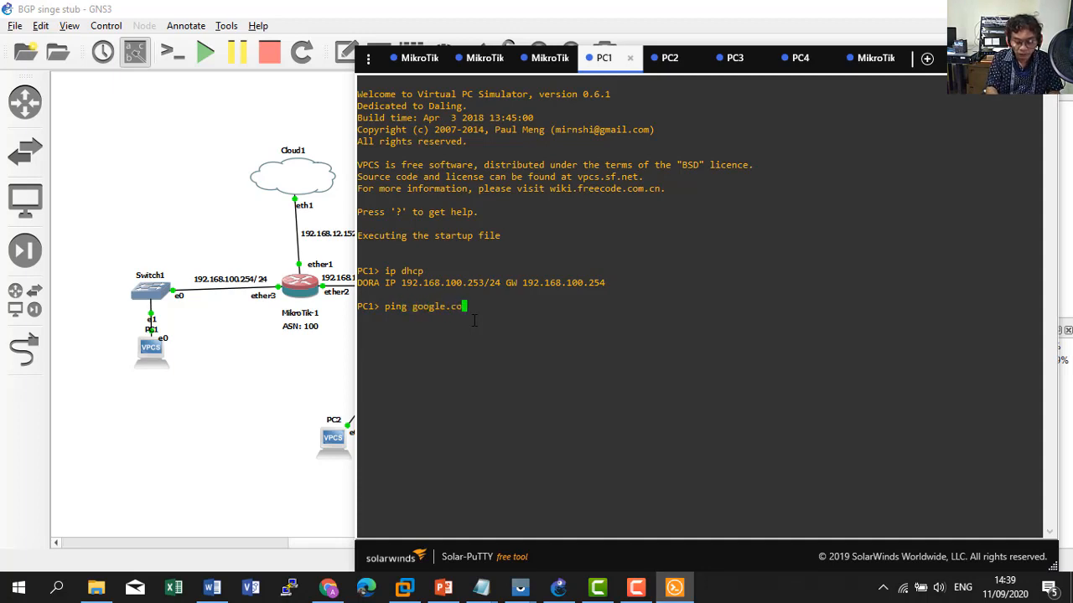
pyautogui.press('Return')
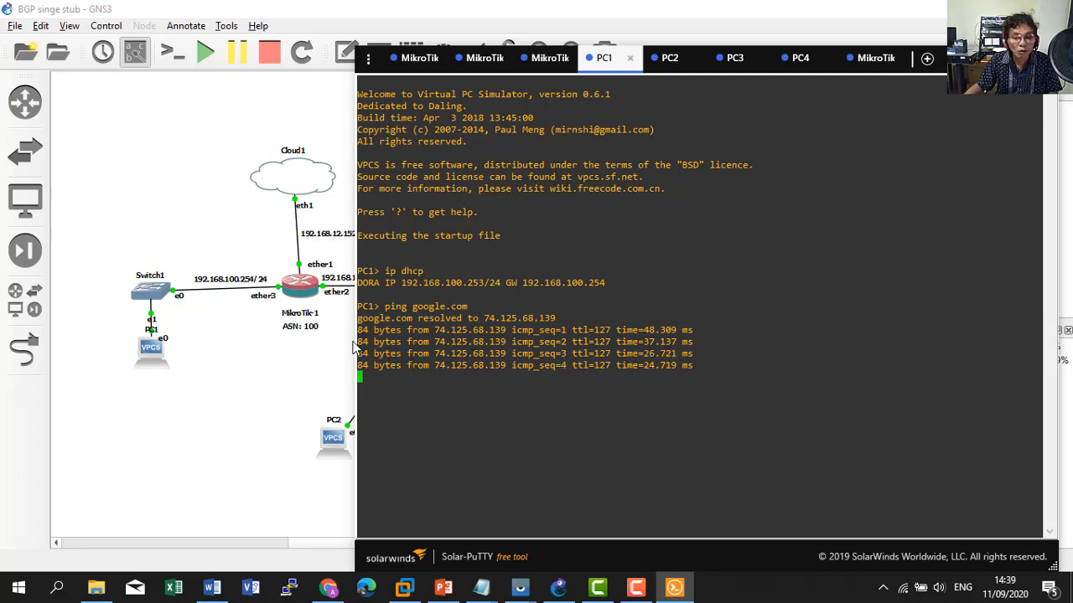
pyautogui.click(269, 389)
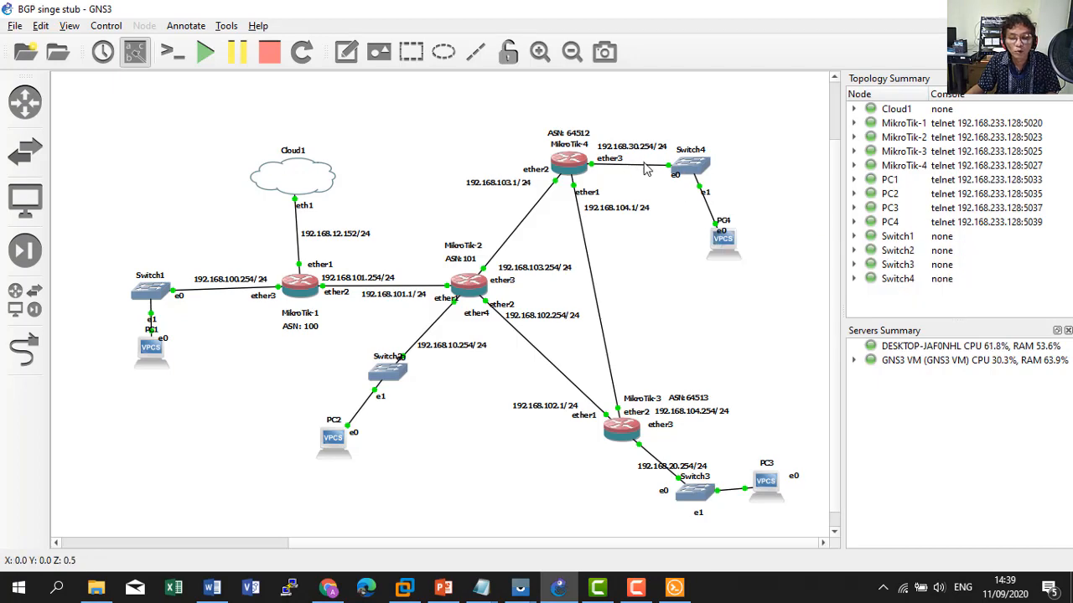
# Get PC4 a DHCP address, 192.168.30.253/24 with gateway 192.168.30.254.
pyautogui.hotkey('alt', 'Tab')
pyautogui.click(801, 58)
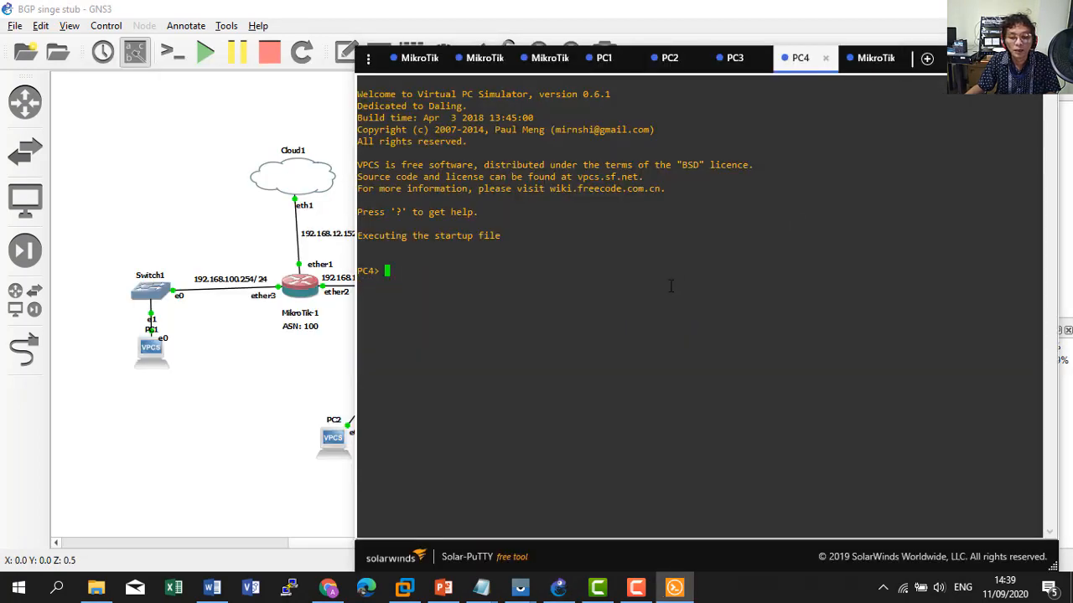
pyautogui.write('ip ')
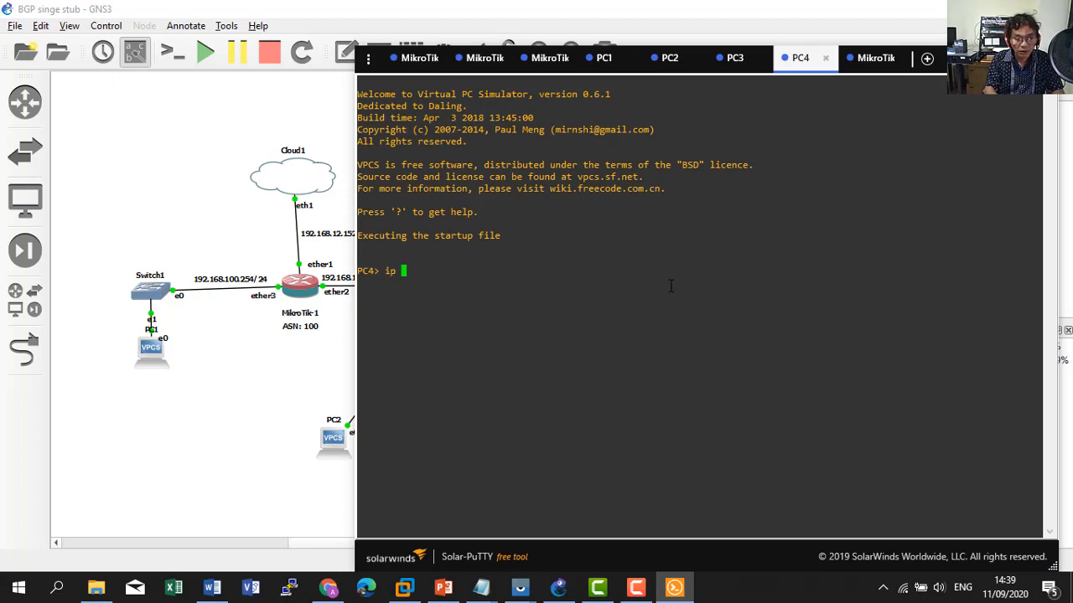
pyautogui.write('dhcp')
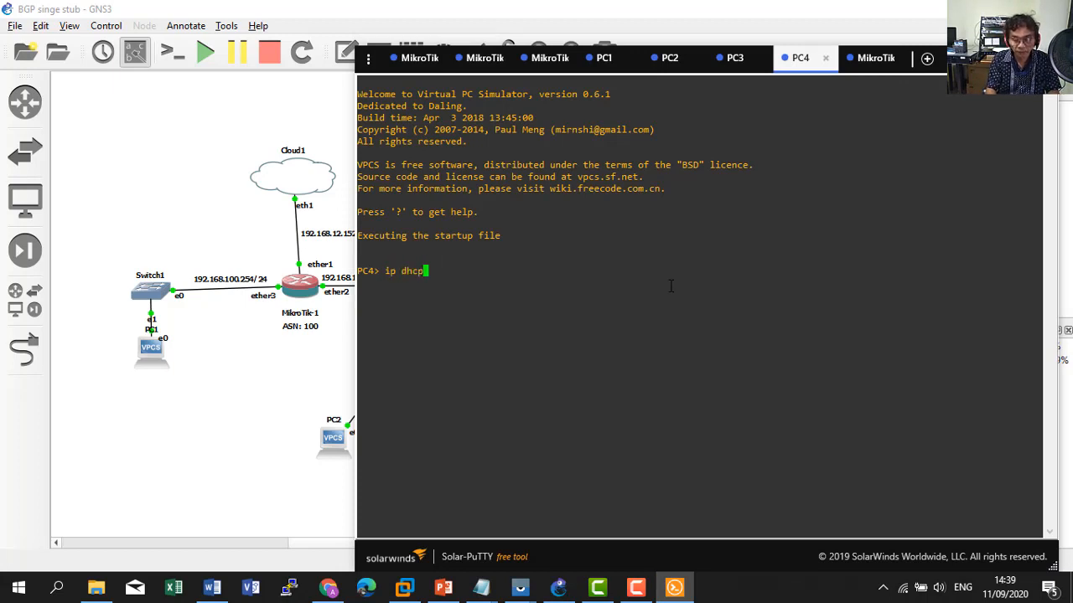
pyautogui.press('Return')
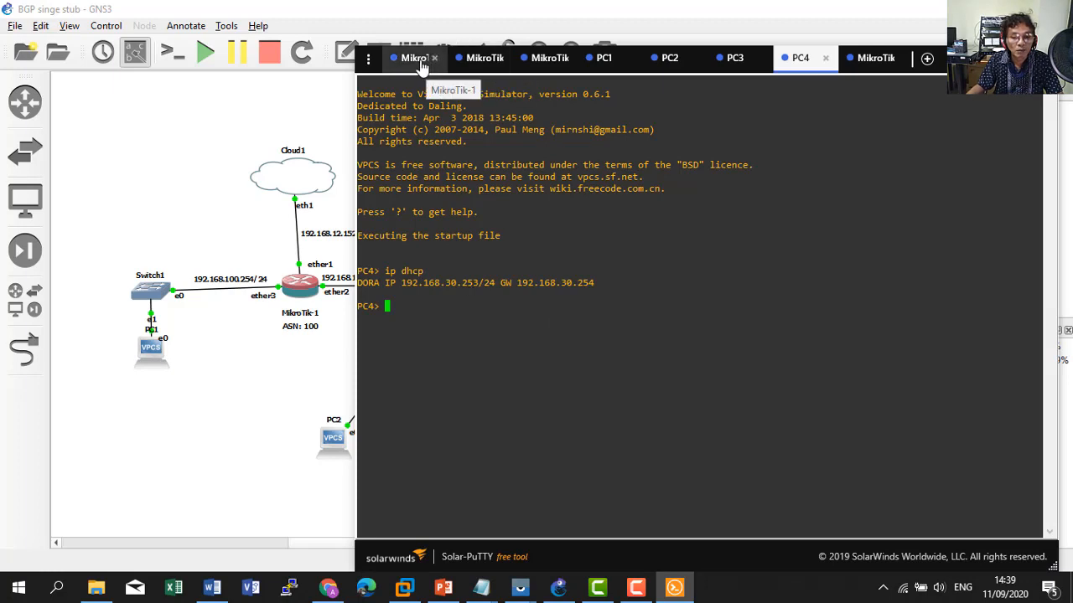
# Trace from PC1 to PC4 at 192.168.30.253 and compare the hops with the topology.
pyautogui.click(603, 58)
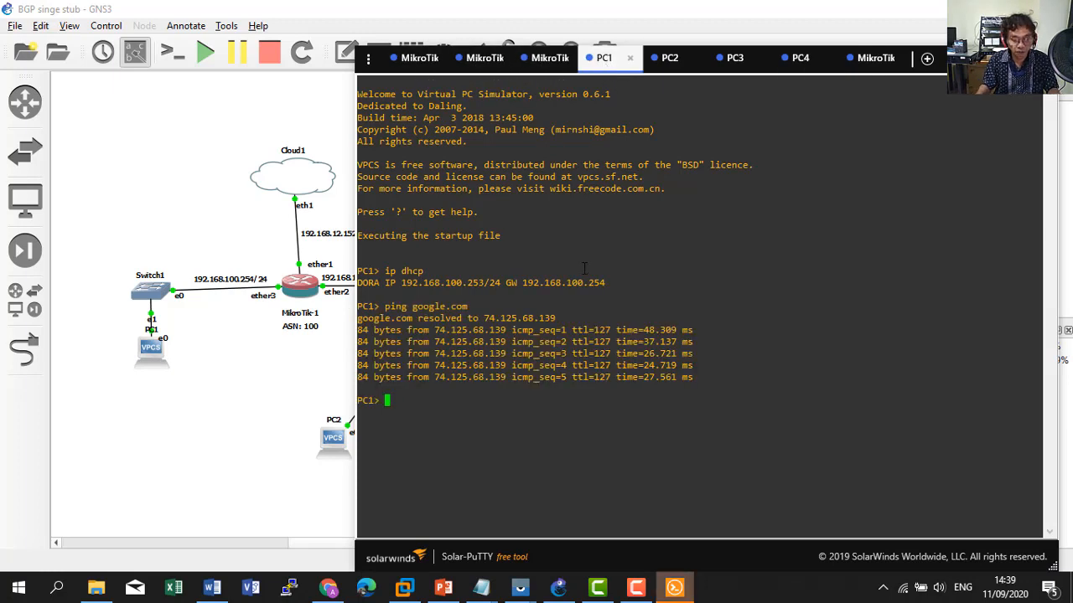
pyautogui.write('tra')
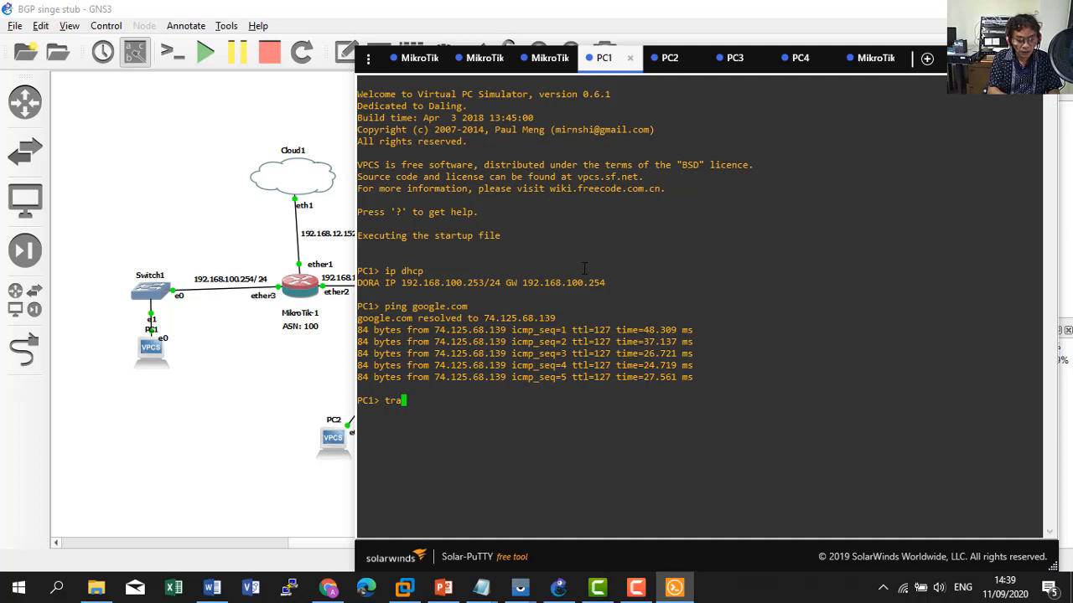
pyautogui.write('ce 192.168.')
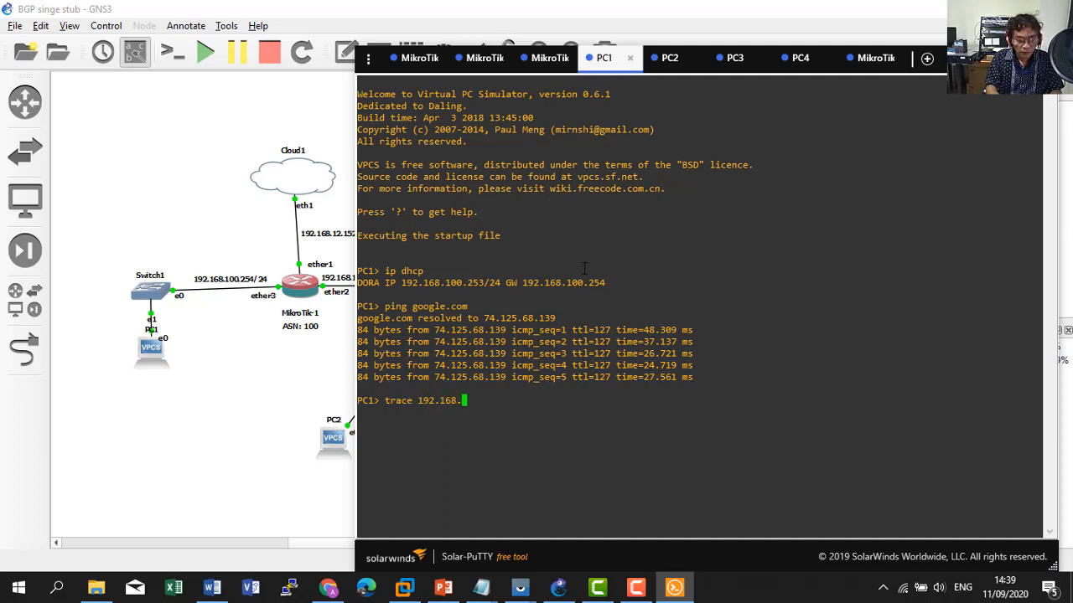
pyautogui.write('30.253')
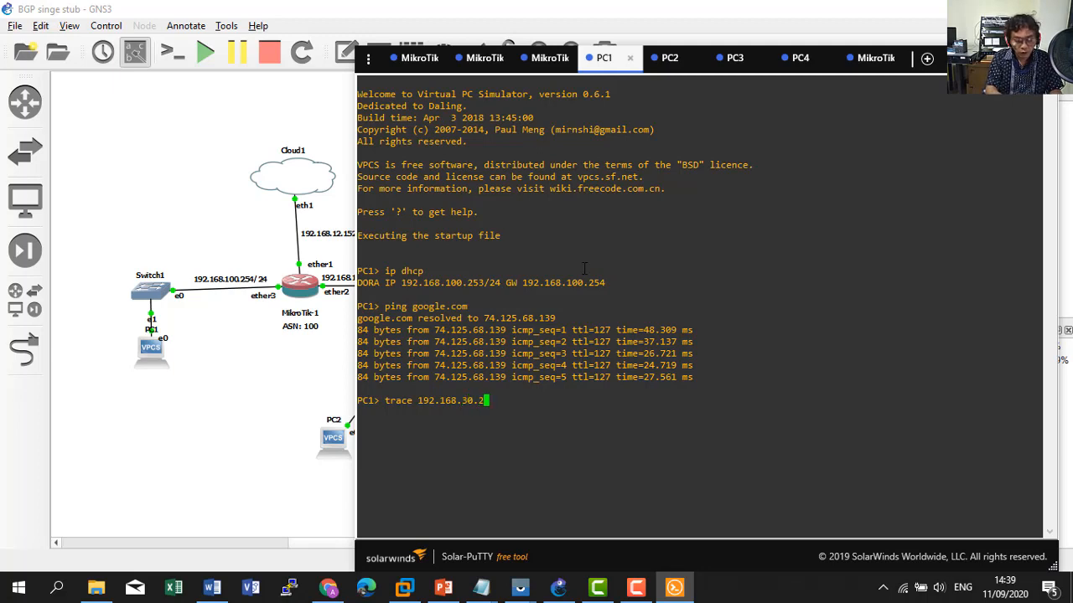
pyautogui.click(792, 61)
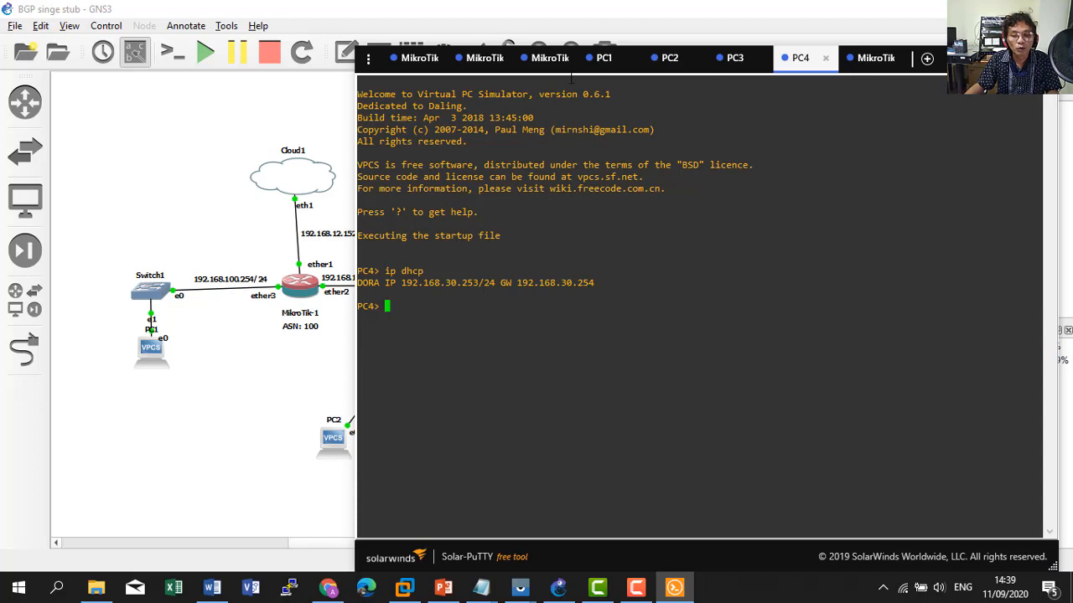
pyautogui.click(604, 59)
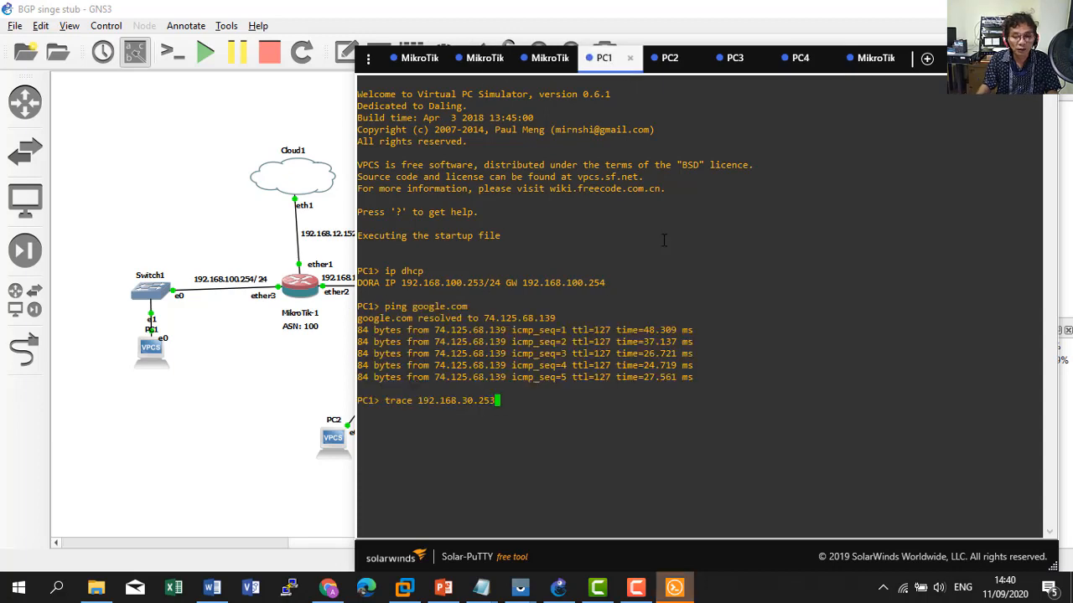
pyautogui.press('Return')
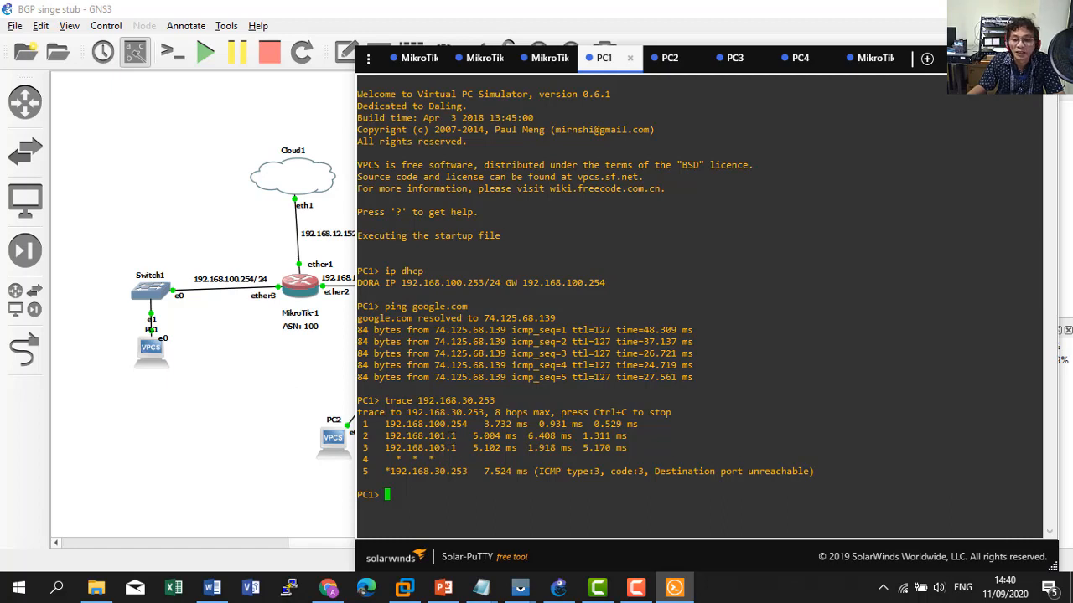
pyautogui.click(958, 62)
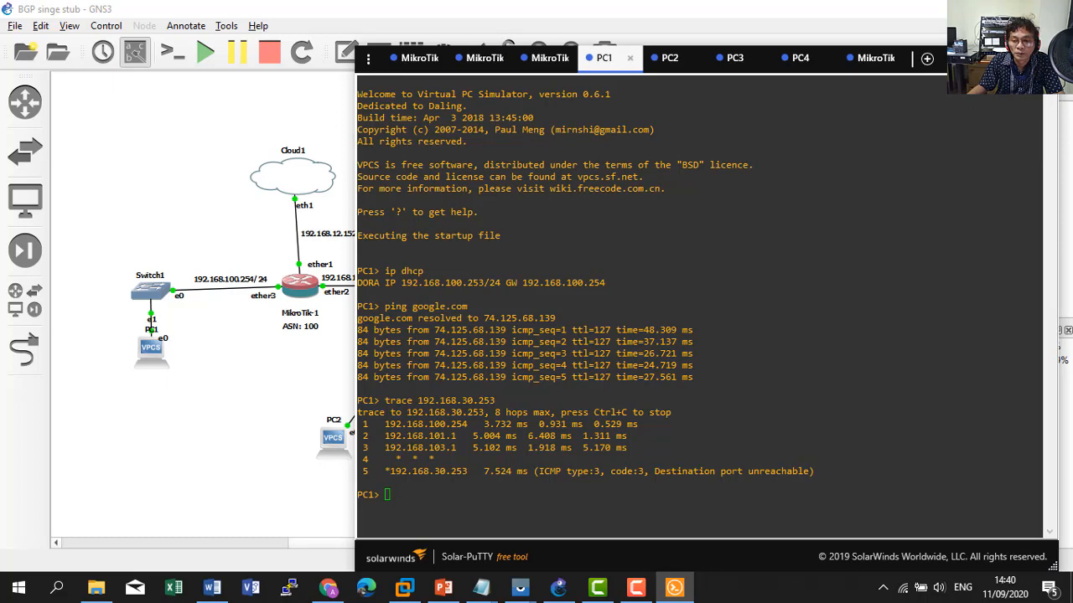
pyautogui.click(980, 59)
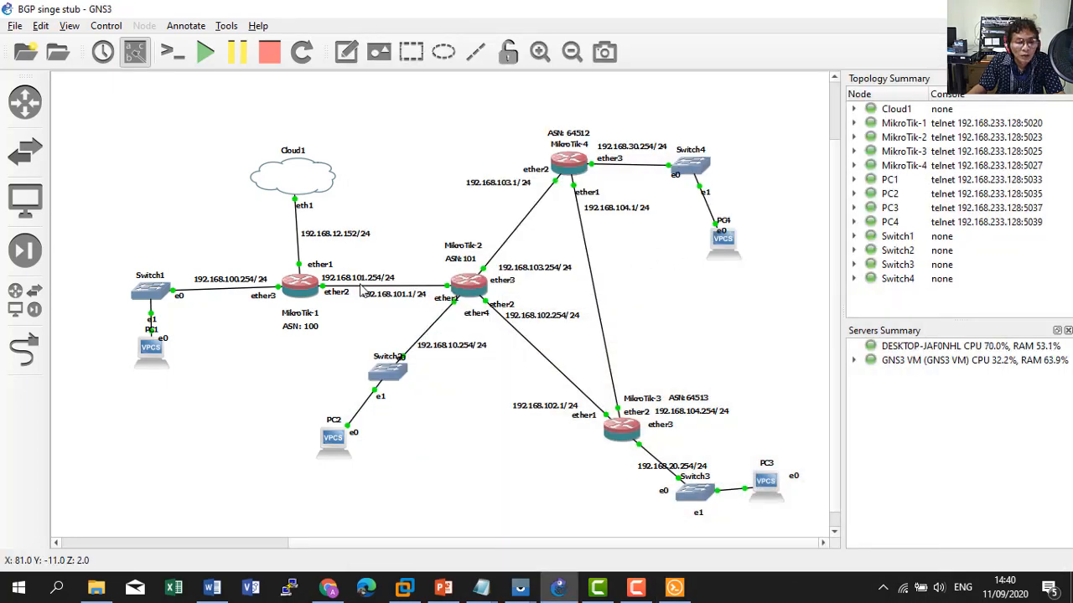
pyautogui.click(674, 587)
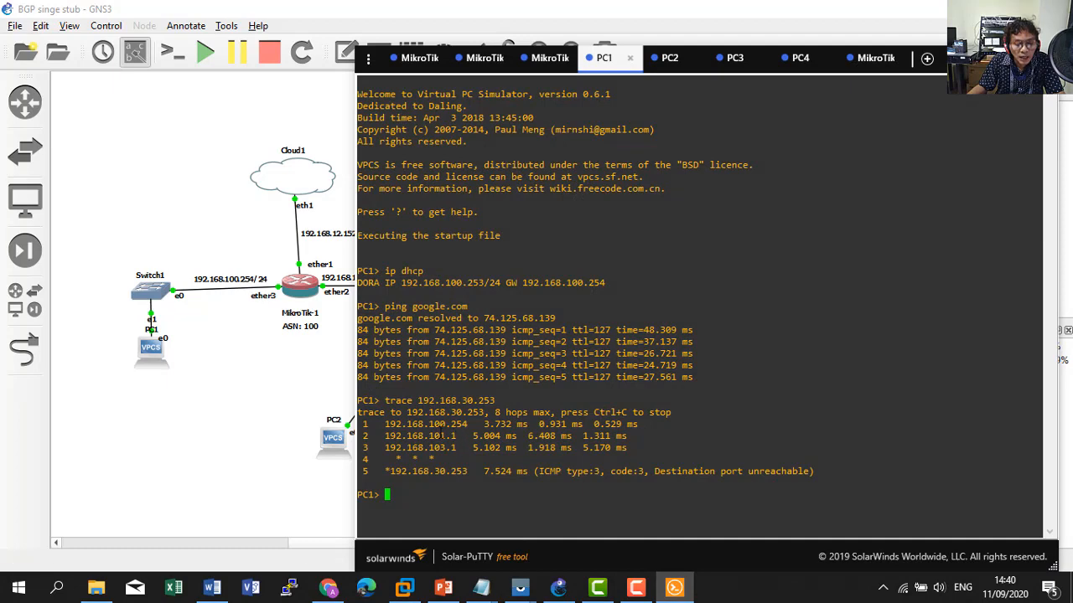
pyautogui.click(688, 589)
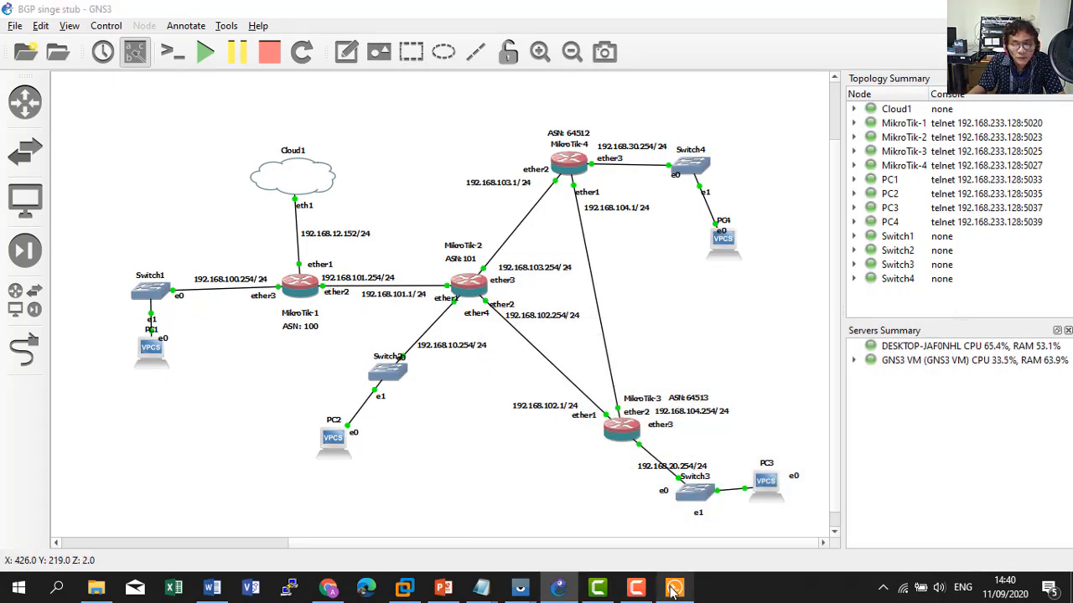
pyautogui.click(675, 587)
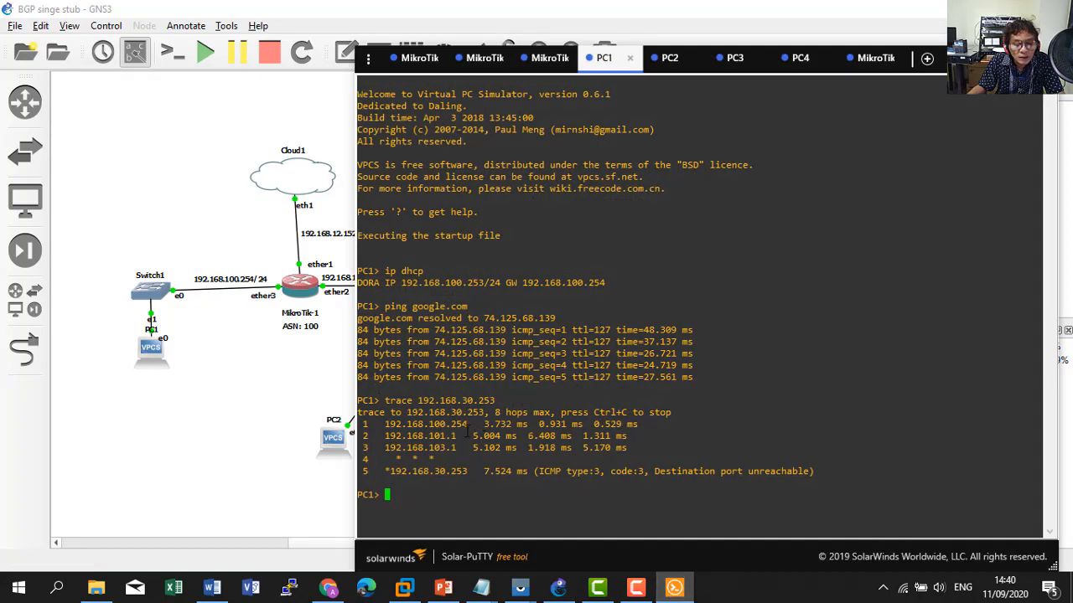
pyautogui.click(675, 588)
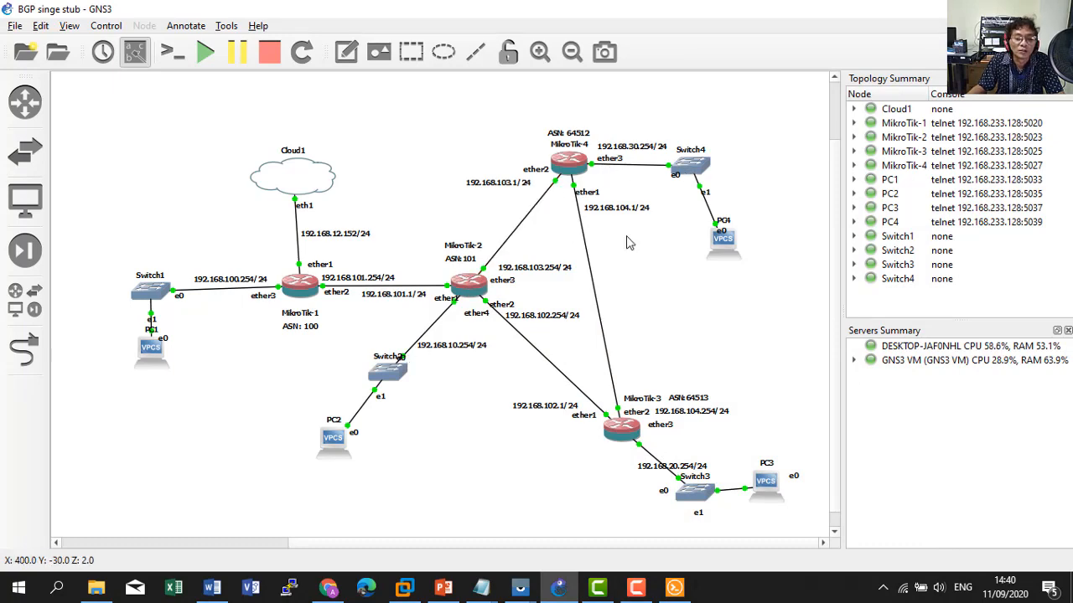
pyautogui.click(675, 587)
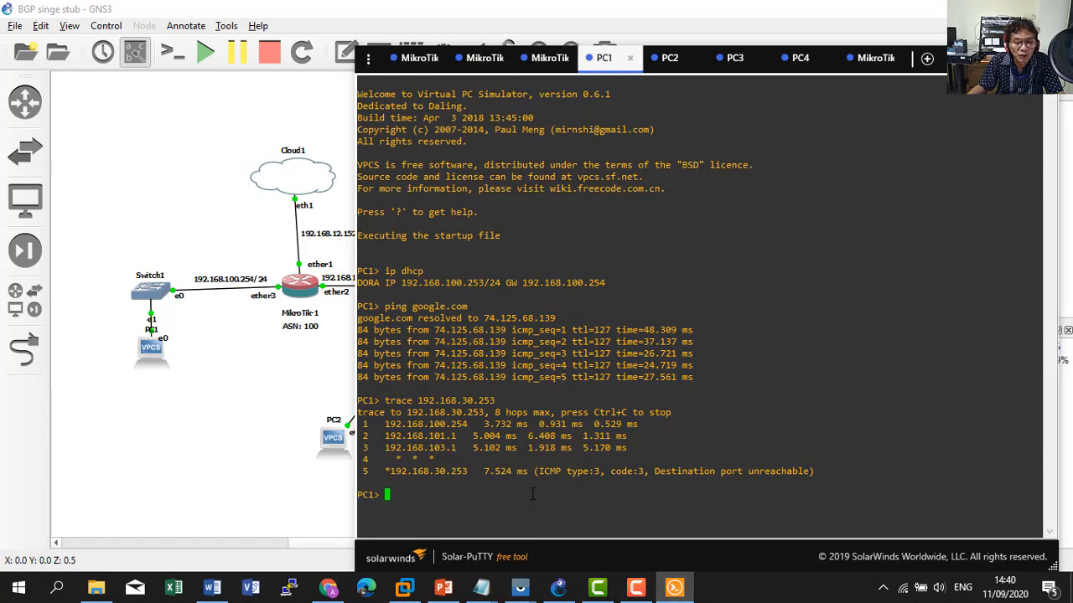
# Ping google.com from PC1 and confirm it gets replies.
pyautogui.write('ping g')
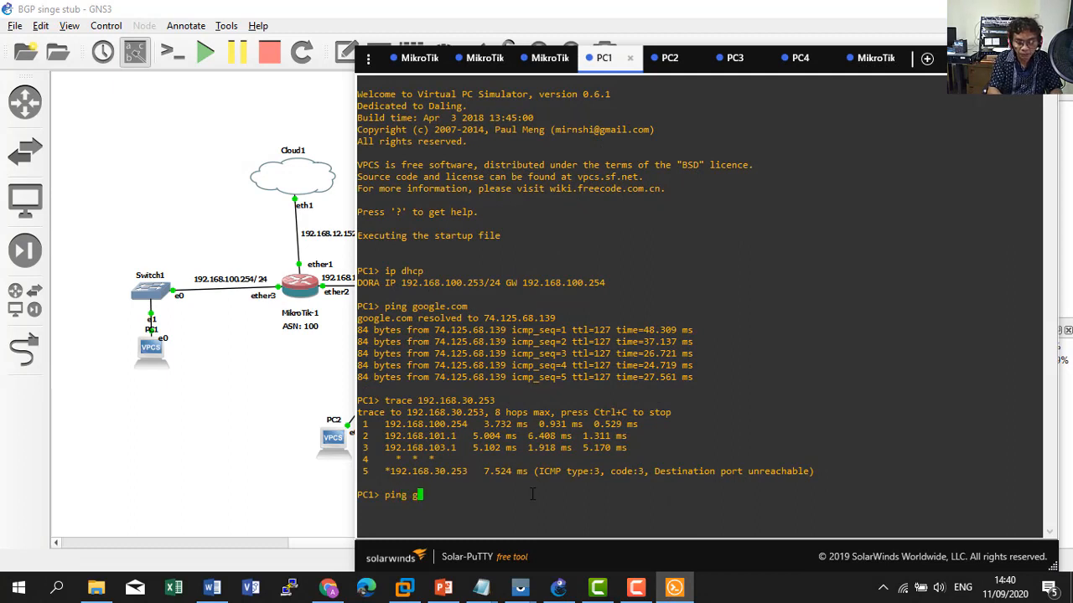
pyautogui.write('oogle.com')
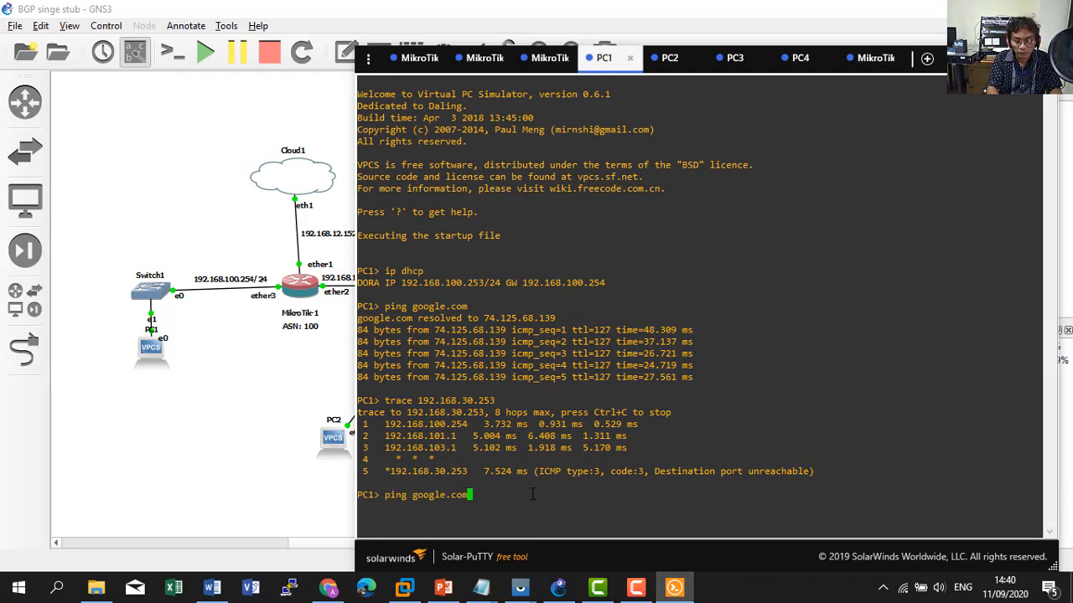
pyautogui.press('Return')
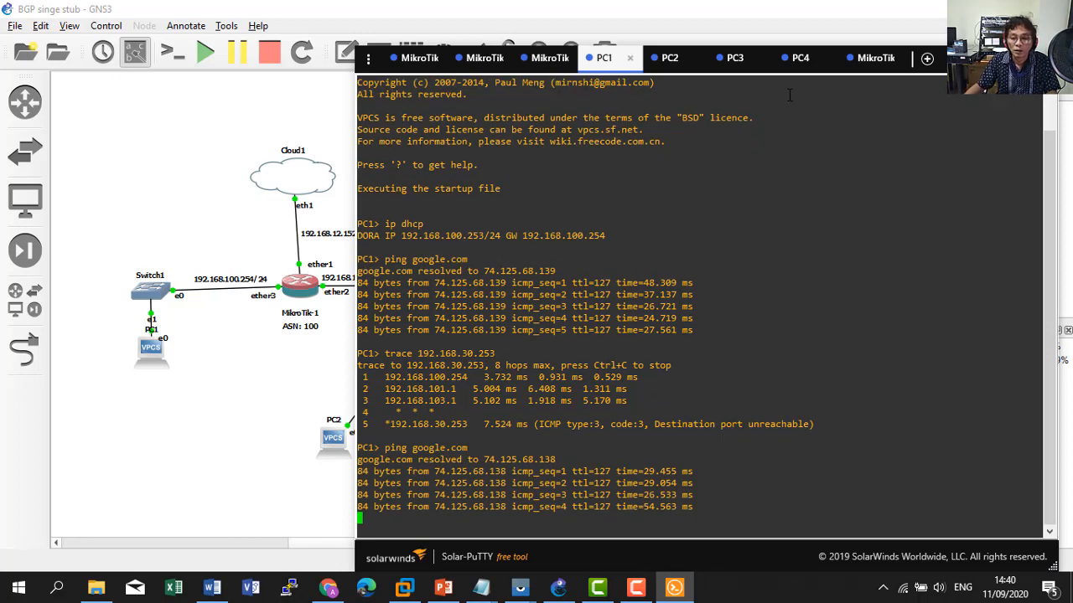
pyautogui.click(798, 57)
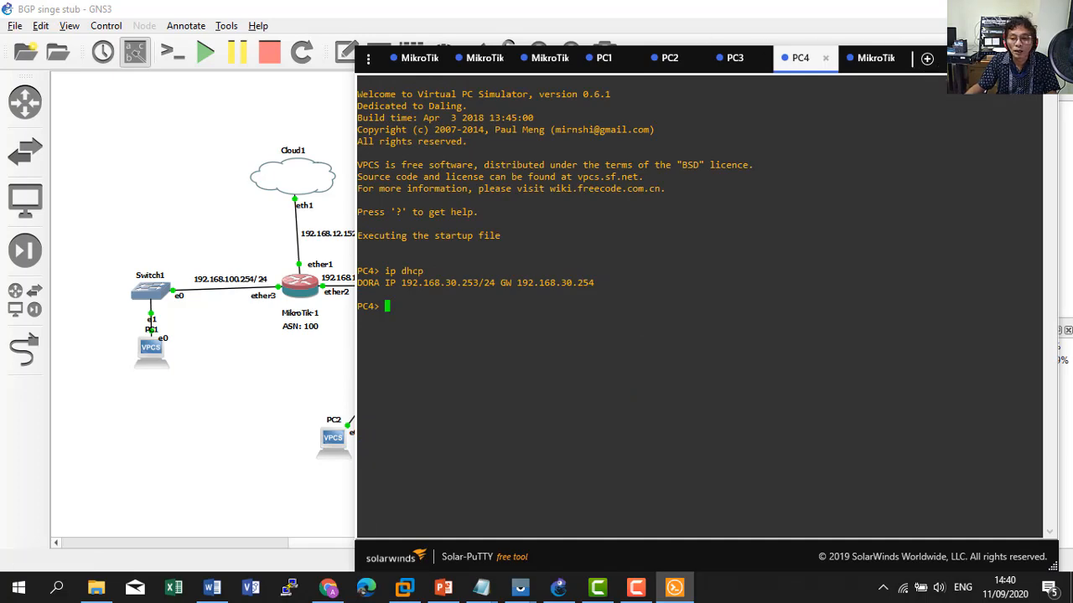
# From PC4, ping 192.168.12.152 and then 192.168.12.2, stopping each with Ctrl+C.
pyautogui.click(979, 59)
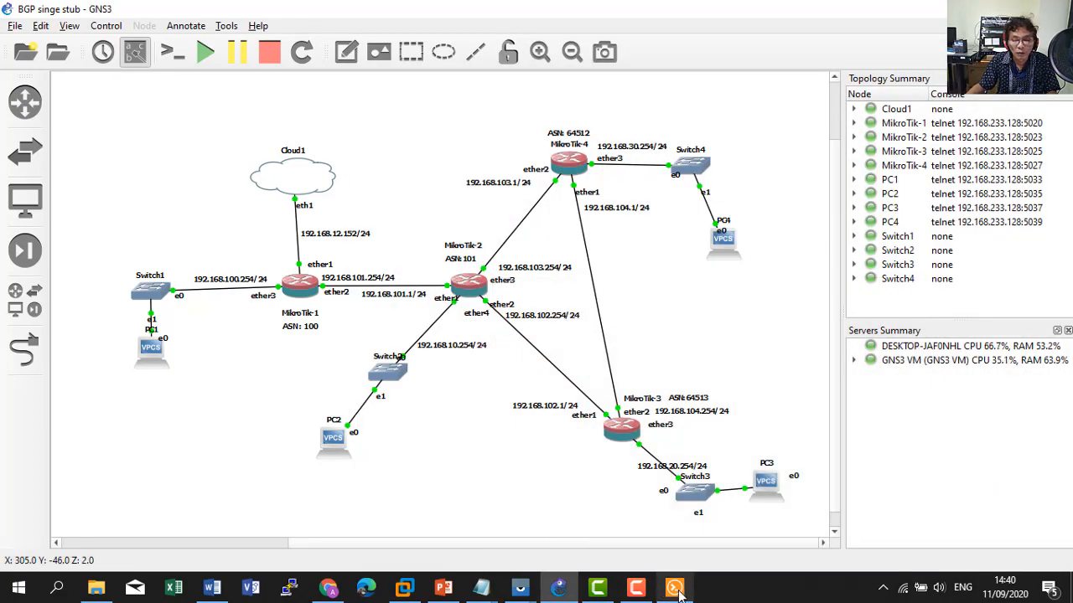
pyautogui.click(675, 588)
pyautogui.write('pin')
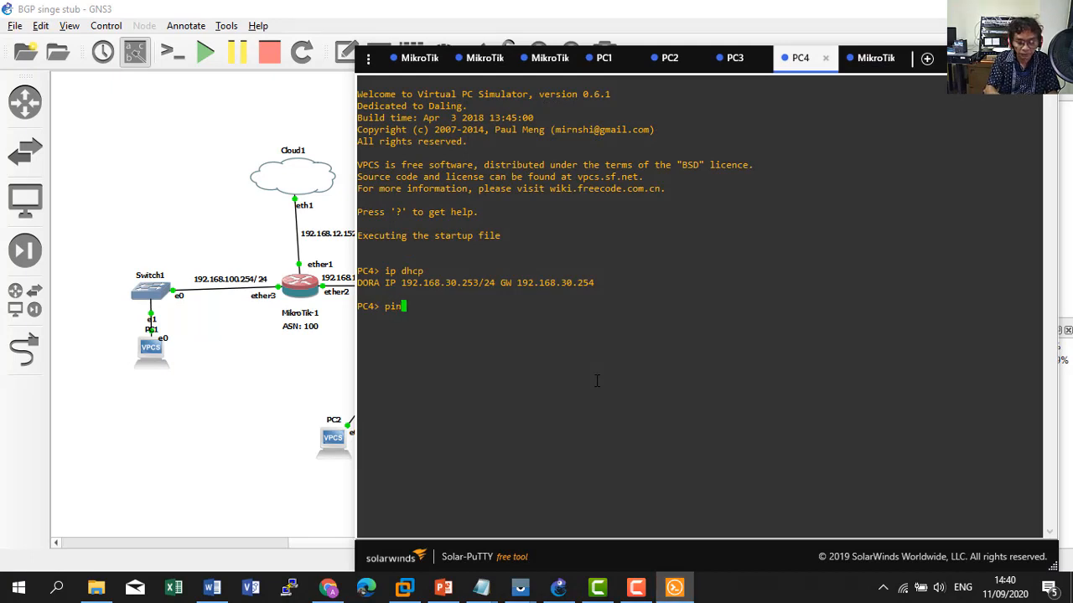
pyautogui.write('g 192.168')
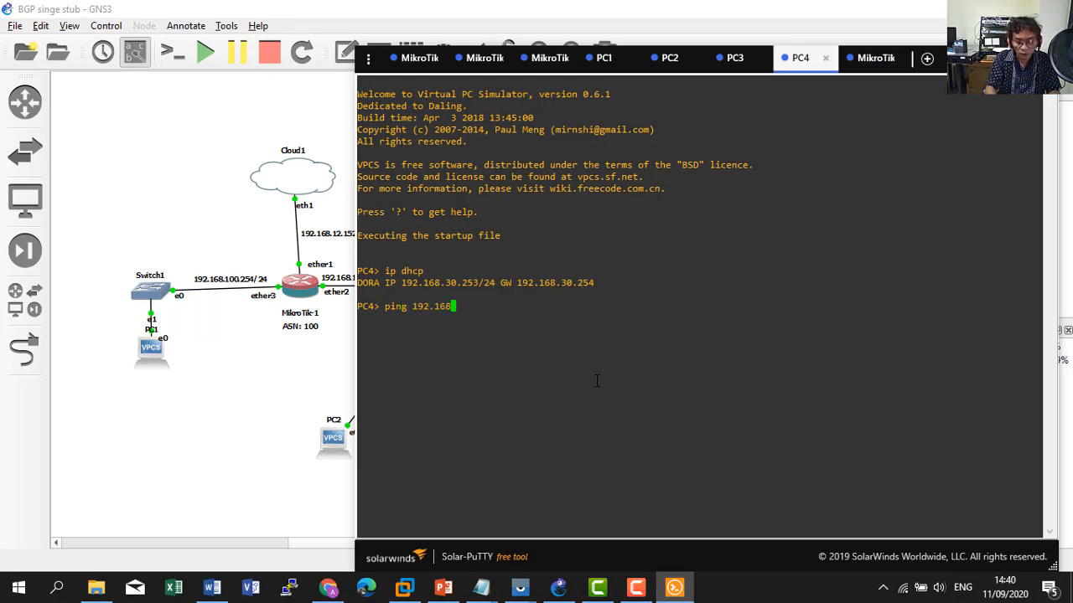
pyautogui.write('.12.152')
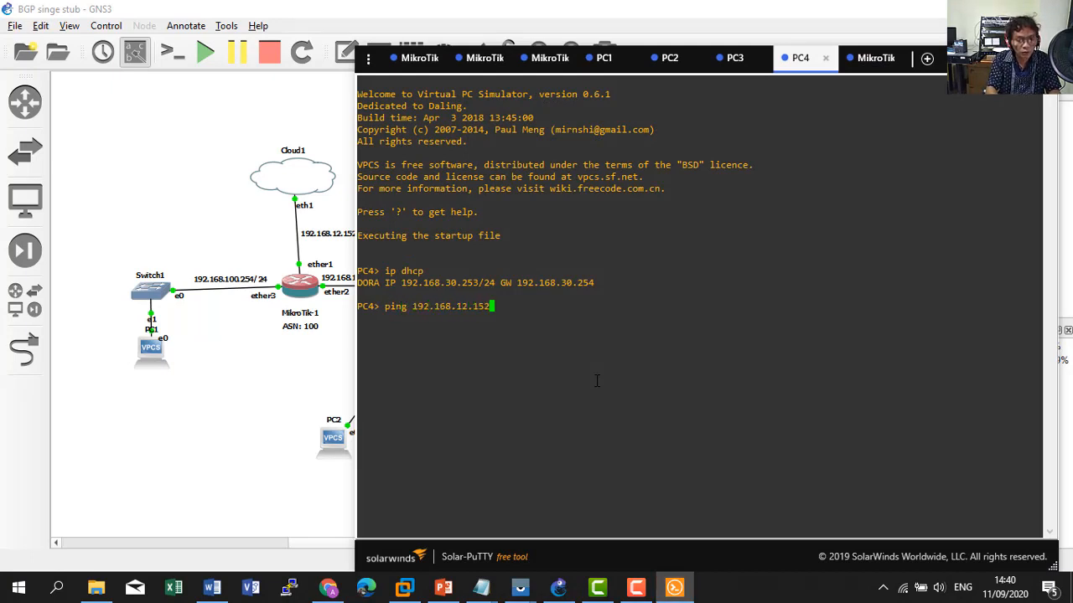
pyautogui.press('Return')
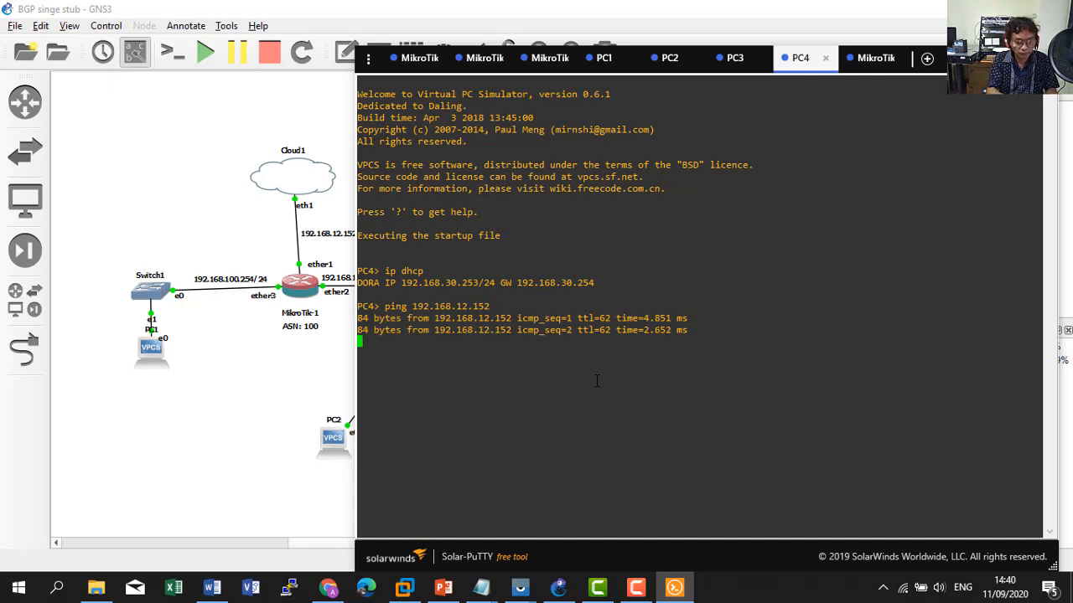
pyautogui.hotkey('ctrl', 'c')
pyautogui.press('Up')
pyautogui.press('BackSpace')
pyautogui.press('BackSpace')
pyautogui.press('BackSpace')
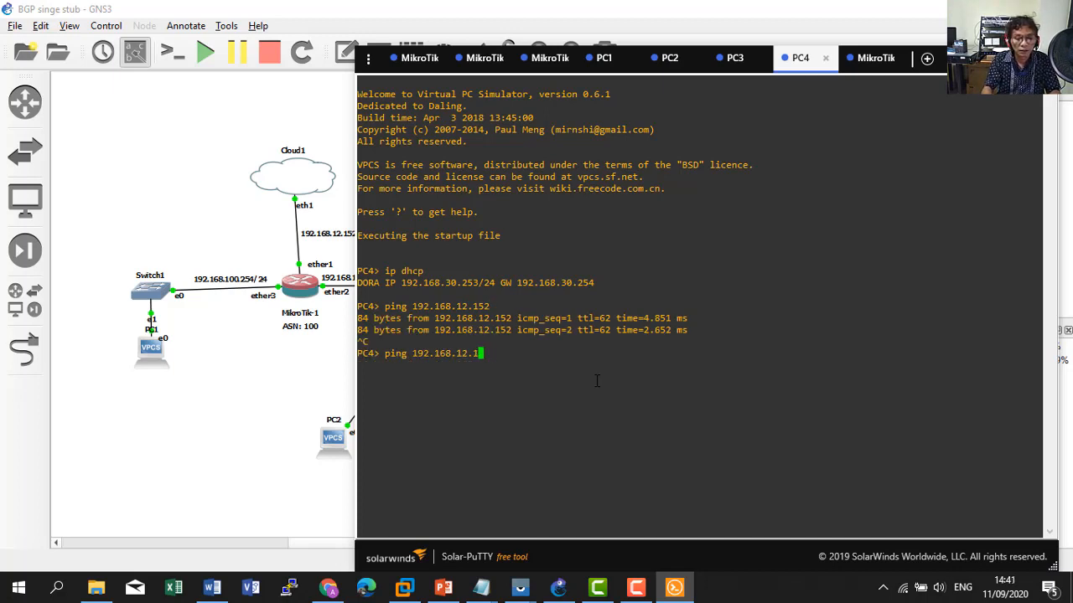
pyautogui.write('2')
pyautogui.press('Return')
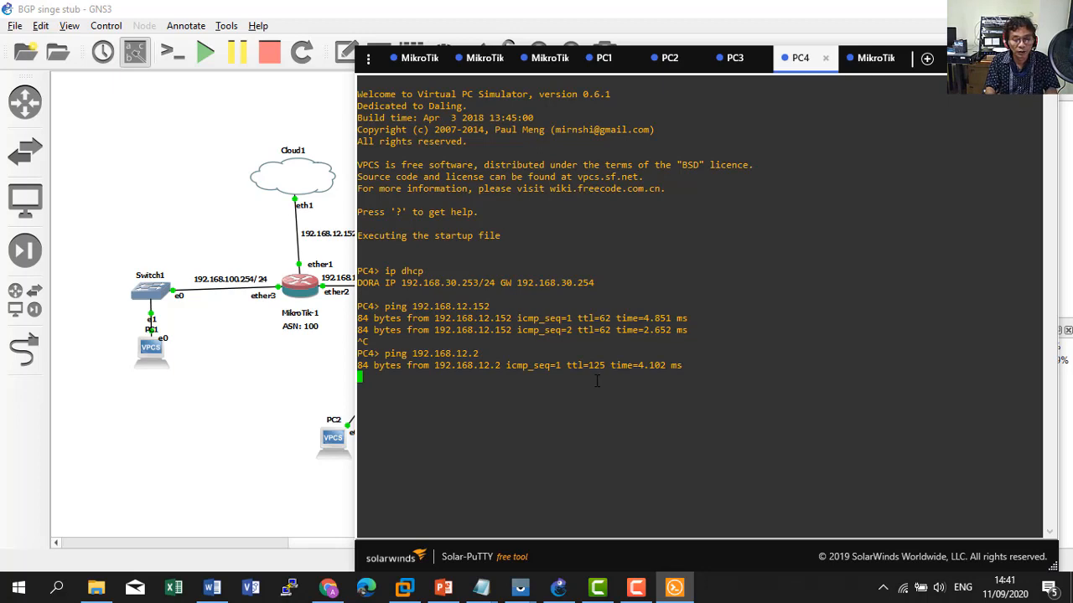
pyautogui.hotkey('ctrl', 'c')
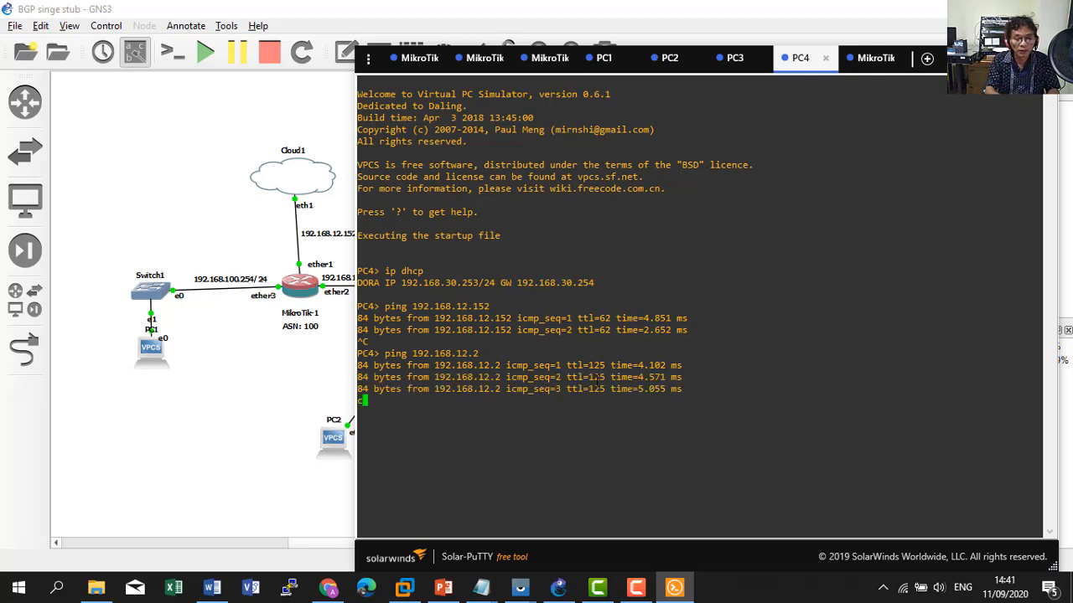
pyautogui.hotkey('ctrl', 'z')
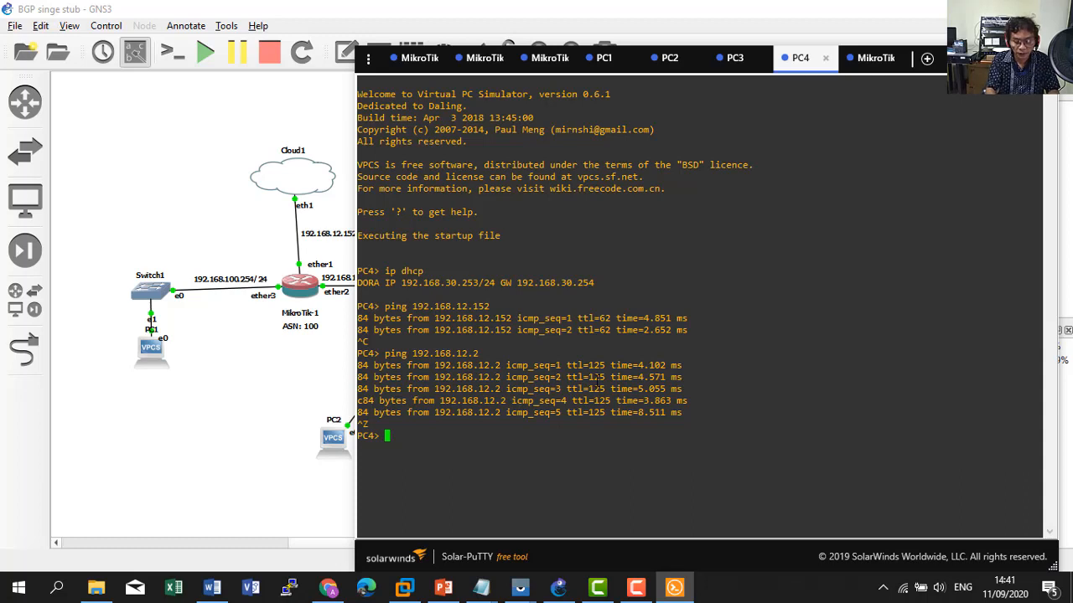
# Ping google.com from PC4 to confirm internet reachability.
pyautogui.write('ping')
pyautogui.write('g')
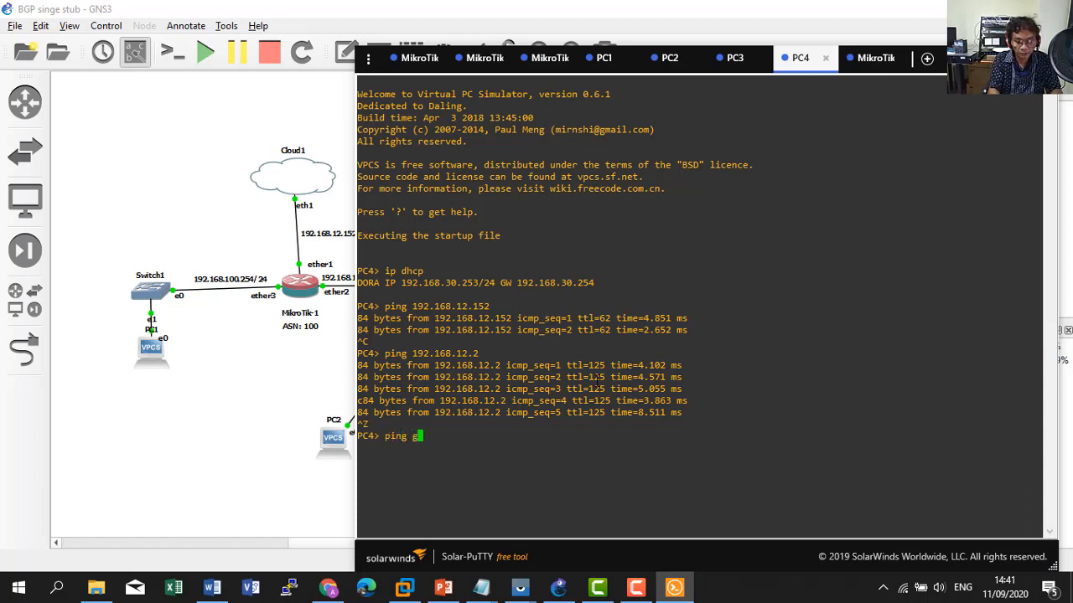
pyautogui.write('oogle.com')
pyautogui.press('Return')
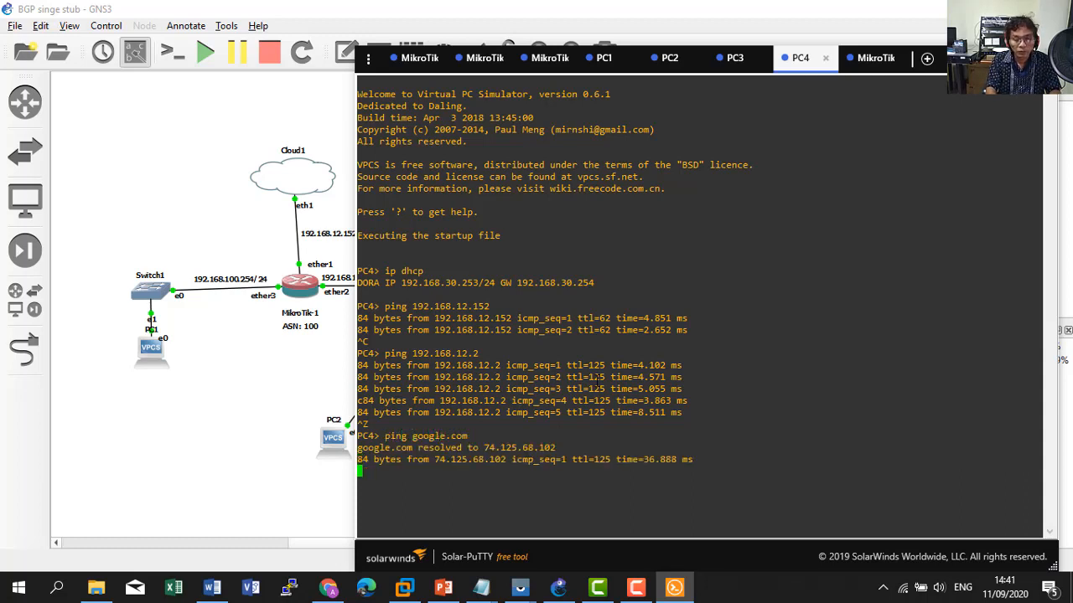
pyautogui.hotkey('ctrl', 'c')
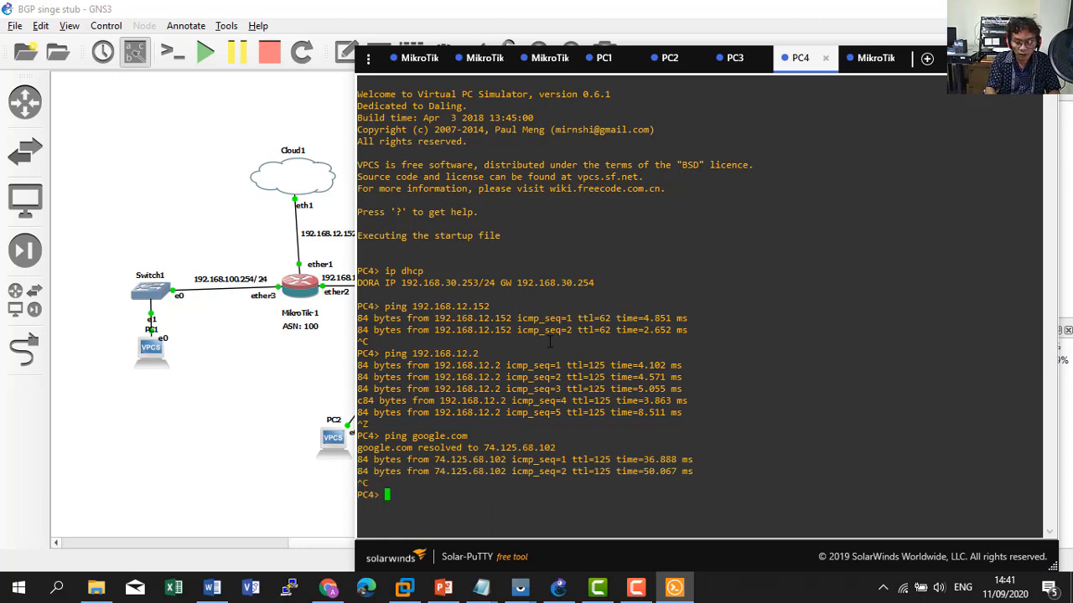
# Run 'trace google.com' in PC4's console.
pyautogui.write('ta')
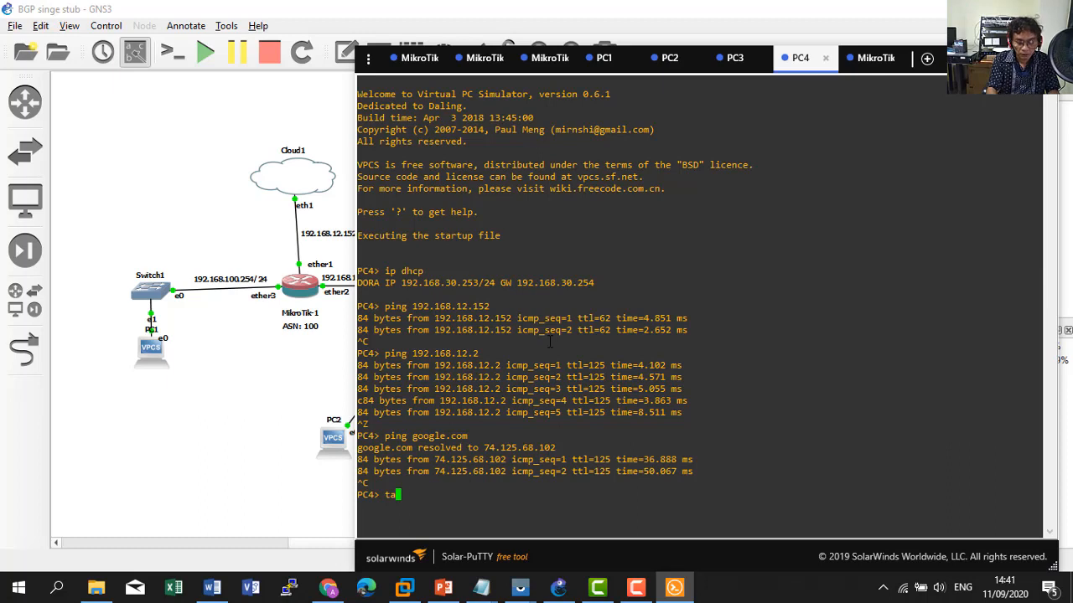
pyautogui.press('BackSpace')
pyautogui.write('race ')
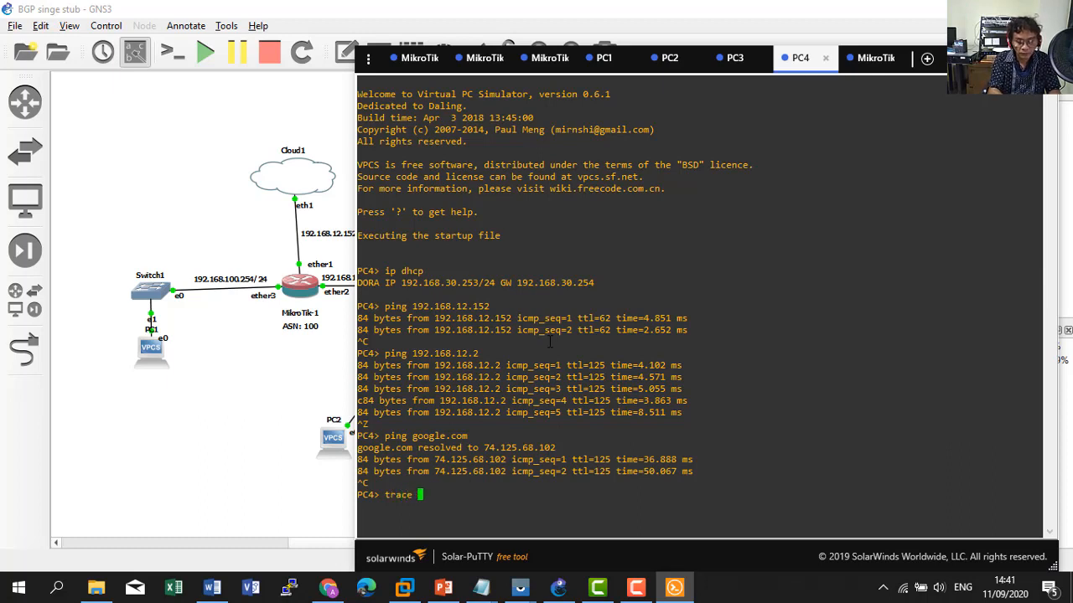
pyautogui.write('google.com')
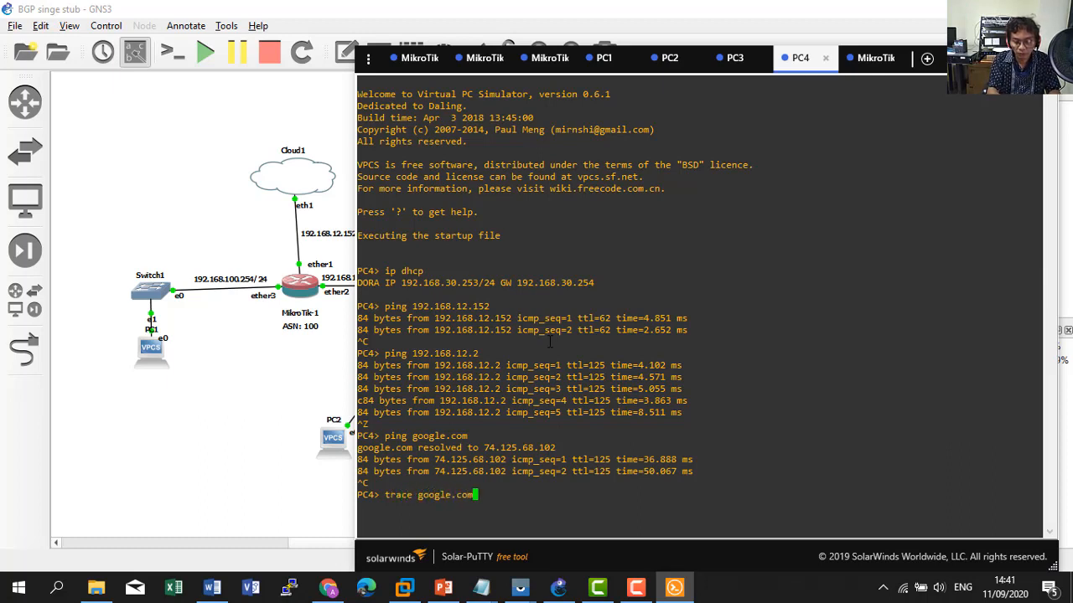
pyautogui.press('Return')
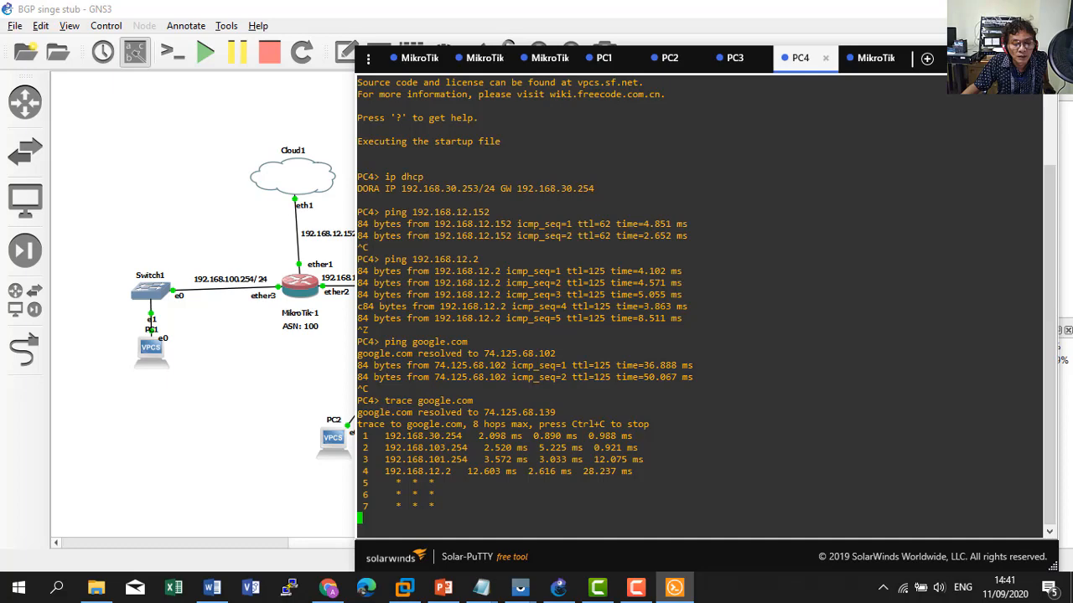
# Compare trace hops 192.168.30.254, 192.168.103.254, 192.168.101.254 and 192.168.12.2 with the topology.
pyautogui.click(987, 57)
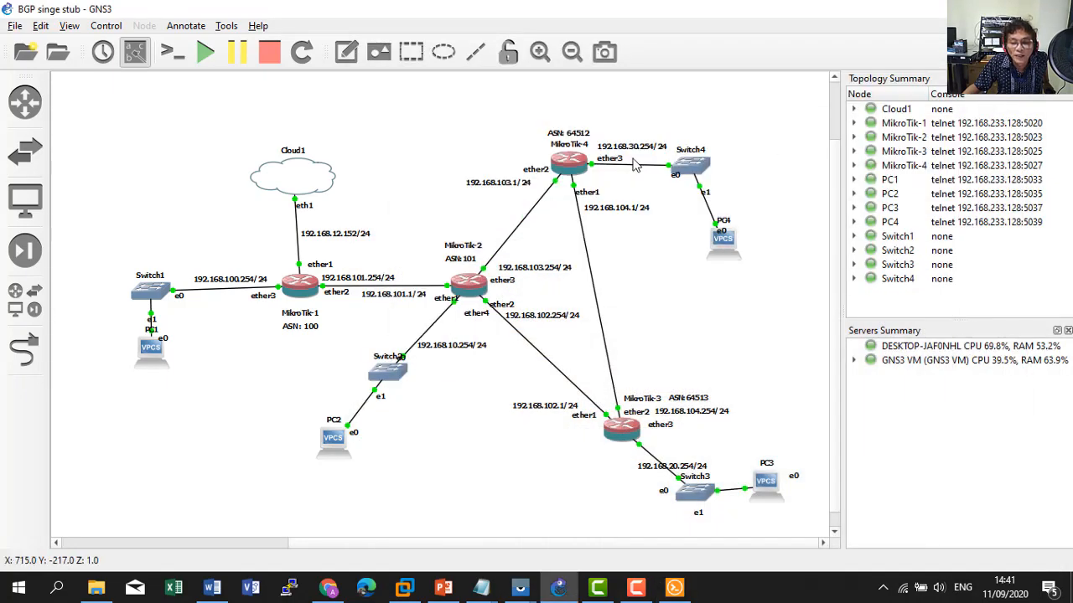
pyautogui.click(679, 587)
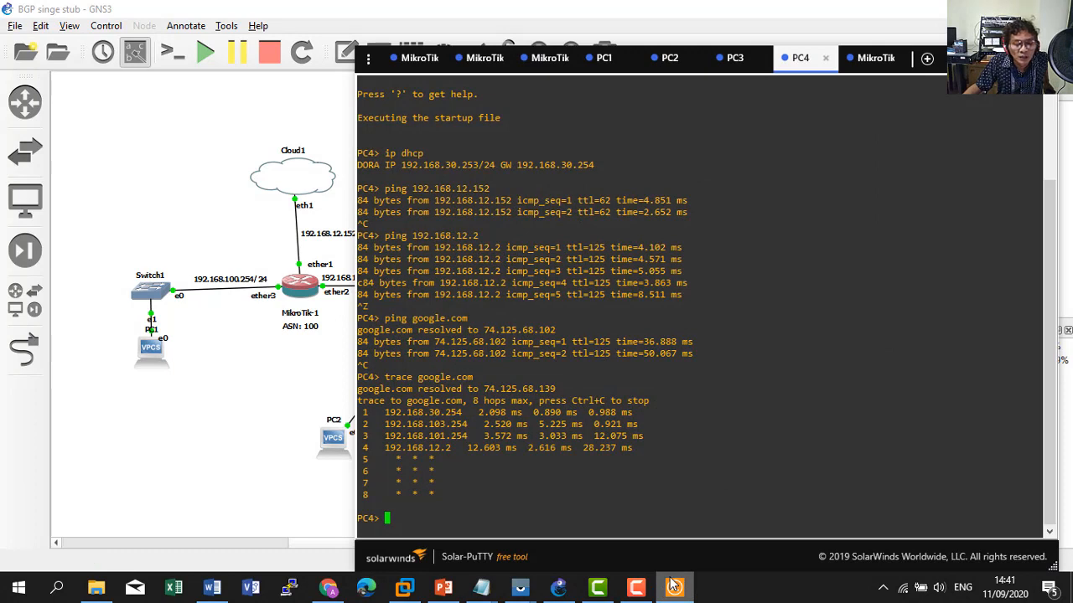
pyautogui.click(645, 590)
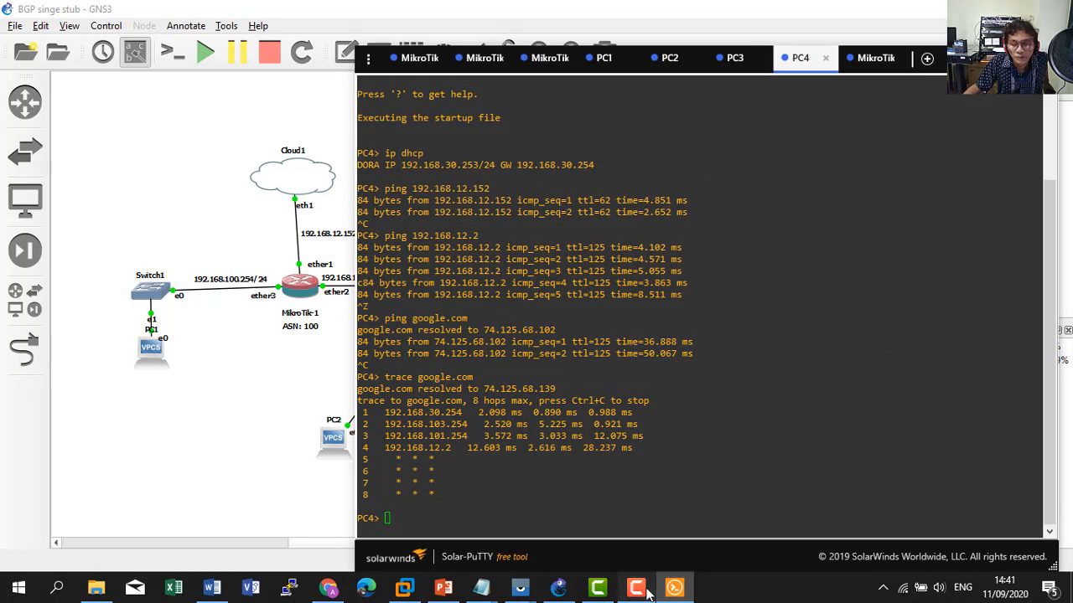
pyautogui.click(648, 591)
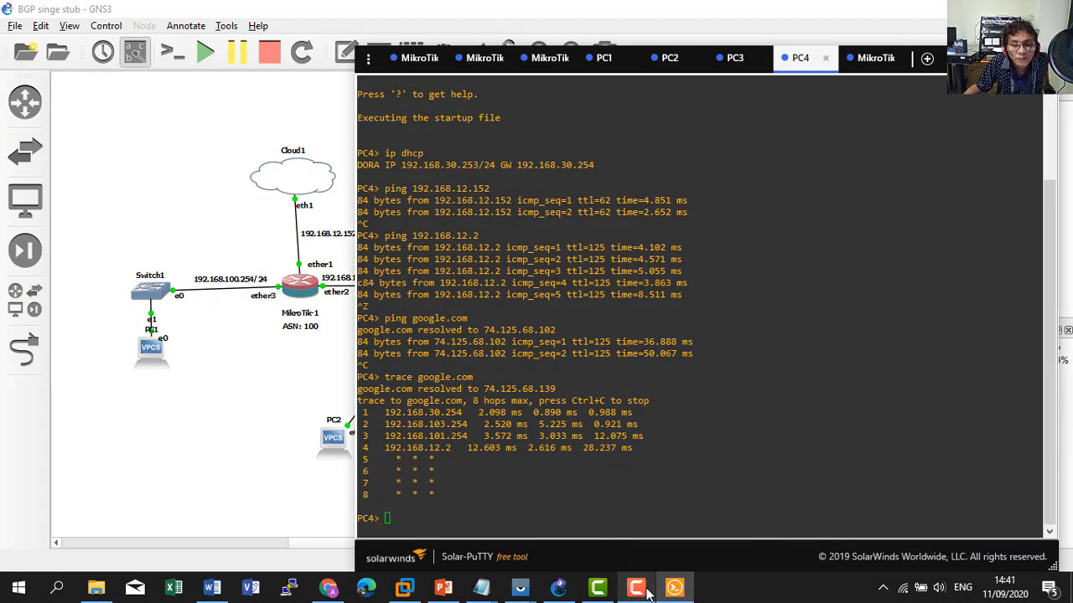
pyautogui.click(674, 587)
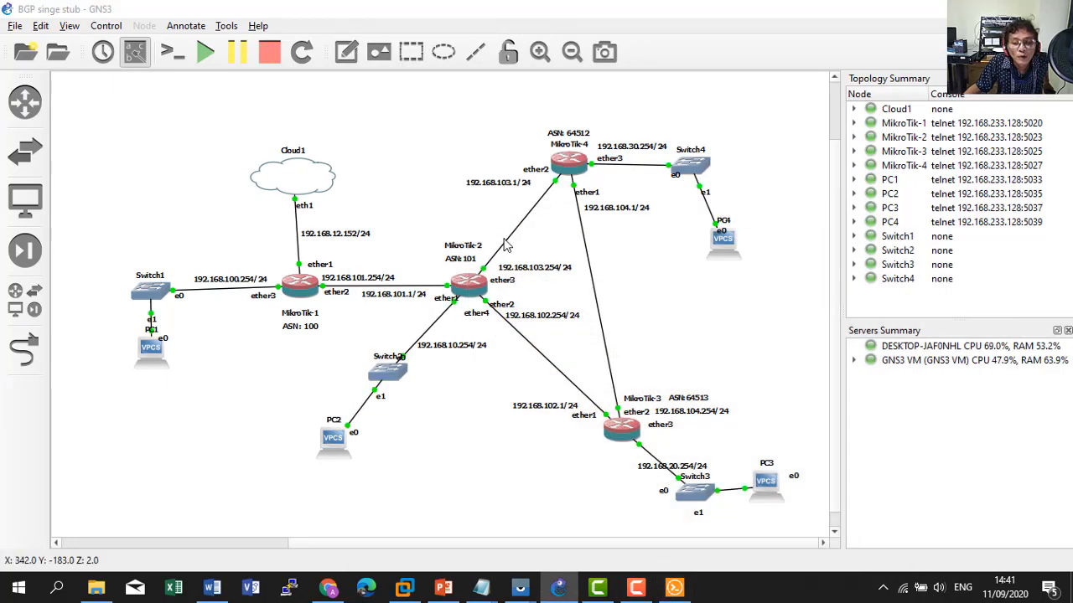
pyautogui.click(679, 591)
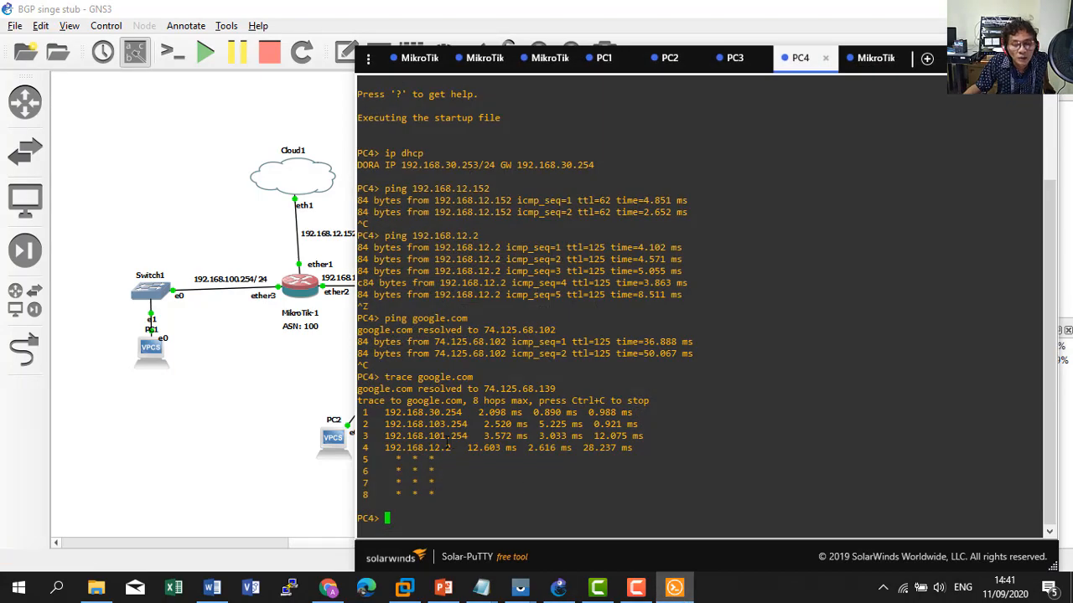
pyautogui.click(675, 589)
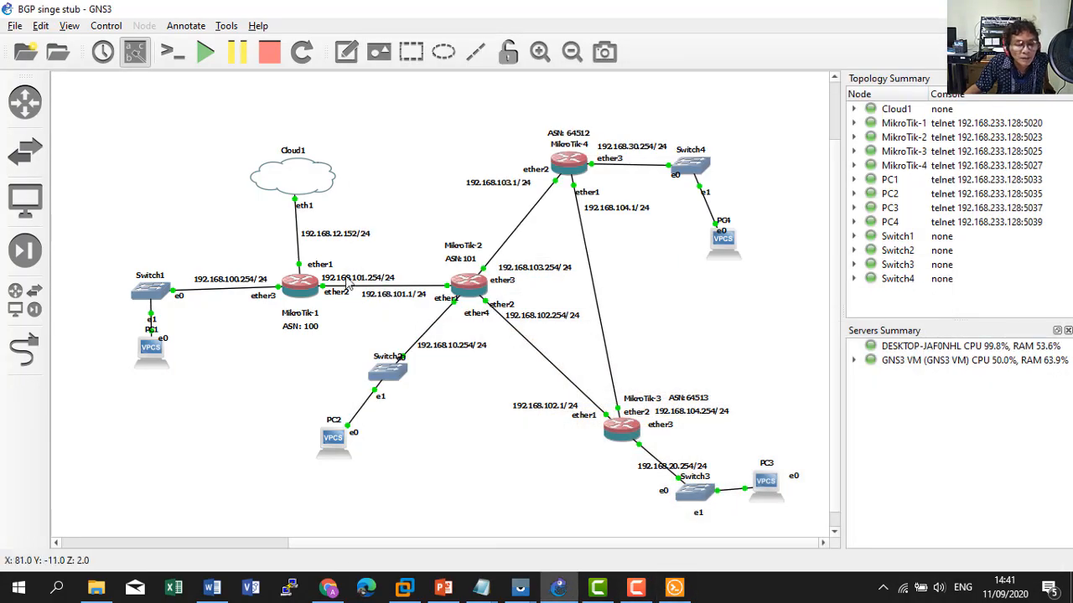
pyautogui.click(674, 589)
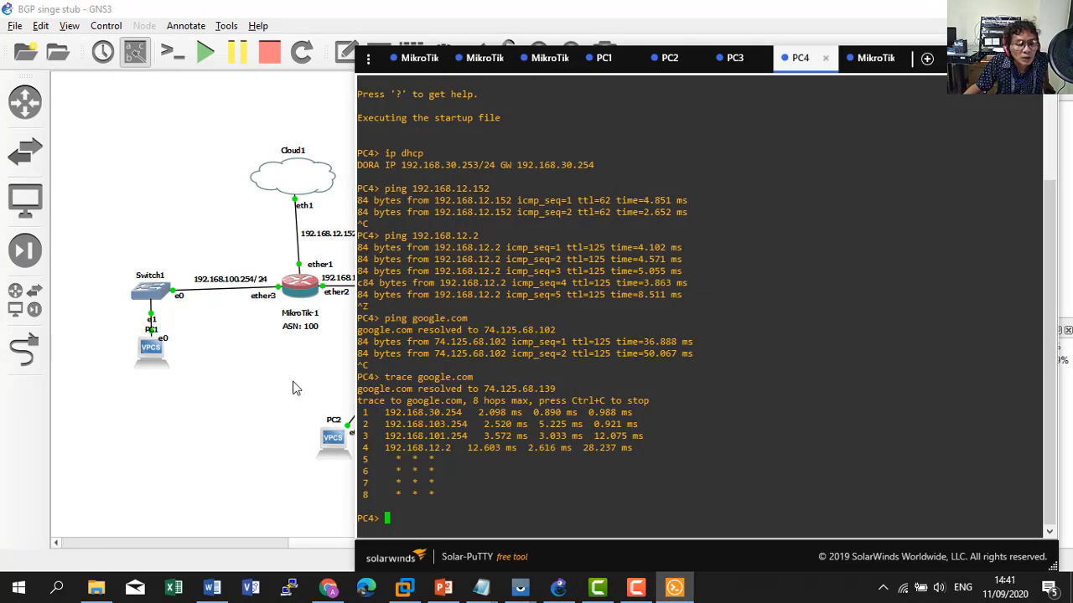
pyautogui.click(297, 389)
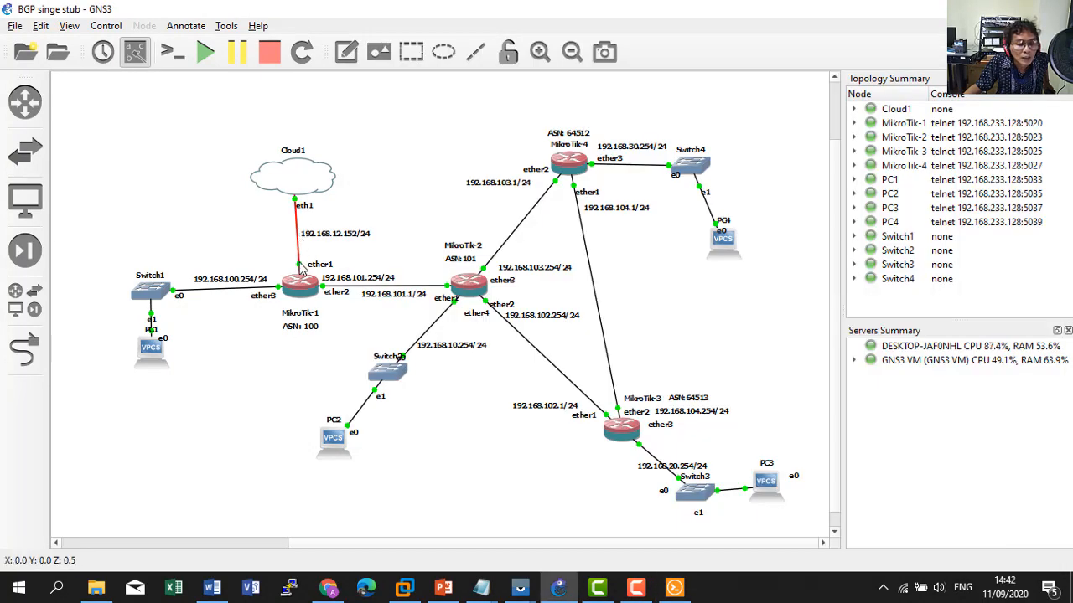
pyautogui.click(674, 589)
pyautogui.click(674, 589)
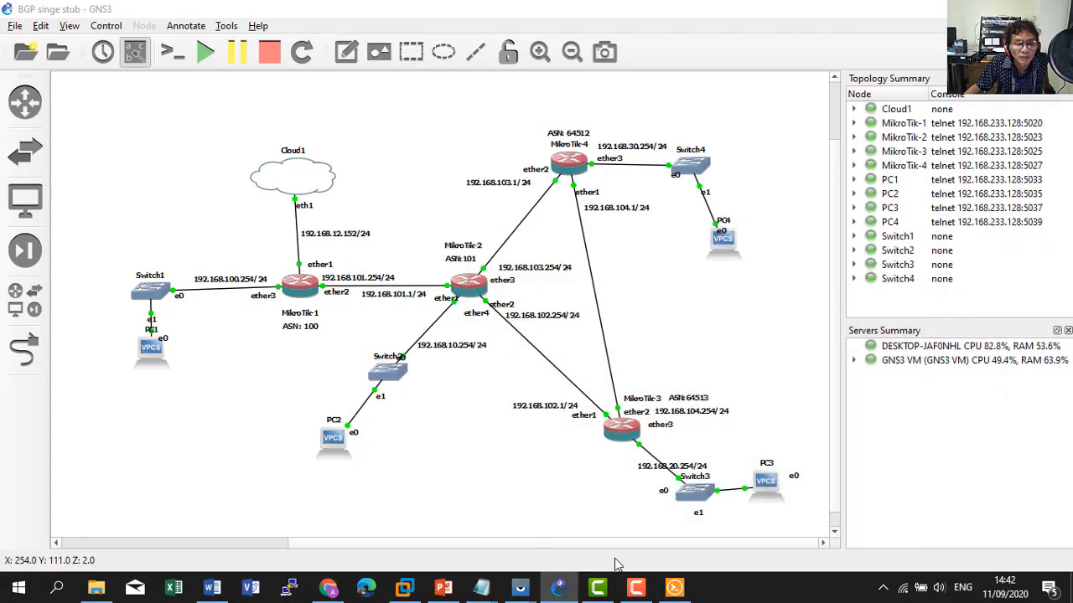
pyautogui.click(675, 589)
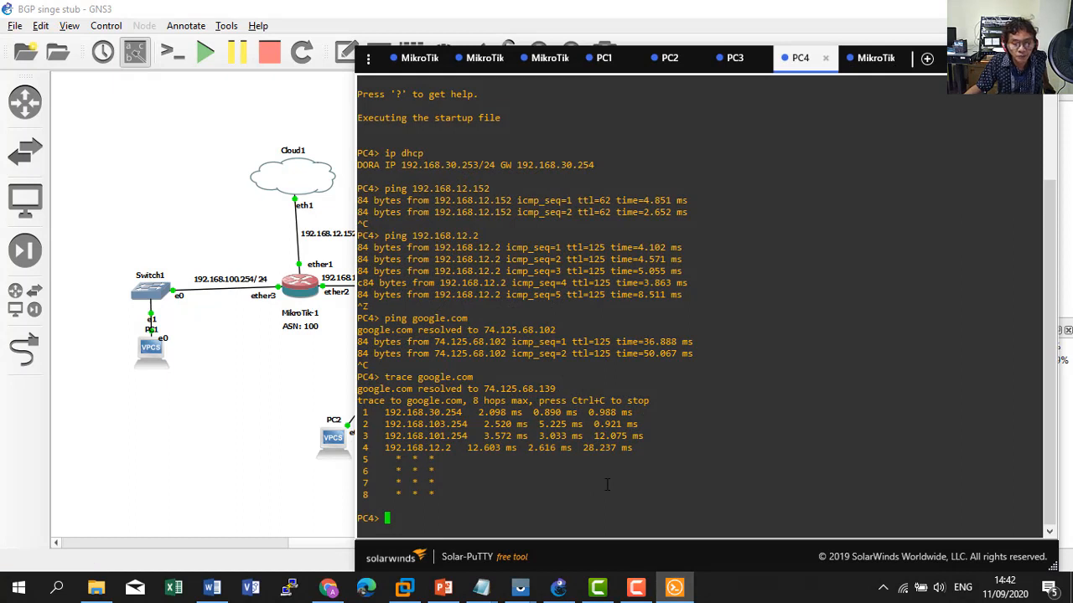
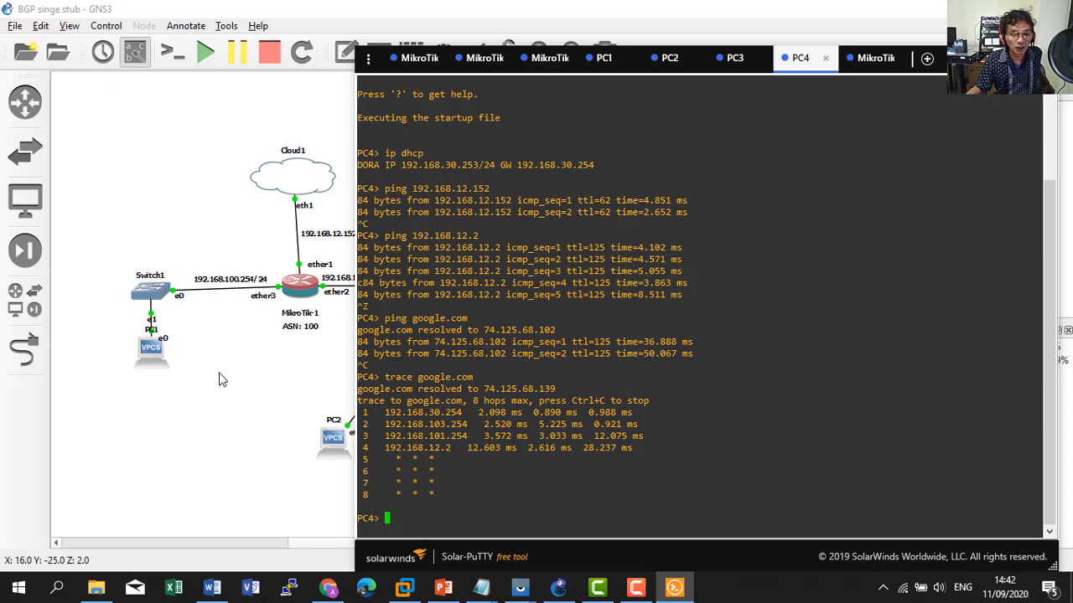
# Close the BGP-Multihomed notes, place the BGP-singleHome notes aside, and switch to the MikroTik-1 console.
pyautogui.moveTo(481, 587)
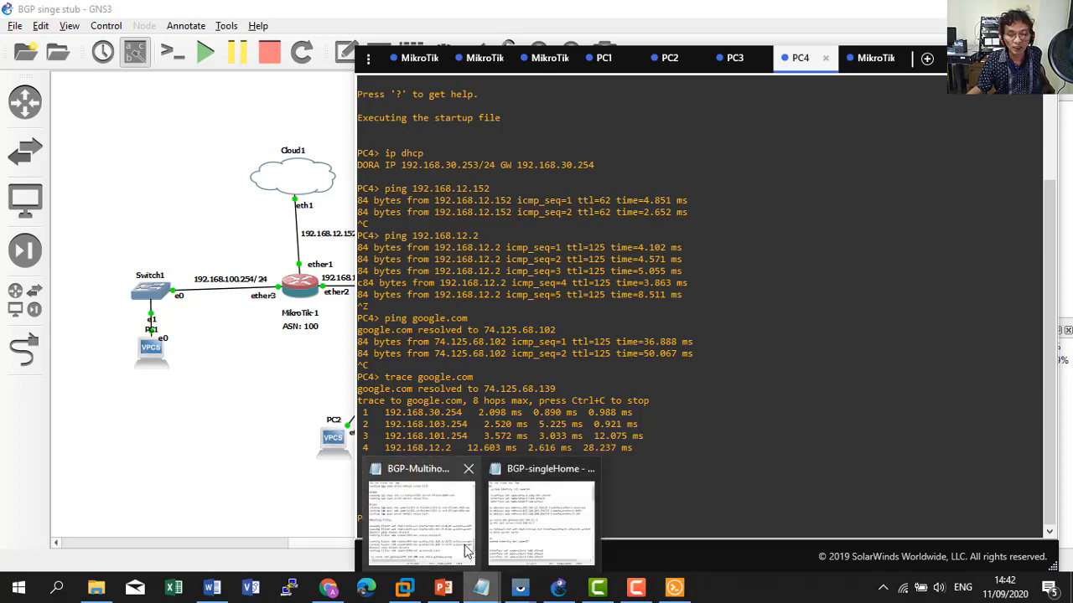
pyautogui.moveTo(467, 550)
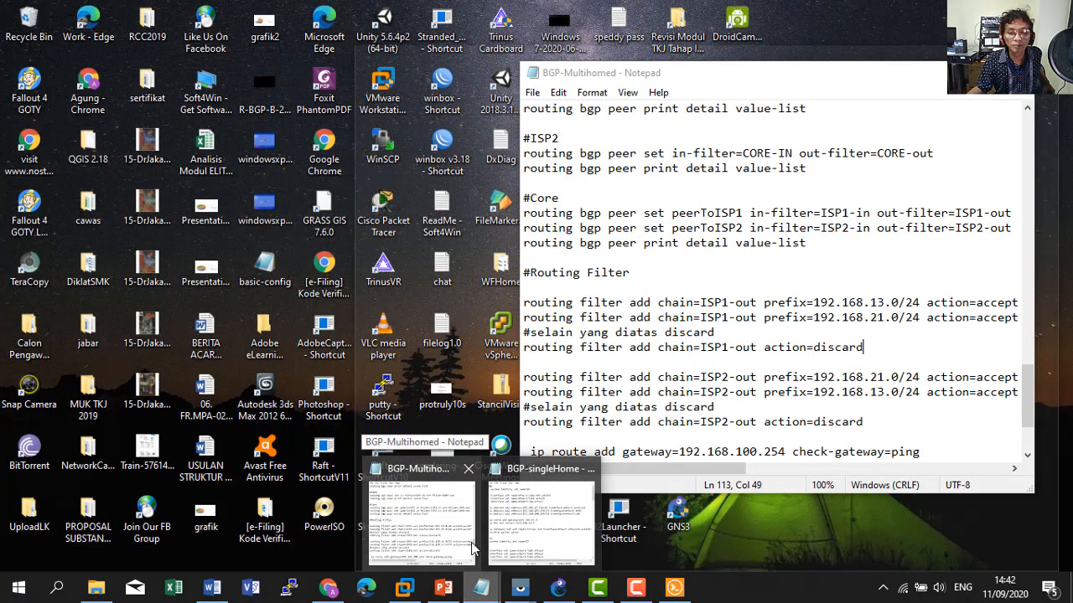
pyautogui.click(469, 468)
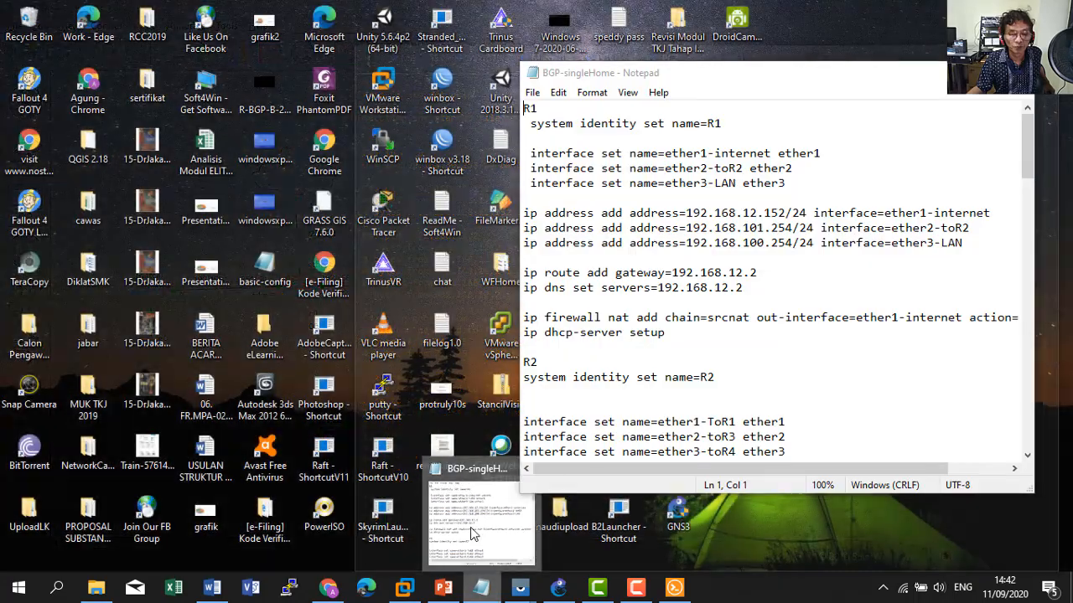
pyautogui.click(472, 534)
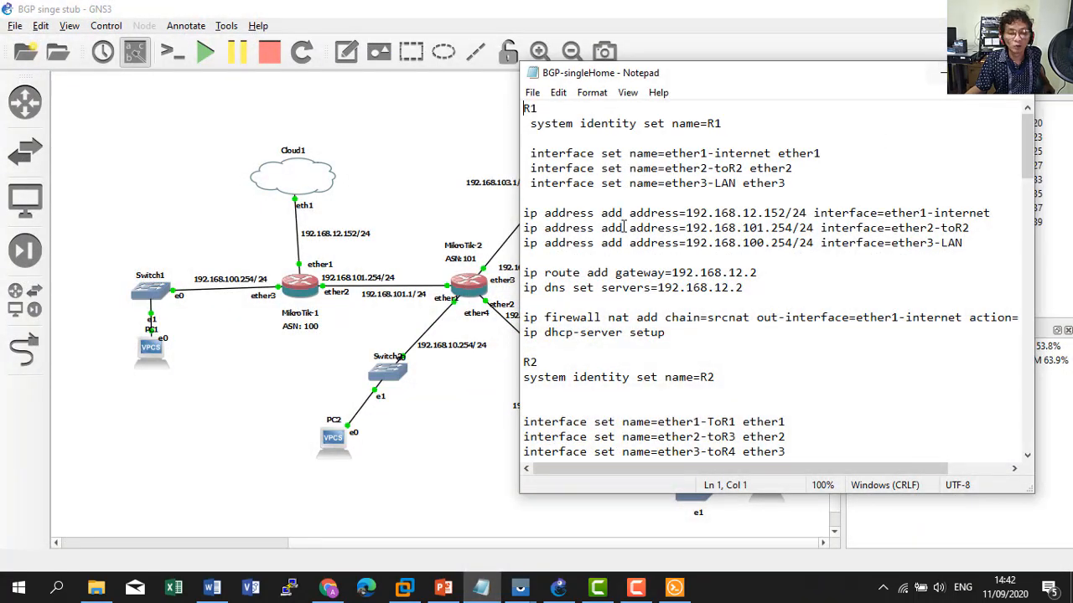
pyautogui.moveTo(775, 74); pyautogui.dragTo(830, 42)
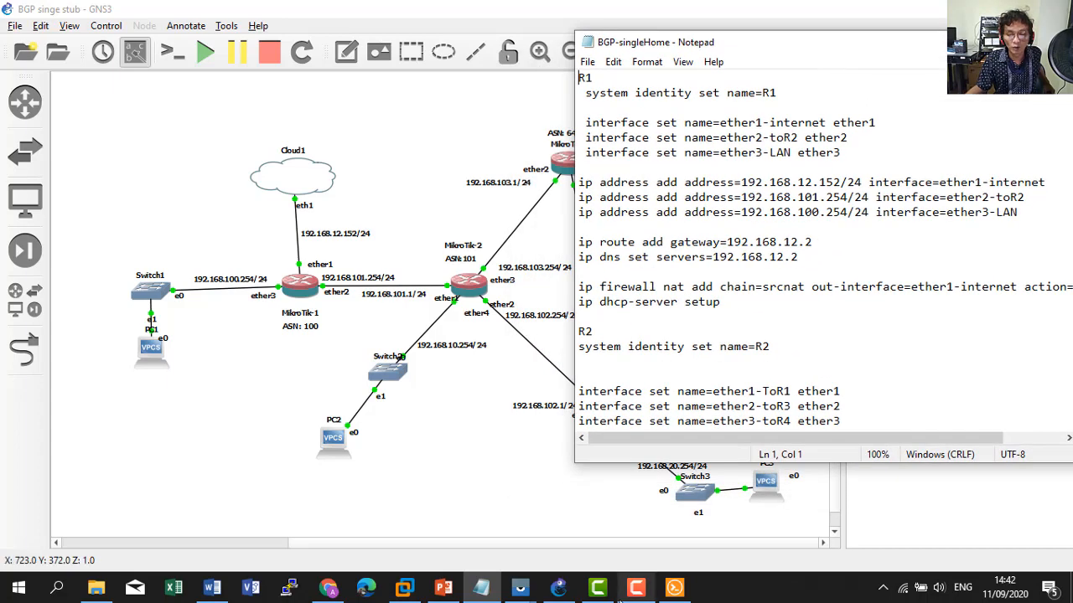
pyautogui.click(635, 589)
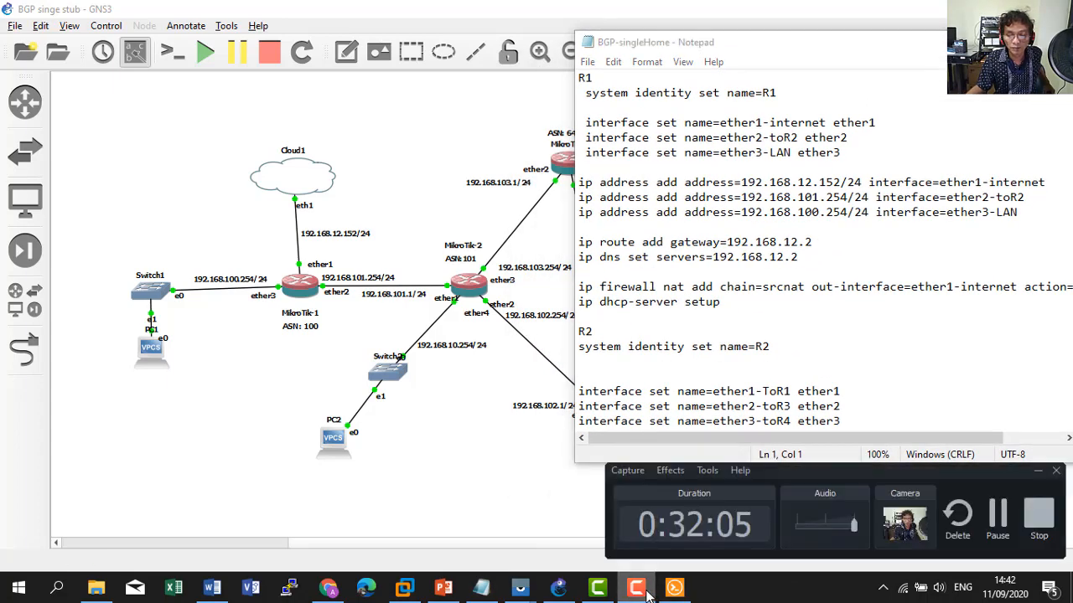
pyautogui.click(1037, 520)
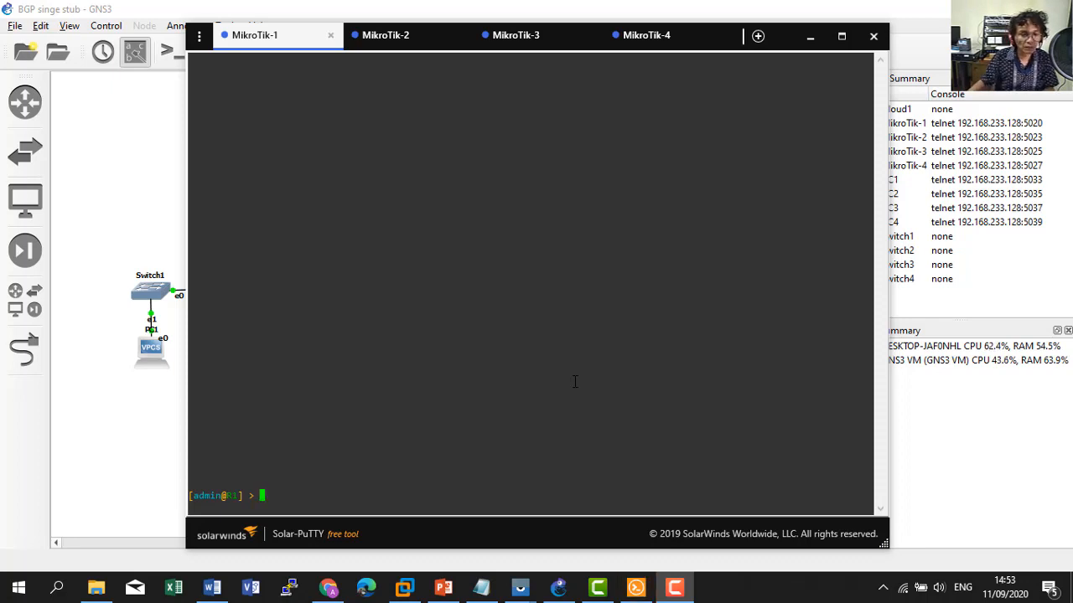
# Reset MikroTik-1's configuration with 'system reset-configuration', confirming with y.
pyautogui.write('system')
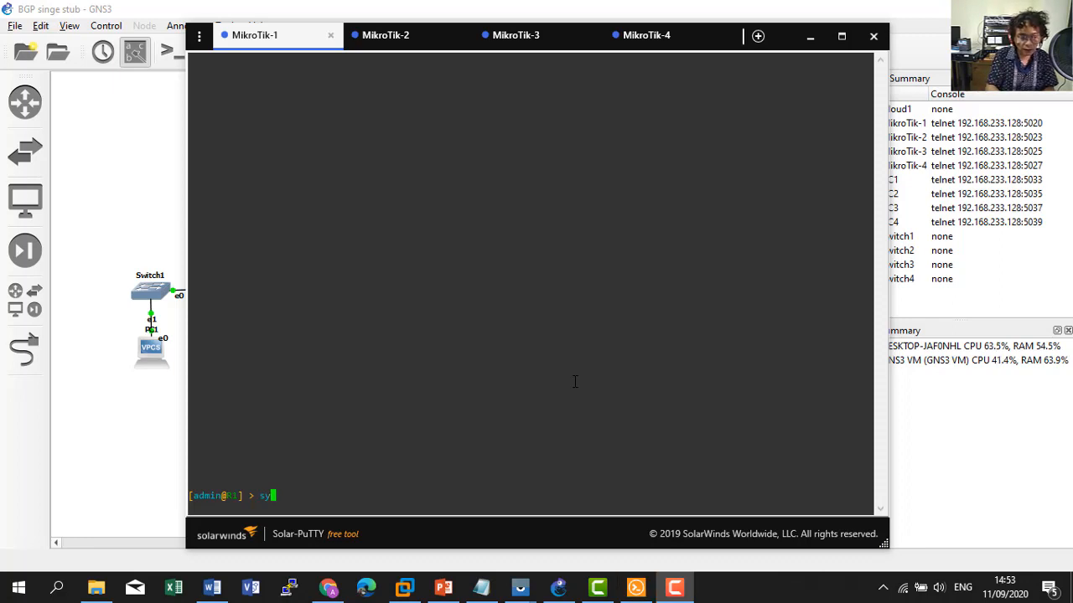
pyautogui.press('Tab')
pyautogui.press('Tab')
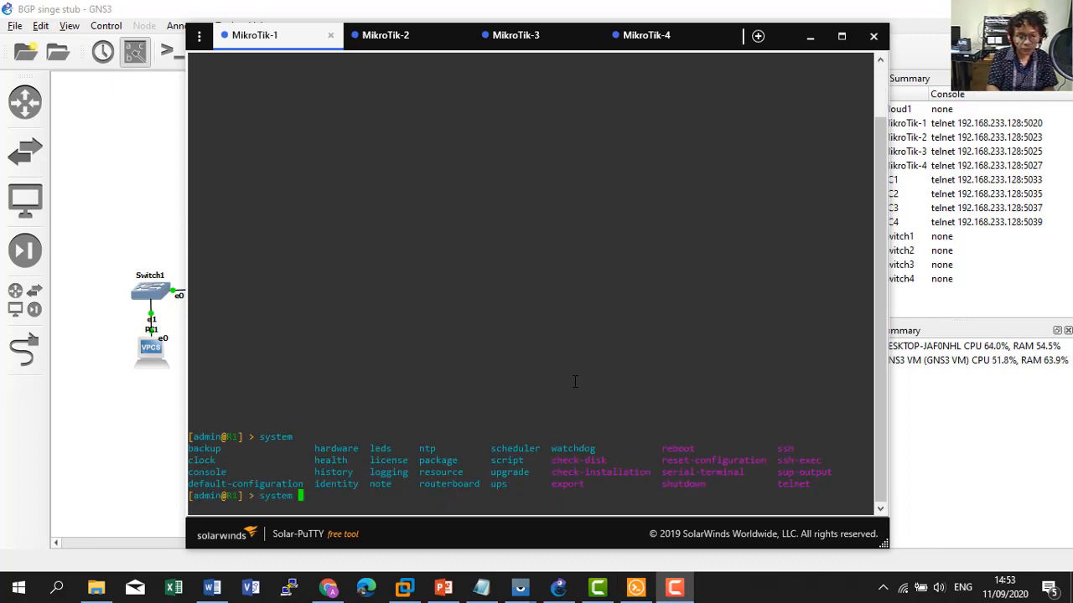
pyautogui.write('res')
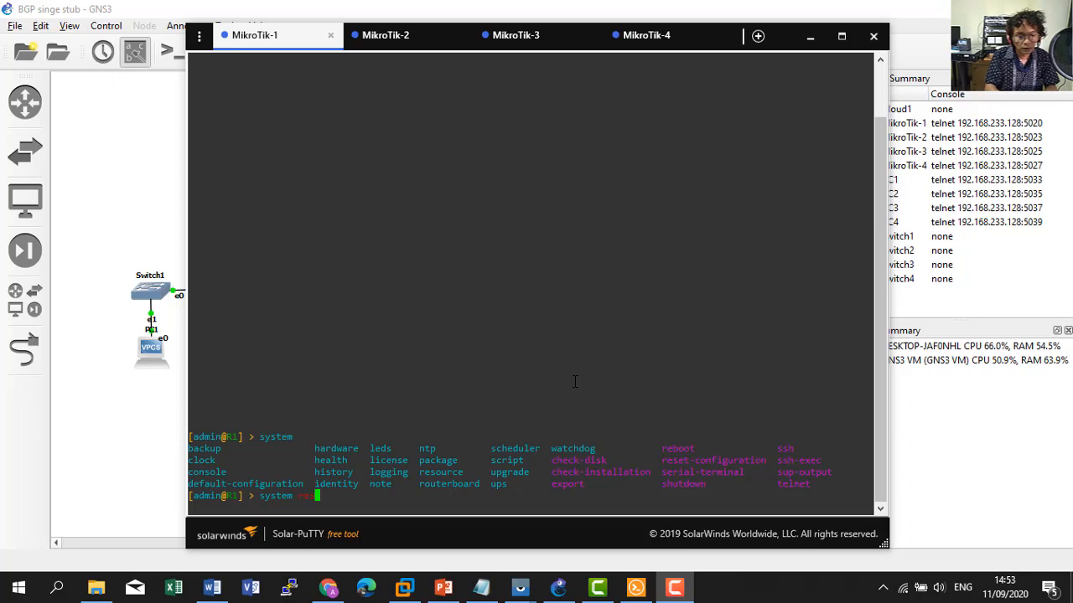
pyautogui.press('Tab')
pyautogui.press('Tab')
pyautogui.write('e')
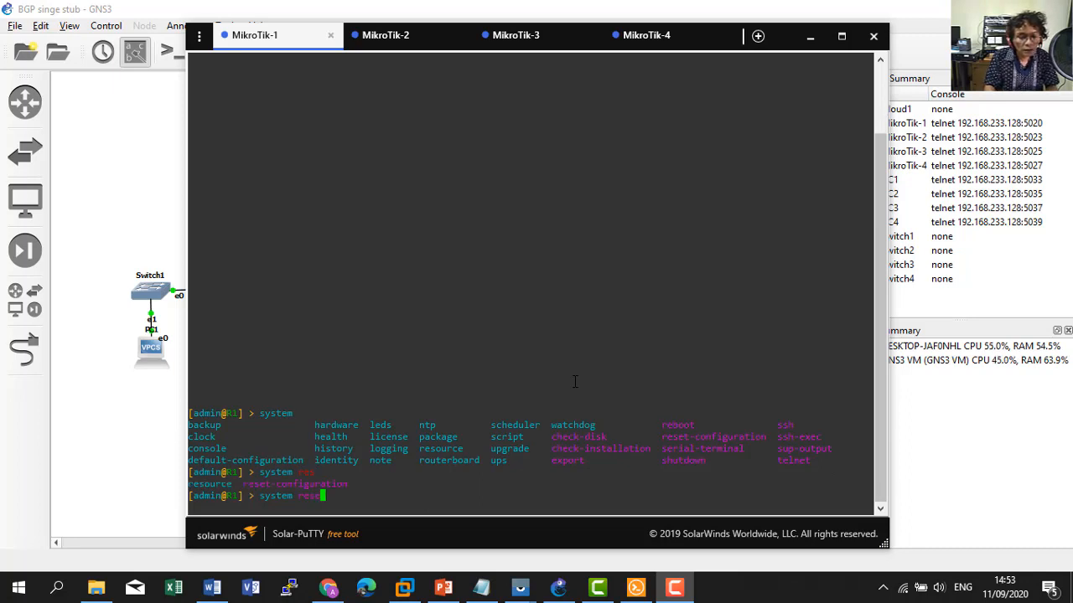
pyautogui.press('Tab')
pyautogui.press('Return')
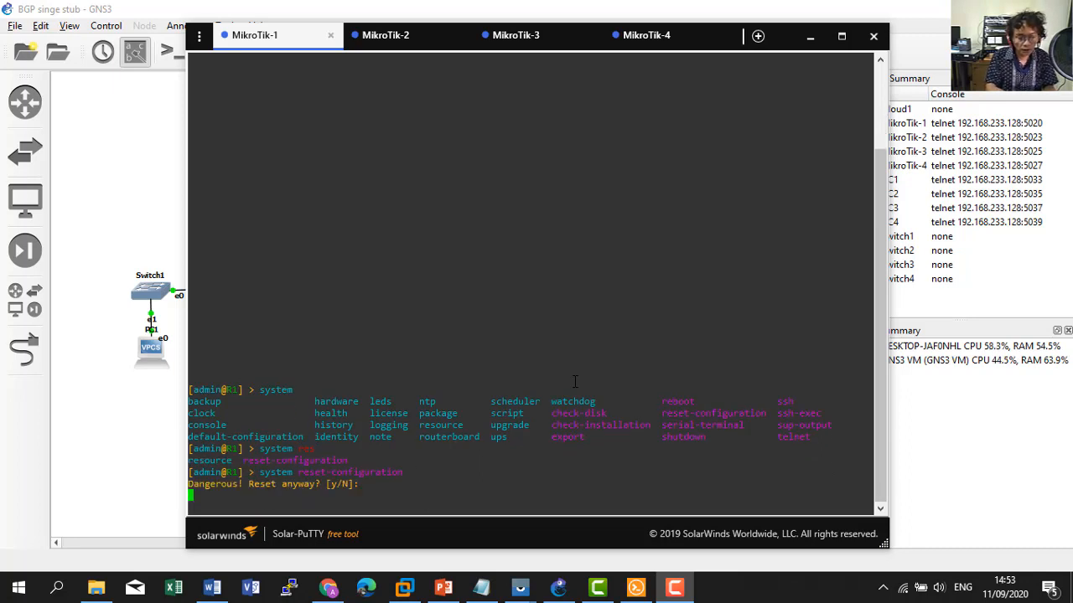
pyautogui.write('y')
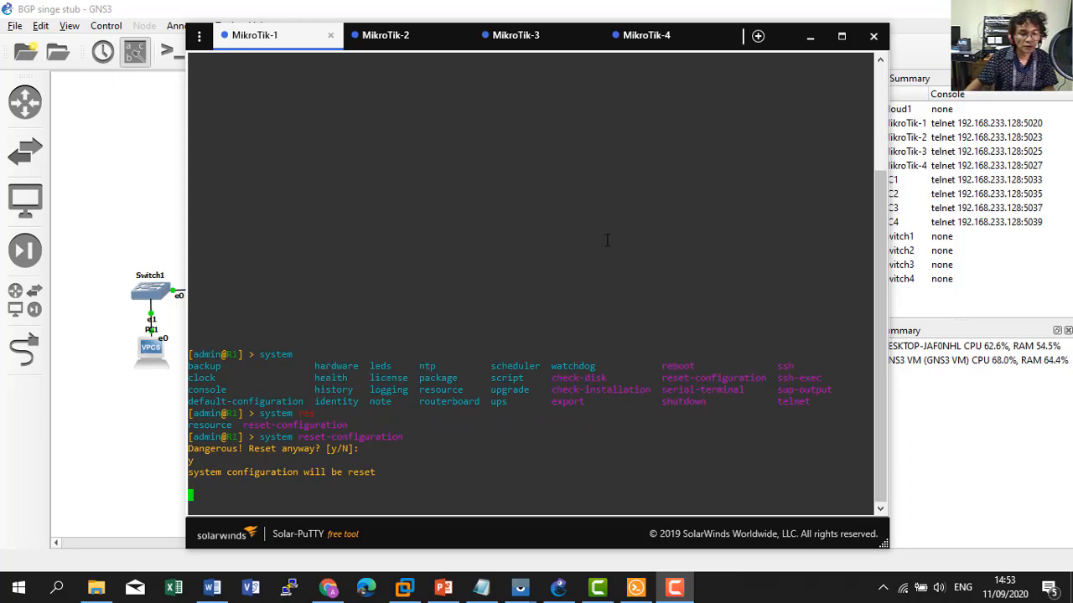
# Reset the MikroTik-2 and MikroTik-3 configurations the same way, confirming each with y.
pyautogui.click(384, 38)
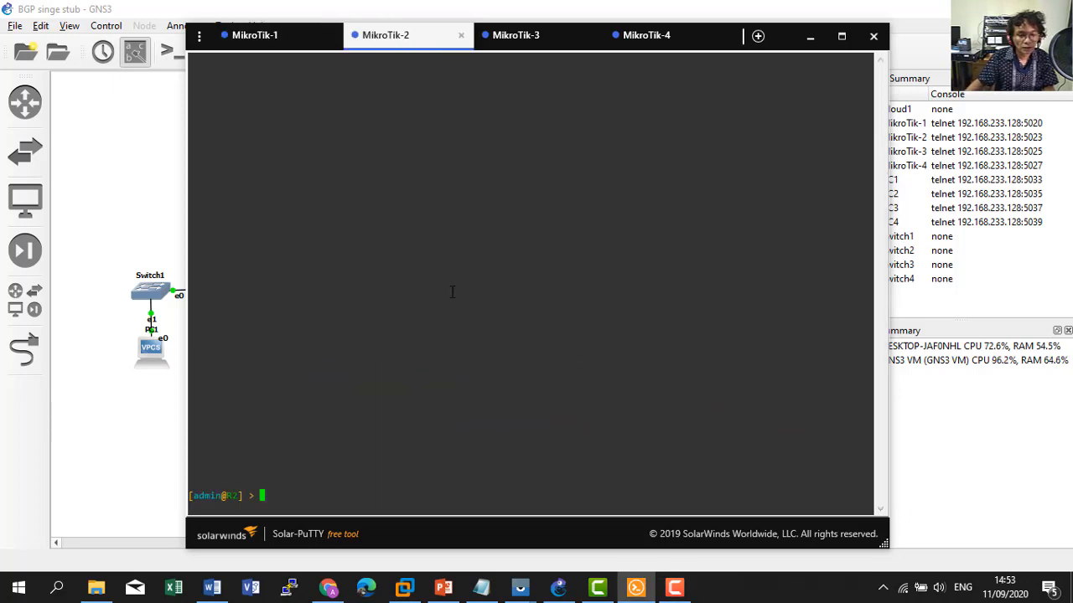
pyautogui.write('system ')
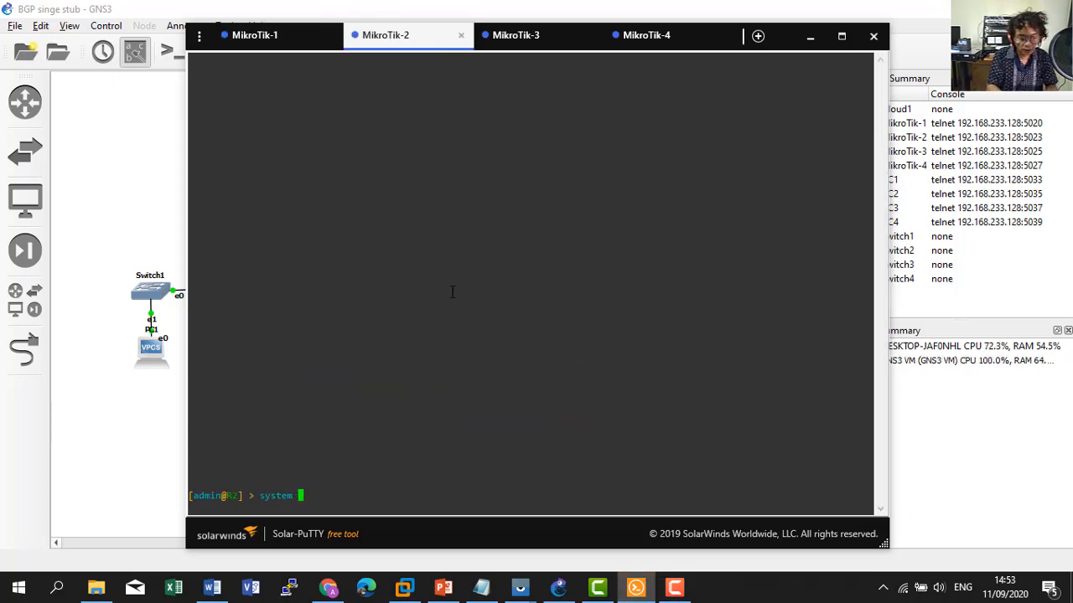
pyautogui.write('reset-configuration')
pyautogui.press('Return')
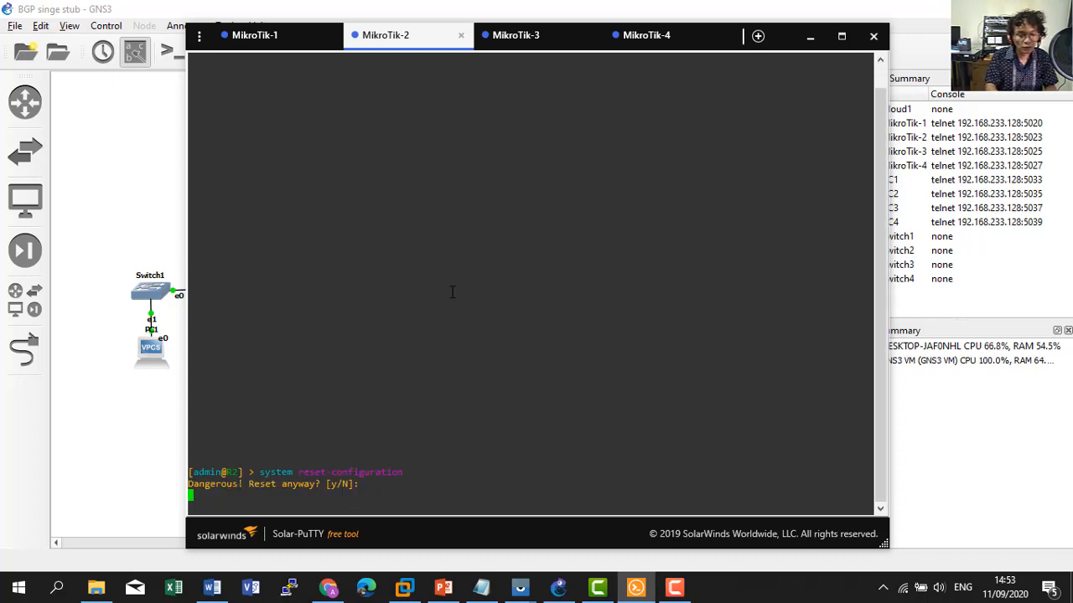
pyautogui.write('y')
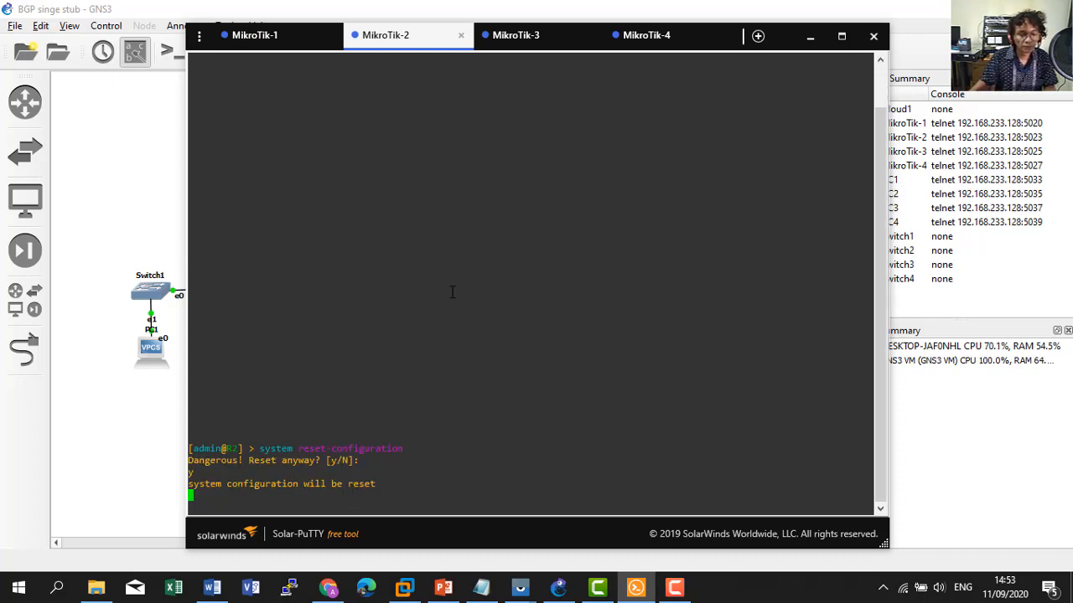
pyautogui.click(514, 42)
pyautogui.write('sy')
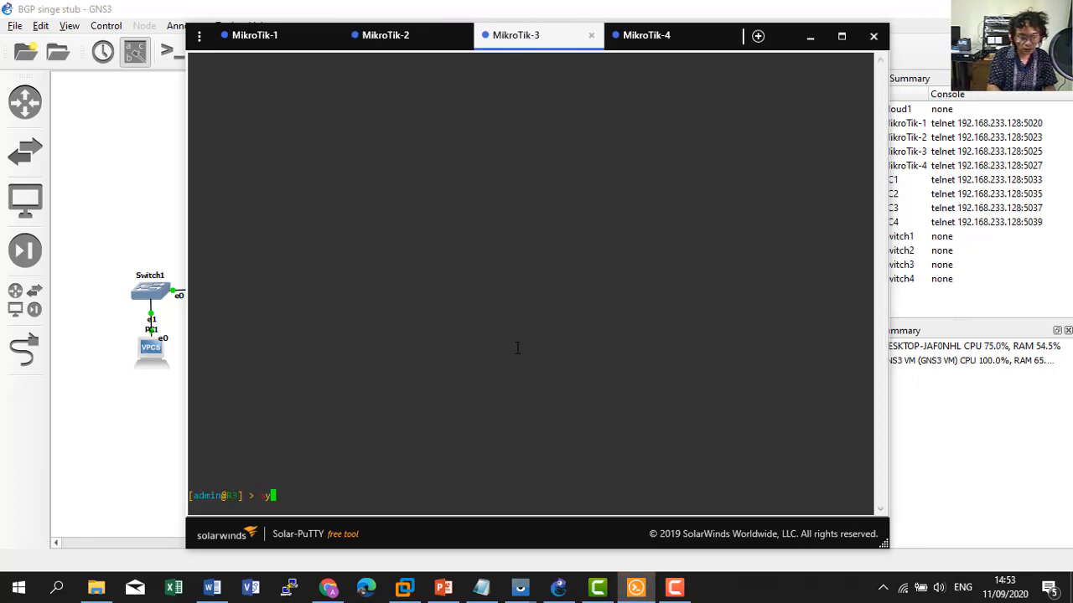
pyautogui.write('stem reset-configuration')
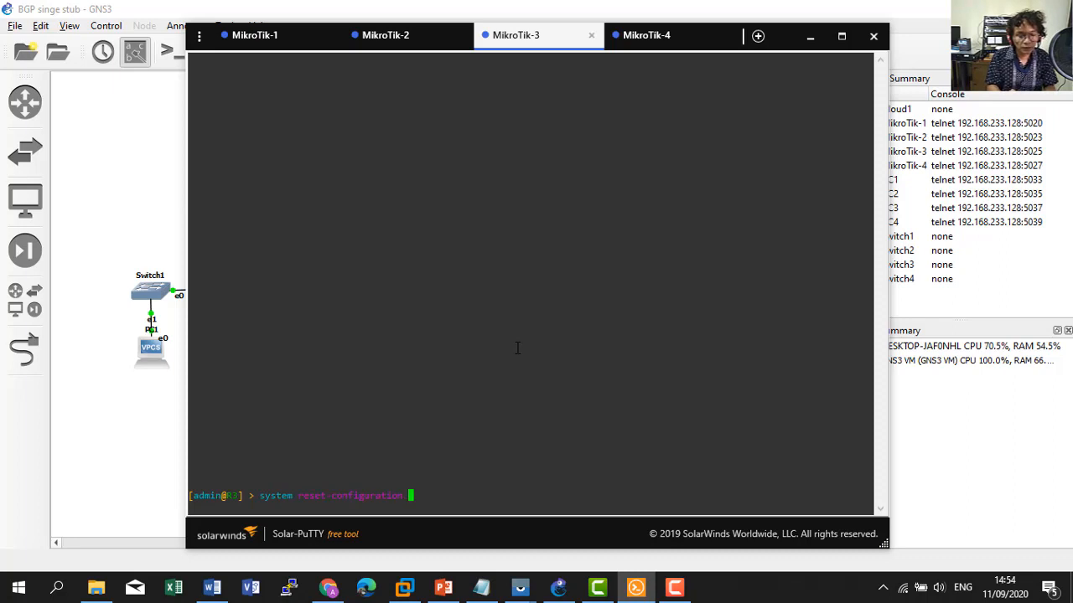
pyautogui.press('Return')
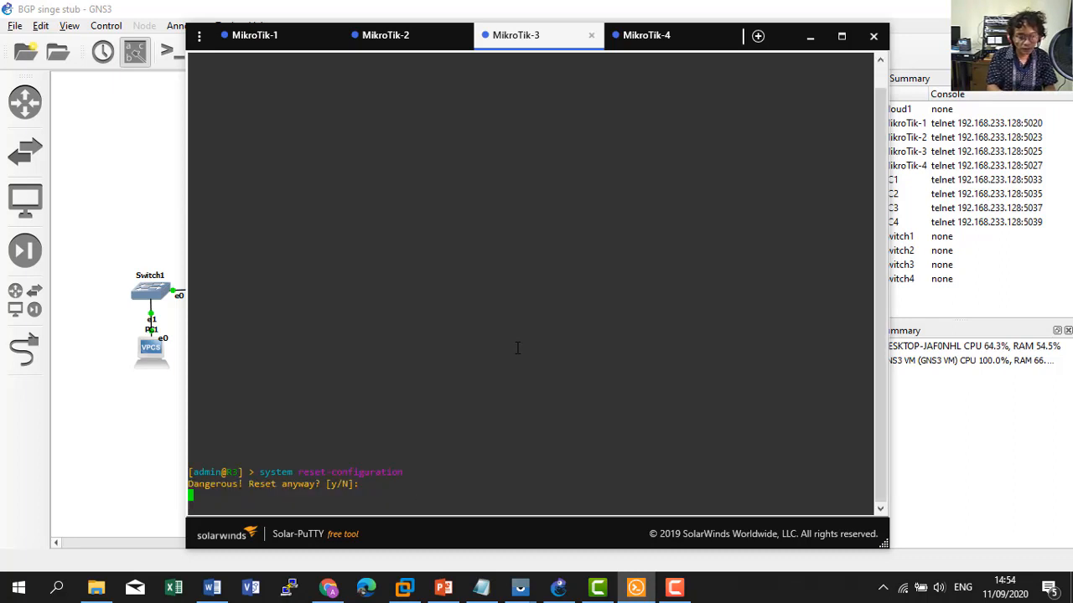
pyautogui.write('y')
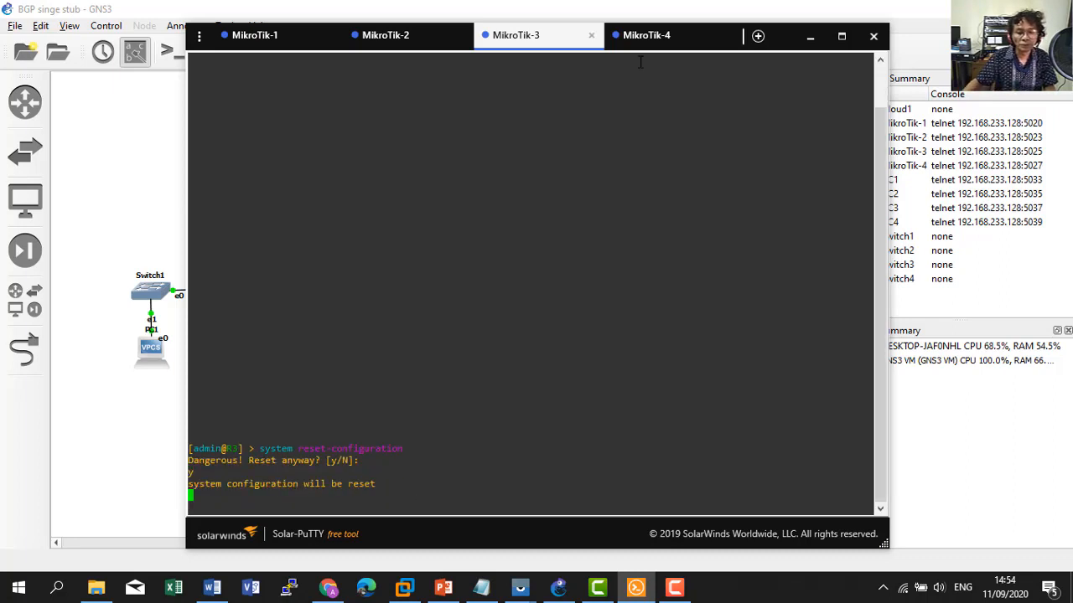
# Reset MikroTik-4's configuration with y, then return to the MikroTik-1 tab.
pyautogui.click(643, 35)
pyautogui.write('system re')
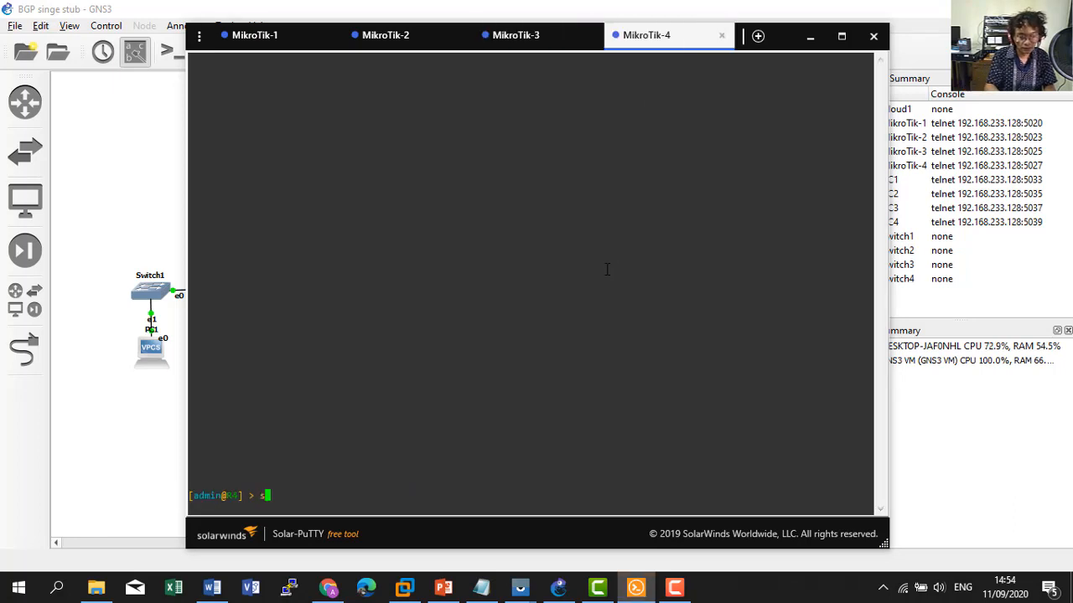
pyautogui.write('se')
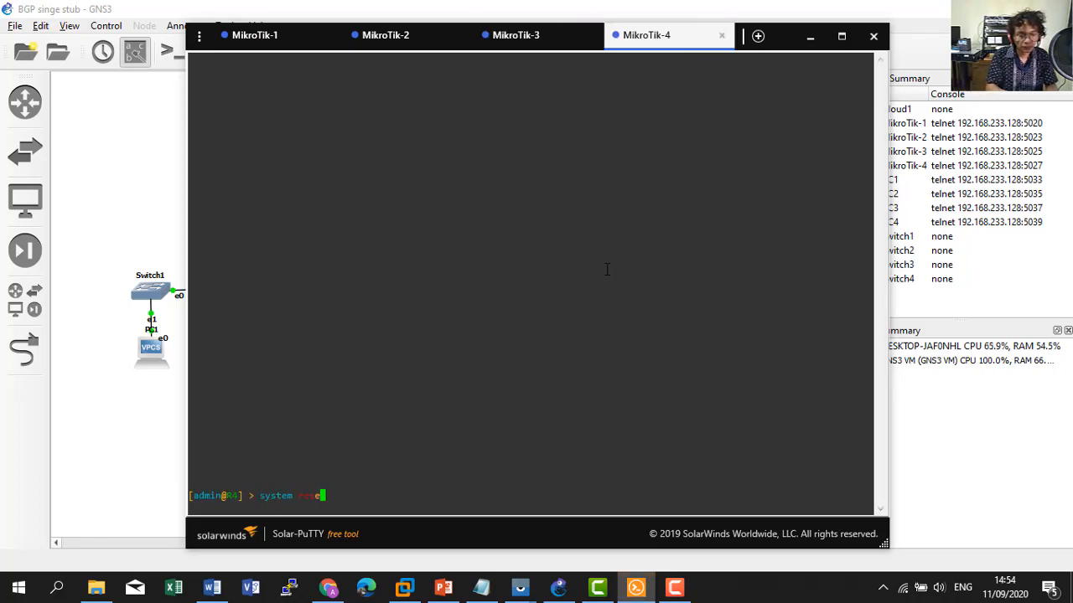
pyautogui.press('Tab')
pyautogui.press('Return')
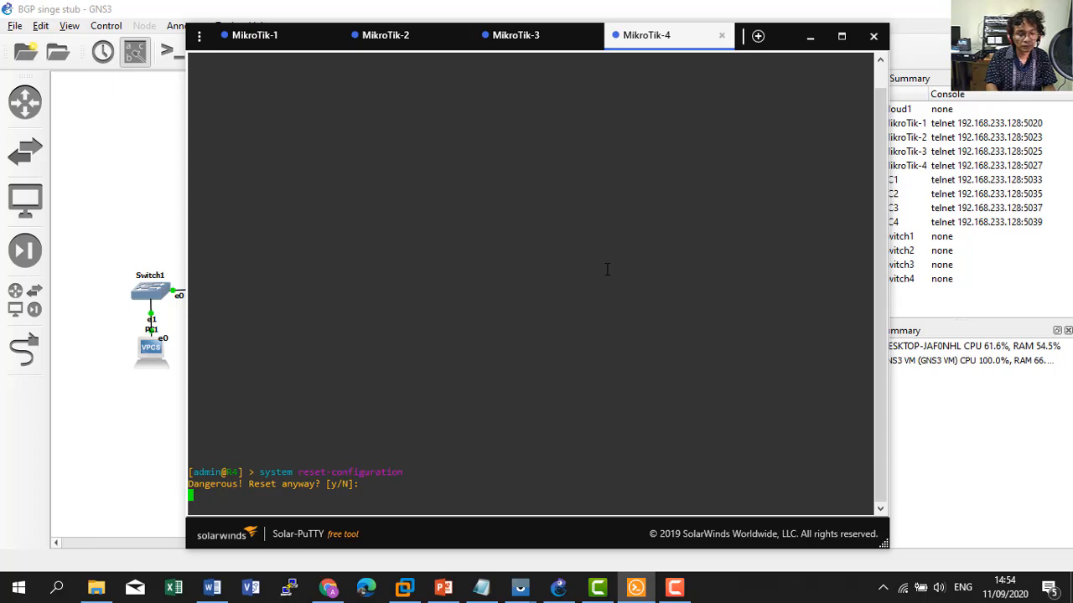
pyautogui.write('y')
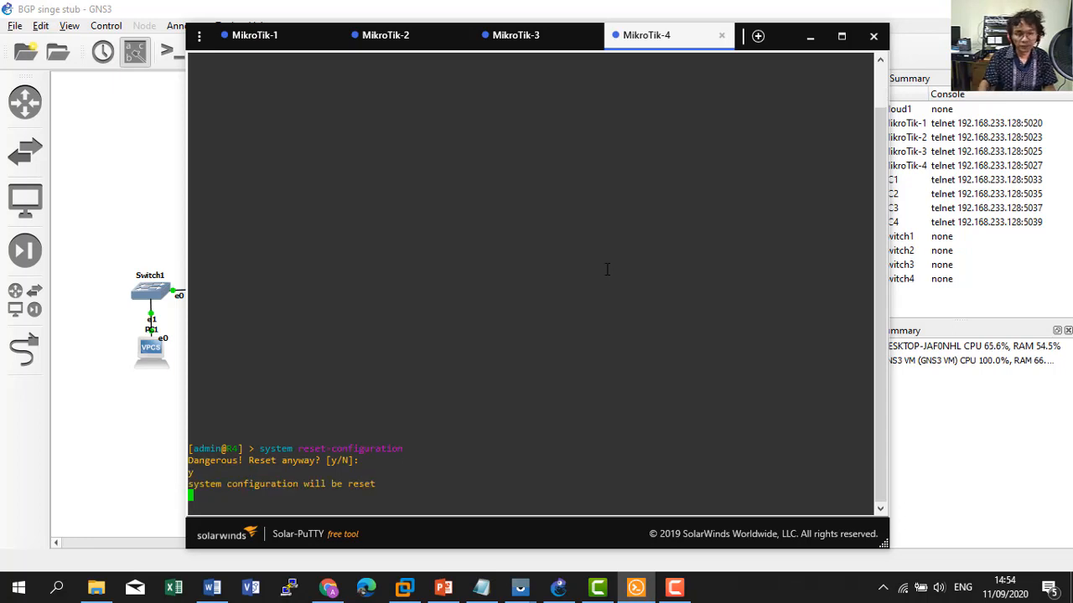
pyautogui.click(256, 40)
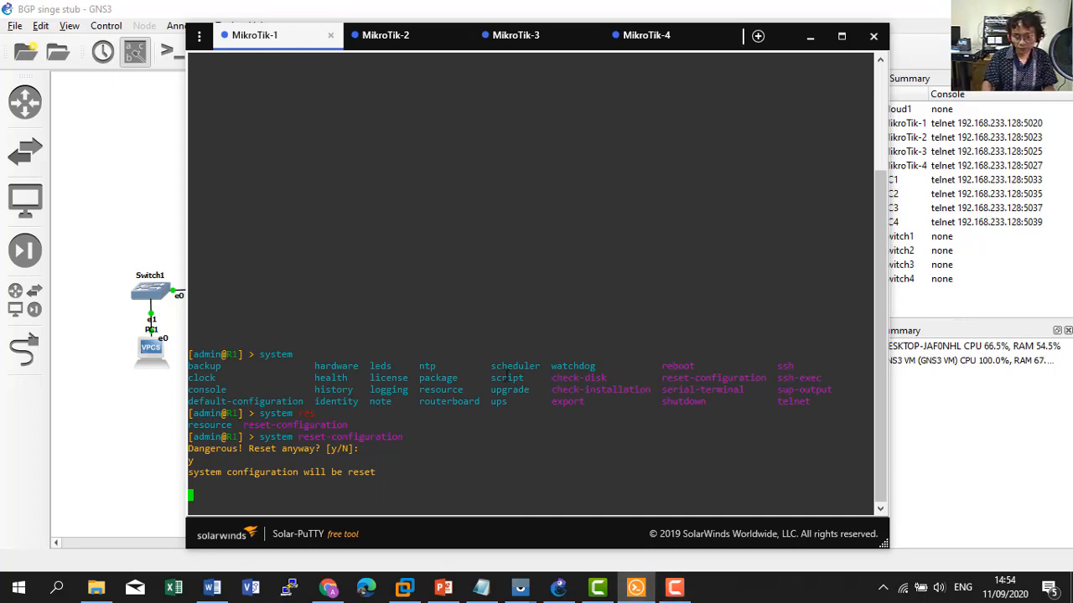
pyautogui.click(674, 588)
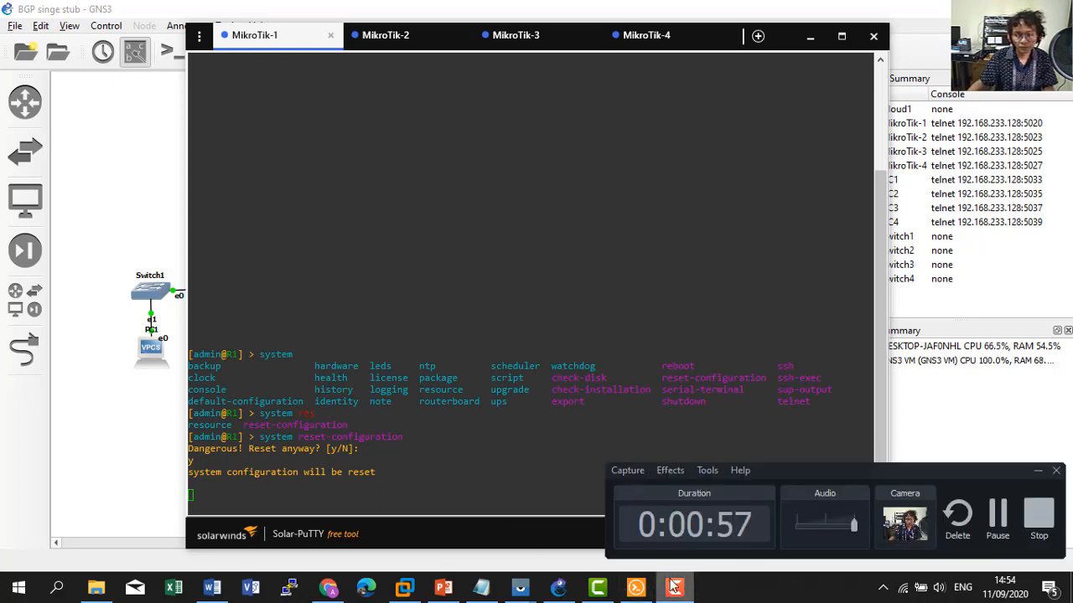
# Log back into the rebooted MikroTik-1 as admin and bring up the BGP-singleHome notes.
pyautogui.click(1009, 533)
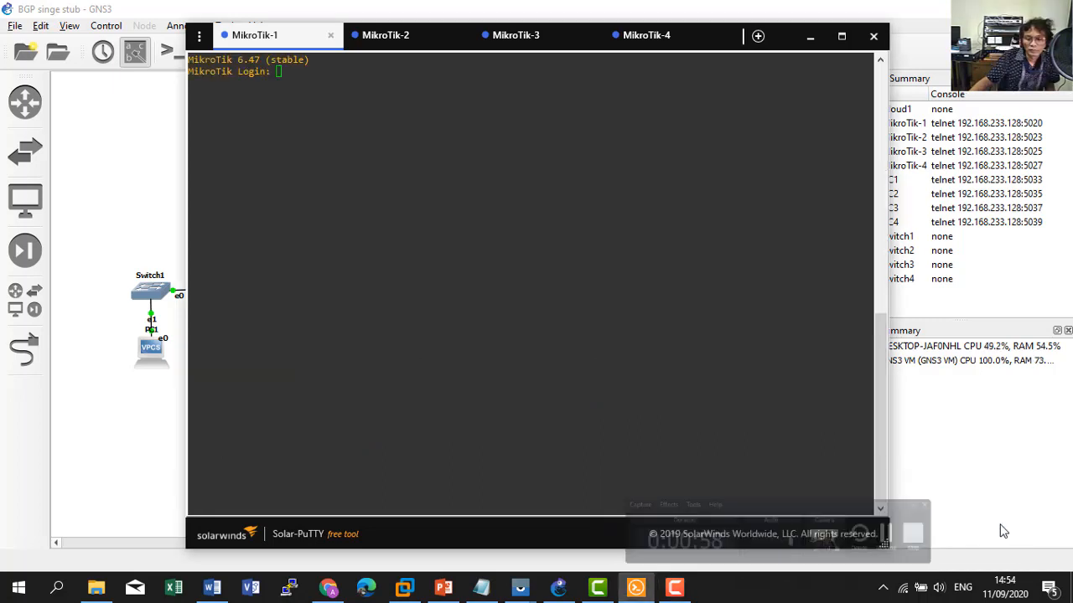
pyautogui.click(615, 272)
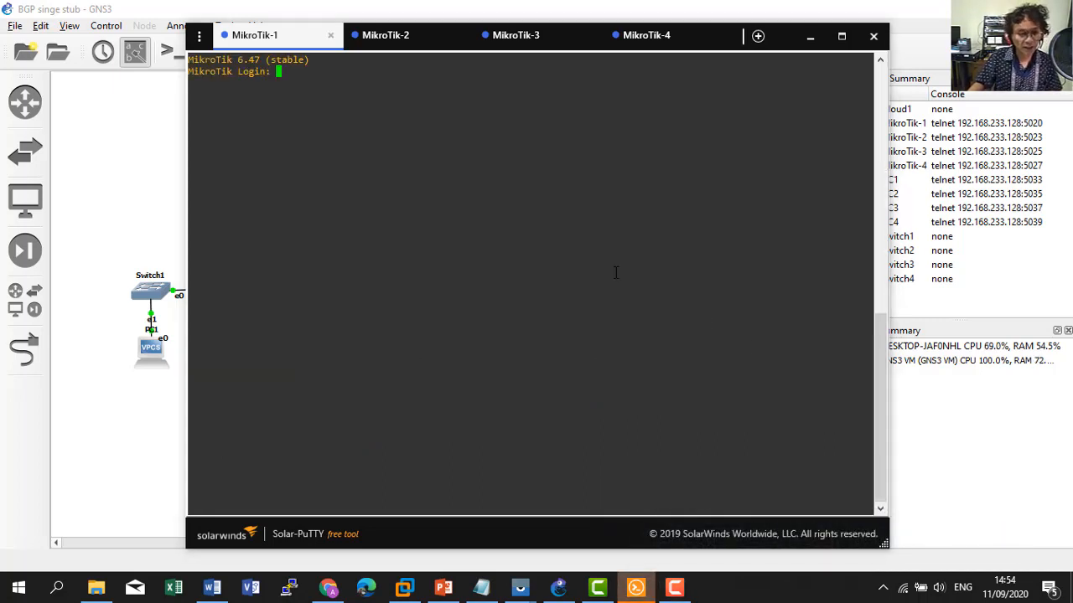
pyautogui.write('admin')
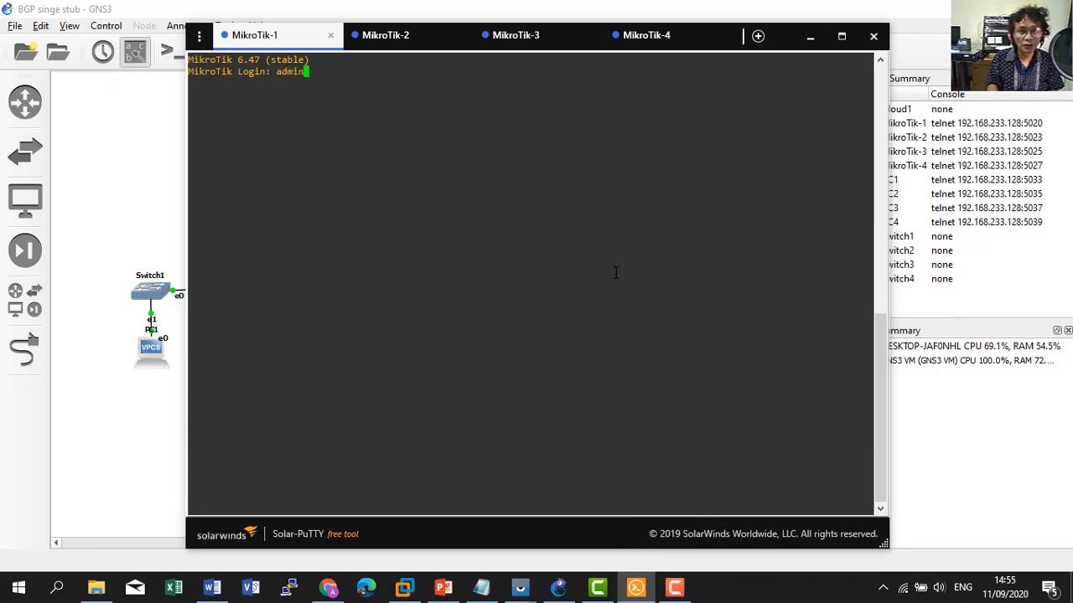
pyautogui.press('Return')
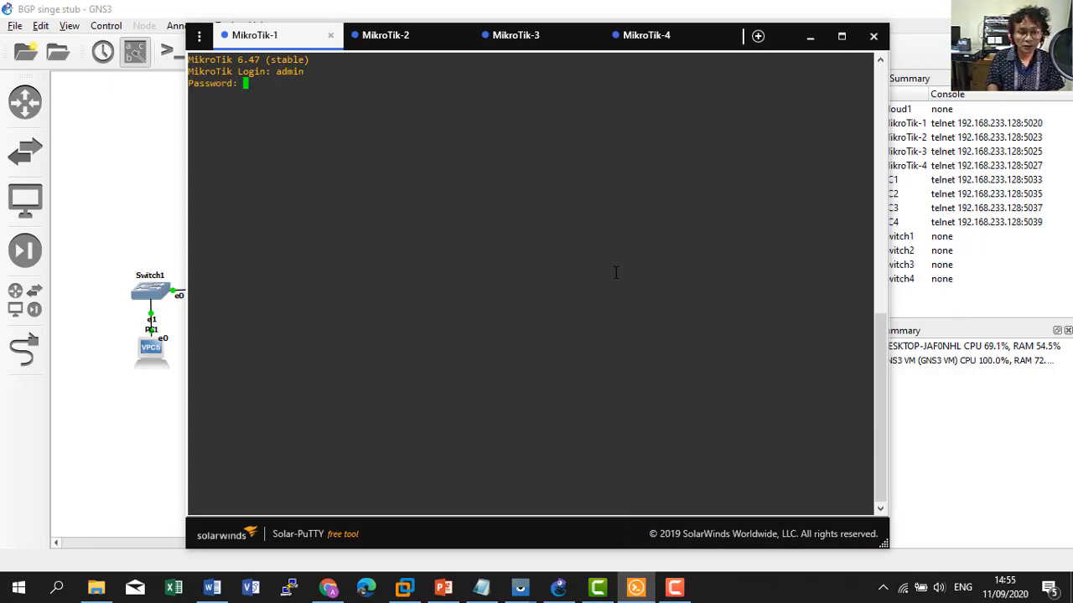
pyautogui.press('Return')
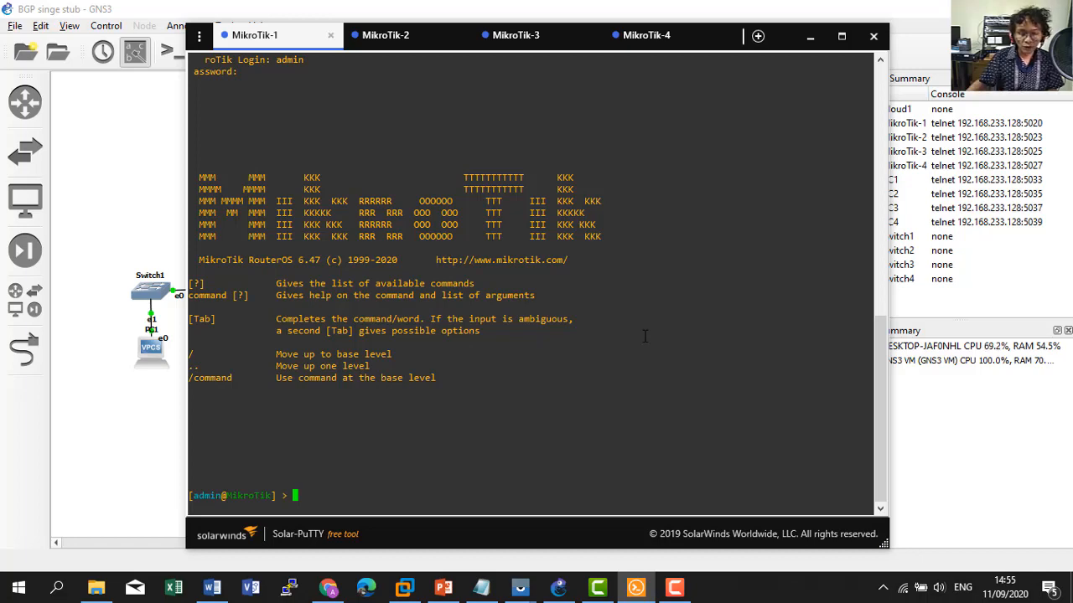
pyautogui.click(481, 589)
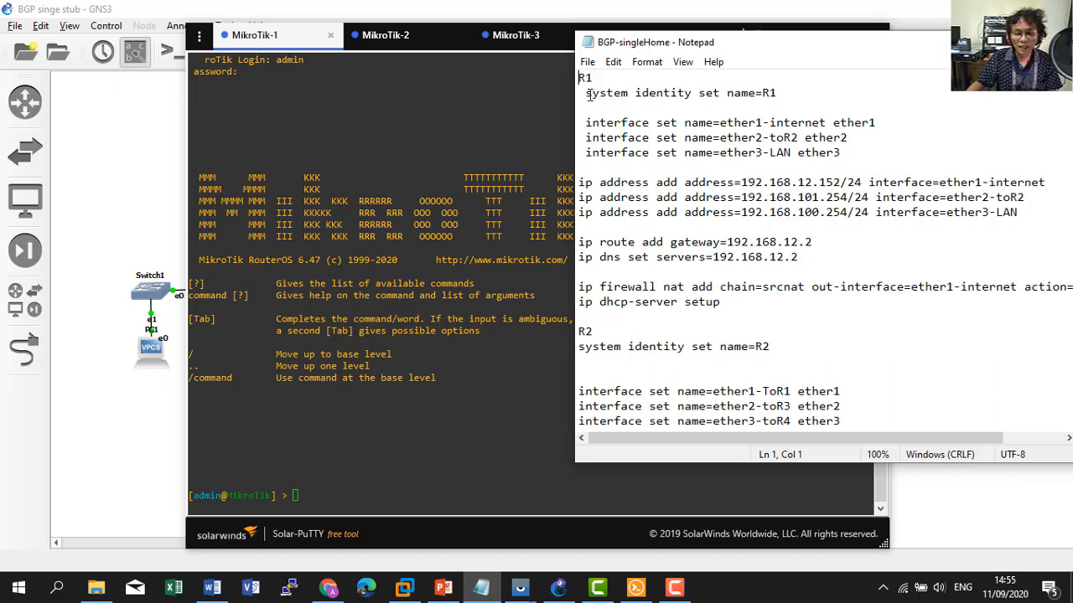
# Set MikroTik-1's system identity to R1 from the notes and list its interfaces.
pyautogui.moveTo(584, 93); pyautogui.dragTo(777, 95)
pyautogui.hotkey('ctrl', 'c')
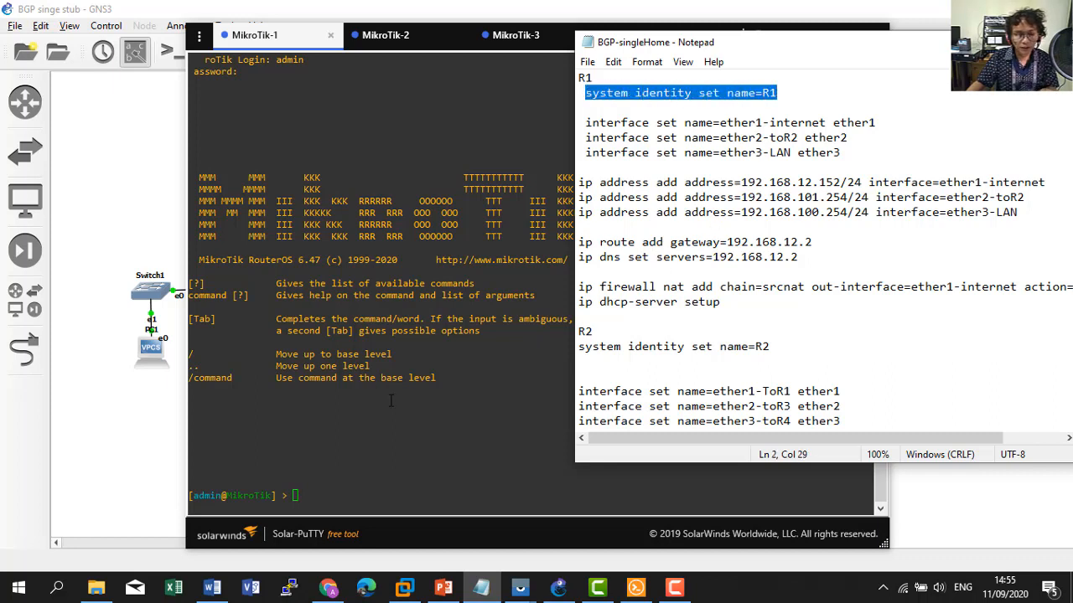
pyautogui.click(390, 401)
pyautogui.write('system')
pyautogui.press('BackSpace')
pyautogui.press('BackSpace')
pyautogui.press('BackSpace')
pyautogui.press('BackSpace')
pyautogui.press('BackSpace')
pyautogui.press('BackSpace')
pyautogui.press('BackSpace')
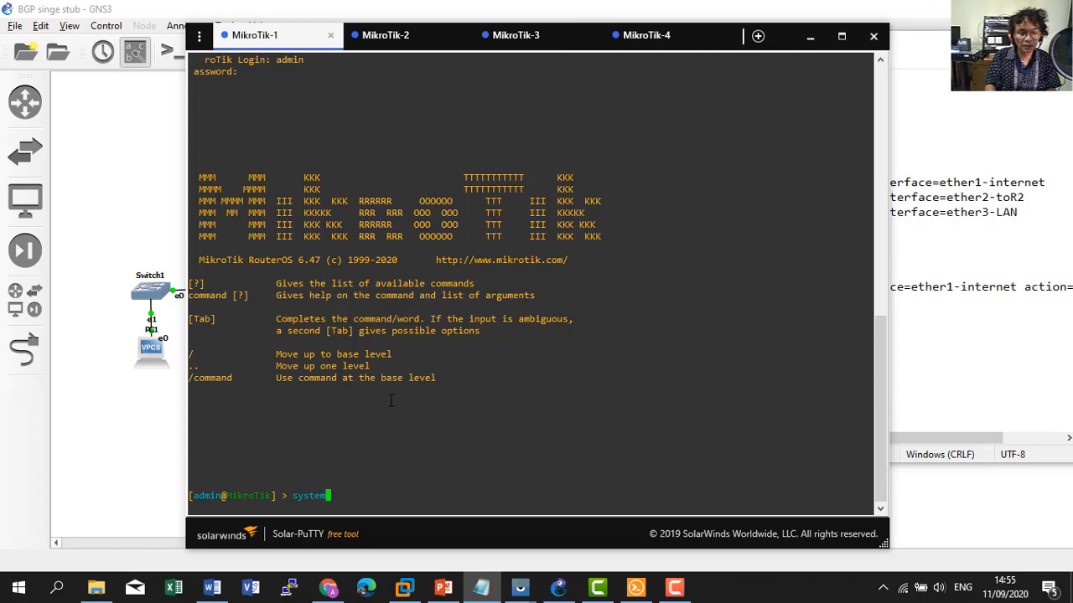
pyautogui.rightClick(390, 401)
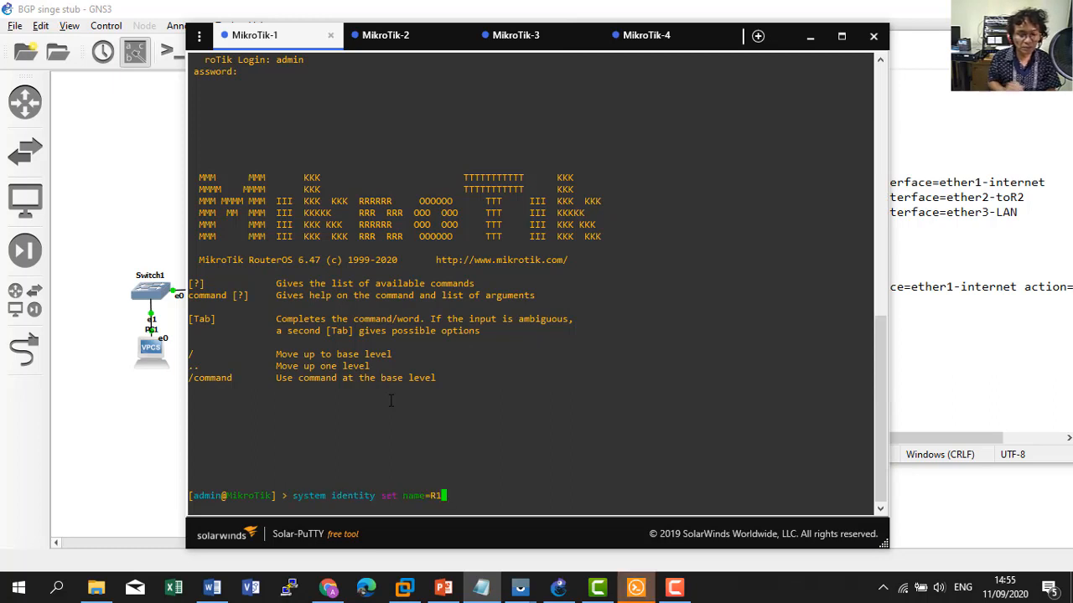
pyautogui.press('Return')
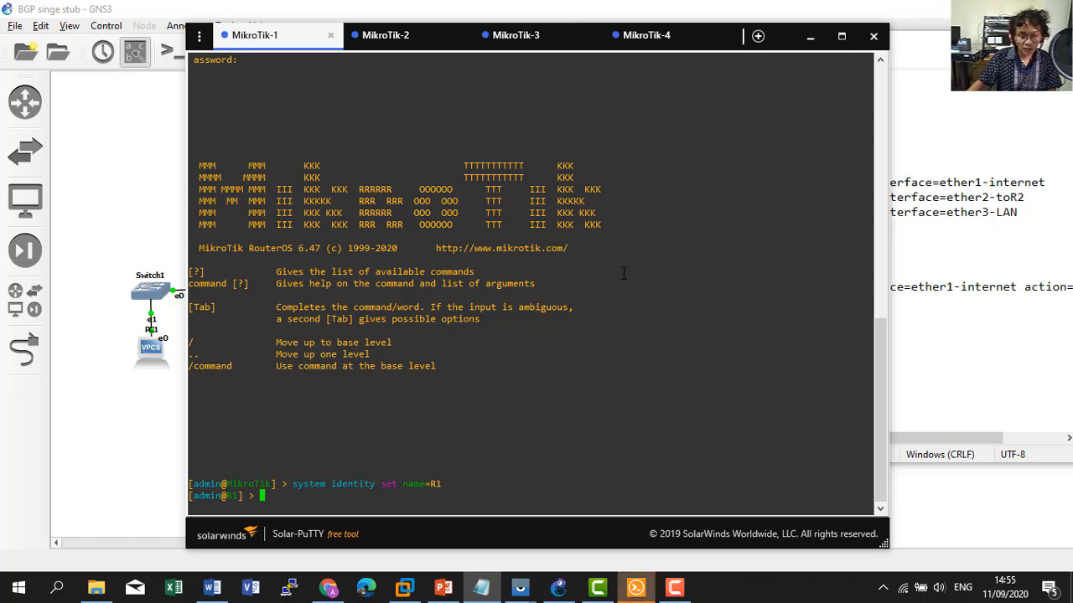
pyautogui.write('interface ')
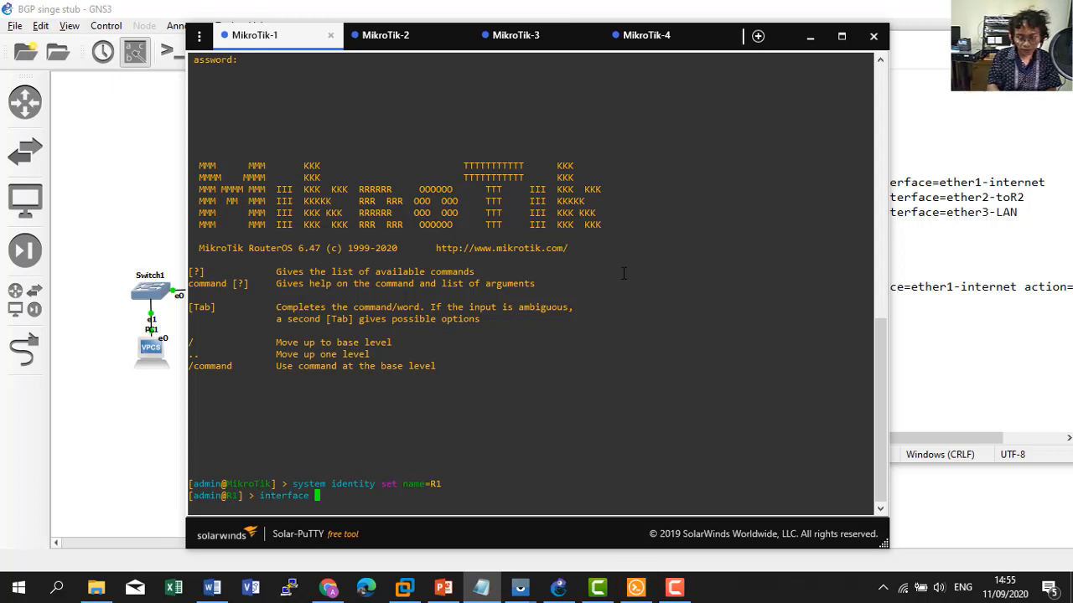
pyautogui.write('print')
pyautogui.press('Return')
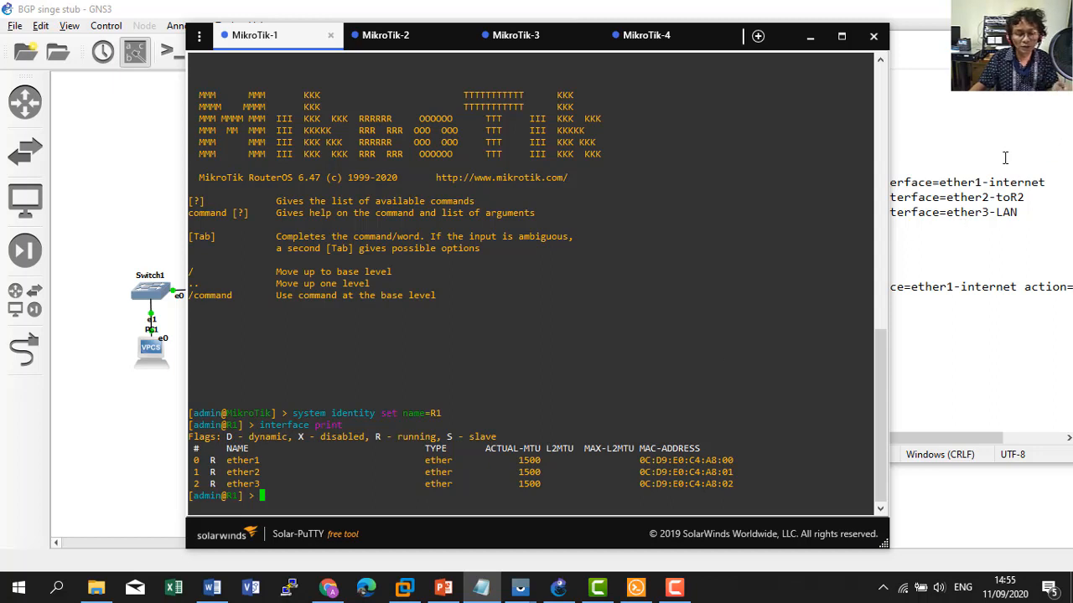
# Rename R1's ports to ether1-internet, ether2-toR2 and ether3-LAN and confirm with interface print.
pyautogui.click(985, 184)
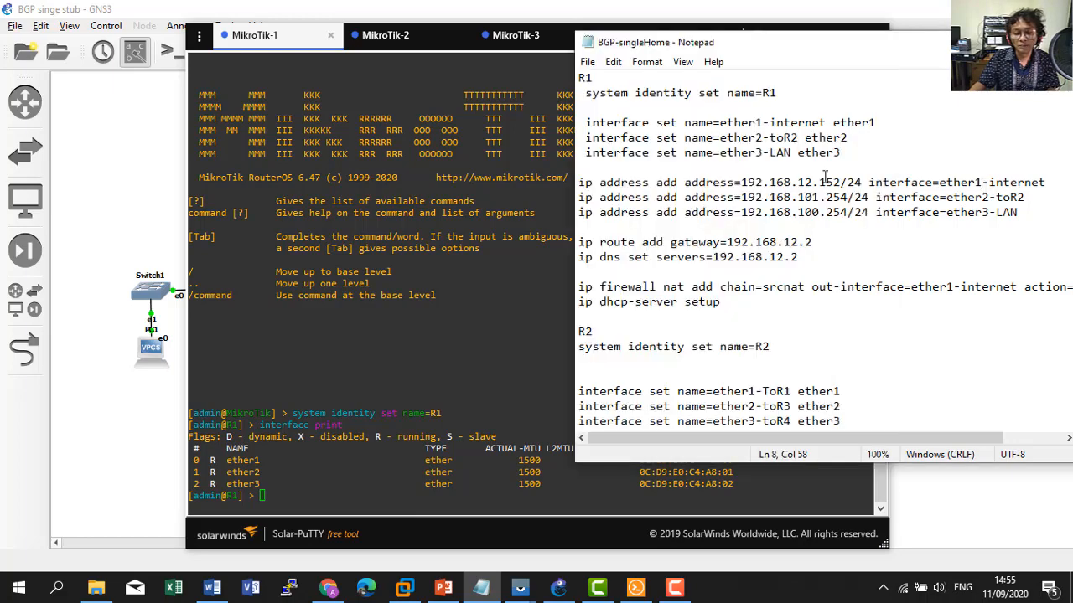
pyautogui.moveTo(584, 123); pyautogui.dragTo(842, 153)
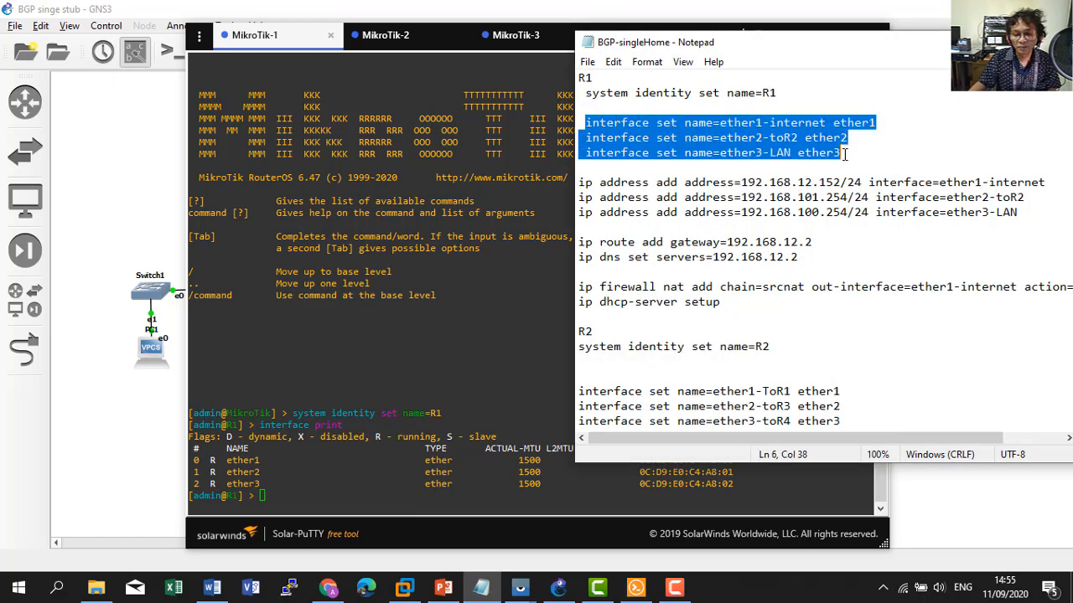
pyautogui.rightClick(706, 140)
pyautogui.click(744, 187)
pyautogui.click(381, 411)
pyautogui.rightClick(382, 408)
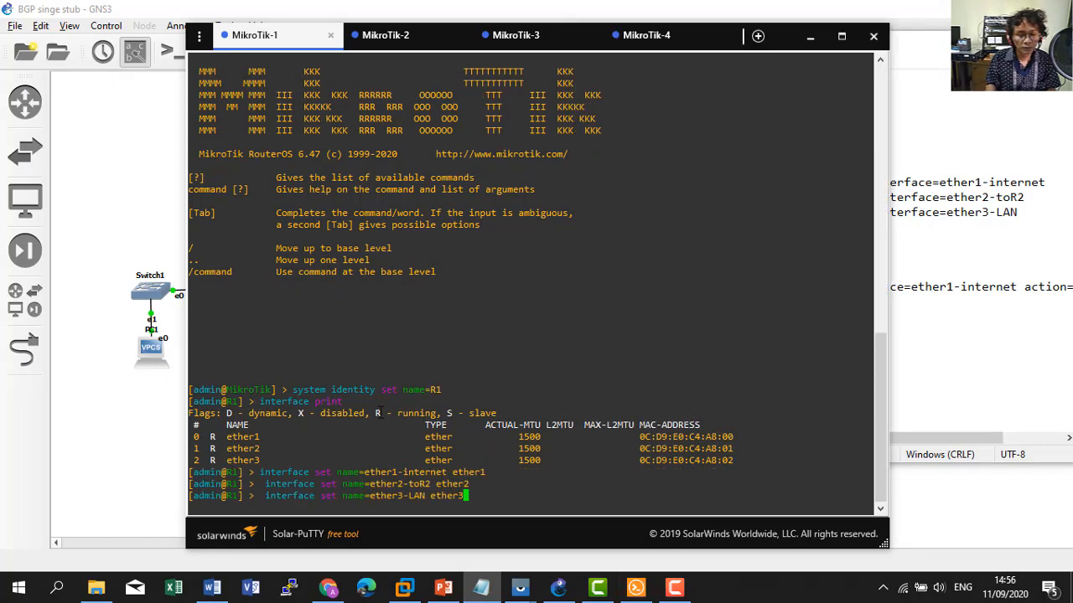
pyautogui.press('Return')
pyautogui.write('interface ')
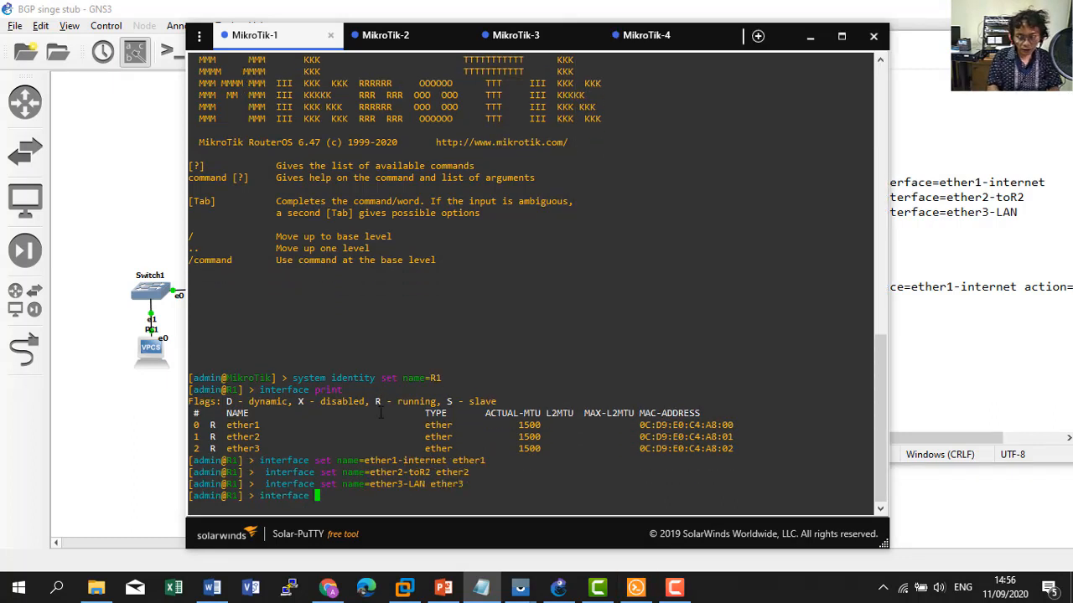
pyautogui.write('print')
pyautogui.press('Return')
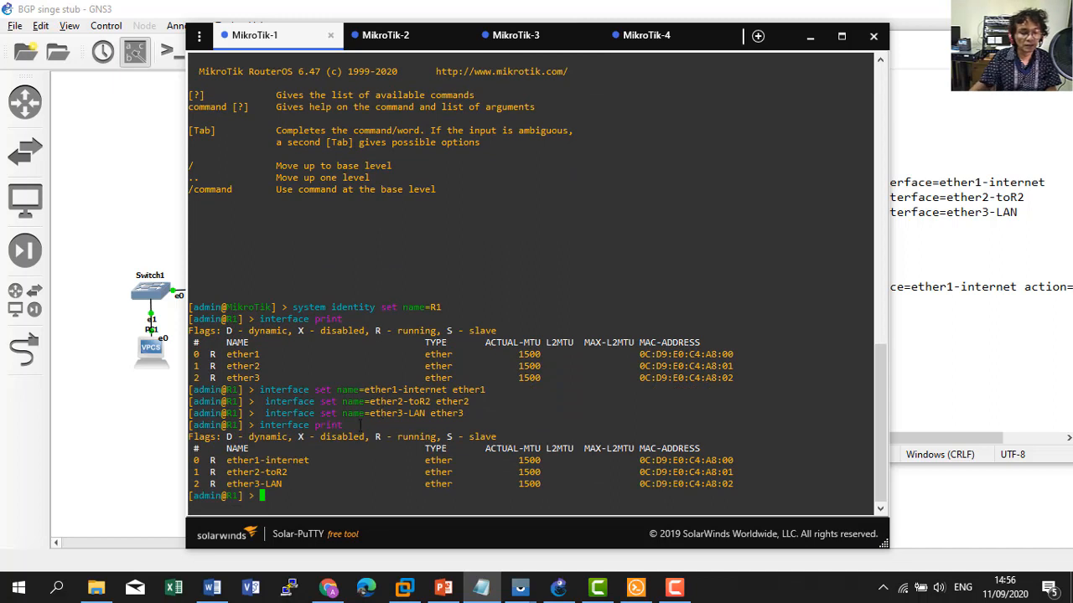
pyautogui.click(997, 198)
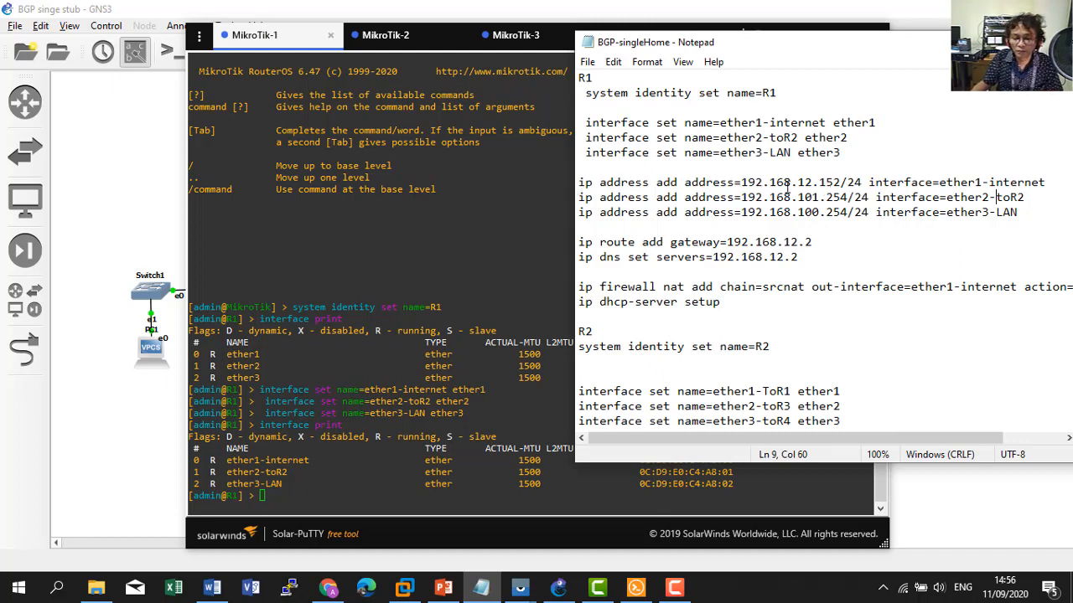
pyautogui.click(463, 338)
pyautogui.write('ip')
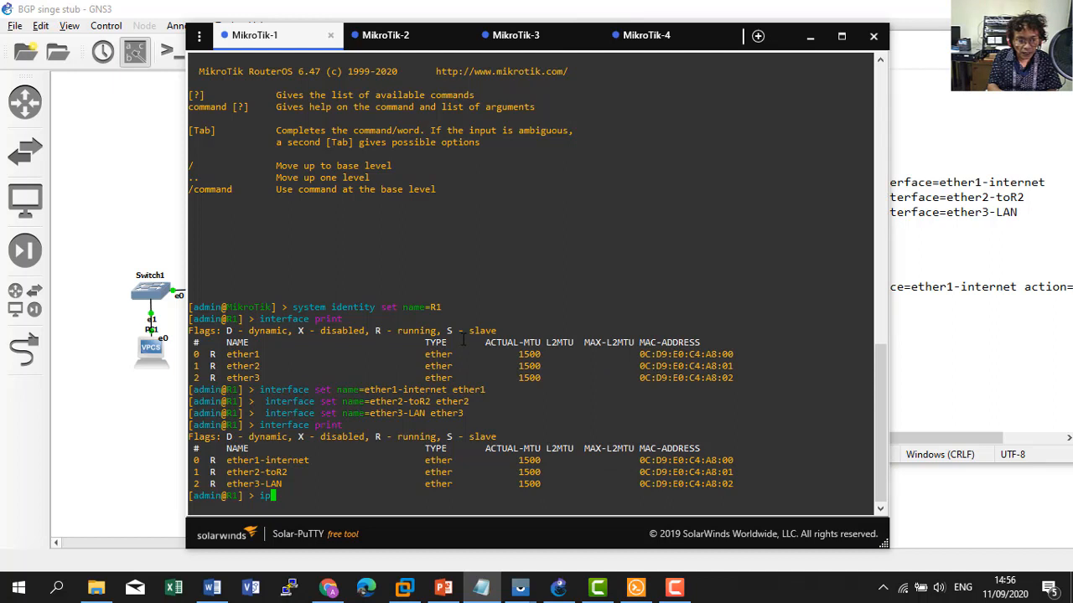
pyautogui.write(' d')
pyautogui.write('ddress print')
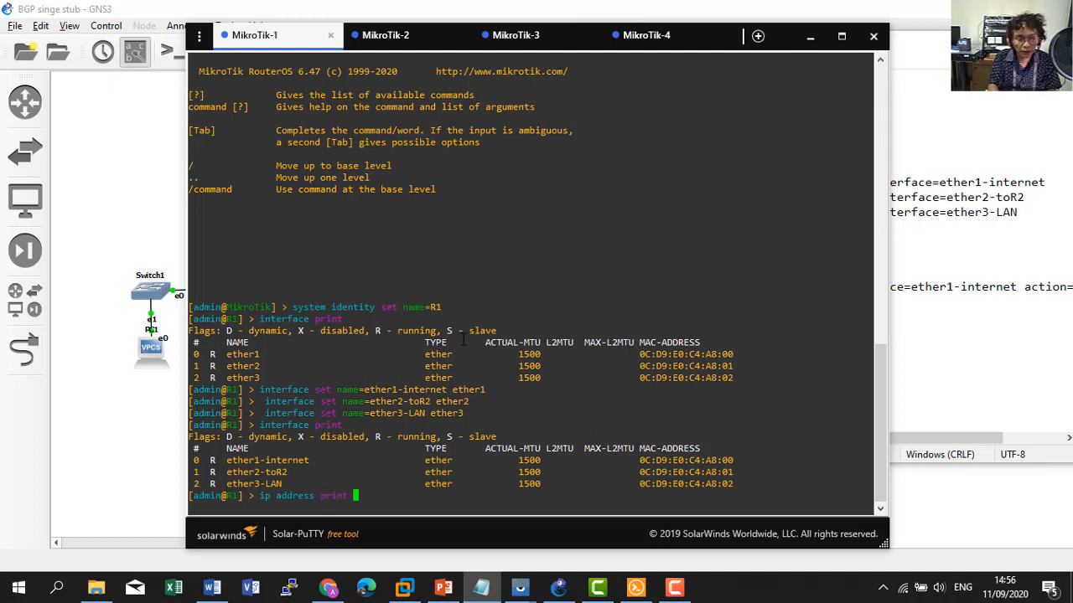
# List R1's current IP addresses and DHCP clients.
pyautogui.press('Return')
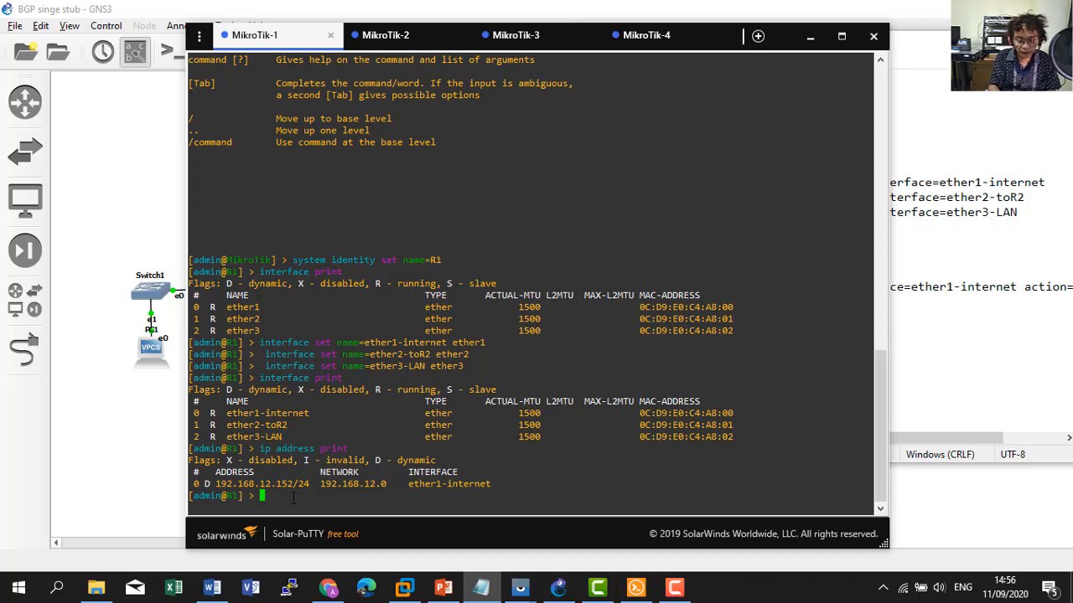
pyautogui.write('ip dhcp-cli')
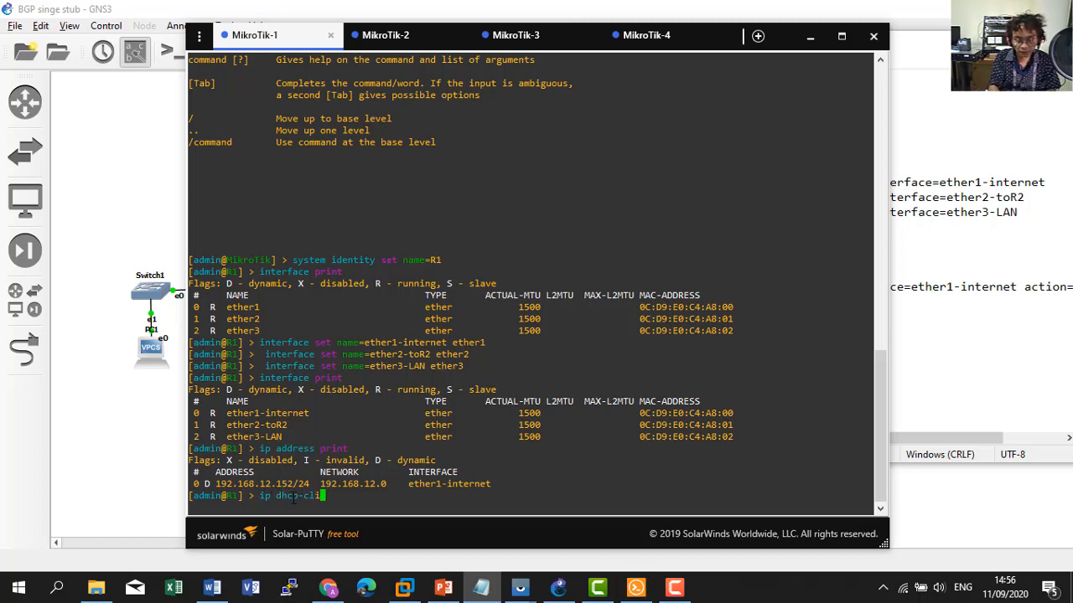
pyautogui.press('Tab')
pyautogui.write('print')
pyautogui.press('Return')
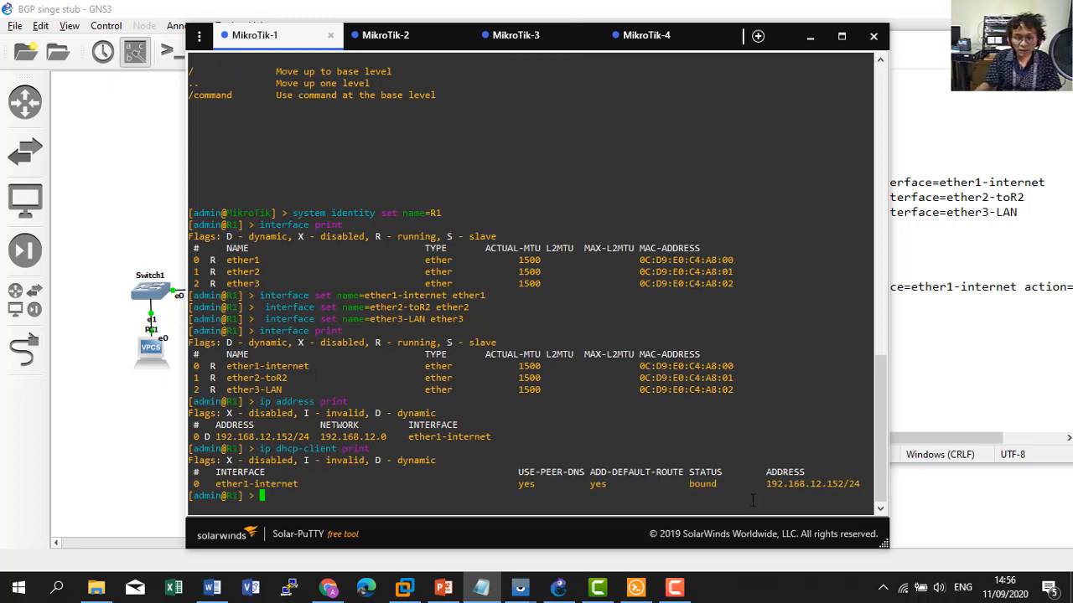
# Remove DHCP client number 0 and confirm R1's address list is empty.
pyautogui.write('ip r')
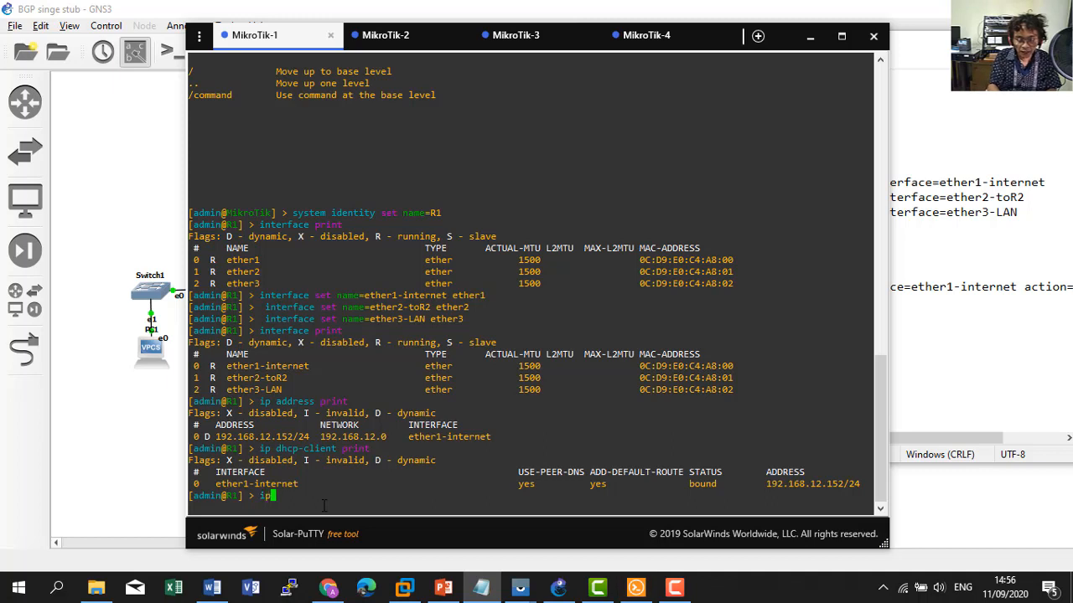
pyautogui.write('hcp-cl')
pyautogui.press('Tab')
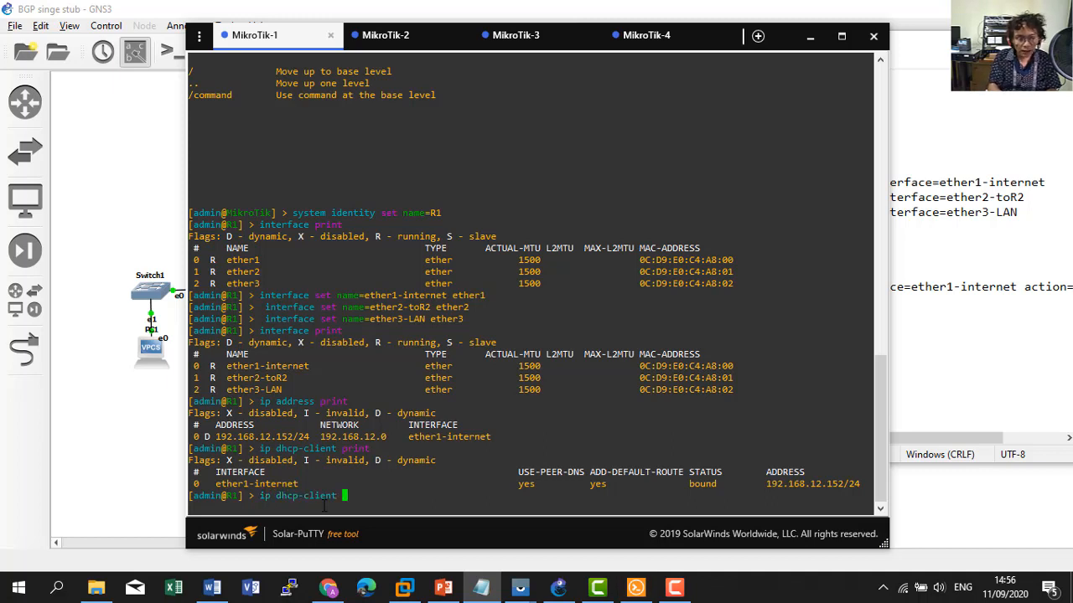
pyautogui.write('re')
pyautogui.write('m')
pyautogui.press('Tab')
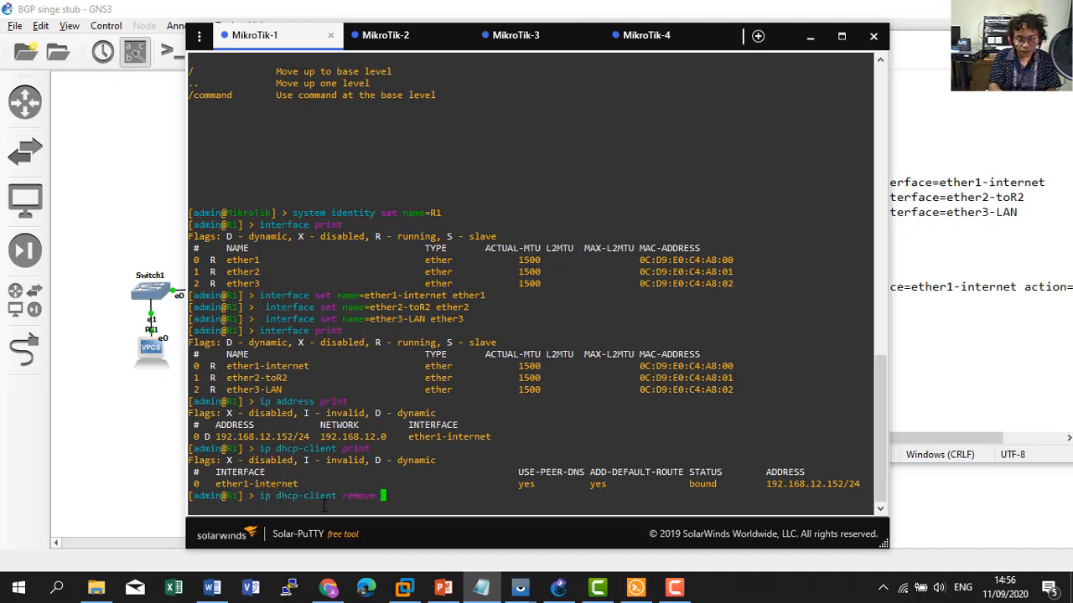
pyautogui.press('Return')
pyautogui.write('0')
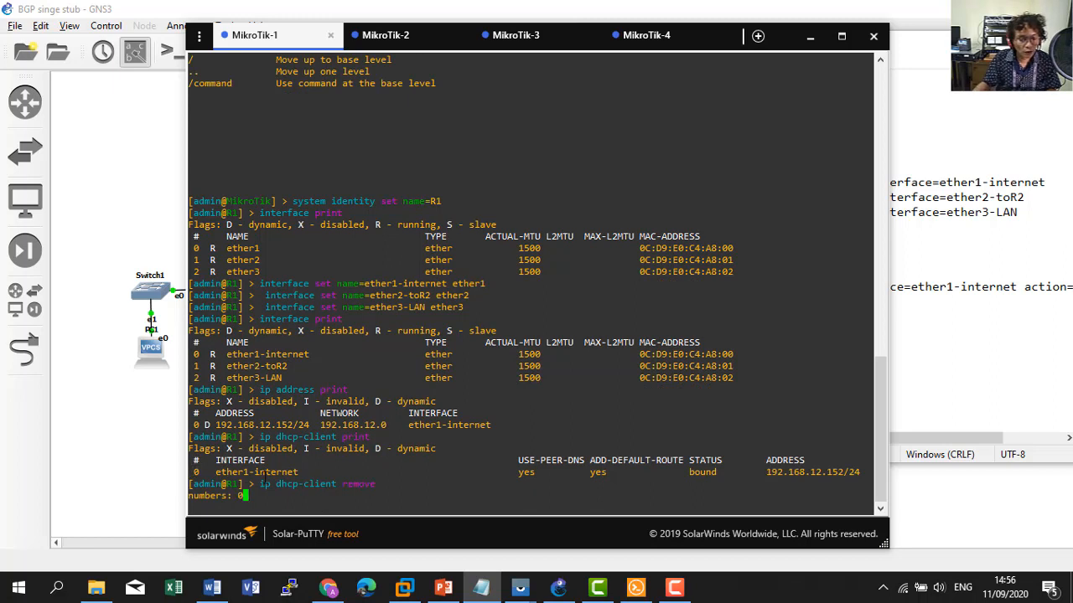
pyautogui.press('Return')
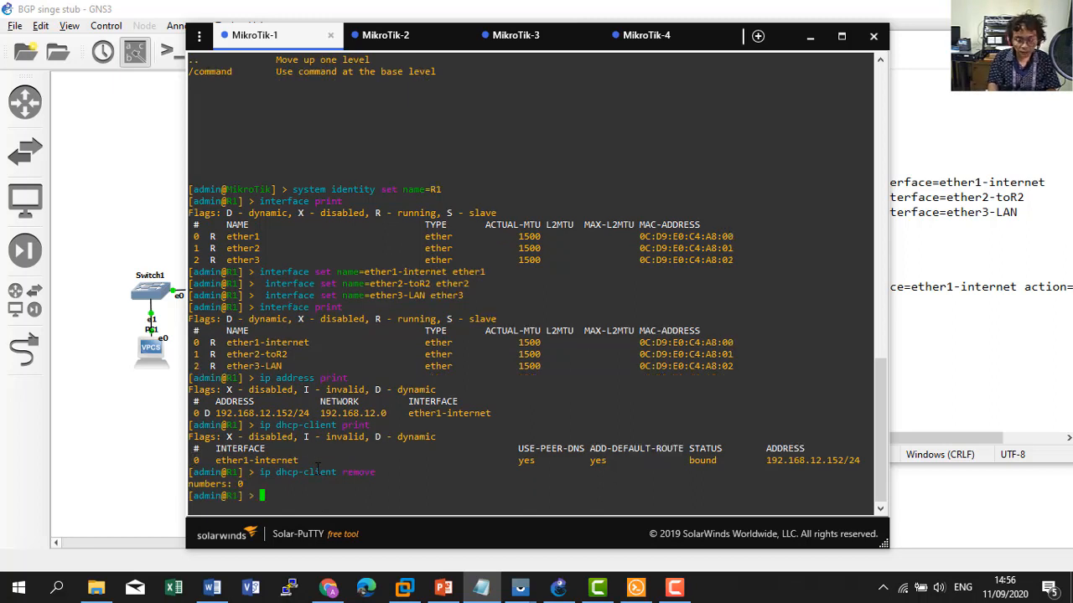
pyautogui.write('ip address ')
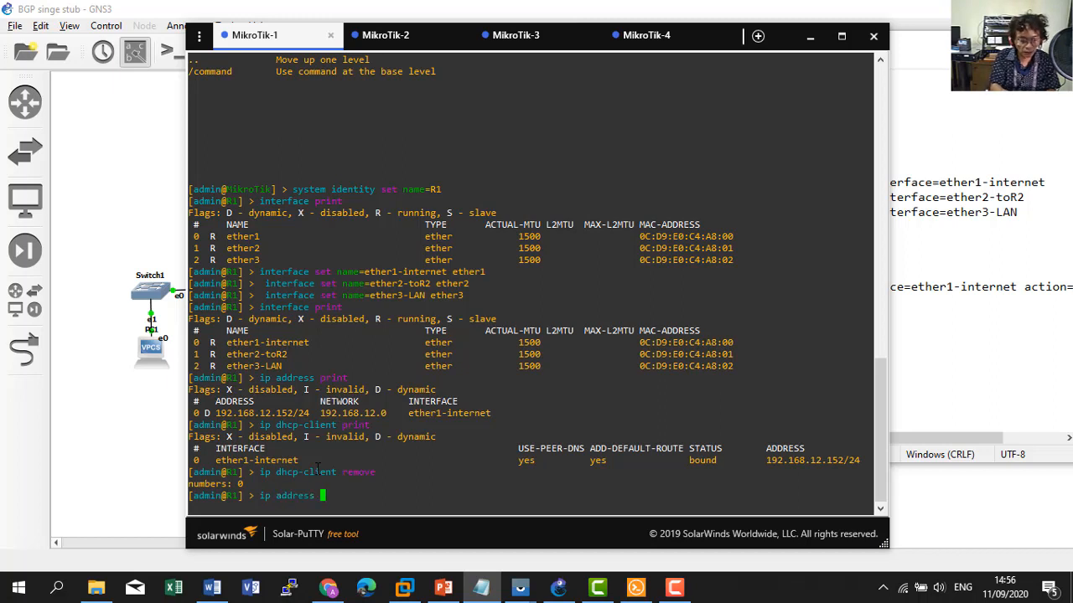
pyautogui.write('print')
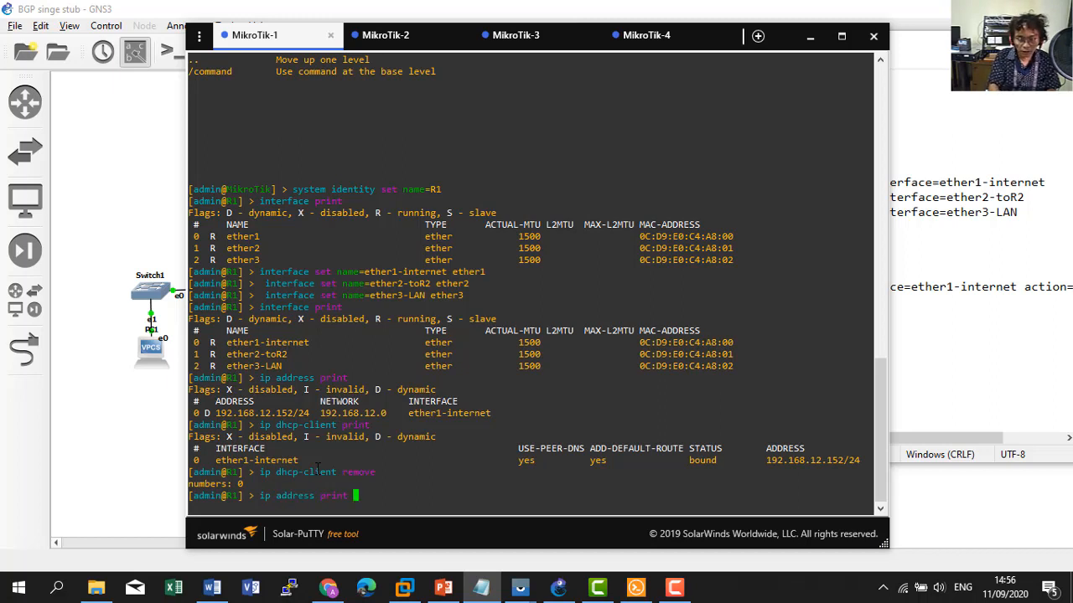
pyautogui.press('Return')
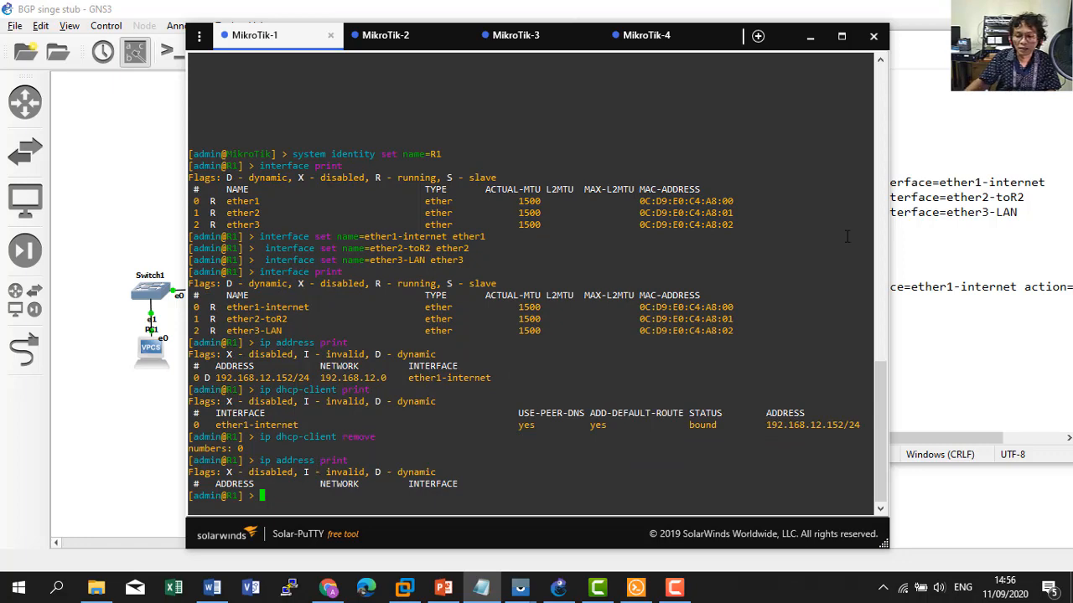
# Add static address 192.168.12.152/24 to ether1-internet and confirm it.
pyautogui.click(906, 224)
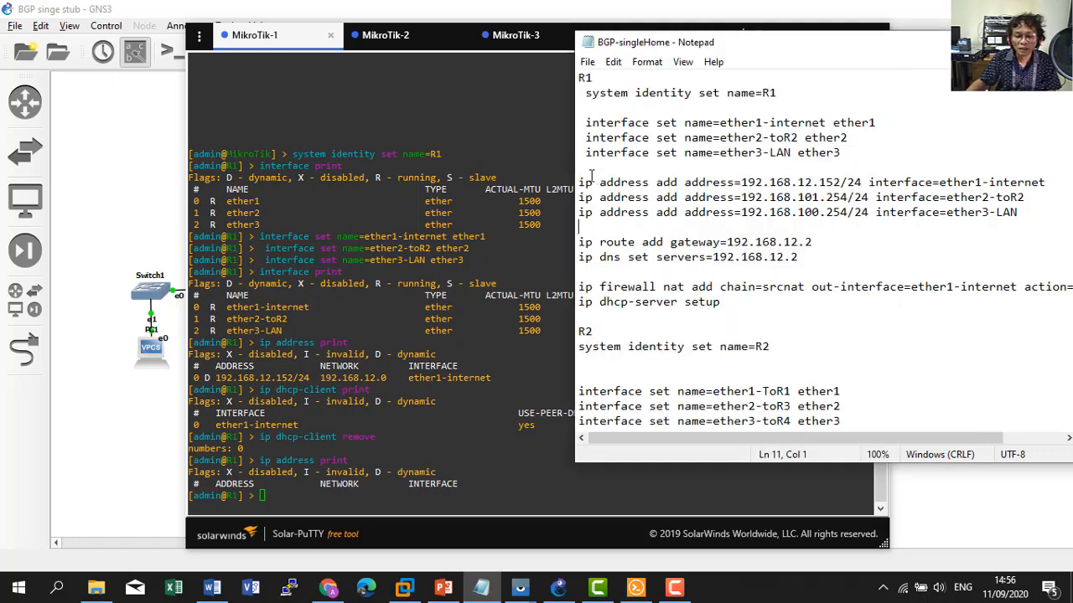
pyautogui.moveTo(579, 182); pyautogui.dragTo(1047, 182)
pyautogui.hotkey('ctrl', 'c')
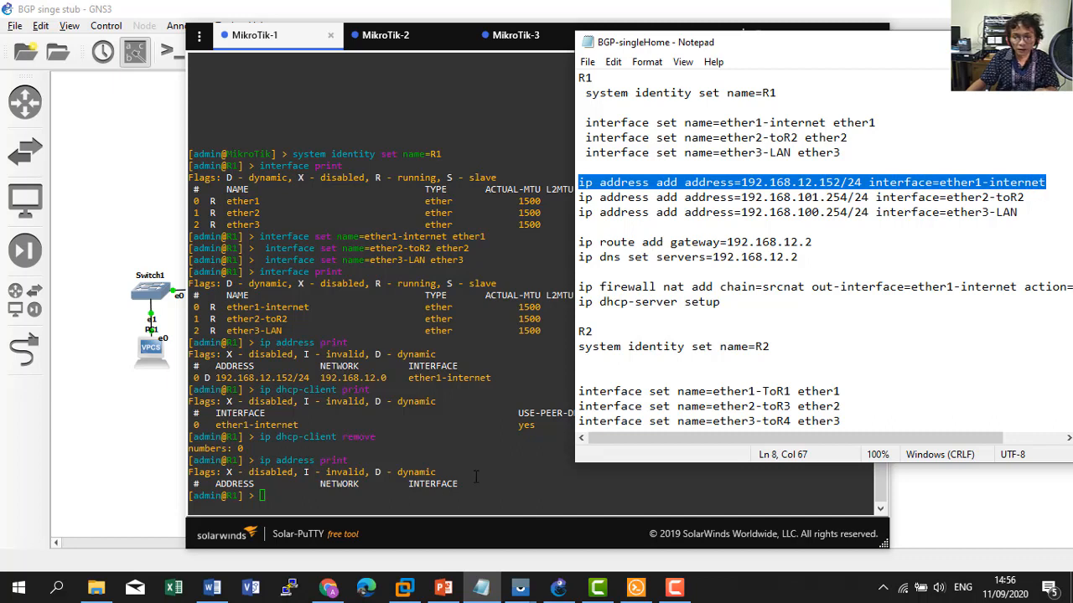
pyautogui.click(442, 488)
pyautogui.rightClick(440, 489)
pyautogui.press('Return')
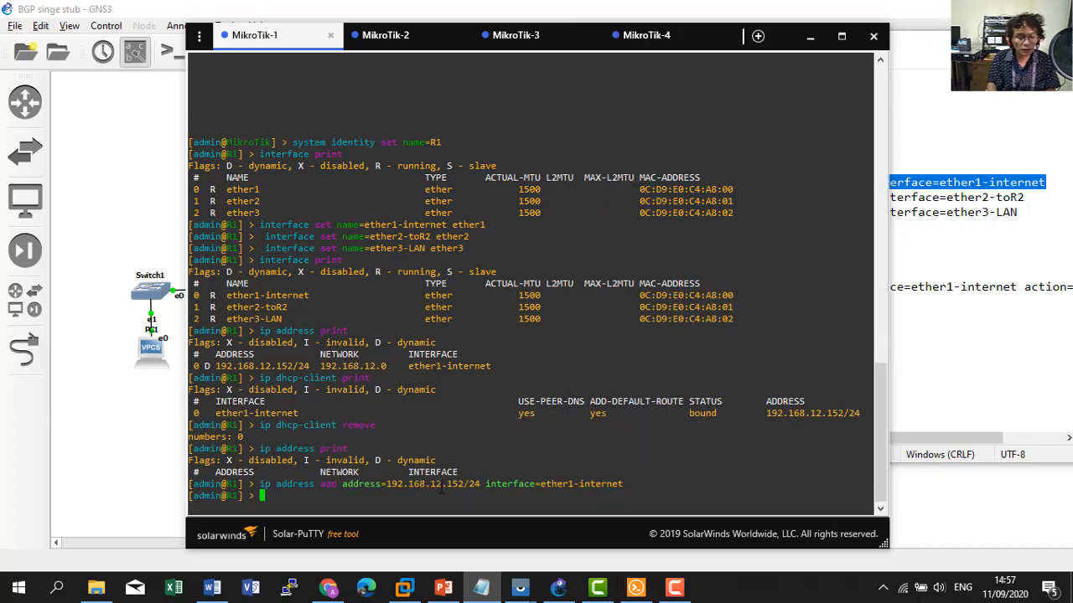
pyautogui.write('ip address ')
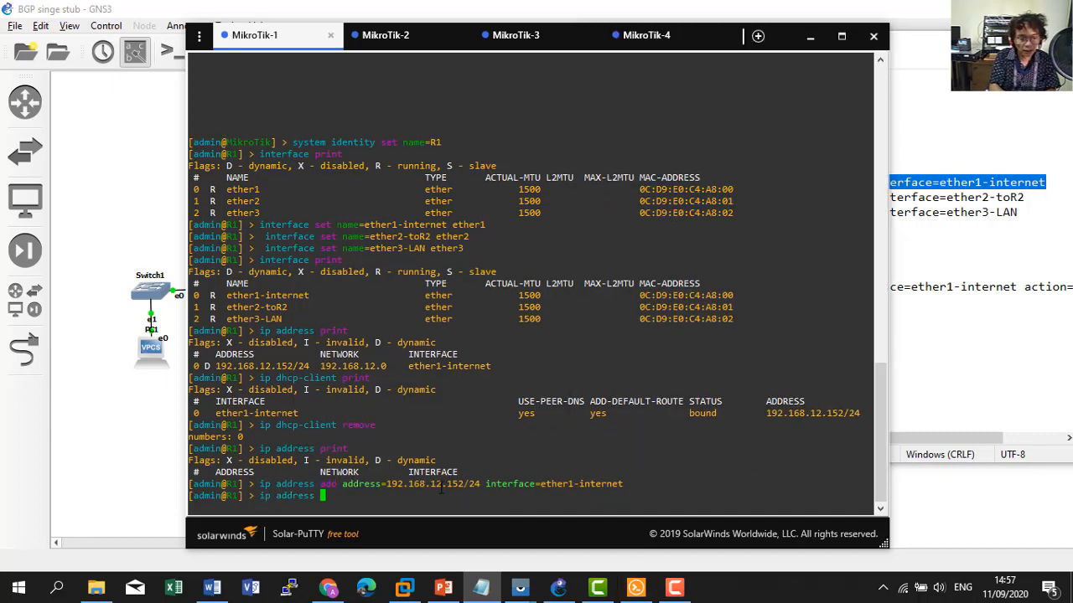
pyautogui.write('print')
pyautogui.press('Return')
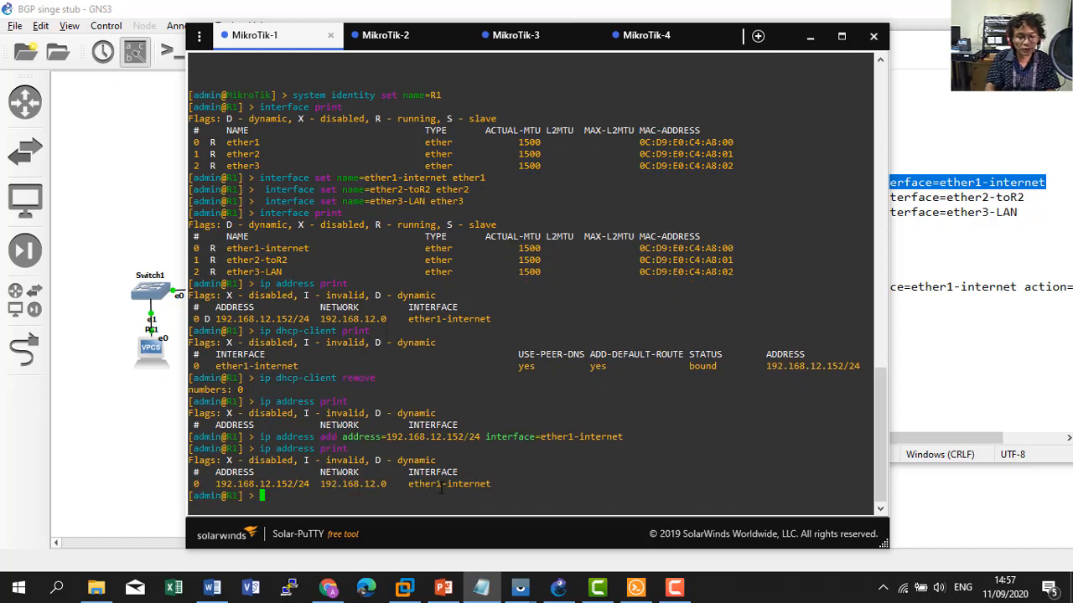
# Add 192.168.101.254/24 to ether2-toR2 and 192.168.100.254/24 to ether3-LAN, then verify.
pyautogui.click(918, 256)
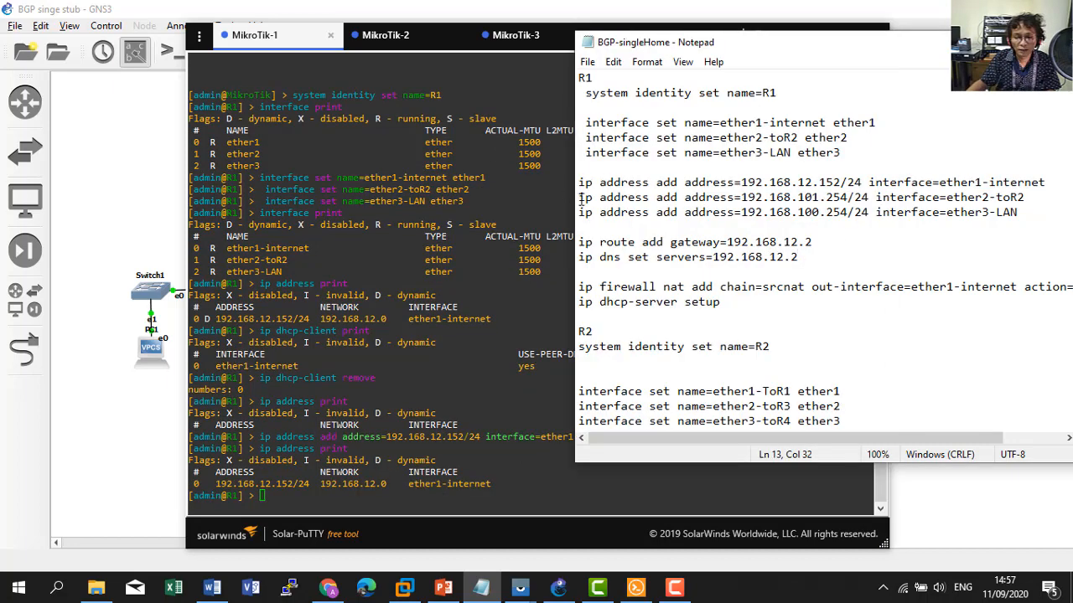
pyautogui.click(584, 199)
pyautogui.moveTo(585, 199); pyautogui.dragTo(1026, 201)
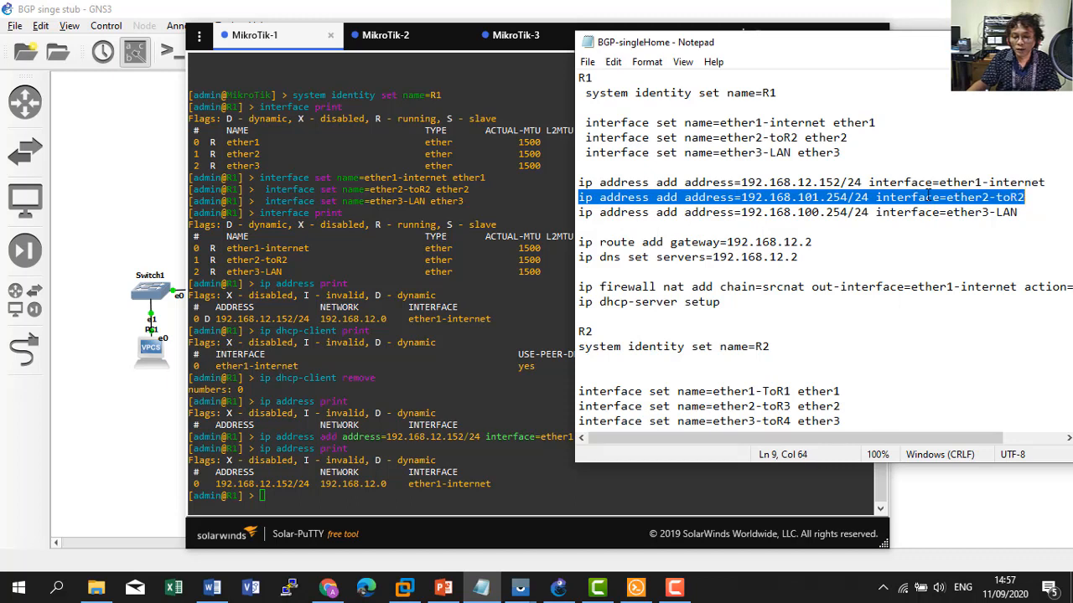
pyautogui.click(654, 223)
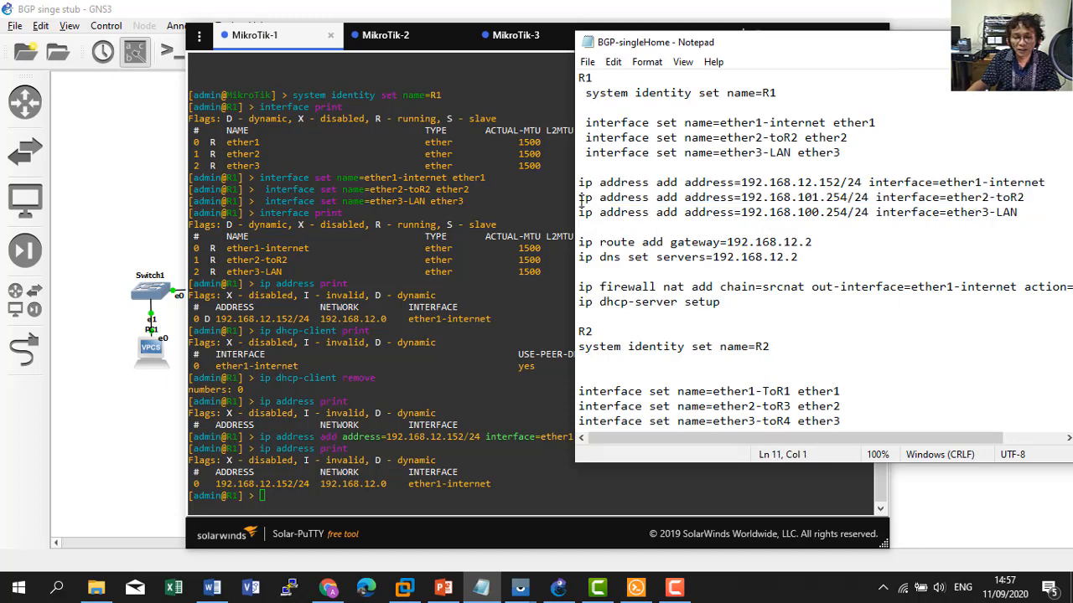
pyautogui.moveTo(579, 198); pyautogui.dragTo(1023, 212)
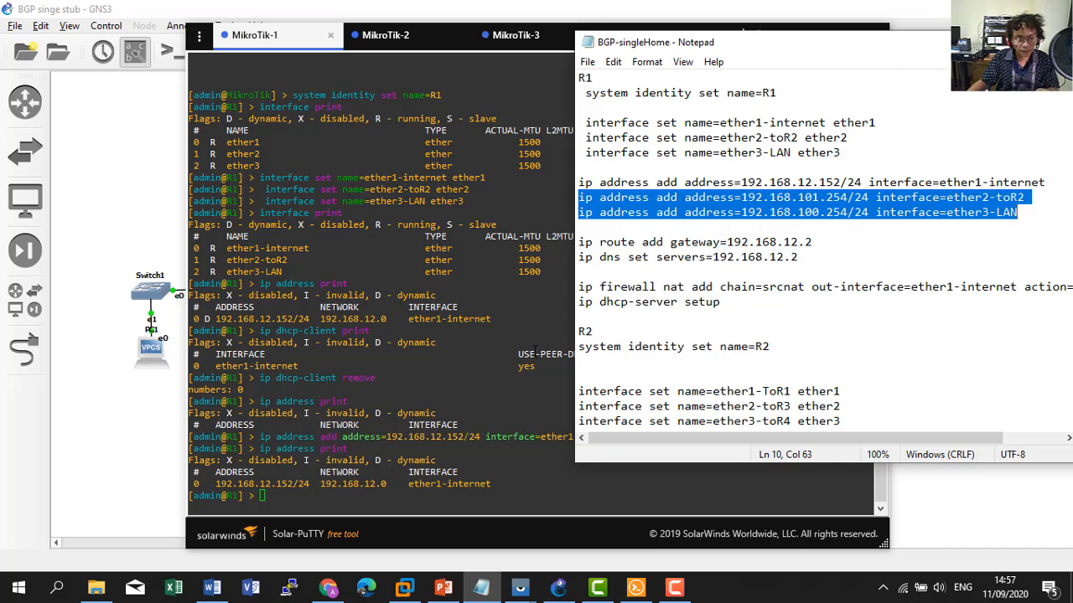
pyautogui.click(495, 362)
pyautogui.rightClick(495, 362)
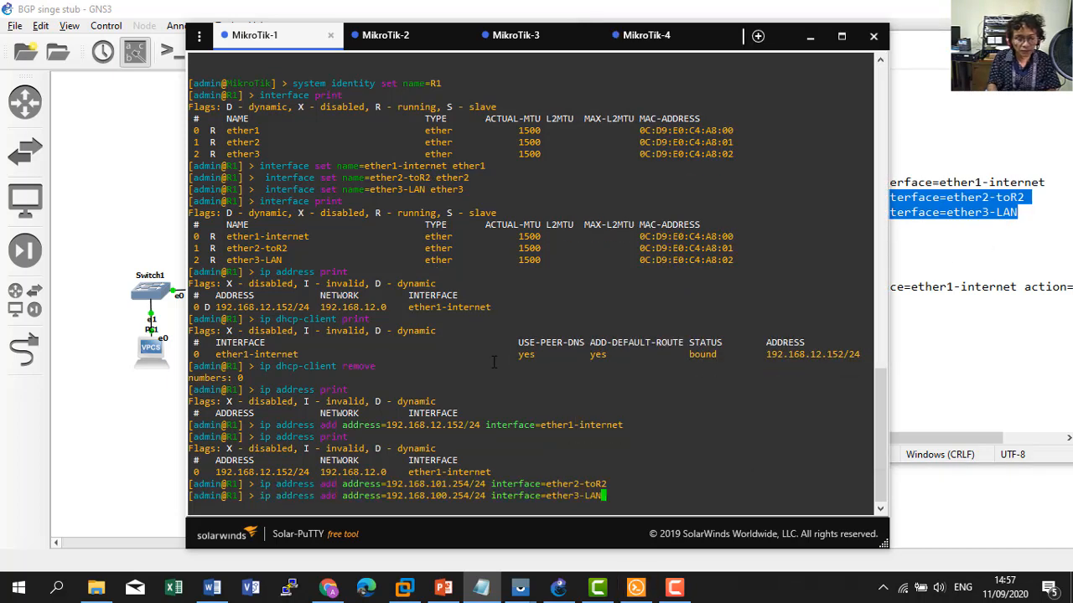
pyautogui.press('Return')
pyautogui.write('ip')
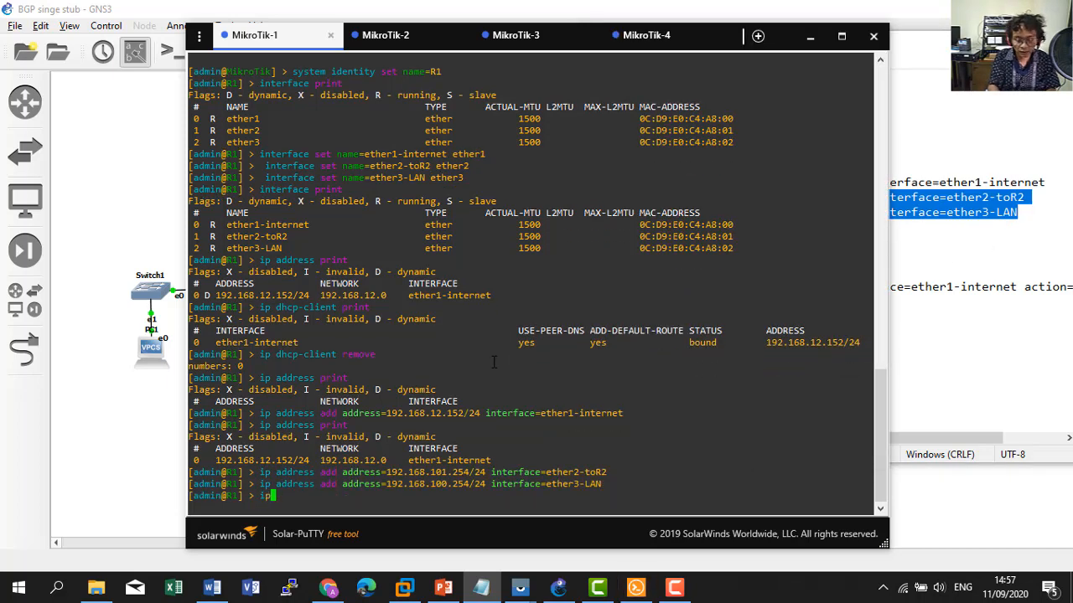
pyautogui.write(' address print')
pyautogui.press('Return')
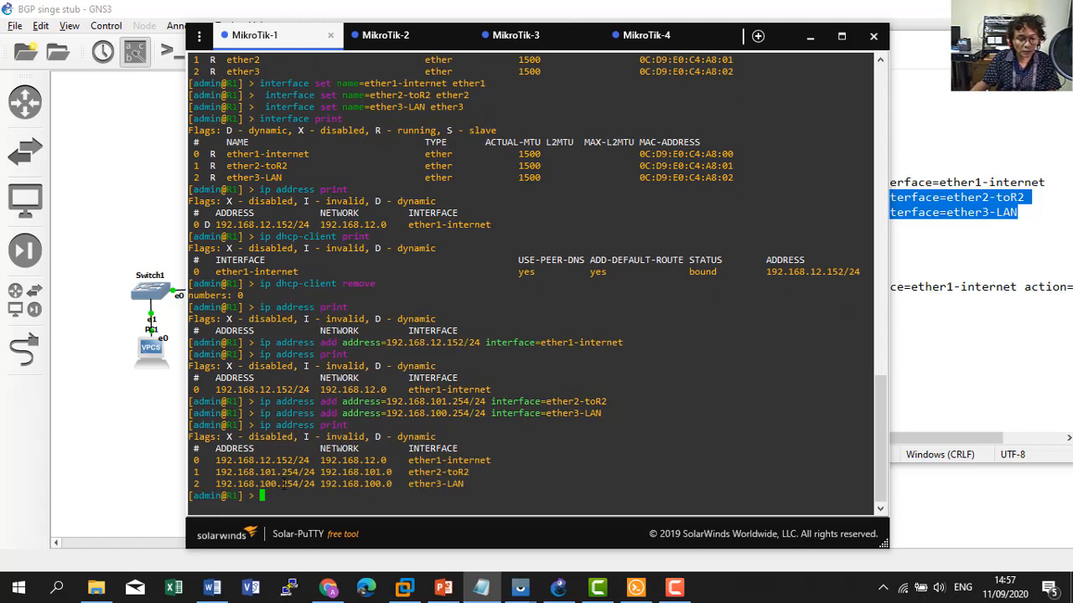
pyautogui.click(937, 254)
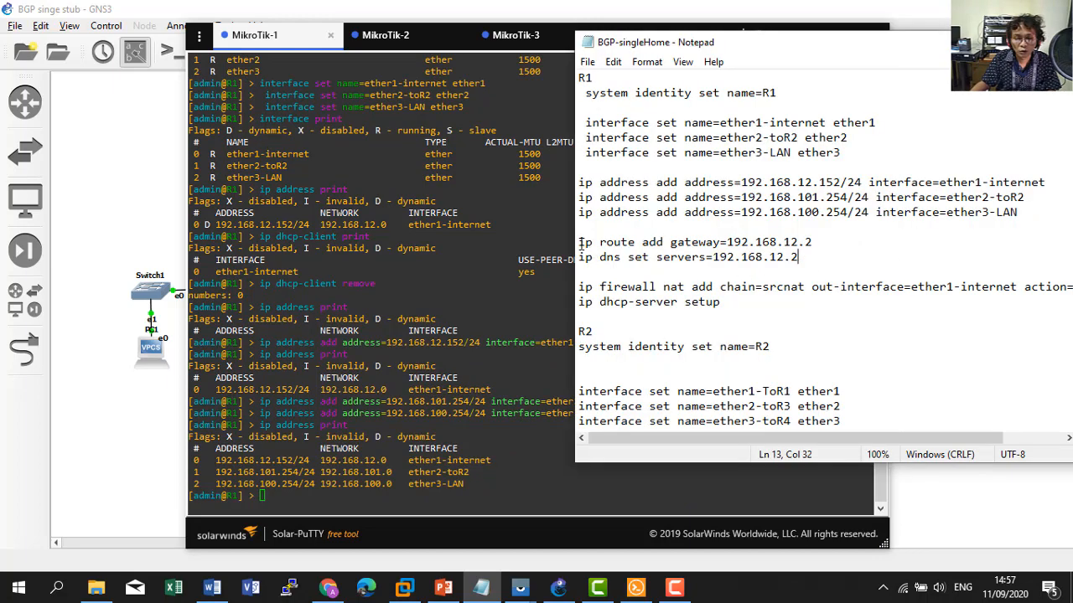
pyautogui.moveTo(580, 242); pyautogui.dragTo(817, 240)
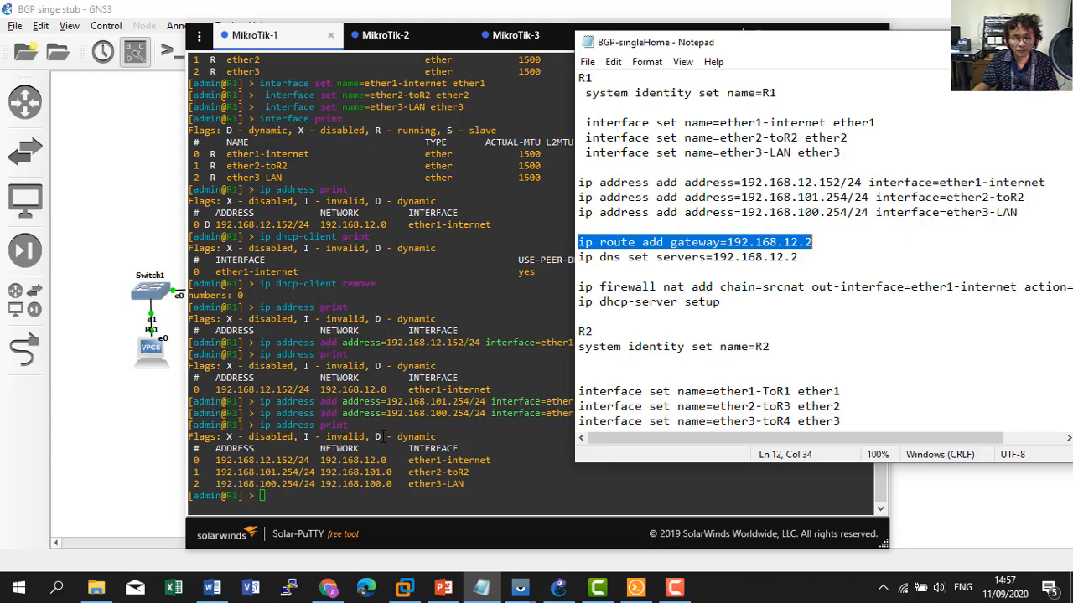
# Check in VMware's Virtual Network Editor that VMnet8's NAT gateway is 192.168.12.2, changing nothing.
pyautogui.click(402, 590)
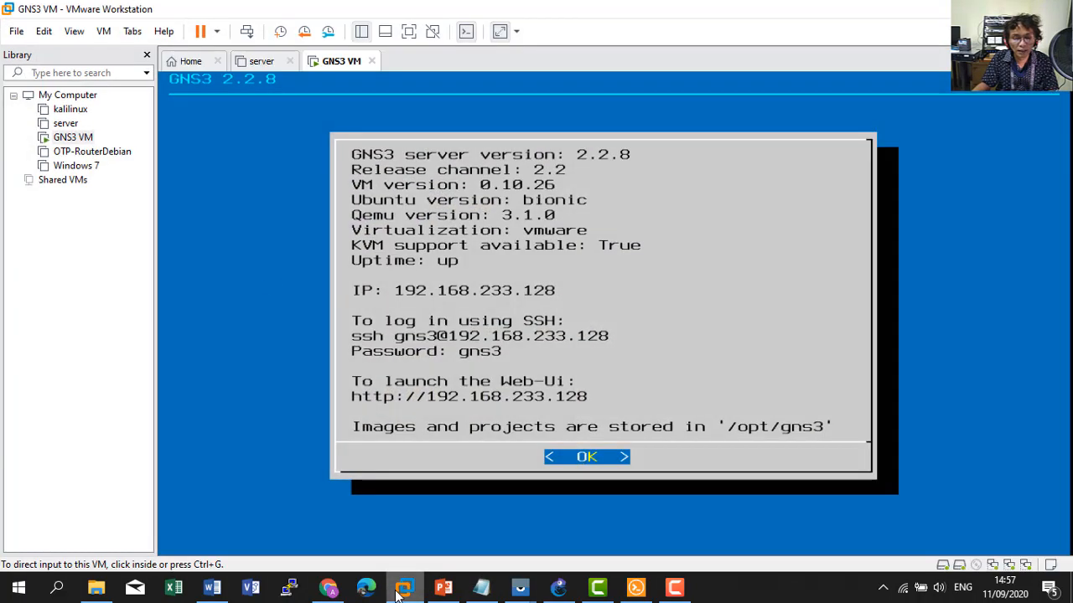
pyautogui.click(45, 31)
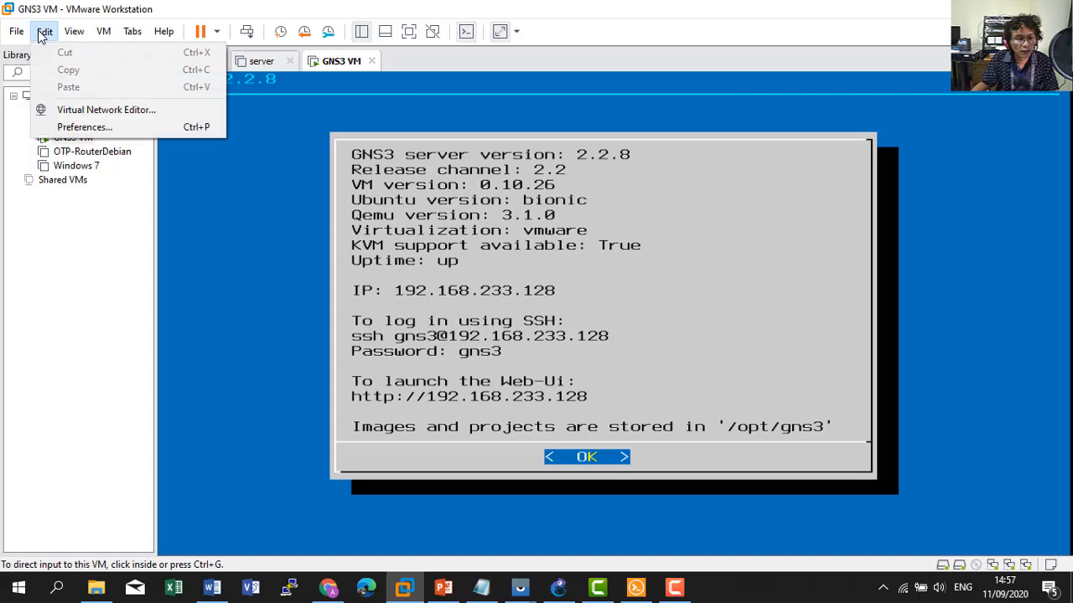
pyautogui.click(70, 110)
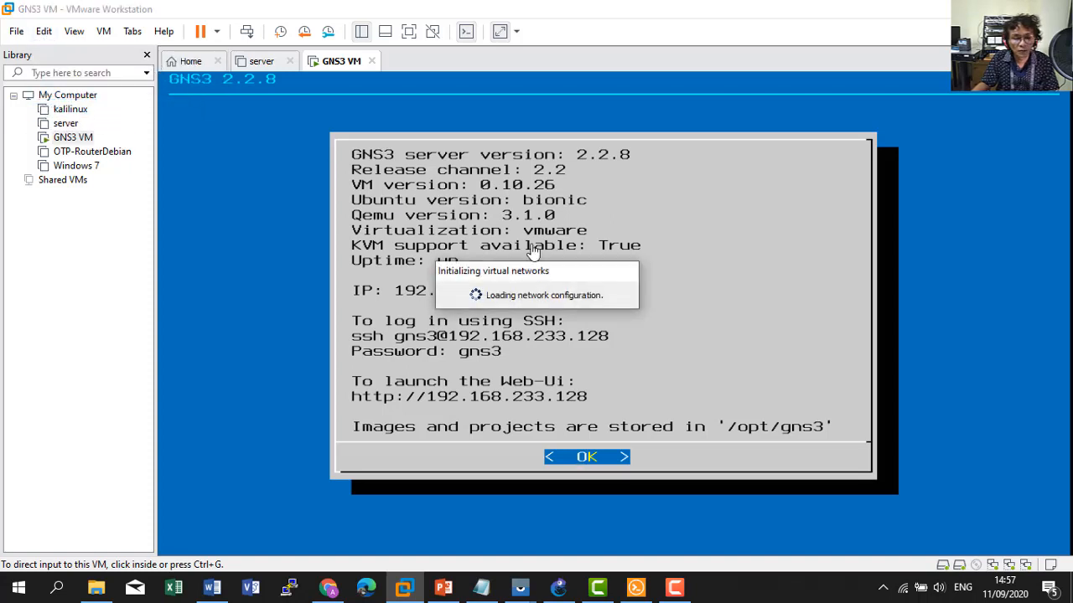
pyautogui.click(369, 165)
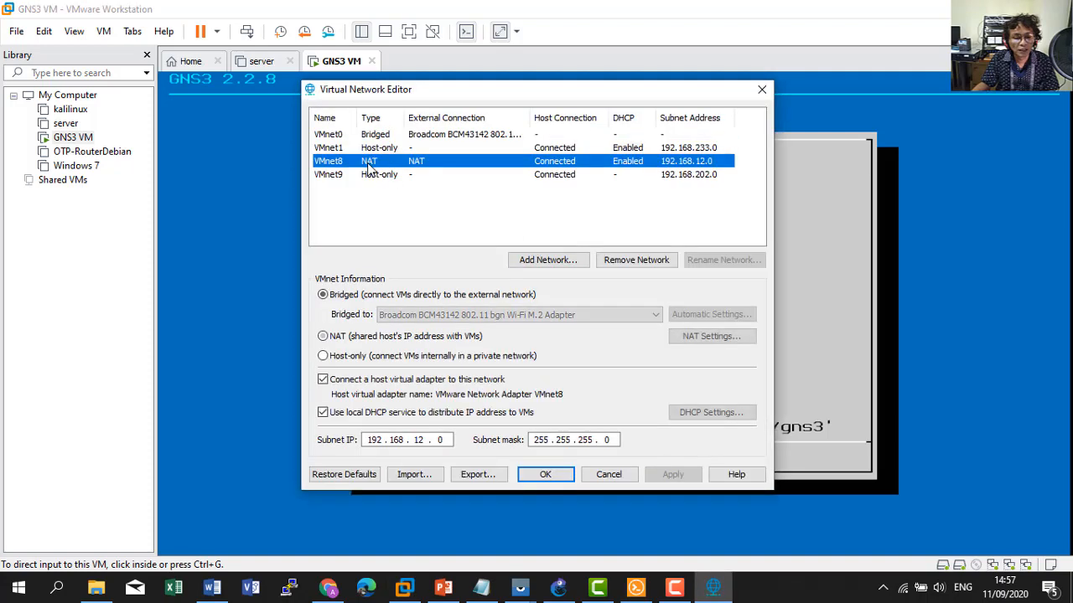
pyautogui.click(710, 336)
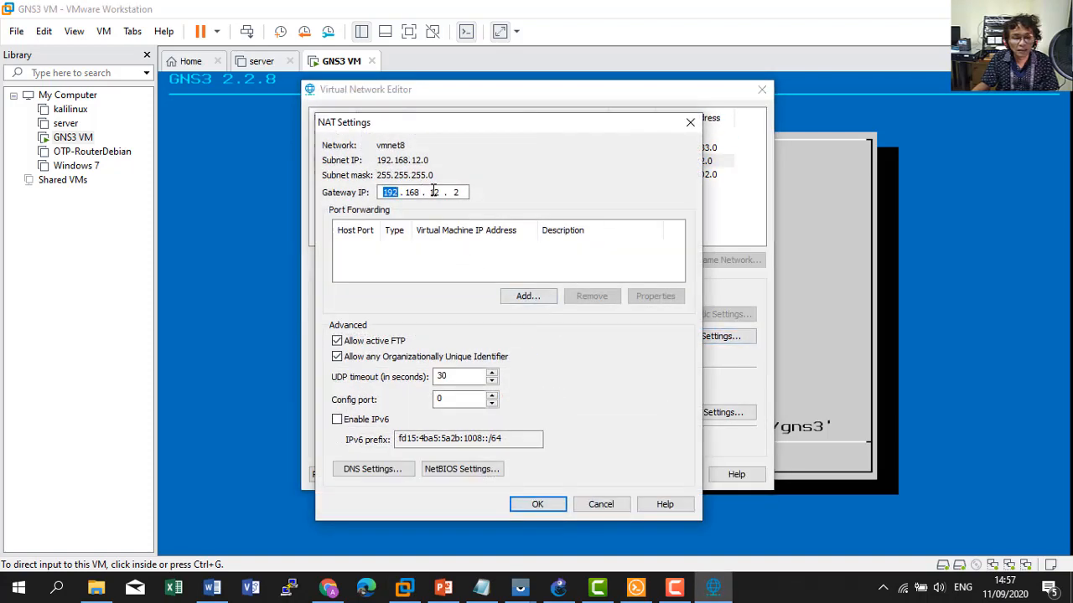
pyautogui.click(614, 506)
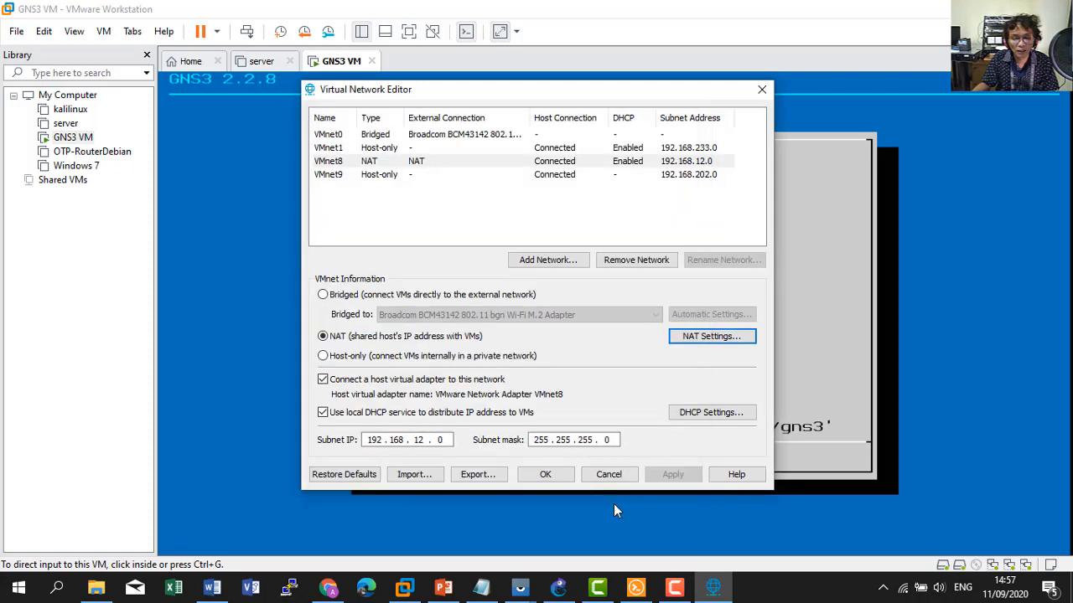
pyautogui.click(608, 476)
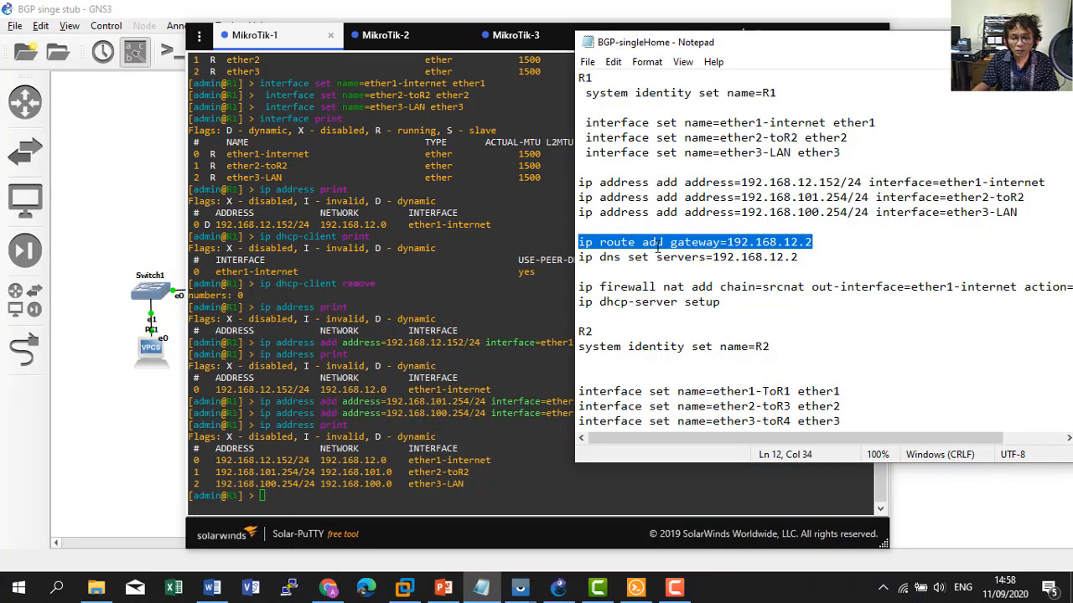
# Add R1's default route via 192.168.12.2 from the notes and check the routing table.
pyautogui.click(658, 243)
pyautogui.moveTo(580, 243); pyautogui.dragTo(852, 247)
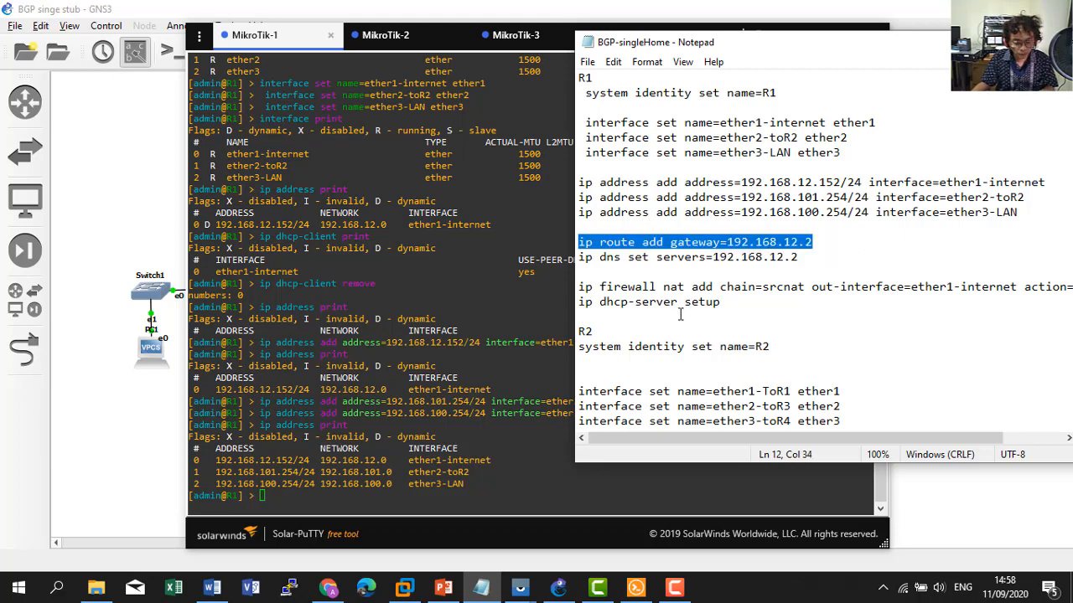
pyautogui.hotkey('ctrl', 'c')
pyautogui.click(404, 389)
pyautogui.rightClick(404, 389)
pyautogui.press('Return')
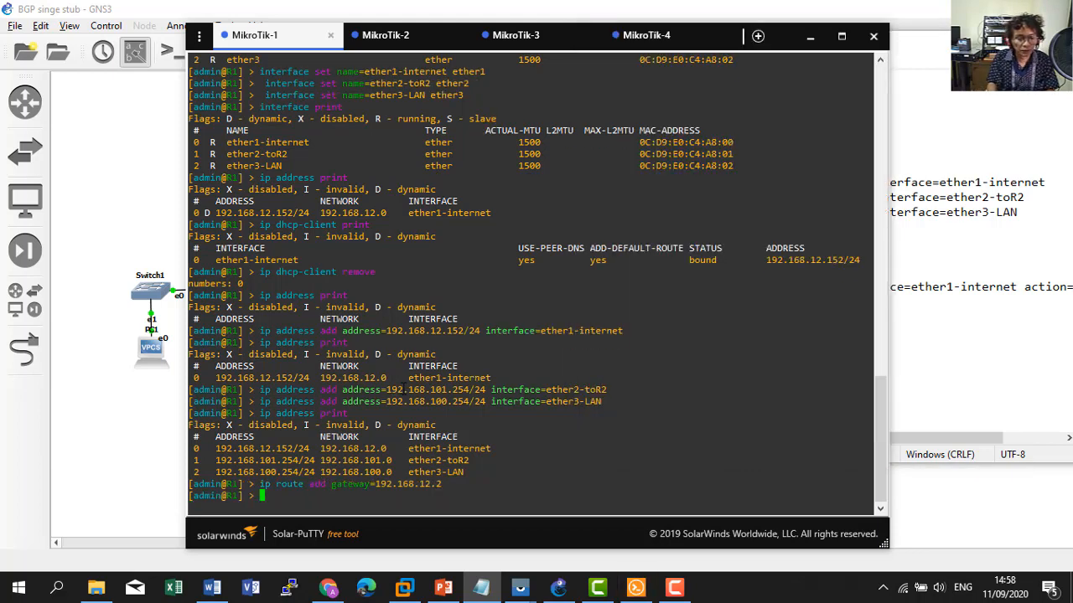
pyautogui.write('ip route print')
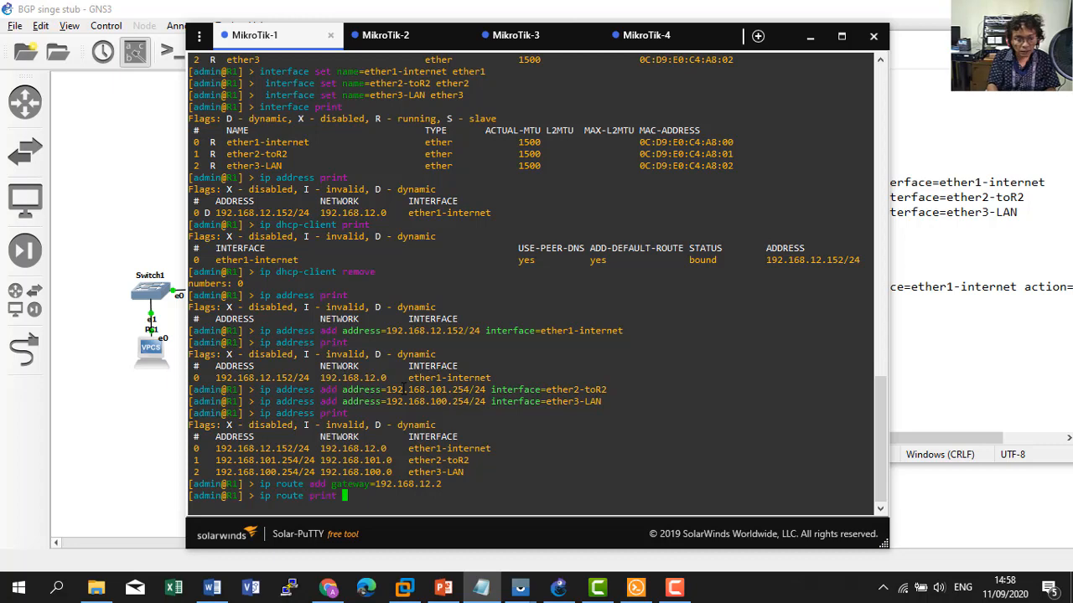
pyautogui.press('Return')
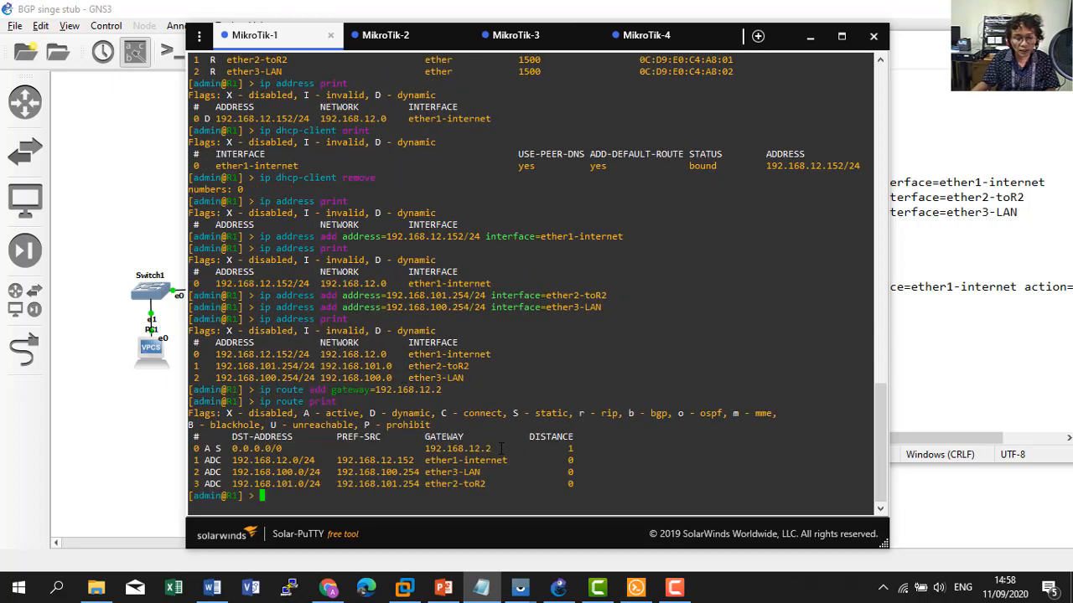
# Set R1's DNS server to 192.168.12.2 from the notes.
pyautogui.click(907, 242)
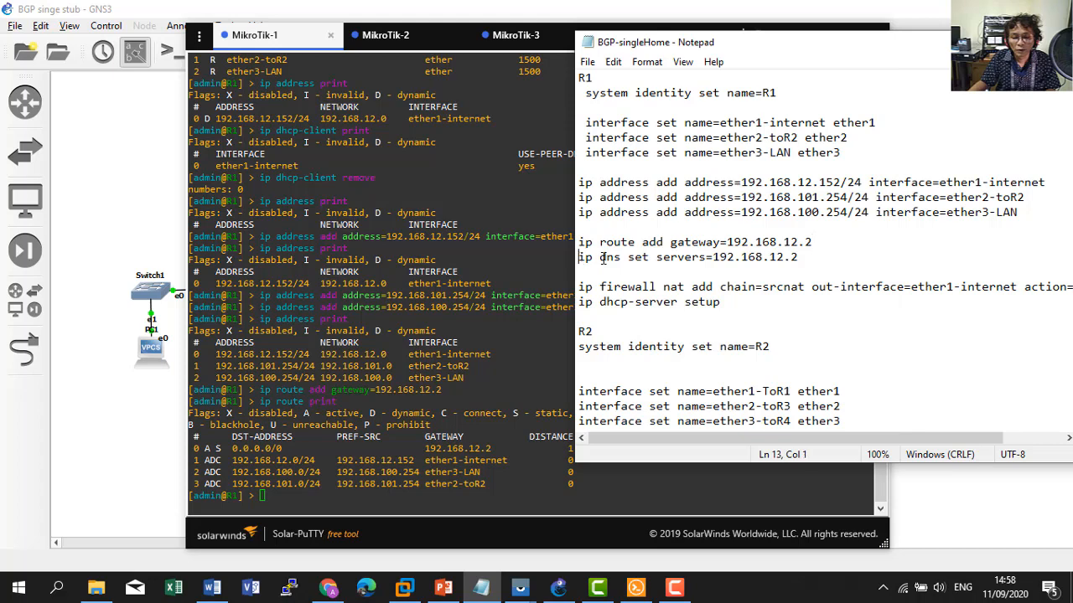
pyautogui.moveTo(579, 258); pyautogui.dragTo(801, 257)
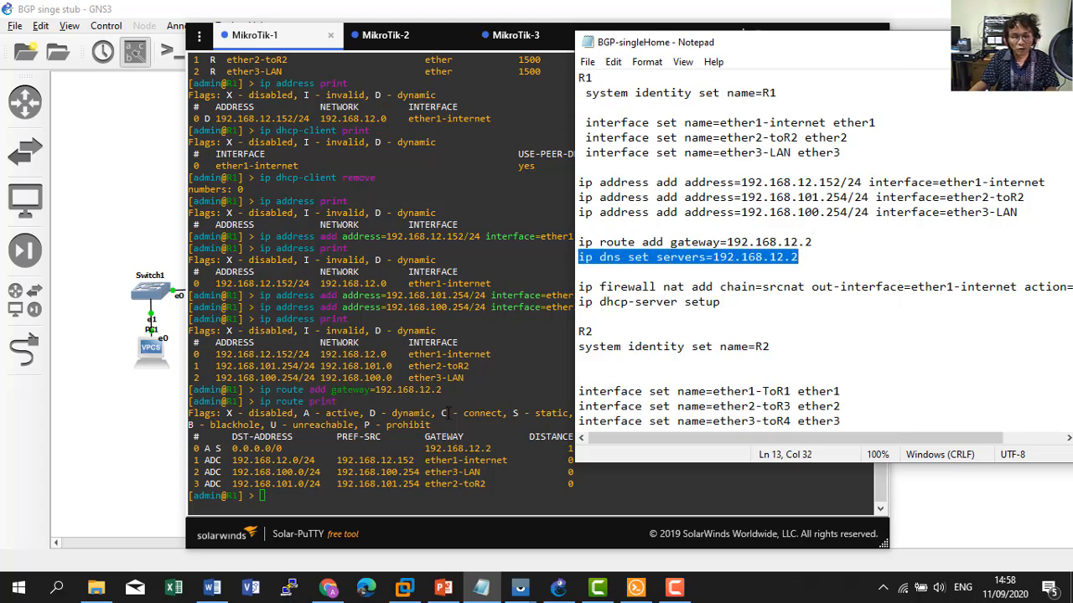
pyautogui.click(449, 413)
pyautogui.rightClick(449, 413)
pyautogui.press('Return')
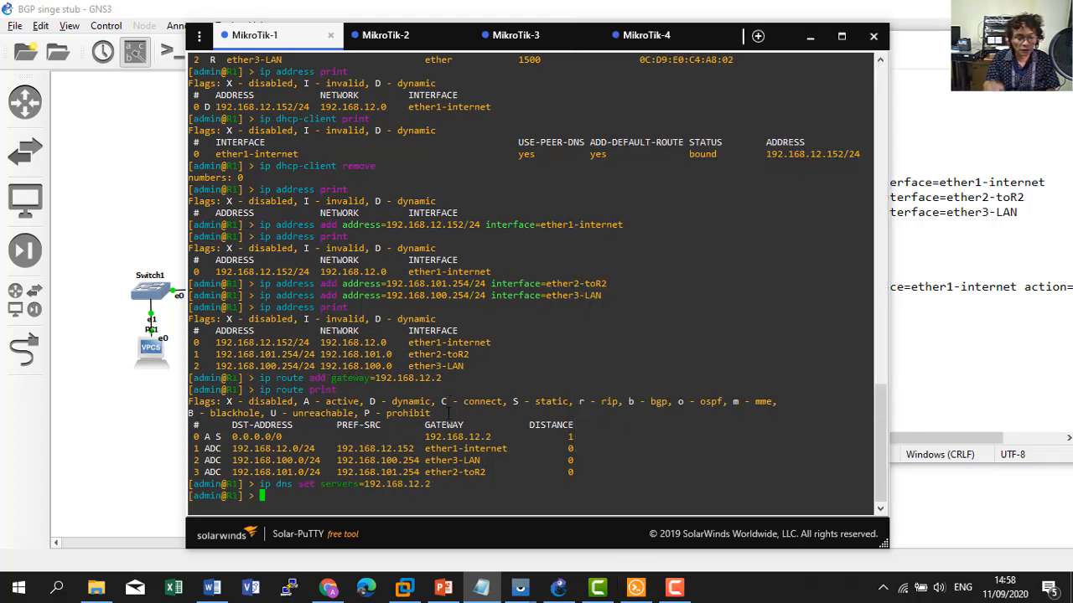
# Add a srcnat masquerade NAT rule with out-interface ether1-internet.
pyautogui.click(893, 272)
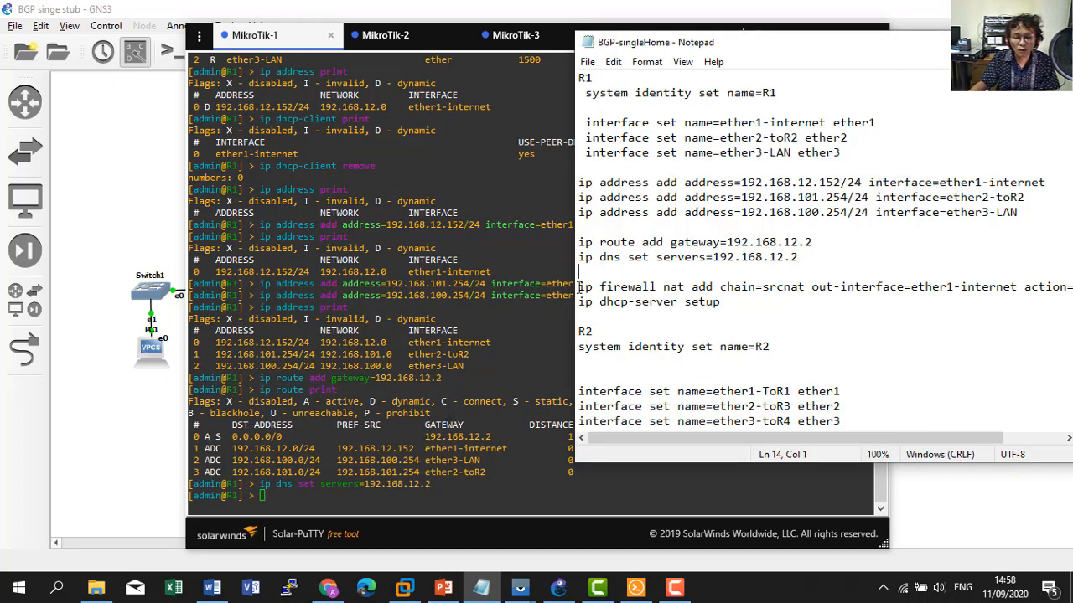
pyautogui.click(429, 459)
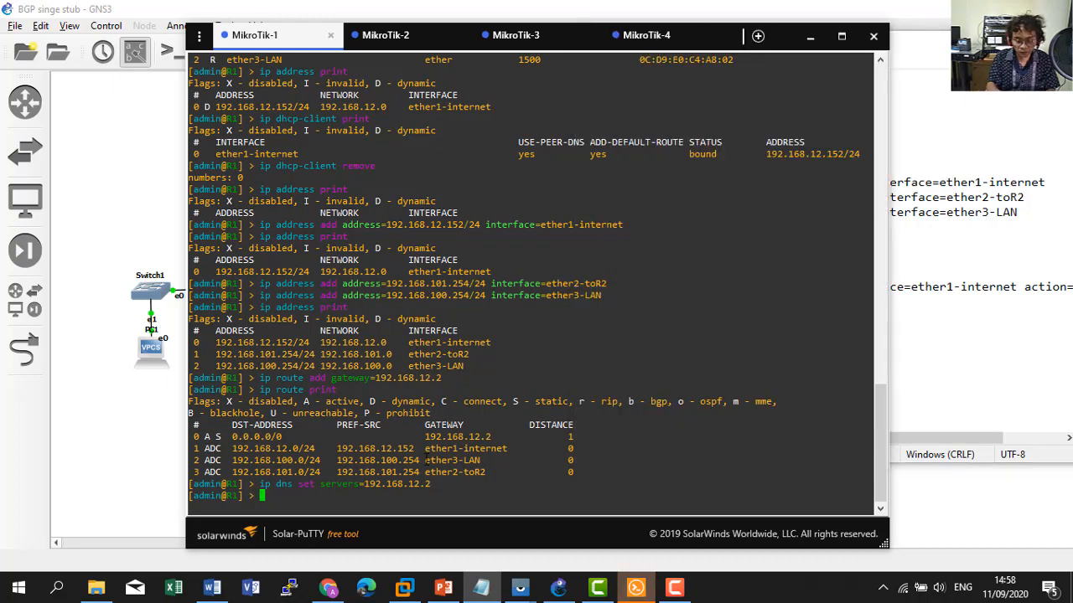
pyautogui.write('ip firewall ')
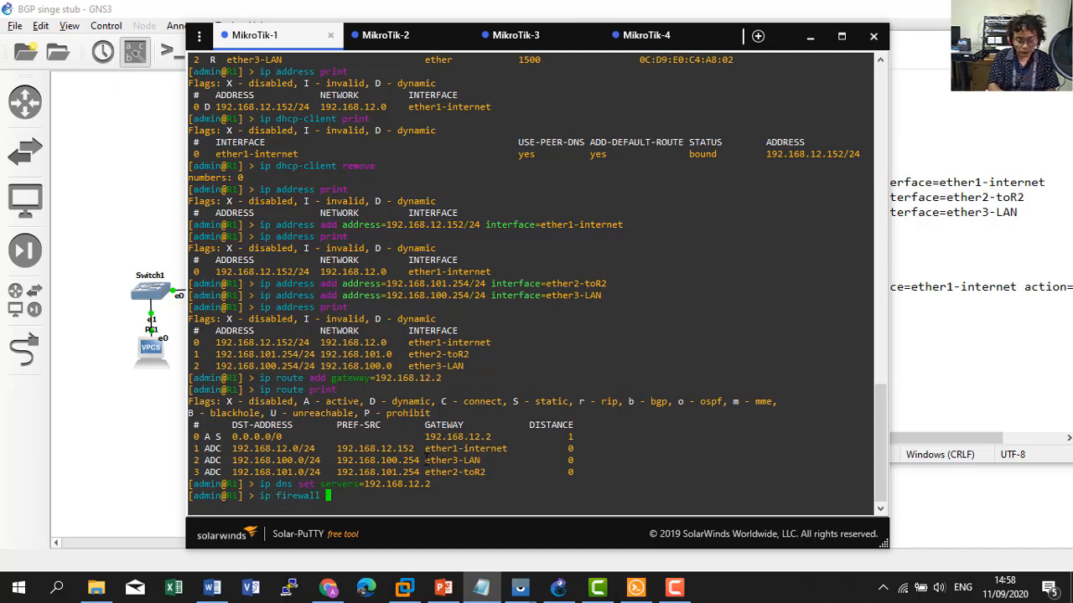
pyautogui.write('nat')
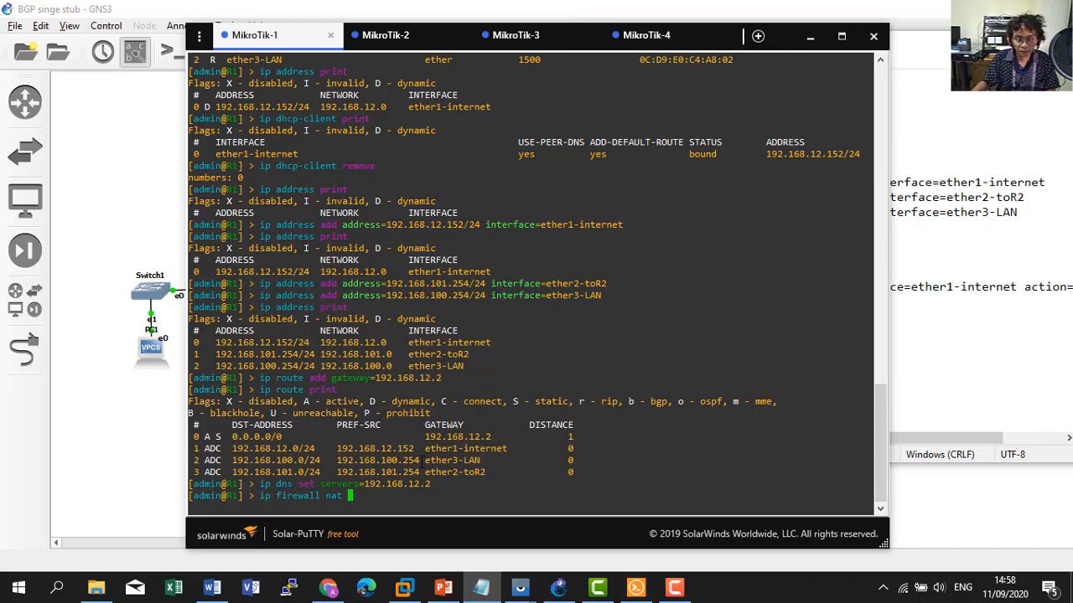
pyautogui.press('Tab')
pyautogui.press('Tab')
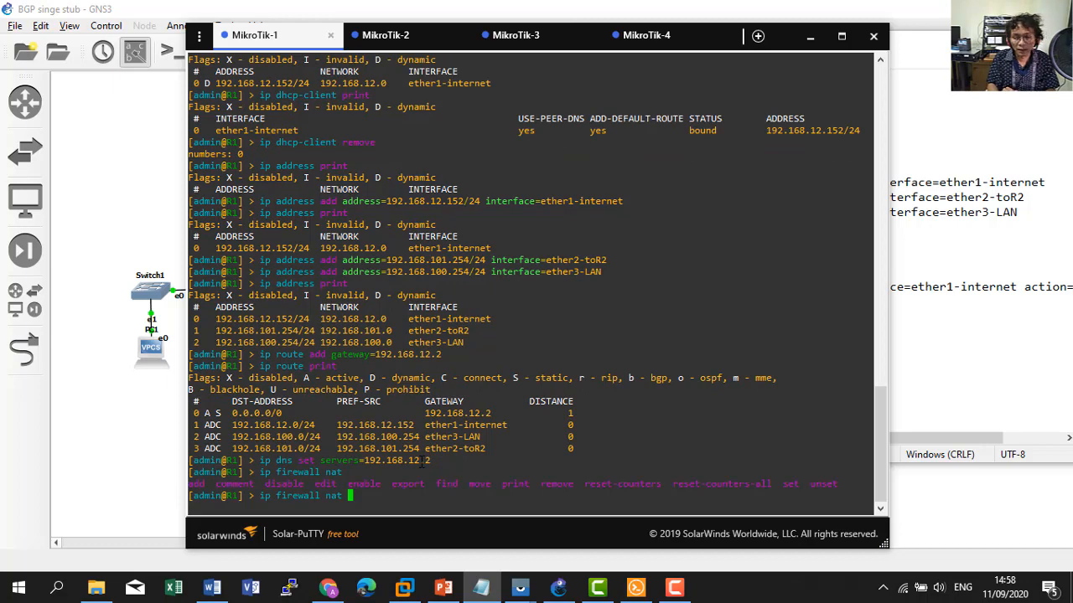
pyautogui.write('add')
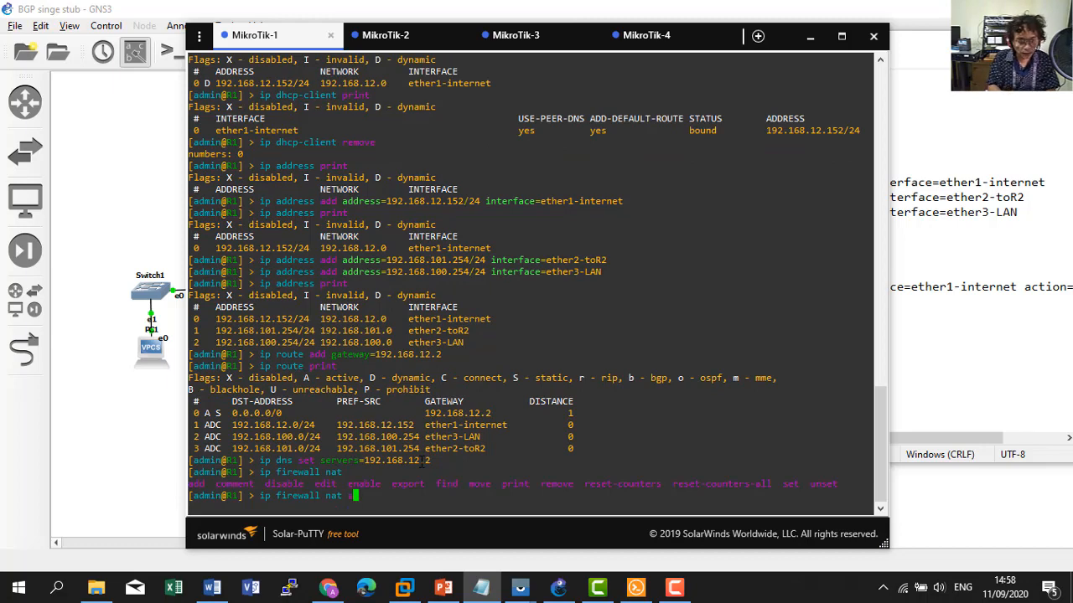
pyautogui.press('Tab')
pyautogui.press('Tab')
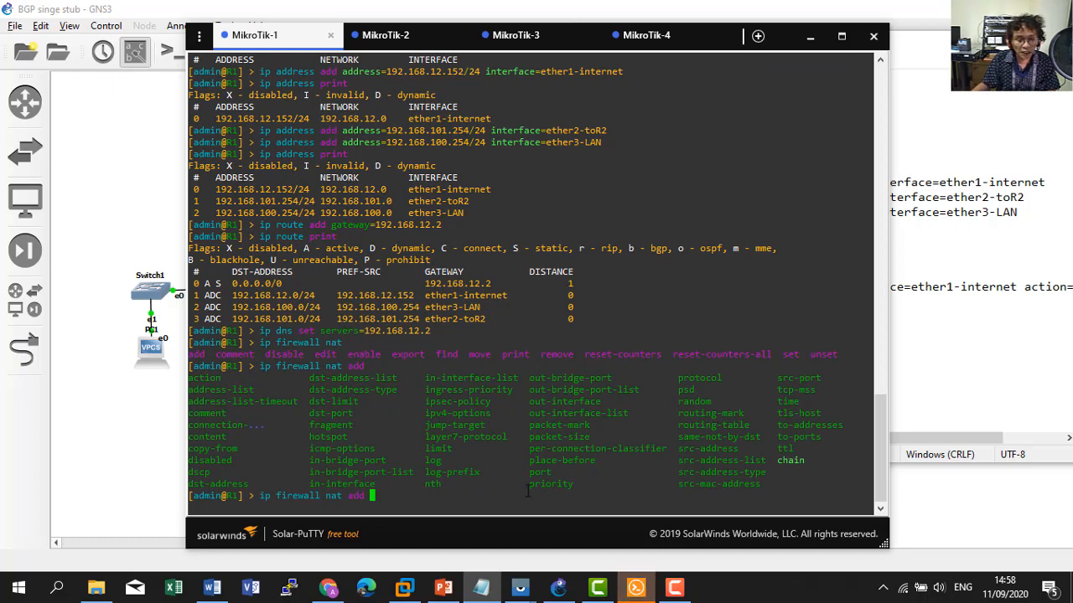
pyautogui.write('chain=')
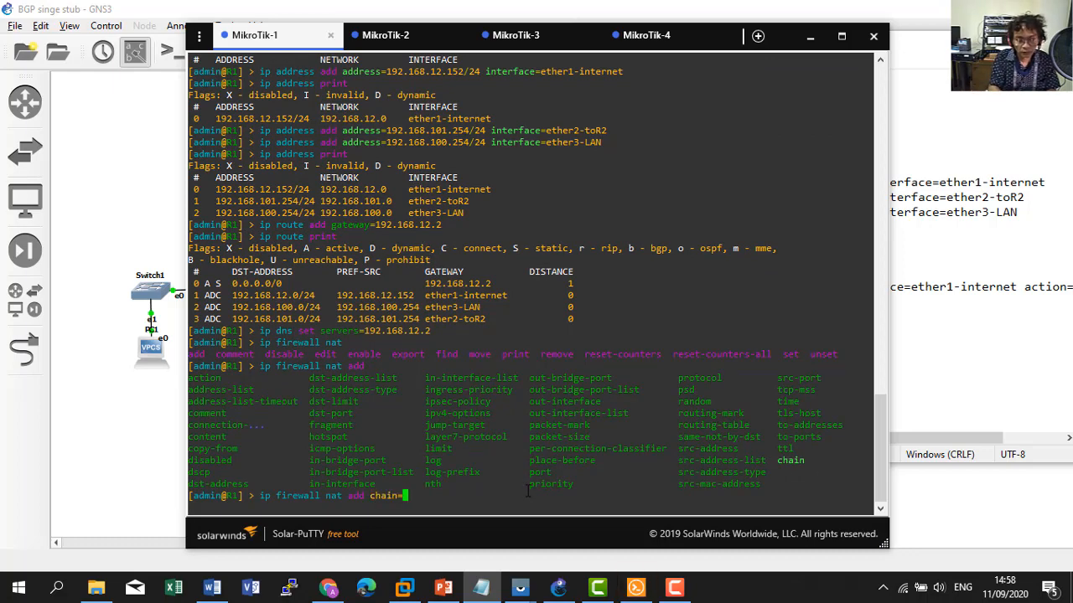
pyautogui.press('Tab')
pyautogui.press('Tab')
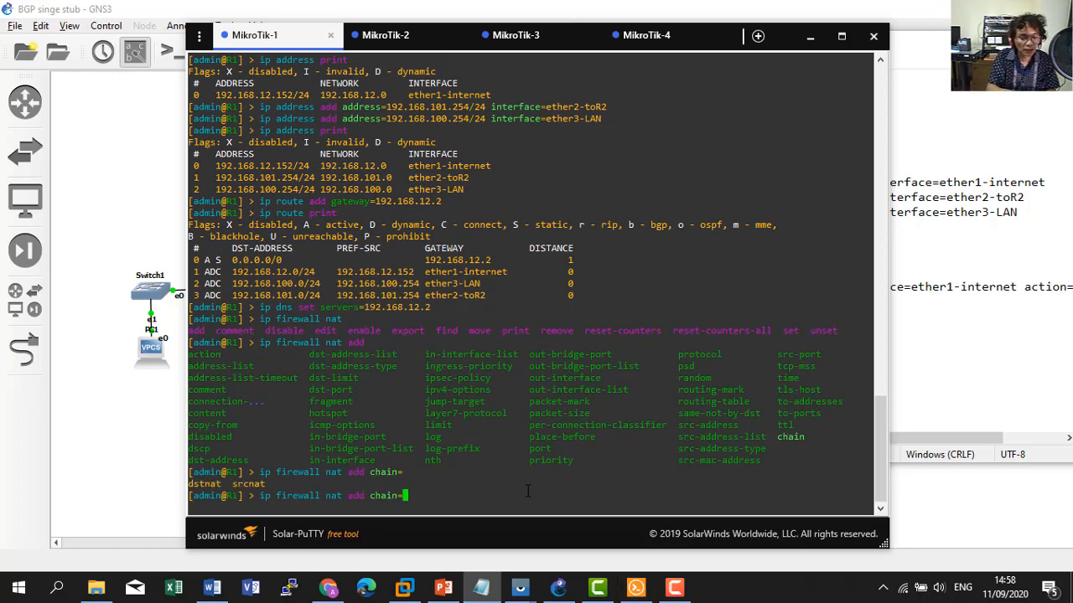
pyautogui.write('s')
pyautogui.press('Tab')
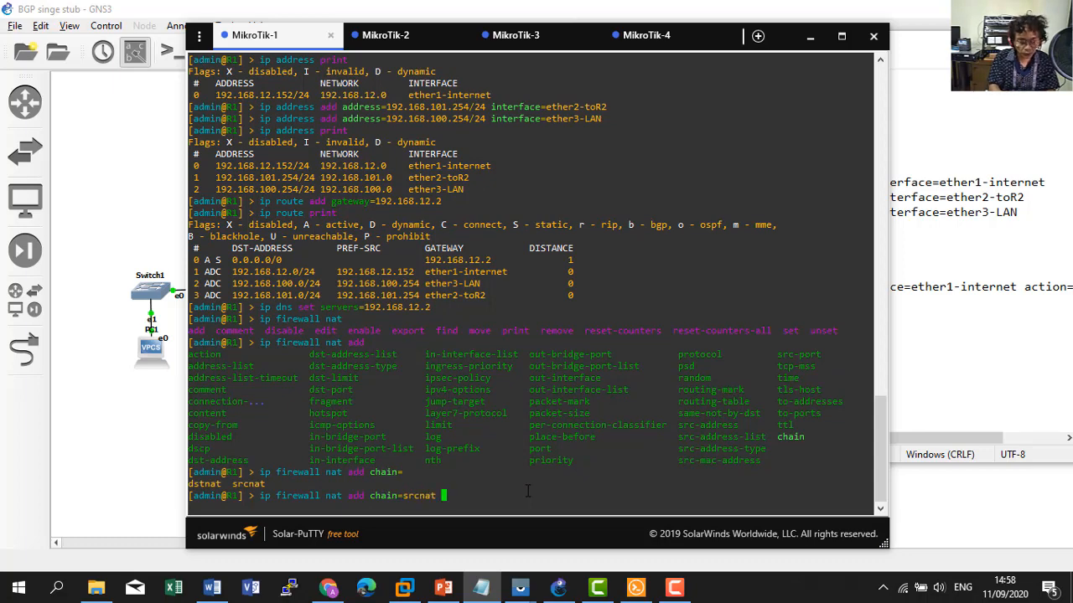
pyautogui.write('out-i')
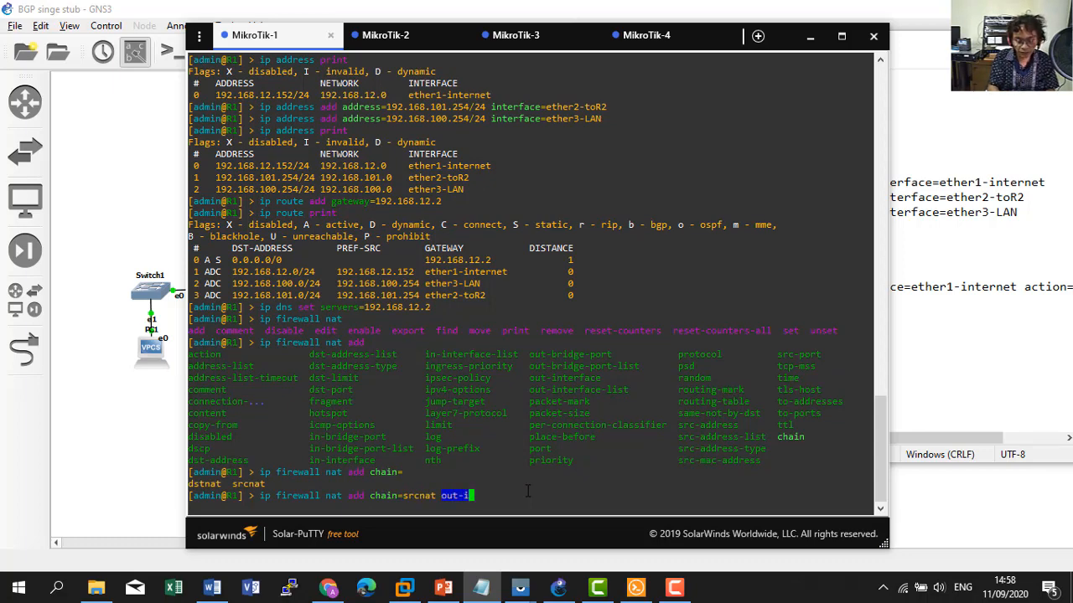
pyautogui.press('Tab')
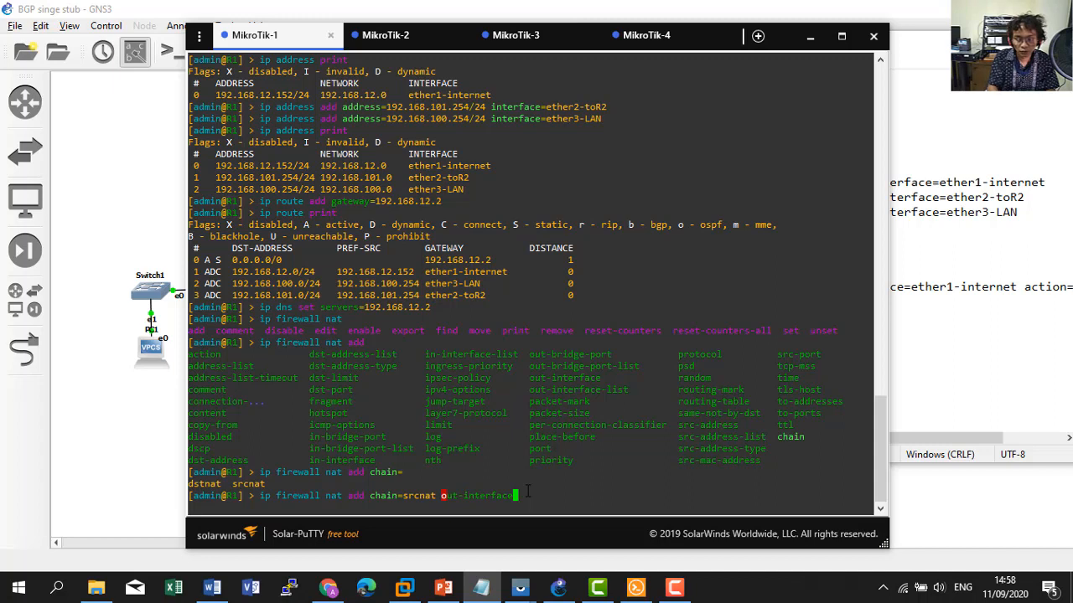
pyautogui.write('=')
pyautogui.press('Tab')
pyautogui.press('Tab')
pyautogui.write('e')
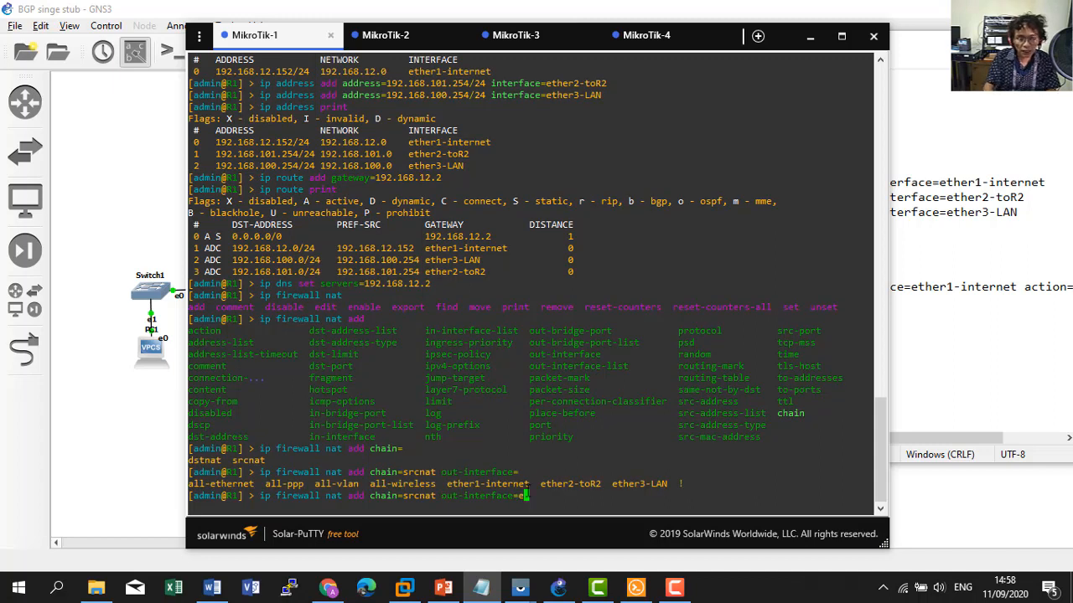
pyautogui.press('BackSpace')
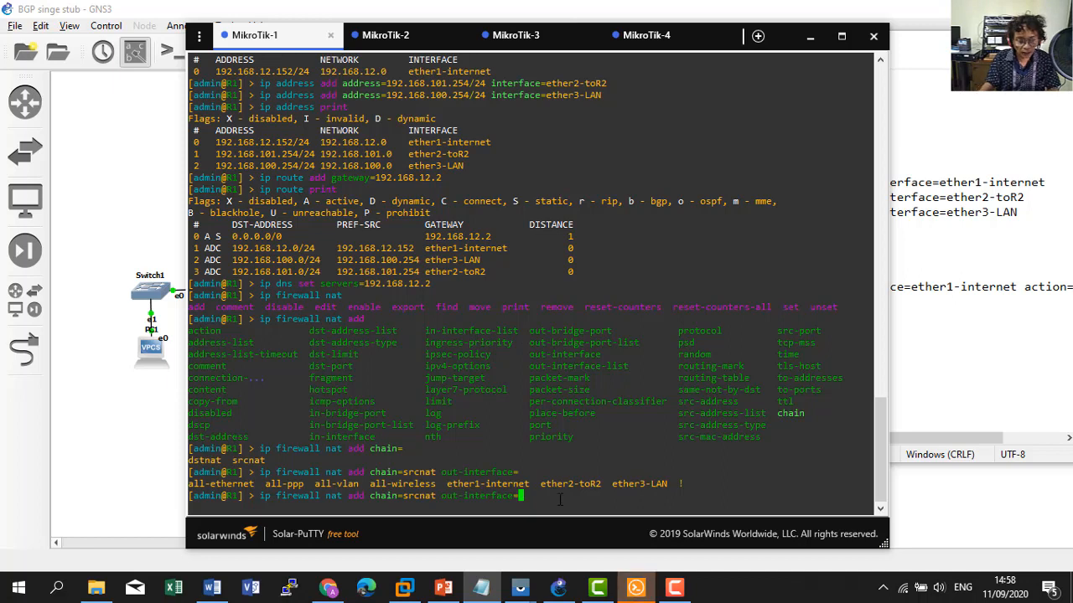
pyautogui.write('ether1')
pyautogui.press('Tab')
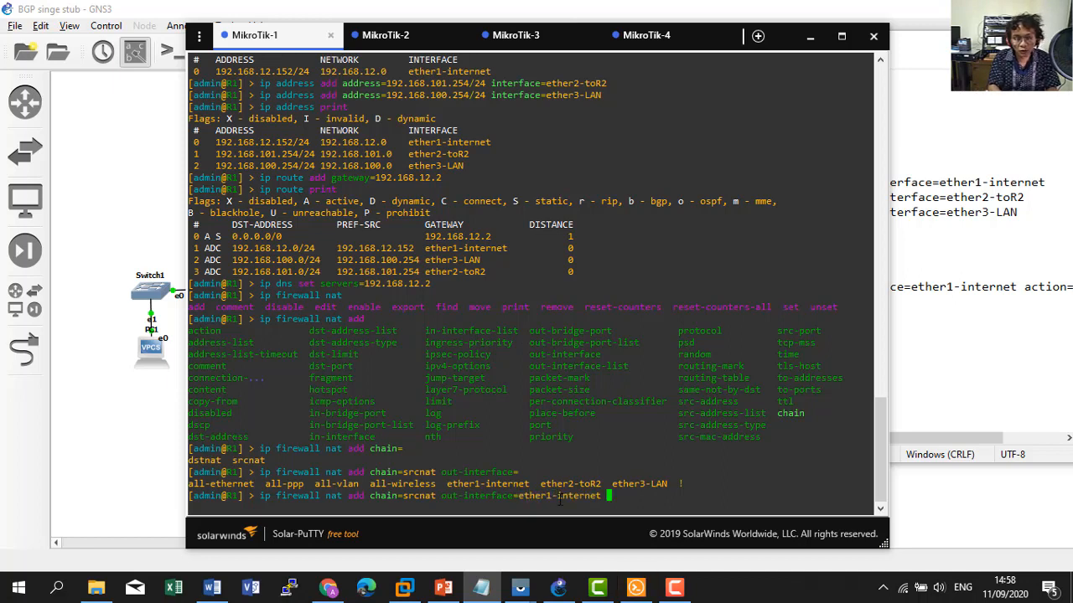
pyautogui.write('action=')
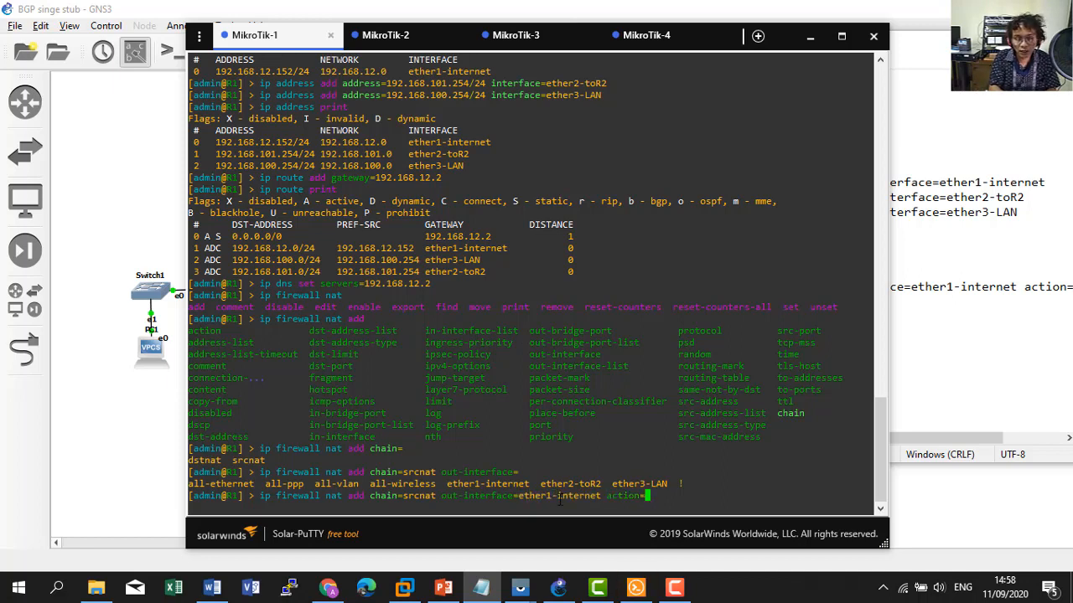
pyautogui.write('mas')
pyautogui.press('Tab')
pyautogui.press('Return')
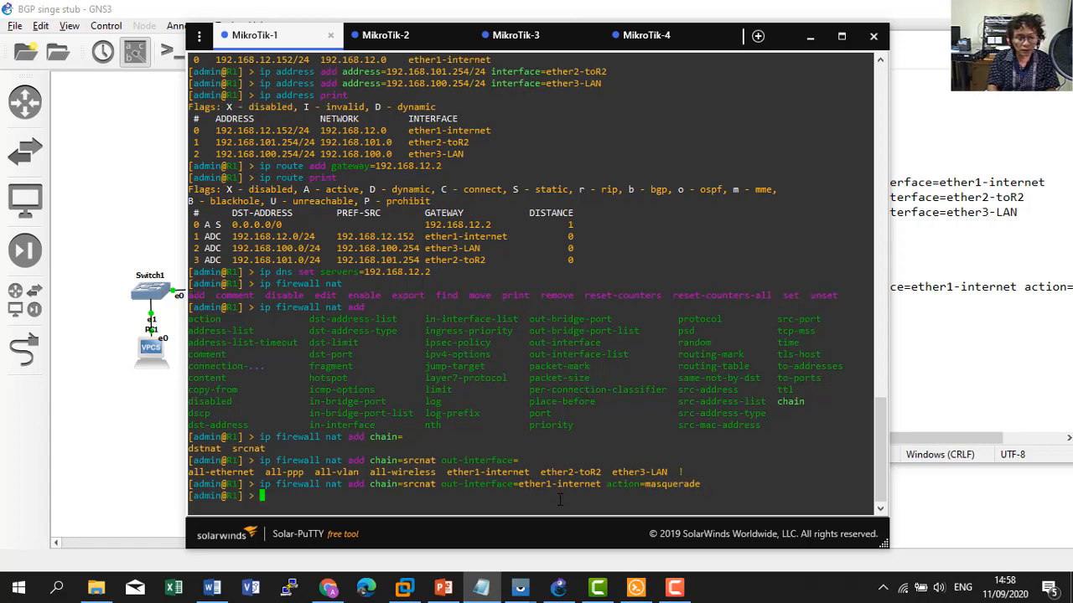
# Ping google.com from R1 to confirm internet access.
pyautogui.click(918, 246)
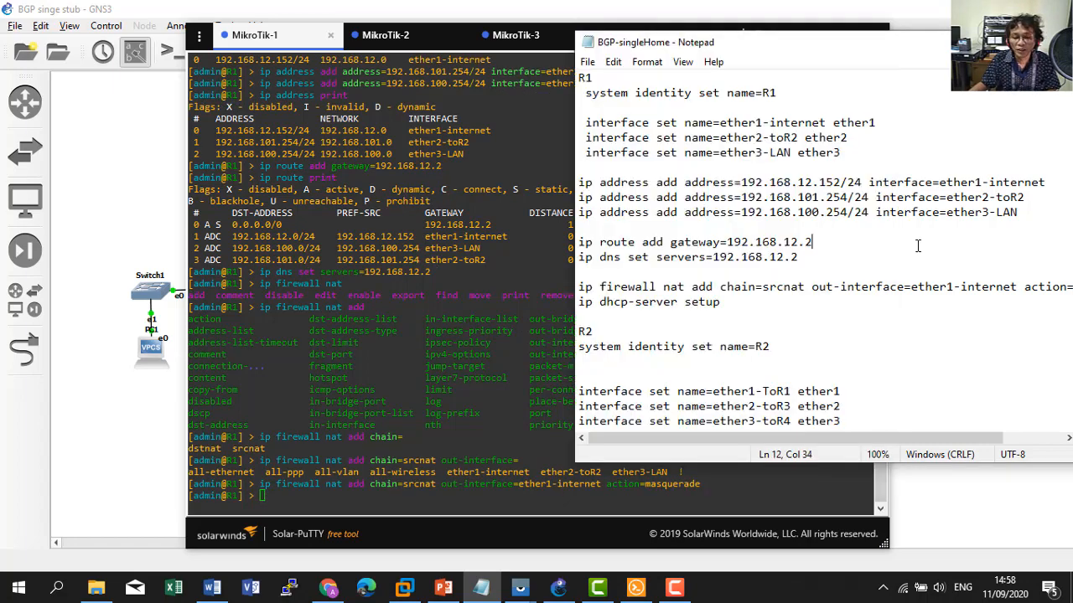
pyautogui.click(452, 392)
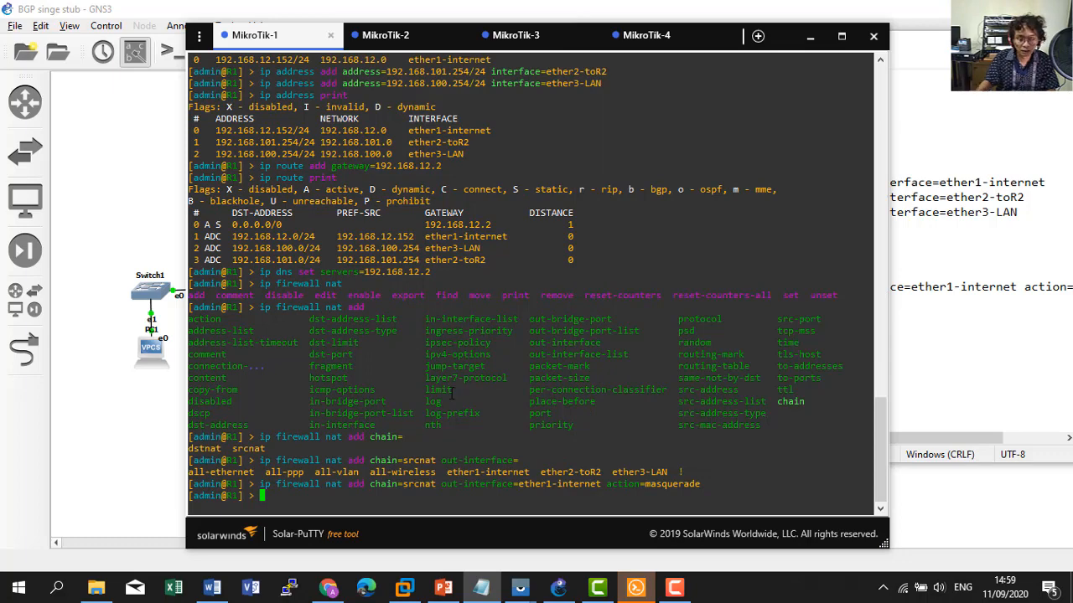
pyautogui.write('ping goo')
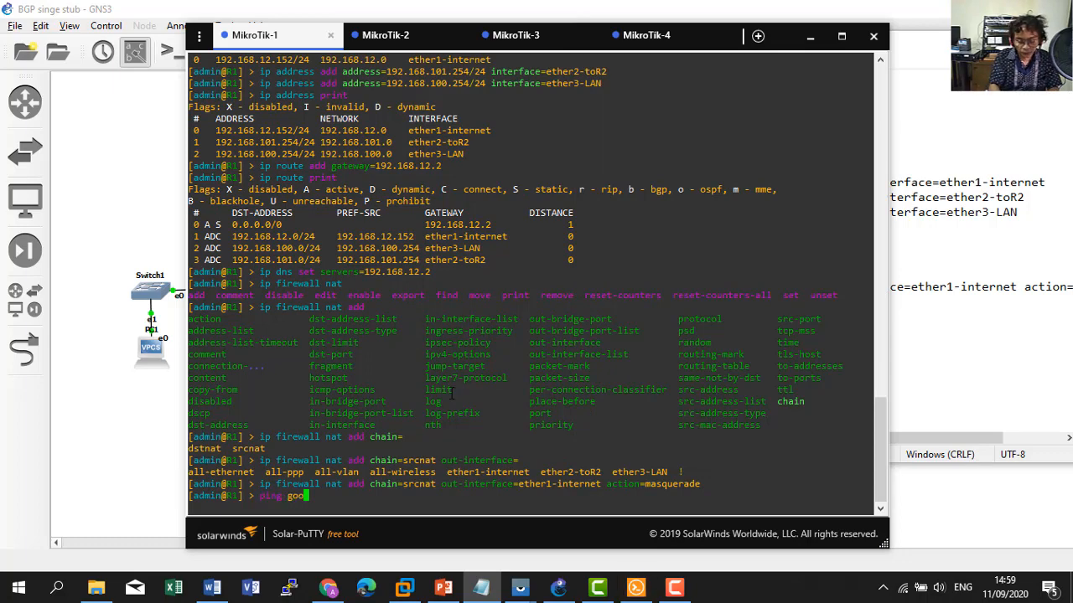
pyautogui.write('gle.com')
pyautogui.press('Return')
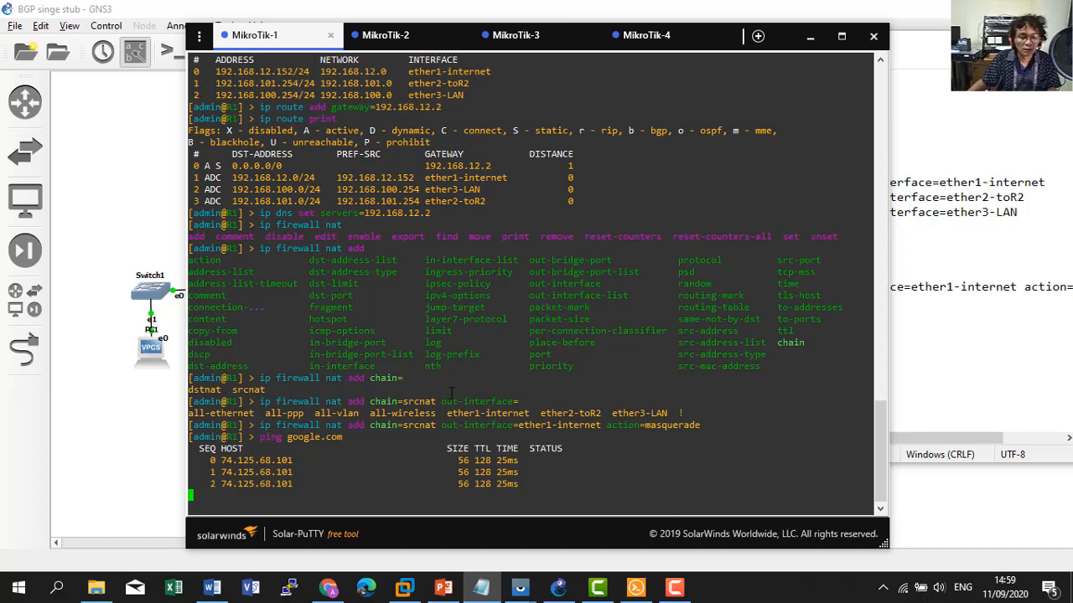
pyautogui.click(944, 278)
pyautogui.click(388, 380)
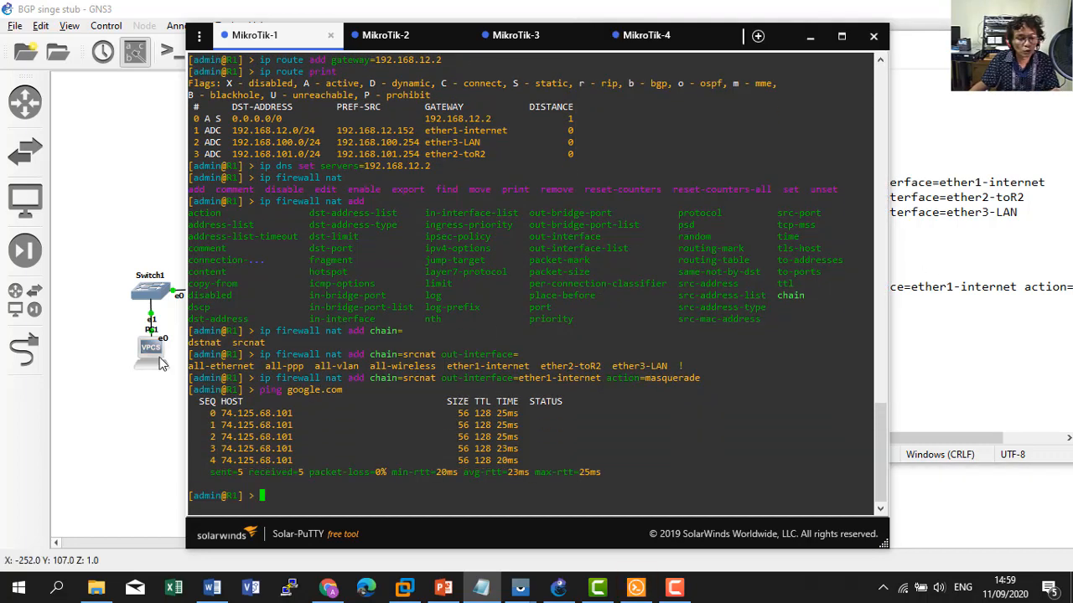
pyautogui.click(1002, 232)
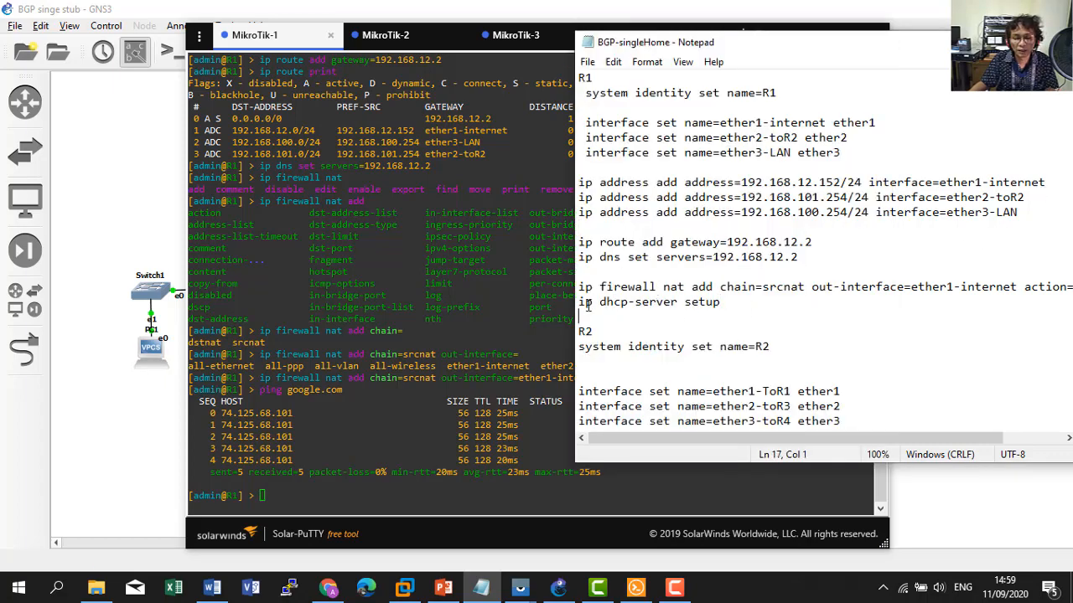
# Paste 'ip dhcp-server setup' into MikroTik-1's terminal and pick ether3-LAN as the DHCP interface.
pyautogui.moveTo(725, 303); pyautogui.dragTo(578, 303)
pyautogui.hotkey('ctrl', 'c')
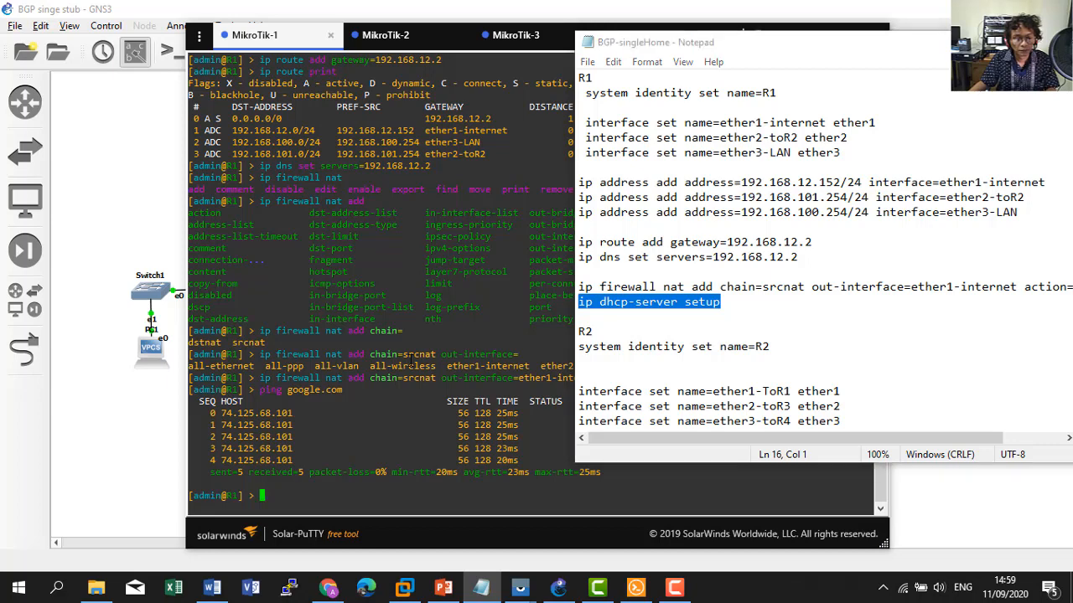
pyautogui.click(409, 356)
pyautogui.rightClick(409, 356)
pyautogui.press('Return')
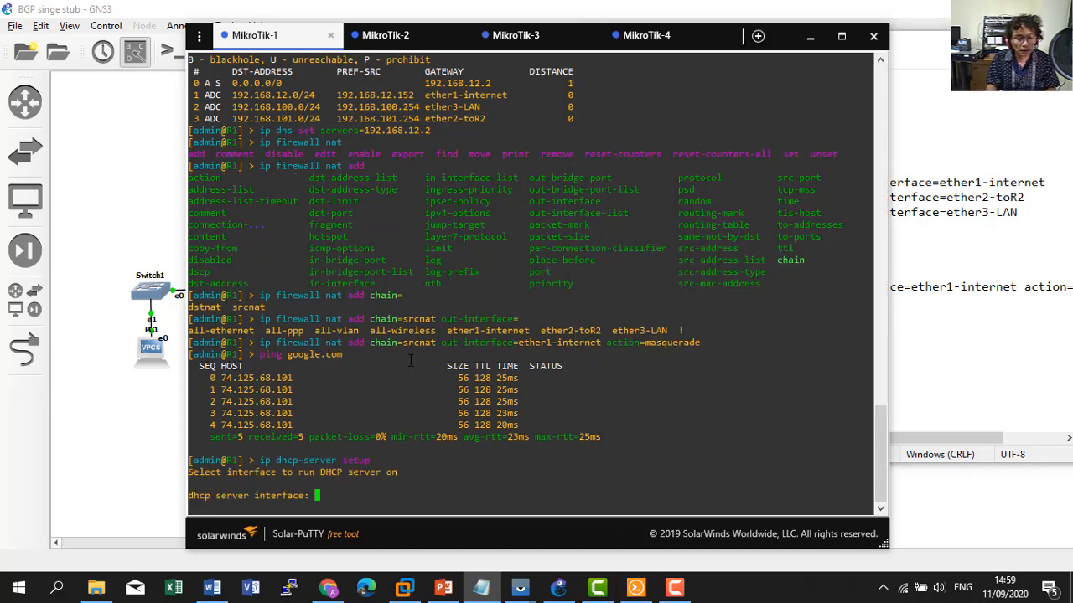
pyautogui.press('Tab')
pyautogui.press('Tab')
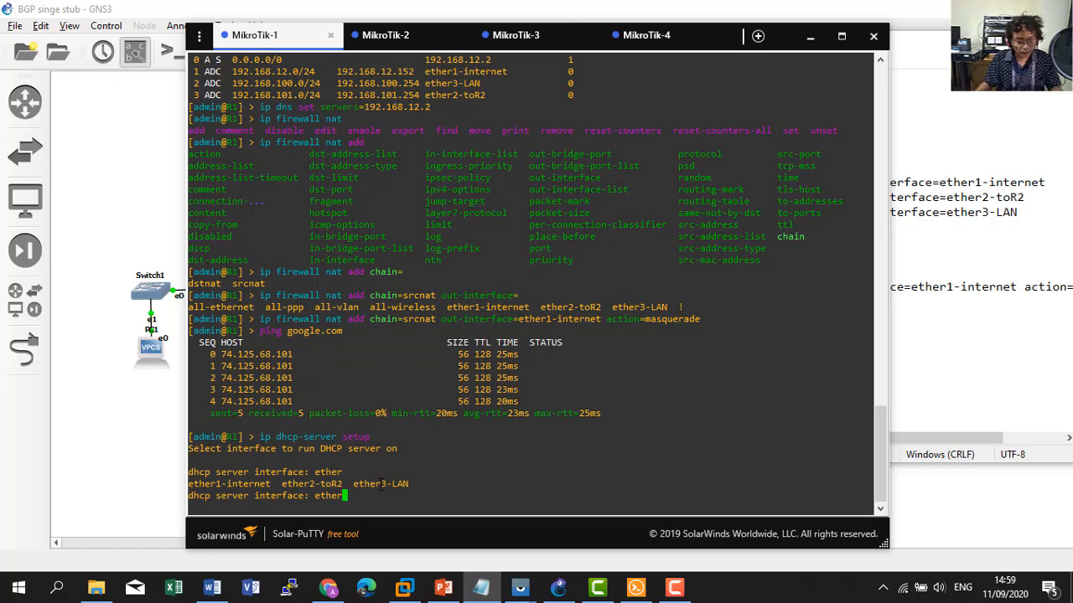
pyautogui.write('3-LAN')
pyautogui.press('Return')
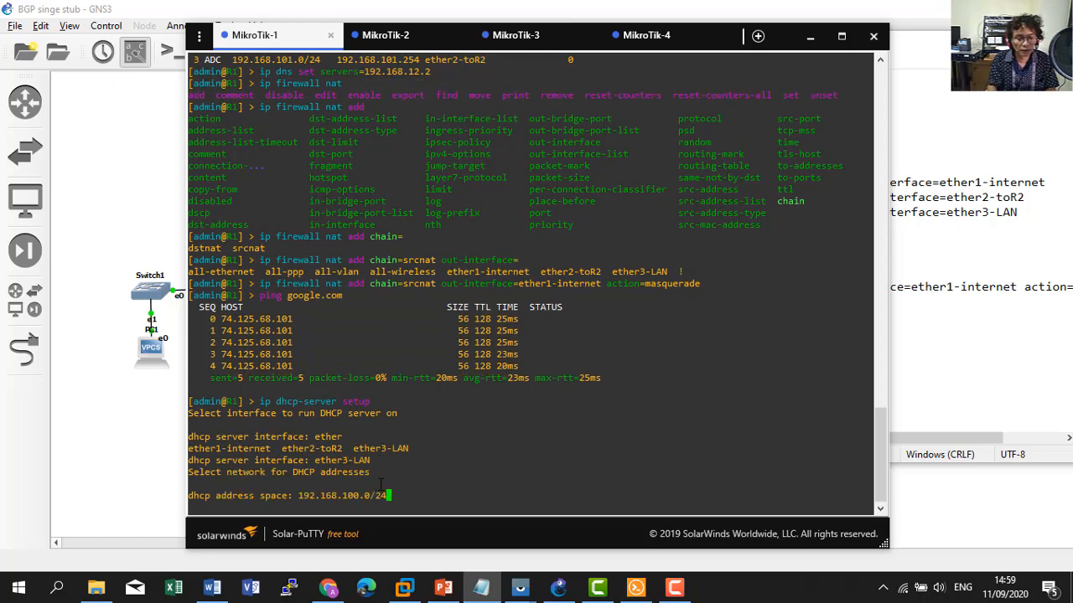
# Accept address space 192.168.100.0/24, gateway 192.168.100.254 and pool 192.168.100.1–192.168.100.253.
pyautogui.click(105, 440)
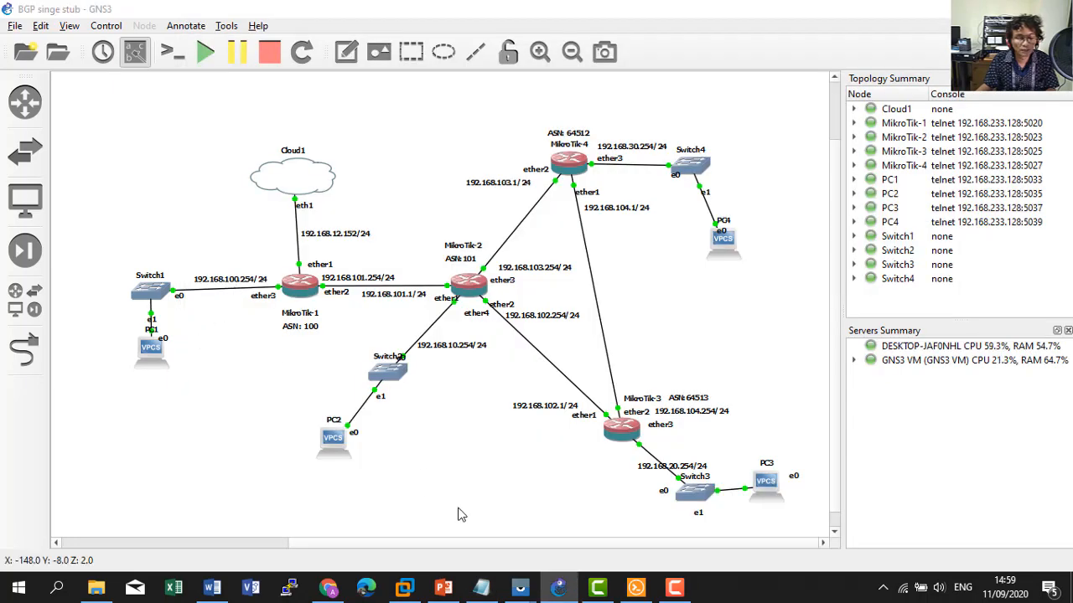
pyautogui.click(461, 513)
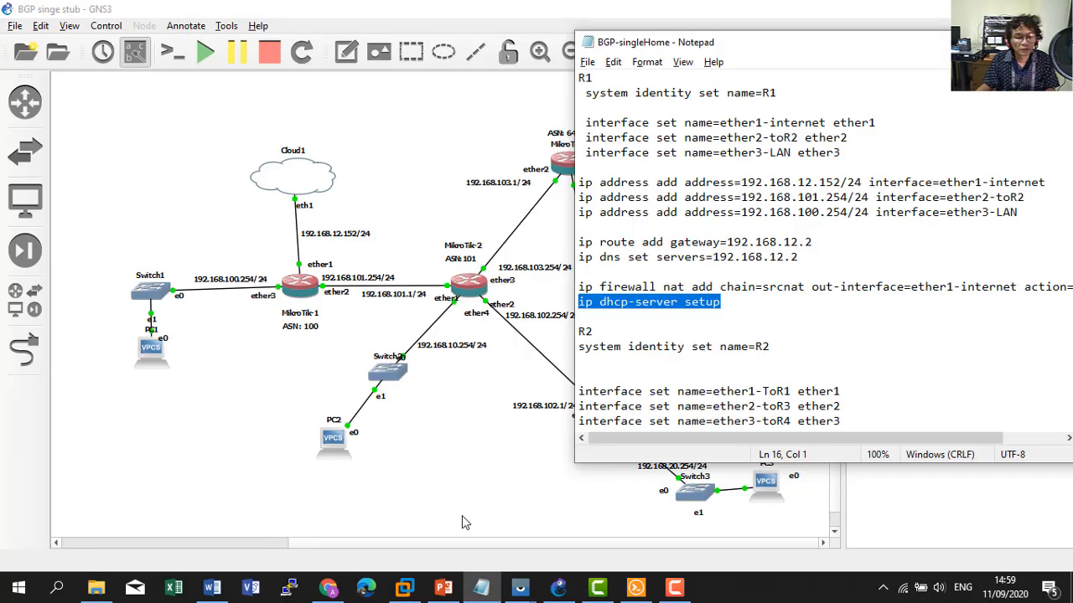
pyautogui.click(597, 589)
pyautogui.click(636, 588)
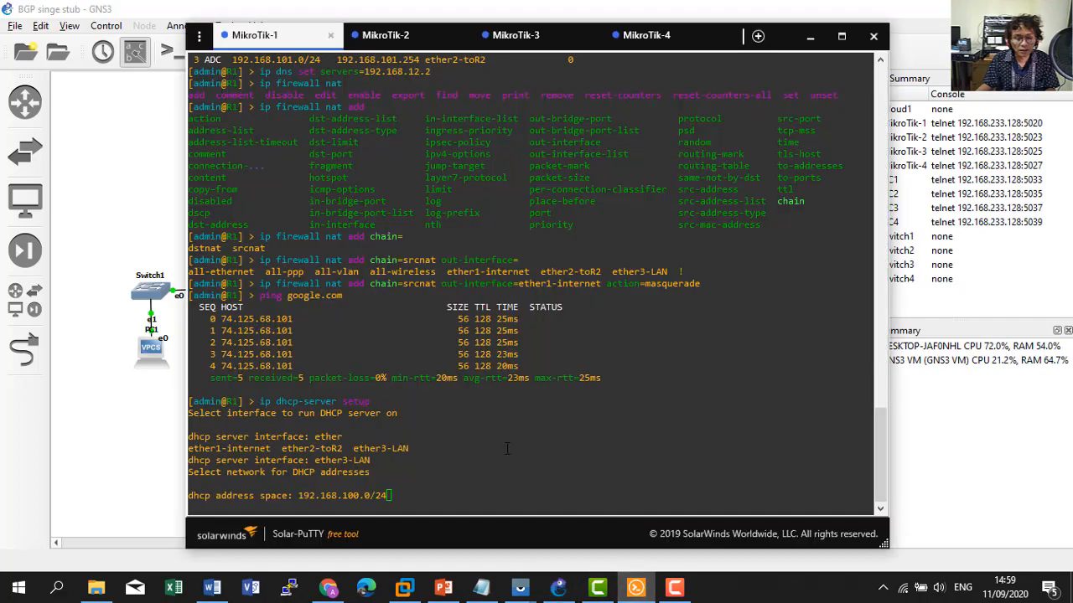
pyautogui.press('Return')
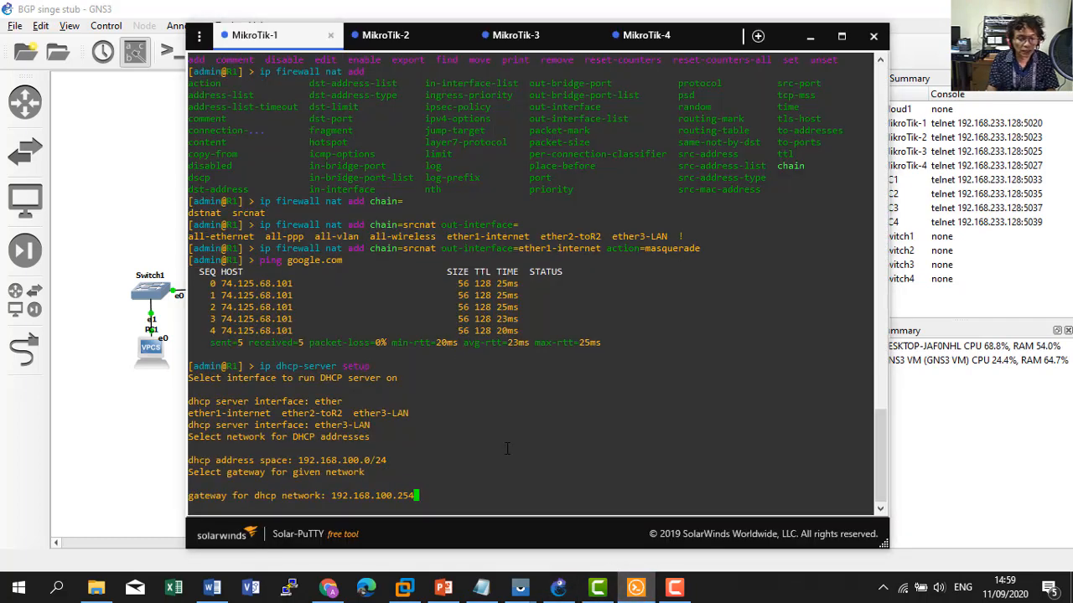
pyautogui.press('Return')
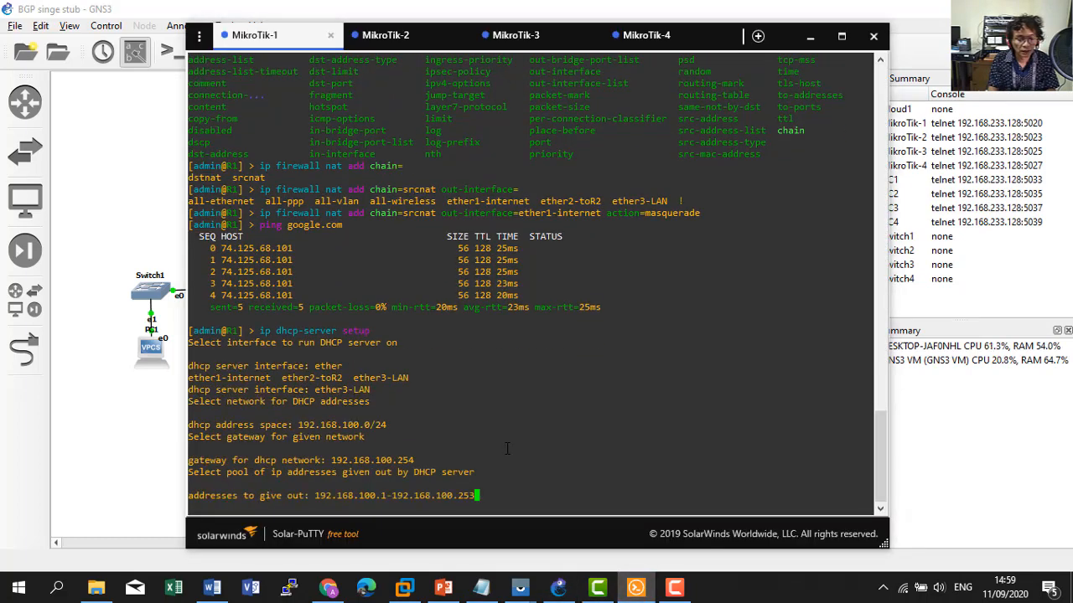
pyautogui.press('Return')
pyautogui.press('Return')
pyautogui.press('Return')
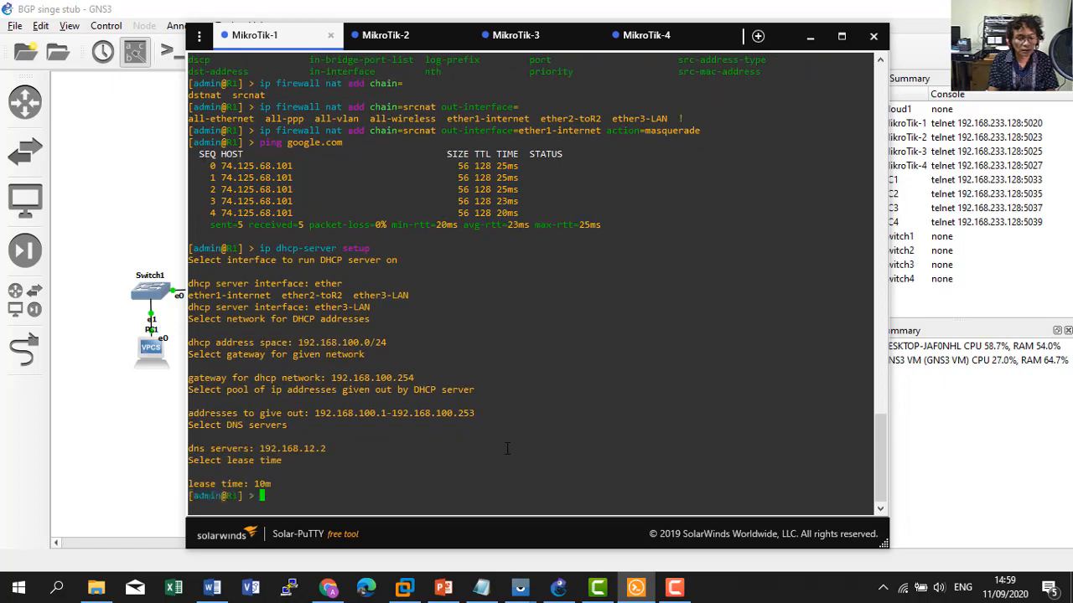
pyautogui.click(148, 353)
pyautogui.rightClick(148, 353)
pyautogui.click(144, 397)
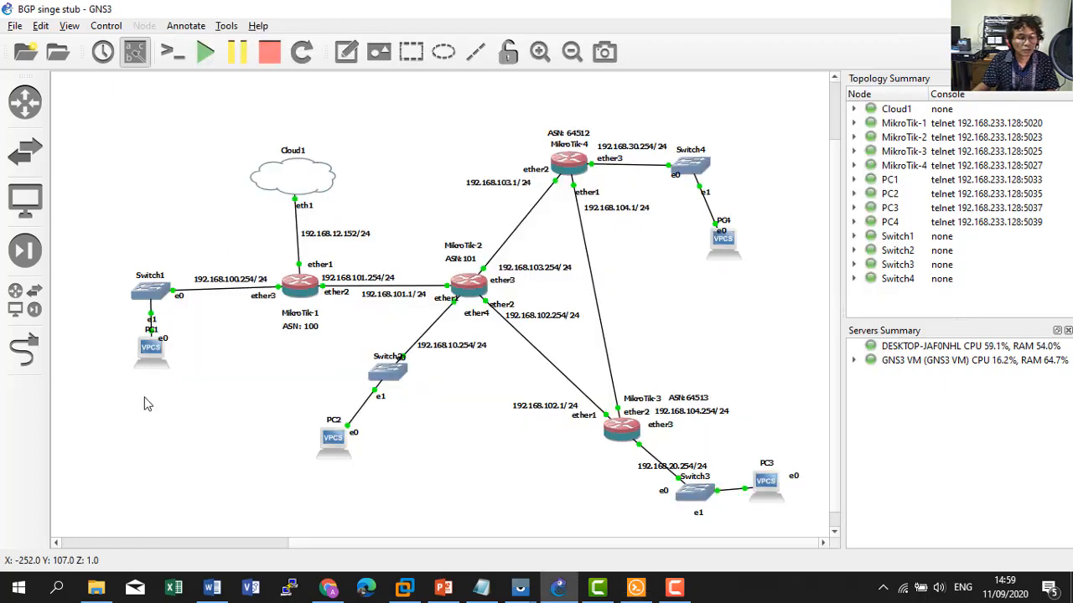
# From PC1's console, lease 192.168.100.252 with 'ip dhcp' and ping google.com successfully.
pyautogui.rightClick(147, 353)
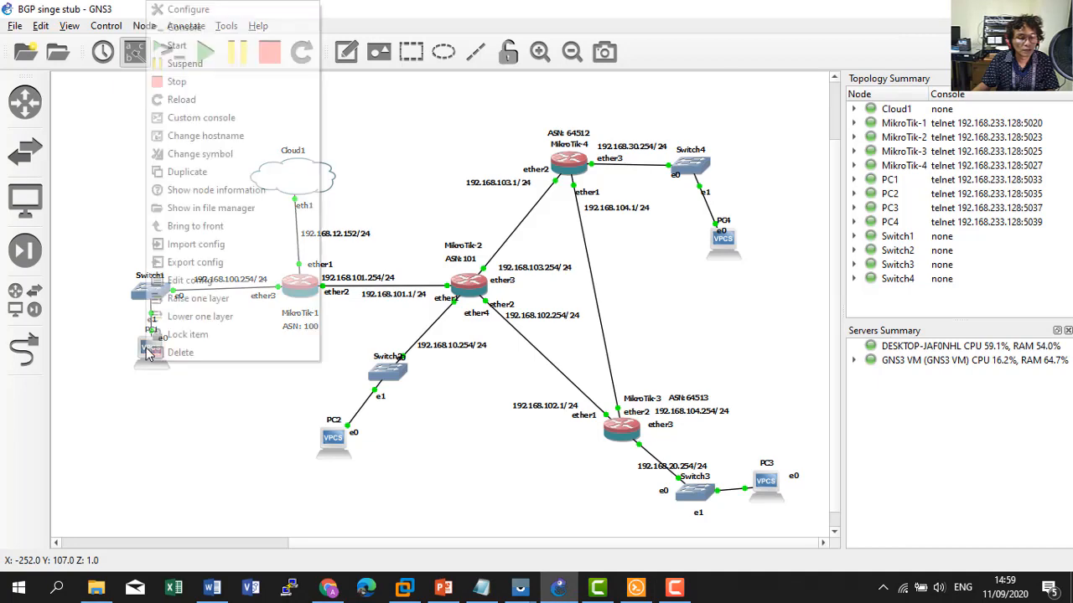
pyautogui.click(204, 44)
pyautogui.click(636, 588)
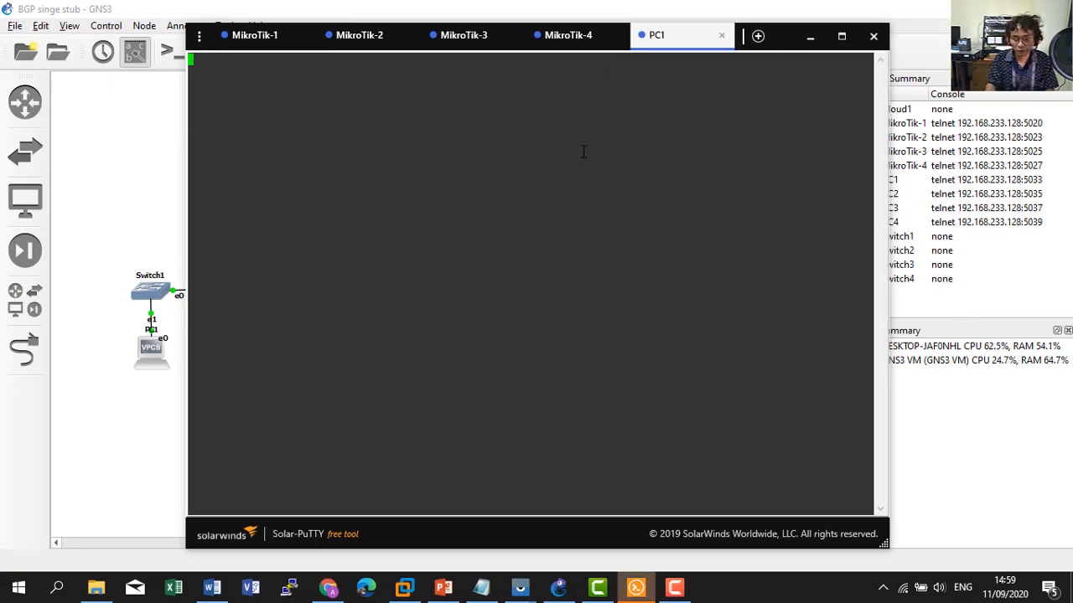
pyautogui.press('Return')
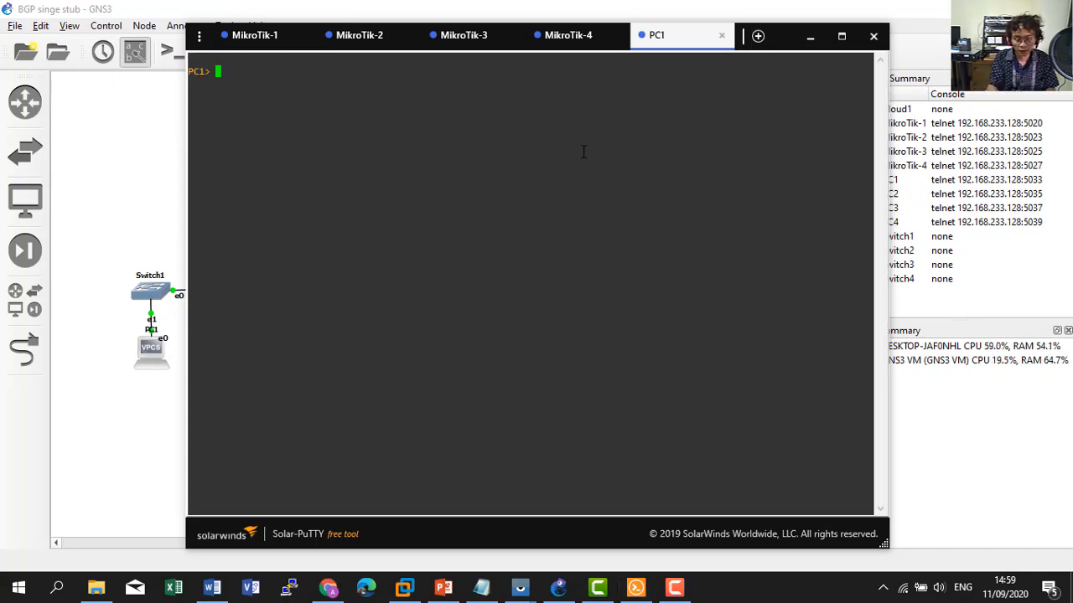
pyautogui.write('ip dhcp')
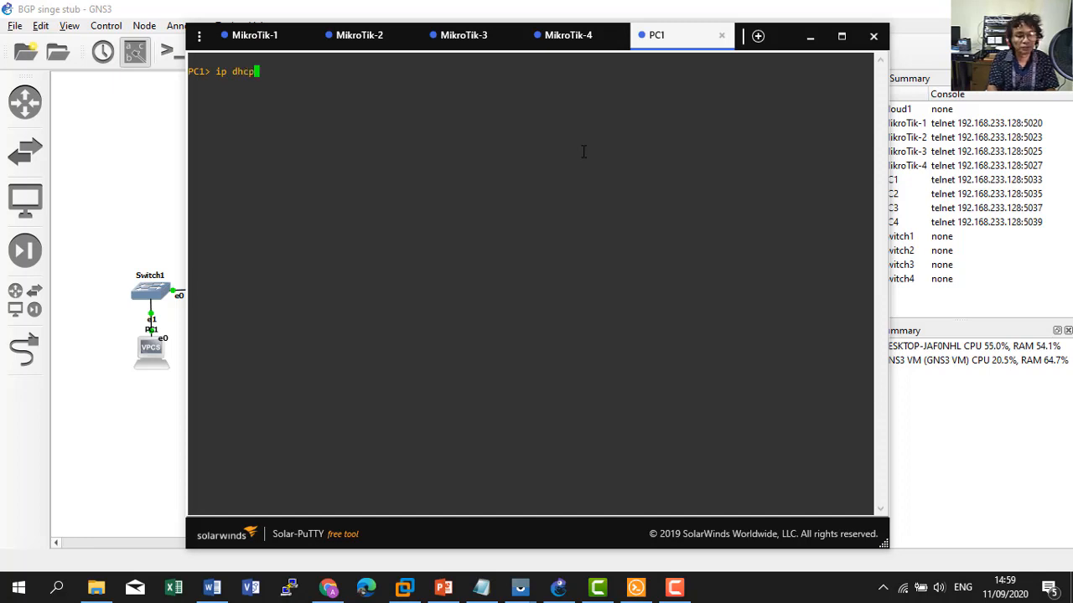
pyautogui.press('Return')
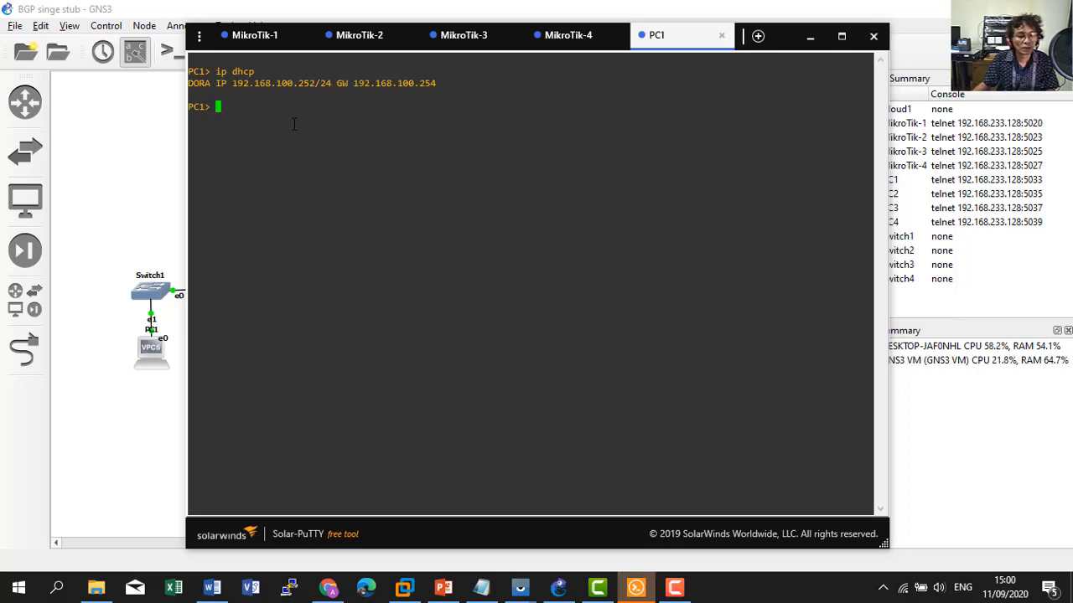
pyautogui.write('pin')
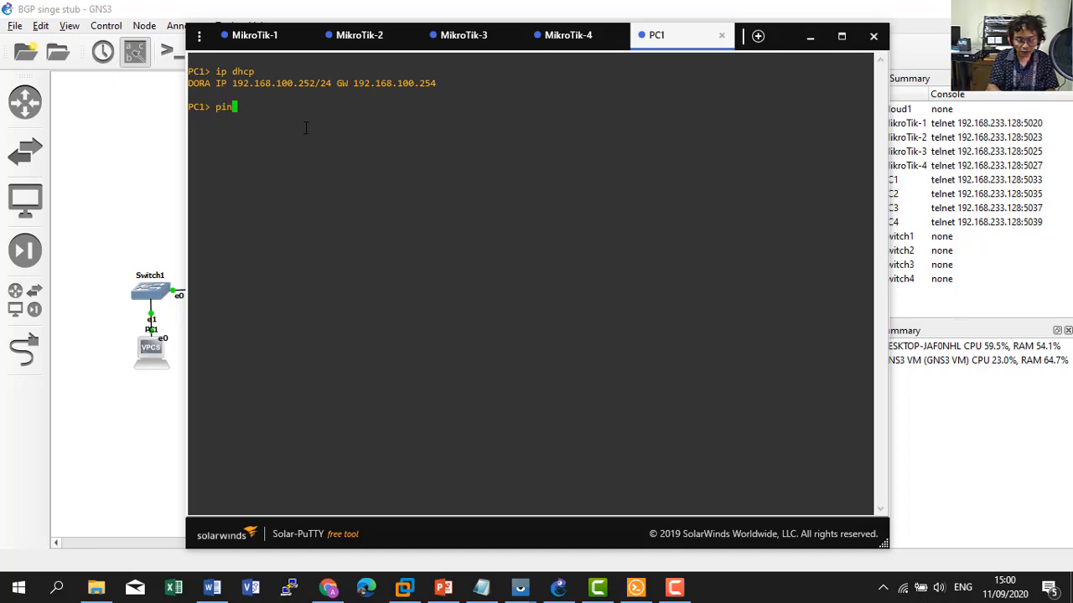
pyautogui.write('g goog')
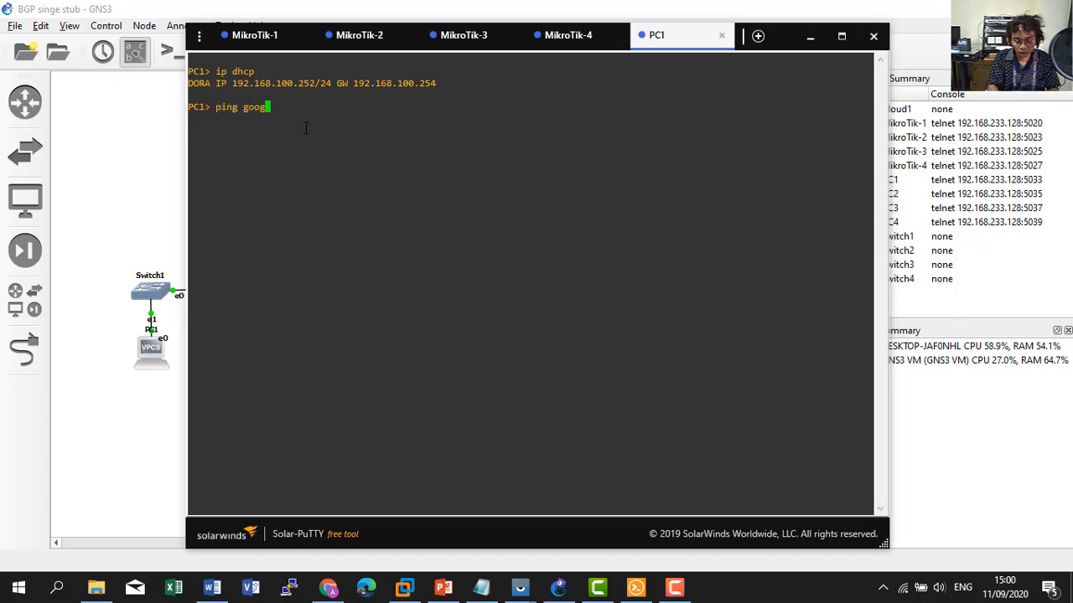
pyautogui.write('le.com')
pyautogui.press('Return')
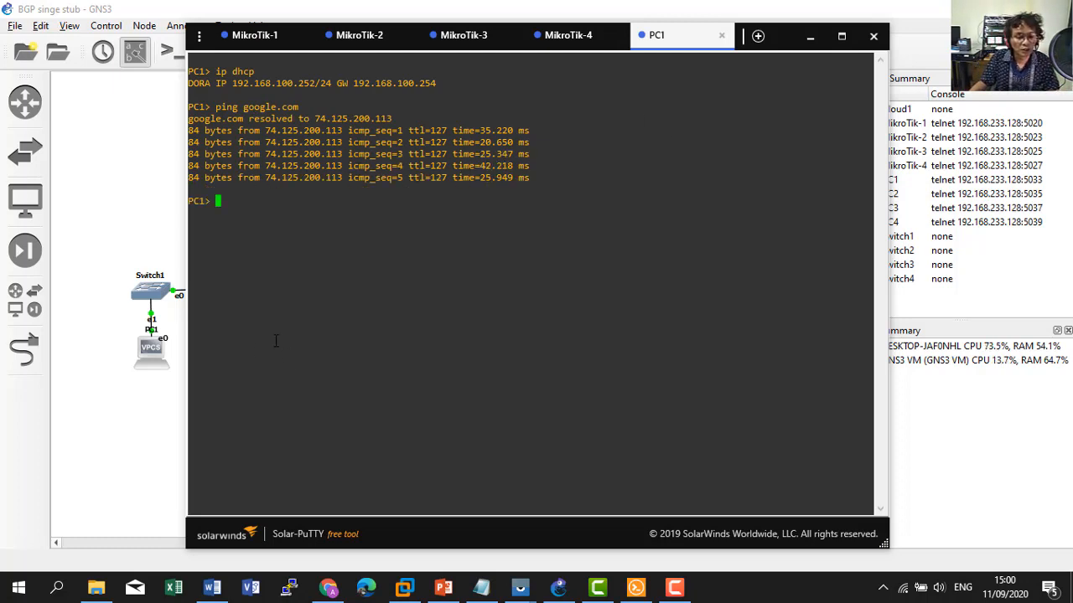
# Log into MikroTik-2 as admin and list its interfaces with 'interface print'.
pyautogui.click(359, 39)
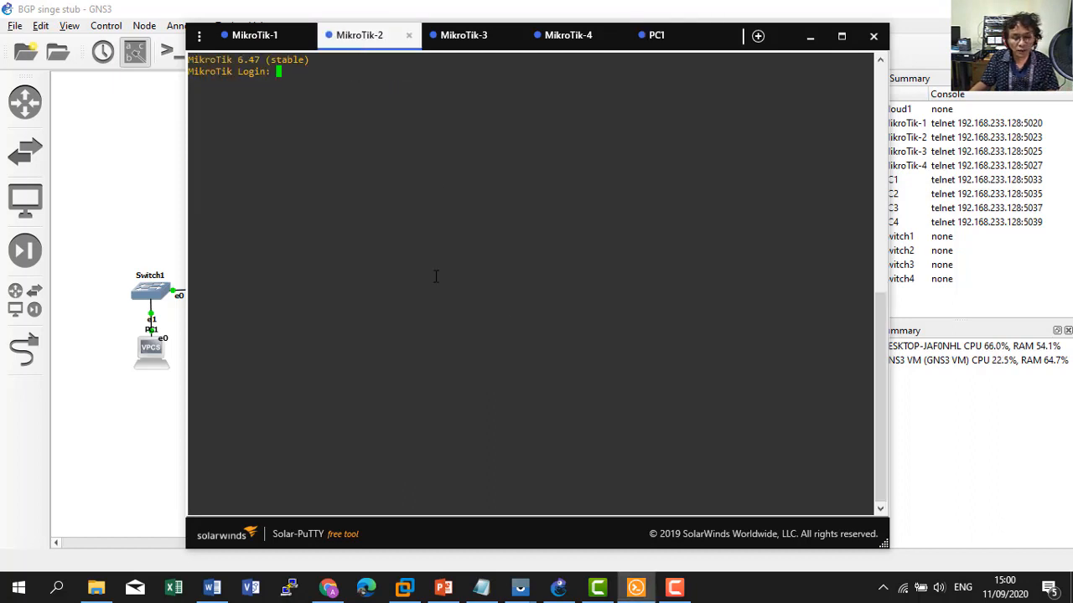
pyautogui.write('admin')
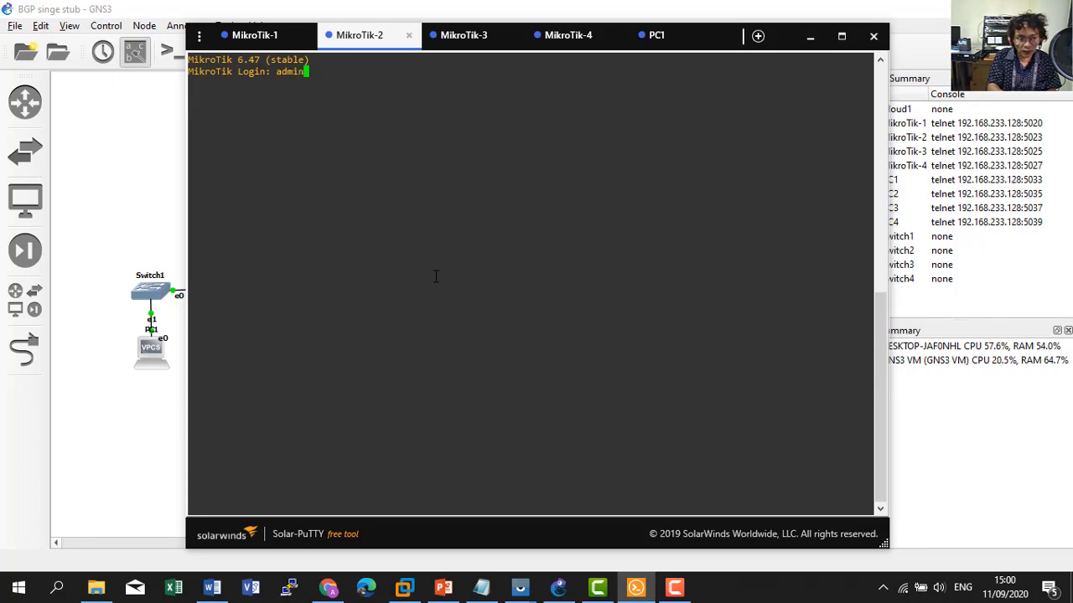
pyautogui.press('Return')
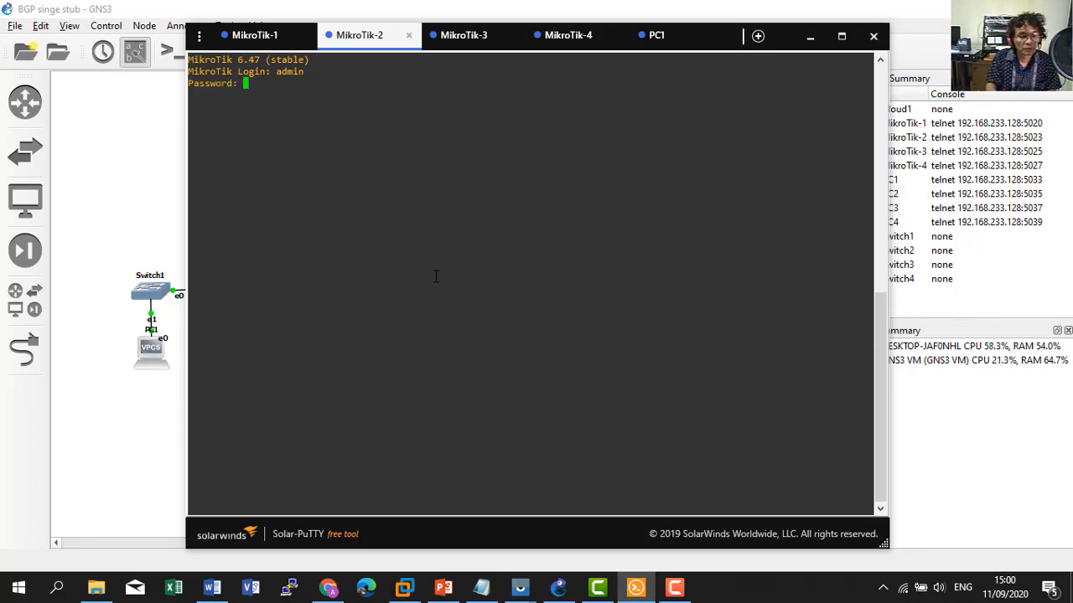
pyautogui.press('Return')
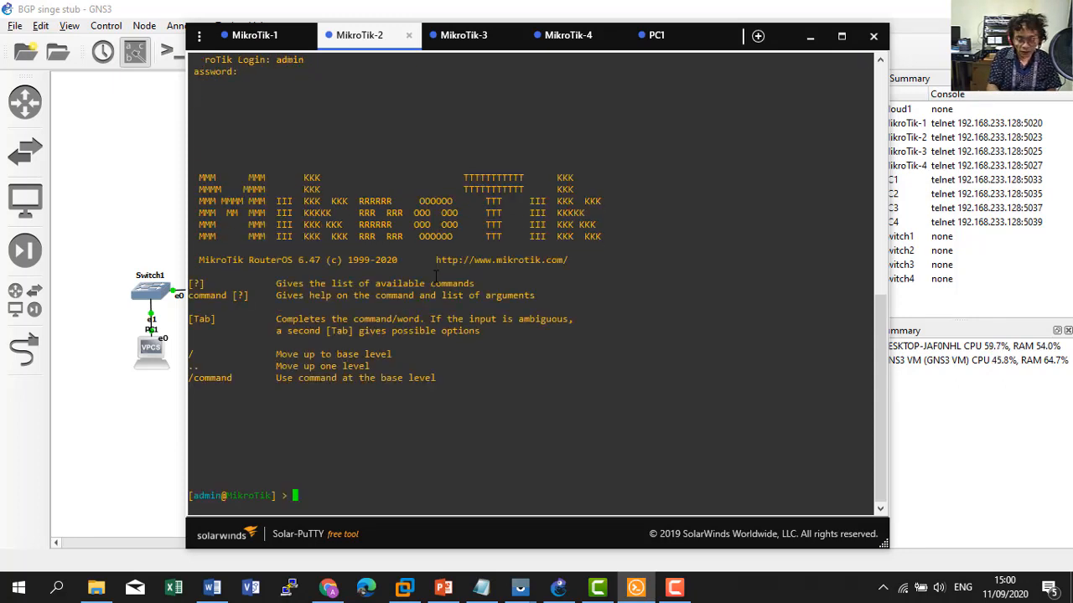
pyautogui.write('ip')
pyautogui.press('BackSpace')
pyautogui.press('BackSpace')
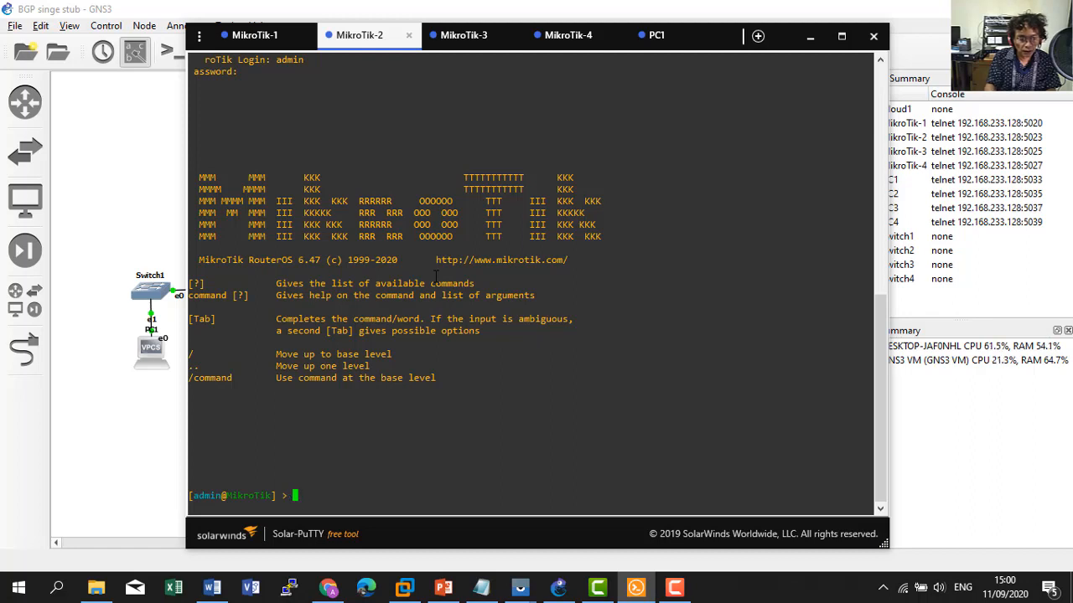
pyautogui.write('in')
pyautogui.press('Tab')
pyautogui.write('print')
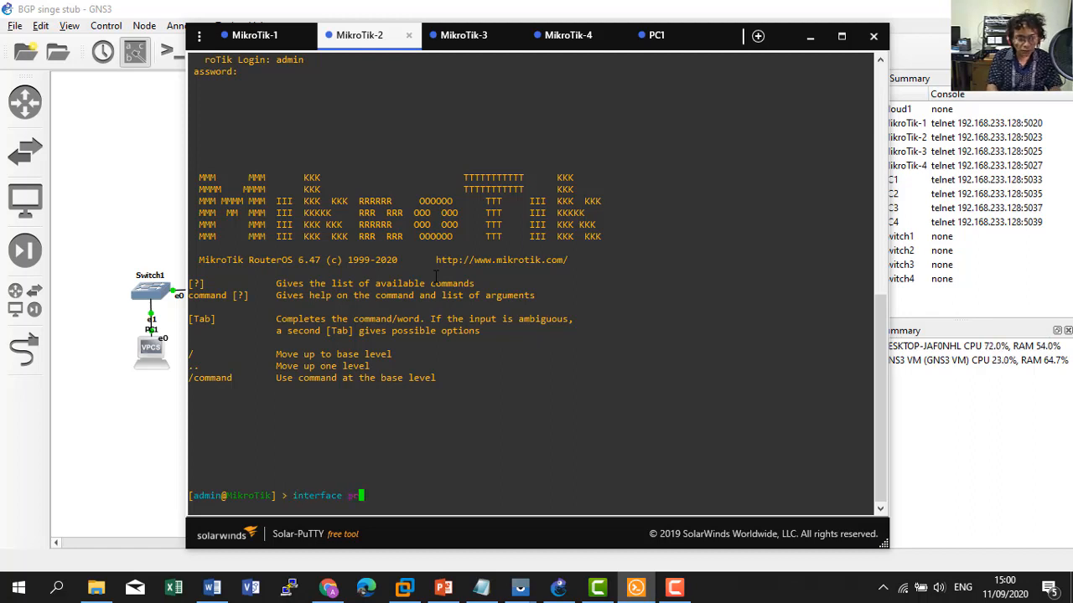
pyautogui.press('Return')
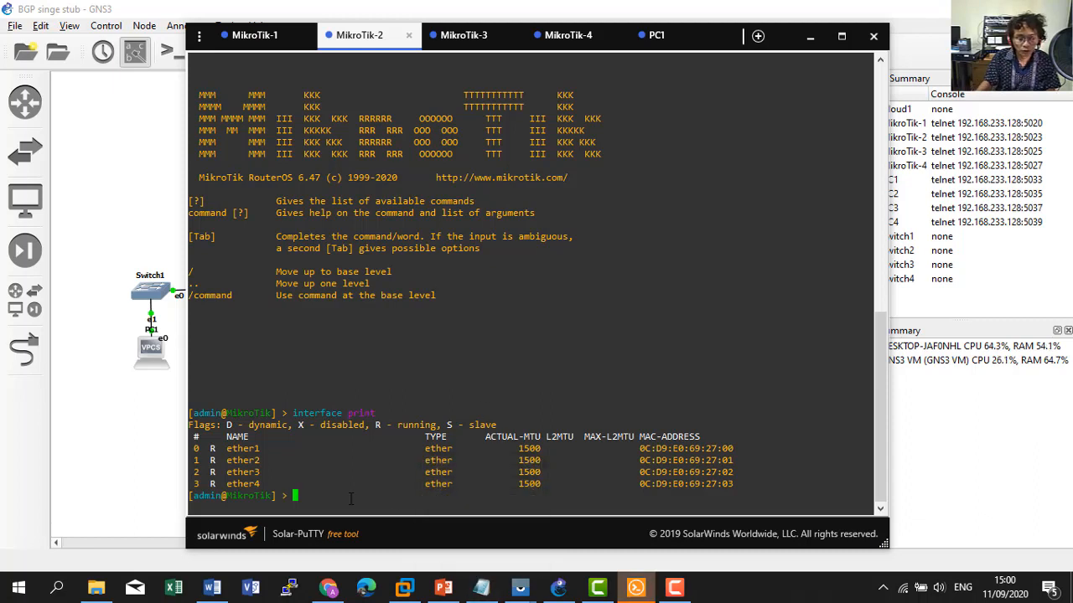
# Remove DHCP client entry 0 with 'ip dhcp-client remove'.
pyautogui.write('ip ')
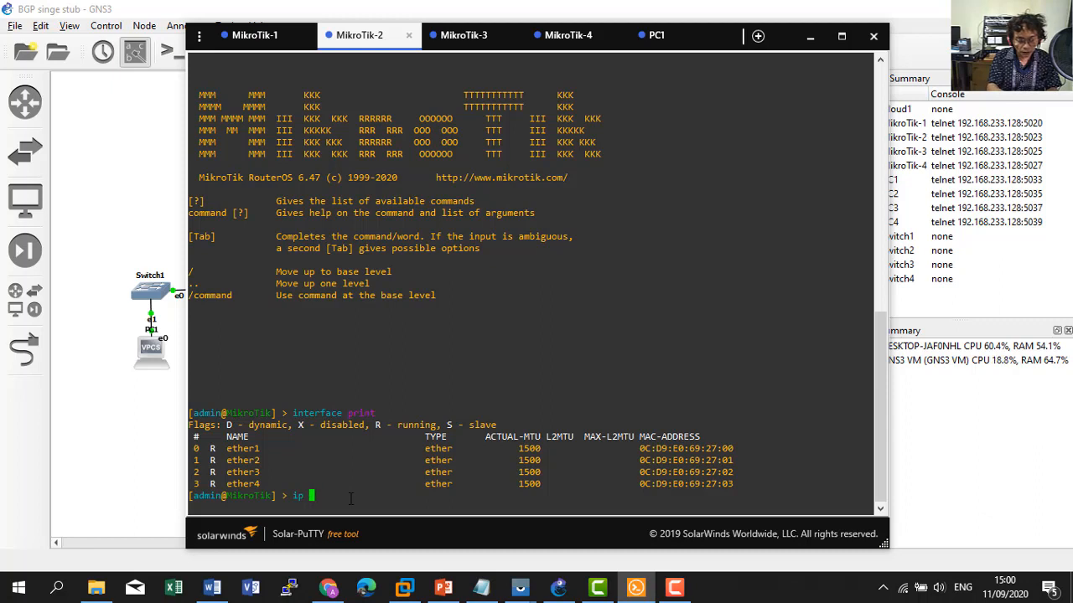
pyautogui.write('dhcp-c')
pyautogui.press('Tab')
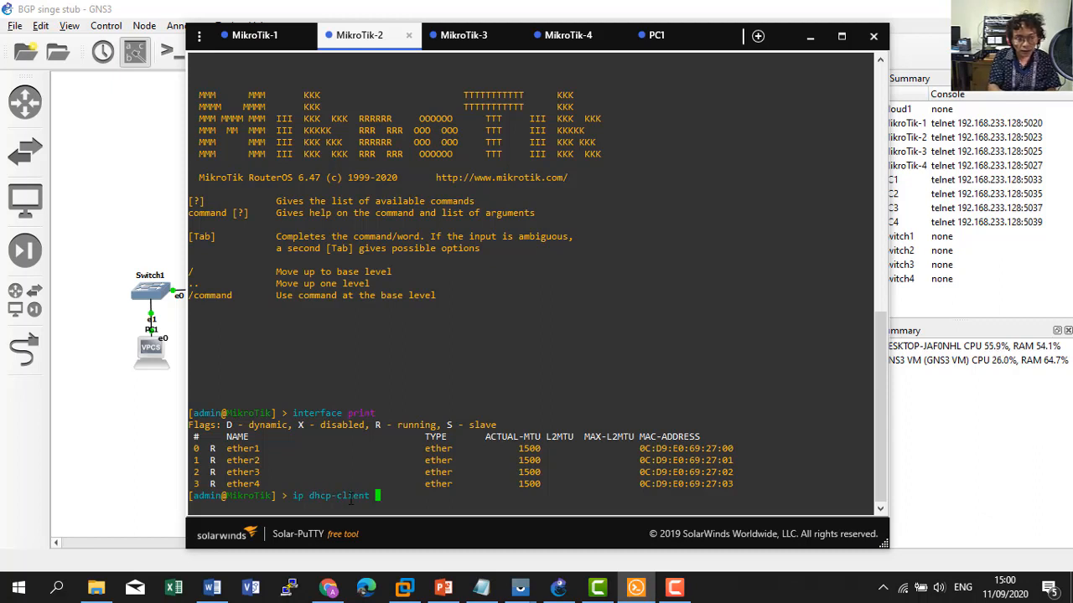
pyautogui.write('re')
pyautogui.write('m')
pyautogui.press('Tab')
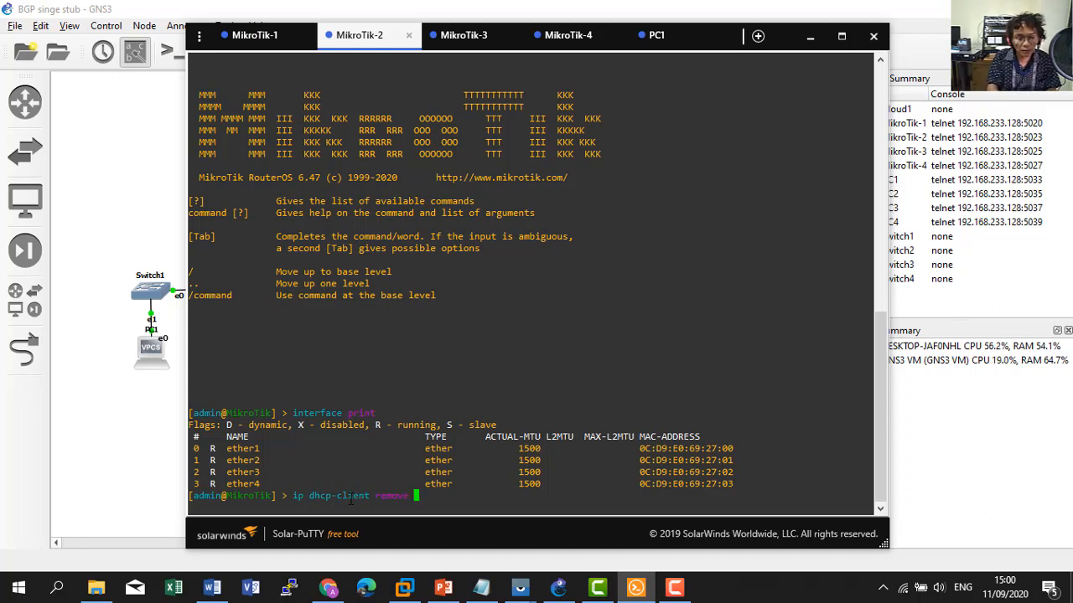
pyautogui.press('Return')
pyautogui.write('0')
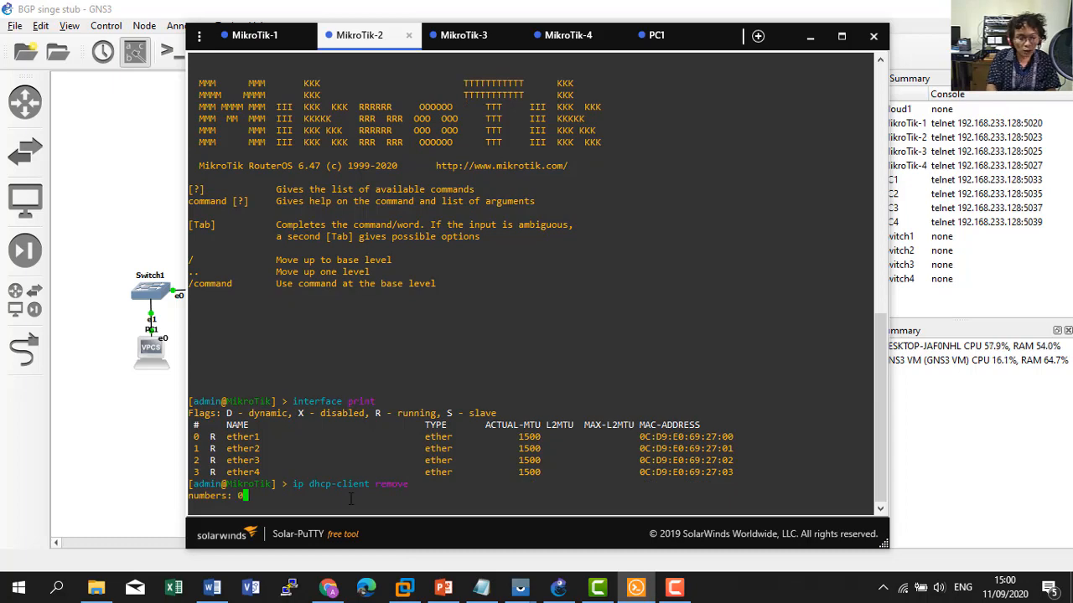
pyautogui.press('Return')
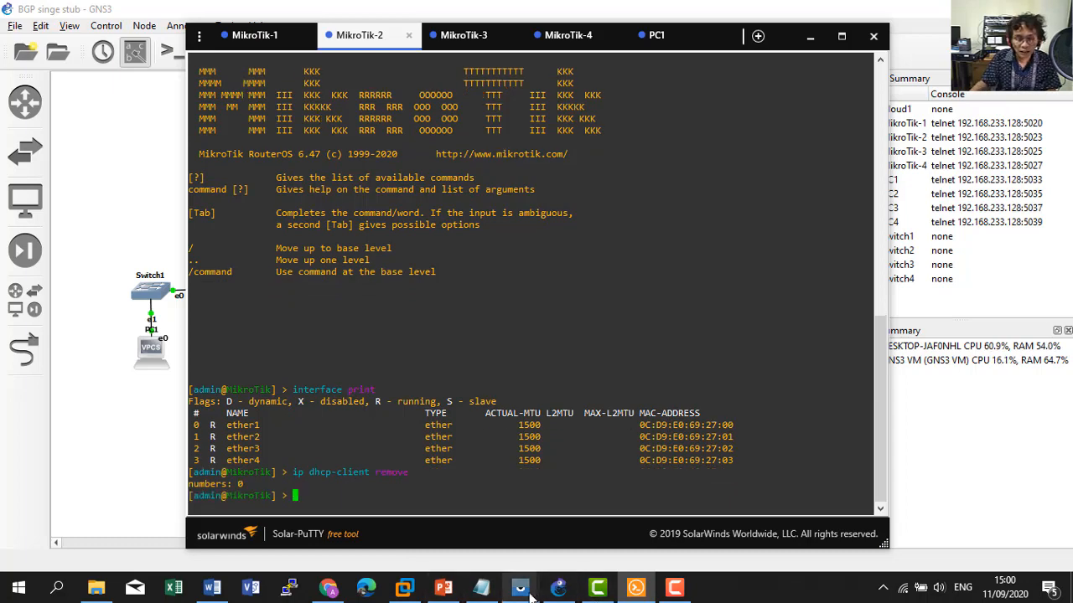
pyautogui.click(481, 587)
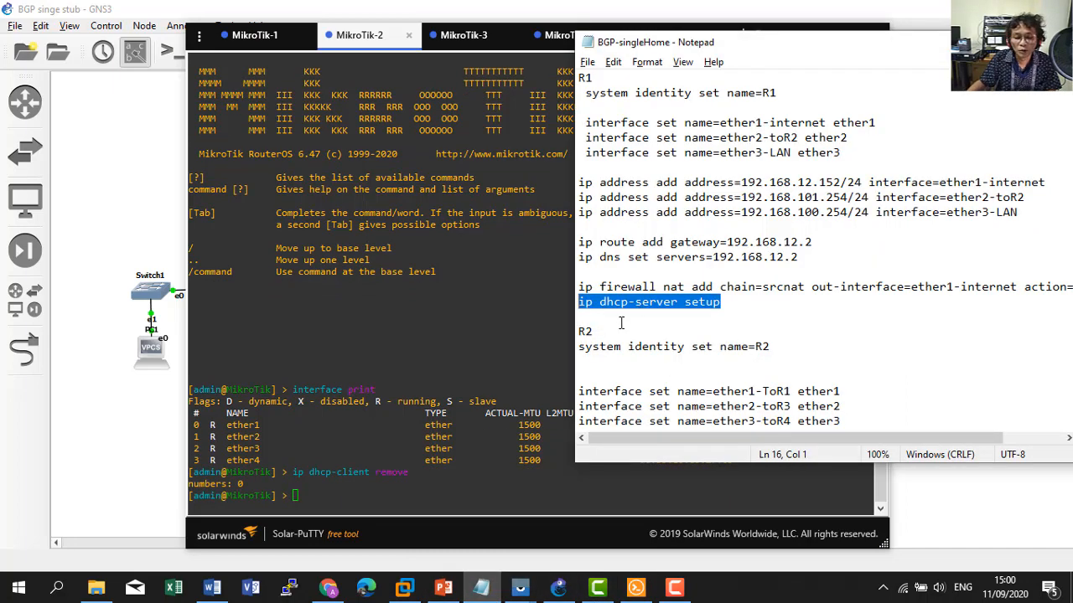
# Set the router's system identity to R2 using the line from the notes.
pyautogui.scroll(-1, 621, 324)
pyautogui.moveTo(579, 302); pyautogui.dragTo(775, 302)
pyautogui.hotkey('ctrl', 'c')
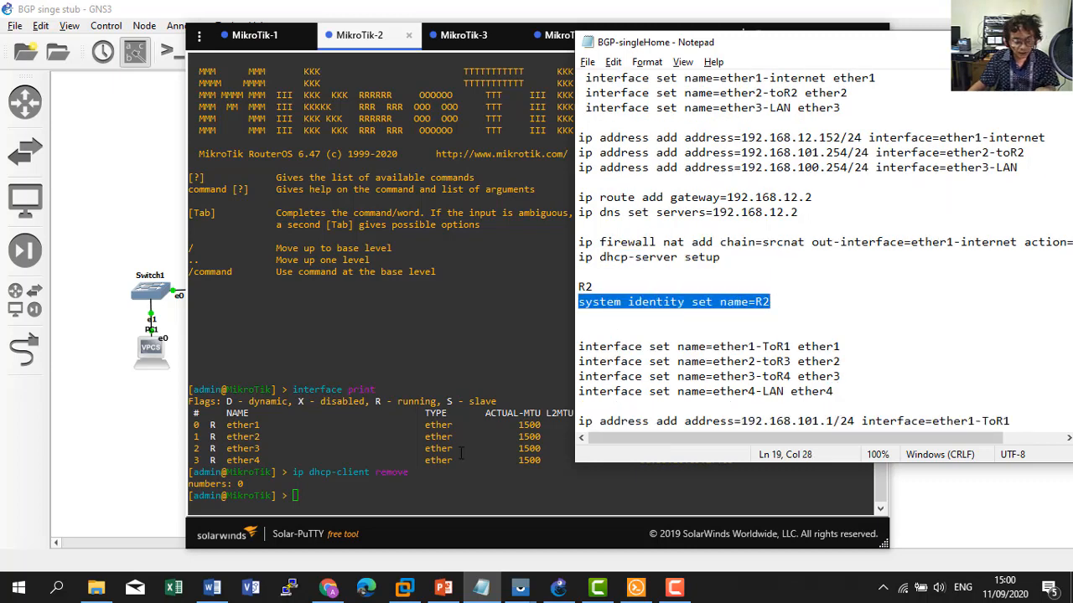
pyautogui.click(419, 471)
pyautogui.rightClick(388, 490)
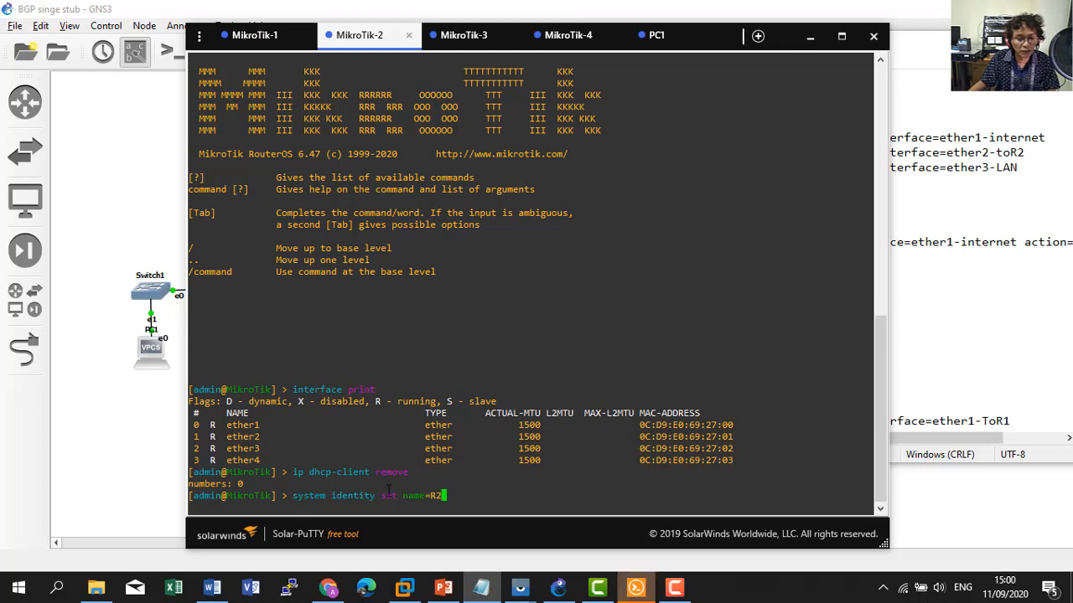
pyautogui.press('Return')
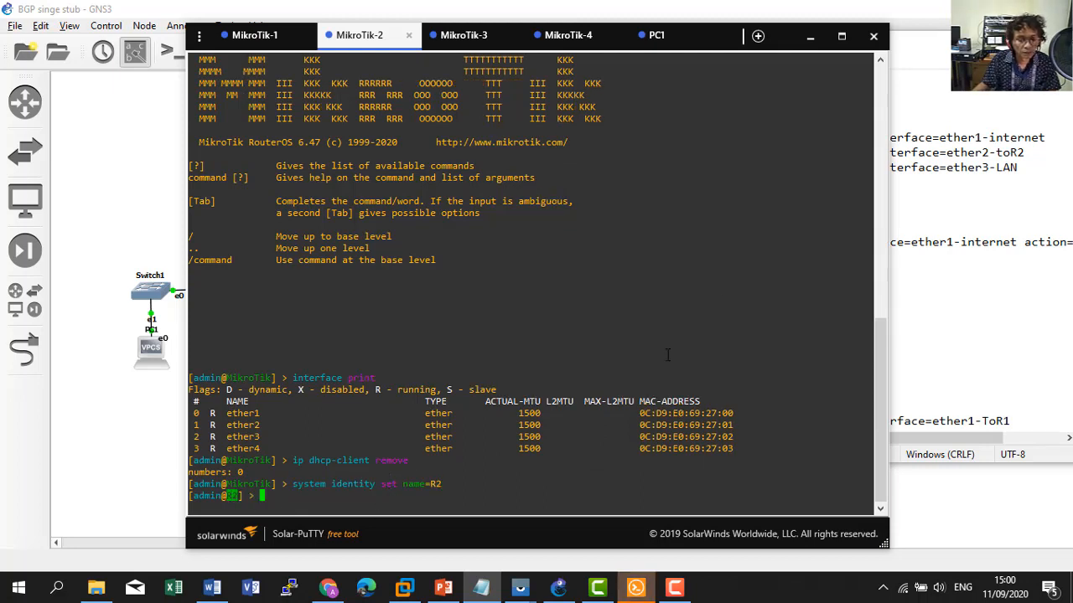
# Rename the ports to ether1-ToR1, ether2-toR3, ether3-toR4 and ether4-LAN.
pyautogui.click(939, 293)
pyautogui.scroll(-2, 656, 352)
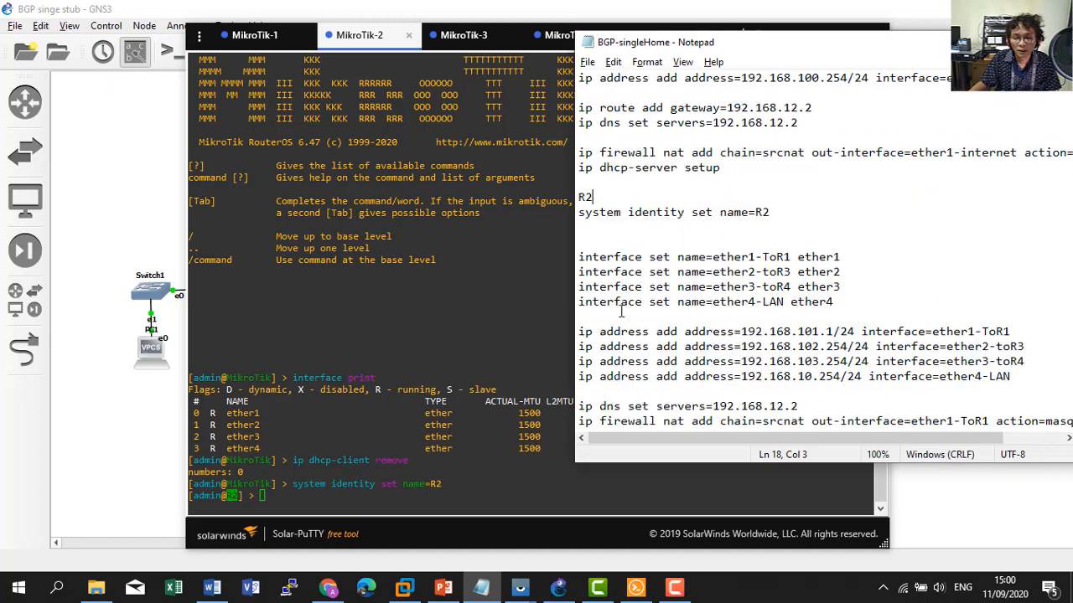
pyautogui.moveTo(579, 257); pyautogui.dragTo(843, 295)
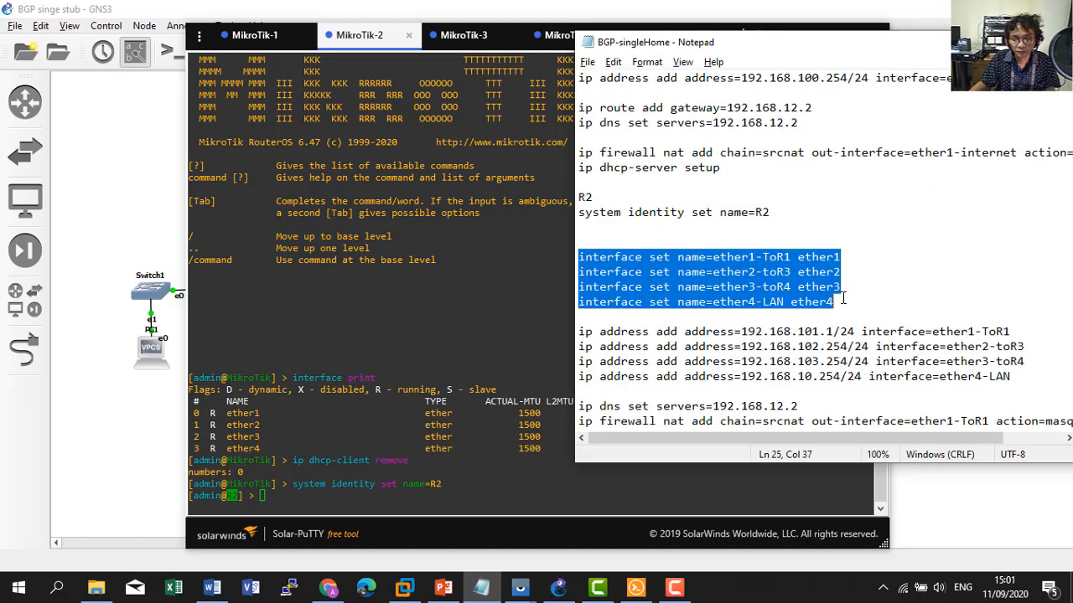
pyautogui.hotkey('ctrl', 'c')
pyautogui.click(500, 436)
pyautogui.rightClick(500, 437)
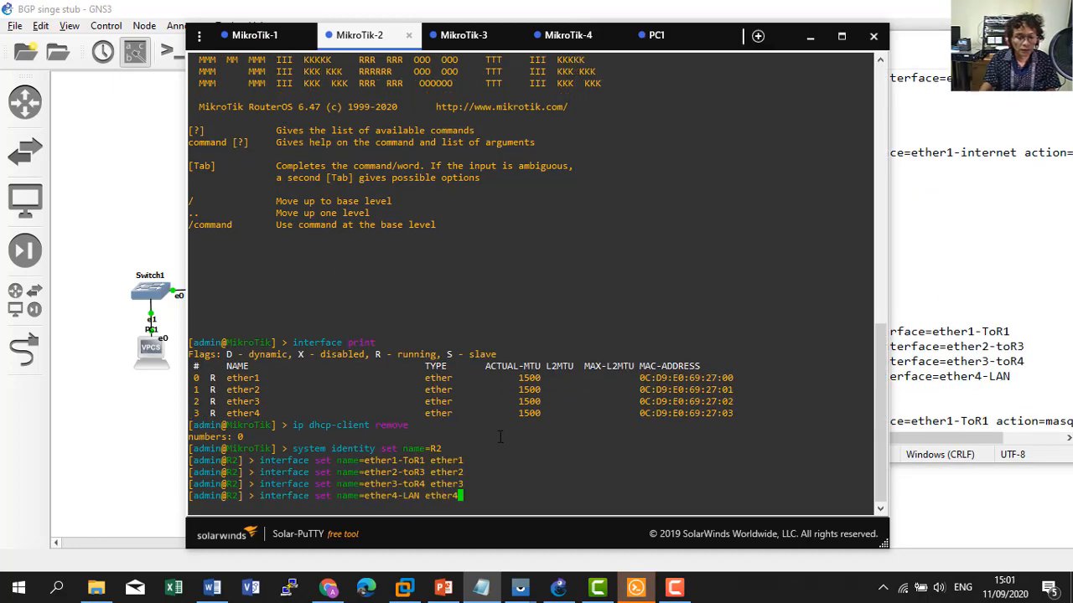
pyautogui.press('Return')
# Add the four 'ip address add' lines to assign each port its IP address.
pyautogui.click(974, 369)
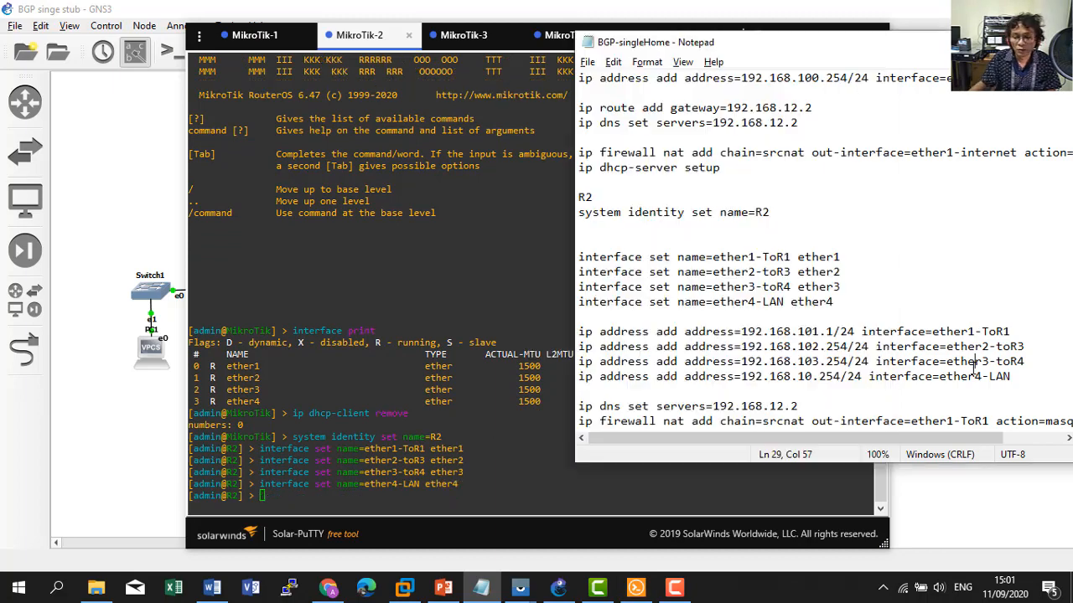
pyautogui.moveTo(580, 333); pyautogui.dragTo(1016, 377)
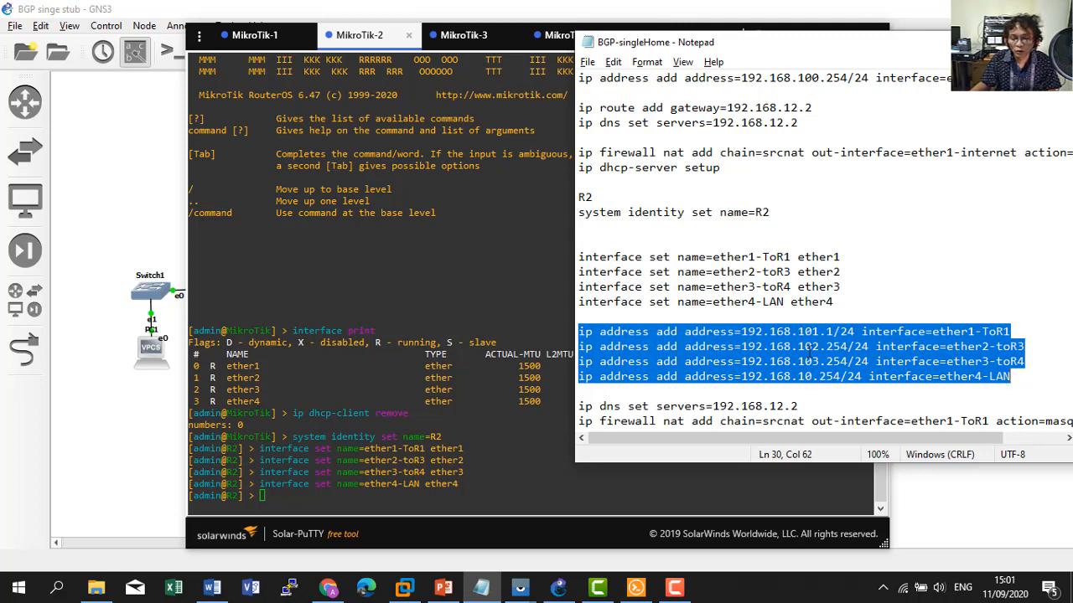
pyautogui.rightClick(394, 404)
pyautogui.press('Return')
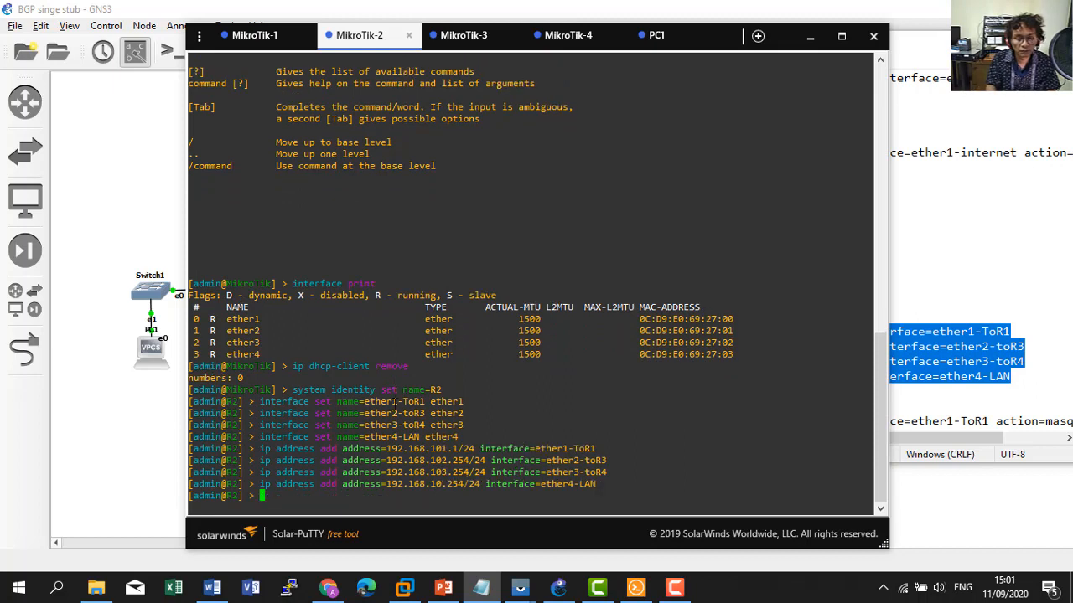
# Check R2's addresses with 'ip address print' and set its DNS server to 192.168.12.2.
pyautogui.write('ip address print')
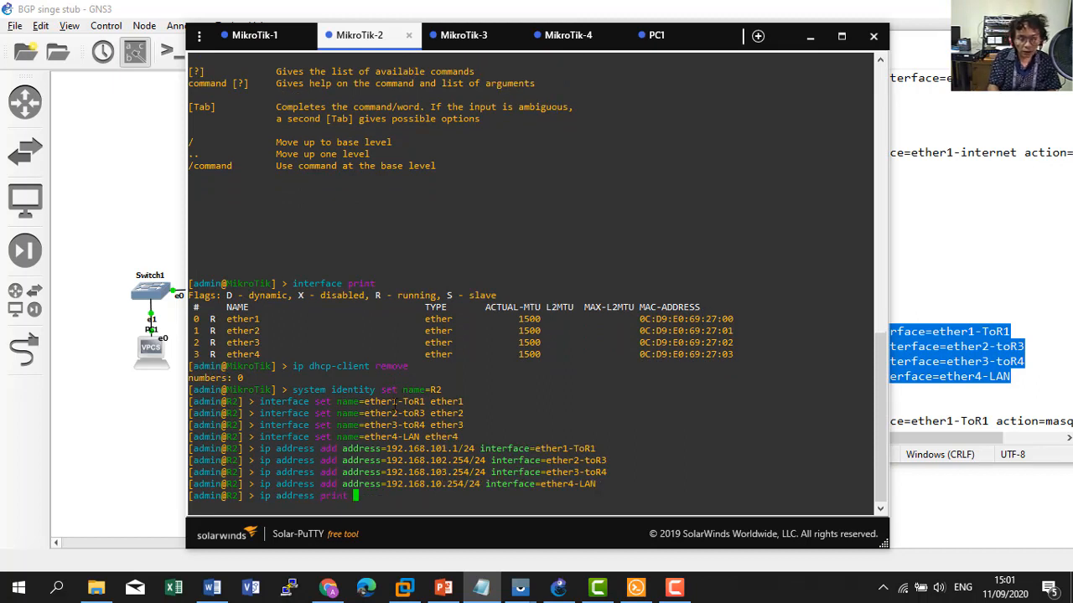
pyautogui.press('Return')
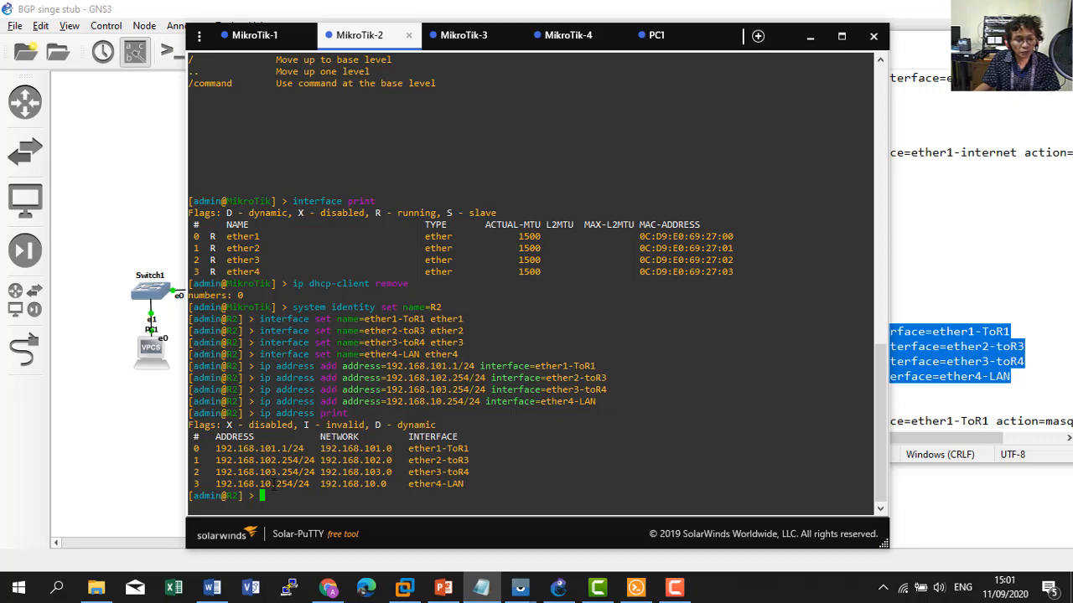
pyautogui.click(913, 404)
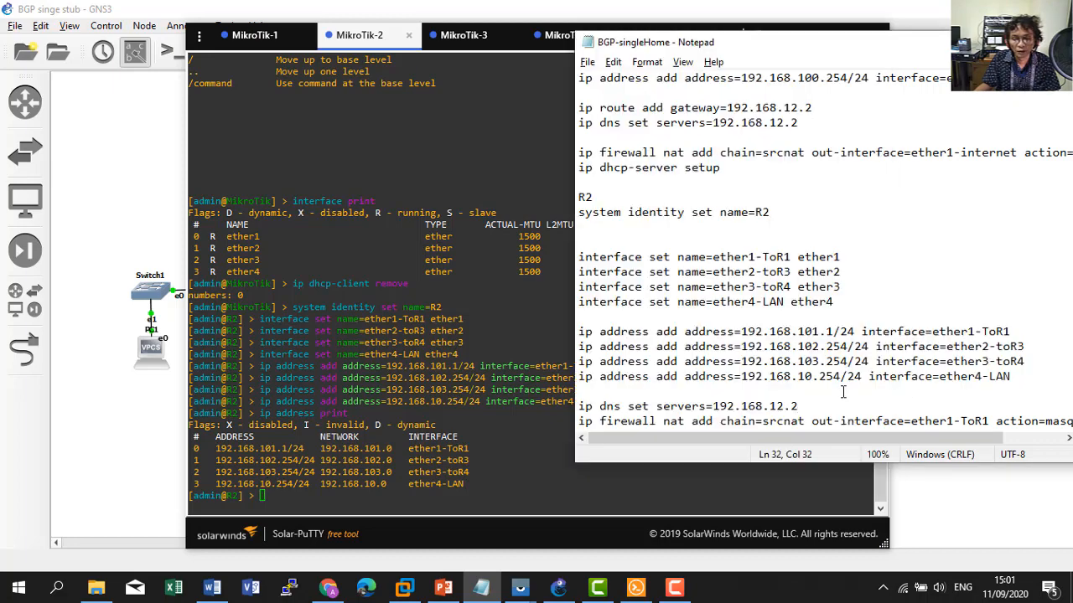
pyautogui.scroll(-2, 843, 392)
pyautogui.moveTo(578, 317); pyautogui.dragTo(799, 316)
pyautogui.hotkey('ctrl', 'c')
pyautogui.rightClick(465, 392)
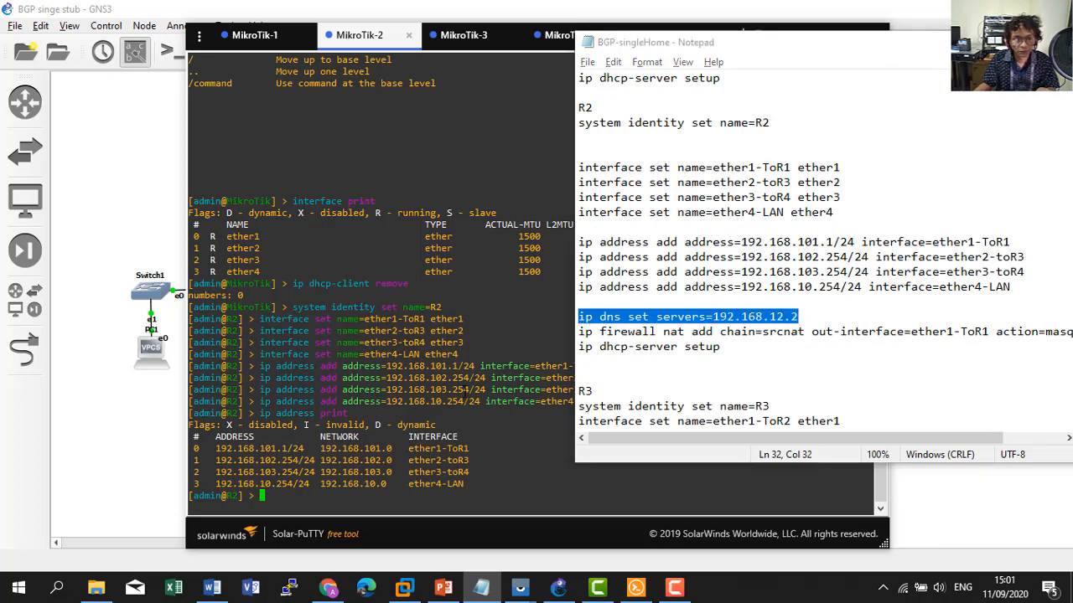
pyautogui.press('Return')
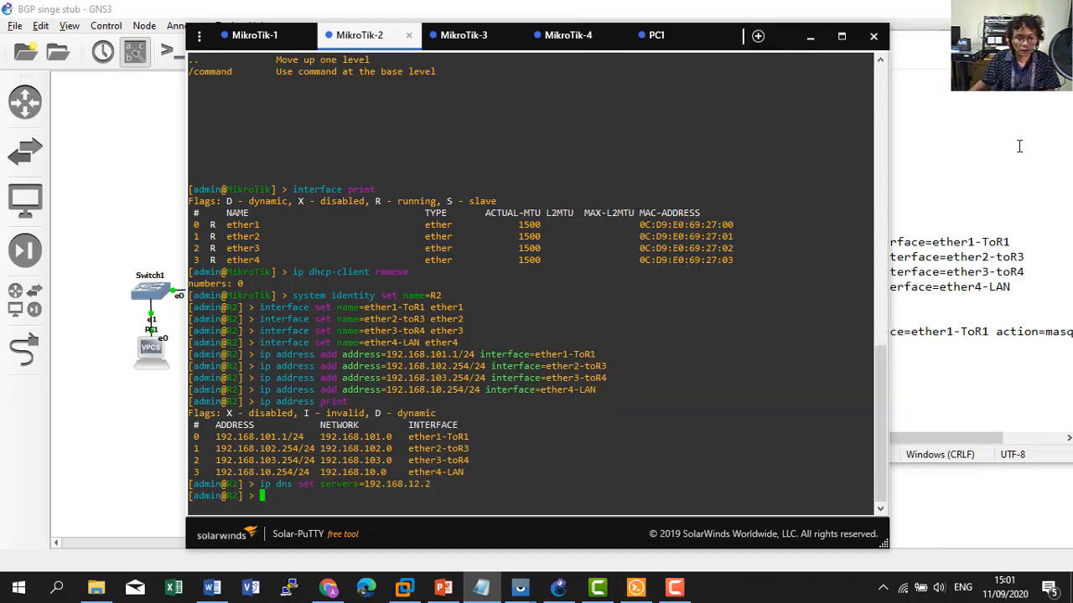
# Add the srcnat masquerade rule for out-interface ether1-ToR1 on R2.
pyautogui.click(1005, 242)
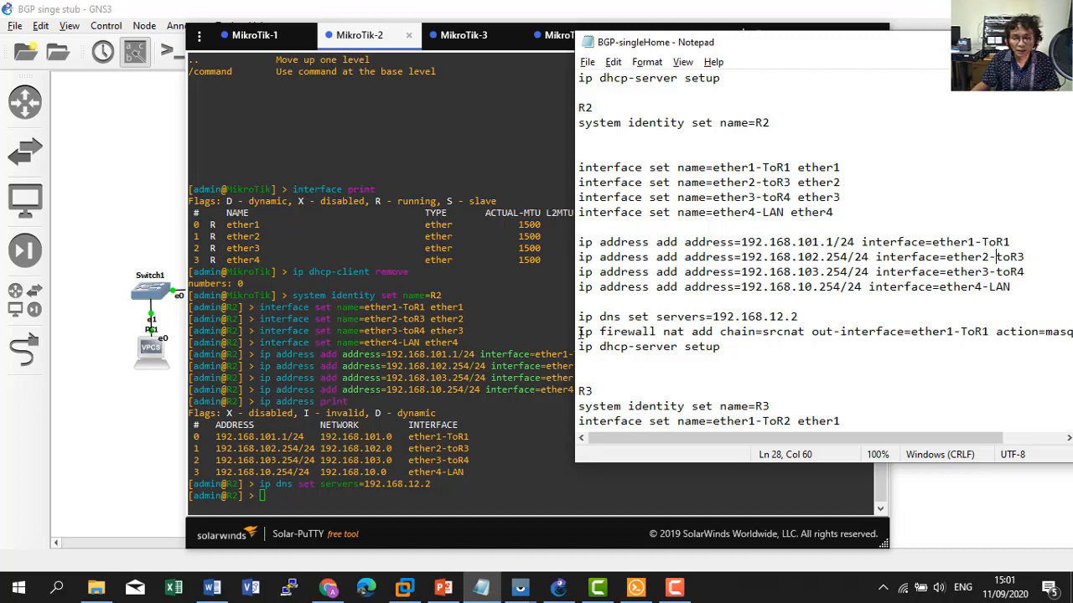
pyautogui.moveTo(578, 332); pyautogui.dragTo(1071, 332)
pyautogui.moveTo(937, 40); pyautogui.dragTo(817, 49)
pyautogui.moveTo(680, 448); pyautogui.dragTo(741, 447)
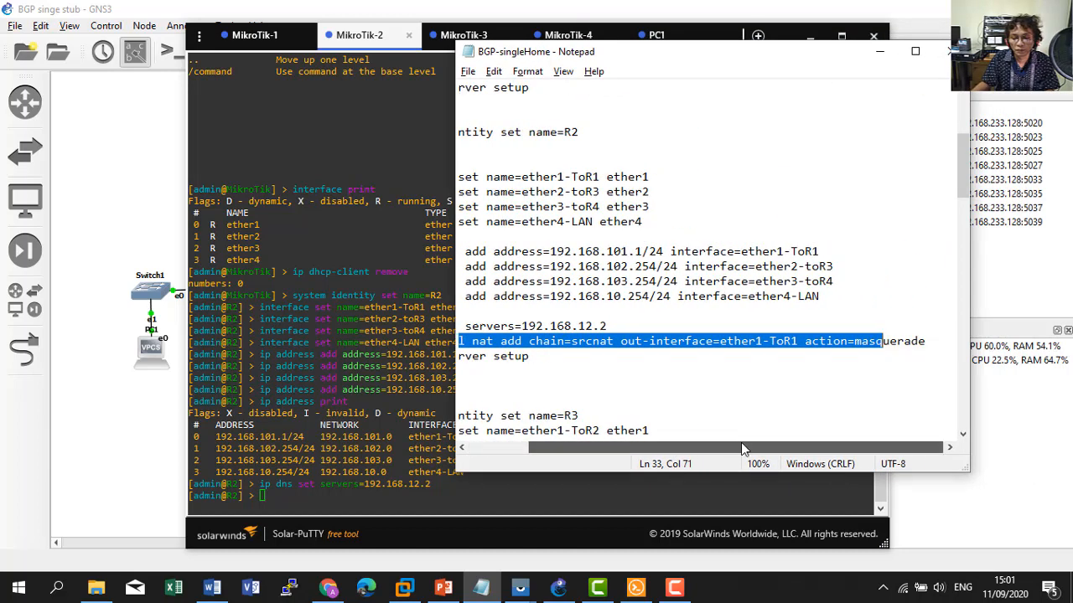
pyautogui.moveTo(927, 344); pyautogui.dragTo(424, 340)
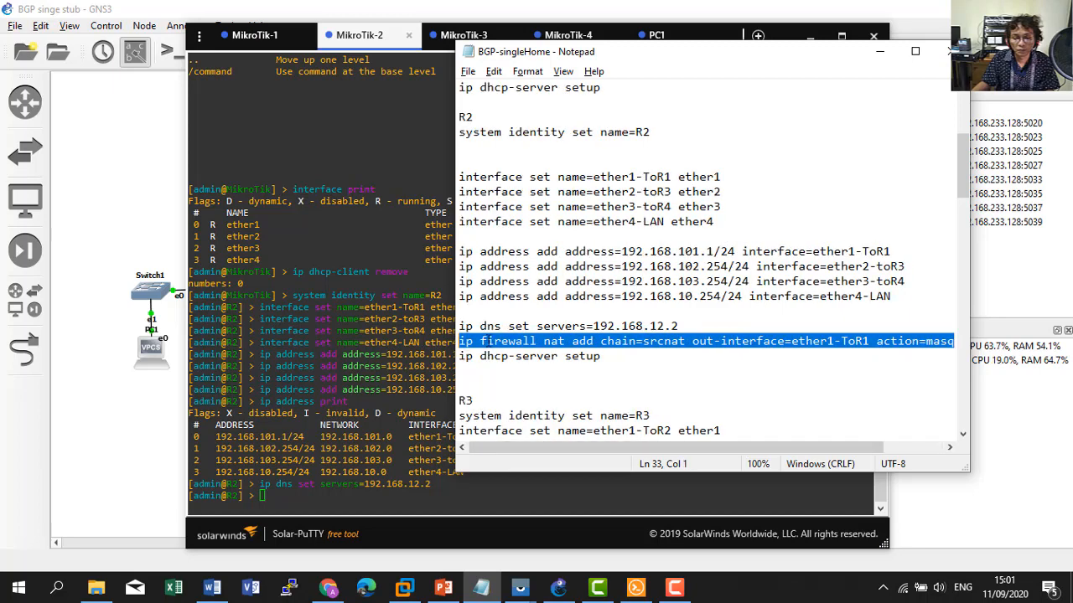
pyautogui.rightClick(697, 341)
pyautogui.click(612, 149)
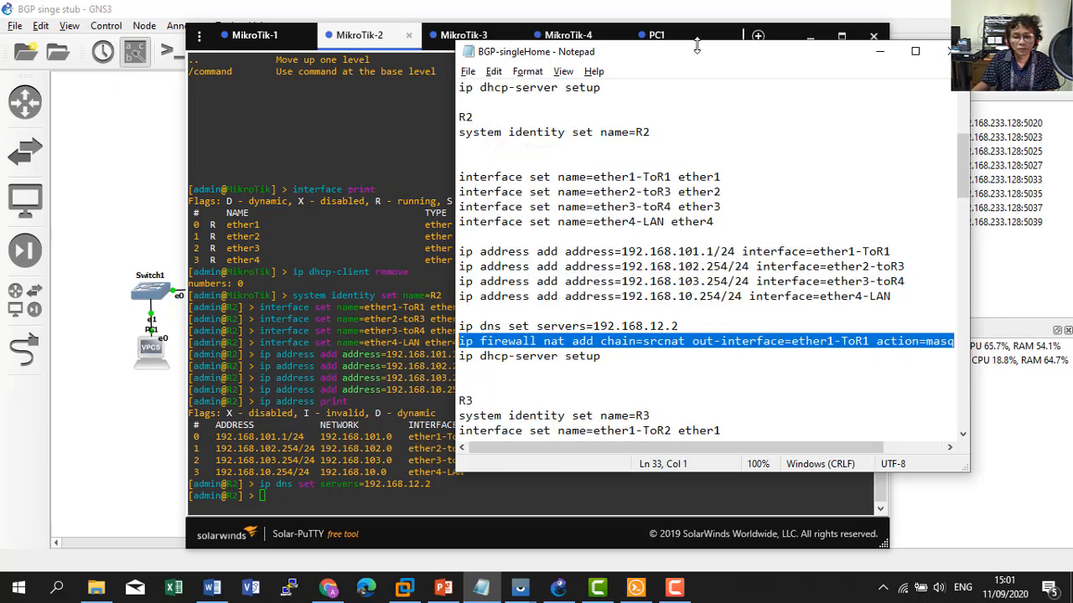
pyautogui.moveTo(697, 47); pyautogui.dragTo(803, 23)
pyautogui.rightClick(405, 406)
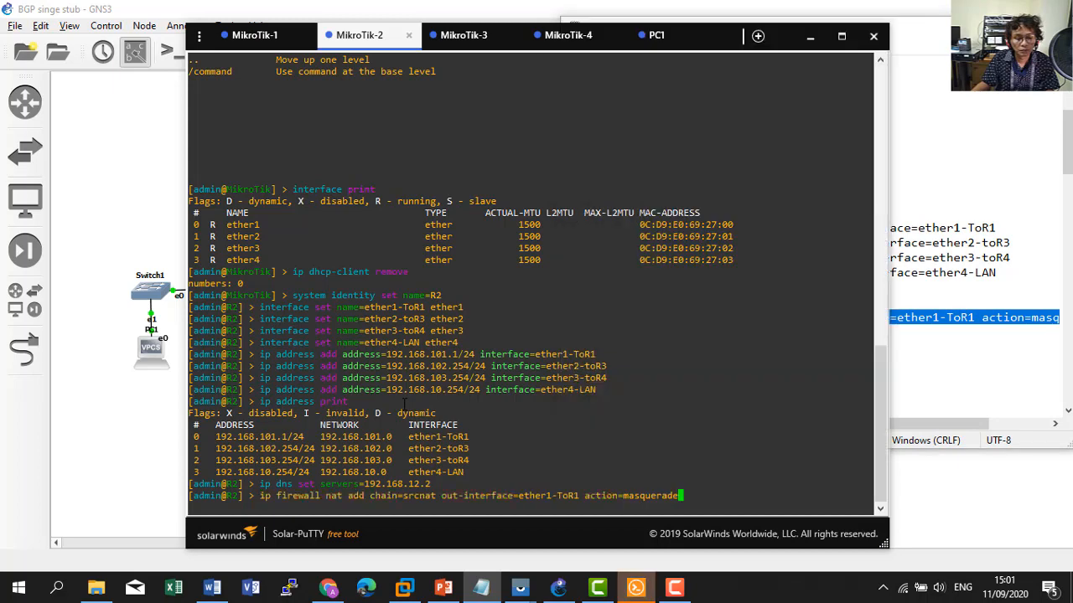
pyautogui.press('Return')
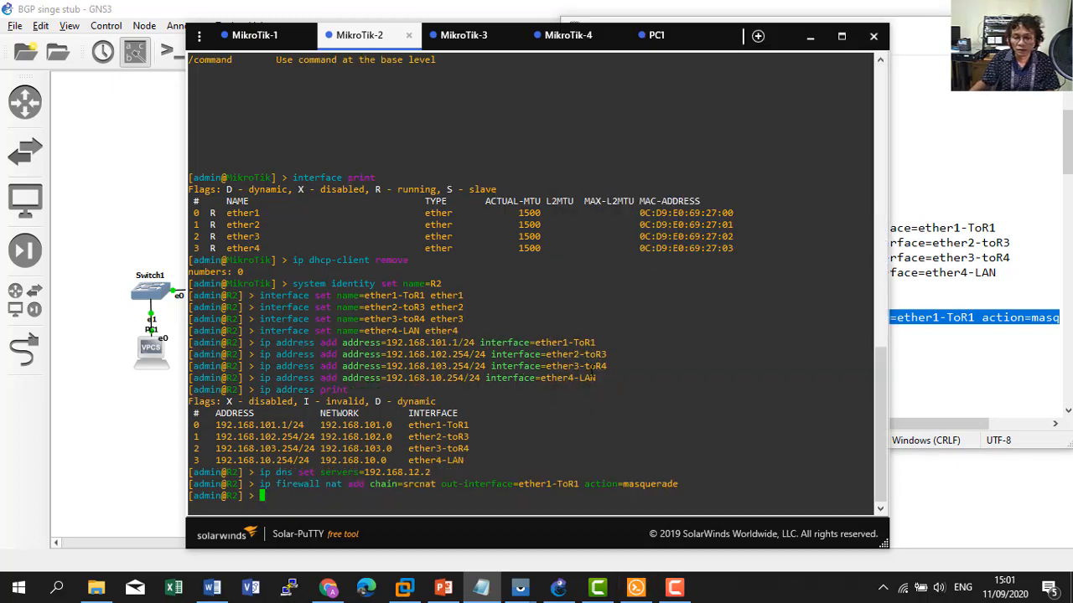
# Copy 'ip dhcp-server setup' from the notes and paste it at R2's prompt.
pyautogui.click(965, 349)
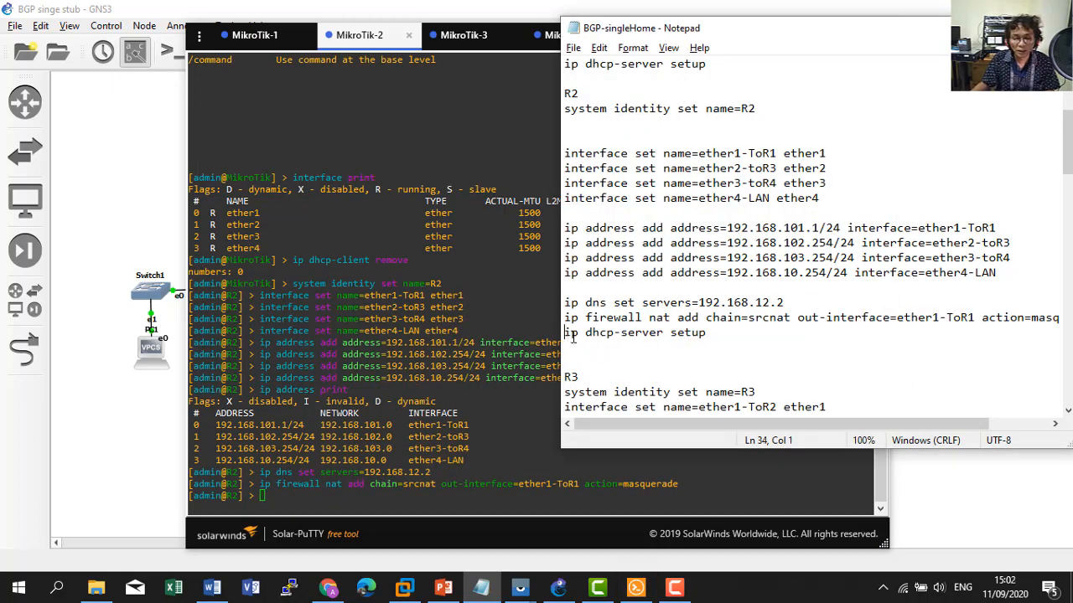
pyautogui.moveTo(572, 337); pyautogui.dragTo(694, 334)
pyautogui.rightClick(692, 334)
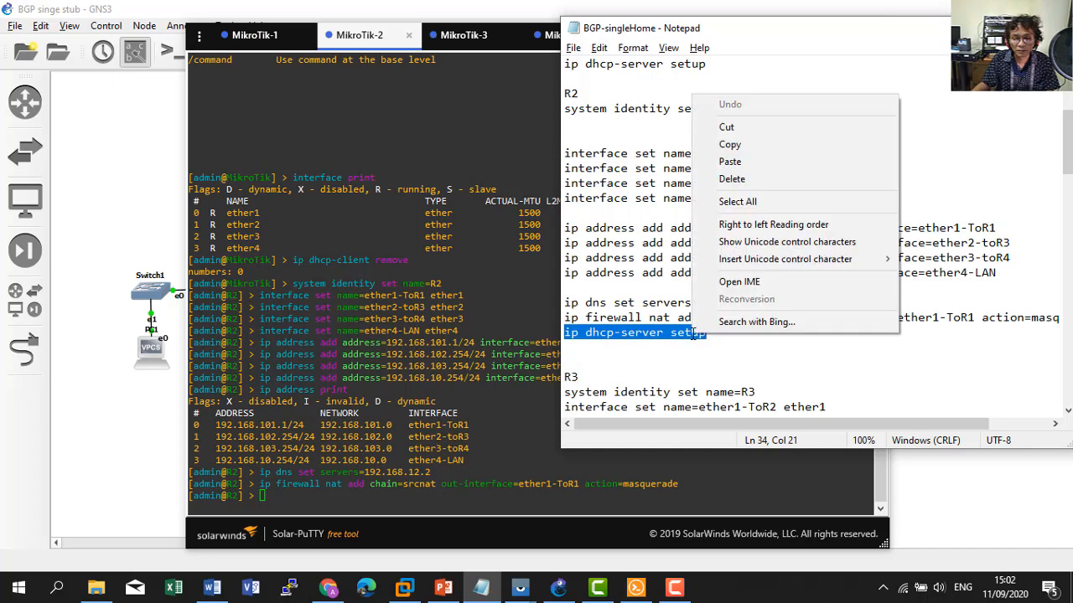
pyautogui.click(729, 145)
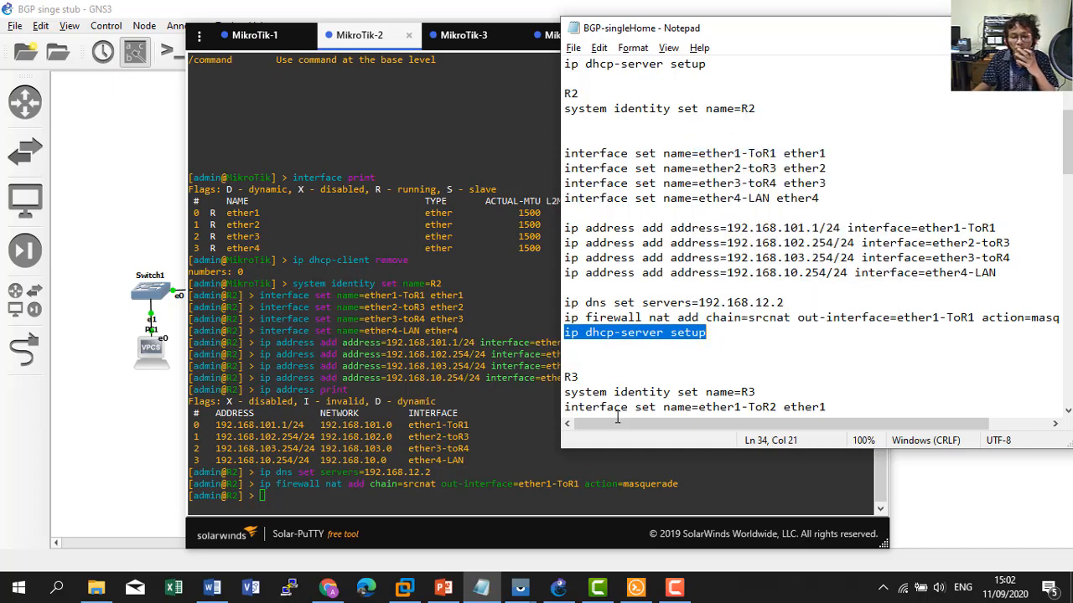
pyautogui.click(431, 460)
pyautogui.rightClick(431, 460)
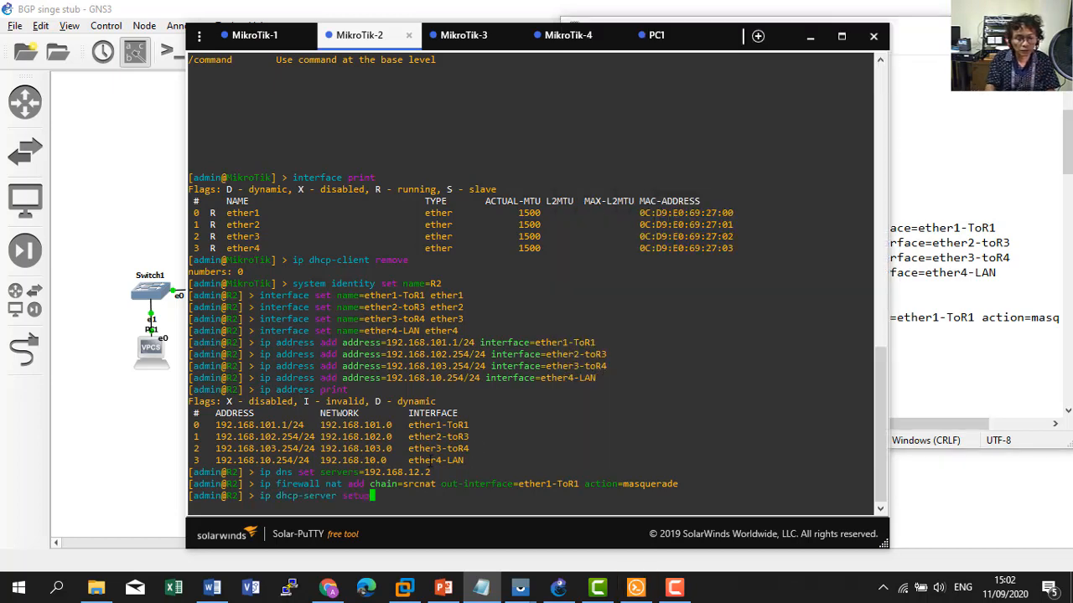
# Erase the pasted DHCP command and type 'ip route add gateway=' in R2's console.
pyautogui.press('BackSpace')
pyautogui.press('BackSpace')
pyautogui.press('BackSpace')
pyautogui.press('BackSpace')
pyautogui.press('BackSpace')
pyautogui.press('BackSpace')
pyautogui.press('BackSpace')
pyautogui.press('BackSpace')
pyautogui.press('BackSpace')
pyautogui.press('BackSpace')
pyautogui.press('BackSpace')
pyautogui.press('BackSpace')
pyautogui.press('BackSpace')
pyautogui.press('BackSpace')
pyautogui.press('BackSpace')
pyautogui.press('BackSpace')
pyautogui.press('BackSpace')
pyautogui.press('BackSpace')
pyautogui.press('BackSpace')
pyautogui.press('BackSpace')
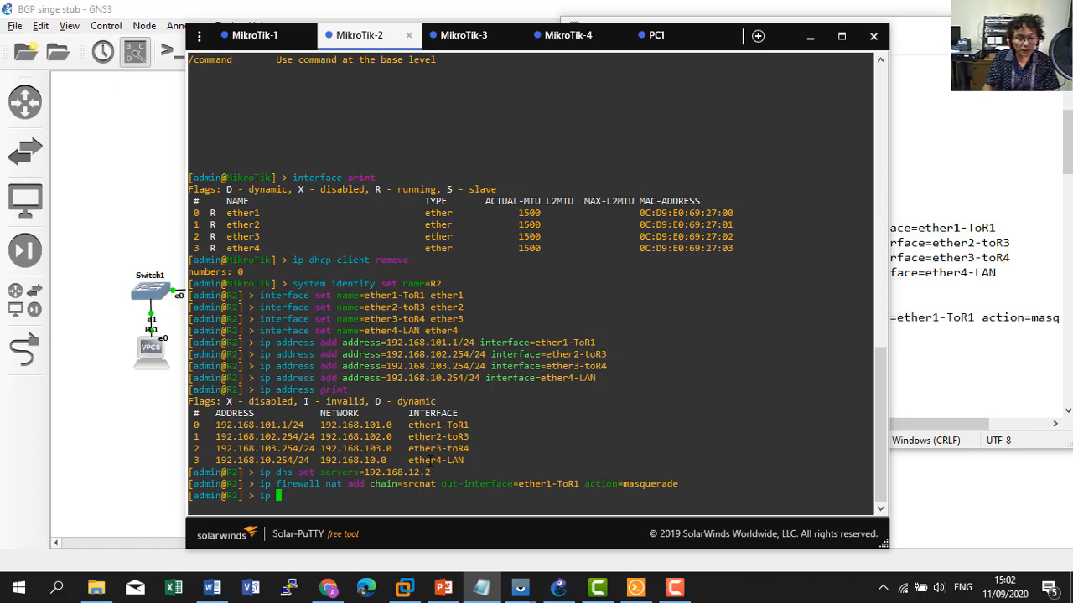
pyautogui.click(919, 301)
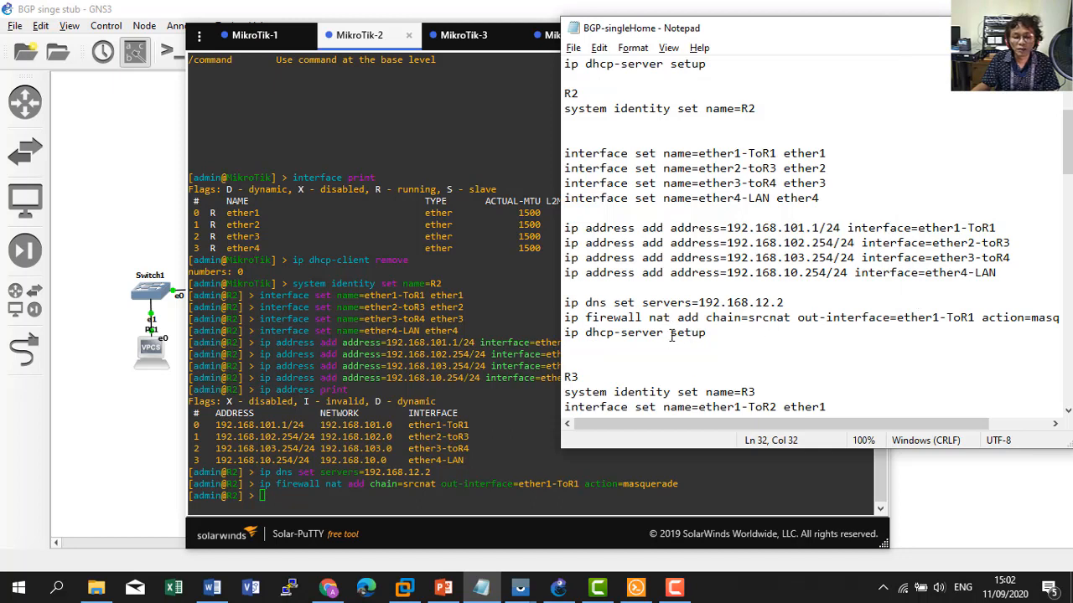
pyautogui.click(415, 396)
pyautogui.write('i')
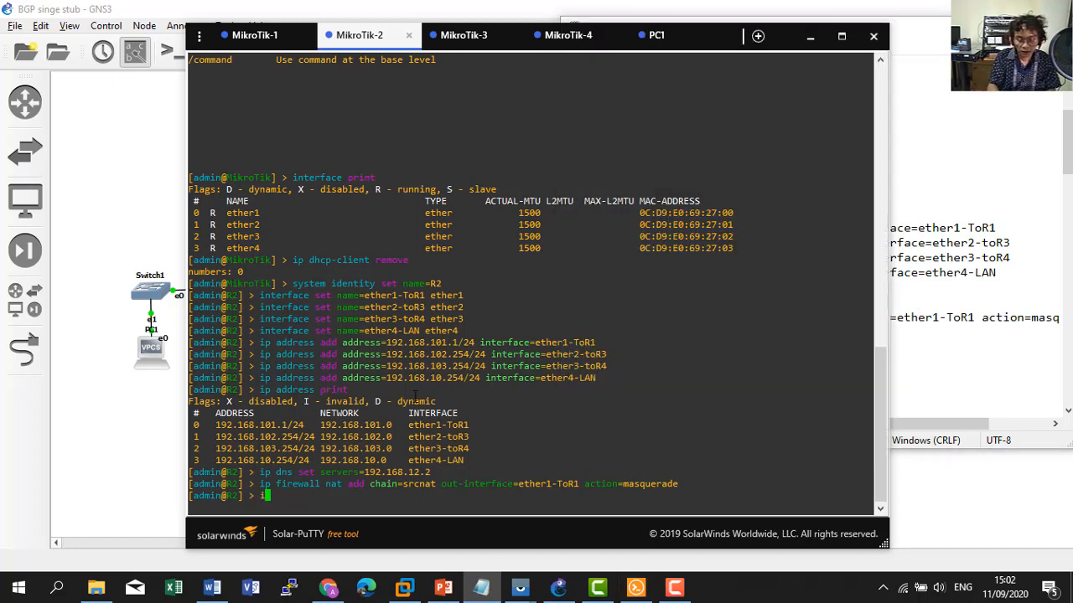
pyautogui.write('p route ad')
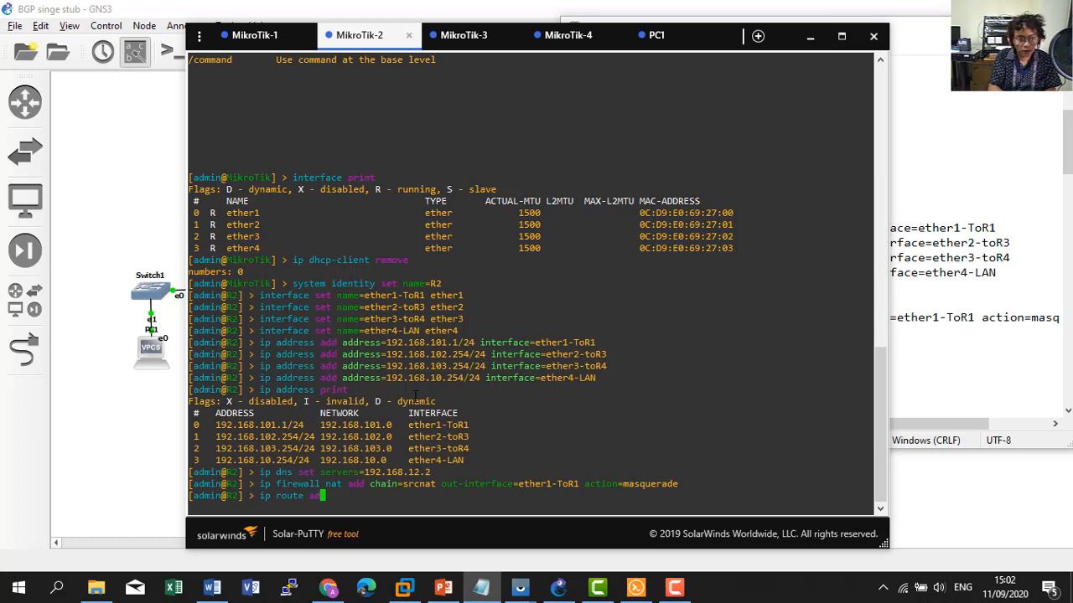
pyautogui.write('d gateway=')
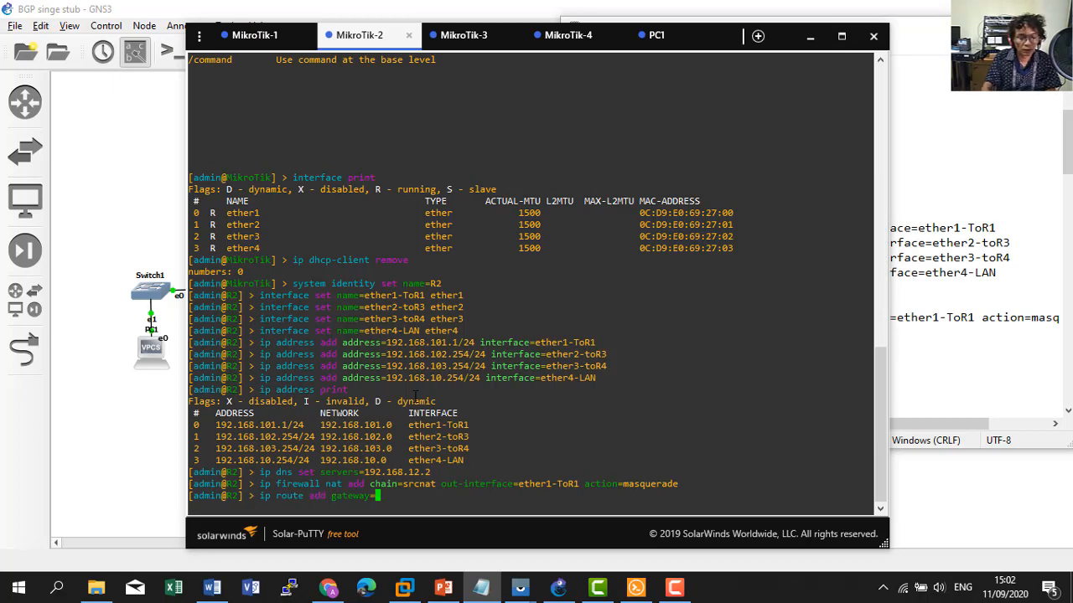
# Scroll through the lab notes to look up R2's gateway address.
pyautogui.click(925, 318)
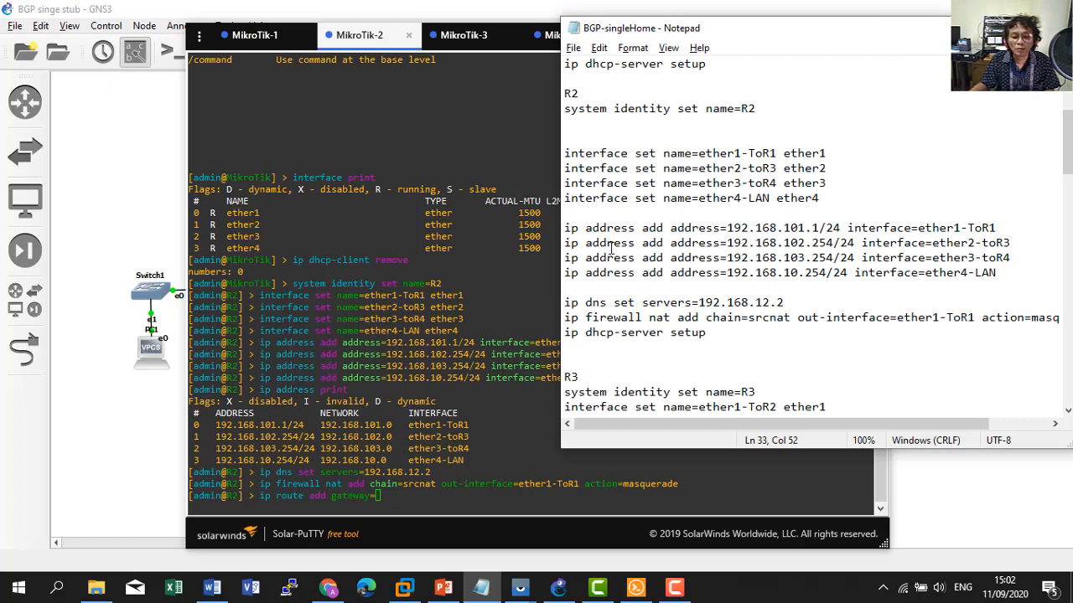
pyautogui.scroll(-7, 628, 279)
pyautogui.scroll(-5, 615, 277)
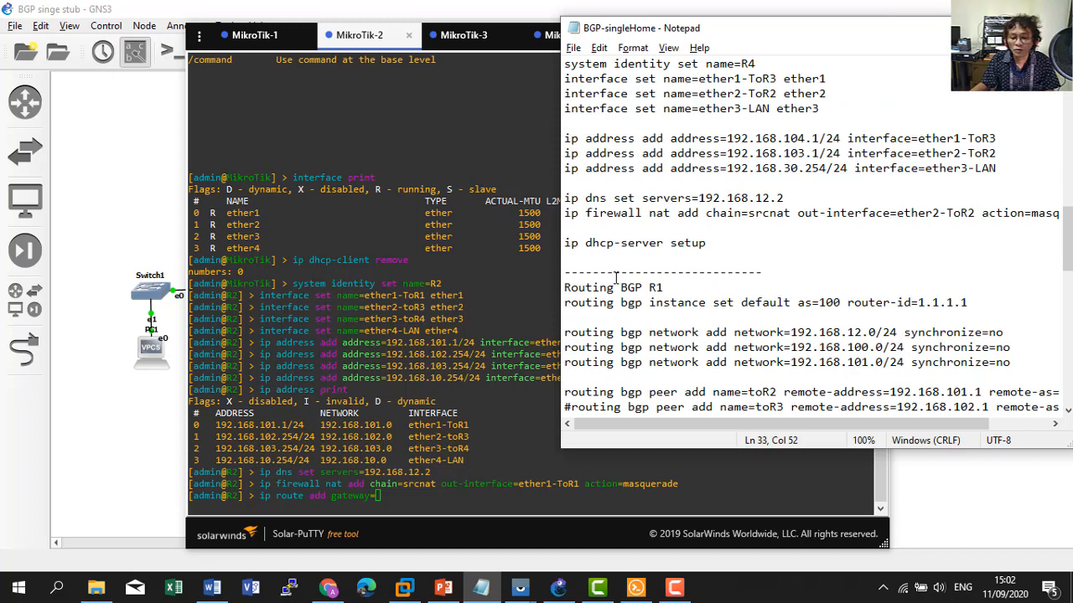
pyautogui.scroll(-12, 616, 277)
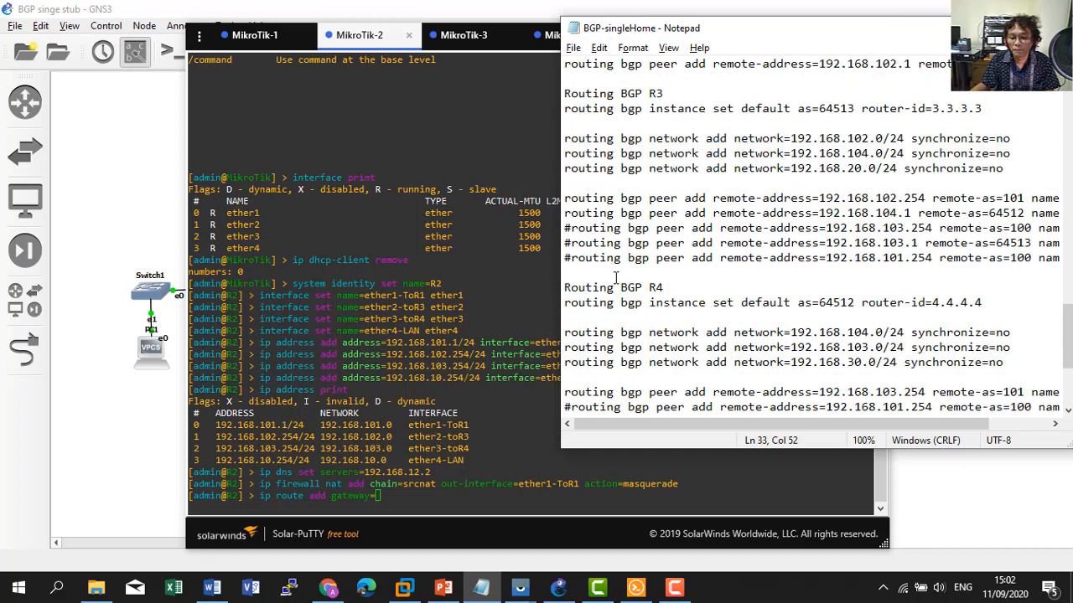
pyautogui.scroll(-3, 616, 278)
pyautogui.scroll(18, 616, 277)
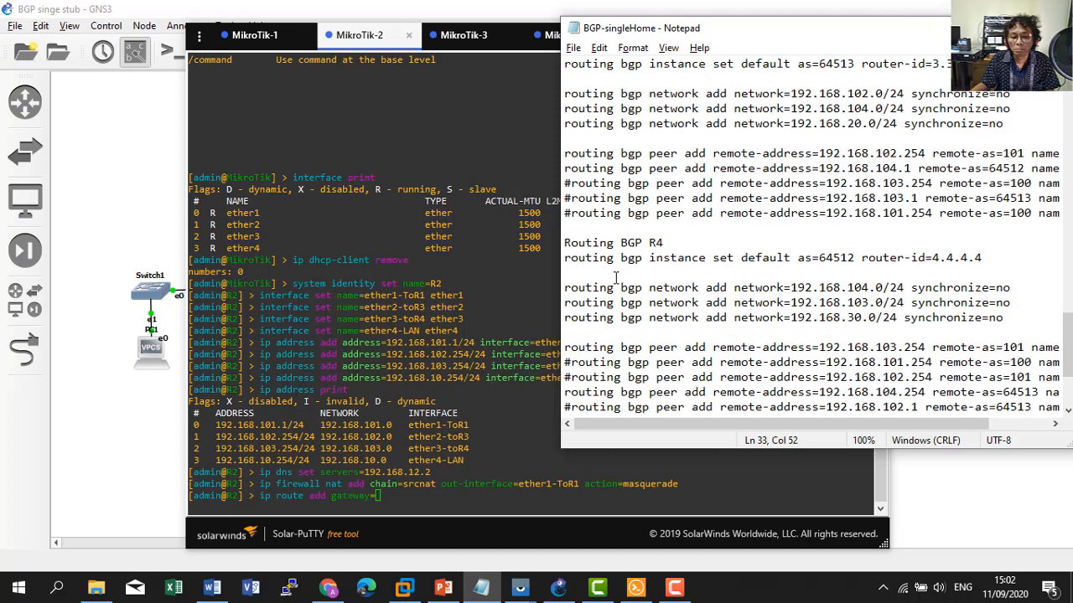
pyautogui.scroll(10, 616, 277)
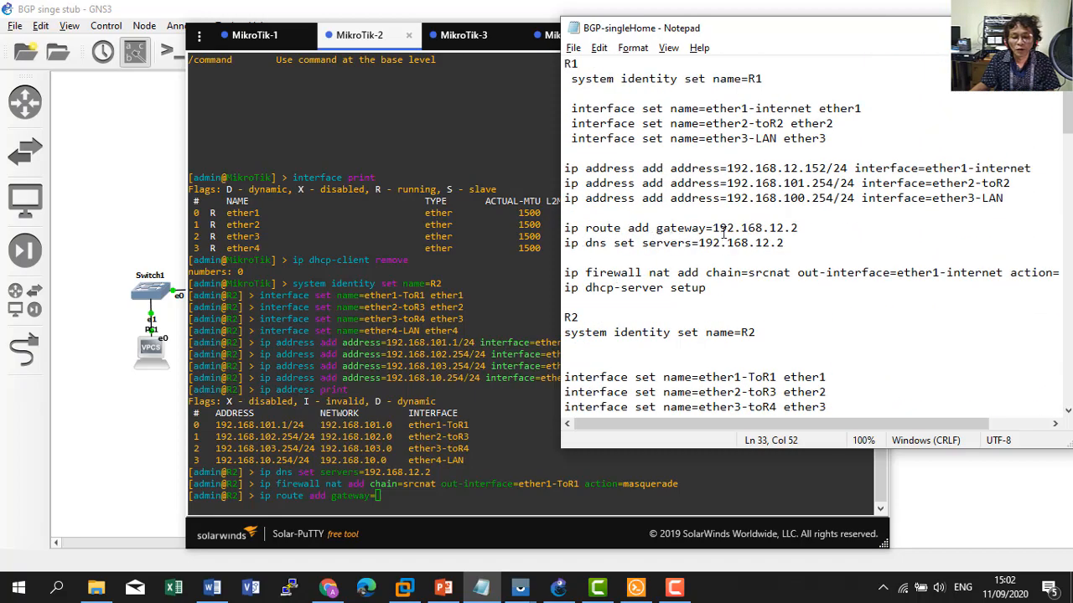
pyautogui.scroll(-3, 715, 288)
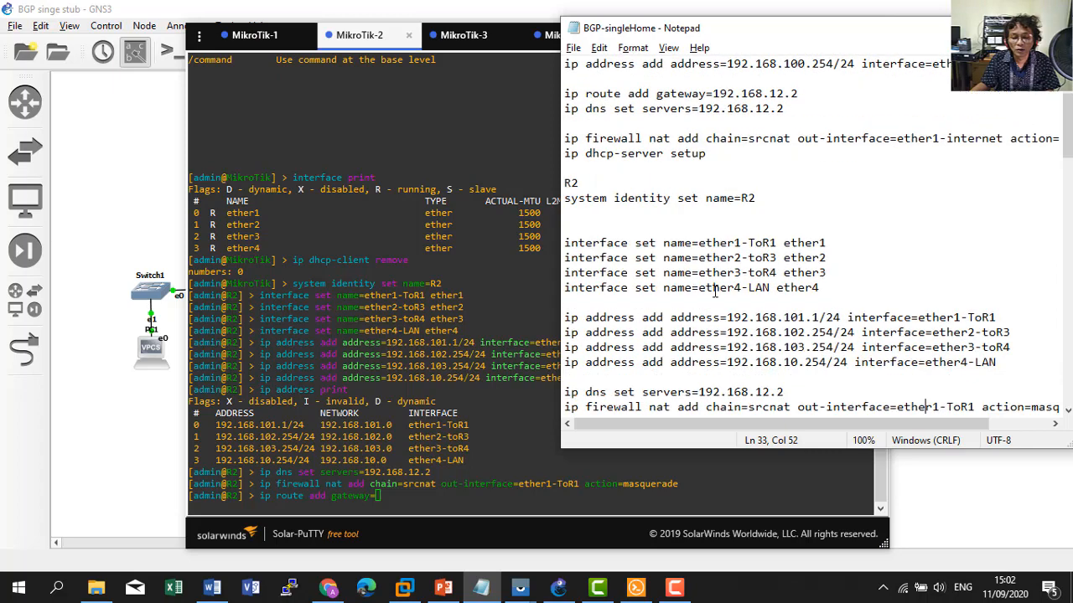
pyautogui.scroll(-2, 715, 289)
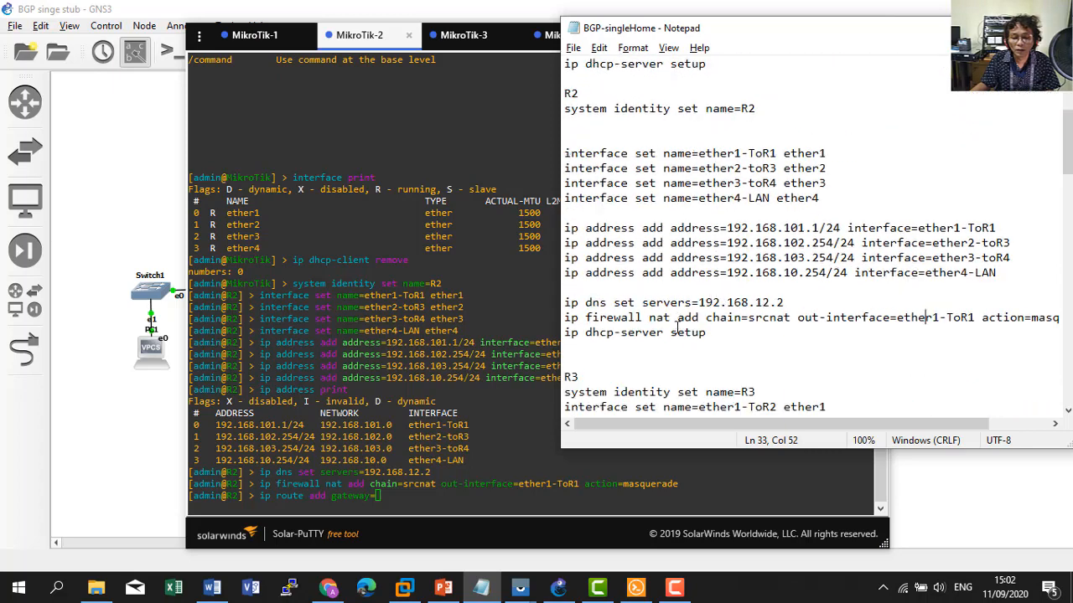
pyautogui.click(444, 450)
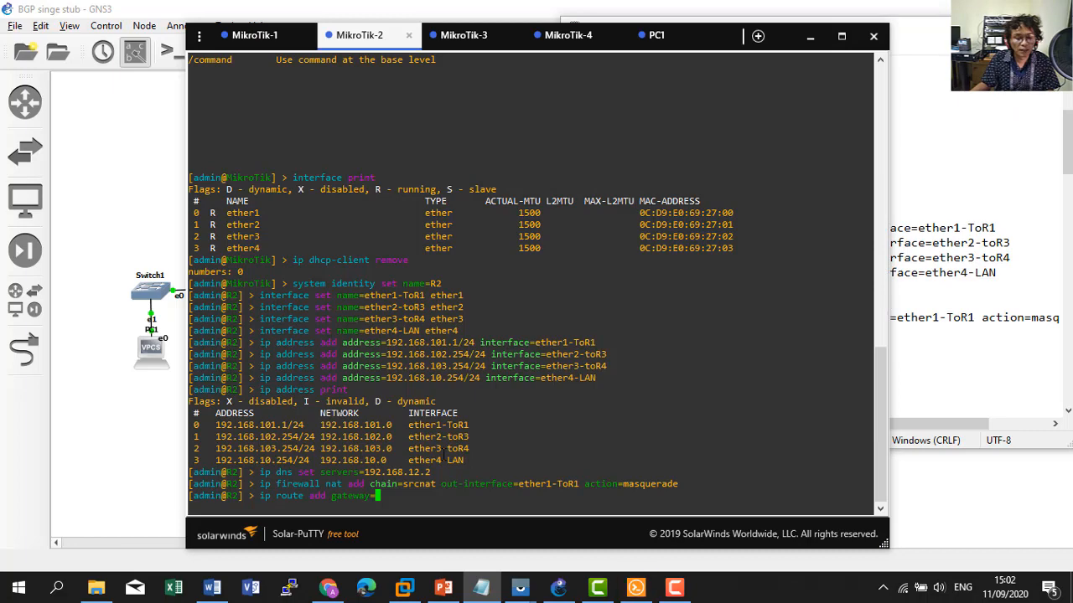
# Complete R2's default route with gateway 192.168.101.254 after checking the topology.
pyautogui.click(132, 444)
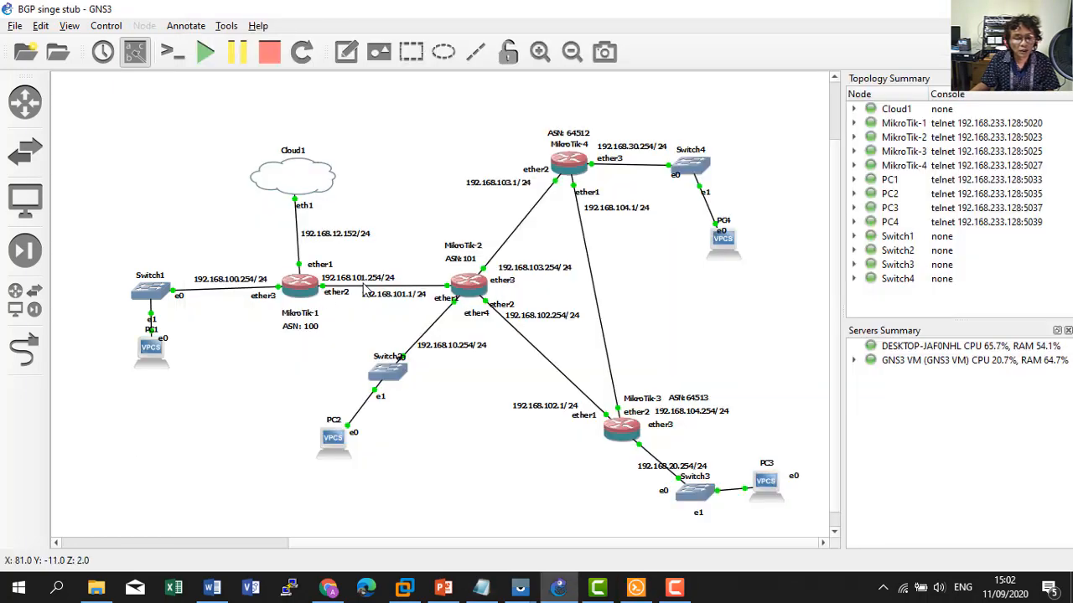
pyautogui.hotkey('alt', 'Tab')
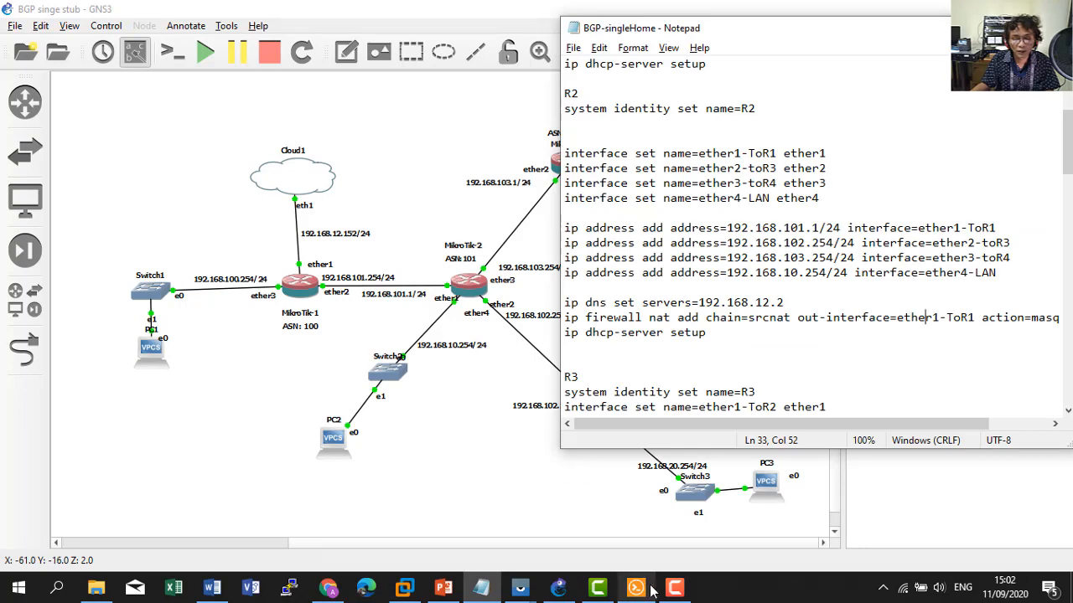
pyautogui.moveTo(637, 589)
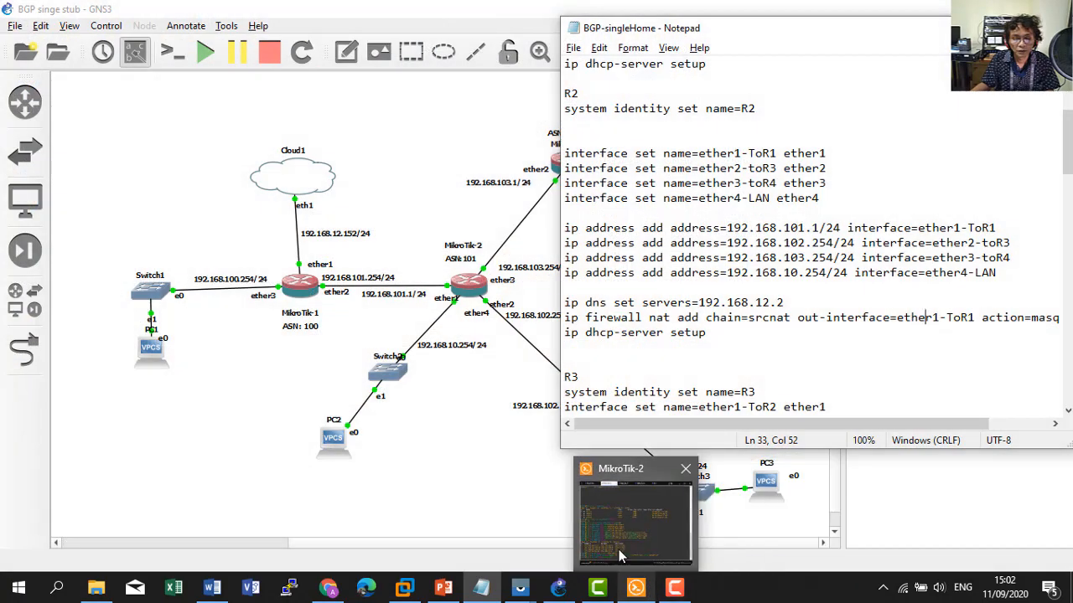
pyautogui.click(635, 589)
pyautogui.write('192')
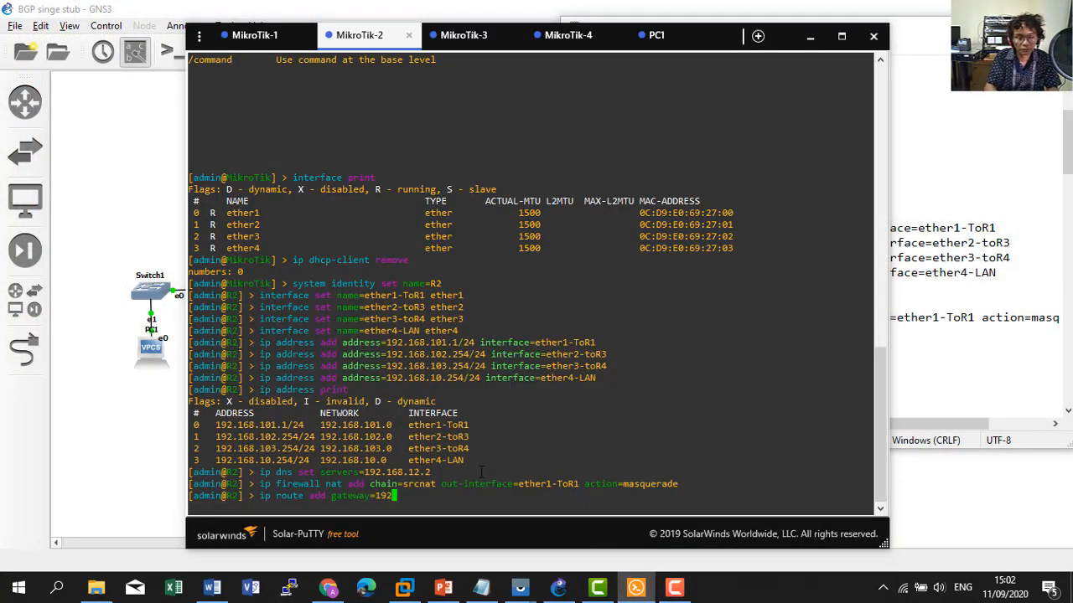
pyautogui.write('.168.1')
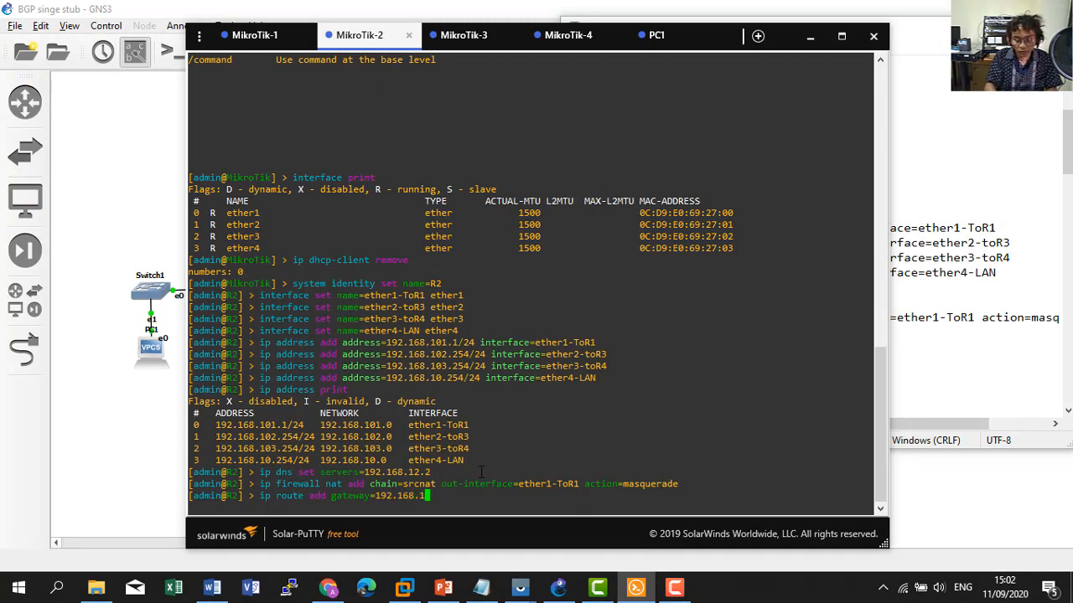
pyautogui.write('01.254')
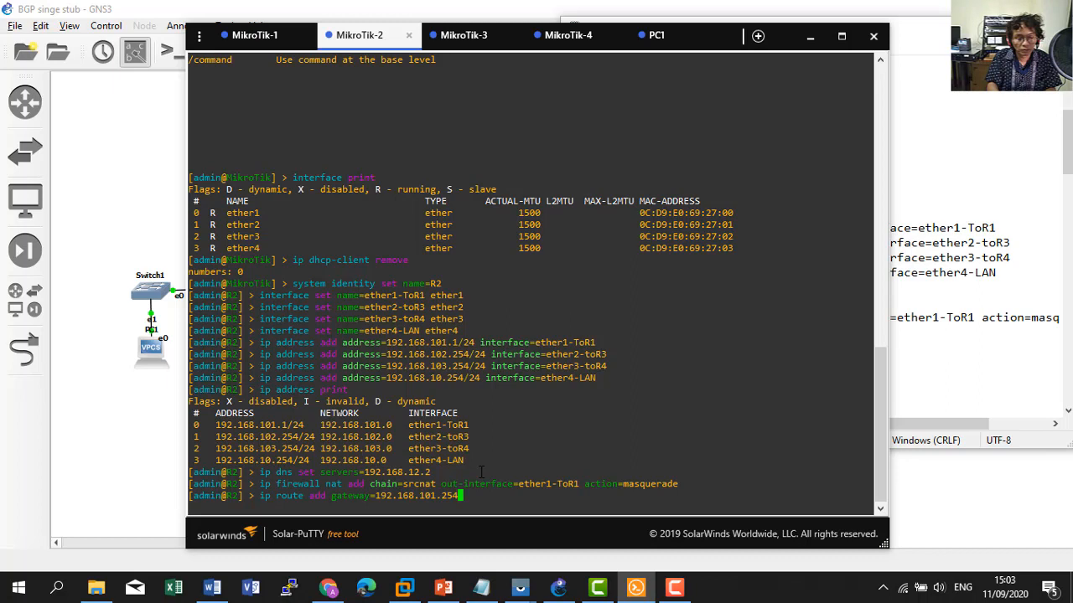
pyautogui.press('Return')
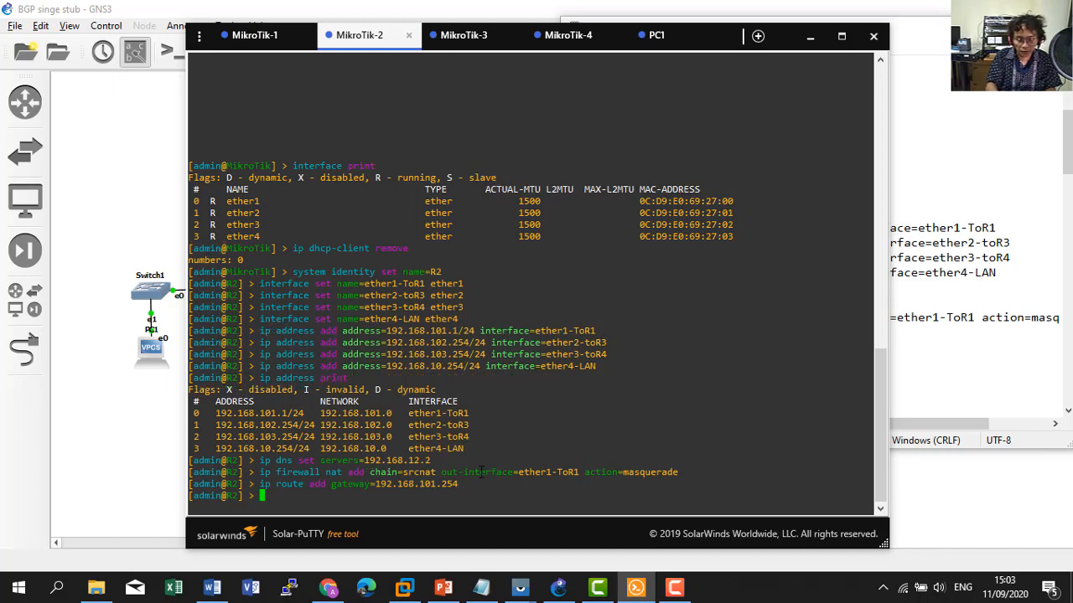
# Ping google.com from R2, getting replies from 74.125.200.102.
pyautogui.write('ping goo')
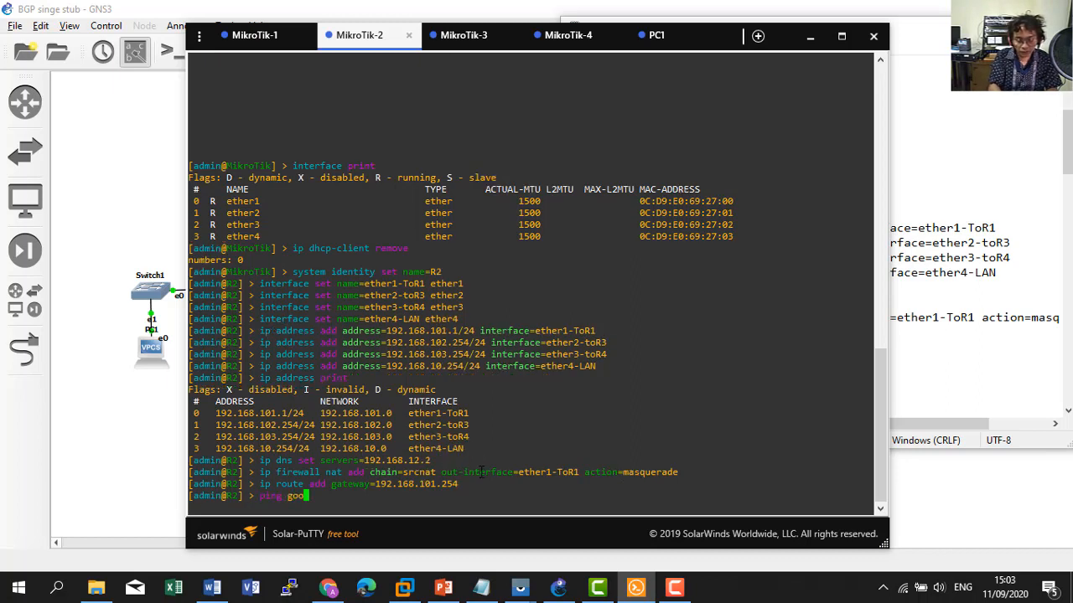
pyautogui.write('gle.com')
pyautogui.press('Return')
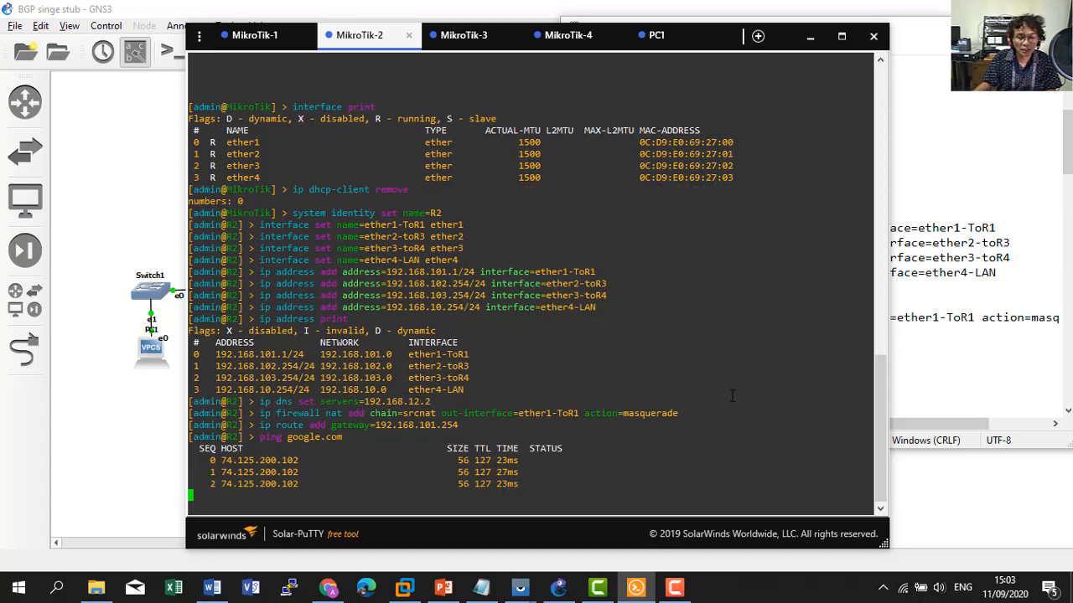
pyautogui.click(935, 333)
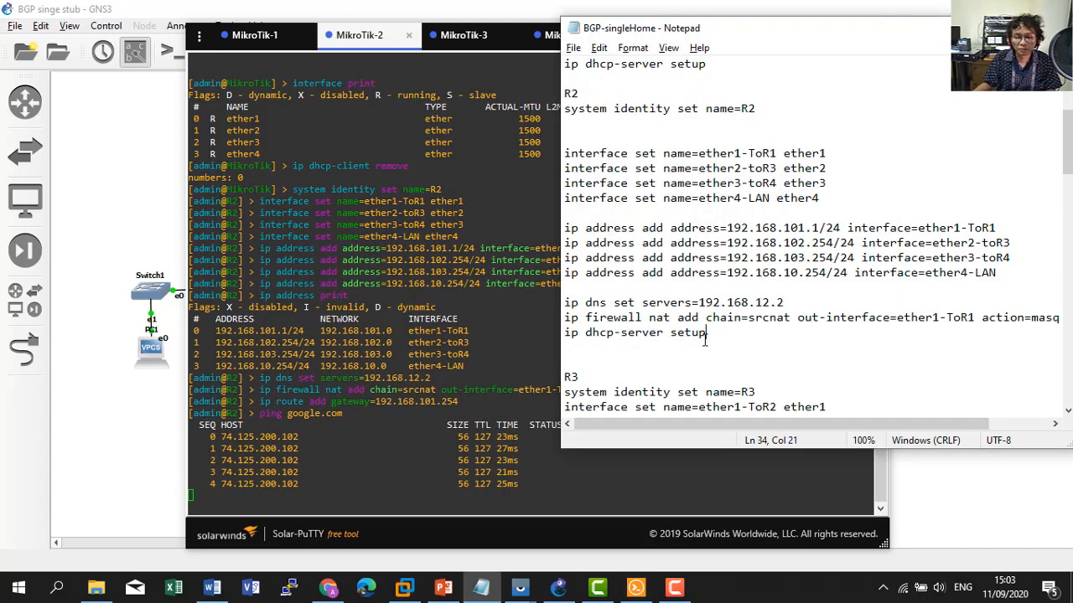
# Run 'ip dhcp-server setup' on ether4-LAN, accepting gateway 192.168.10.254, DNS 192.168.12.2, 10m lease.
pyautogui.moveTo(708, 333); pyautogui.dragTo(564, 333)
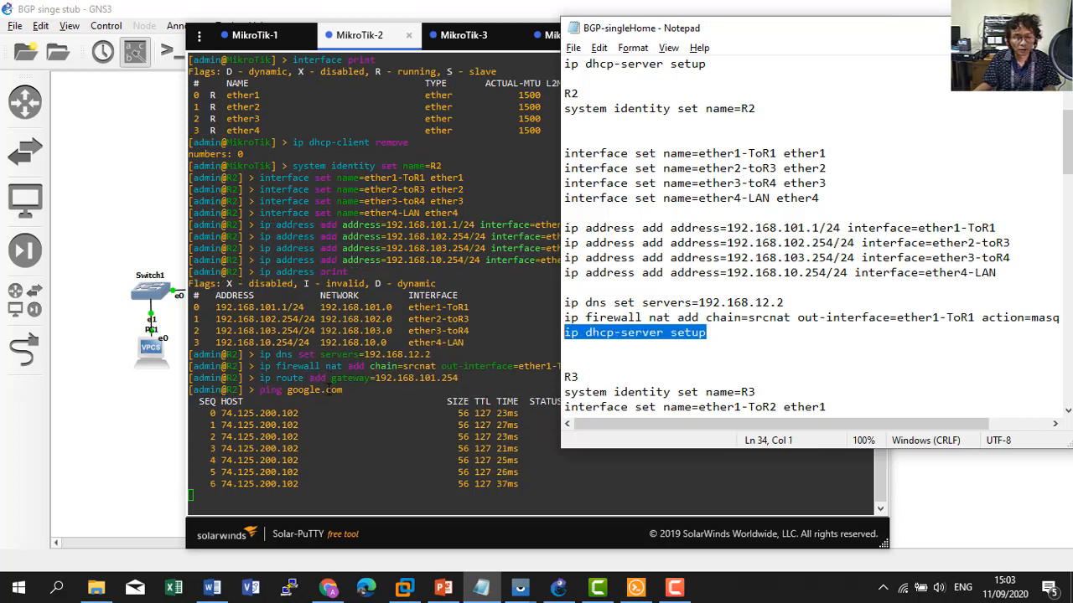
pyautogui.click(636, 587)
pyautogui.click(900, 371)
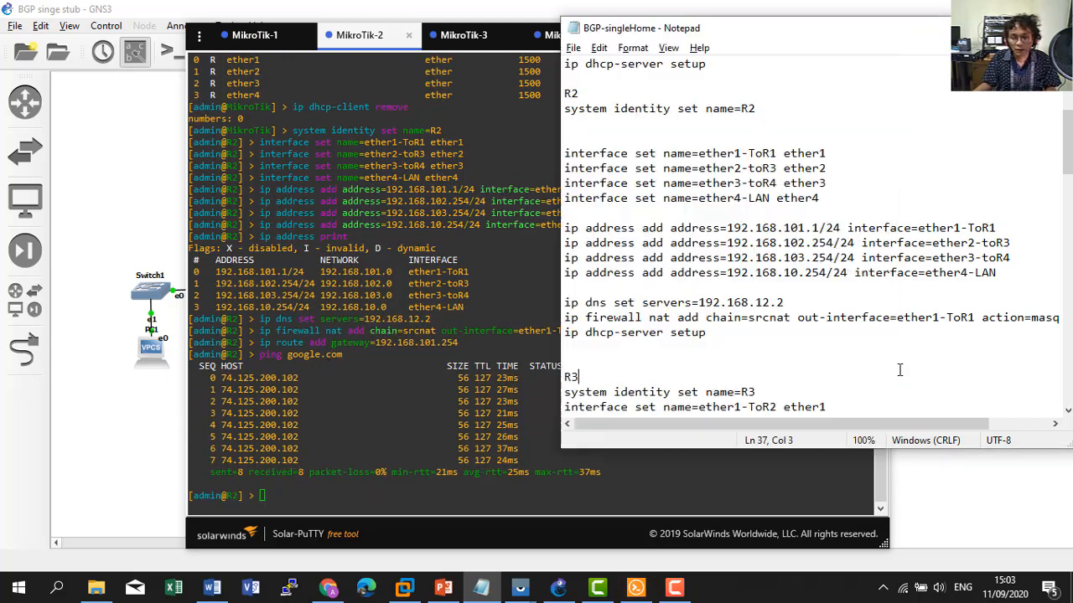
pyautogui.moveTo(708, 333); pyautogui.dragTo(566, 333)
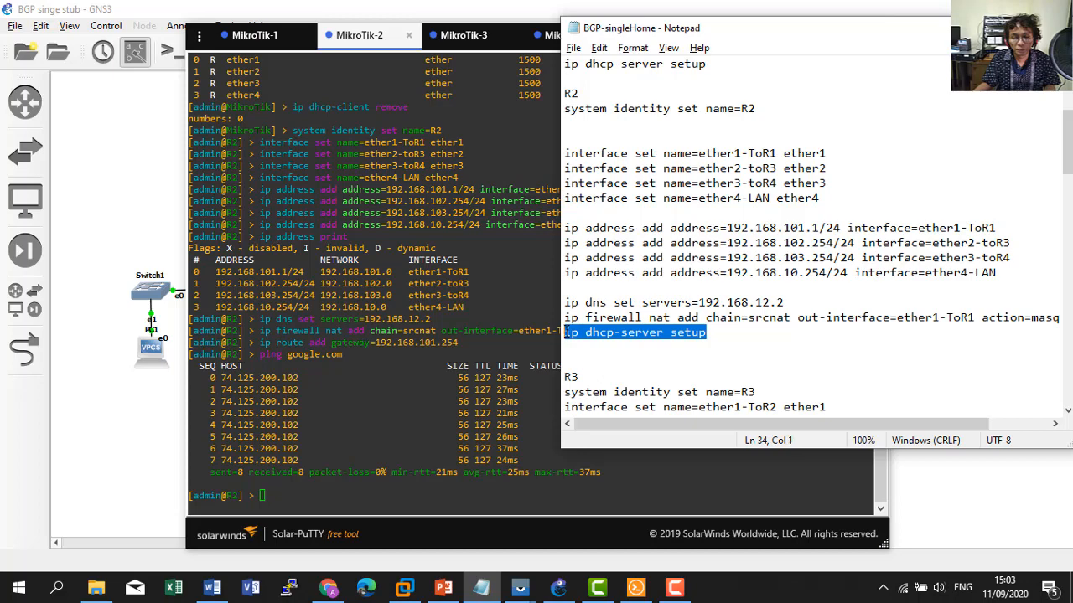
pyautogui.hotkey('ctrl', 'c')
pyautogui.rightClick(490, 370)
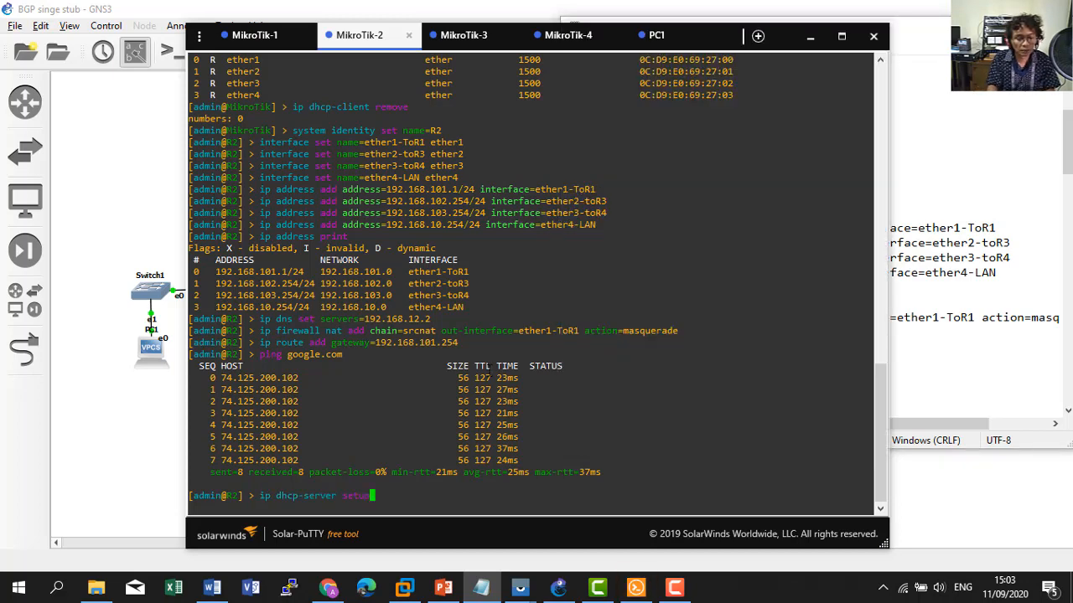
pyautogui.press('Return')
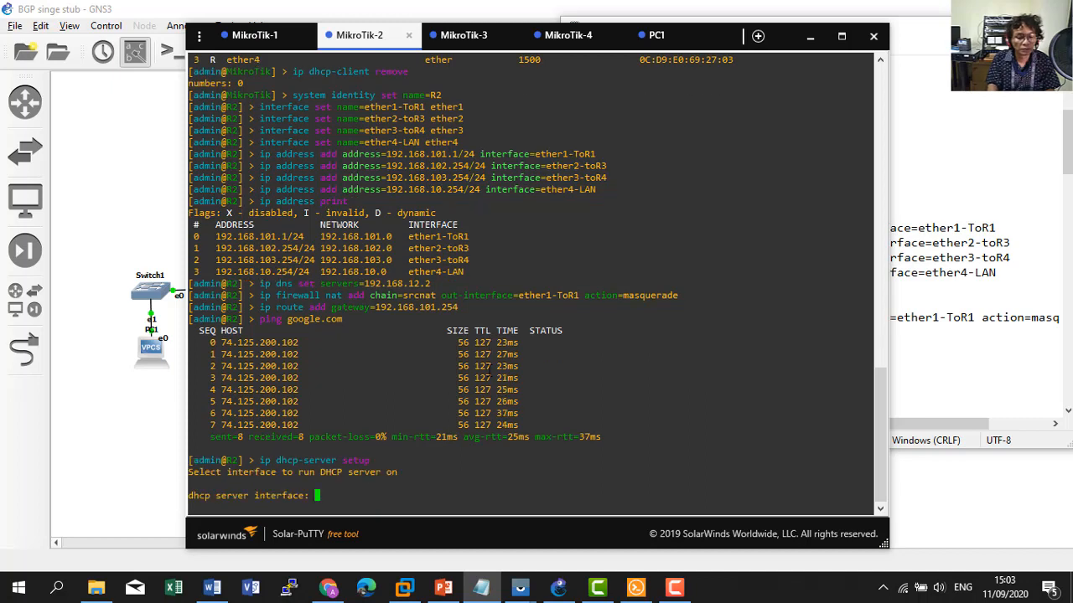
pyautogui.write('ether')
pyautogui.press('Tab')
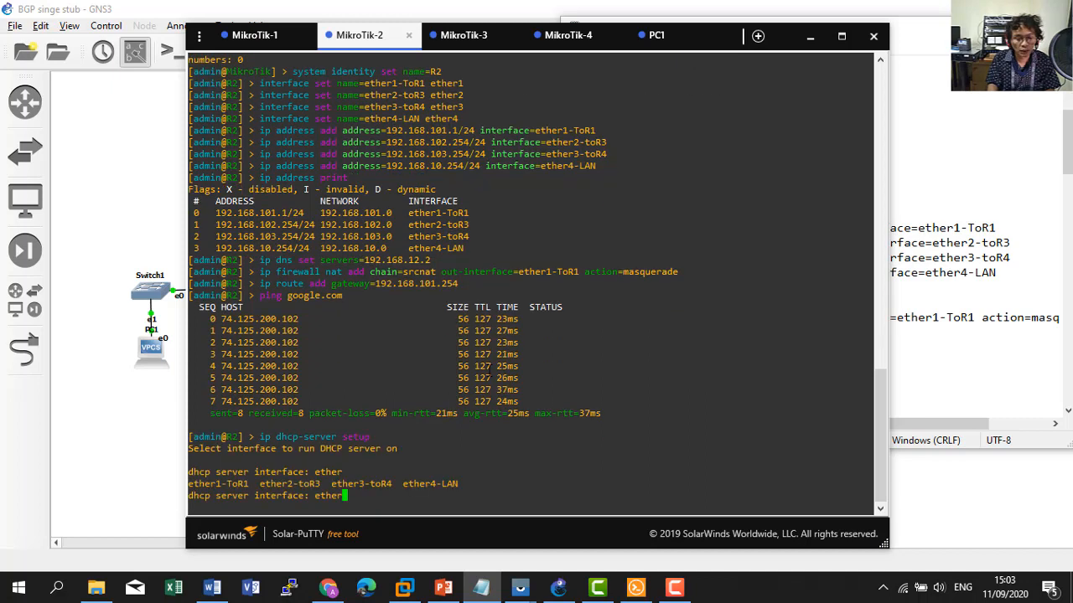
pyautogui.write('4-LAN')
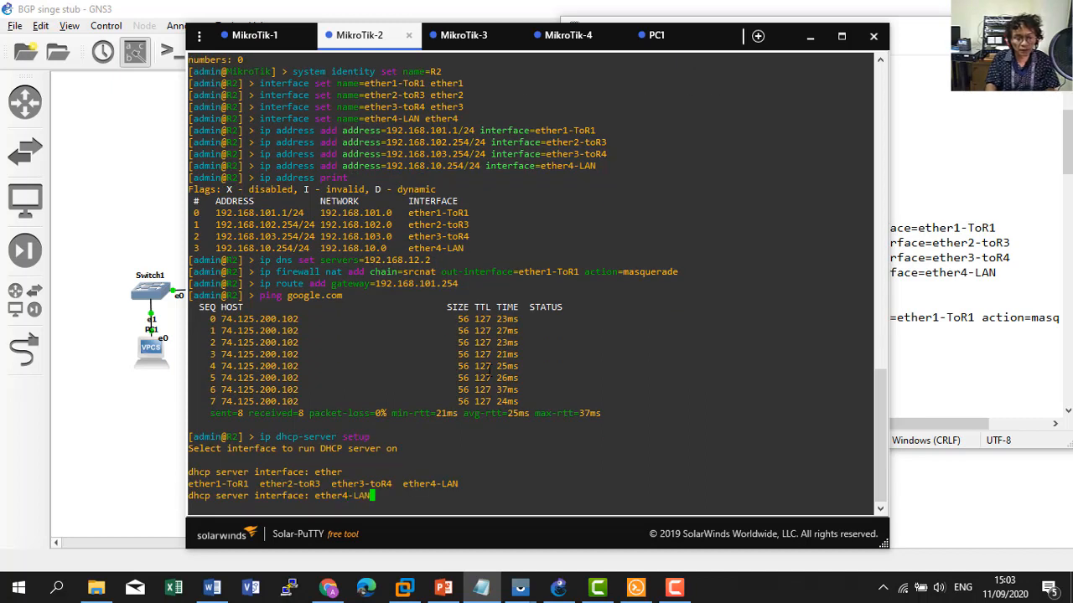
pyautogui.press('Return')
pyautogui.press('Return')
pyautogui.press('Return')
pyautogui.press('Return')
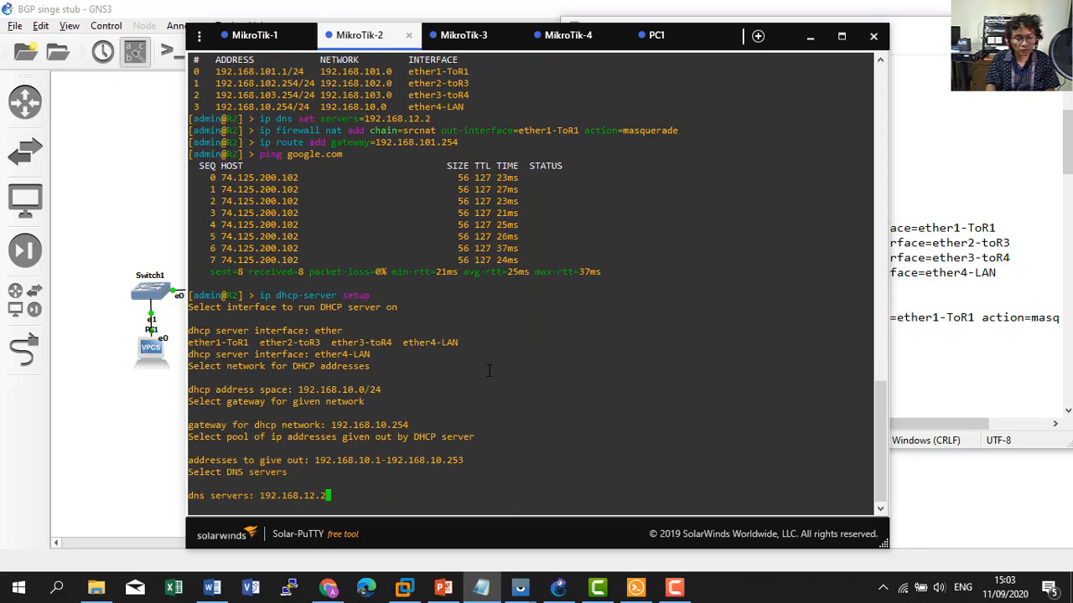
pyautogui.press('Return')
pyautogui.press('Return')
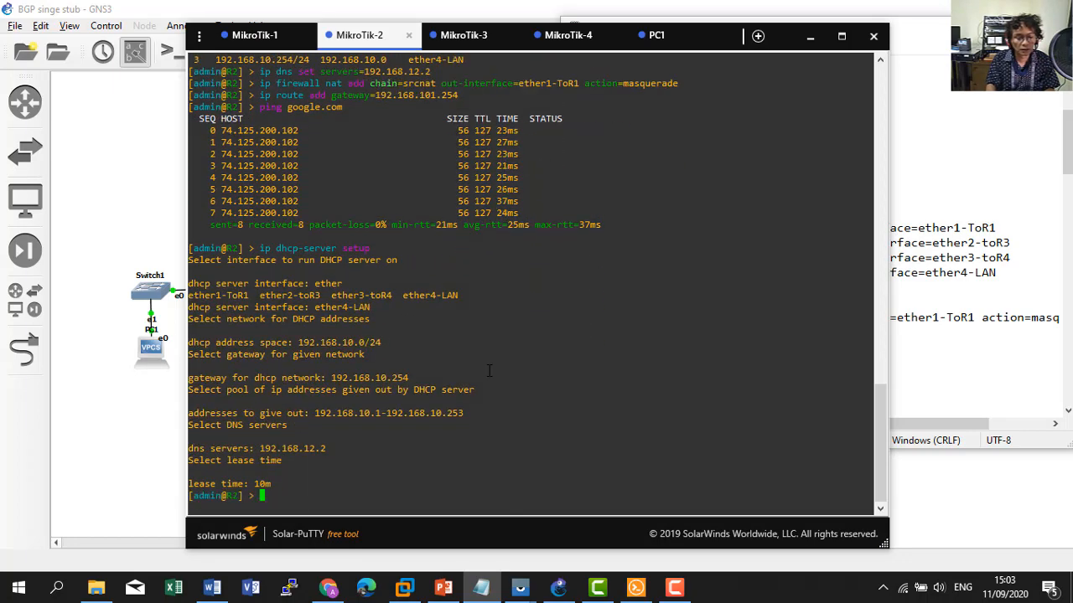
# Open PC2's console and lease 192.168.10.253/24 with 'ip dhcp'.
pyautogui.click(89, 411)
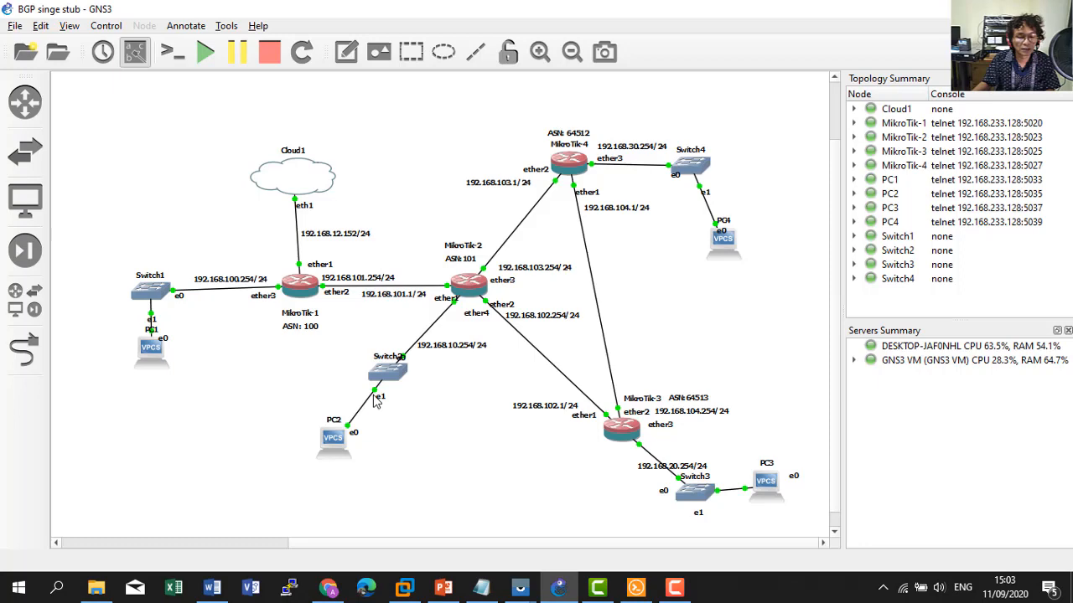
pyautogui.rightClick(340, 440)
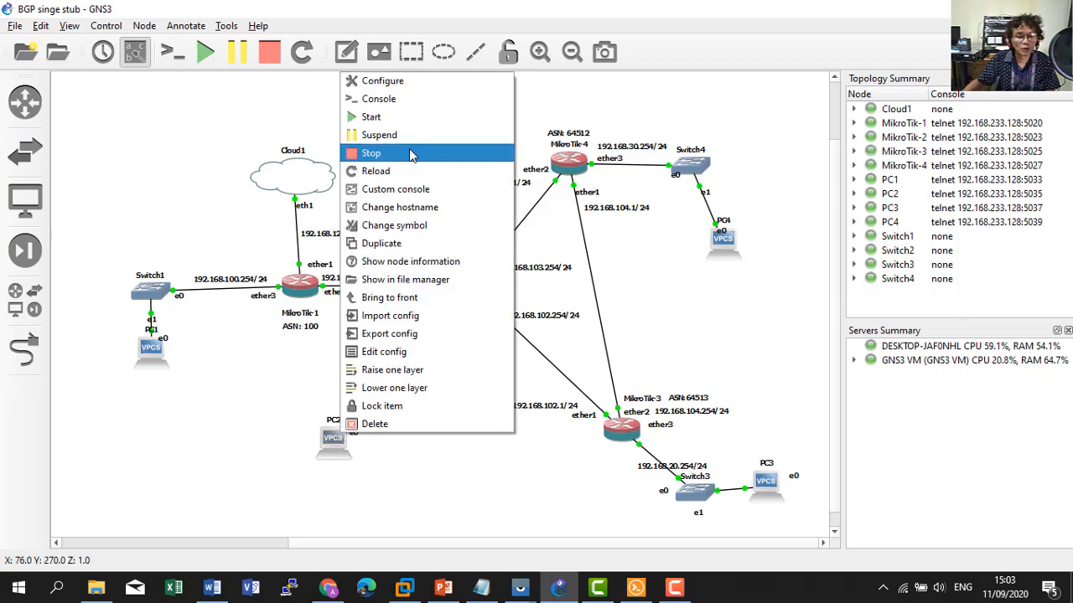
pyautogui.click(405, 105)
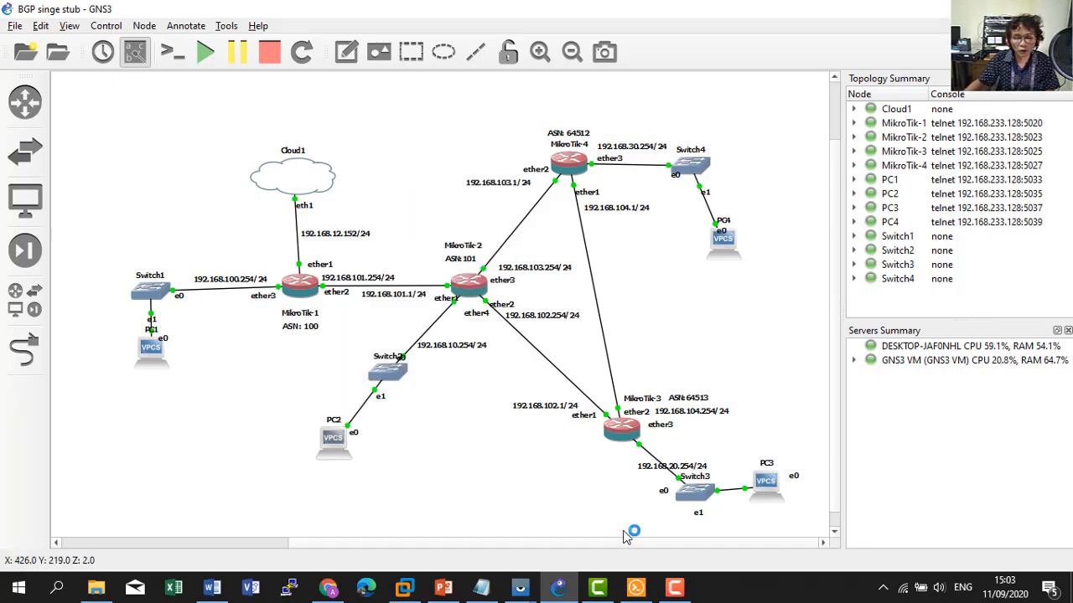
pyautogui.click(636, 589)
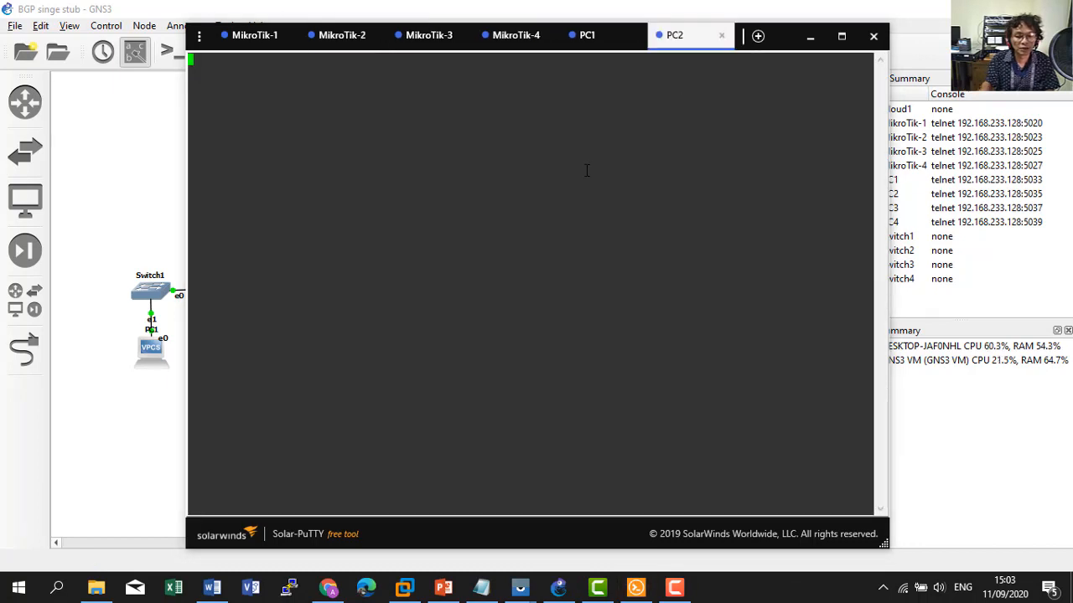
pyautogui.press('Return')
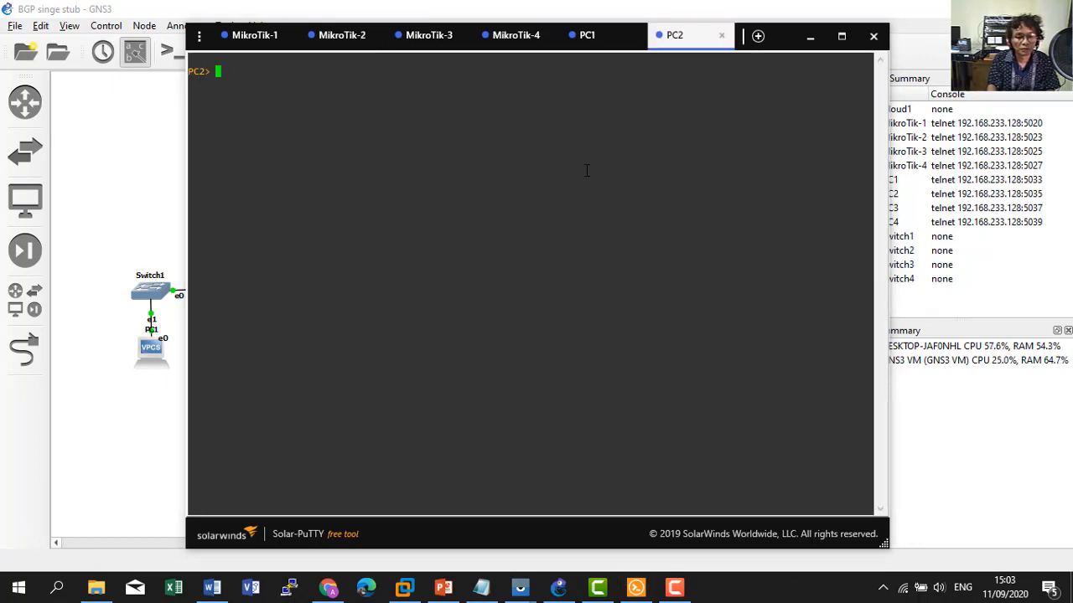
pyautogui.write('ip dh')
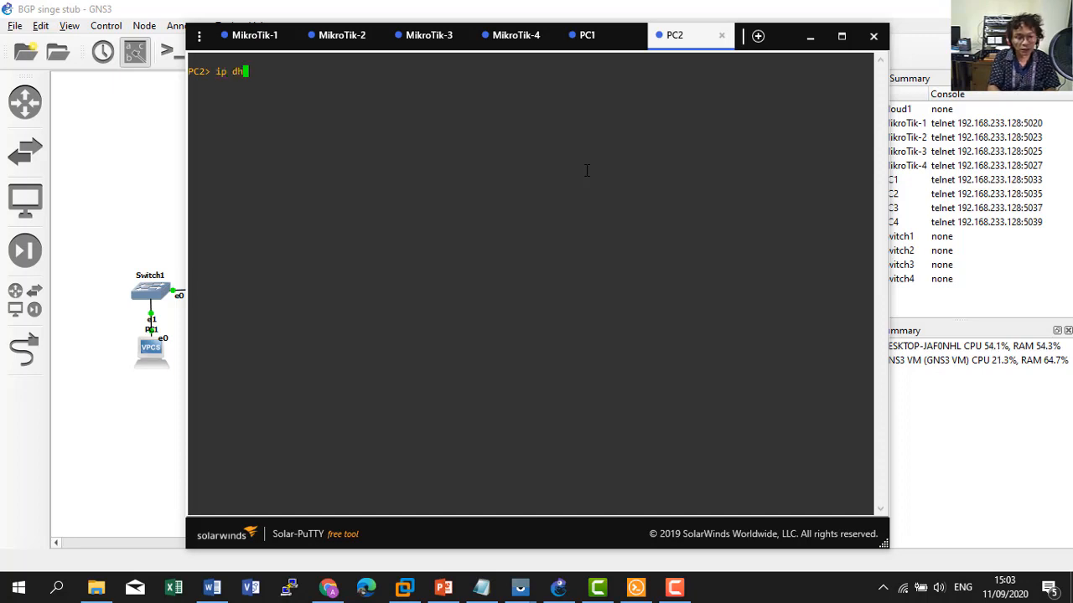
pyautogui.write('cp')
pyautogui.press('Return')
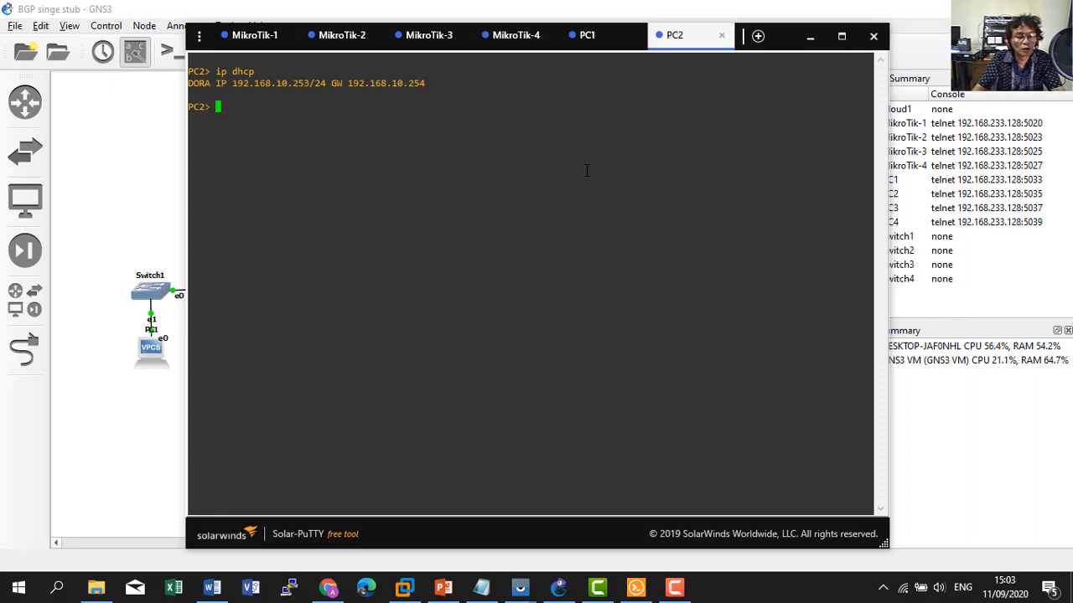
# Ping google.com from PC2, then stop the ping with Ctrl+C.
pyautogui.write('ping g')
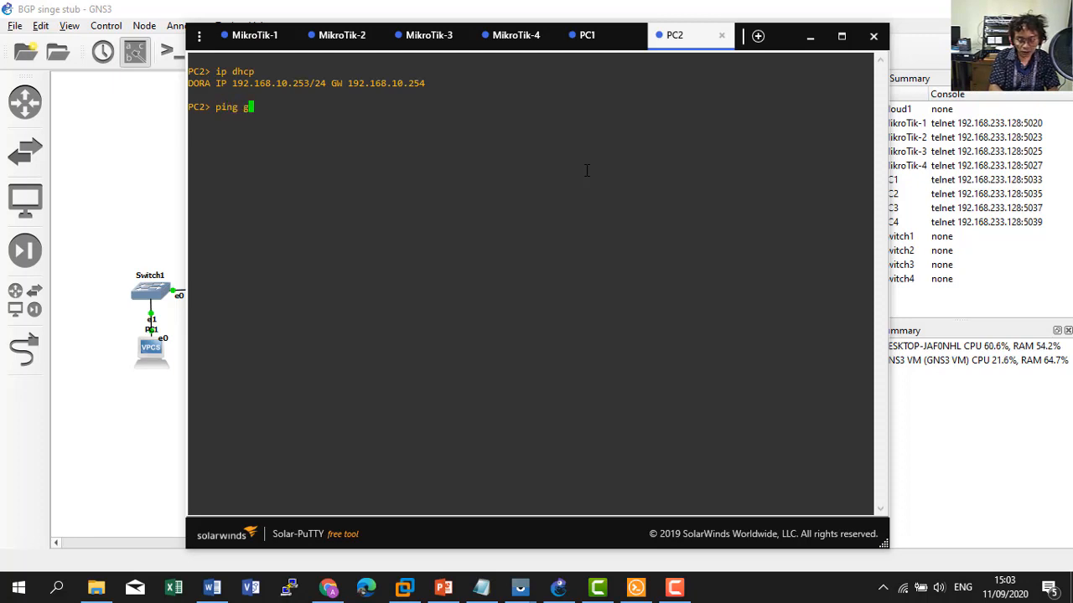
pyautogui.write('oogle.com')
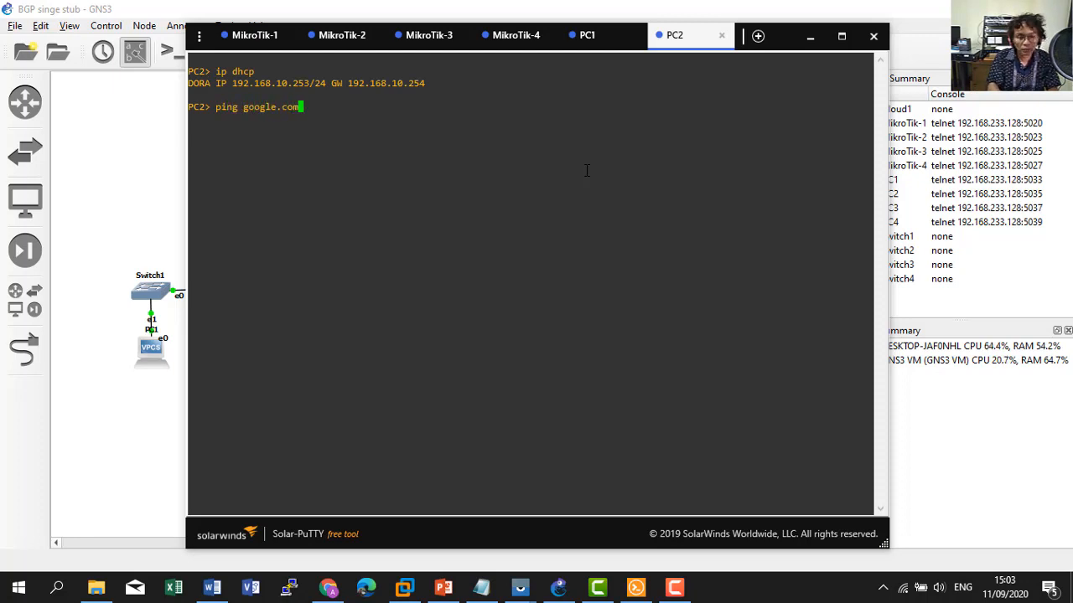
pyautogui.press('Return')
pyautogui.hotkey('ctrl', 'c')
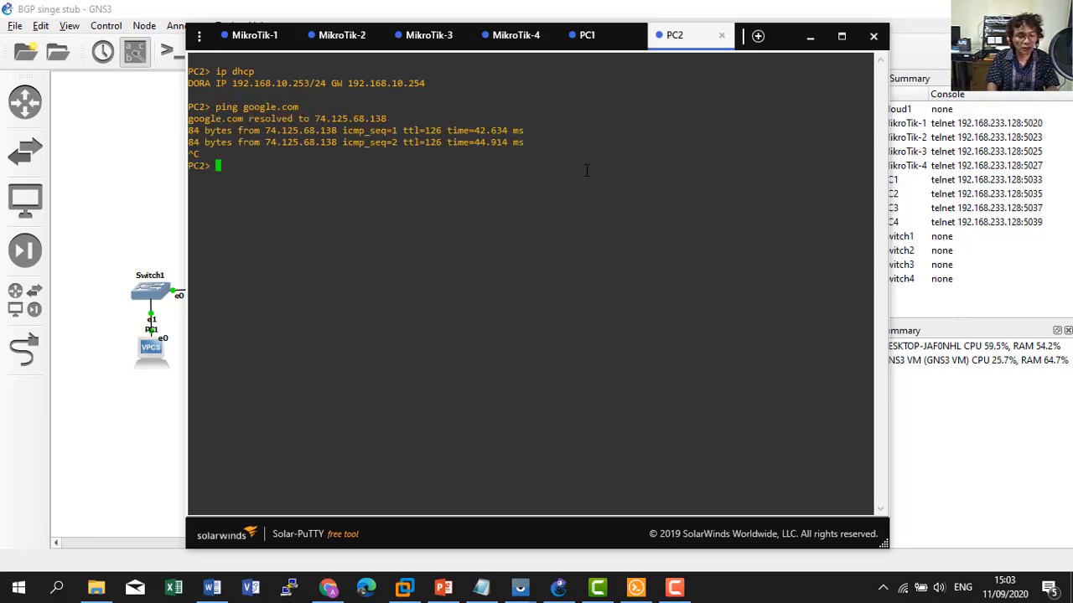
# Ping PC1 at 192.168.100.252 twice from PC2, then bring back the GNS3 topology.
pyautogui.click(587, 35)
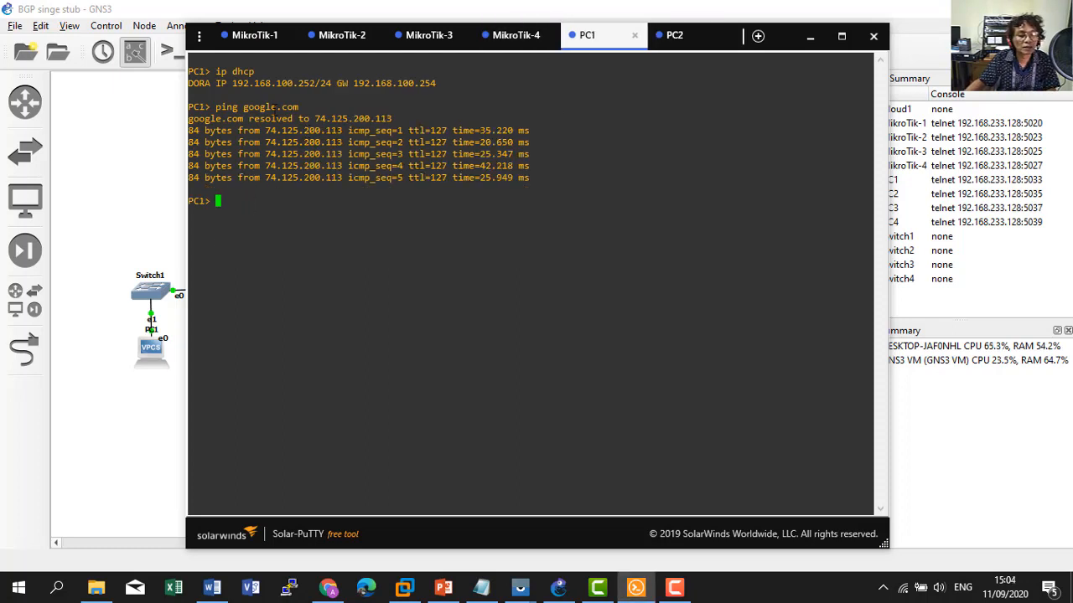
pyautogui.click(662, 38)
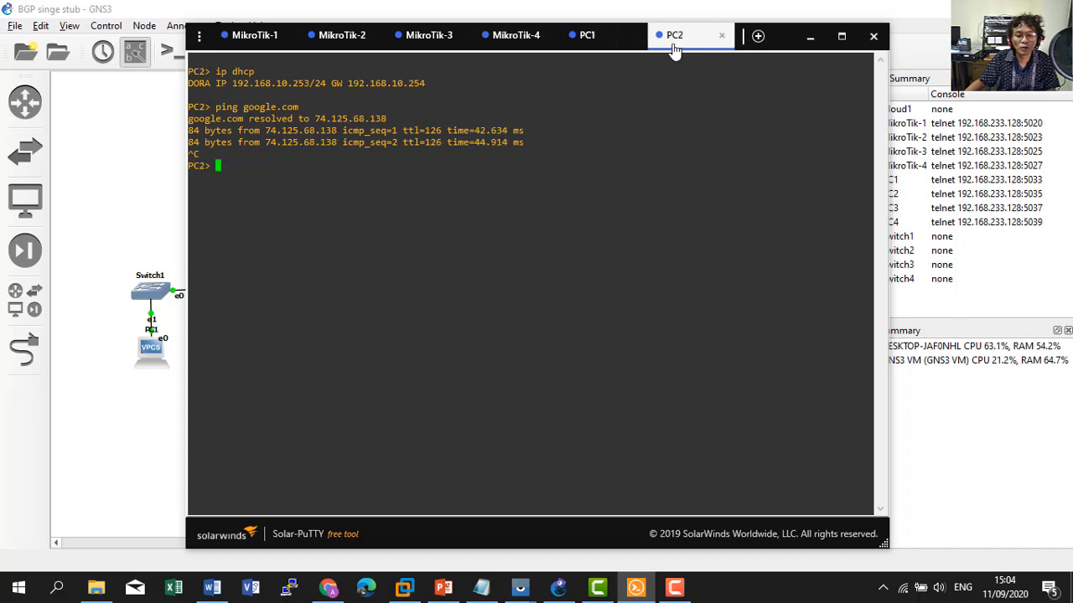
pyautogui.write('ping')
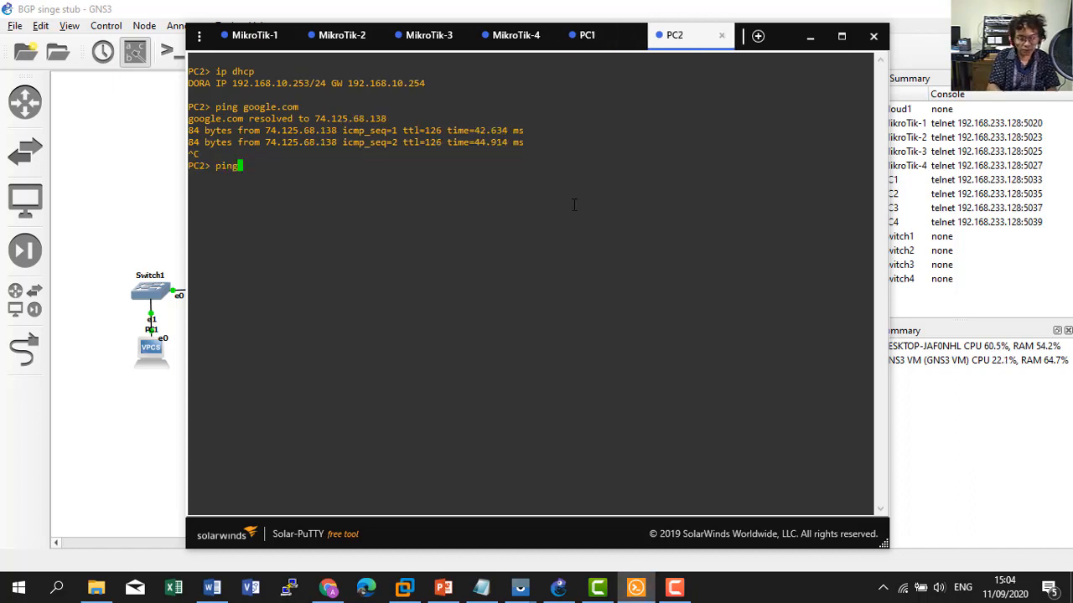
pyautogui.write(' 192.168.100.252')
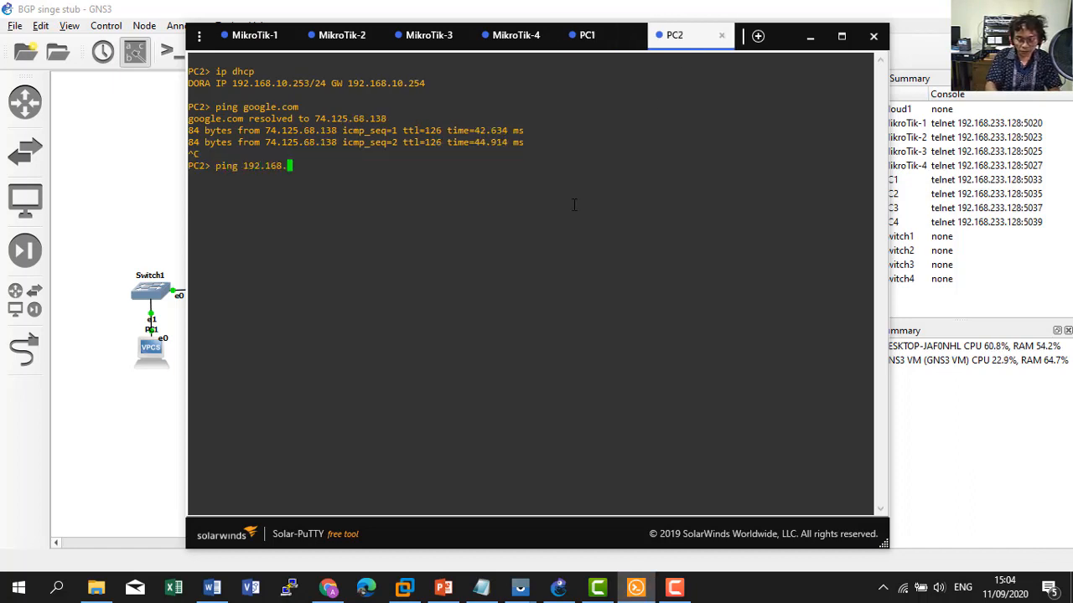
pyautogui.press('Return')
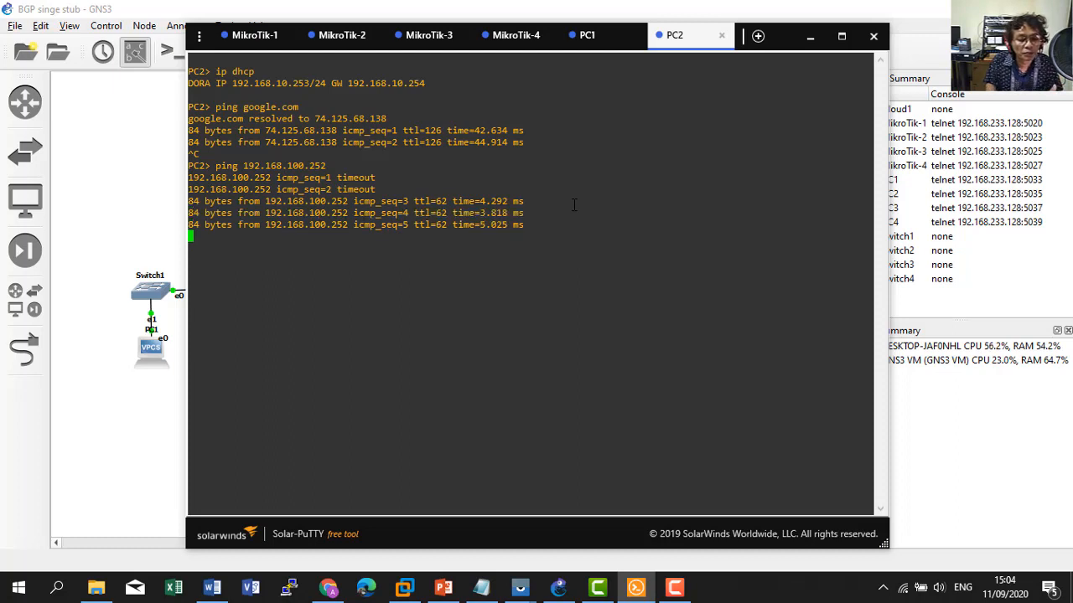
pyautogui.press('Up')
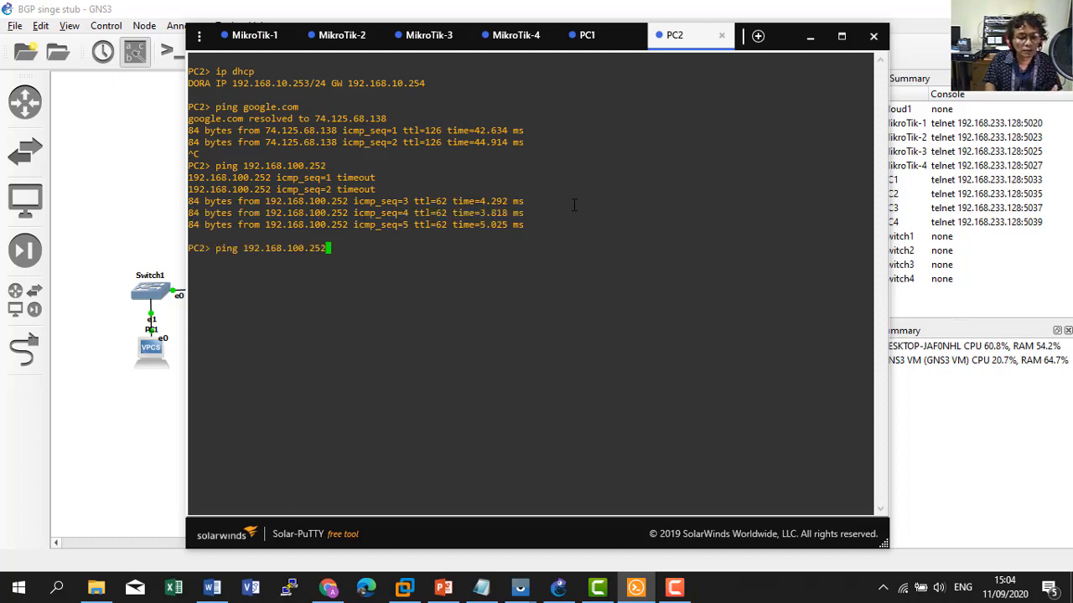
pyautogui.press('Return')
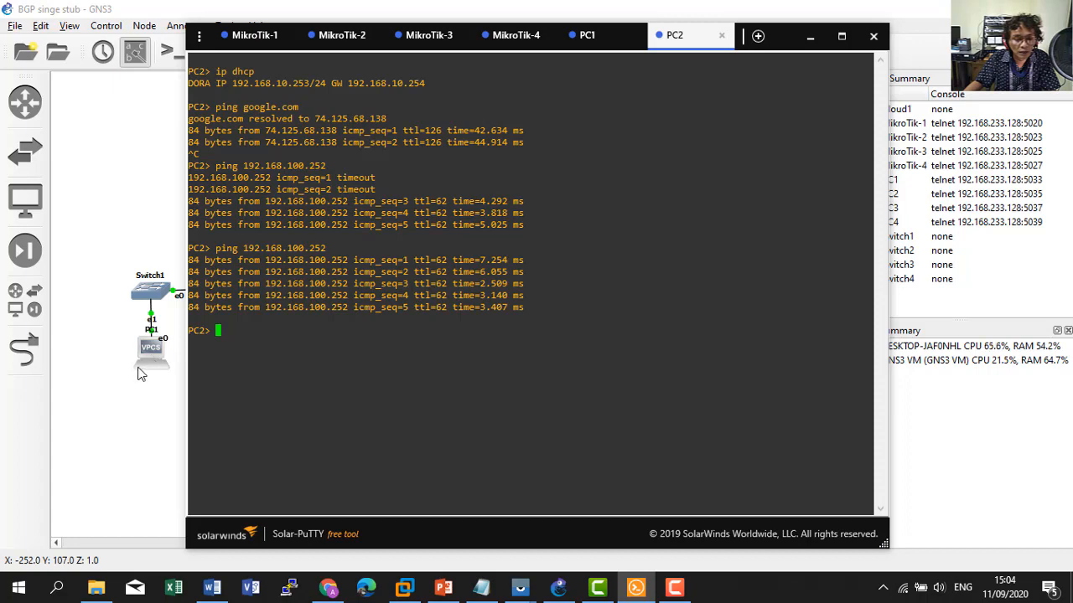
pyautogui.click(128, 435)
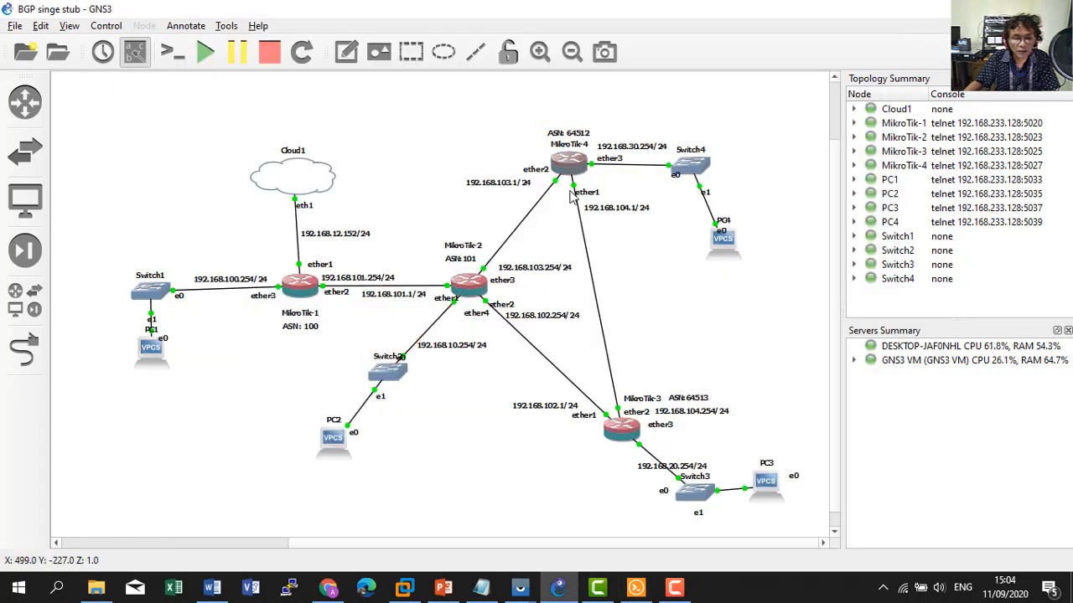
# Log into the MikroTik-3 console as admin and set its identity to R3.
pyautogui.click(635, 591)
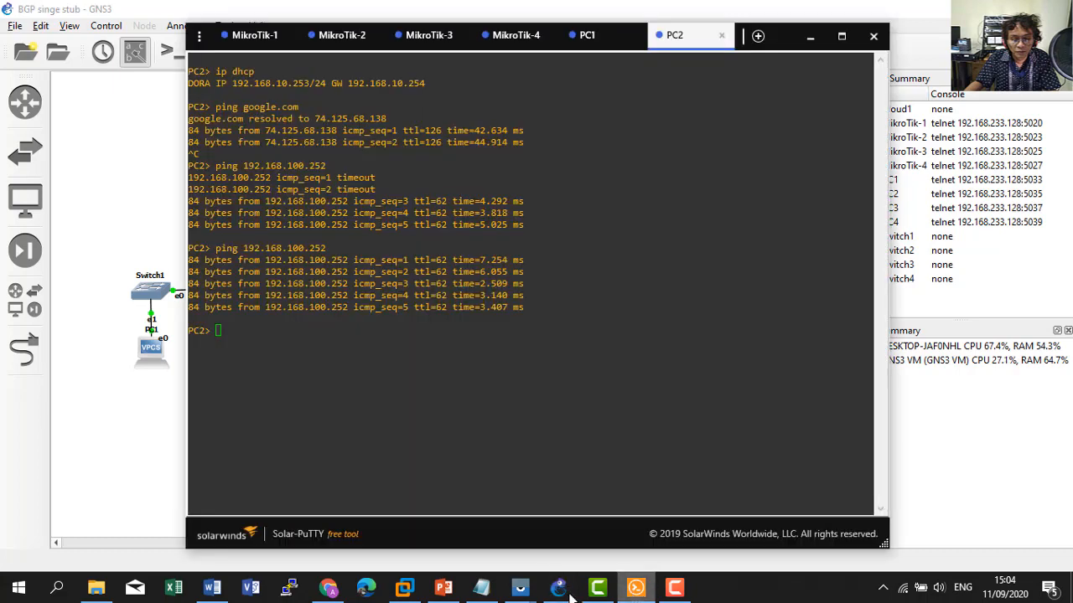
pyautogui.click(482, 590)
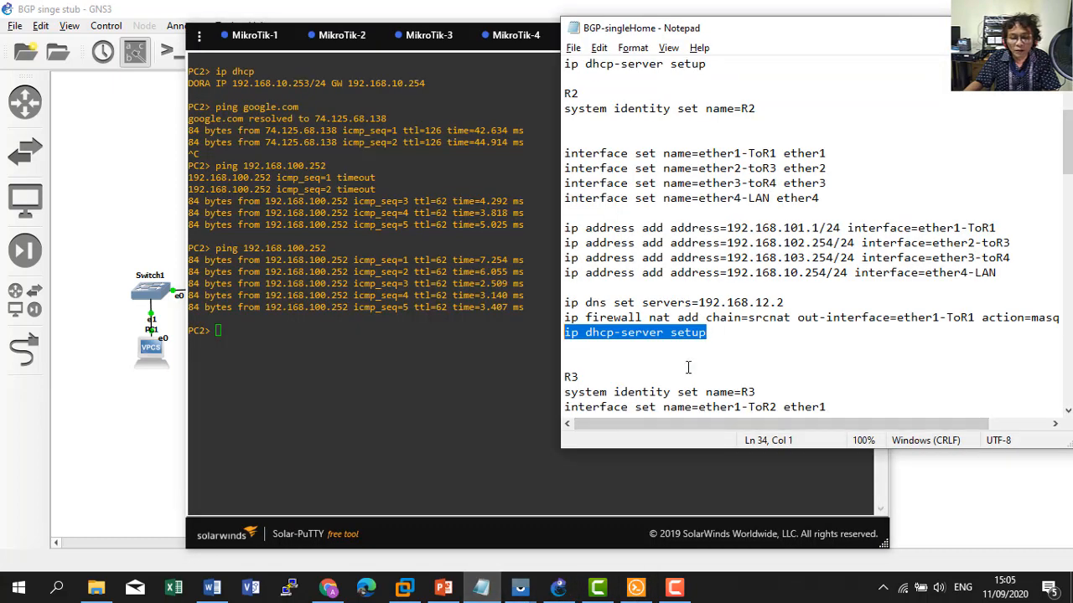
pyautogui.scroll(-1, 689, 368)
pyautogui.moveTo(563, 347); pyautogui.dragTo(766, 346)
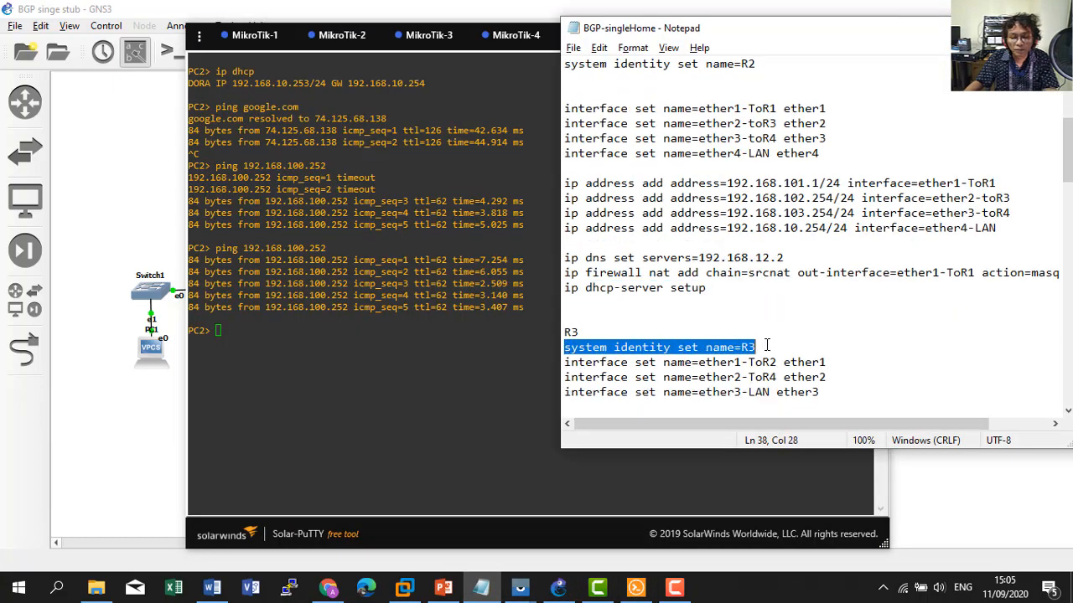
pyautogui.click(429, 35)
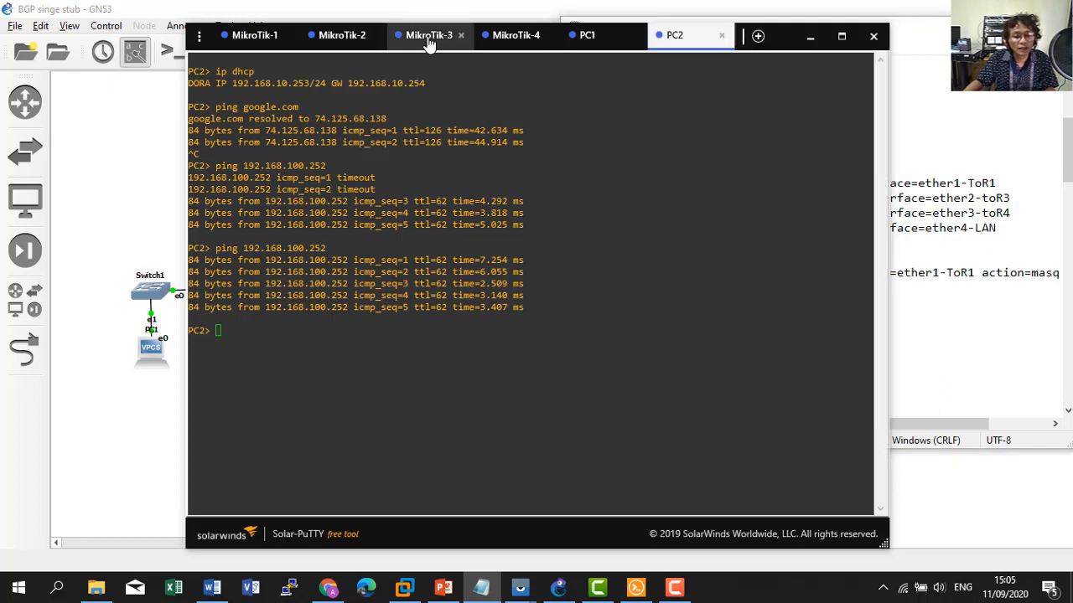
pyautogui.write('admin')
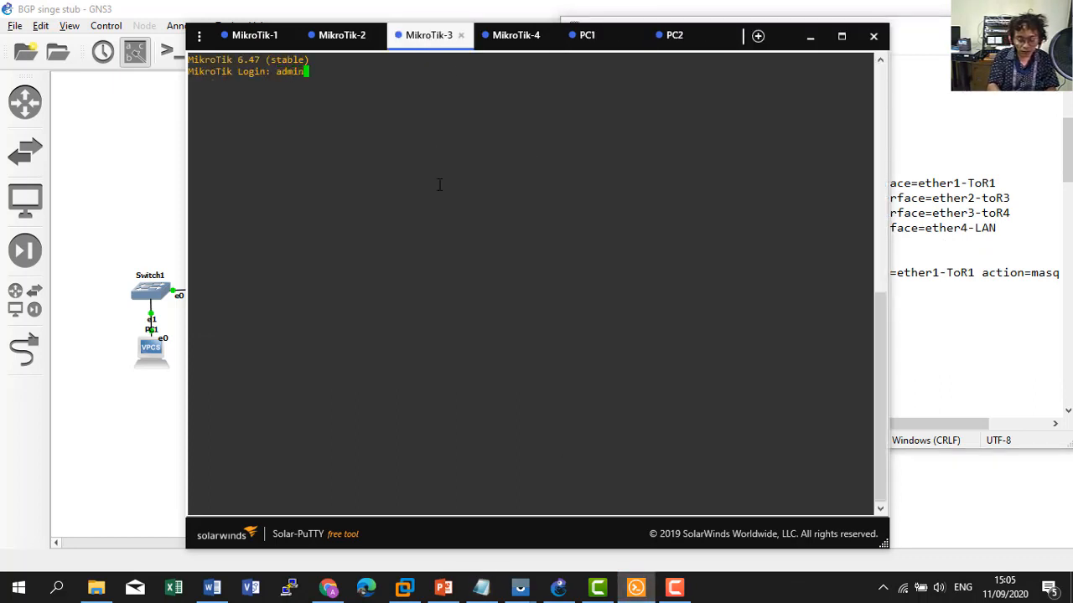
pyautogui.press('Return')
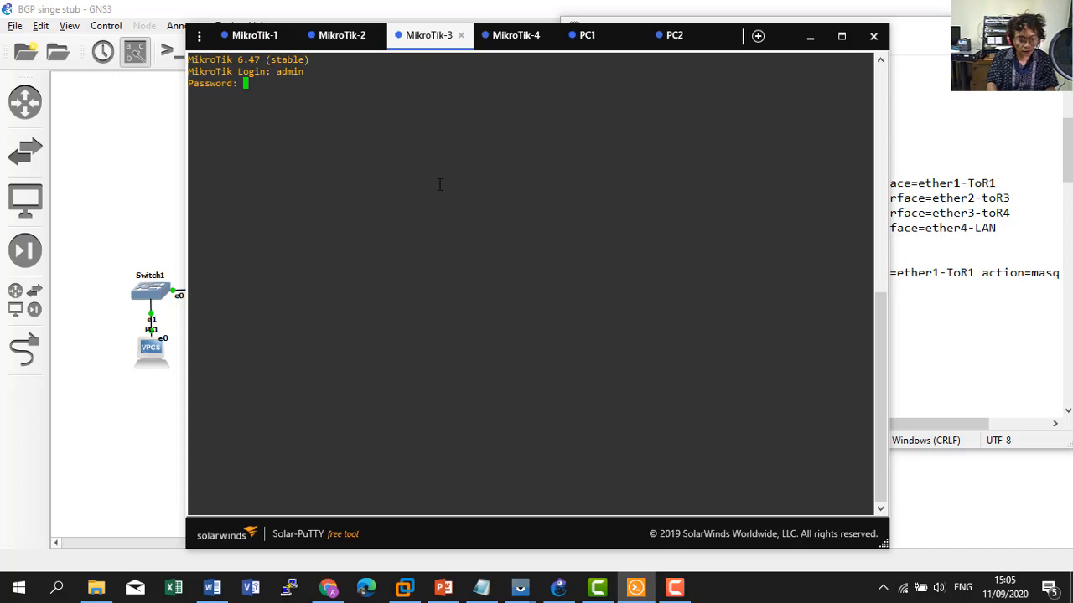
pyautogui.press('Return')
pyautogui.rightClick(418, 258)
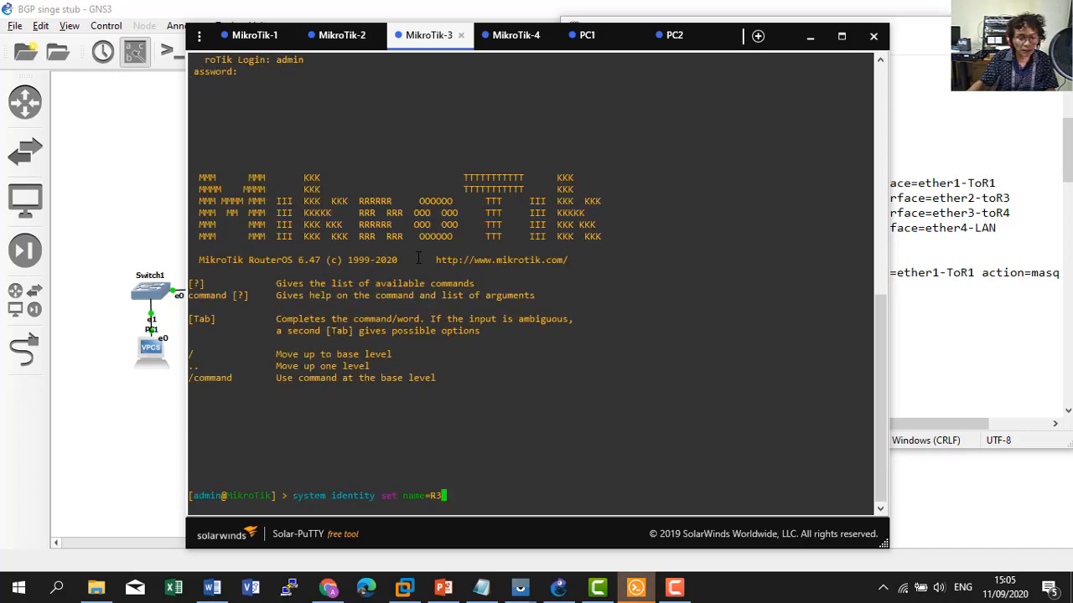
pyautogui.press('Return')
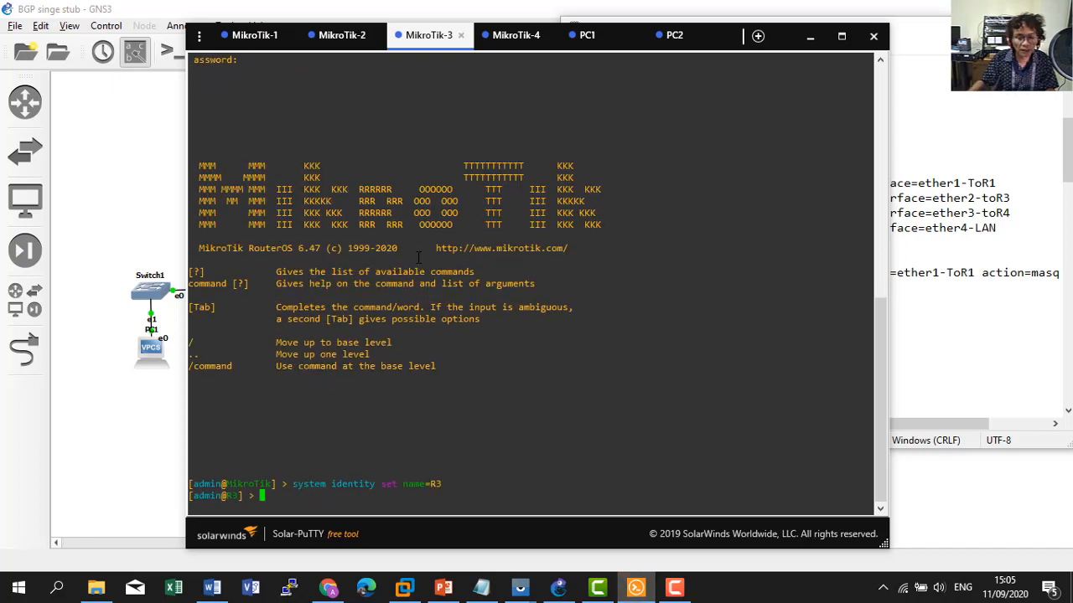
# Paste the commands renaming R3's ports to ether1-ToR2, ether2-ToR4 and ether3-LAN.
pyautogui.click(933, 350)
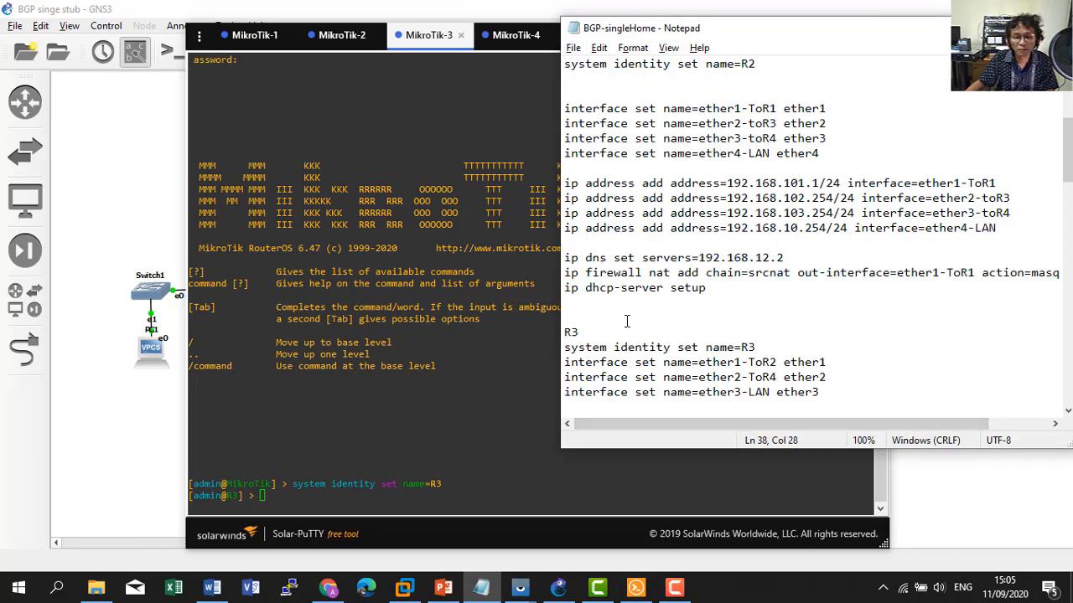
pyautogui.scroll(-2, 630, 323)
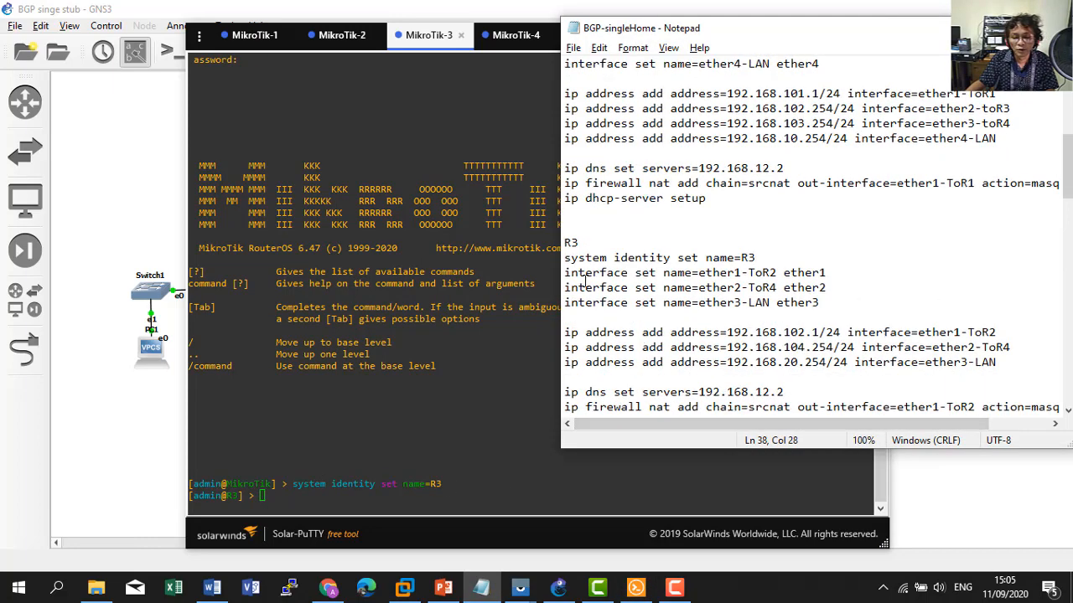
pyautogui.moveTo(566, 272); pyautogui.dragTo(835, 301)
pyautogui.hotkey('ctrl', 'c')
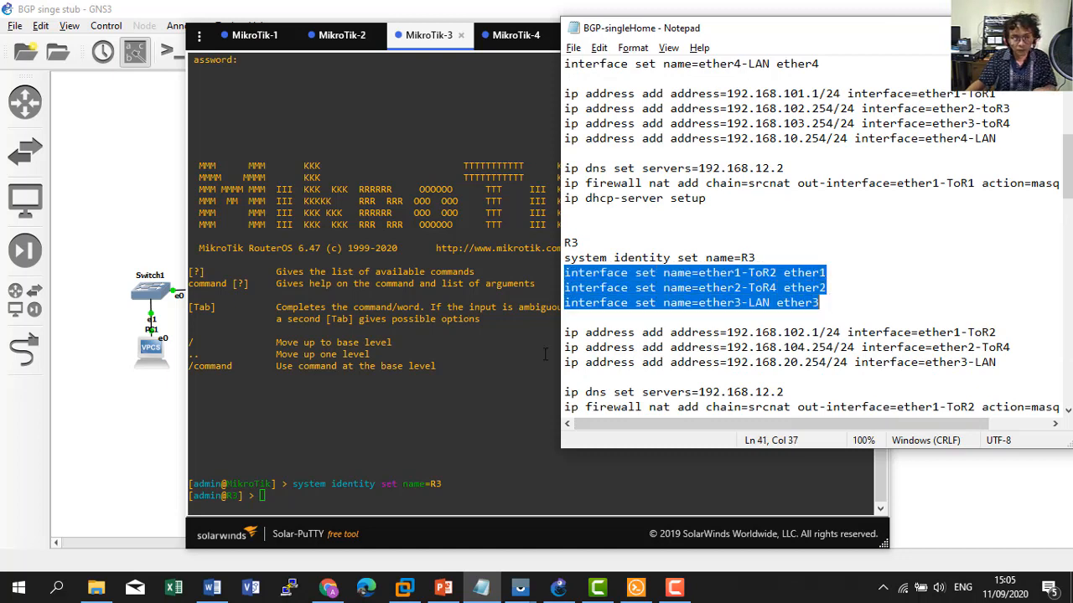
pyautogui.click(422, 376)
pyautogui.rightClick(421, 376)
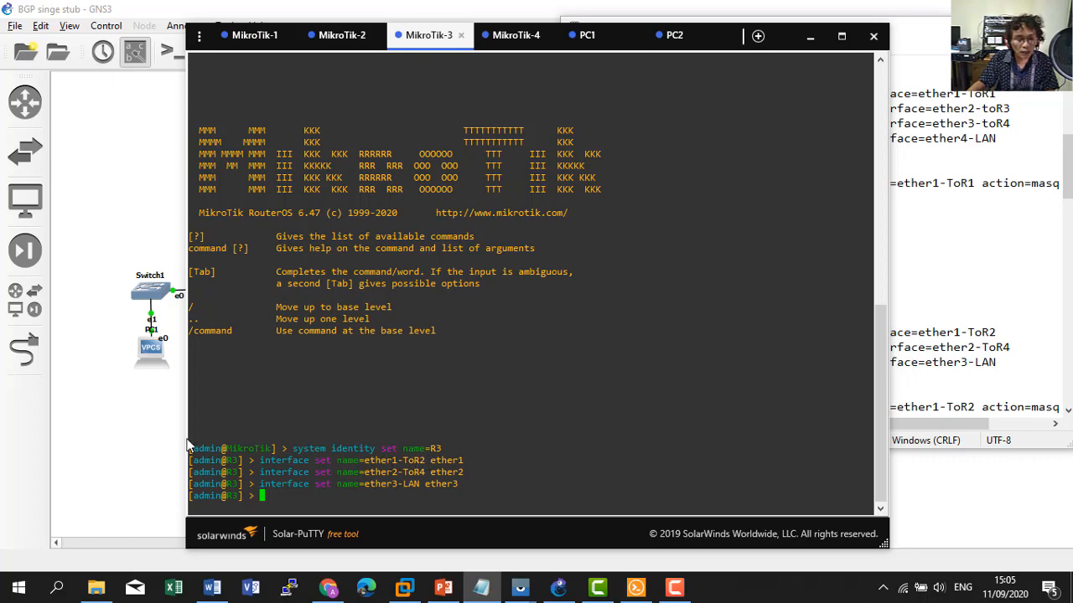
pyautogui.click(146, 452)
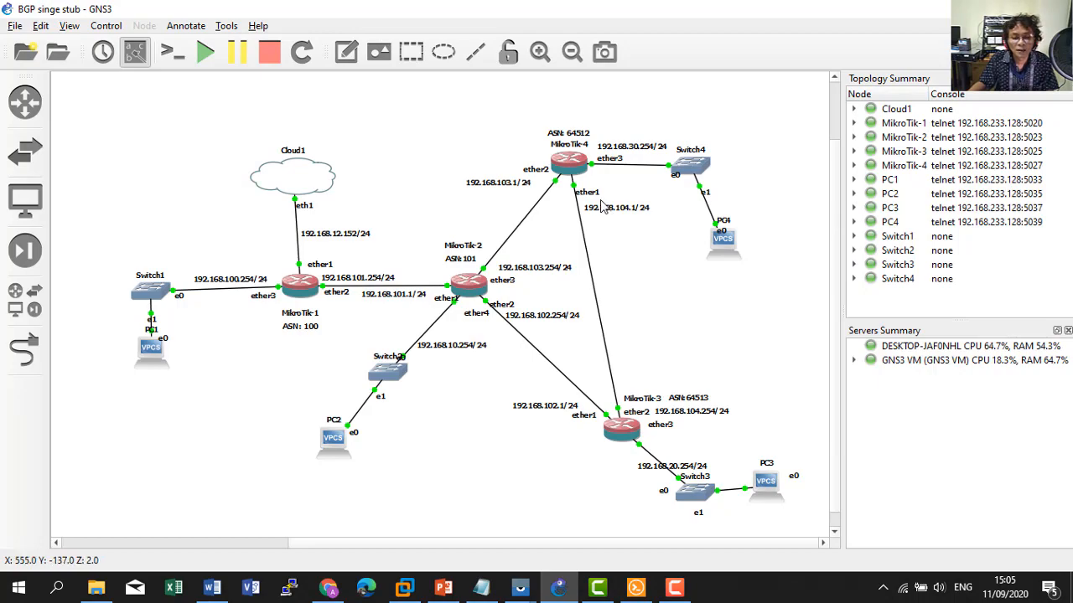
# Add 192.168.102.1/24, 192.168.104.254/24 and 192.168.20.254/24 to R3's three interfaces.
pyautogui.hotkey('alt', 'Tab')
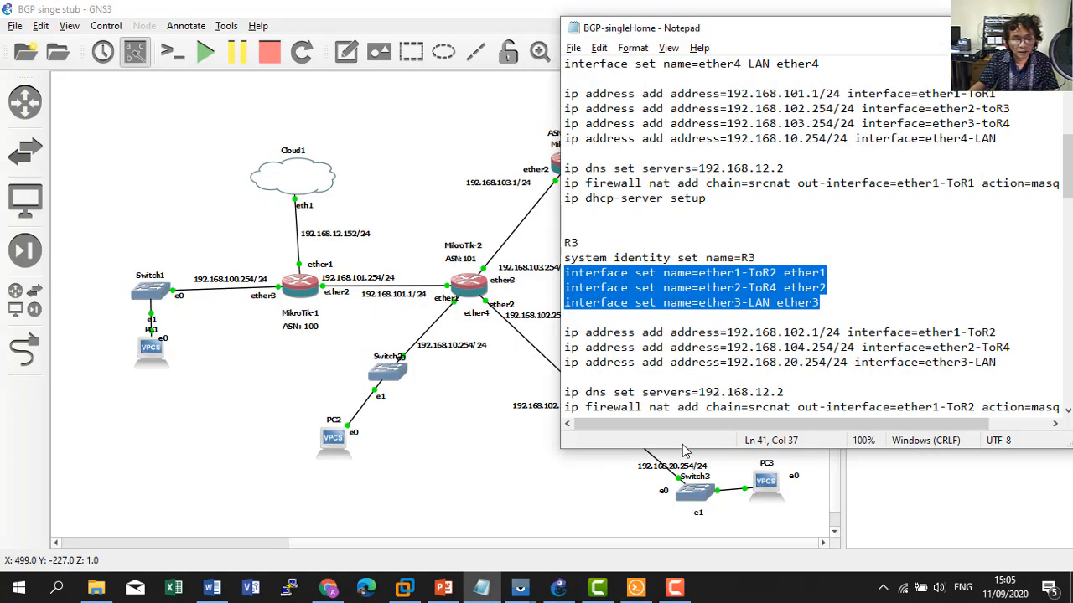
pyautogui.click(635, 587)
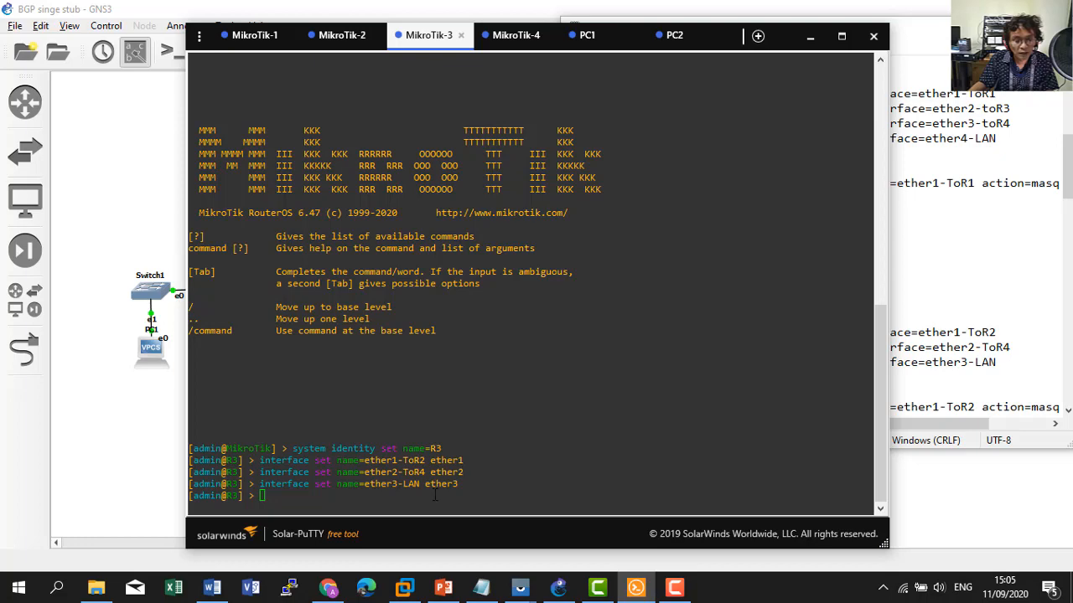
pyautogui.click(1032, 253)
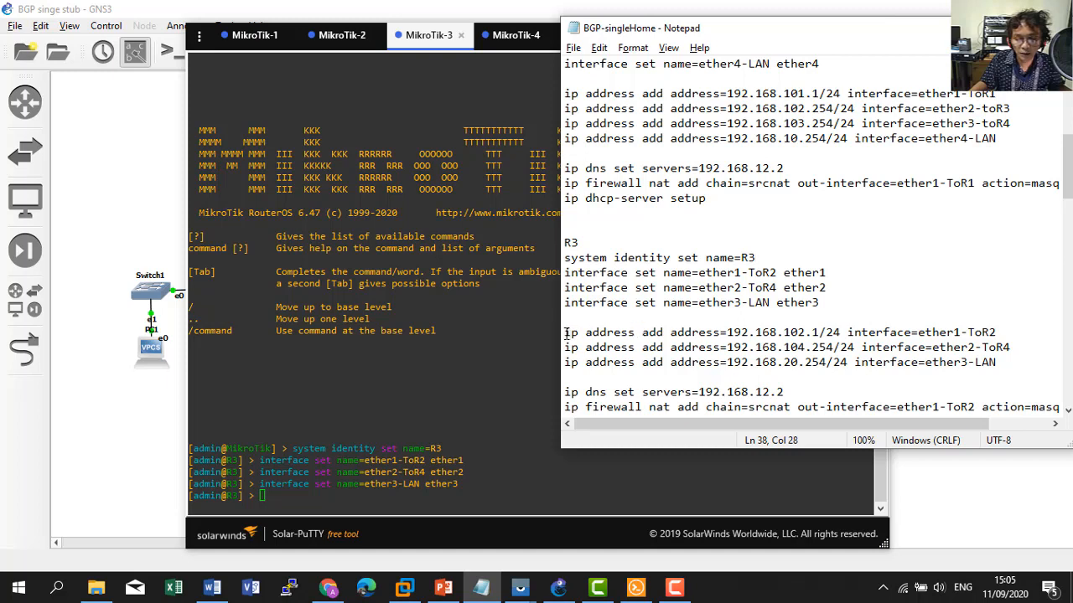
pyautogui.moveTo(565, 334); pyautogui.dragTo(1003, 360)
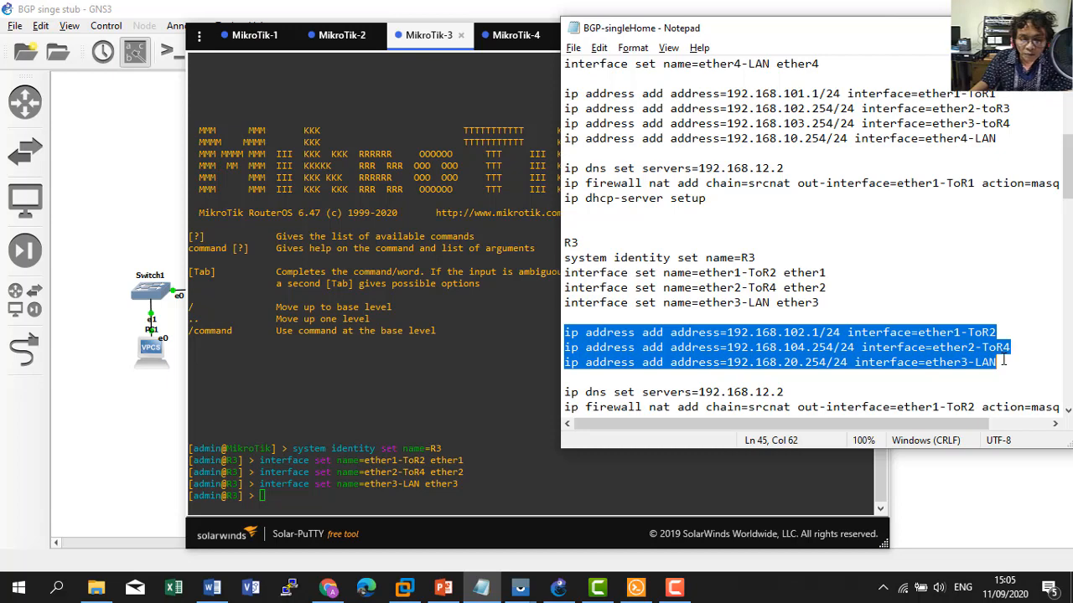
pyautogui.rightClick(754, 360)
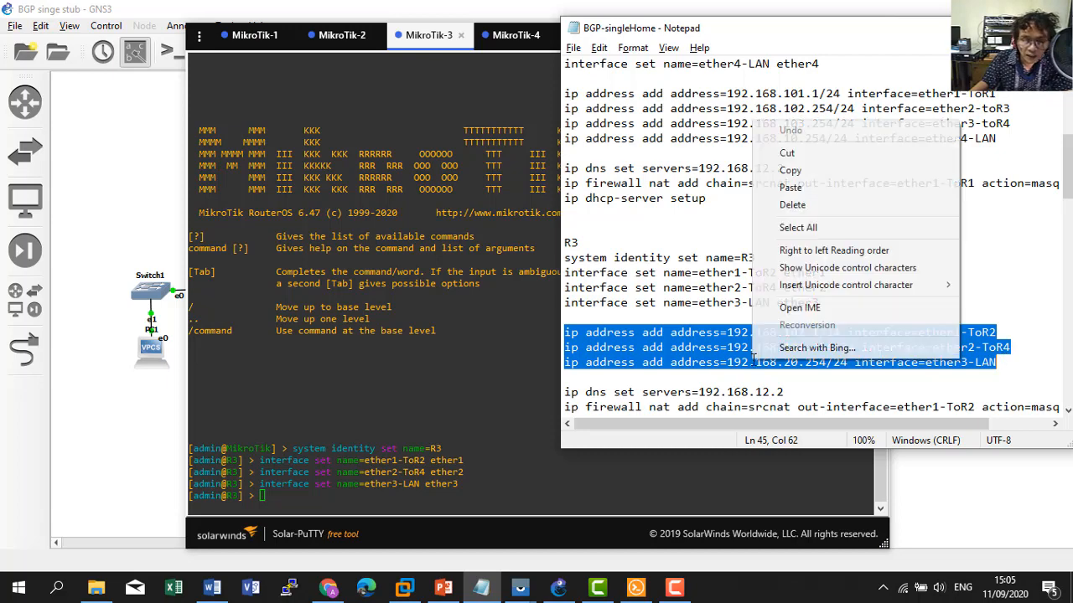
pyautogui.click(788, 169)
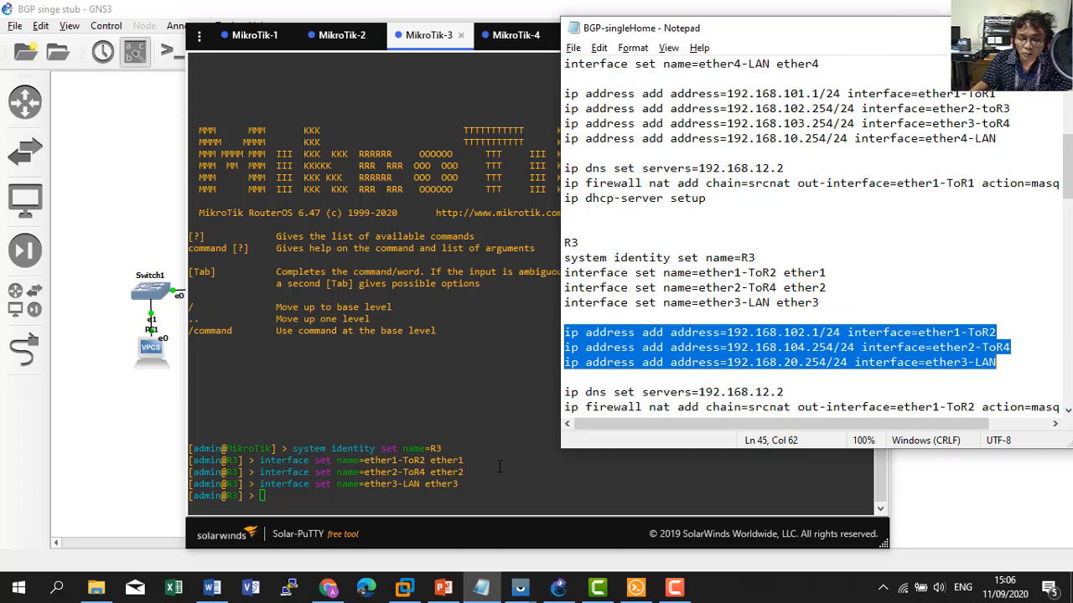
pyautogui.click(452, 471)
pyautogui.rightClick(453, 471)
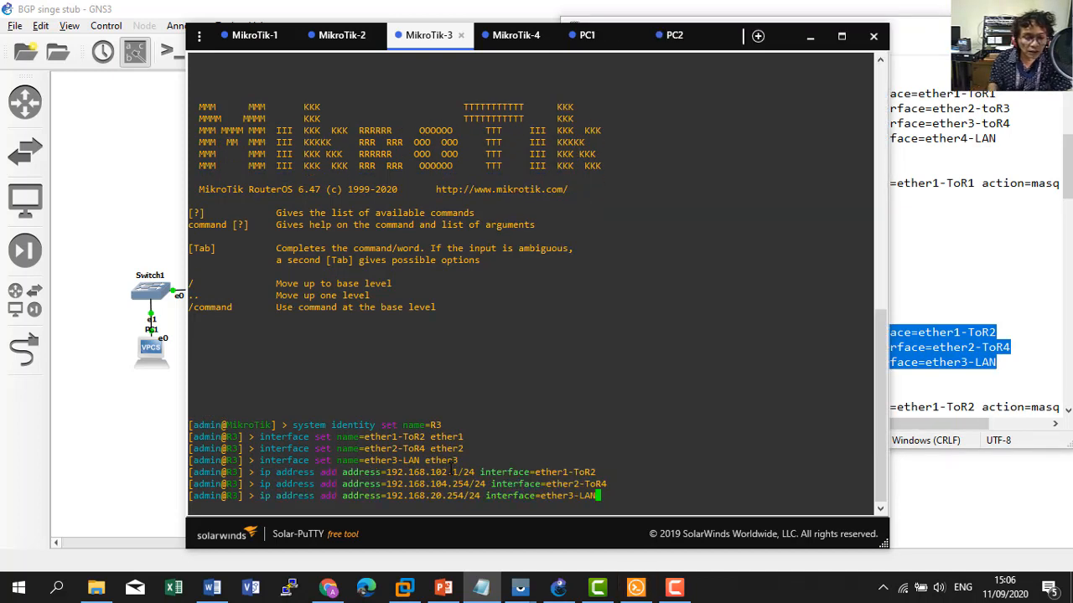
pyautogui.press('Return')
# Confirm R3's addresses with 'ip address print'.
pyautogui.write('i')
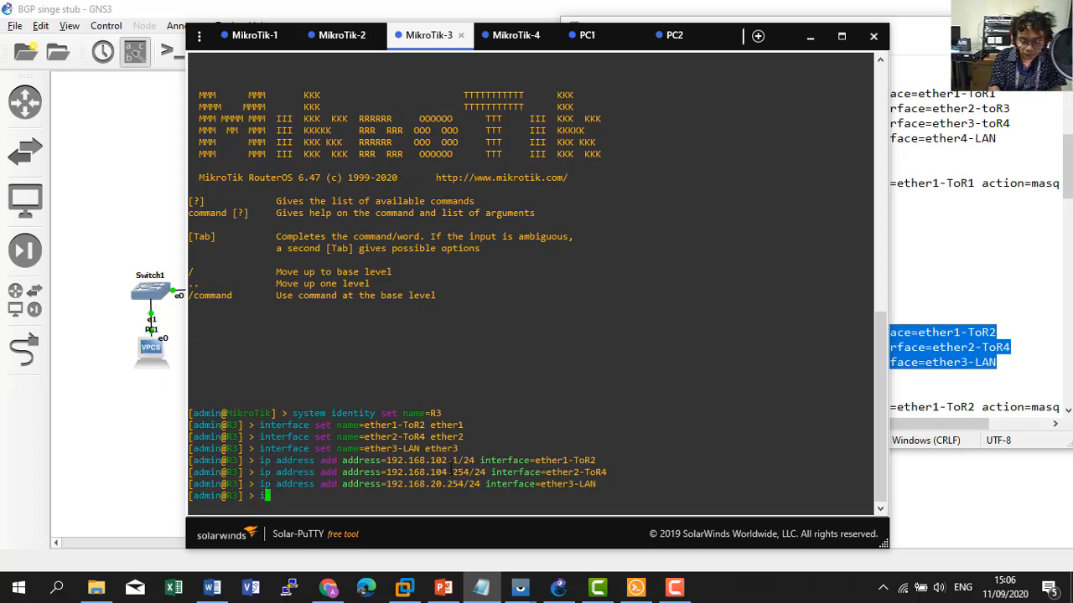
pyautogui.write('p address print')
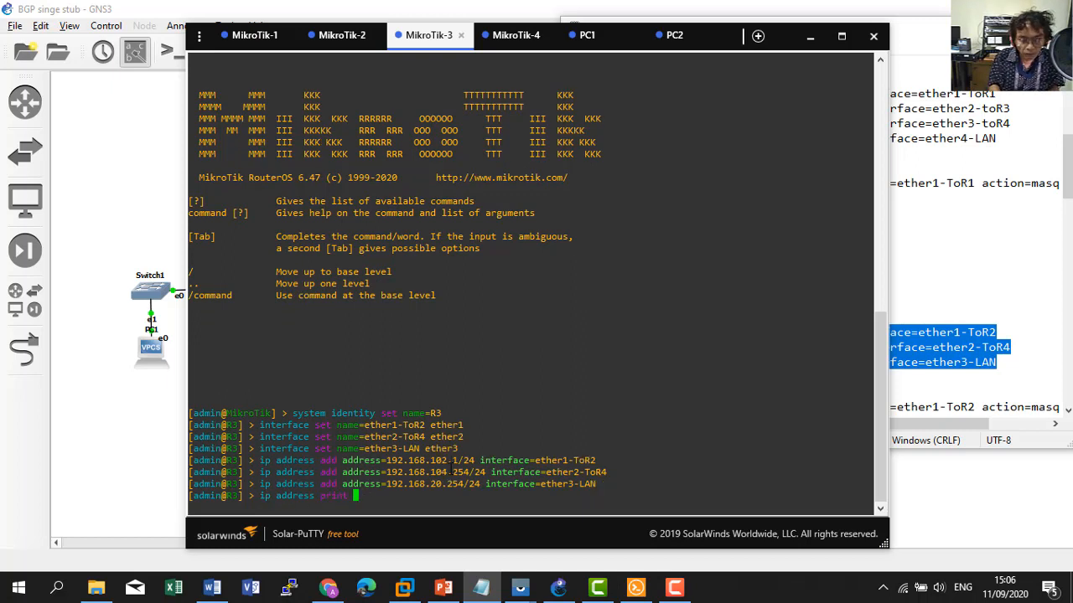
pyautogui.press('Return')
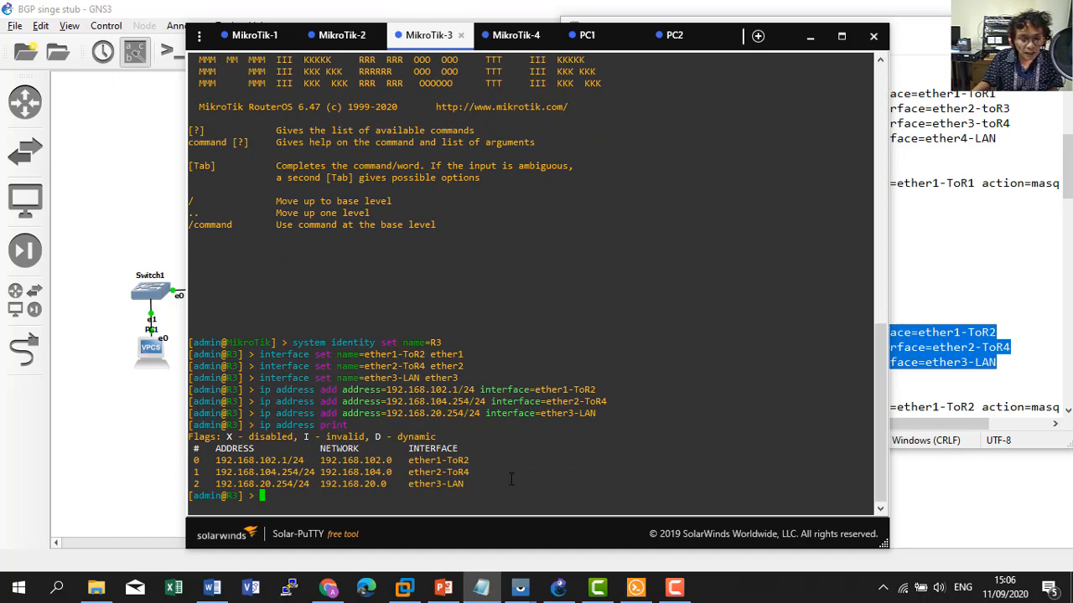
pyautogui.click(933, 295)
# Set R3's DNS server to 192.168.12.2.
pyautogui.scroll(-1, 913, 315)
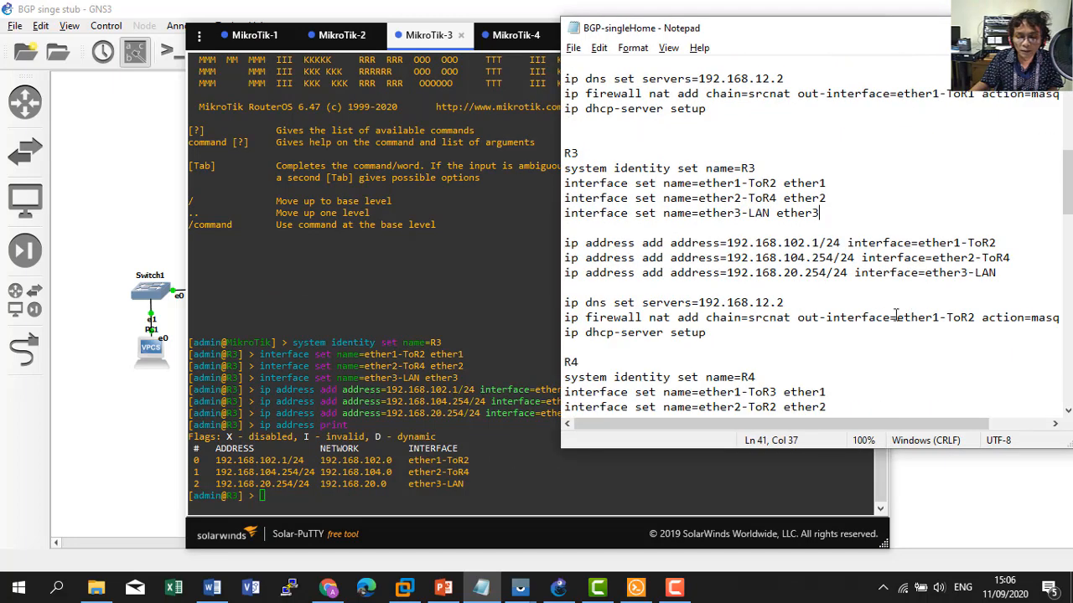
pyautogui.moveTo(569, 303); pyautogui.dragTo(784, 303)
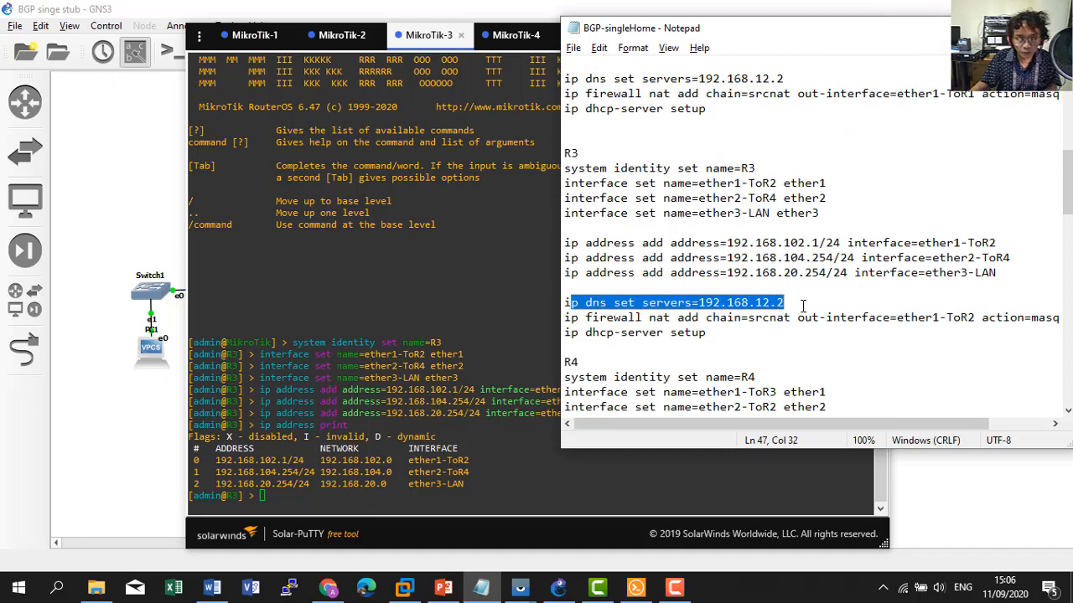
pyautogui.click(586, 318)
pyautogui.moveTo(565, 304); pyautogui.dragTo(784, 303)
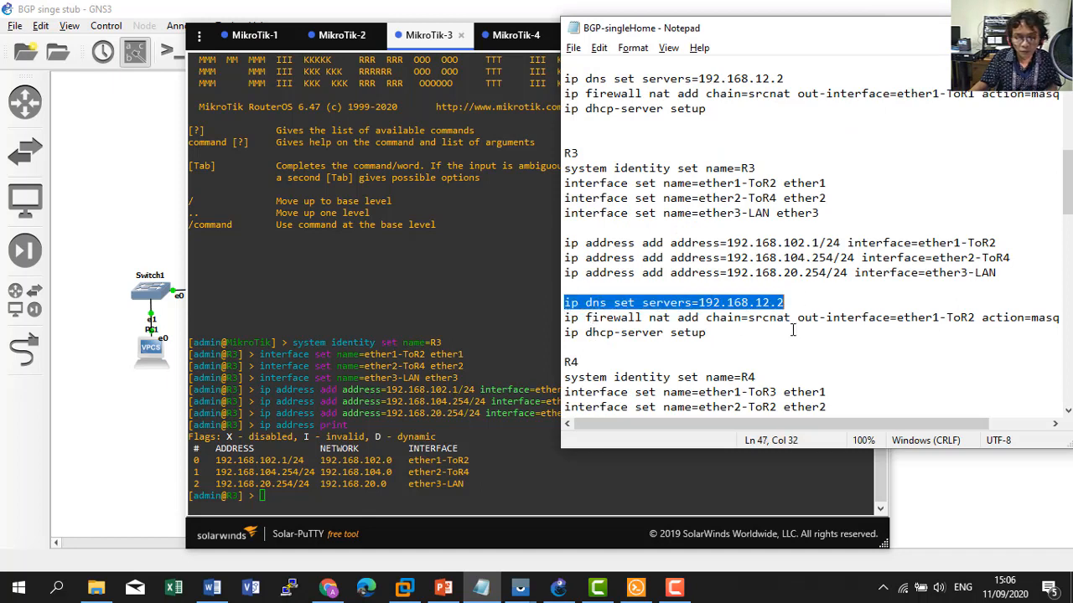
pyautogui.click(458, 461)
pyautogui.rightClick(458, 461)
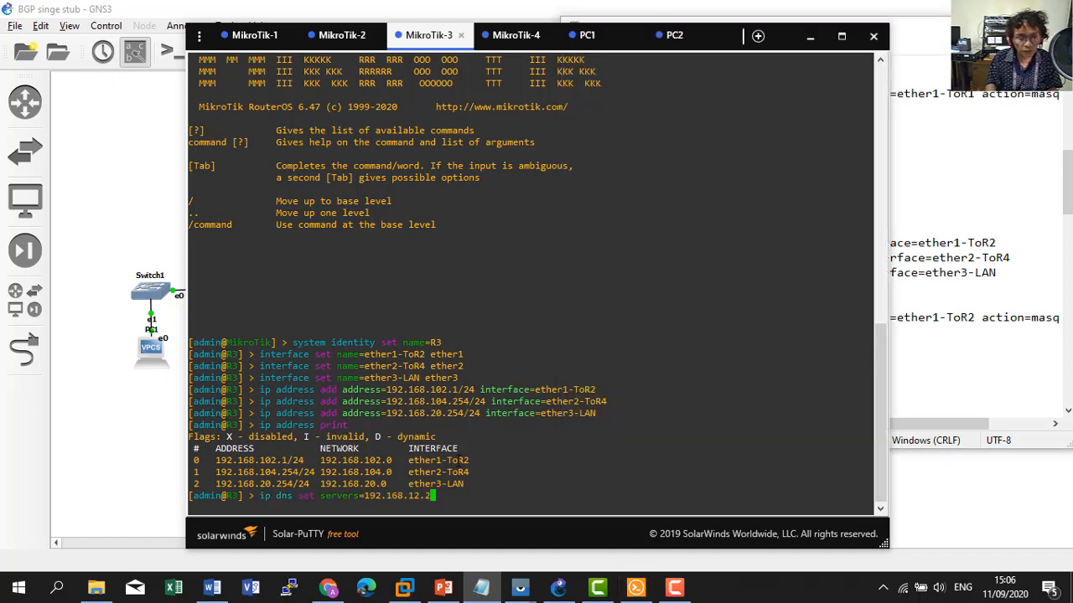
pyautogui.press('Return')
# Add a NAT masquerade rule on R3 for traffic leaving ether1-ToR2.
pyautogui.click(927, 287)
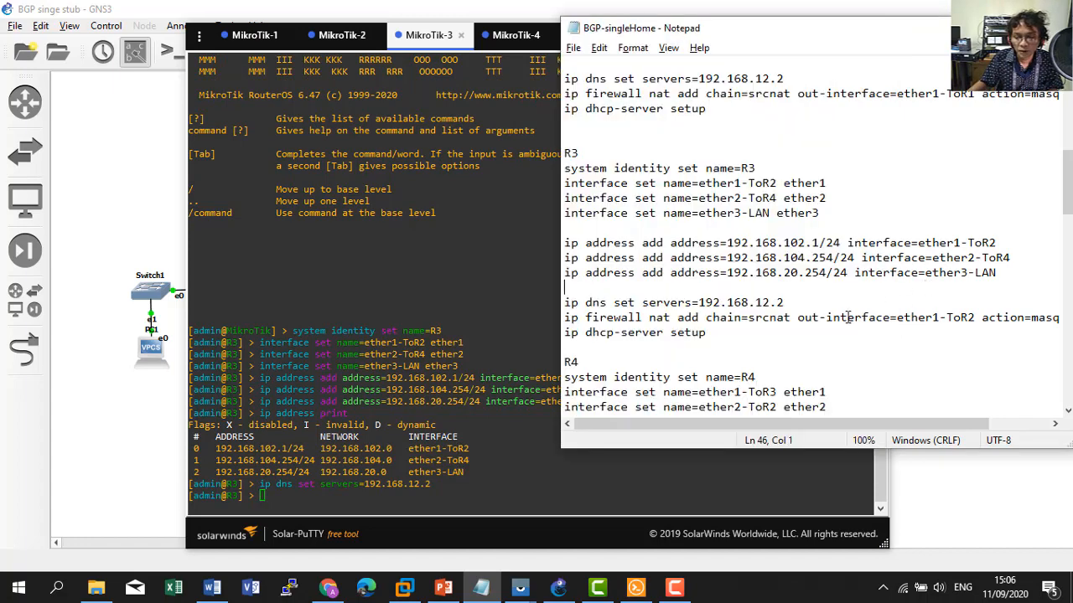
pyautogui.moveTo(566, 318); pyautogui.dragTo(1069, 323)
pyautogui.hotkey('ctrl', 'c')
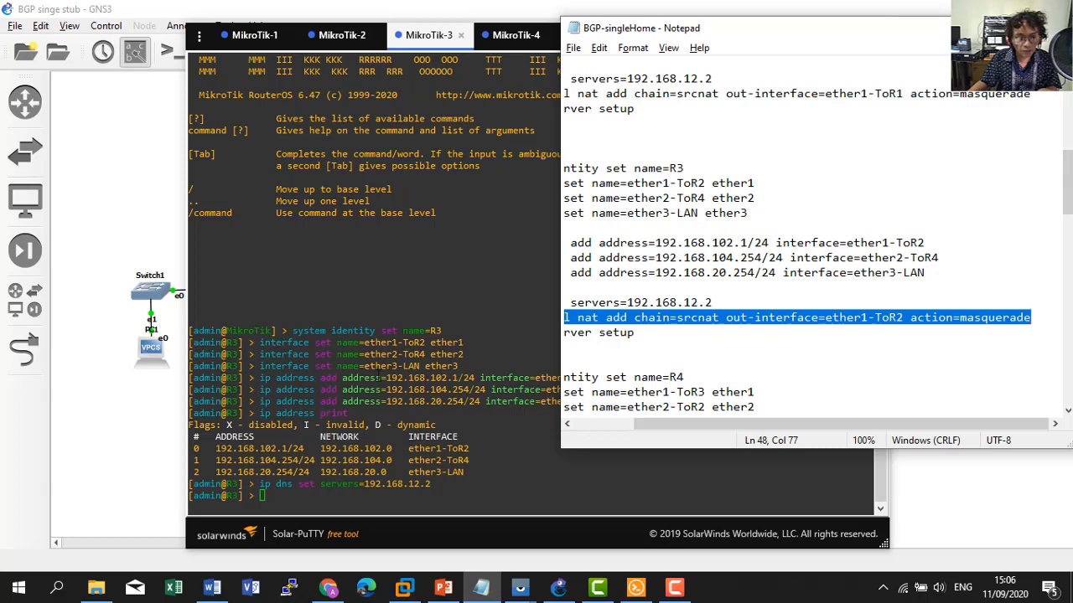
pyautogui.click(375, 378)
pyautogui.rightClick(375, 379)
pyautogui.press('Return')
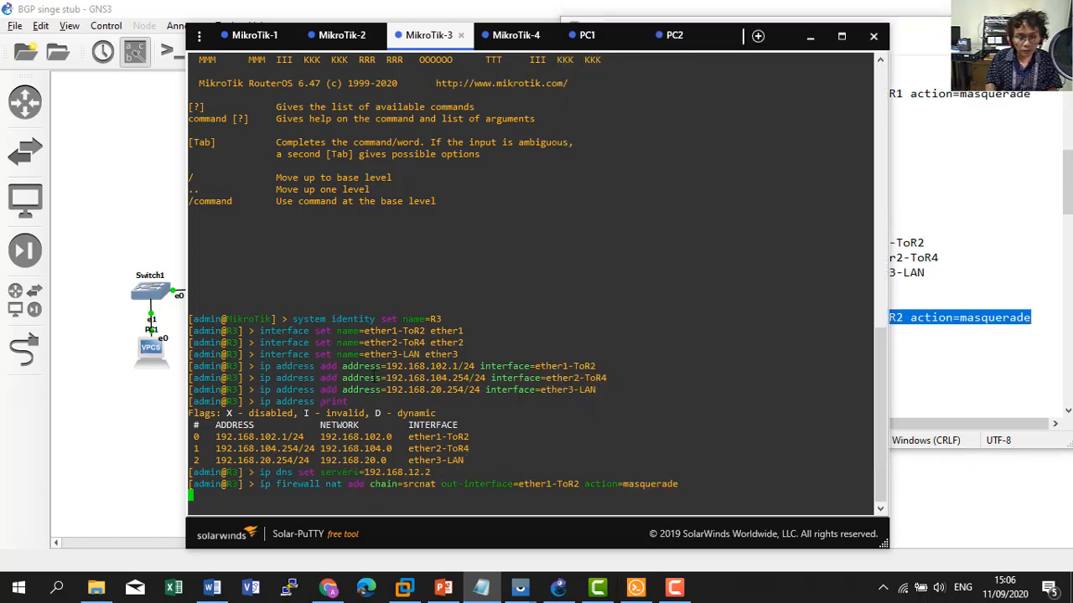
# Set up a DHCP server on ether3-LAN for 192.168.20.0/24 with the default 10m lease.
pyautogui.click(914, 440)
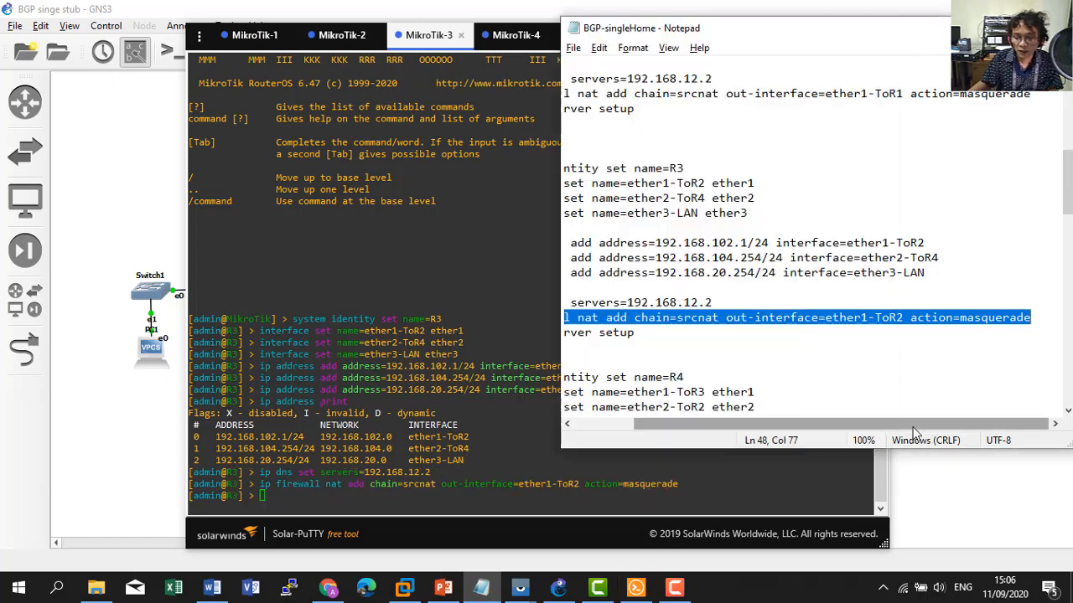
pyautogui.moveTo(872, 424); pyautogui.dragTo(806, 425)
pyautogui.moveTo(563, 333); pyautogui.dragTo(717, 336)
pyautogui.rightClick(464, 440)
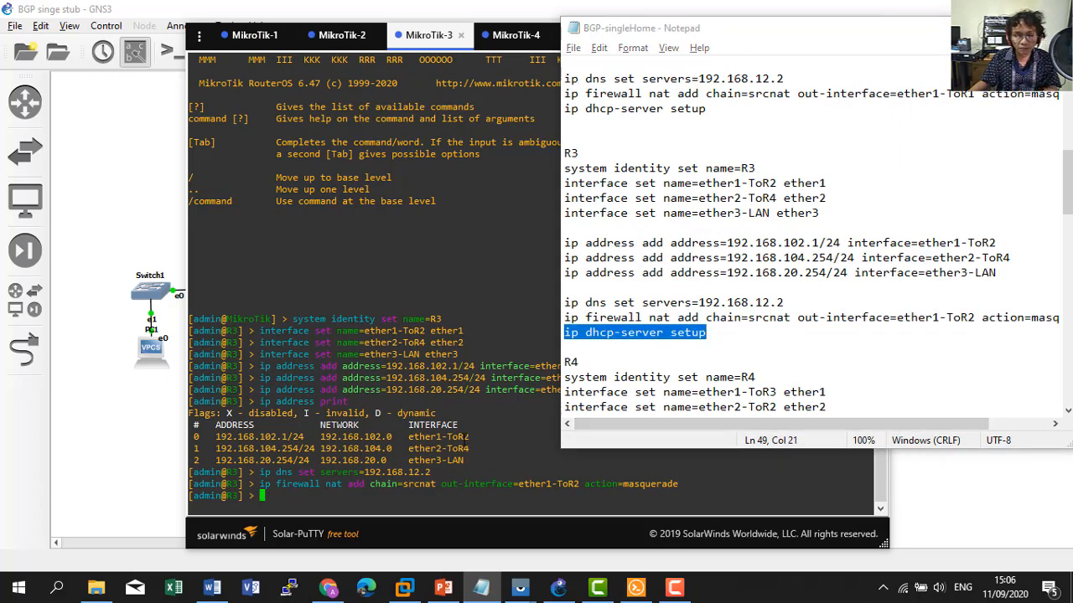
pyautogui.press('Return')
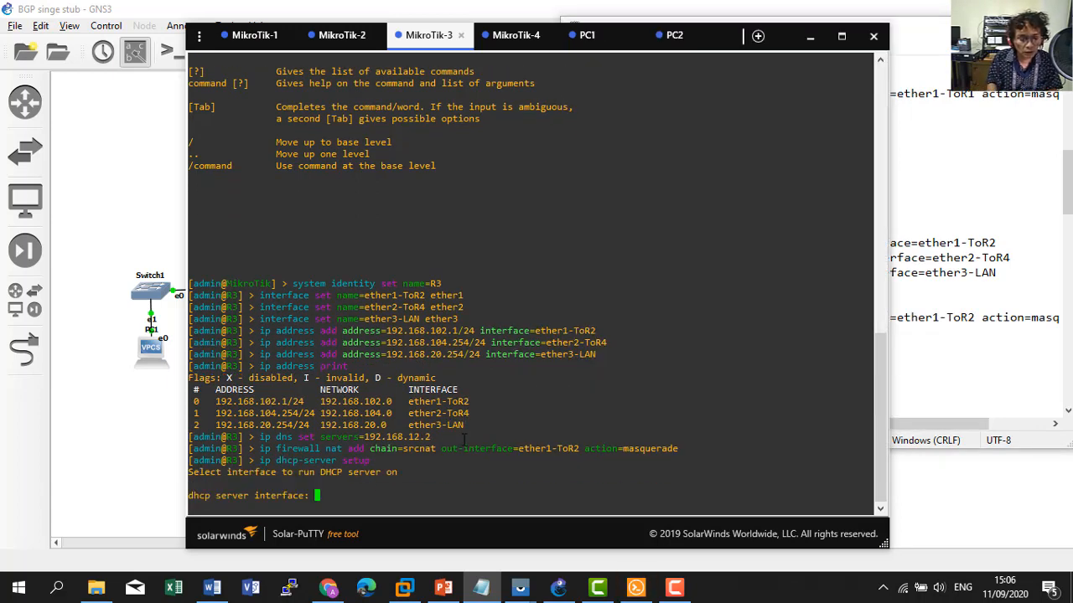
pyautogui.write('ether')
pyautogui.press('Tab')
pyautogui.press('Tab')
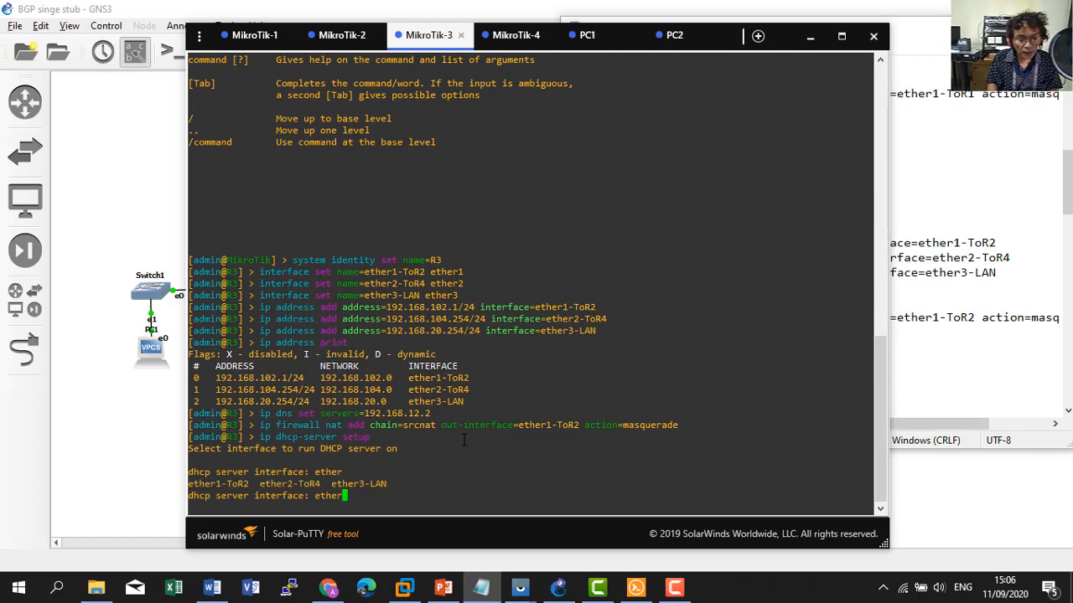
pyautogui.write('3')
pyautogui.press('Tab')
pyautogui.press('Return')
pyautogui.press('Return')
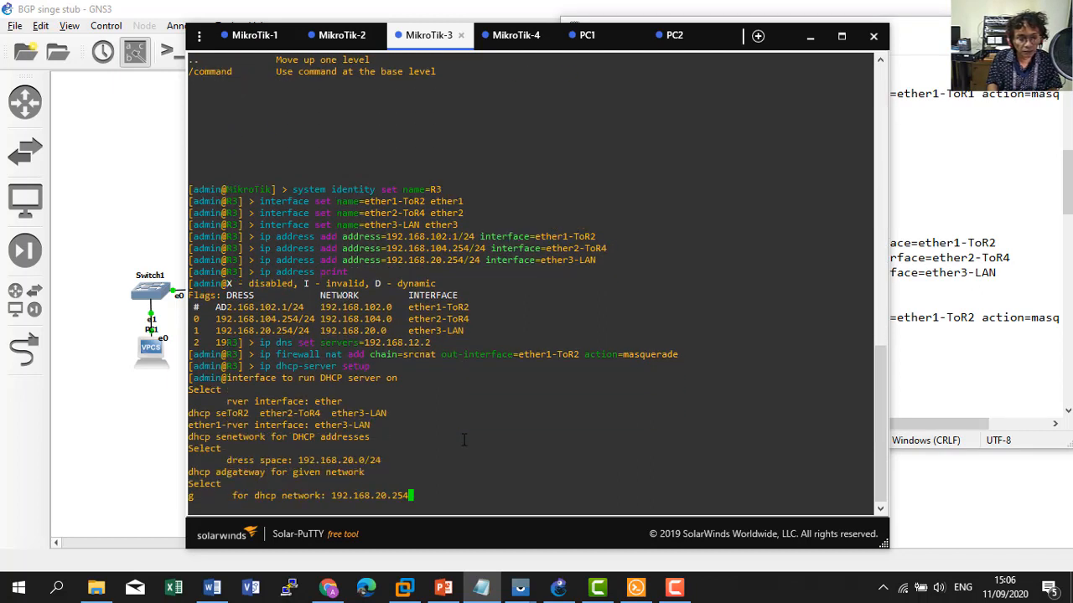
pyautogui.press('Return')
pyautogui.press('Return')
pyautogui.press('Return')
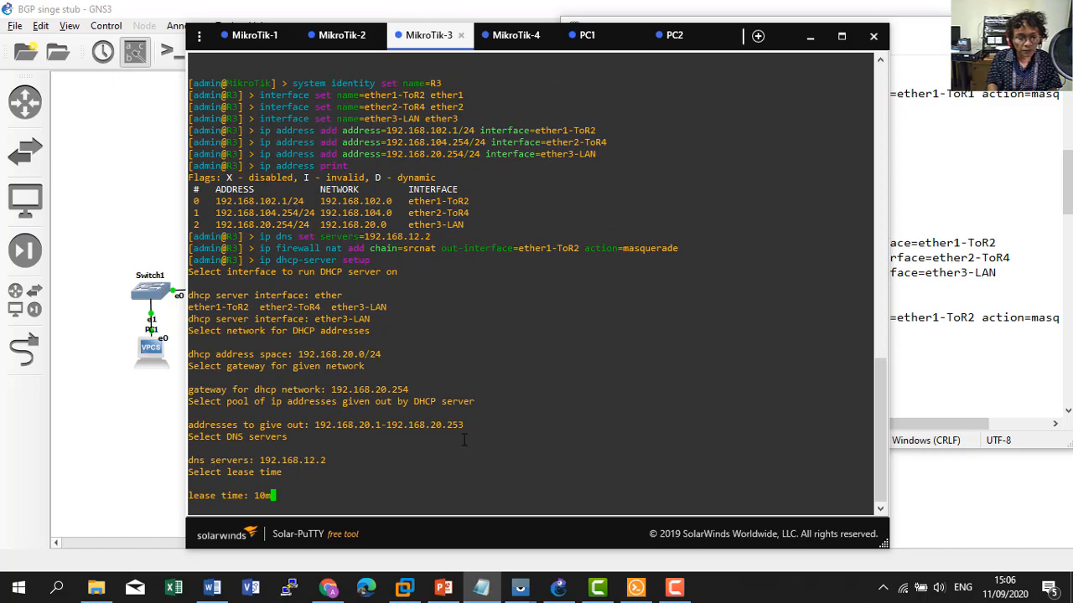
pyautogui.press('Return')
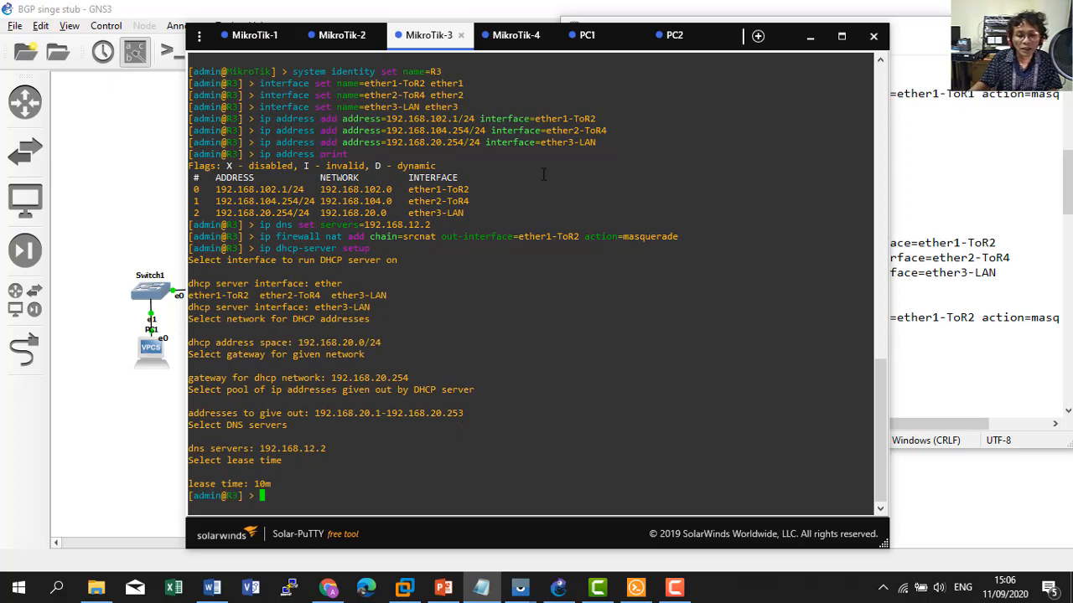
pyautogui.click(130, 455)
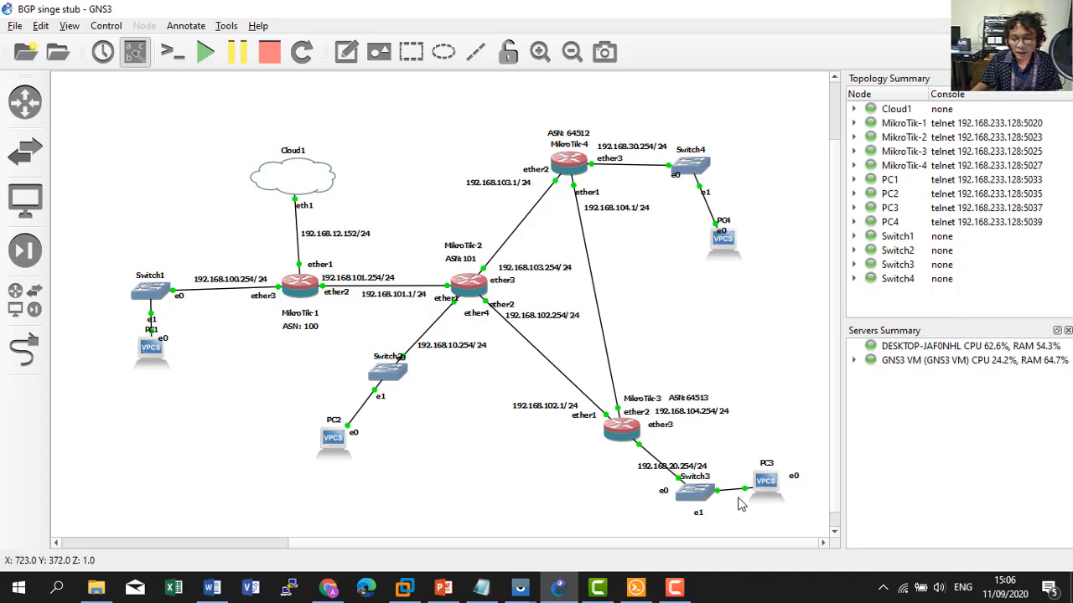
# Open PC3's console and run 'ip dhcp' to get 192.168.20.253/24 with gateway 192.168.20.254.
pyautogui.rightClick(763, 494)
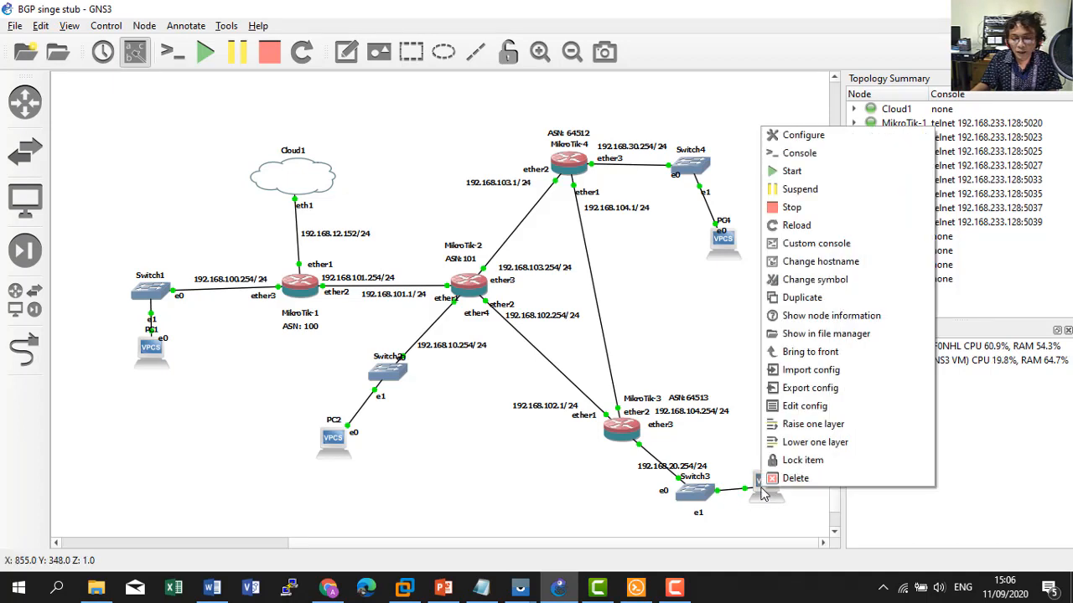
pyautogui.click(801, 155)
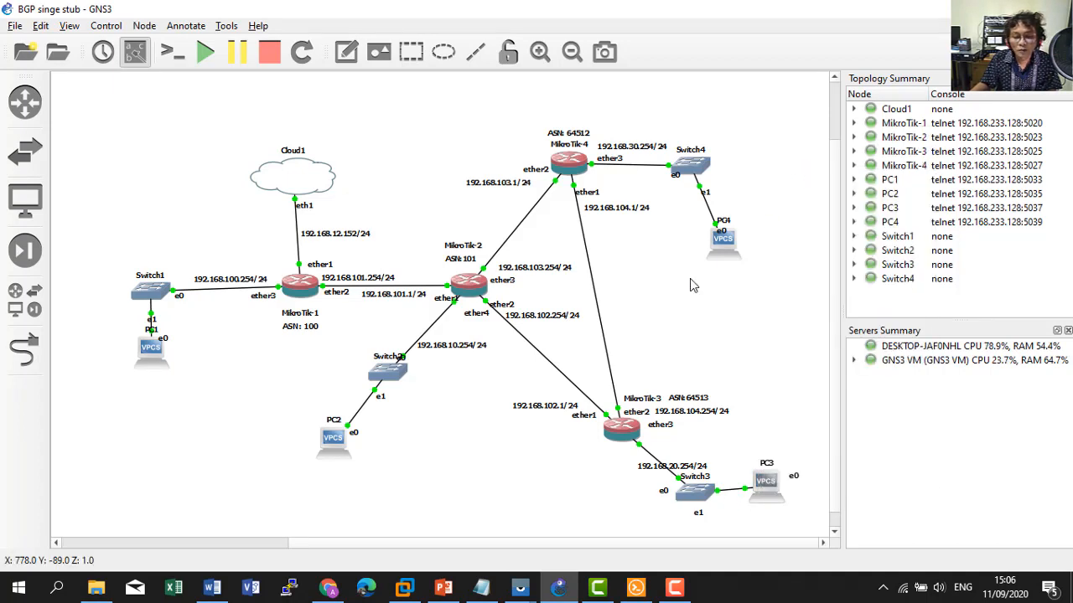
pyautogui.click(635, 590)
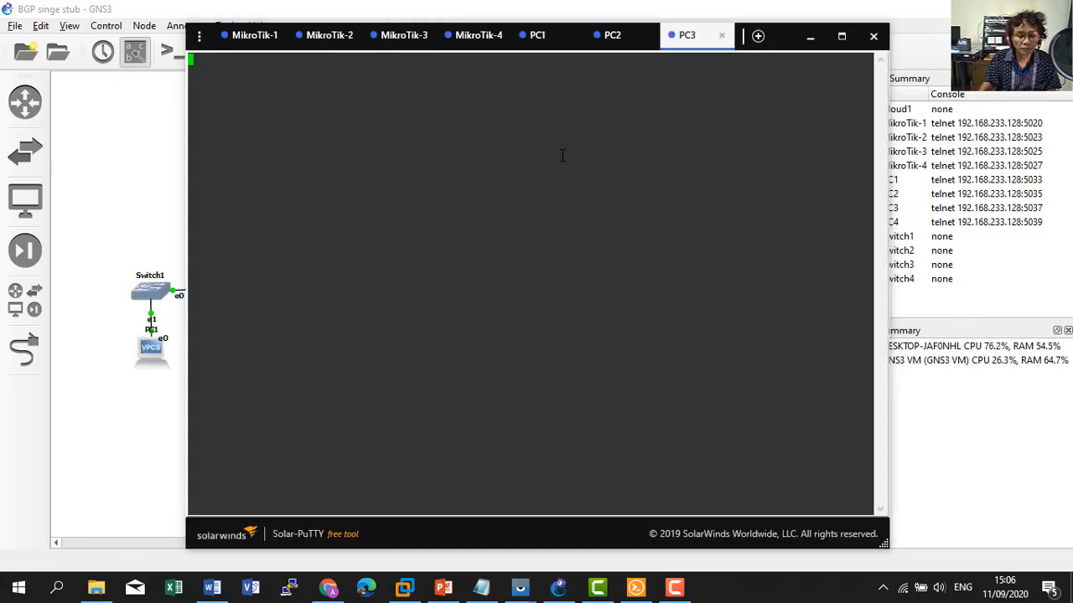
pyautogui.press('Return')
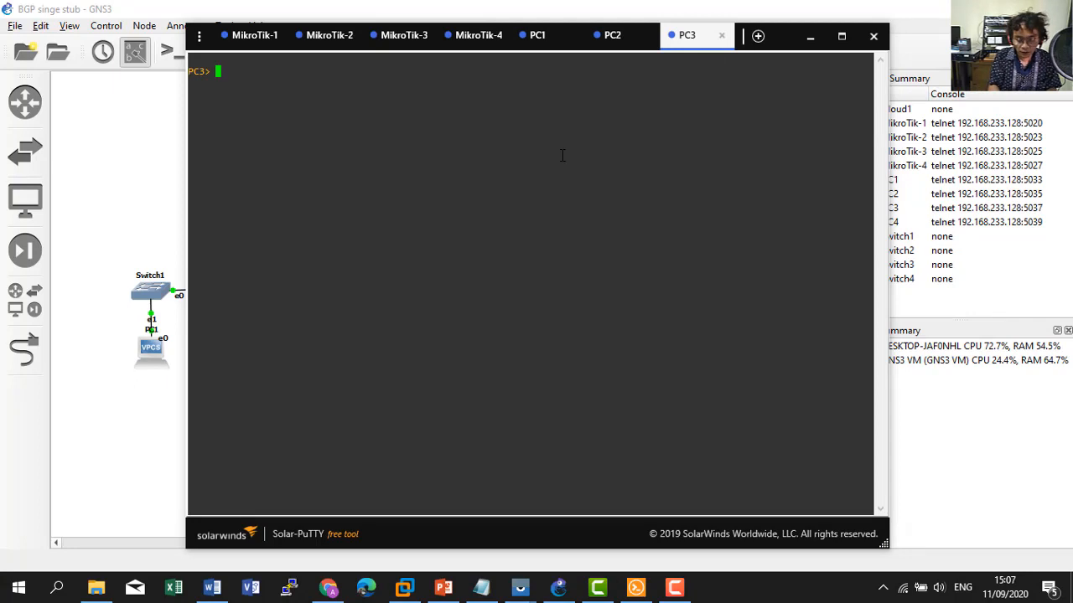
pyautogui.write('ip dhcp')
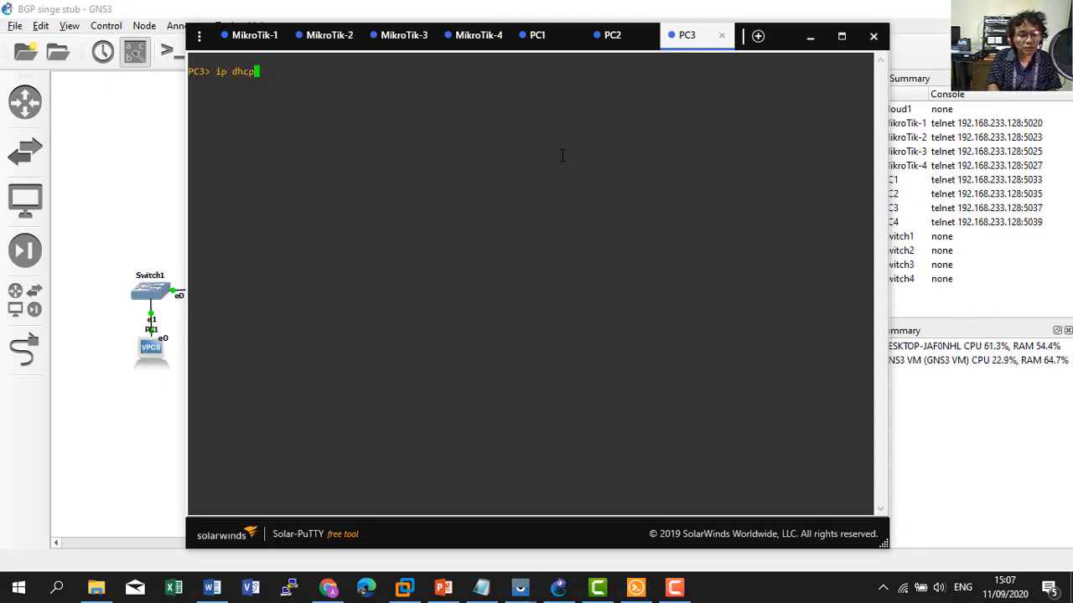
pyautogui.press('Return')
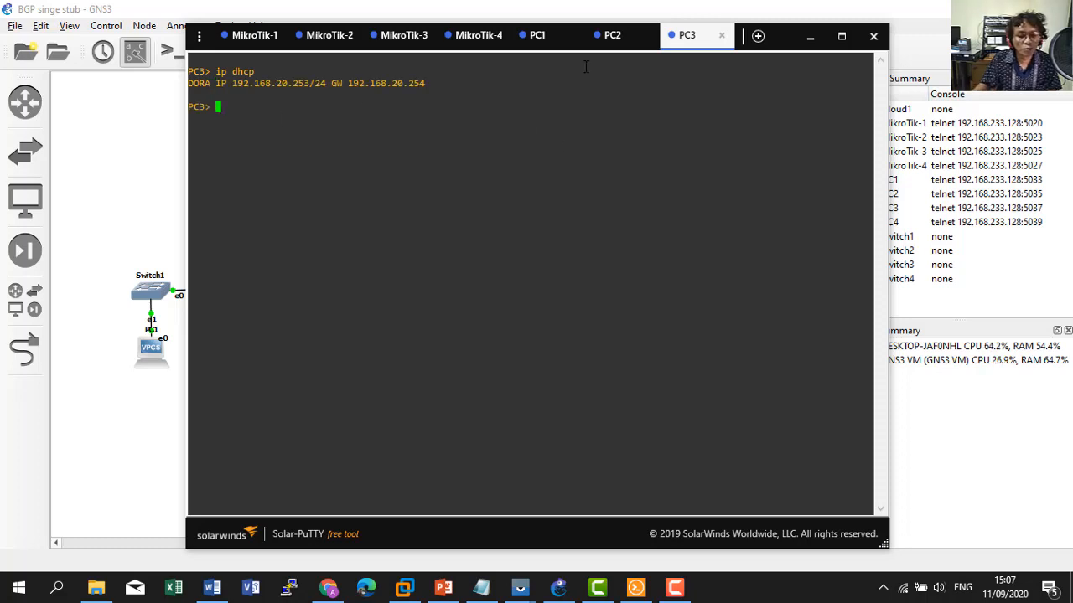
# Log into MikroTik-4 as admin and set its identity to R4.
pyautogui.click(472, 42)
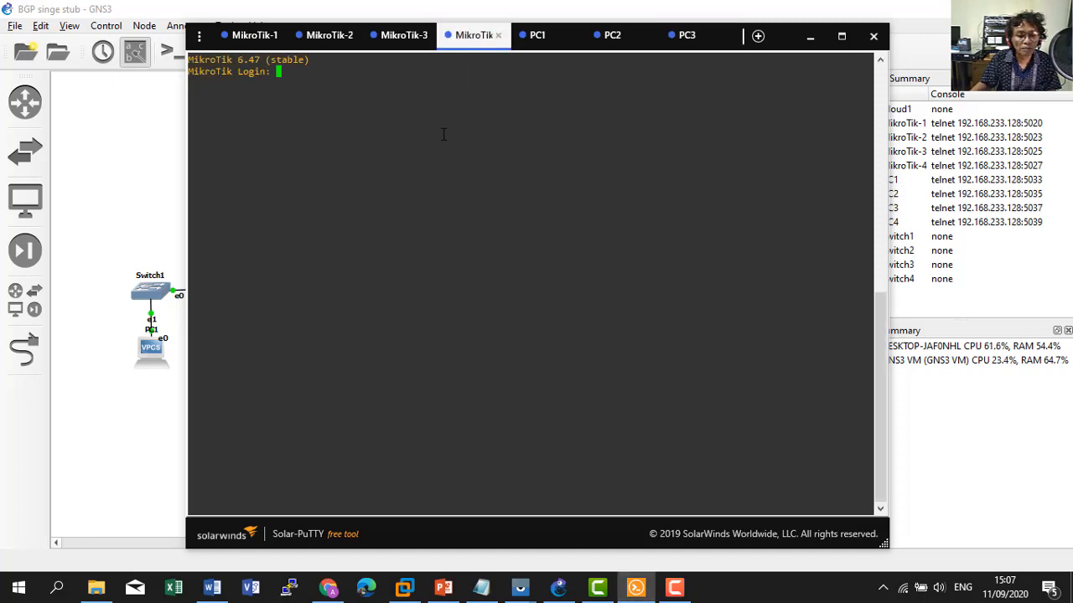
pyautogui.write('admin')
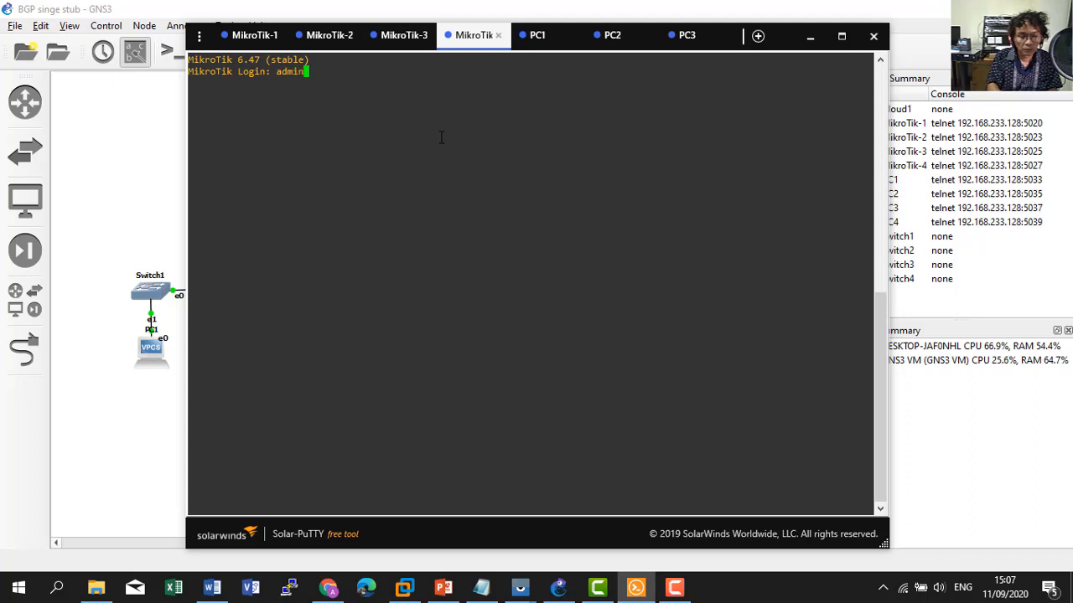
pyautogui.press('Return')
pyautogui.press('Return')
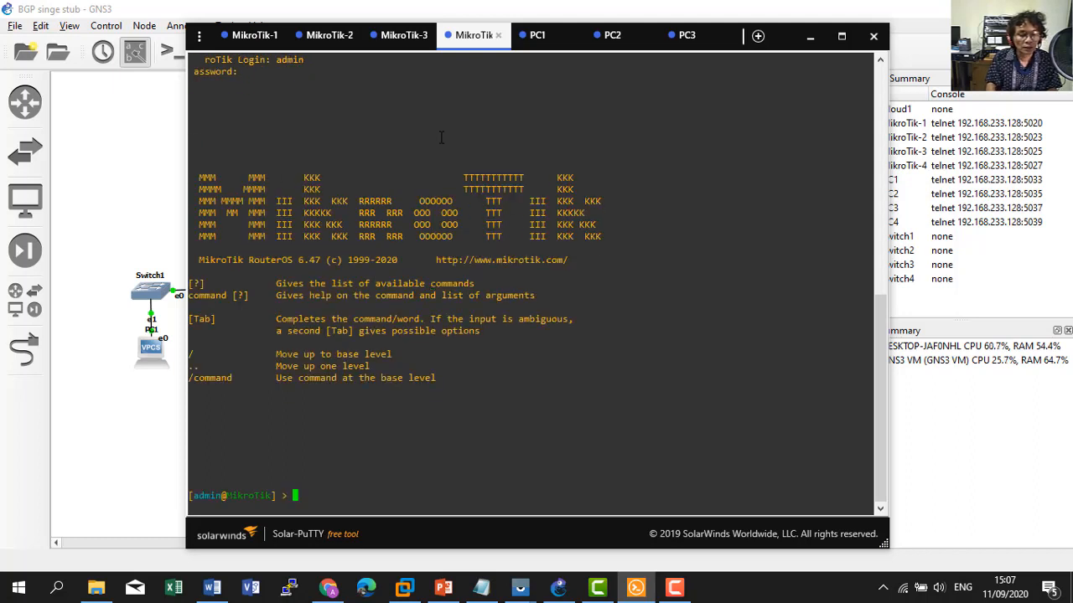
pyautogui.click(163, 228)
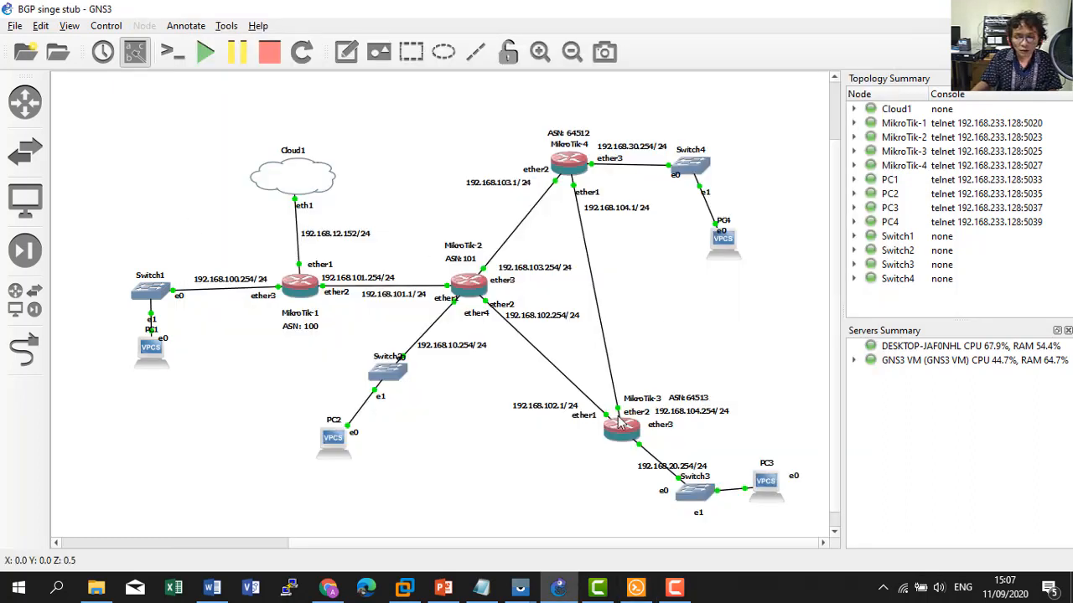
pyautogui.click(481, 586)
pyautogui.scroll(-1, 586, 369)
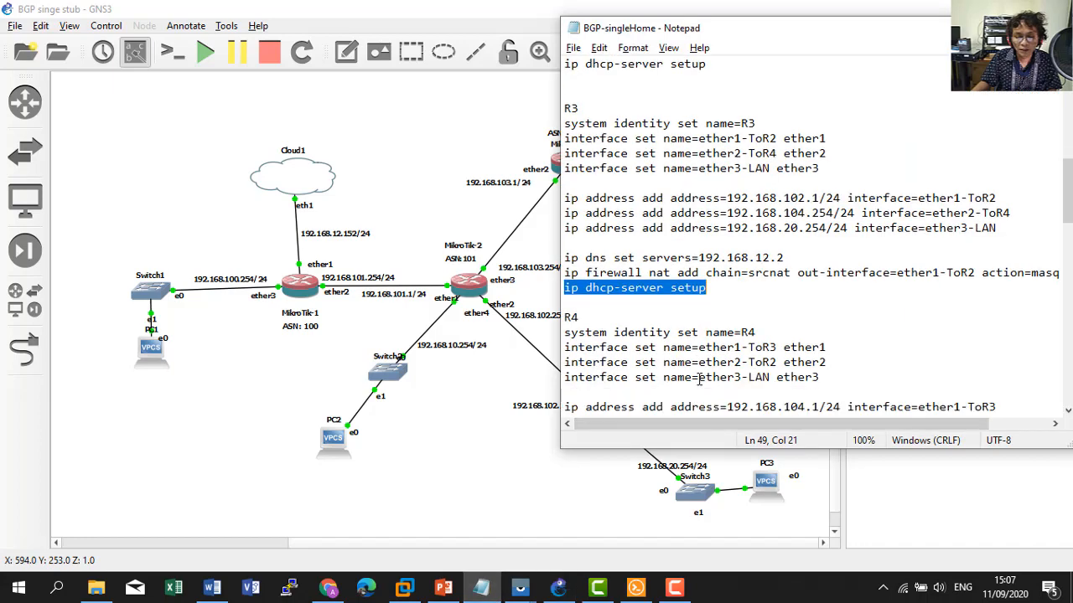
pyautogui.moveTo(756, 333); pyautogui.dragTo(563, 331)
pyautogui.hotkey('ctrl', 'c')
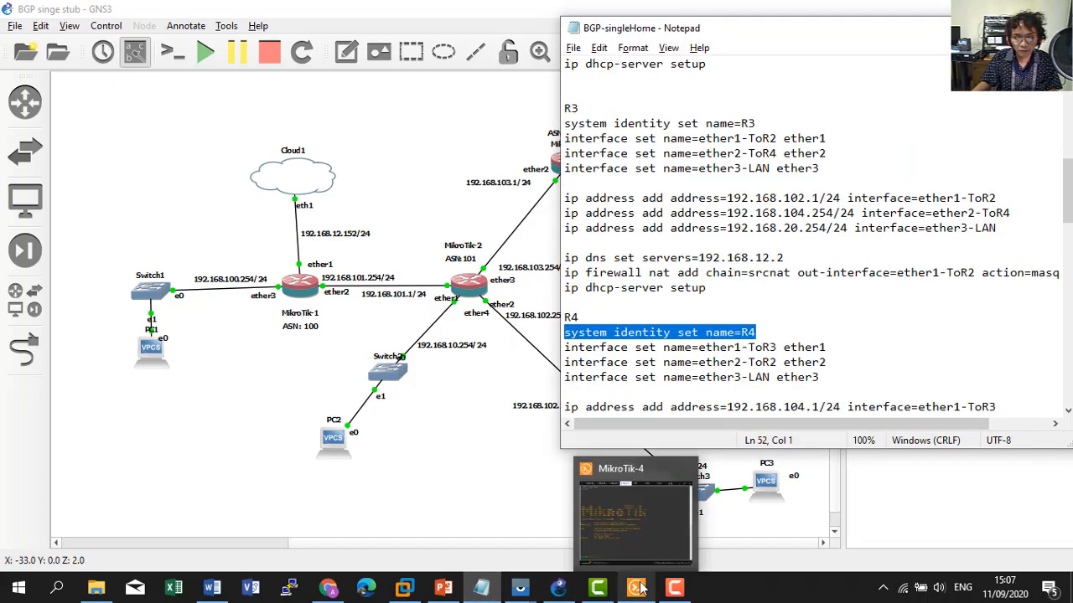
pyautogui.click(639, 589)
pyautogui.rightClick(384, 380)
pyautogui.press('Return')
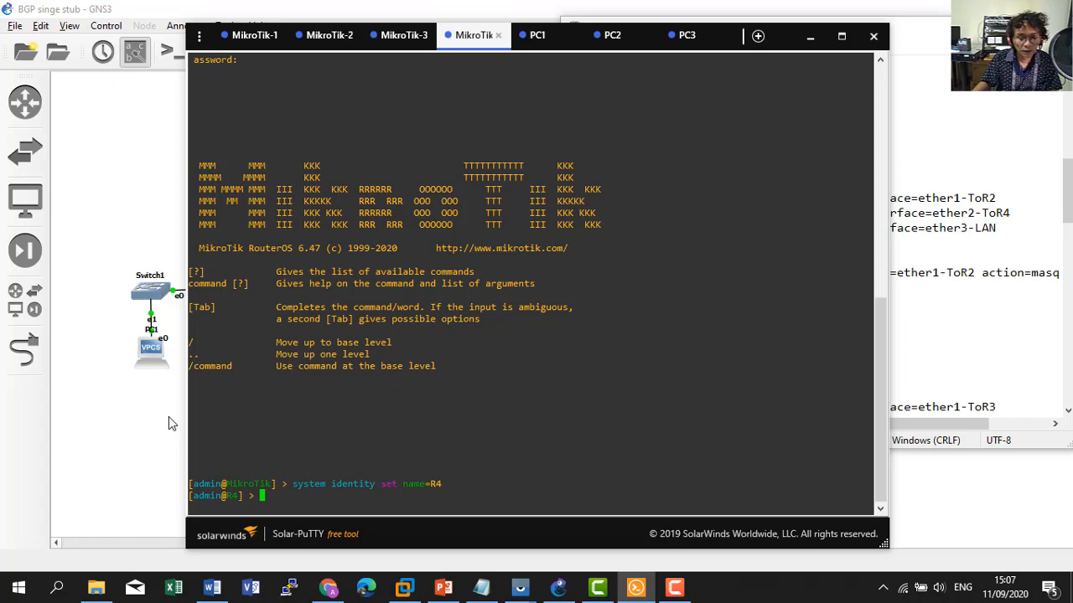
# Remove R4's DHCP client entry 0 with 'ip dhcp-client remove'.
pyautogui.click(941, 396)
pyautogui.scroll(-2, 853, 348)
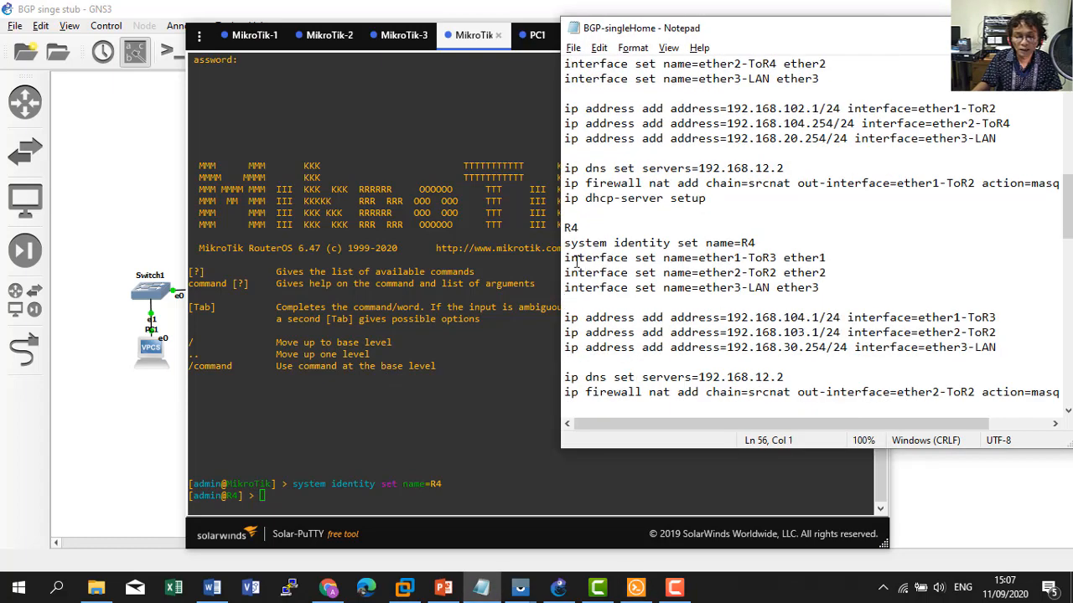
pyautogui.click(435, 463)
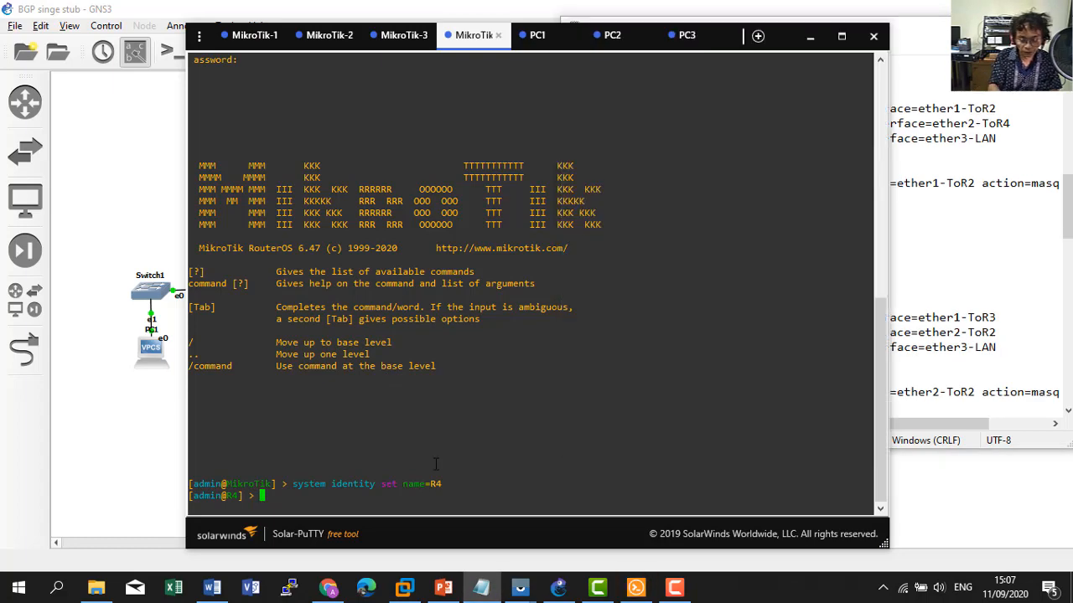
pyautogui.write('ip dhcp-')
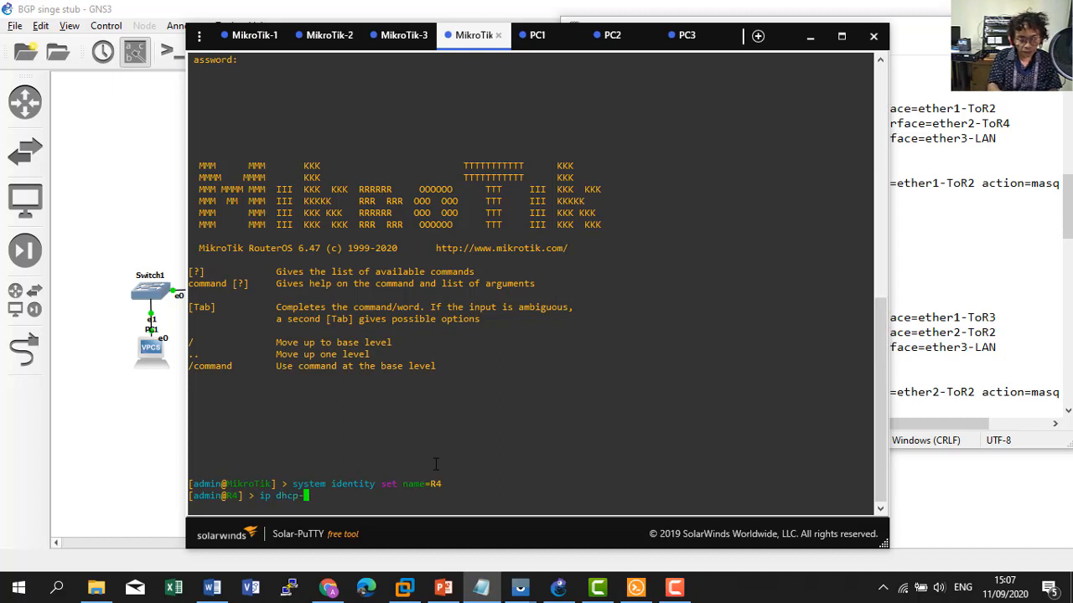
pyautogui.write('c')
pyautogui.press('Tab')
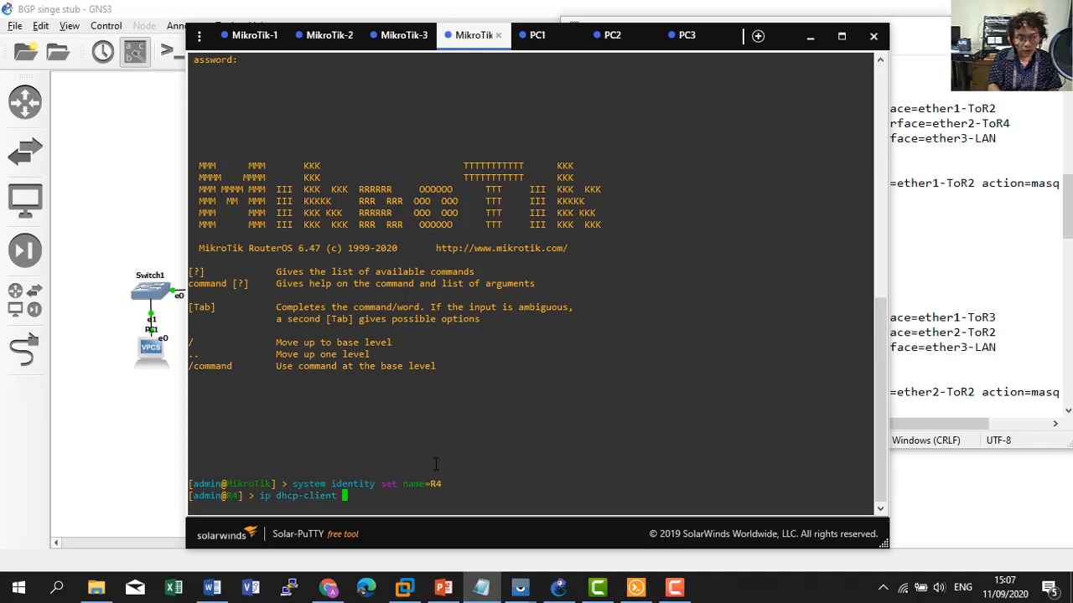
pyautogui.write('rem')
pyautogui.press('Tab')
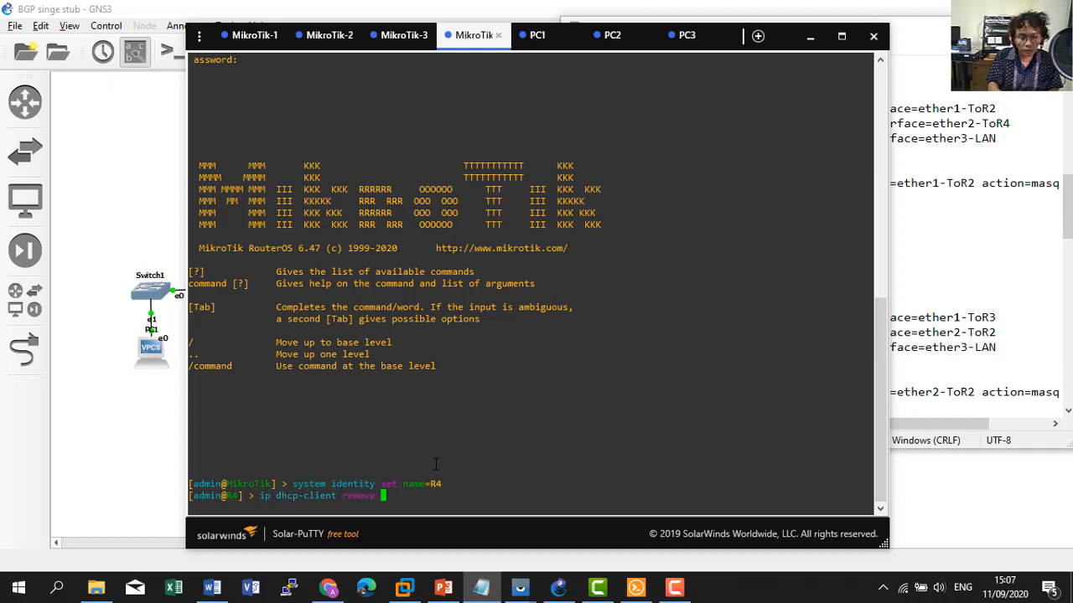
pyautogui.press('Return')
pyautogui.write('0')
pyautogui.press('Return')
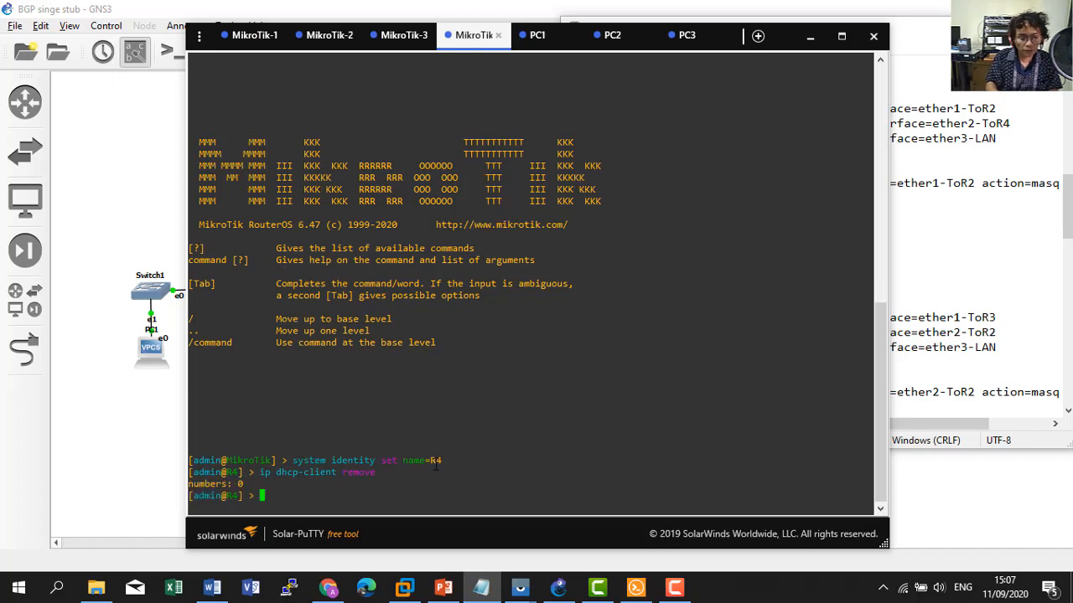
# Rename R4's ports to ether1-ToR3, ether2-ToR2 and ether3-LAN, then raise the sound volume.
pyautogui.click(1012, 174)
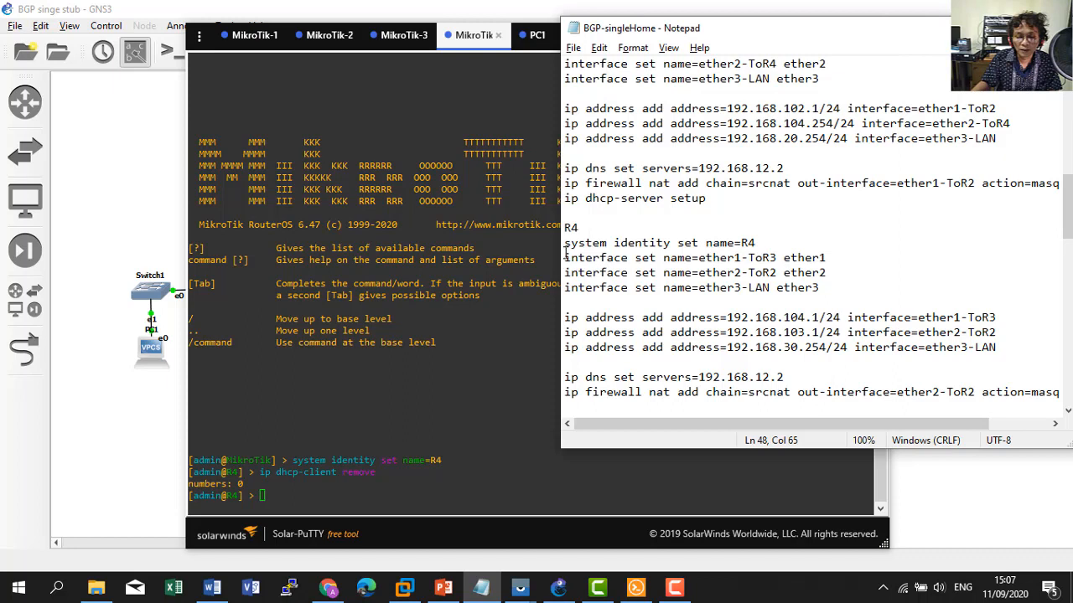
pyautogui.moveTo(564, 258); pyautogui.dragTo(822, 288)
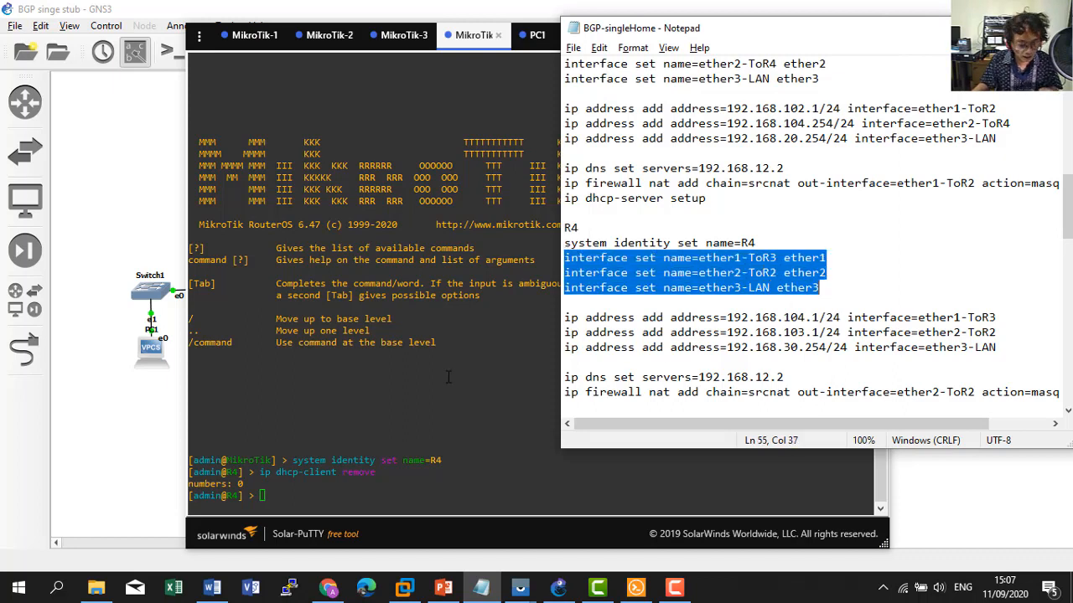
pyautogui.rightClick(351, 424)
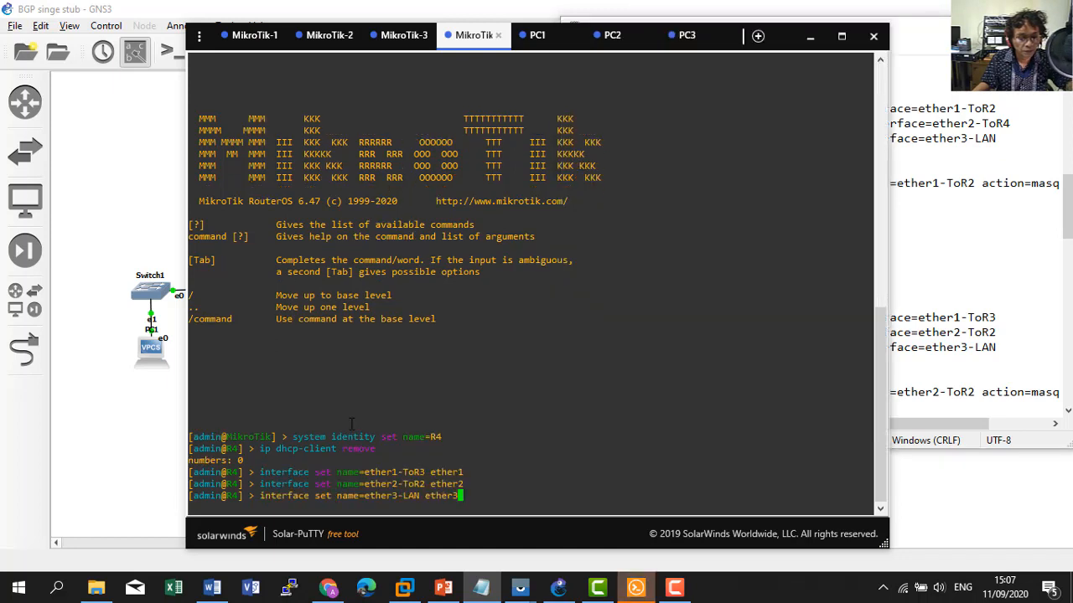
pyautogui.press('Return')
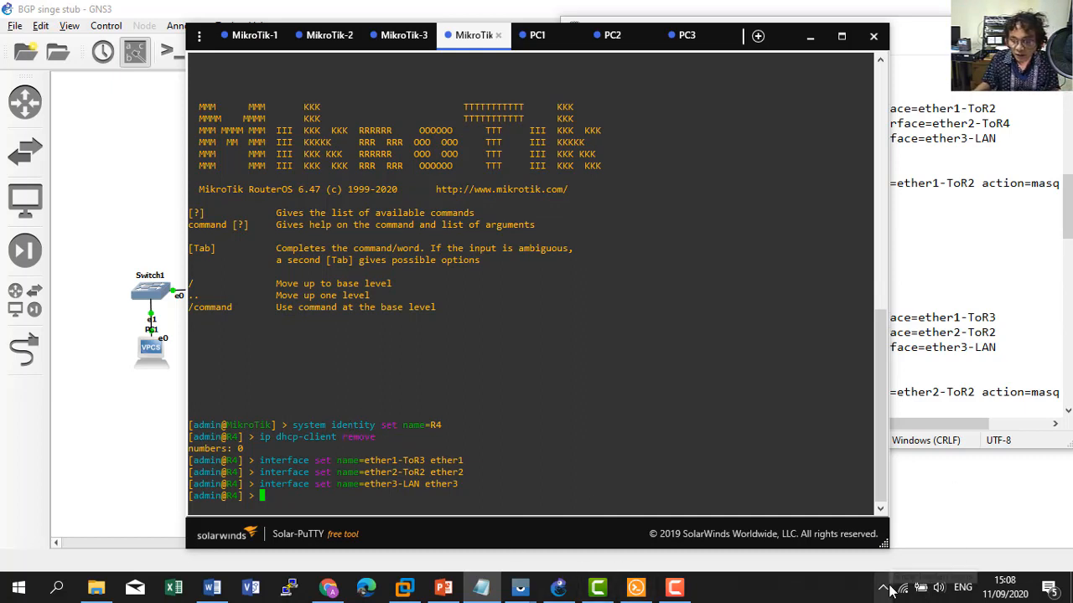
pyautogui.click(940, 589)
pyautogui.moveTo(960, 549); pyautogui.dragTo(976, 551)
# Select R4's address lines for 192.168.104.1, 192.168.103.1 and 192.168.30.254 in the notes.
pyautogui.click(634, 586)
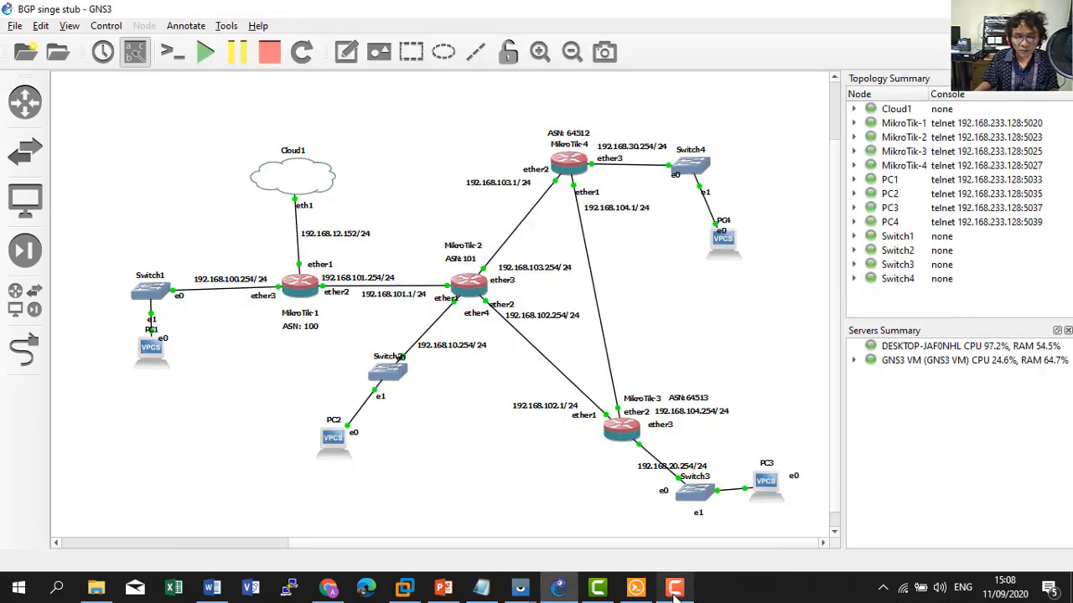
pyautogui.moveTo(625, 597)
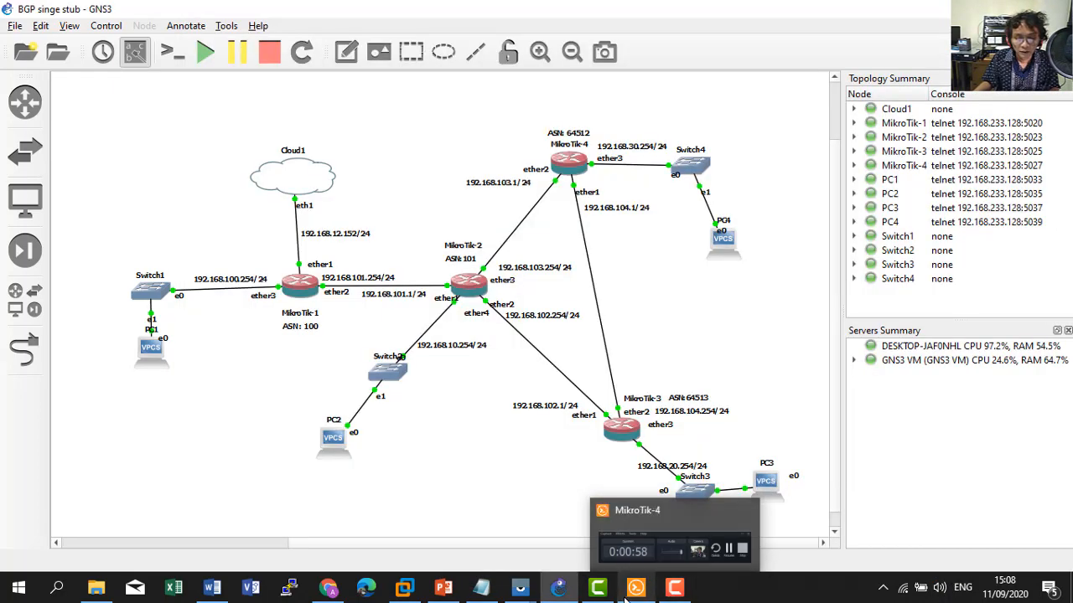
pyautogui.click(483, 590)
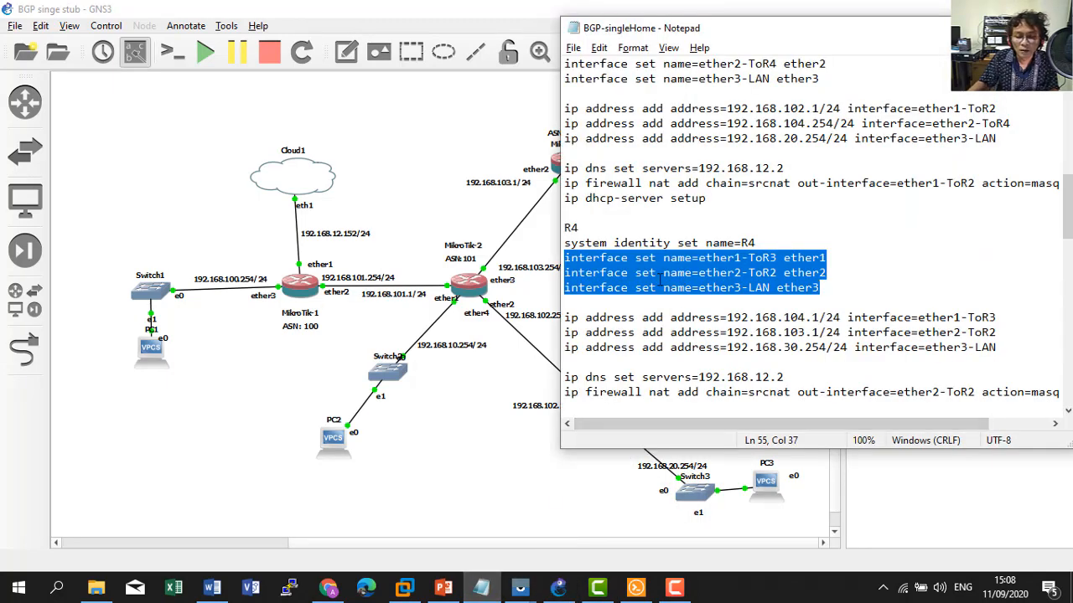
pyautogui.moveTo(566, 317); pyautogui.dragTo(1015, 346)
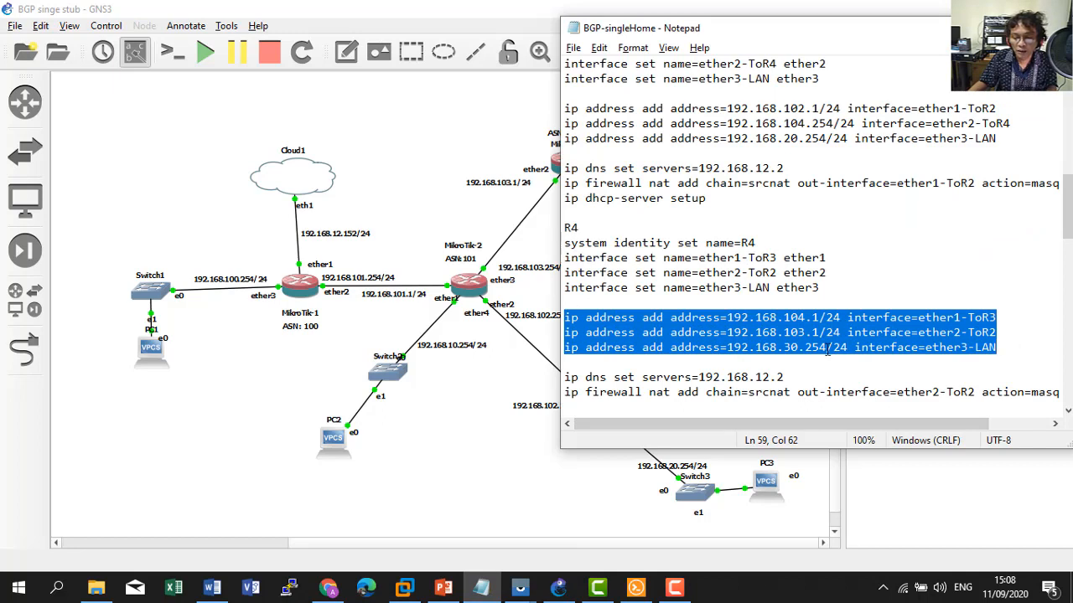
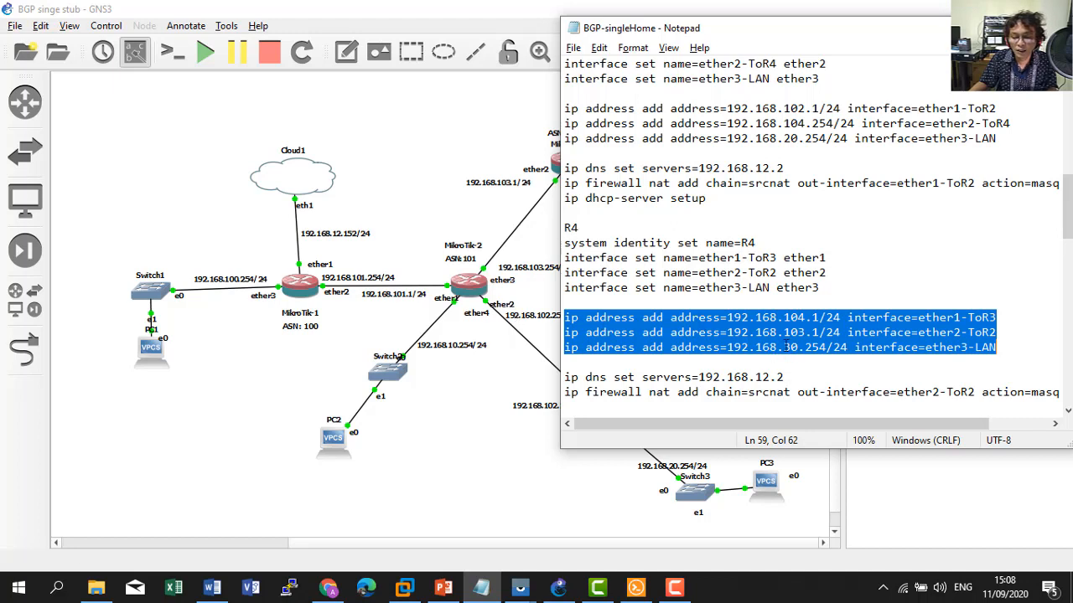
# Paste R4's three interface address commands and list them with 'ip address print'.
pyautogui.rightClick(763, 330)
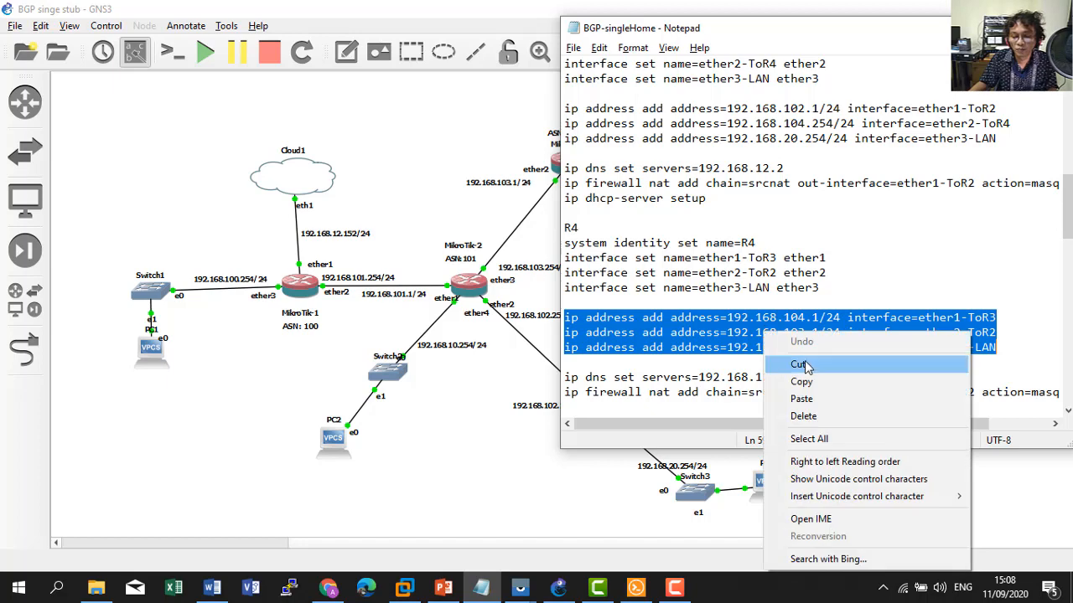
pyautogui.click(802, 383)
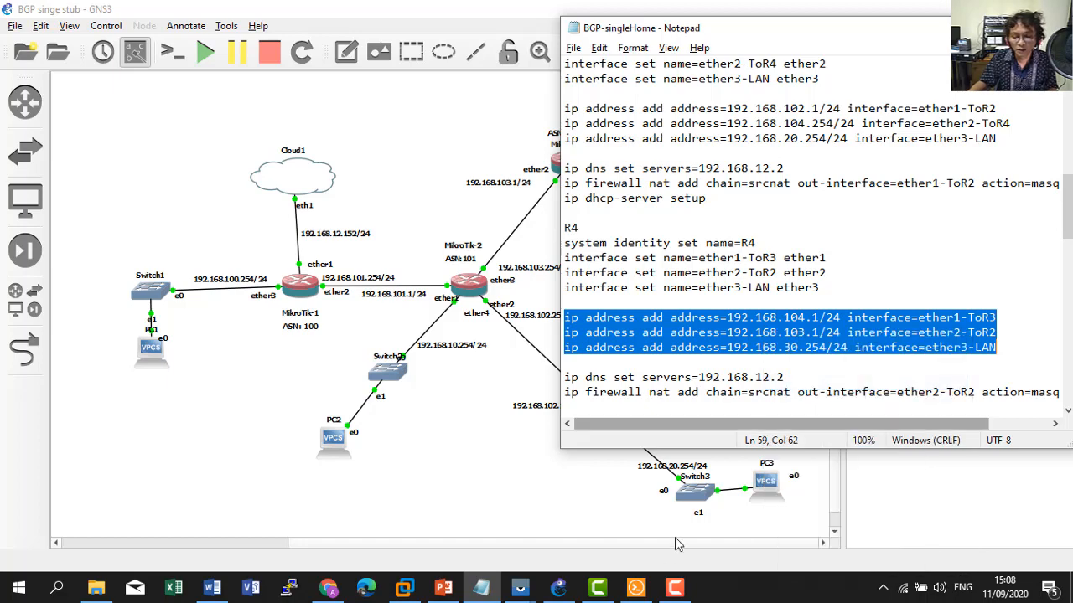
pyautogui.click(635, 586)
pyautogui.rightClick(472, 424)
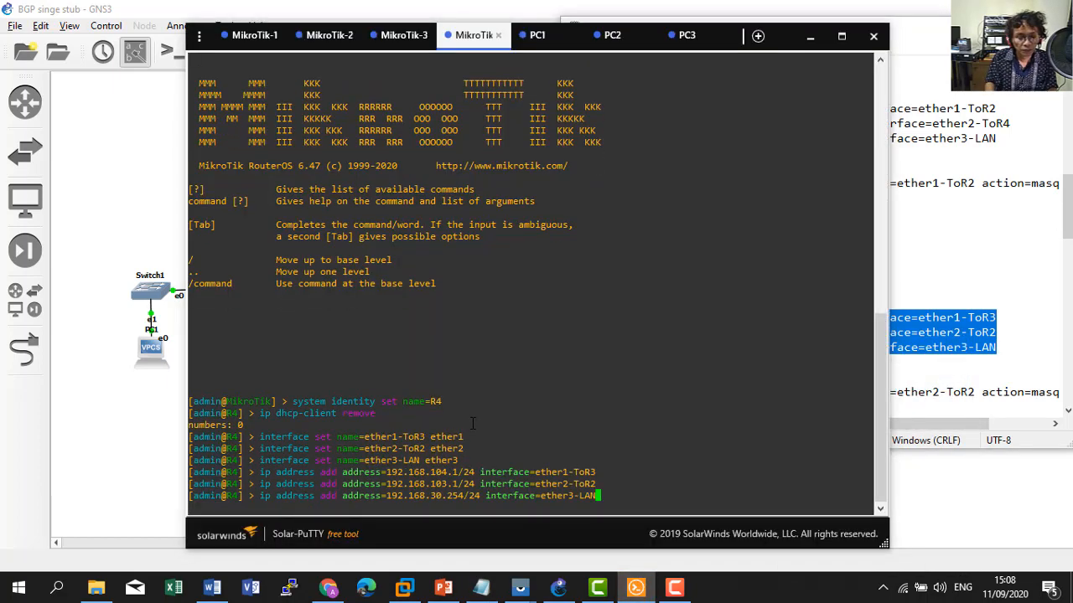
pyautogui.write('ip a')
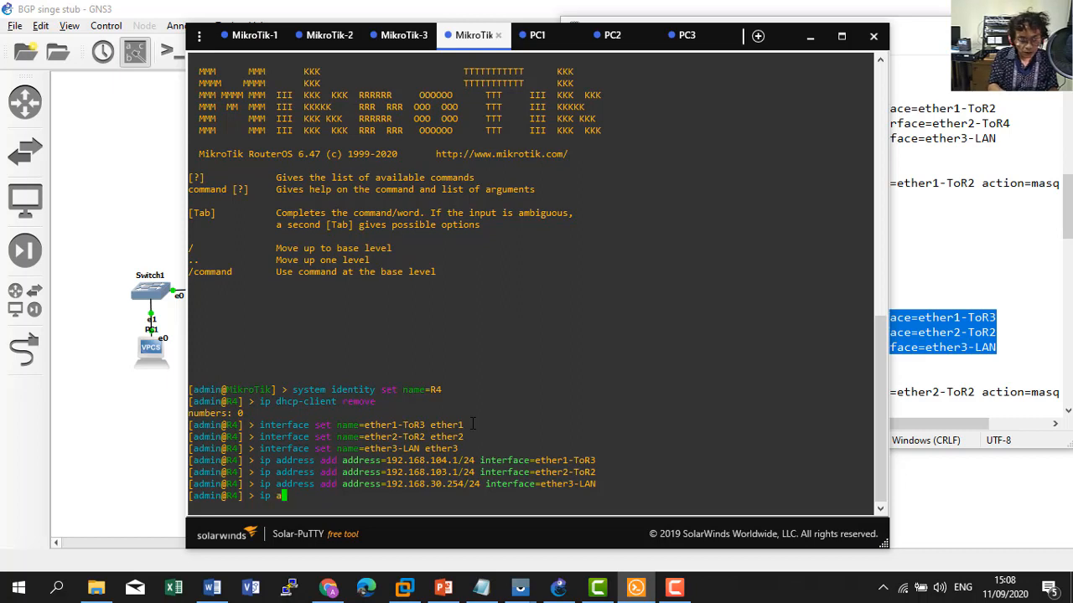
pyautogui.write('ddress print')
pyautogui.press('Return')
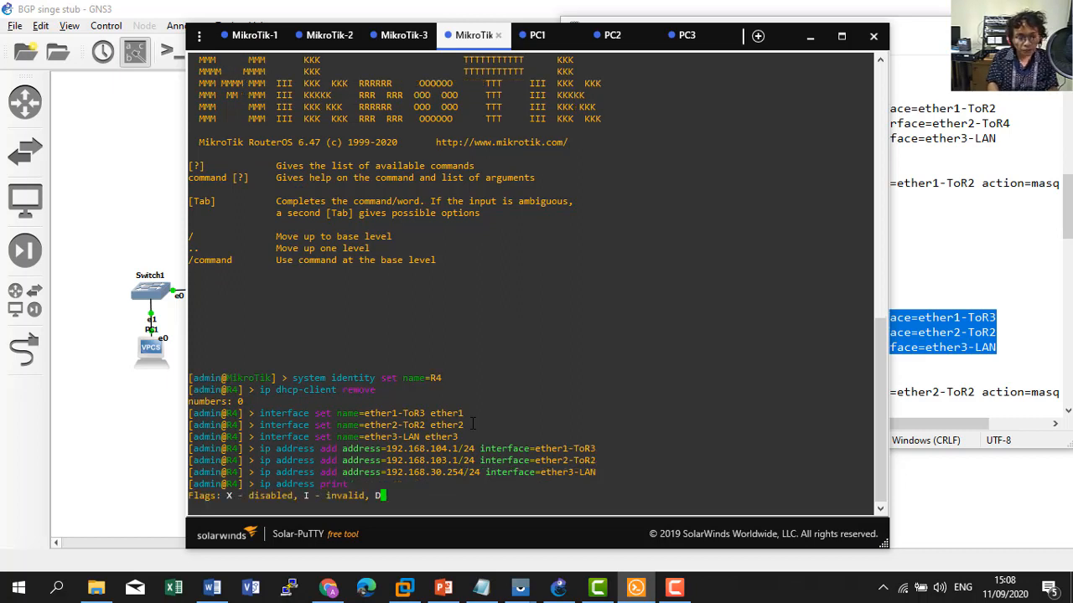
# Set R4's DNS server to 192.168.12.2.
pyautogui.click(954, 406)
pyautogui.scroll(-1, 685, 391)
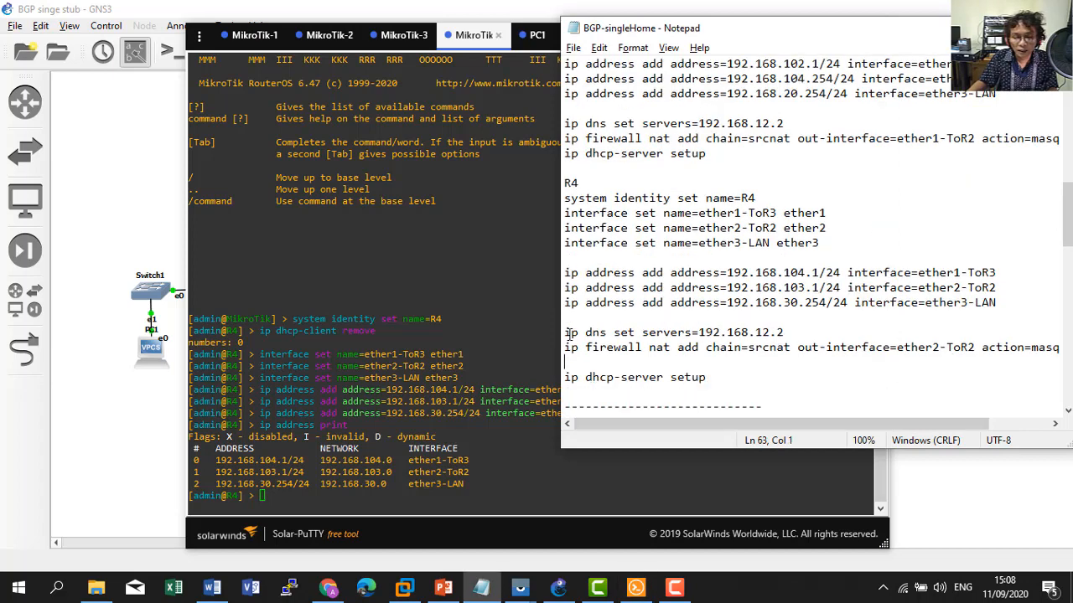
pyautogui.moveTo(565, 332); pyautogui.dragTo(807, 333)
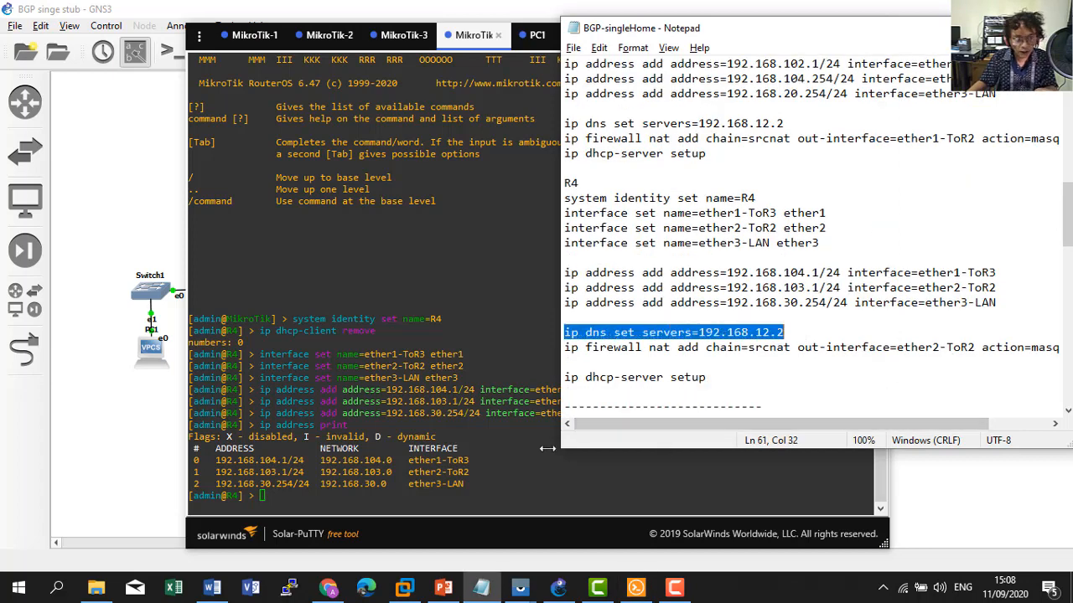
pyautogui.click(461, 451)
pyautogui.rightClick(461, 452)
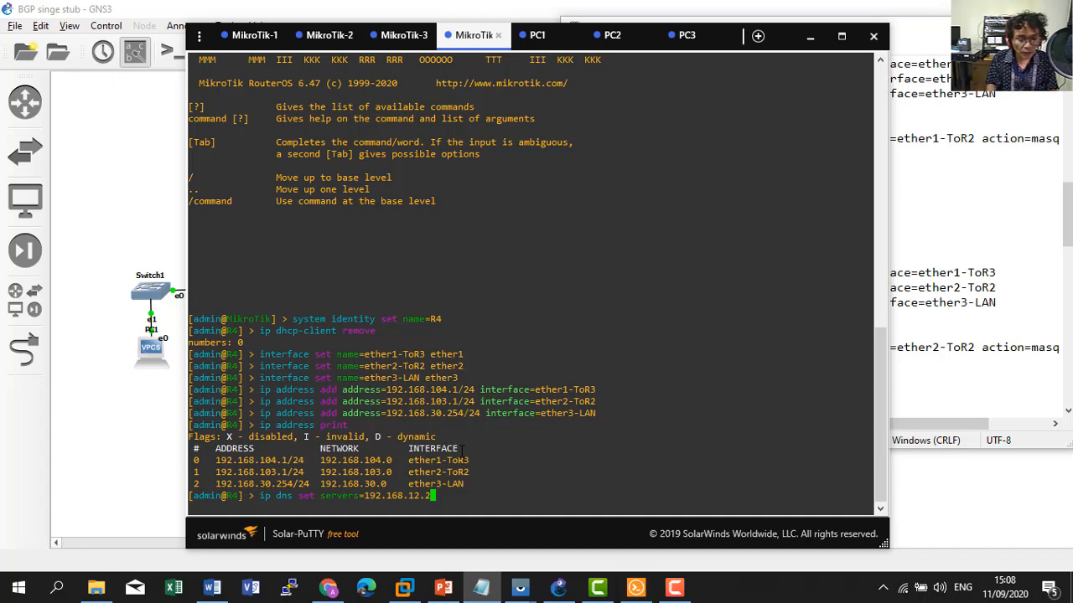
pyautogui.press('Return')
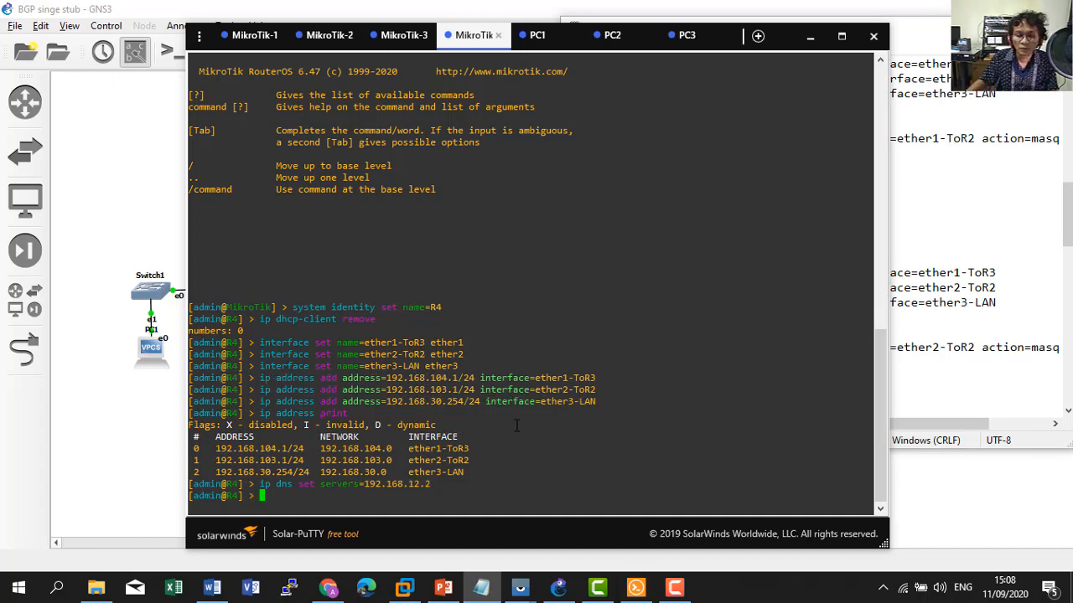
# Add masquerade NAT on R4's ether2-ToR2 interface.
pyautogui.click(1008, 302)
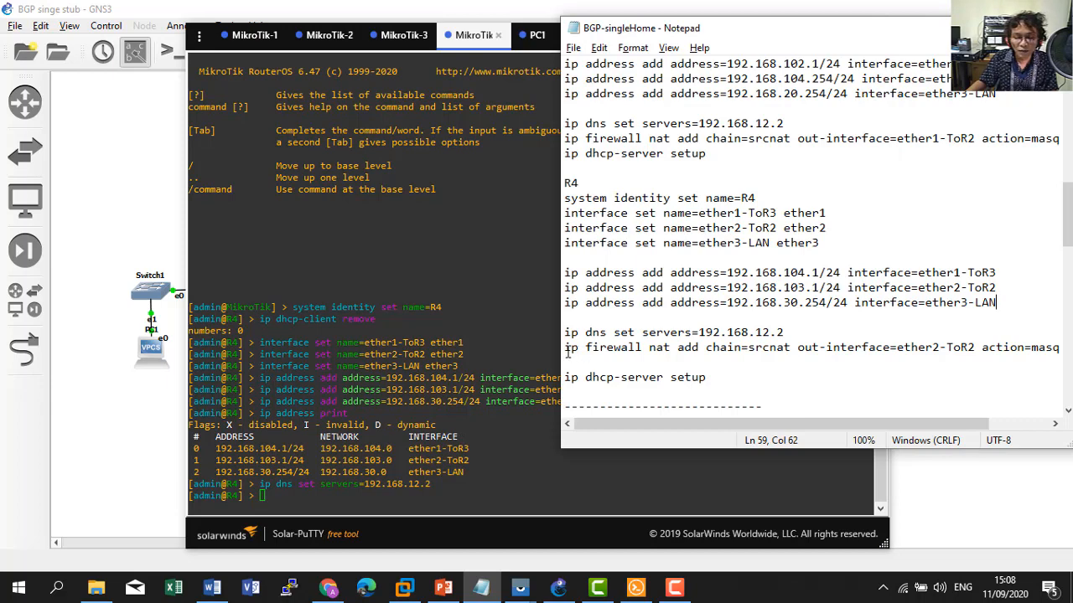
pyautogui.moveTo(565, 346); pyautogui.dragTo(1049, 350)
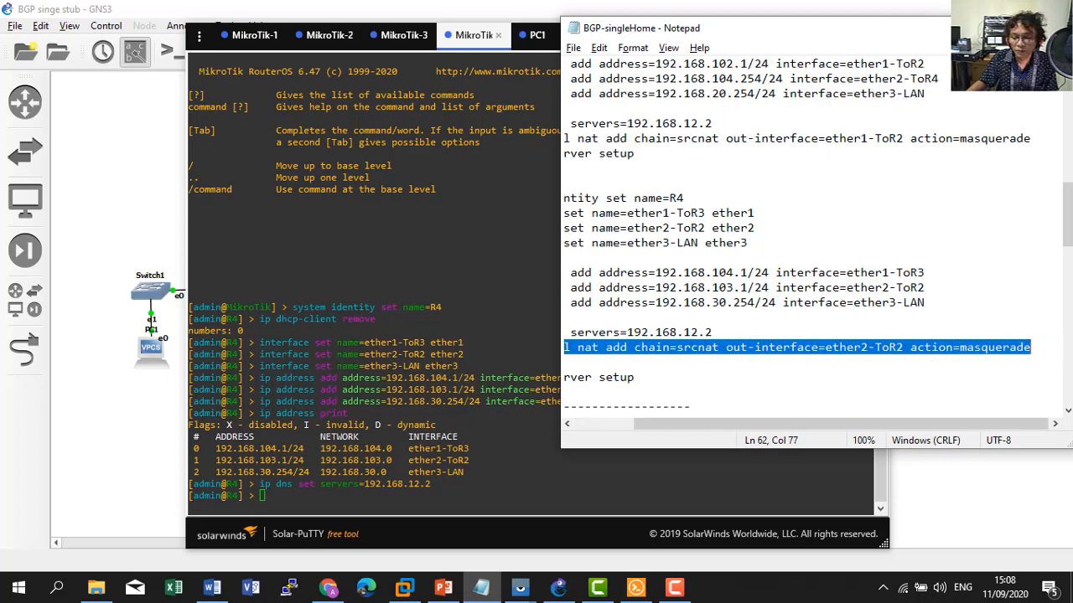
pyautogui.rightClick(927, 347)
pyautogui.click(906, 158)
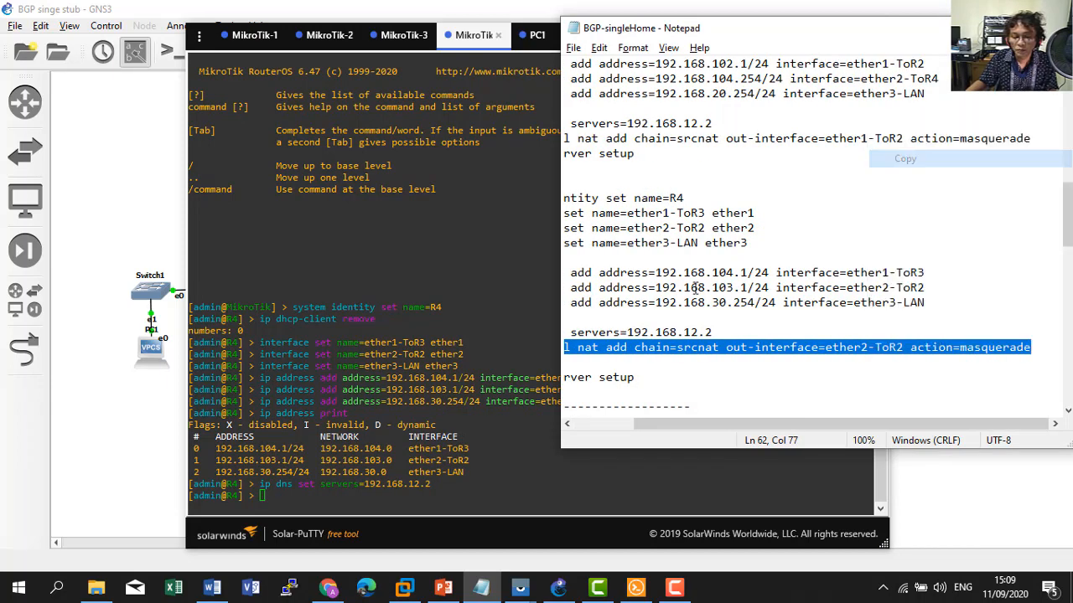
pyautogui.click(403, 401)
pyautogui.rightClick(399, 402)
pyautogui.press('Return')
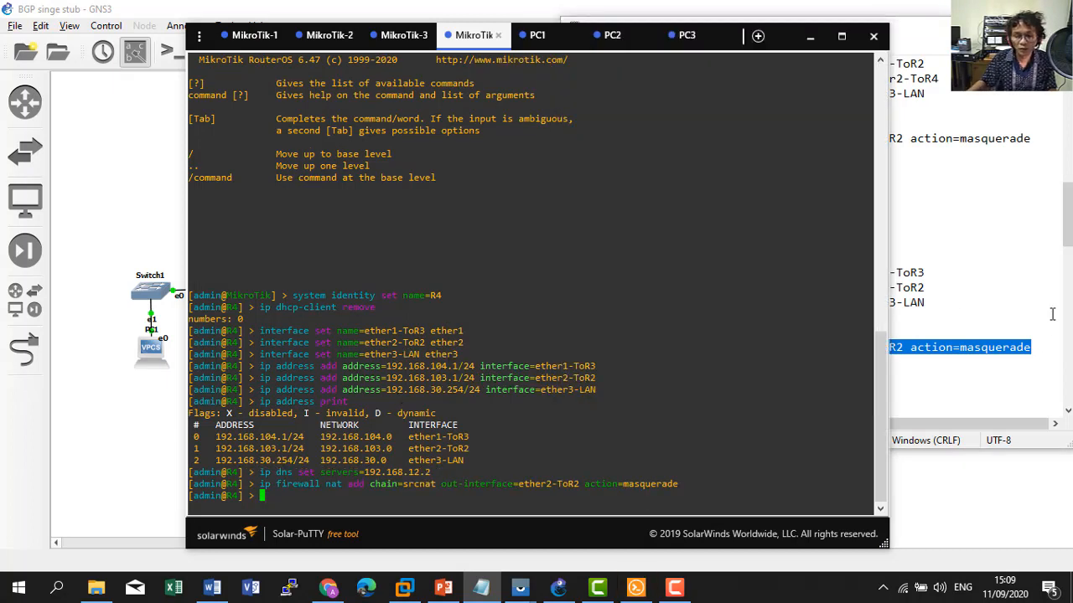
# Start the 'ip dhcp-server setup' command on R4.
pyautogui.click(1020, 350)
pyautogui.scroll(-1, 851, 357)
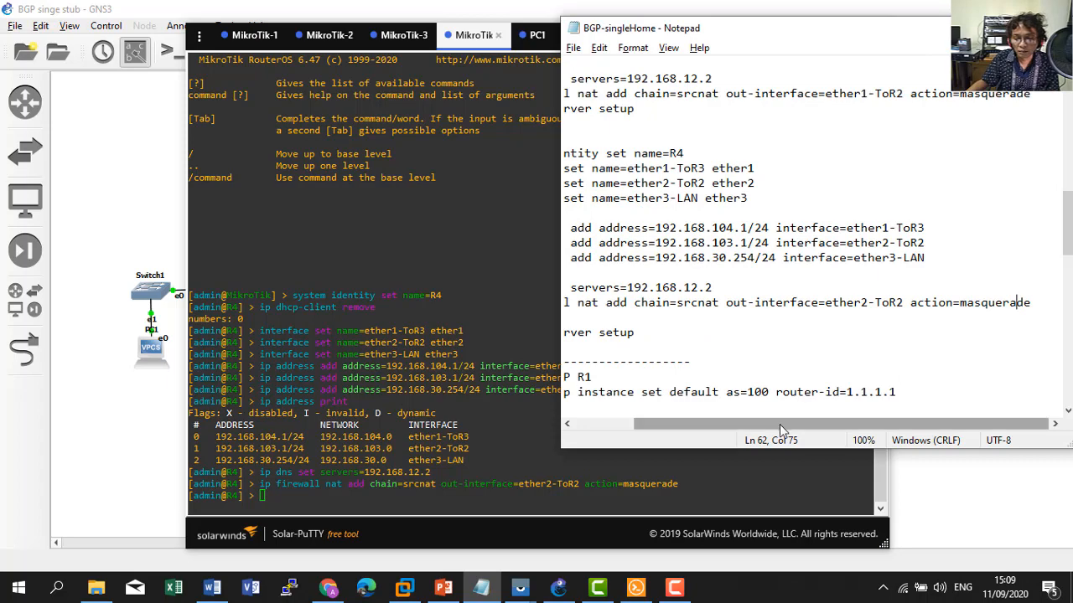
pyautogui.moveTo(779, 423); pyautogui.dragTo(691, 431)
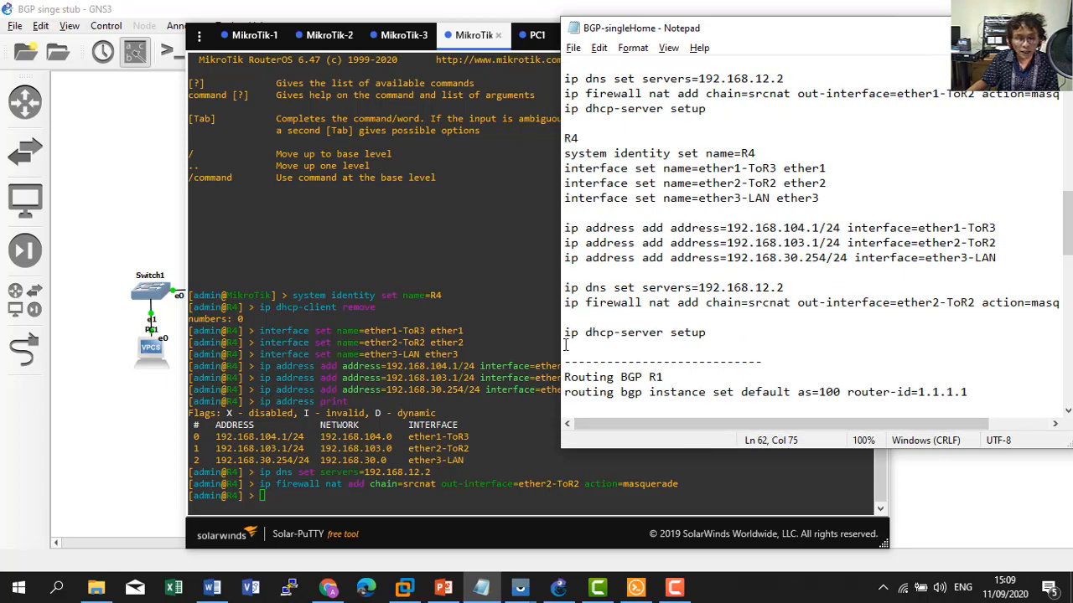
pyautogui.moveTo(564, 333); pyautogui.dragTo(742, 330)
pyautogui.hotkey('ctrl', 'c')
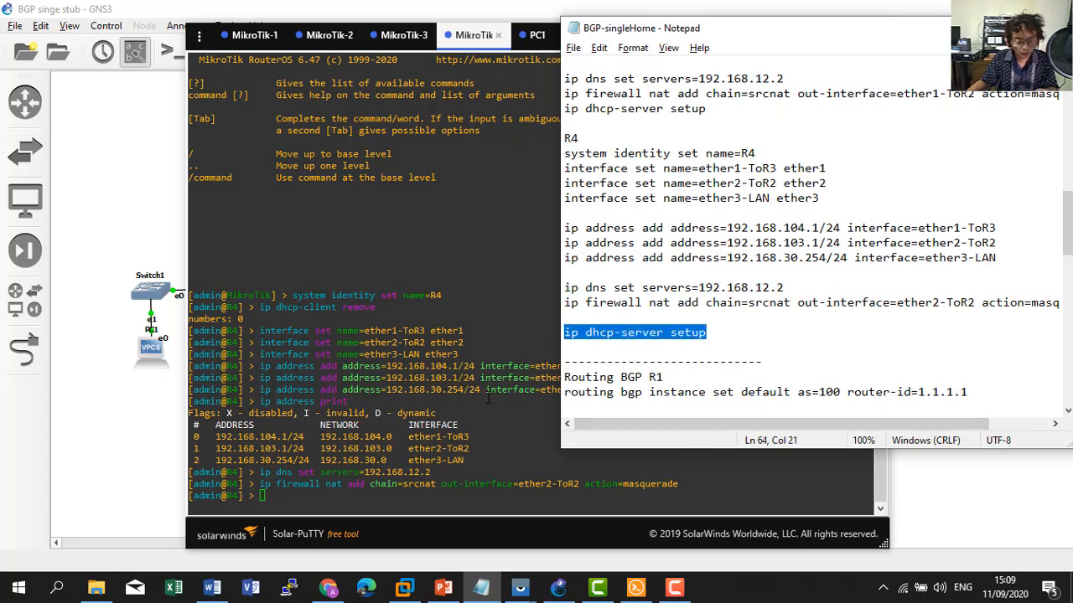
pyautogui.click(376, 416)
pyautogui.rightClick(376, 414)
pyautogui.press('Return')
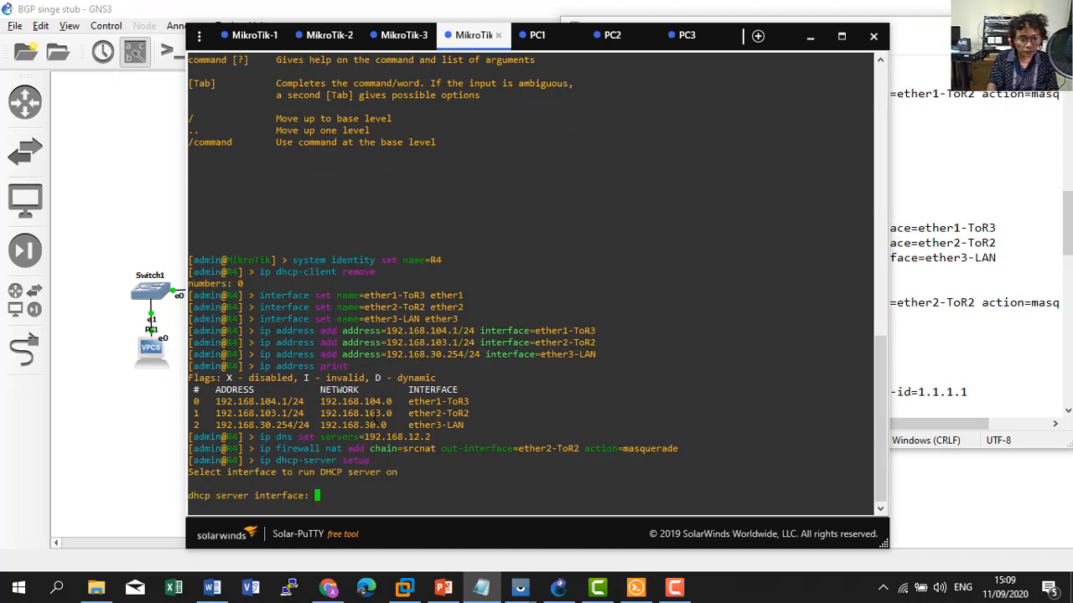
# Run DHCP setup on ether3-LAN, accepting 192.168.30.0/24 and gateway 192.168.30.254 defaults.
pyautogui.write('ether')
pyautogui.press('Tab')
pyautogui.press('Tab')
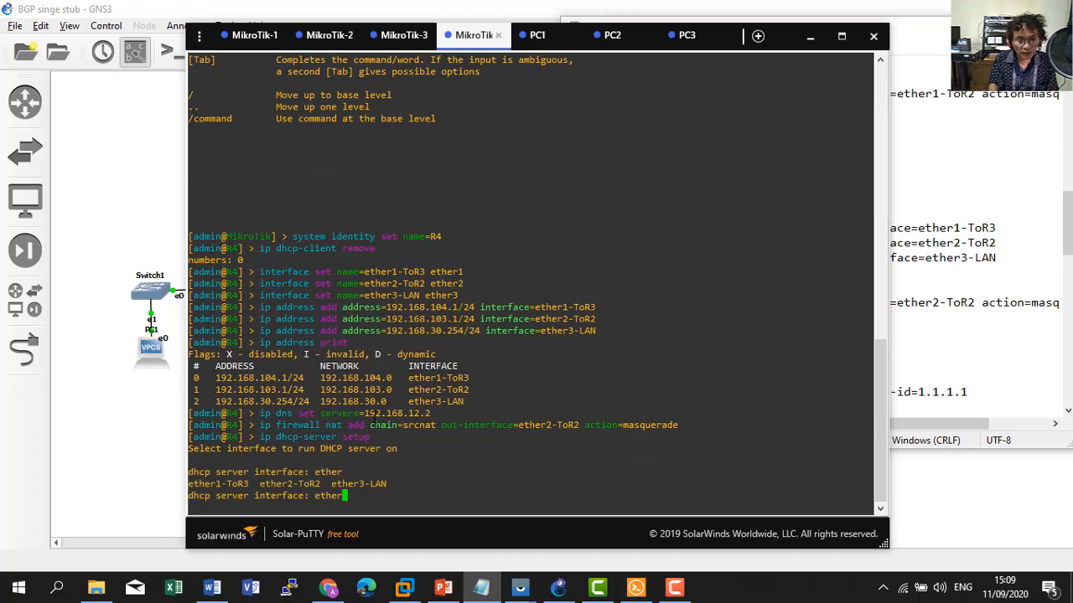
pyautogui.write('3')
pyautogui.press('Tab')
pyautogui.press('Return')
pyautogui.press('Return')
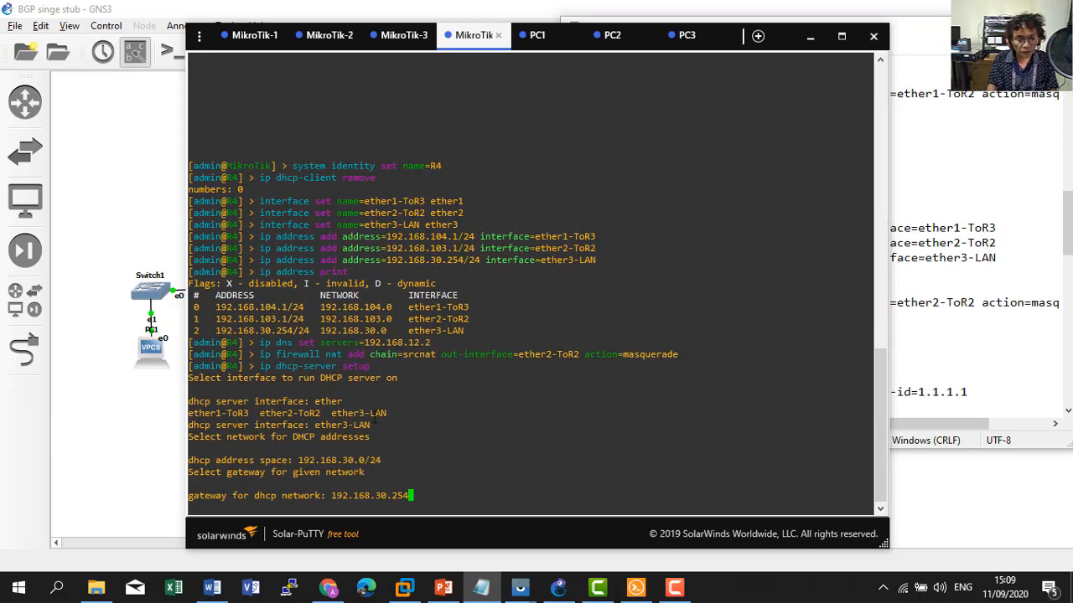
pyautogui.press('Return')
pyautogui.press('Return')
pyautogui.press('Return')
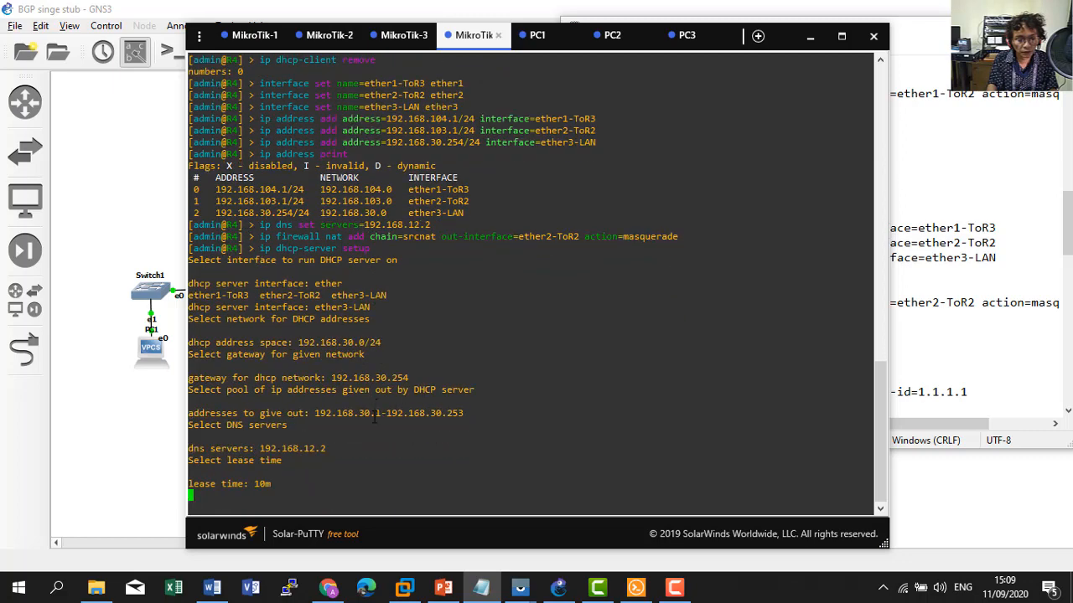
pyautogui.press('Return')
pyautogui.click(112, 453)
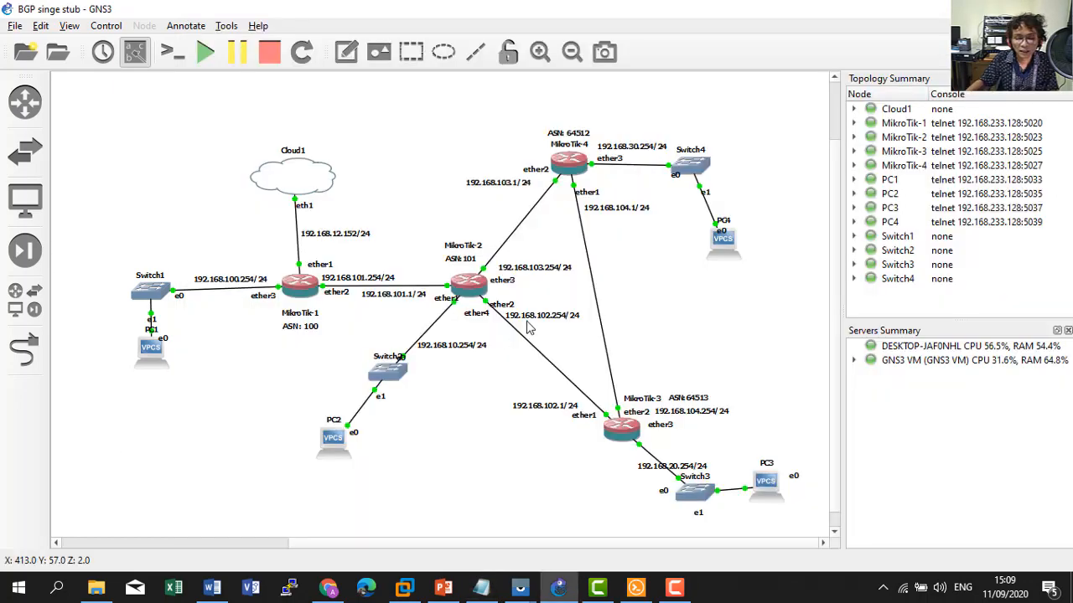
# Open a console session to PC4 from its node menu.
pyautogui.rightClick(716, 241)
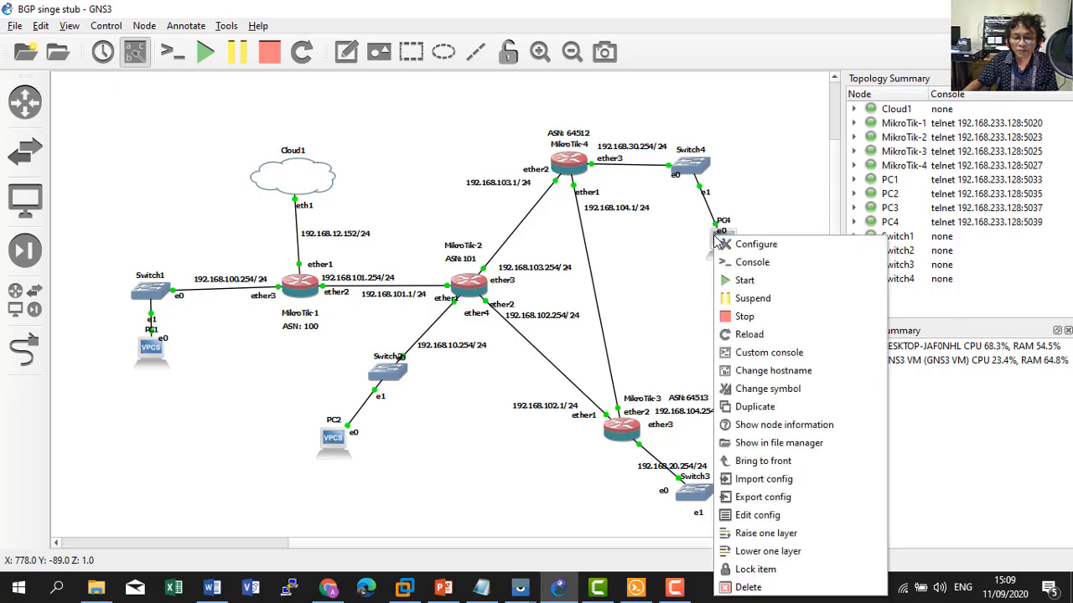
pyautogui.click(751, 262)
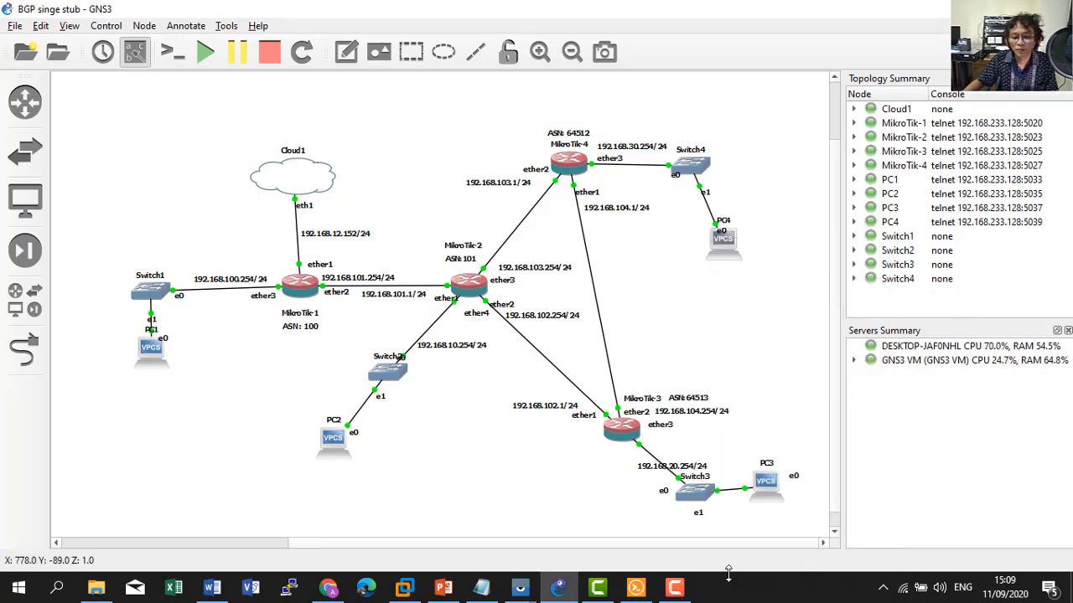
pyautogui.click(649, 590)
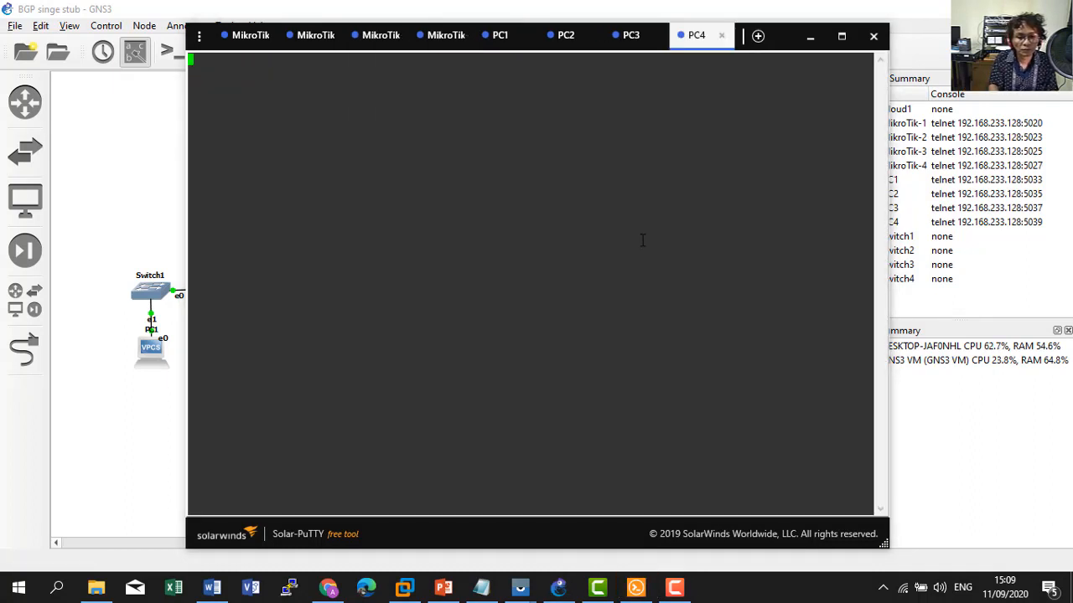
# Run 'ip dhcp' on PC4 to obtain 192.168.30.252/24 with gateway 192.168.30.254.
pyautogui.press('Return')
pyautogui.write('ip add')
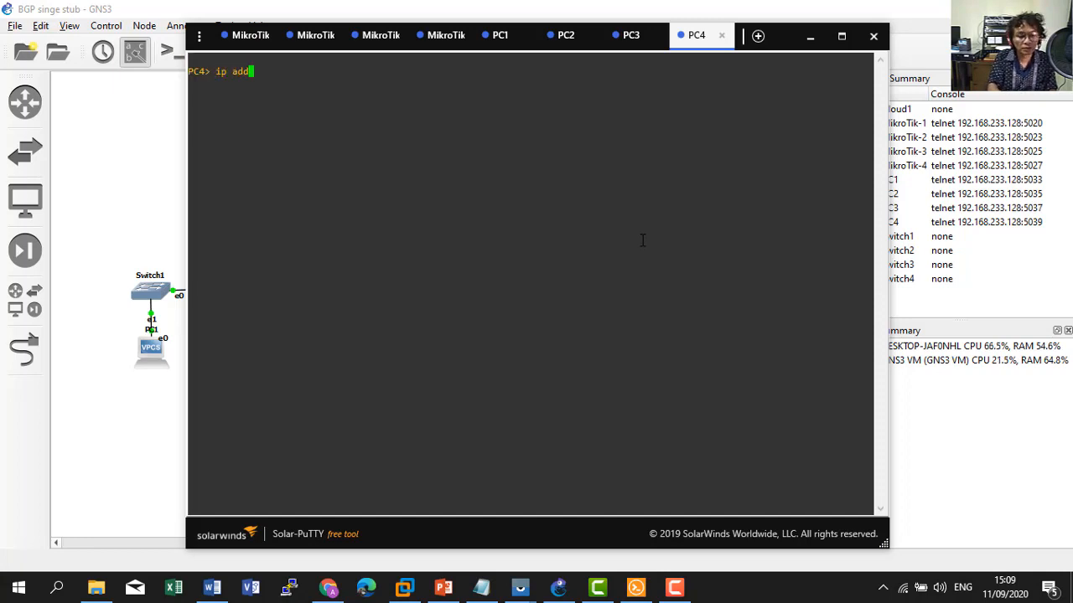
pyautogui.press('BackSpace')
pyautogui.press('BackSpace')
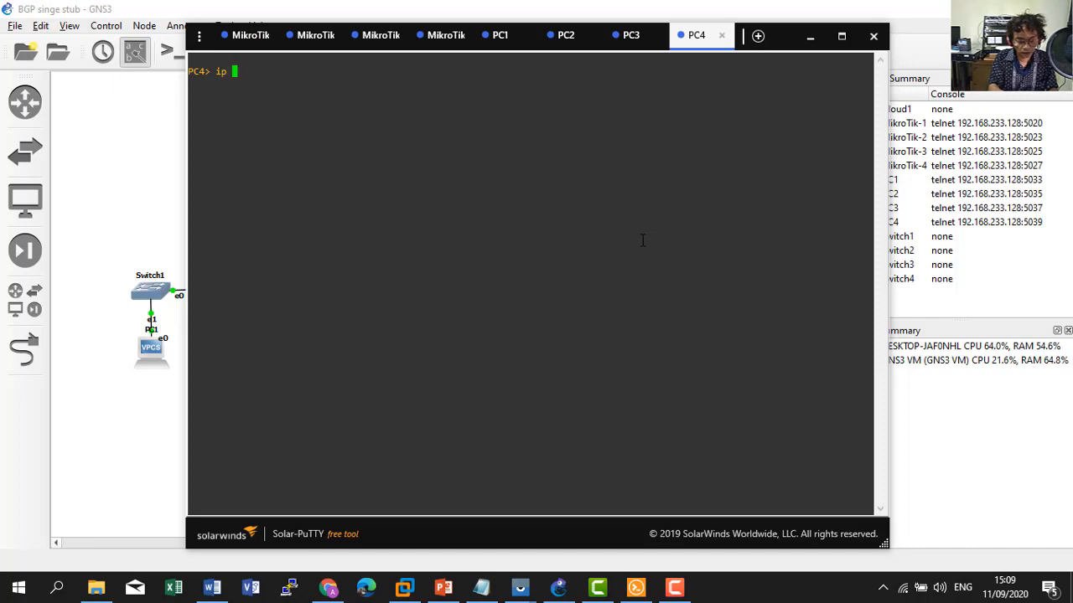
pyautogui.write('dhcp')
pyautogui.press('Return')
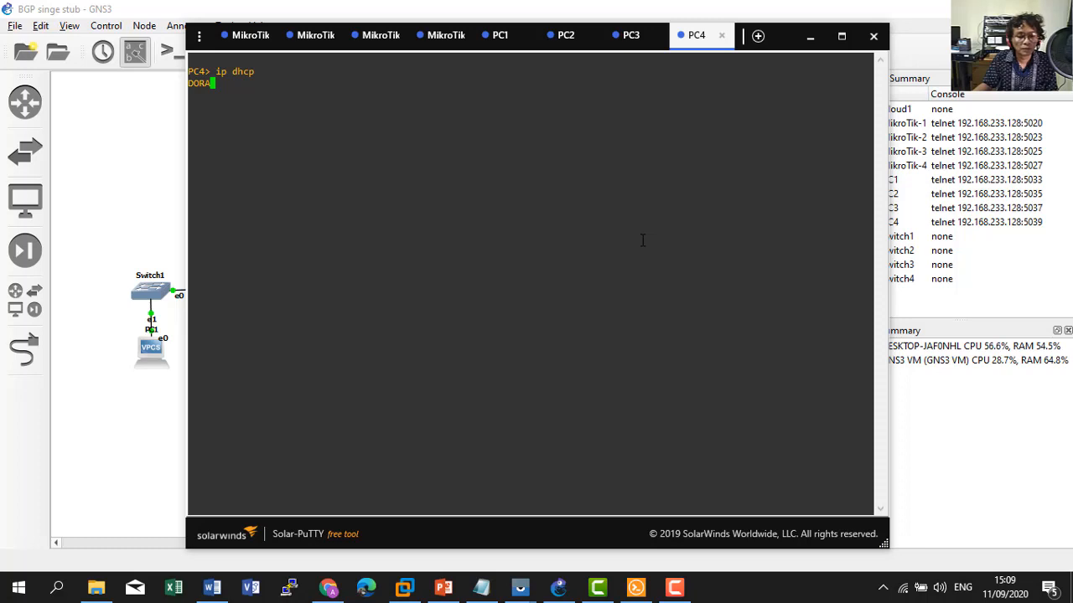
pyautogui.click(498, 44)
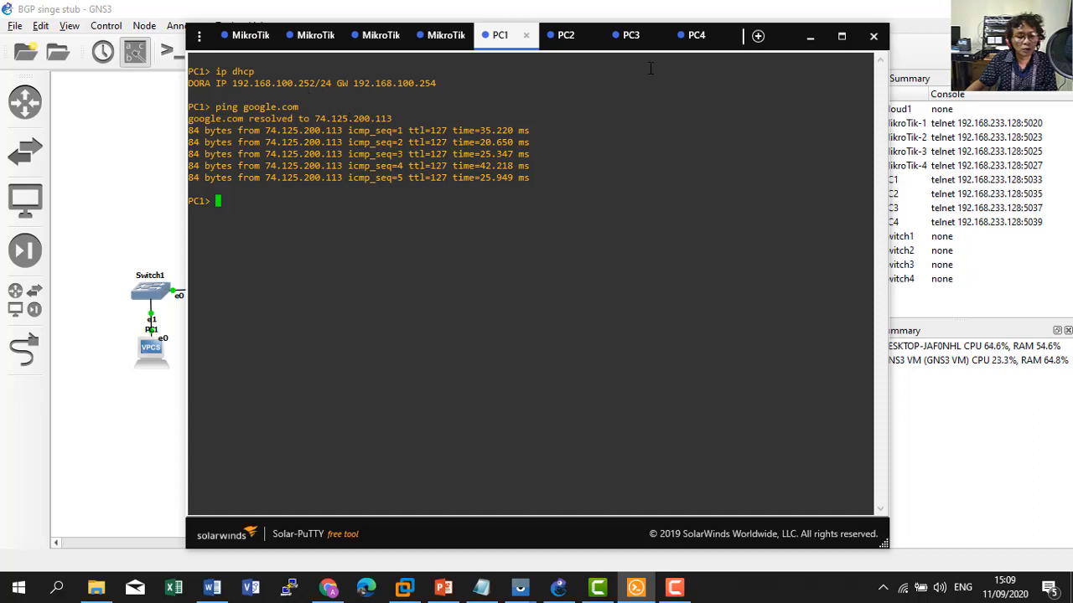
# Ping 192.168.100.252 from PC4, which reports destination unreachable.
pyautogui.click(695, 46)
pyautogui.write('pin')
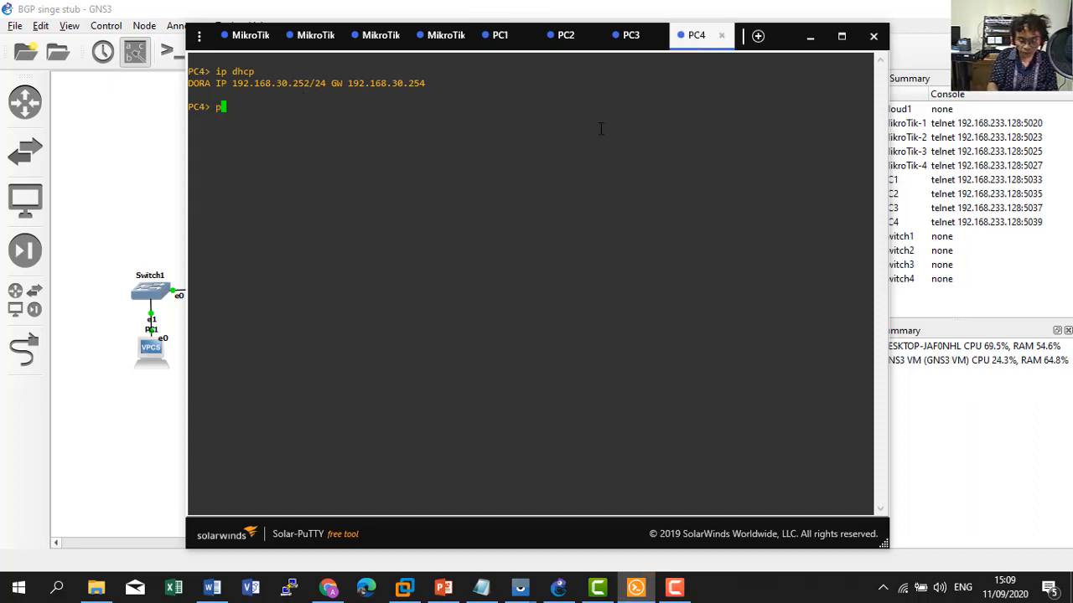
pyautogui.write('g 192.1')
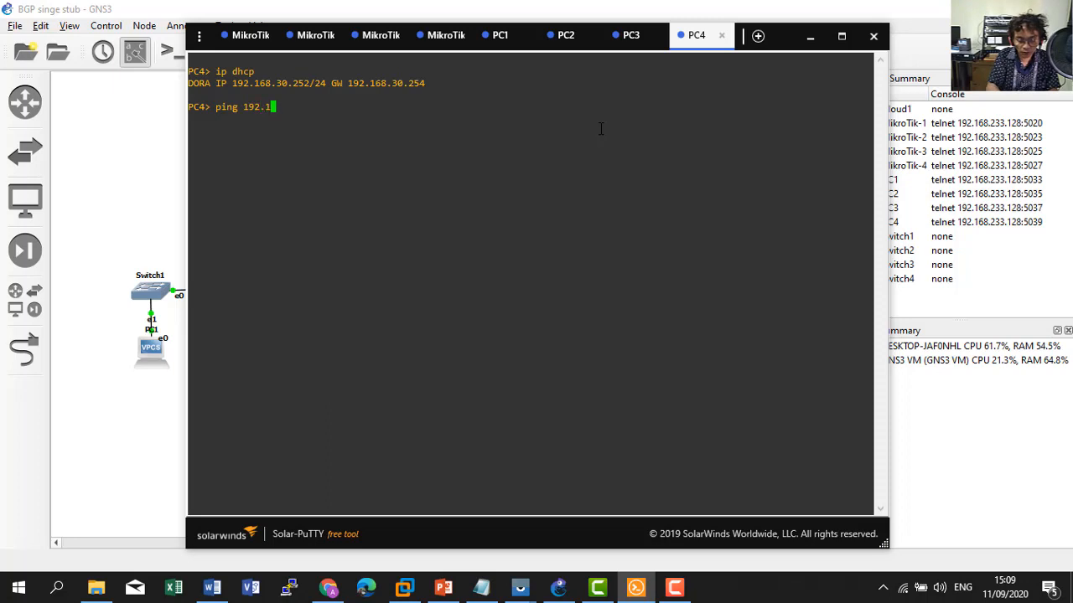
pyautogui.write('68.100.')
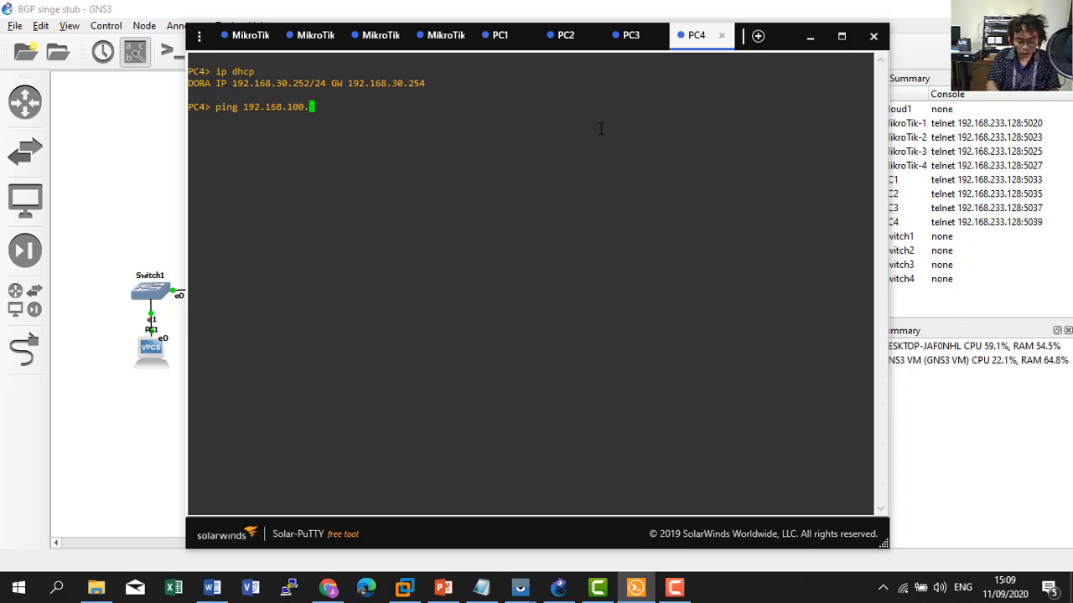
pyautogui.write('252')
pyautogui.press('Return')
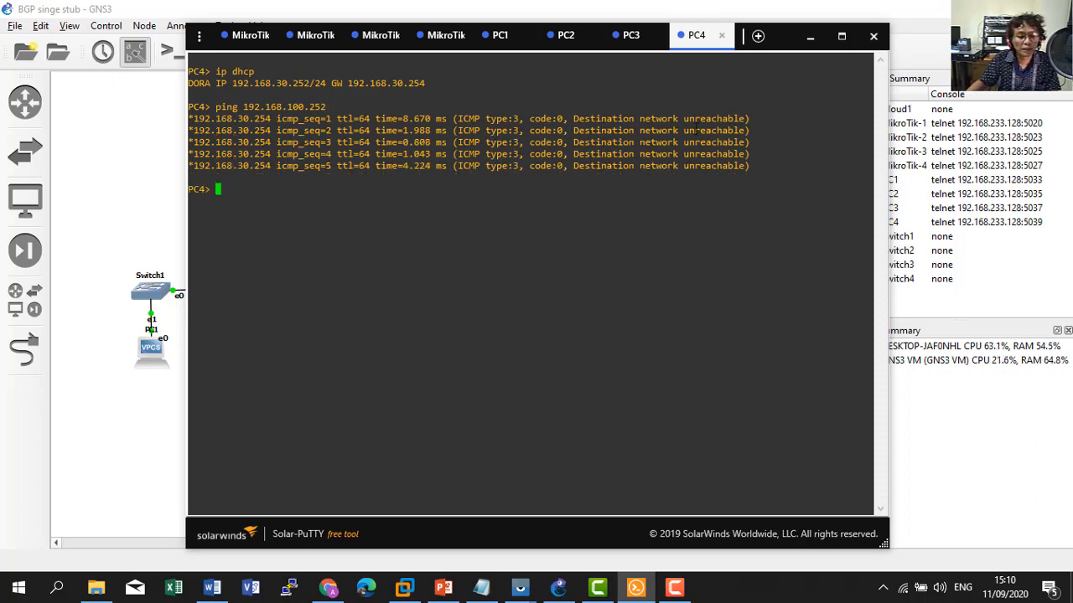
# Ping 192.168.30.252 from PC3, which also reports destination network unreachable.
pyautogui.click(629, 36)
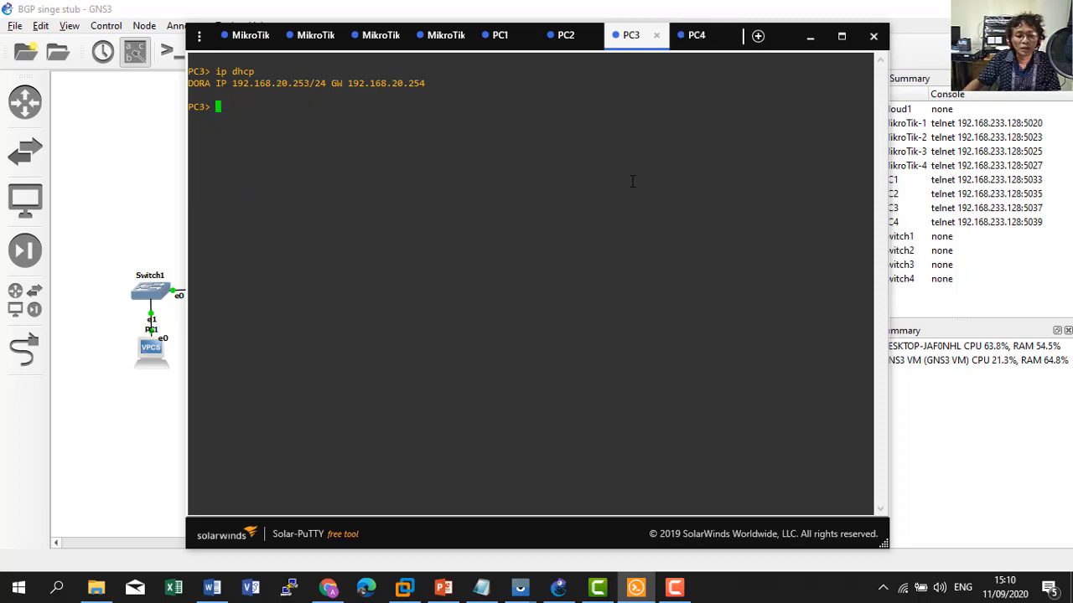
pyautogui.click(694, 35)
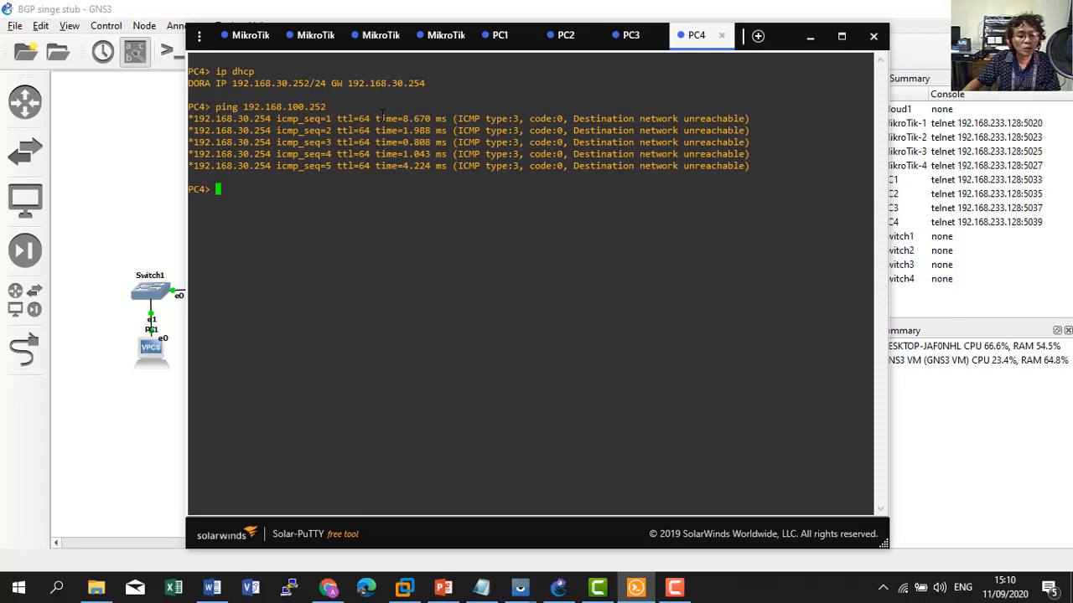
pyautogui.click(625, 40)
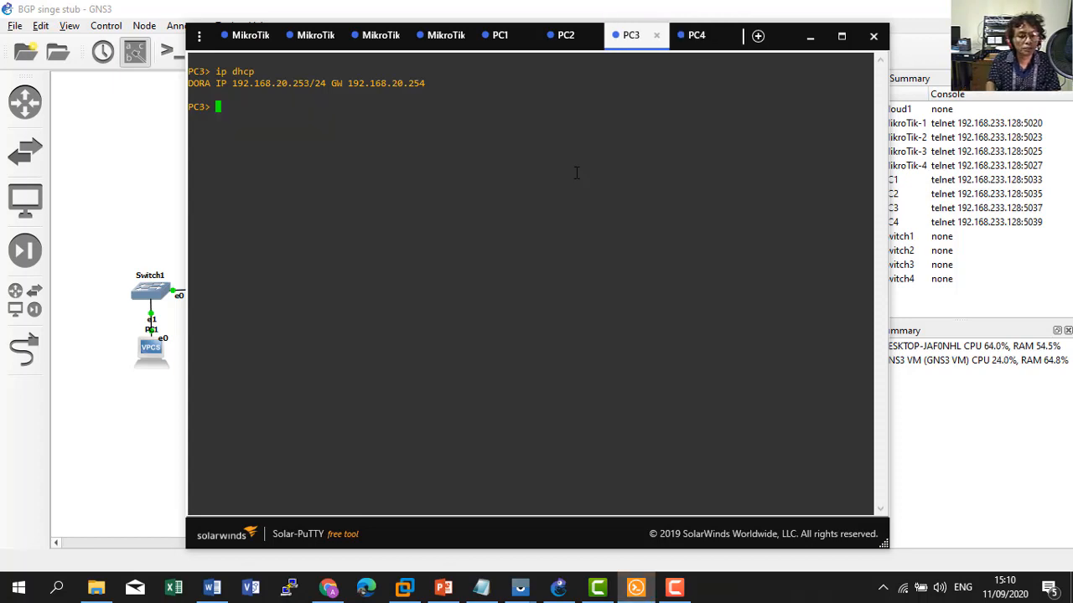
pyautogui.press('Up')
pyautogui.press('Down')
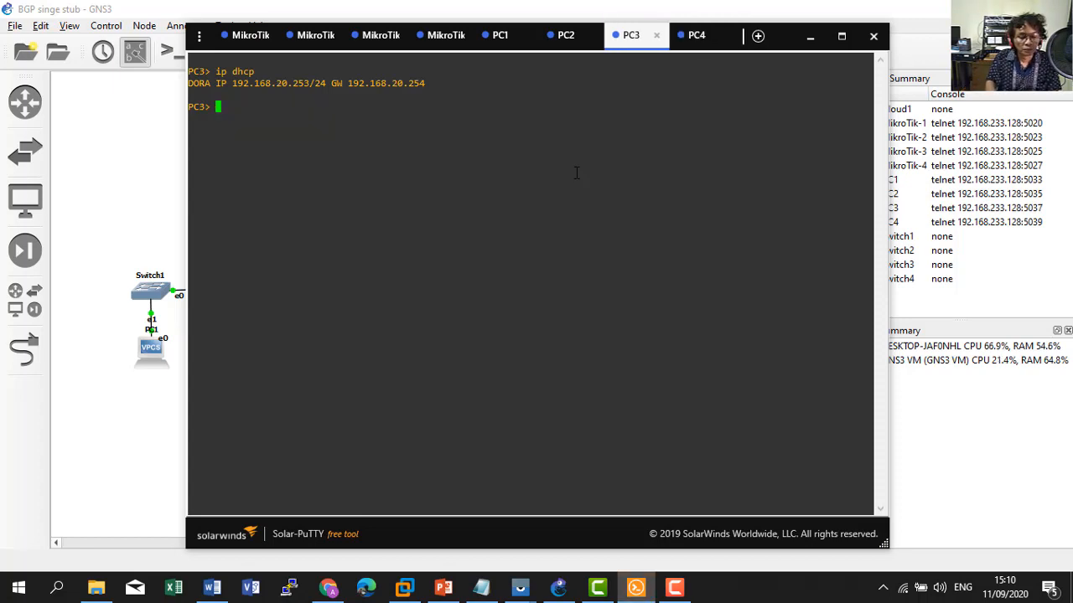
pyautogui.write('ping 192')
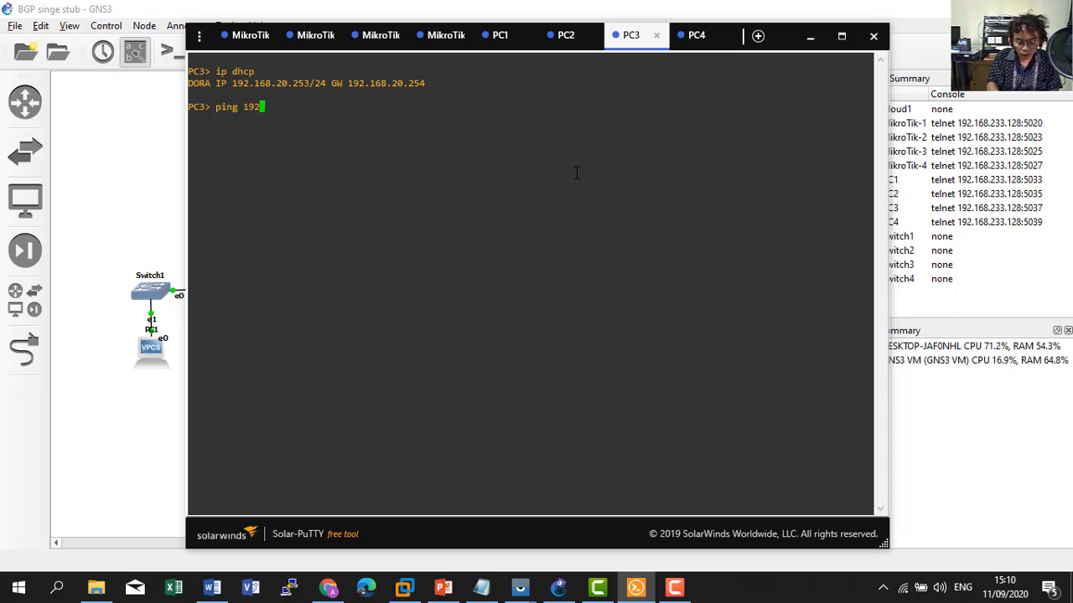
pyautogui.write('.168.30.')
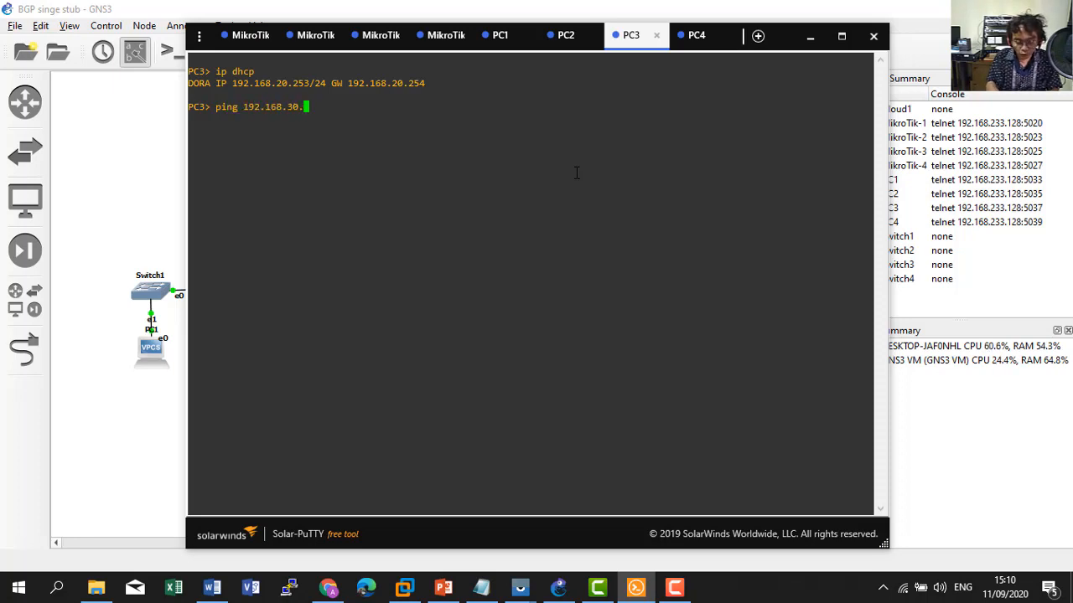
pyautogui.write('252')
pyautogui.press('Return')
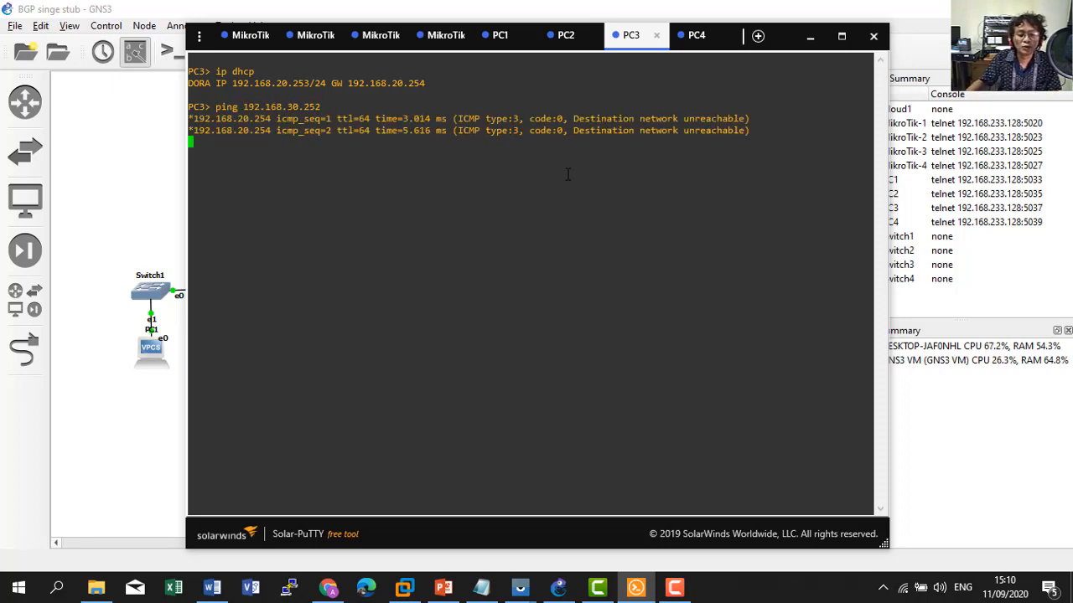
# Print R1's routing table with 'ip route print', showing only default and connected routes.
pyautogui.click(242, 41)
pyautogui.write('ip r')
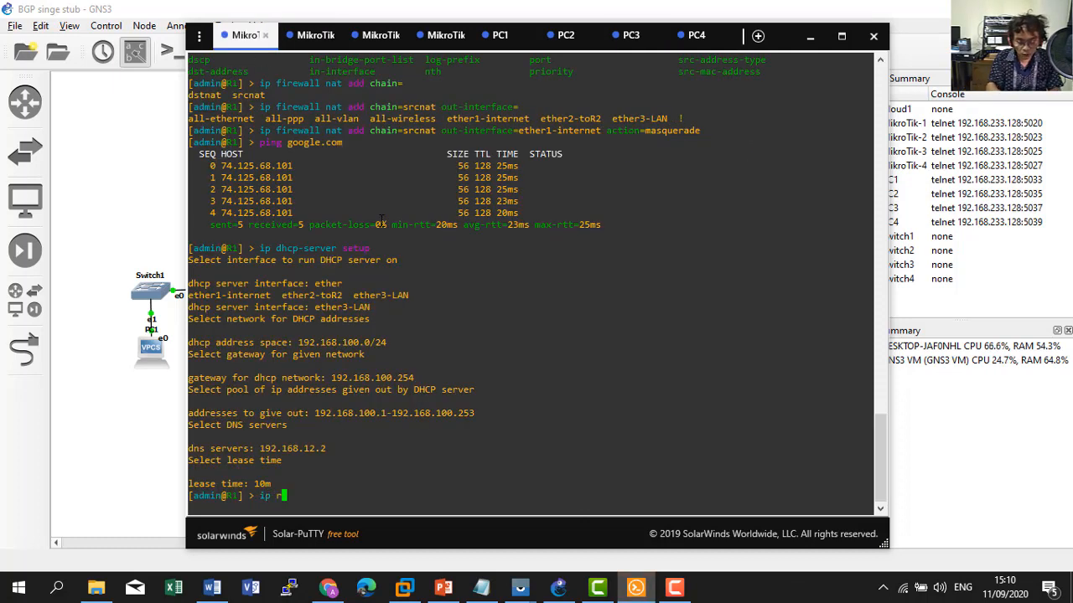
pyautogui.press('Tab')
pyautogui.write('print')
pyautogui.press('Return')
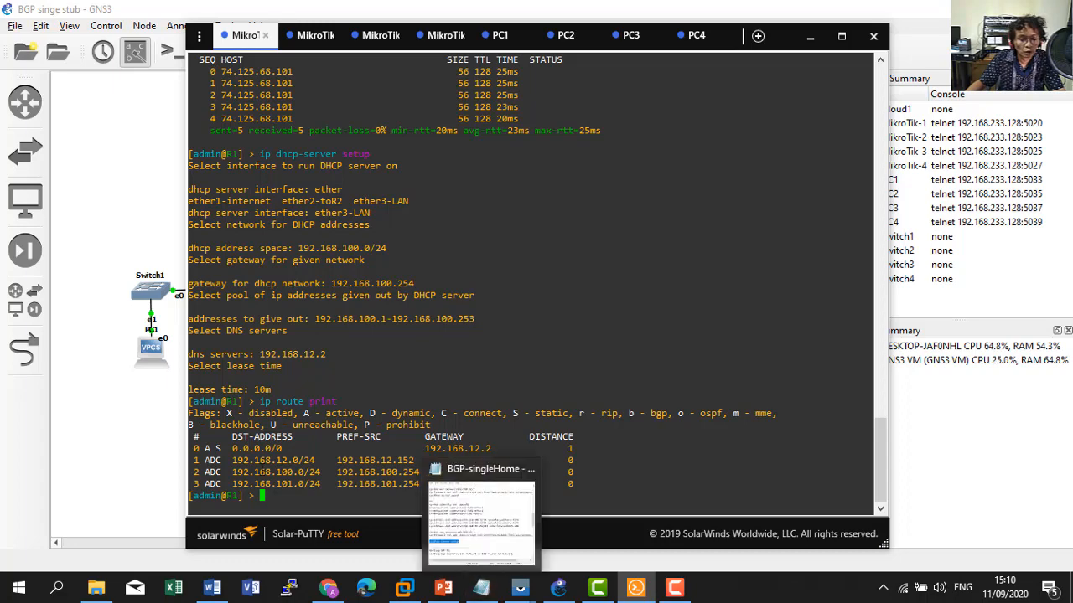
pyautogui.click(482, 580)
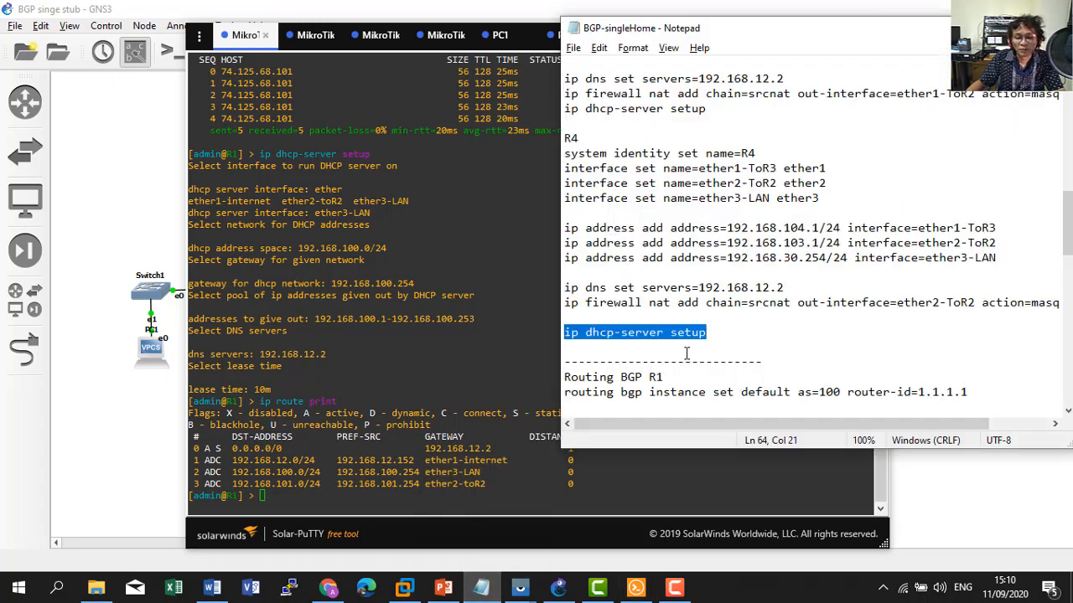
pyautogui.scroll(-1, 685, 352)
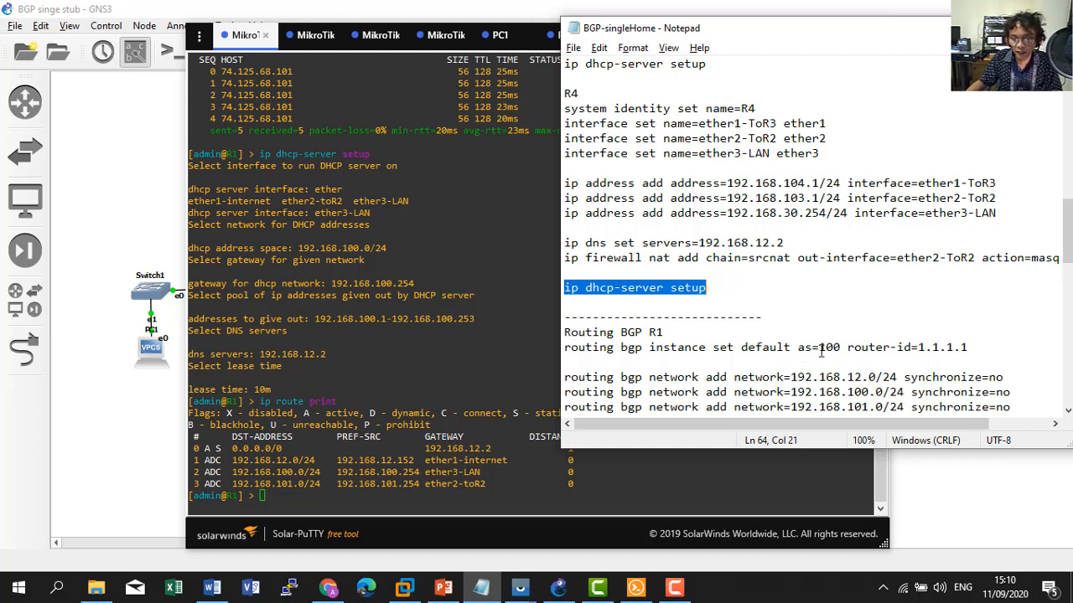
# Highlight router-id=1.1.1.1 and as=100 on R1's BGP line in the notes.
pyautogui.scroll(-1, 904, 348)
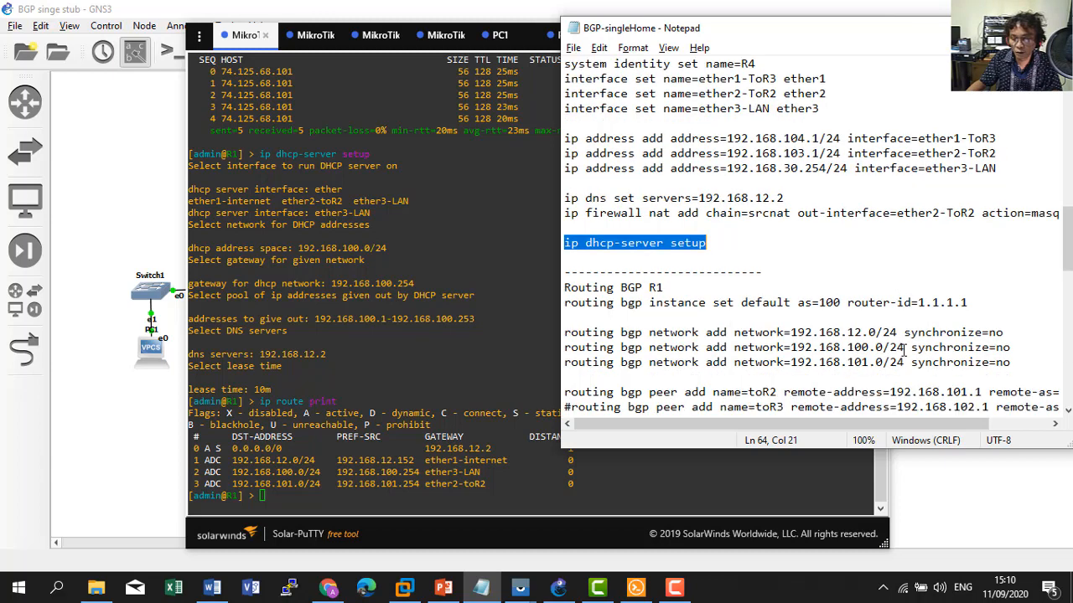
pyautogui.moveTo(897, 303); pyautogui.dragTo(967, 304)
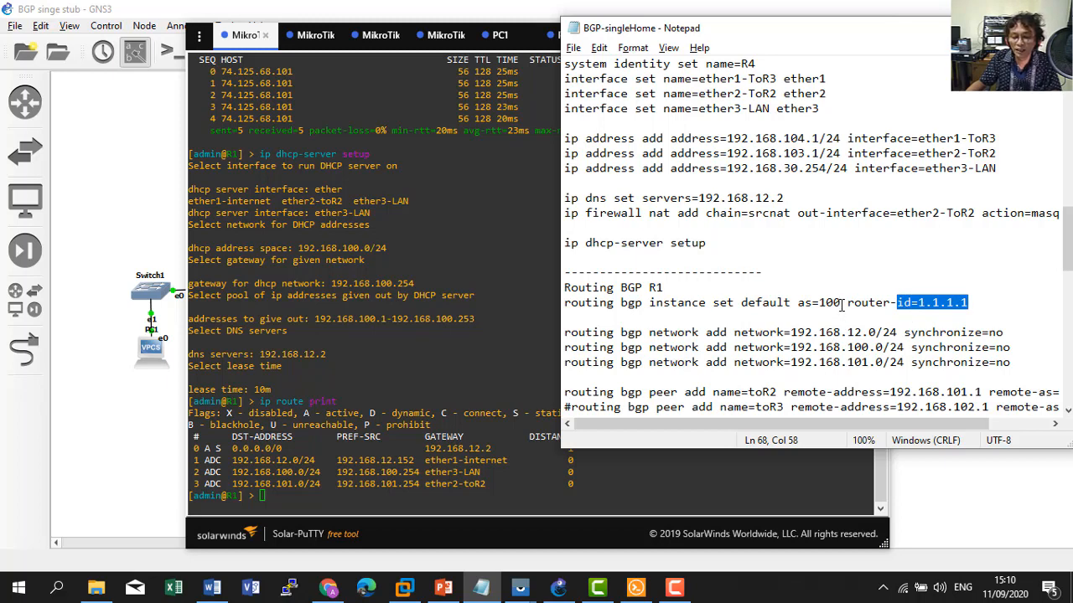
pyautogui.moveTo(840, 303); pyautogui.dragTo(802, 305)
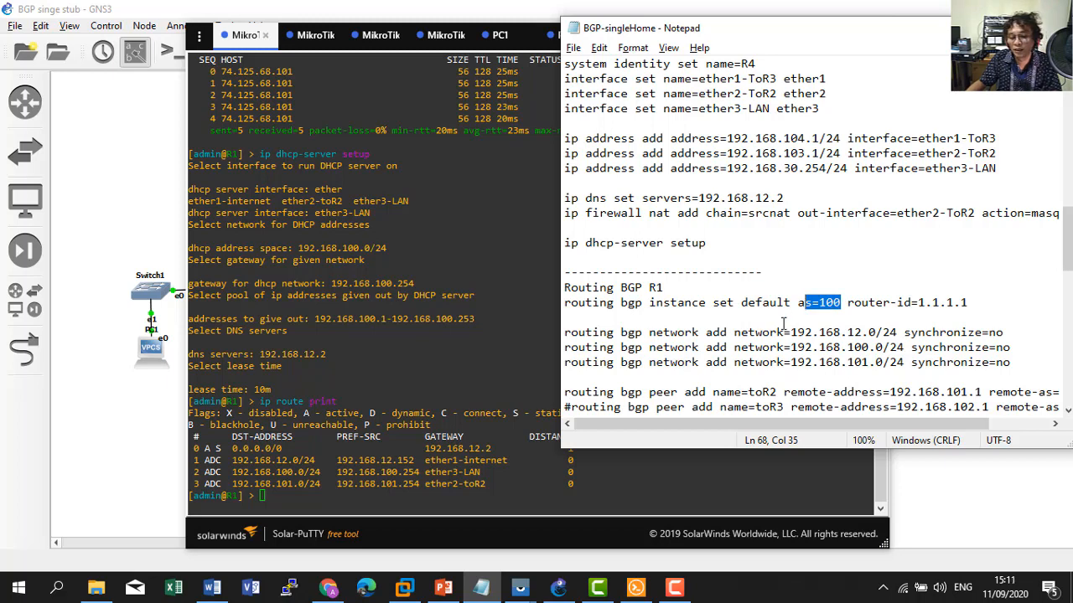
pyautogui.click(519, 456)
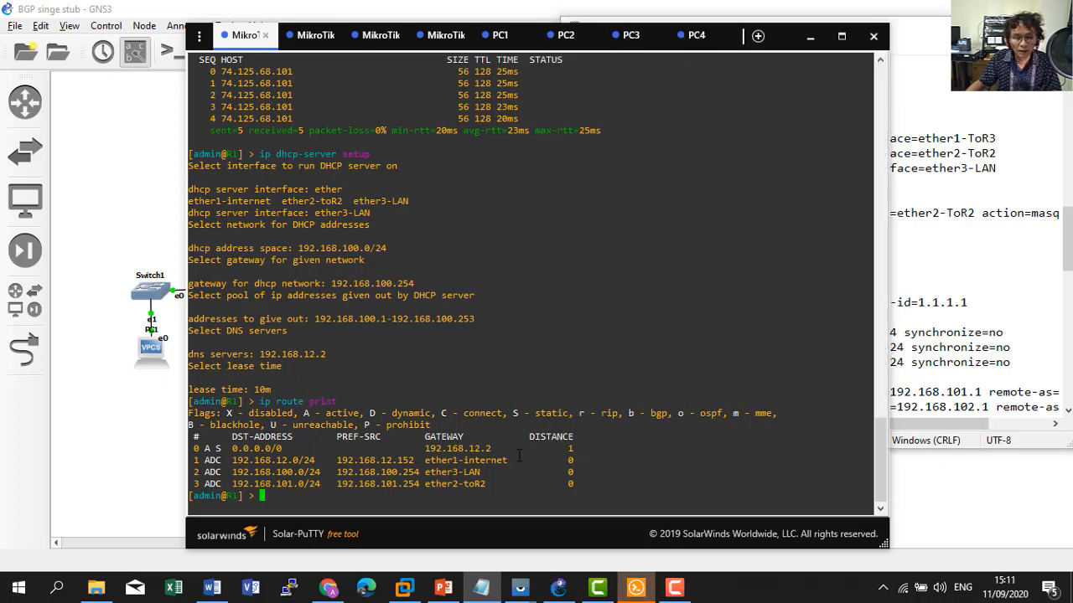
pyautogui.click(898, 95)
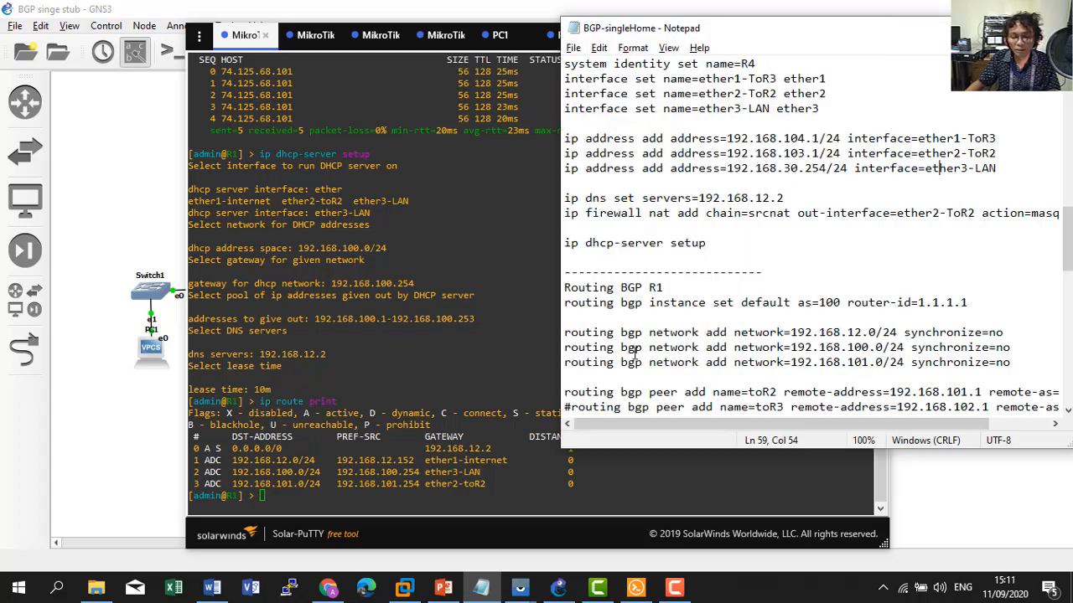
pyautogui.click(401, 431)
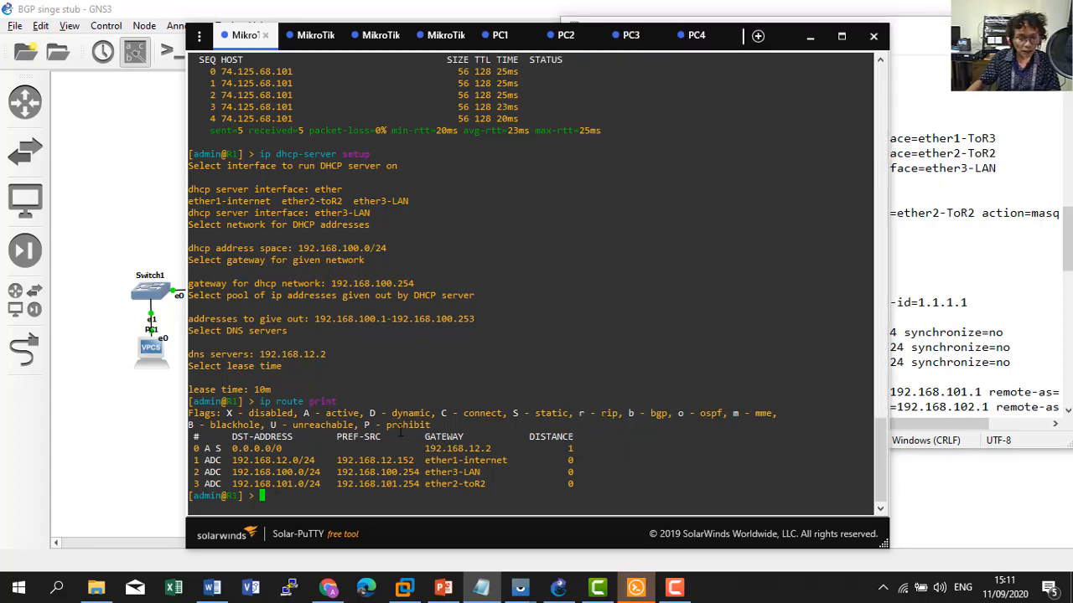
# Draft an R1 'routing bgp instance add' command with as=100 and router-id 1.1.1.1.
pyautogui.write('routing ')
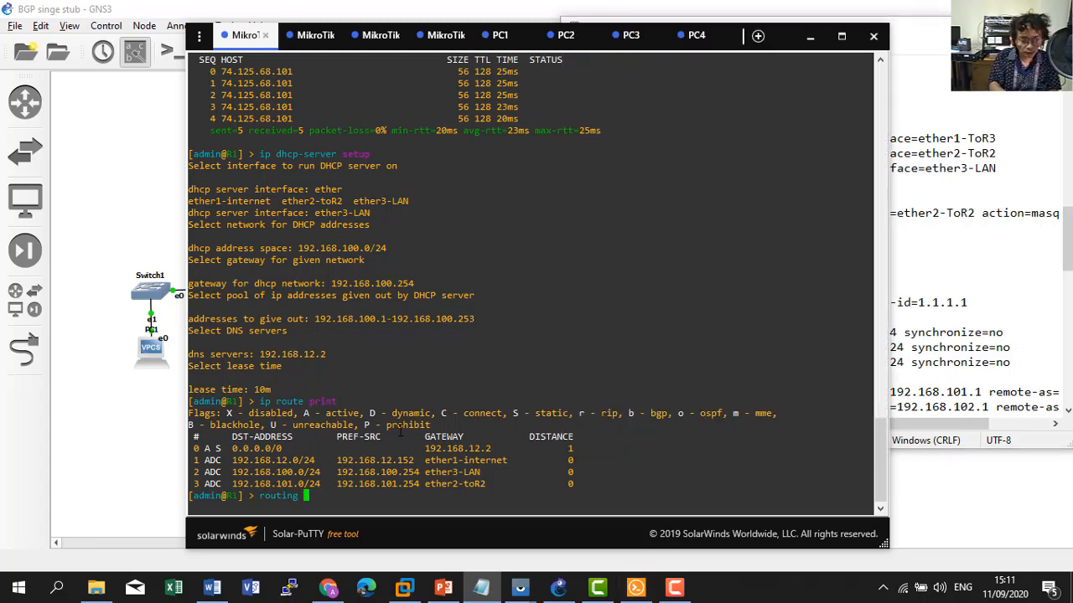
pyautogui.write('bgp instance')
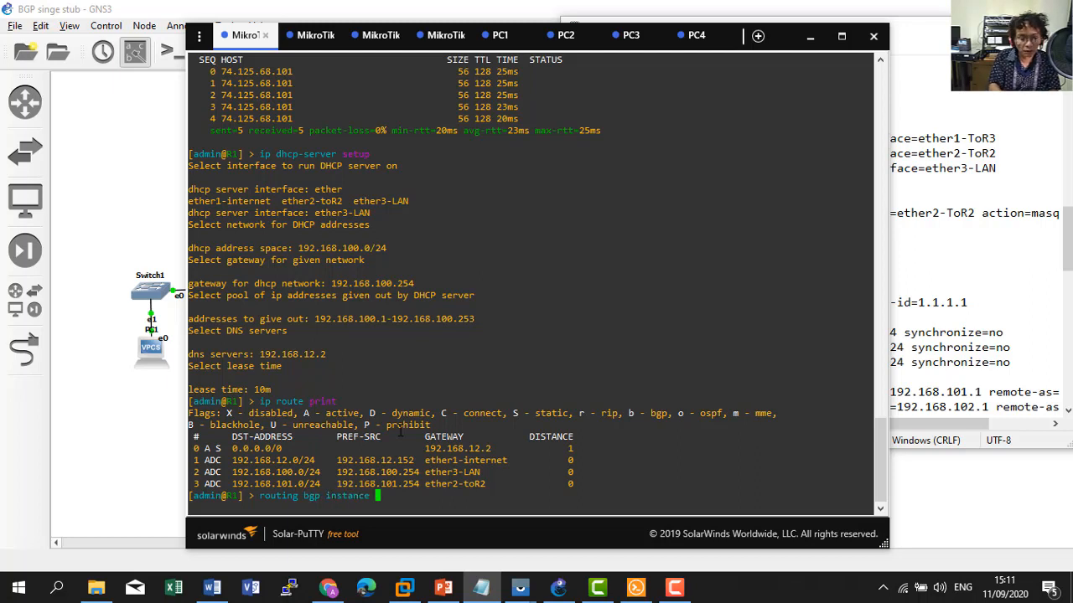
pyautogui.press('Tab')
pyautogui.press('Tab')
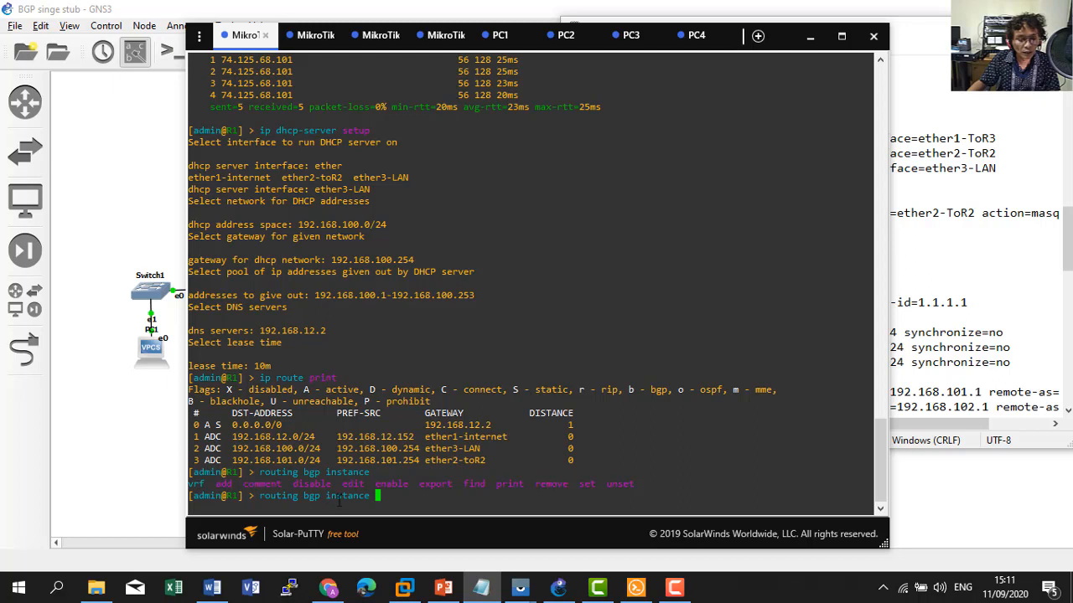
pyautogui.write('add')
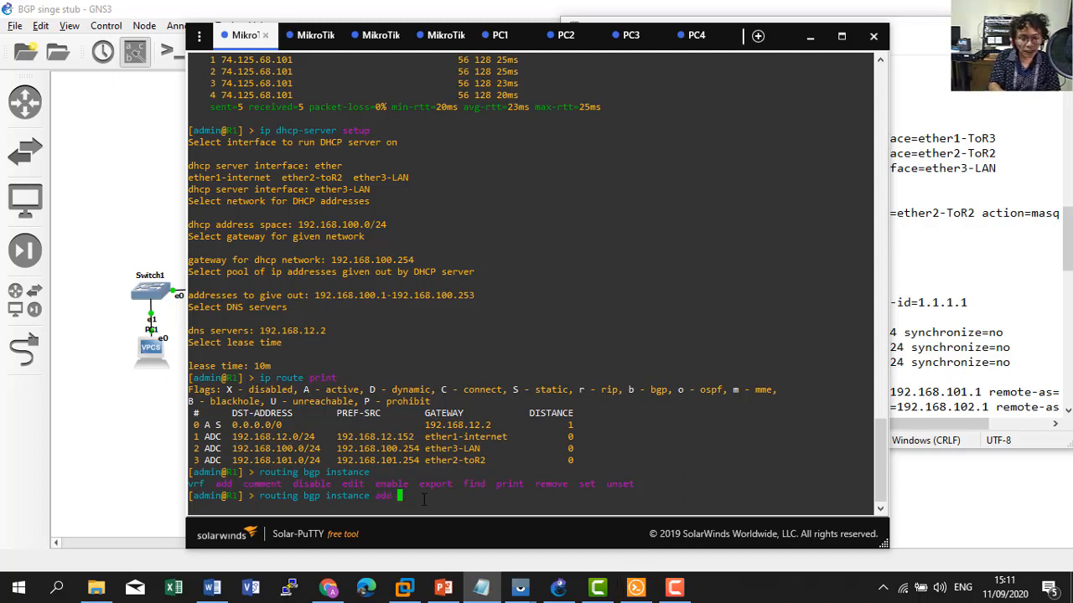
pyautogui.press('Tab')
pyautogui.press('Tab')
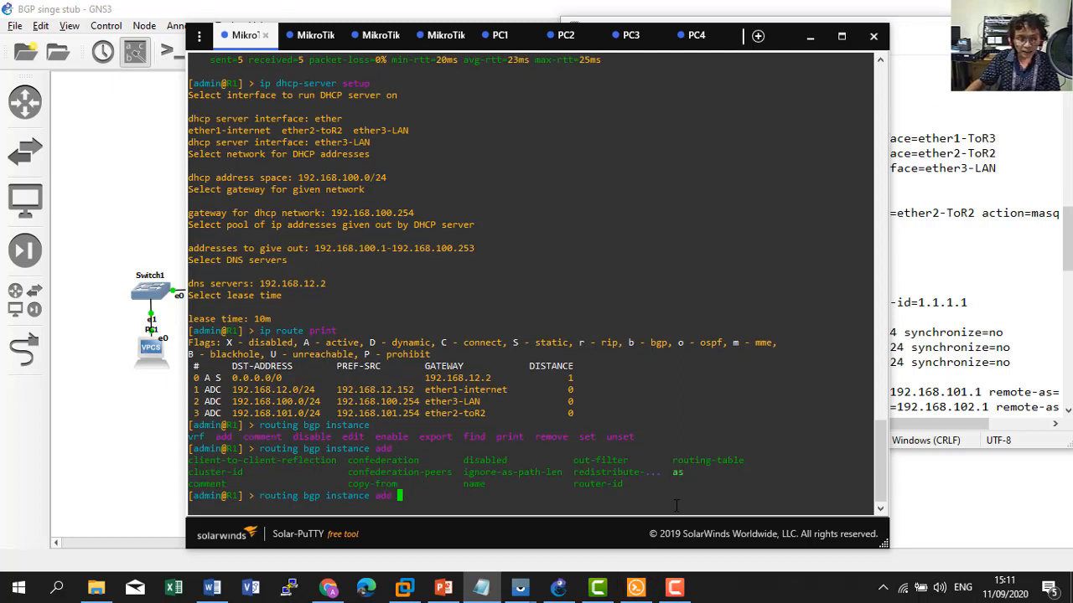
pyautogui.write('as=')
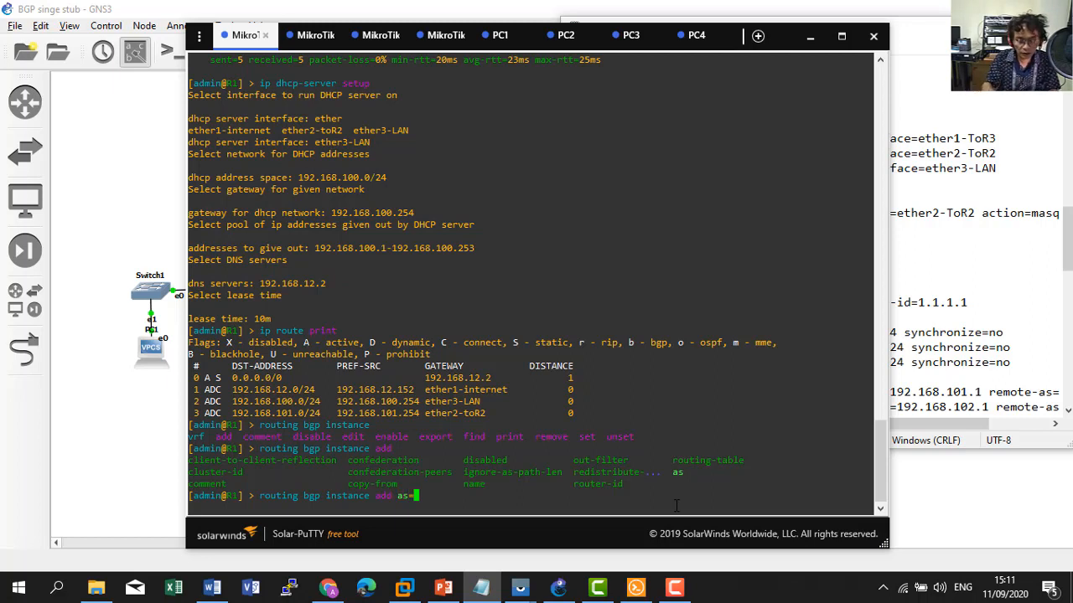
pyautogui.write('100')
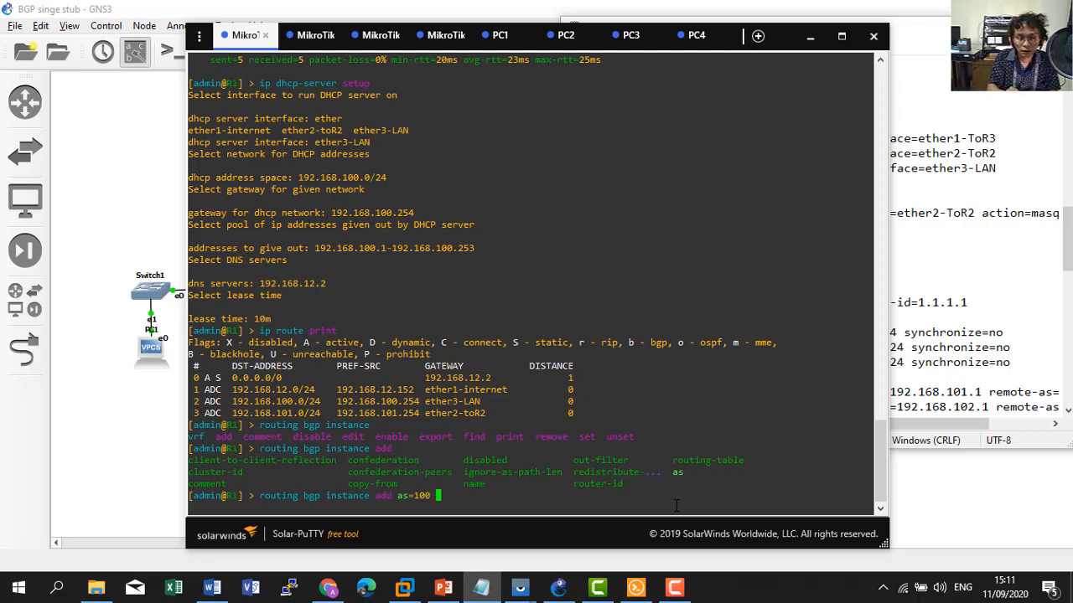
pyautogui.write(' rout')
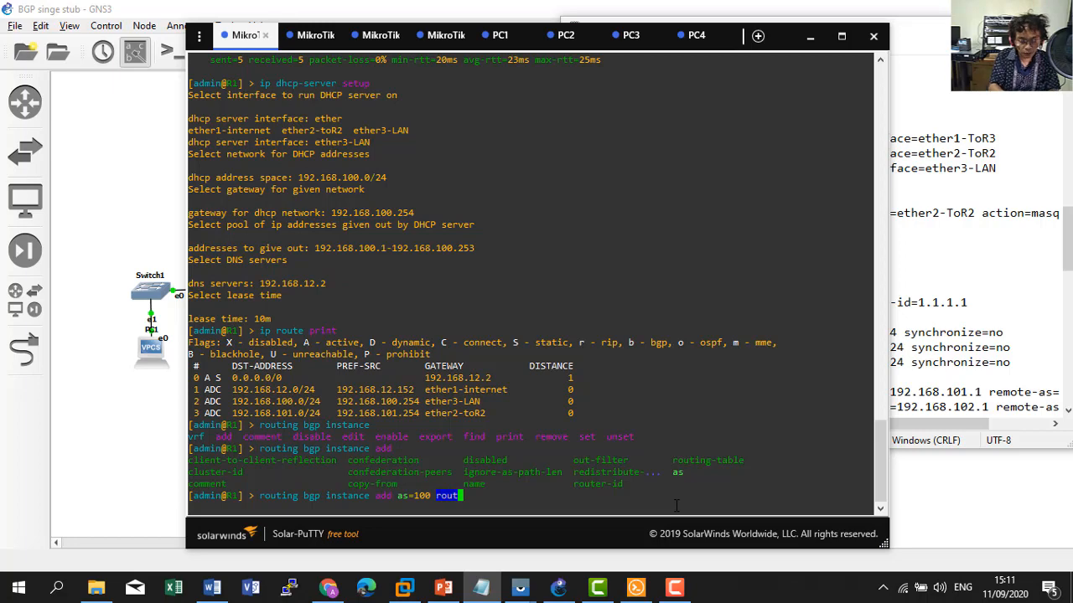
pyautogui.write('e')
pyautogui.press('Tab')
pyautogui.write('1.1.1.1')
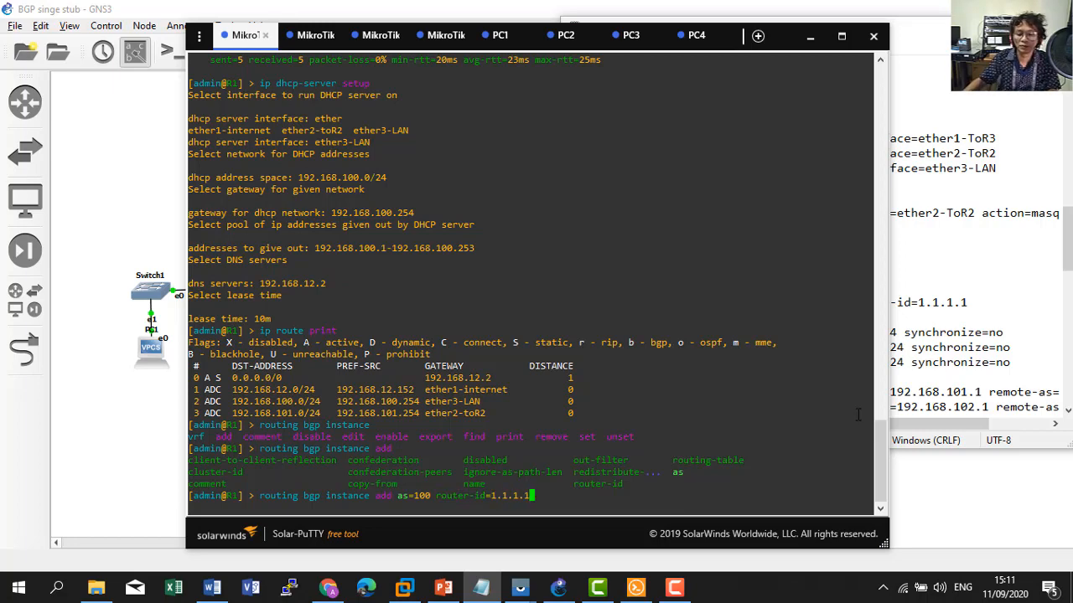
# Instead run 'routing bgp instance set default as=100 router-id=1.1.1.1' on R1.
pyautogui.click(947, 347)
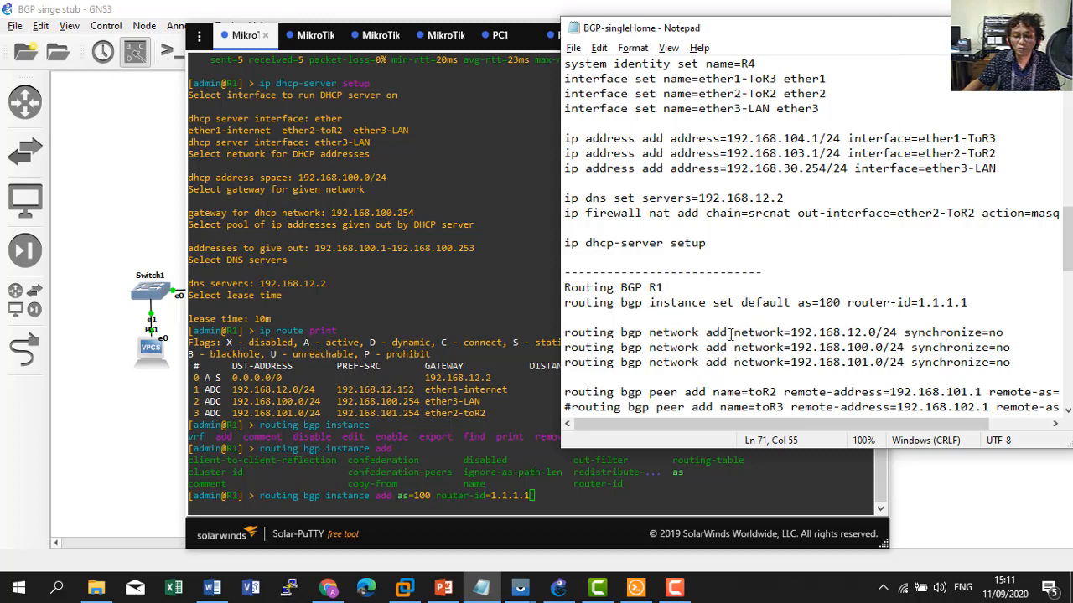
pyautogui.moveTo(743, 302); pyautogui.dragTo(785, 302)
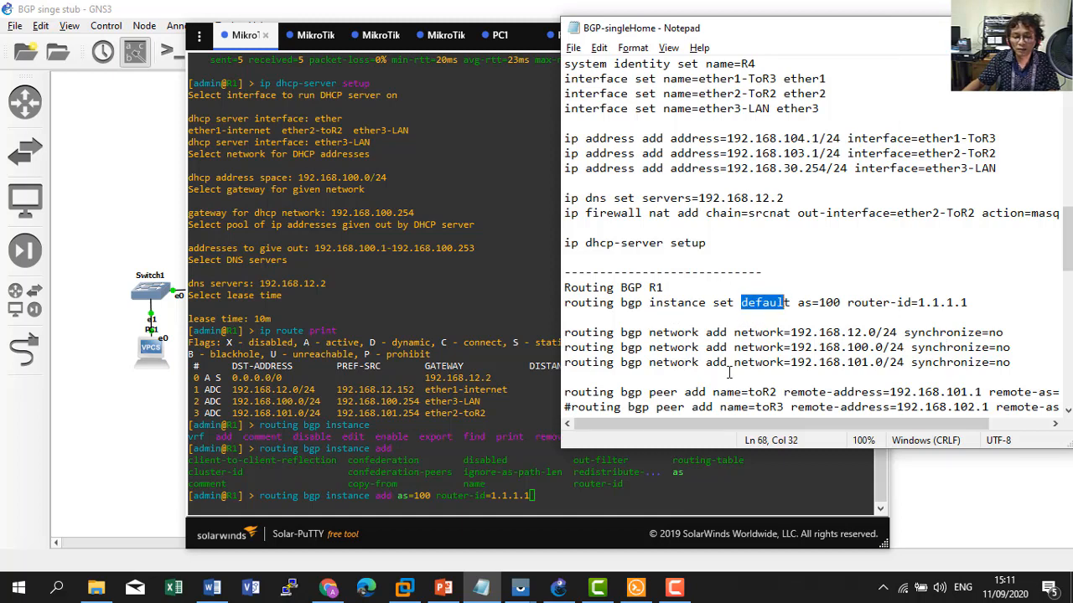
pyautogui.click(575, 491)
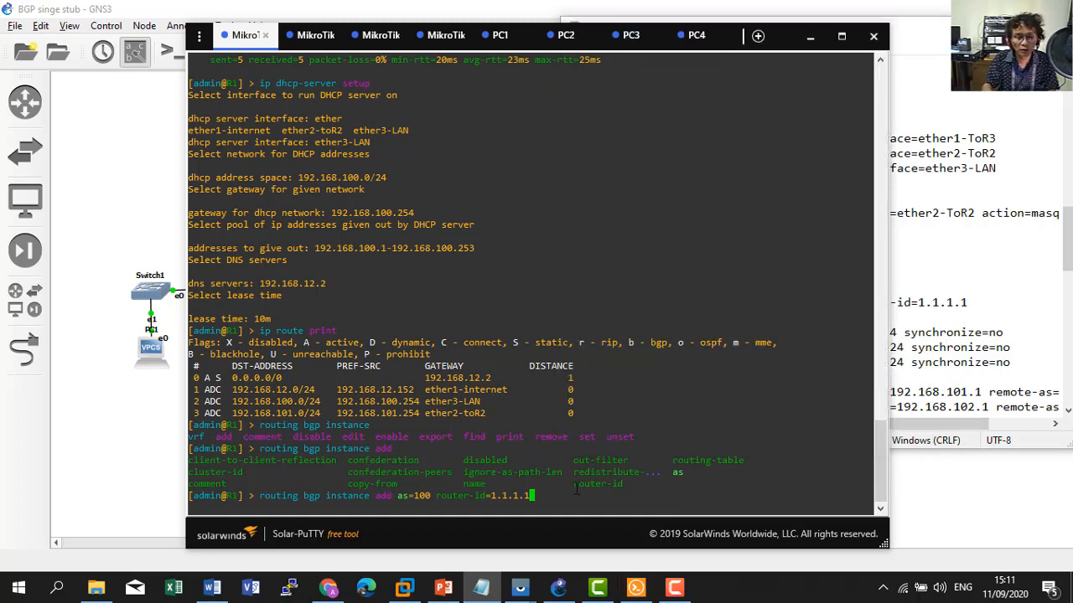
pyautogui.press('BackSpace')
pyautogui.press('BackSpace')
pyautogui.press('BackSpace')
pyautogui.press('BackSpace')
pyautogui.press('BackSpace')
pyautogui.press('BackSpace')
pyautogui.press('BackSpace')
pyautogui.press('BackSpace')
pyautogui.press('BackSpace')
pyautogui.press('BackSpace')
pyautogui.press('BackSpace')
pyautogui.press('BackSpace')
pyautogui.press('BackSpace')
pyautogui.press('BackSpace')
pyautogui.press('BackSpace')
pyautogui.press('BackSpace')
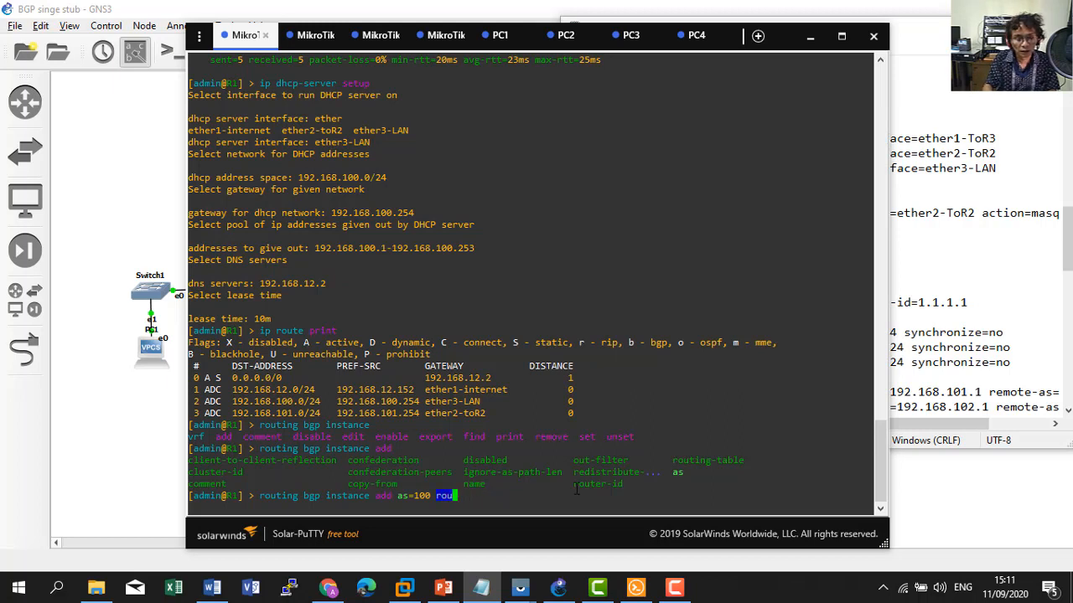
pyautogui.press('BackSpace')
pyautogui.press('BackSpace')
pyautogui.press('BackSpace')
pyautogui.press('BackSpace')
pyautogui.press('BackSpace')
pyautogui.press('BackSpace')
pyautogui.press('BackSpace')
pyautogui.press('BackSpace')
pyautogui.press('BackSpace')
pyautogui.press('BackSpace')
pyautogui.press('BackSpace')
pyautogui.press('BackSpace')
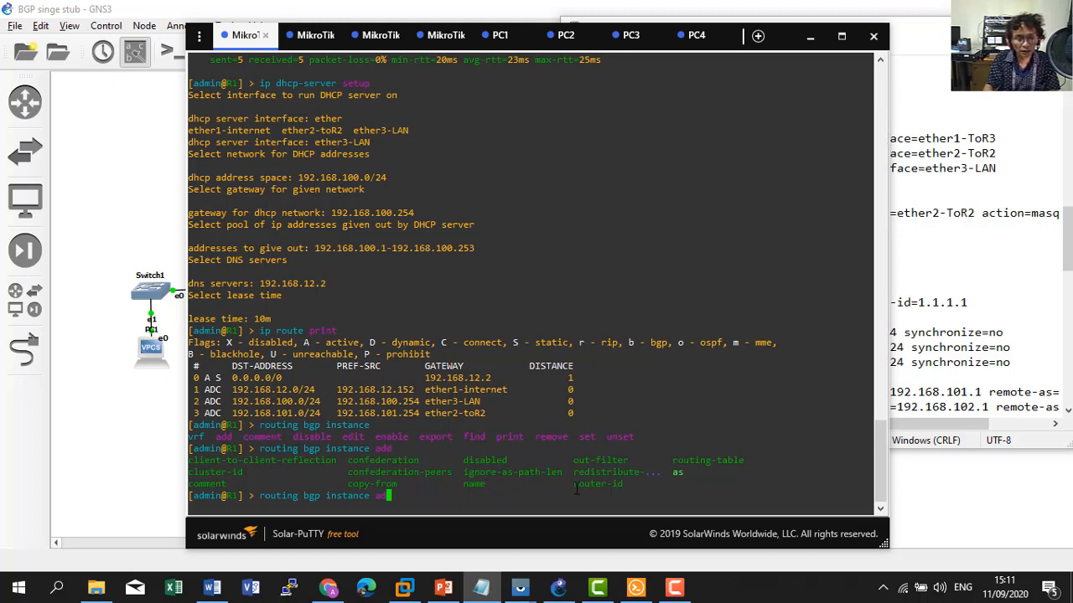
pyautogui.write('set')
pyautogui.press('BackSpace')
pyautogui.press('BackSpace')
pyautogui.press('BackSpace')
pyautogui.press('BackSpace')
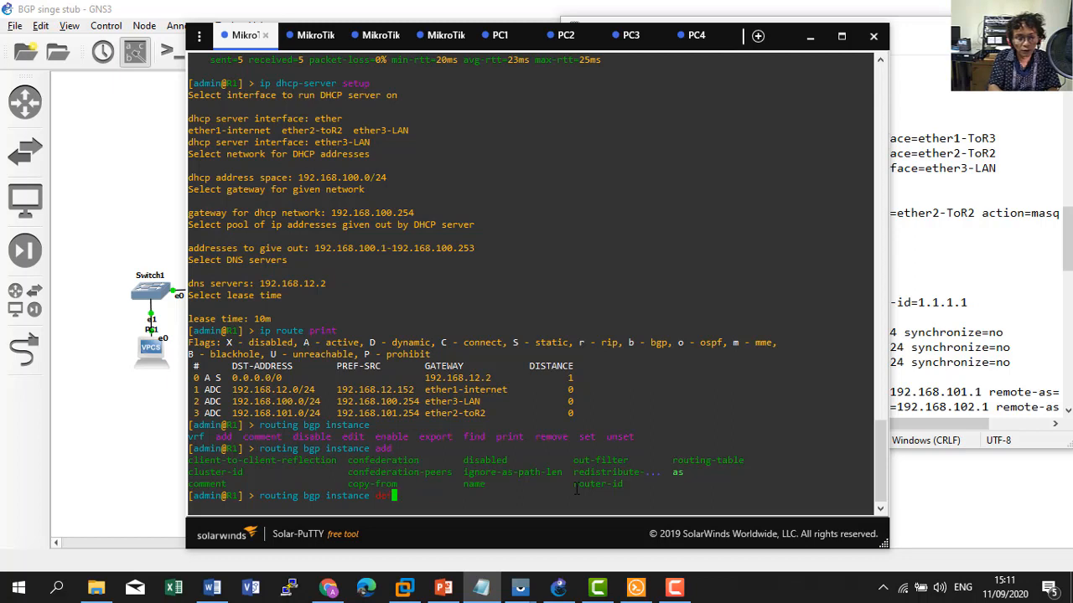
pyautogui.write('set d')
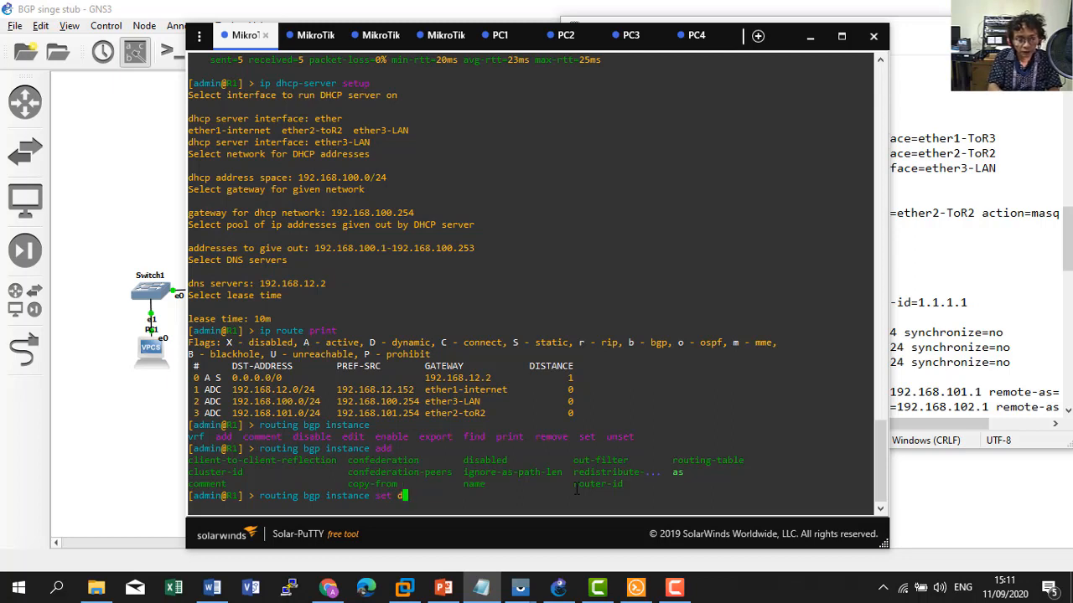
pyautogui.write('ef')
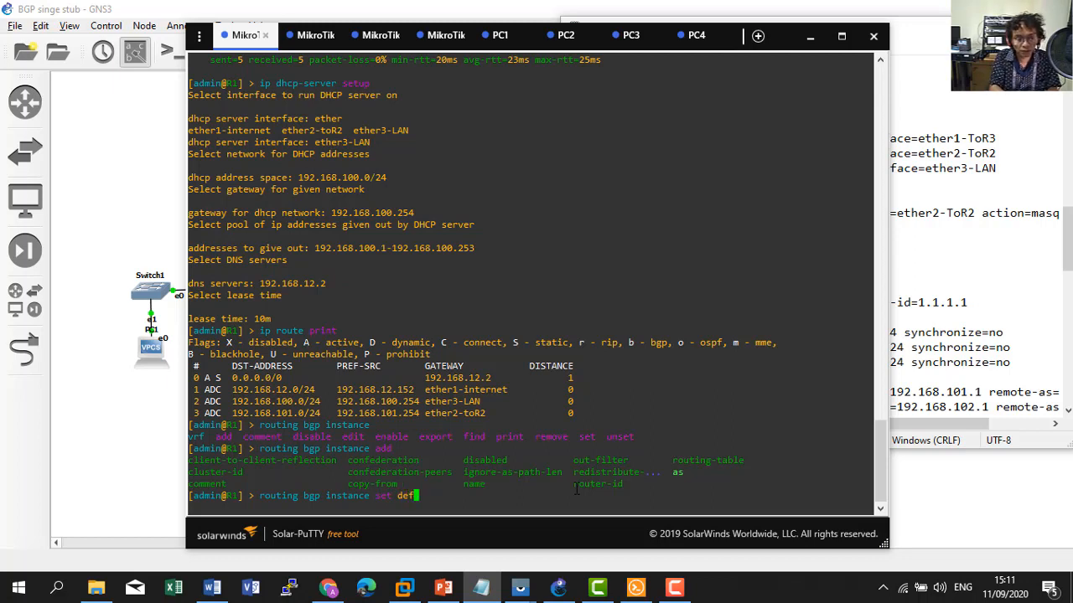
pyautogui.press('Tab')
pyautogui.press('Tab')
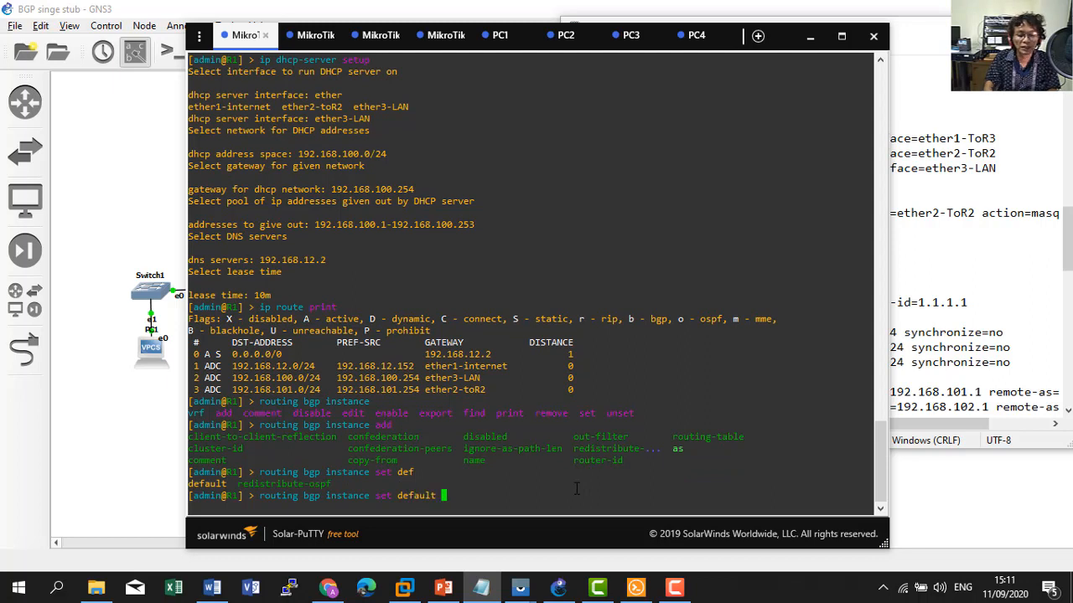
pyautogui.write('as=')
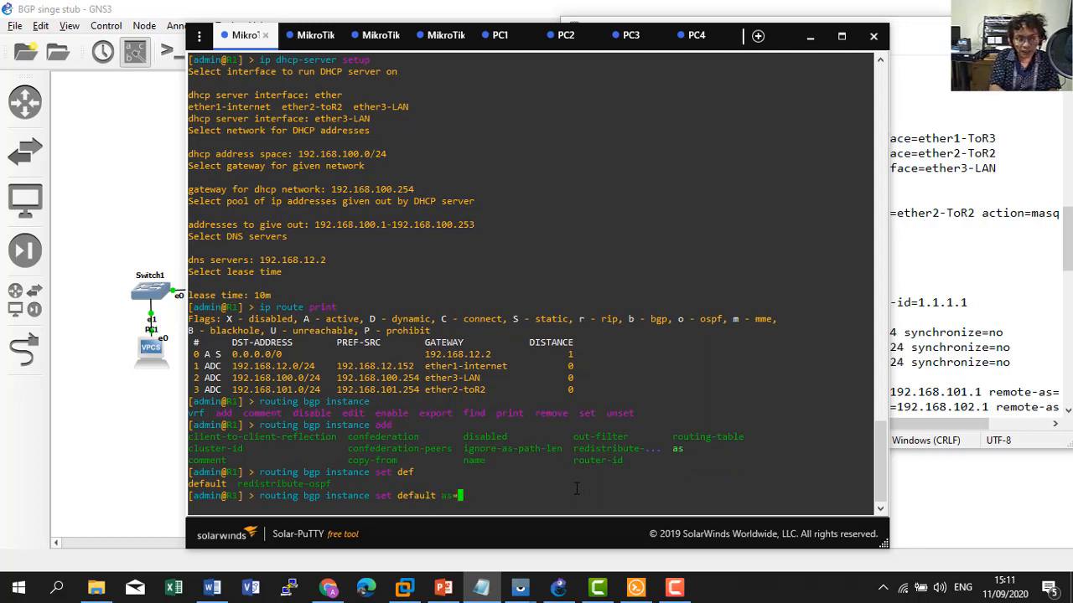
pyautogui.write('100 ')
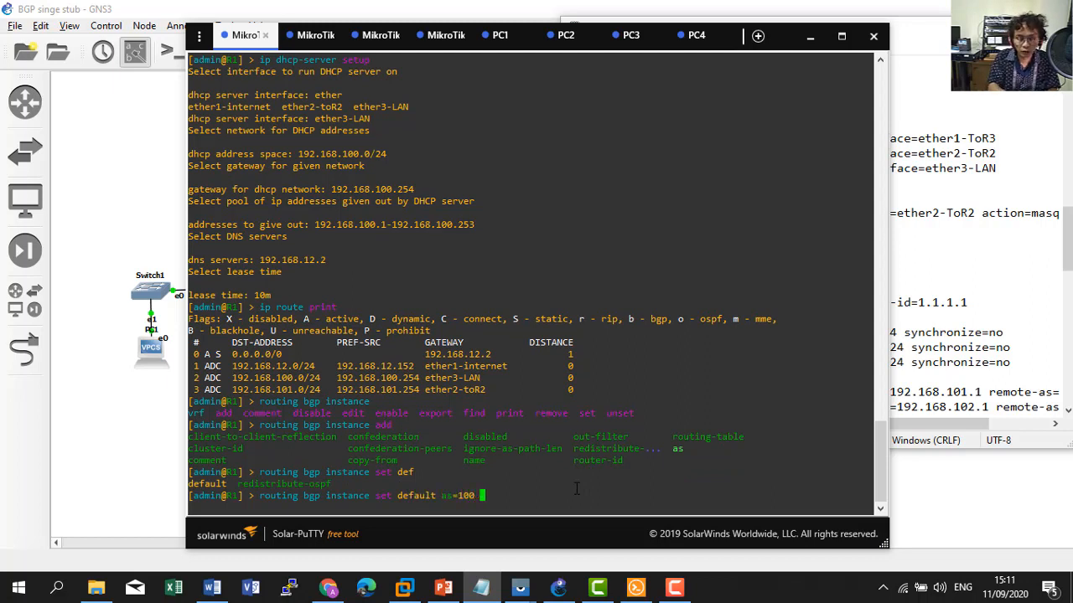
pyautogui.write('rout')
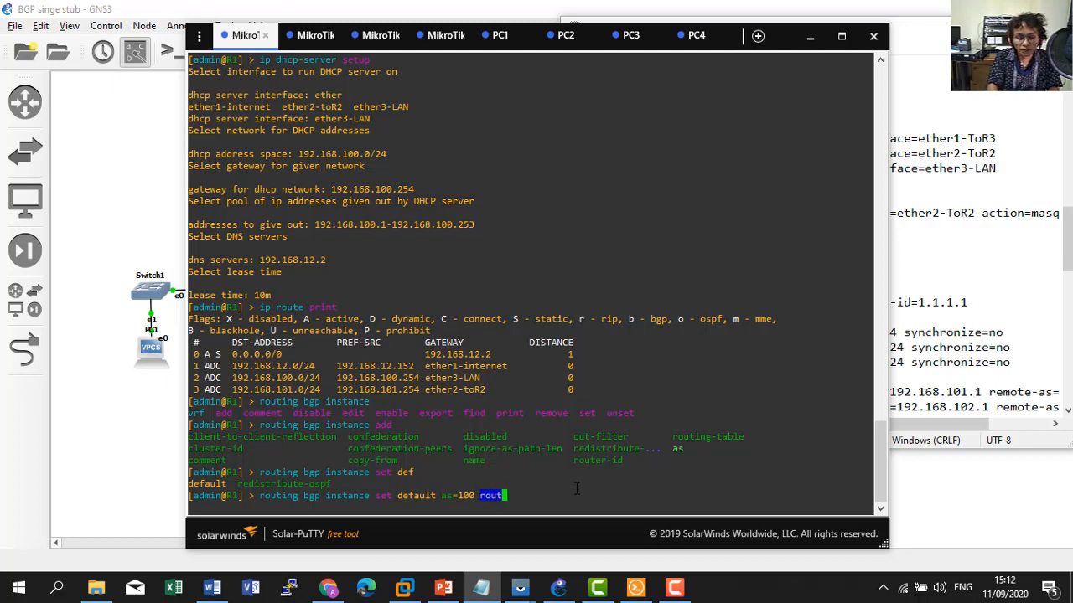
pyautogui.write('er-id=')
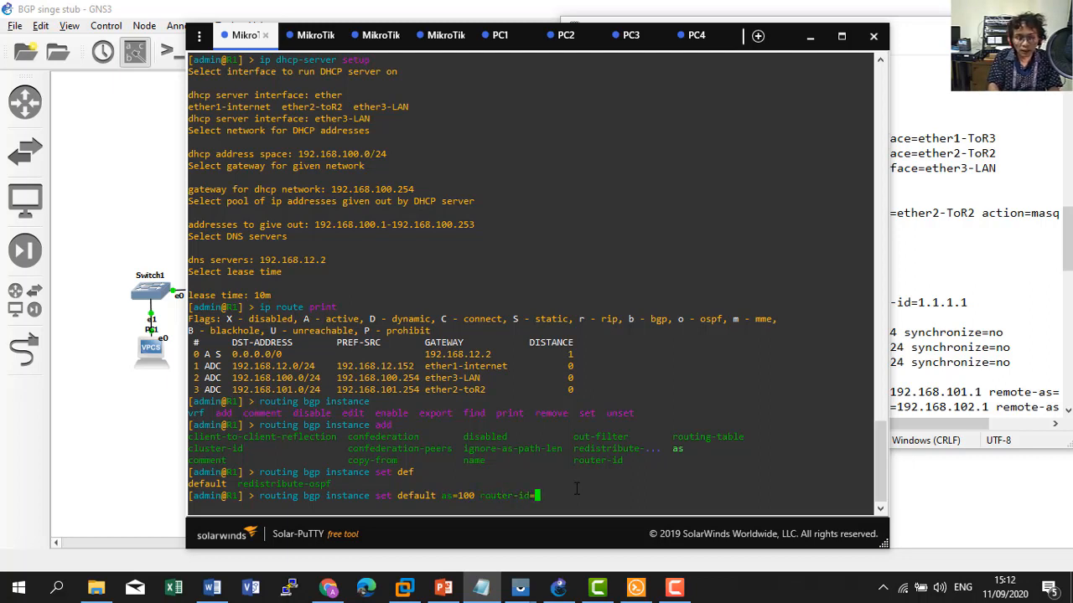
pyautogui.write('1.1.1.1')
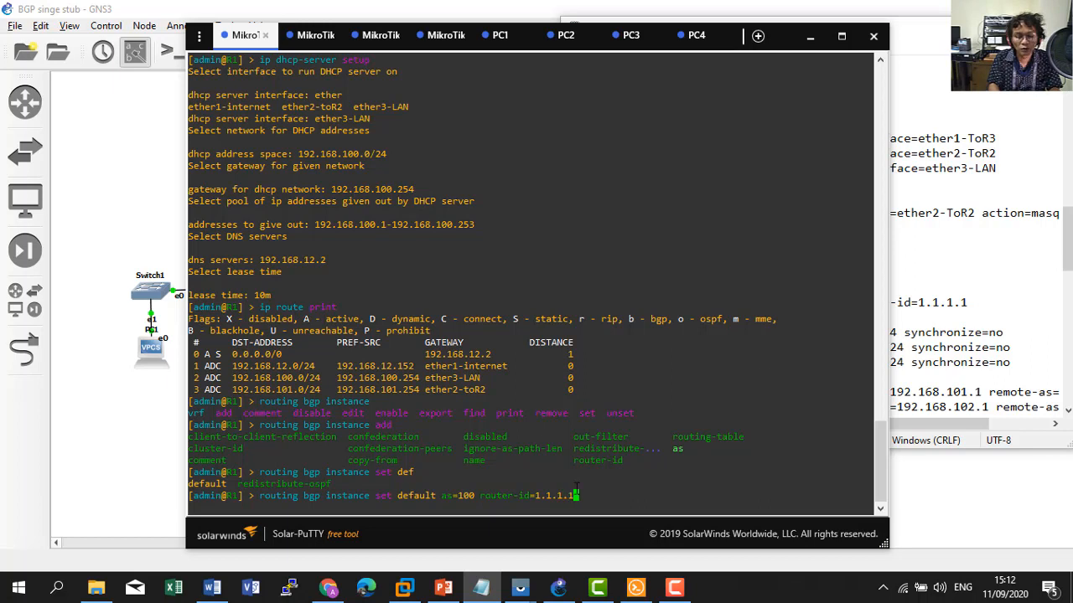
pyautogui.press('Return')
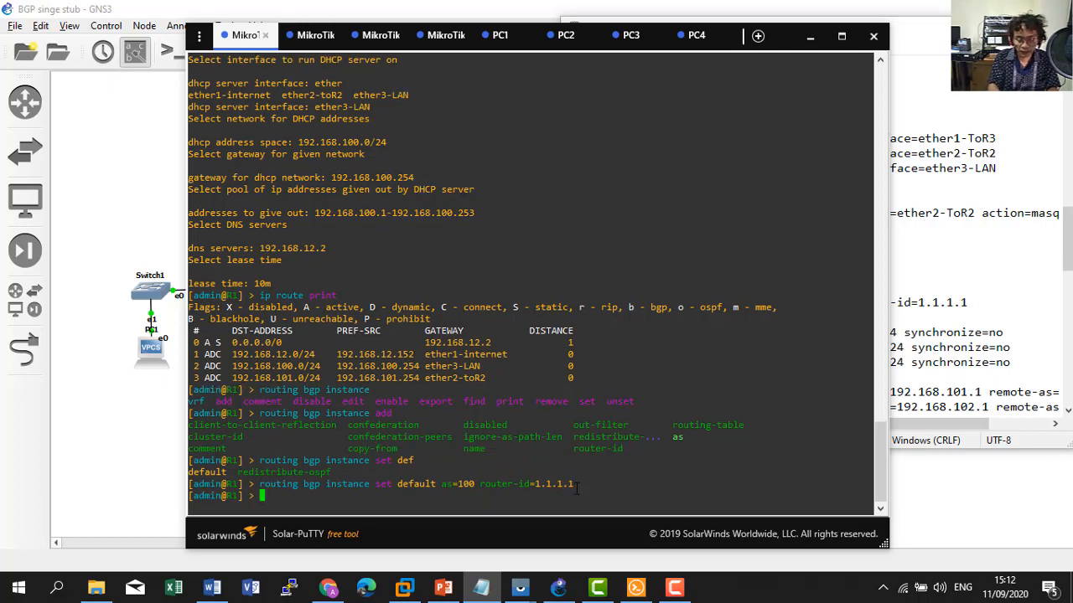
# Print R1's BGP instance to verify AS 100 and router-id 1.1.1.1.
pyautogui.write('ip')
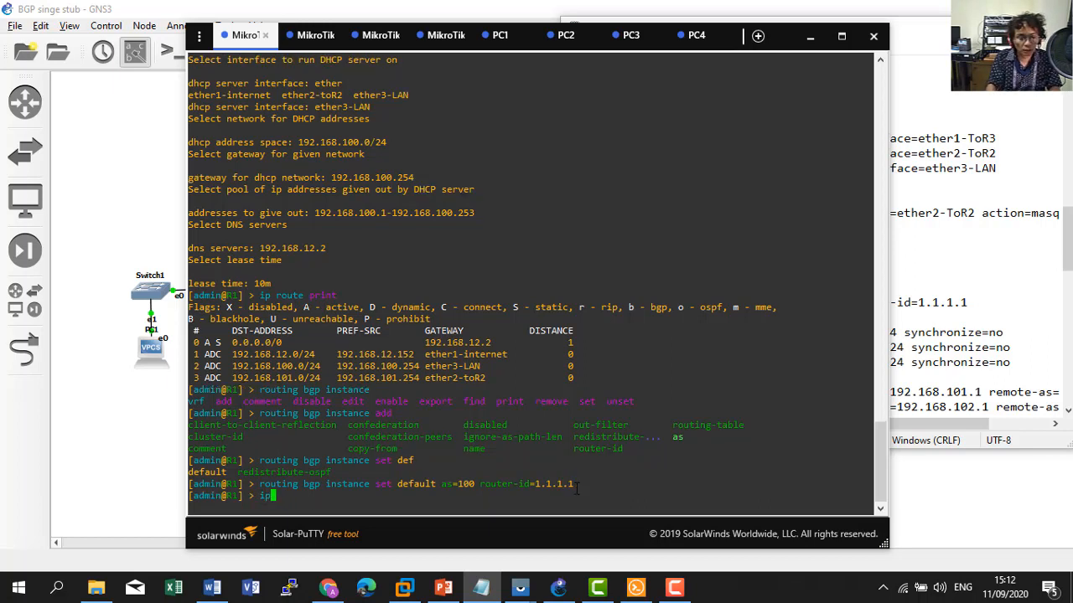
pyautogui.press('BackSpace')
pyautogui.press('BackSpace')
pyautogui.write('routing ')
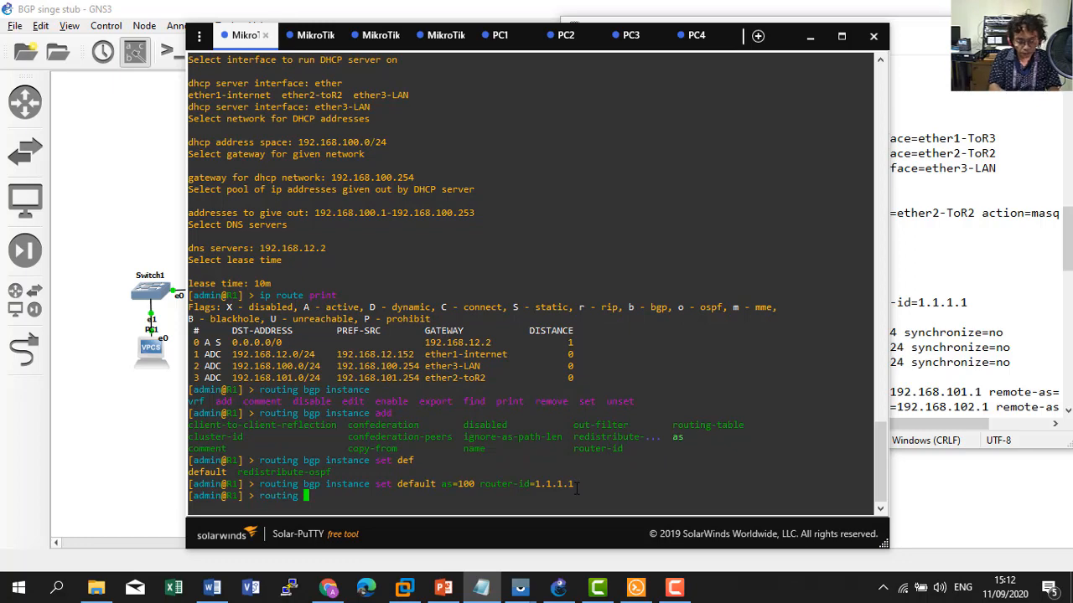
pyautogui.write('bgp instance ')
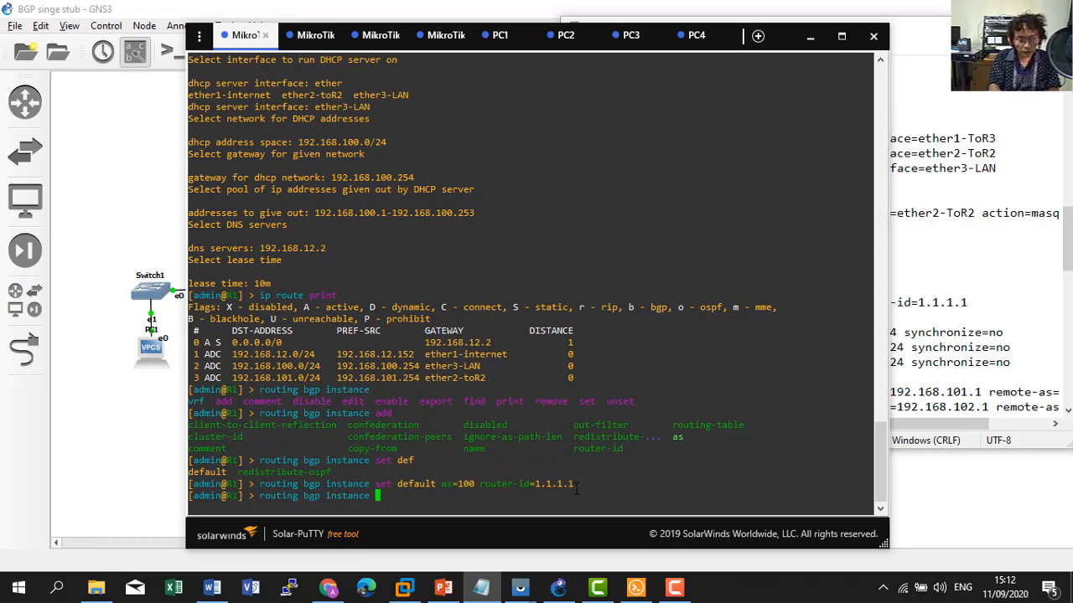
pyautogui.write('print')
pyautogui.press('Return')
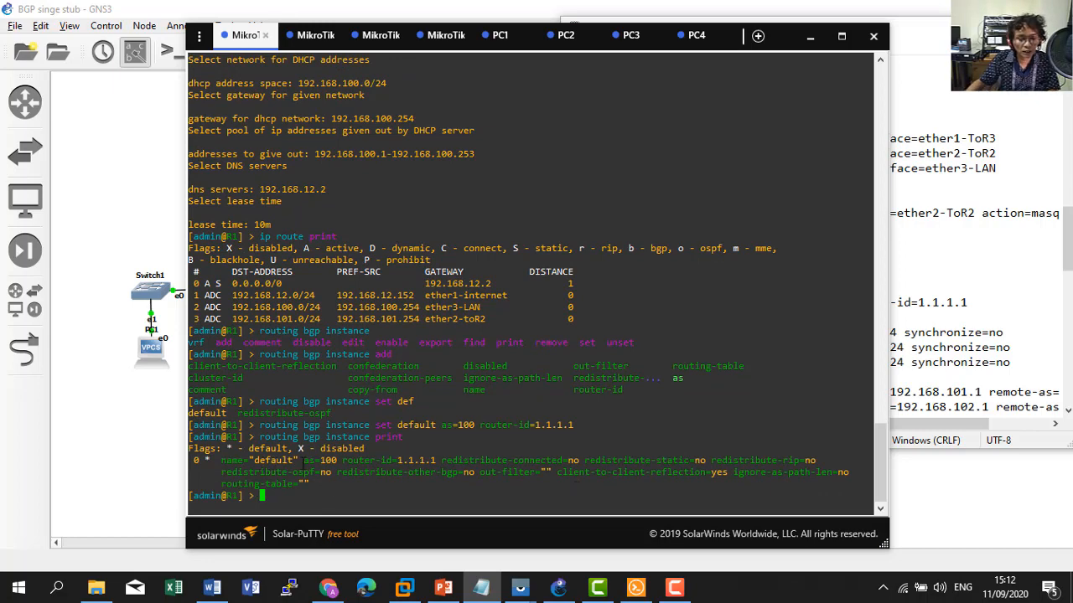
pyautogui.click(909, 355)
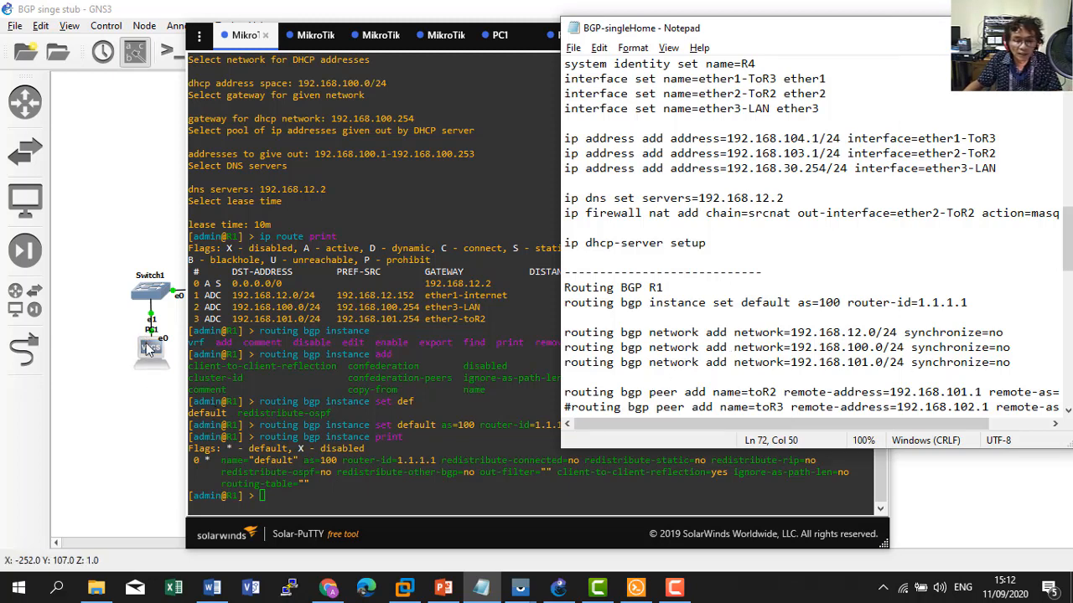
pyautogui.click(151, 411)
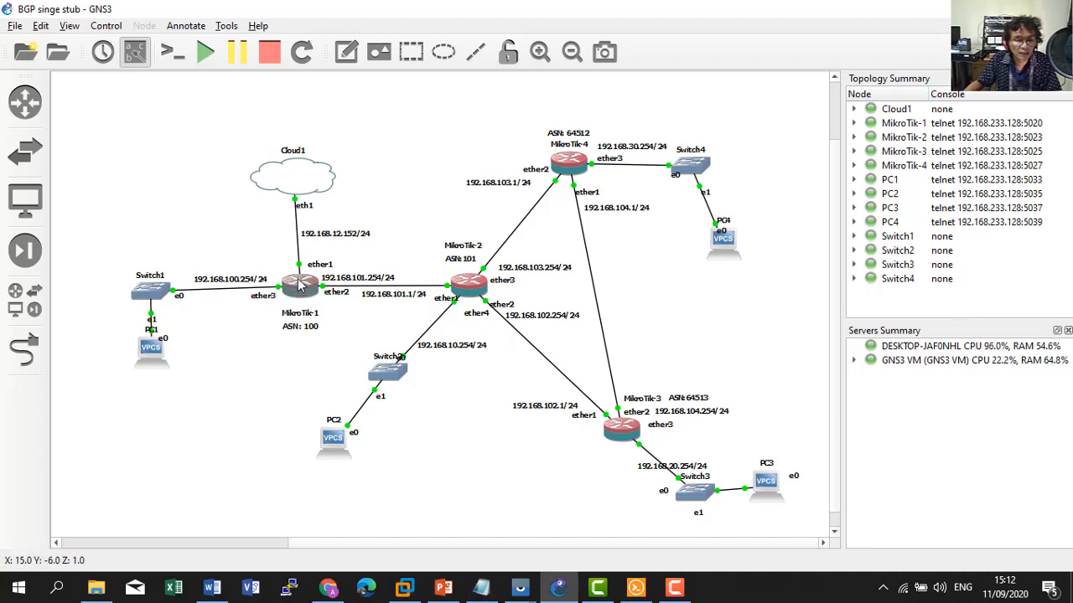
pyautogui.click(636, 587)
# List R1's three interface addresses with 'ip address print'.
pyautogui.write('ip address ')
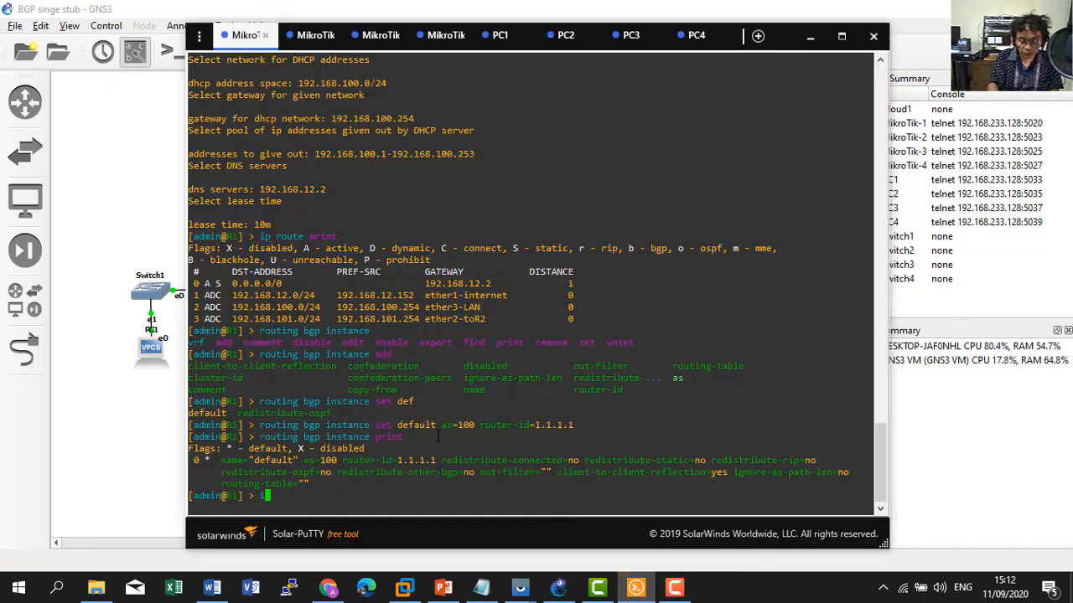
pyautogui.write('print')
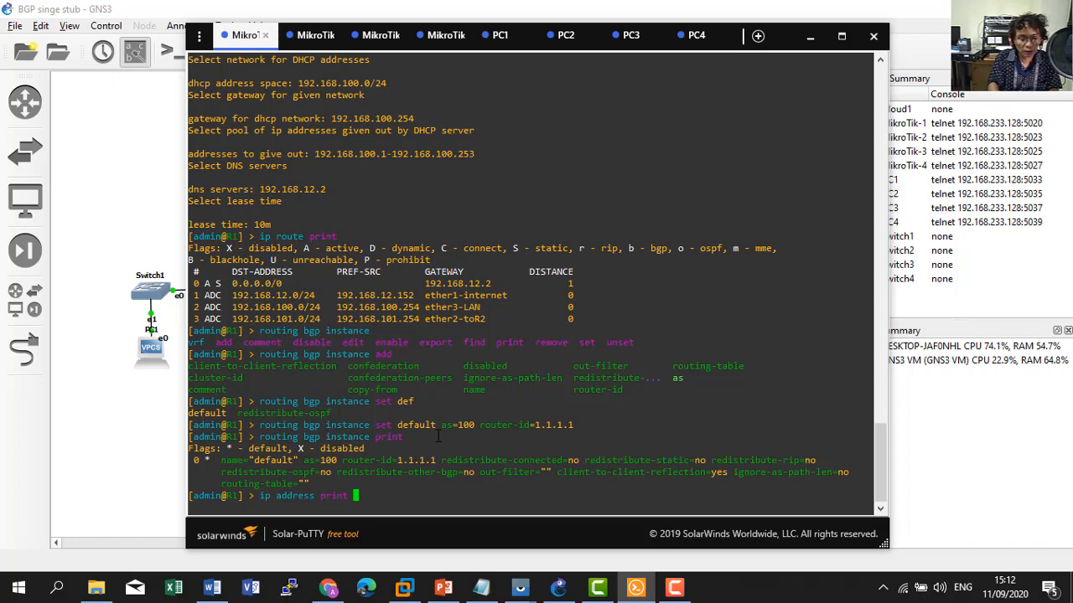
pyautogui.press('Return')
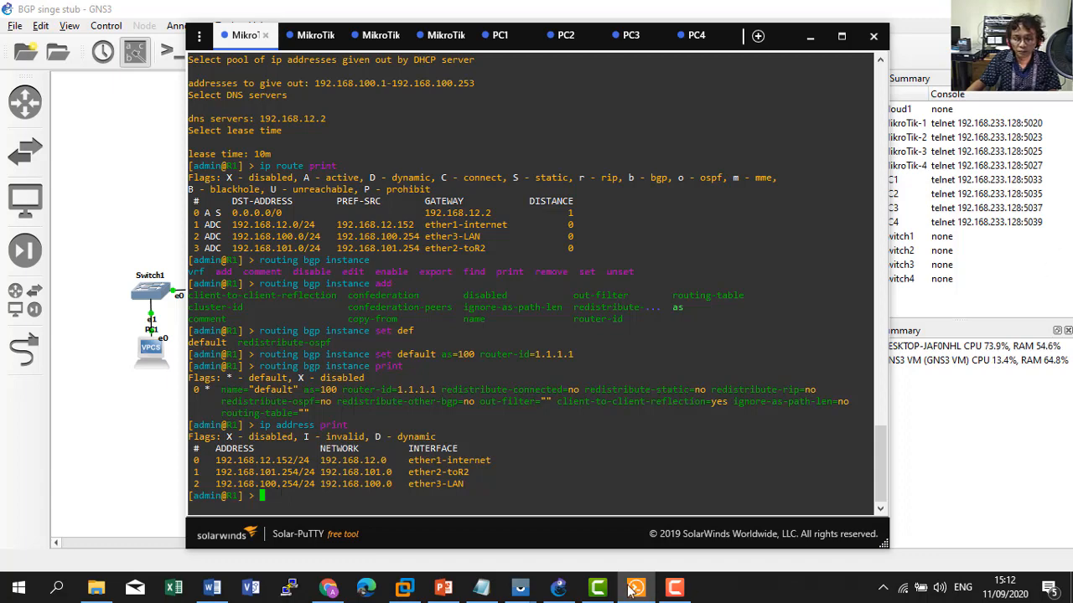
pyautogui.click(492, 590)
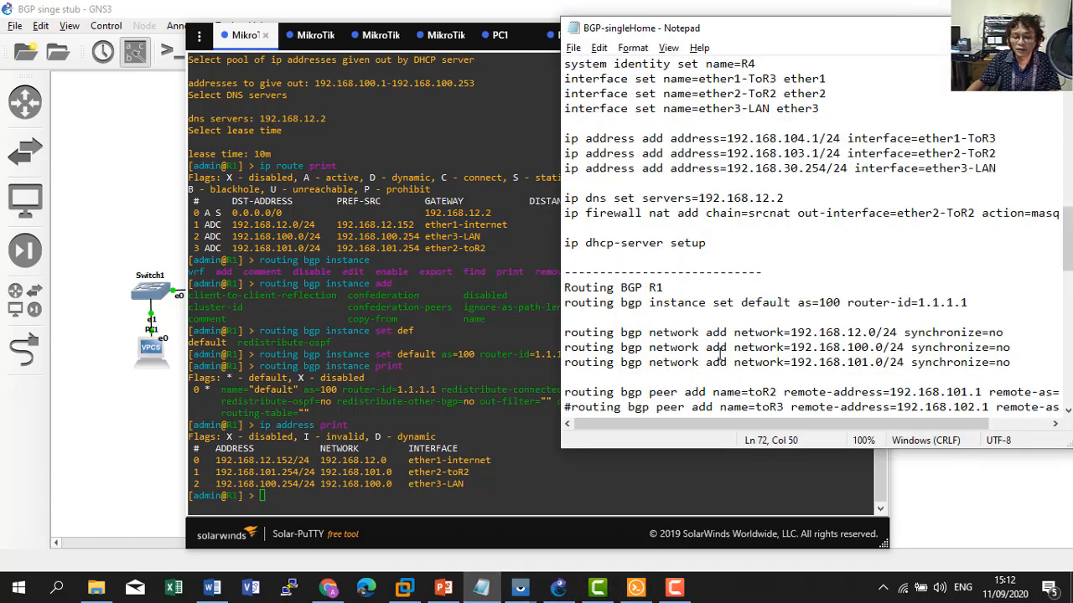
pyautogui.scroll(-1, 720, 356)
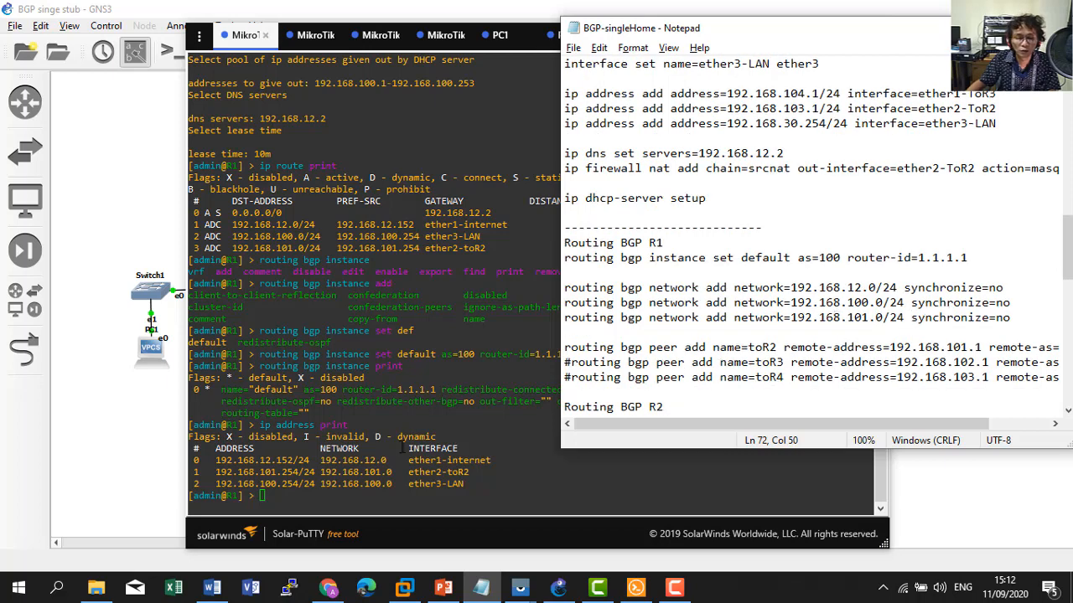
pyautogui.click(402, 449)
pyautogui.write('routing ')
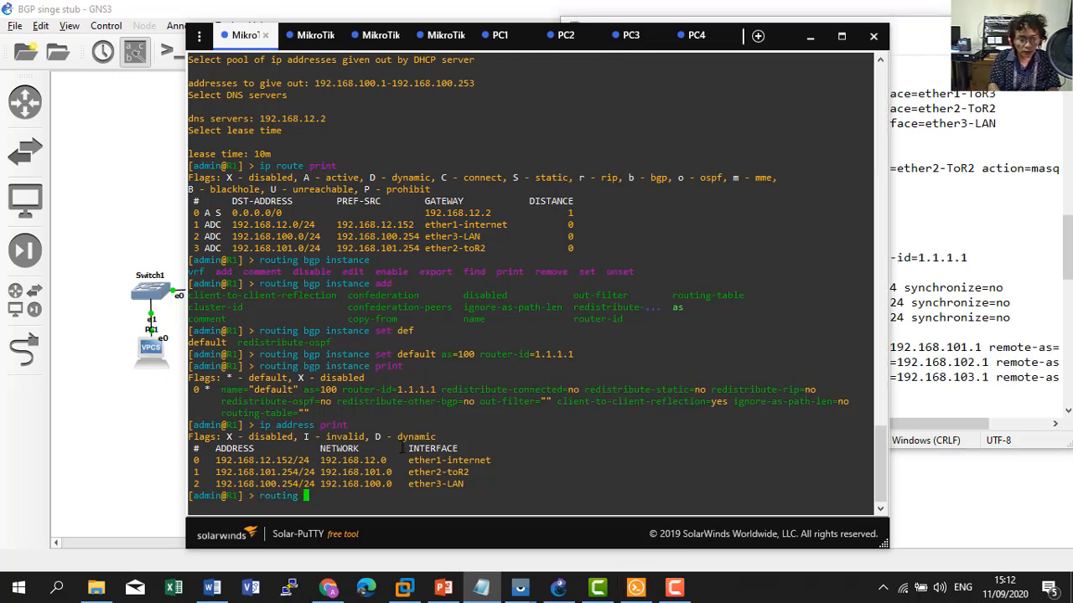
pyautogui.write('bgp ')
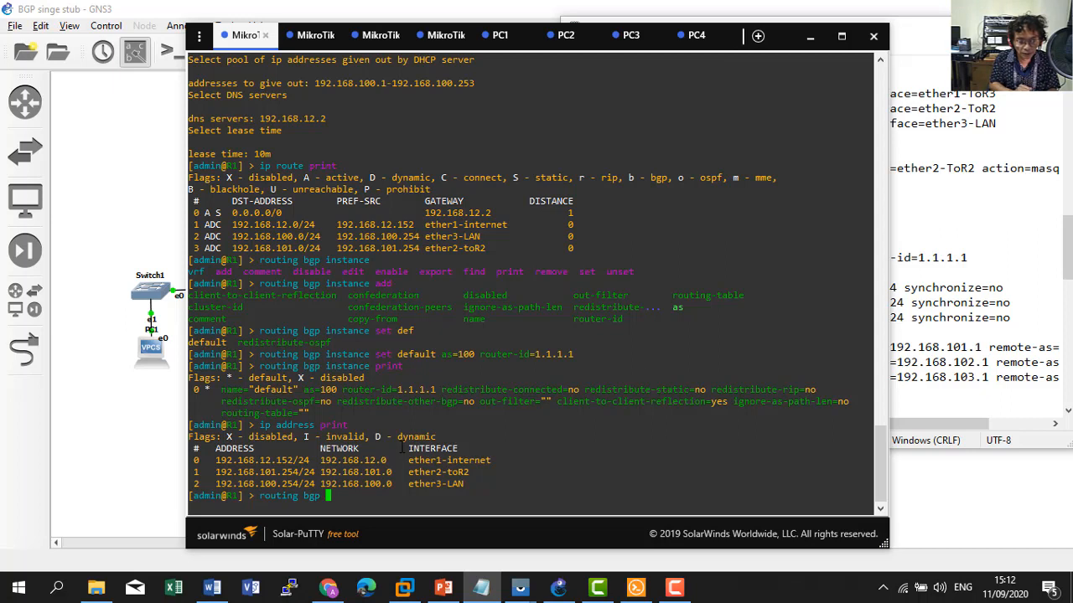
pyautogui.write('network ad')
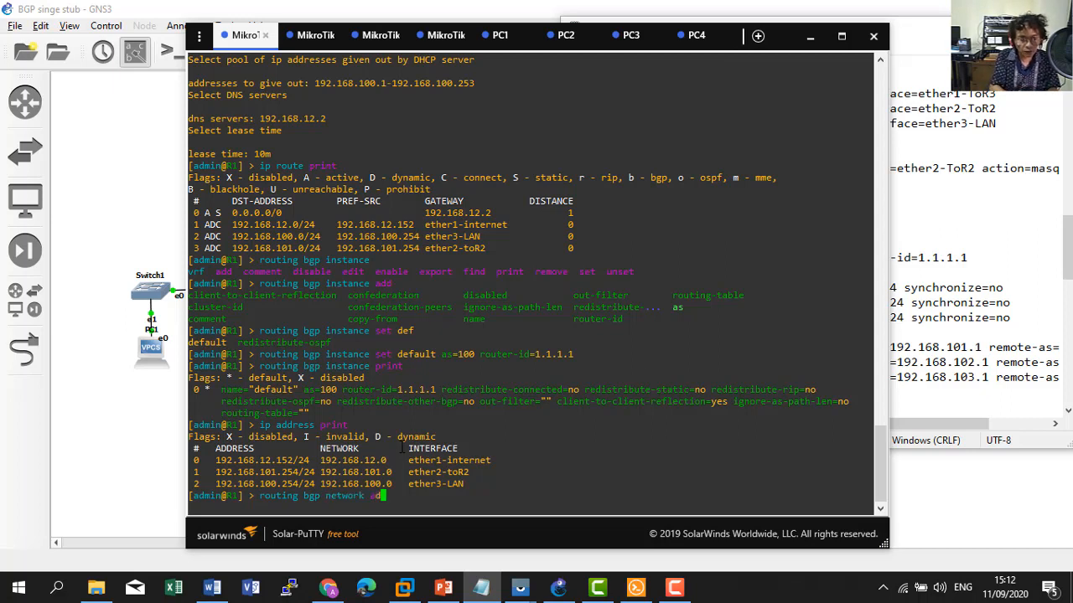
pyautogui.write('d')
# Advertise 192.168.12.0/24 in R1's BGP with synchronize=no.
pyautogui.press('Tab')
pyautogui.press('Tab')
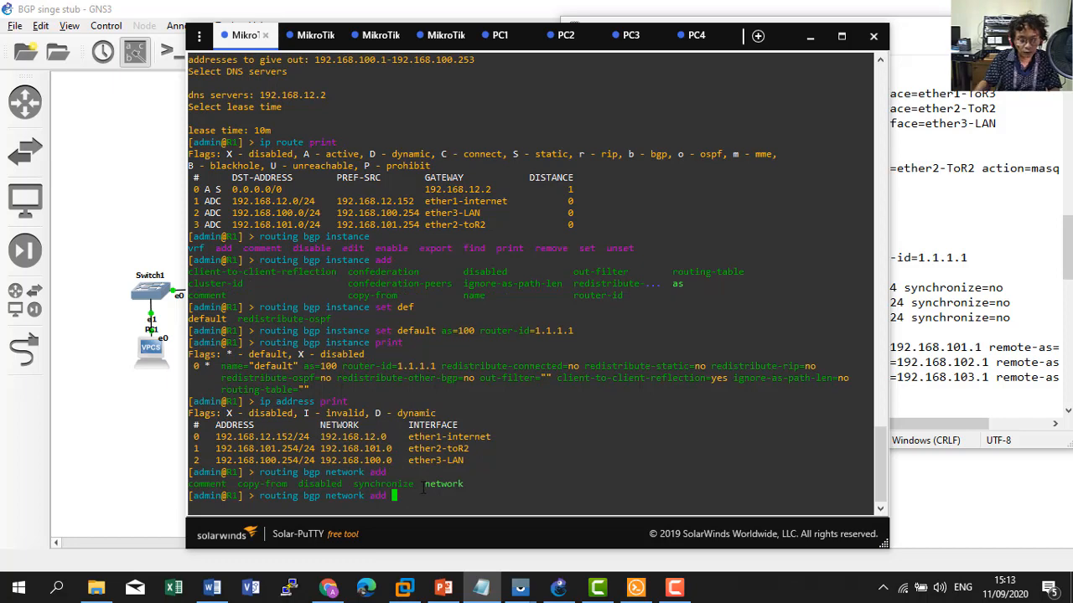
pyautogui.write('network=')
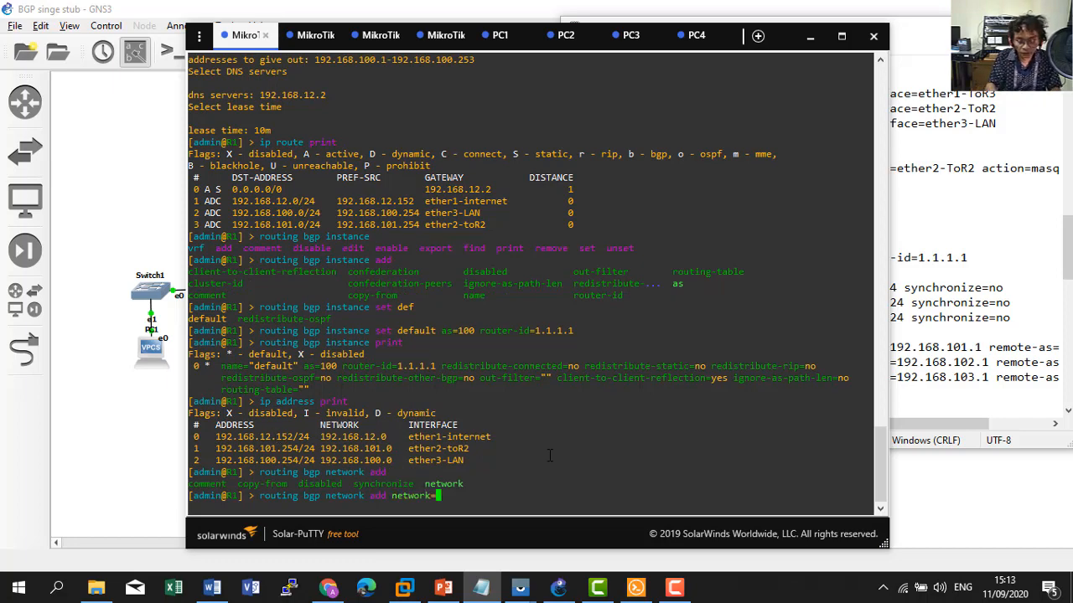
pyautogui.write('192.168.12.2')
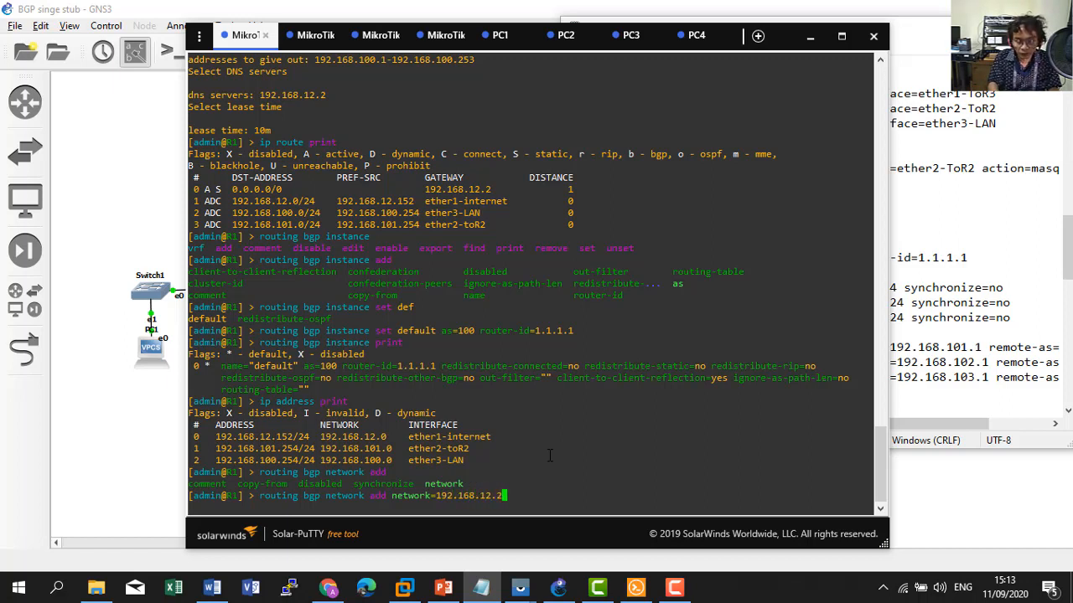
pyautogui.press('BackSpace')
pyautogui.write('0')
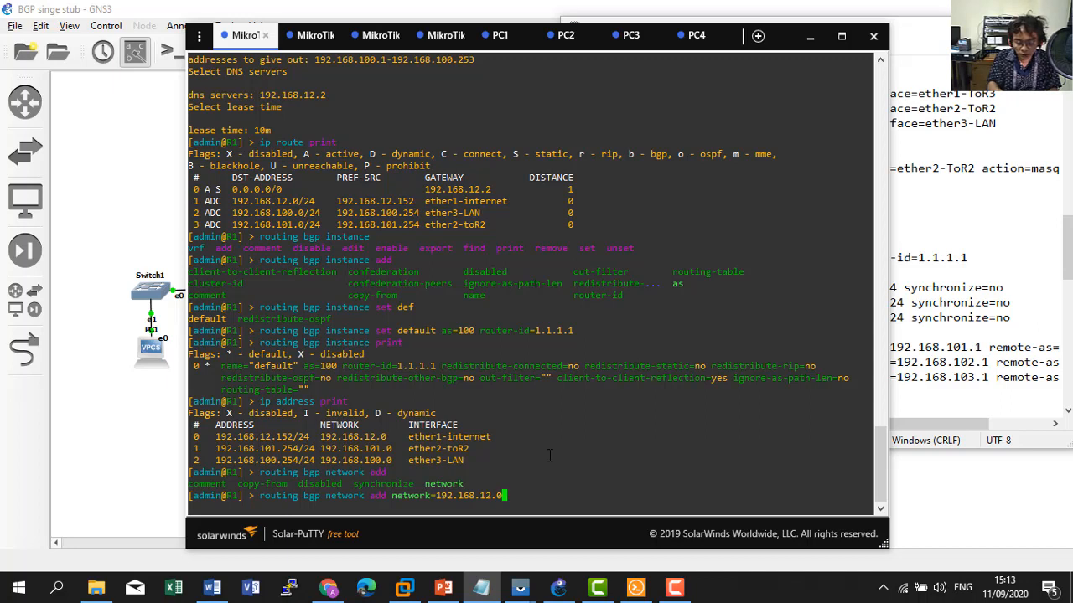
pyautogui.write('/24 sy')
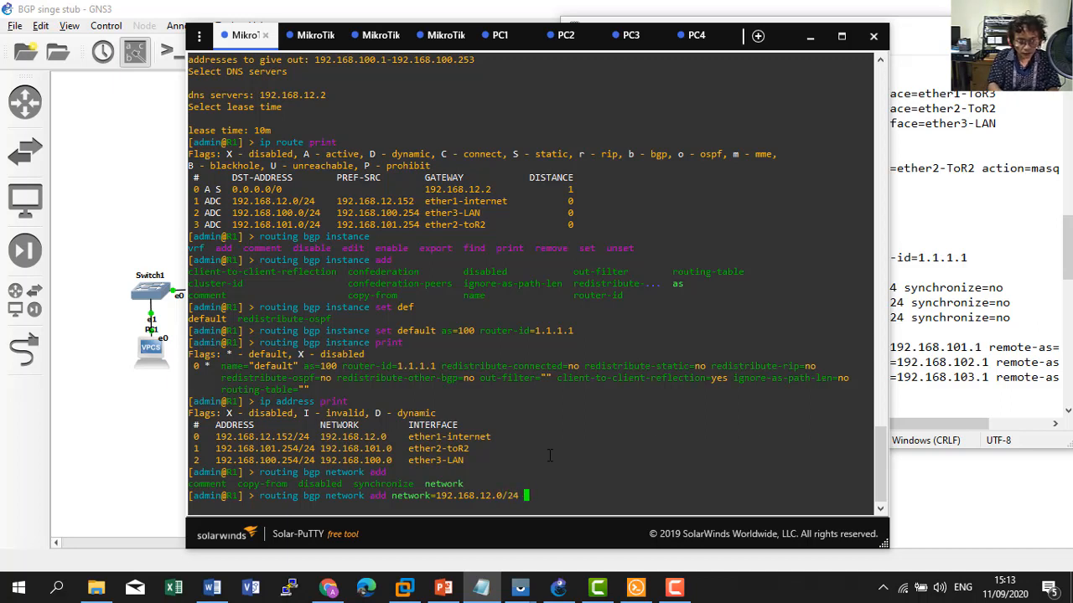
pyautogui.write('s')
pyautogui.press('BackSpace')
pyautogui.write('n')
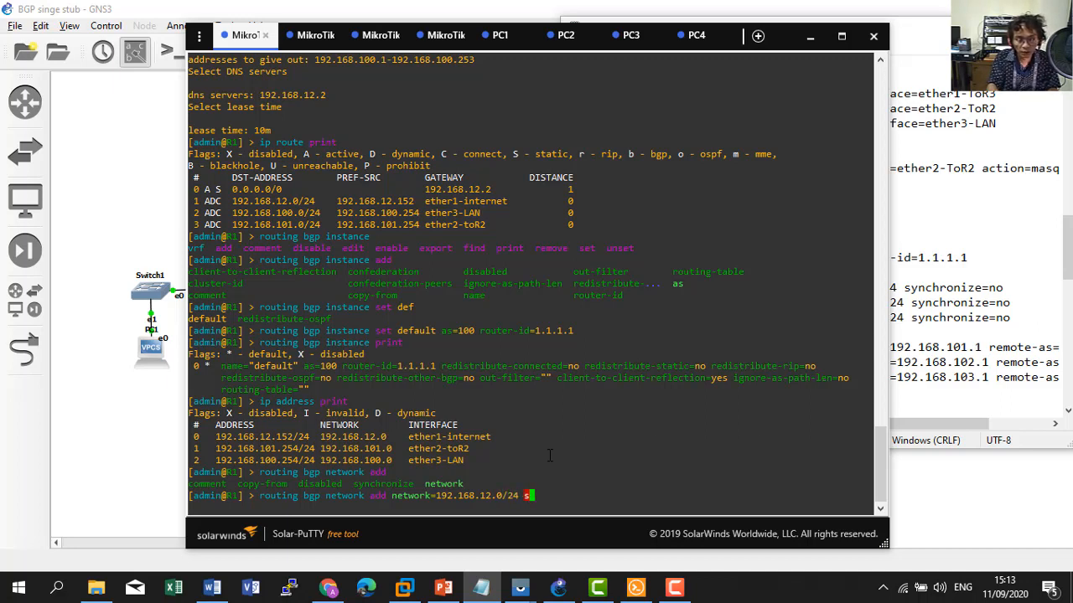
pyautogui.press('Tab')
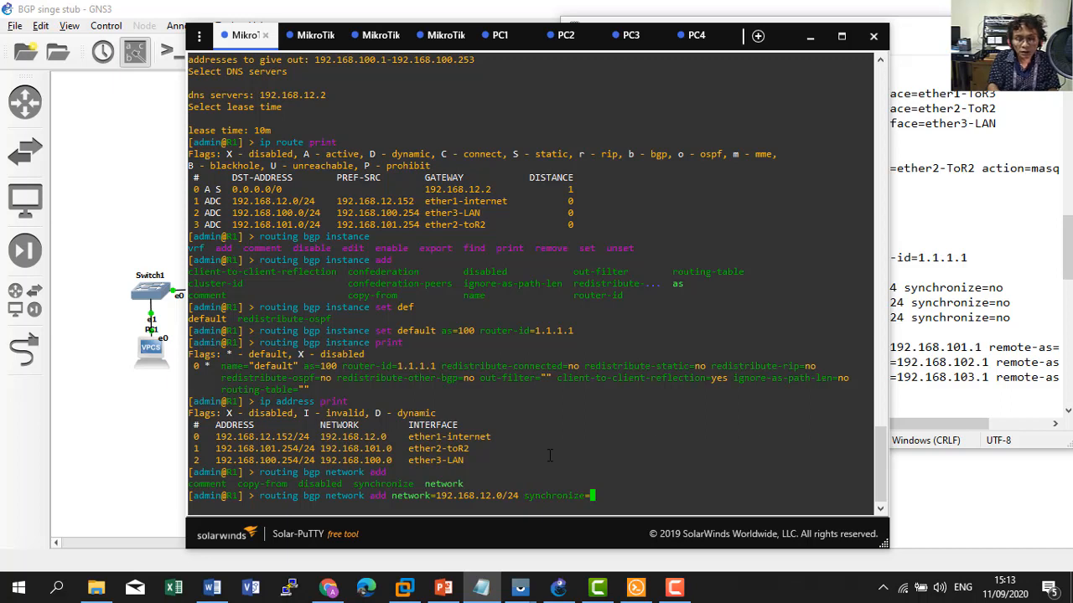
pyautogui.write('no')
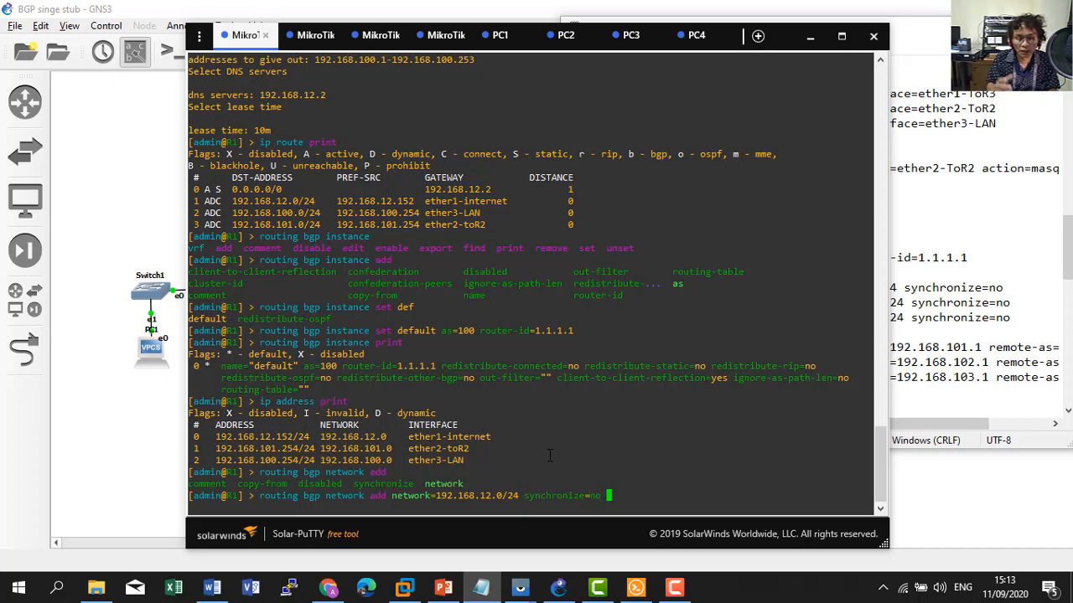
pyautogui.press('Return')
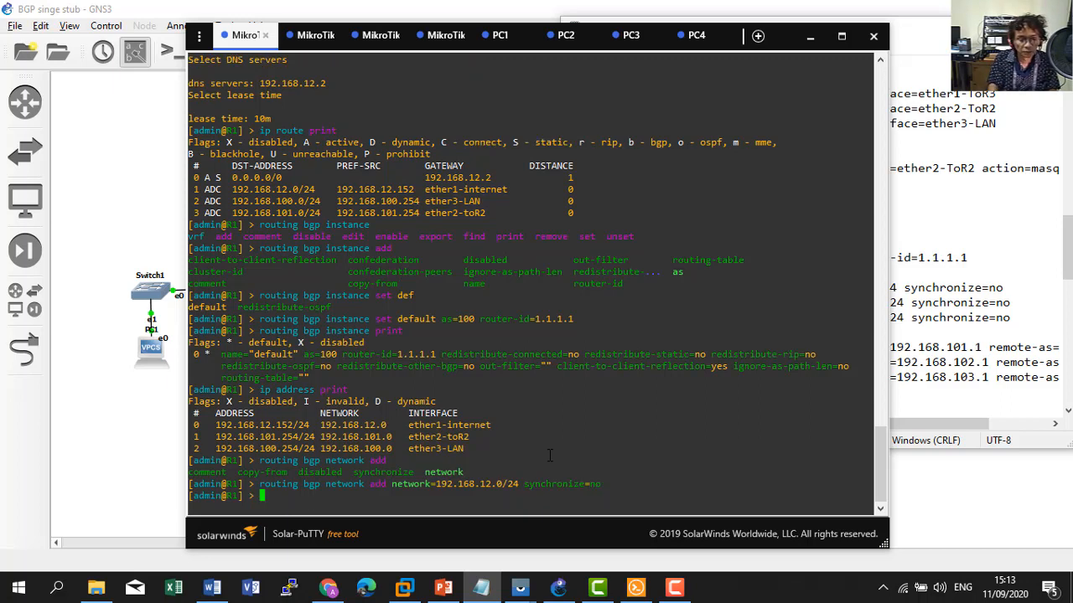
# Also advertise 192.168.101.0/24 and 192.168.100.0/24 by editing the recalled command.
pyautogui.press('Up')
pyautogui.press('Left')
pyautogui.press('Left')
pyautogui.press('Left')
pyautogui.press('Left')
pyautogui.press('Left')
pyautogui.press('Left')
pyautogui.press('Left')
pyautogui.press('Left')
pyautogui.press('Left')
pyautogui.press('Left')
pyautogui.press('Left')
pyautogui.press('Left')
pyautogui.press('Left')
pyautogui.press('Left')
pyautogui.press('Left')
pyautogui.press('Left')
pyautogui.press('Left')
pyautogui.press('Left')
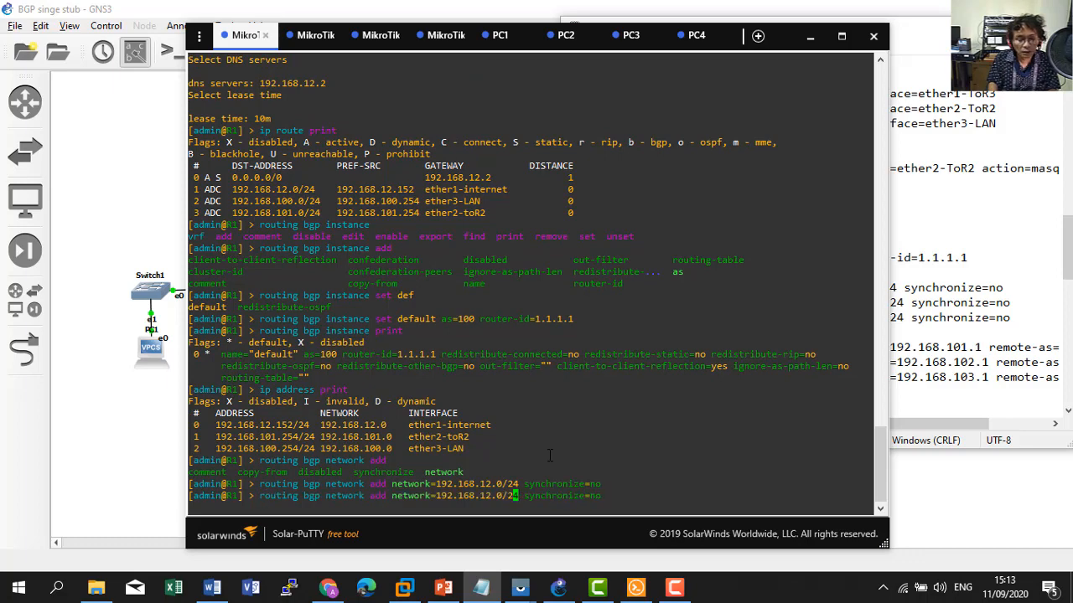
pyautogui.press('Left')
pyautogui.press('Left')
pyautogui.press('BackSpace')
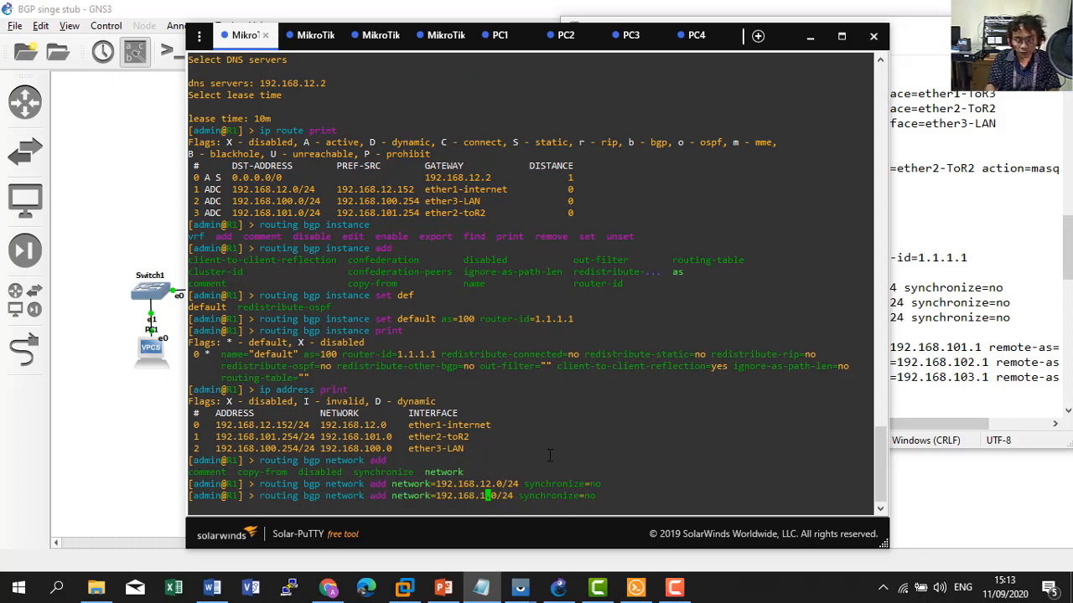
pyautogui.write('01')
pyautogui.press('Right')
pyautogui.press('Right')
pyautogui.press('Right')
pyautogui.press('Right')
pyautogui.press('Right')
pyautogui.press('Right')
pyautogui.press('Right')
pyautogui.press('Right')
pyautogui.press('Right')
pyautogui.press('Right')
pyautogui.press('Right')
pyautogui.press('Right')
pyautogui.press('Right')
pyautogui.press('Right')
pyautogui.press('Right')
pyautogui.press('Right')
pyautogui.press('Right')
pyautogui.press('Right')
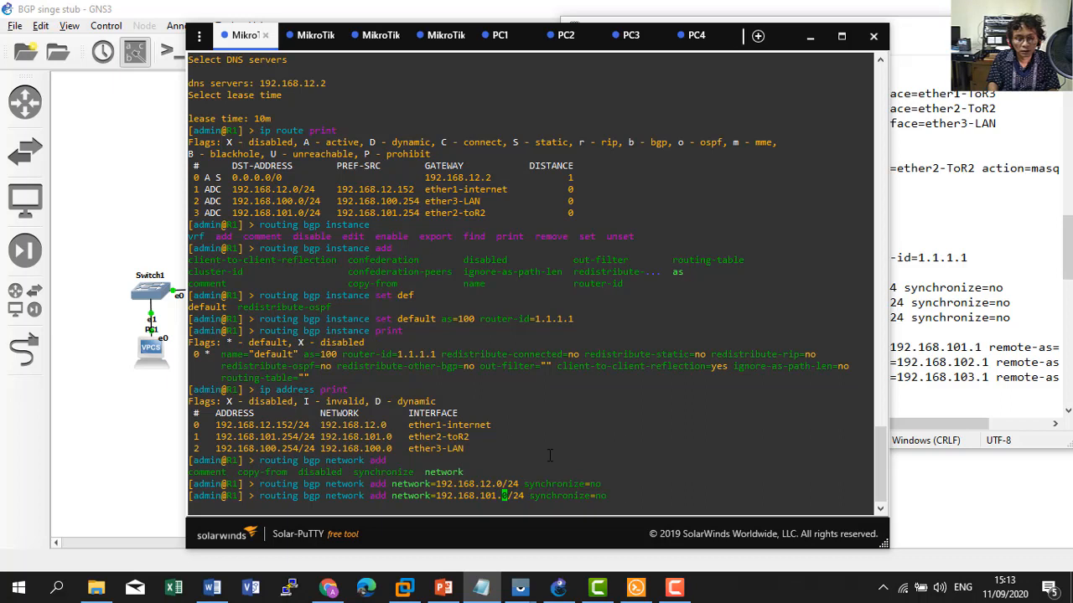
pyautogui.press('Right')
pyautogui.press('Right')
pyautogui.press('Return')
pyautogui.press('Up')
pyautogui.press('Left')
pyautogui.press('Left')
pyautogui.press('Left')
pyautogui.press('Left')
pyautogui.press('Left')
pyautogui.press('Left')
pyautogui.press('Left')
pyautogui.press('Left')
pyautogui.press('Left')
pyautogui.press('Left')
pyautogui.press('Left')
pyautogui.press('Left')
pyautogui.press('Left')
pyautogui.press('Left')
pyautogui.press('Left')
pyautogui.press('Left')
pyautogui.press('Left')
pyautogui.press('Left')
pyautogui.press('Left')
pyautogui.press('Left')
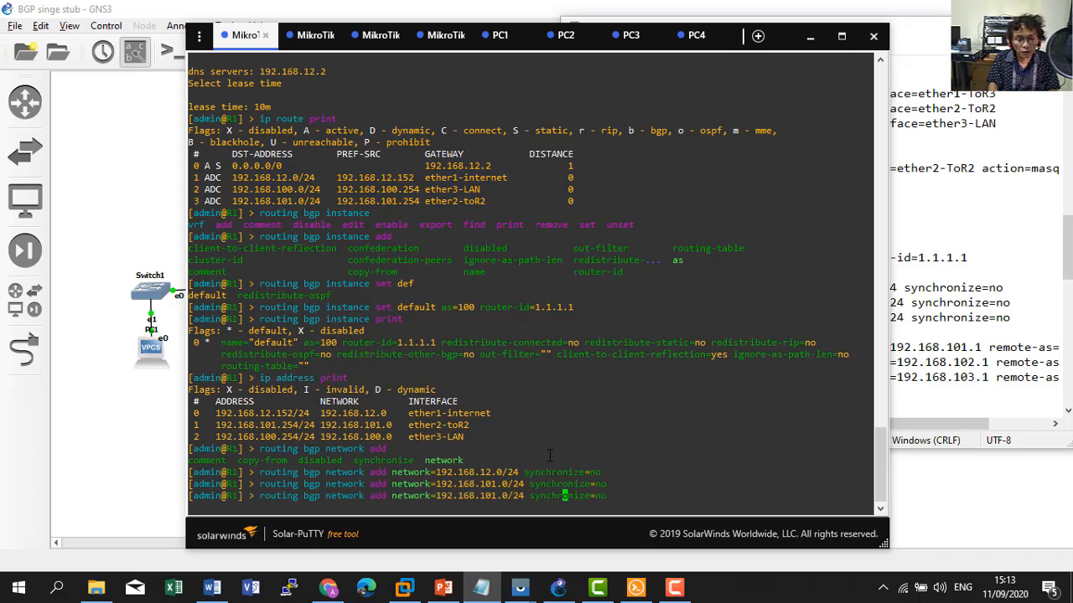
pyautogui.press('BackSpace')
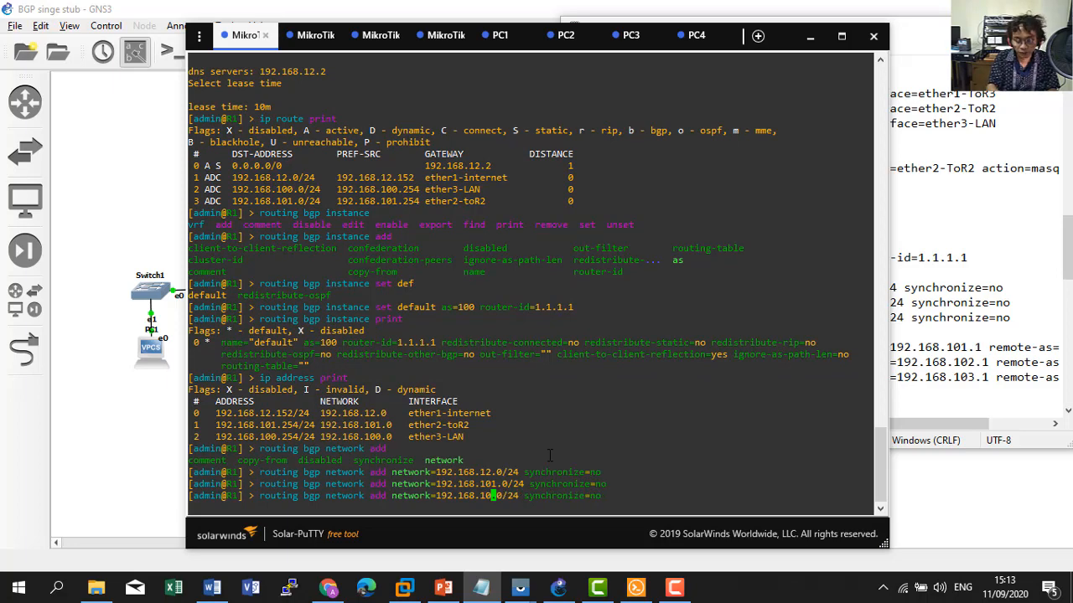
pyautogui.write('0')
pyautogui.press('Return')
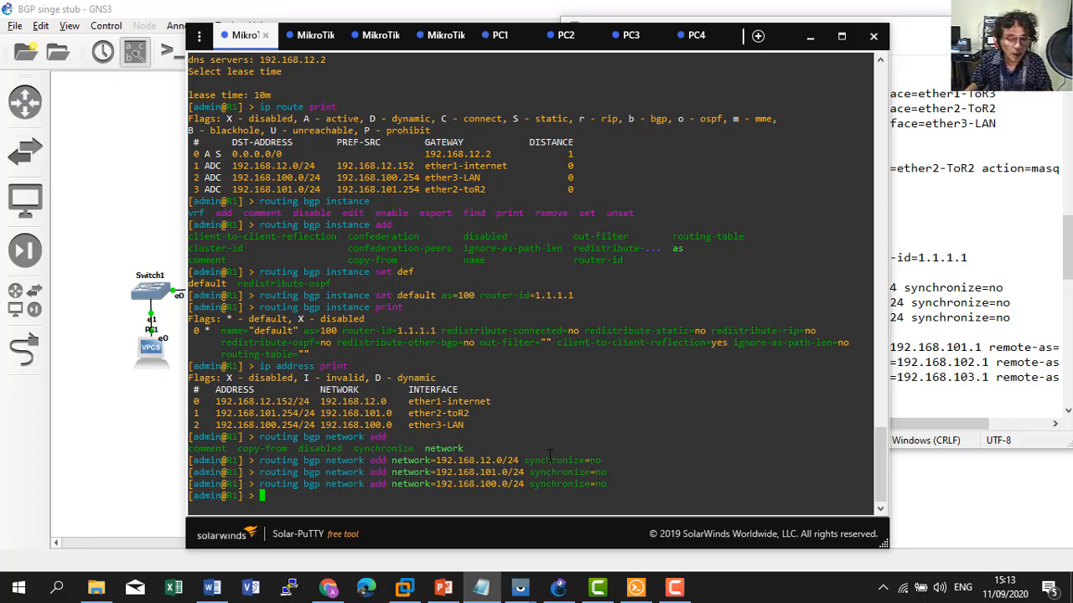
# Show PowerPoint slide 2, the inter-AS routing competency criteria, as a full-screen show.
pyautogui.click(441, 589)
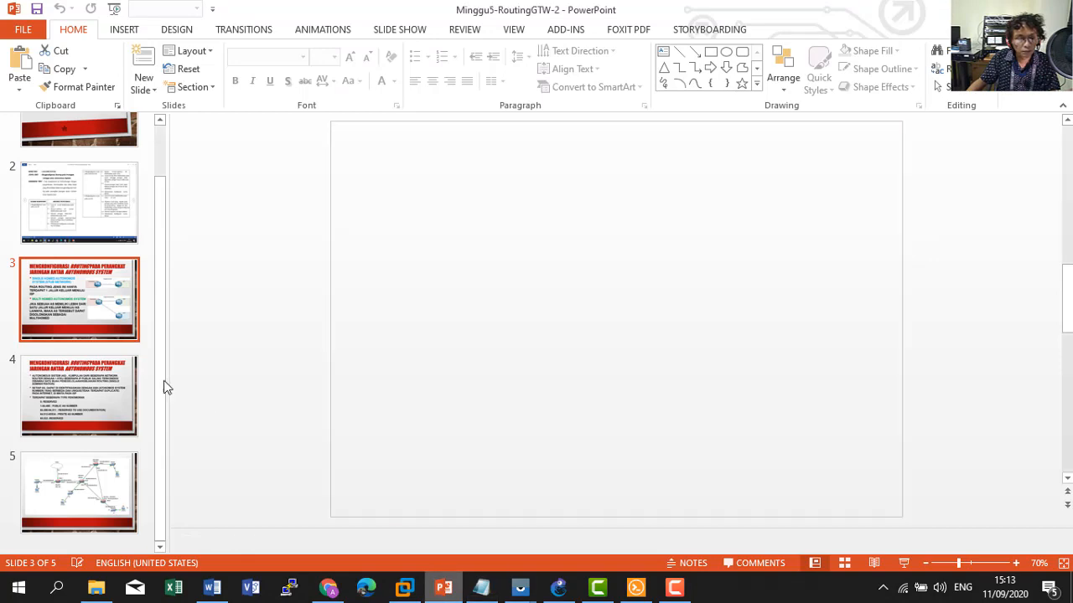
pyautogui.click(54, 174)
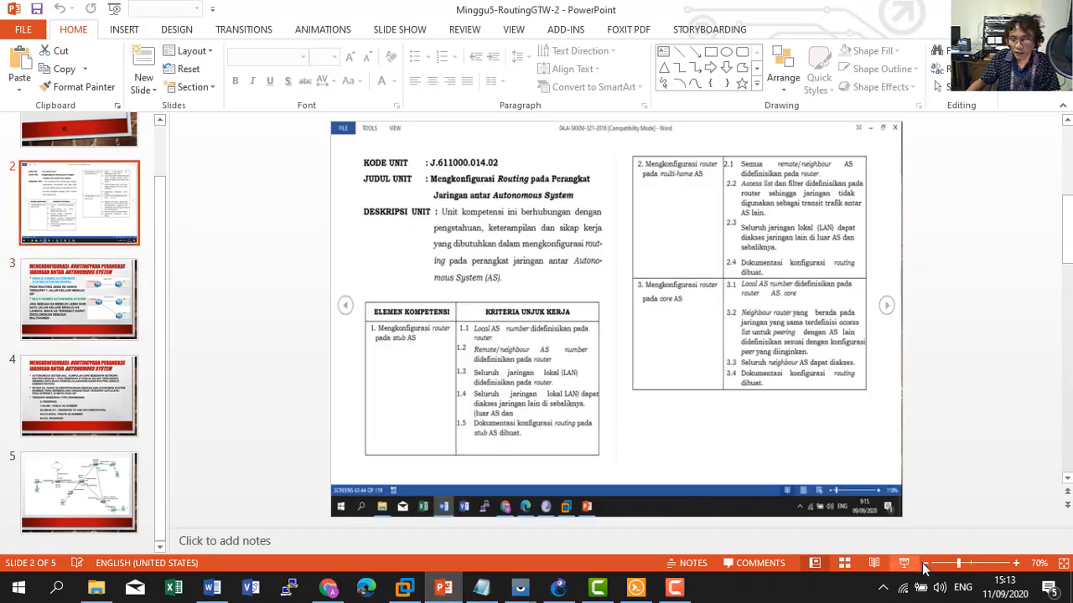
pyautogui.click(904, 565)
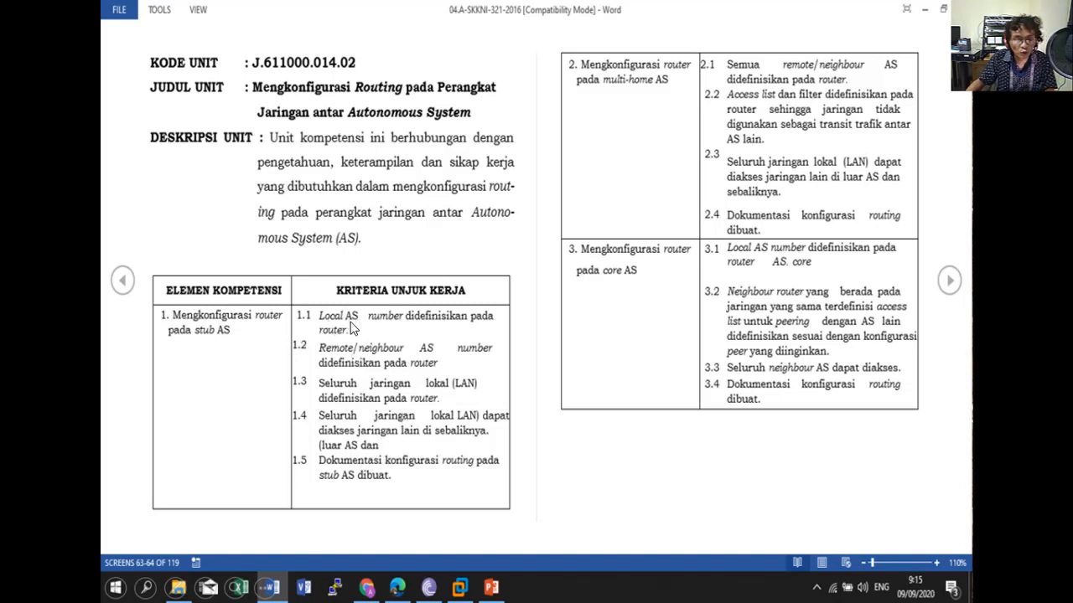
pyautogui.press('Escape')
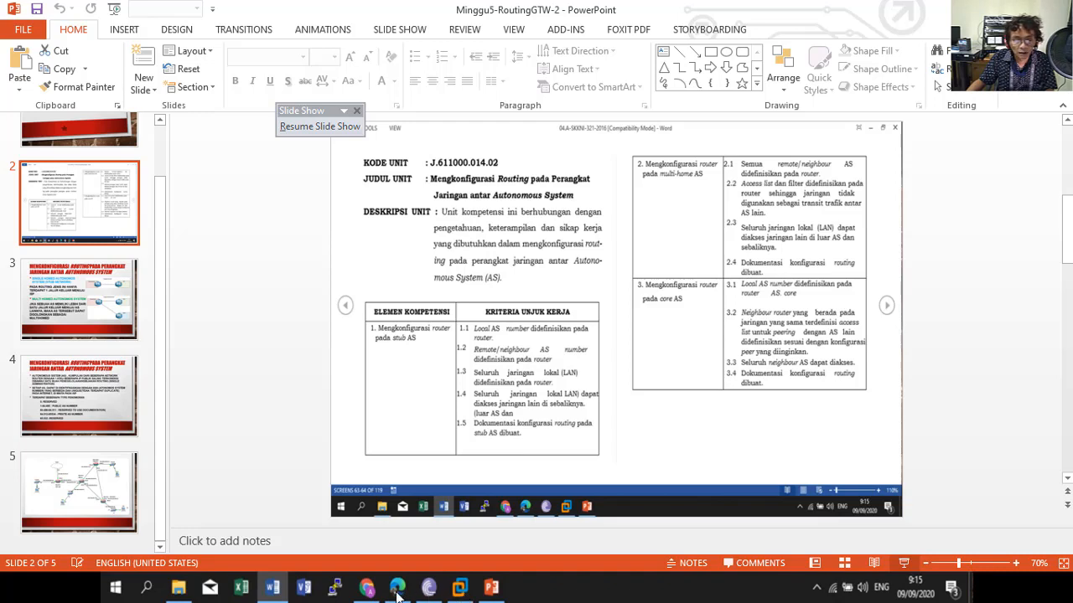
pyautogui.click(903, 563)
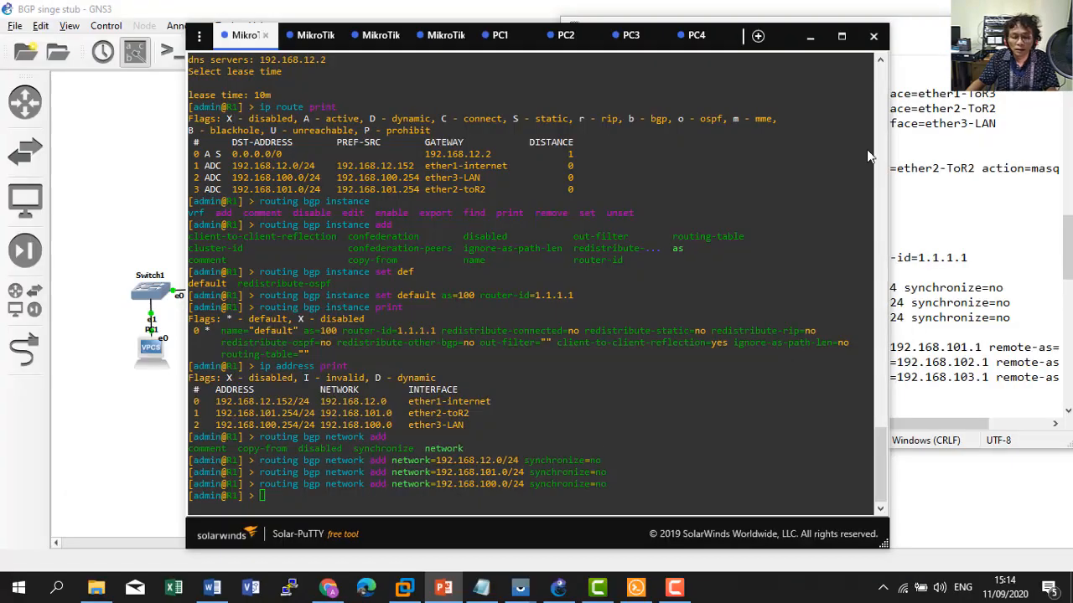
# Type 'routing bgp peer add remote-as=' on R1, checking the topology for peer AS 101.
pyautogui.click(557, 590)
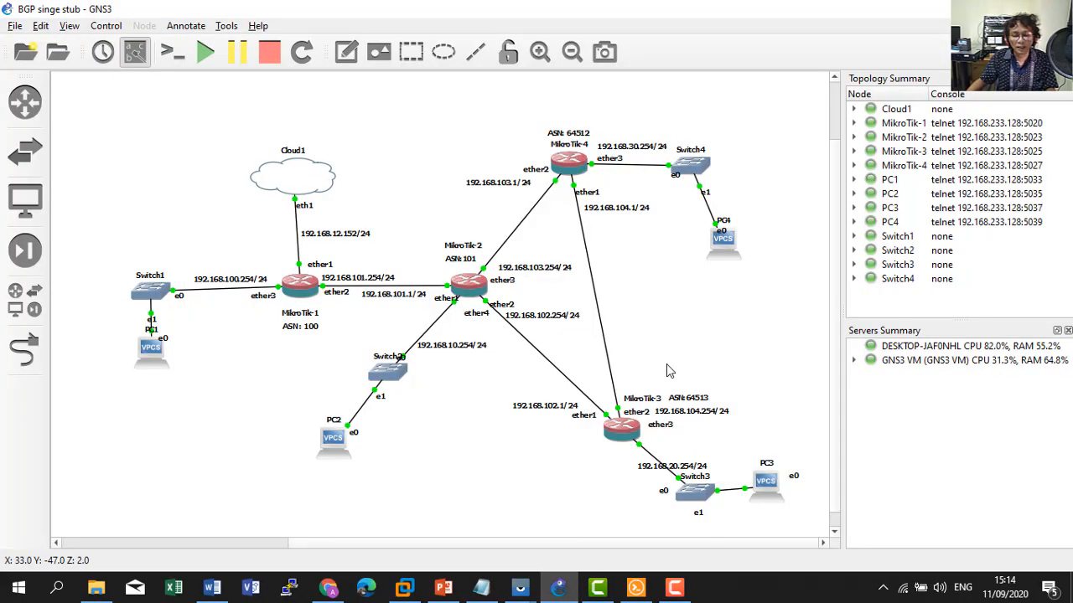
pyautogui.click(636, 588)
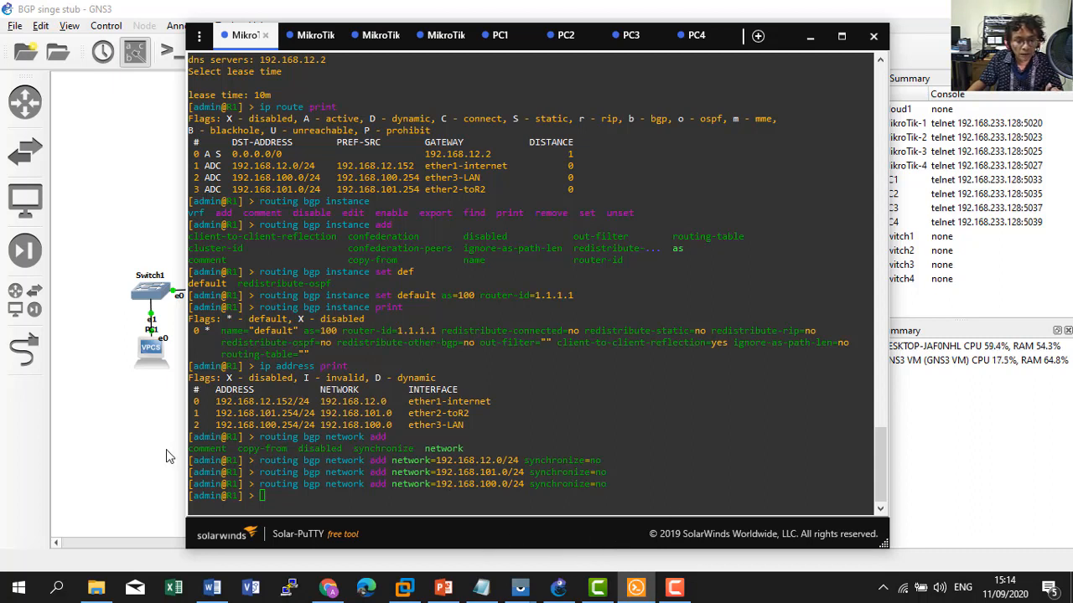
pyautogui.click(333, 491)
pyautogui.write('routing ')
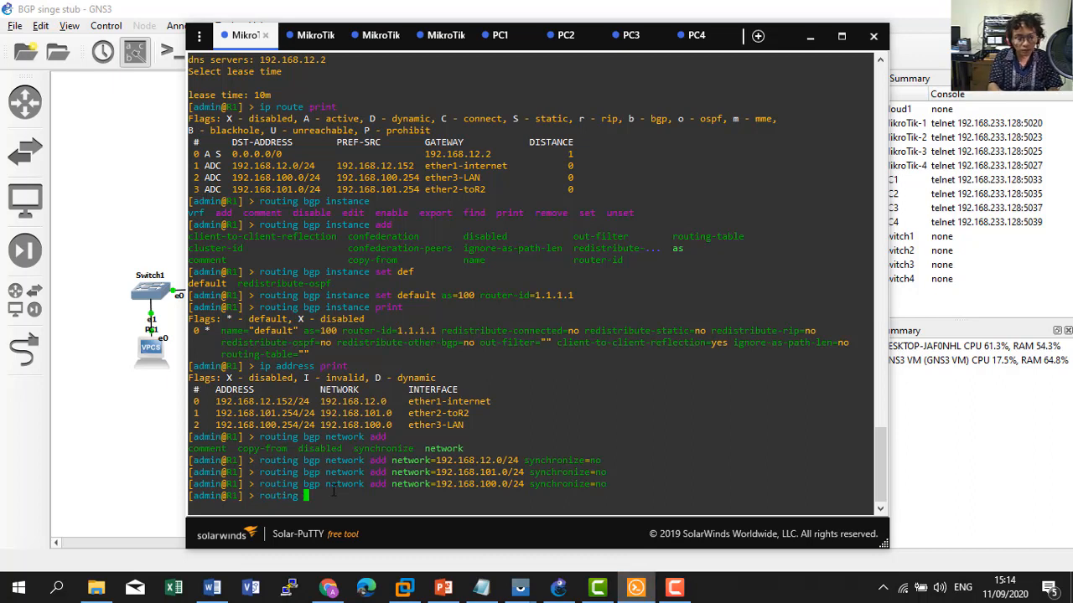
pyautogui.write('bgp ')
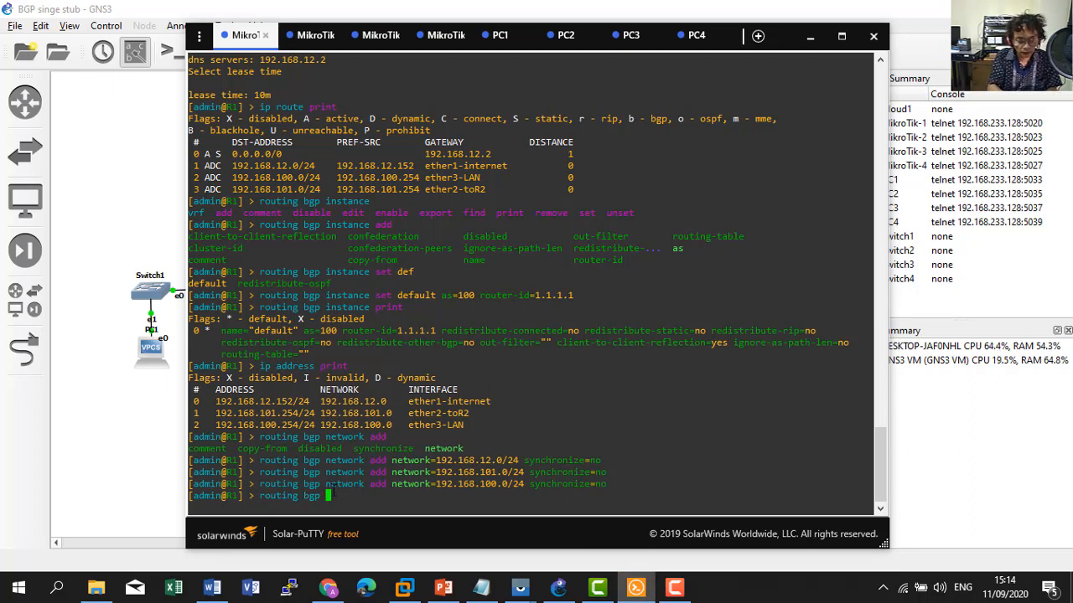
pyautogui.write('peer')
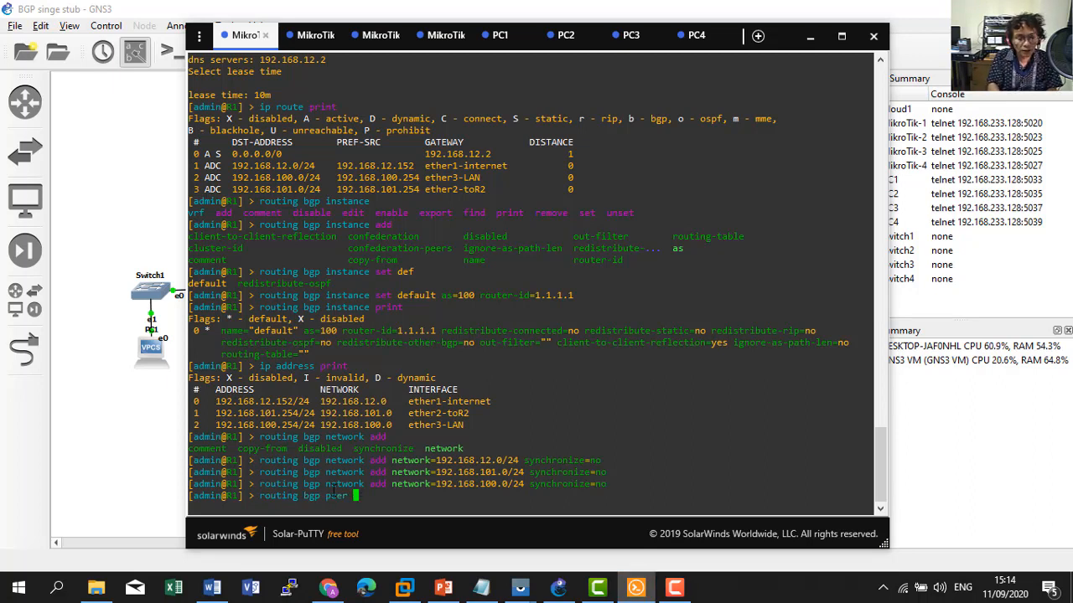
pyautogui.press('Tab')
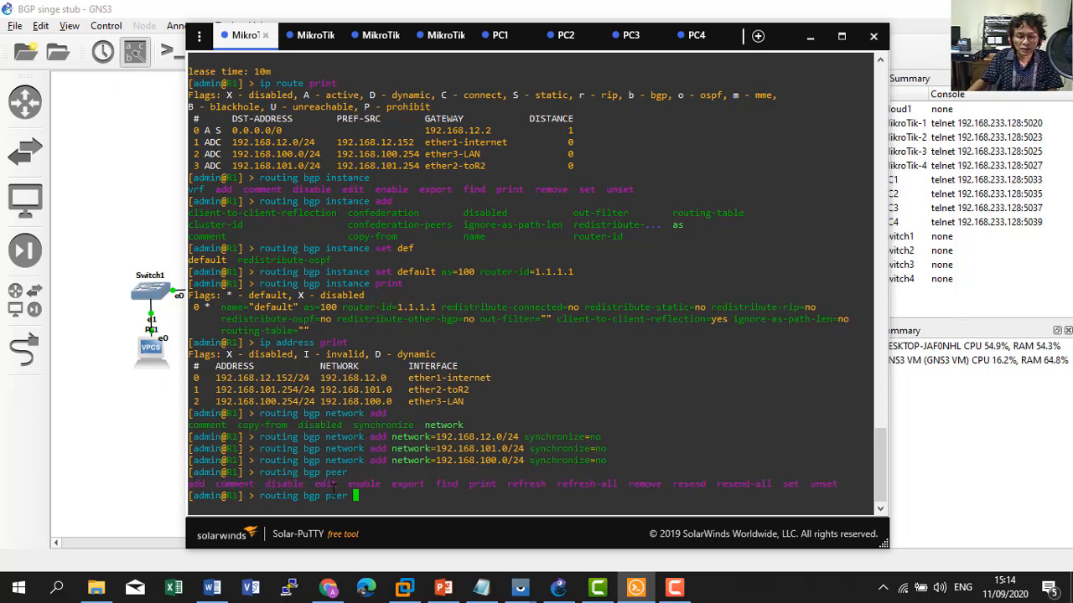
pyautogui.write('add')
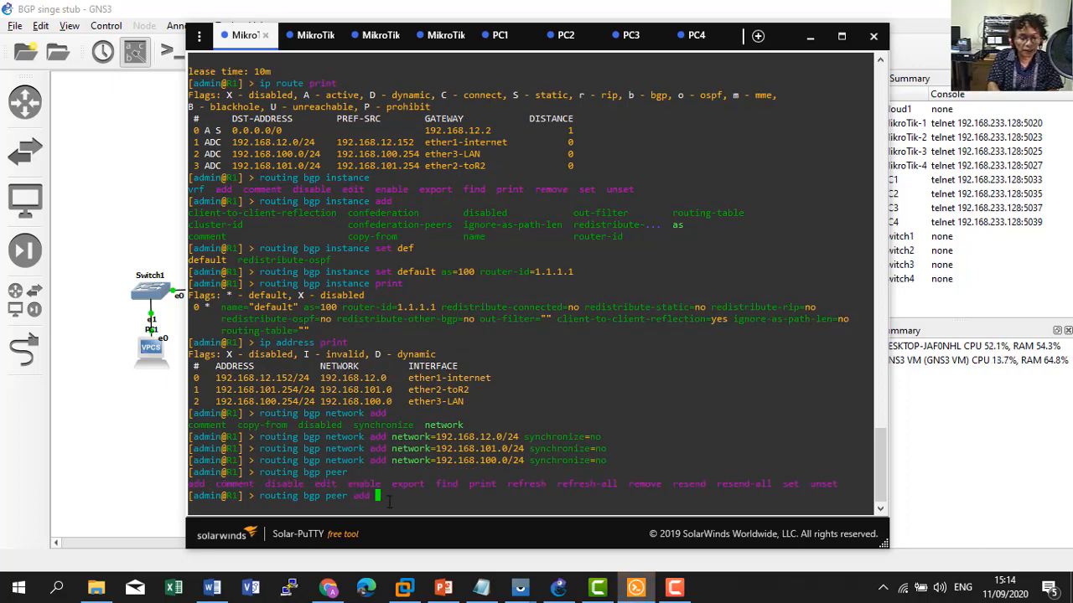
pyautogui.press('Tab')
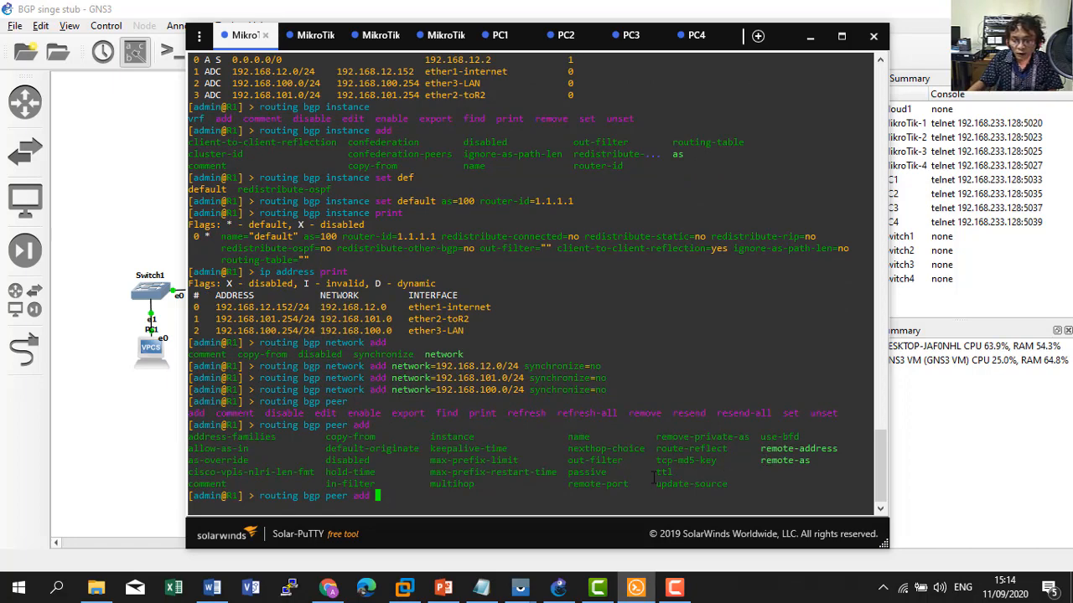
pyautogui.write('remo')
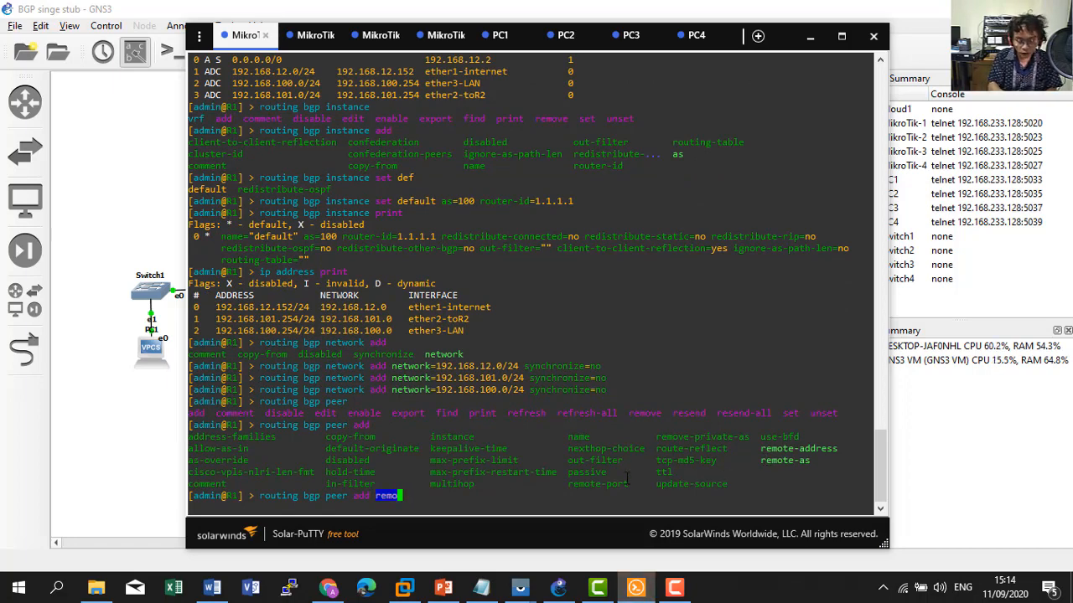
pyautogui.write('te-as')
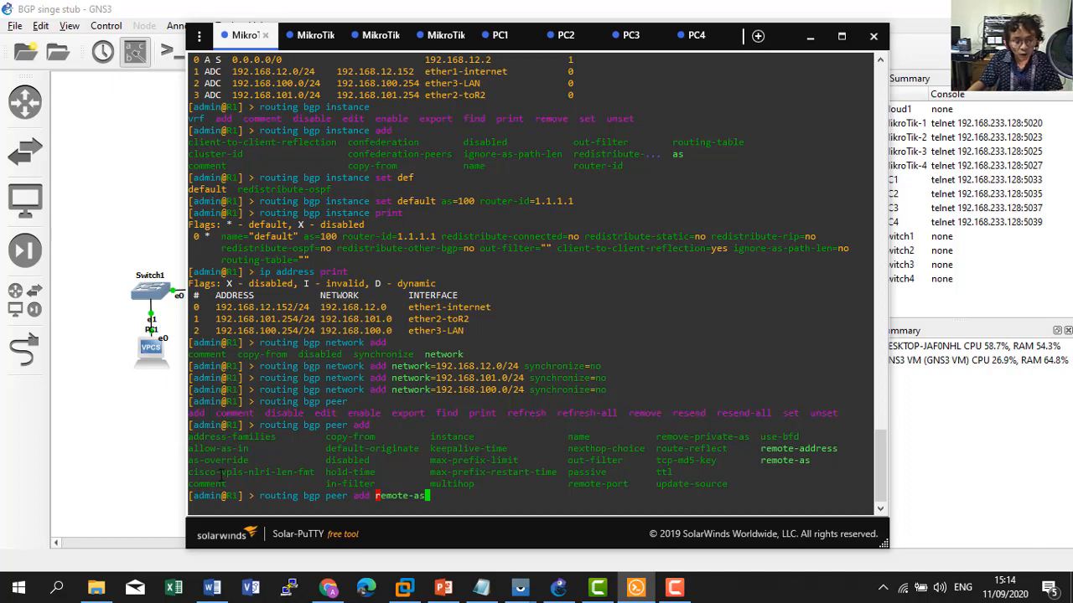
pyautogui.click(152, 448)
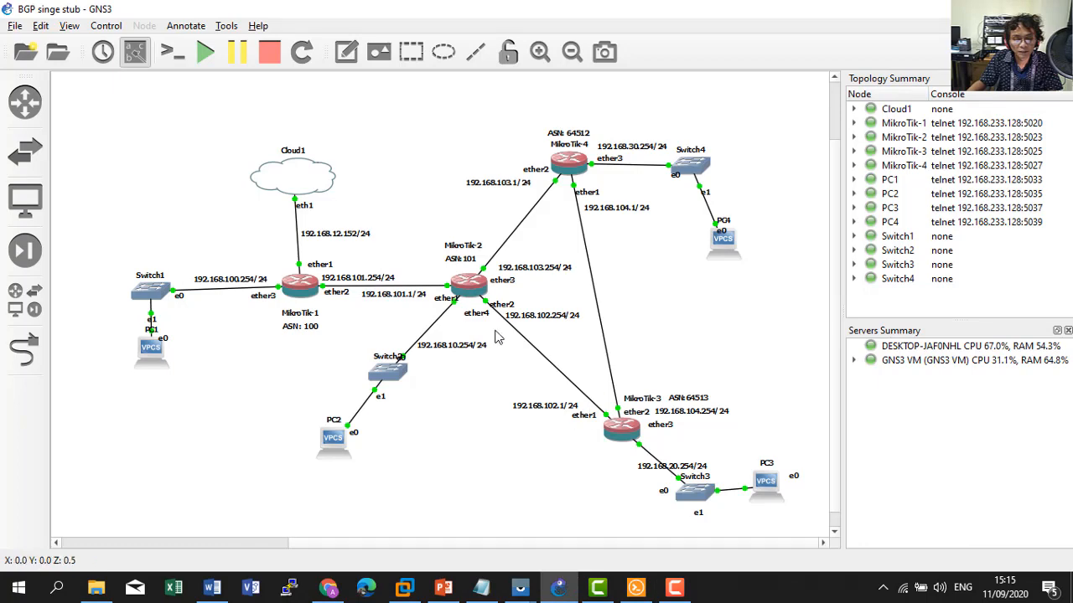
pyautogui.hotkey('alt', 'Tab')
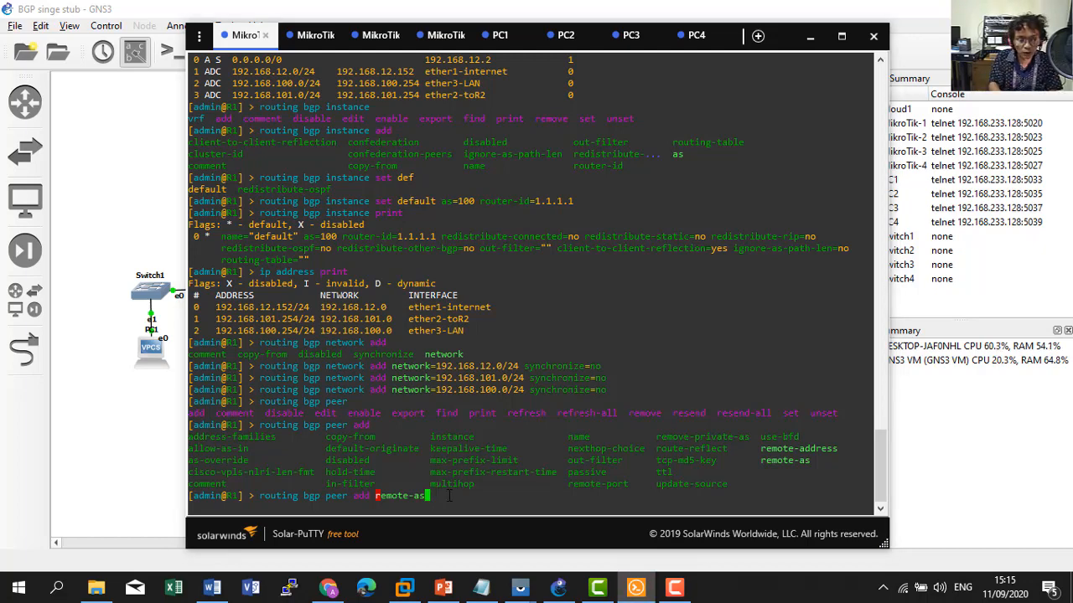
pyautogui.write('=')
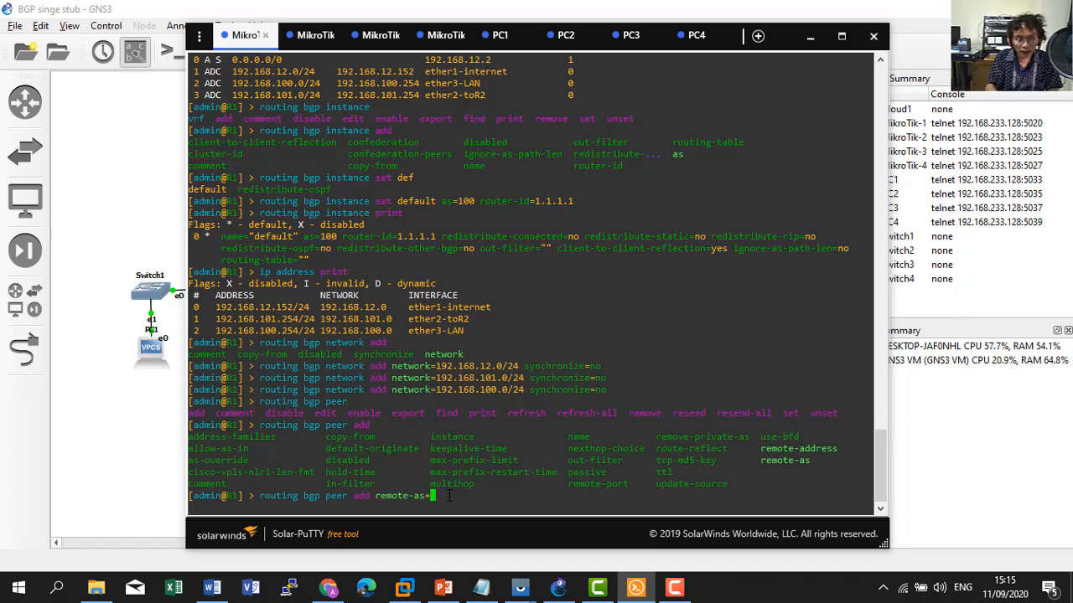
pyautogui.hotkey('alt', 'Tab')
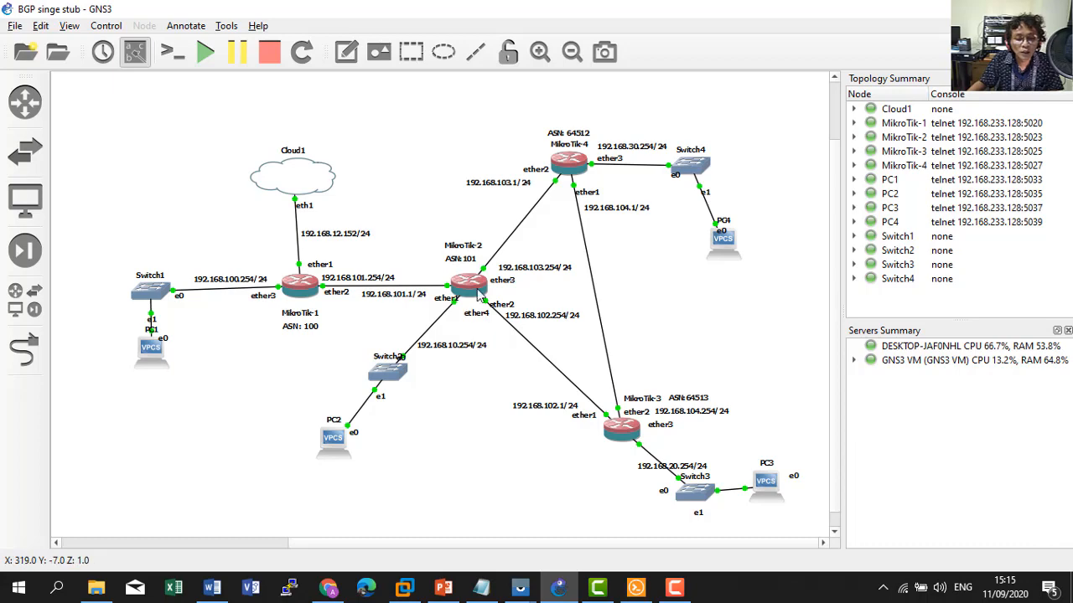
pyautogui.hotkey('alt', 'Tab')
# Enter remote AS 101 and check R1's peer line in the BGP-singleHome notes.
pyautogui.write('101')
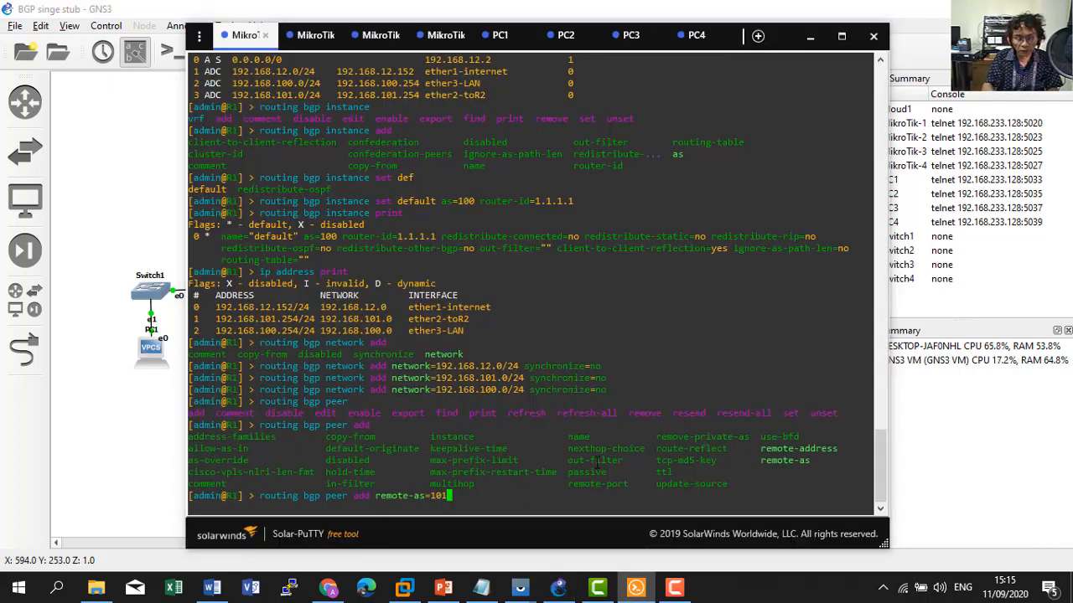
pyautogui.click(493, 588)
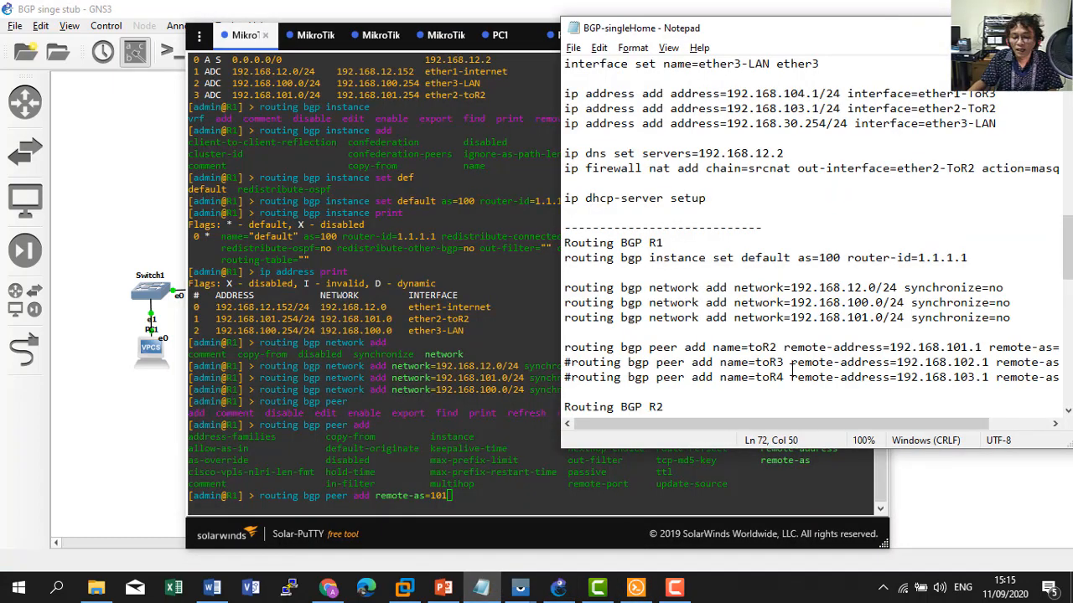
pyautogui.scroll(-1, 864, 345)
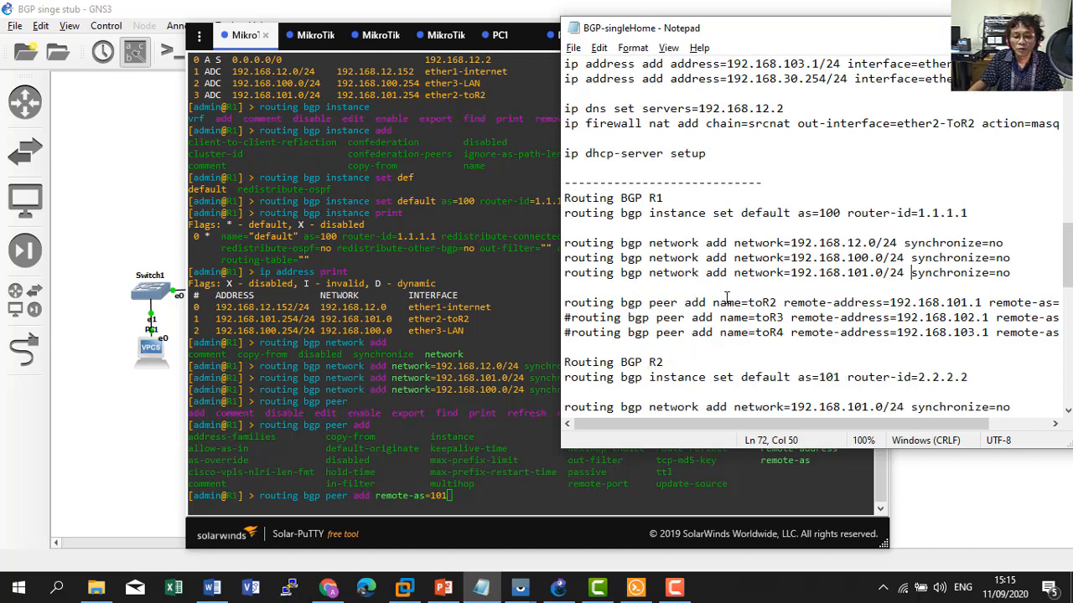
pyautogui.scroll(-1, 826, 360)
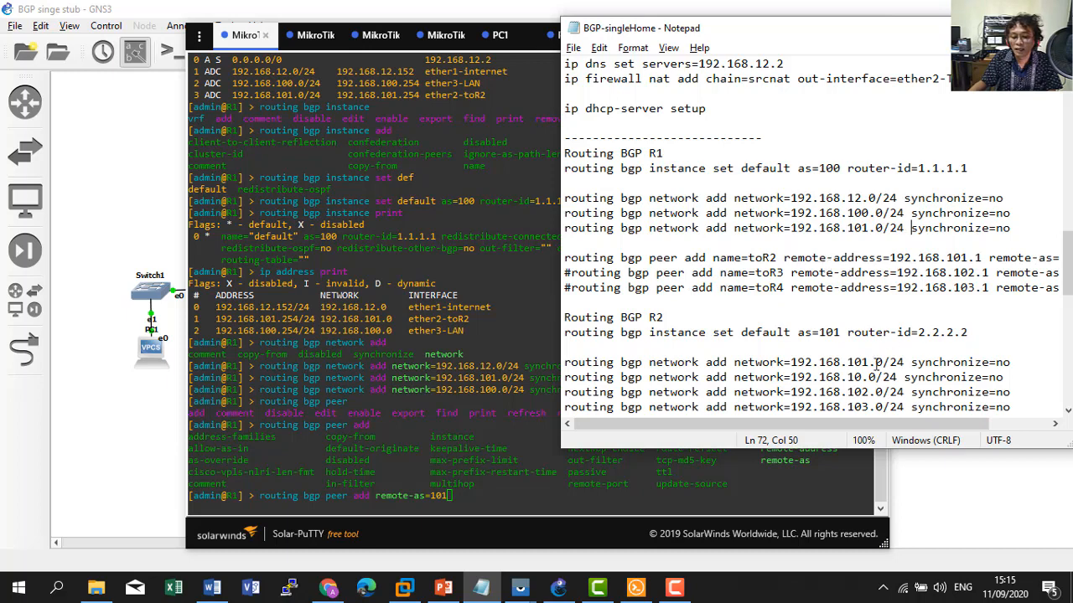
pyautogui.moveTo(840, 424); pyautogui.dragTo(895, 429)
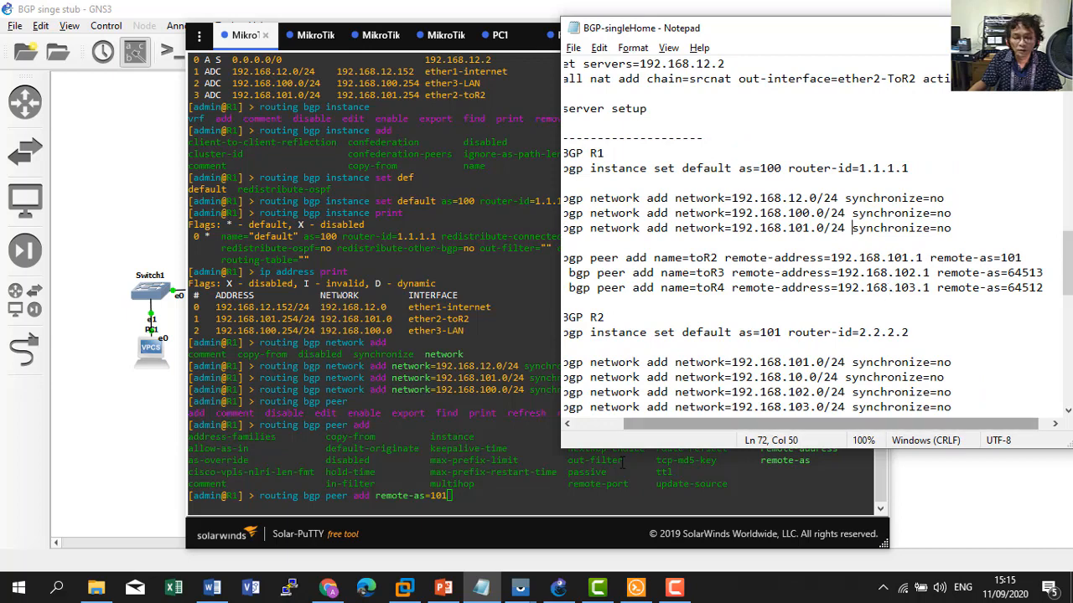
pyautogui.click(539, 500)
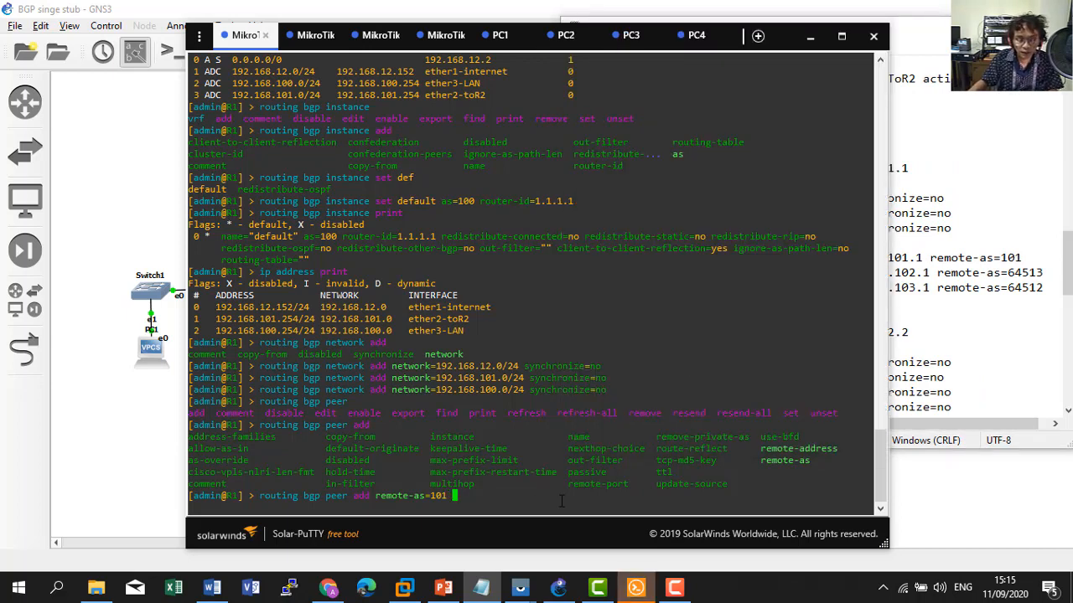
# Add R1's BGP peer with remote-address 192.168.101.1, confirming the address on the topology.
pyautogui.write('remo')
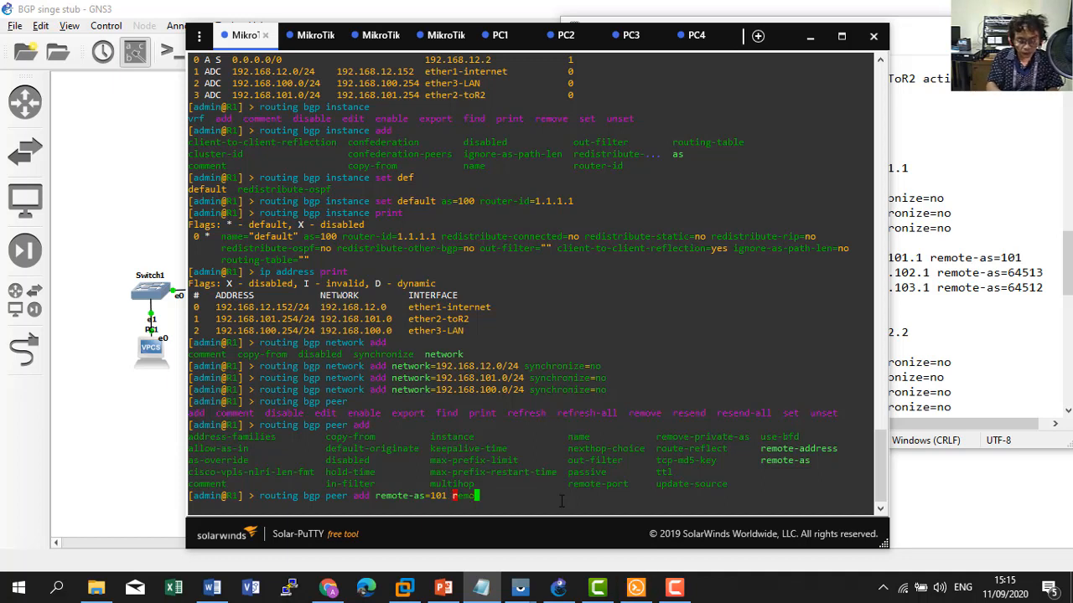
pyautogui.write('te-ad')
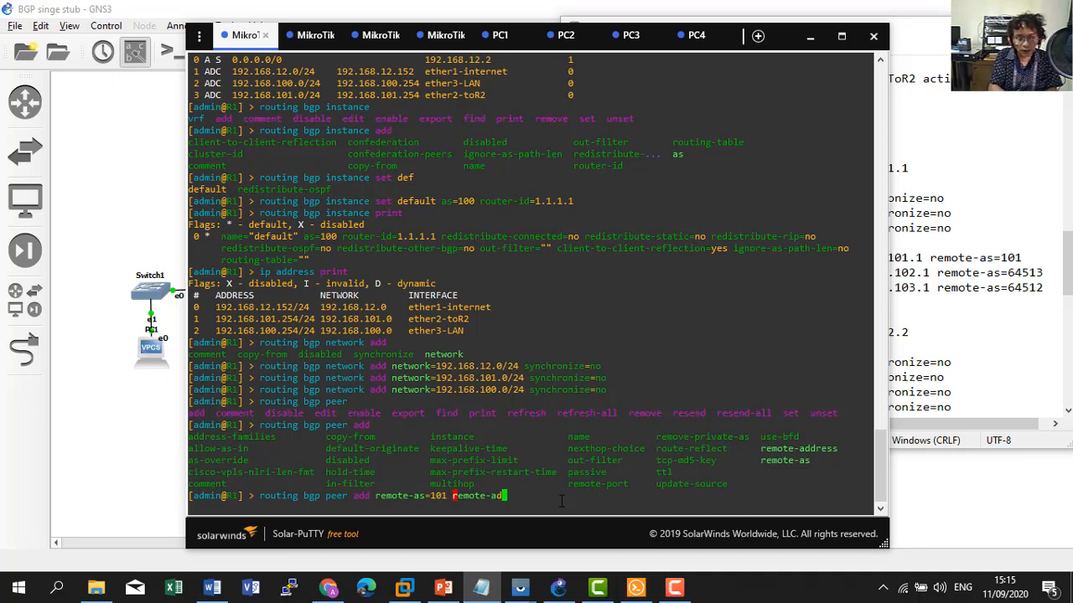
pyautogui.press('Tab')
pyautogui.write('2.')
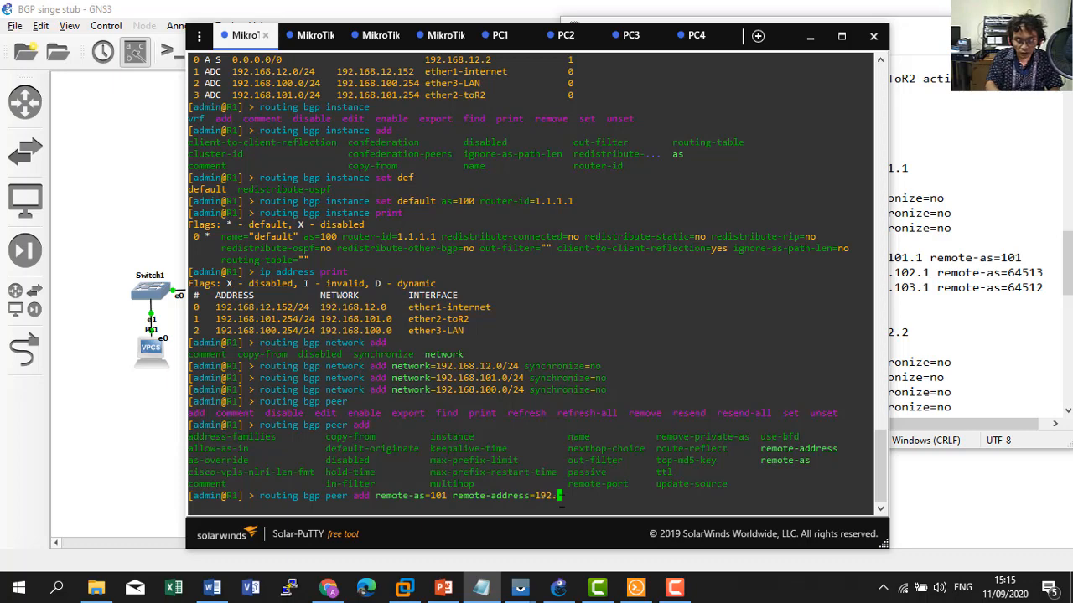
pyautogui.write('168.10')
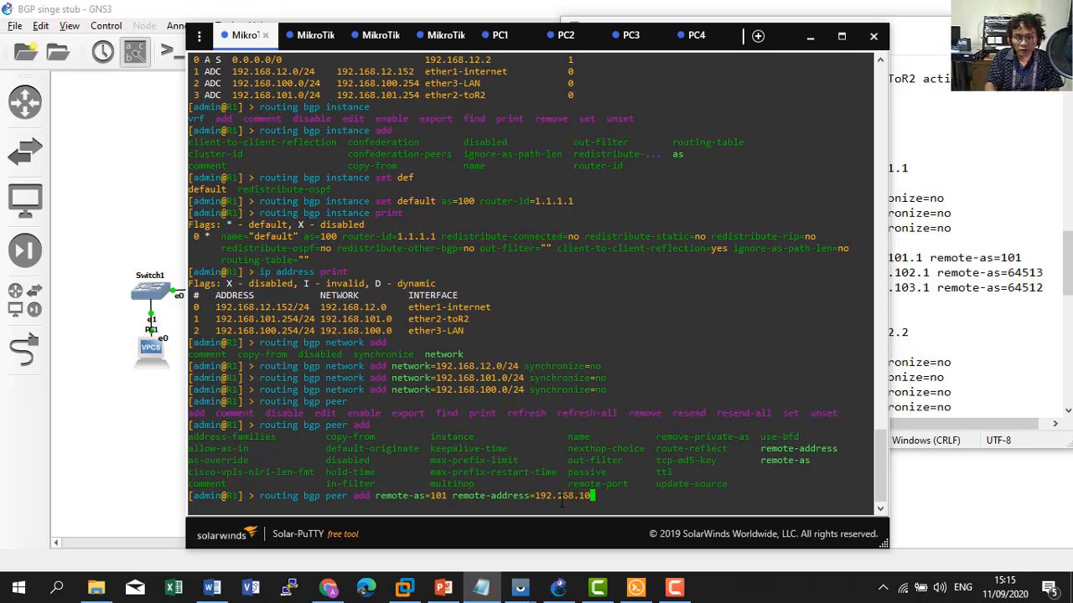
pyautogui.click(129, 428)
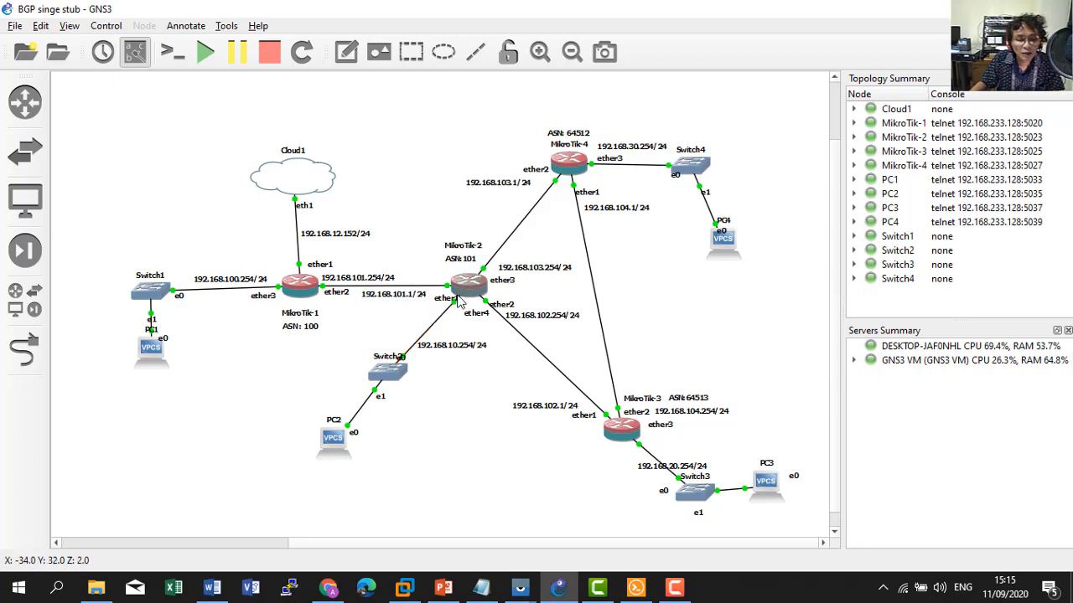
pyautogui.hotkey('alt', 'Tab')
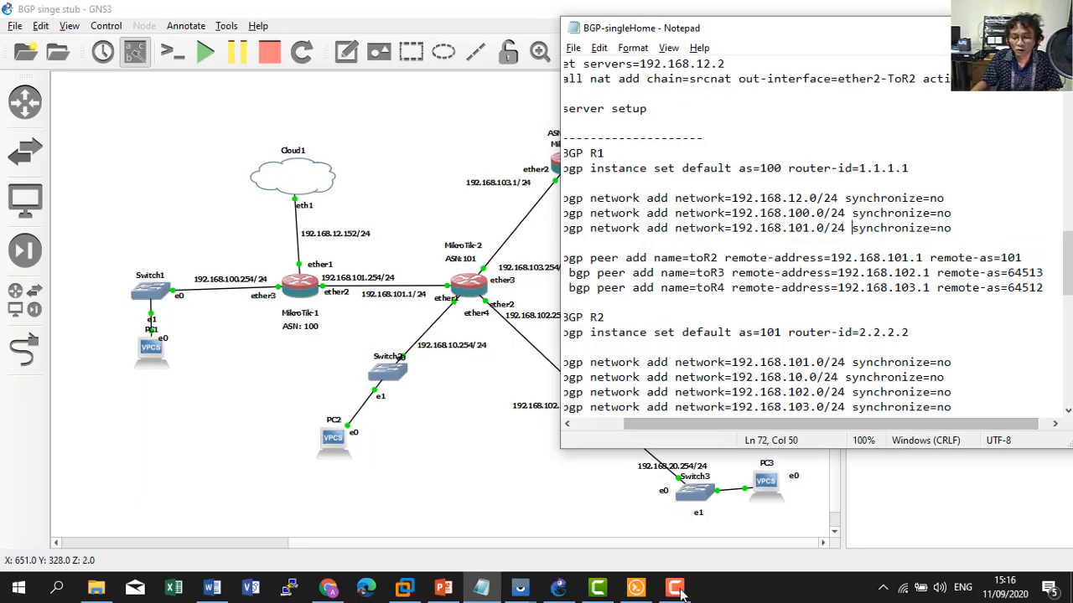
pyautogui.click(646, 594)
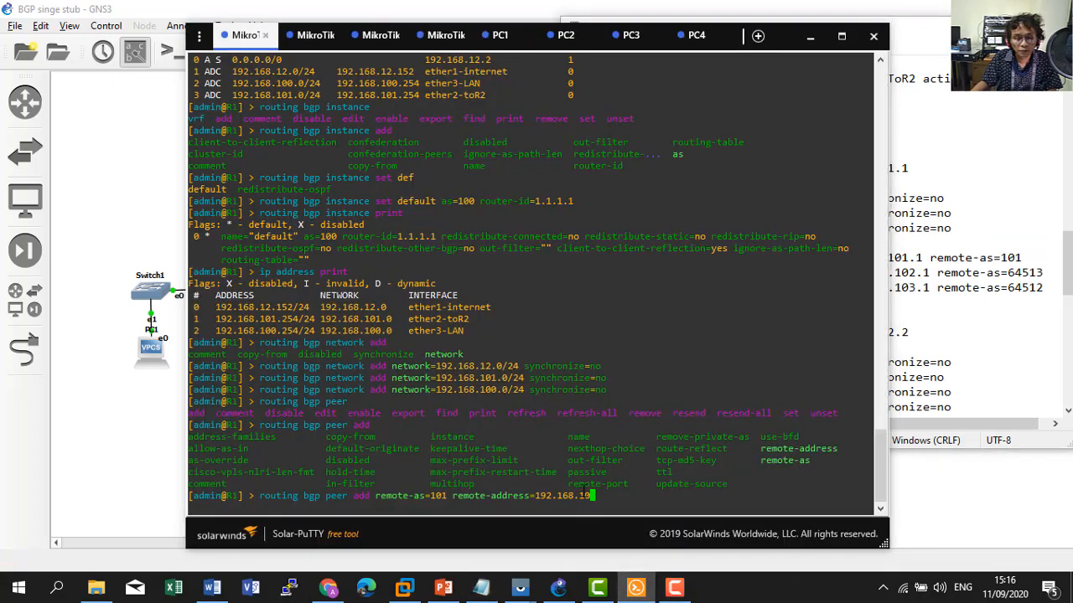
pyautogui.write('1.1')
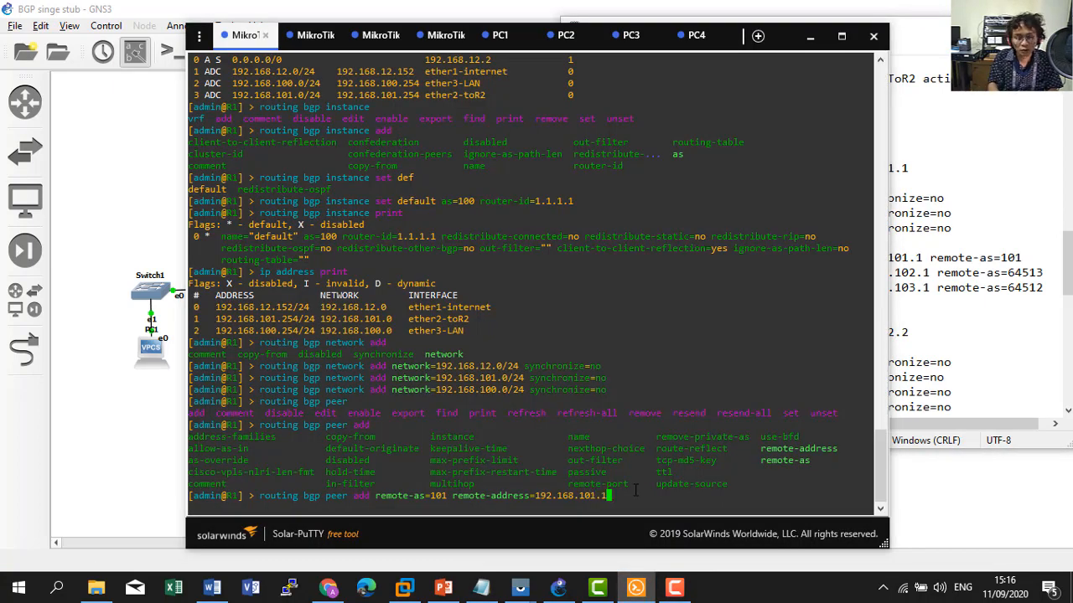
pyautogui.press('Tab')
pyautogui.press('Tab')
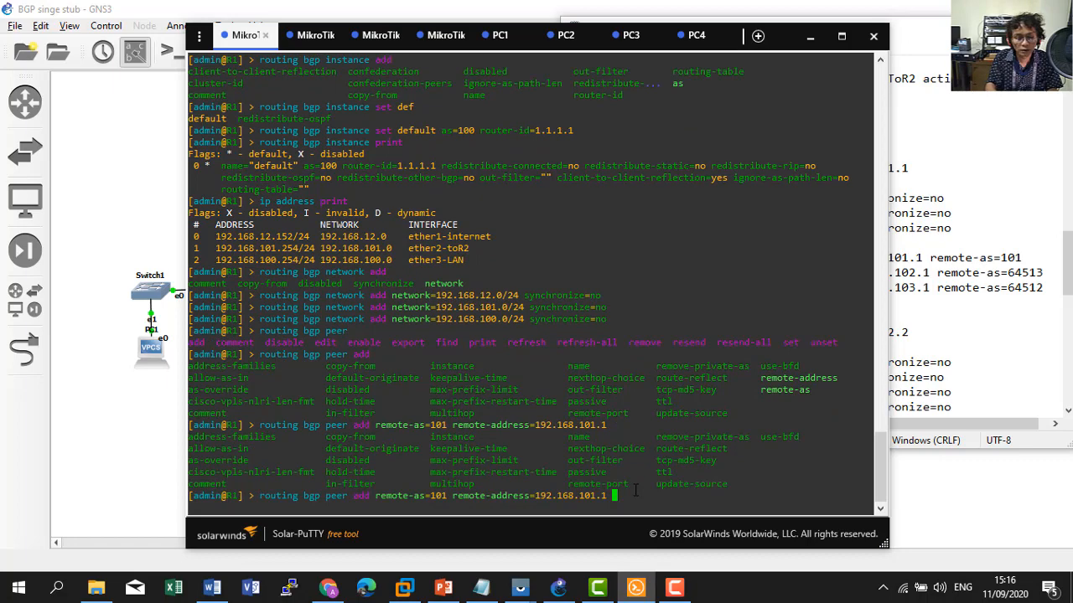
pyautogui.press('Return')
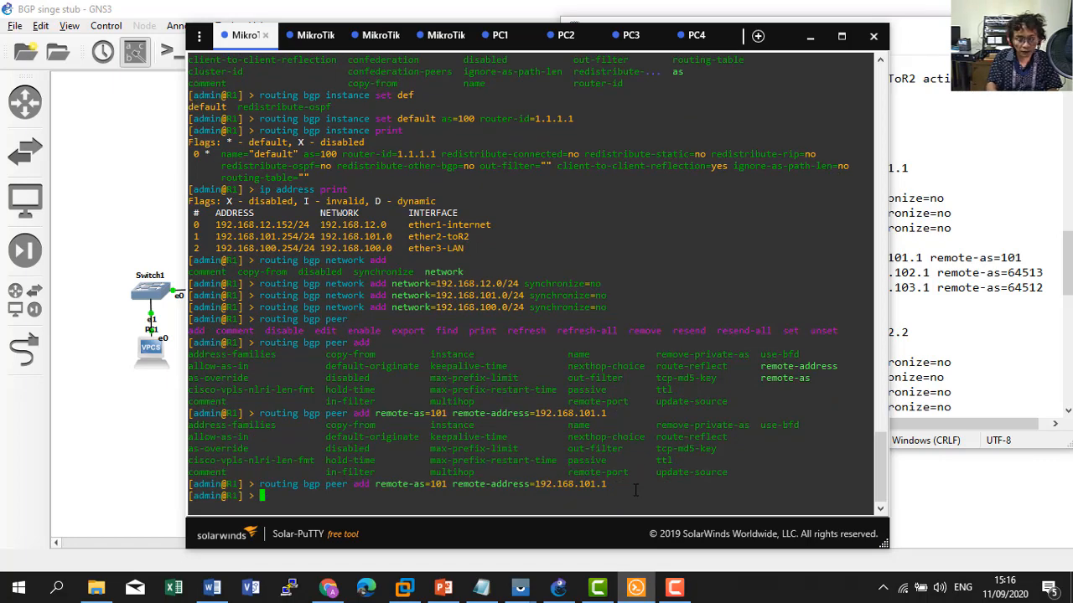
# List R1's BGP peers with 'routing bgp peer print'.
pyautogui.write('ip')
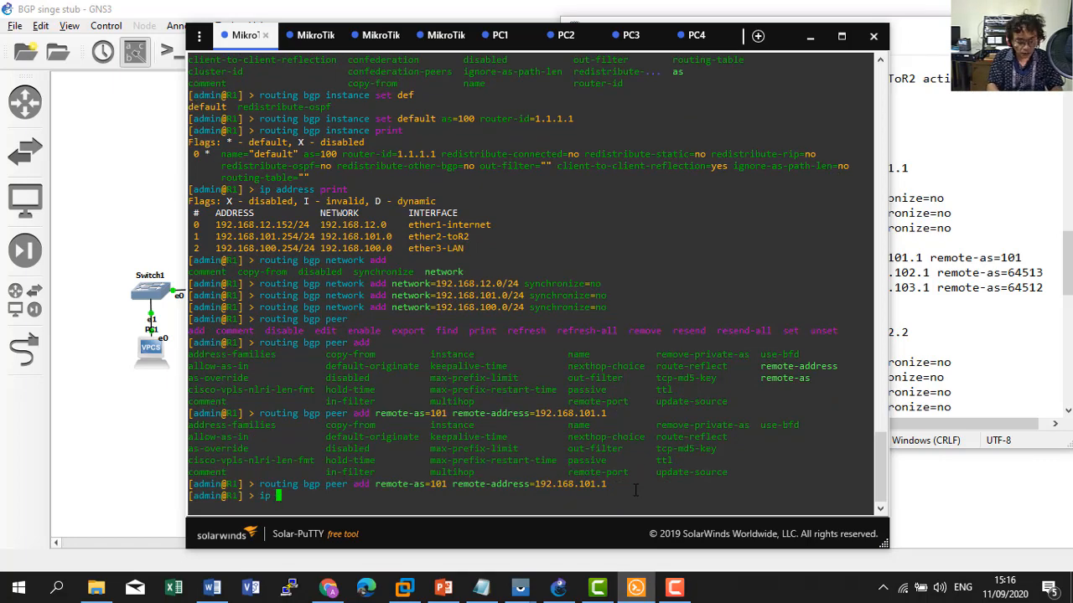
pyautogui.press('BackSpace')
pyautogui.press('BackSpace')
pyautogui.press('BackSpace')
pyautogui.write('routing ')
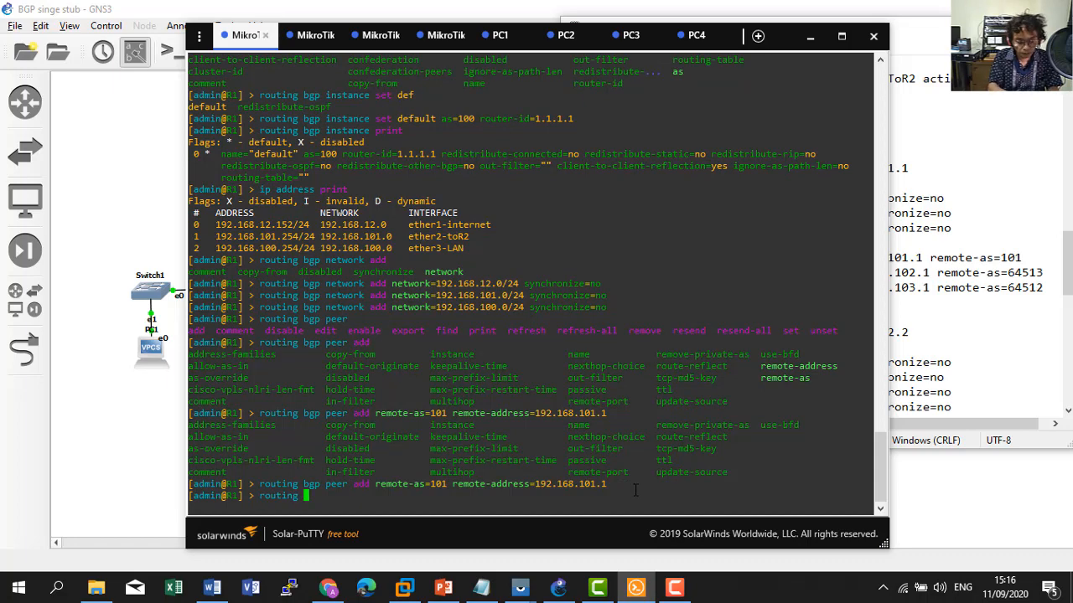
pyautogui.write('bgp peer ')
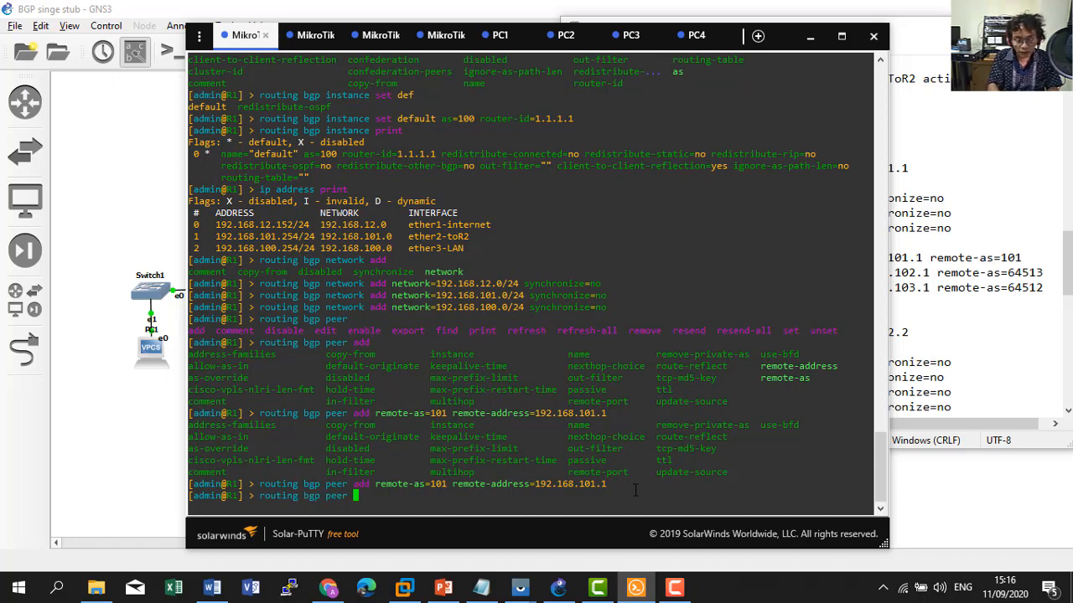
pyautogui.write('print')
pyautogui.press('Return')
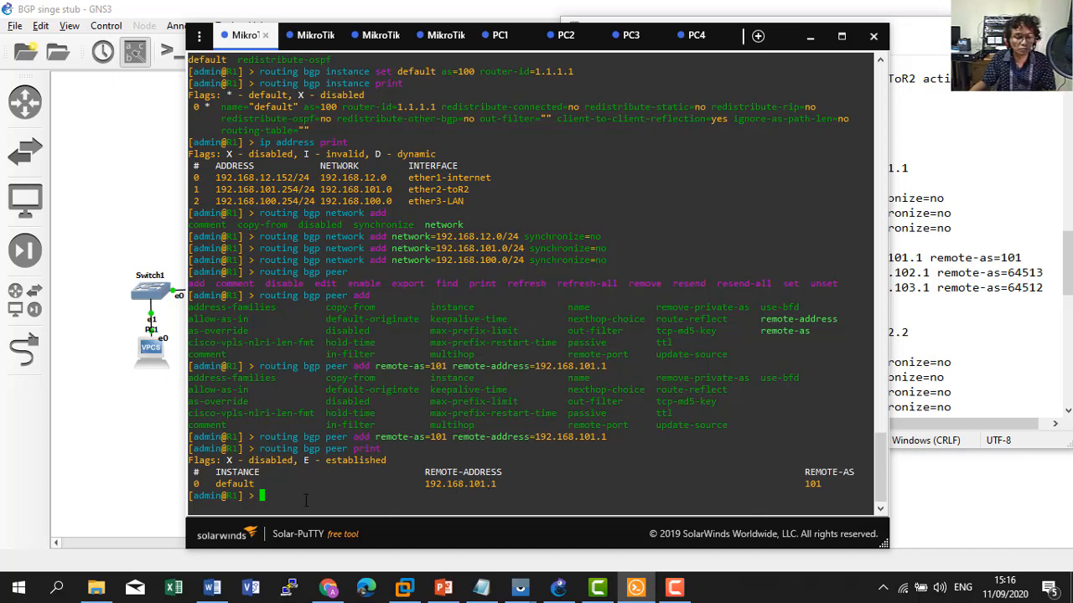
# Print R1's routing table, which shows only default and connected routes, then show the topology.
pyautogui.write('ip')
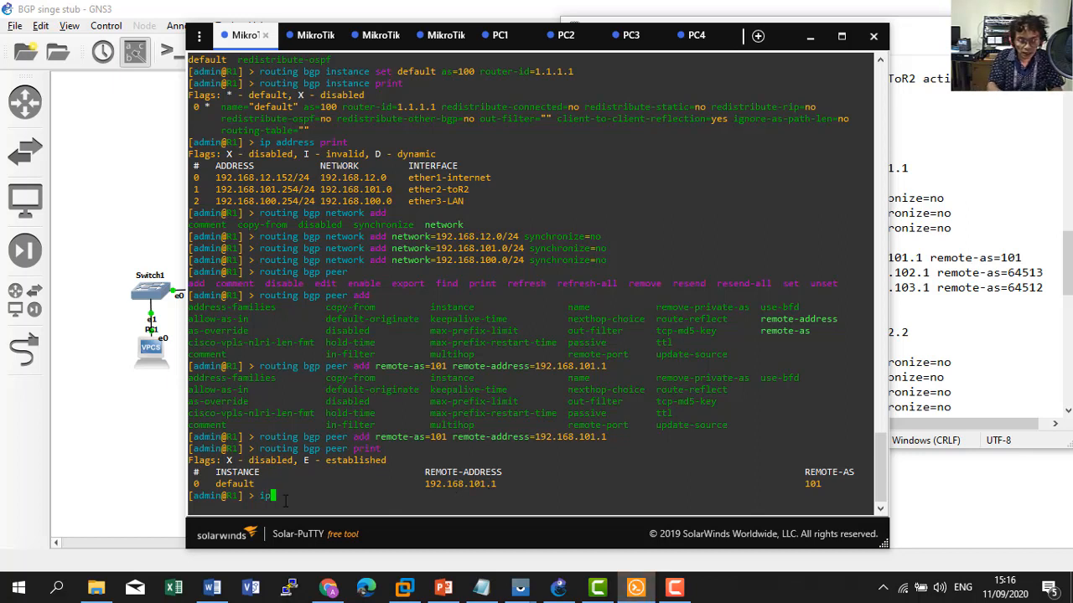
pyautogui.write(' route print')
pyautogui.press('Return')
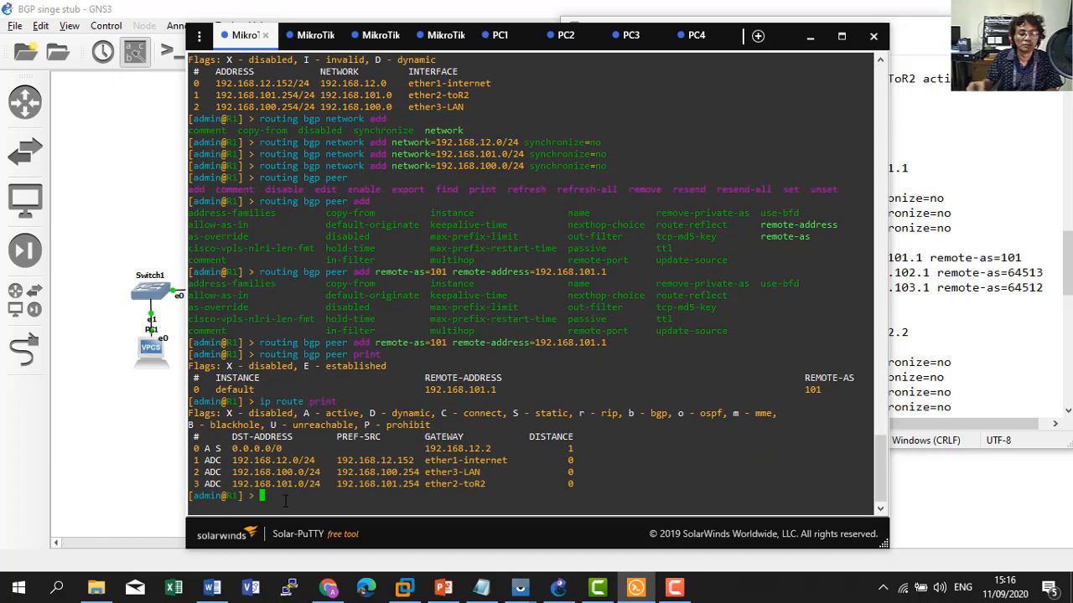
pyautogui.hotkey('alt', 'Tab')
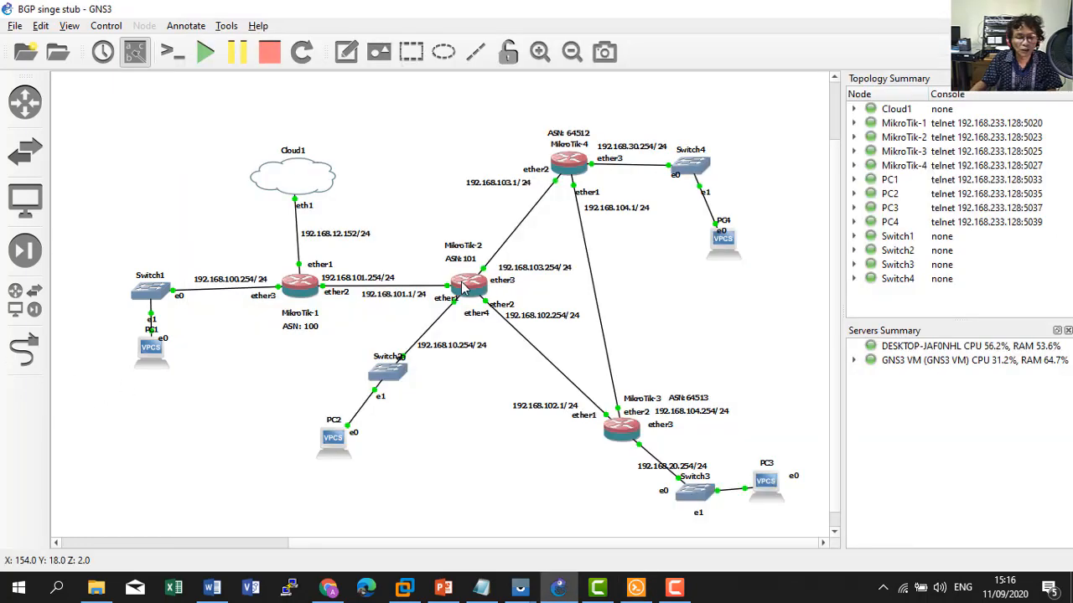
# Paste and run R2's 'routing bgp instance set' line from the notes: AS 101, router-id 2.2.2.2.
pyautogui.click(639, 593)
pyautogui.click(312, 35)
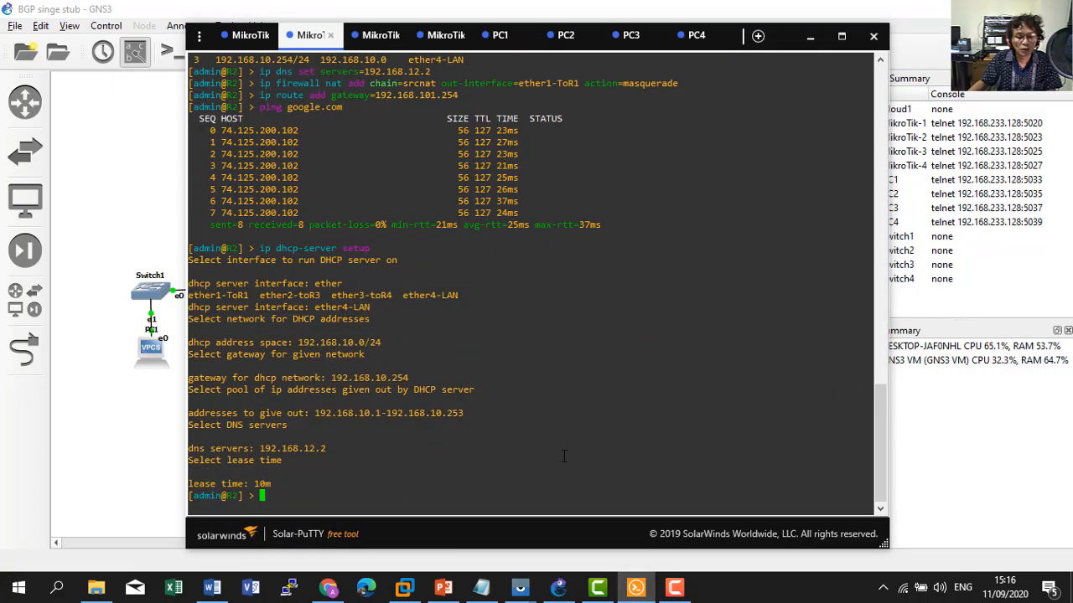
pyautogui.click(481, 587)
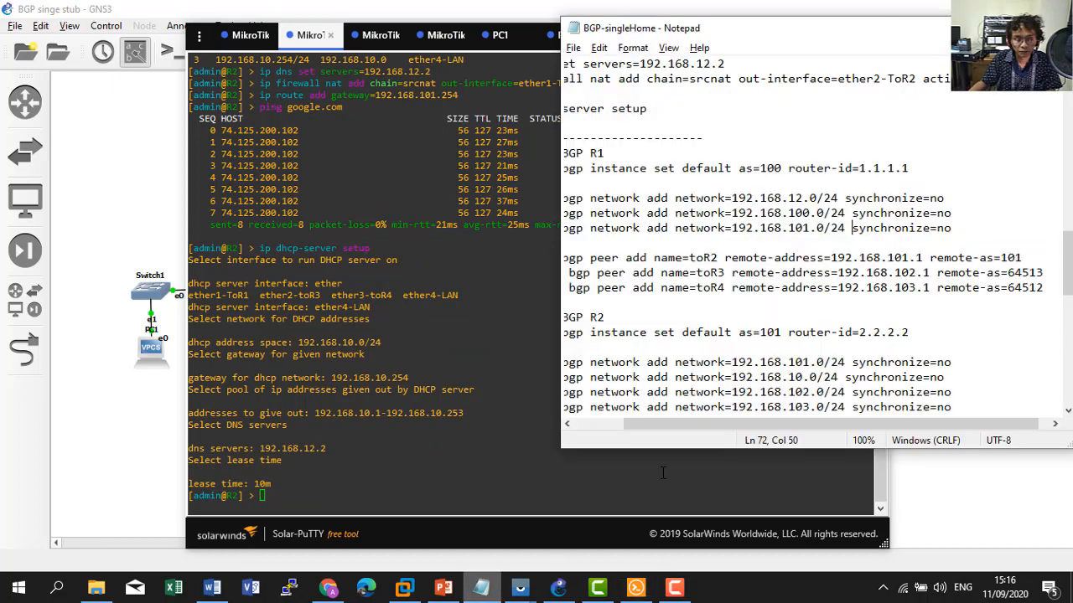
pyautogui.moveTo(657, 423); pyautogui.dragTo(606, 424)
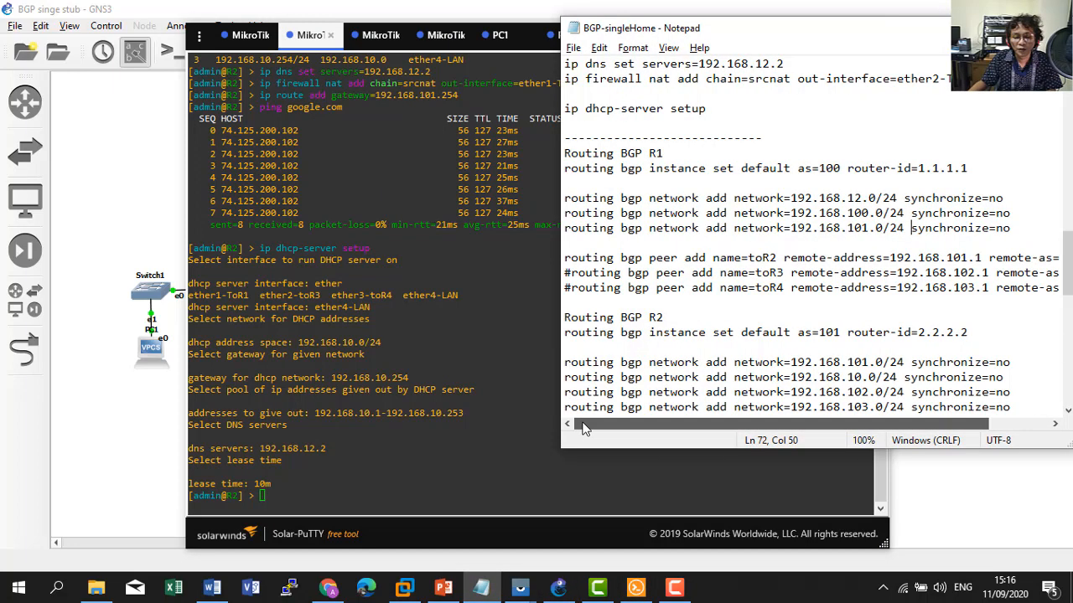
pyautogui.moveTo(565, 333); pyautogui.dragTo(972, 332)
pyautogui.hotkey('ctrl', 'c')
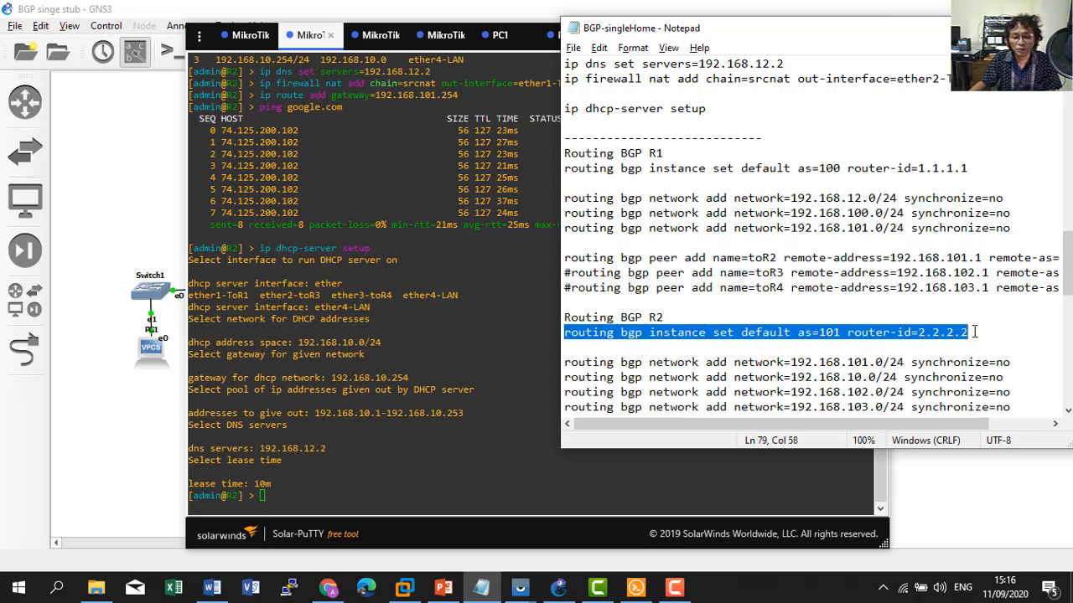
pyautogui.click(466, 419)
pyautogui.rightClick(467, 419)
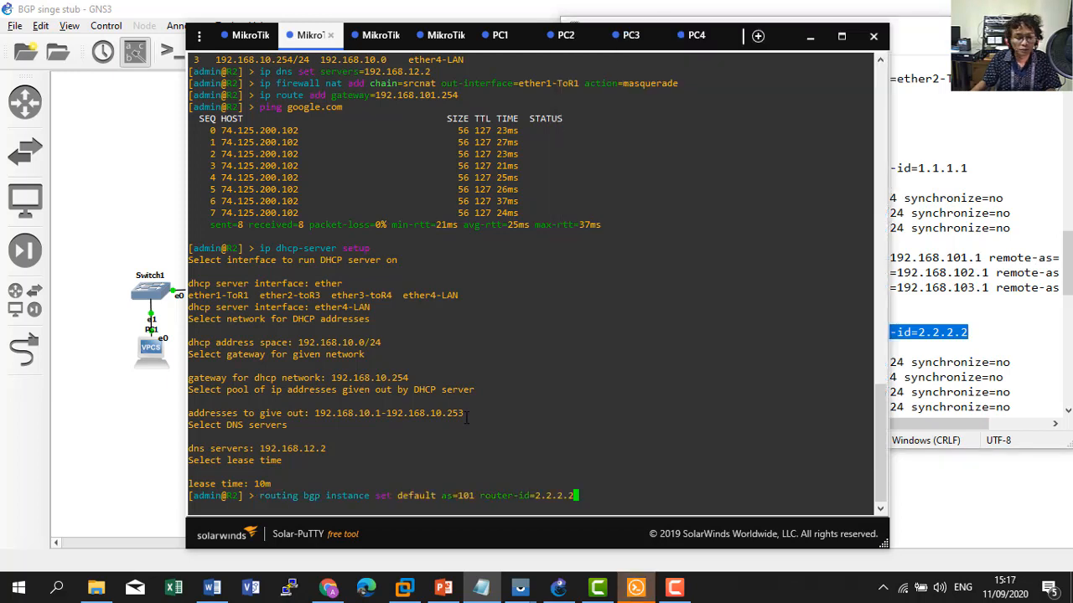
pyautogui.press('Left')
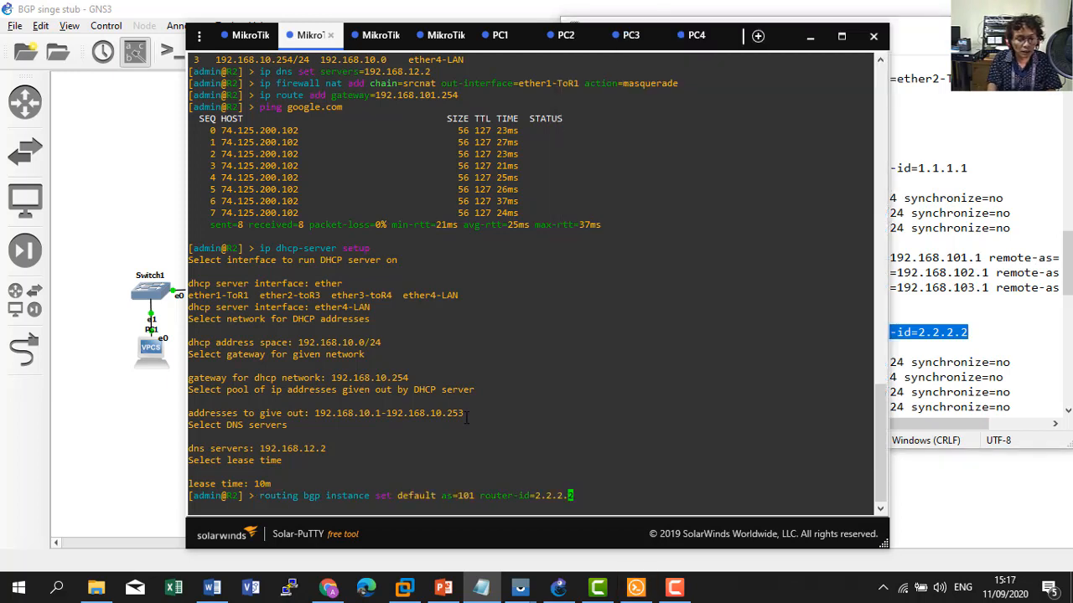
pyautogui.press('Right')
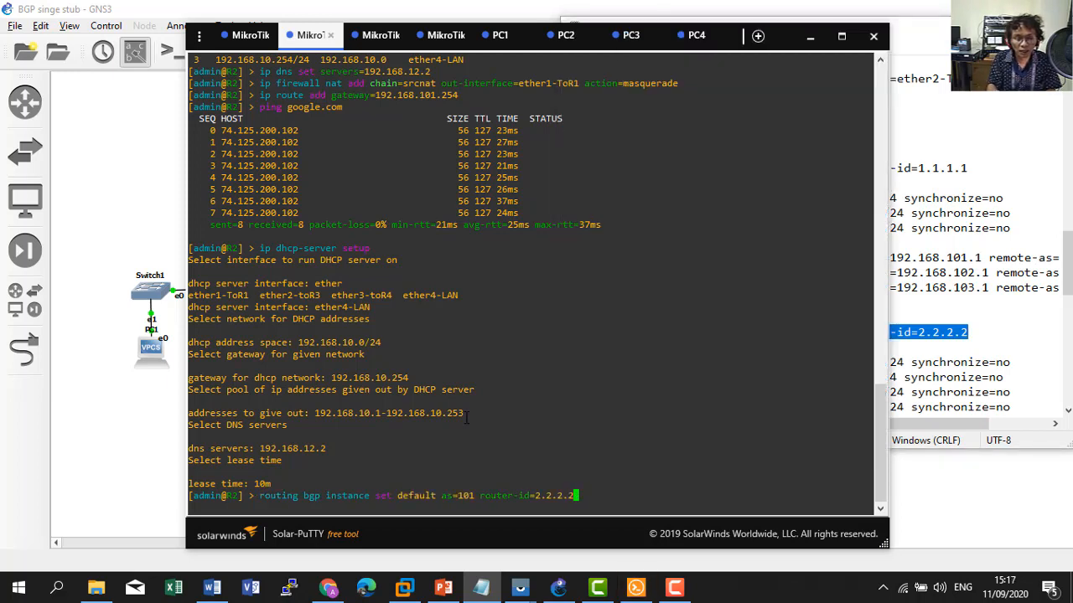
pyautogui.press('Return')
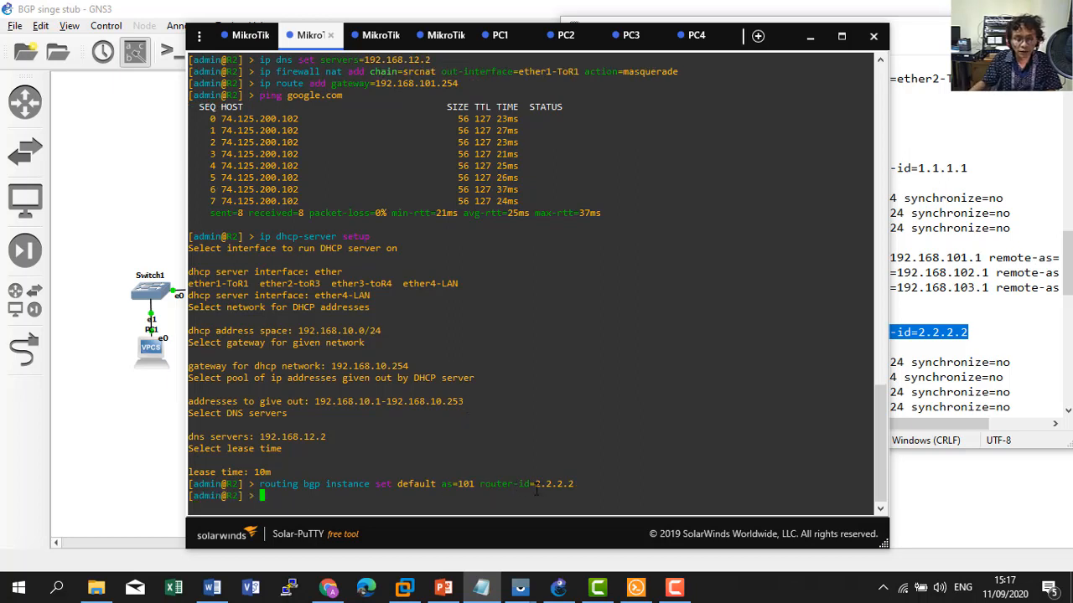
pyautogui.click(927, 362)
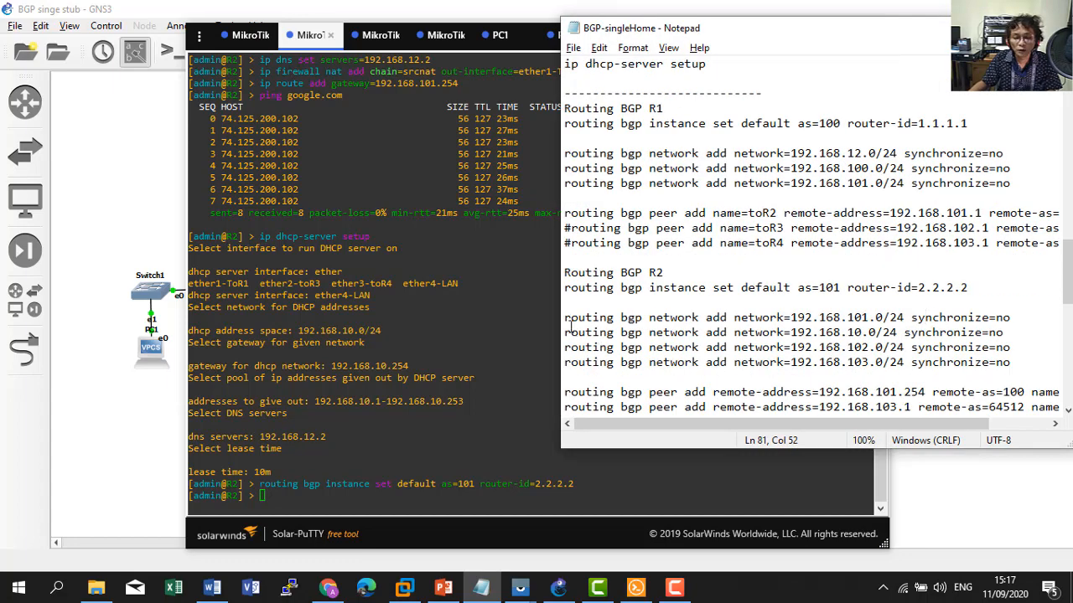
pyautogui.moveTo(566, 317); pyautogui.dragTo(1015, 361)
pyautogui.hotkey('ctrl', 'c')
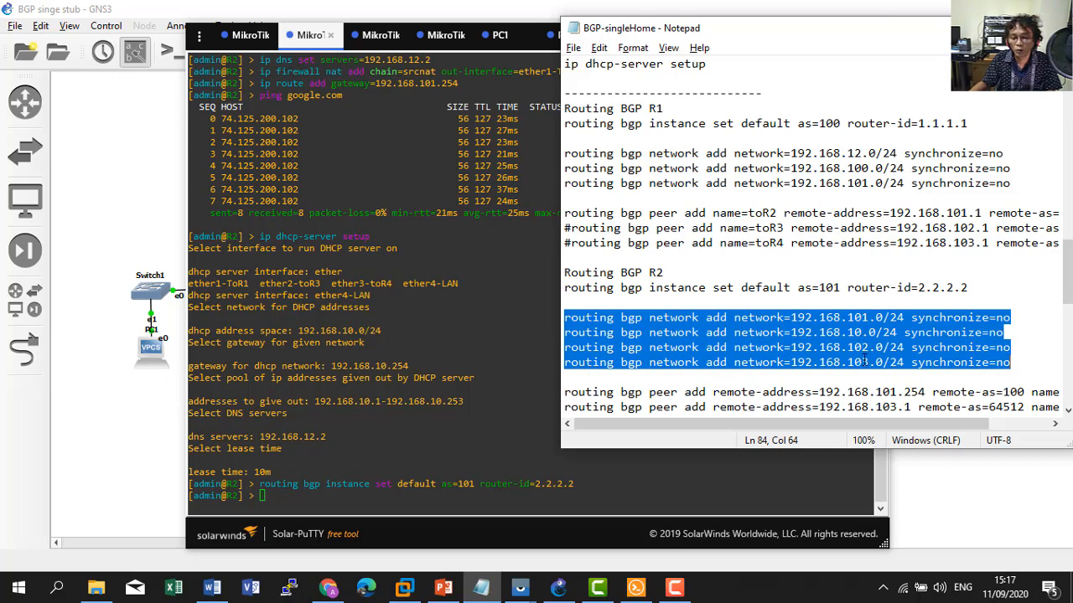
# List R2's interface addresses with 'ip address print'.
pyautogui.click(337, 465)
pyautogui.write('ip address ')
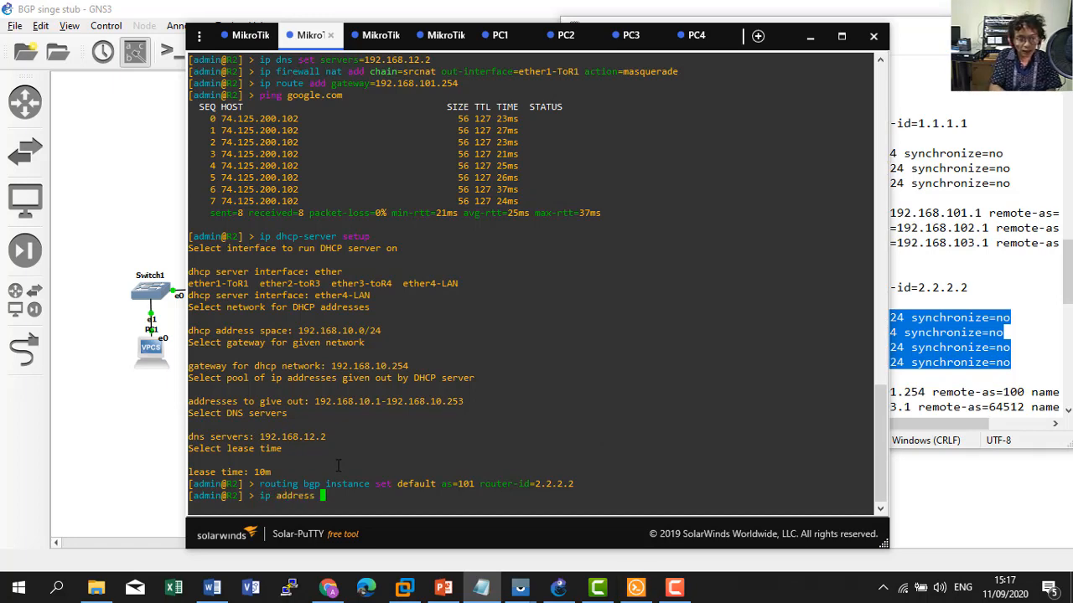
pyautogui.write('print')
pyautogui.press('Return')
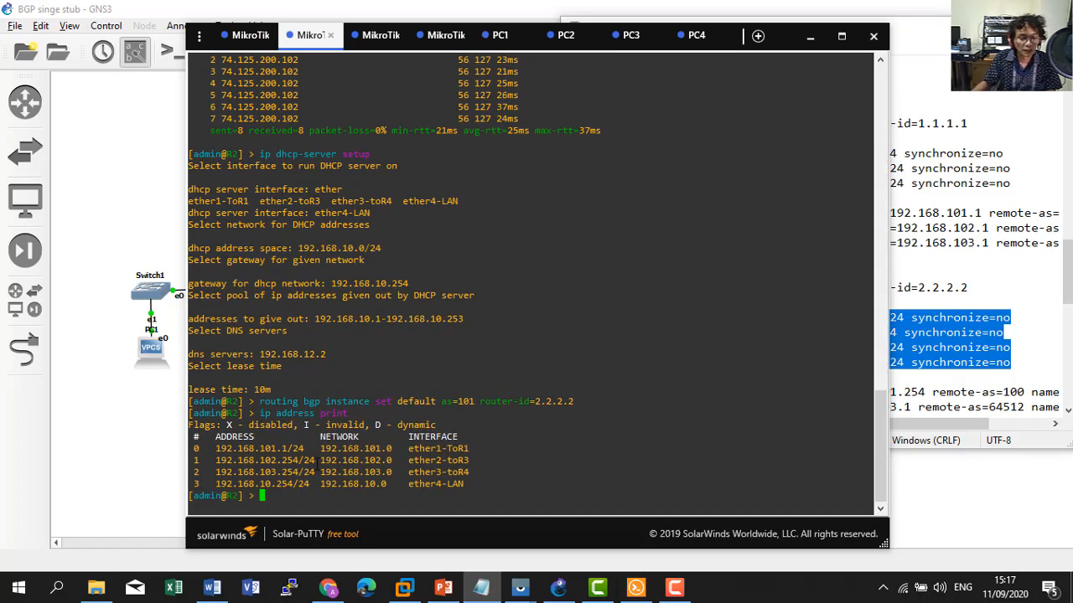
# Paste and run R2's network lines for 192.168.101.0/24, 192.168.10.0/24, 192.168.102.0/24 and 192.168.103.0/24.
pyautogui.rightClick(936, 348)
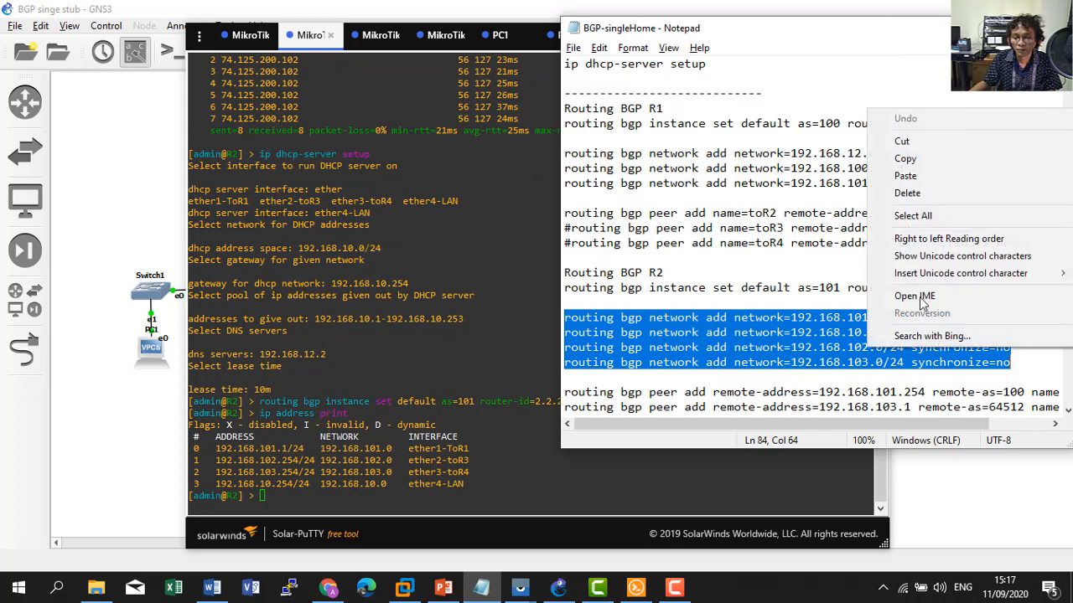
pyautogui.click(905, 159)
pyautogui.click(421, 495)
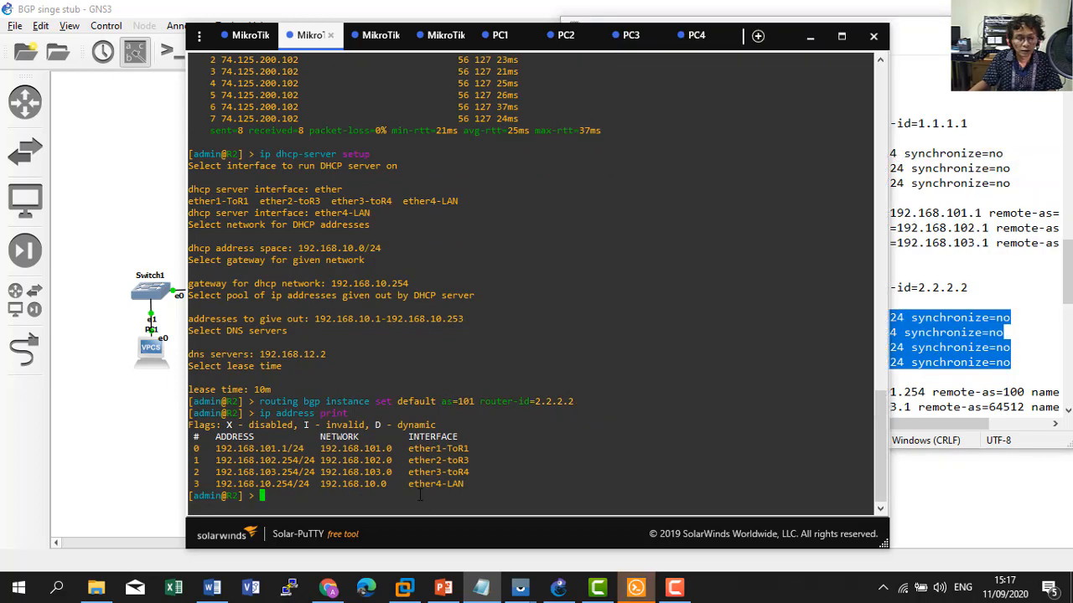
pyautogui.rightClick(421, 494)
pyautogui.press('Return')
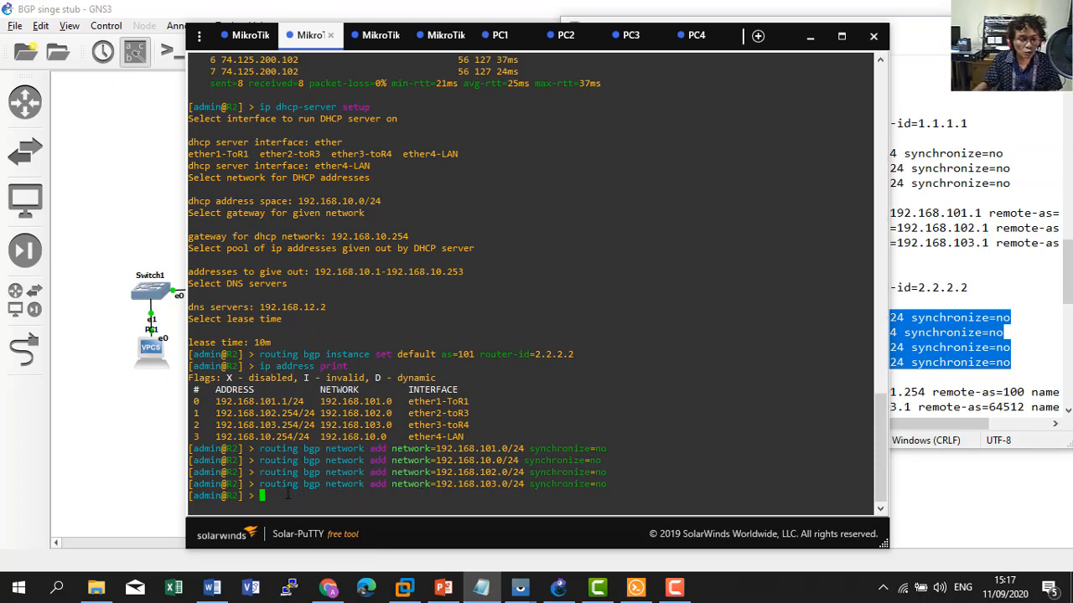
pyautogui.click(120, 494)
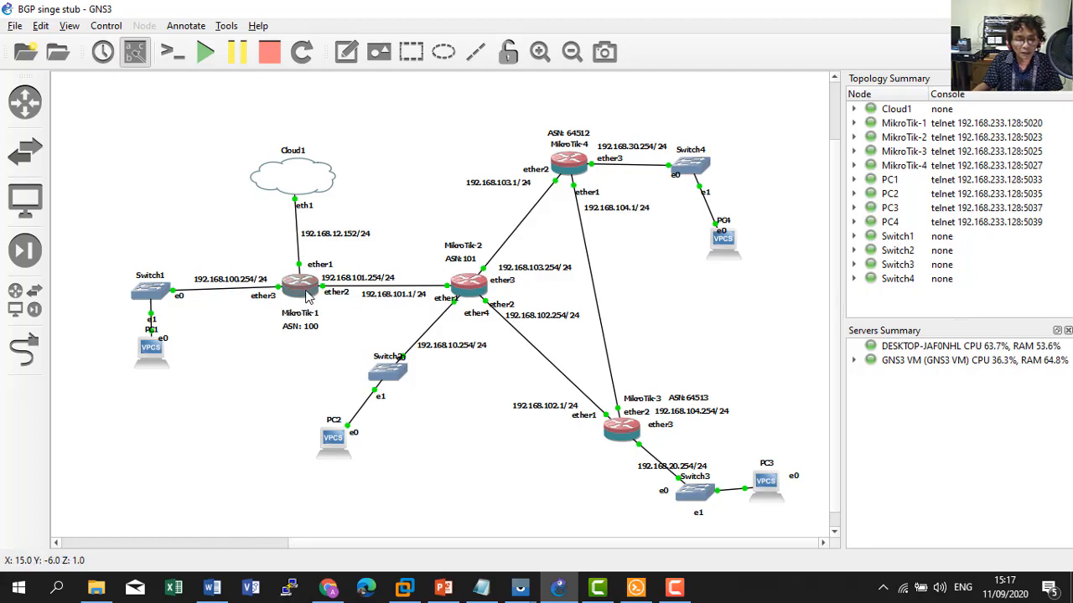
# Copy R2's three 'routing bgp peer add' lines from the BGP notes.
pyautogui.moveTo(292, 287)
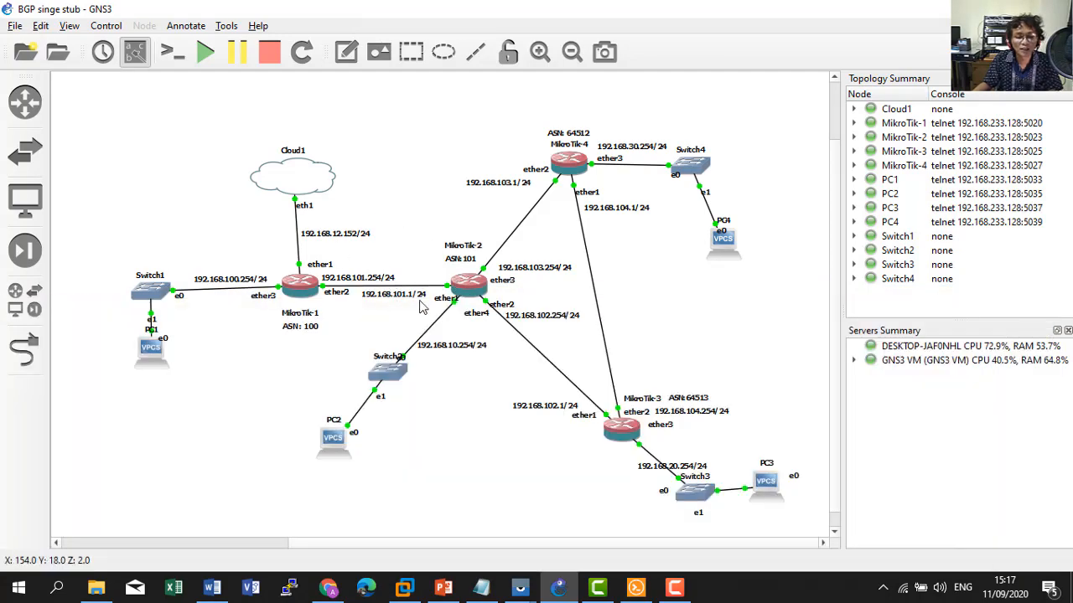
pyautogui.moveTo(633, 591)
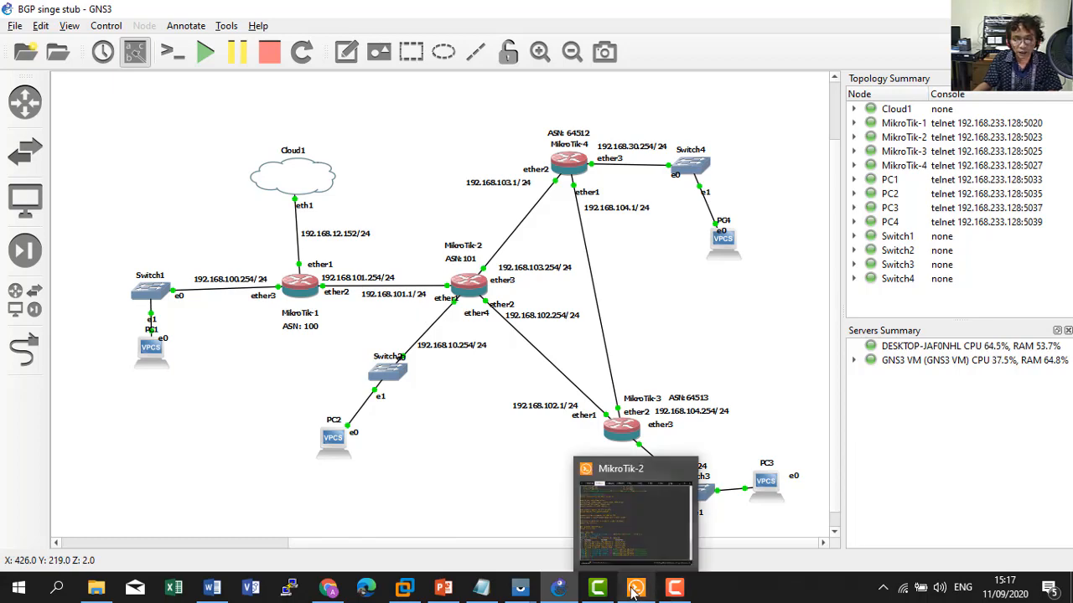
pyautogui.click(634, 519)
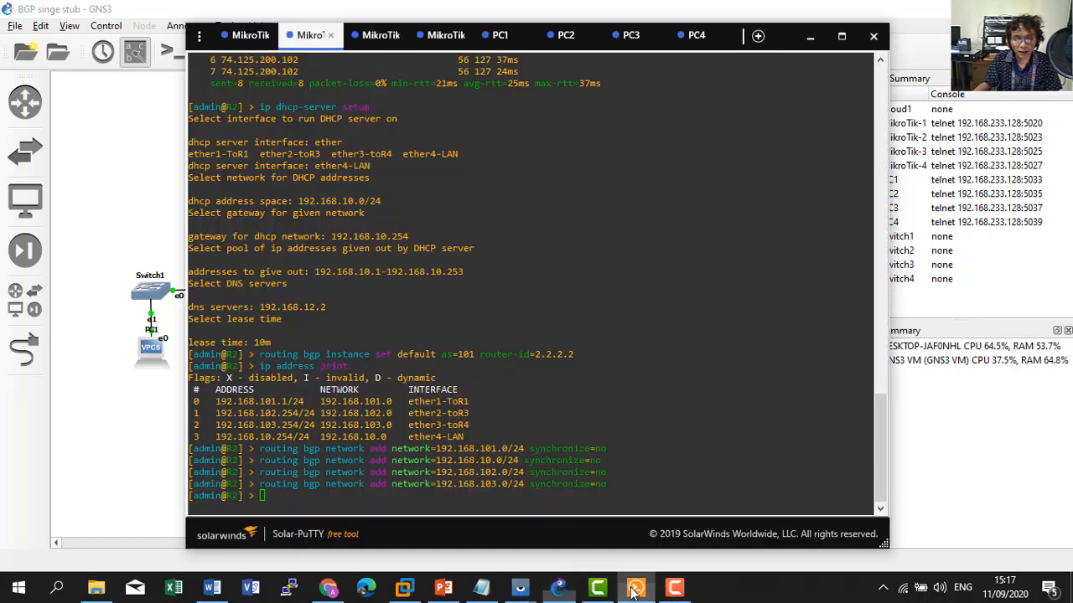
pyautogui.click(481, 588)
pyautogui.scroll(-1, 866, 369)
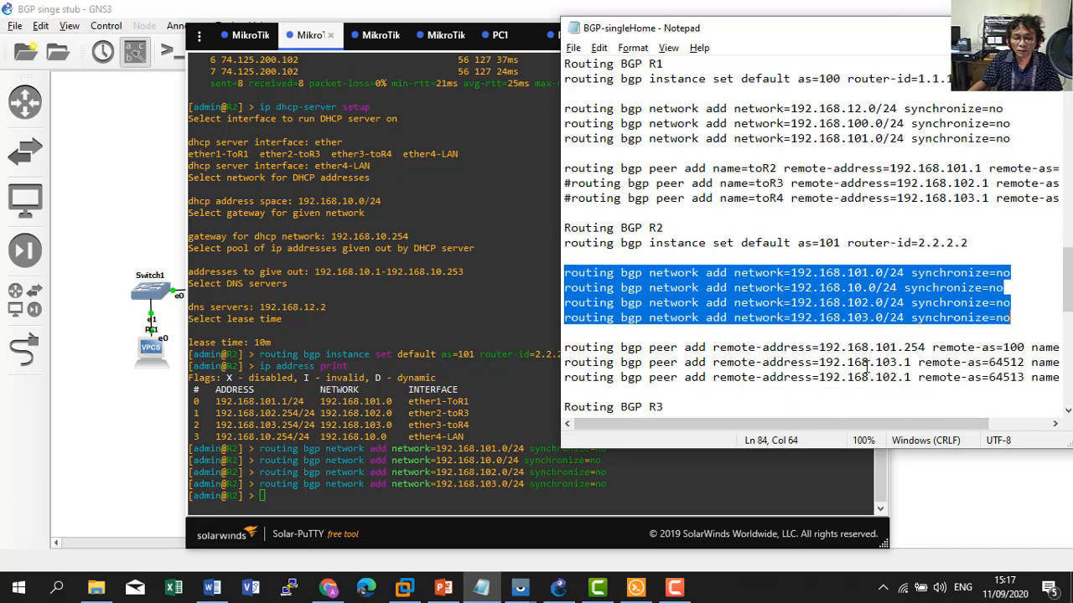
pyautogui.moveTo(564, 352); pyautogui.dragTo(564, 391)
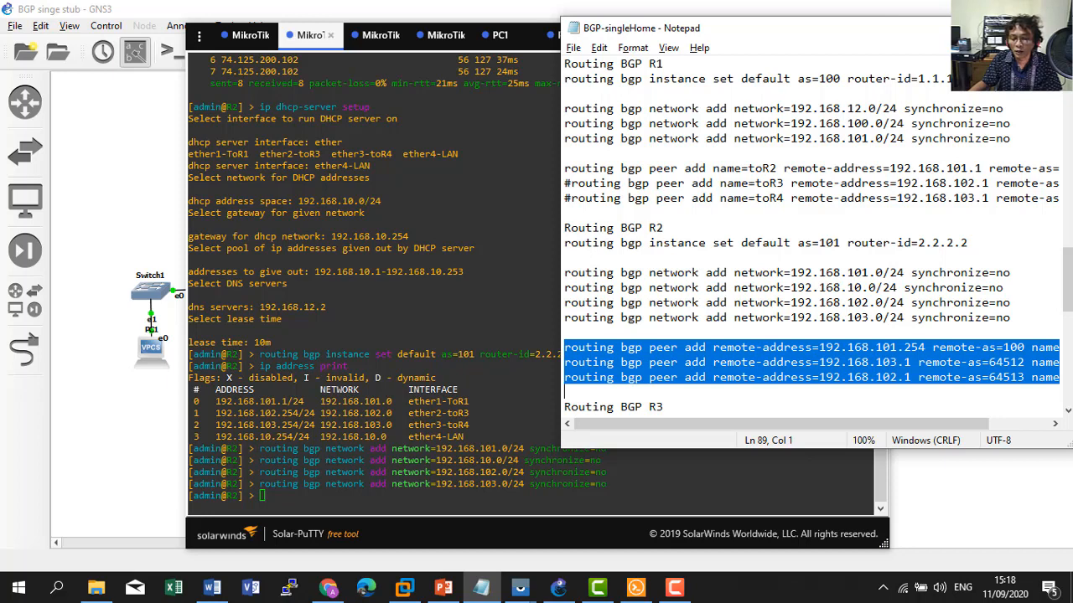
pyautogui.rightClick(868, 132)
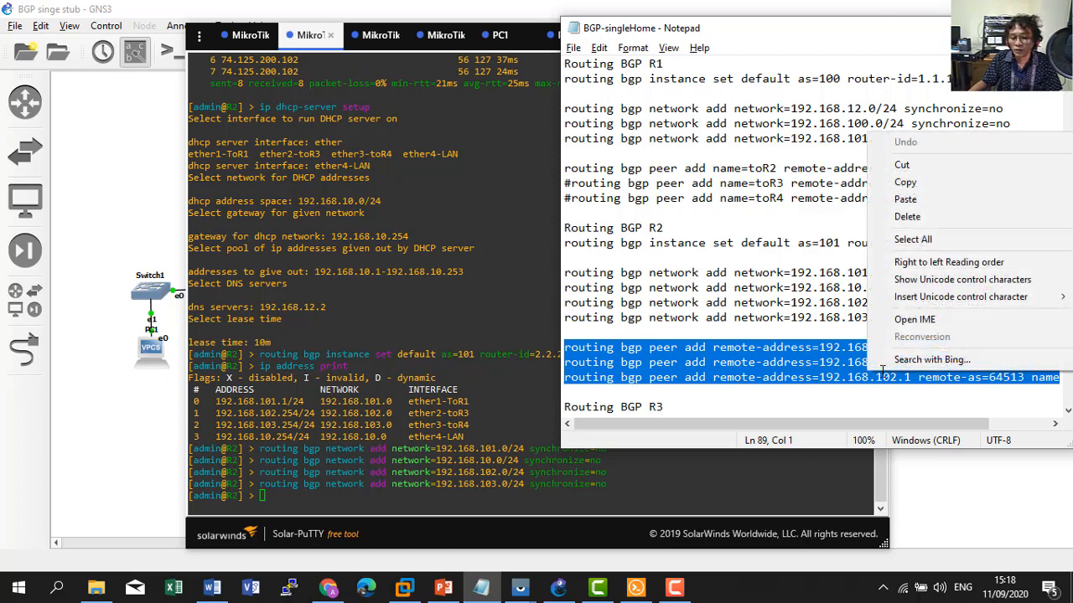
pyautogui.click(897, 182)
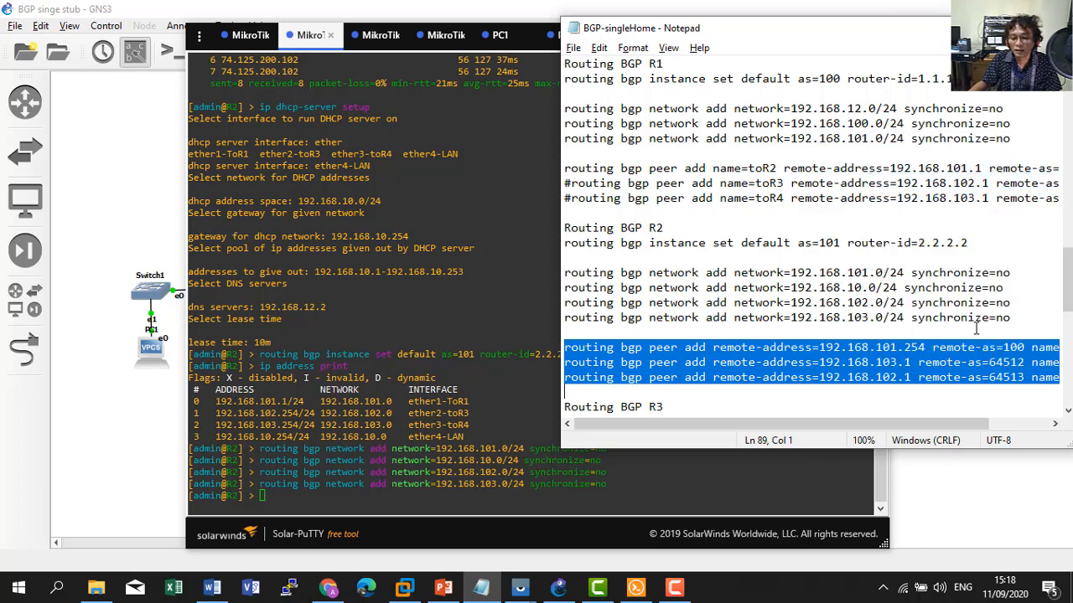
# Paste them on R2, creating peers toR1 (AS 100), toR4 (AS 64512) and toR3 (AS 64513).
pyautogui.click(465, 426)
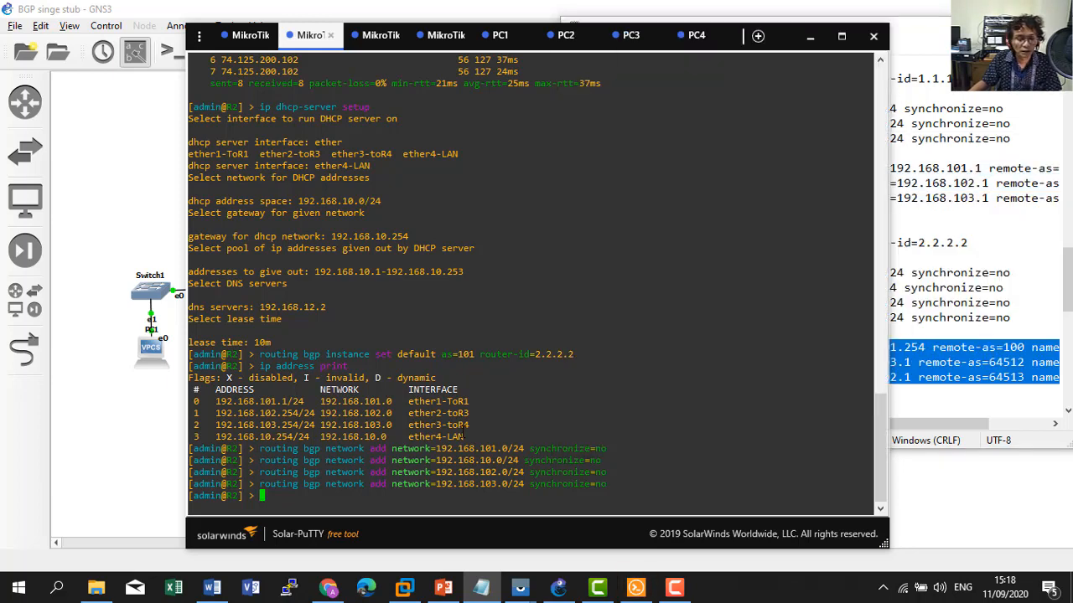
pyautogui.rightClick(465, 426)
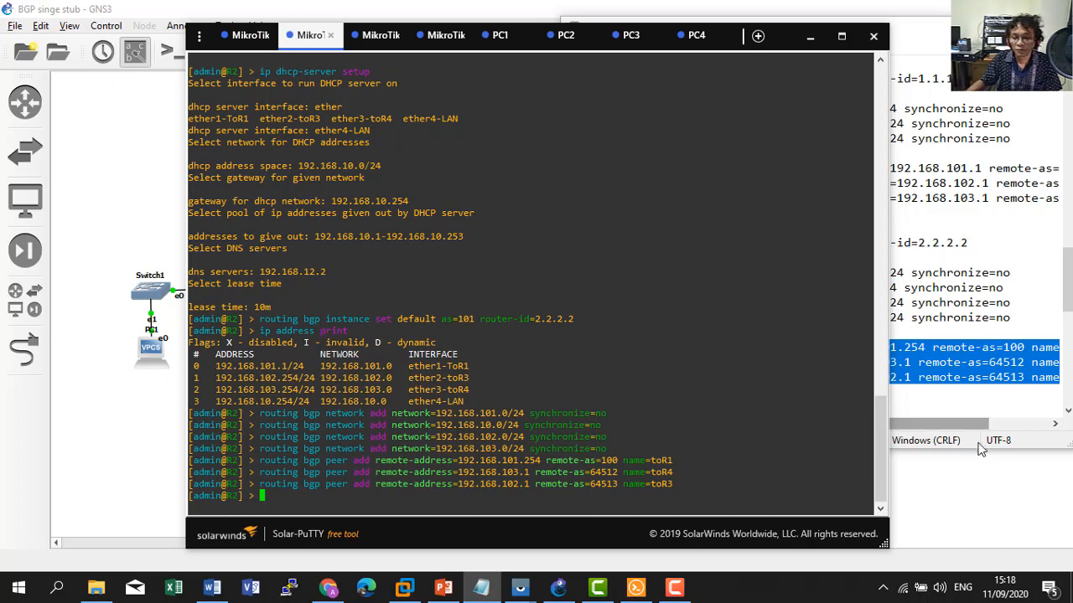
pyautogui.click(956, 421)
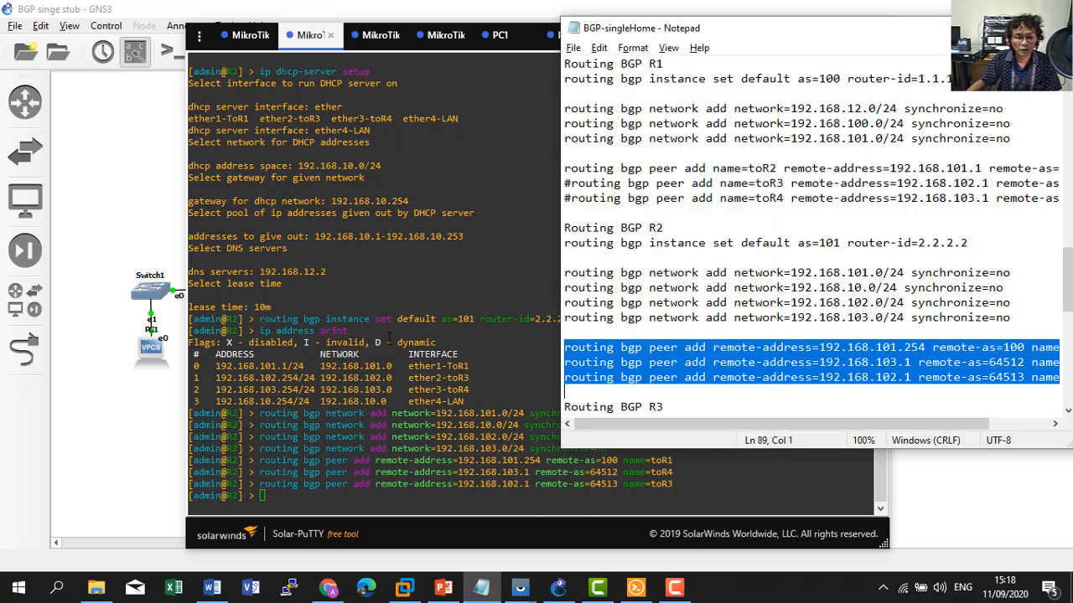
pyautogui.click(389, 338)
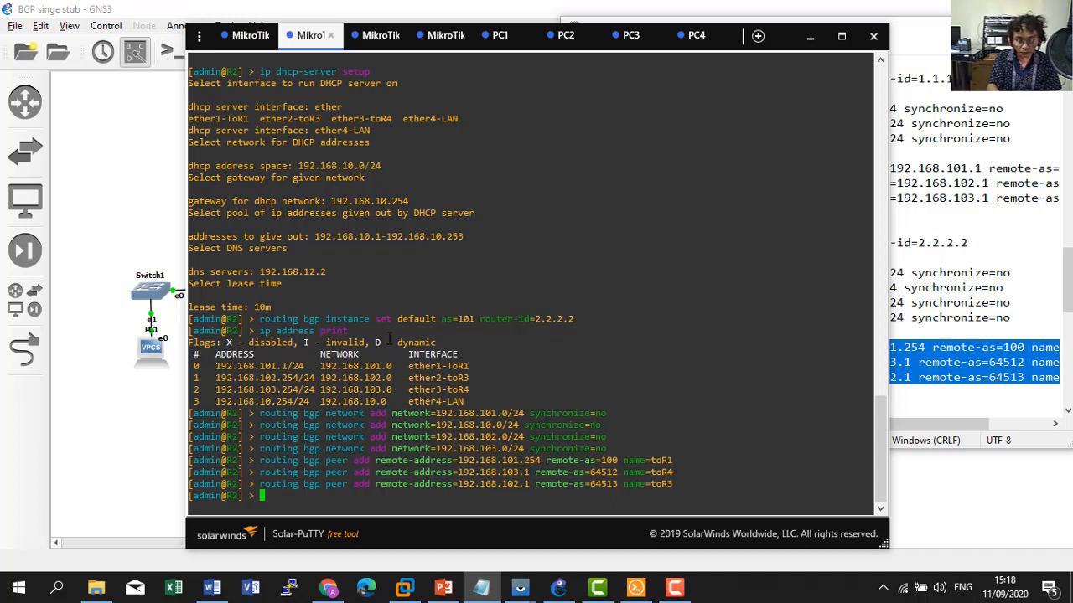
pyautogui.write('ip')
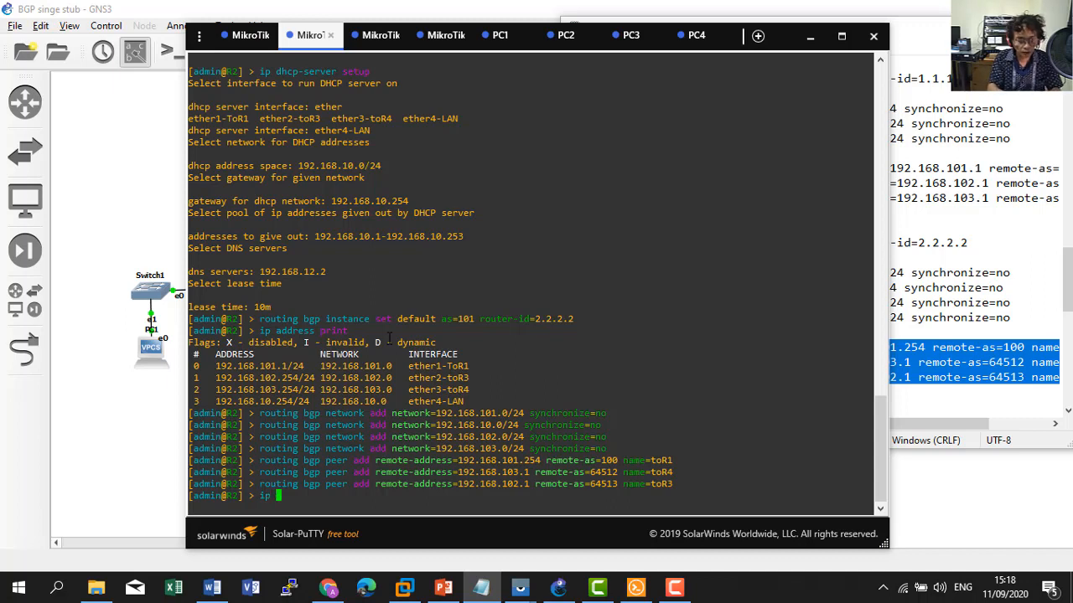
# Print R2's BGP peers, showing the session to R1 at 192.168.101.254 established.
pyautogui.press('BackSpace')
pyautogui.press('BackSpace')
pyautogui.write('routing ')
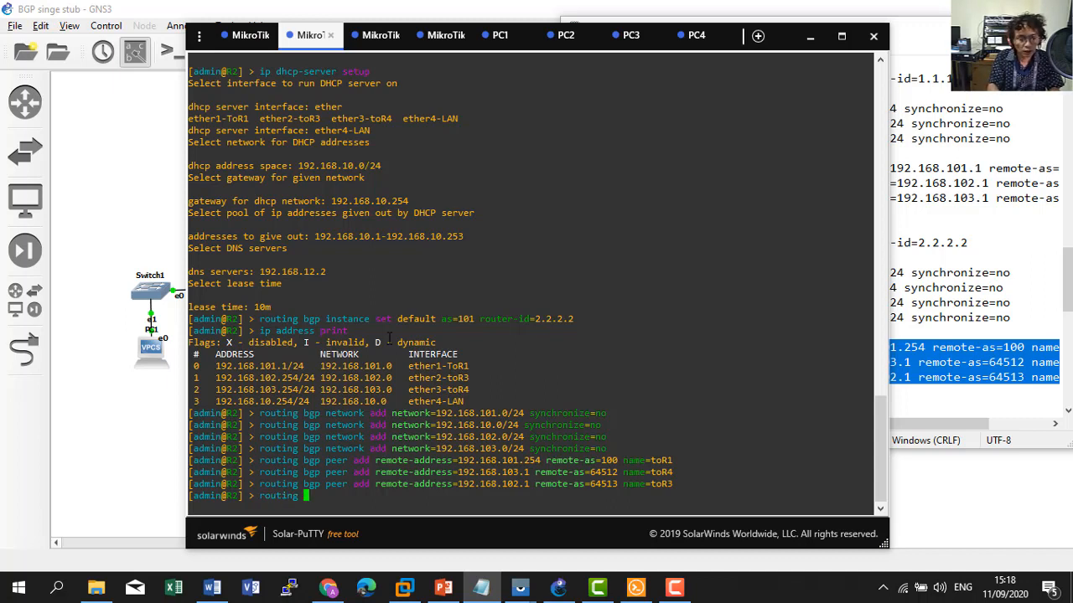
pyautogui.write('bgp ')
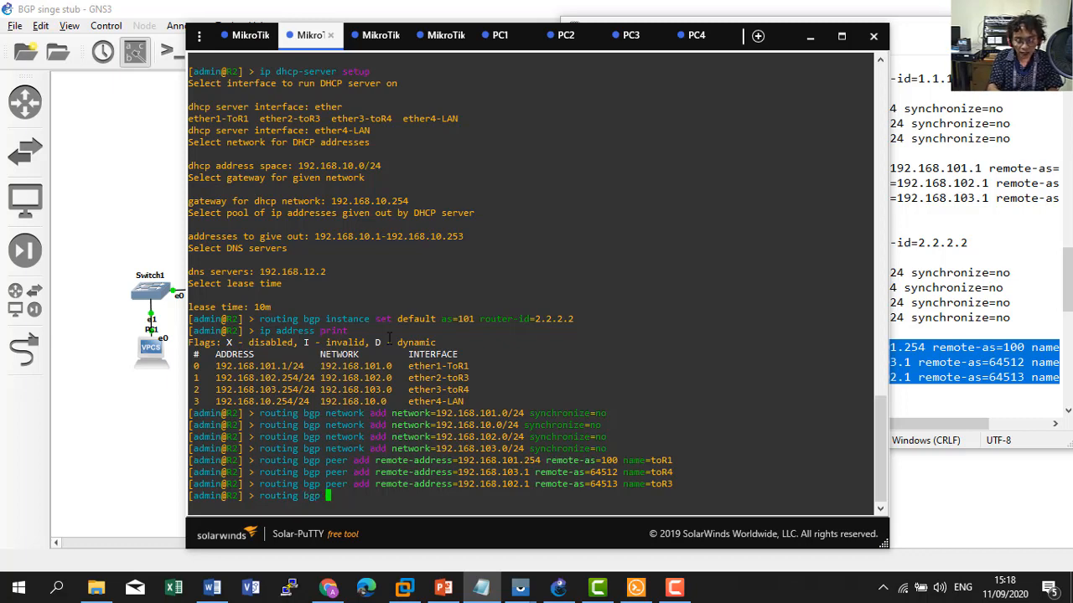
pyautogui.write('peer print')
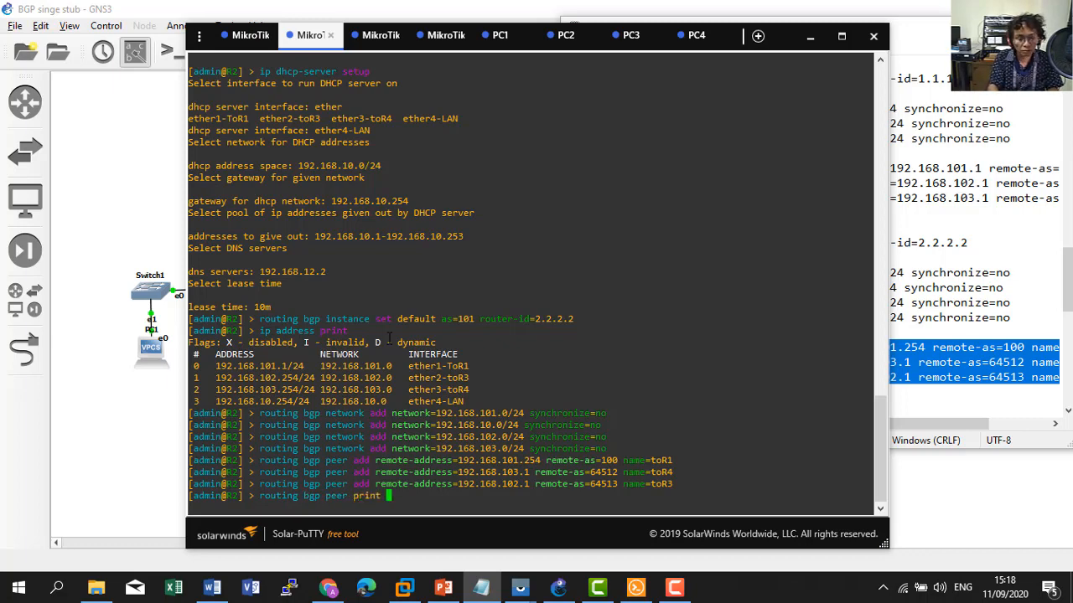
pyautogui.press('Return')
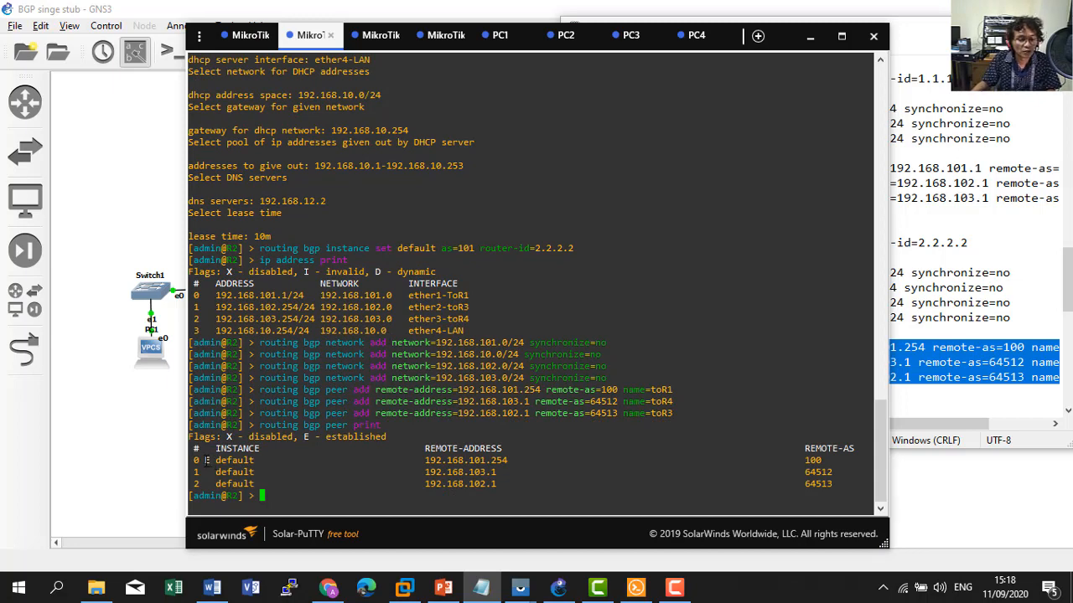
# Print R2's routing table to see the BGP-learned routes.
pyautogui.click(170, 432)
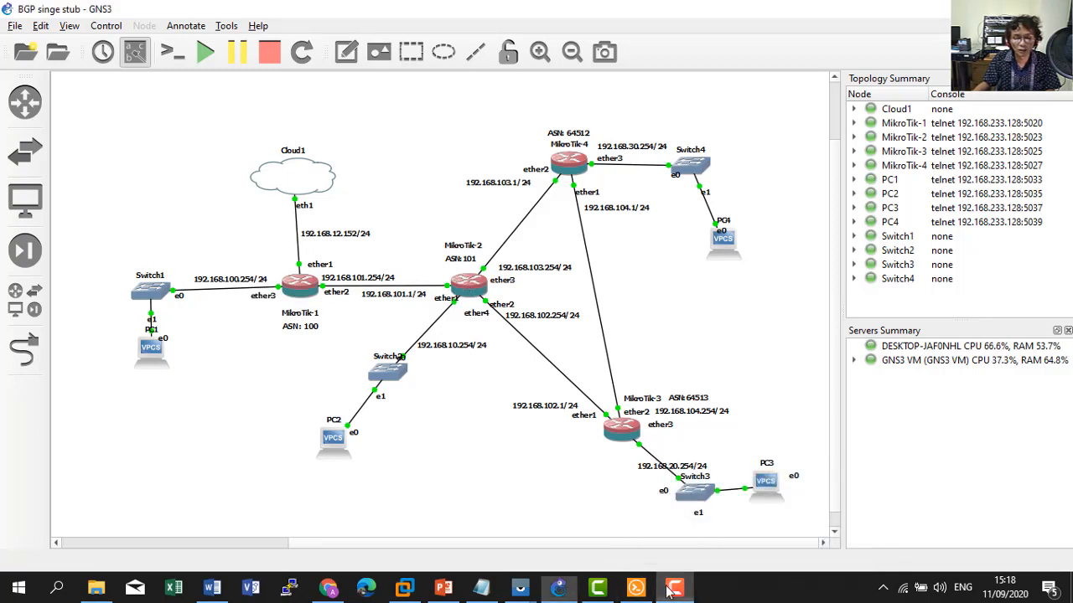
pyautogui.click(638, 591)
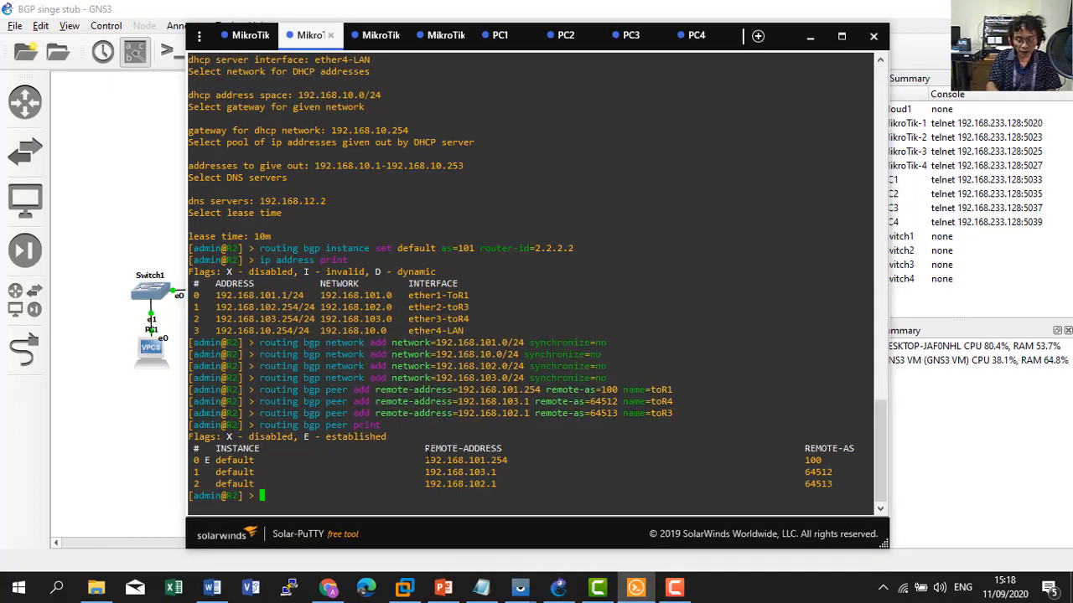
pyautogui.write('ip route print')
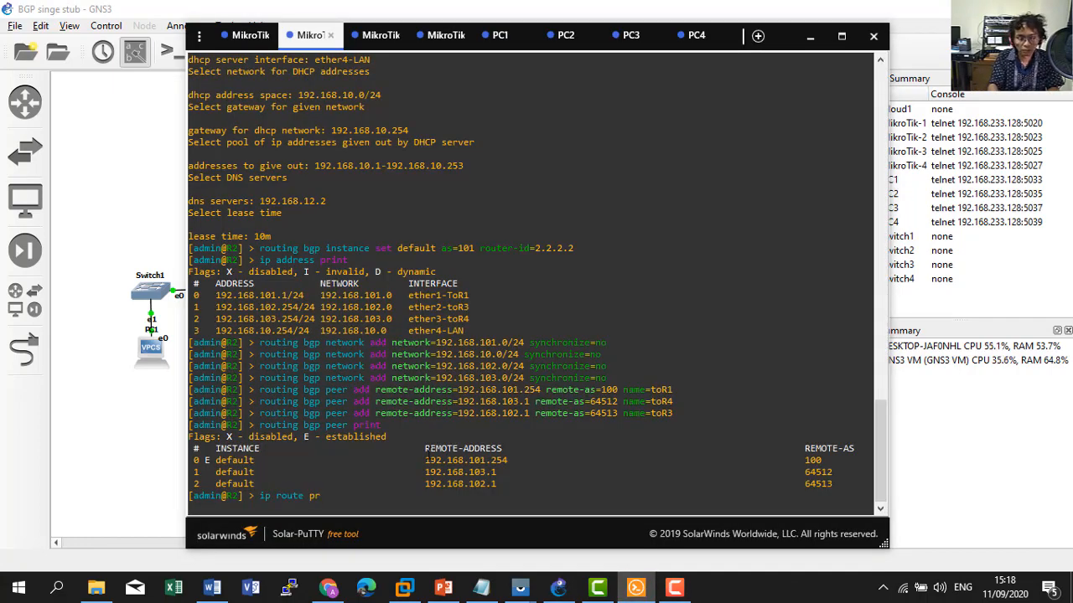
pyautogui.press('Return')
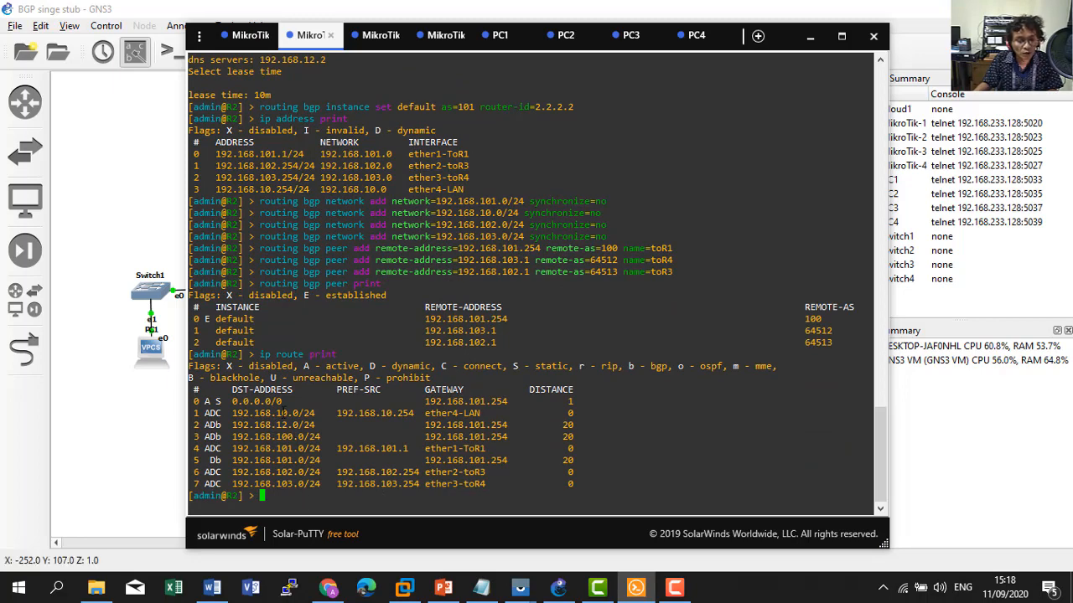
# Print R1's routing table, showing BGP routes to 192.168.10.0, 192.168.102.0 and 192.168.103.0 via 192.168.101.1.
pyautogui.click(255, 38)
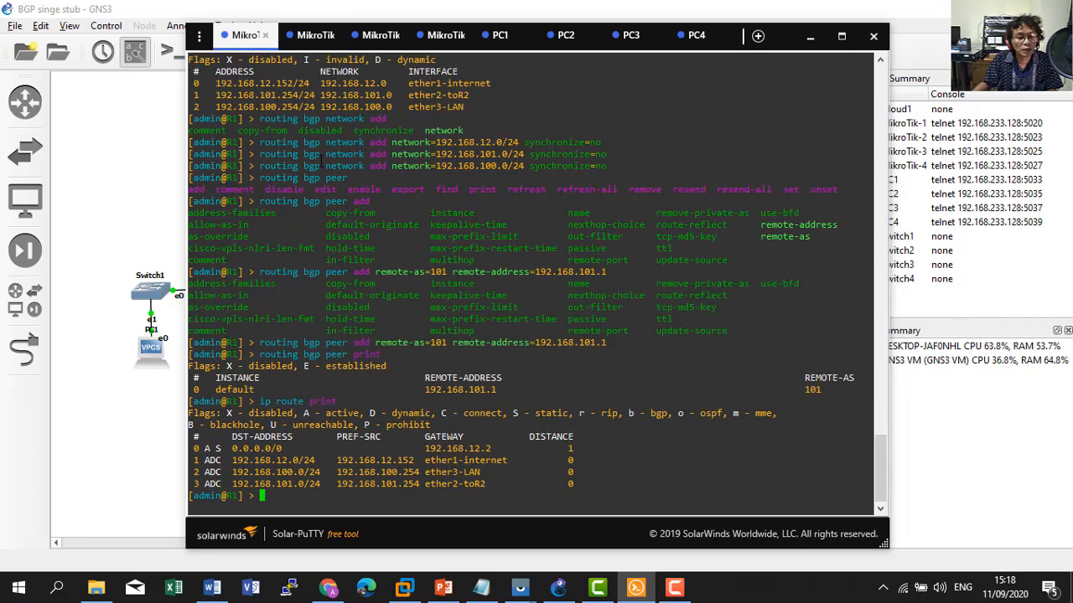
pyautogui.write('ip ')
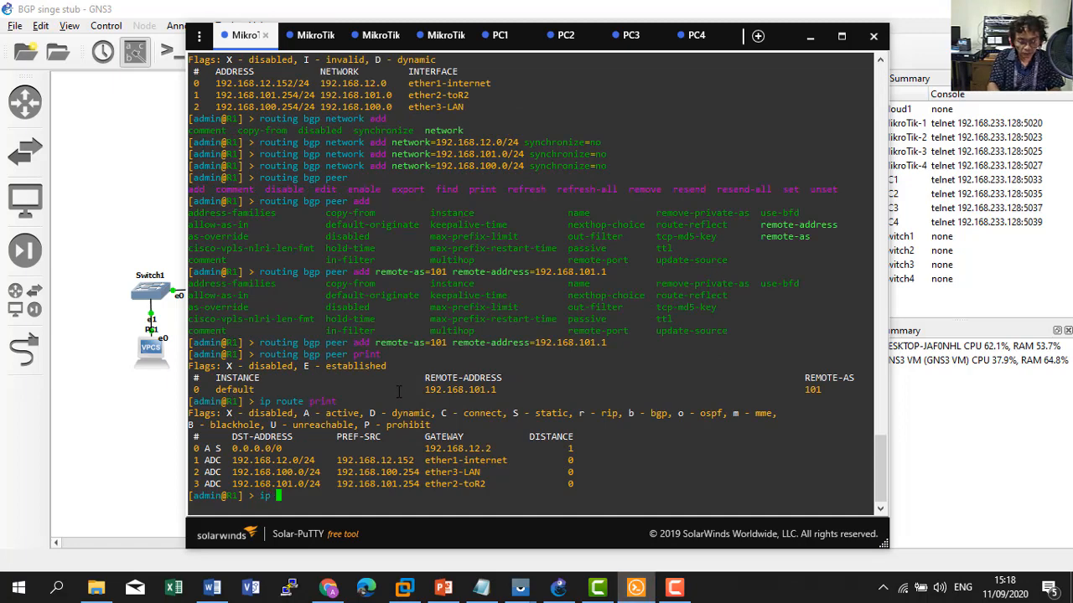
pyautogui.write('route print')
pyautogui.press('Return')
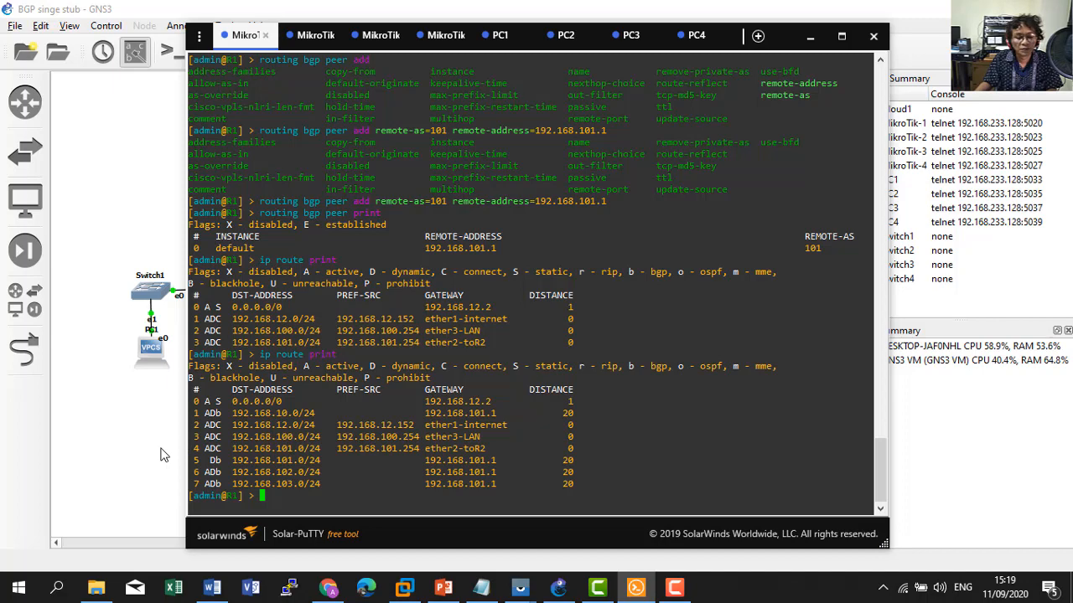
# Copy R3's 'routing bgp instance set' line from the notes, with R3's console selected.
pyautogui.click(163, 501)
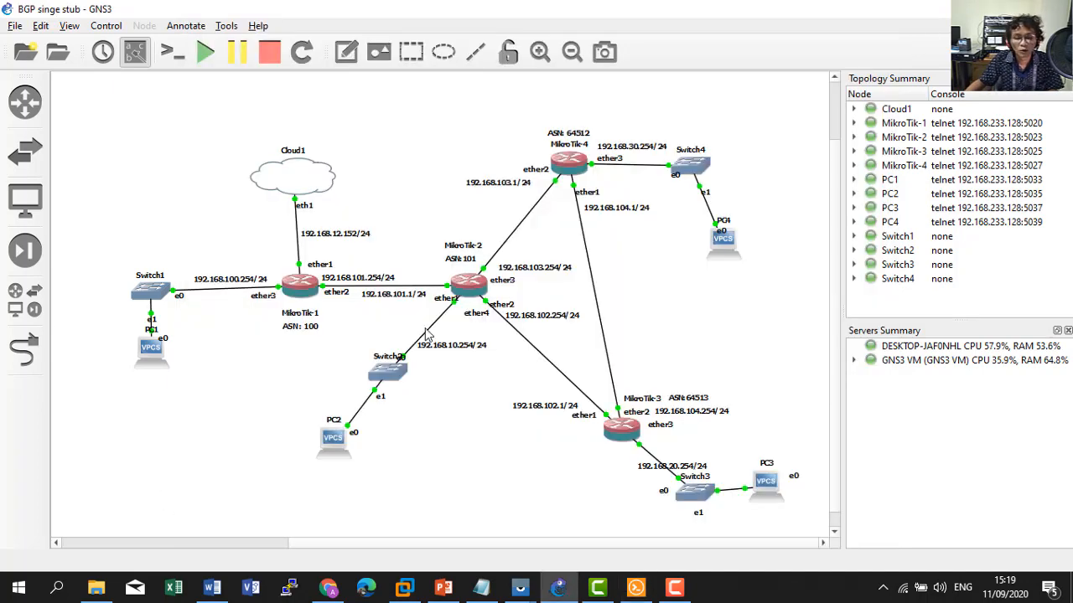
pyautogui.click(484, 588)
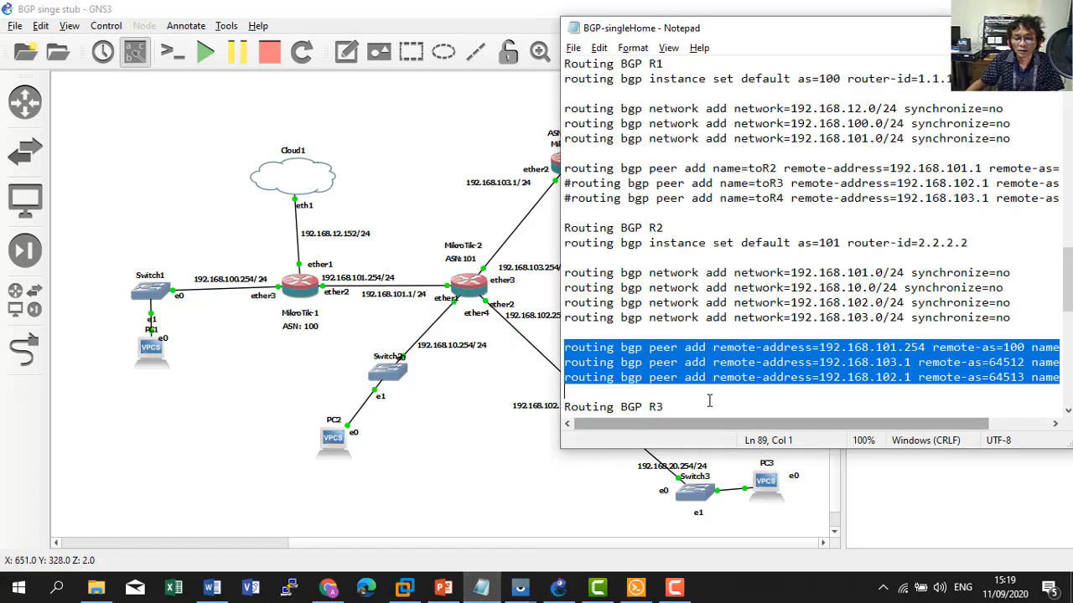
pyautogui.scroll(-2, 709, 401)
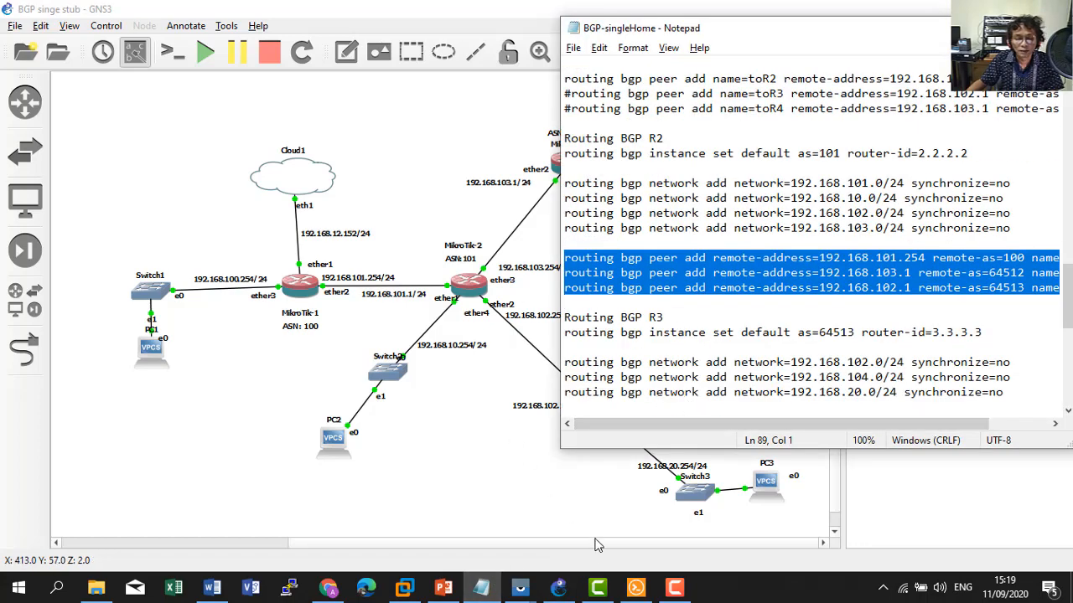
pyautogui.click(636, 587)
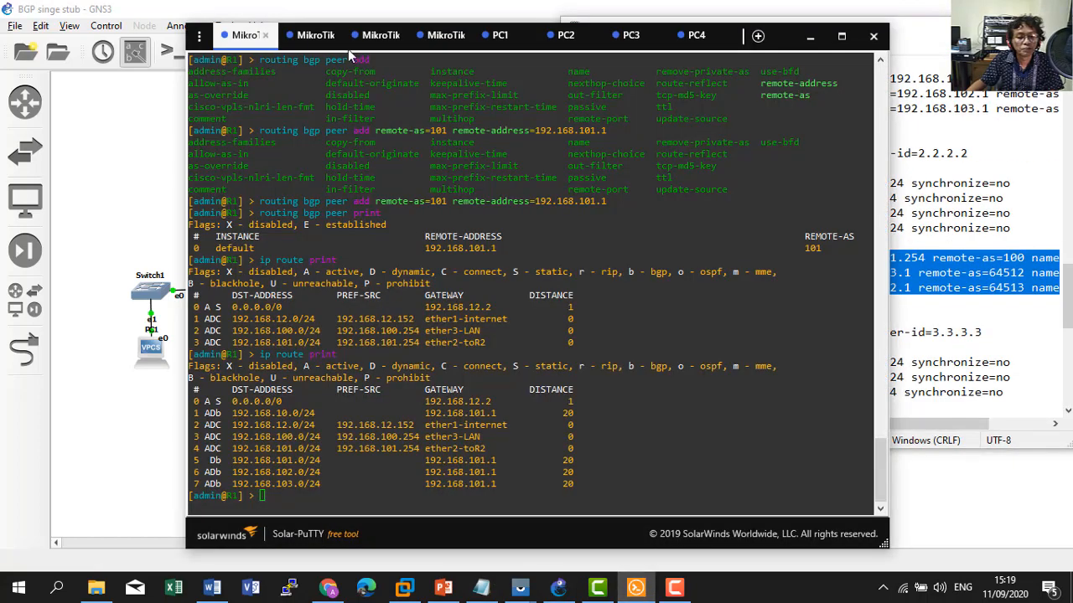
pyautogui.click(374, 36)
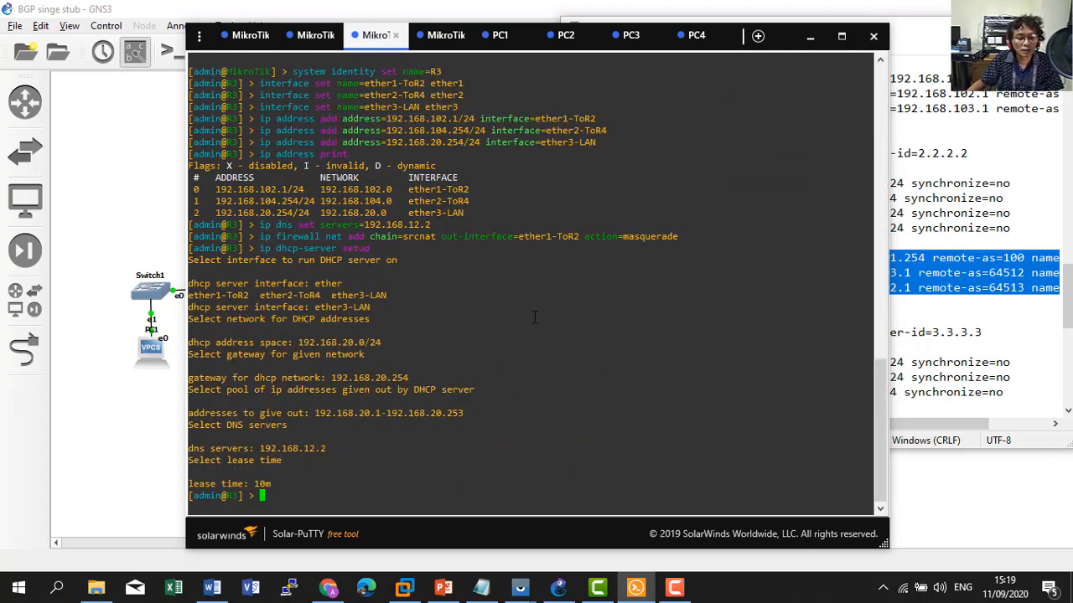
pyautogui.click(905, 377)
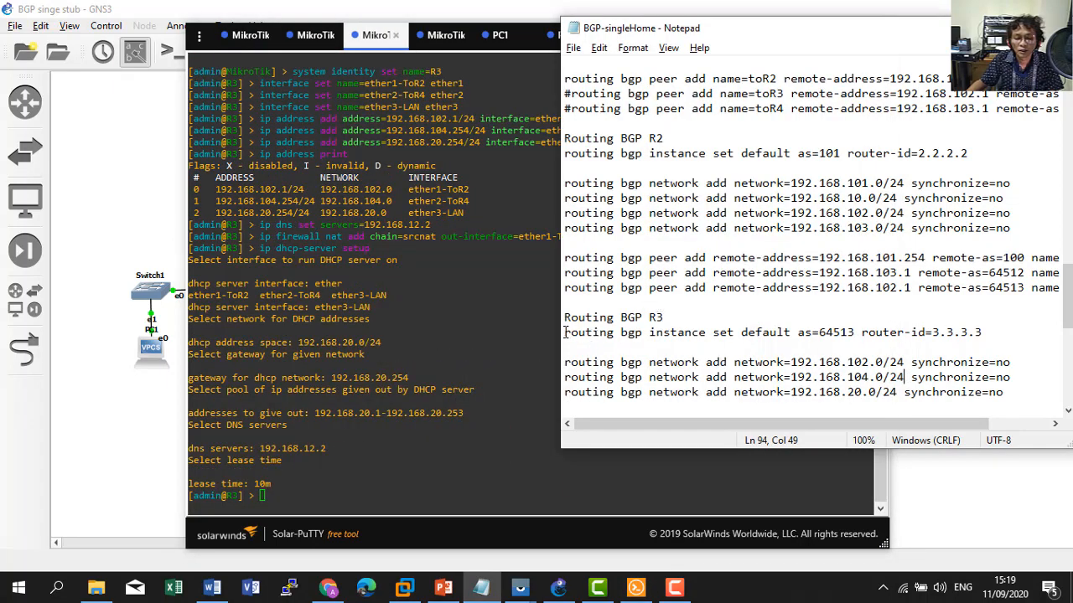
pyautogui.moveTo(564, 333); pyautogui.dragTo(987, 334)
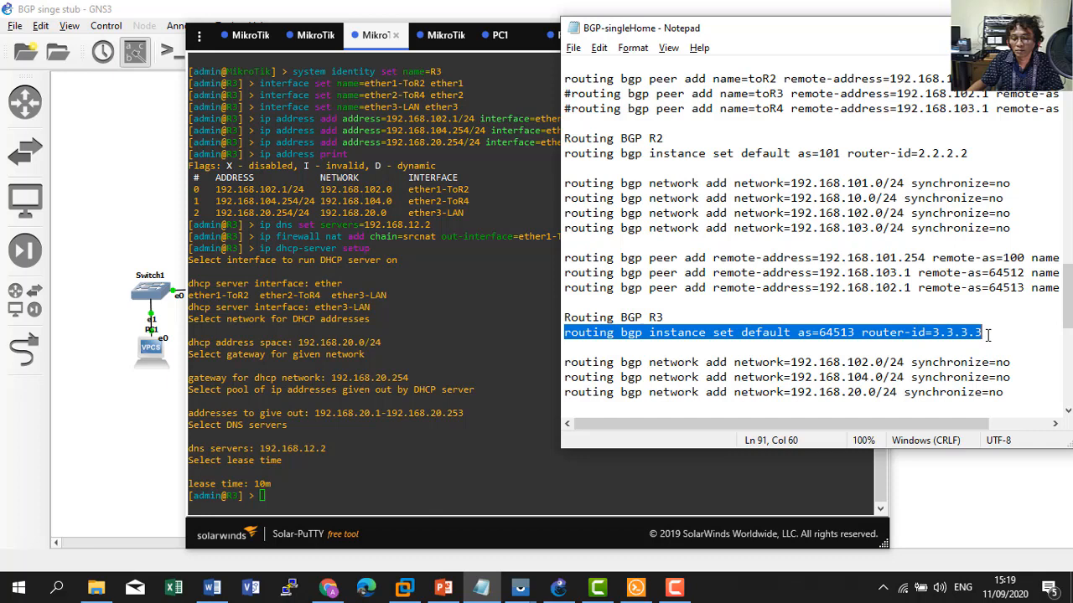
pyautogui.rightClick(857, 333)
pyautogui.click(895, 379)
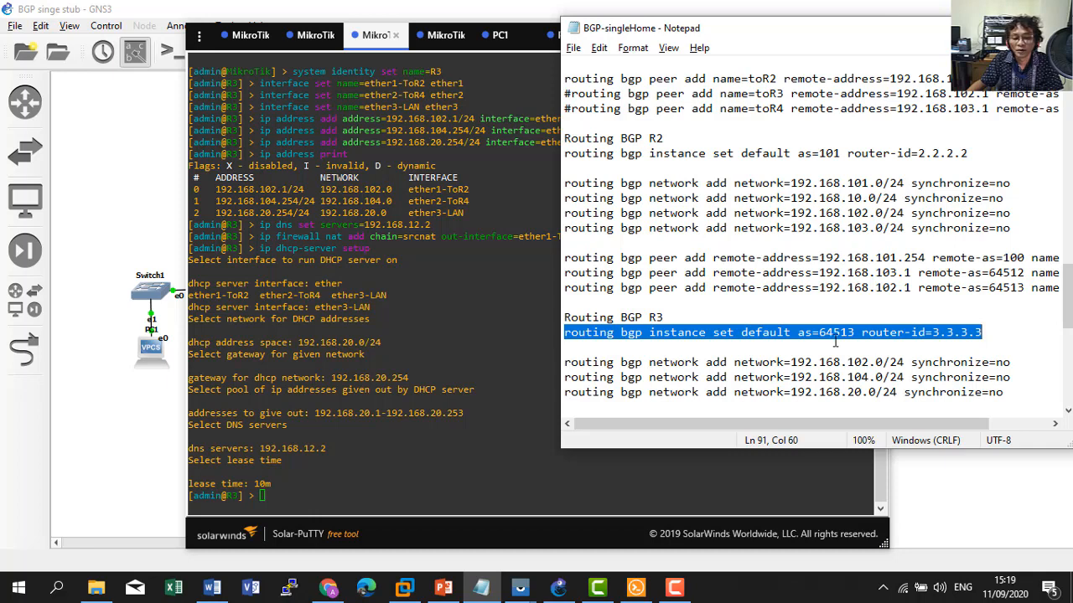
# Paste and run it on R3, setting AS 64513 with router-id 3.3.3.3.
pyautogui.scroll(-4, 835, 341)
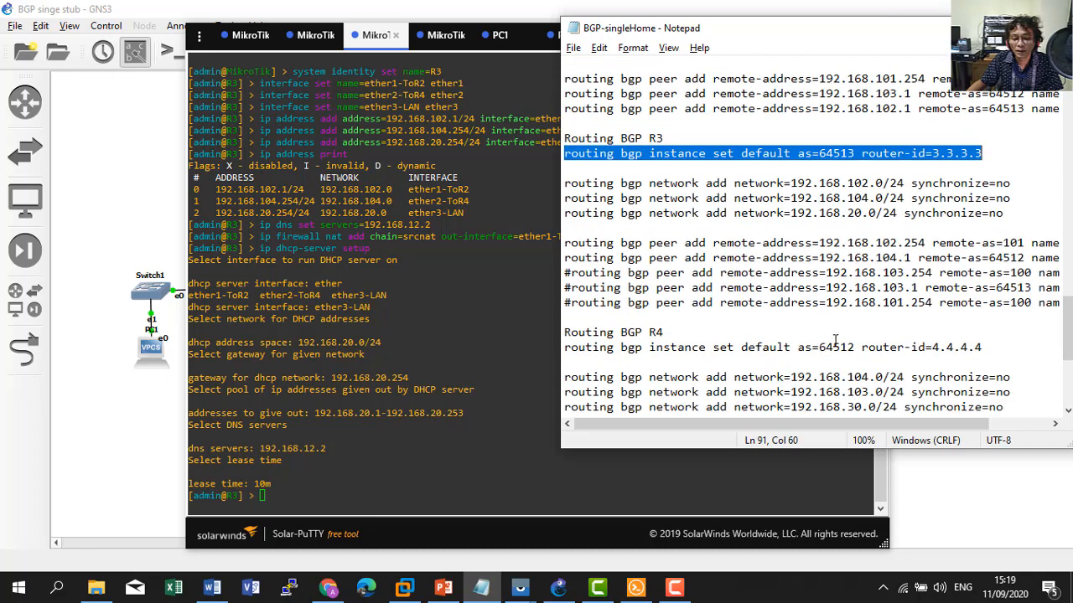
pyautogui.scroll(2, 834, 348)
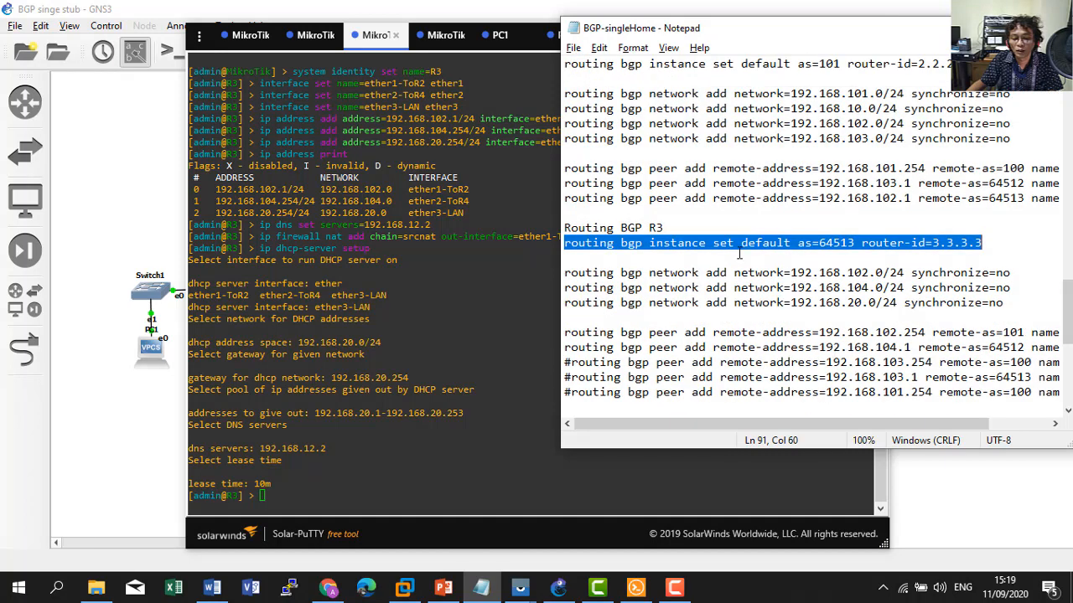
pyautogui.rightClick(736, 245)
pyautogui.click(777, 299)
pyautogui.click(448, 376)
pyautogui.rightClick(448, 376)
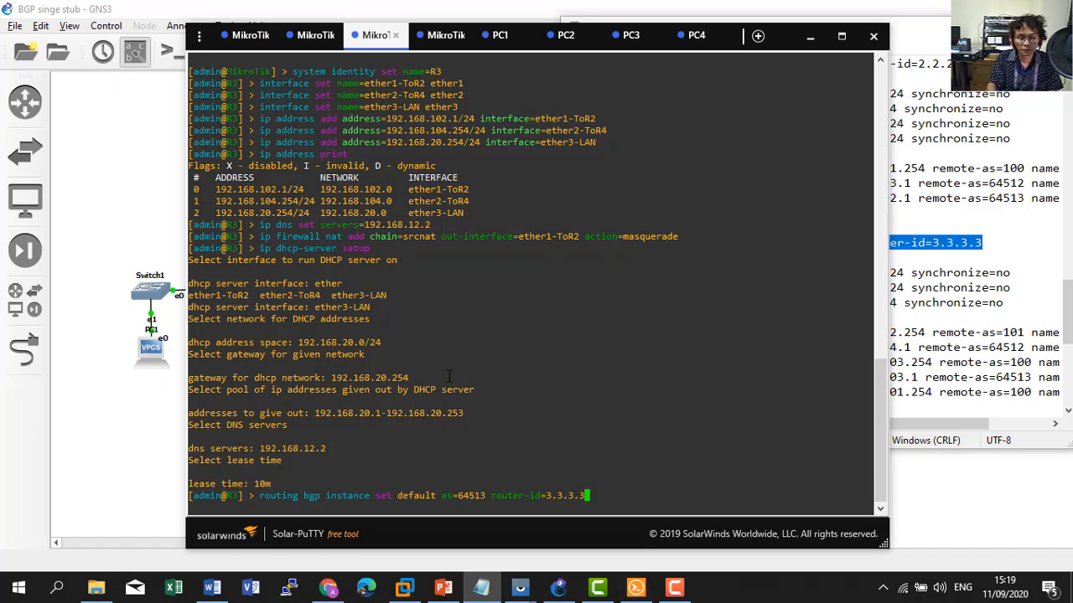
pyautogui.press('Return')
# Paste and run R3's network lines for 192.168.102.0/24, 192.168.104.0/24 and 192.168.20.0/24.
pyautogui.click(953, 348)
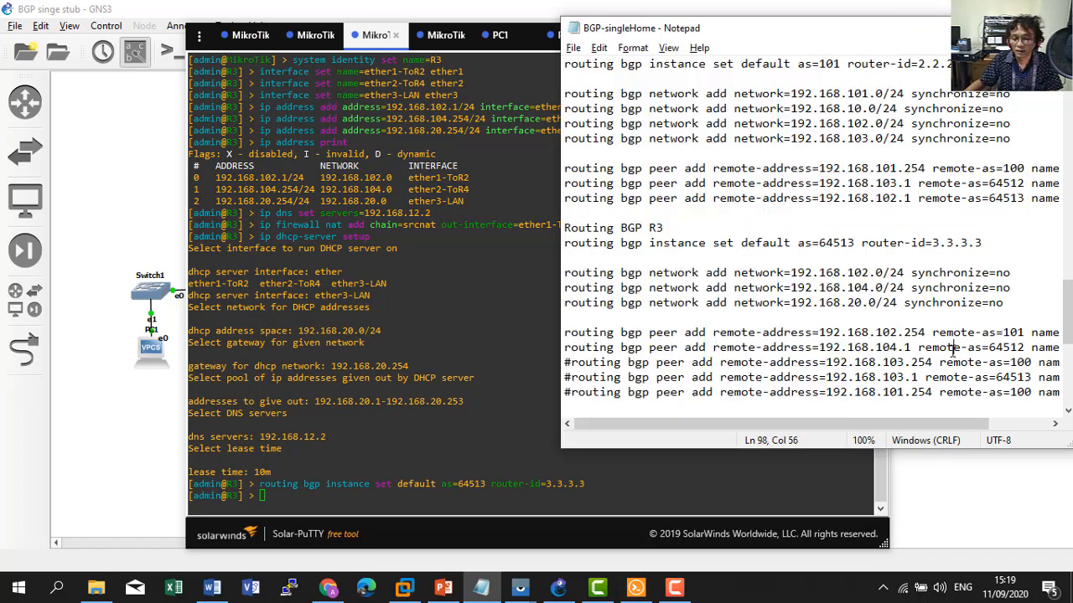
pyautogui.moveTo(565, 273); pyautogui.dragTo(991, 300)
pyautogui.rightClick(754, 298)
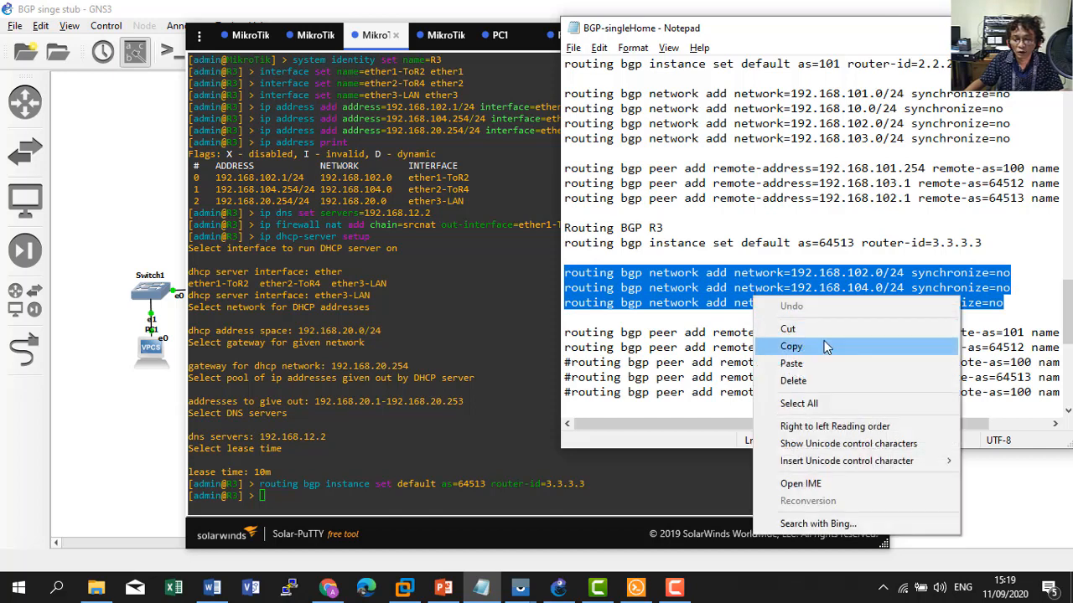
pyautogui.click(837, 341)
pyautogui.rightClick(355, 466)
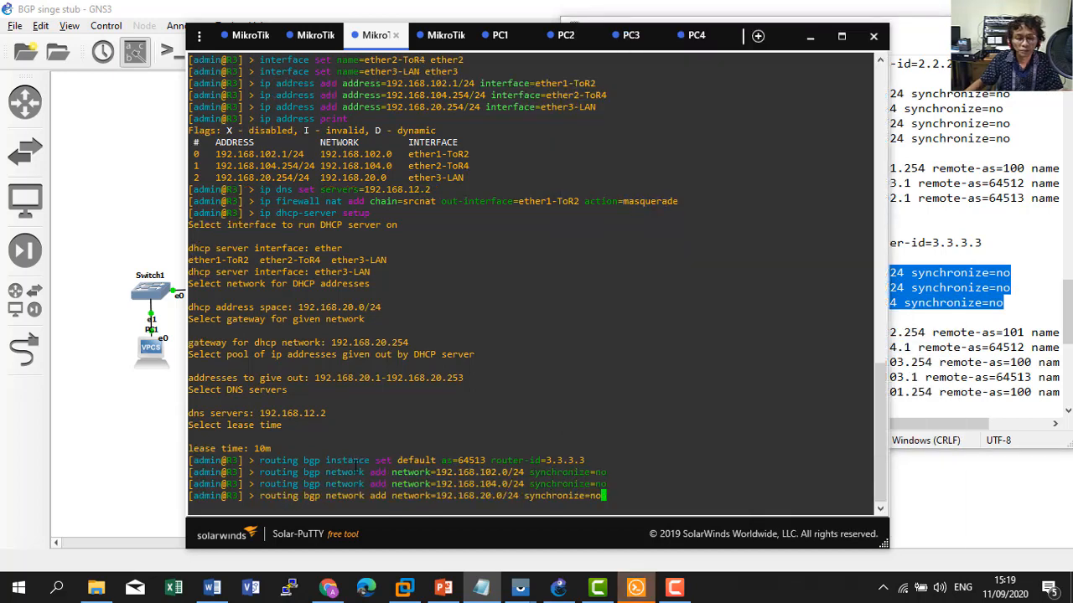
pyautogui.press('Return')
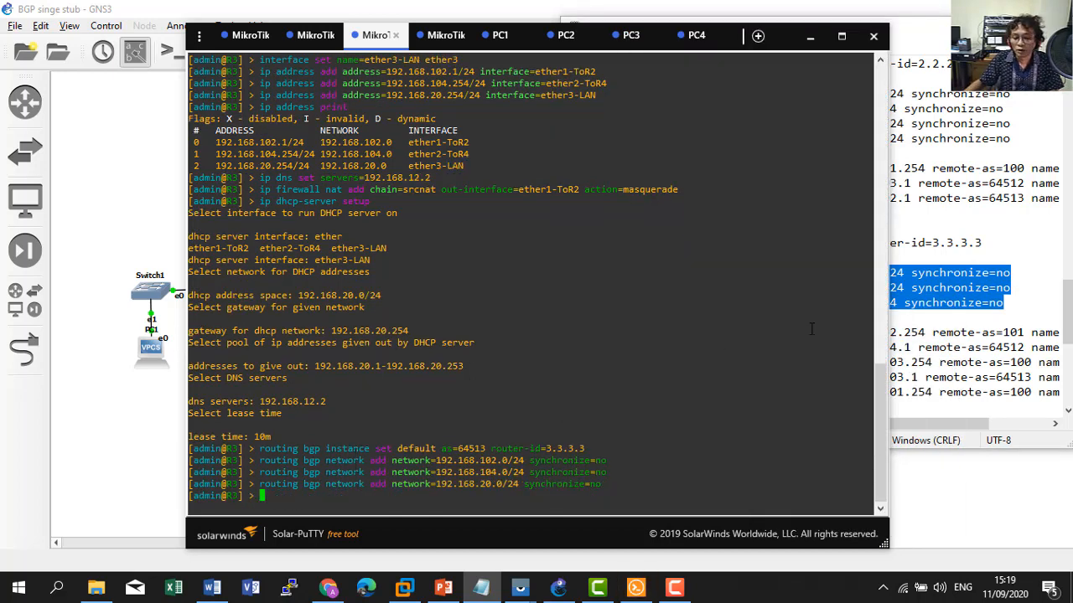
pyautogui.click(917, 347)
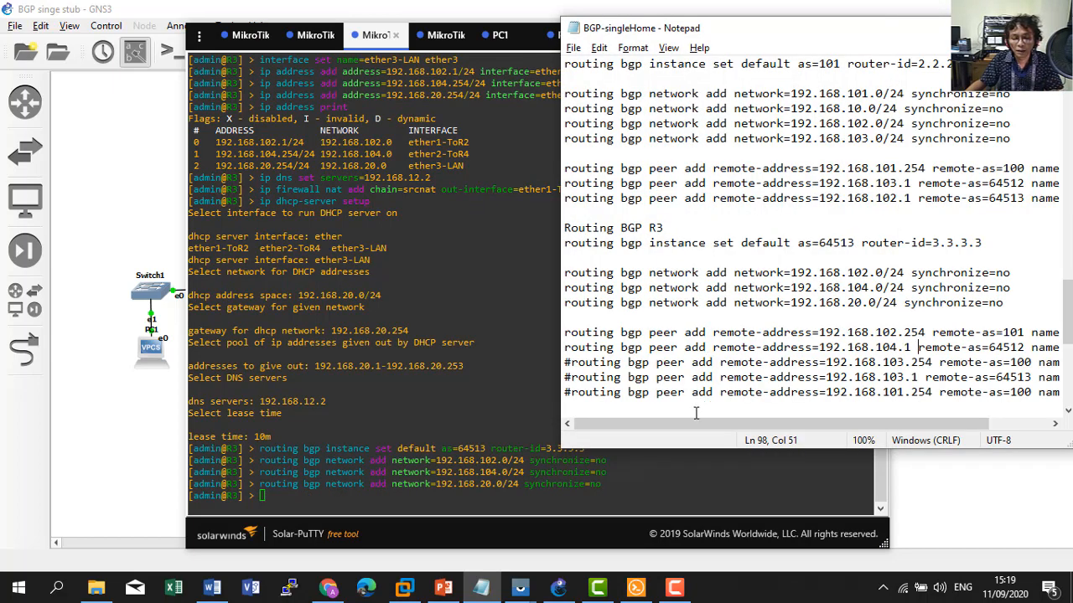
# Copy R3's two 'routing bgp peer add' lines from the BGP notes.
pyautogui.moveTo(689, 426)
pyautogui.mouseDown()
pyautogui.moveTo(703, 425)
pyautogui.moveTo(678, 429)
pyautogui.mouseUp()
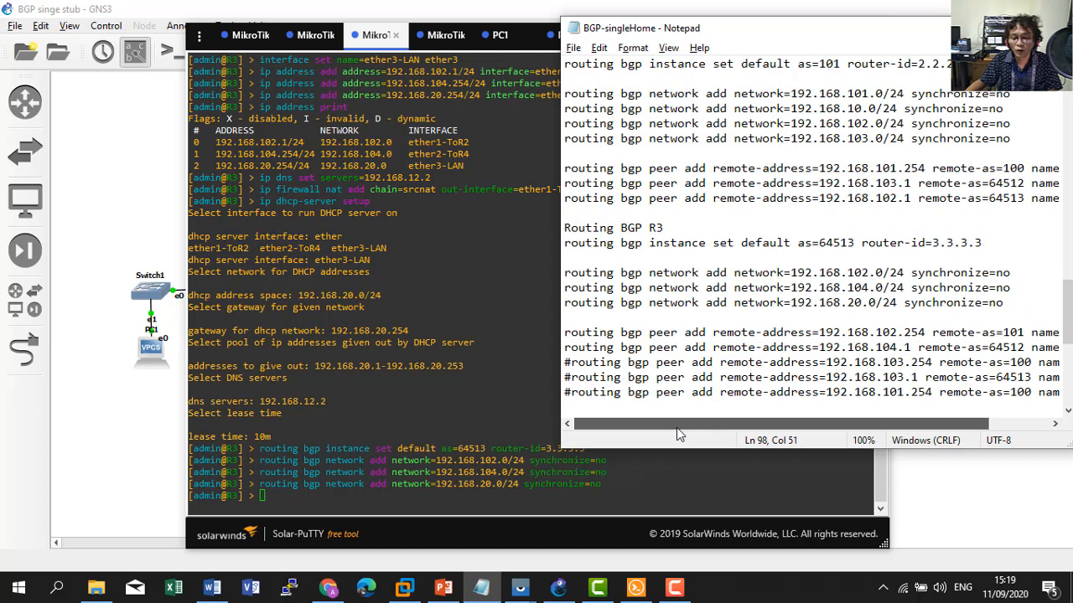
pyautogui.click(91, 426)
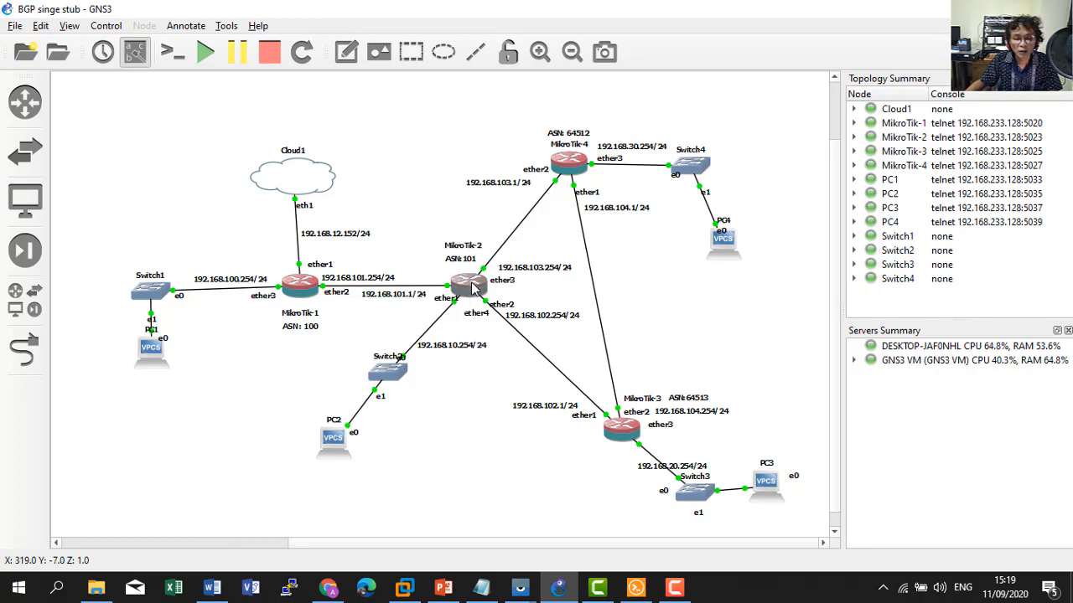
pyautogui.moveTo(569, 160)
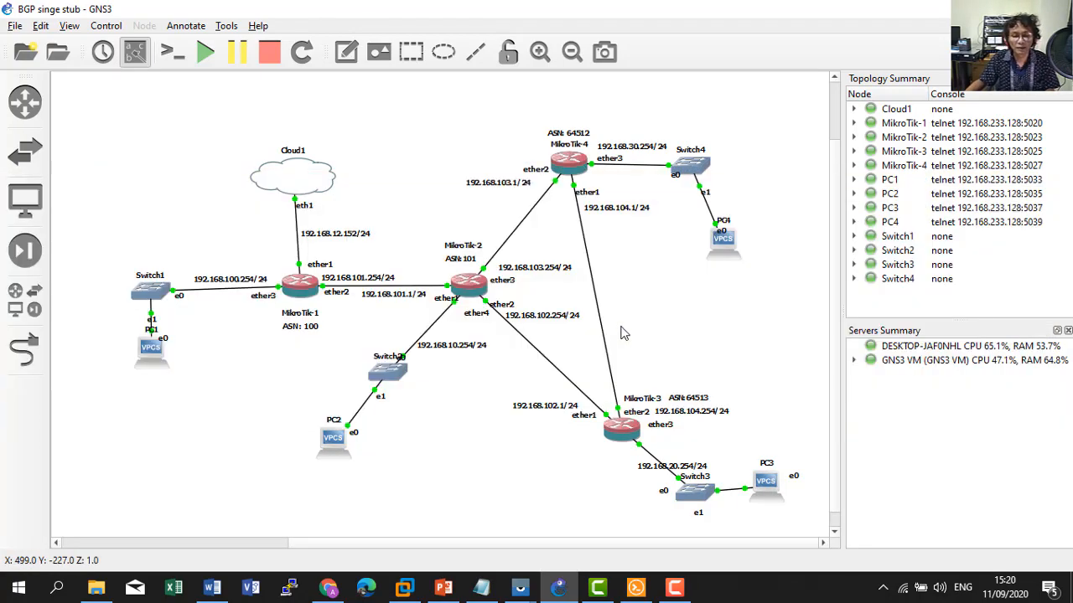
pyautogui.click(636, 589)
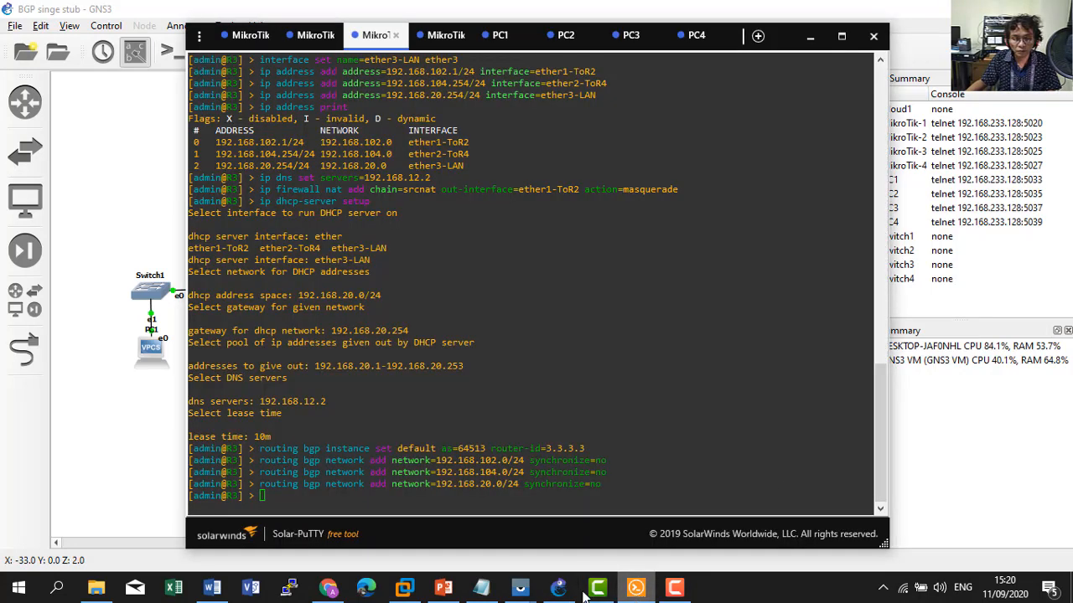
pyautogui.click(481, 587)
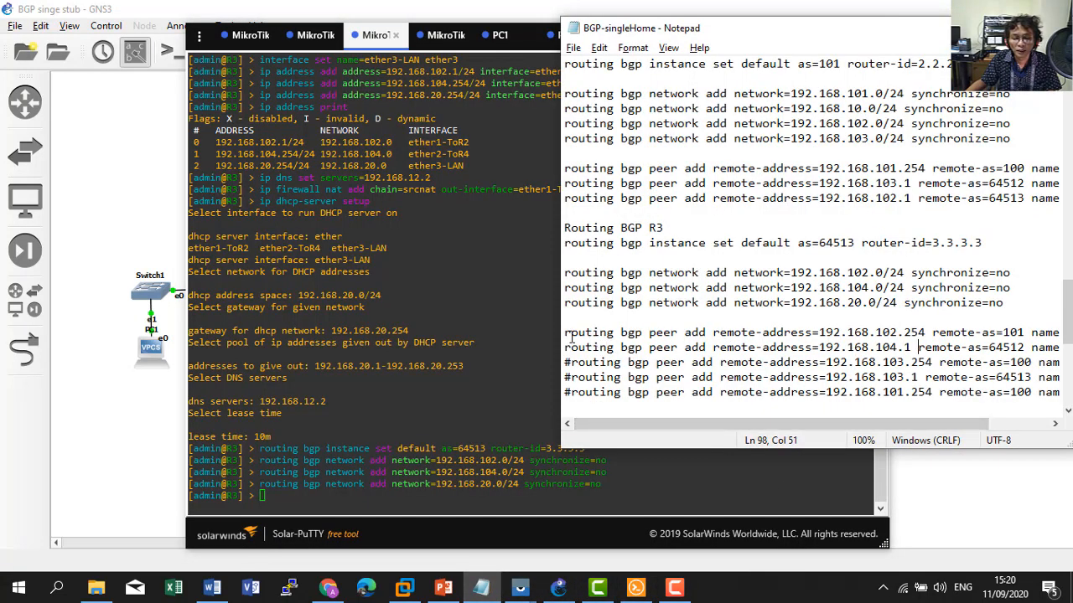
pyautogui.moveTo(566, 335); pyautogui.dragTo(1058, 347)
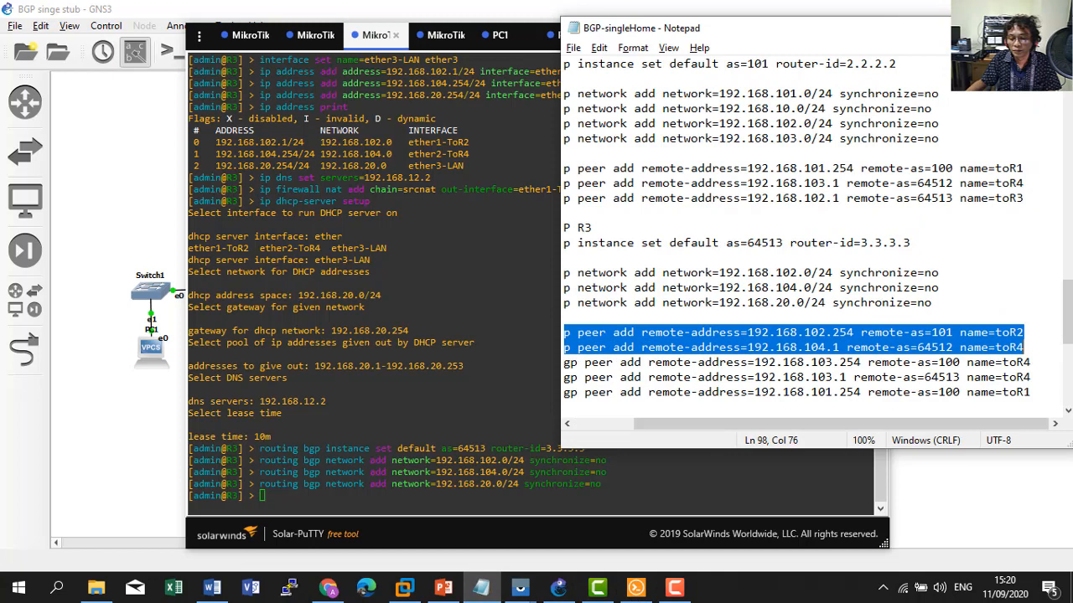
pyautogui.rightClick(954, 336)
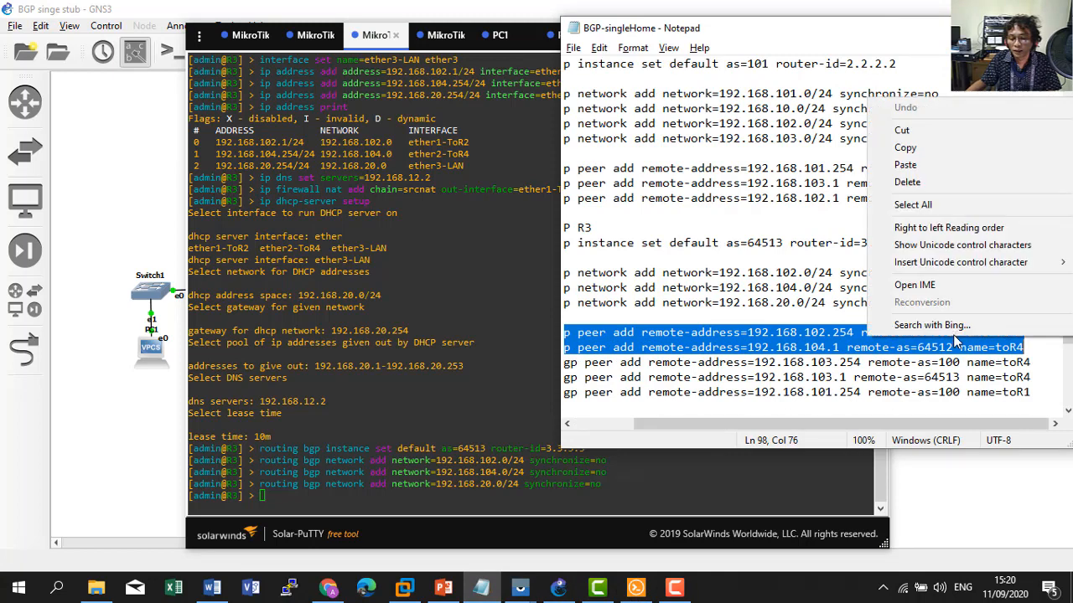
pyautogui.click(905, 147)
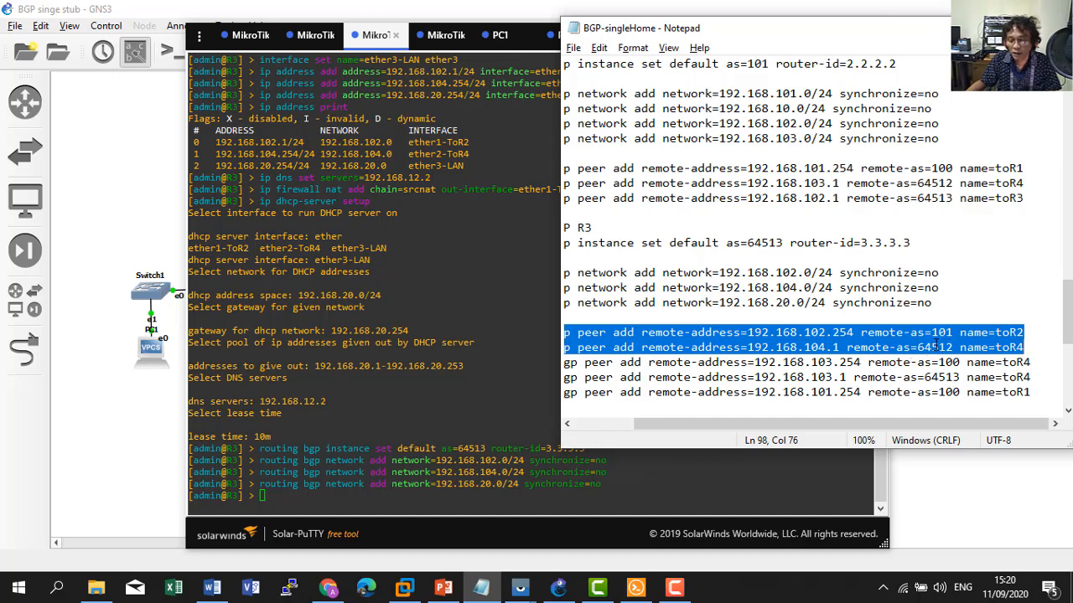
# Paste them on R3, adding toR2 at 192.168.102.254 (AS 101) and toR4 at 192.168.104.1 (AS 64512).
pyautogui.click(431, 410)
pyautogui.rightClick(429, 411)
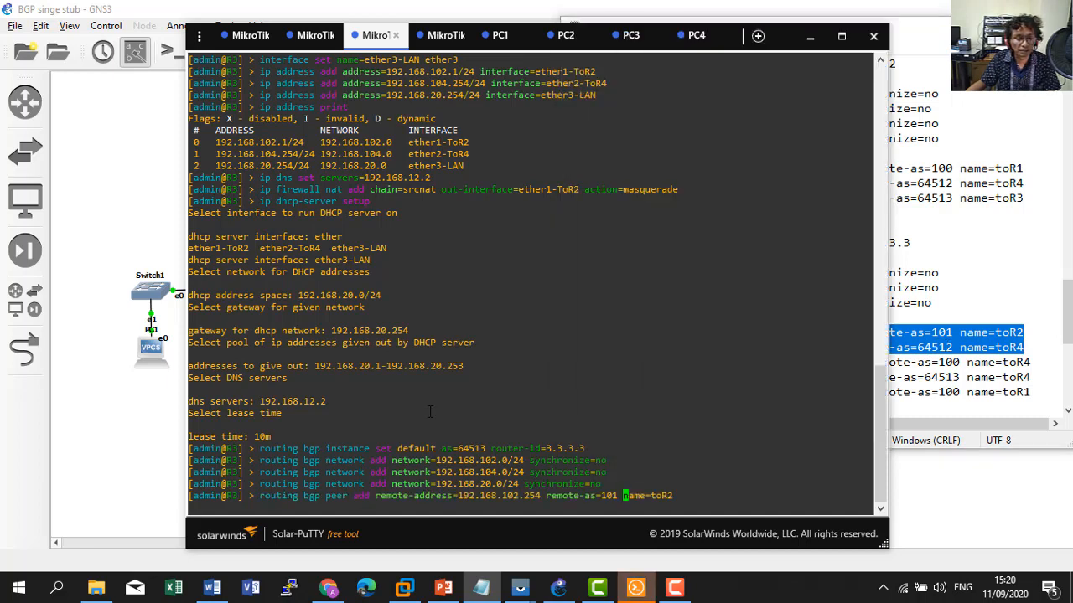
pyautogui.press('Return')
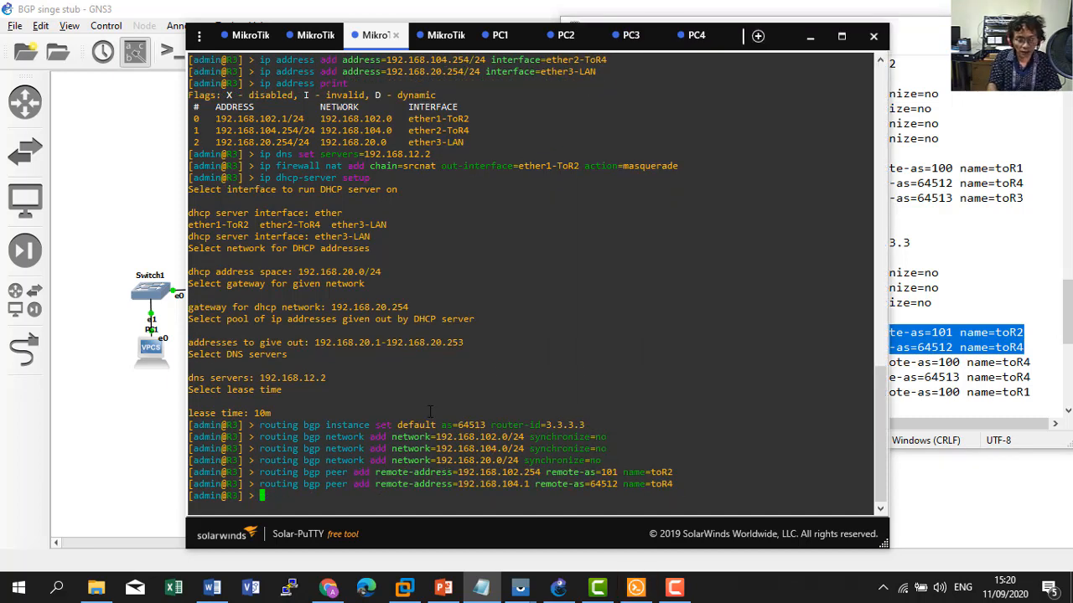
pyautogui.write('ip route p')
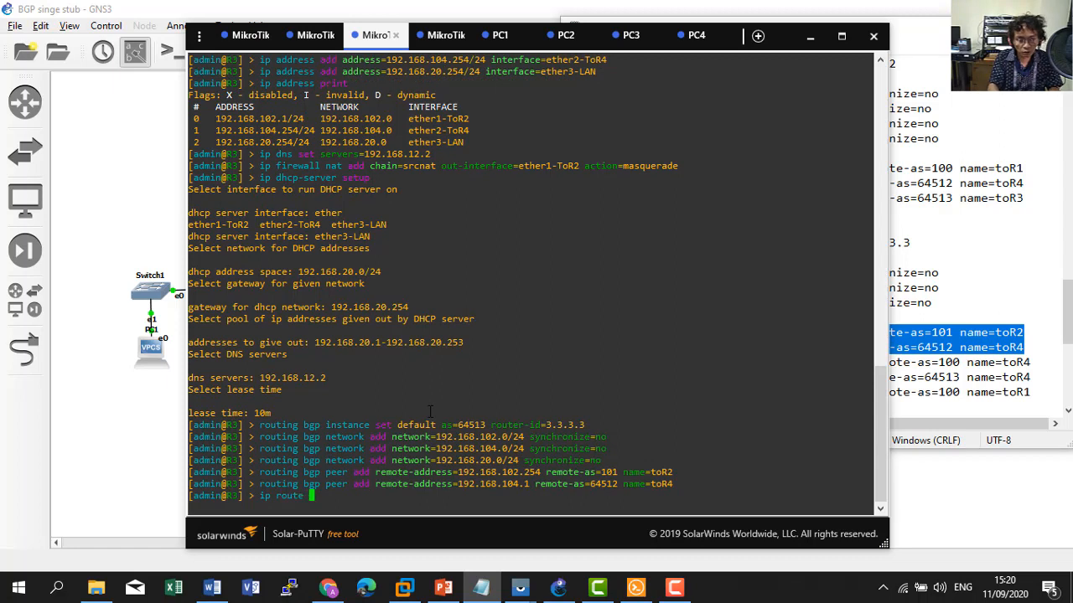
pyautogui.press('BackSpace')
pyautogui.press('BackSpace')
pyautogui.press('BackSpace')
pyautogui.press('BackSpace')
pyautogui.press('BackSpace')
pyautogui.press('BackSpace')
pyautogui.press('BackSpace')
pyautogui.press('BackSpace')
pyautogui.press('BackSpace')
pyautogui.press('BackSpace')
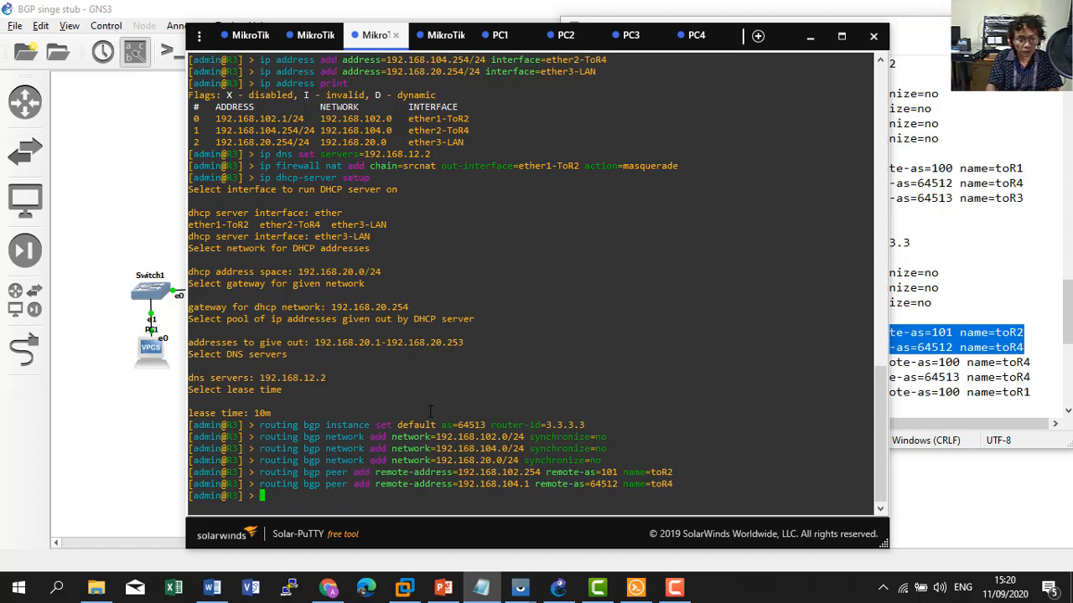
# Enter the 'routing bgp peer' menu level, then step back up two levels with '..'.
pyautogui.write('routing bgp ')
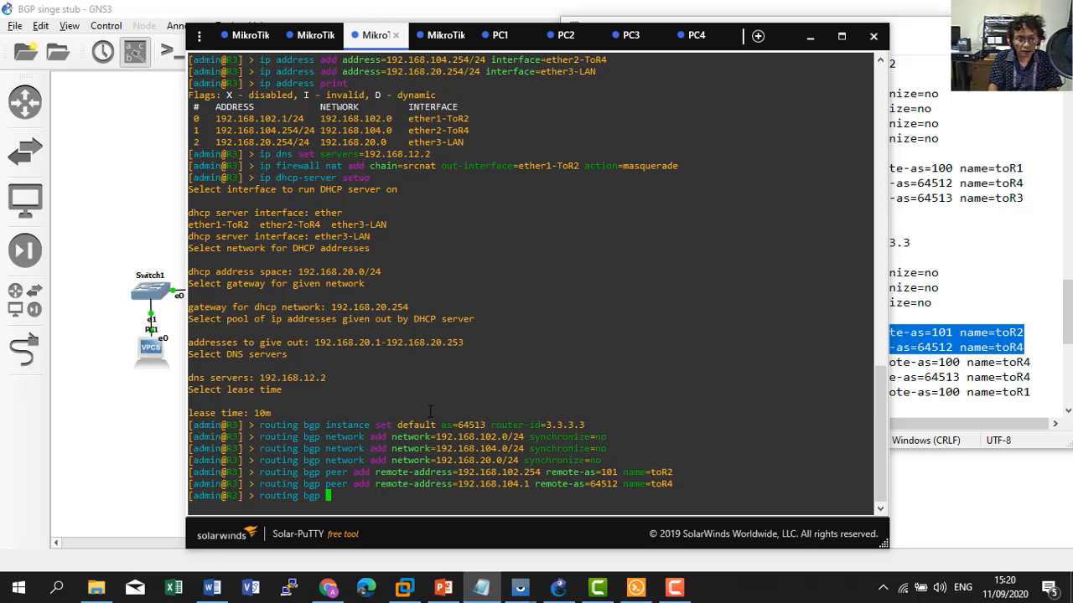
pyautogui.write('peer')
pyautogui.press('Return')
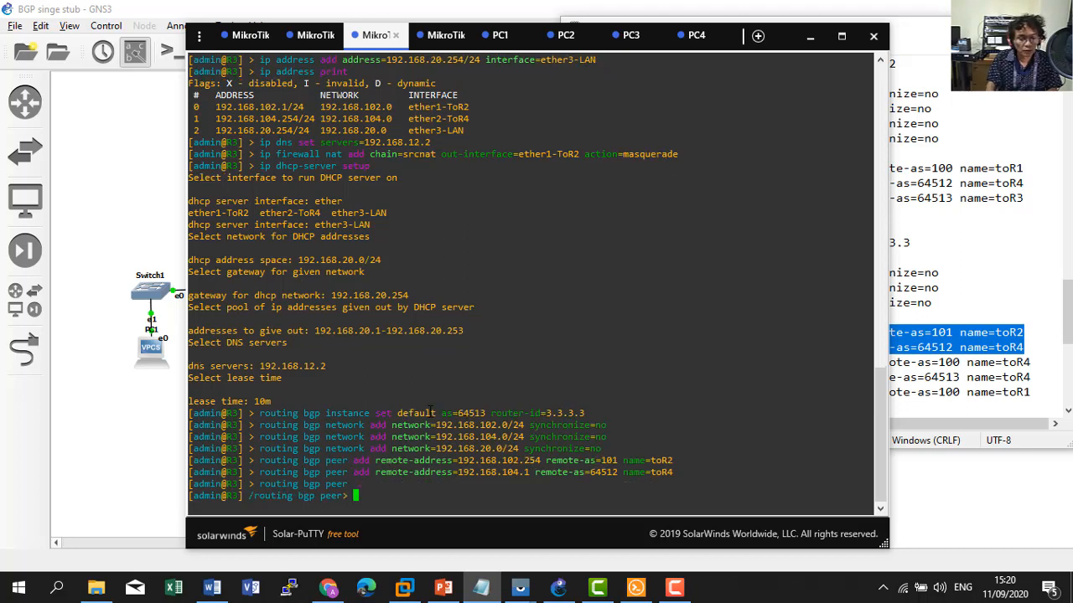
pyautogui.write('..')
pyautogui.press('Return')
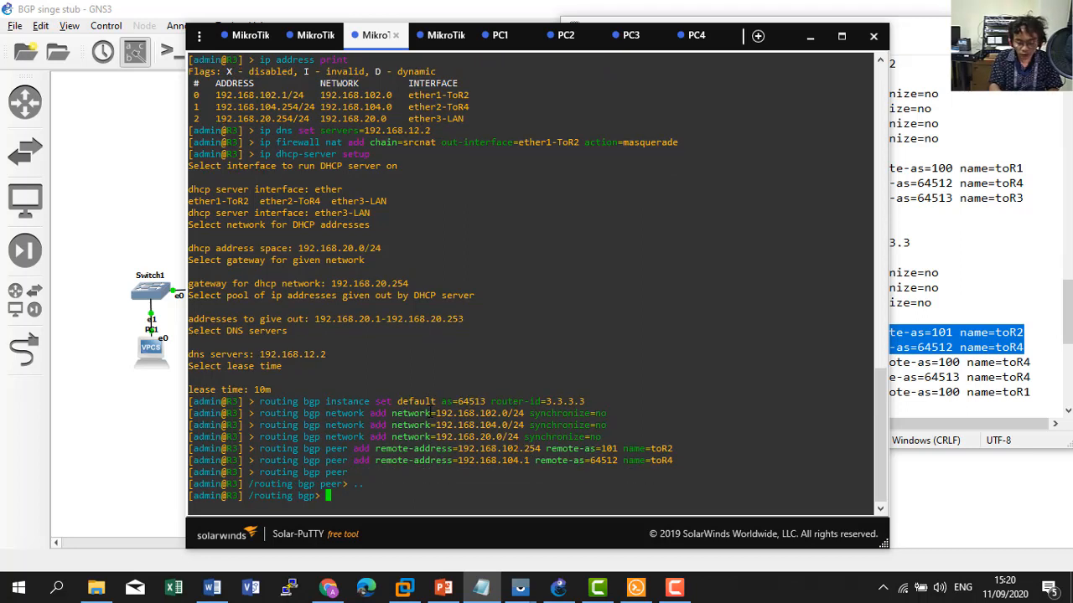
pyautogui.write('..')
pyautogui.press('Return')
# Return R3 to its root prompt and print its BGP peers with 'routing bgp peer print'.
pyautogui.write('..')
pyautogui.press('Return')
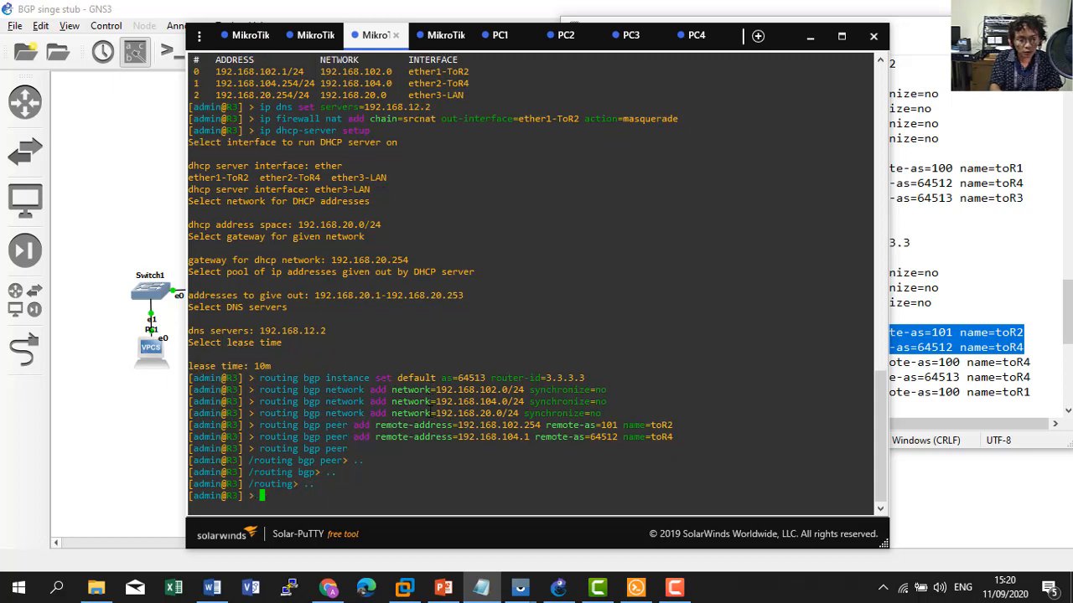
pyautogui.write('ro')
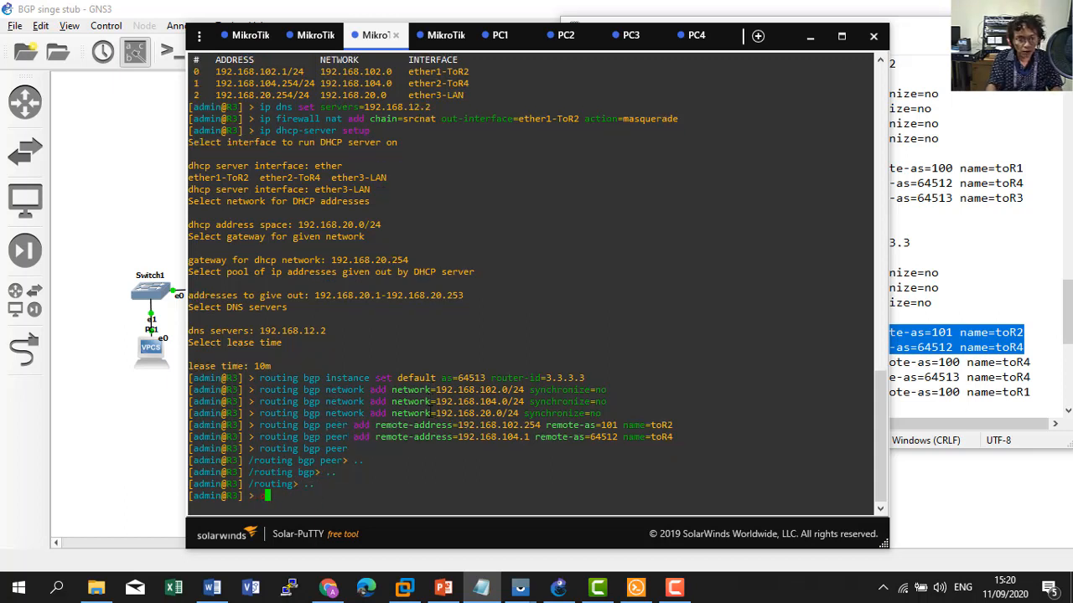
pyautogui.write('uting ')
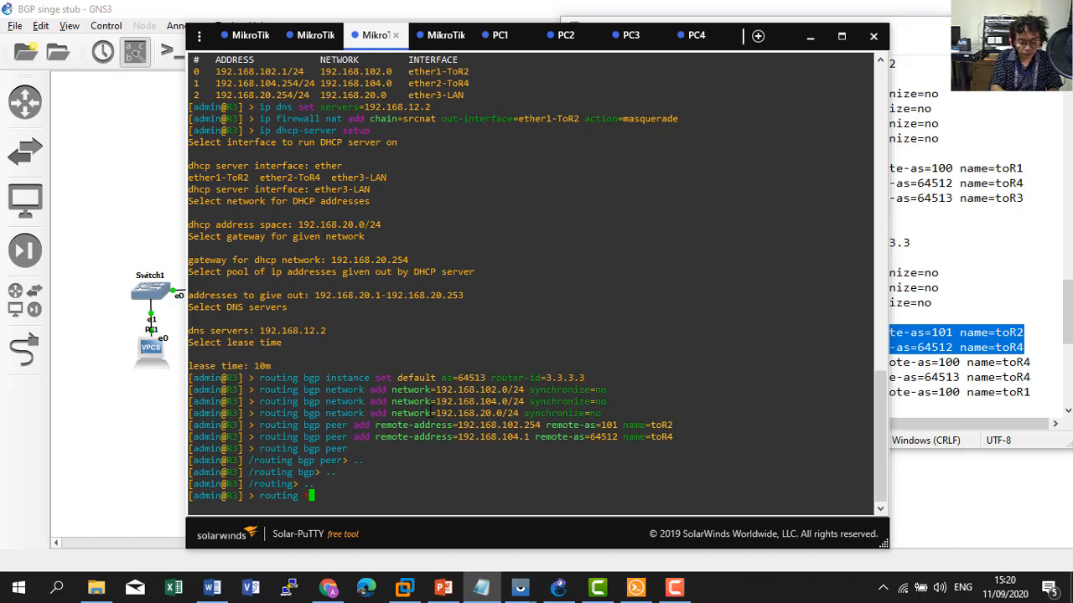
pyautogui.write('bgp peer ')
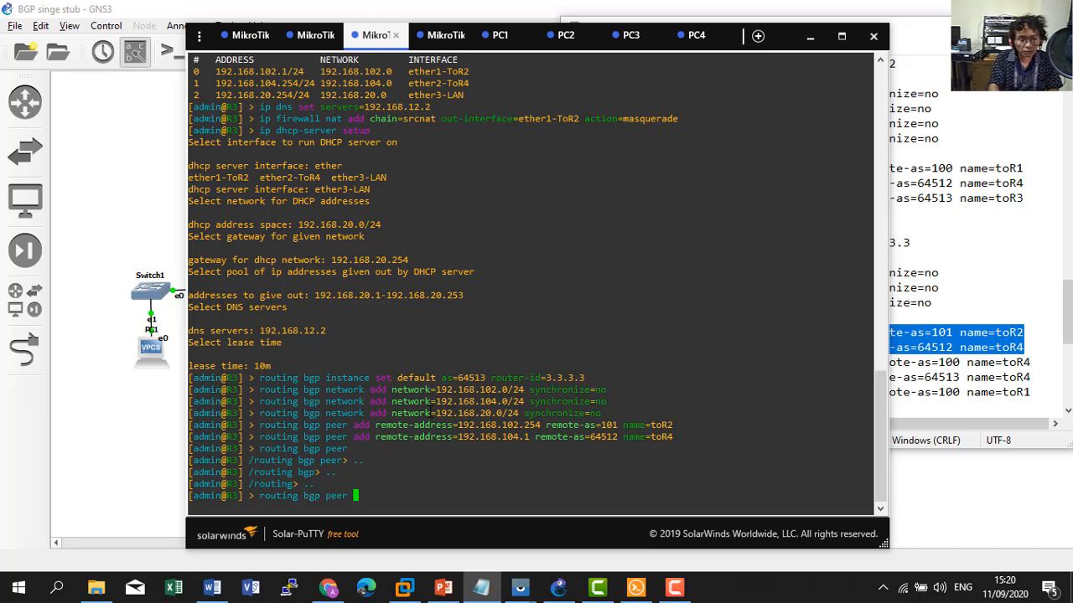
pyautogui.write('print')
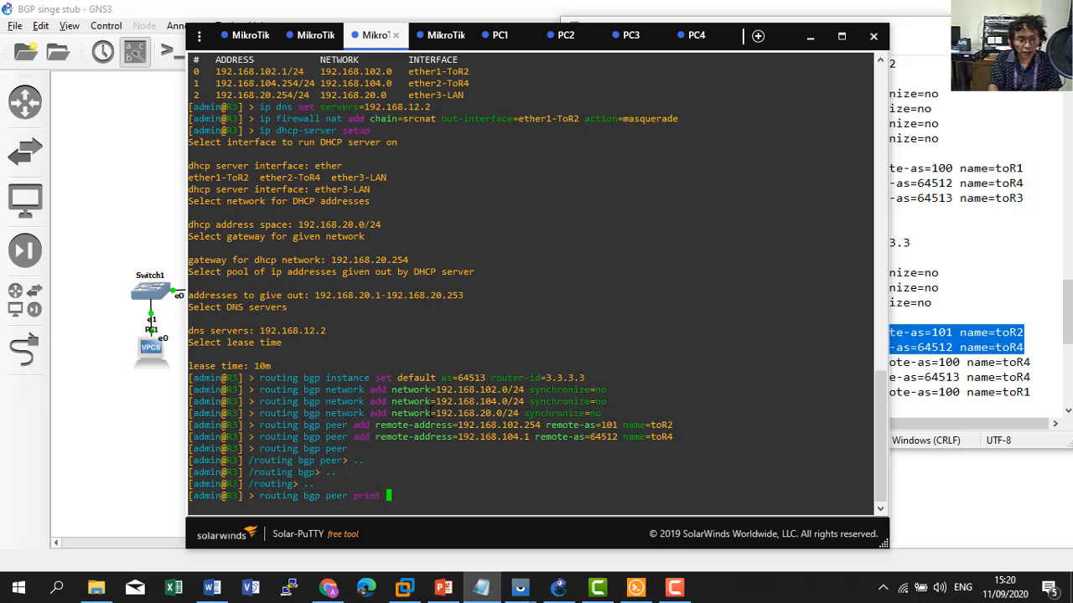
pyautogui.press('Return')
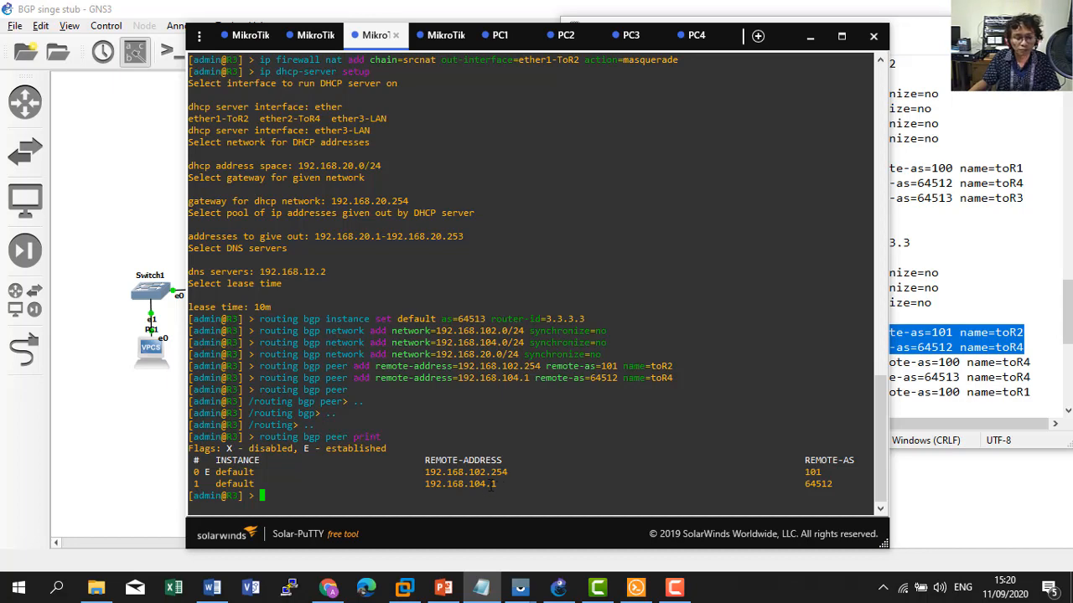
# Paste R4's 'routing bgp instance set default' command (AS 64512, router-id 4.4.4.4) from the notes into R4's console.
pyautogui.click(130, 465)
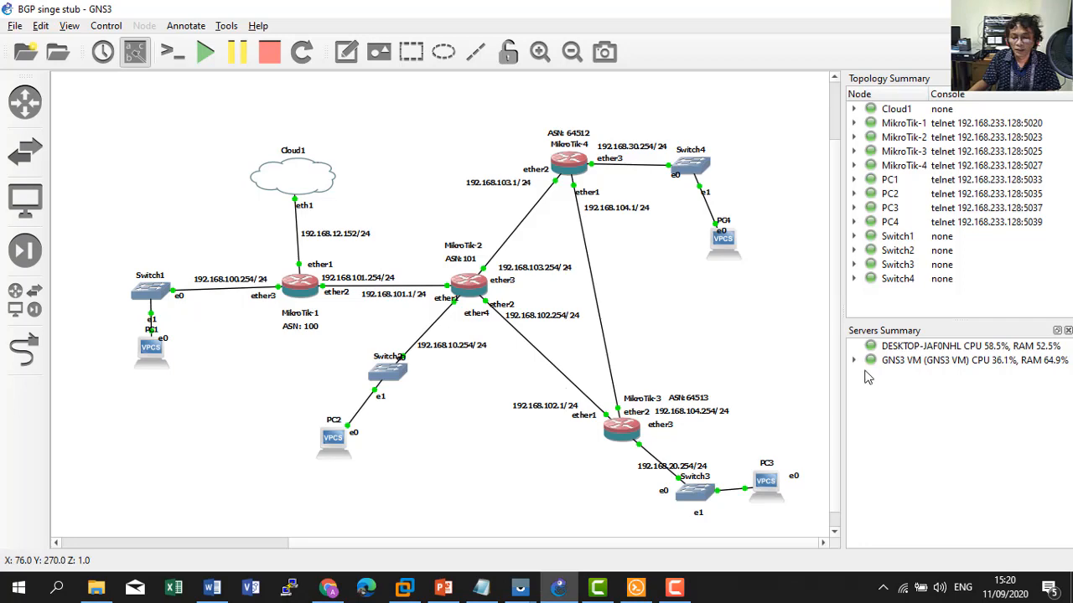
pyautogui.click(482, 588)
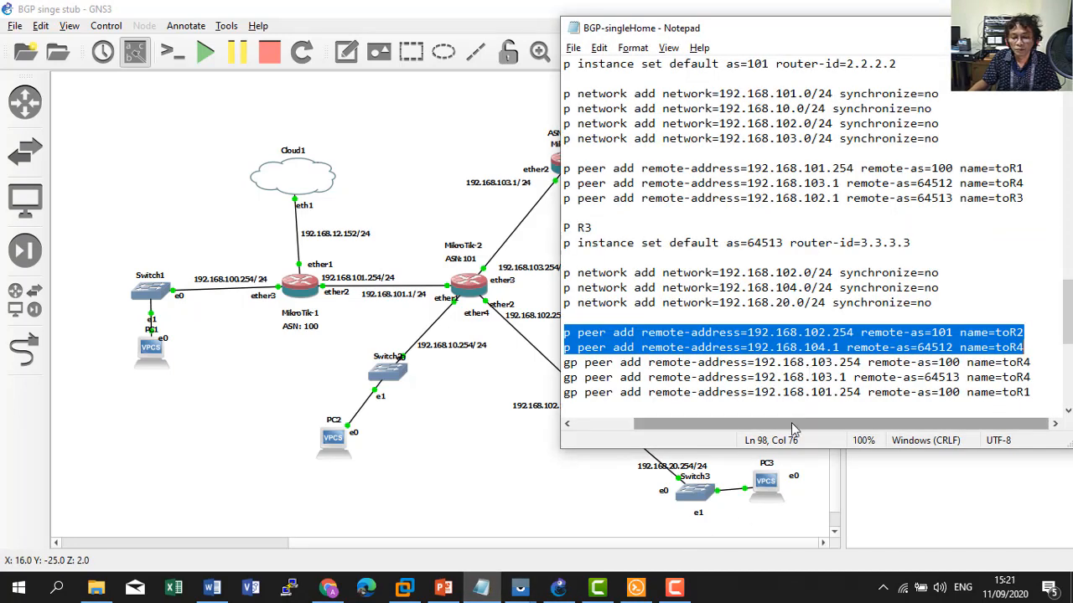
pyautogui.moveTo(793, 429); pyautogui.dragTo(686, 433)
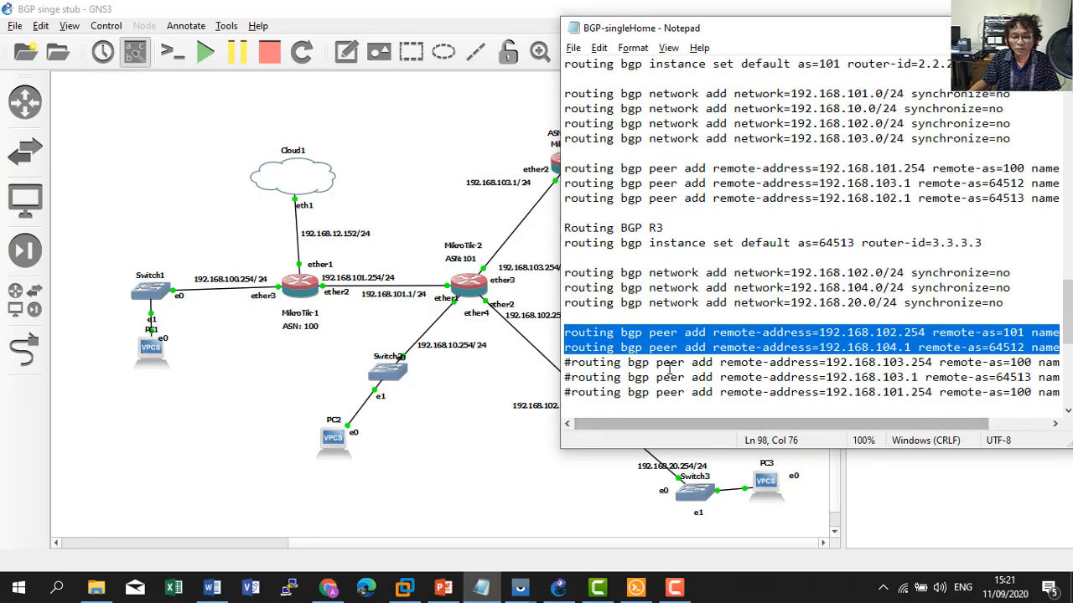
pyautogui.scroll(-2, 669, 369)
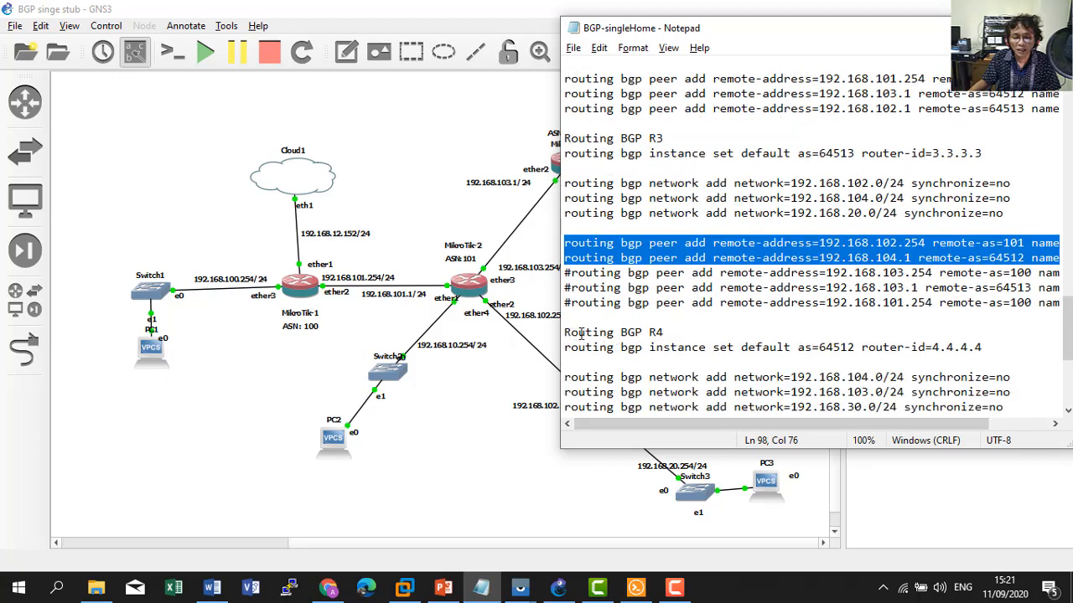
pyautogui.moveTo(563, 347); pyautogui.dragTo(987, 344)
pyautogui.hotkey('ctrl', 'c')
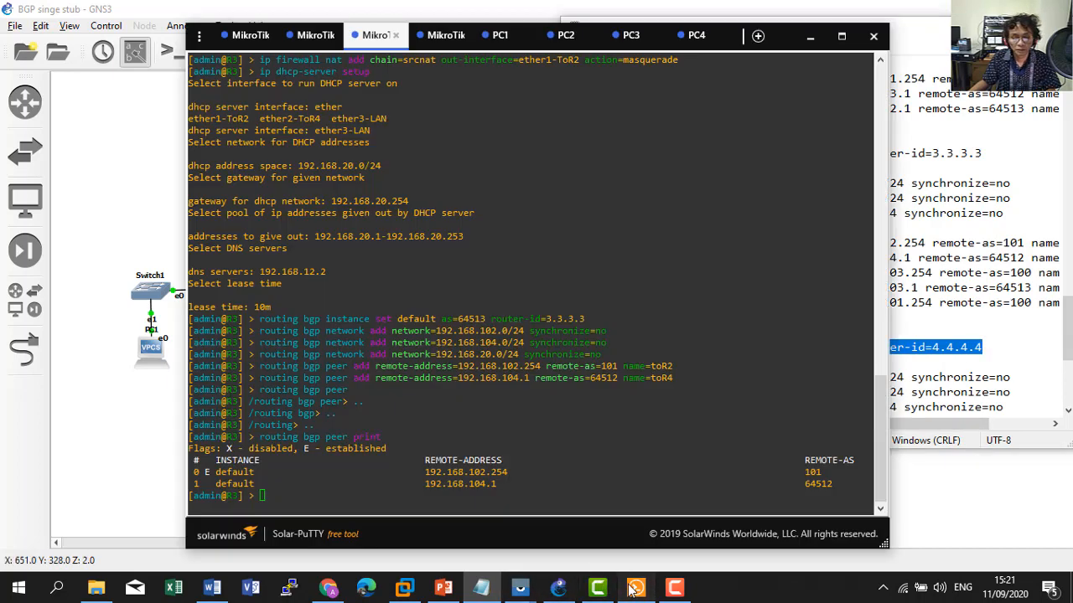
pyautogui.click(636, 589)
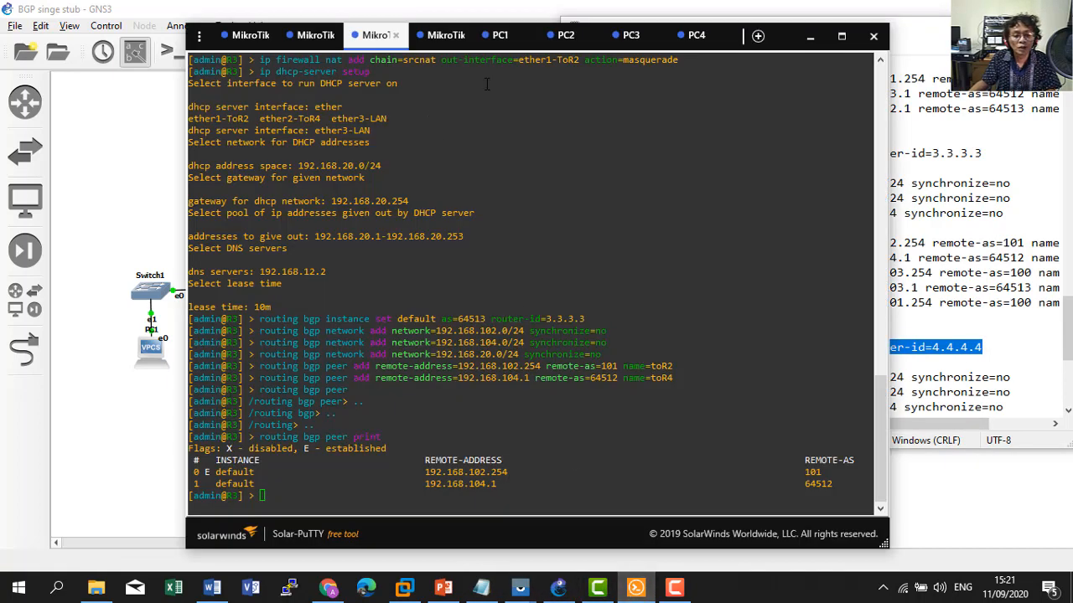
pyautogui.click(441, 36)
pyautogui.rightClick(451, 291)
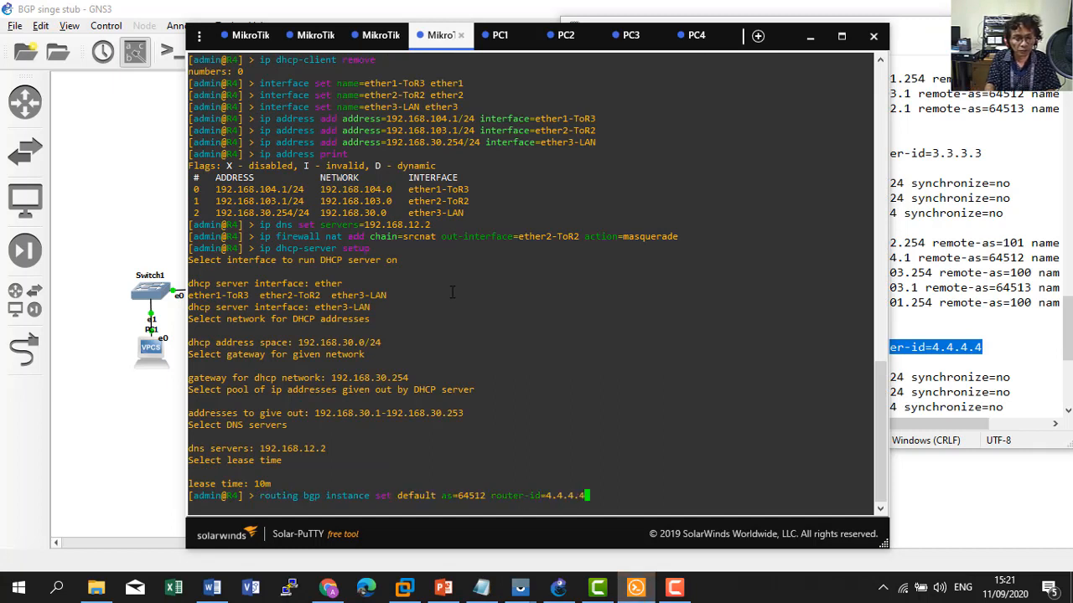
# Apply R4's BGP instance and advertise 192.168.104.0/24, 192.168.103.0/24 and 192.168.30.0/24 with synchronize=no.
pyautogui.press('Return')
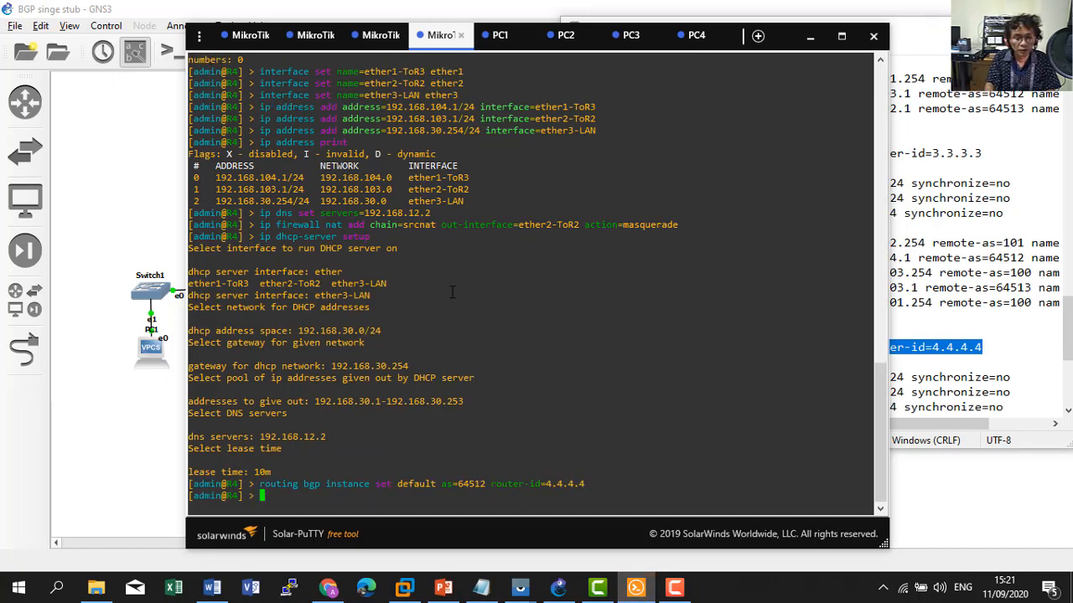
pyautogui.click(974, 353)
pyautogui.scroll(-1, 797, 409)
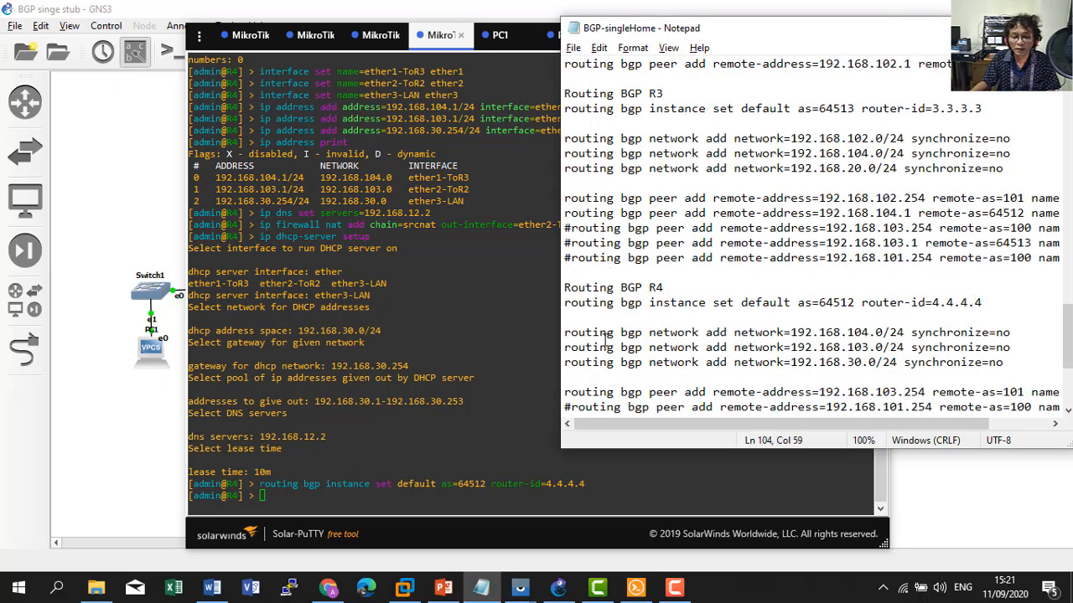
pyautogui.moveTo(563, 332); pyautogui.dragTo(1022, 369)
pyautogui.hotkey('ctrl', 'c')
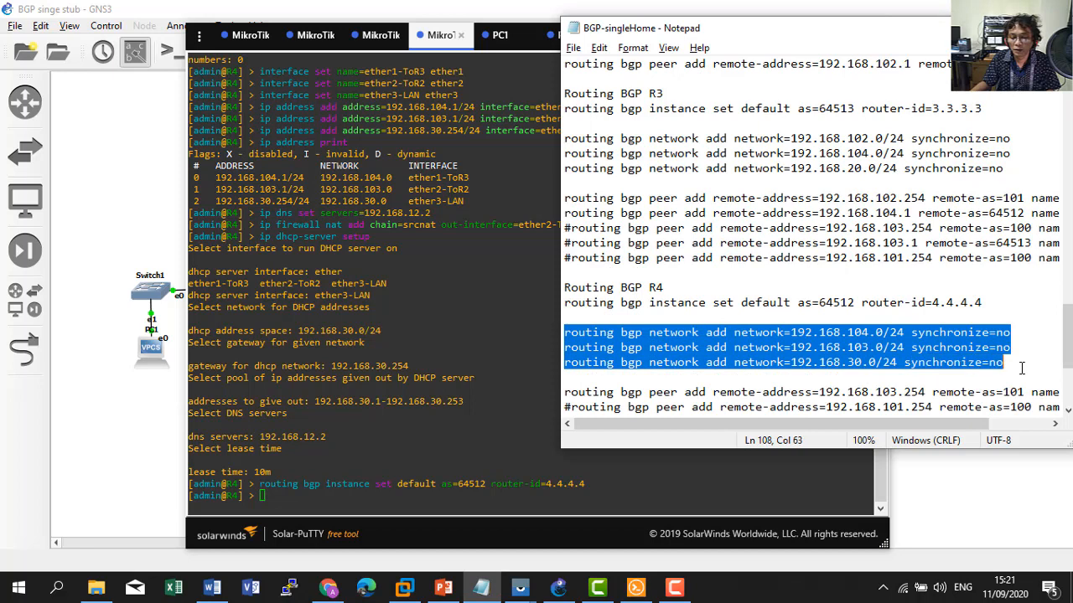
pyautogui.click(368, 421)
pyautogui.rightClick(331, 428)
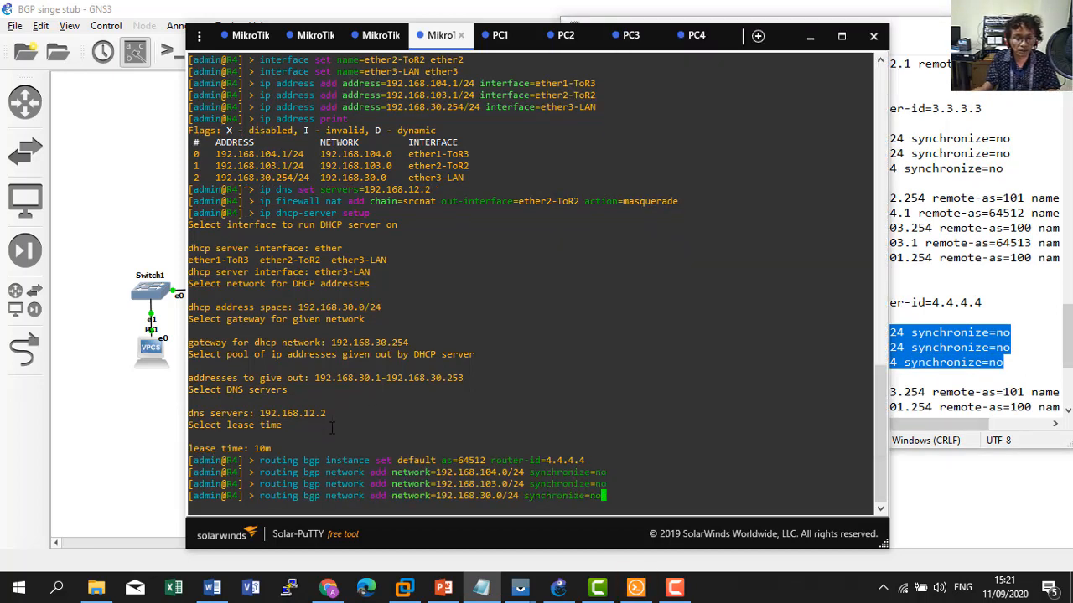
pyautogui.press('Return')
# Copy R4's toR2 peer line from the lab notes and check the topology for neighbours.
pyautogui.hotkey('alt', 'Tab')
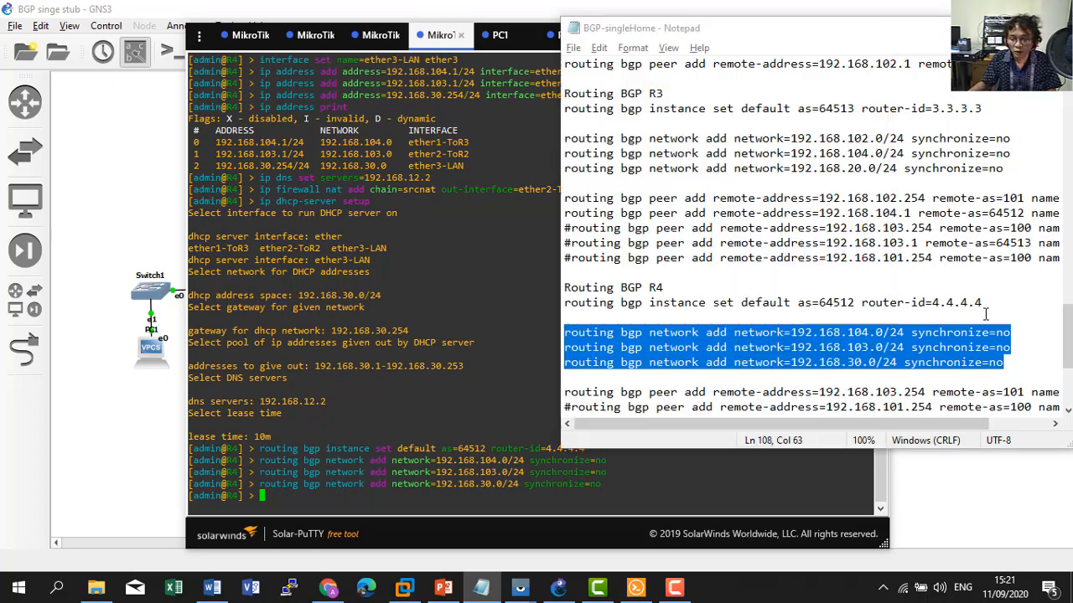
pyautogui.click(985, 314)
pyautogui.scroll(-1, 879, 353)
pyautogui.scroll(-1, 871, 359)
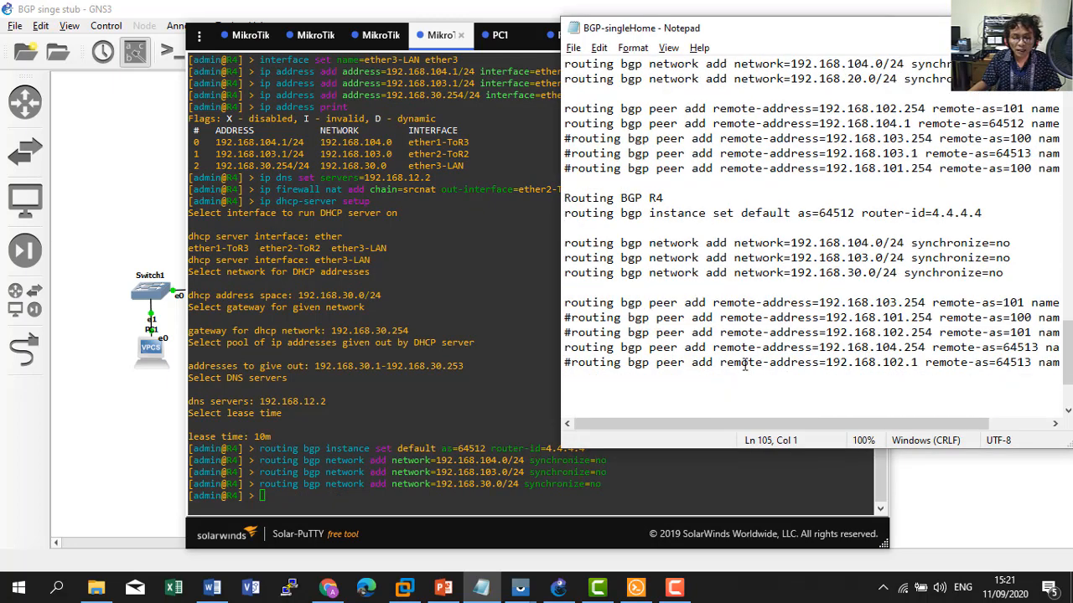
pyautogui.moveTo(704, 423); pyautogui.dragTo(675, 431)
pyautogui.moveTo(565, 307); pyautogui.dragTo(1067, 307)
pyautogui.hotkey('ctrl', 'c')
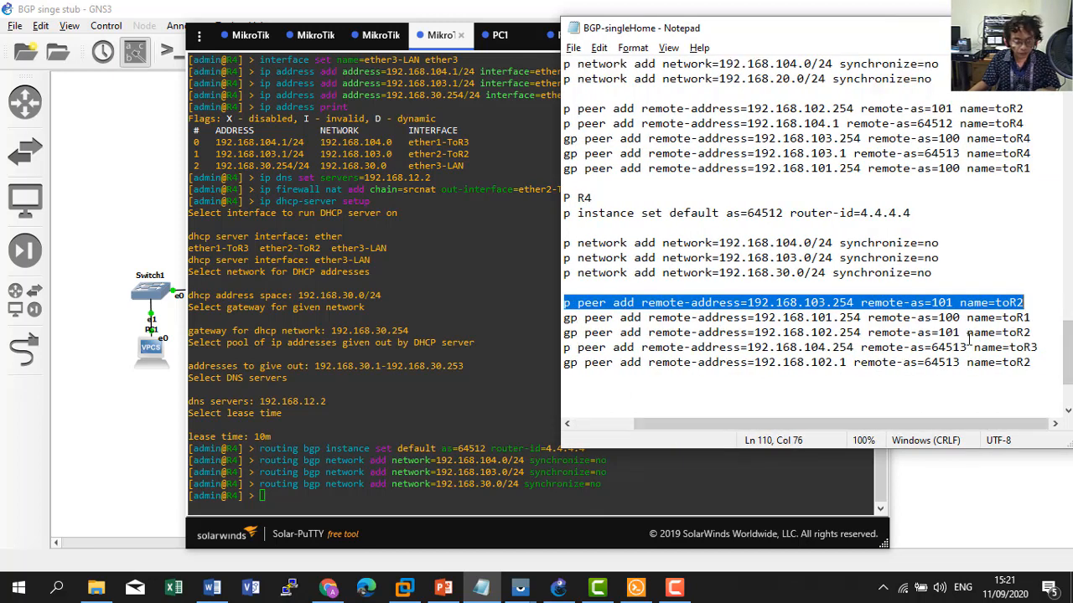
pyautogui.click(558, 588)
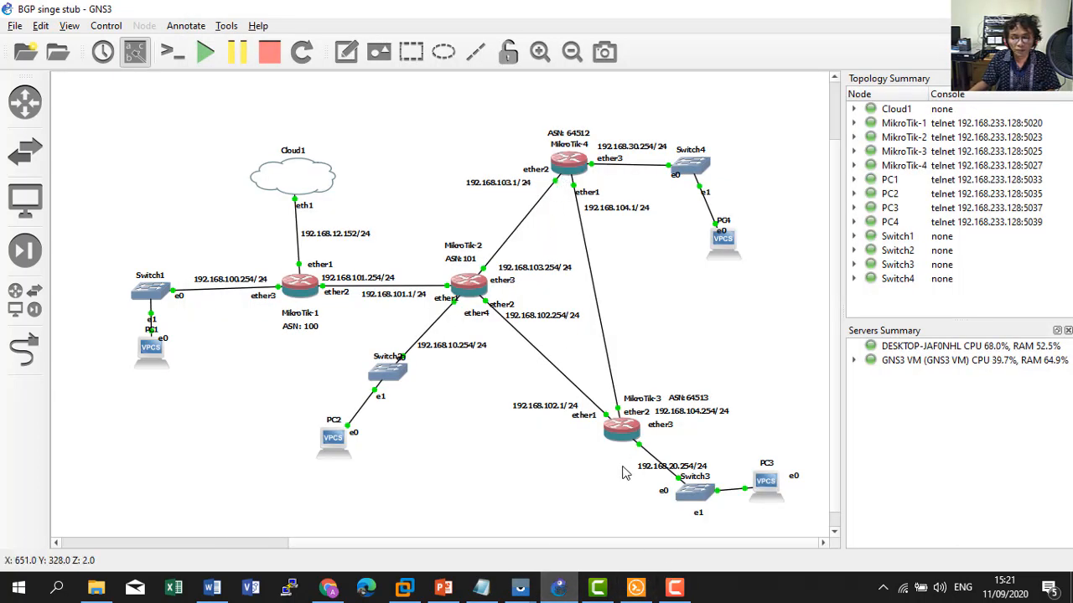
pyautogui.click(566, 593)
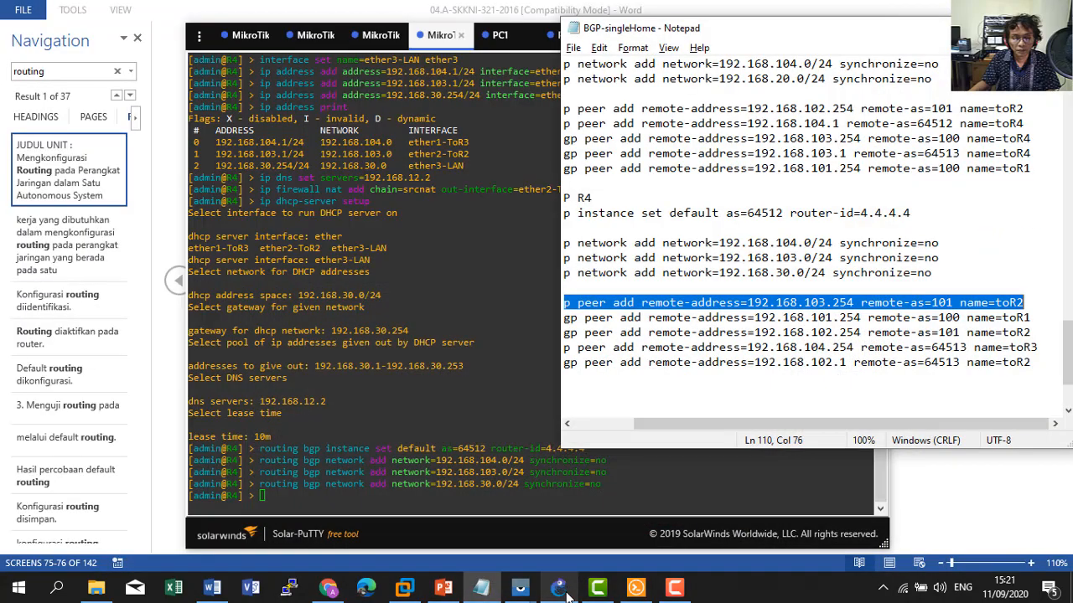
# Add R4's BGP peer toR2 at 192.168.103.254 in AS 101.
pyautogui.click(452, 445)
pyautogui.rightClick(453, 446)
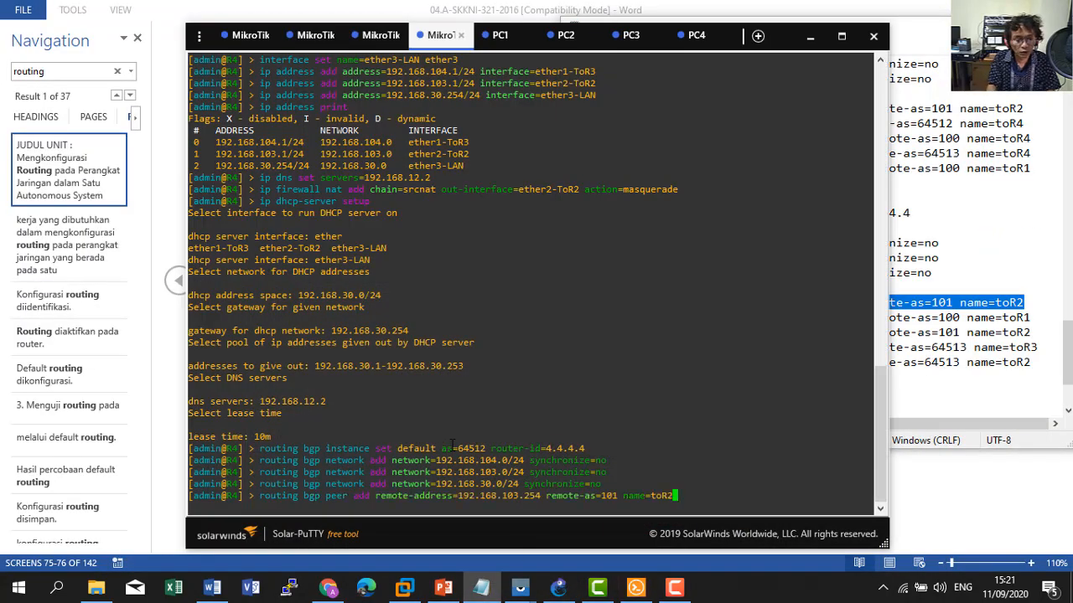
pyautogui.press('Return')
# Copy the toR3 peer line from the notes and add peer 192.168.104.254 in AS 64513 on R4.
pyautogui.click(991, 318)
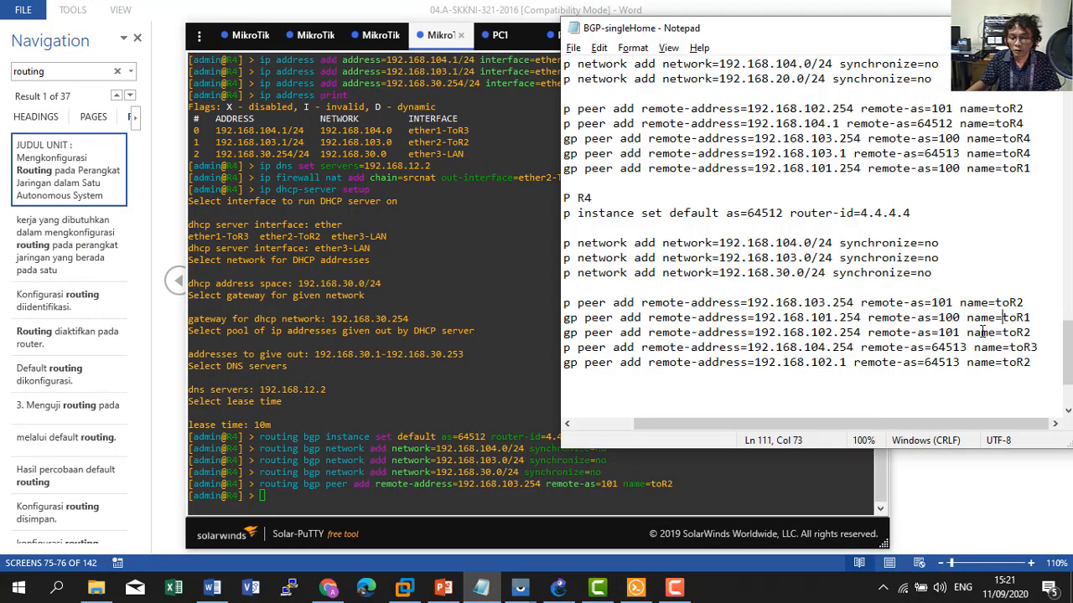
pyautogui.moveTo(670, 423); pyautogui.dragTo(597, 421)
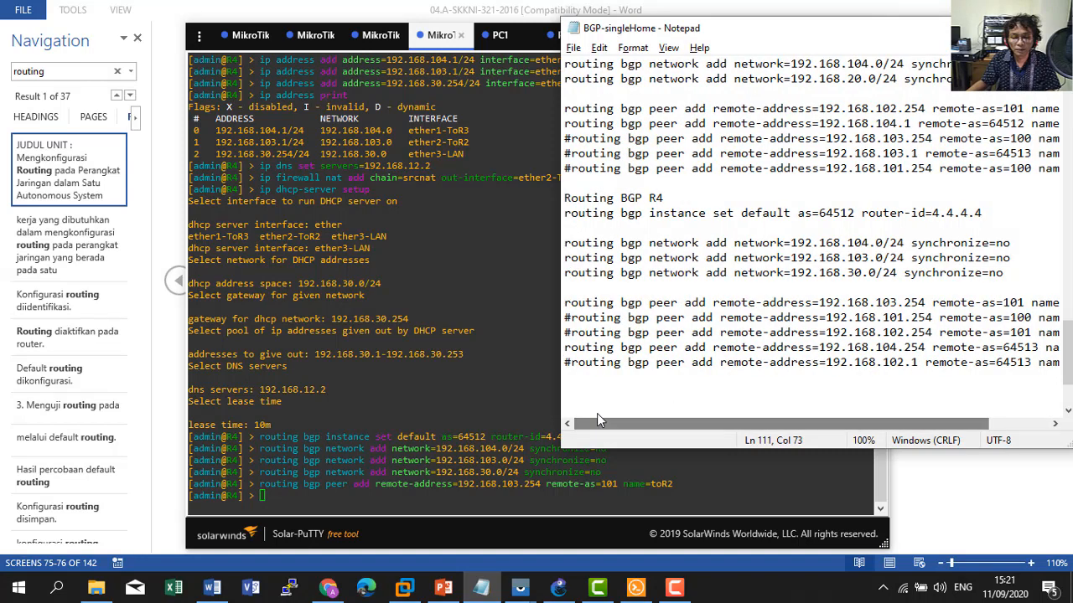
pyautogui.moveTo(564, 347); pyautogui.dragTo(1068, 350)
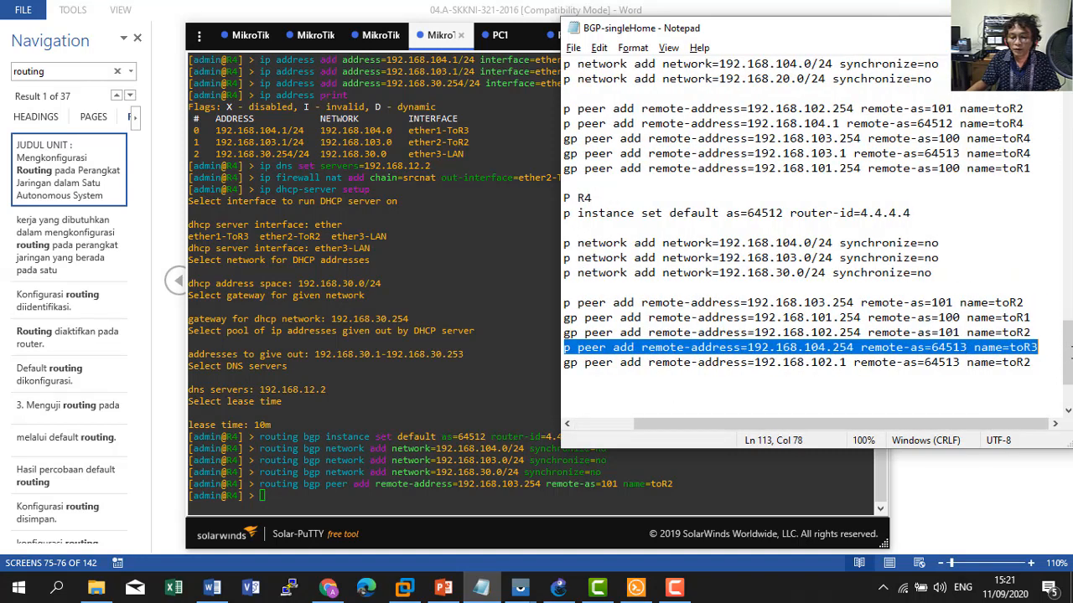
pyautogui.rightClick(912, 347)
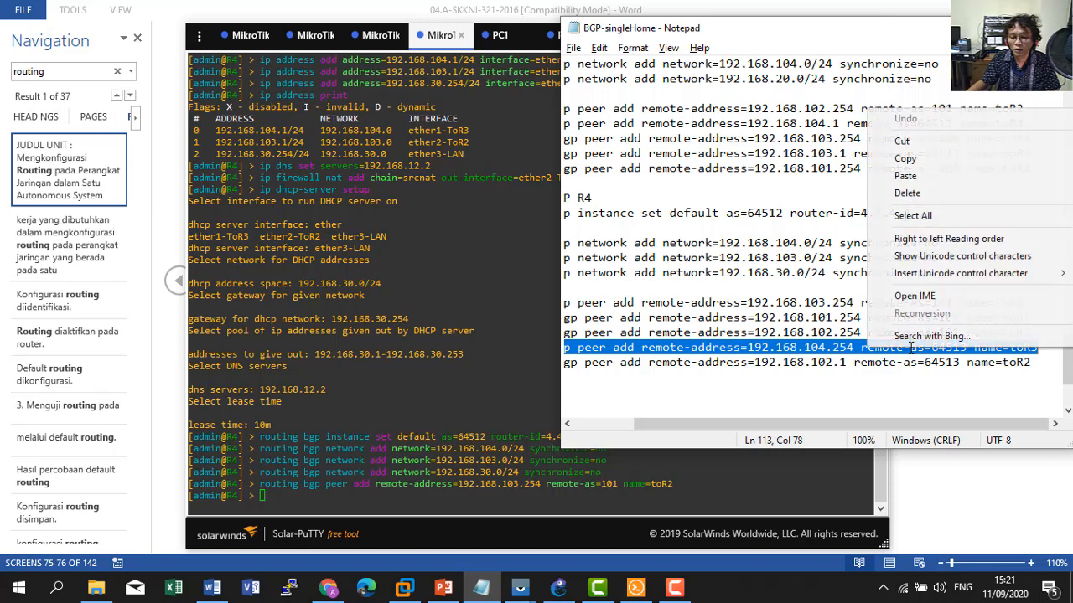
pyautogui.click(910, 154)
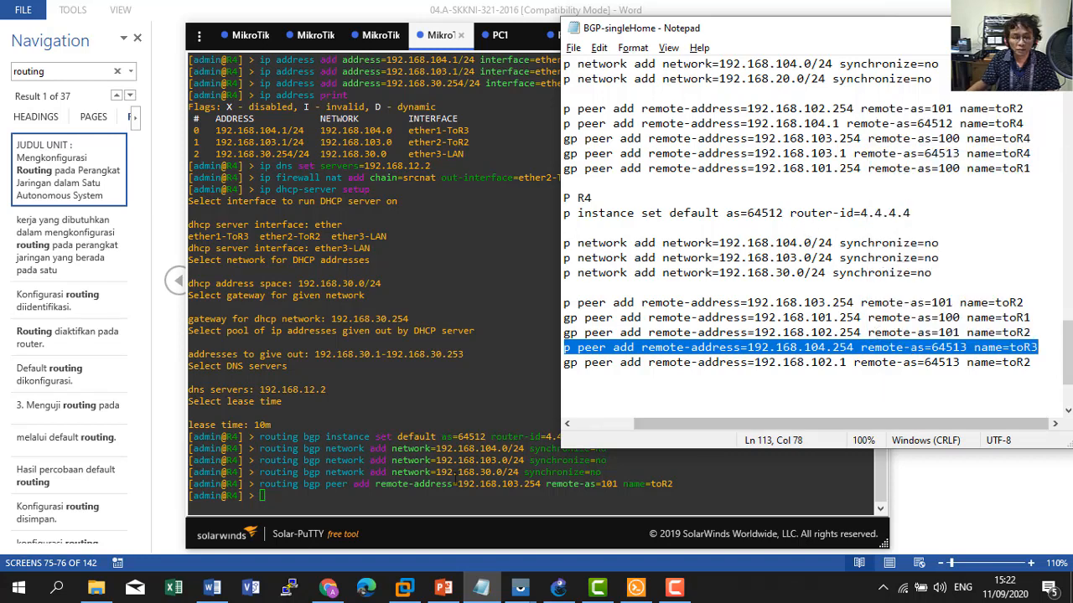
pyautogui.click(442, 472)
pyautogui.rightClick(441, 472)
pyautogui.press('Return')
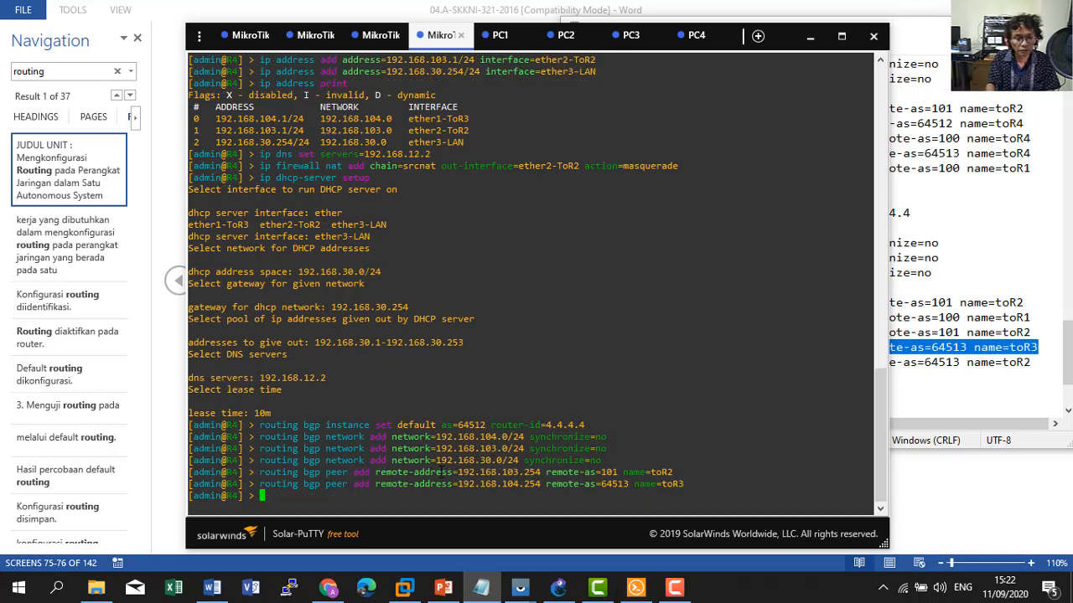
# Run 'routing bgp peer print' on R4 to confirm both sessions are established.
pyautogui.write('ip r')
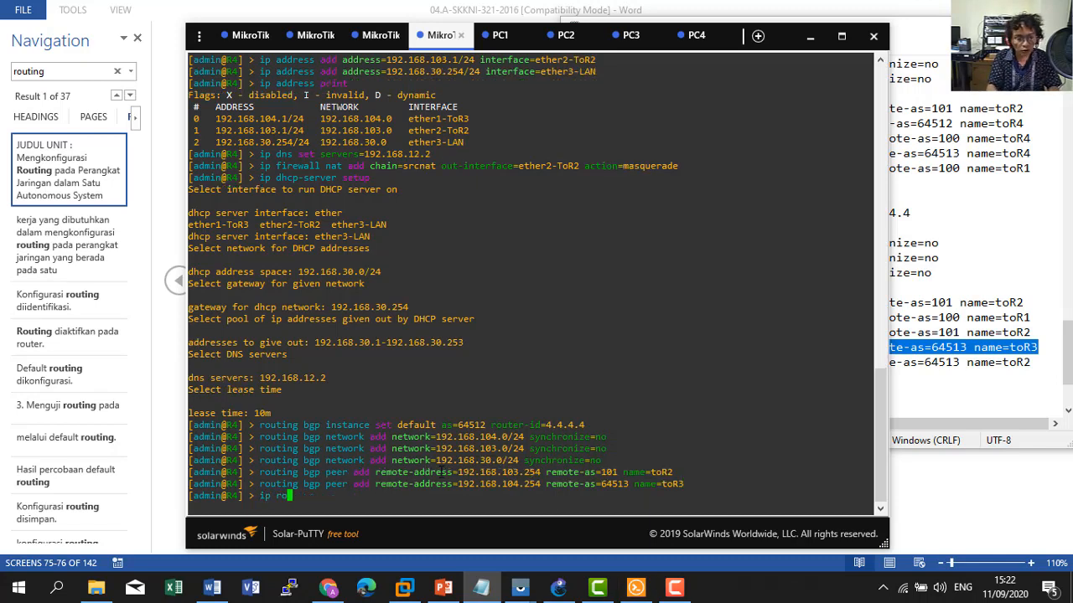
pyautogui.press('BackSpace')
pyautogui.press('BackSpace')
pyautogui.press('BackSpace')
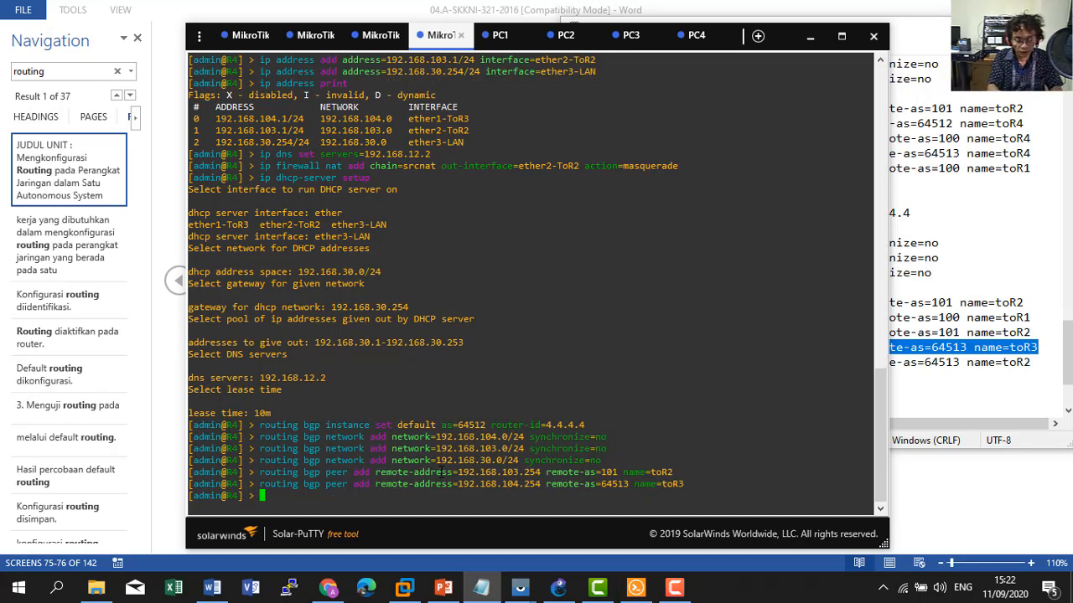
pyautogui.write('routing bgp ')
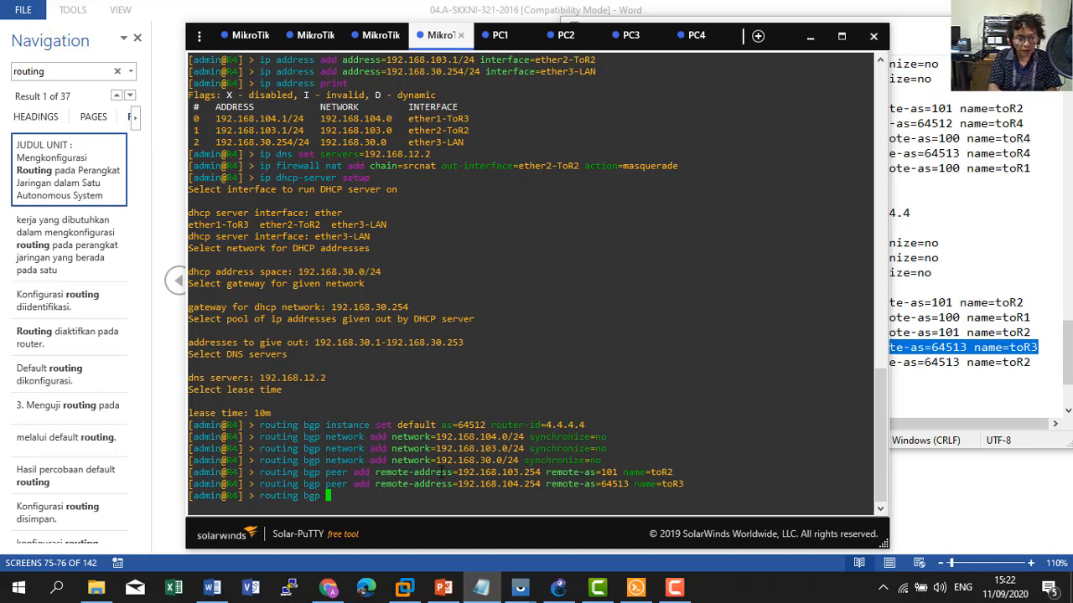
pyautogui.write('peer print')
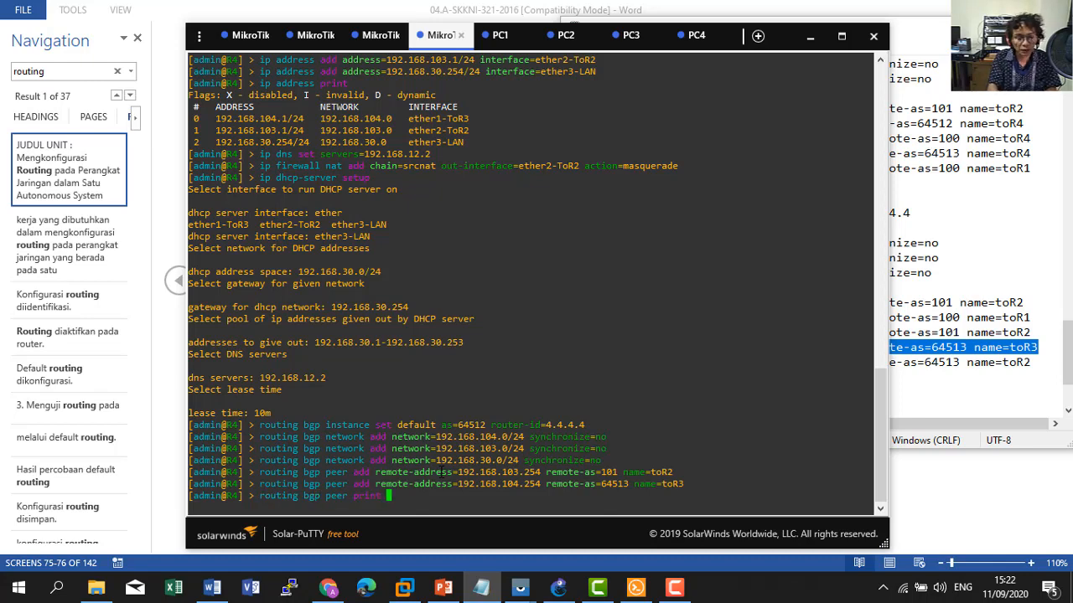
pyautogui.press('Return')
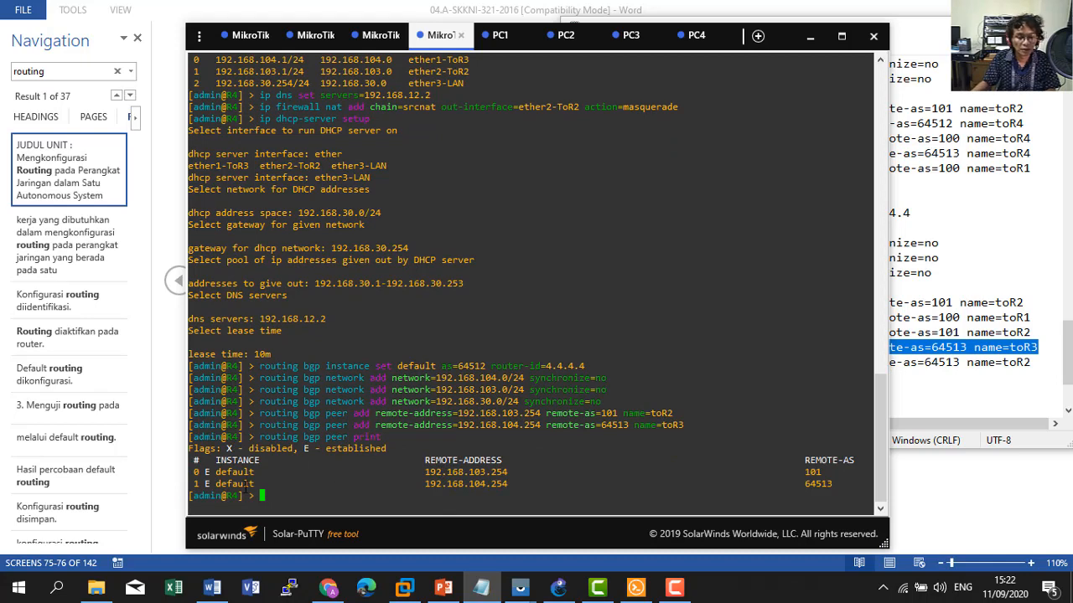
# Re-run the BGP peer listing on R3 to confirm its sessions are established.
pyautogui.click(381, 38)
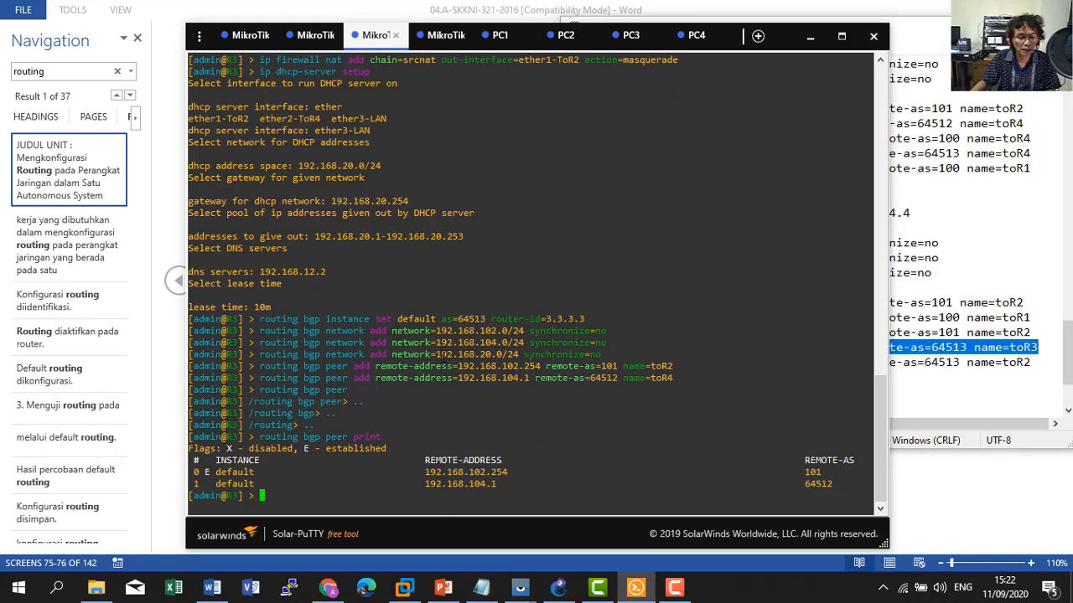
pyautogui.press('Up')
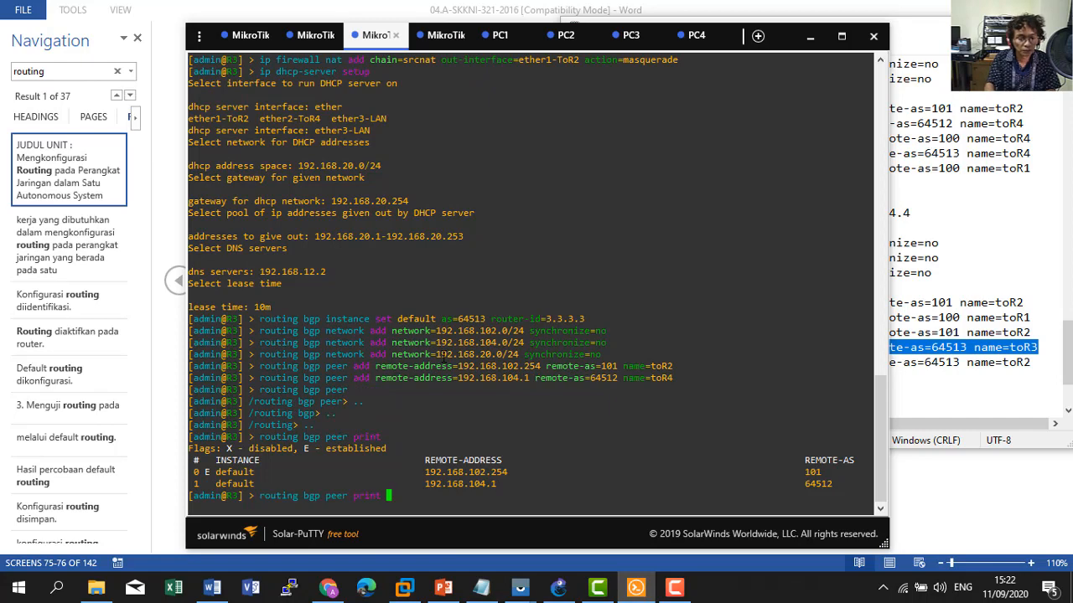
pyautogui.press('Return')
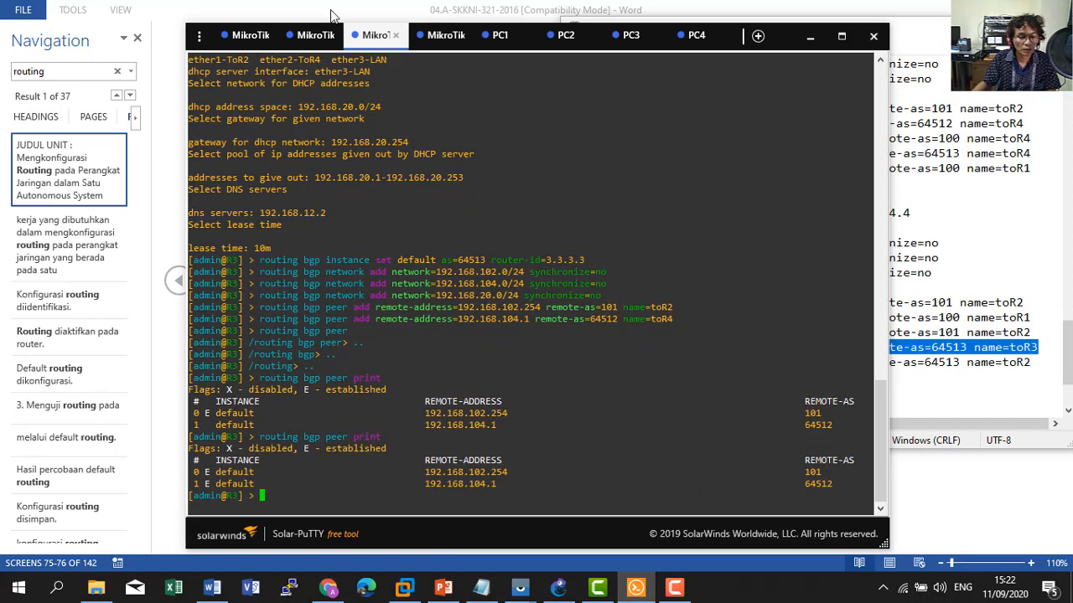
# Print R2's and R1's routing tables, showing BGP routes such as 192.168.20.0/24 via 192.168.101.1.
pyautogui.click(312, 35)
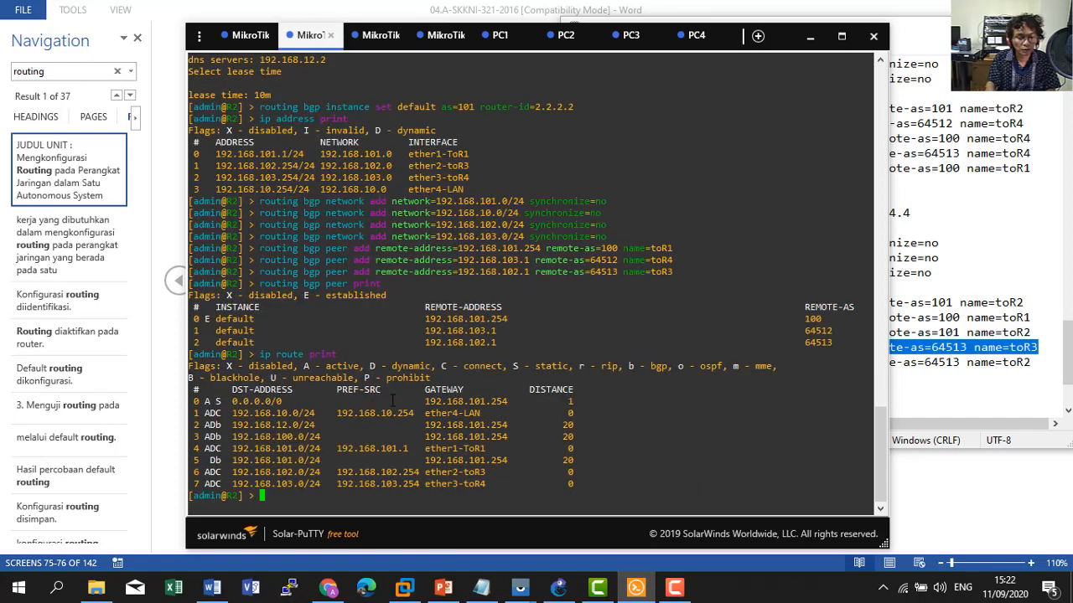
pyautogui.press('Up')
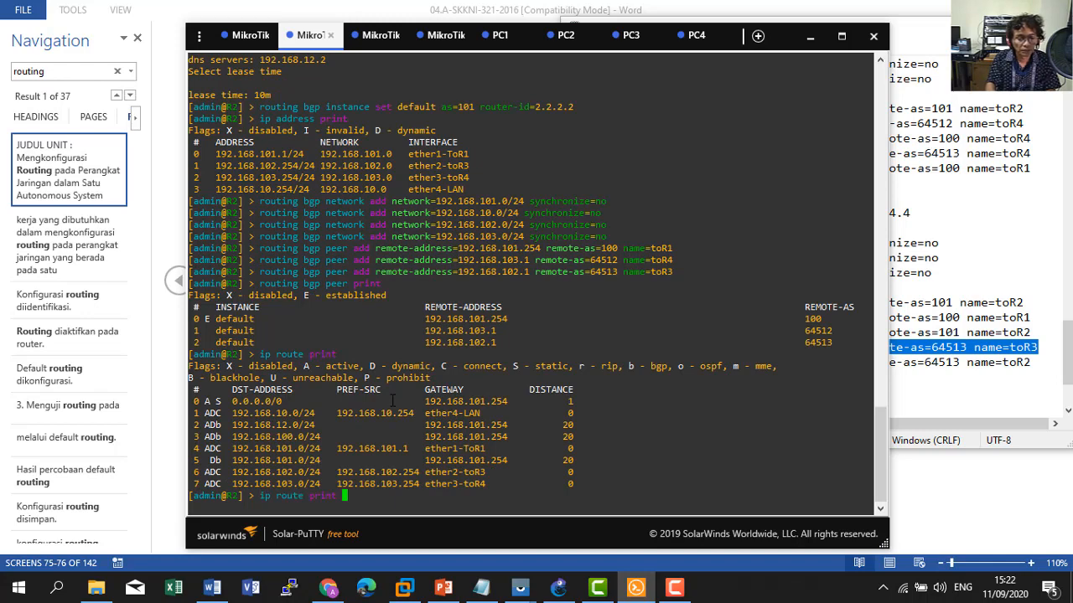
pyautogui.press('Return')
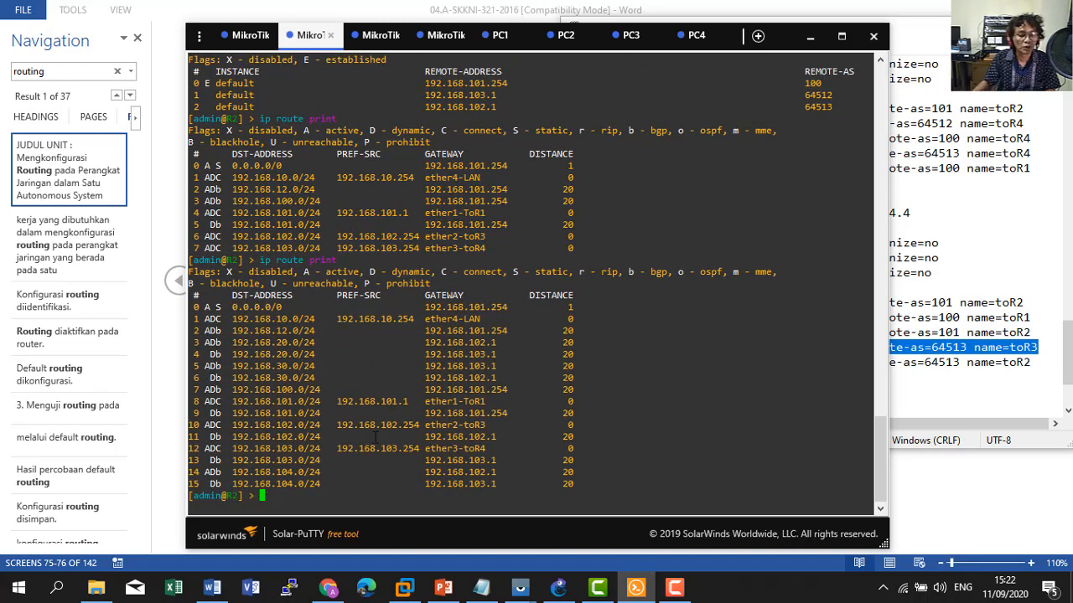
pyautogui.click(246, 37)
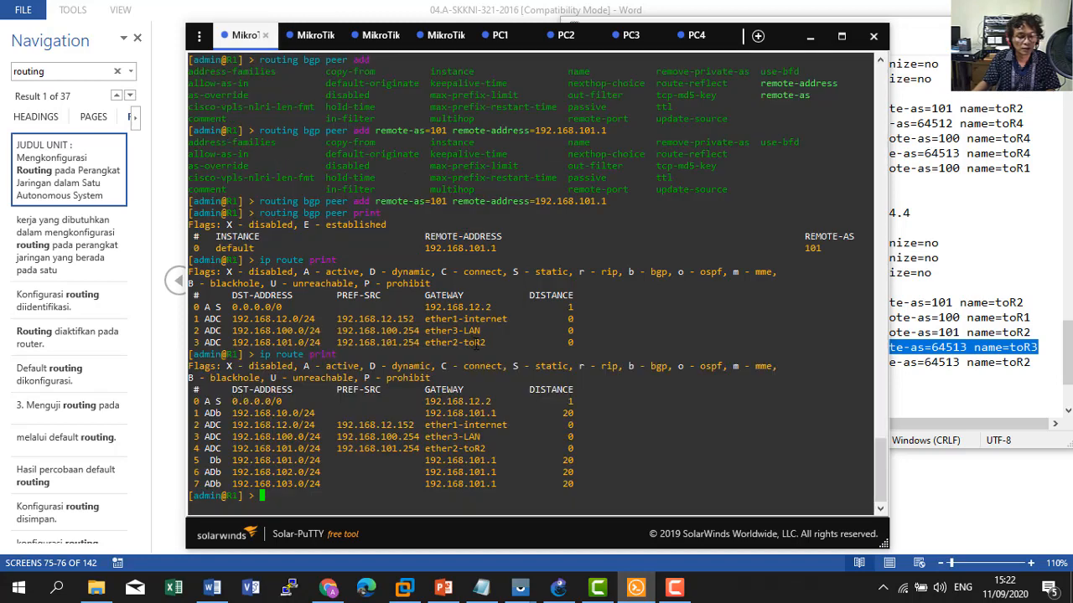
pyautogui.press('Up')
pyautogui.press('Return')
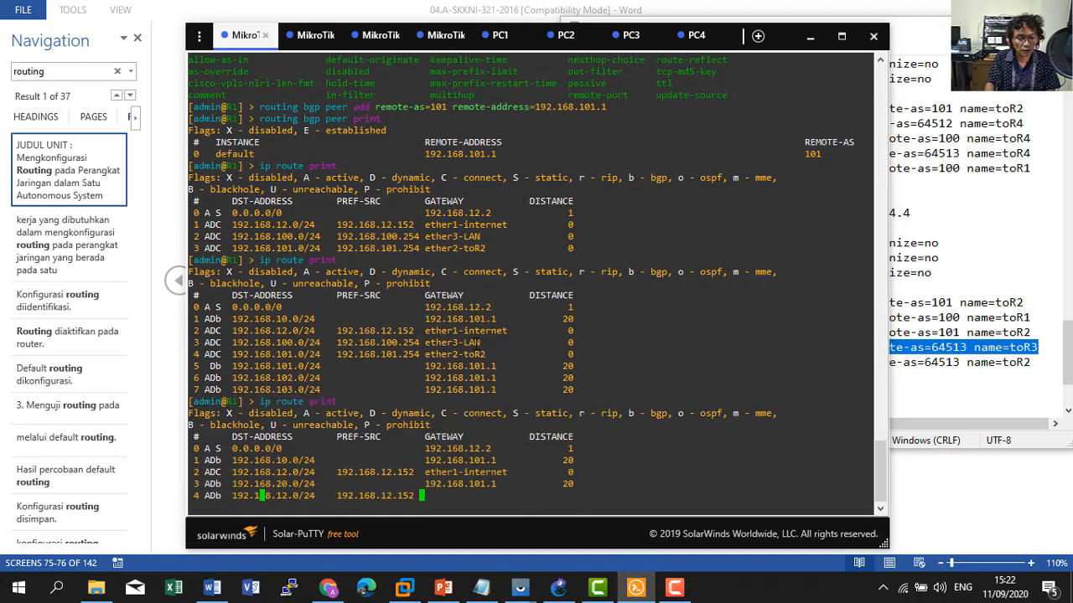
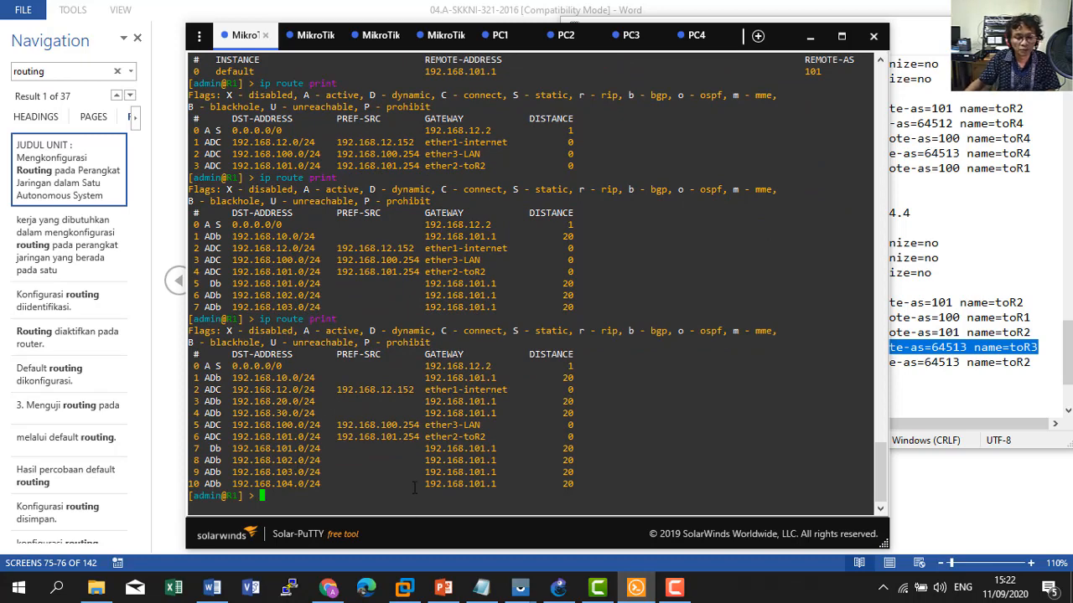
# Print the routing tables on R3 and R4 with 'ip route print' to see their BGP-learned routes.
pyautogui.click(310, 35)
pyautogui.click(373, 35)
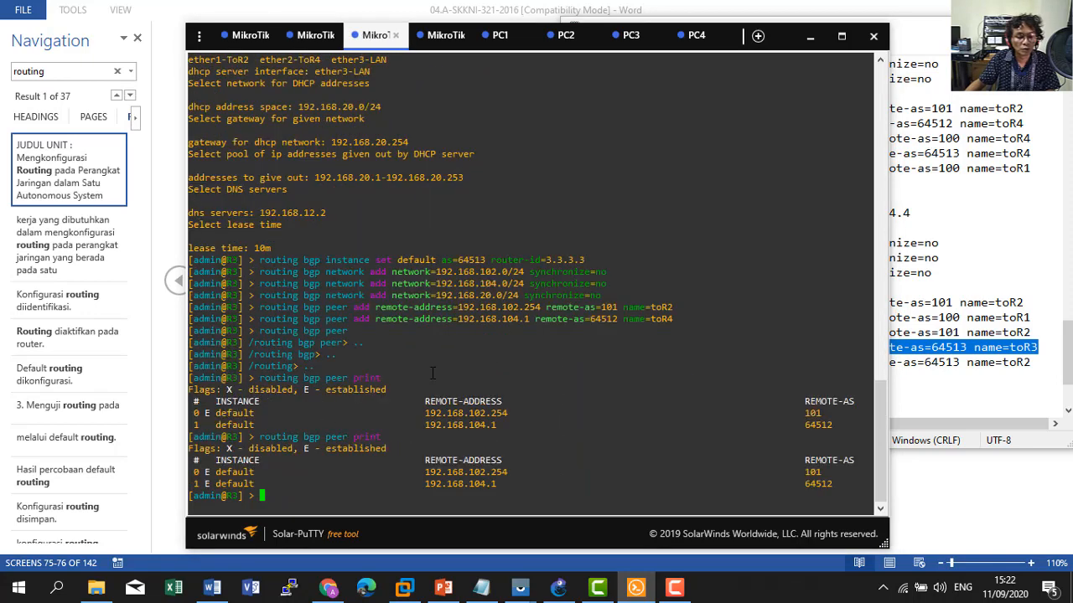
pyautogui.press('Up')
pyautogui.press('Down')
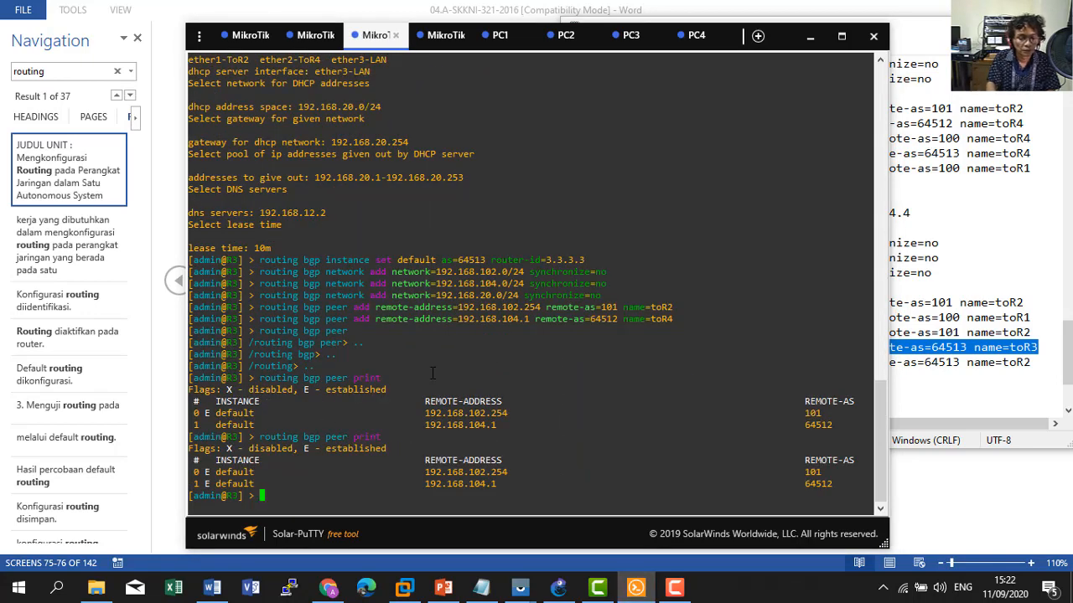
pyautogui.write('ip')
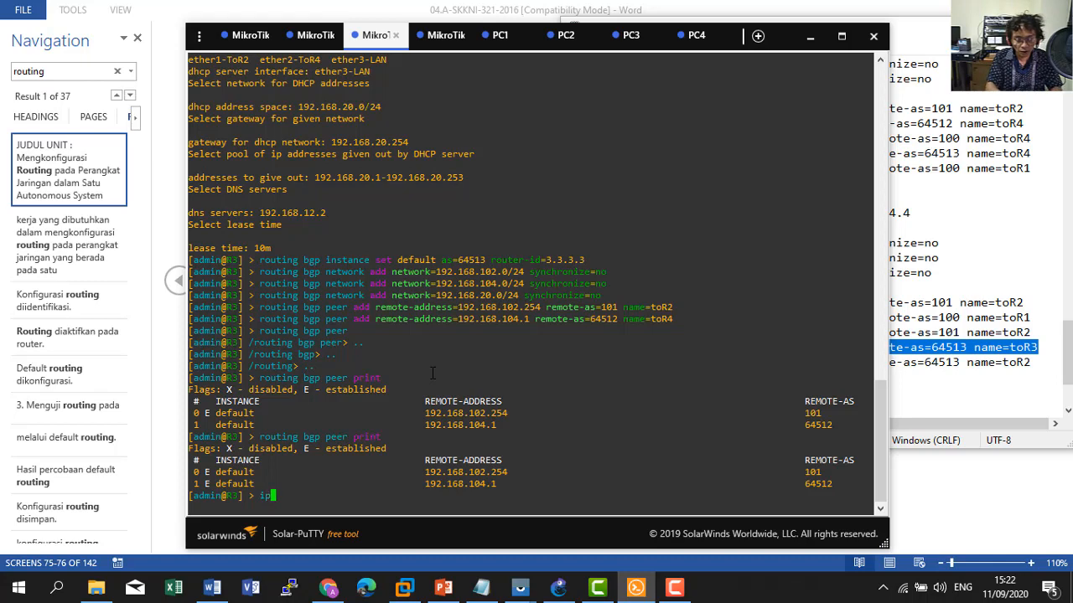
pyautogui.write(' route print')
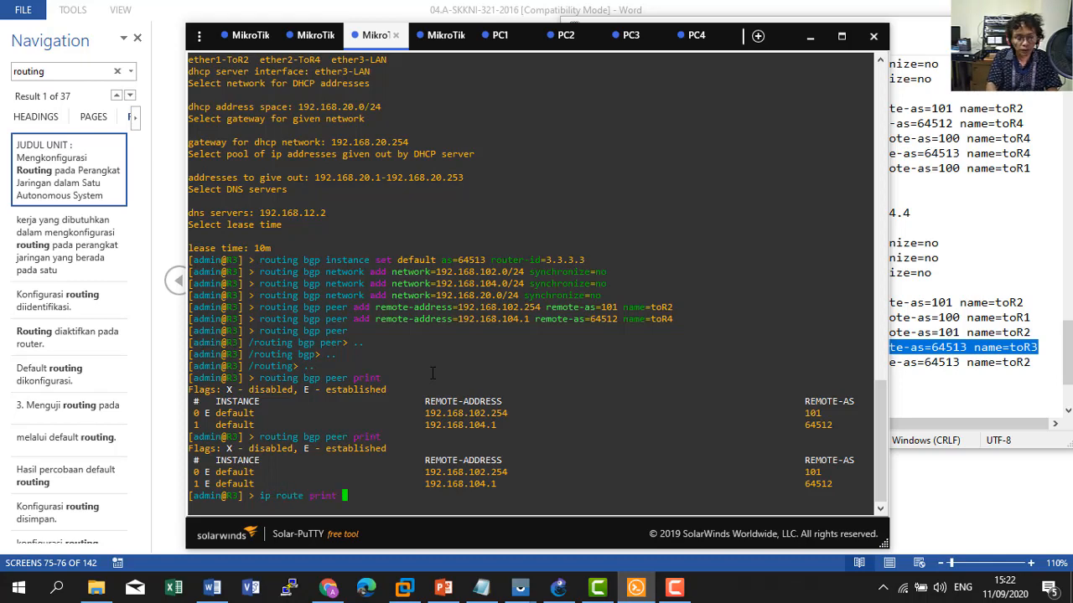
pyautogui.press('Return')
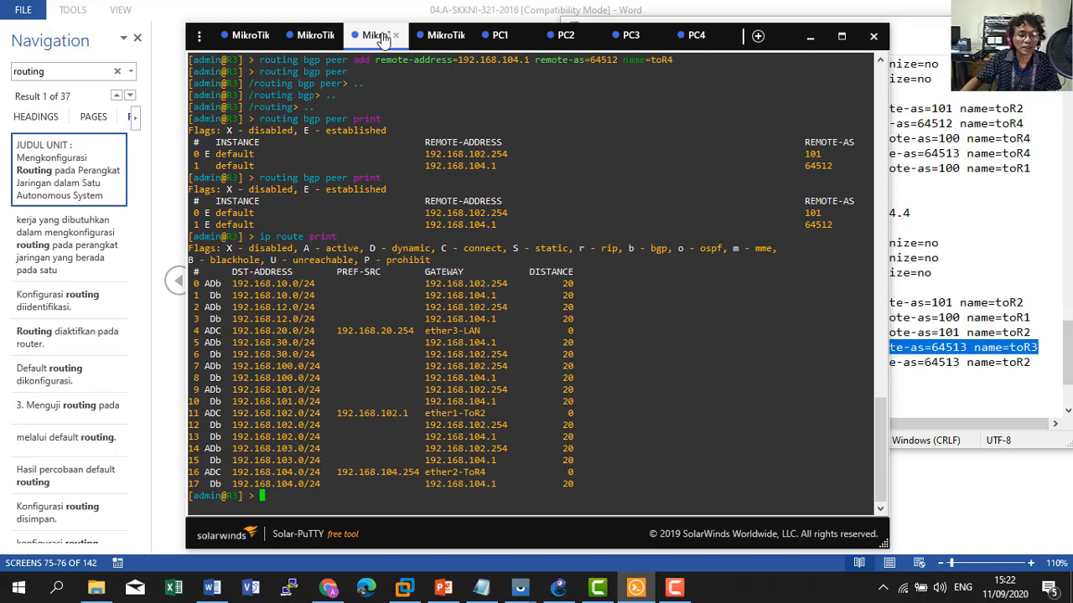
pyautogui.click(440, 36)
pyautogui.write('ip route ')
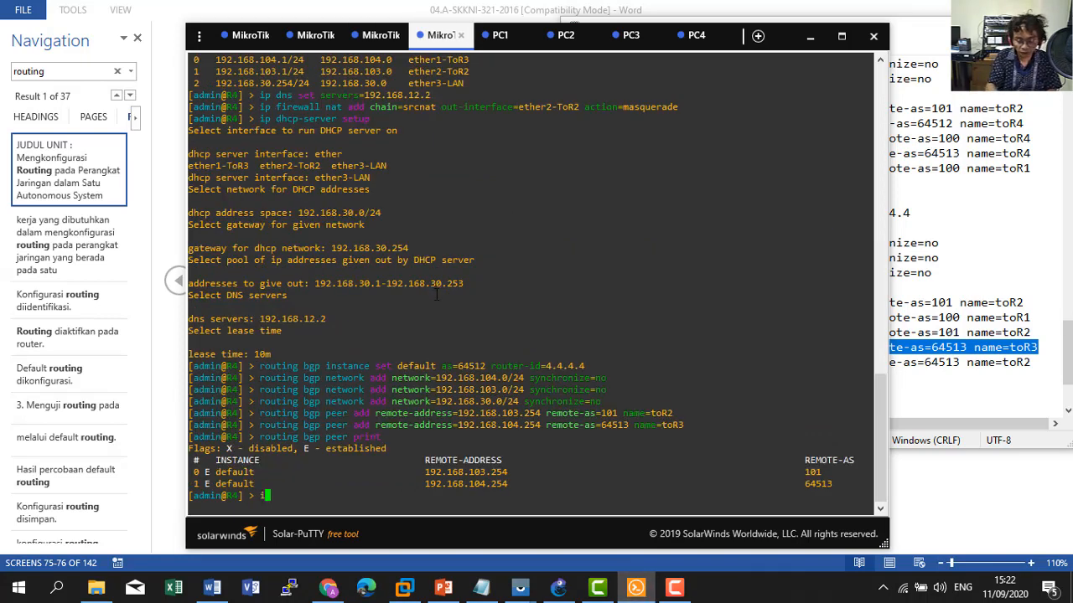
pyautogui.write('print')
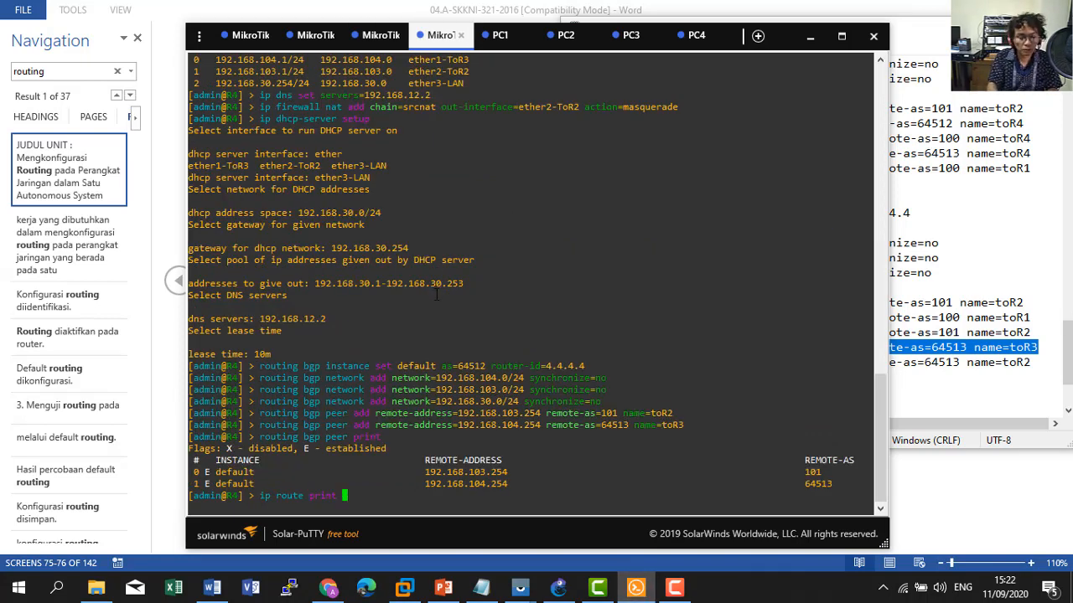
pyautogui.press('Return')
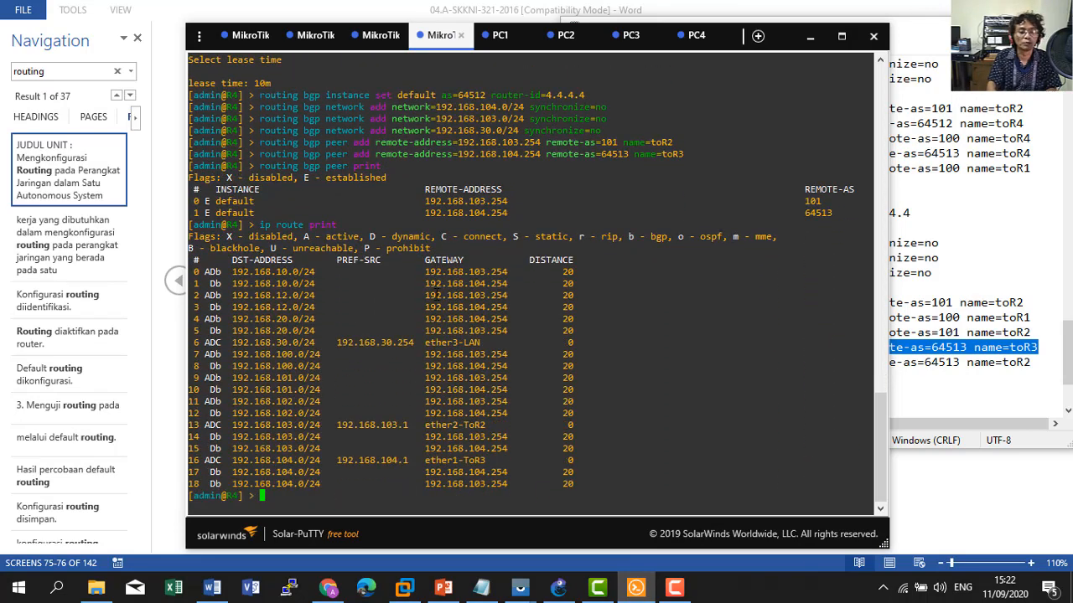
# Rerun PC4's ping to 192.168.100.252 and get it answered.
pyautogui.click(694, 35)
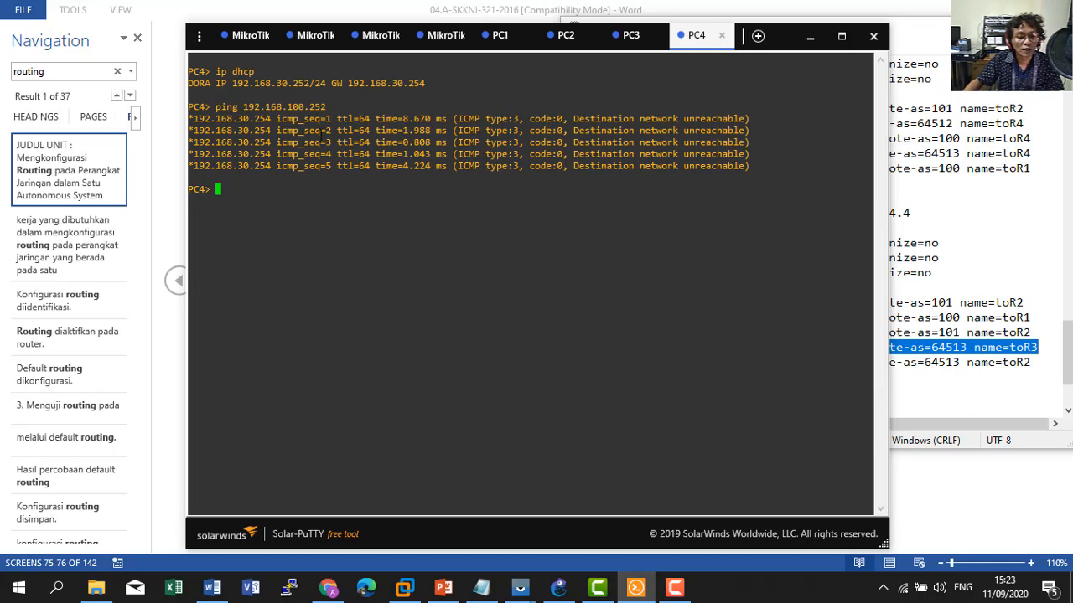
pyautogui.press('Up')
pyautogui.press('Return')
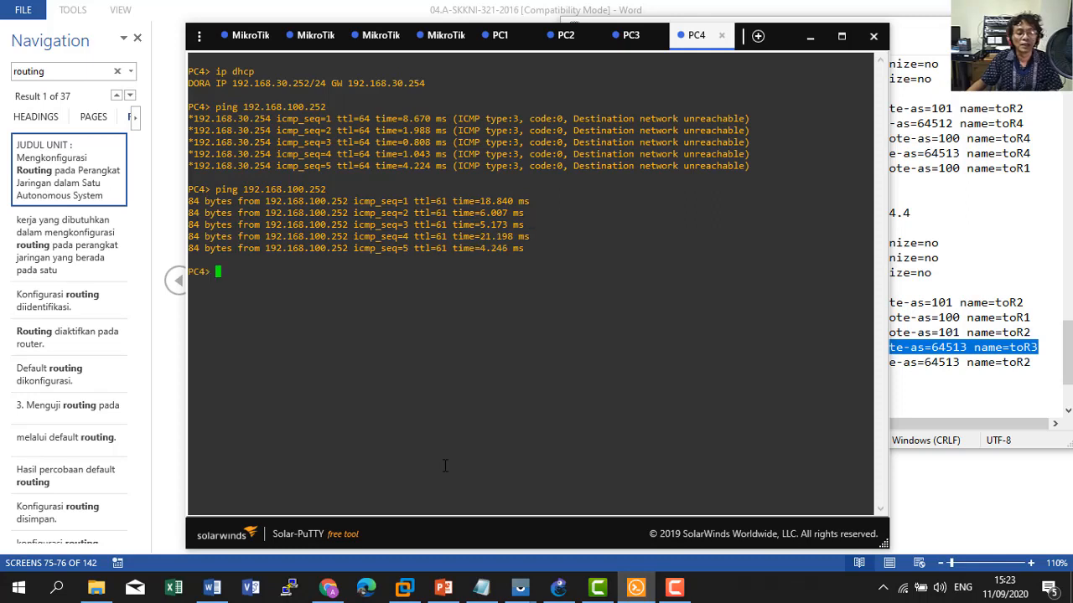
# Review the R2 and R3 sessions and the BGP notes, then bring up the GNS3 topology.
pyautogui.click(312, 37)
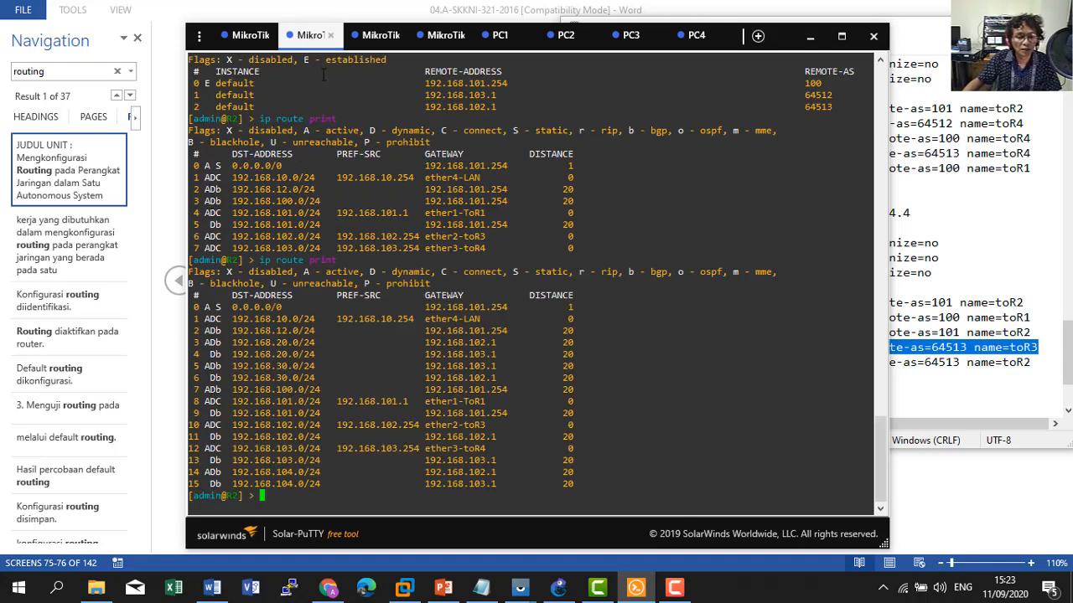
pyautogui.click(373, 35)
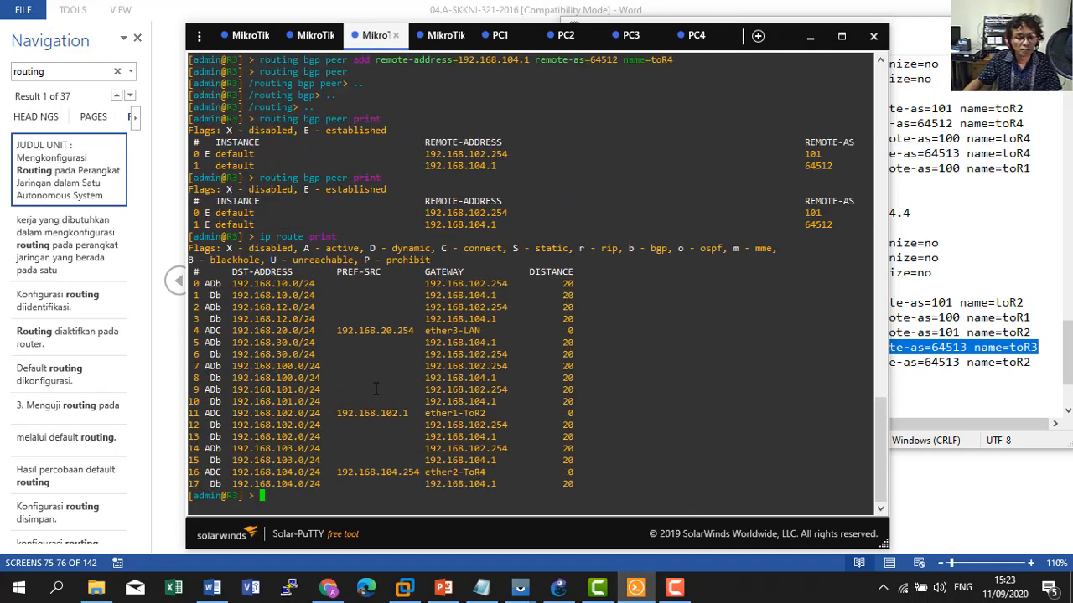
pyautogui.click(942, 397)
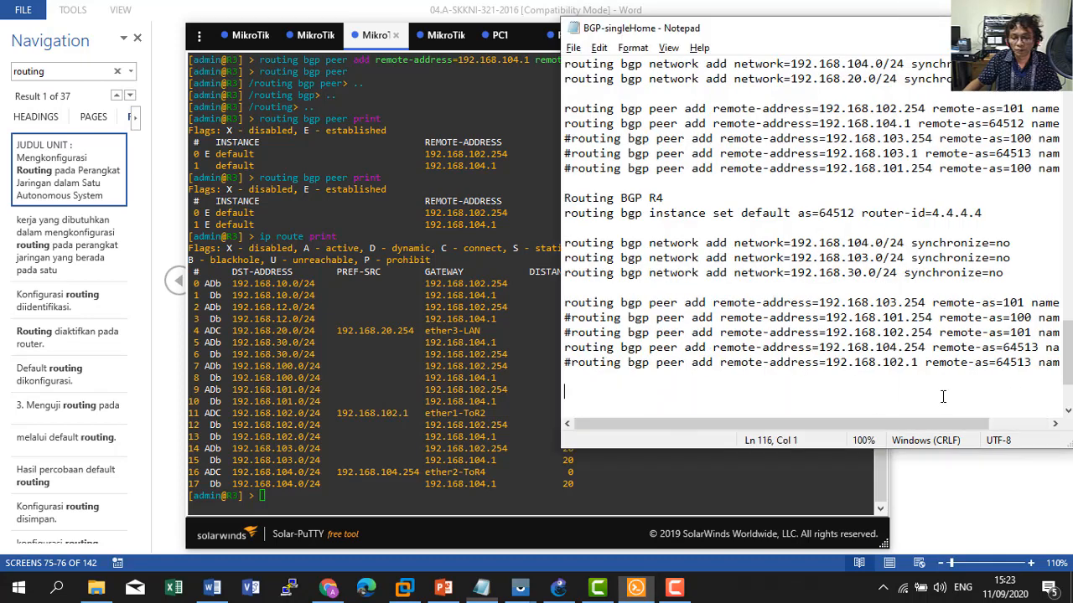
pyautogui.scroll(-3, 942, 397)
pyautogui.scroll(3, 943, 397)
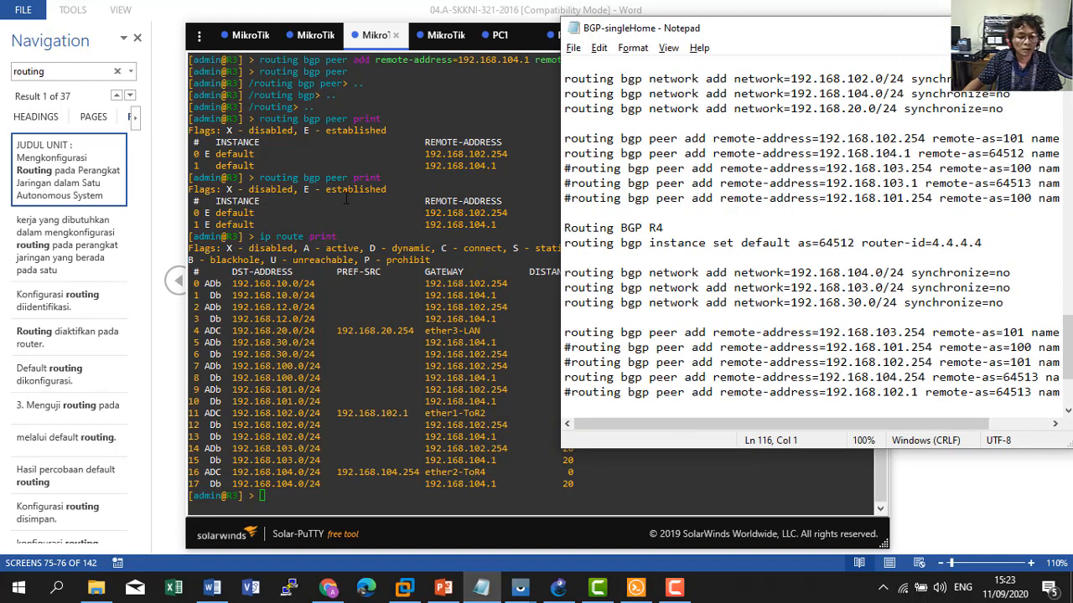
pyautogui.click(387, 104)
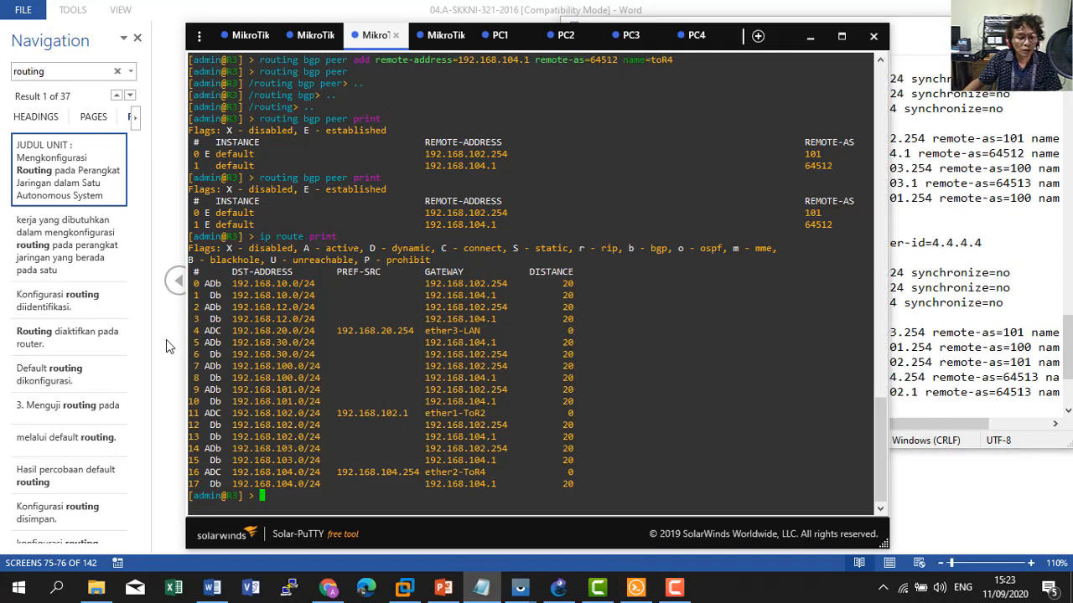
pyautogui.click(558, 587)
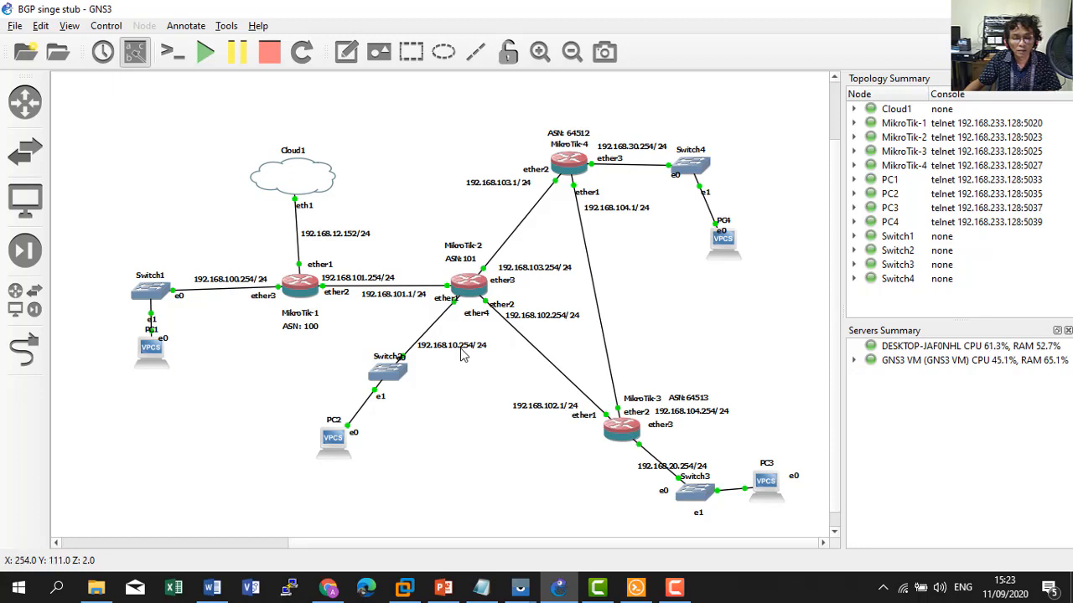
# Add a default route on R3 via gateway 192.168.102.254, then go back to the GNS3 diagram.
pyautogui.hotkey('alt', 'Tab')
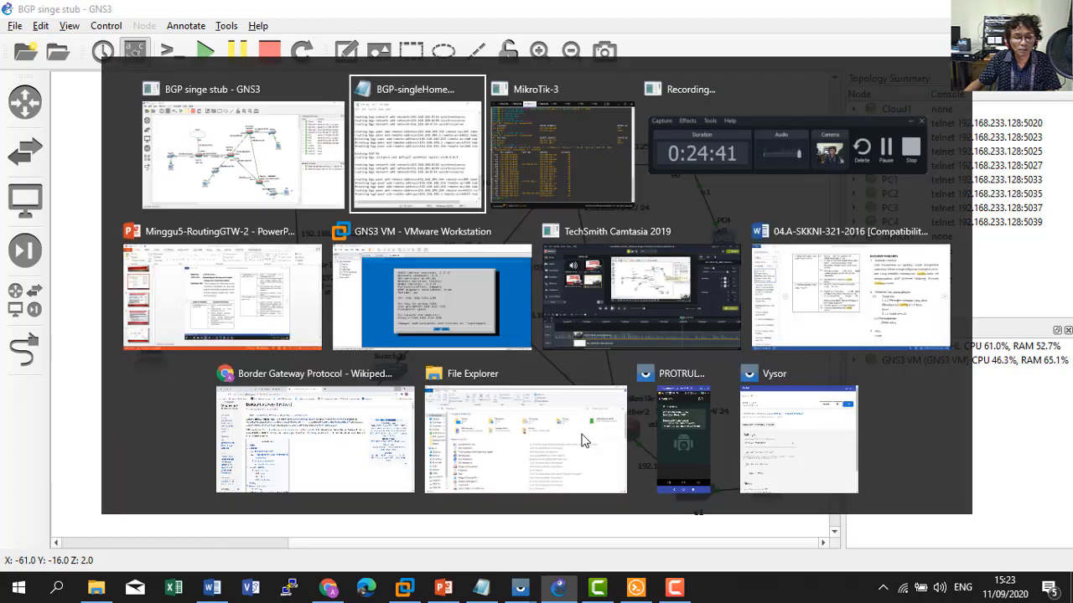
pyautogui.hotkey('alt', 'Tab')
pyautogui.click(636, 587)
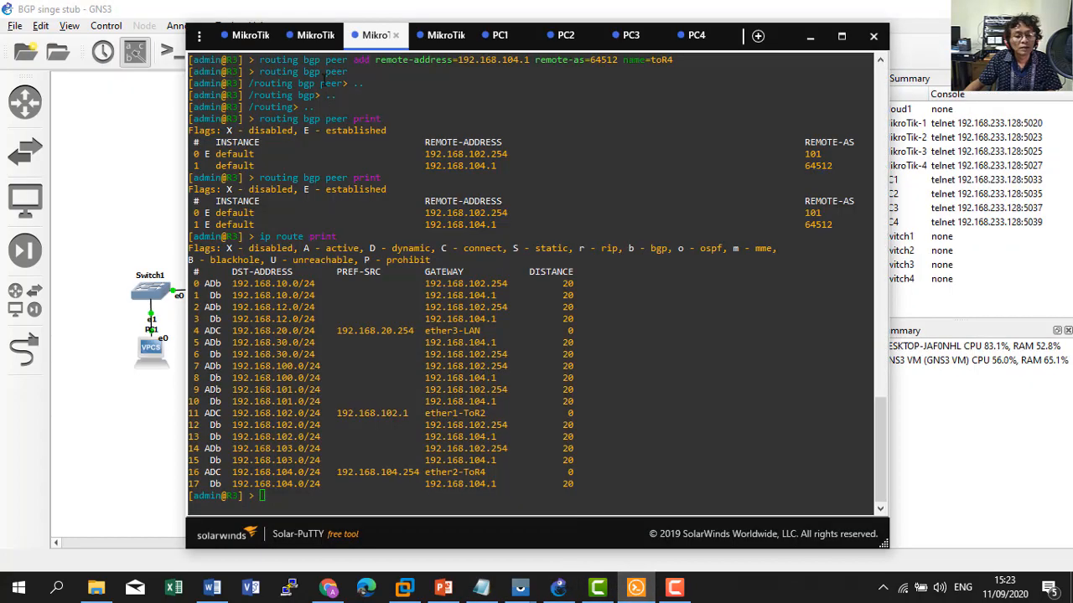
pyautogui.write('ip ')
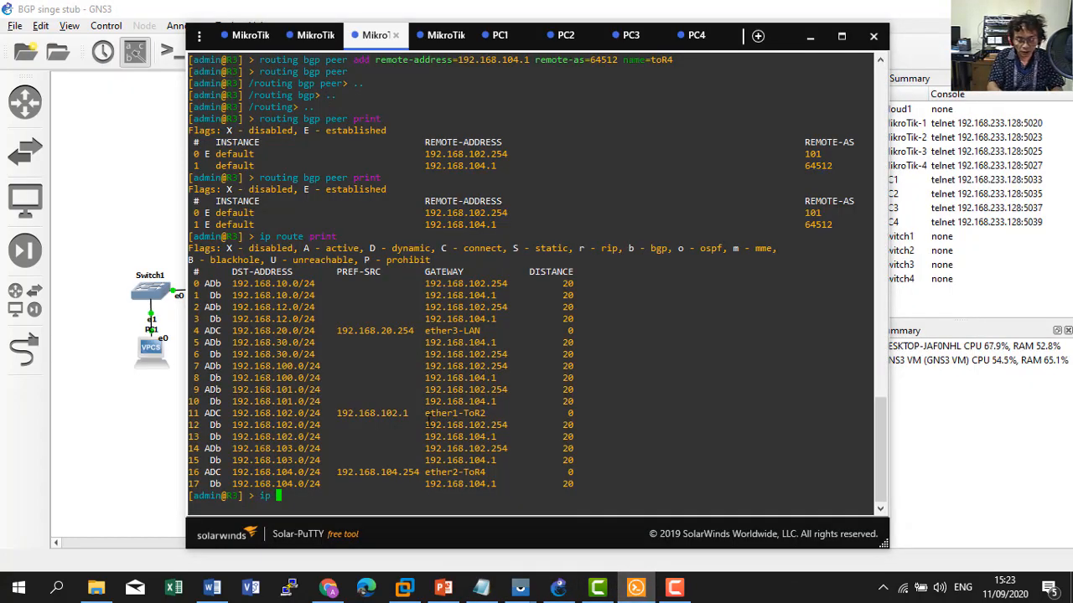
pyautogui.write('route add ')
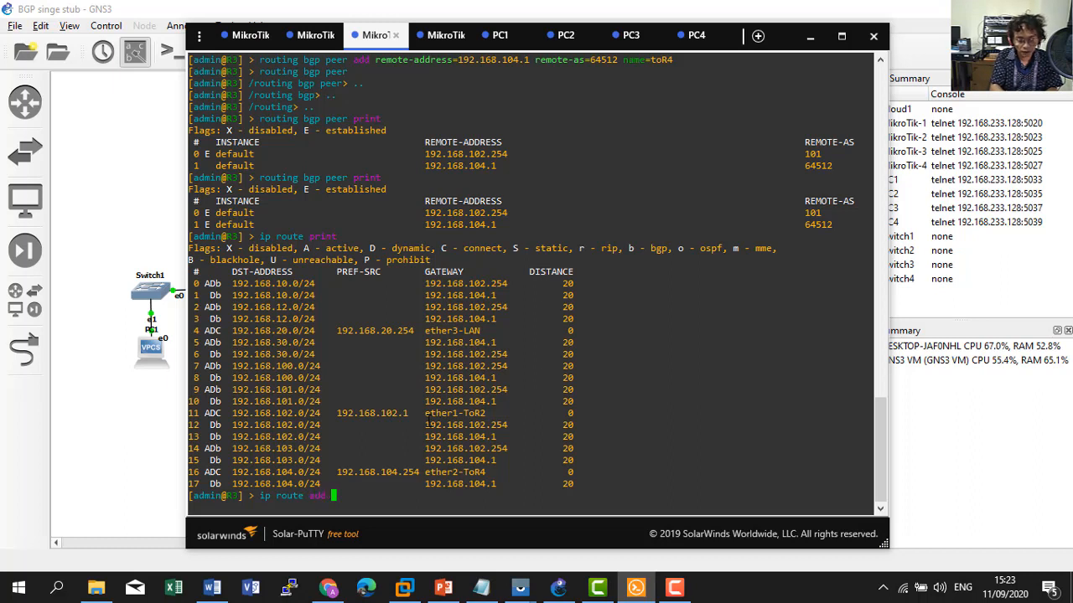
pyautogui.write('gateway=192.16')
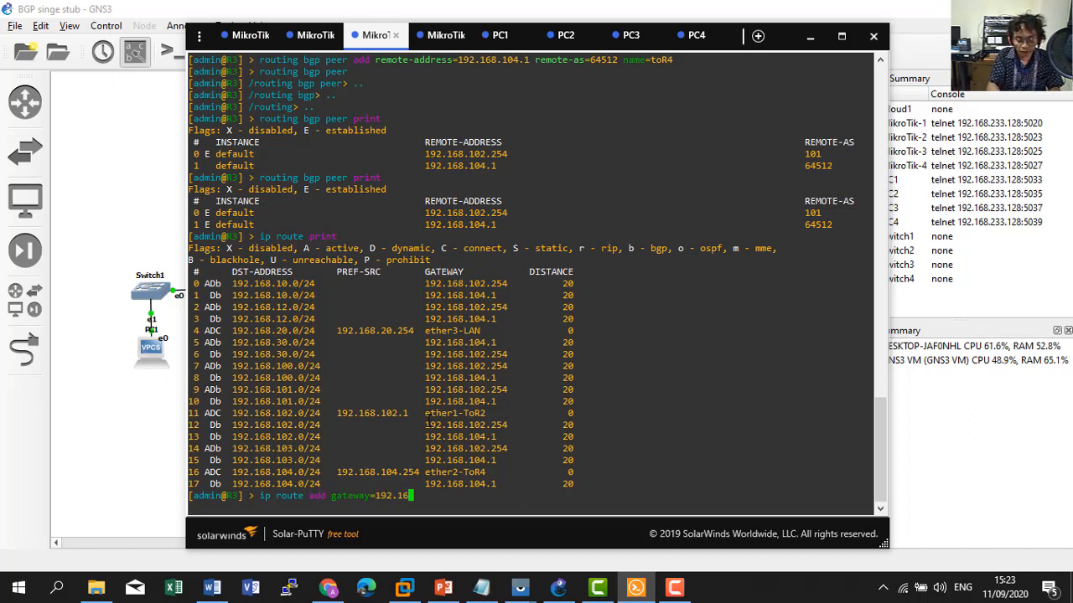
pyautogui.write('8.102.')
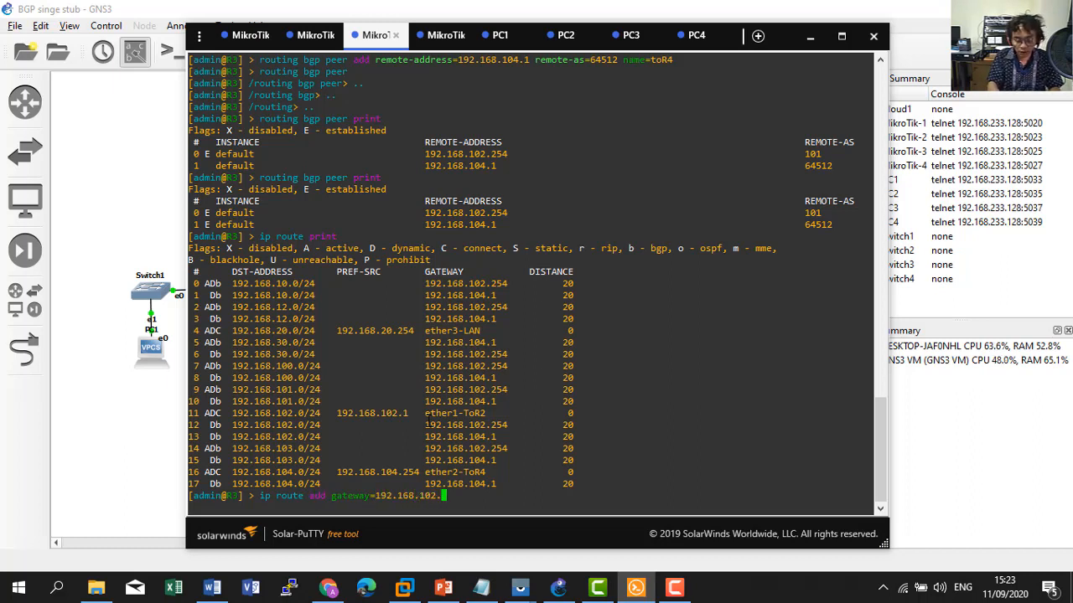
pyautogui.write('254')
pyautogui.press('Return')
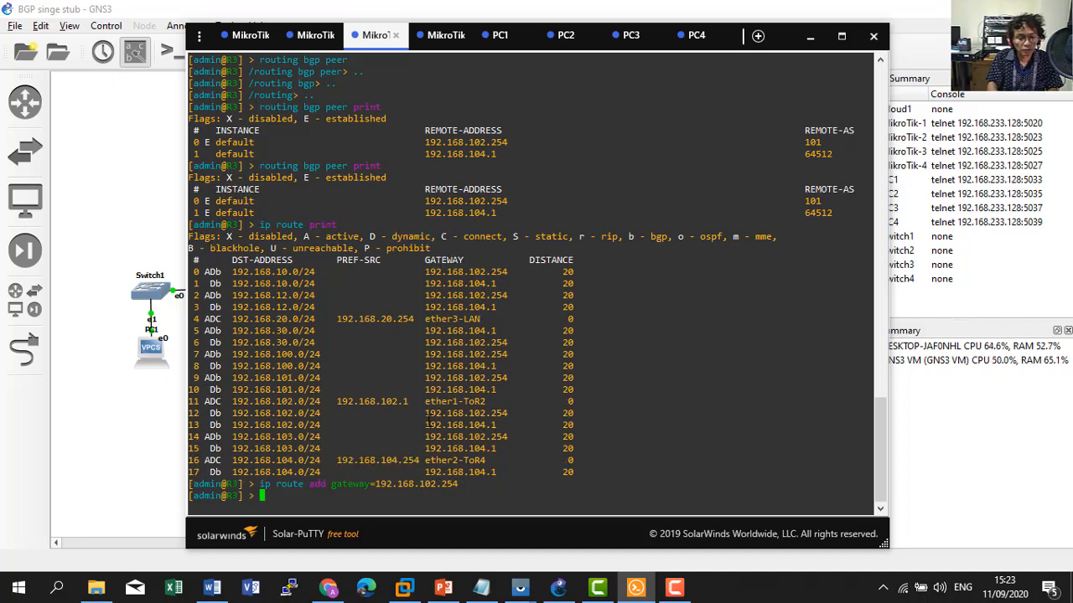
pyautogui.click(424, 38)
pyautogui.click(121, 215)
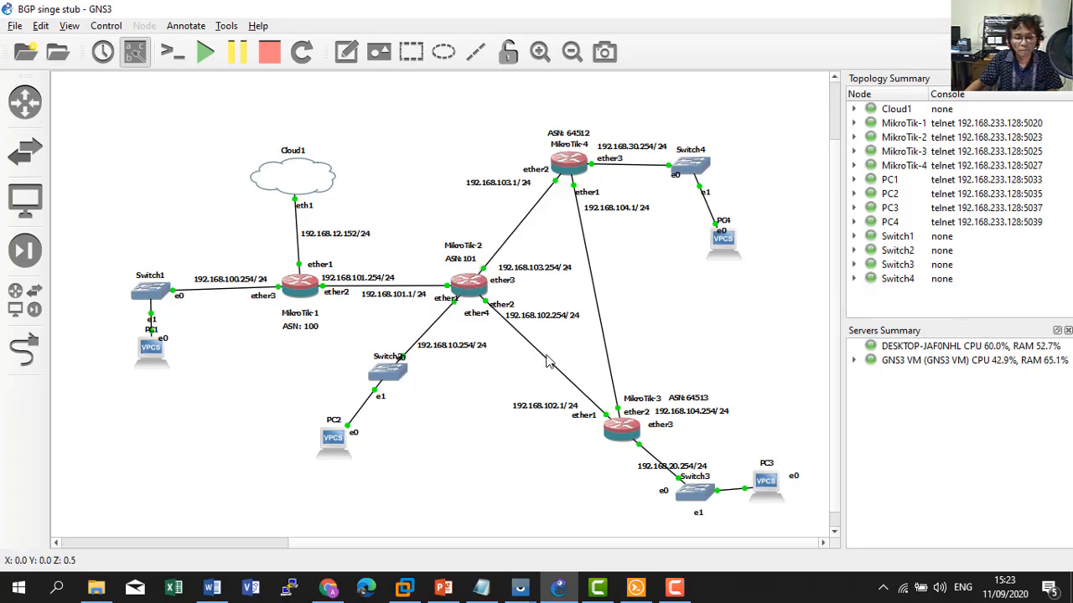
# Add R4's default route via 192.168.103.254 and ping google.com from R4.
pyautogui.doubleClick(479, 280)
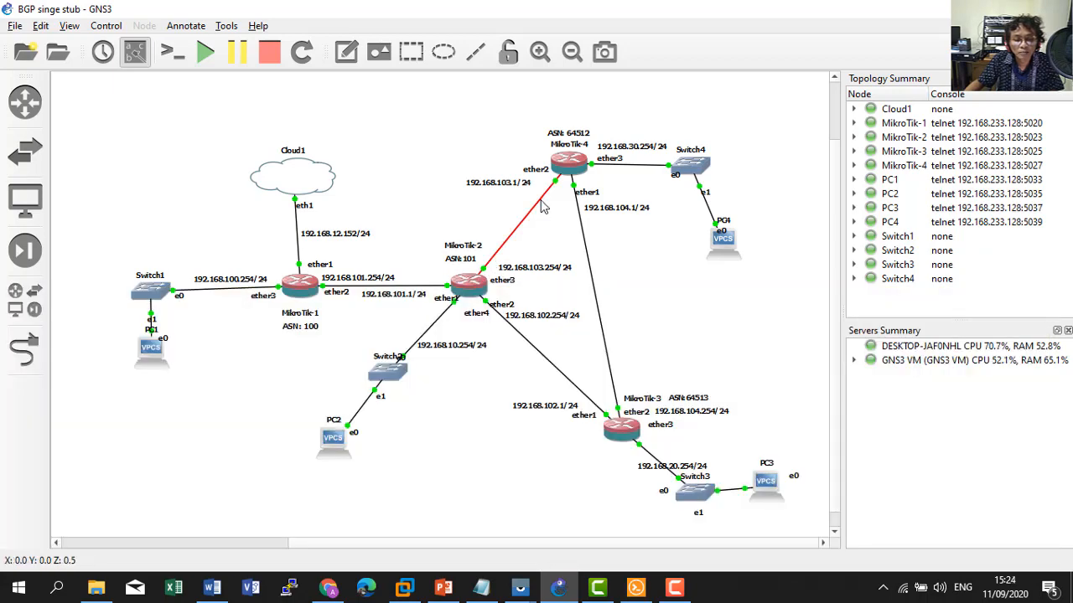
pyautogui.hotkey('alt', 'Tab')
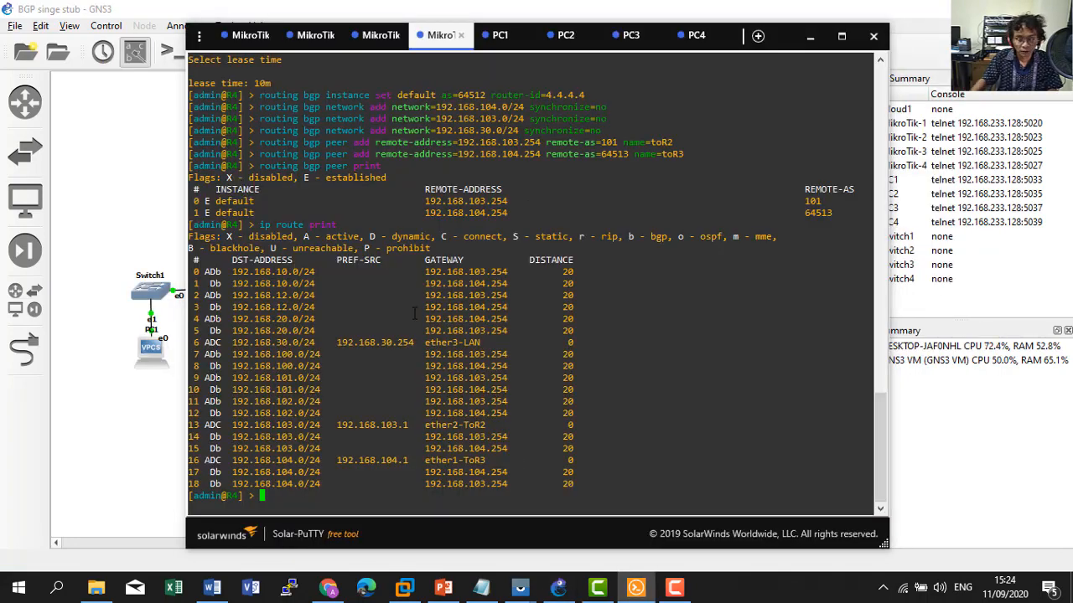
pyautogui.write('ip route ')
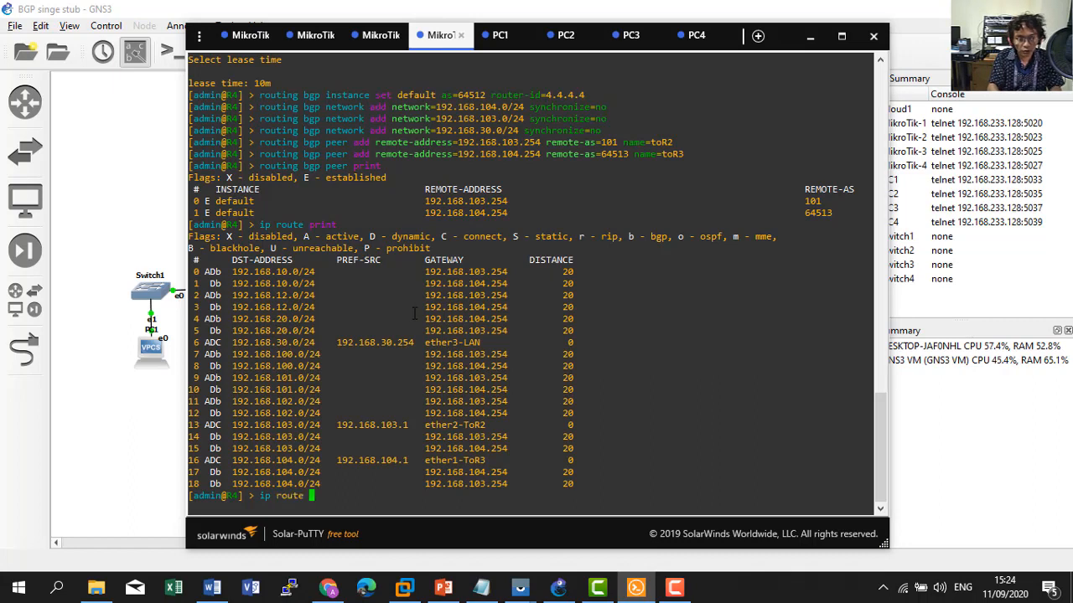
pyautogui.write('add gateway=10')
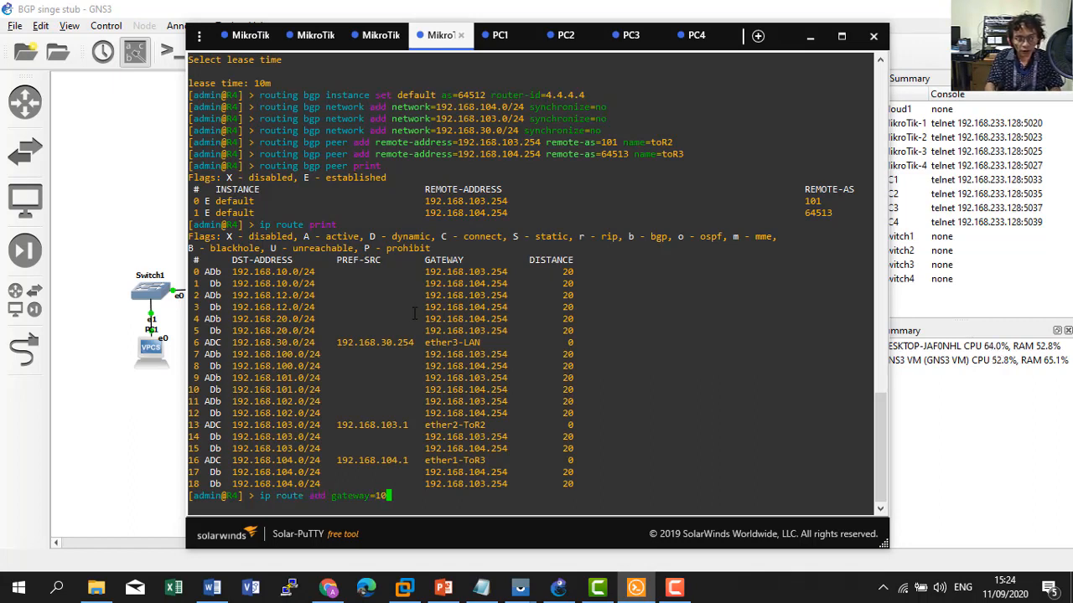
pyautogui.press('BackSpace')
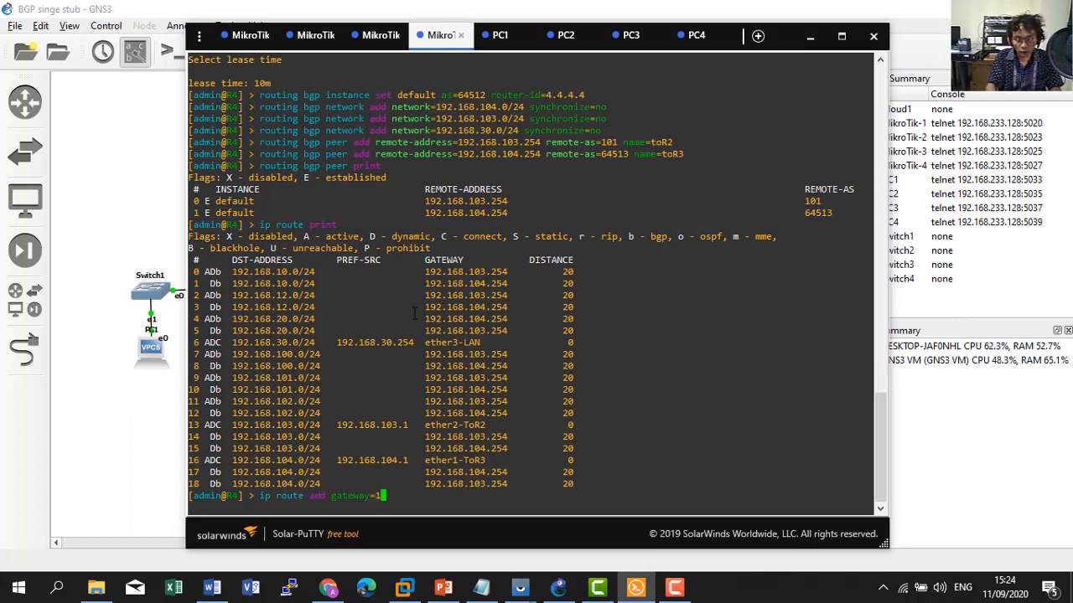
pyautogui.write('92.168')
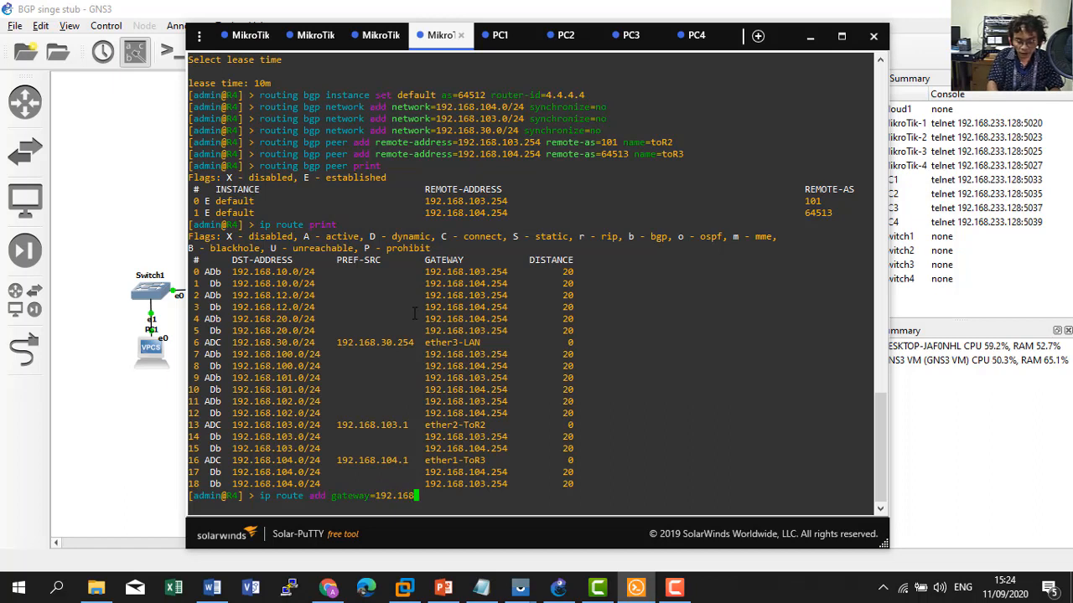
pyautogui.write('.103.')
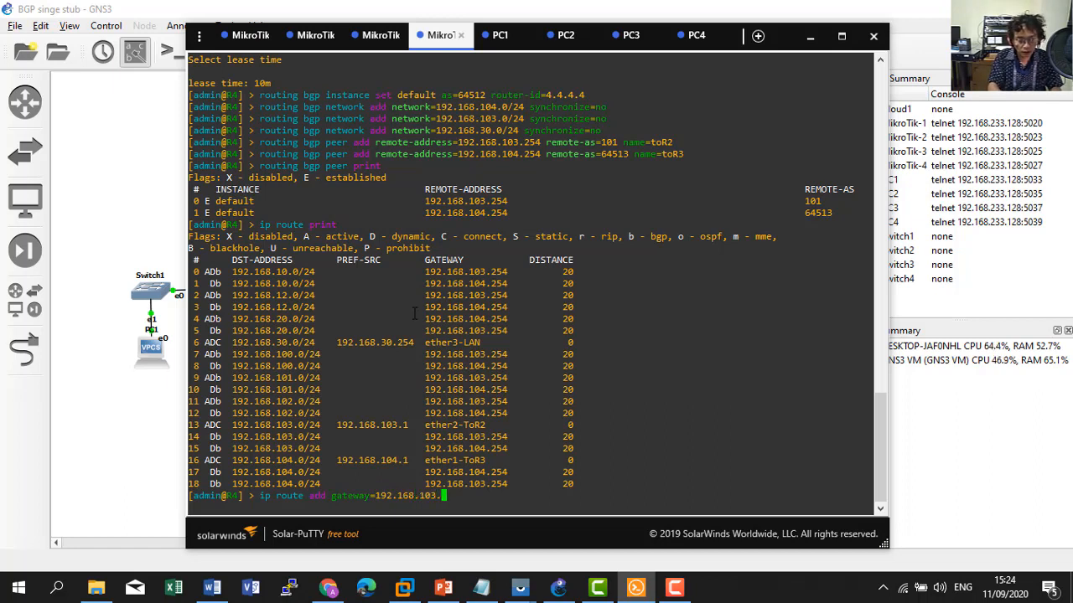
pyautogui.write('254')
pyautogui.press('Return')
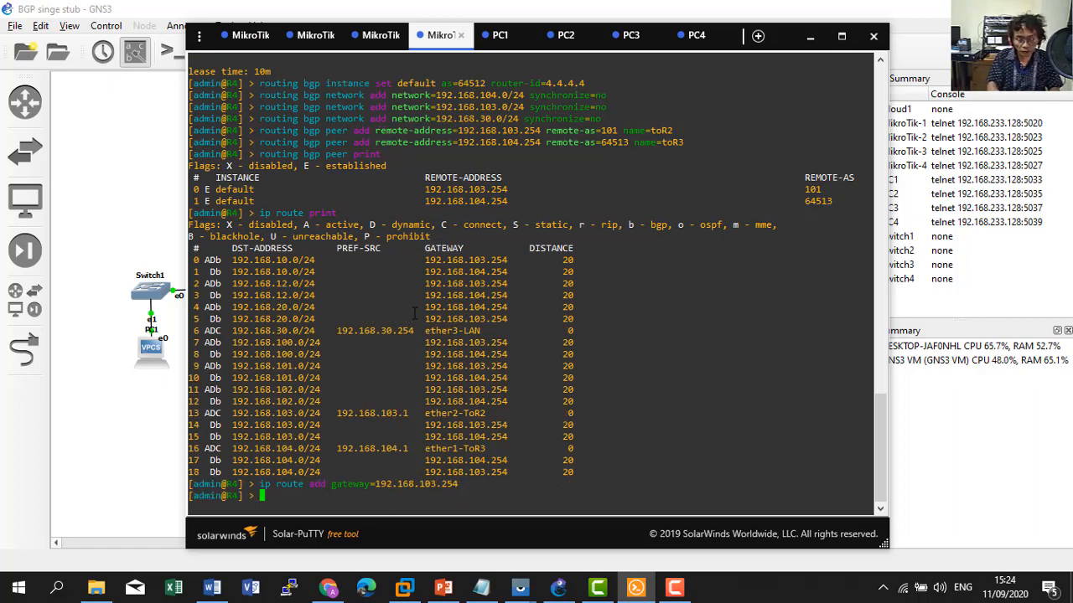
pyautogui.write('ping go')
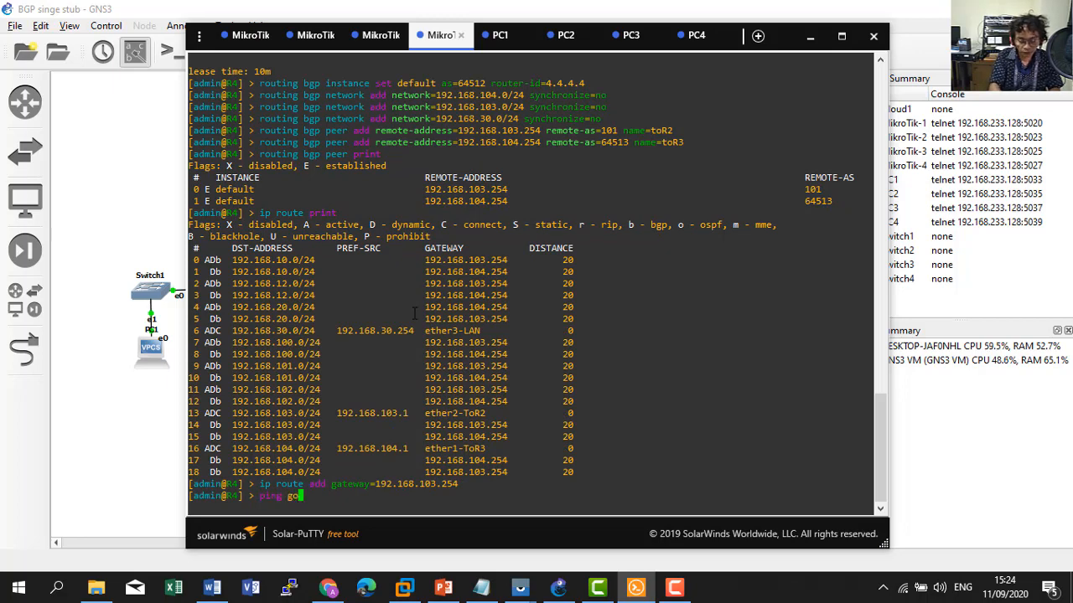
pyautogui.write('ogle.com')
pyautogui.press('Return')
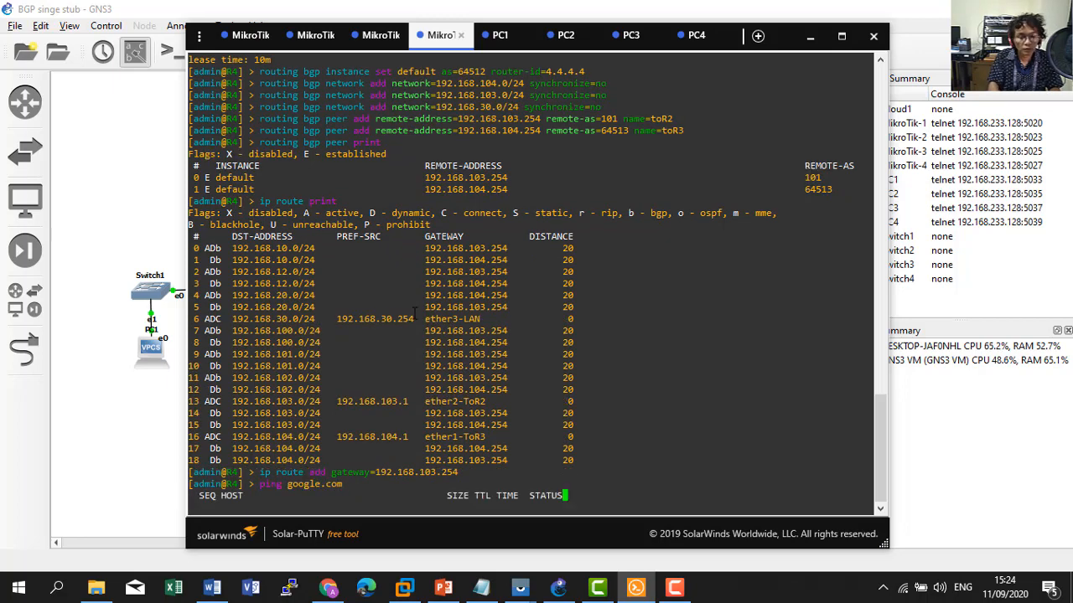
# Ping google.com from PC4 to confirm replies from 74.125.68.139, then bring up the slides.
pyautogui.click(696, 36)
pyautogui.write('ping goo')
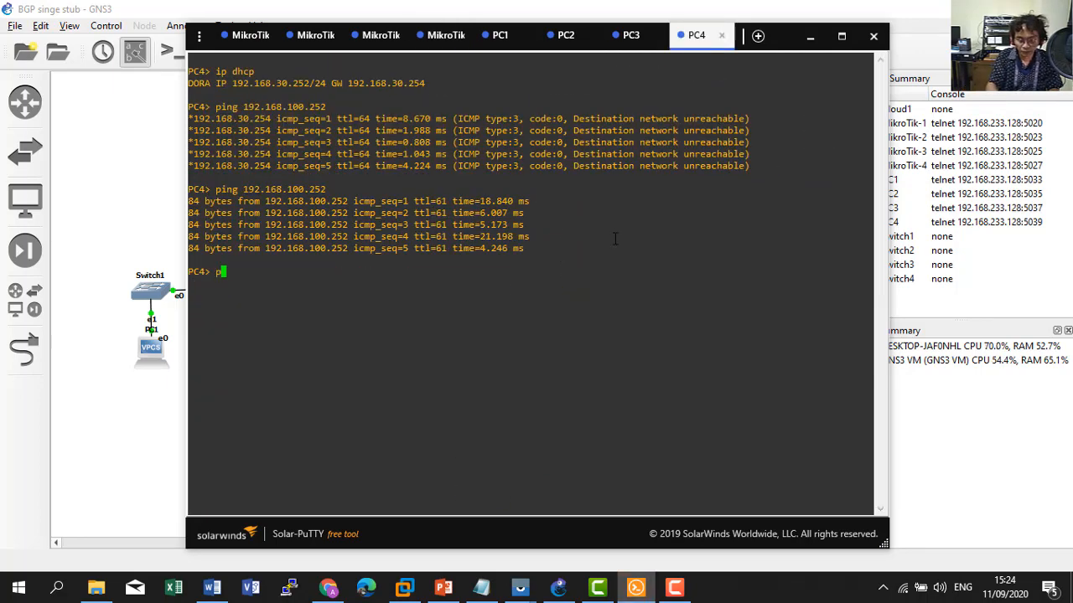
pyautogui.write('gle.com')
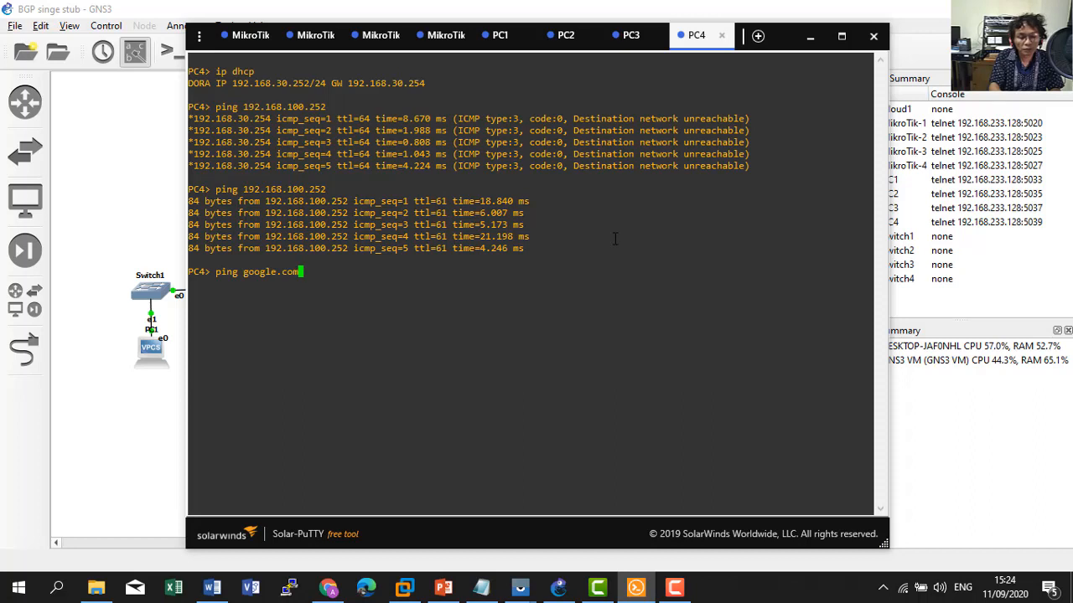
pyautogui.press('Return')
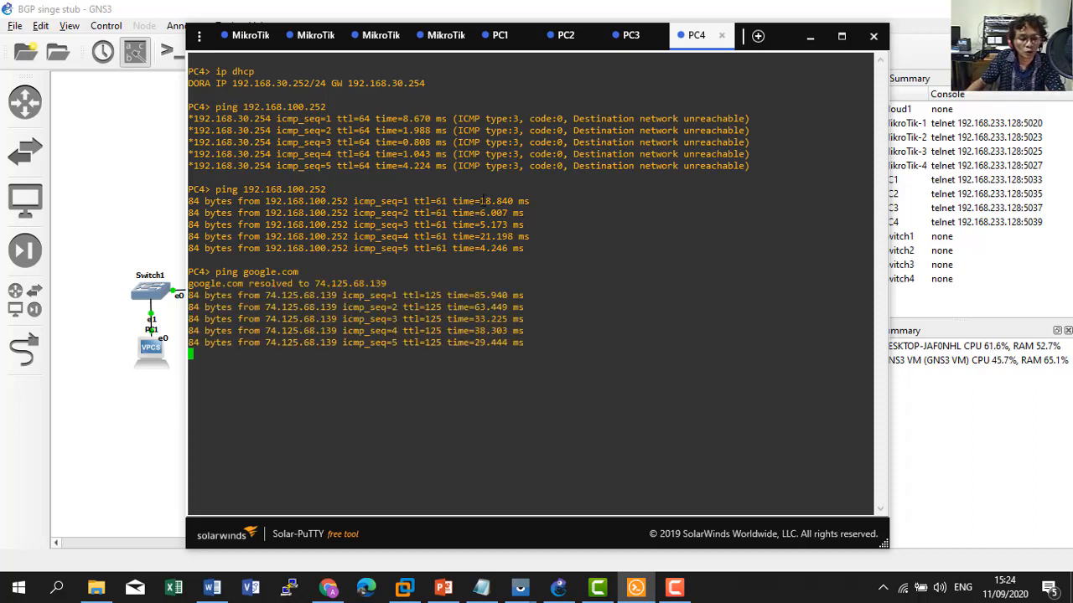
pyautogui.click(443, 587)
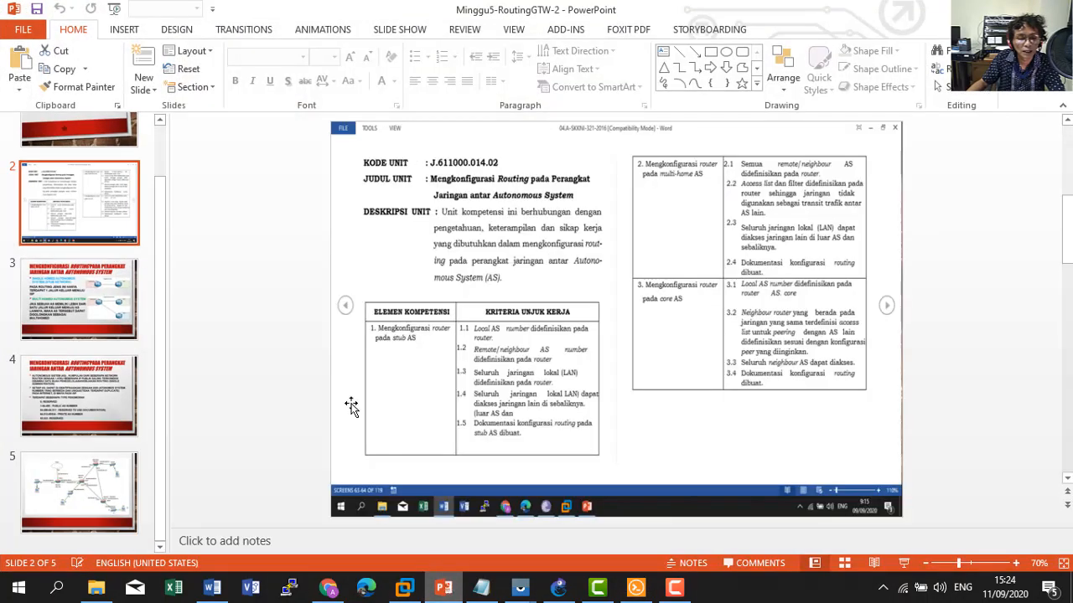
# Preview slide 3, then present slide 2's competency table as a full-screen slide show.
pyautogui.click(88, 287)
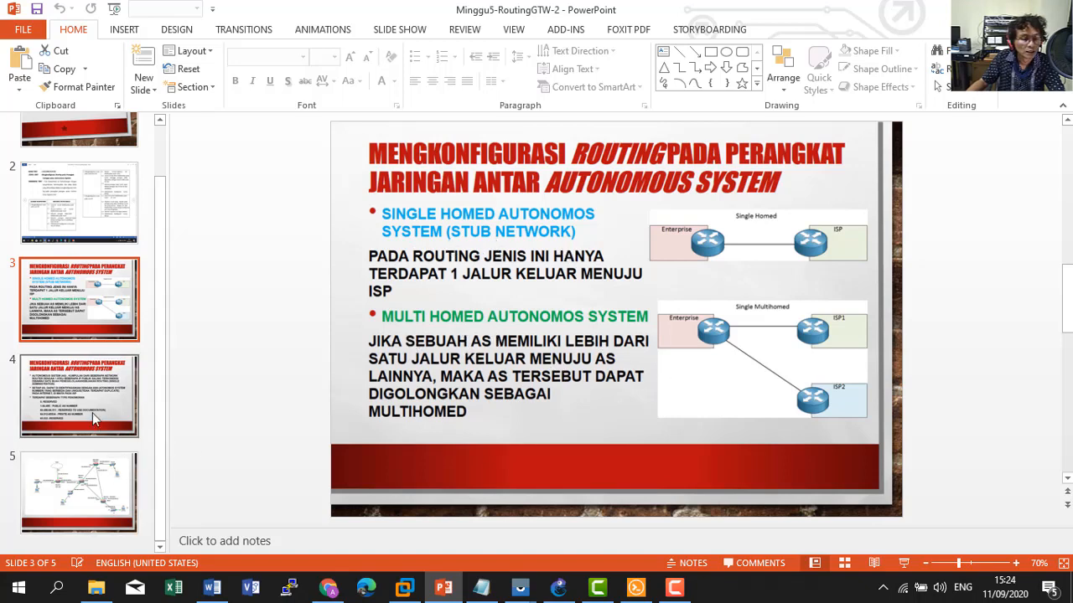
pyautogui.click(84, 197)
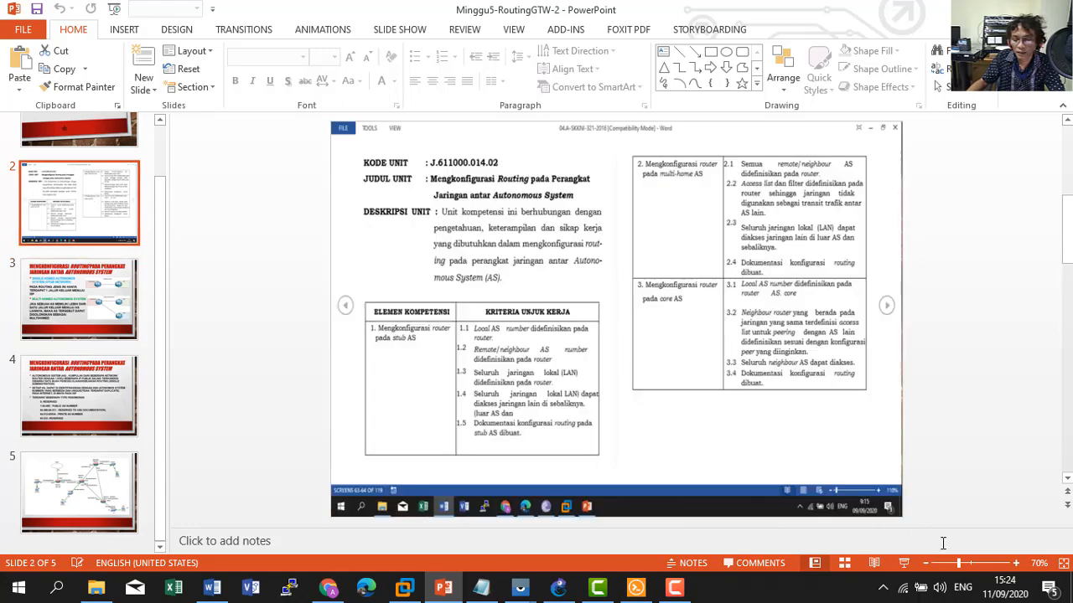
pyautogui.click(903, 563)
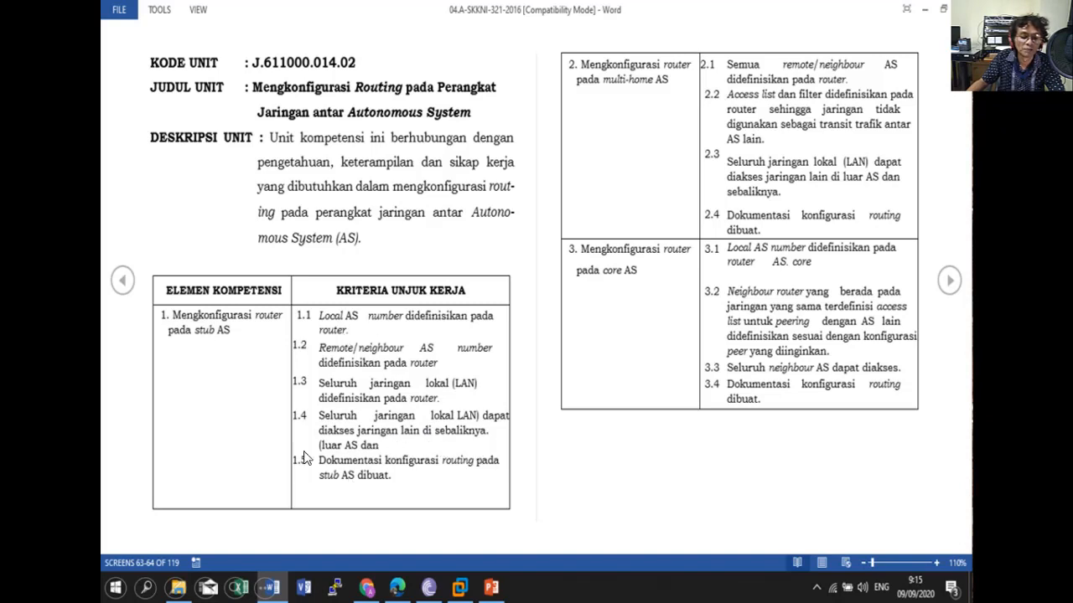
# Advance the show to slide 3 on single- versus multi-homed systems, then leave the show.
pyautogui.click(490, 588)
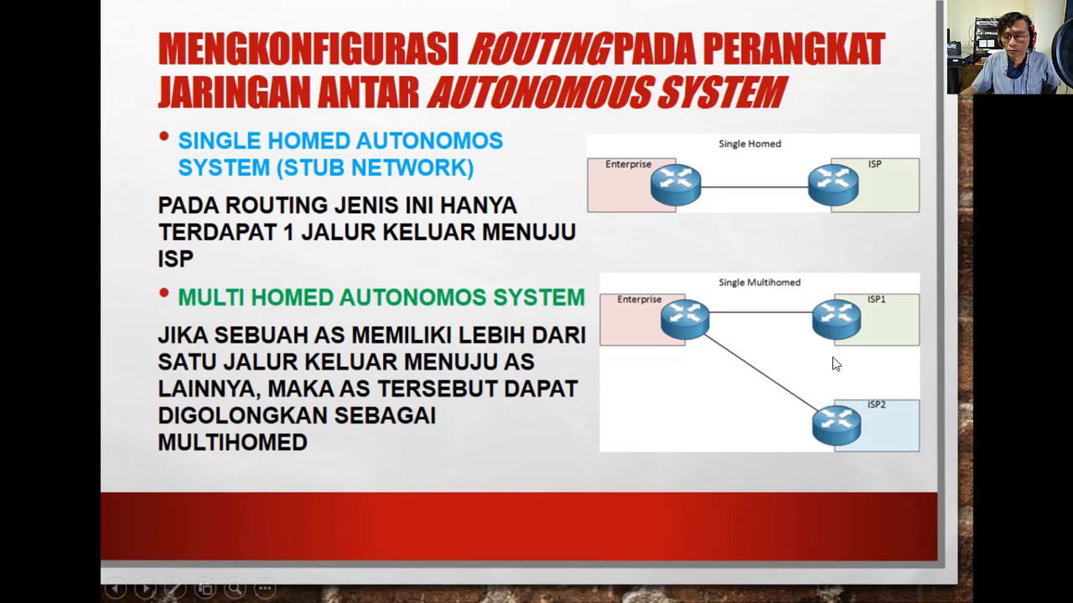
pyautogui.hotkey('alt', 'Tab')
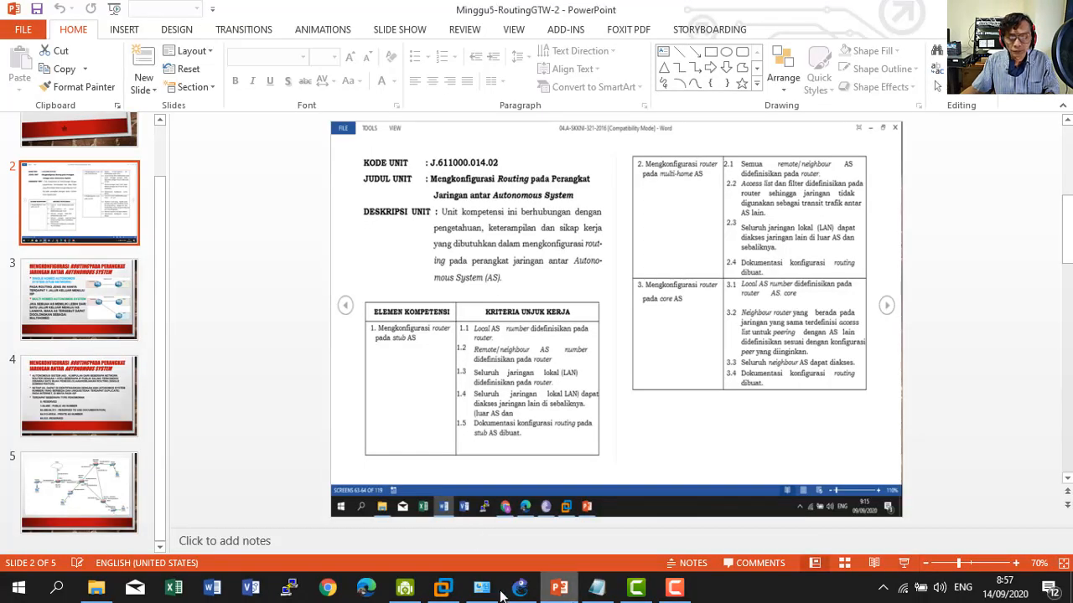
# Switch to the GNS3 multihomed topology, then to the GNS3 VM console at 192.168.233.128.
pyautogui.click(518, 589)
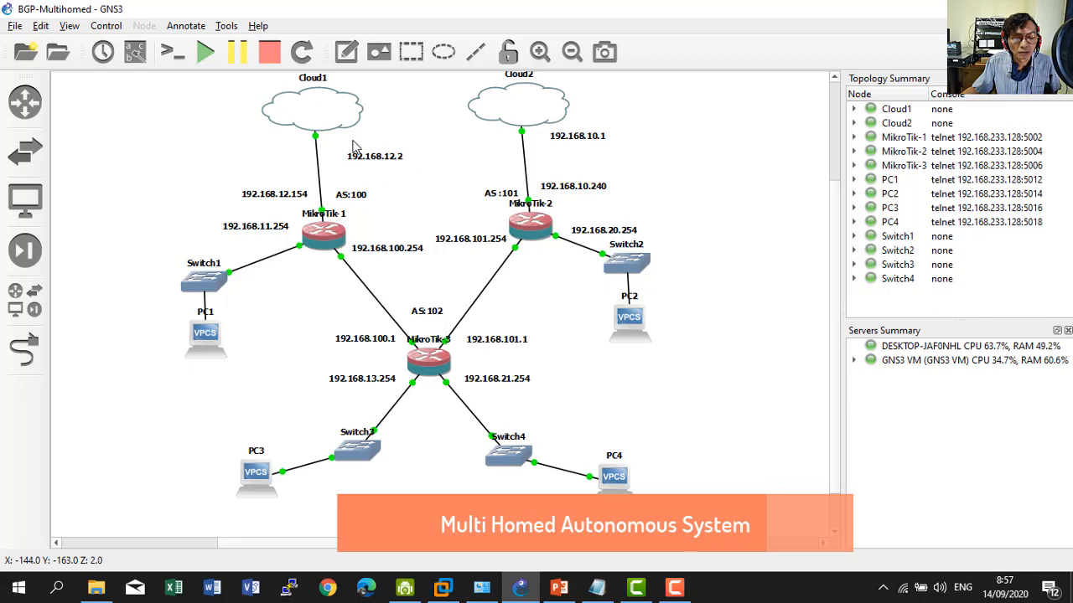
pyautogui.click(443, 587)
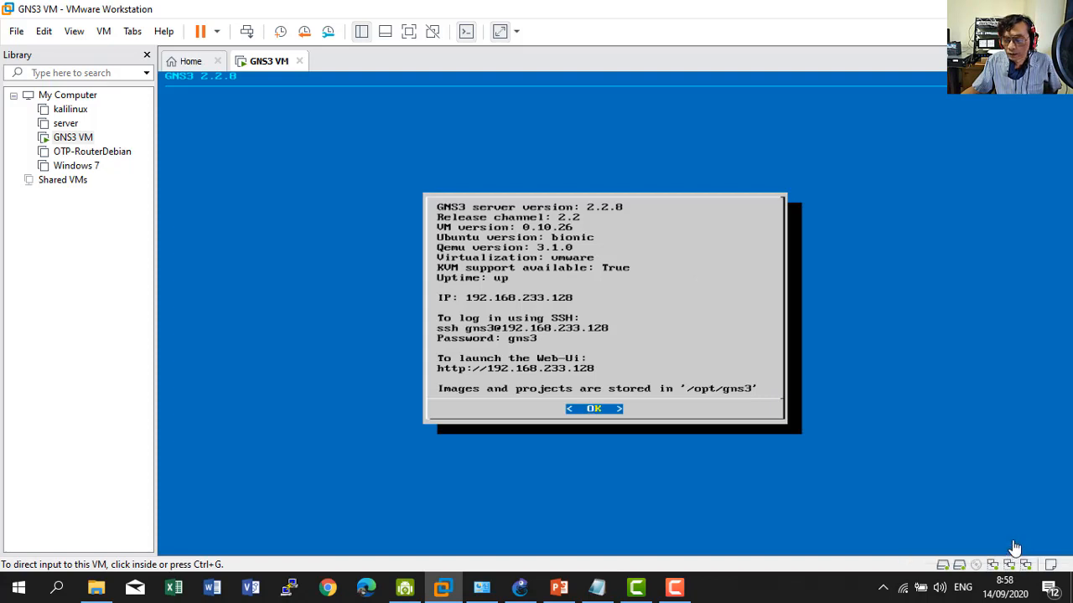
pyautogui.click(520, 586)
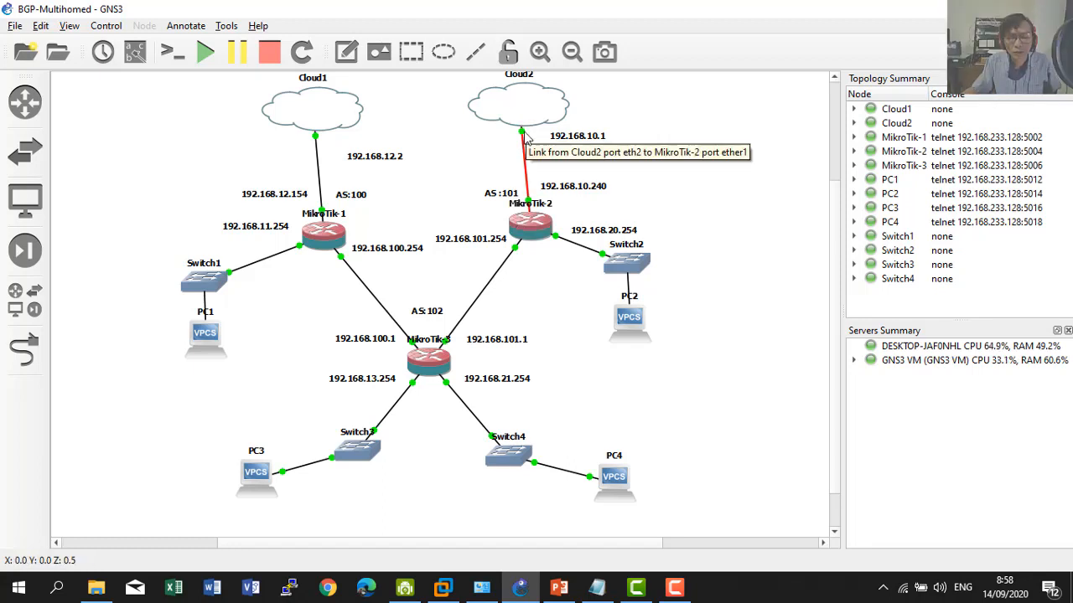
pyautogui.click(454, 592)
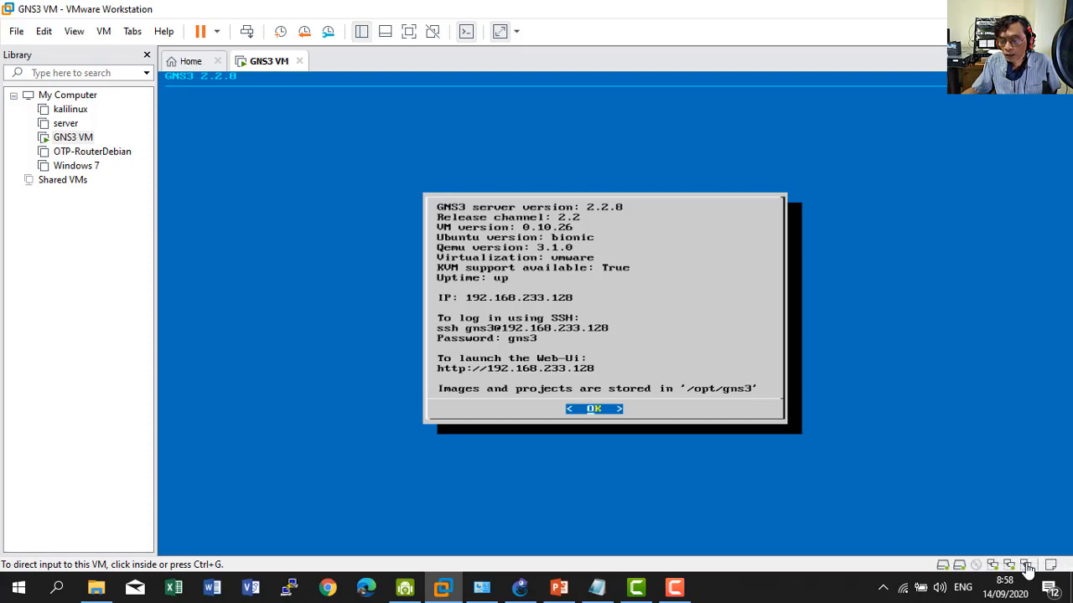
pyautogui.click(48, 34)
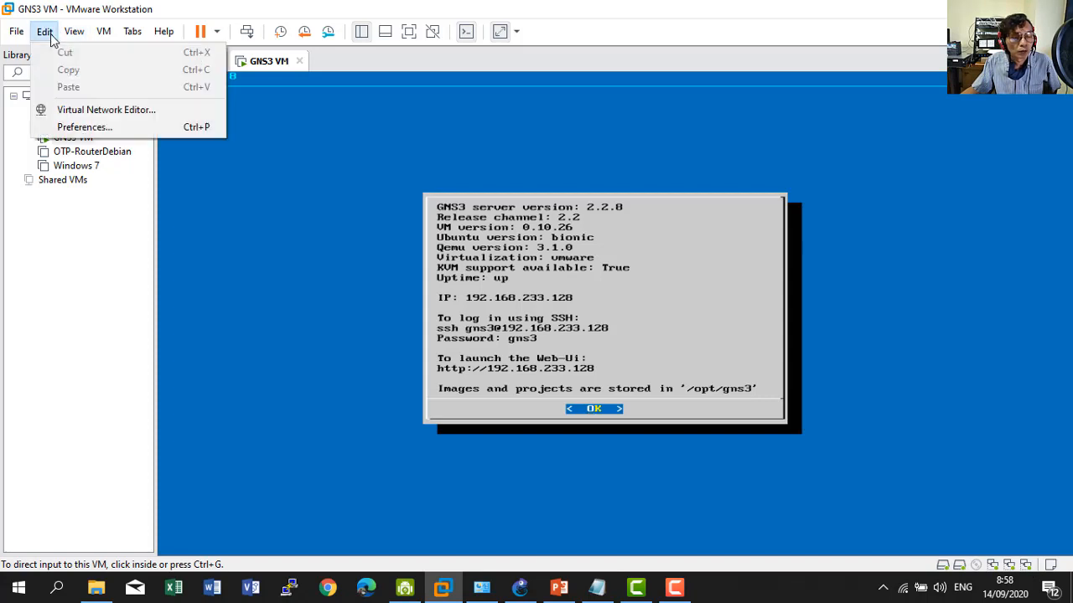
pyautogui.click(92, 113)
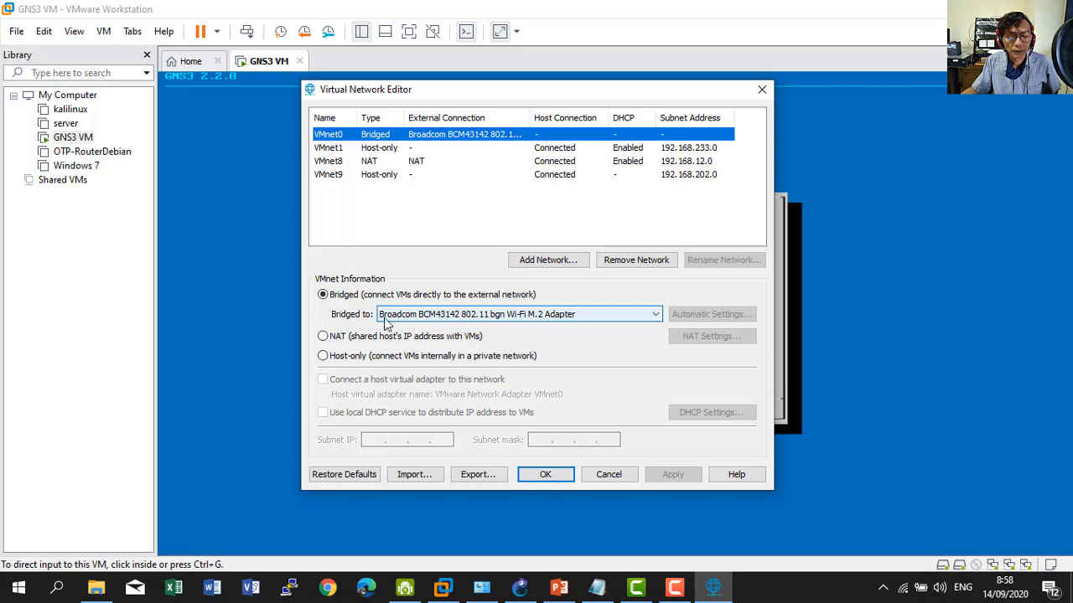
pyautogui.click(610, 479)
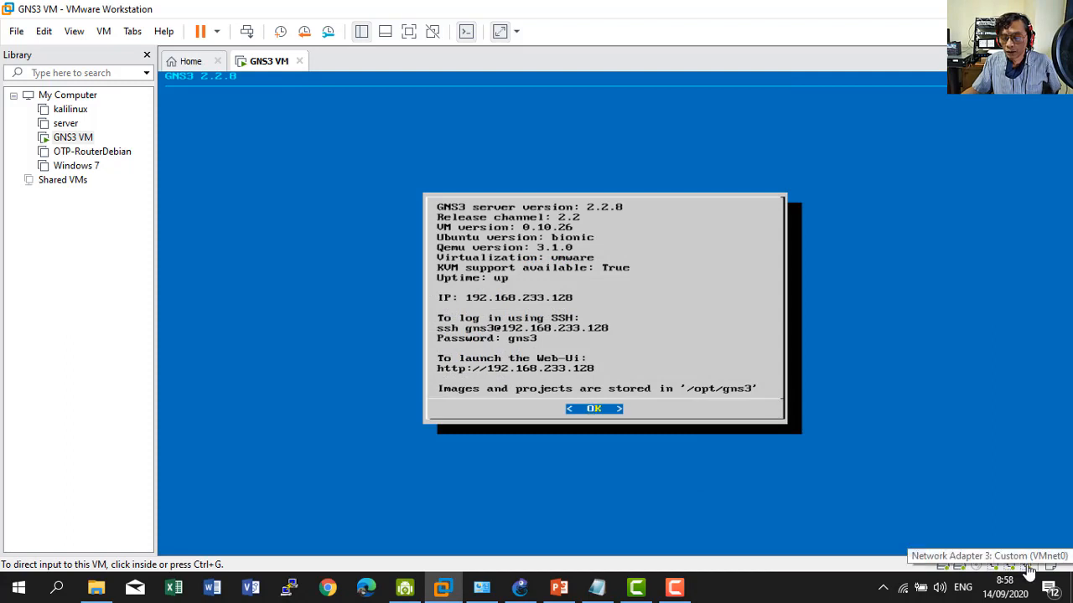
# Open the Wi-Fi adapter's connection details showing address 192.168.10.30 and gateway 192.168.10.1.
pyautogui.click(519, 587)
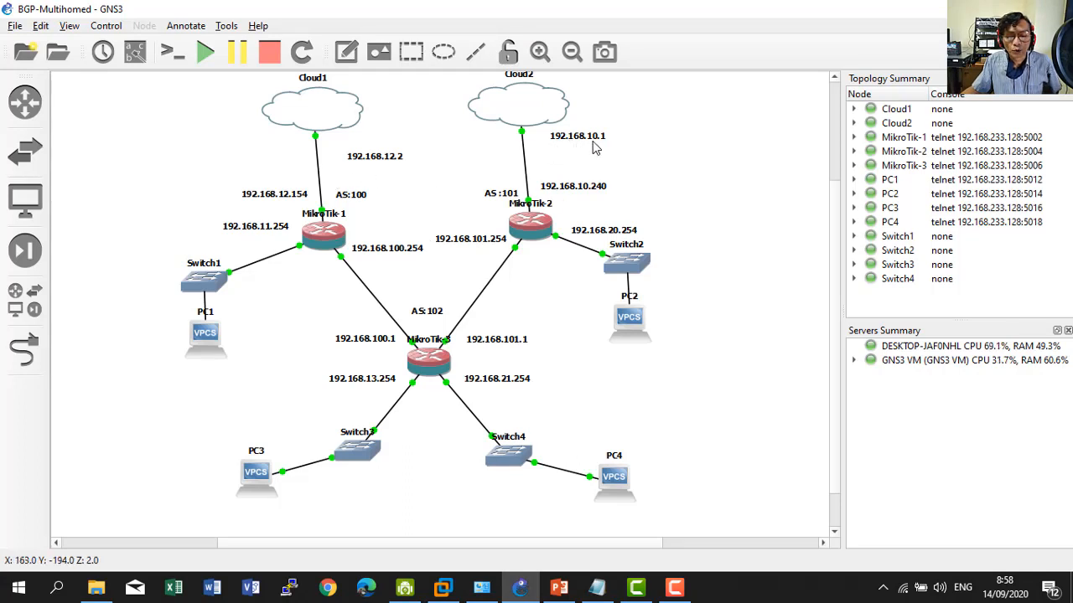
pyautogui.rightClick(915, 590)
pyautogui.click(671, 303)
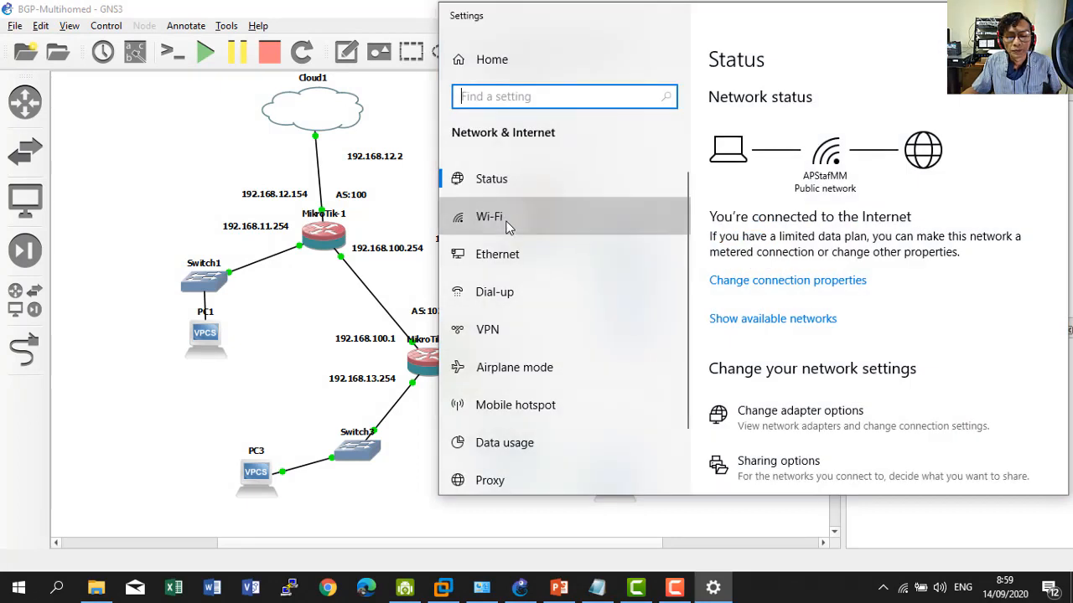
pyautogui.click(494, 217)
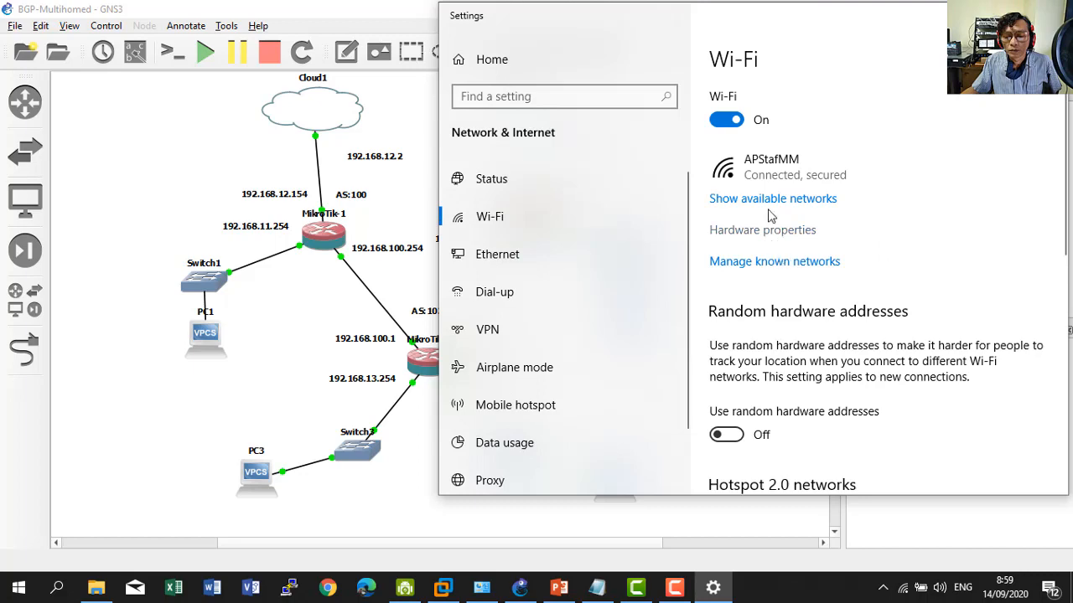
pyautogui.click(502, 256)
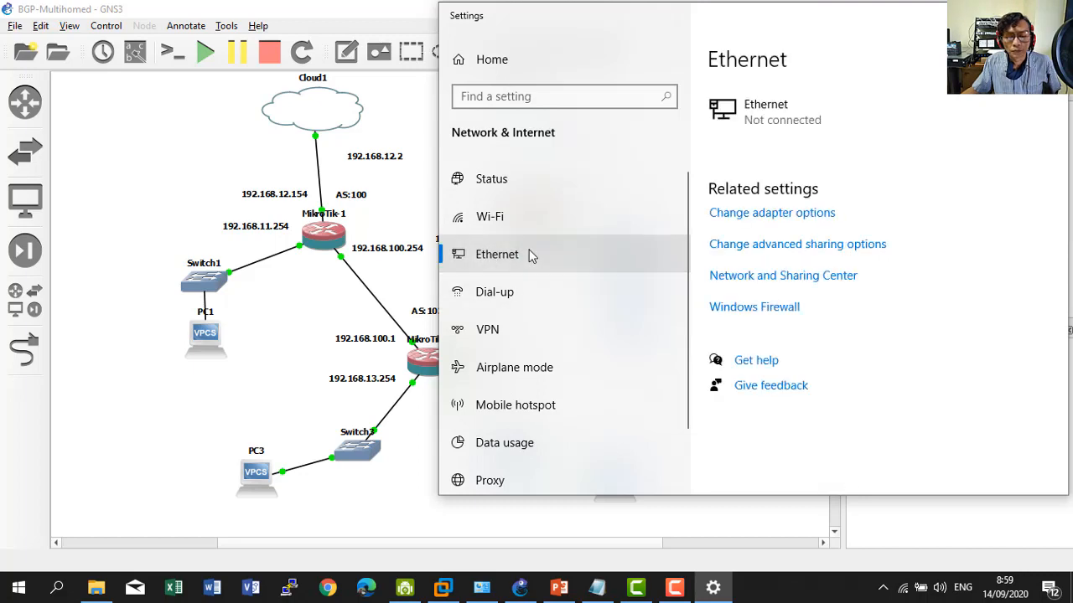
pyautogui.click(774, 216)
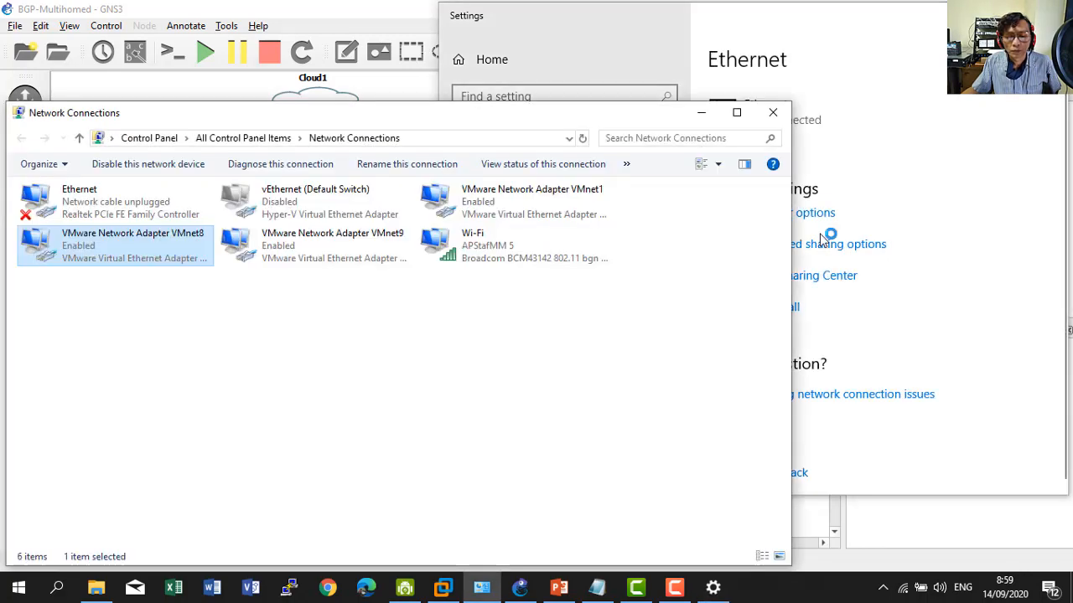
pyautogui.click(494, 243)
pyautogui.rightClick(493, 241)
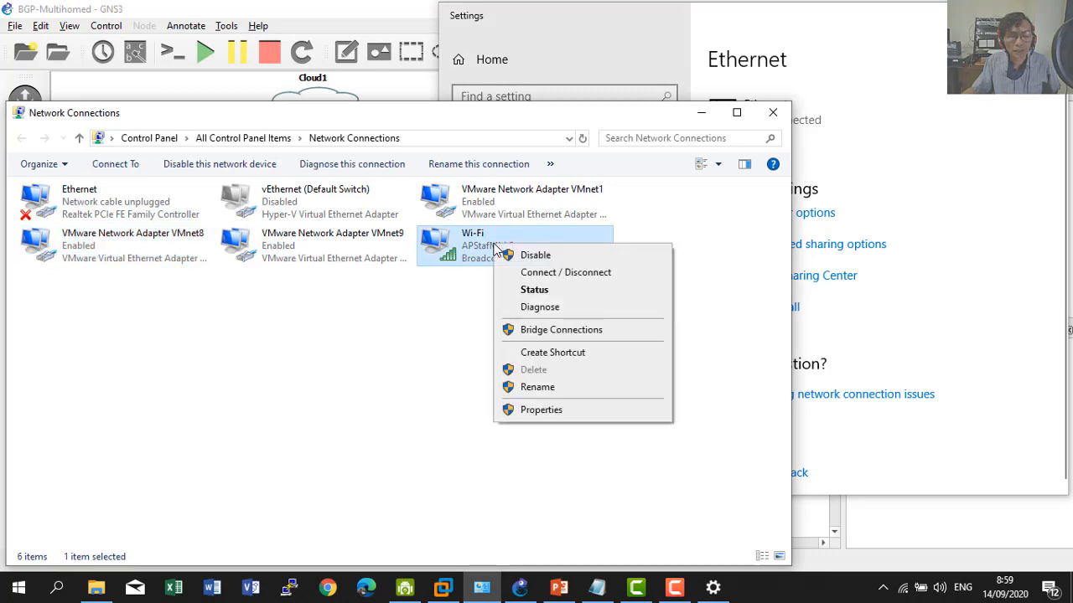
pyautogui.click(533, 290)
pyautogui.click(461, 313)
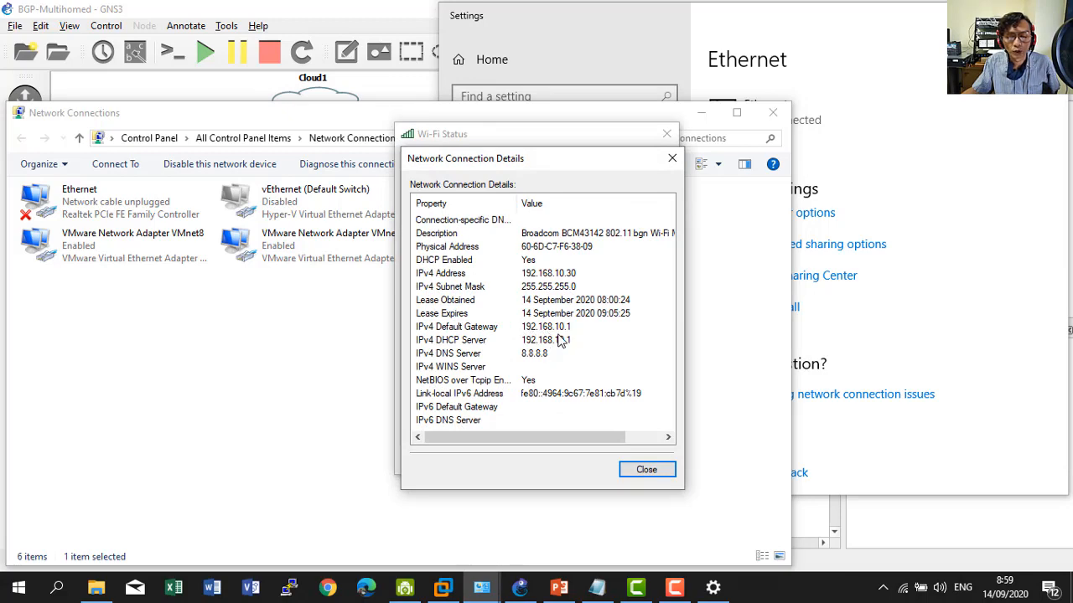
# Close the details, status, adapter list and Settings windows to leave the GNS3 topology showing.
pyautogui.click(643, 468)
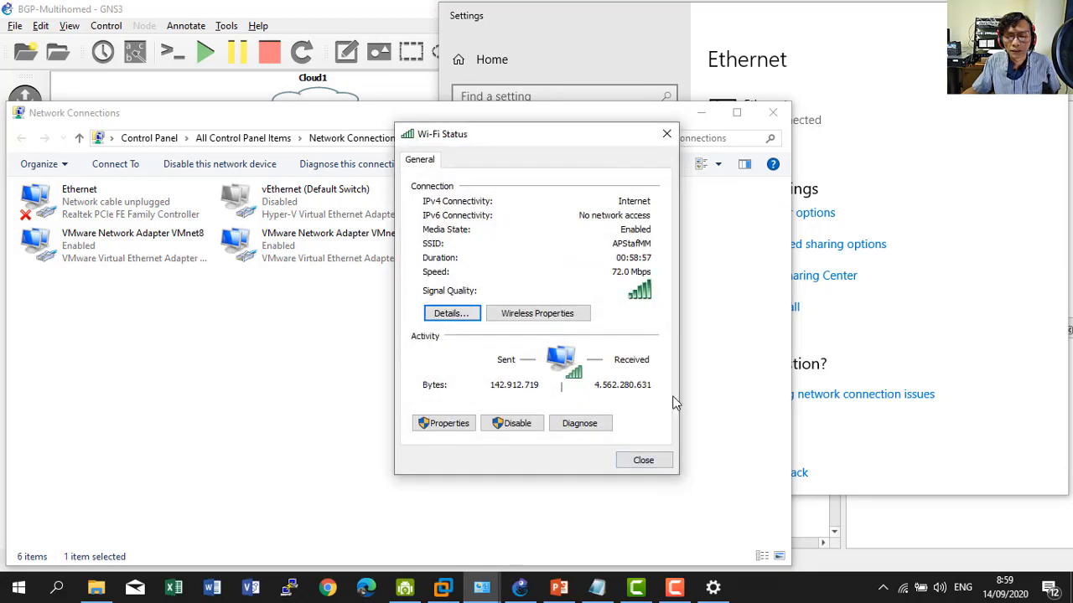
pyautogui.click(642, 460)
pyautogui.click(773, 112)
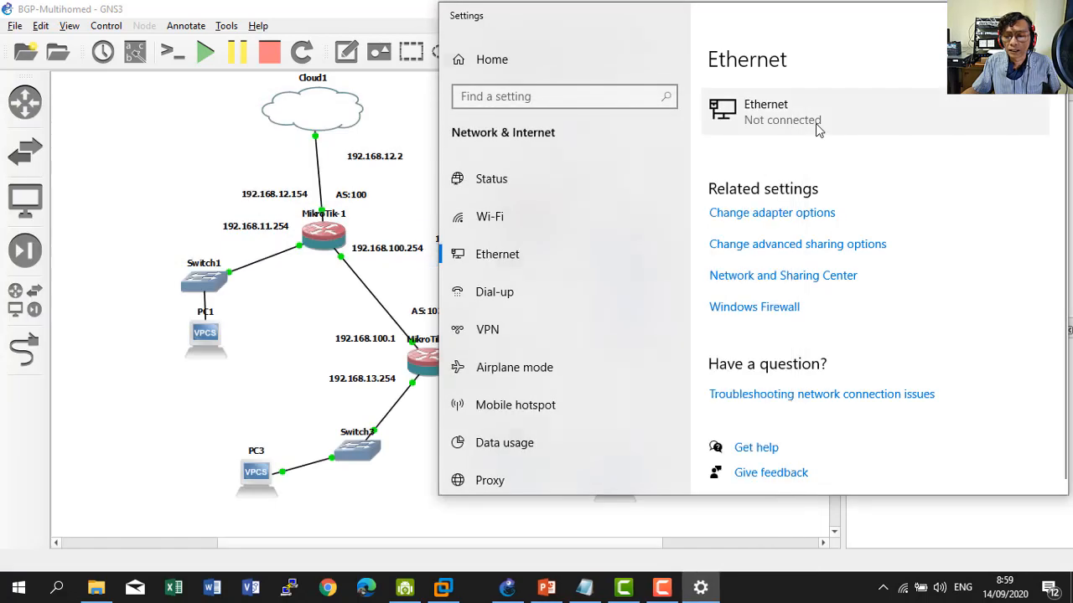
pyautogui.click(1049, 15)
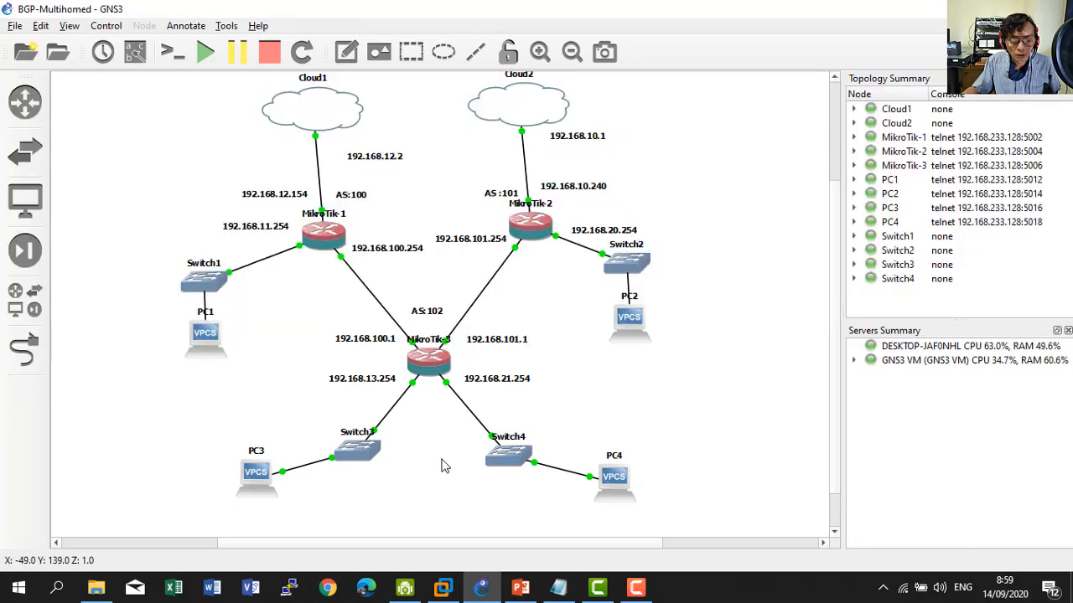
# Bring up the Minggu5-RoutingGTW-2 deck and present slide 2 full screen.
pyautogui.click(512, 588)
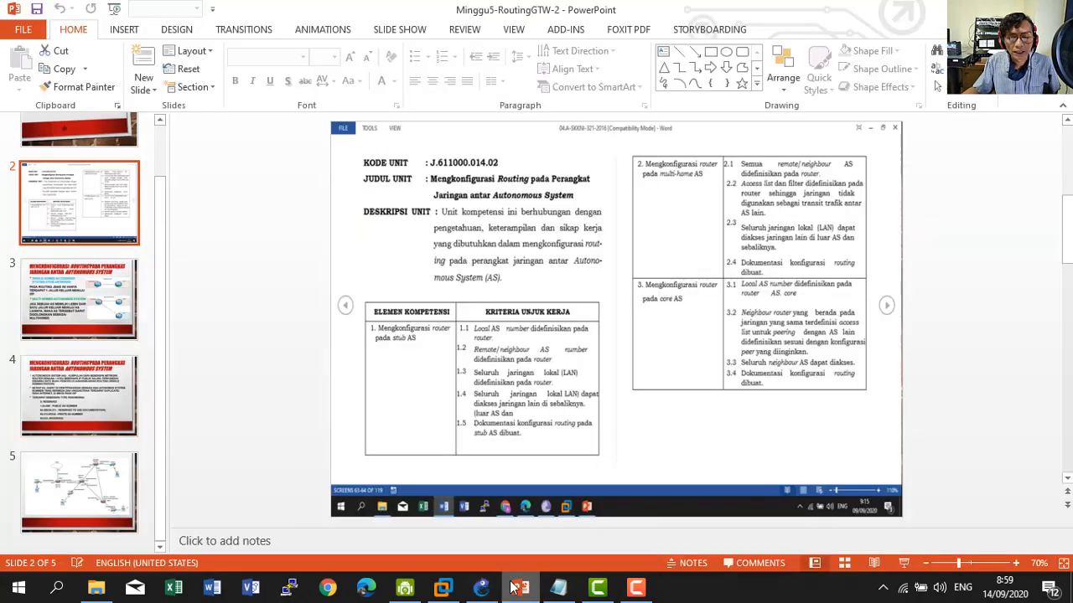
pyautogui.click(902, 564)
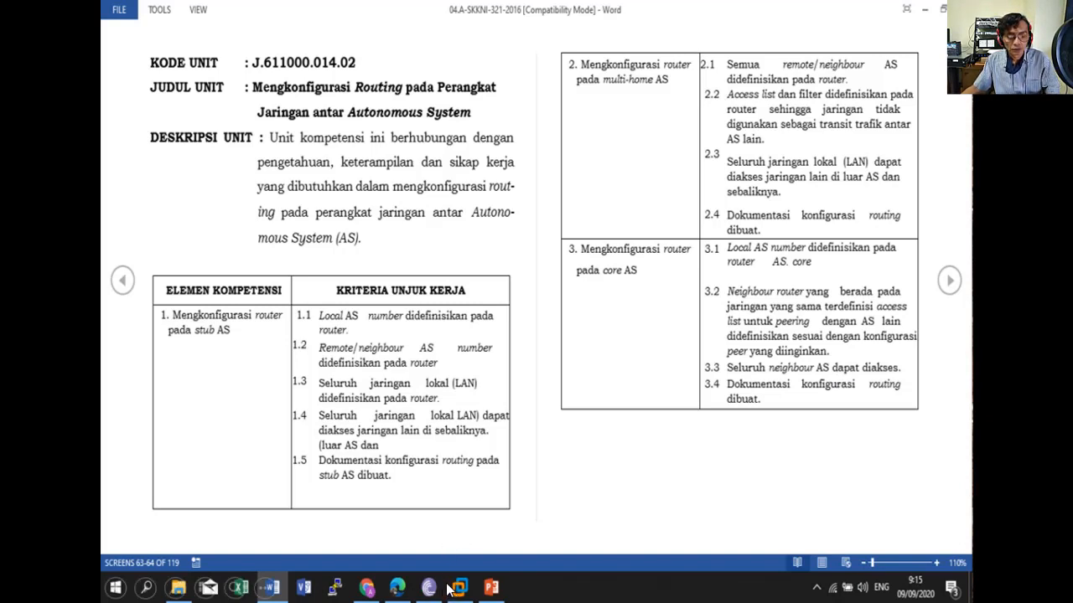
# Exit the PowerPoint slide show to get back to the Solar-PuTTY router consoles.
pyautogui.hotkey('alt', 'Tab')
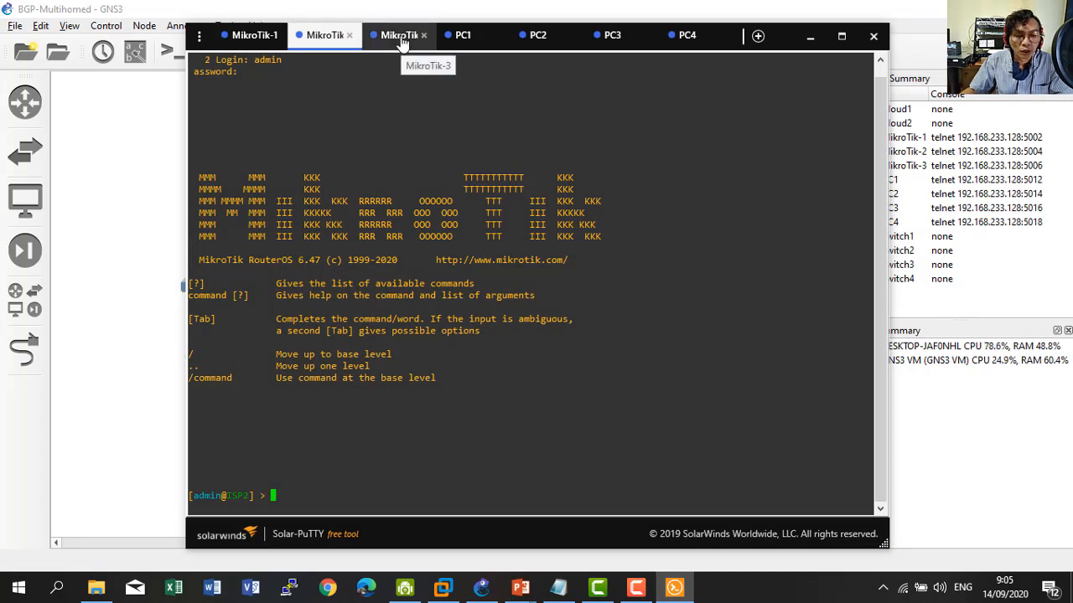
# Check the PC DHCP leases (PC1 192.168.11.253, PC2 192.168.20.253, PC4 192.168.21.253), then minimize Solar-PuTTY.
pyautogui.click(402, 35)
pyautogui.click(463, 35)
pyautogui.click(538, 36)
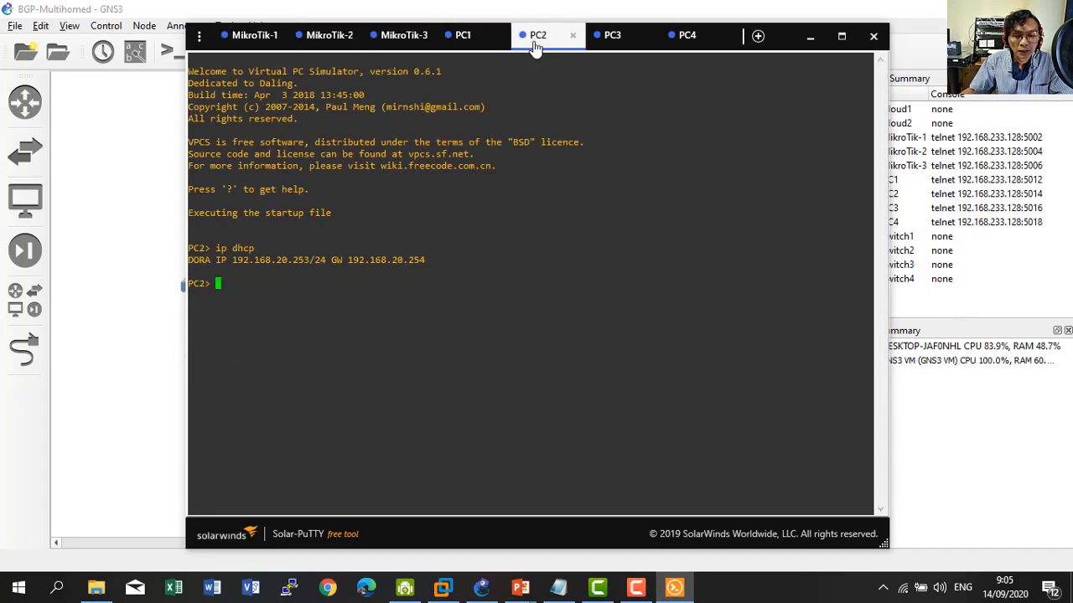
pyautogui.click(624, 46)
pyautogui.click(691, 37)
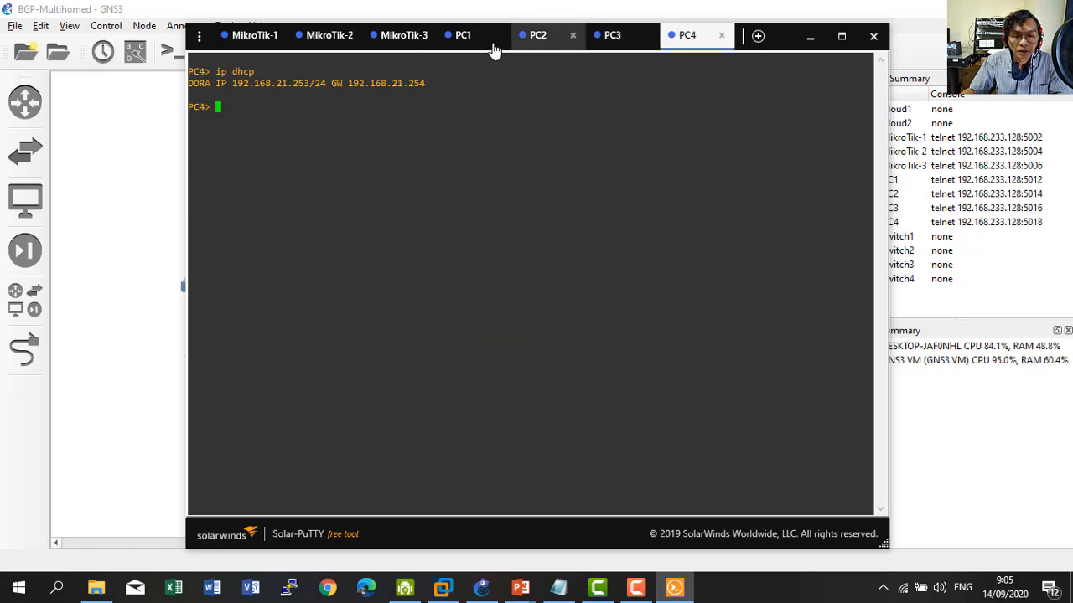
pyautogui.click(467, 44)
pyautogui.click(541, 42)
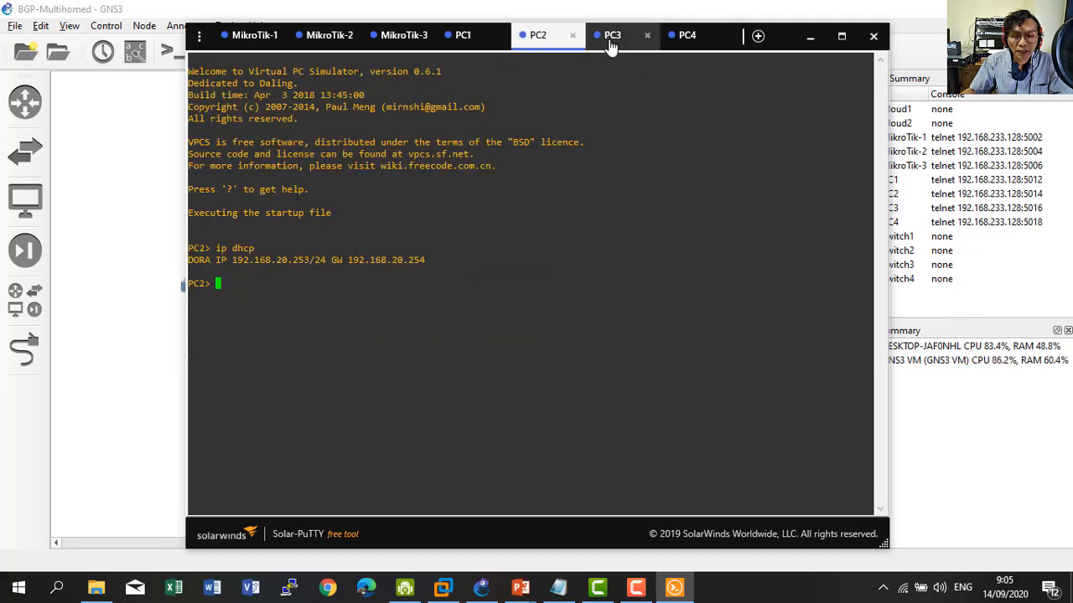
pyautogui.click(609, 41)
pyautogui.click(687, 47)
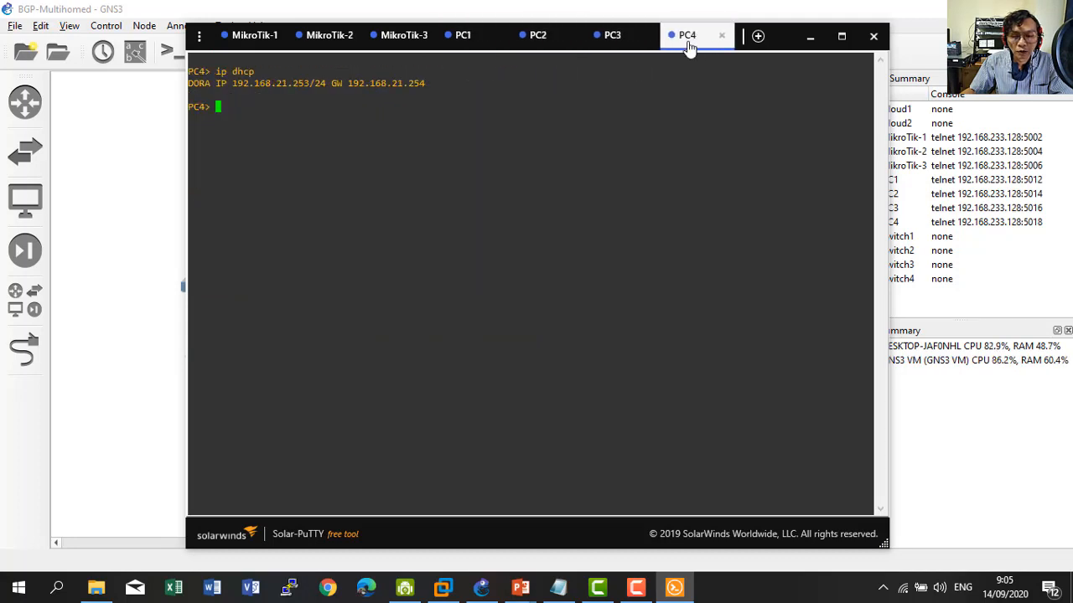
pyautogui.click(461, 42)
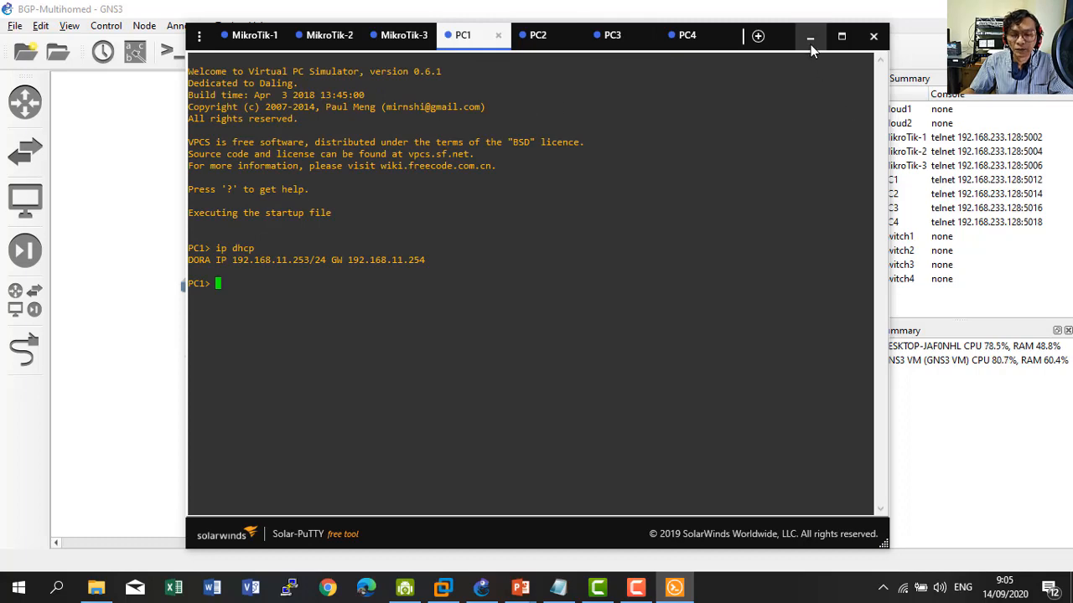
pyautogui.click(810, 39)
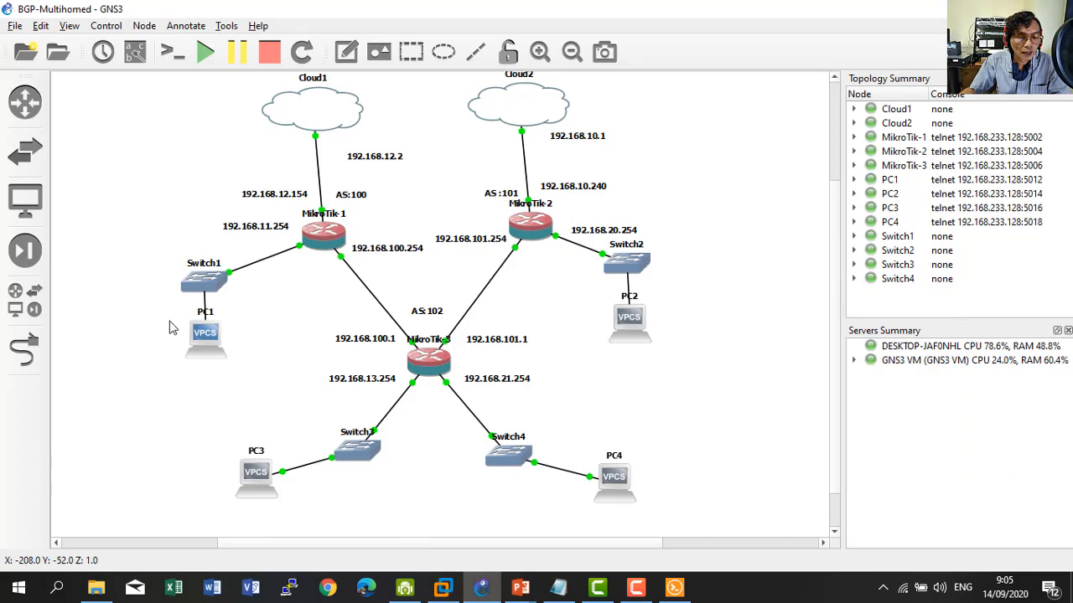
pyautogui.moveTo(183, 330)
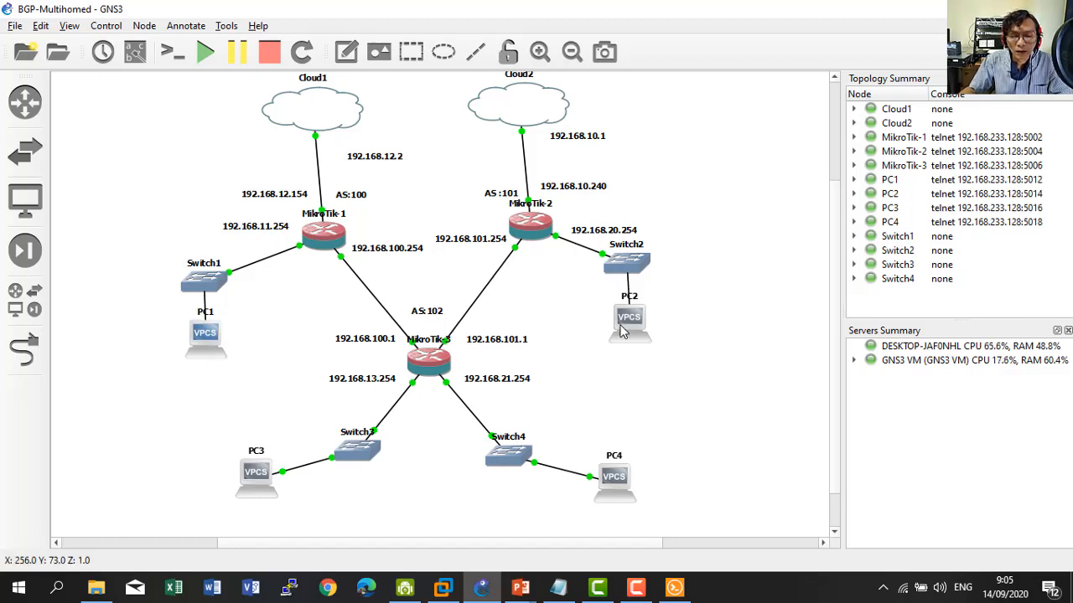
pyautogui.moveTo(612, 266)
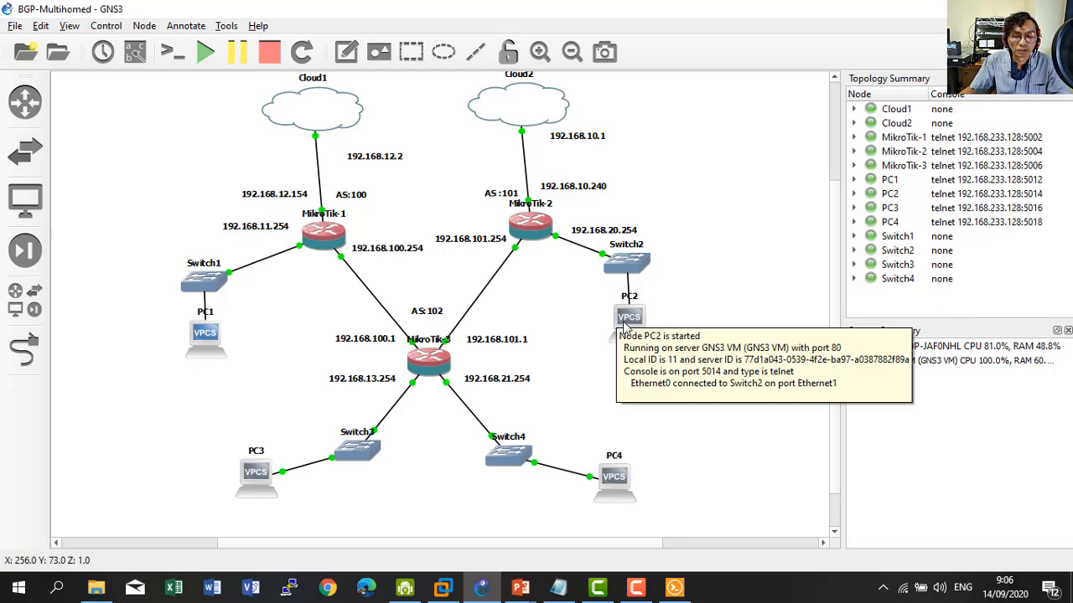
# Run 'ip address print' on the MikroTik-1 (ISP1) console.
pyautogui.click(674, 586)
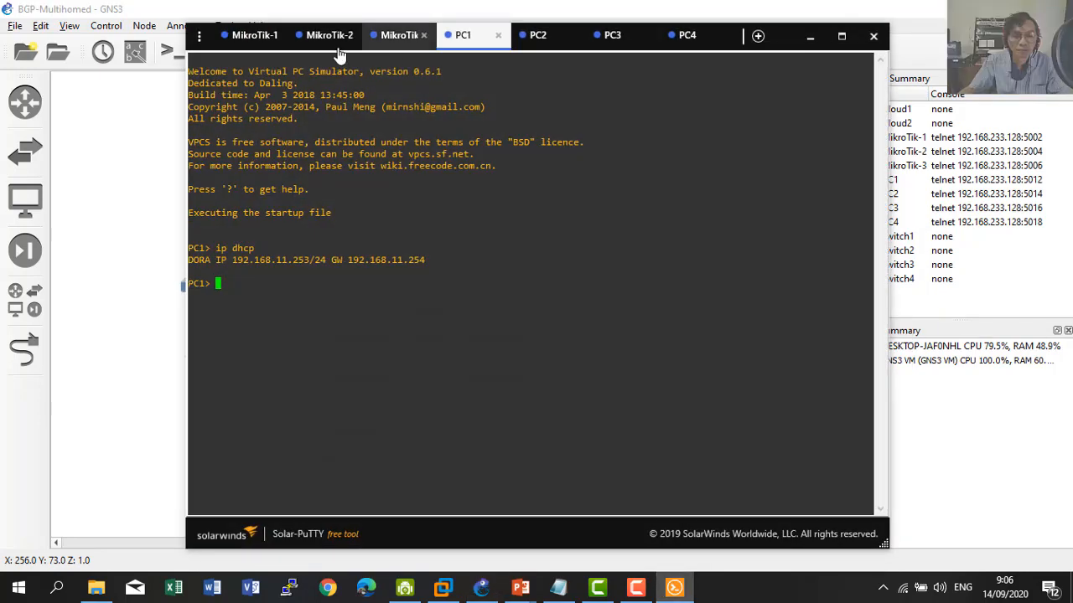
pyautogui.click(248, 35)
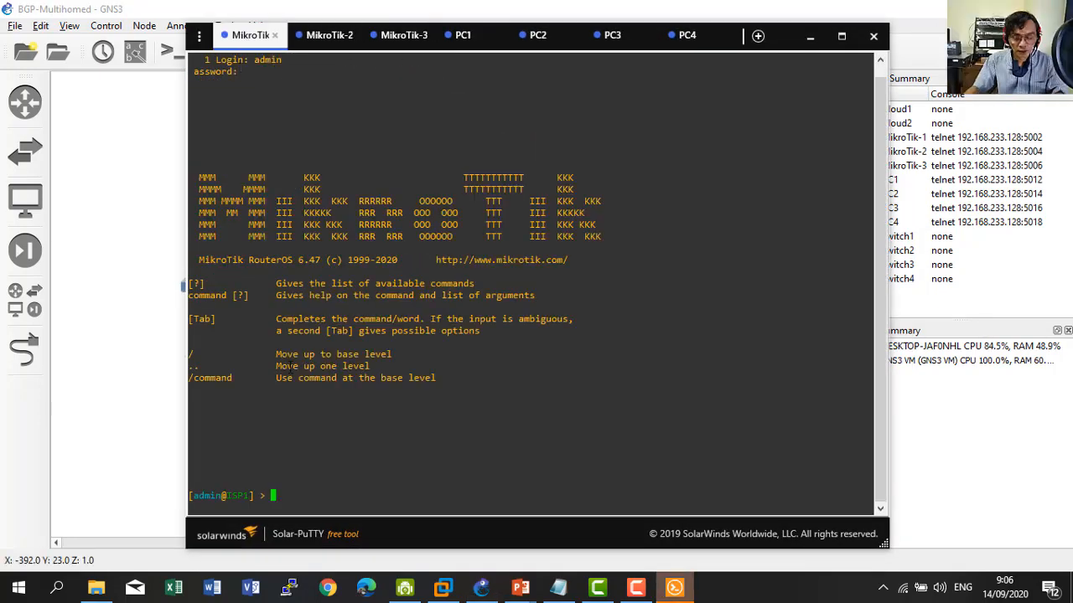
pyautogui.write('i ad')
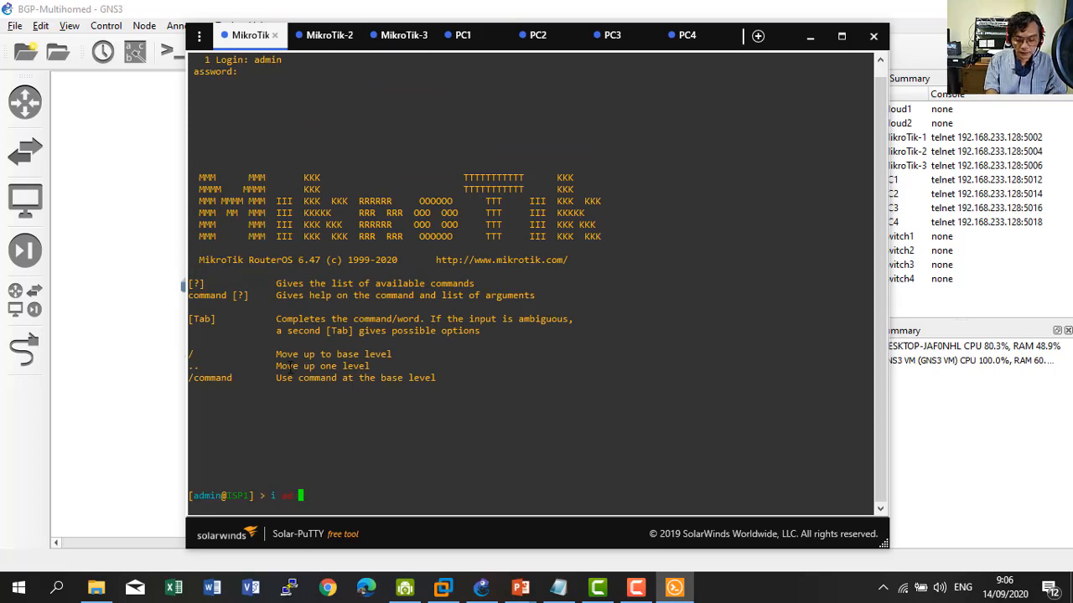
pyautogui.press('BackSpace')
pyautogui.press('BackSpace')
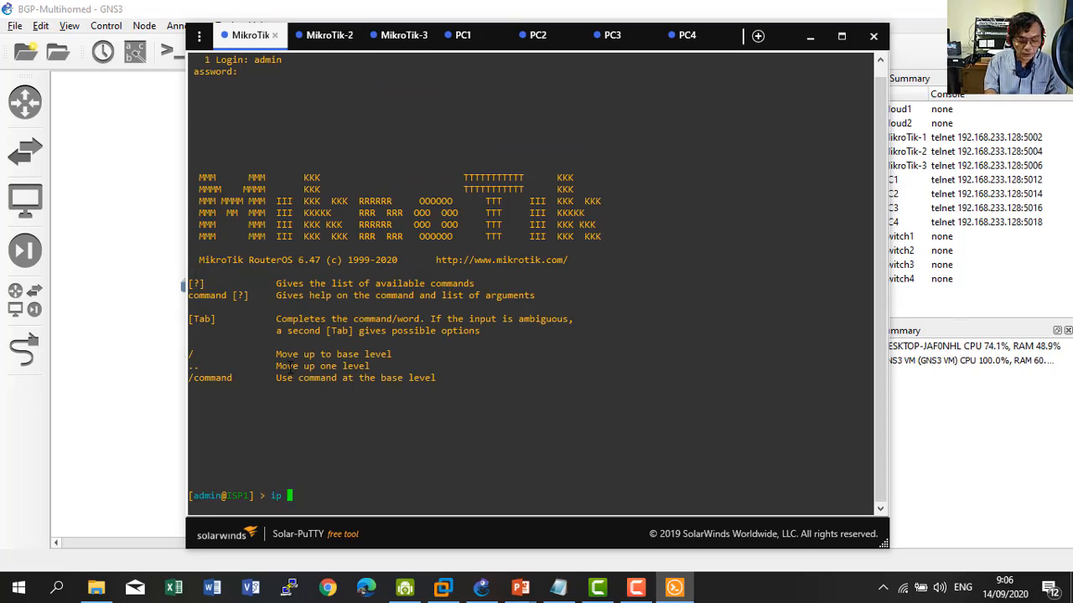
pyautogui.write('address print')
pyautogui.press('Return')
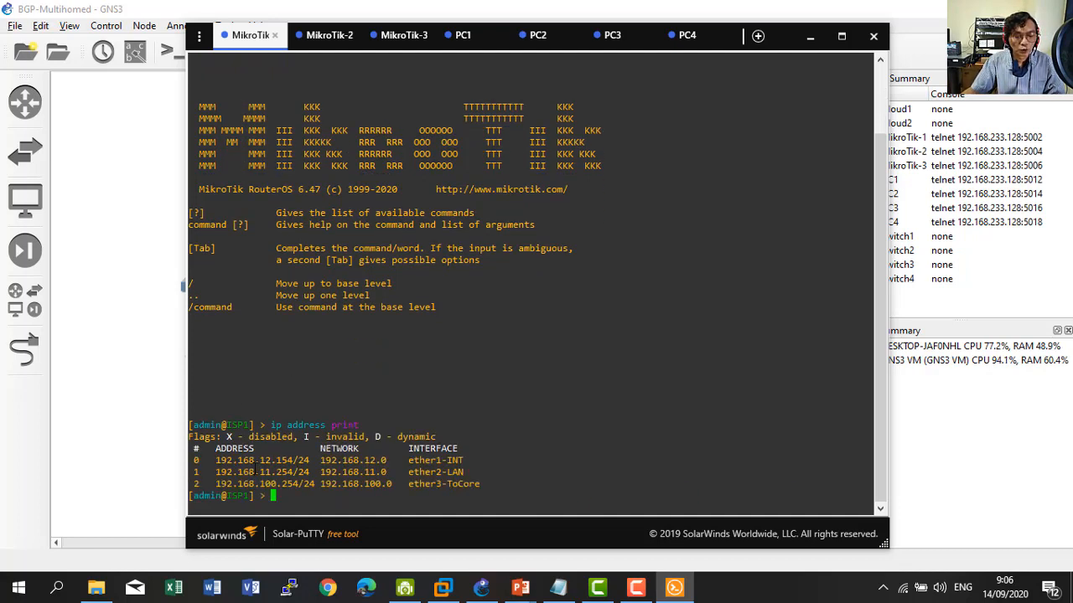
# Compare ISP1's 192.168.12.154/24 address on ether1-INT with the GNS3 topology labels.
pyautogui.moveTo(216, 460); pyautogui.dragTo(408, 460)
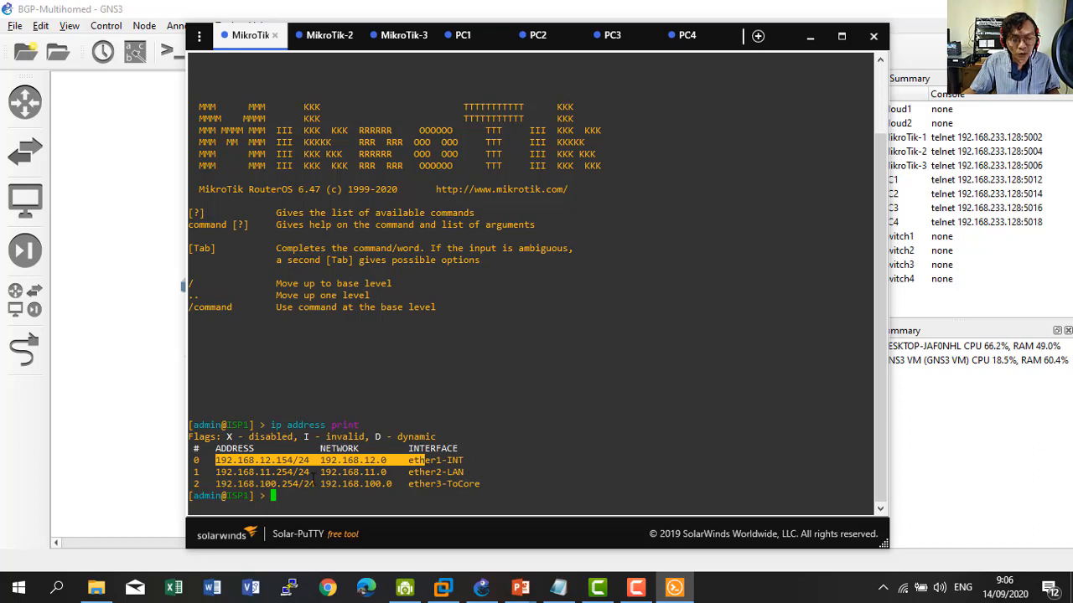
pyautogui.click(123, 398)
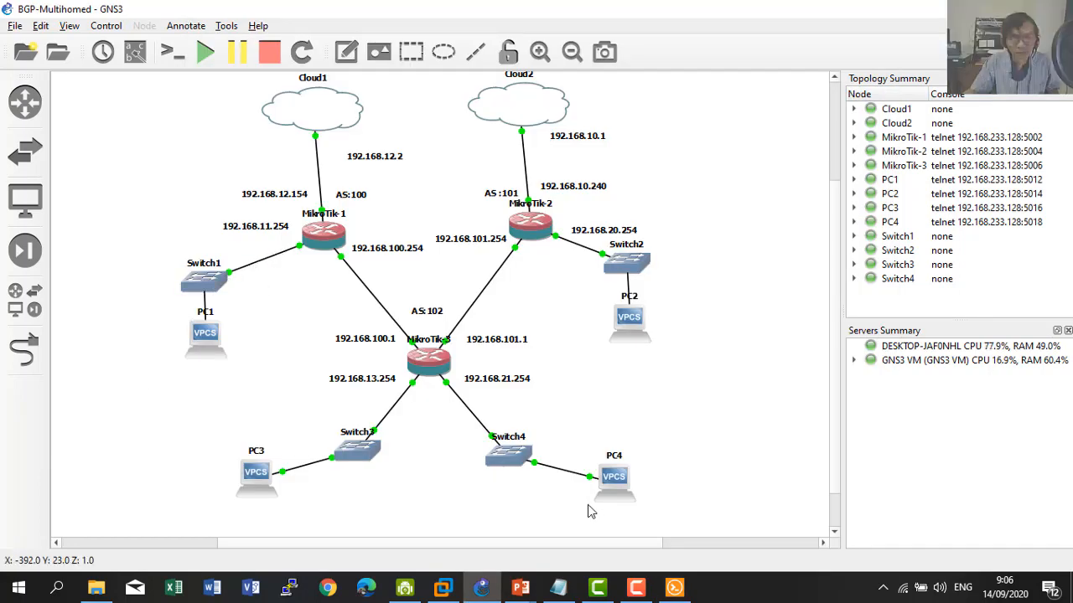
pyautogui.click(673, 588)
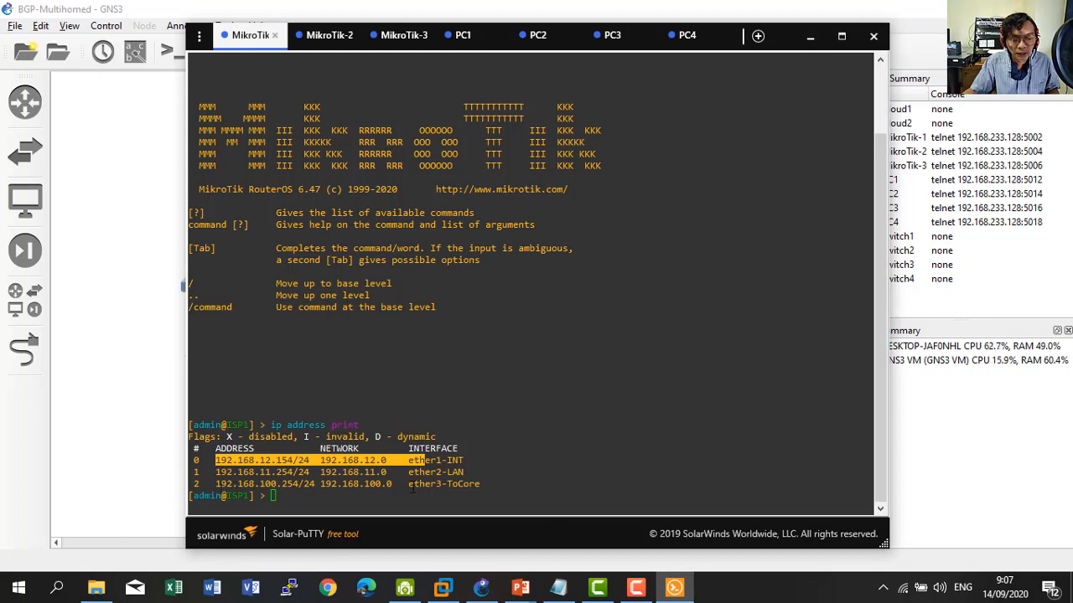
pyautogui.click(169, 429)
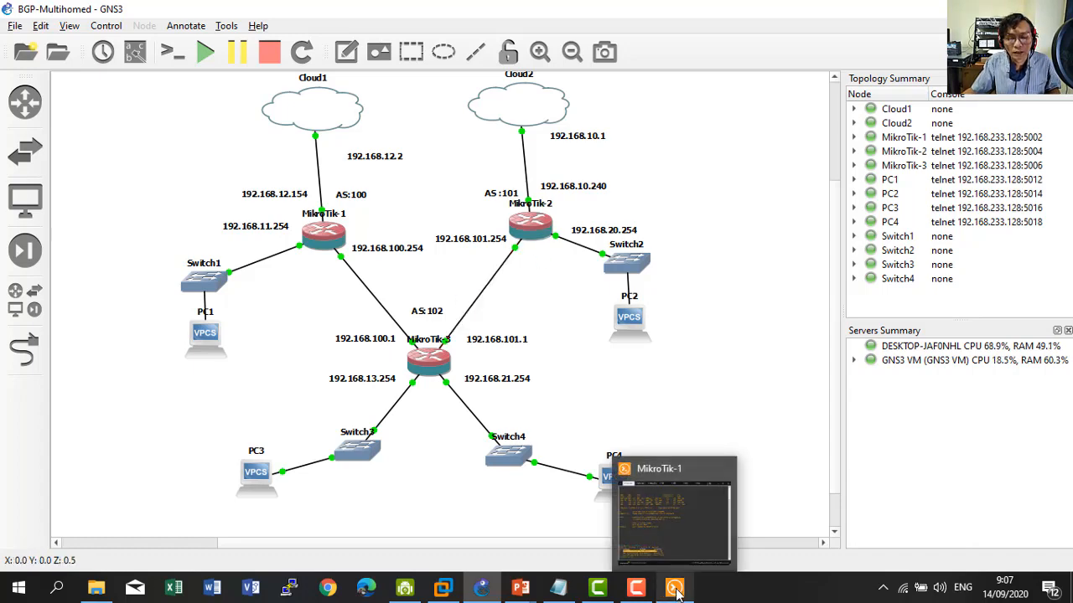
# Run 'ip address print' on the MikroTik-2 (ISP2) console.
pyautogui.click(664, 567)
pyautogui.click(327, 36)
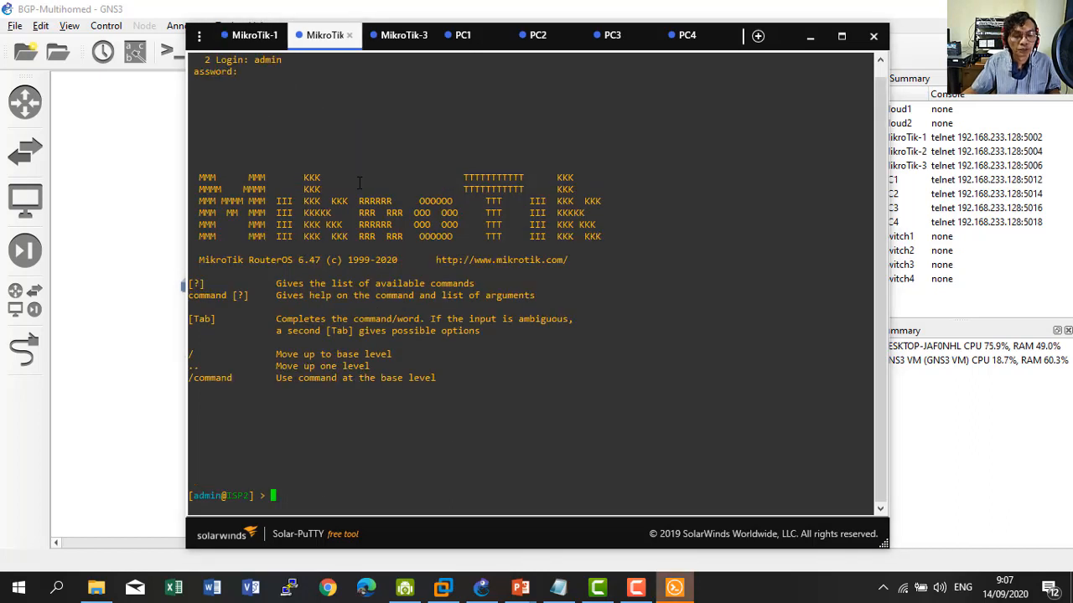
pyautogui.write('ip address ')
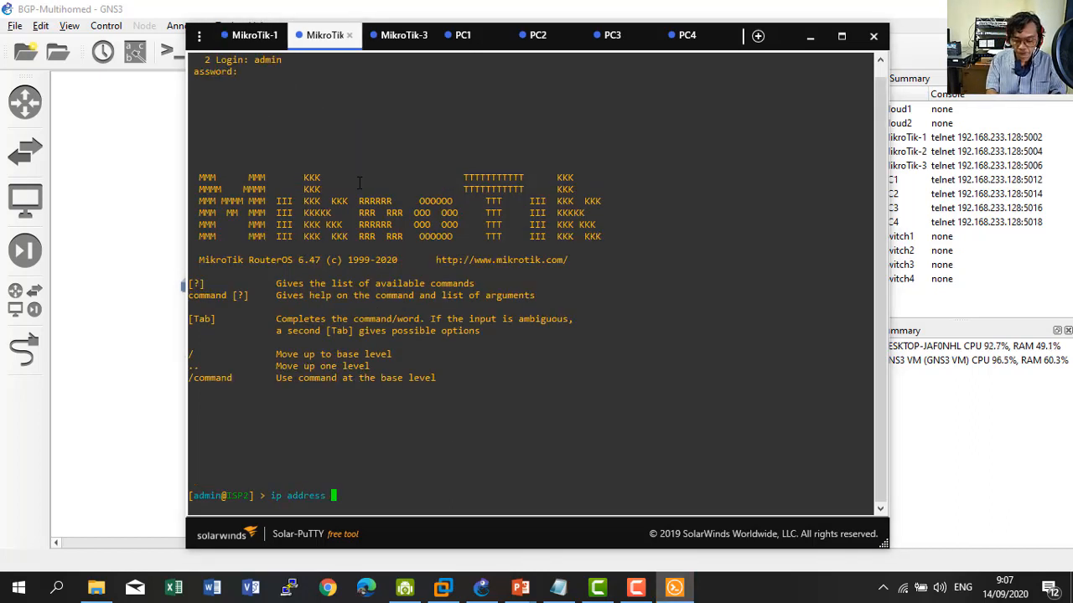
pyautogui.write('print')
pyautogui.press('Return')
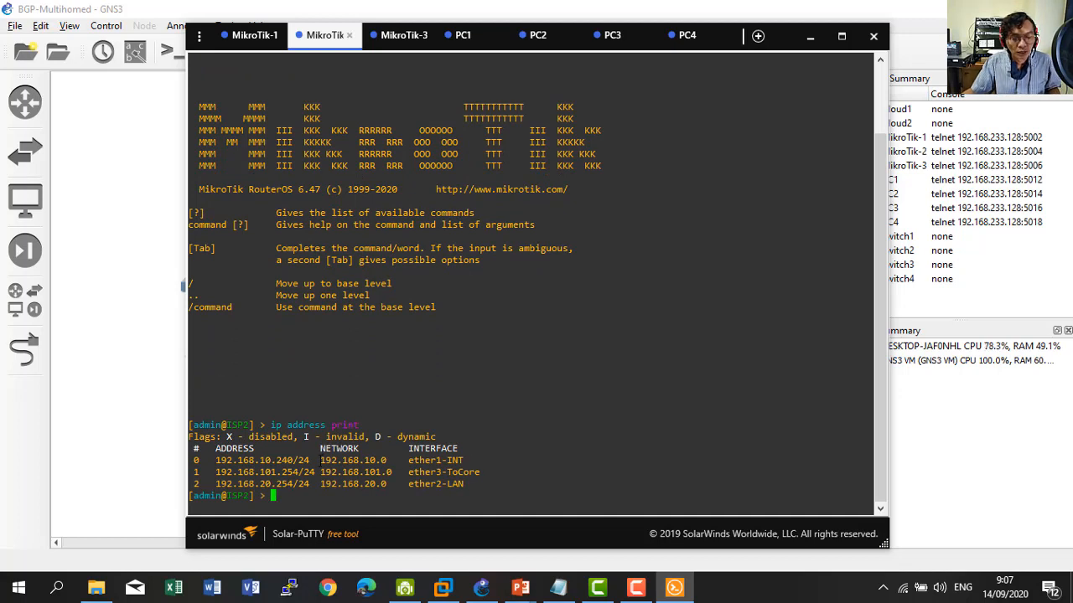
# Compare ISP2's 192.168.10.240/24 and 192.168.20 network addresses against the topology diagram.
pyautogui.moveTo(217, 460); pyautogui.dragTo(310, 460)
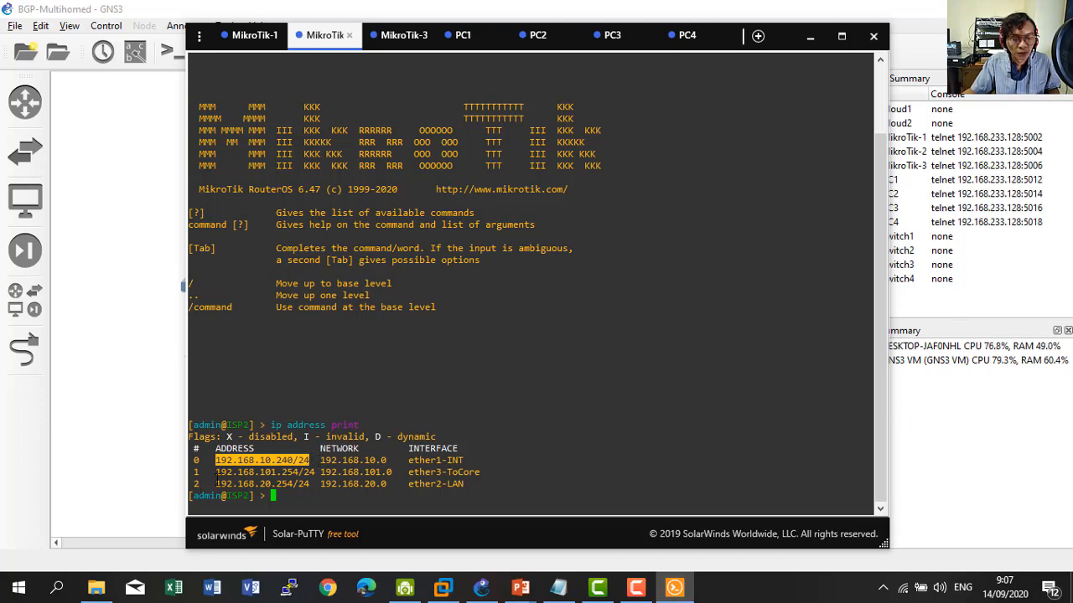
pyautogui.moveTo(216, 485); pyautogui.dragTo(271, 485)
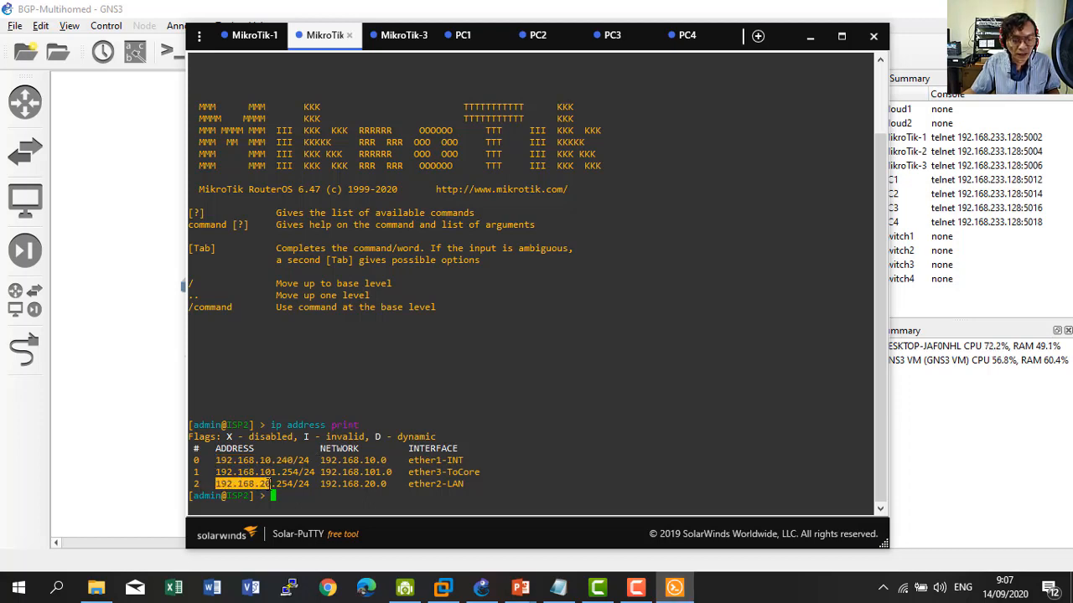
pyautogui.click(155, 381)
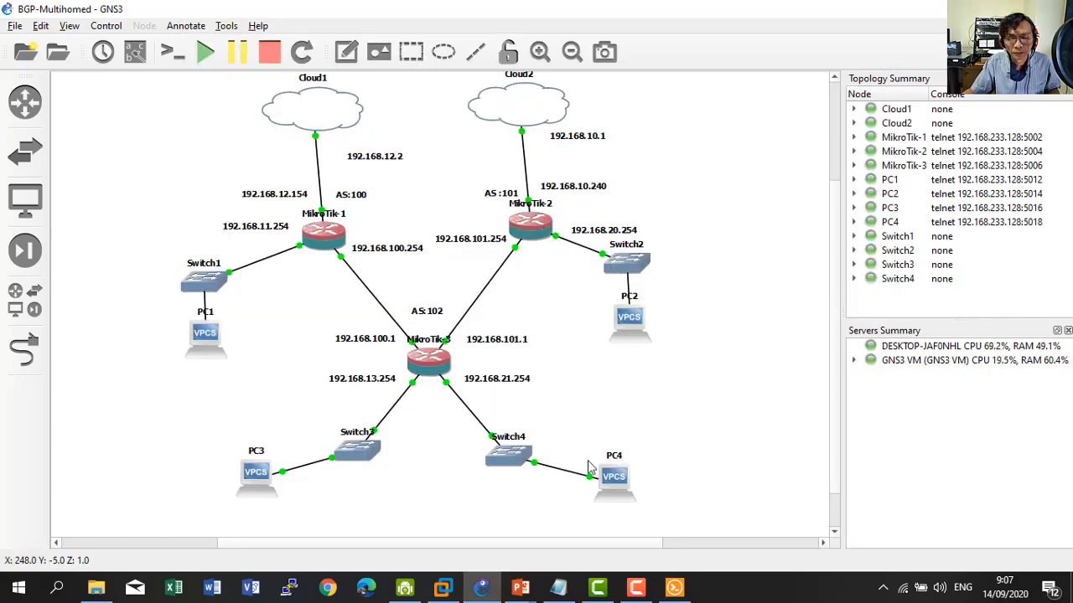
pyautogui.click(687, 590)
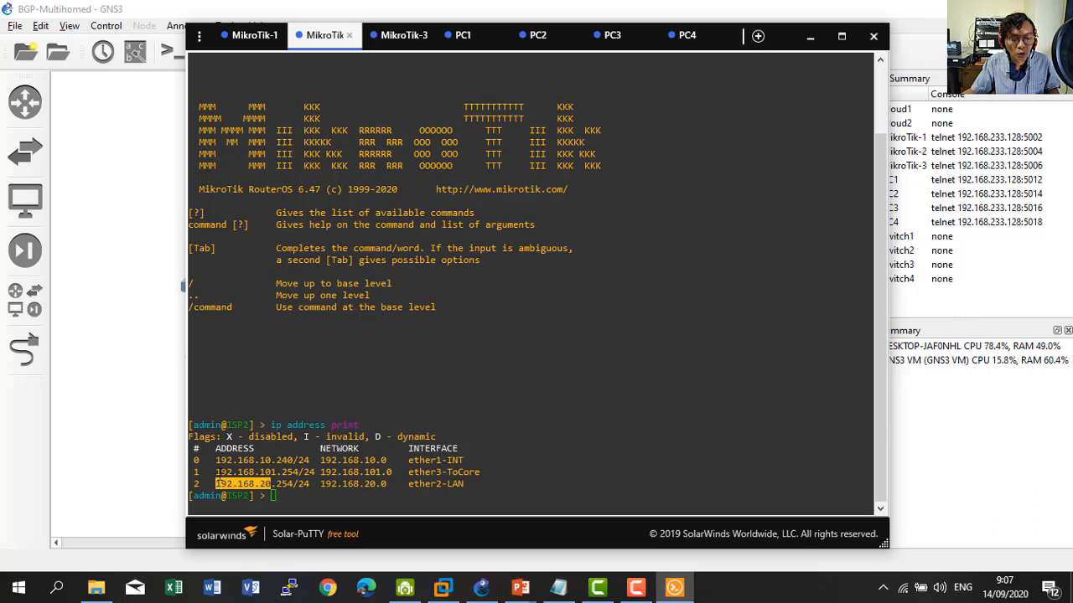
pyautogui.click(140, 369)
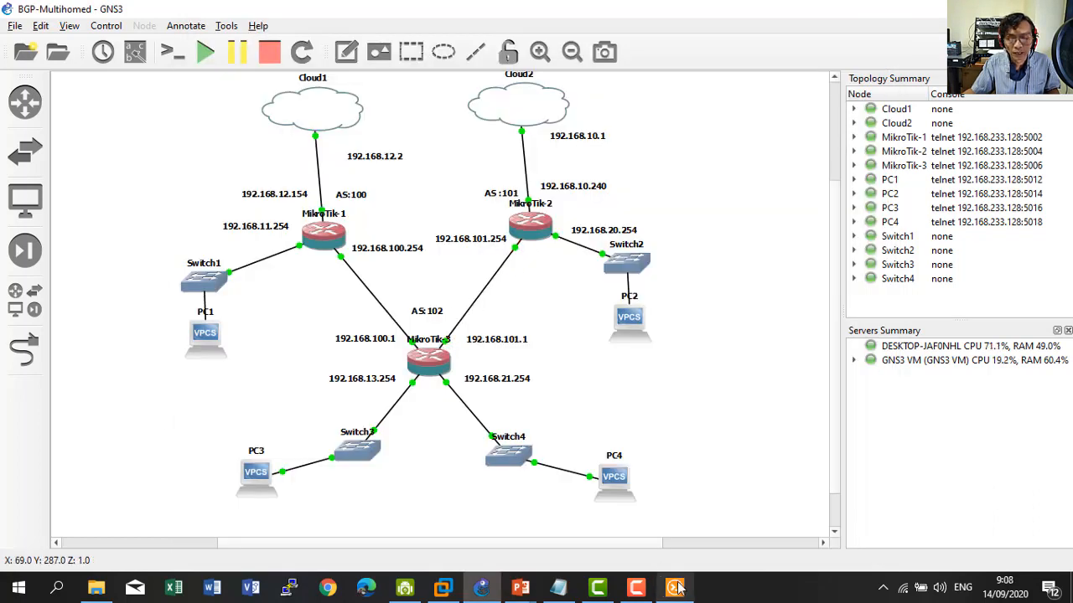
pyautogui.click(675, 520)
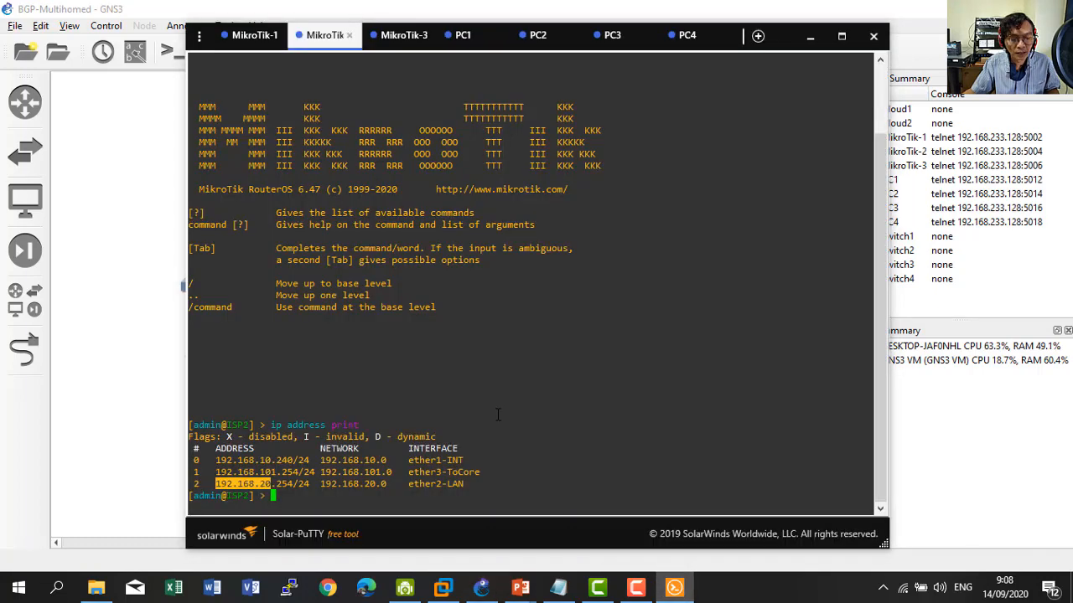
# Run 'ip address print' on the MikroTik-3 (CORE) console.
pyautogui.click(402, 35)
pyautogui.write('i')
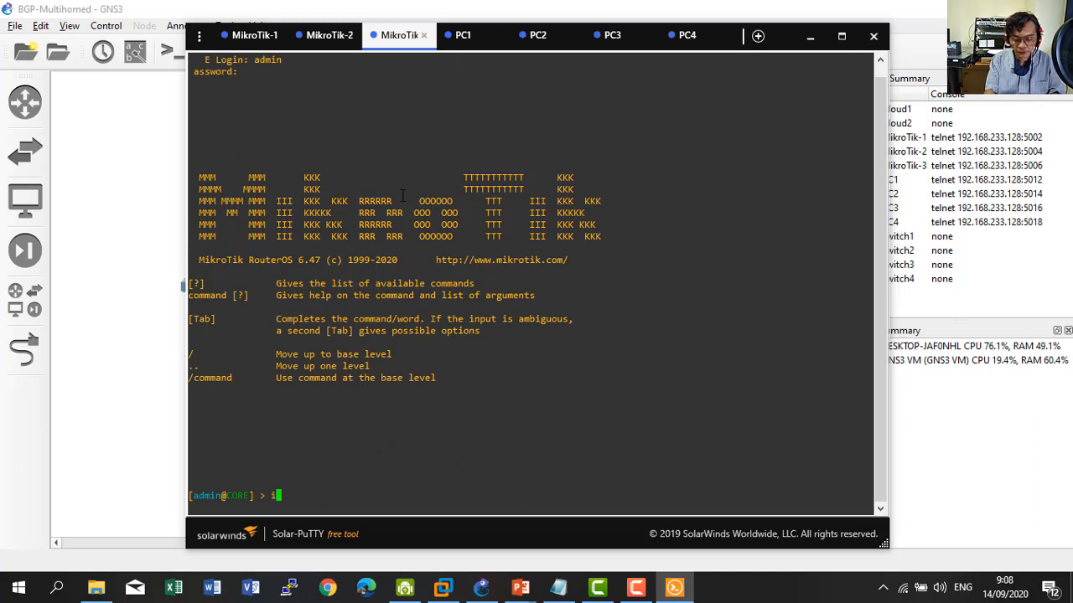
pyautogui.write('p address print')
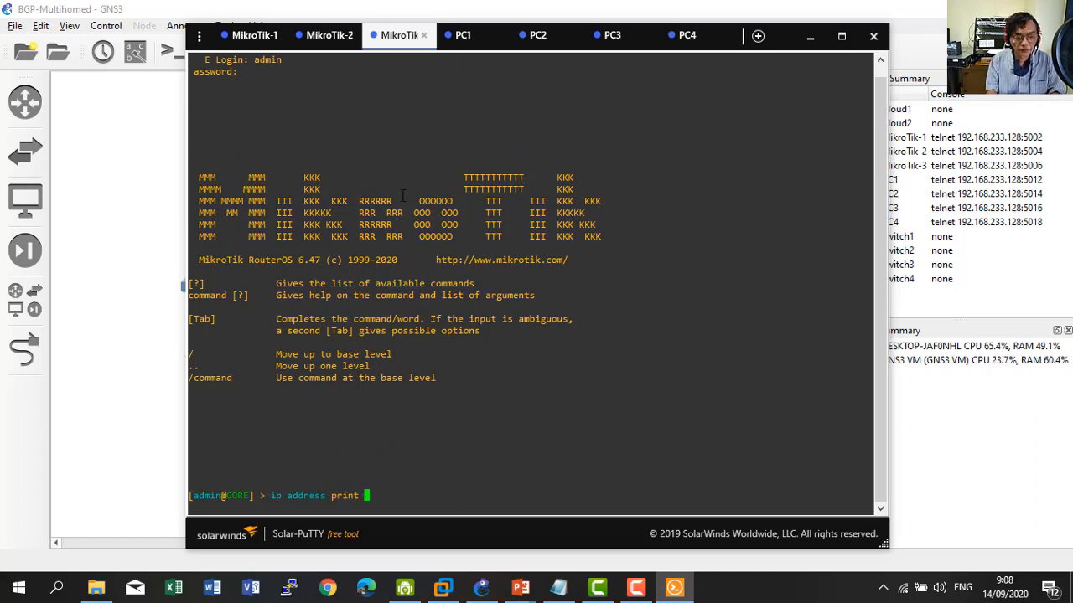
pyautogui.press('Return')
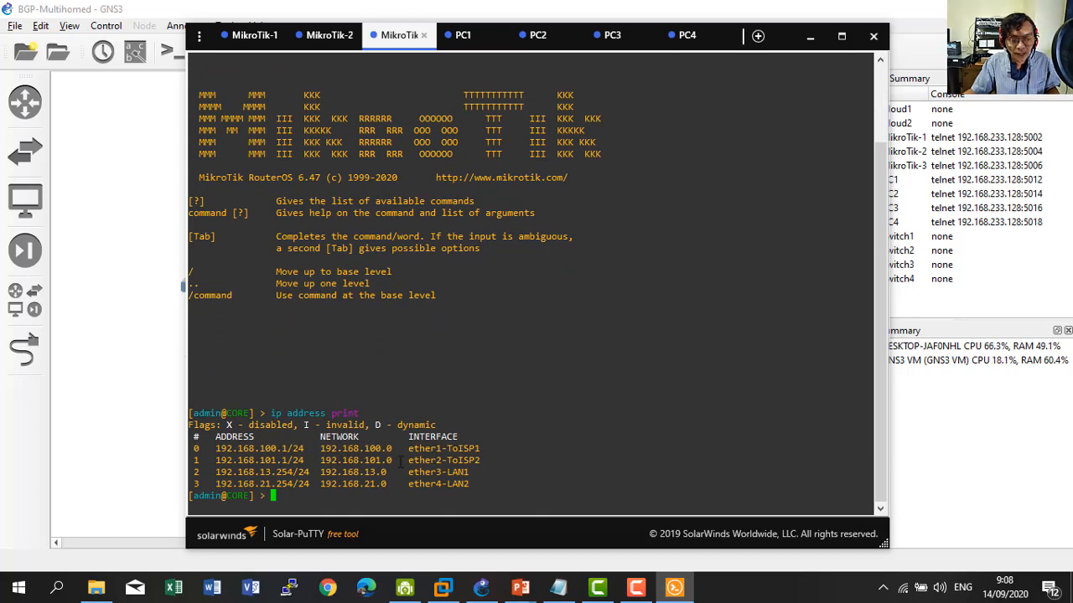
# Compare CORE's 192.168.100.1, 192.168.101.1, 192.168.13.254 and 192.168.21.254 against the topology labels.
pyautogui.click(145, 408)
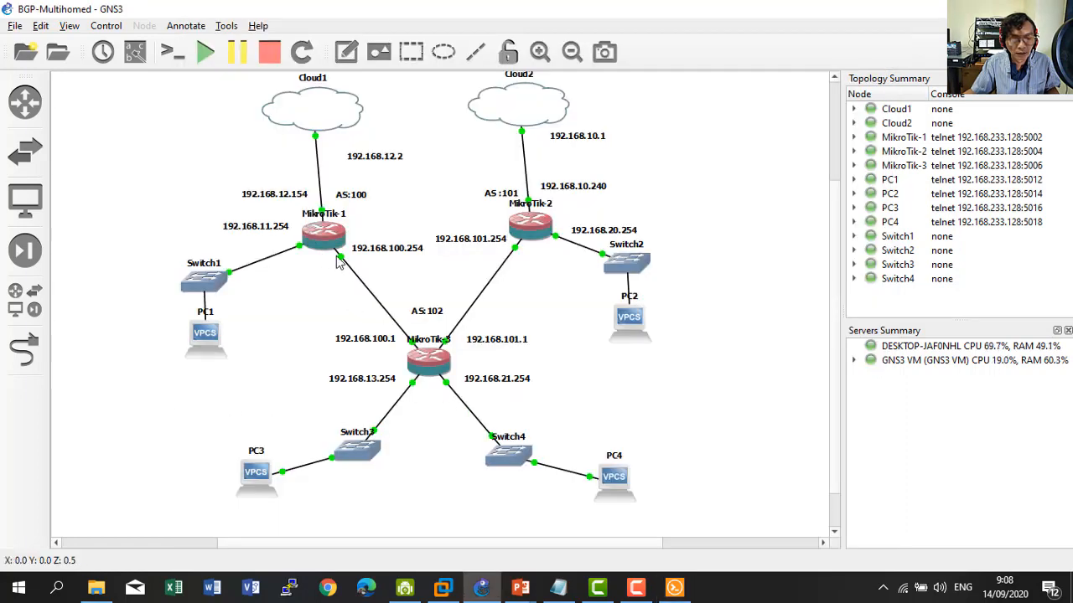
pyautogui.click(674, 588)
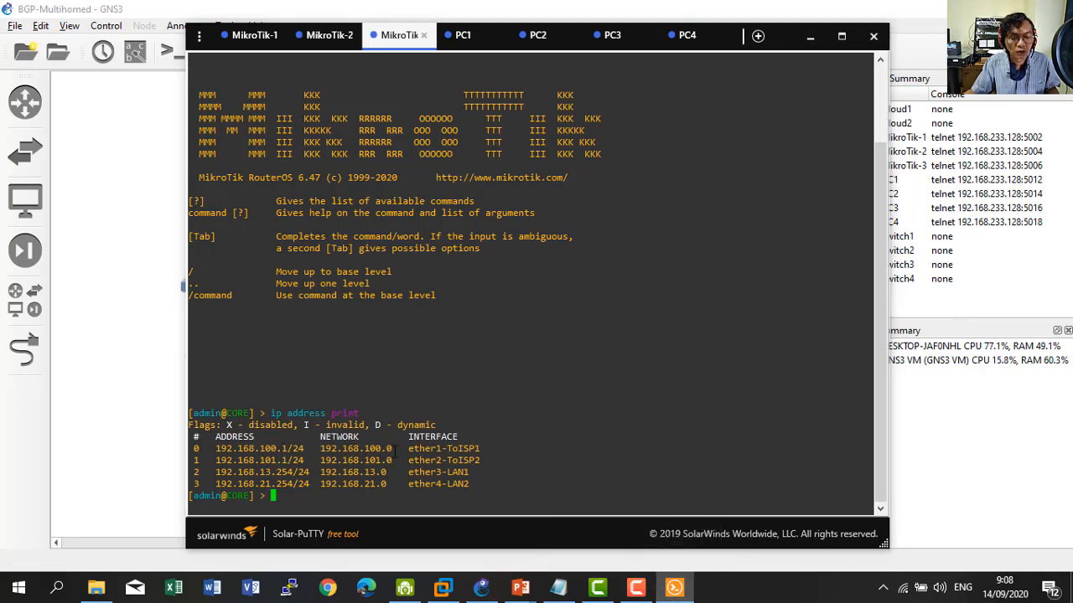
pyautogui.click(145, 459)
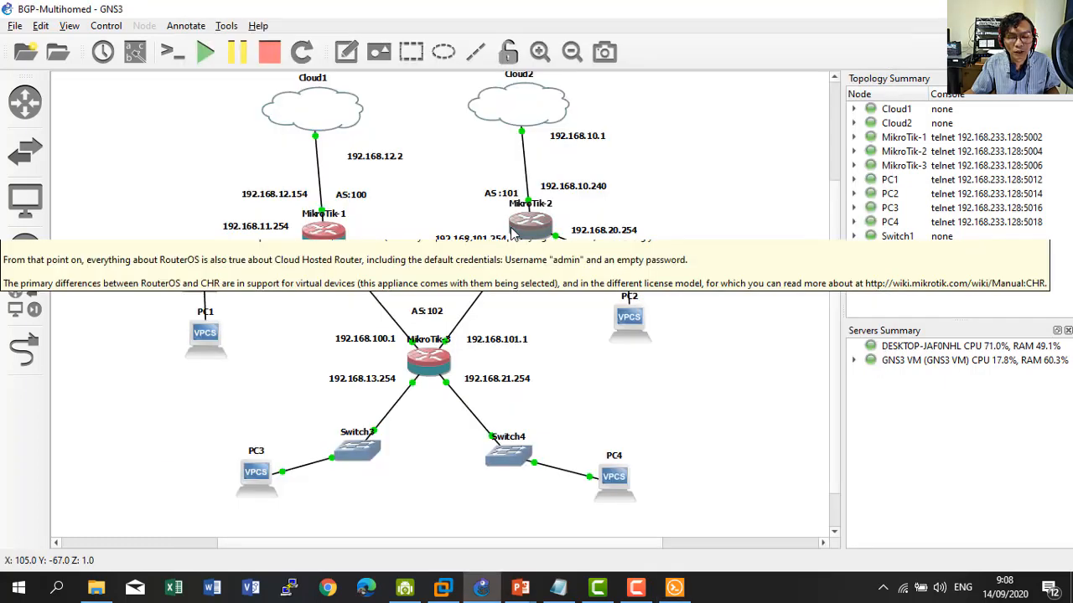
pyautogui.click(684, 593)
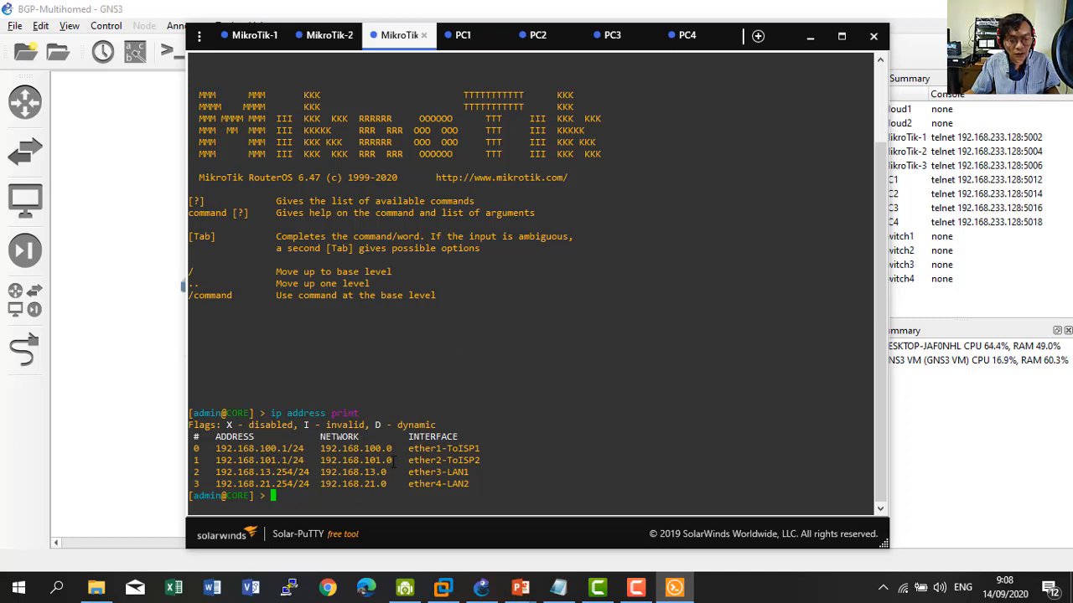
pyautogui.click(155, 451)
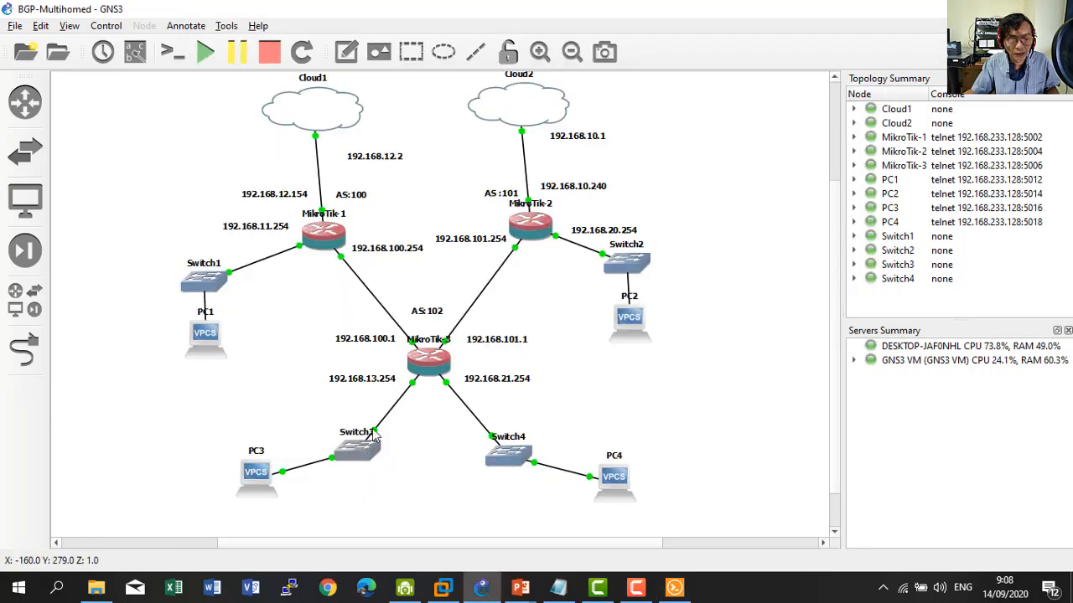
pyautogui.click(675, 587)
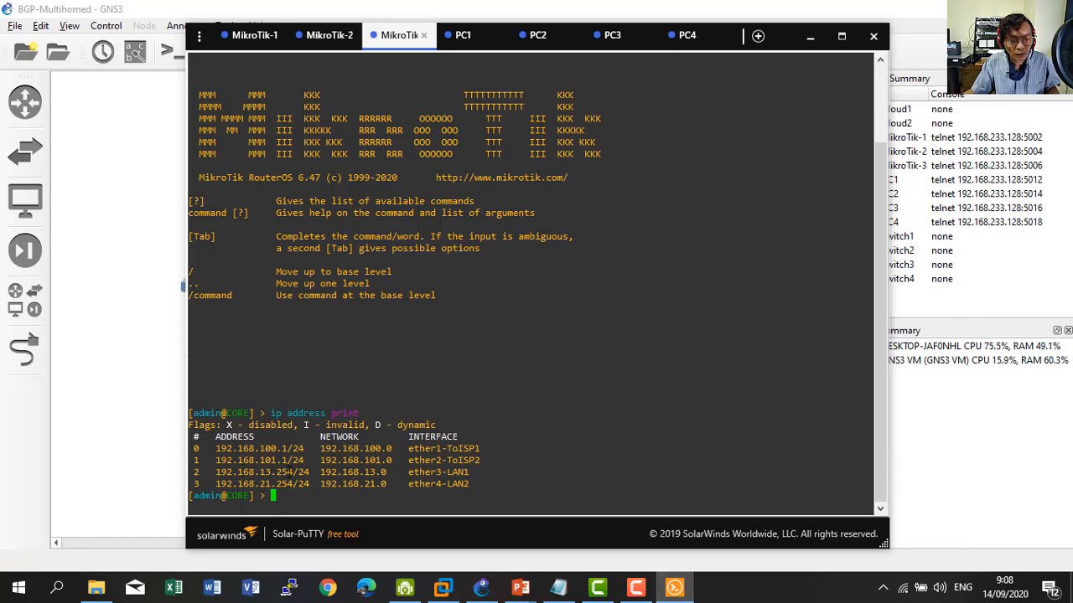
pyautogui.click(143, 450)
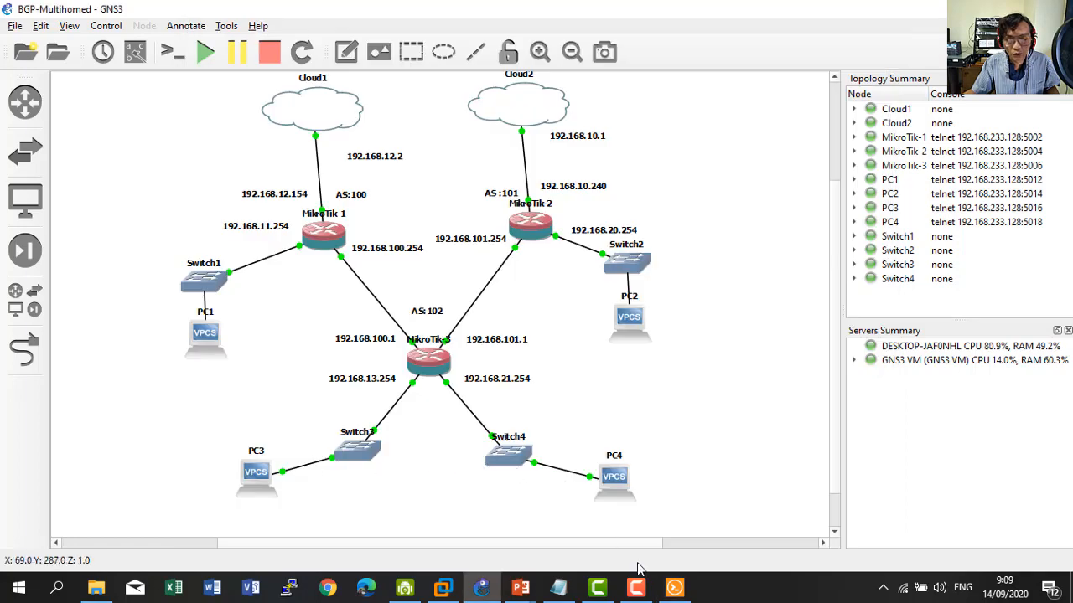
pyautogui.click(675, 587)
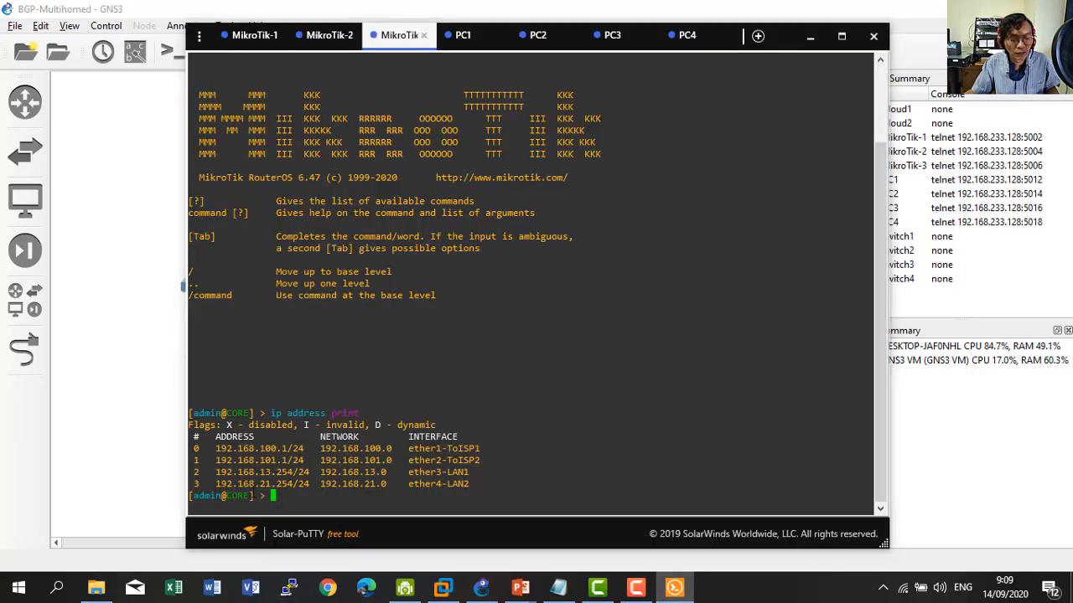
pyautogui.click(141, 443)
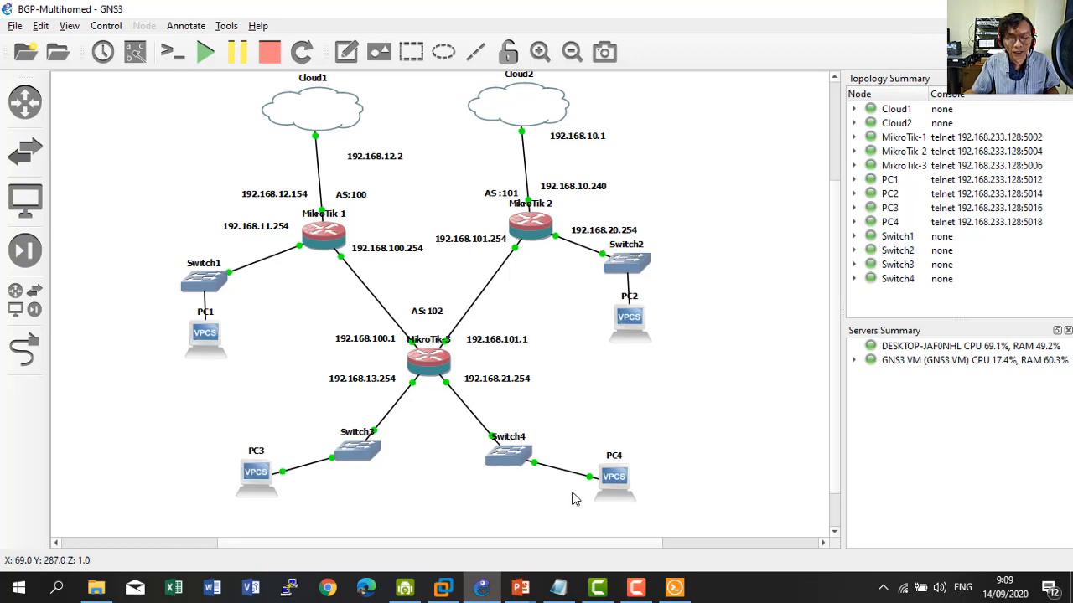
pyautogui.click(674, 588)
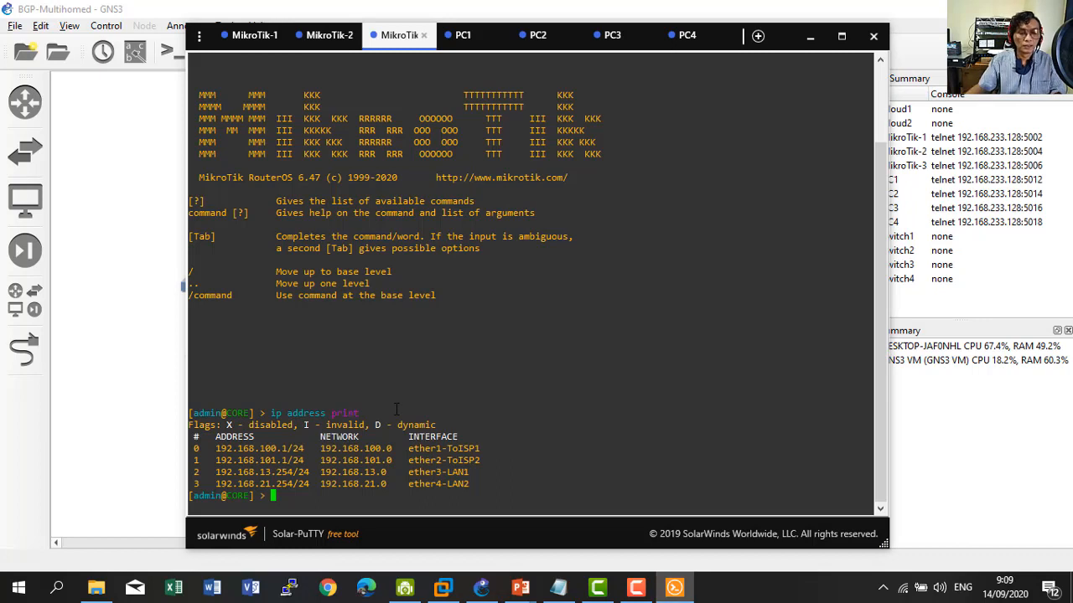
# Look over the ISP1 and PC1 consoles, then bring the GNS3 topology forward.
pyautogui.click(252, 35)
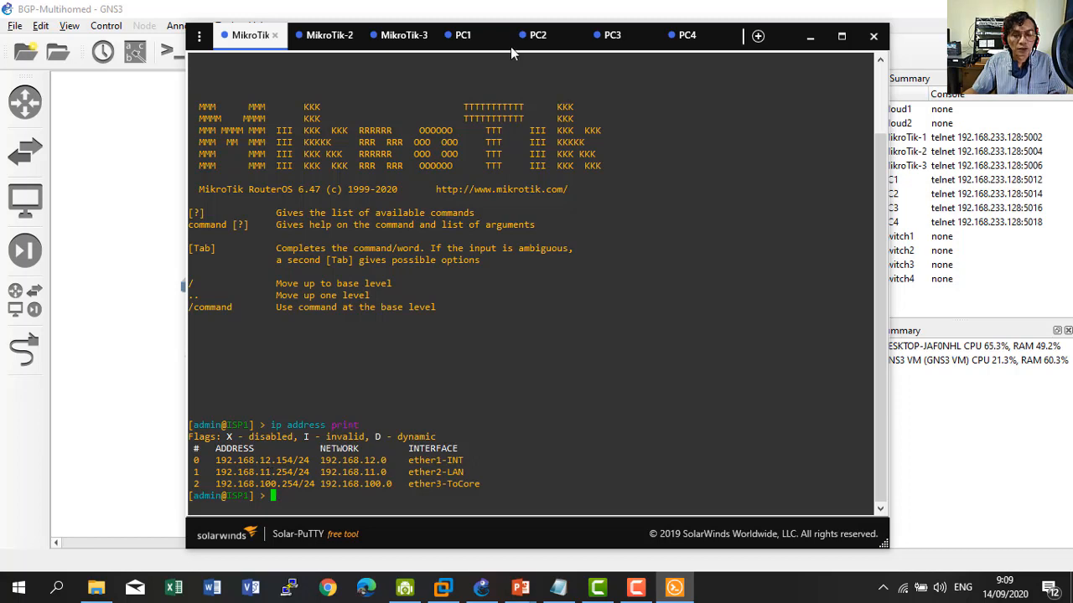
pyautogui.click(466, 35)
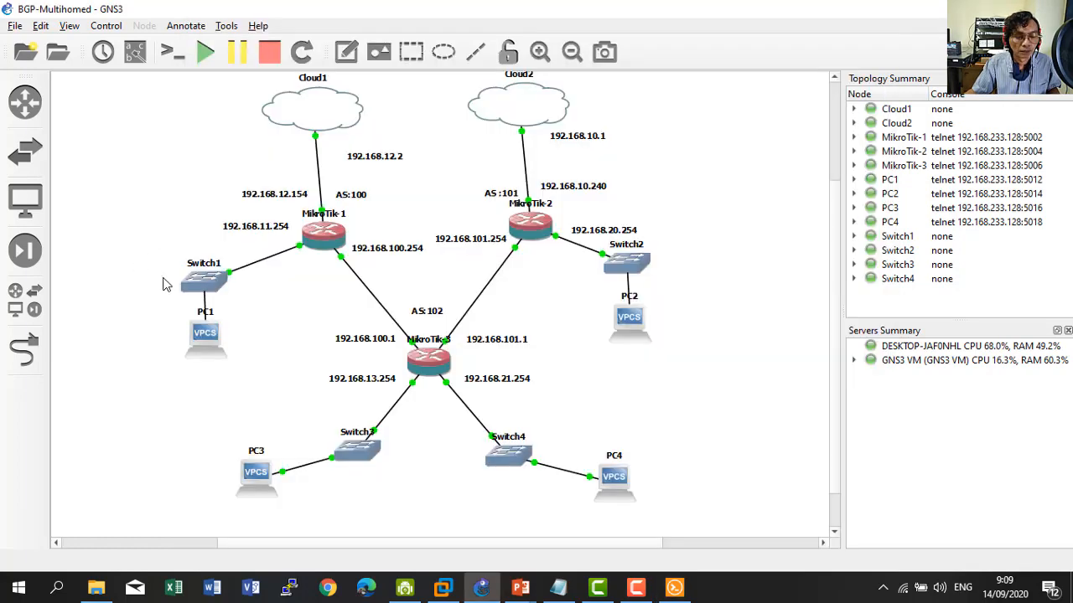
pyautogui.click(141, 269)
# Ping 192.168.100.254 from PC3 and stop it after the replies arrive.
pyautogui.click(674, 588)
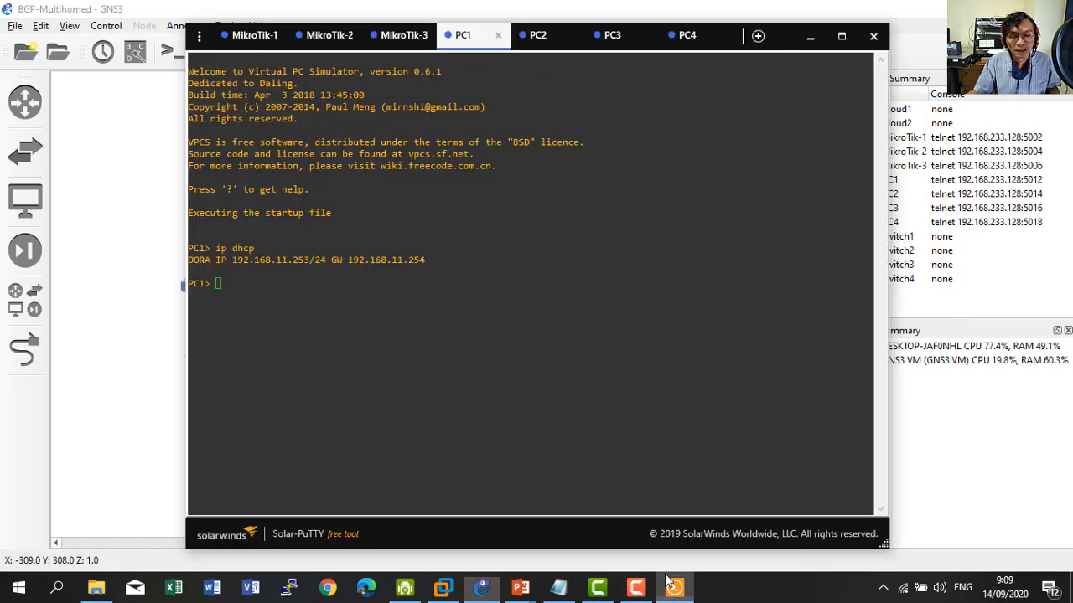
pyautogui.click(612, 36)
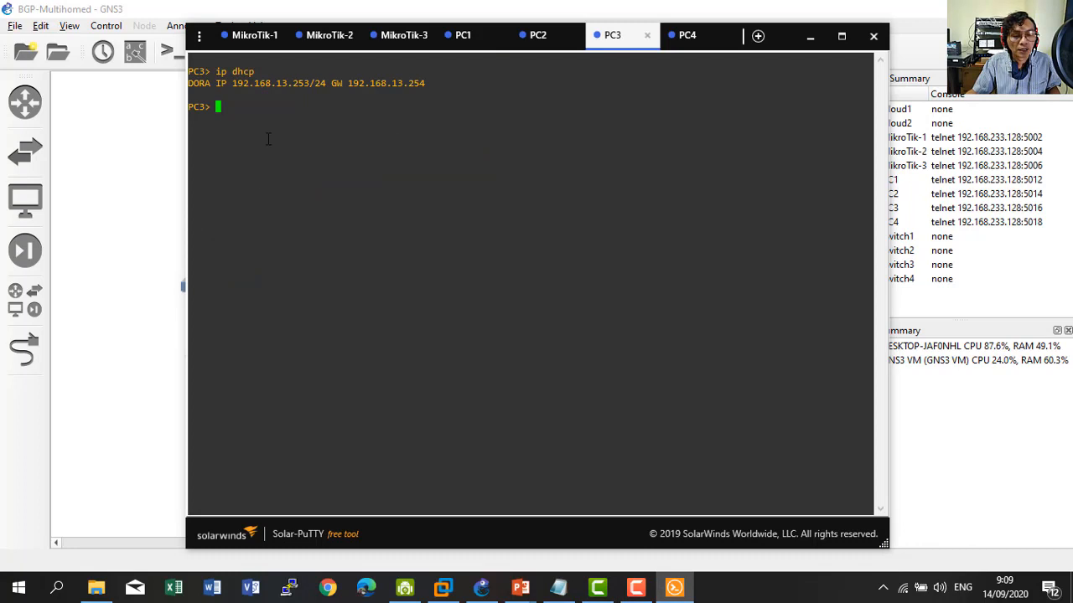
pyautogui.click(681, 38)
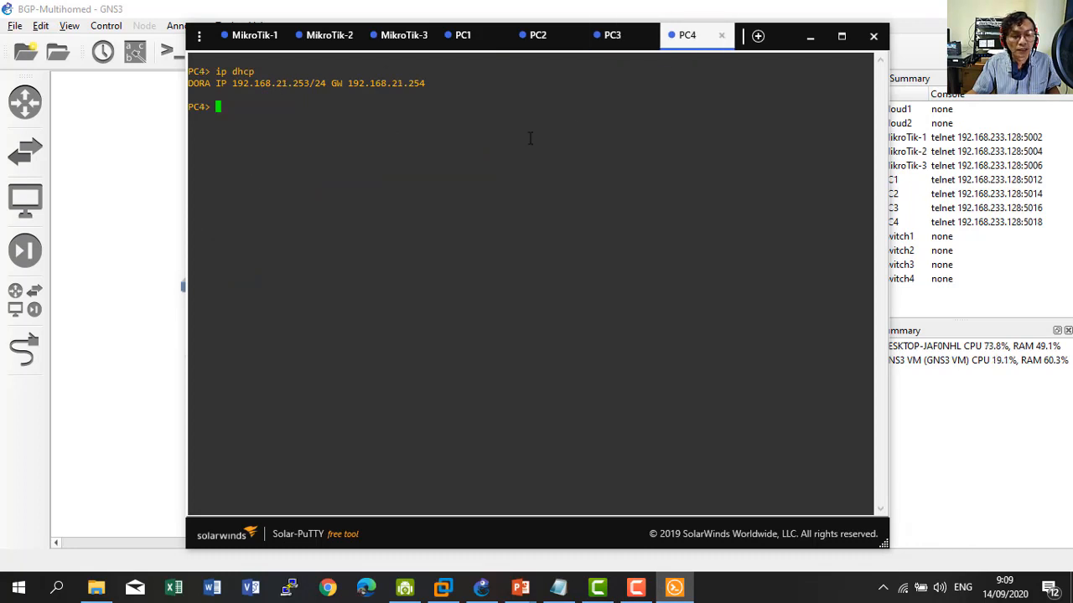
pyautogui.click(602, 53)
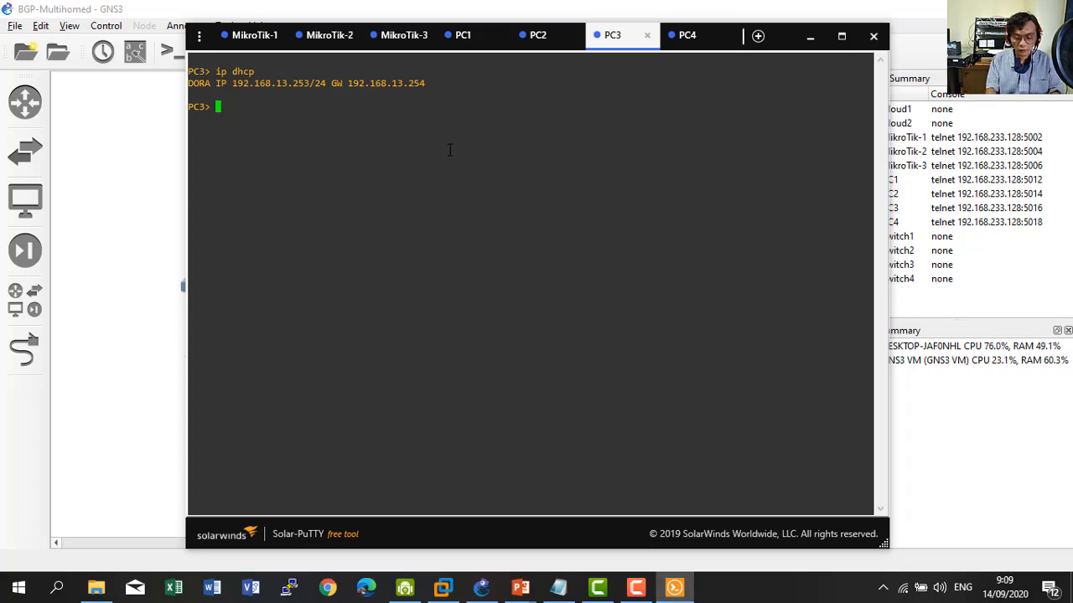
pyautogui.write('ping 192')
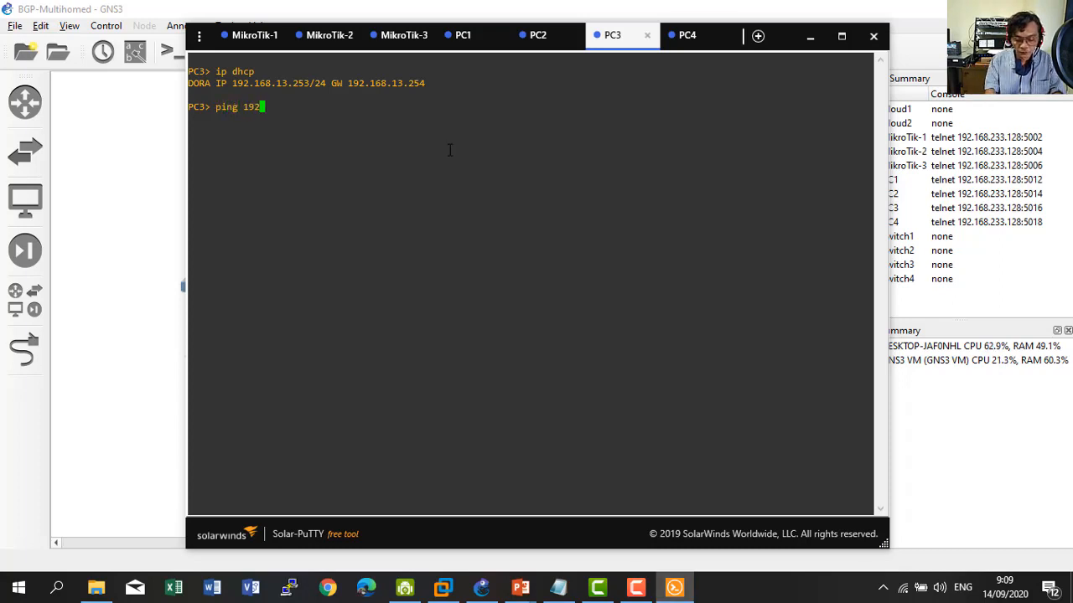
pyautogui.write('.168.100')
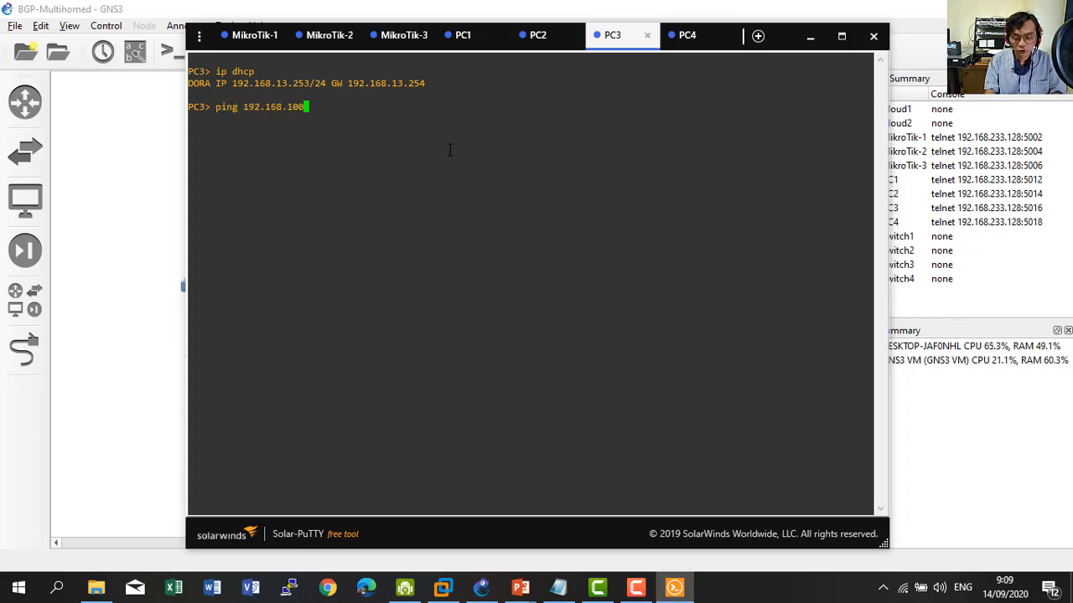
pyautogui.write('.254')
pyautogui.press('Return')
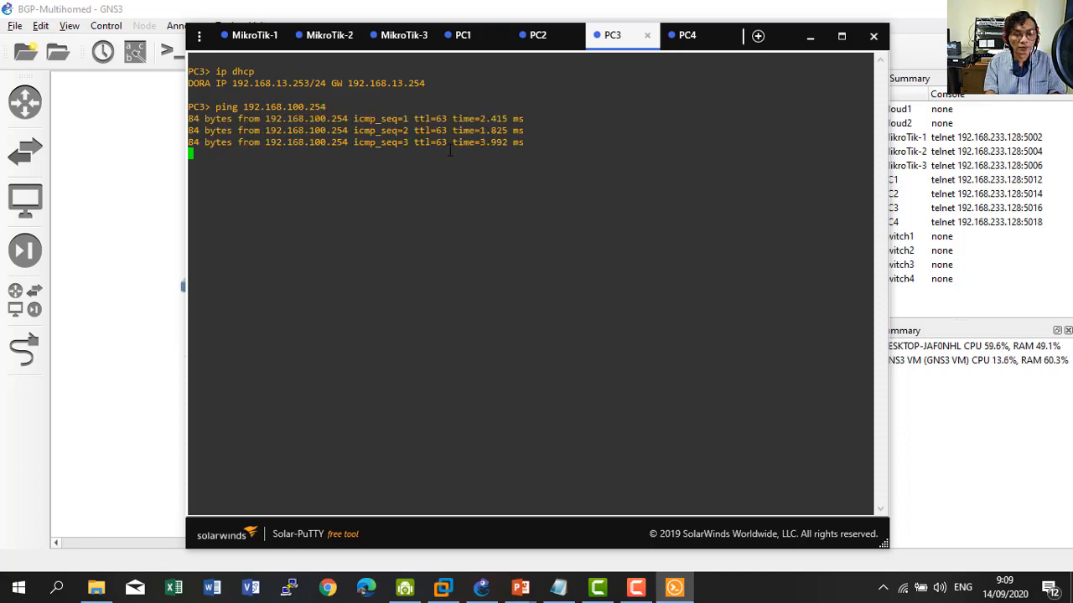
pyautogui.hotkey('ctrl', 'c')
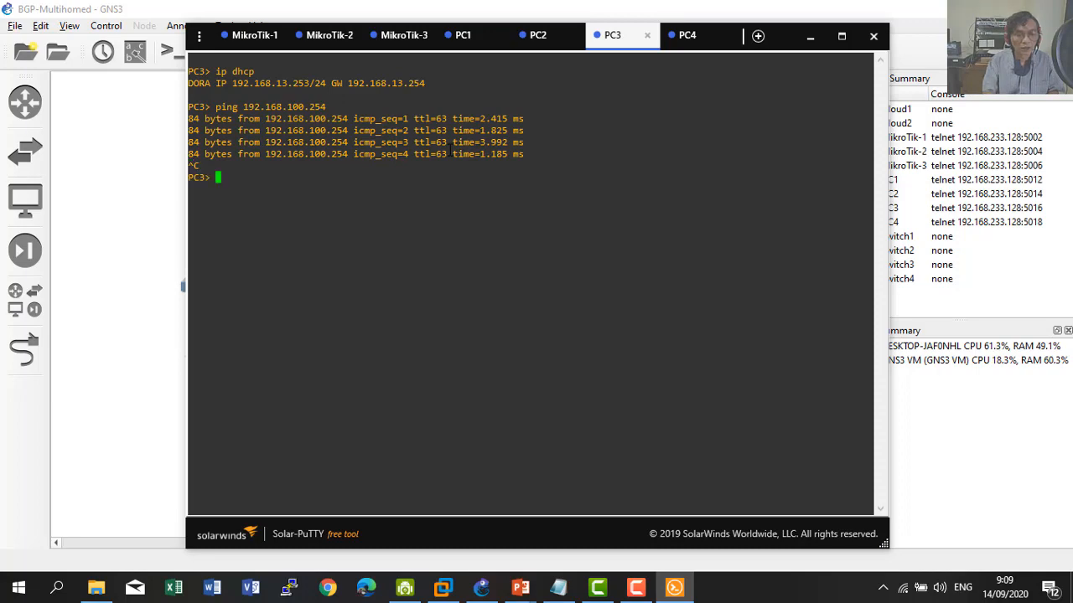
pyautogui.click(112, 213)
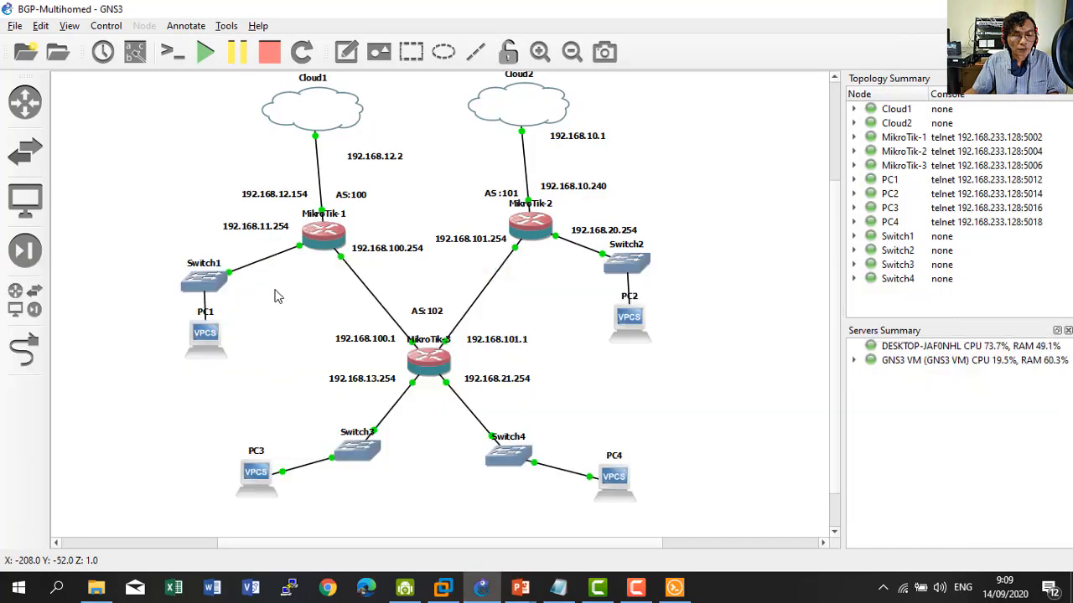
pyautogui.click(674, 587)
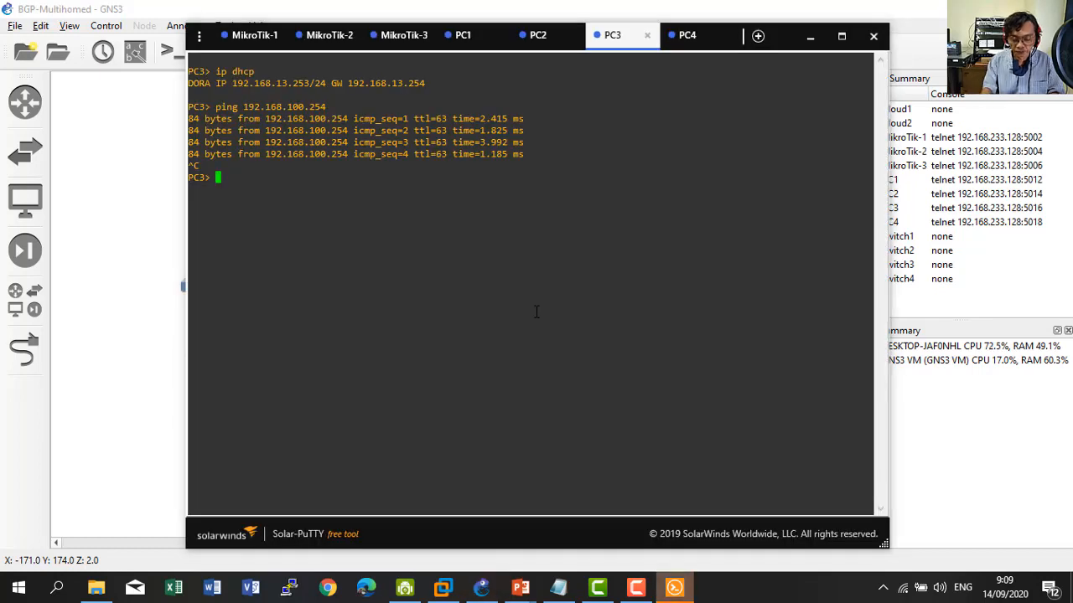
# Ping 192.168.11.253 from PC3, which replies after two timeouts.
pyautogui.write('ping 192')
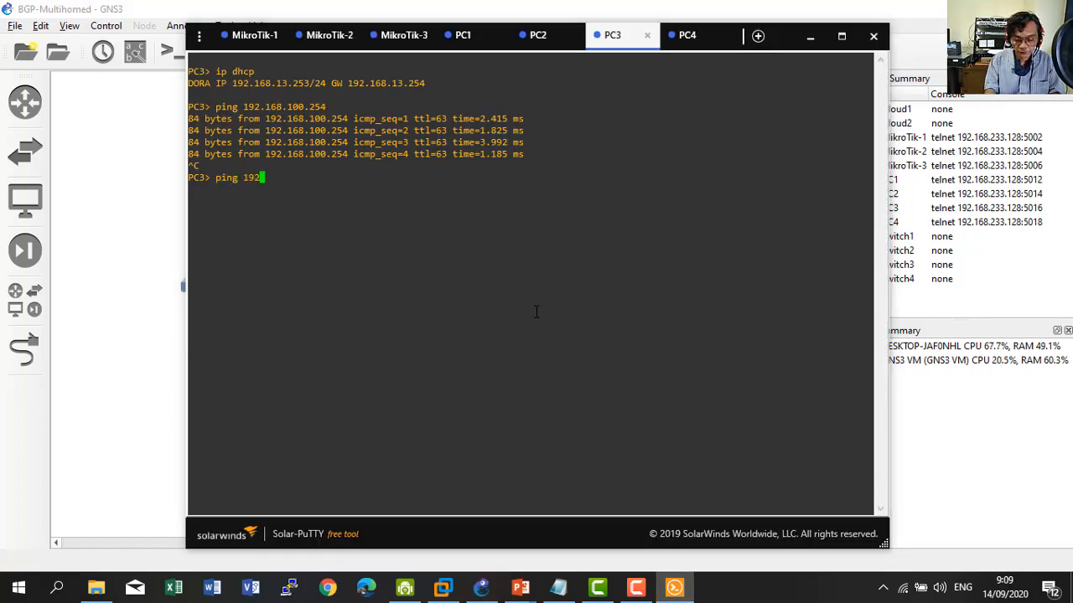
pyautogui.write('.168')
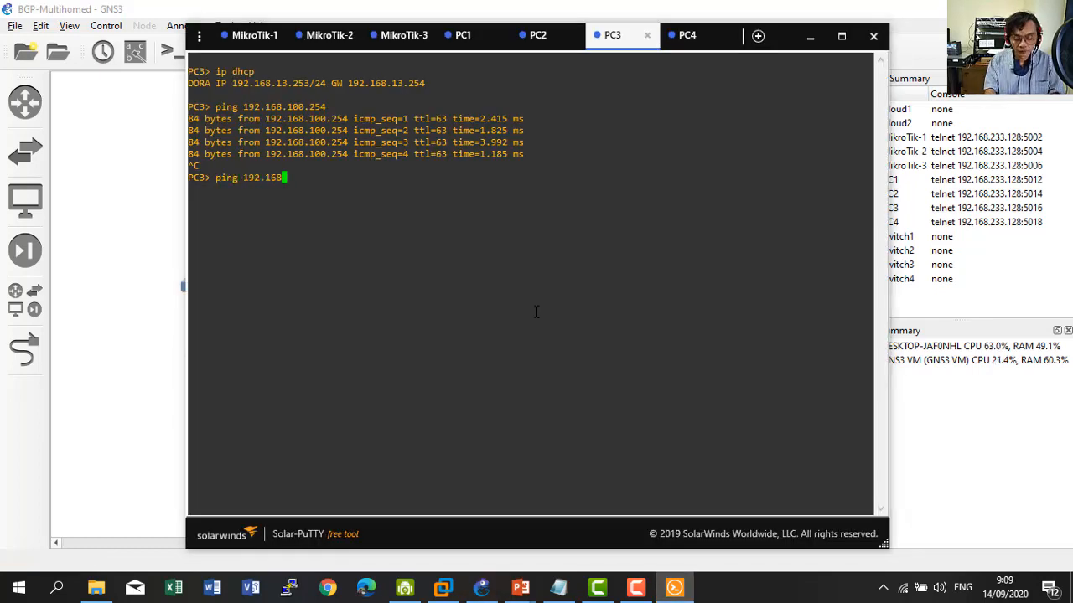
pyautogui.write('.100')
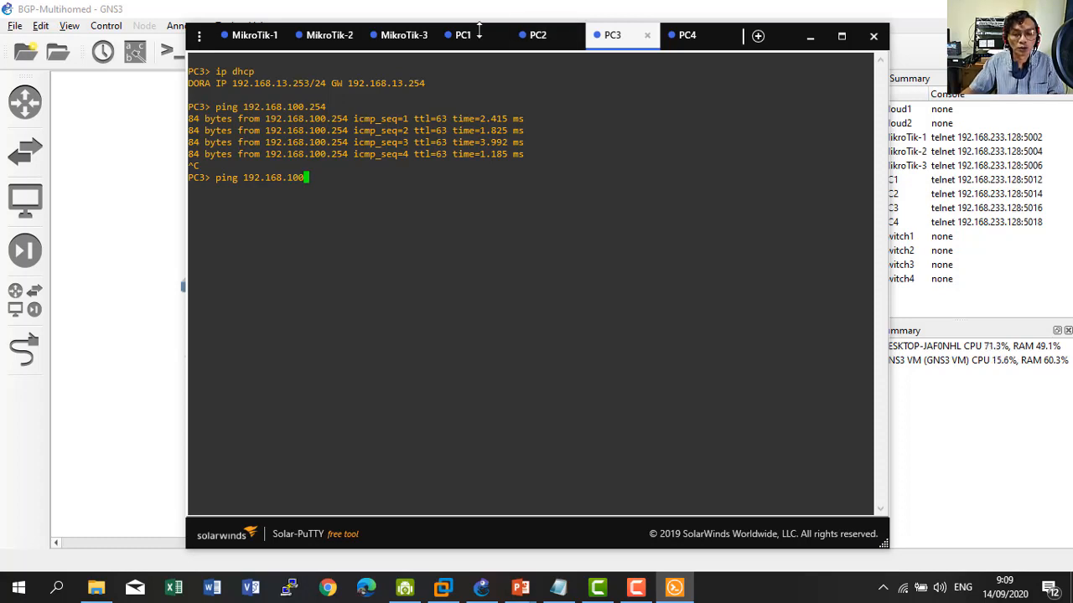
pyautogui.click(478, 34)
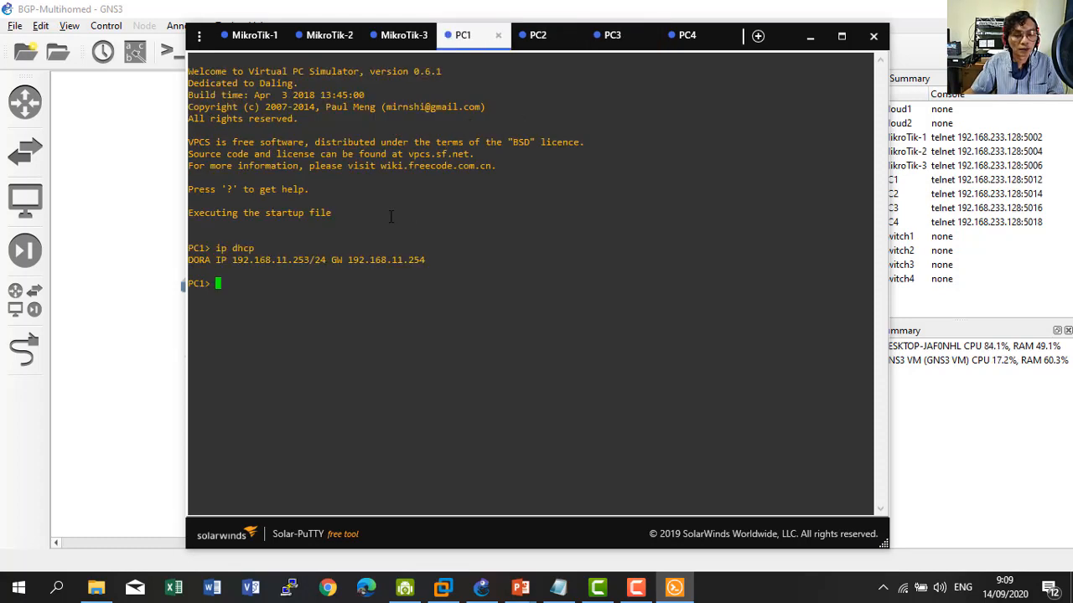
pyautogui.click(683, 37)
pyautogui.press('Up')
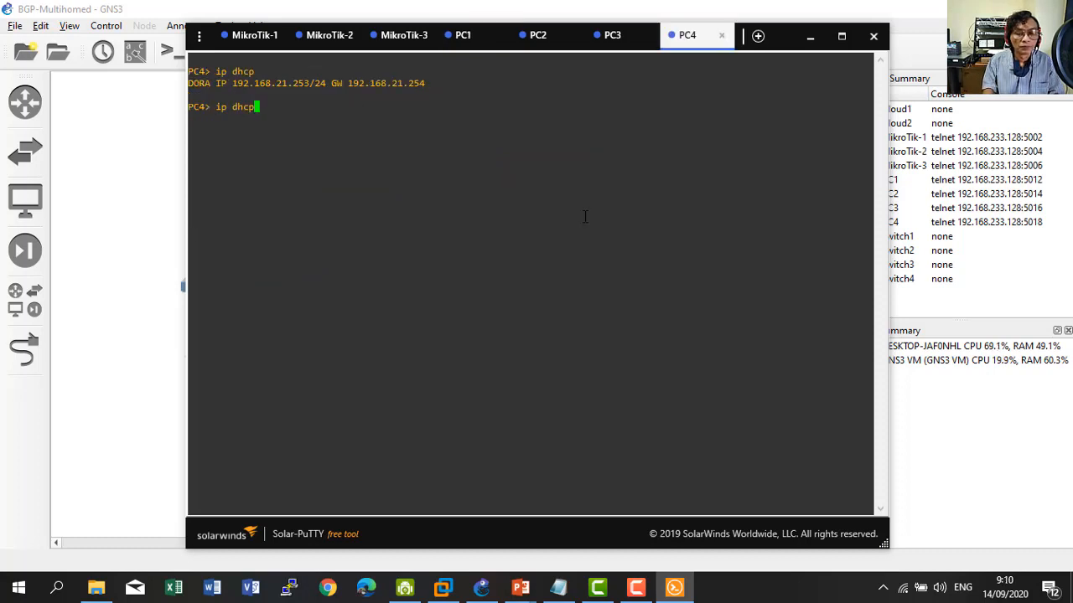
pyautogui.click(620, 38)
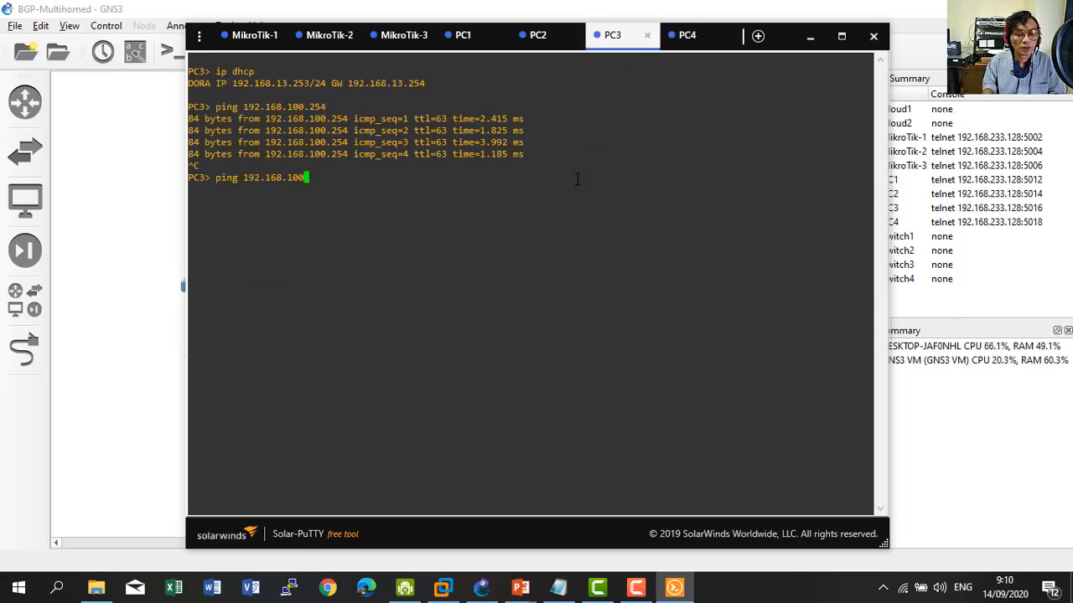
pyautogui.press('BackSpace')
pyautogui.press('BackSpace')
pyautogui.write('1.2')
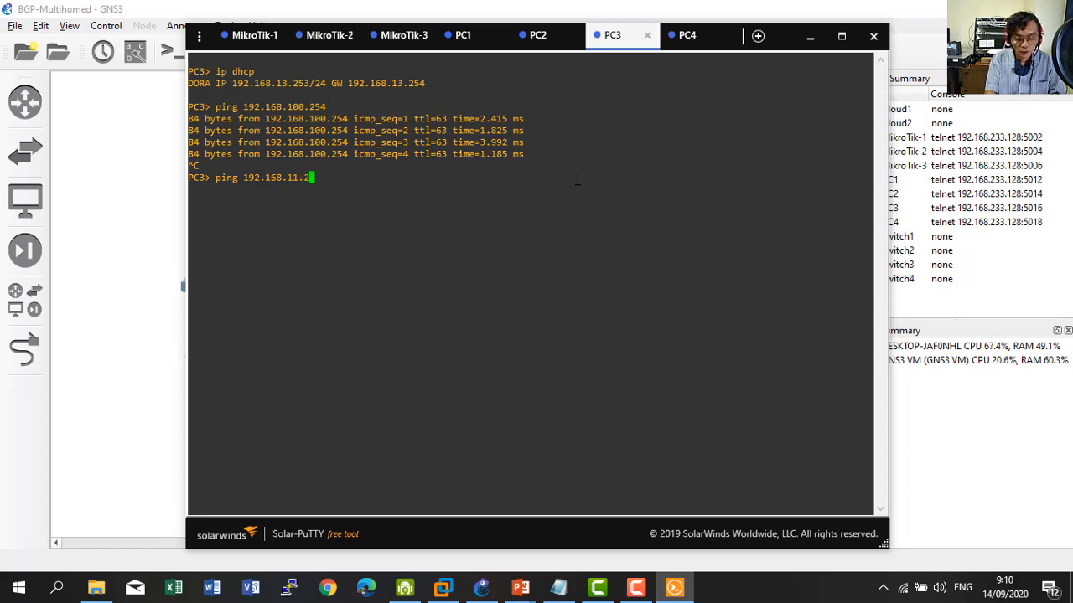
pyautogui.write('53')
pyautogui.press('Return')
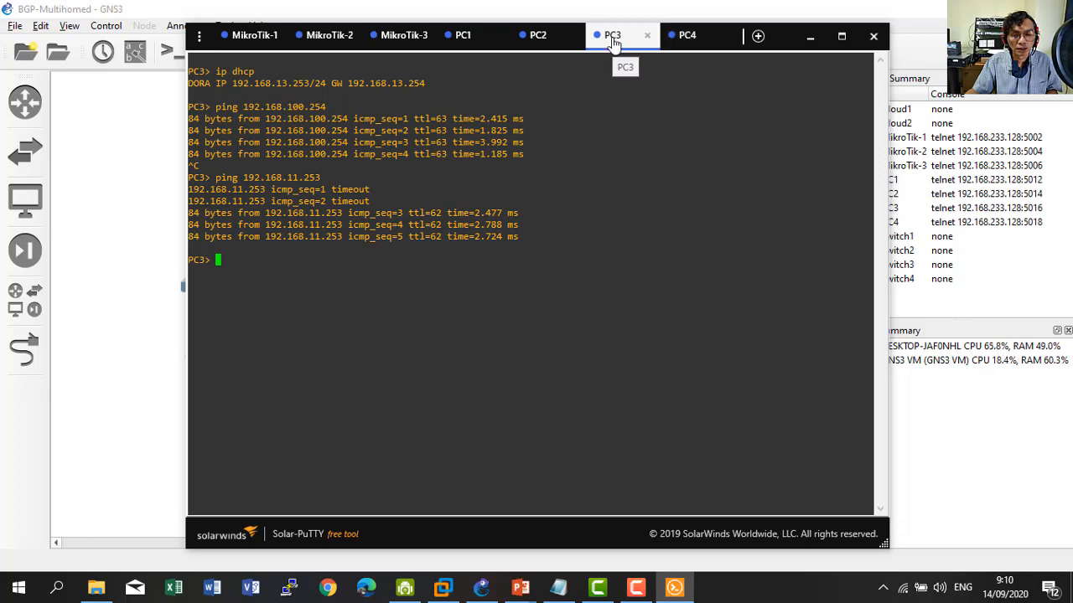
# Ping 192.168.101.254 from ISP2, getting 3 of 3 replies with 0% loss.
pyautogui.click(331, 38)
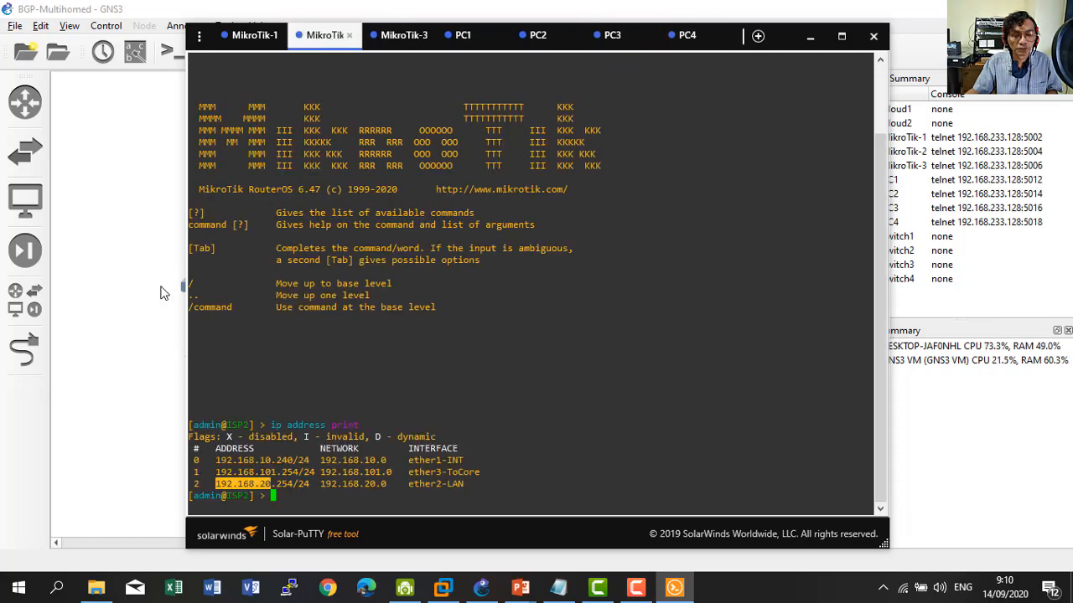
pyautogui.click(142, 306)
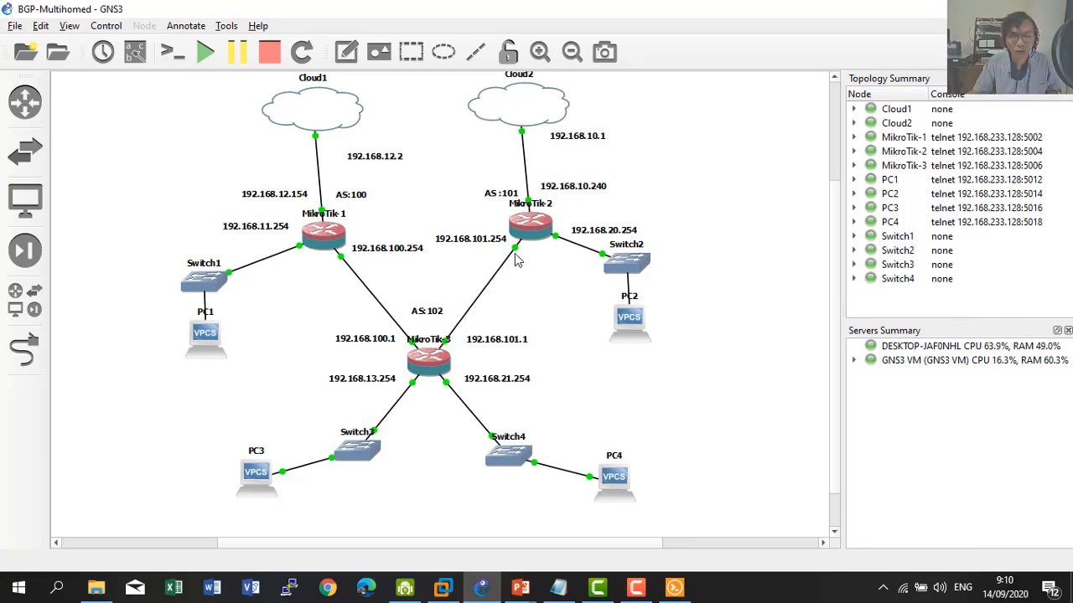
pyautogui.click(675, 588)
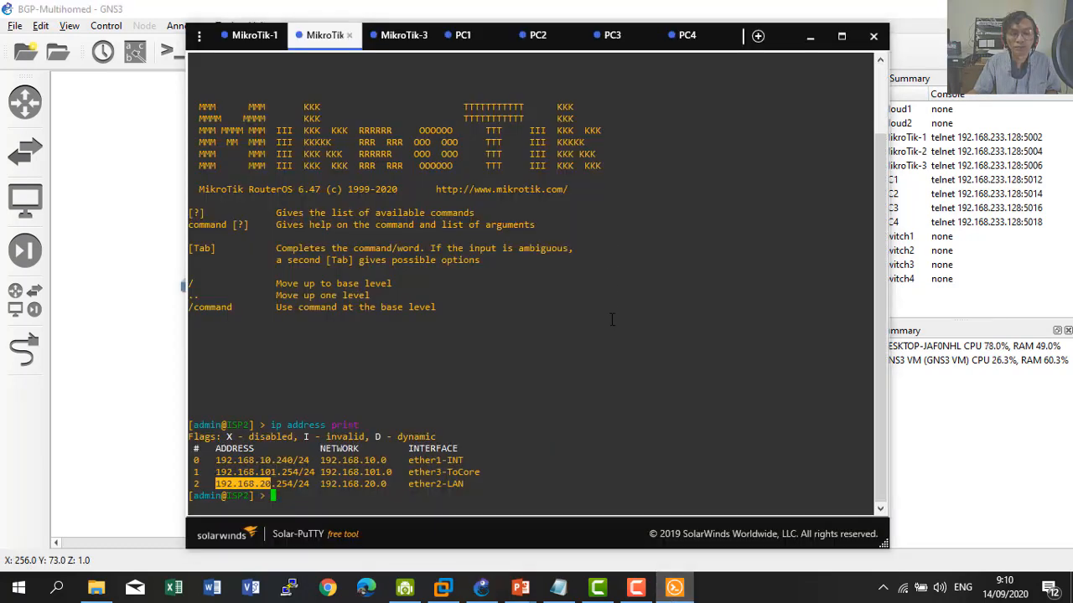
pyautogui.click(612, 320)
pyautogui.write('ping ')
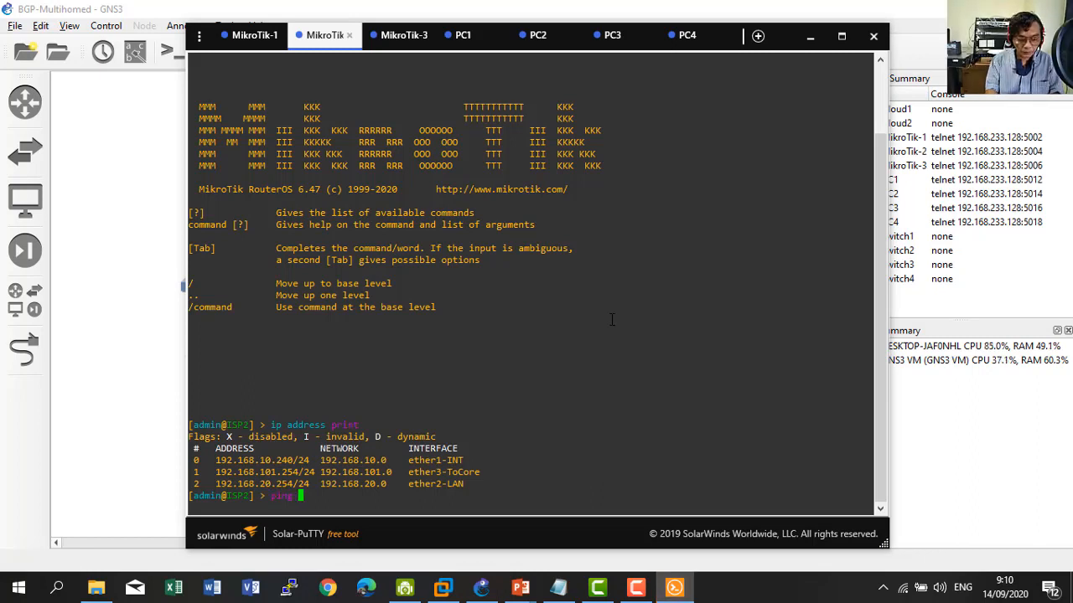
pyautogui.write('192.168.101.')
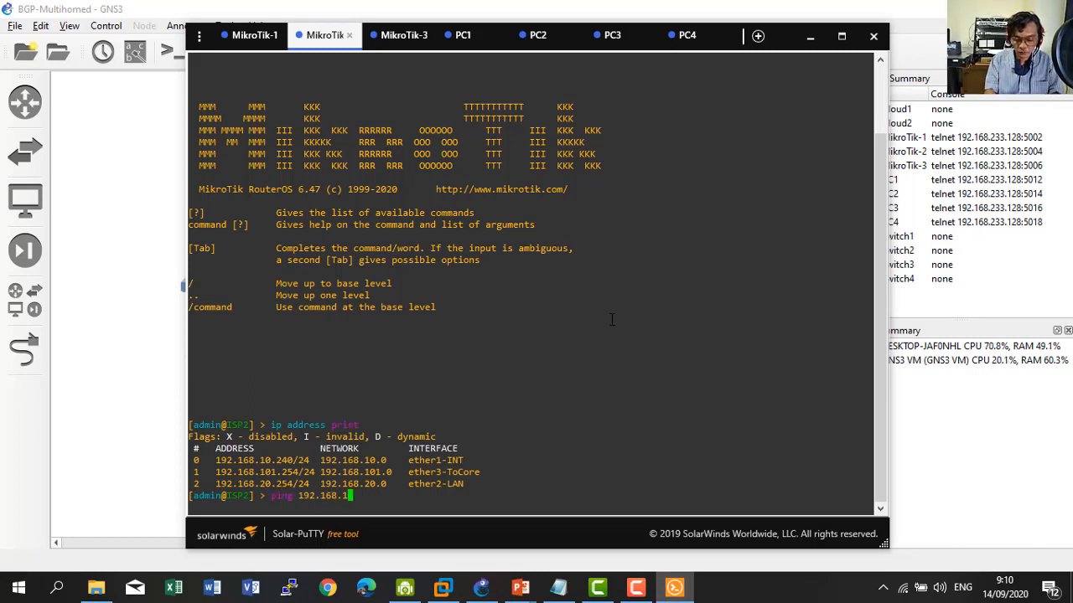
pyautogui.write('4')
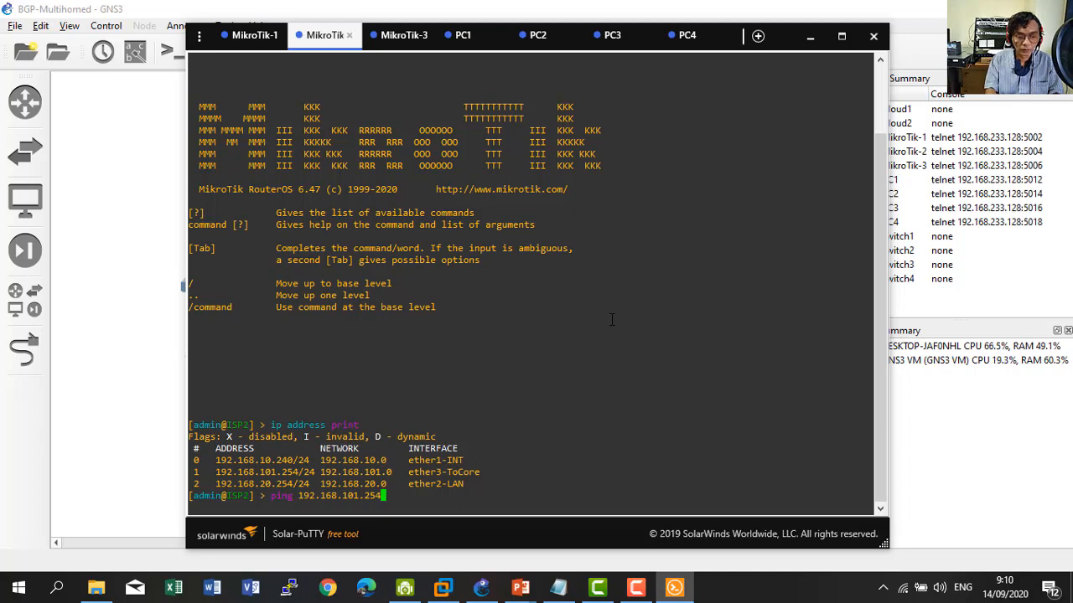
pyautogui.press('Return')
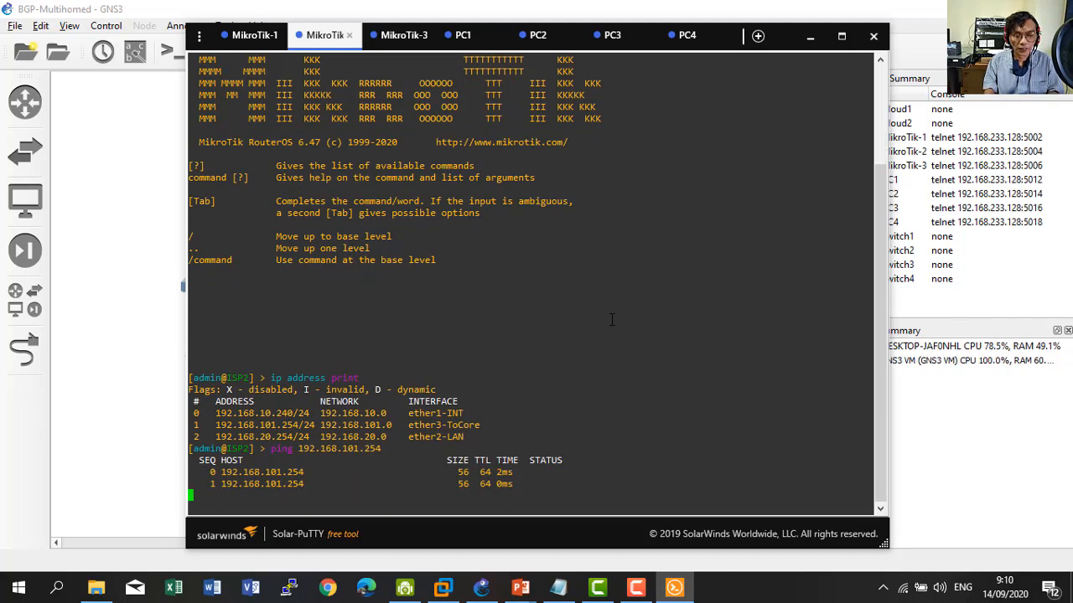
pyautogui.press('Up')
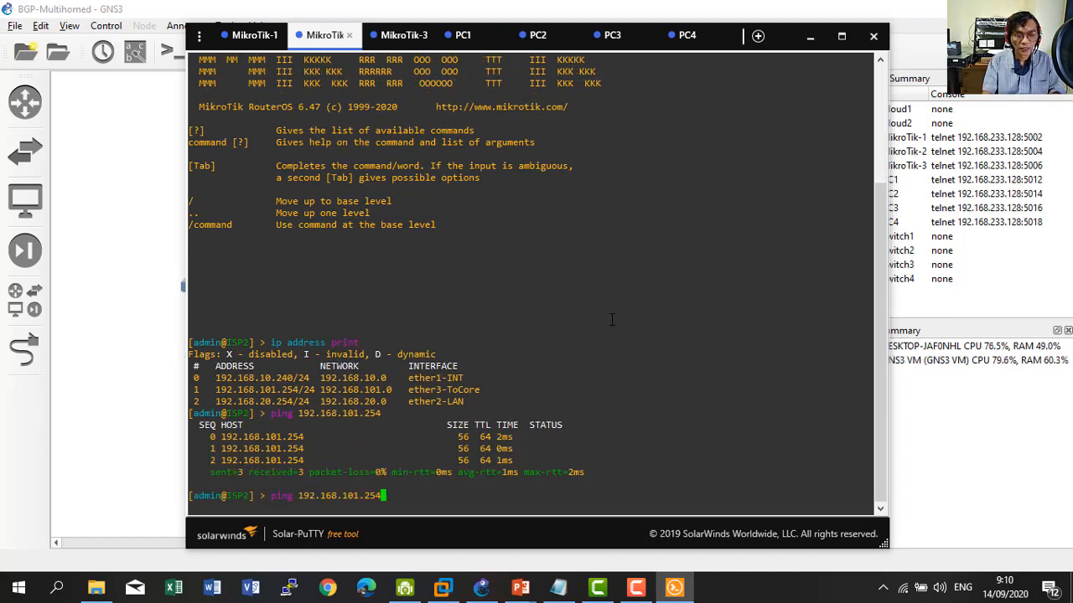
pyautogui.press('BackSpace')
pyautogui.press('BackSpace')
pyautogui.press('BackSpace')
pyautogui.press('BackSpace')
pyautogui.press('BackSpace')
pyautogui.press('BackSpace')
pyautogui.press('BackSpace')
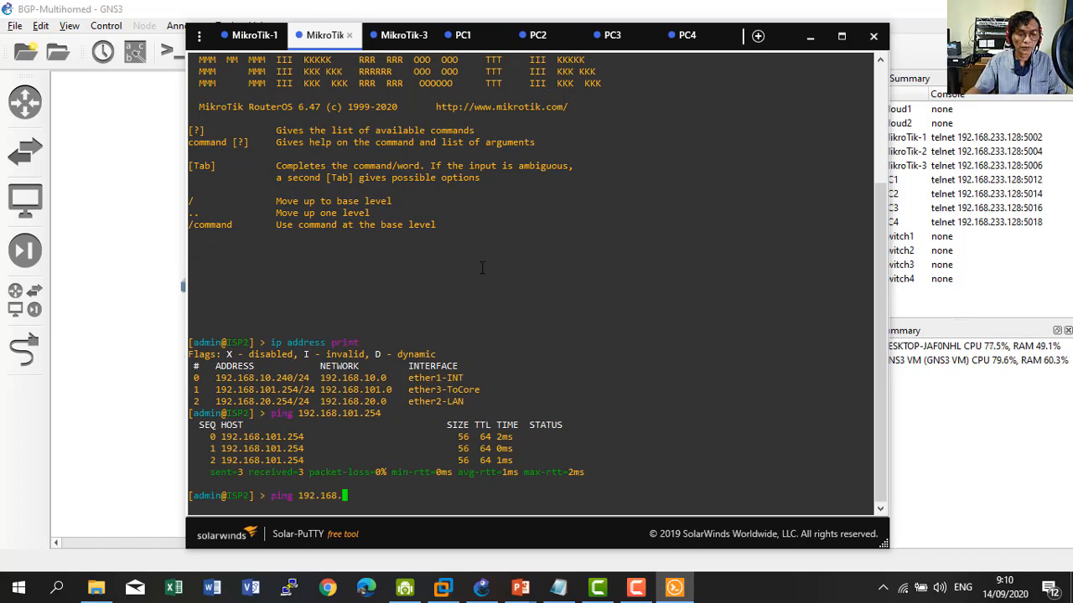
# Glance at the topology diagram, then bring up the PC2 console.
pyautogui.click(92, 292)
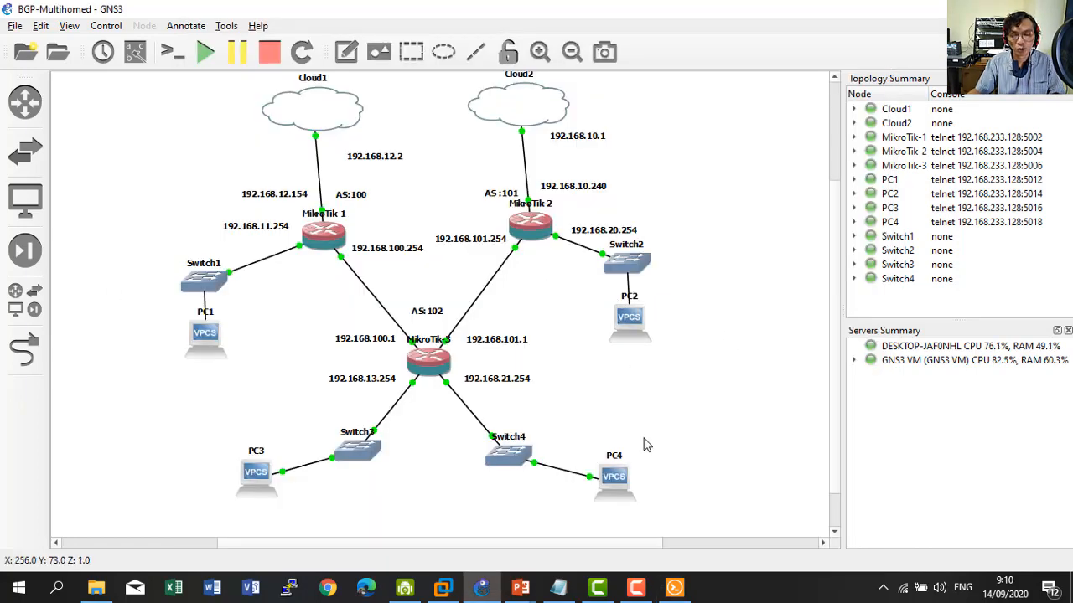
pyautogui.click(674, 587)
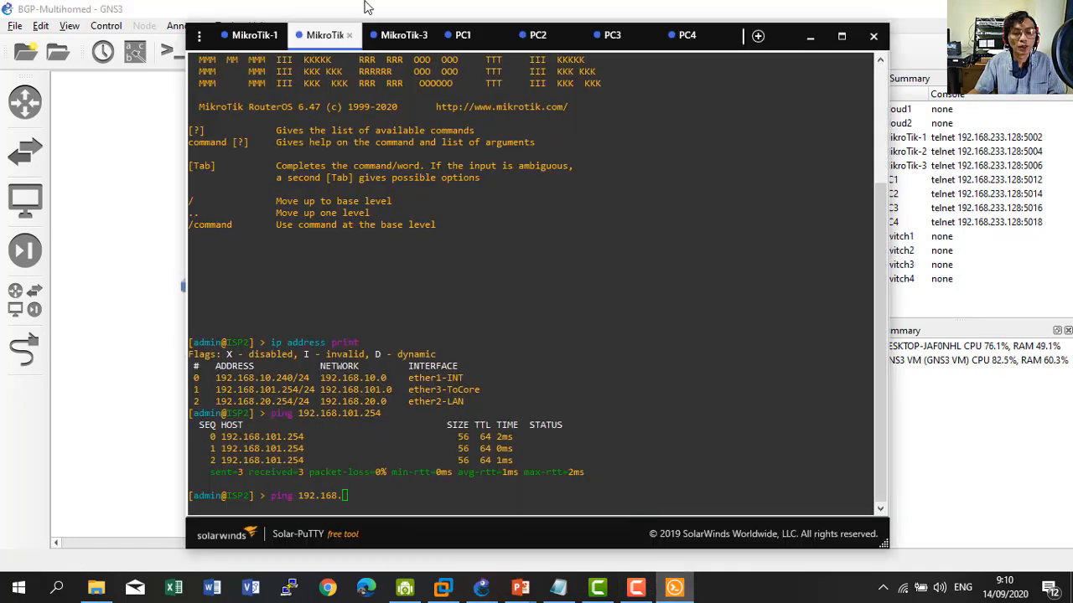
pyautogui.click(528, 35)
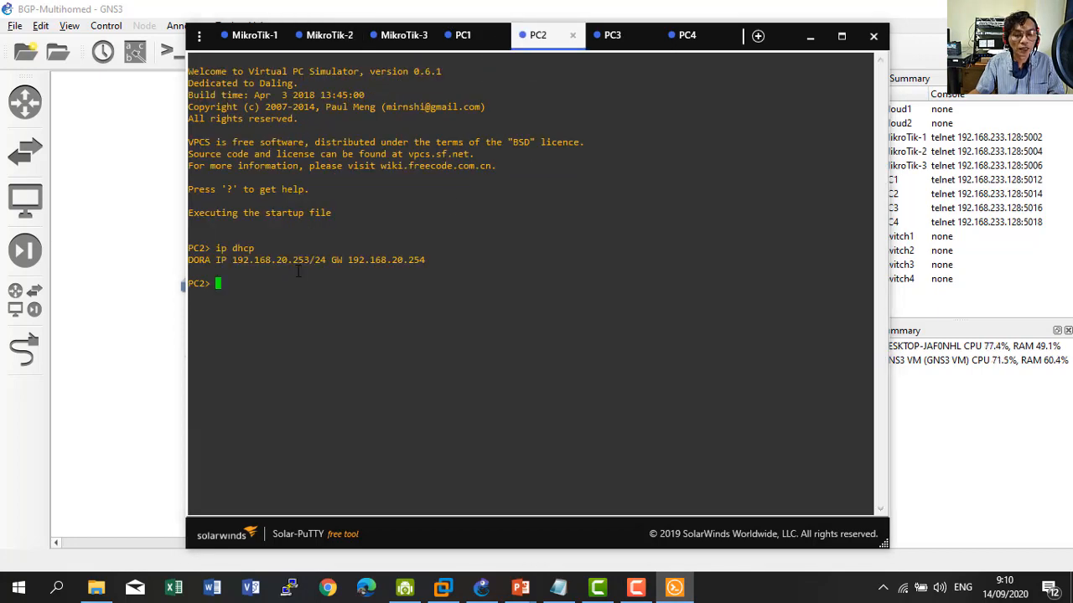
# Ping 192.168.20.253 from PC3 until it replies, then clear the ISP2 console prompt.
pyautogui.click(612, 35)
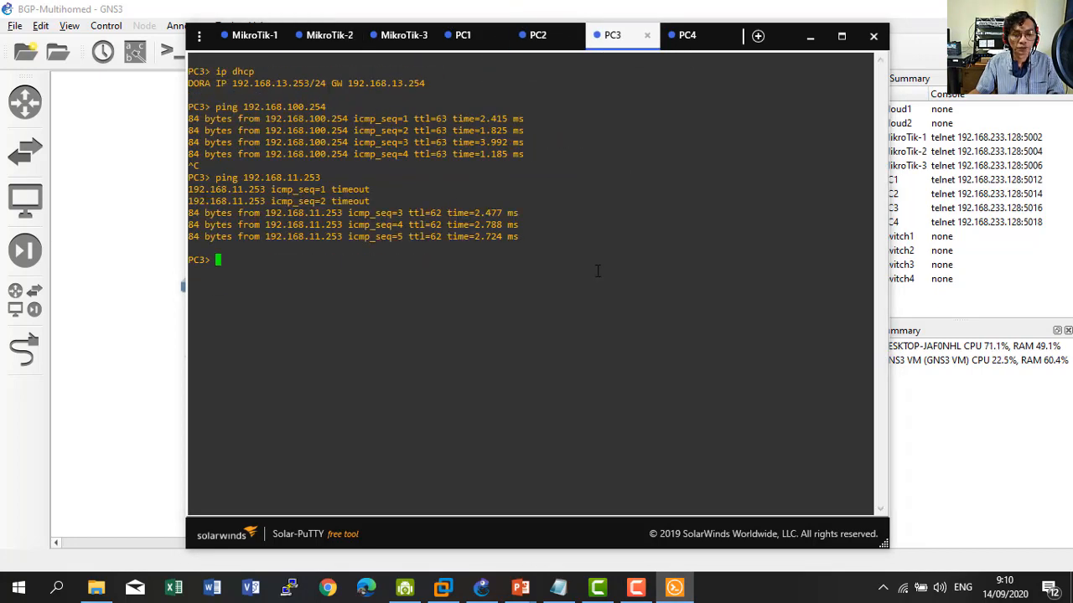
pyautogui.press('Up')
pyautogui.press('BackSpace')
pyautogui.press('BackSpace')
pyautogui.press('BackSpace')
pyautogui.press('BackSpace')
pyautogui.press('BackSpace')
pyautogui.press('BackSpace')
pyautogui.press('BackSpace')
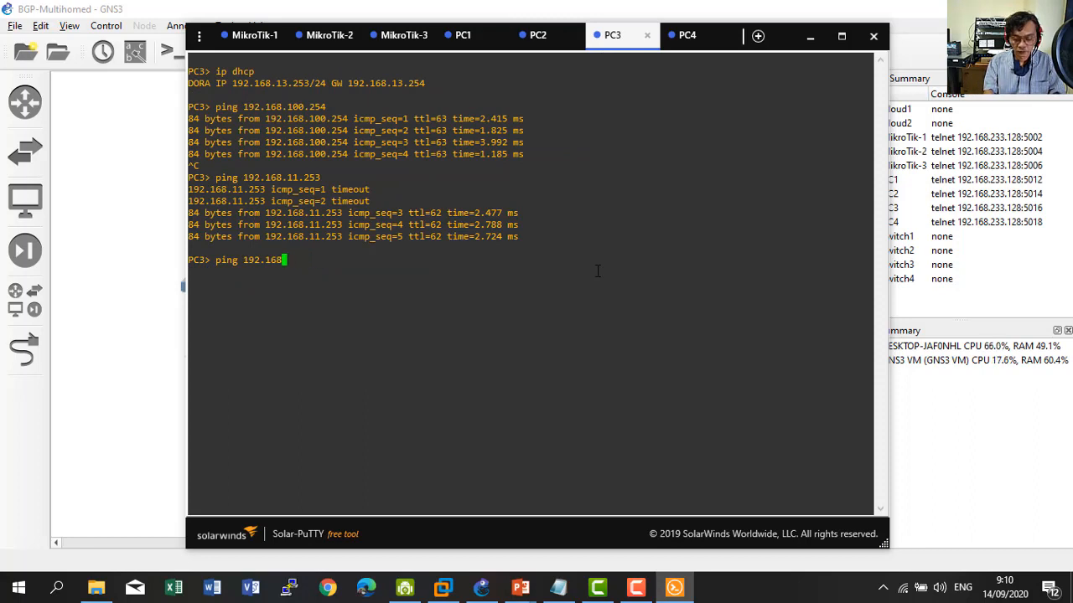
pyautogui.write('.20.253')
pyautogui.press('Return')
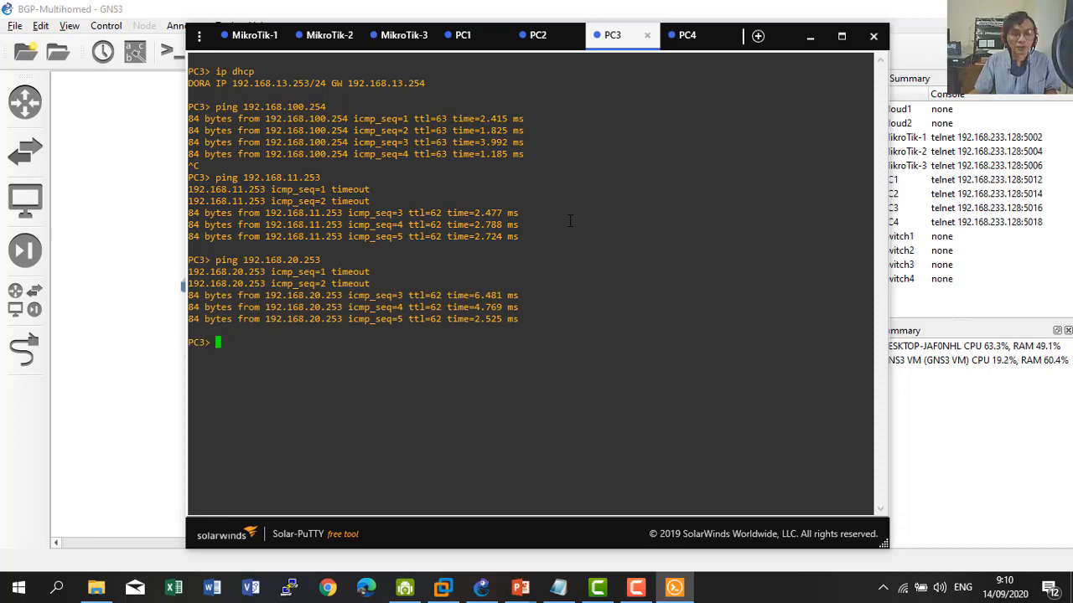
pyautogui.click(324, 35)
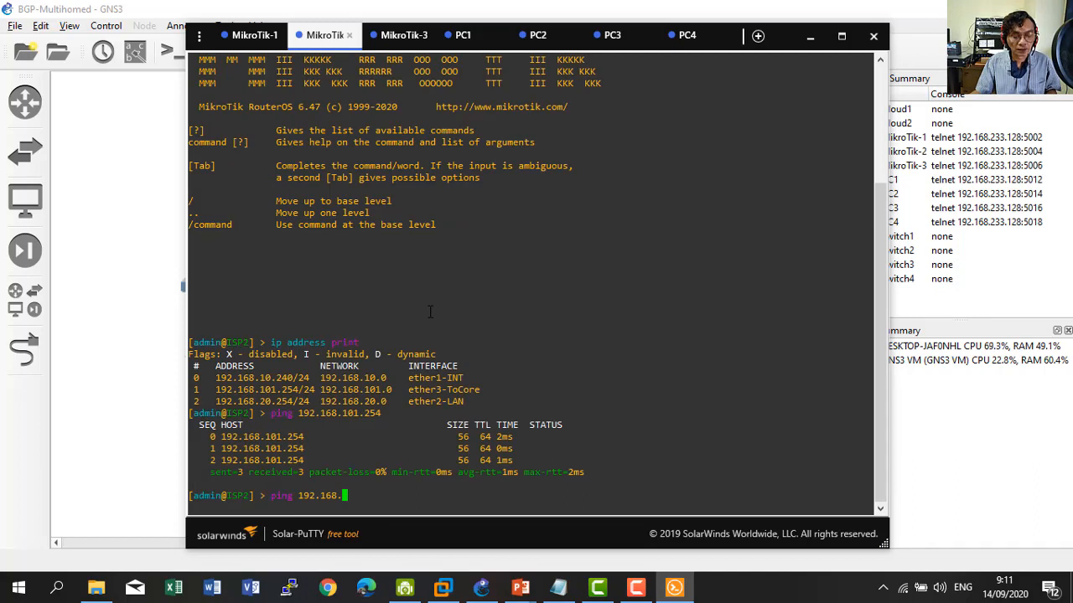
pyautogui.press('BackSpace')
pyautogui.press('BackSpace')
pyautogui.press('BackSpace')
pyautogui.press('BackSpace')
pyautogui.press('BackSpace')
pyautogui.press('BackSpace')
pyautogui.press('BackSpace')
pyautogui.press('BackSpace')
pyautogui.press('BackSpace')
pyautogui.press('BackSpace')
pyautogui.press('BackSpace')
pyautogui.press('BackSpace')
pyautogui.press('BackSpace')
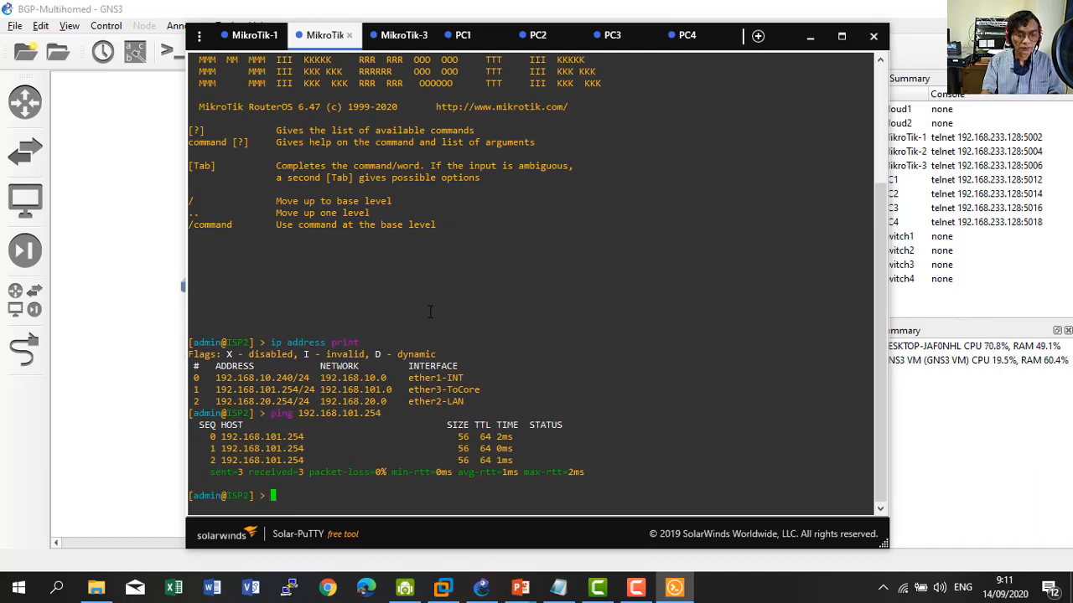
pyautogui.click(254, 34)
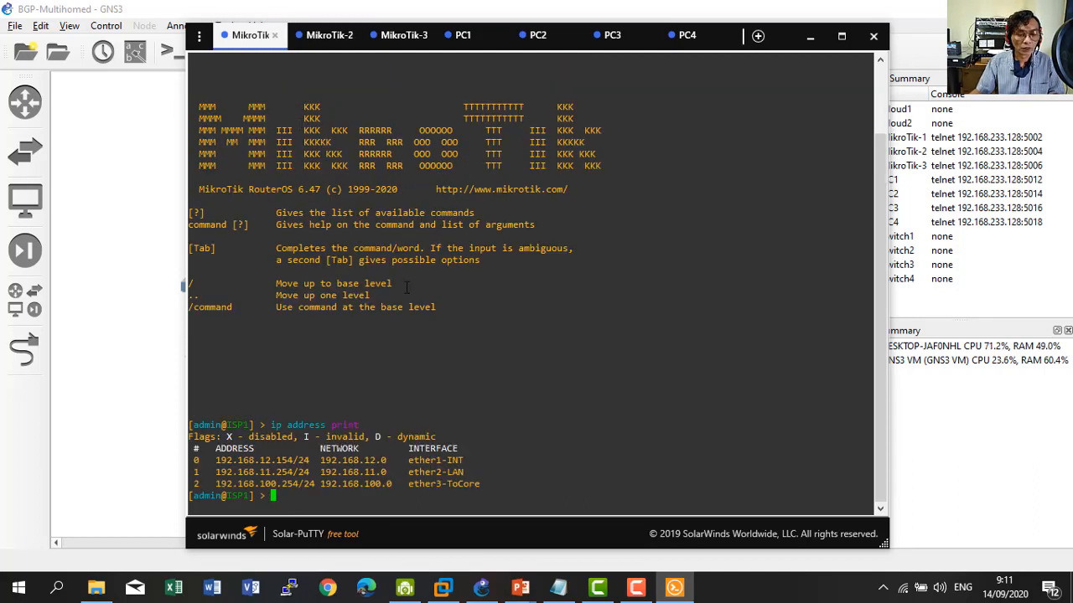
pyautogui.click(107, 241)
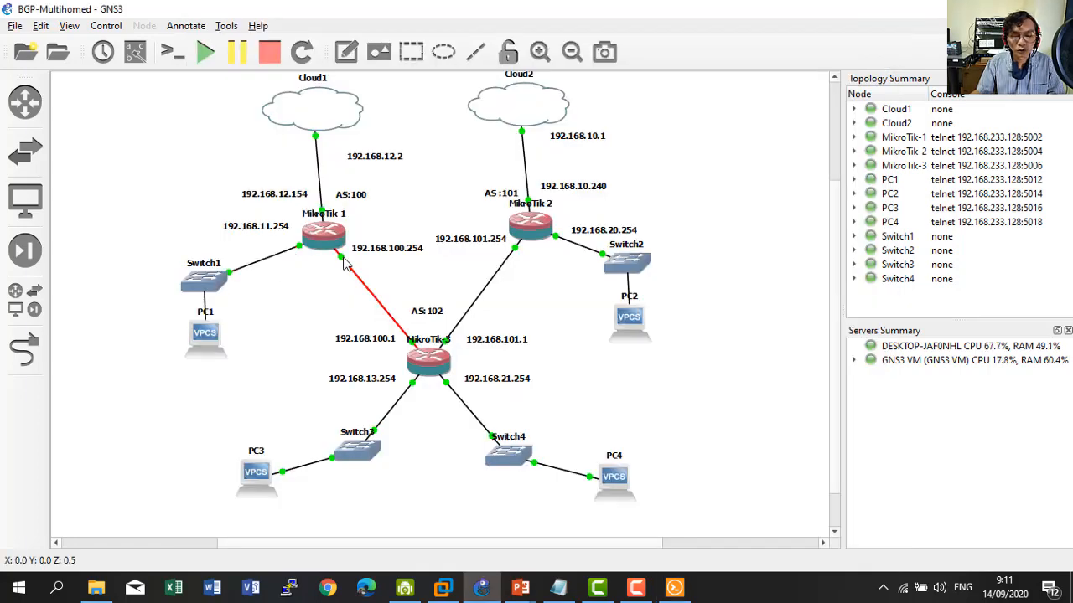
pyautogui.click(675, 587)
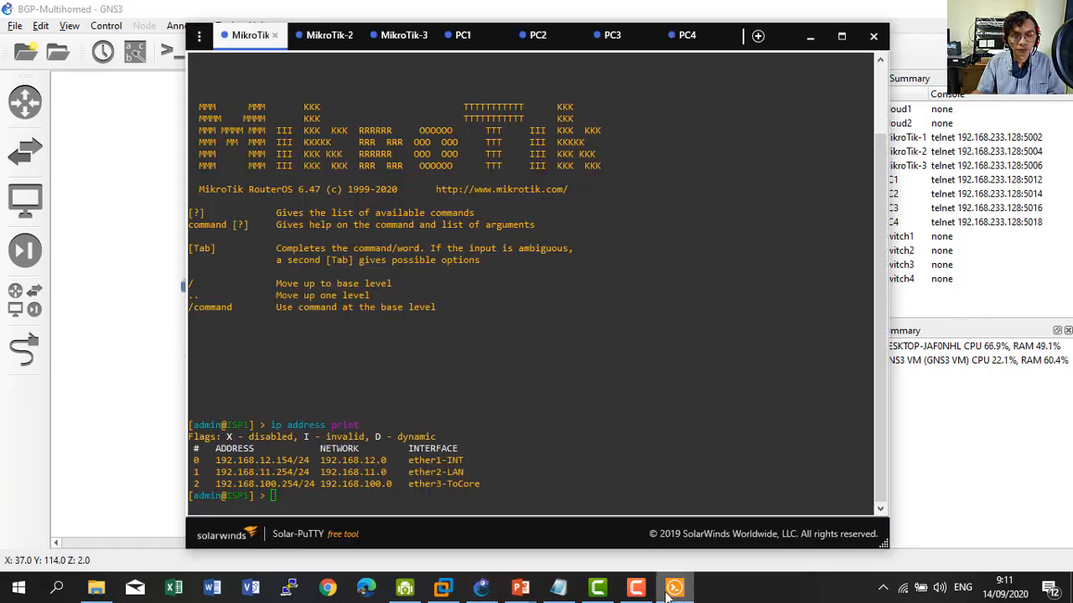
pyautogui.write('ping')
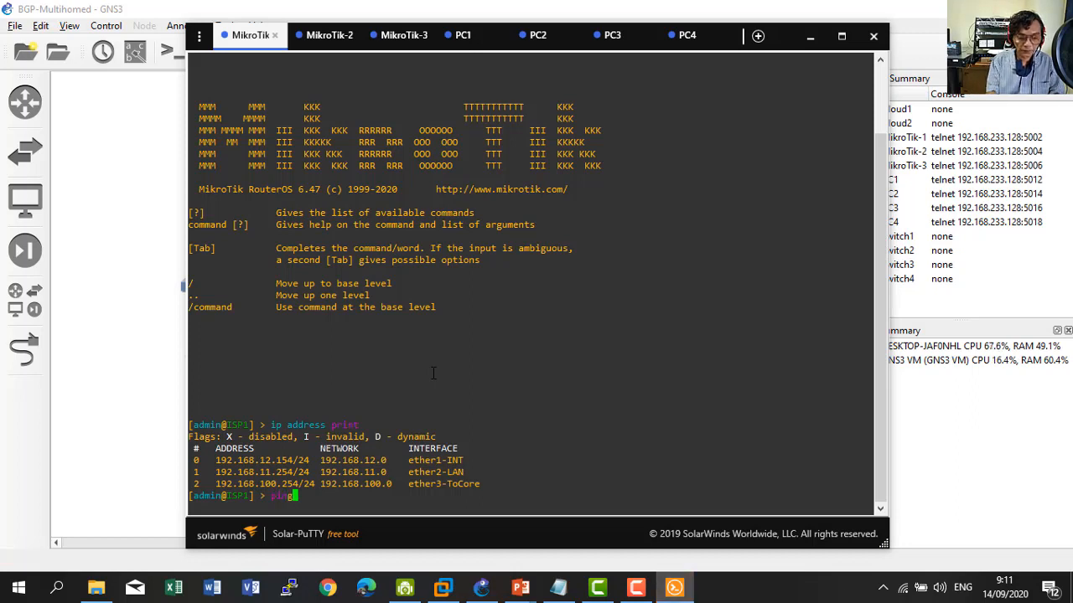
pyautogui.write(' 192.168')
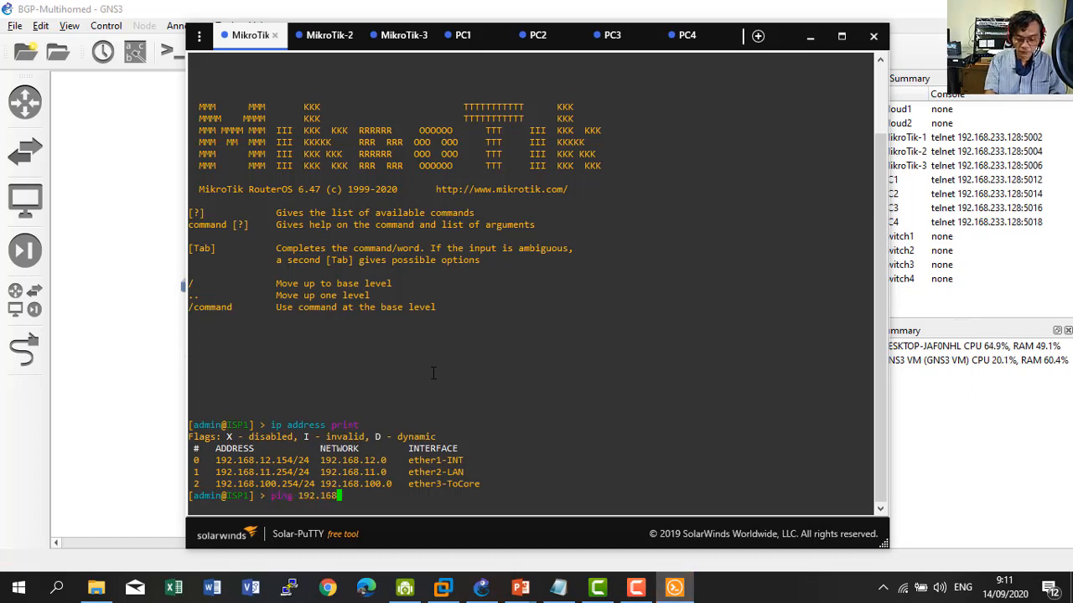
pyautogui.write('.')
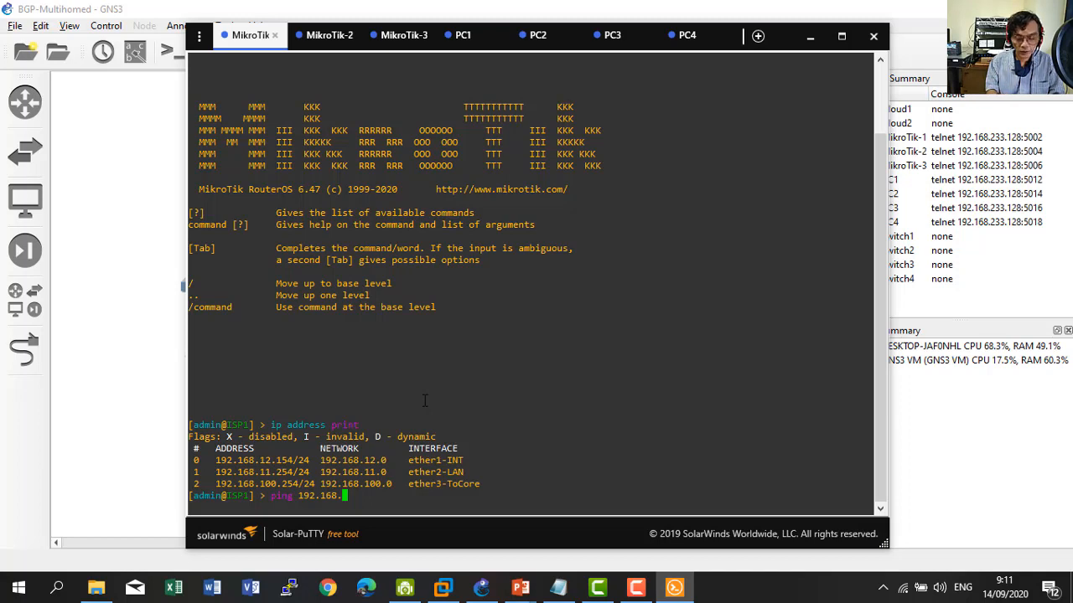
pyautogui.write('100.')
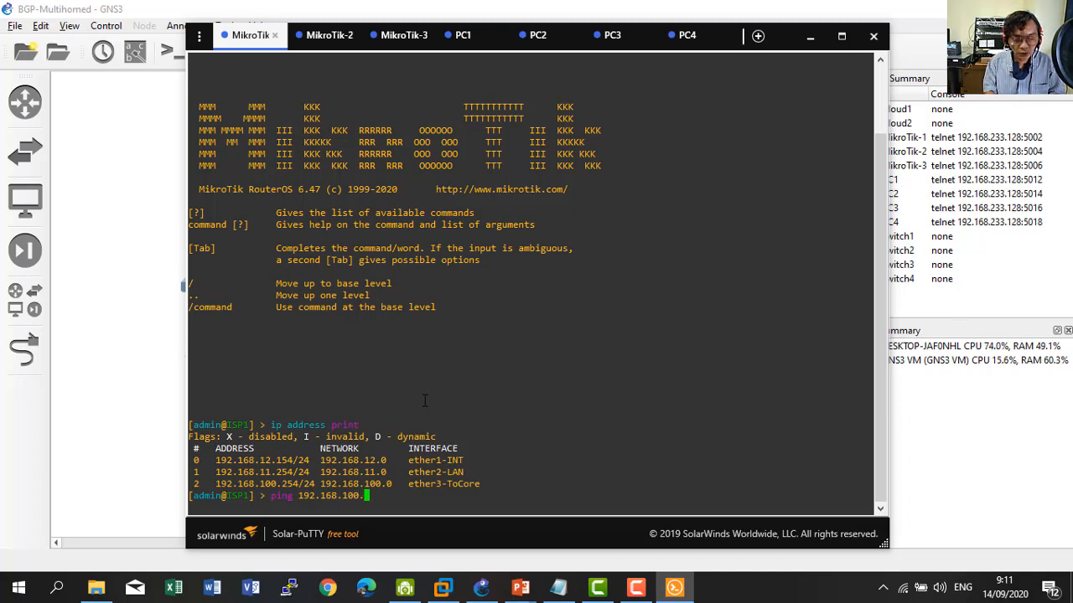
pyautogui.press('BackSpace')
pyautogui.press('BackSpace')
pyautogui.write('1.')
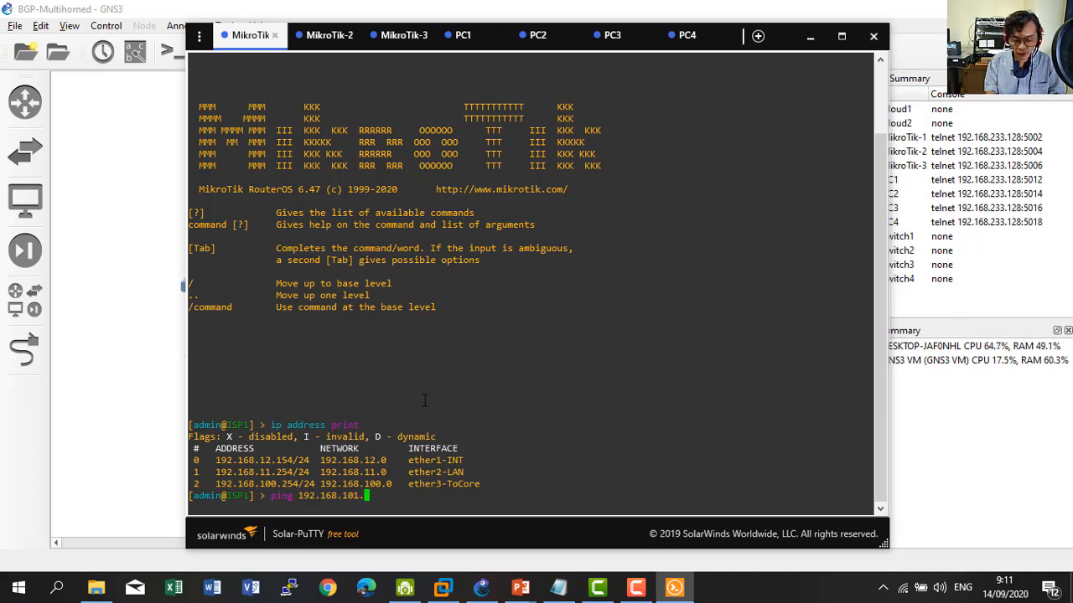
pyautogui.write('254')
pyautogui.press('Return')
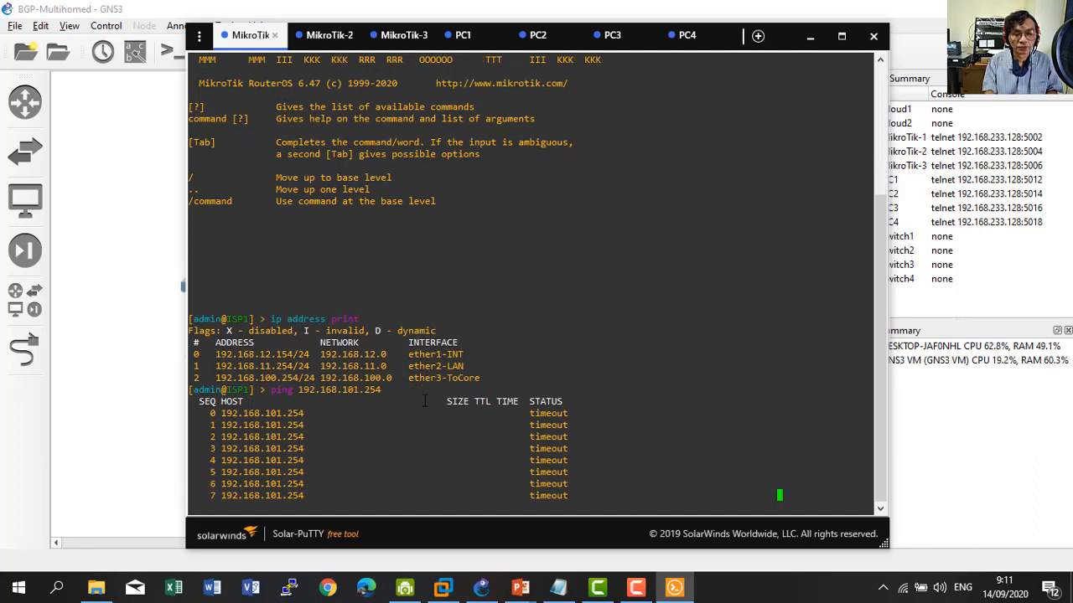
pyautogui.hotkey('ctrl', 'c')
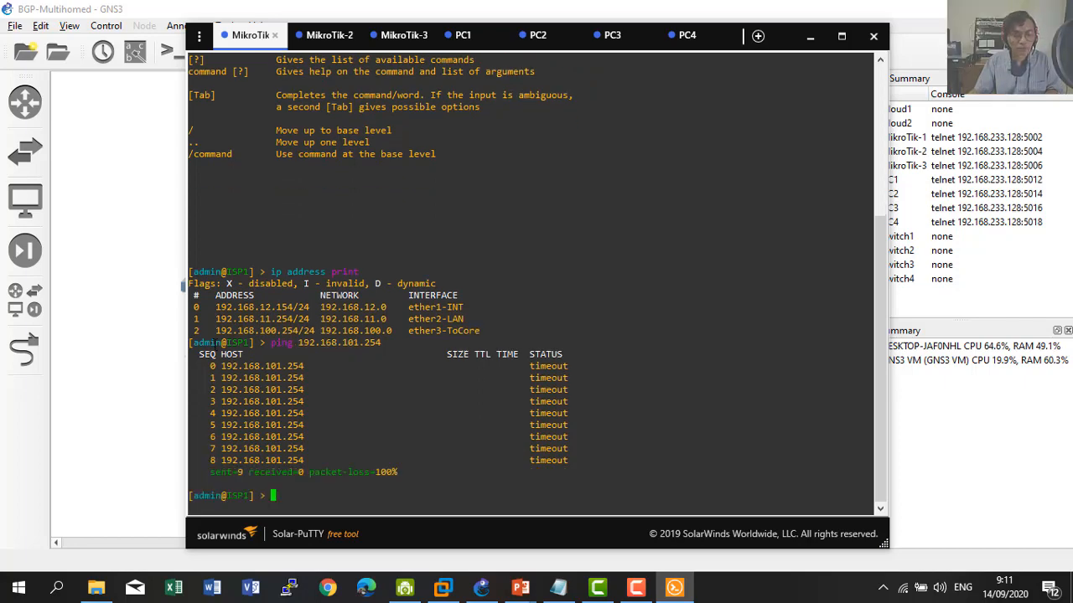
pyautogui.click(142, 360)
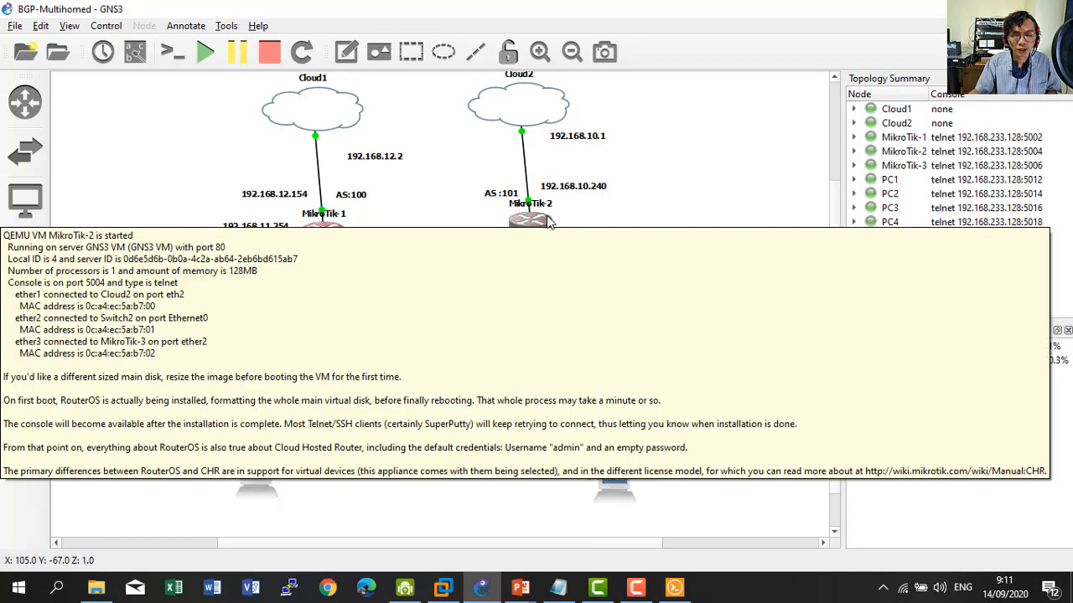
# Ping 192.168.100.254 from ISP2 and stop it after 7 timeouts with 100% loss.
pyautogui.click(661, 548)
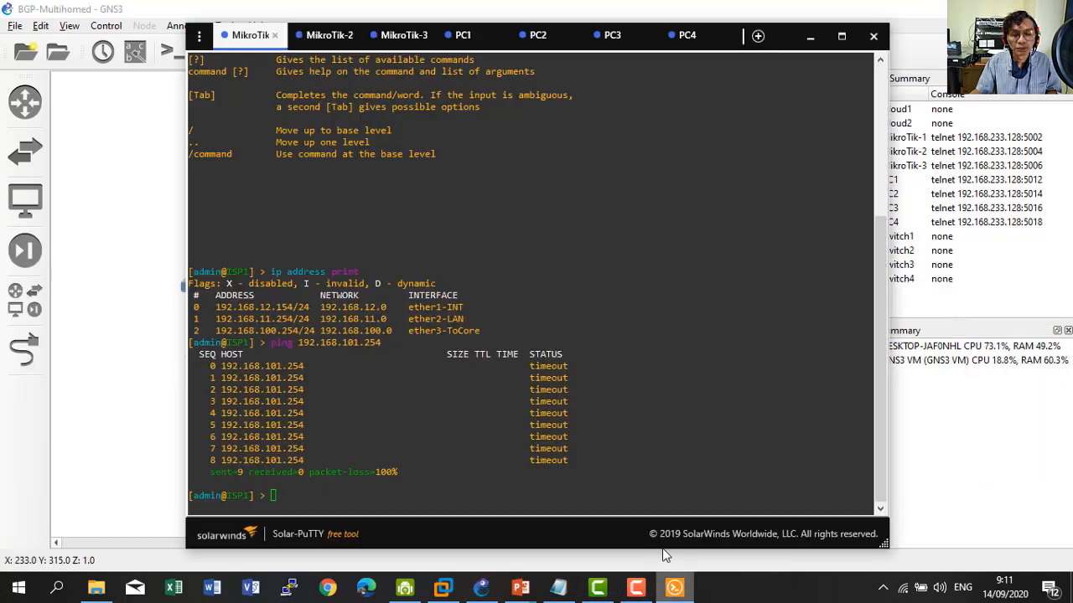
pyautogui.click(329, 35)
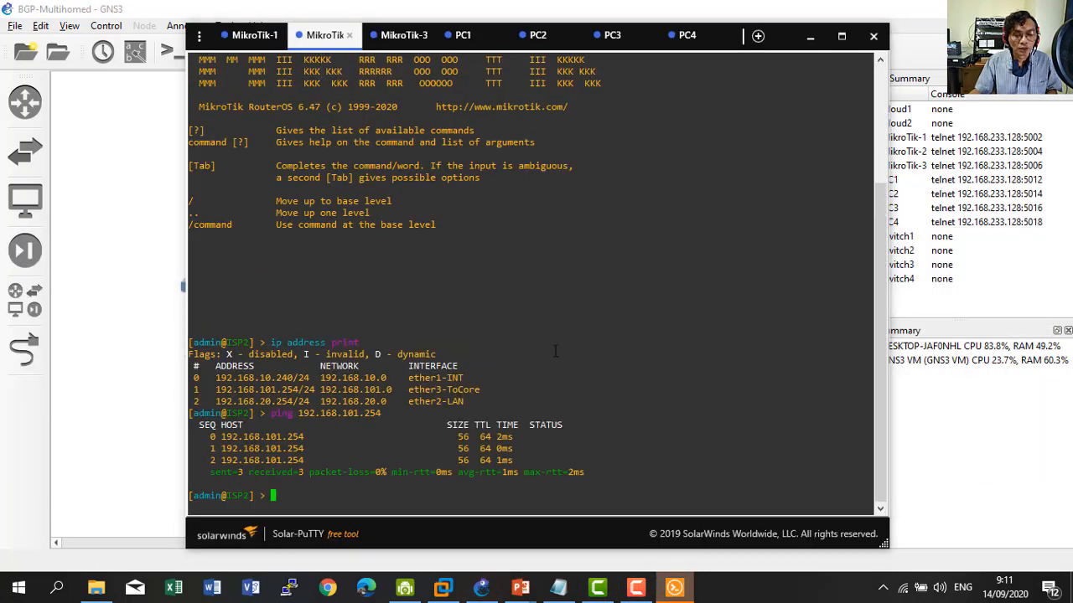
pyautogui.press('Up')
pyautogui.press('Up')
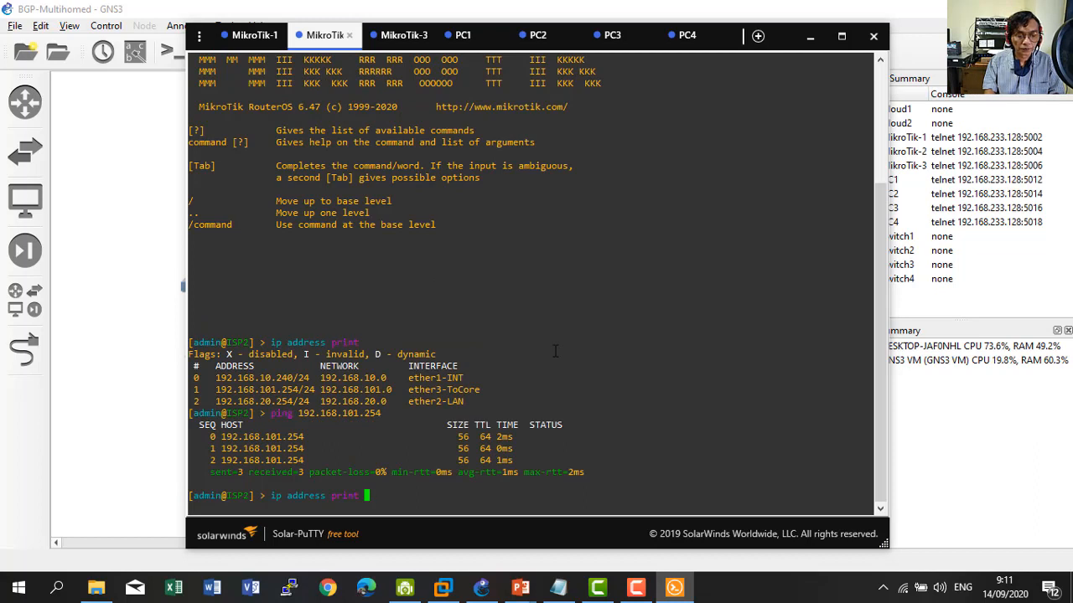
pyautogui.press('Down')
pyautogui.press('Down')
pyautogui.write('ping 1')
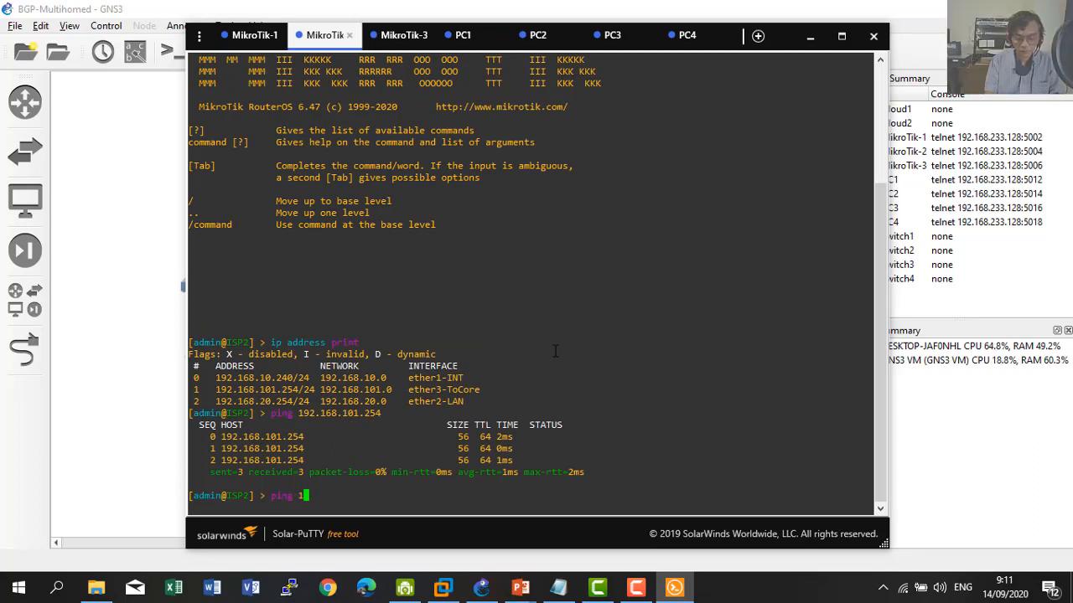
pyautogui.write('92.168.100')
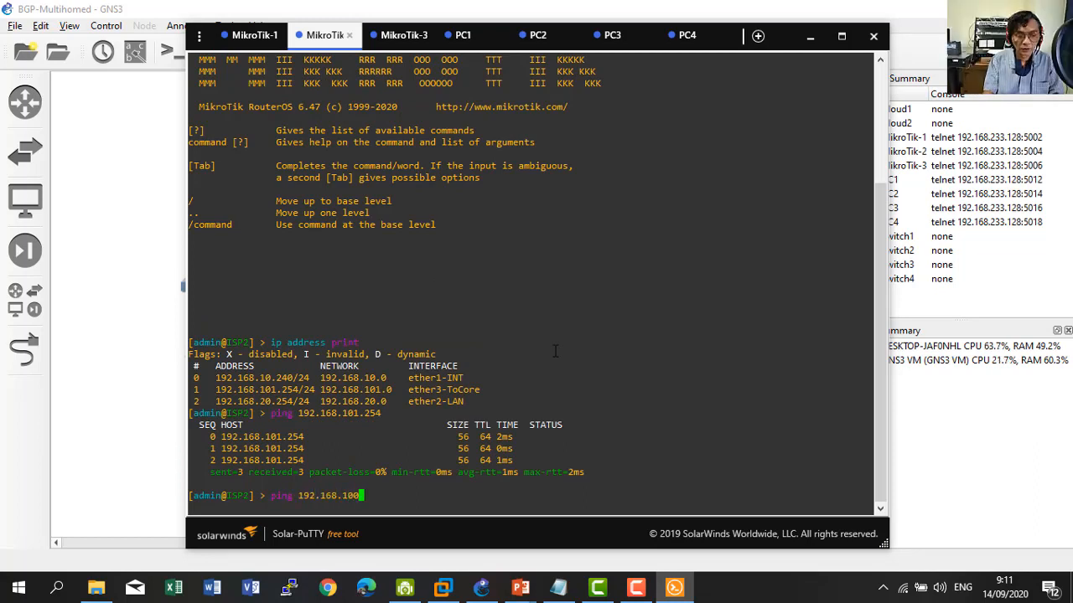
pyautogui.write('.254')
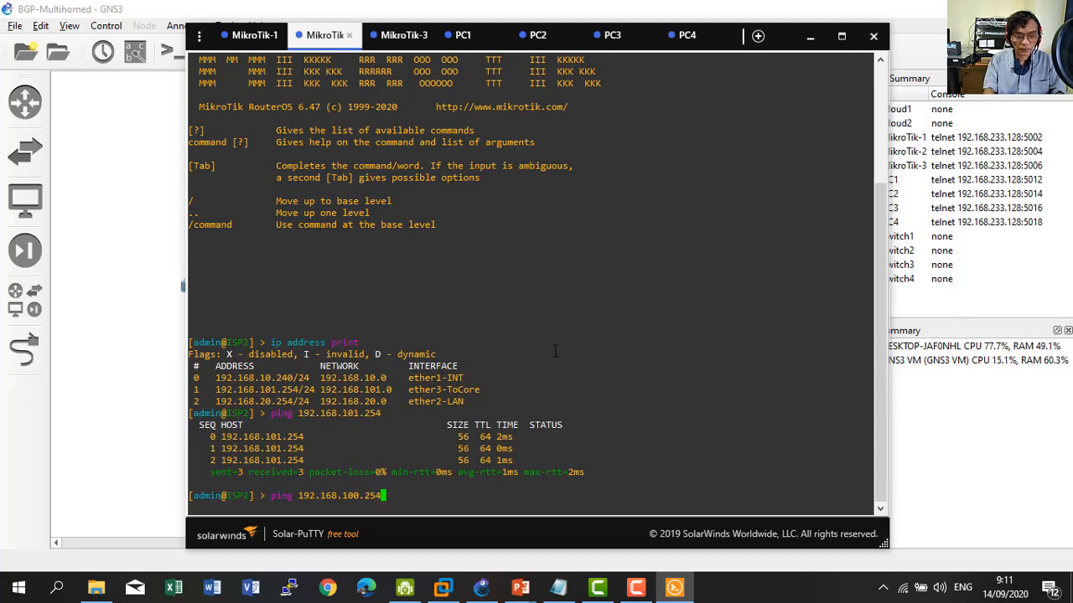
pyautogui.press('Return')
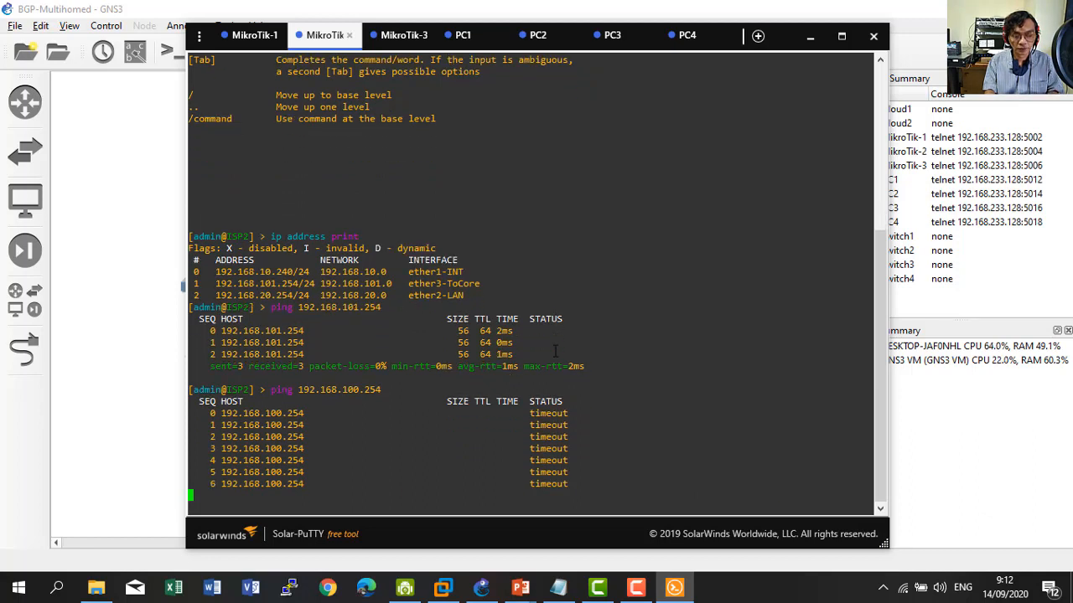
pyautogui.hotkey('ctrl', 'c')
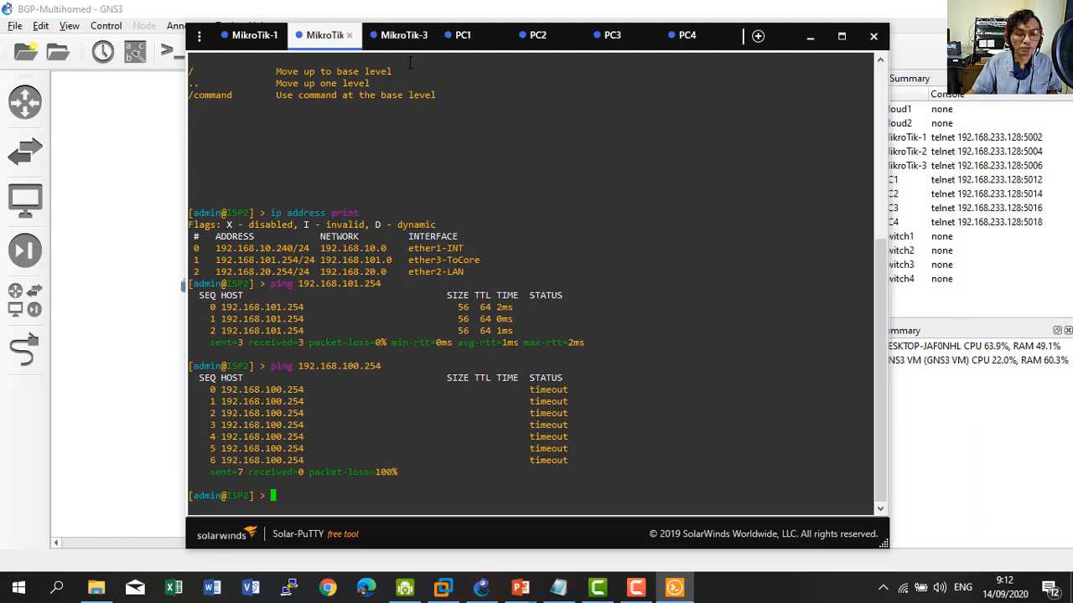
# Run 'ip route print' on CORE, showing default routes via 192.168.100.254 and 192.168.101.254.
pyautogui.click(400, 42)
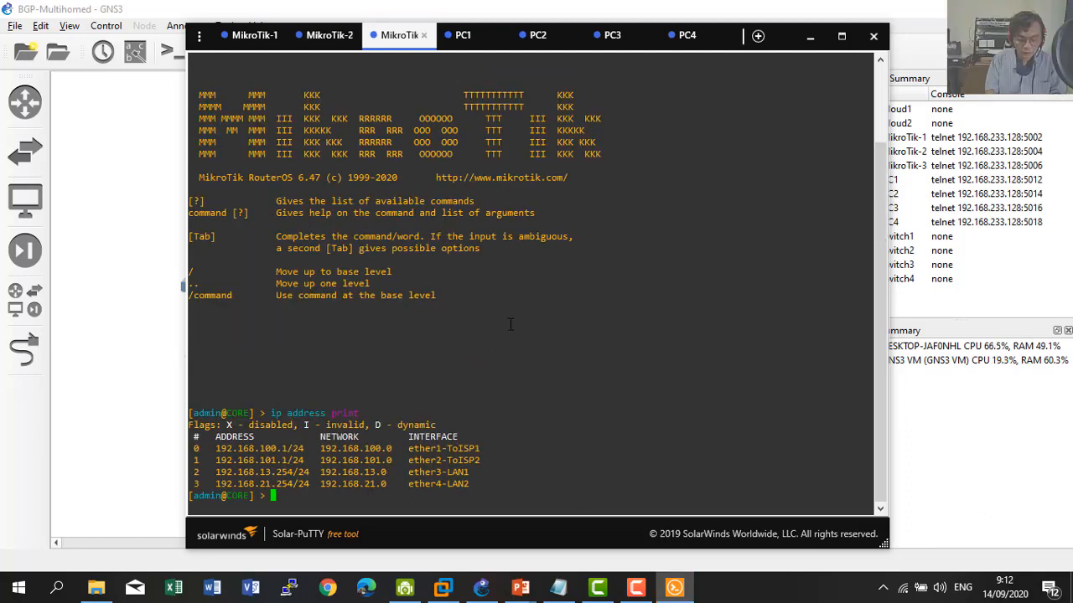
pyautogui.write('routi')
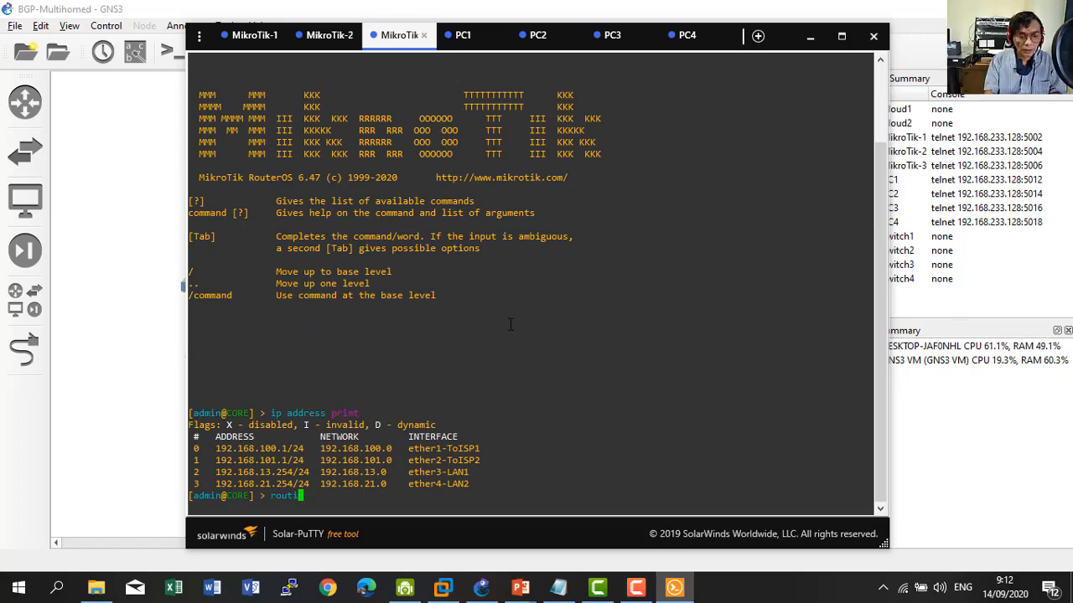
pyautogui.press('BackSpace')
pyautogui.press('BackSpace')
pyautogui.press('BackSpace')
pyautogui.press('BackSpace')
pyautogui.press('BackSpace')
pyautogui.write('ip ')
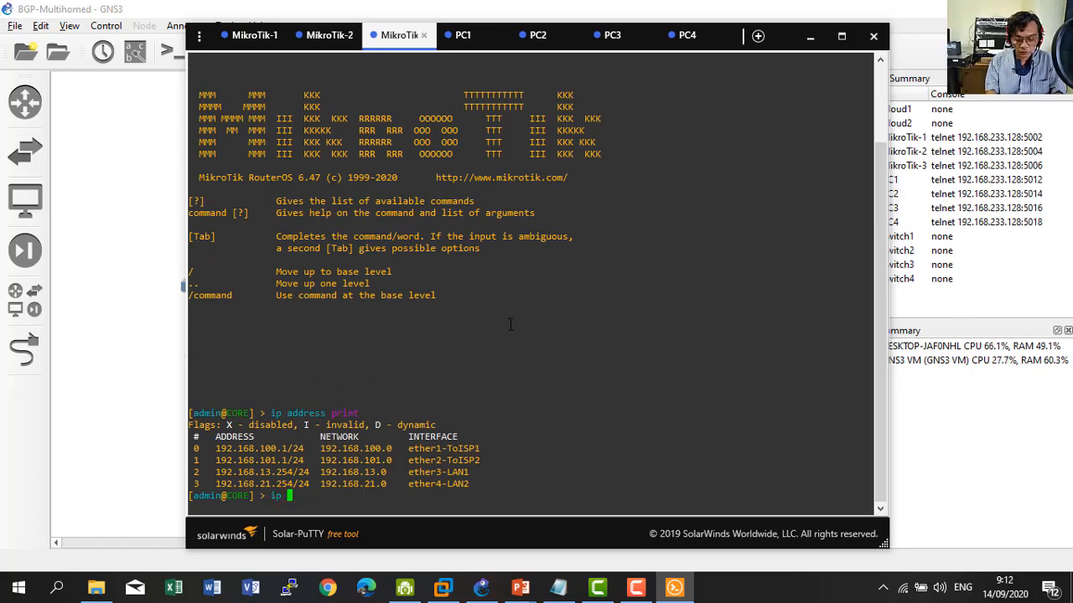
pyautogui.write('route print')
pyautogui.press('Return')
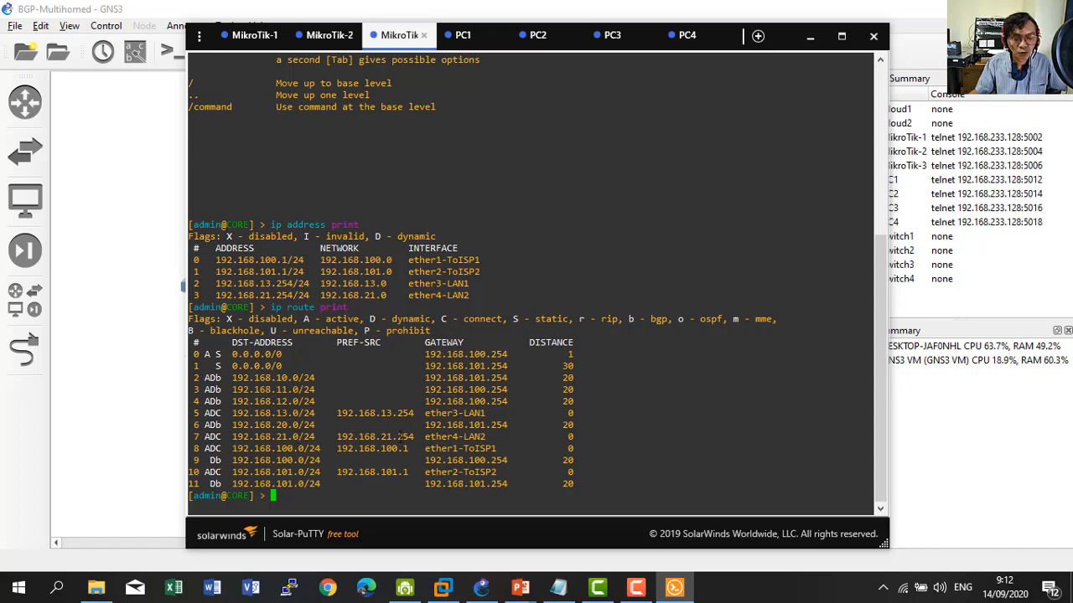
pyautogui.click(79, 382)
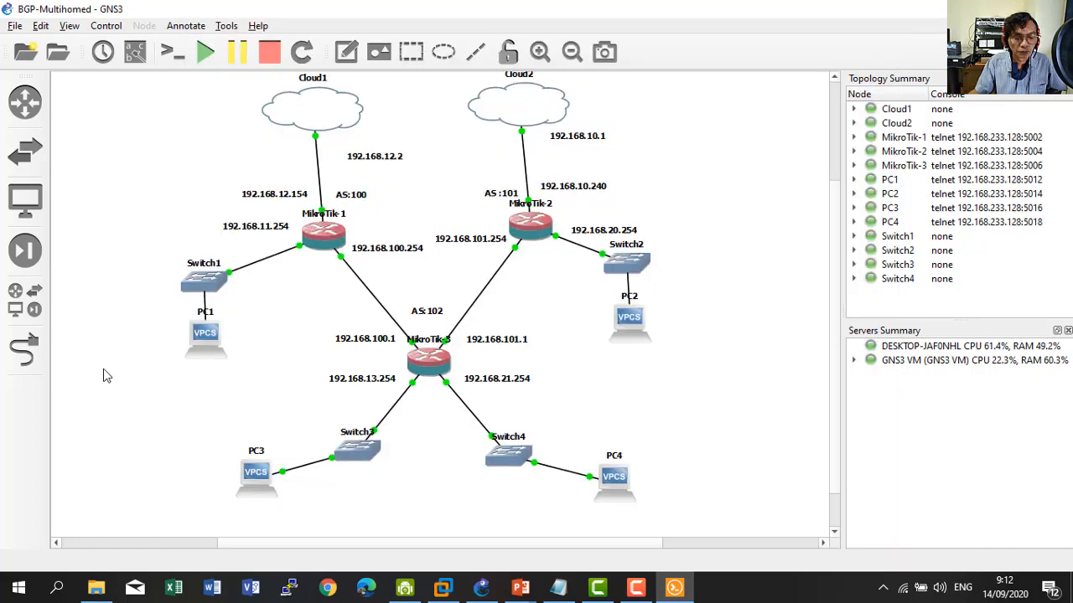
pyautogui.click(675, 588)
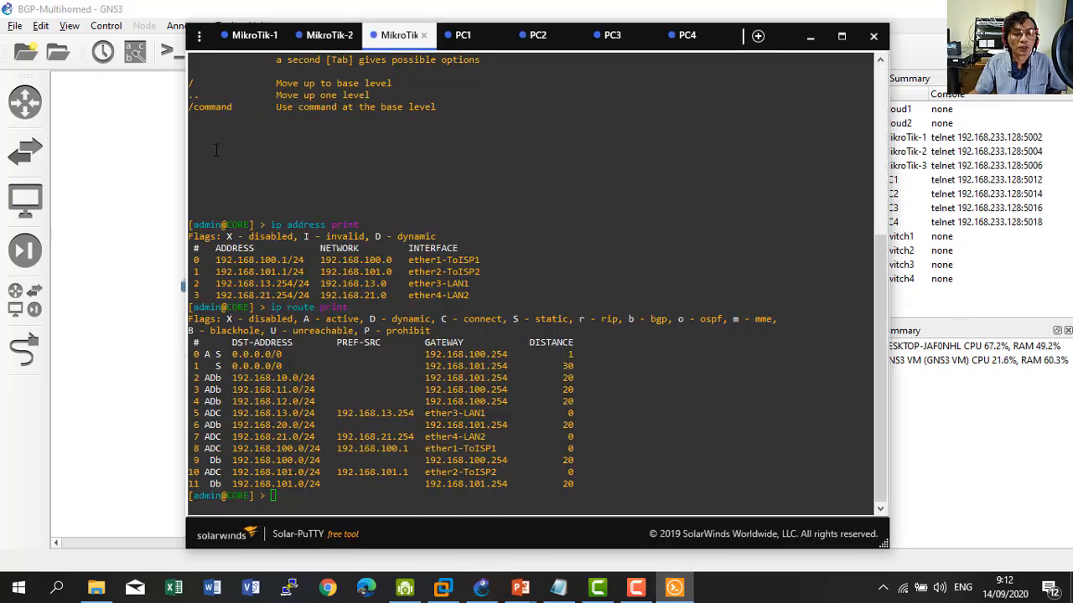
# List ISP1's routing table with 'ip route print', showing BGP routes via 192.168.100.1.
pyautogui.click(249, 35)
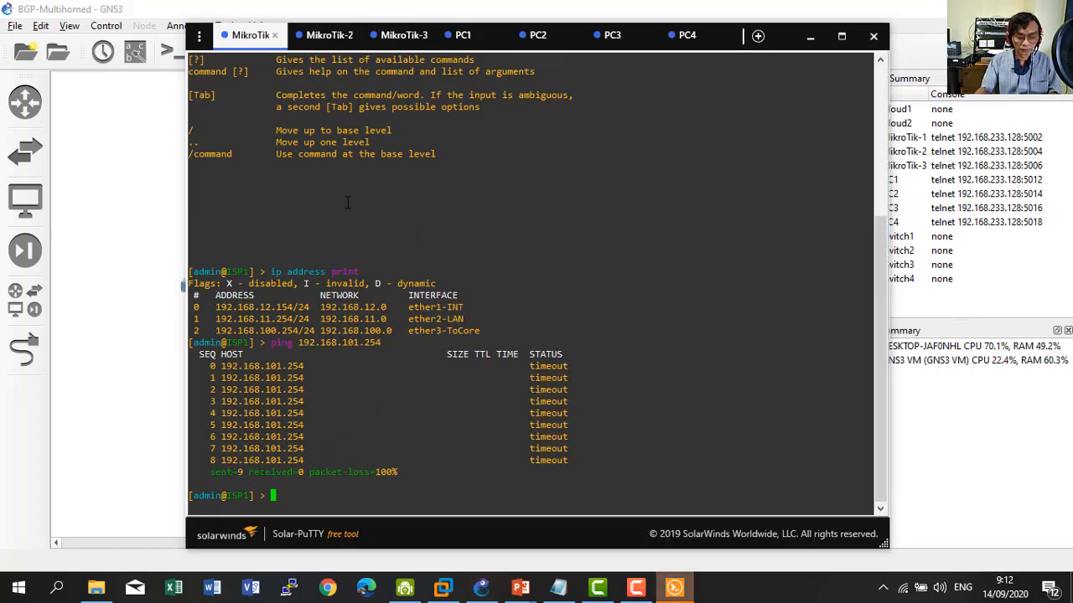
pyautogui.write('ip route ')
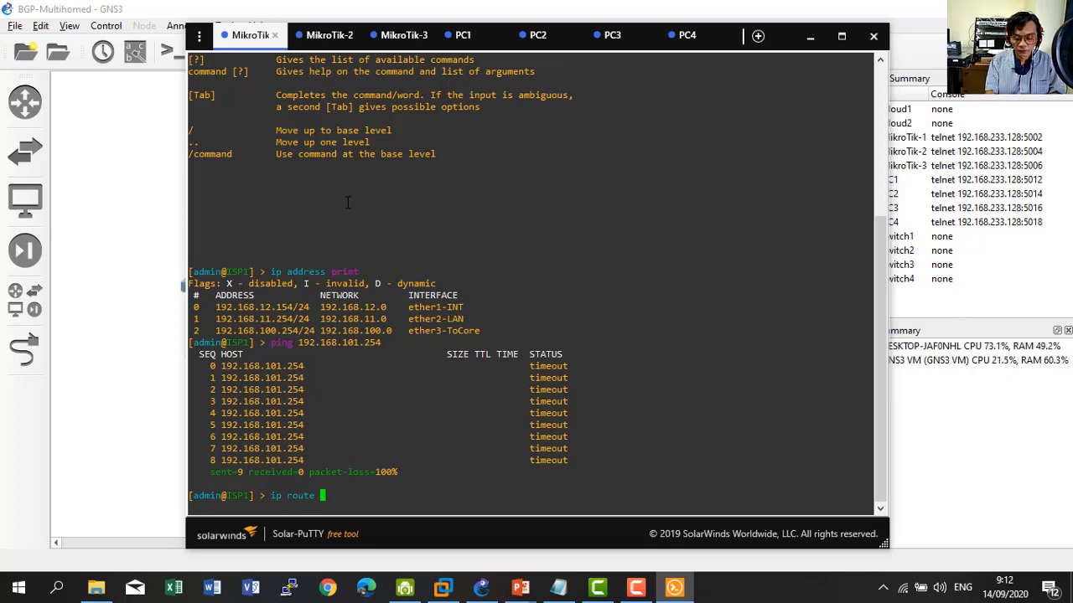
pyautogui.write('print')
pyautogui.press('Return')
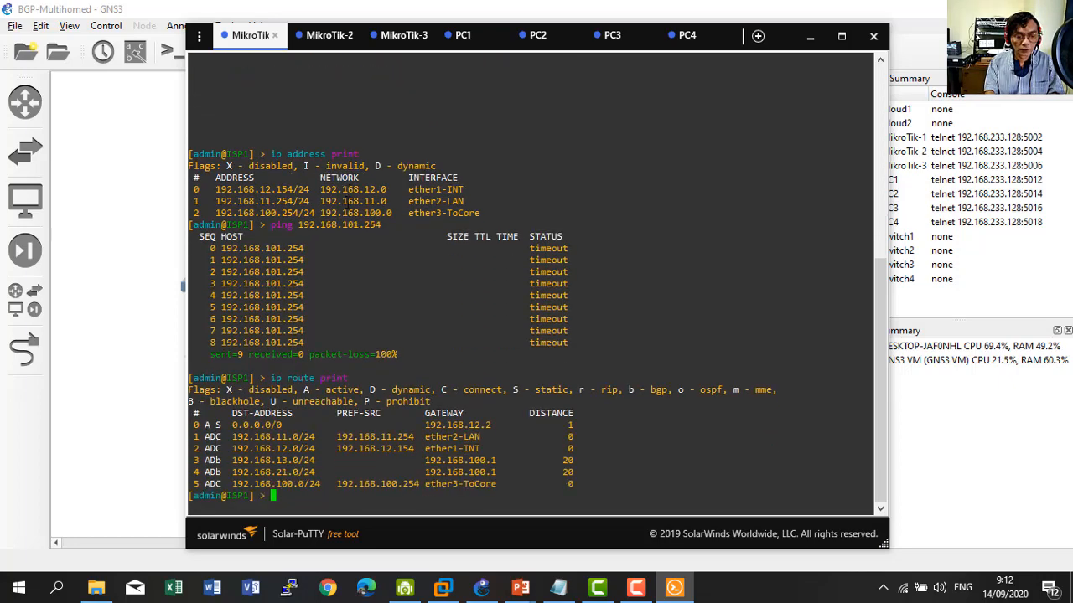
# Compare the routes with the GNS3 topology and the routing presentation slide, ending on the topology.
pyautogui.click(118, 332)
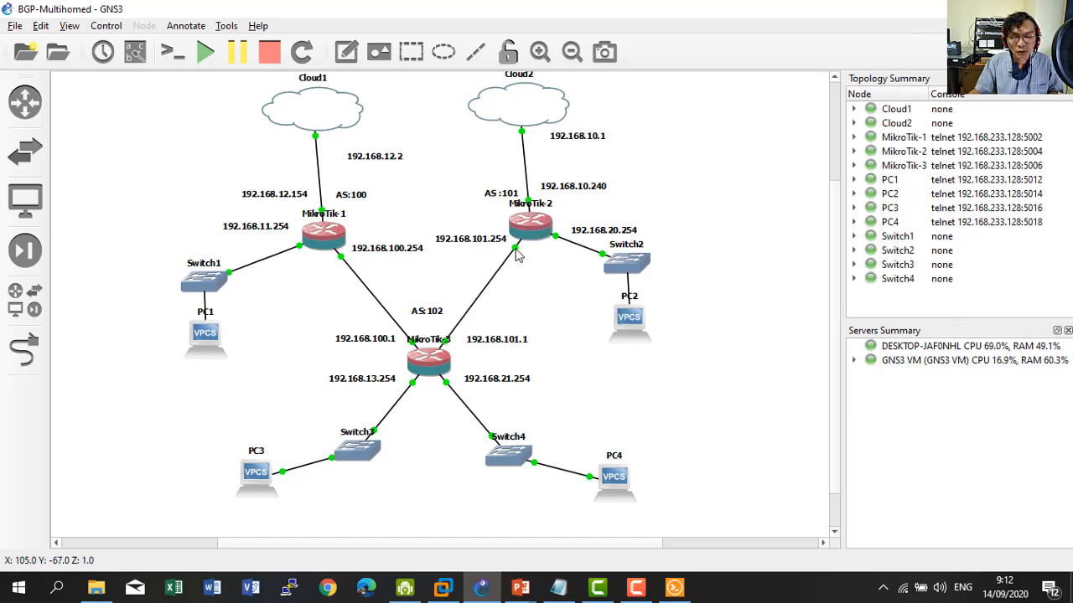
pyautogui.click(663, 587)
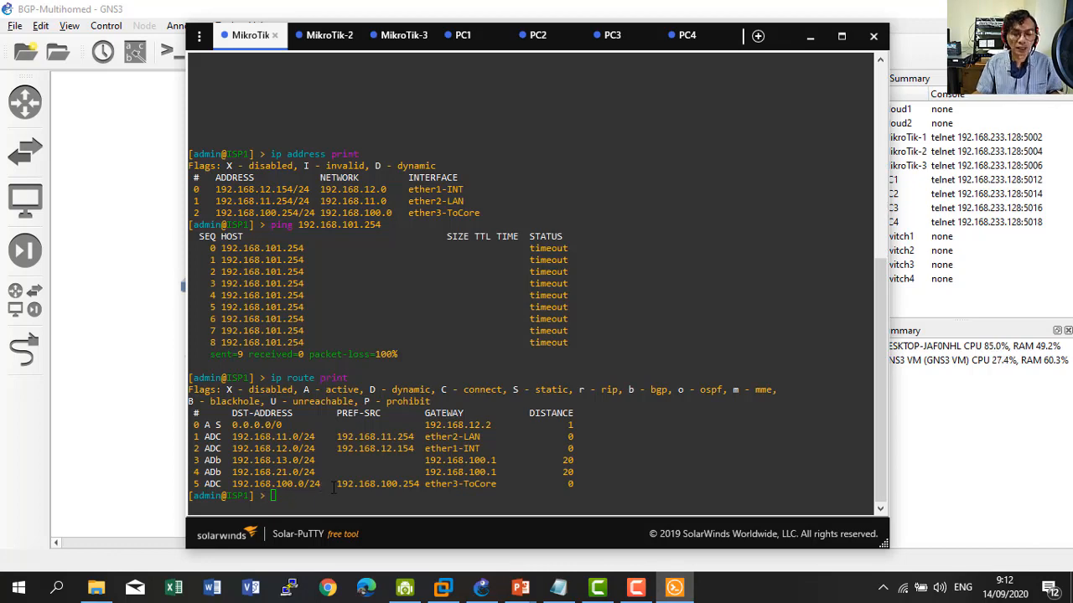
pyautogui.click(124, 466)
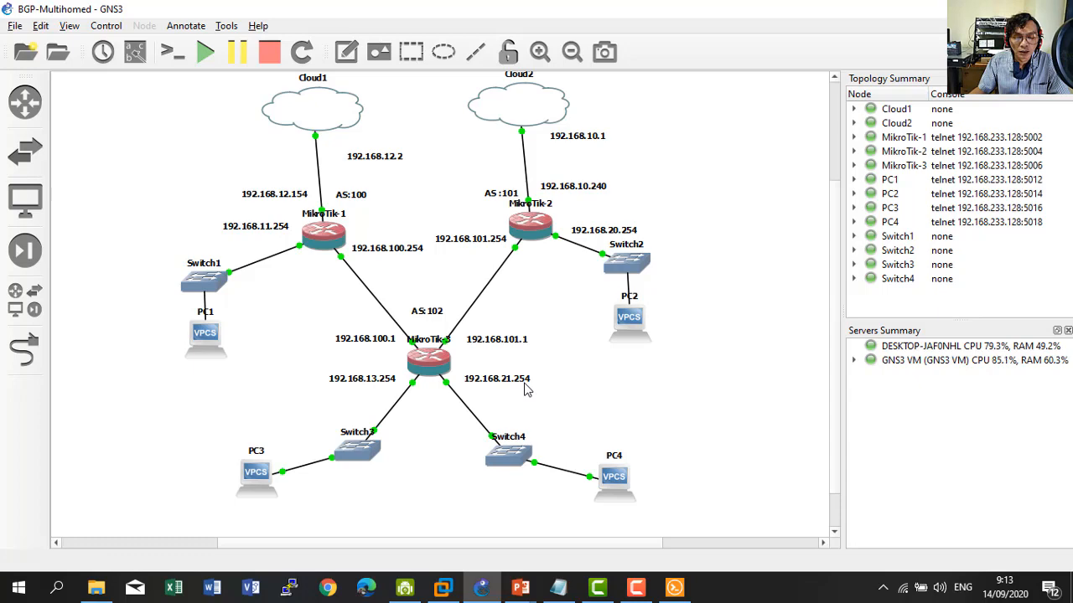
pyautogui.moveTo(516, 597)
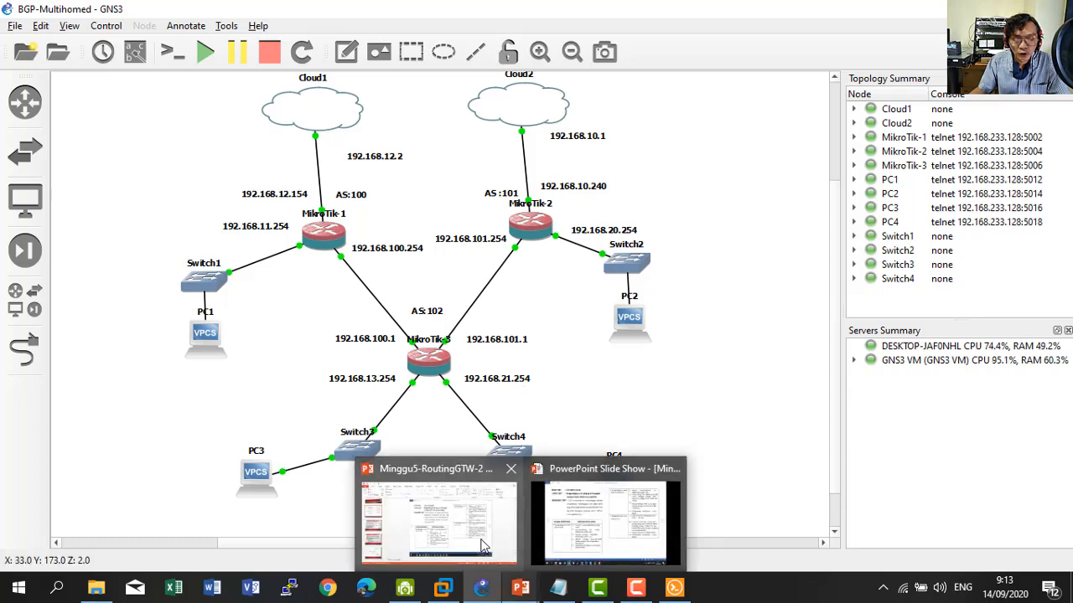
pyautogui.click(482, 538)
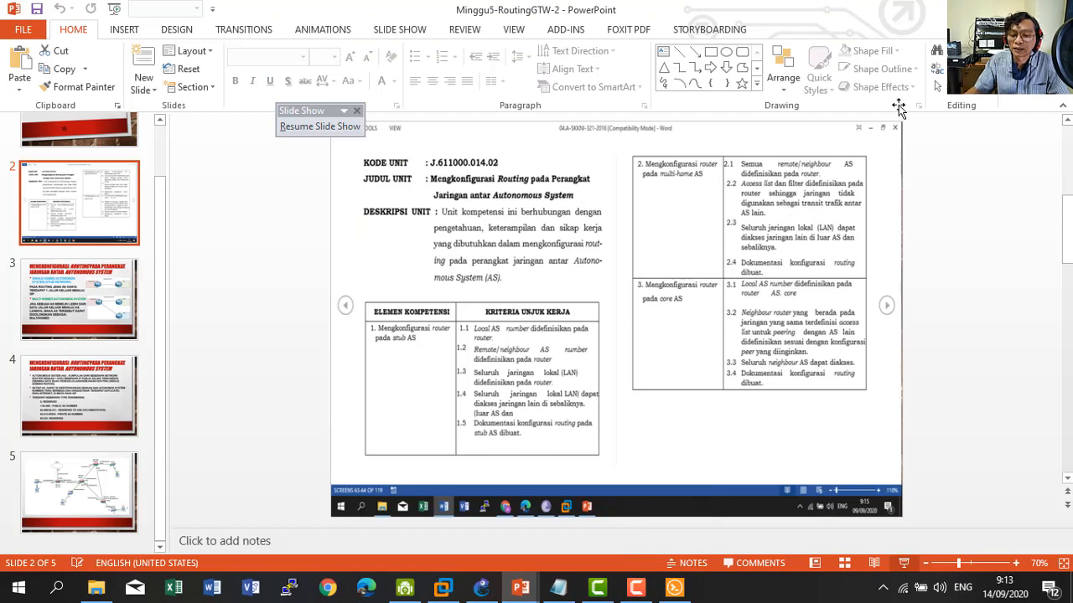
pyautogui.click(1012, 10)
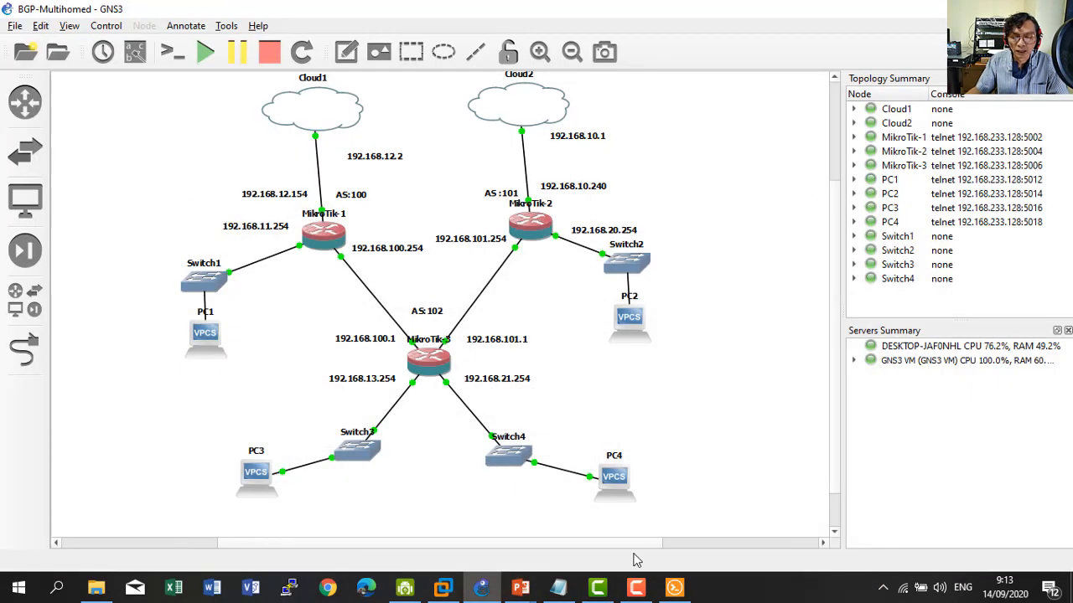
# Ping google.com from PC3's console.
pyautogui.click(674, 590)
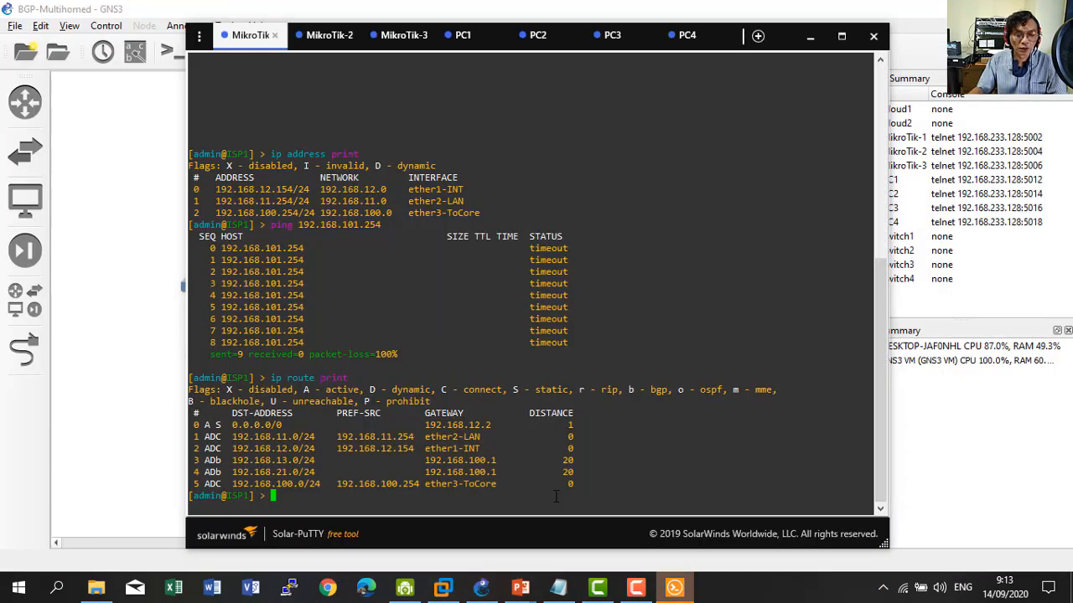
pyautogui.click(606, 37)
pyautogui.write('pi')
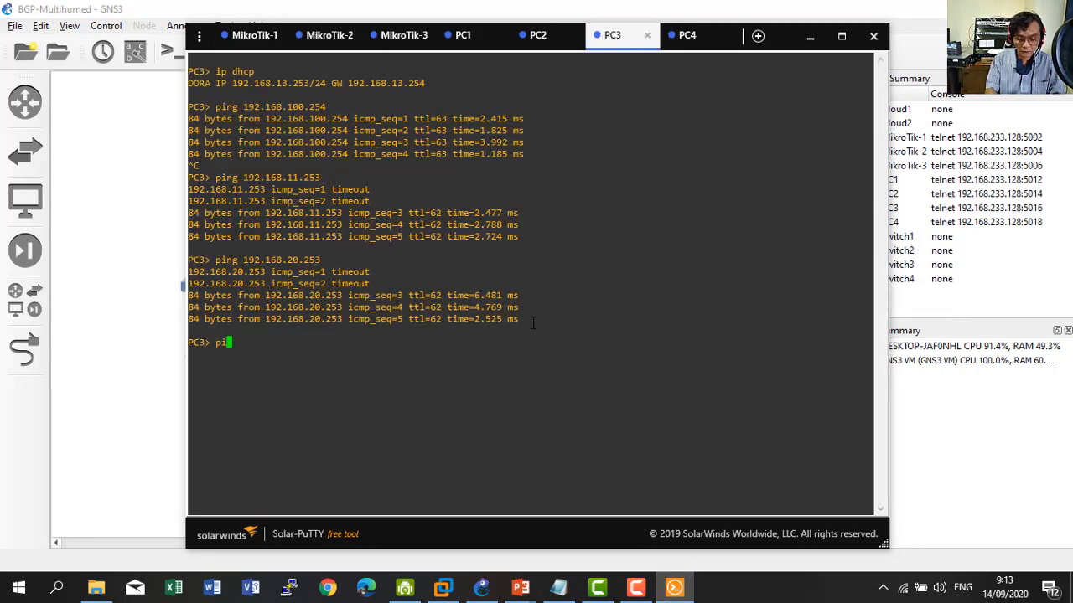
pyautogui.write('ng google')
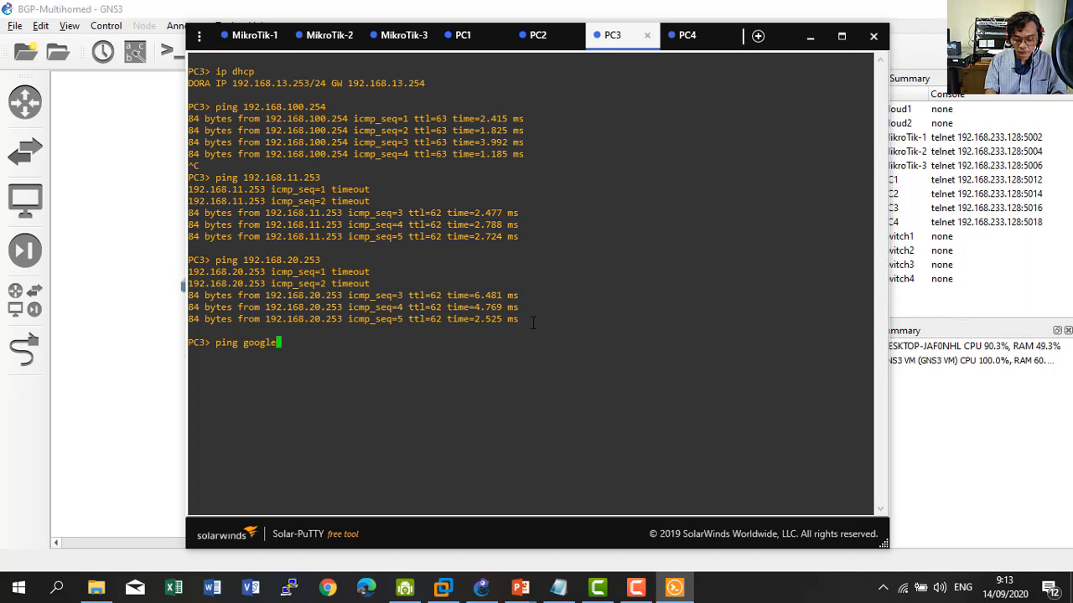
pyautogui.write('.com')
pyautogui.press('Return')
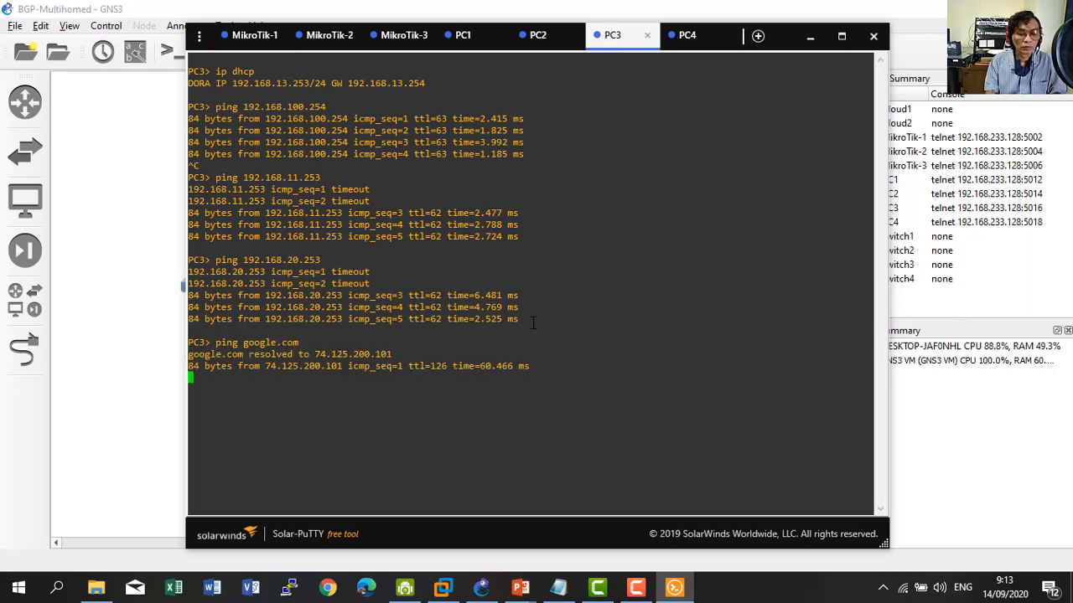
# Ping google.com from PC4, then review PC3's five replies from 74.125.200.101.
pyautogui.click(686, 37)
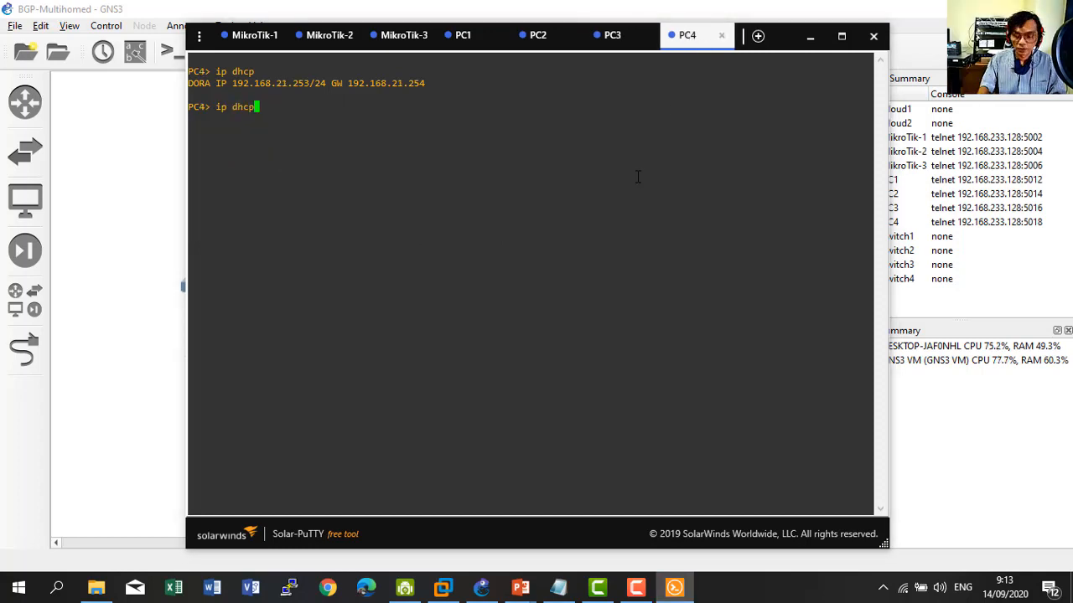
pyautogui.press('BackSpace')
pyautogui.press('BackSpace')
pyautogui.press('BackSpace')
pyautogui.press('BackSpace')
pyautogui.press('BackSpace')
pyautogui.press('BackSpace')
pyautogui.press('BackSpace')
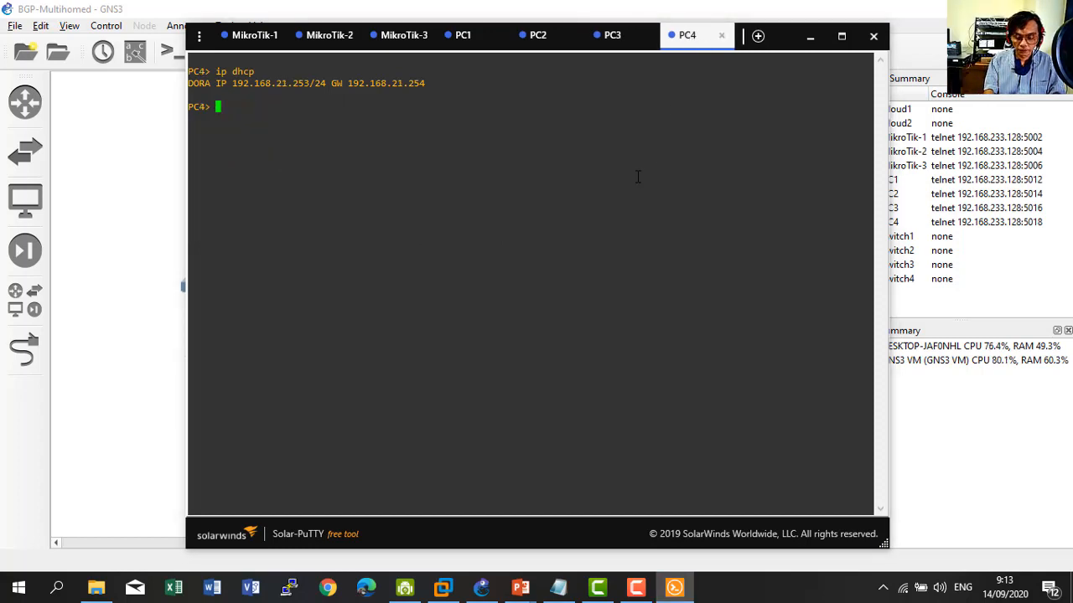
pyautogui.write('ping g')
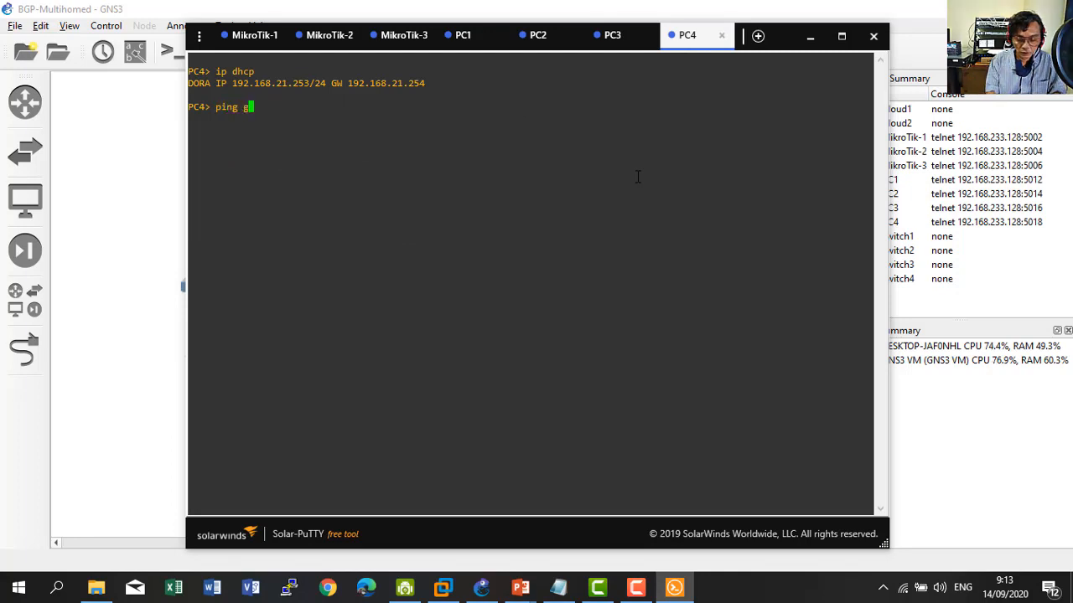
pyautogui.write('oogle.co')
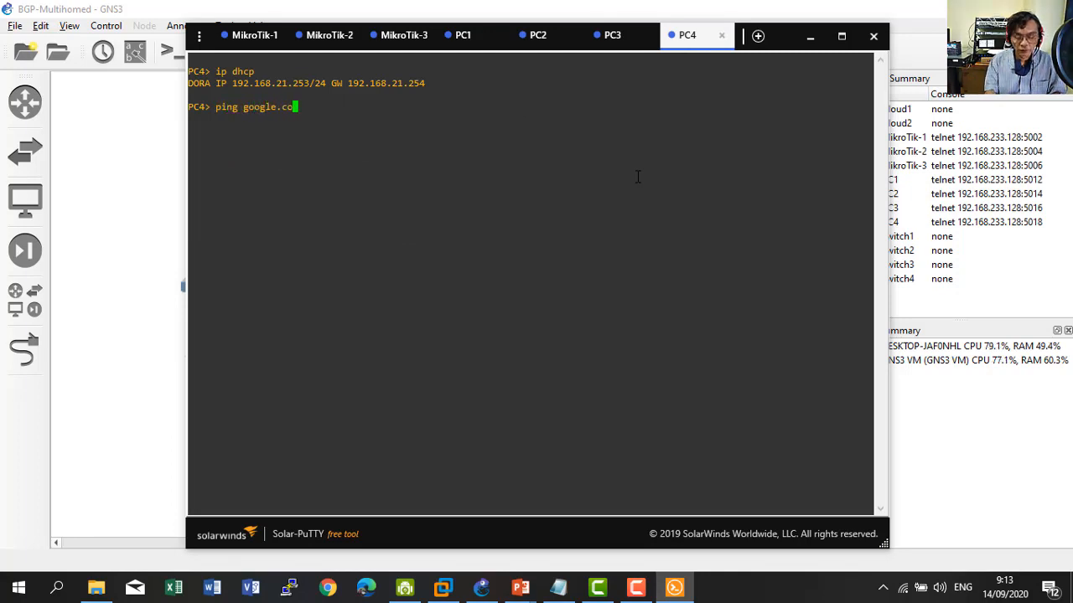
pyautogui.write('m')
pyautogui.press('Return')
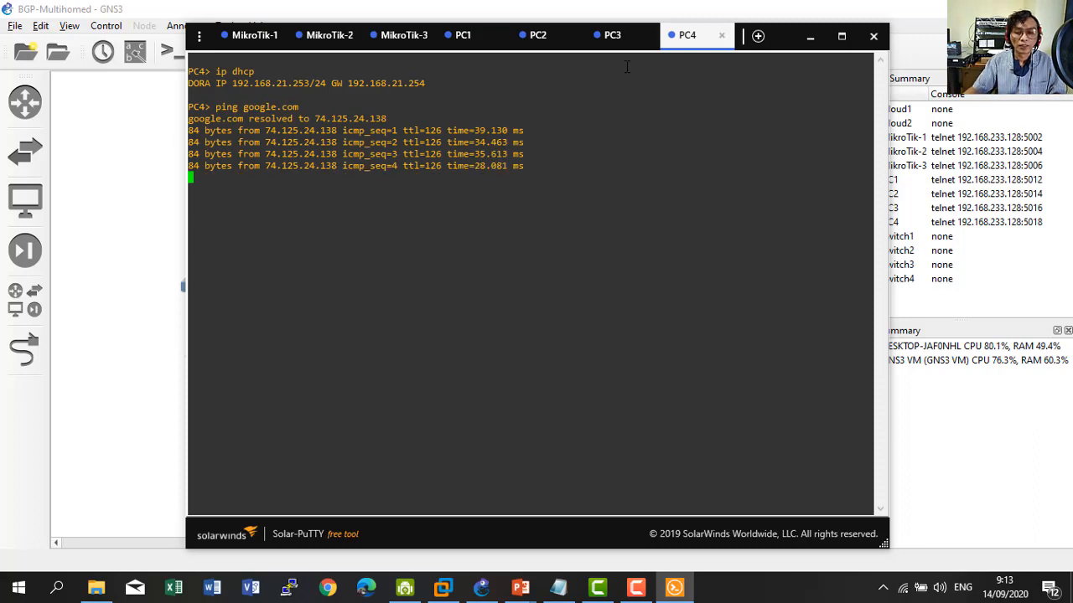
pyautogui.click(614, 38)
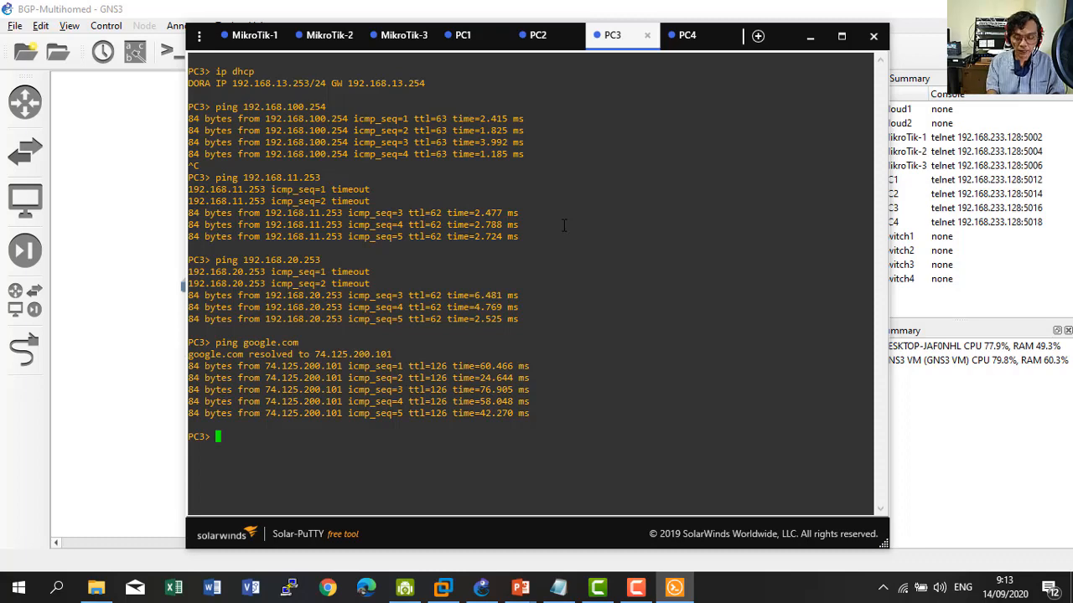
pyautogui.click(113, 356)
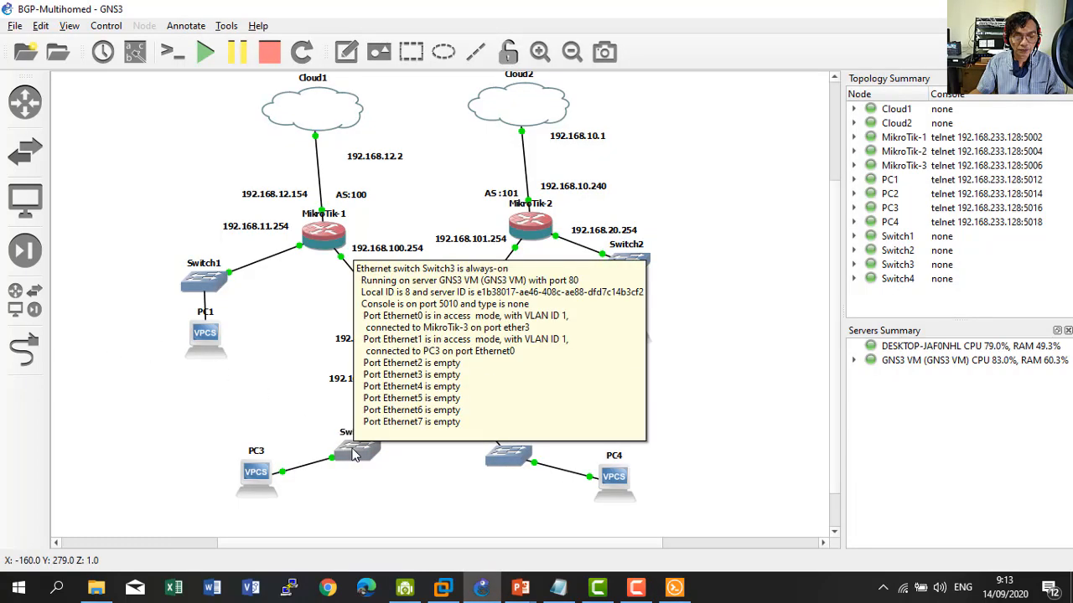
pyautogui.moveTo(421, 364)
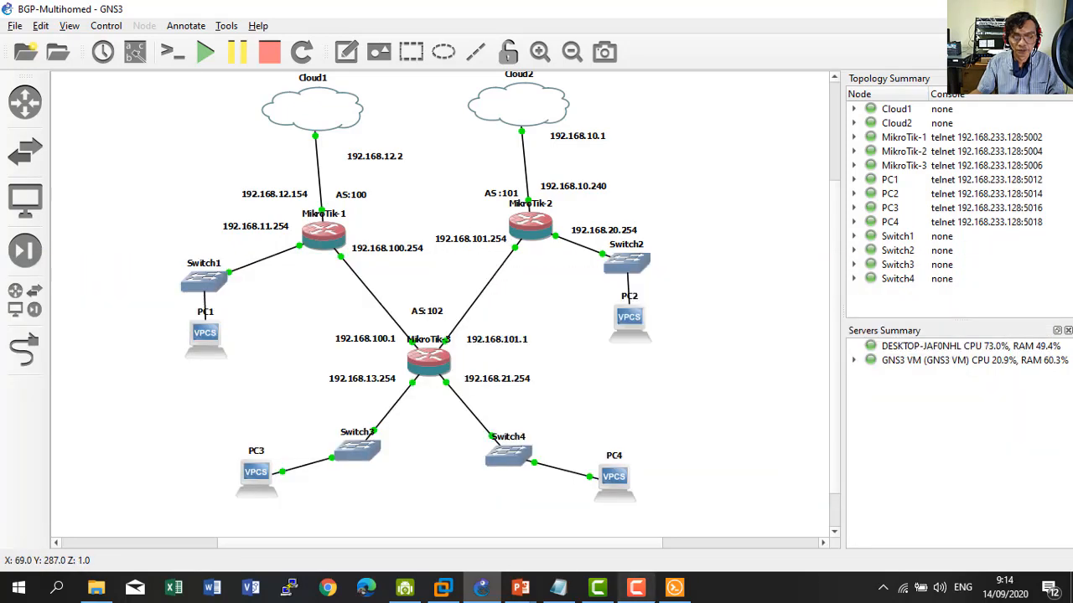
# Trace PC3's route to 192.168.12.2 and compare the hops against the topology.
pyautogui.click(664, 597)
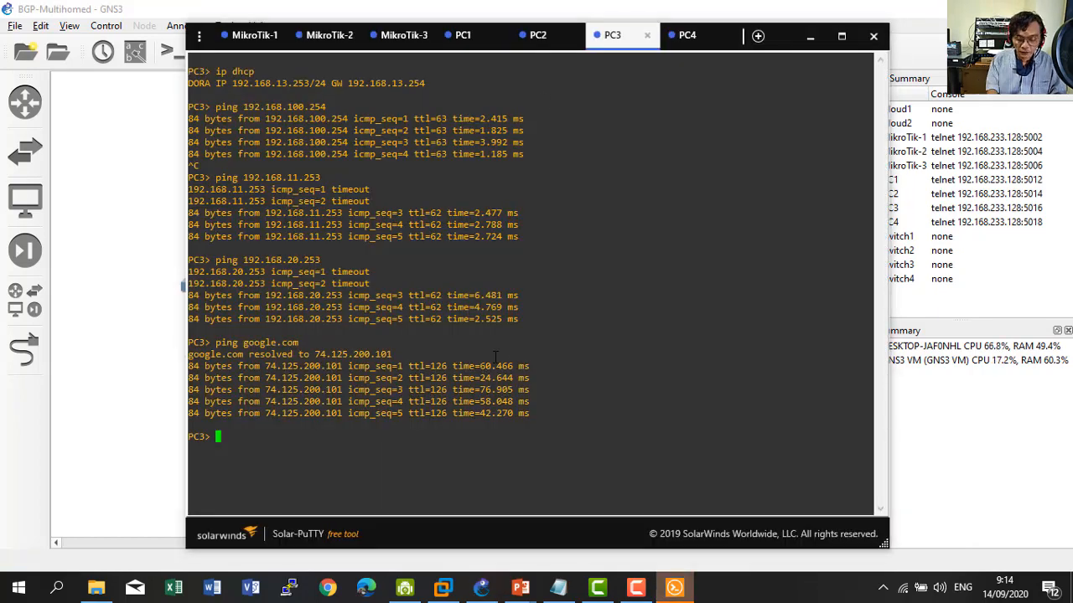
pyautogui.write('trac')
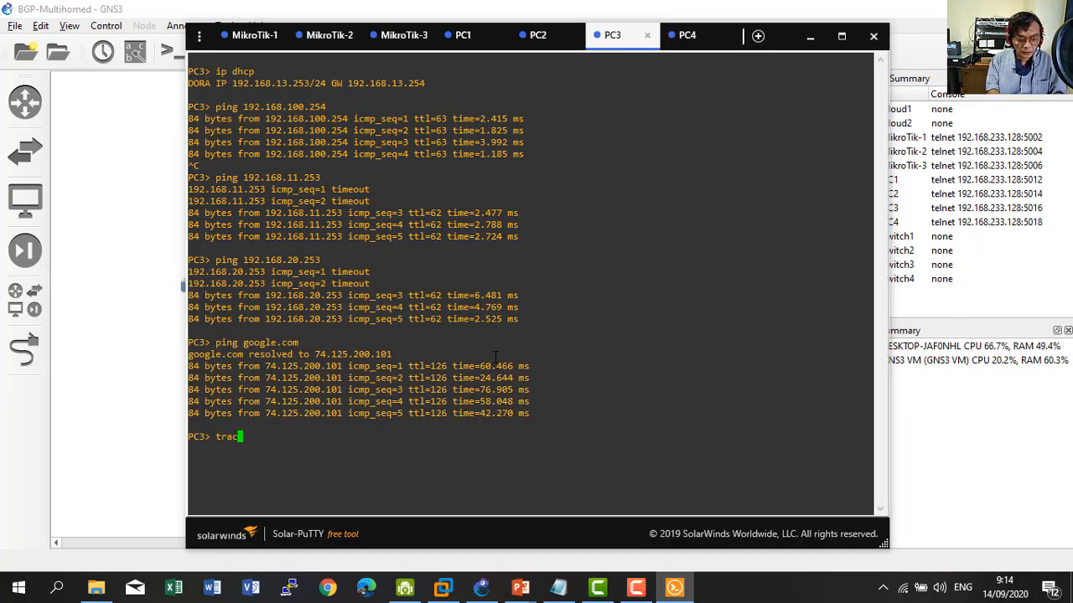
pyautogui.write('e 192')
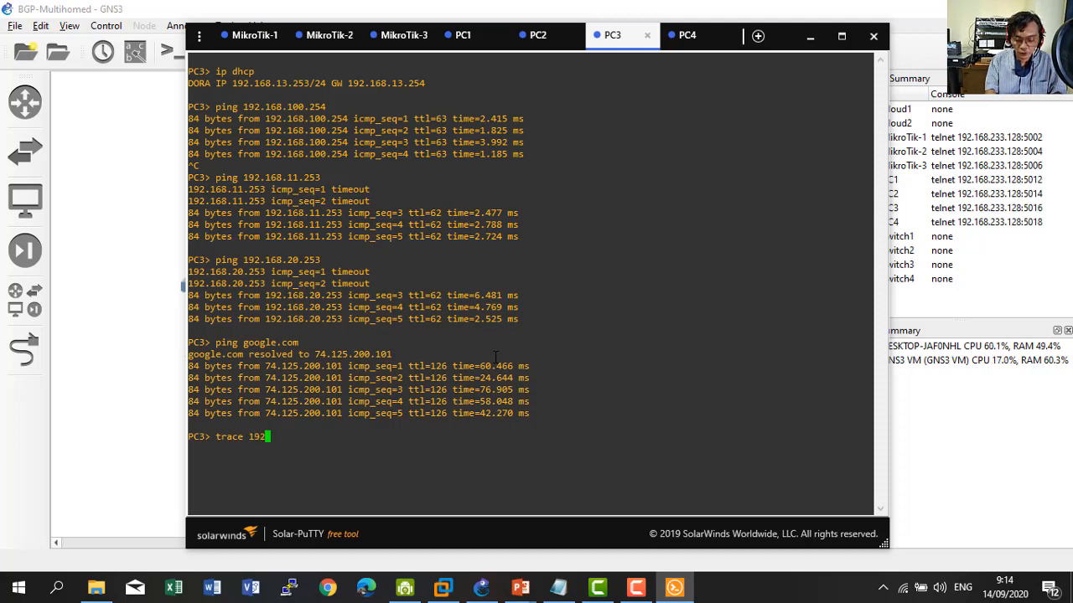
pyautogui.write('.168.12.2')
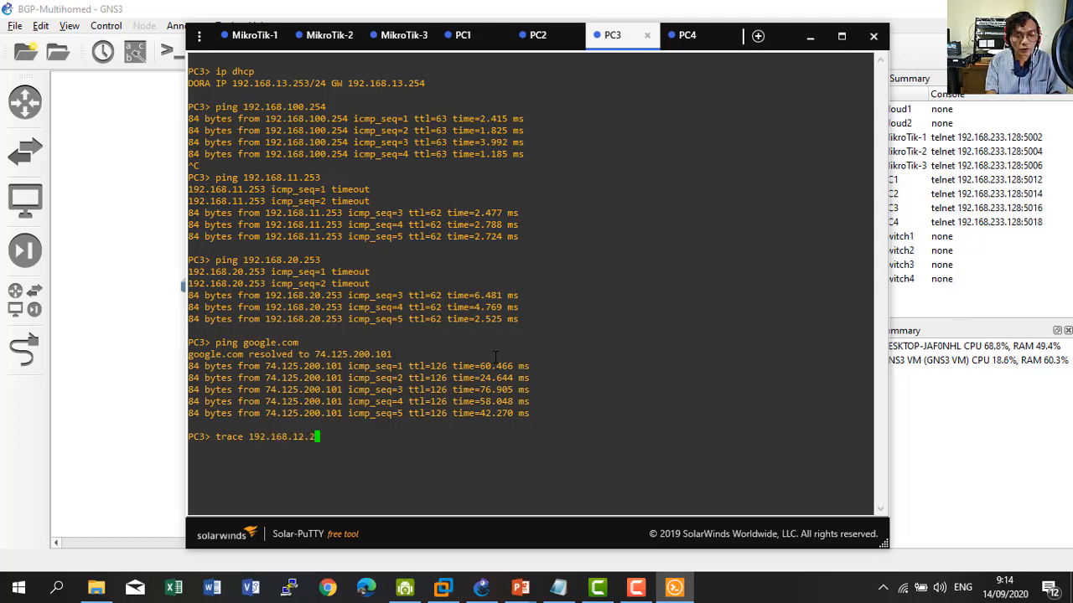
pyautogui.press('Return')
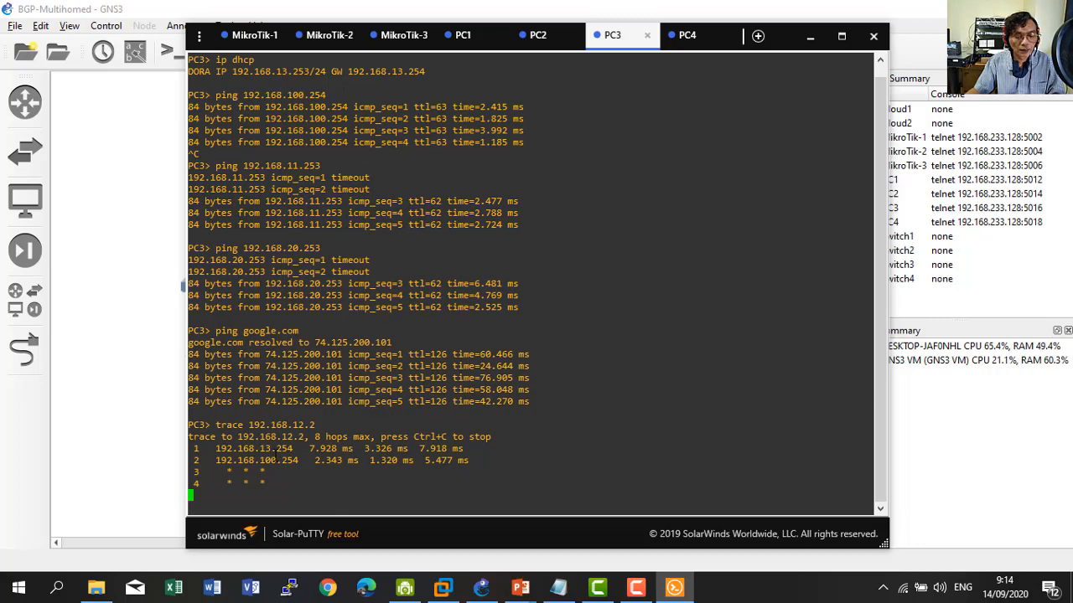
pyautogui.click(153, 444)
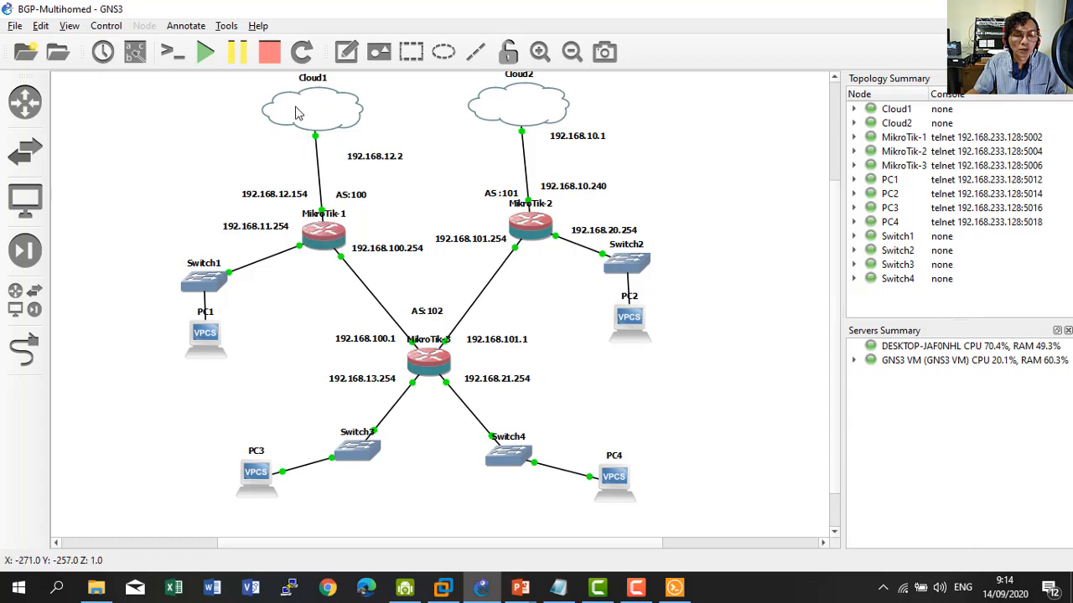
# Trace PC3's route to google.com, checking hops 192.168.13.254 and 192.168.100.254 on the topology.
pyautogui.click(674, 586)
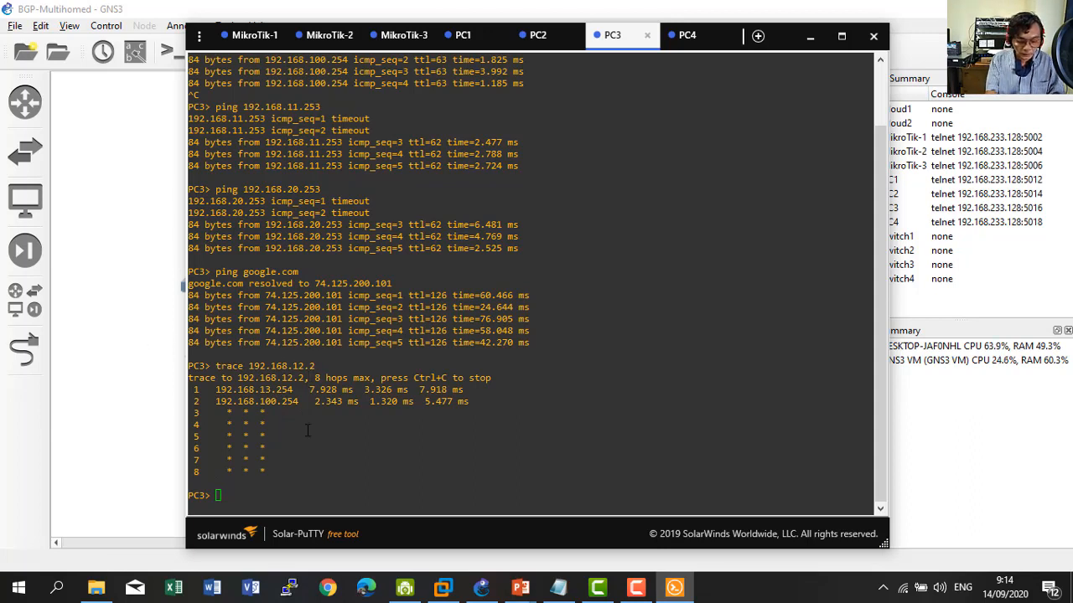
pyautogui.click(324, 465)
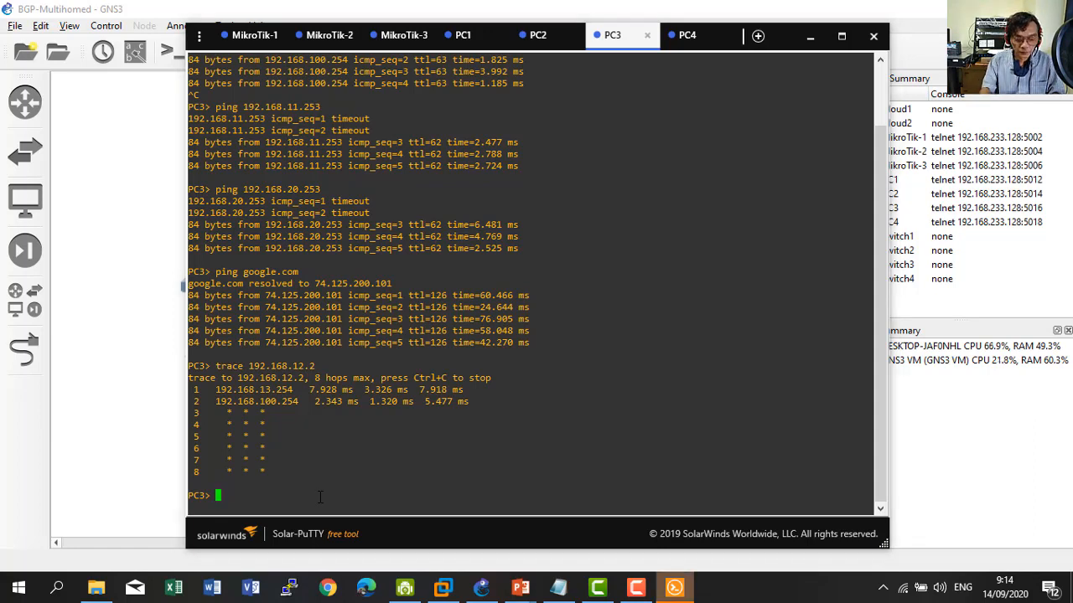
pyautogui.write('trac')
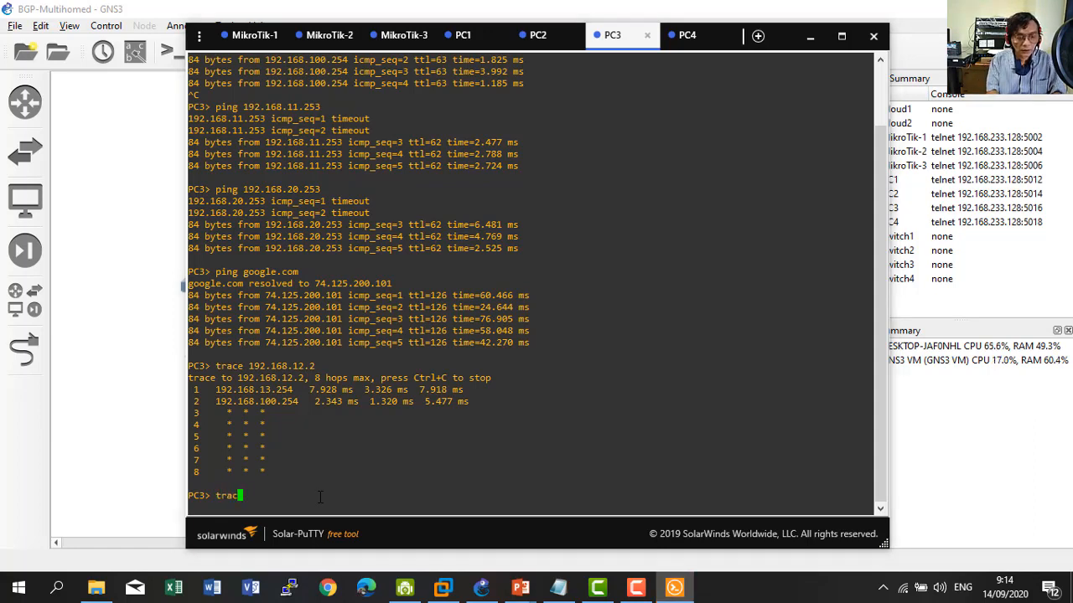
pyautogui.write('e google')
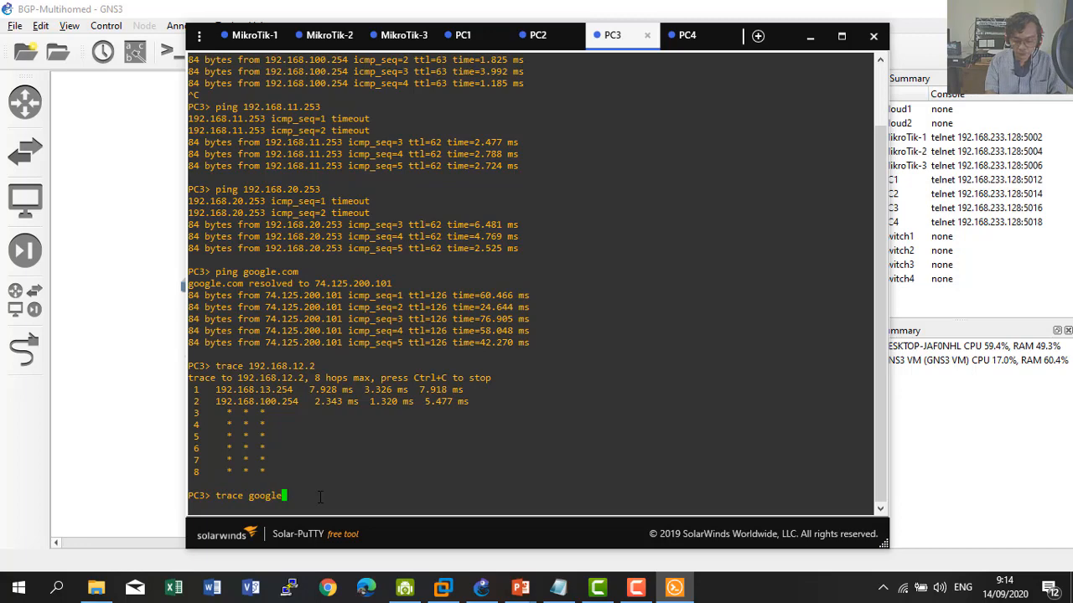
pyautogui.write('.com')
pyautogui.press('Return')
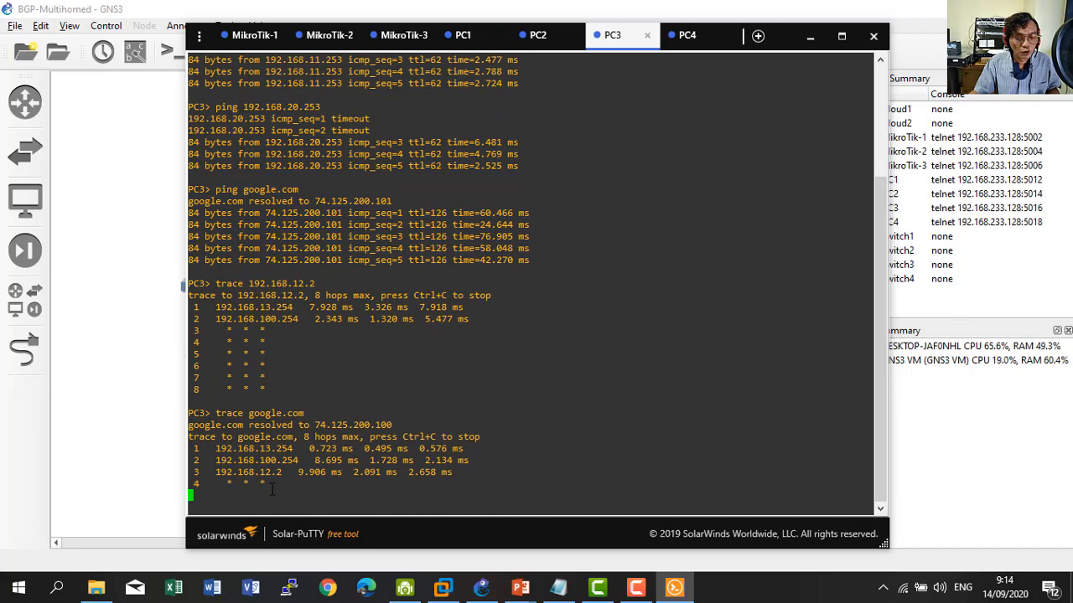
pyautogui.click(142, 429)
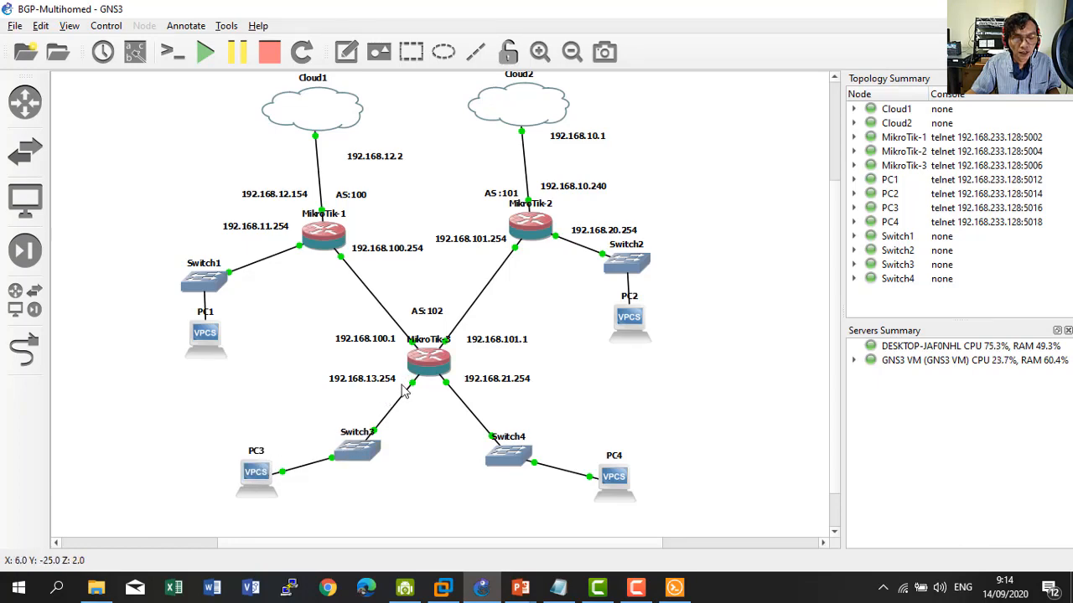
pyautogui.click(675, 587)
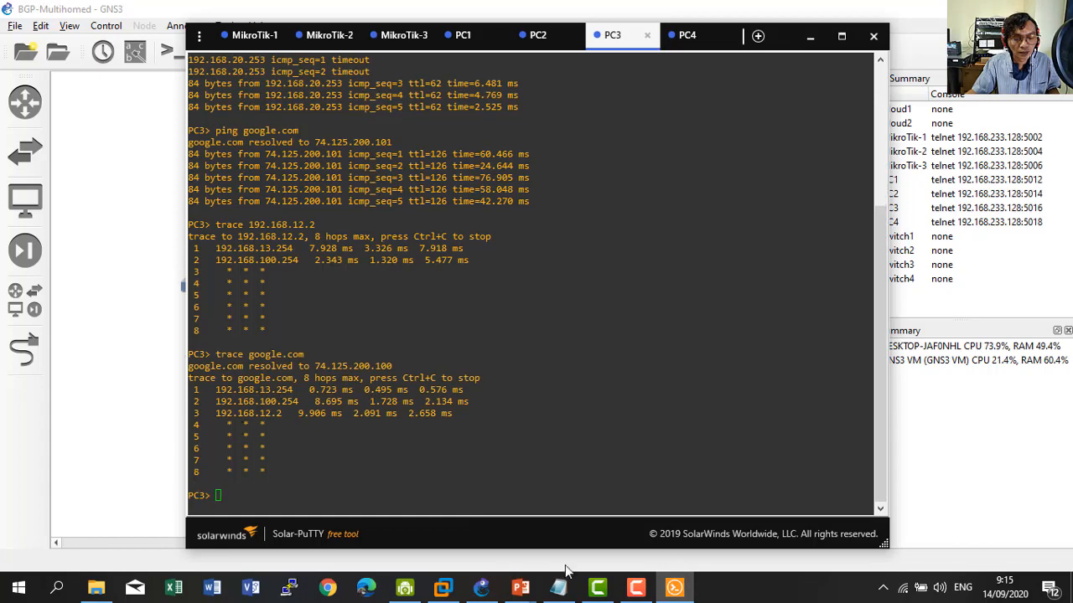
pyautogui.click(675, 580)
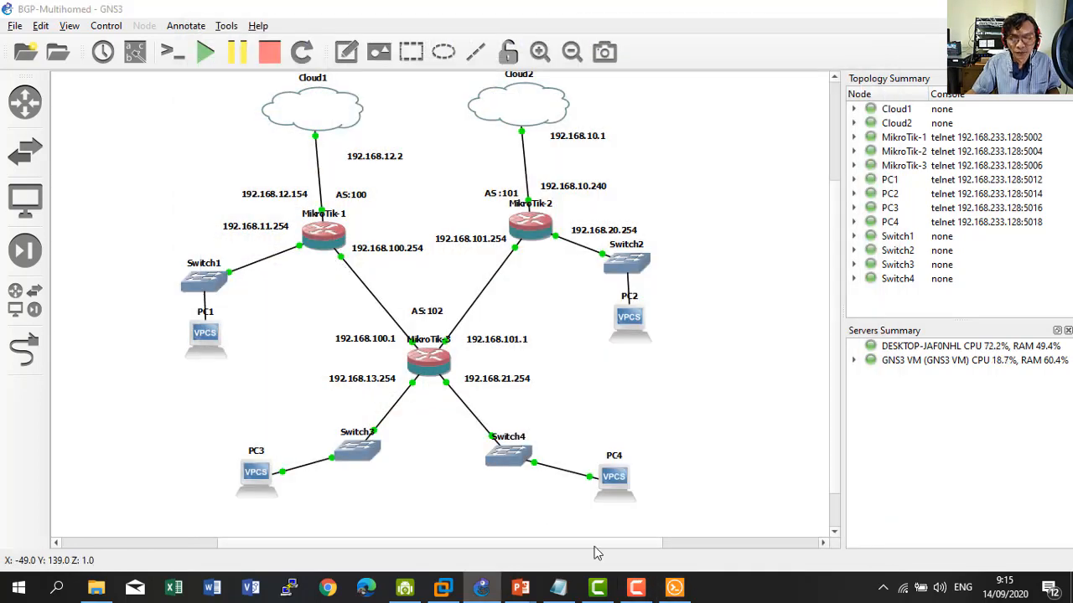
pyautogui.click(674, 588)
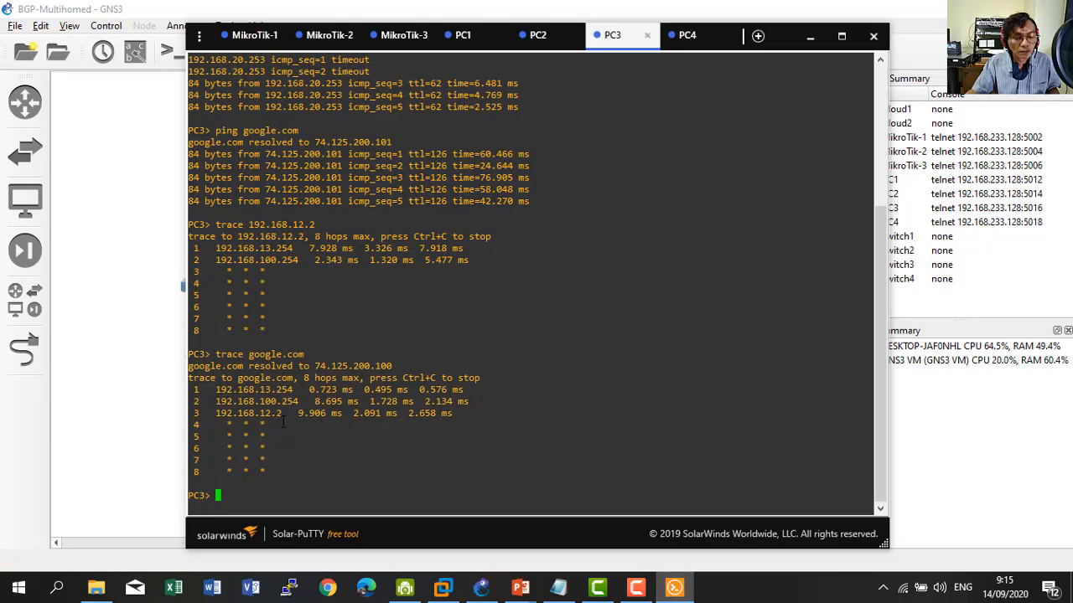
pyautogui.click(165, 421)
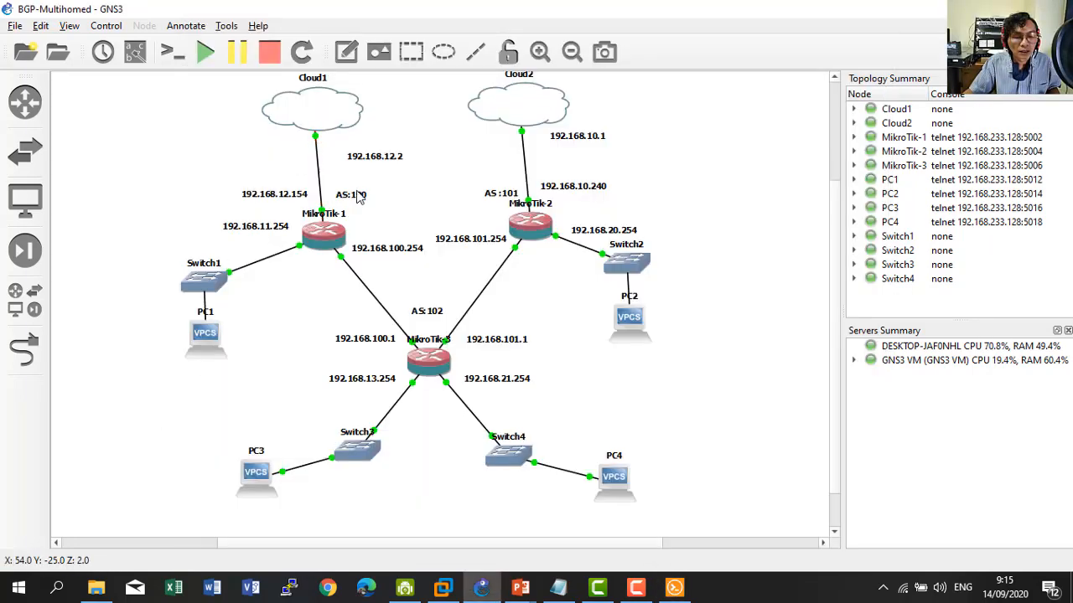
pyautogui.click(675, 588)
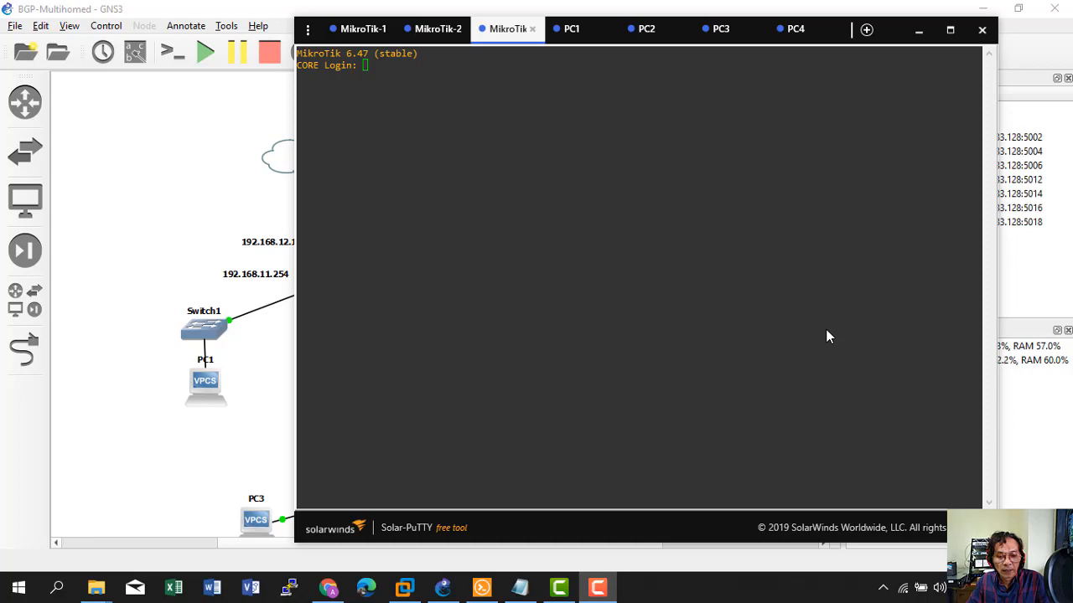
# Log in to MikroTik-1 (ISP1) as admin and reset its configuration with 'system reset-configuration'.
pyautogui.click(367, 35)
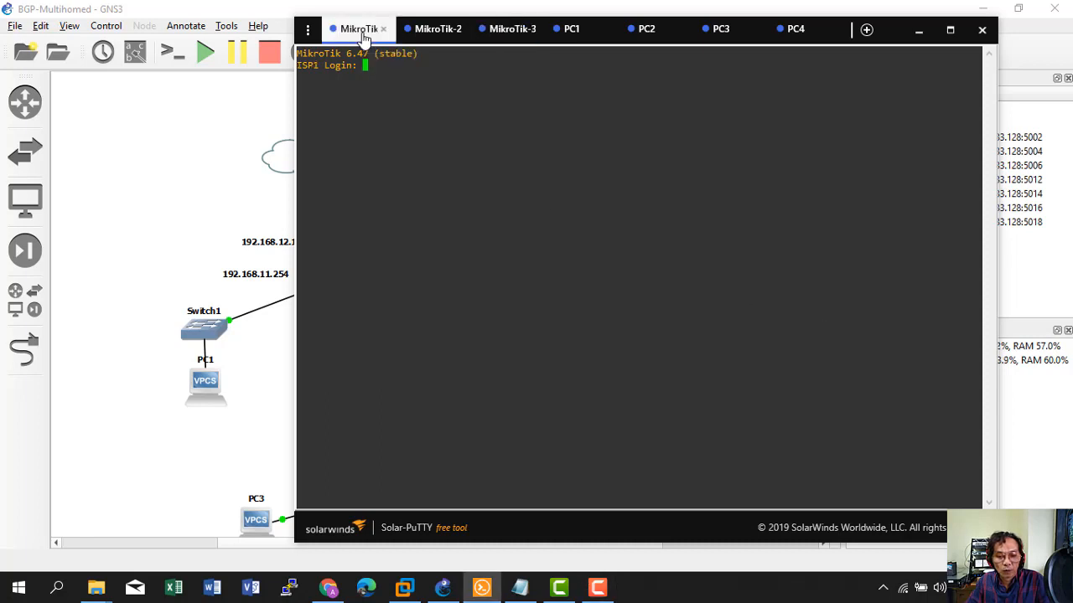
pyautogui.click(430, 32)
pyautogui.click(507, 31)
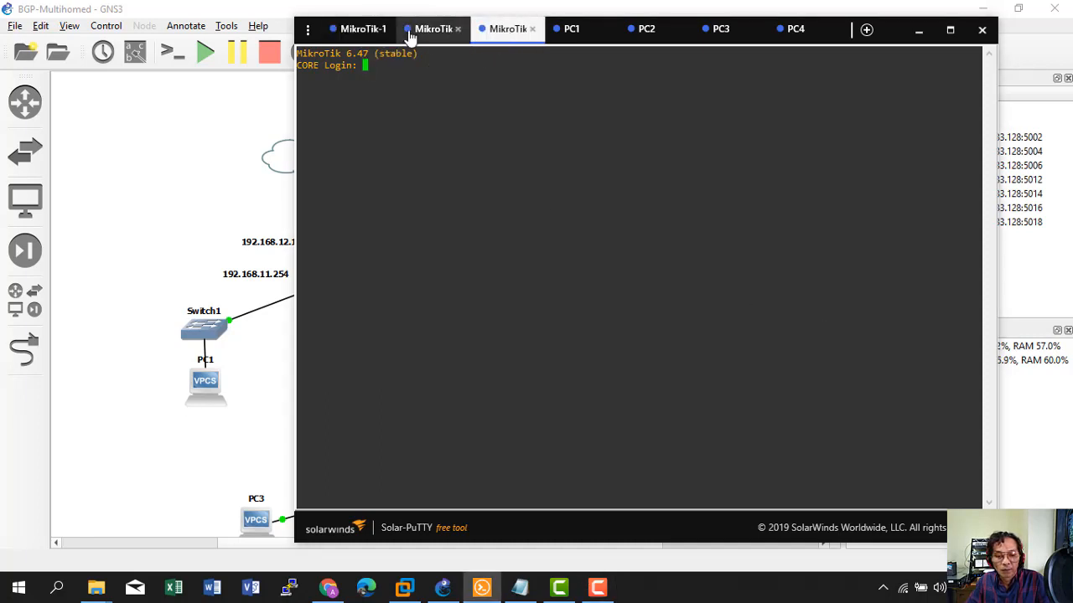
pyautogui.click(365, 32)
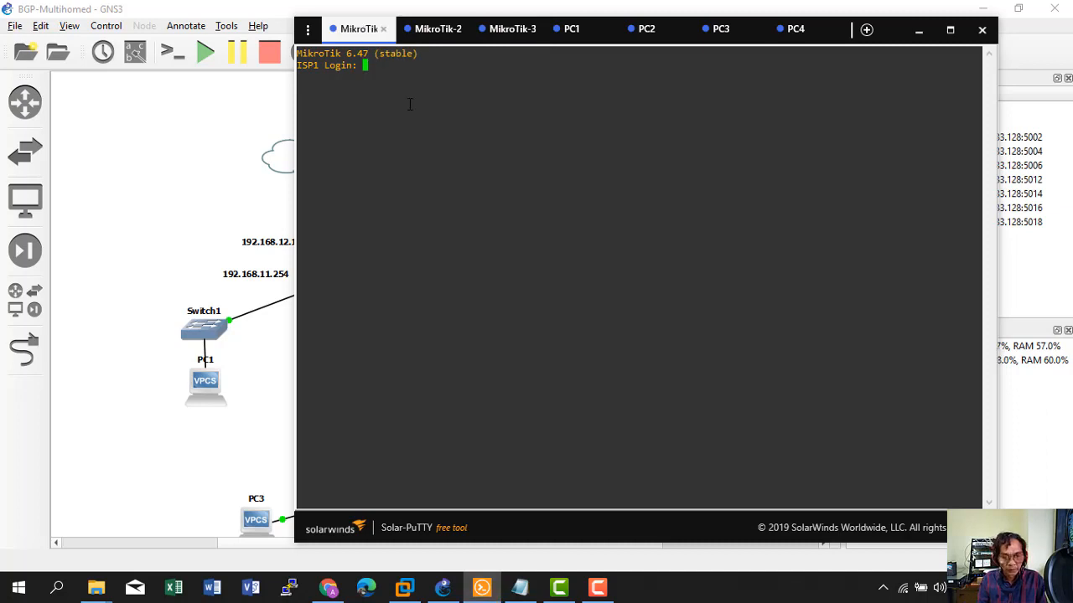
pyautogui.write('admin')
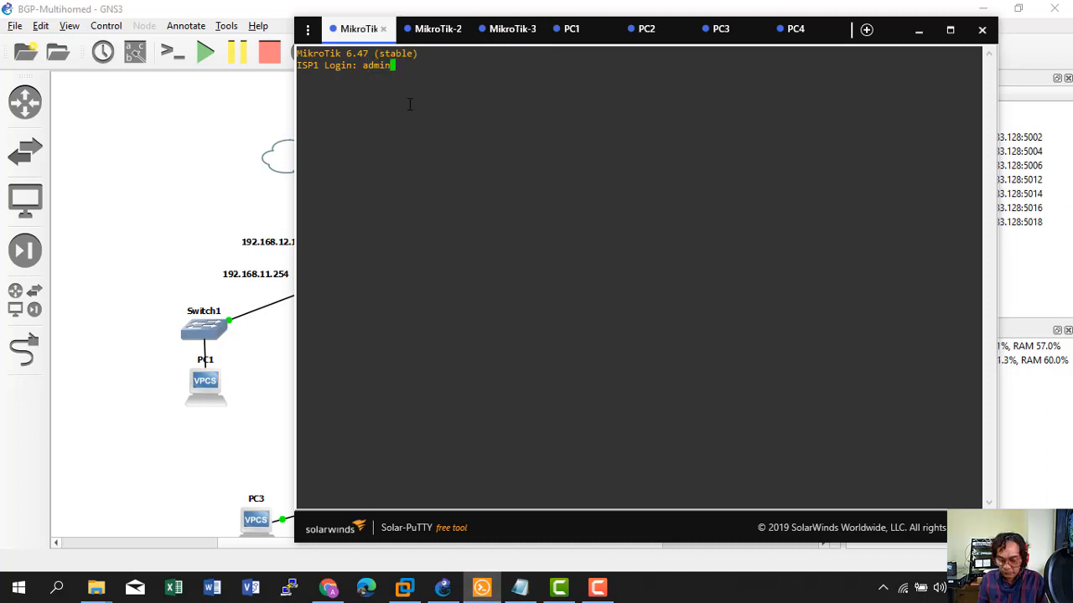
pyautogui.press('Return')
pyautogui.press('Return')
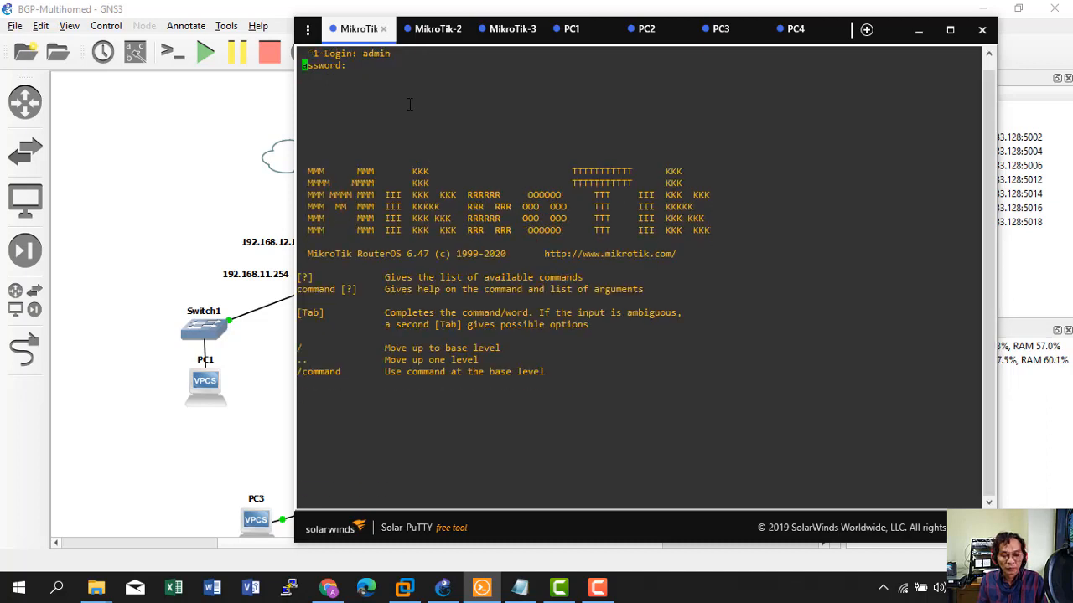
pyautogui.write('sy')
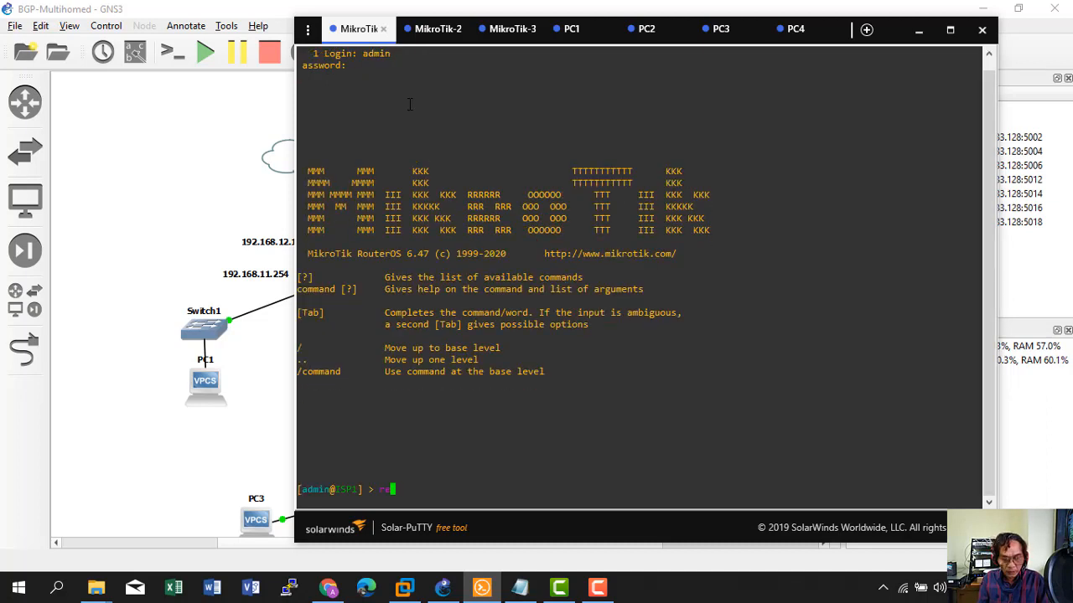
pyautogui.write('s')
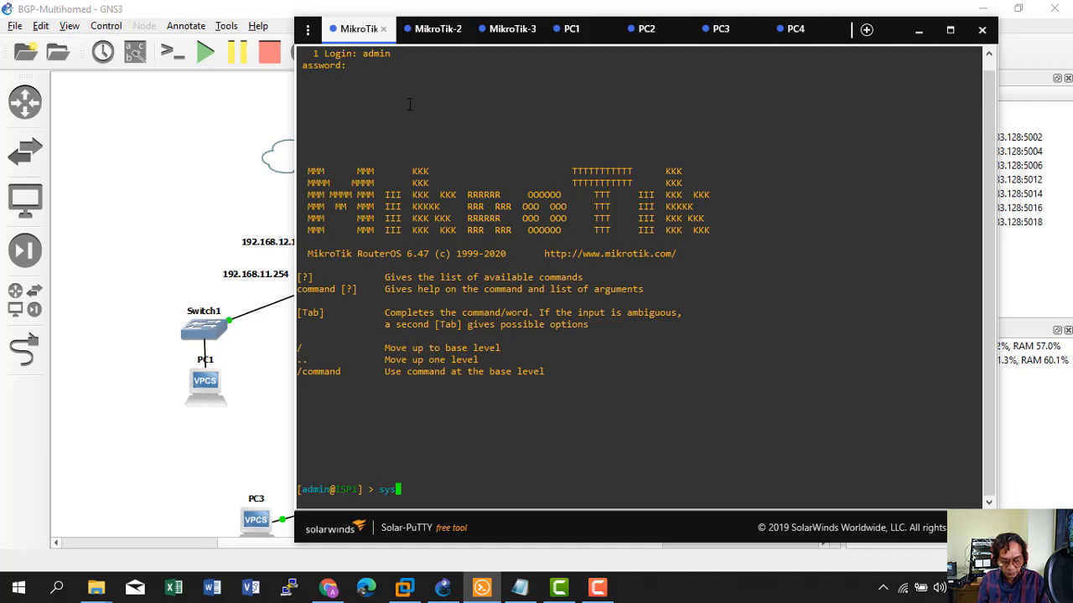
pyautogui.press('Tab')
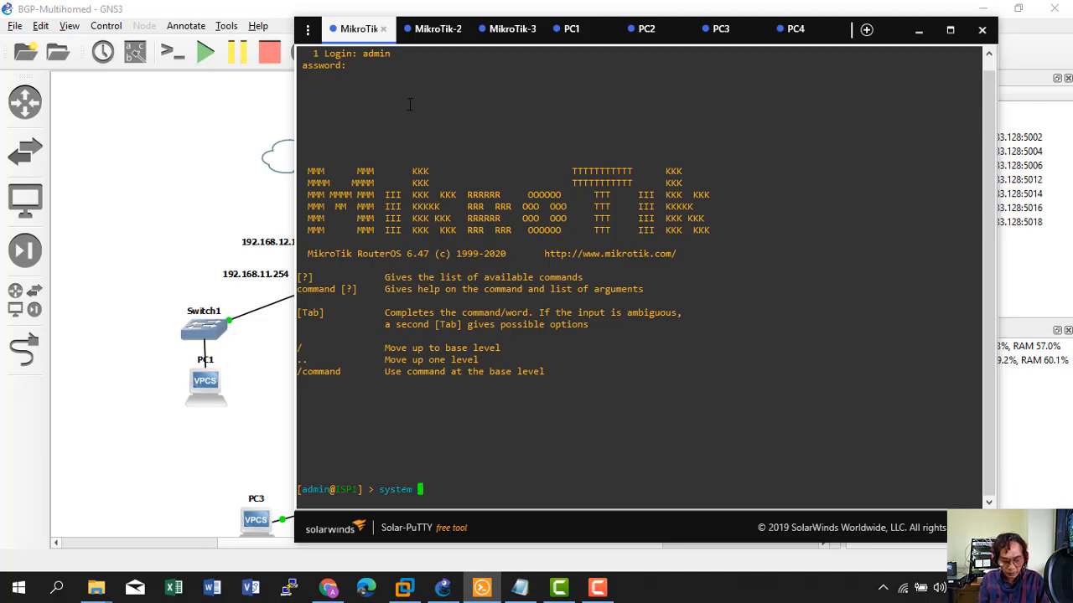
pyautogui.write('res')
pyautogui.press('Tab')
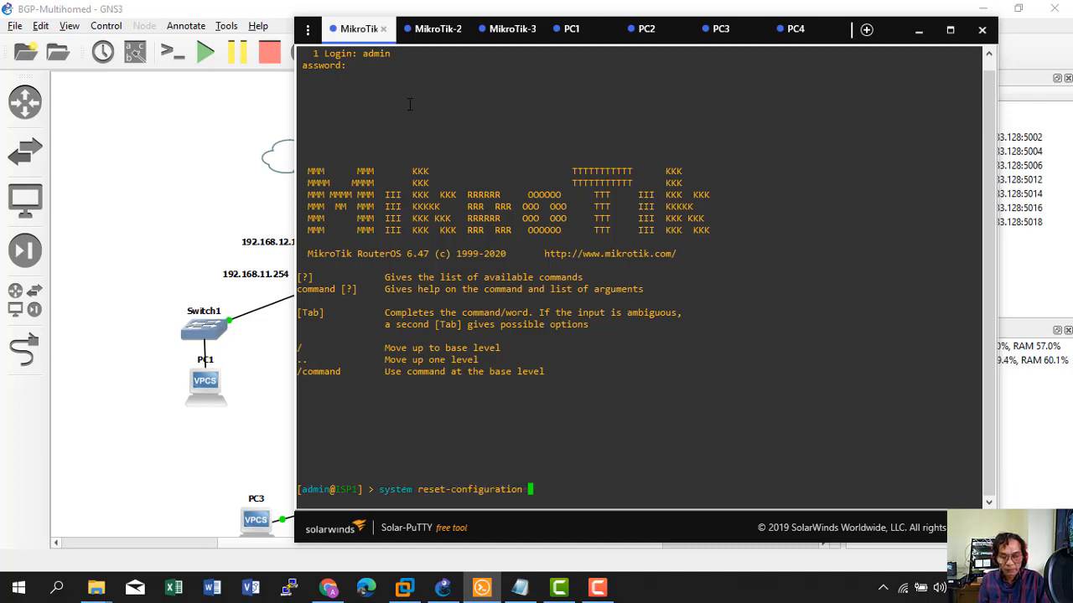
pyautogui.press('Return')
pyautogui.write('y')
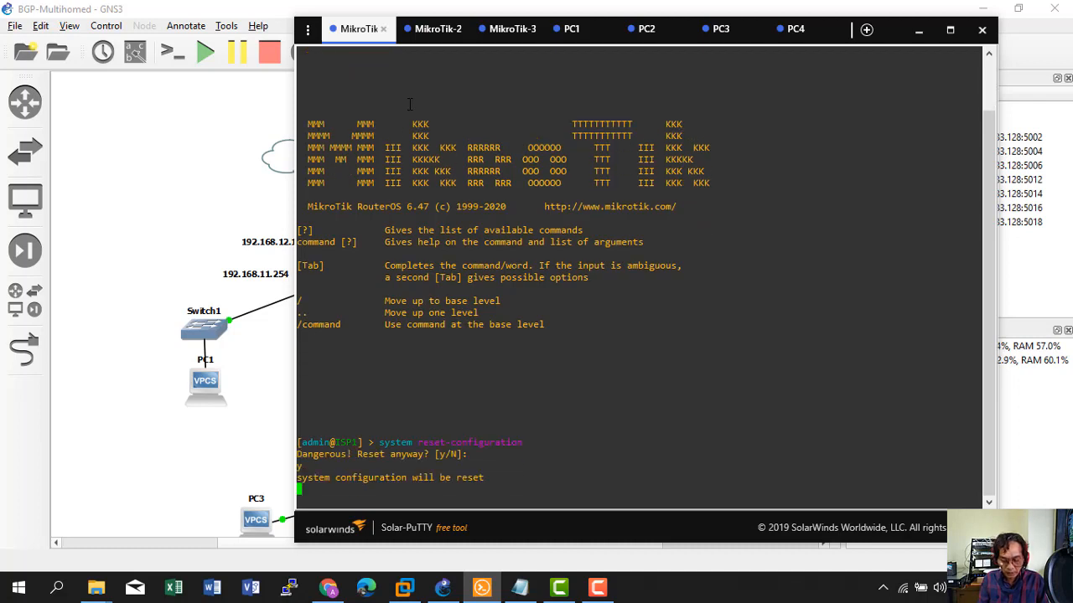
# Log in to MikroTik-2 (ISP2) as admin and reset its configuration.
pyautogui.click(436, 29)
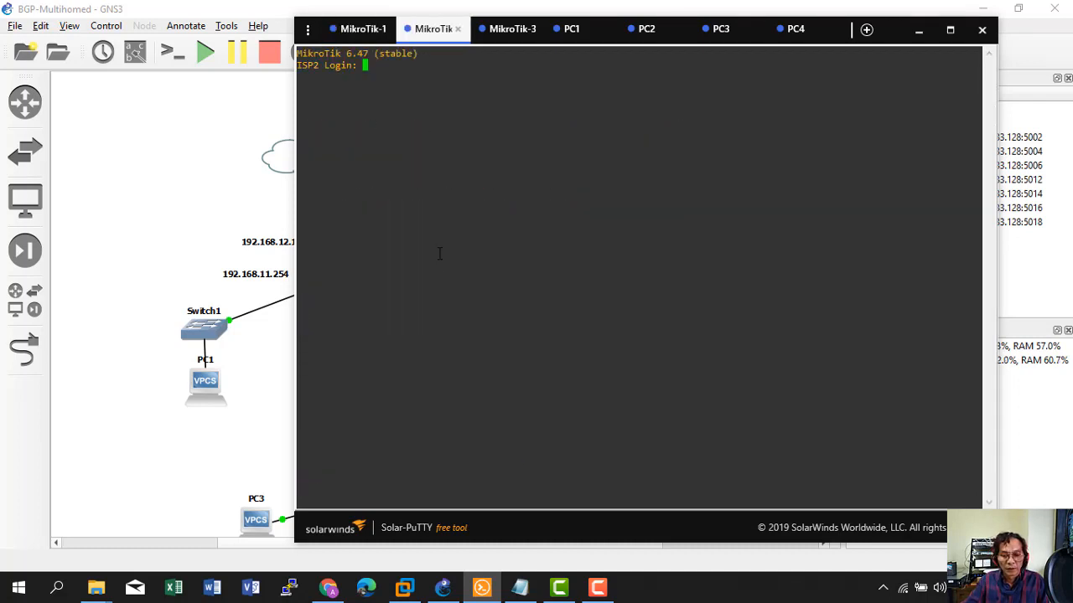
pyautogui.write('admin')
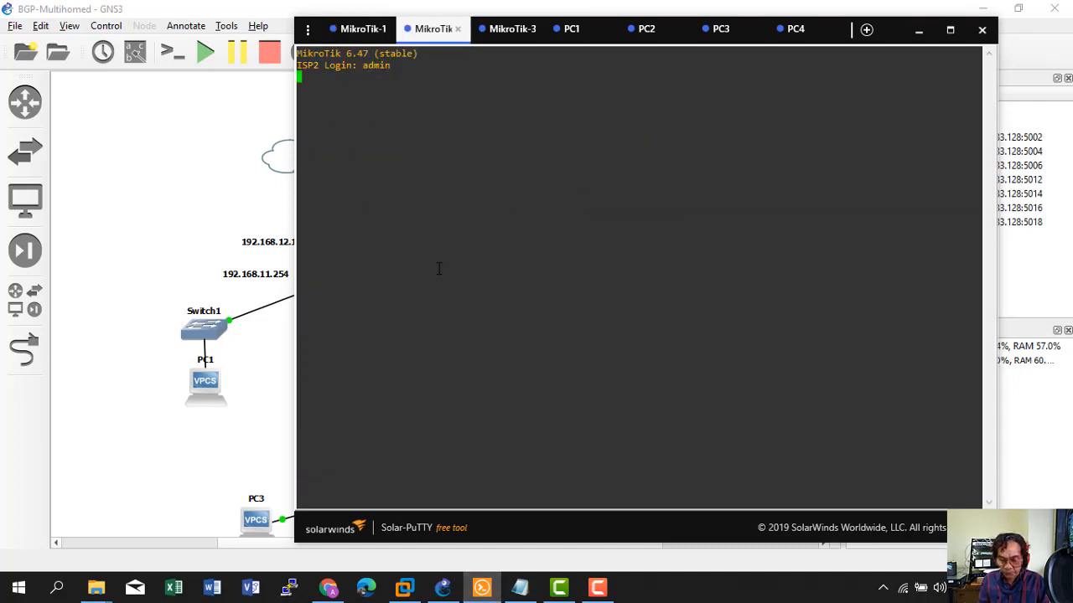
pyautogui.press('Return')
pyautogui.press('Return')
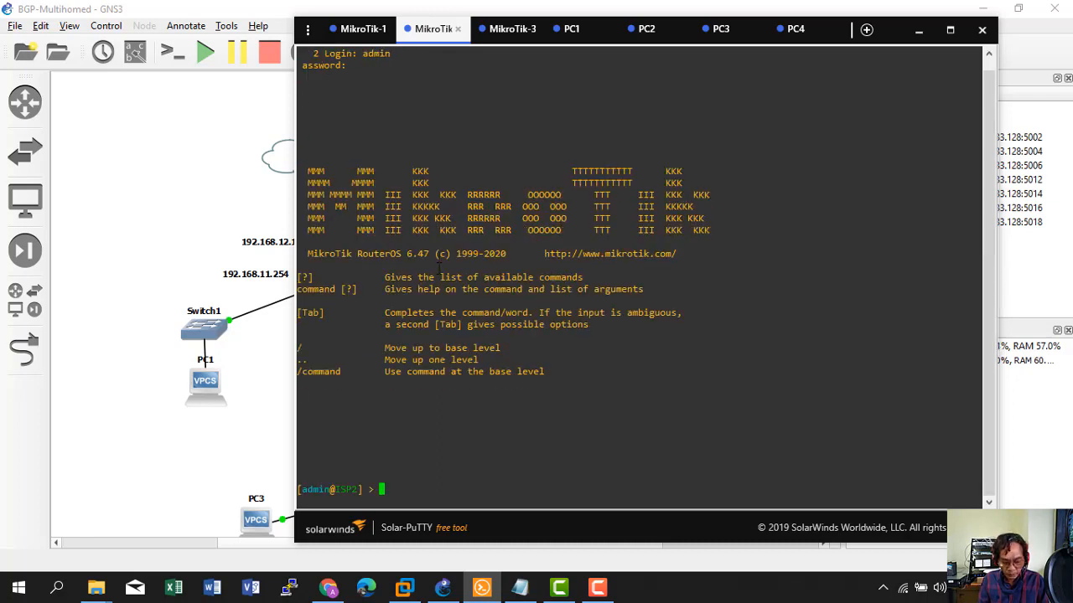
pyautogui.write('system reset')
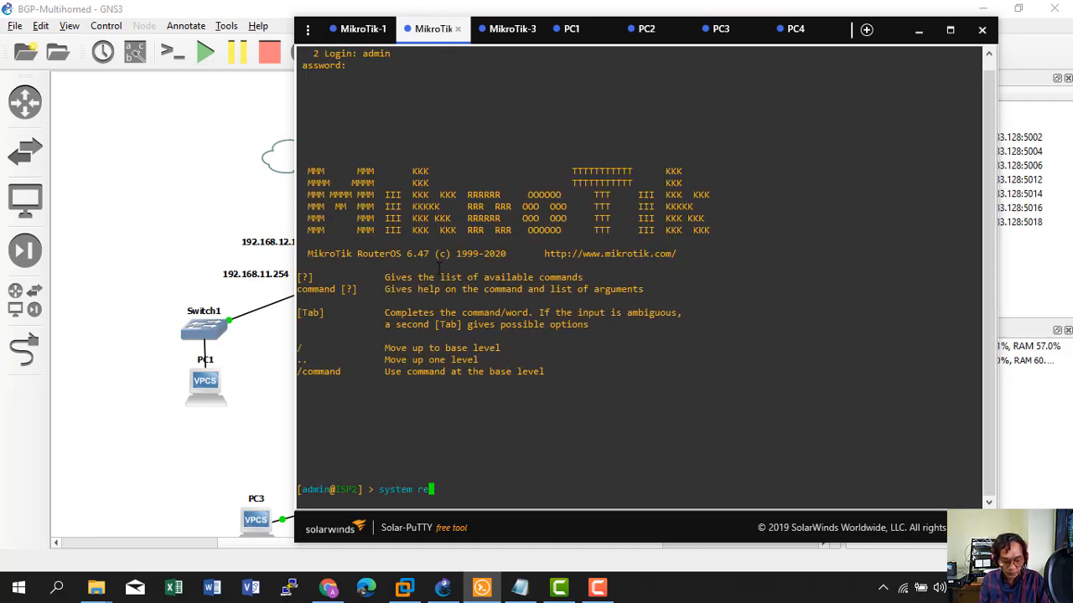
pyautogui.press('Tab')
pyautogui.press('Return')
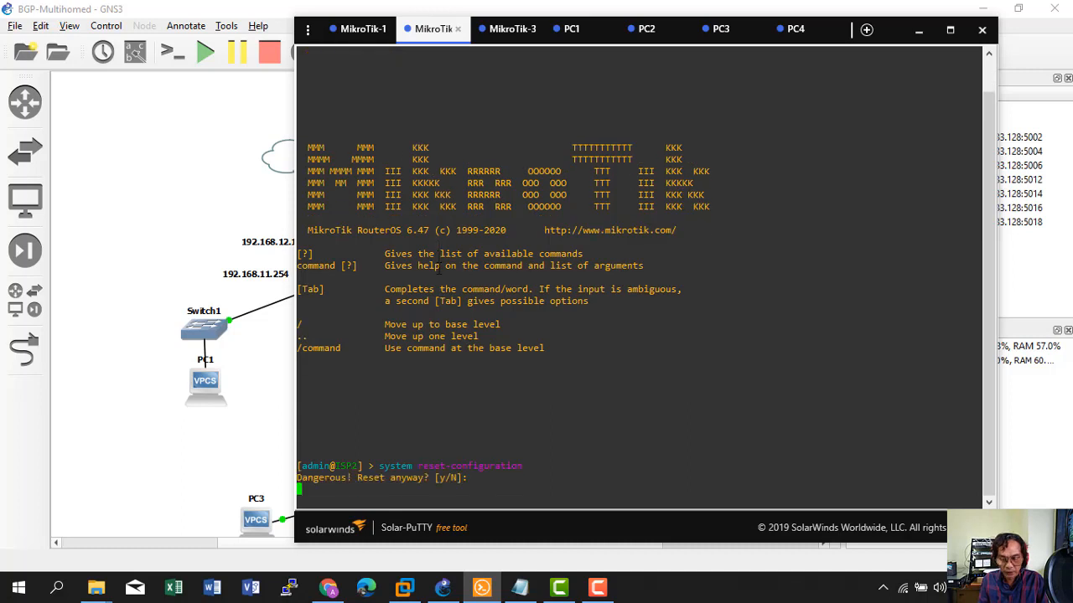
pyautogui.write('y')
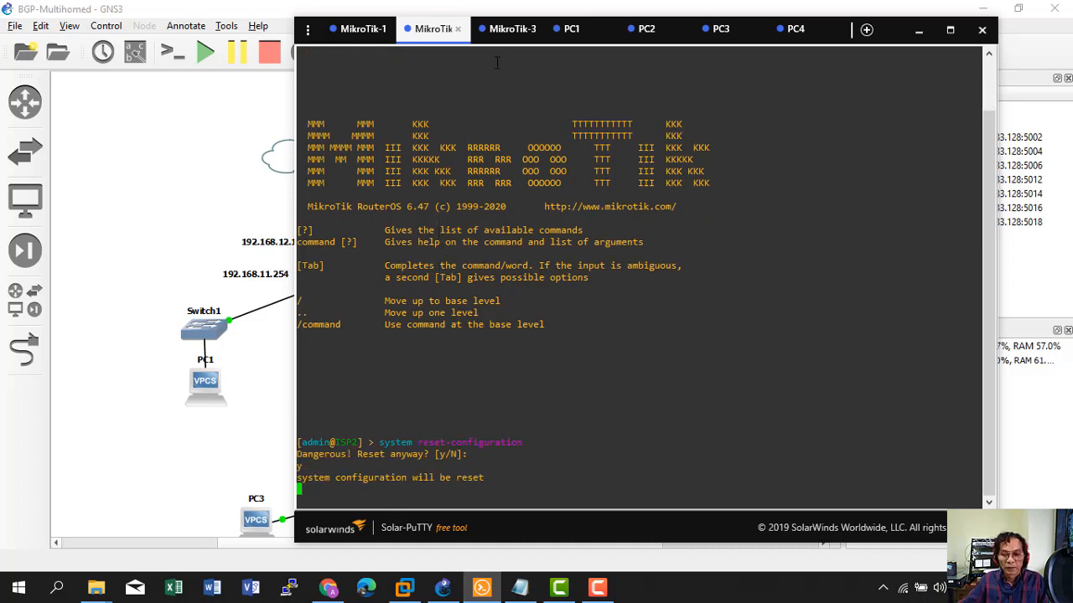
# Log in to the CORE router as admin and reset its configuration.
pyautogui.click(509, 29)
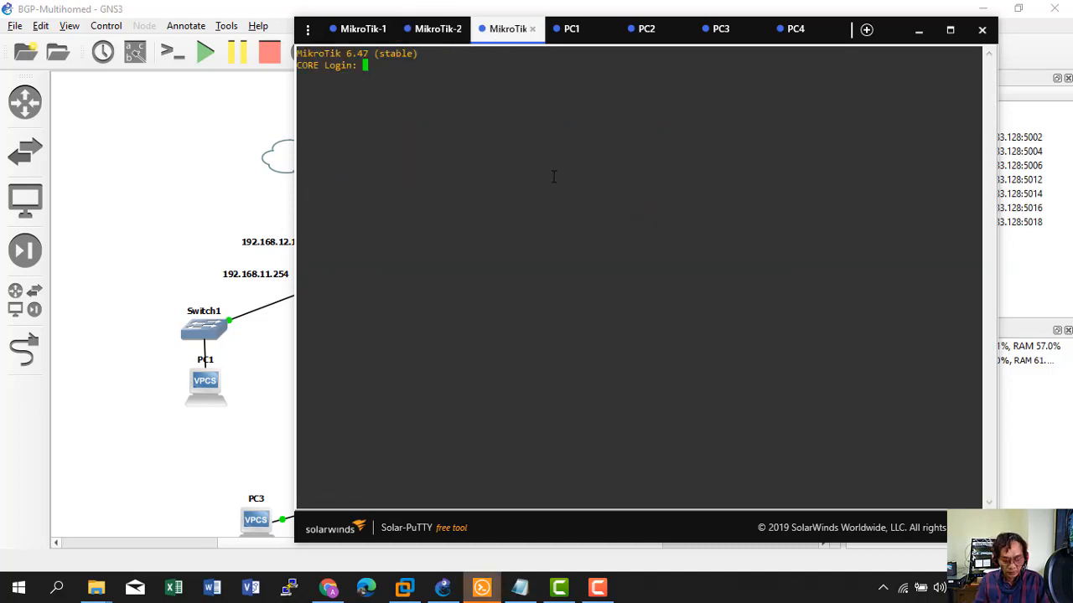
pyautogui.write('admin')
pyautogui.press('Return')
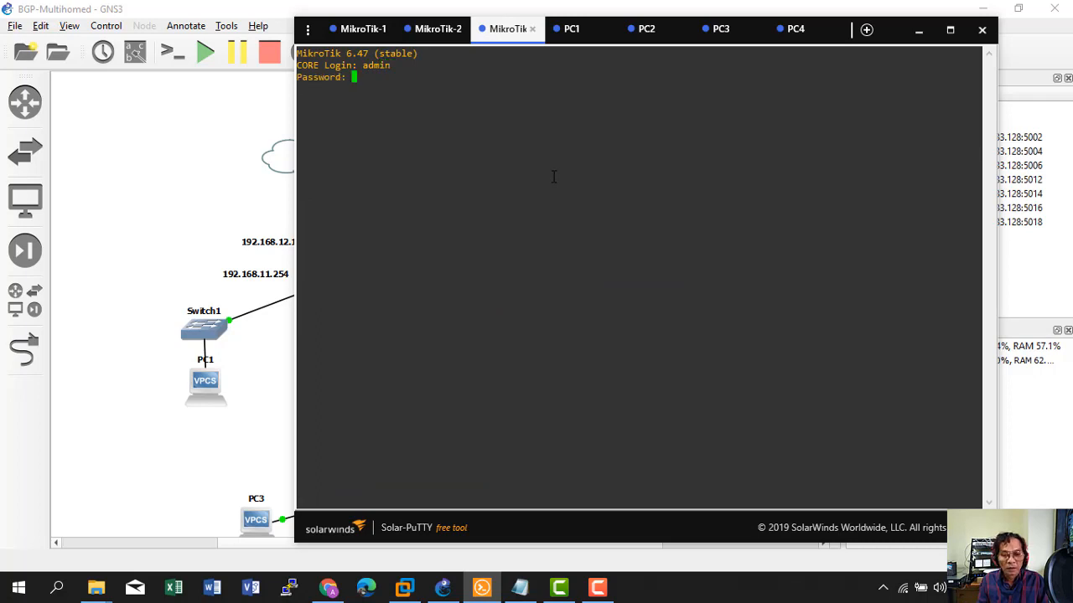
pyautogui.press('Return')
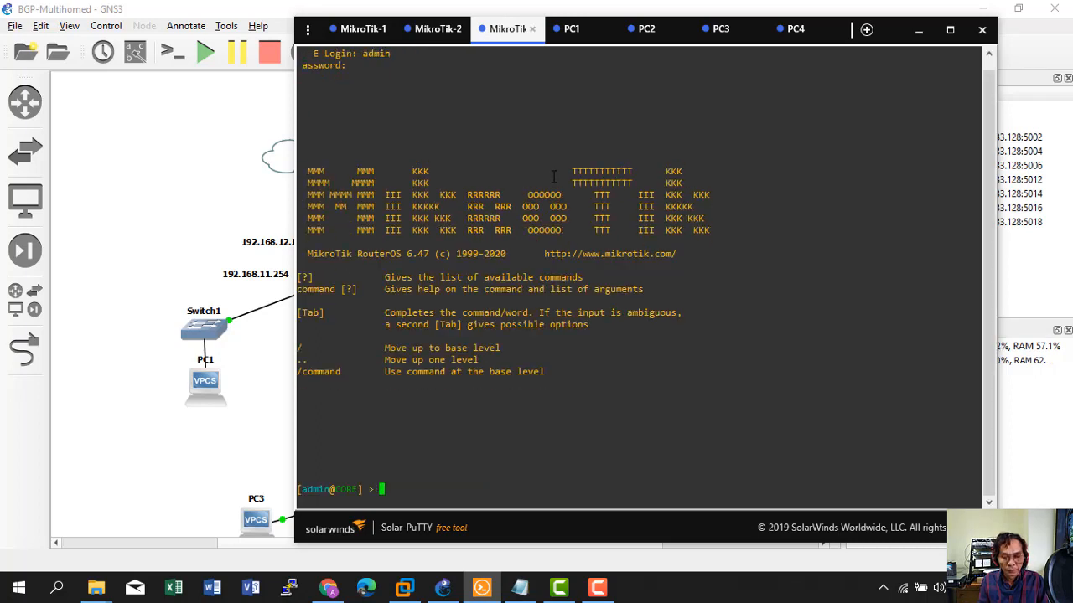
pyautogui.write('system rese')
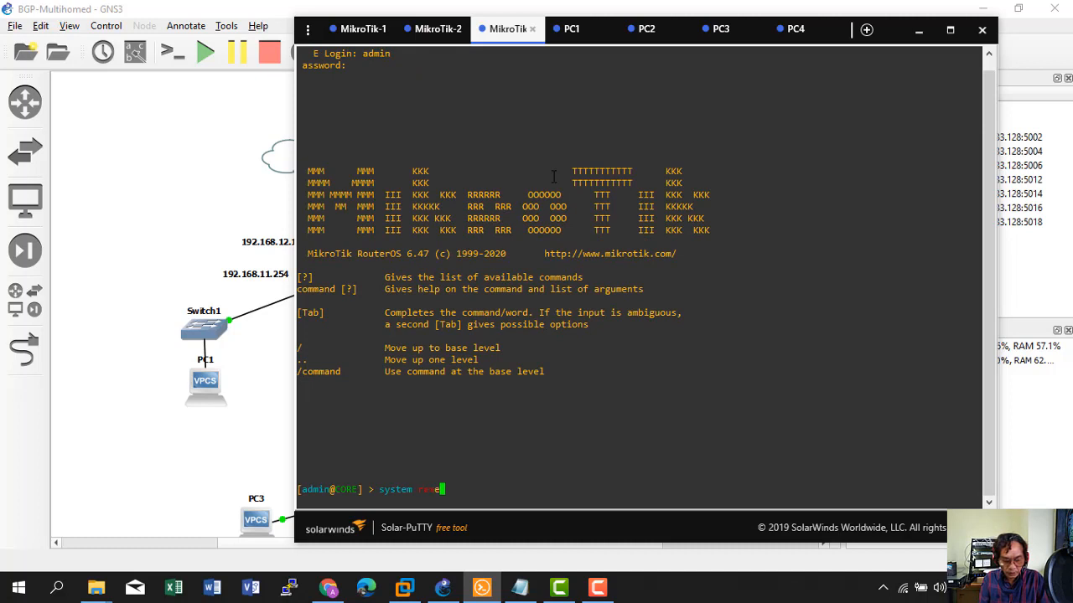
pyautogui.press('Tab')
pyautogui.press('Return')
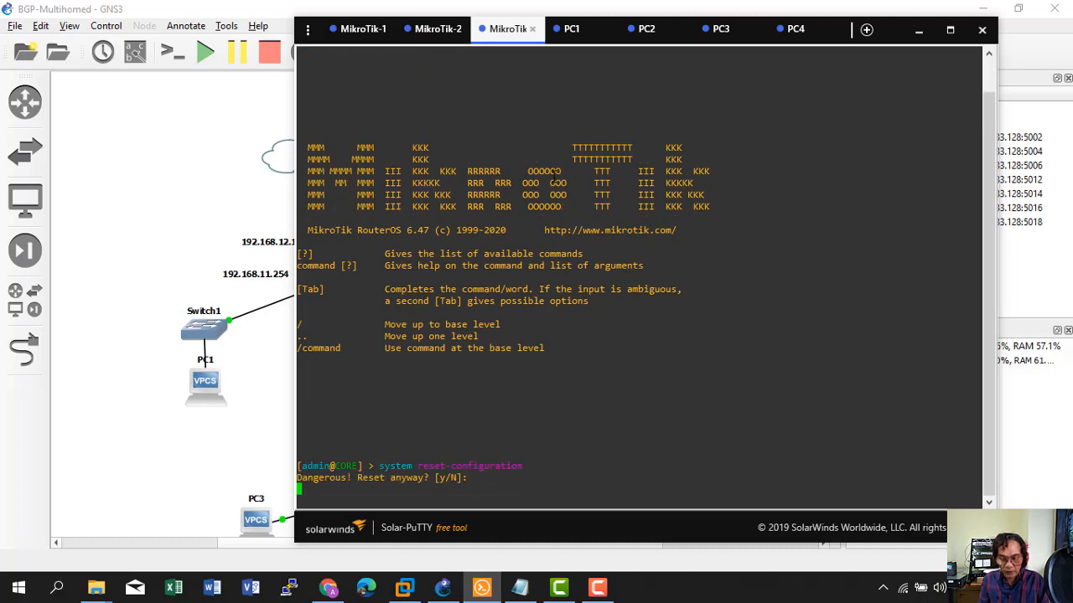
pyautogui.write('y')
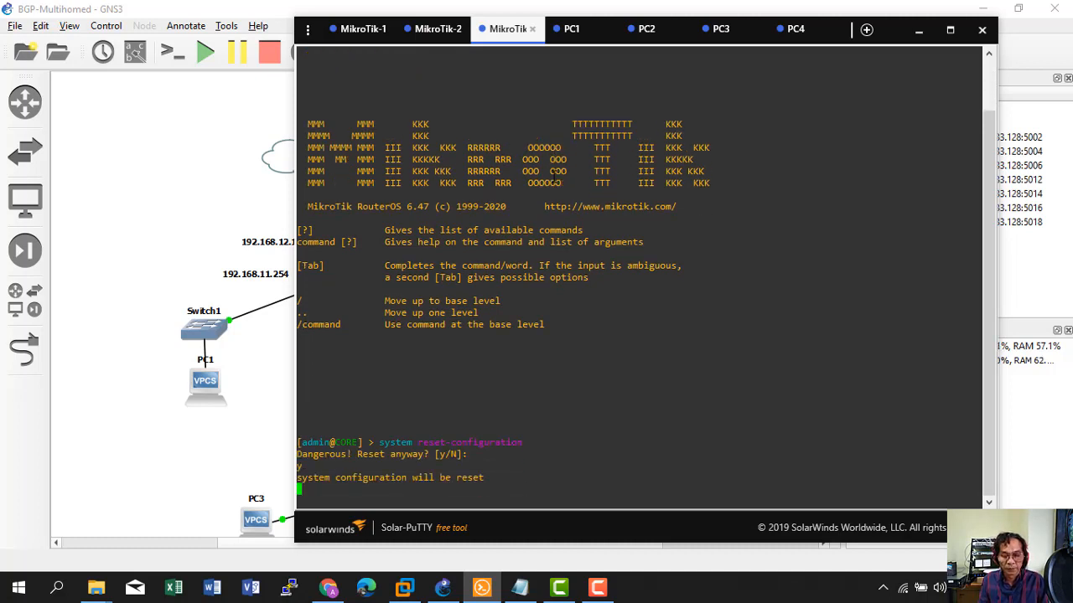
# Log back into the reset first router as admin and list its IP addresses.
pyautogui.click(432, 29)
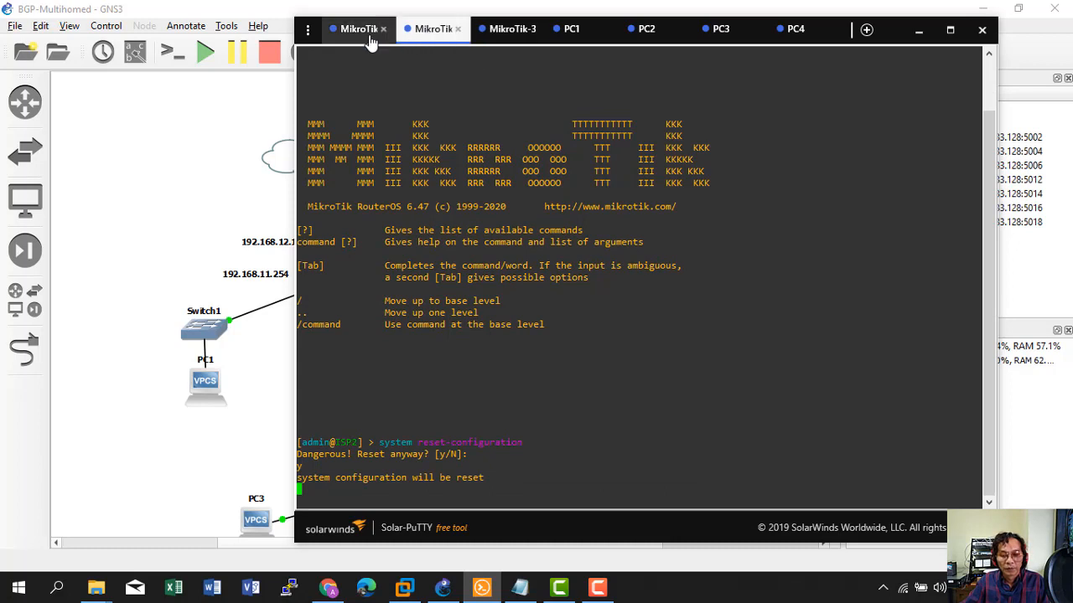
pyautogui.click(369, 37)
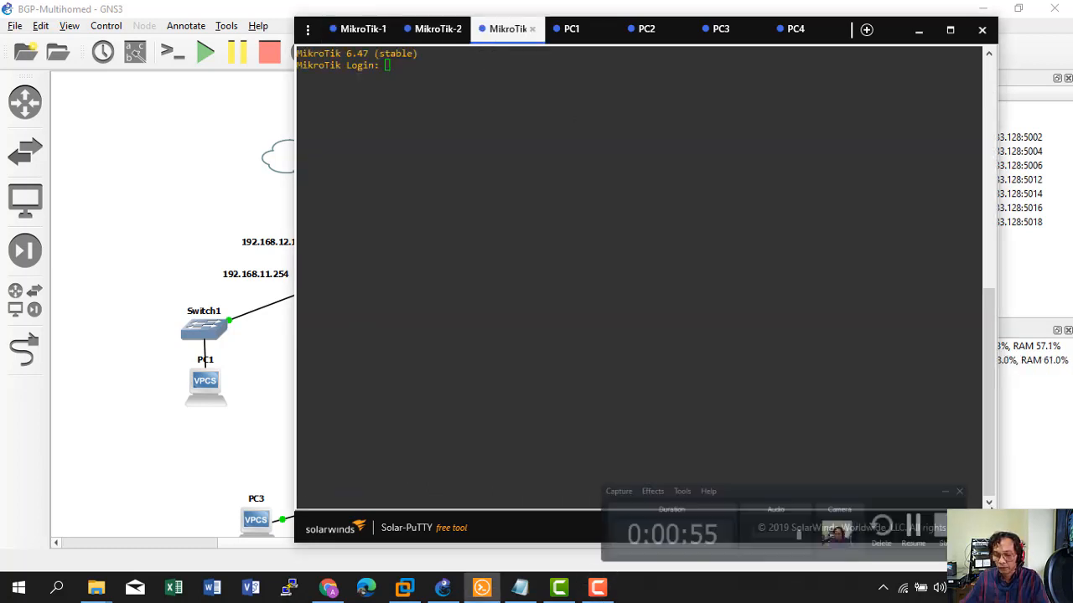
pyautogui.moveTo(508, 29); pyautogui.dragTo(369, 51)
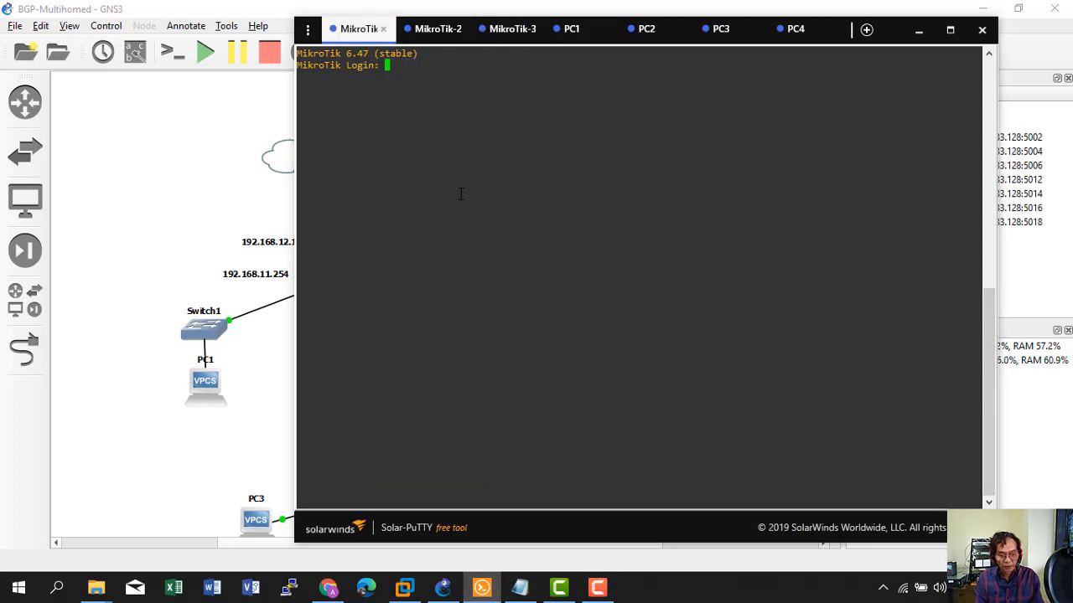
pyautogui.write('admin')
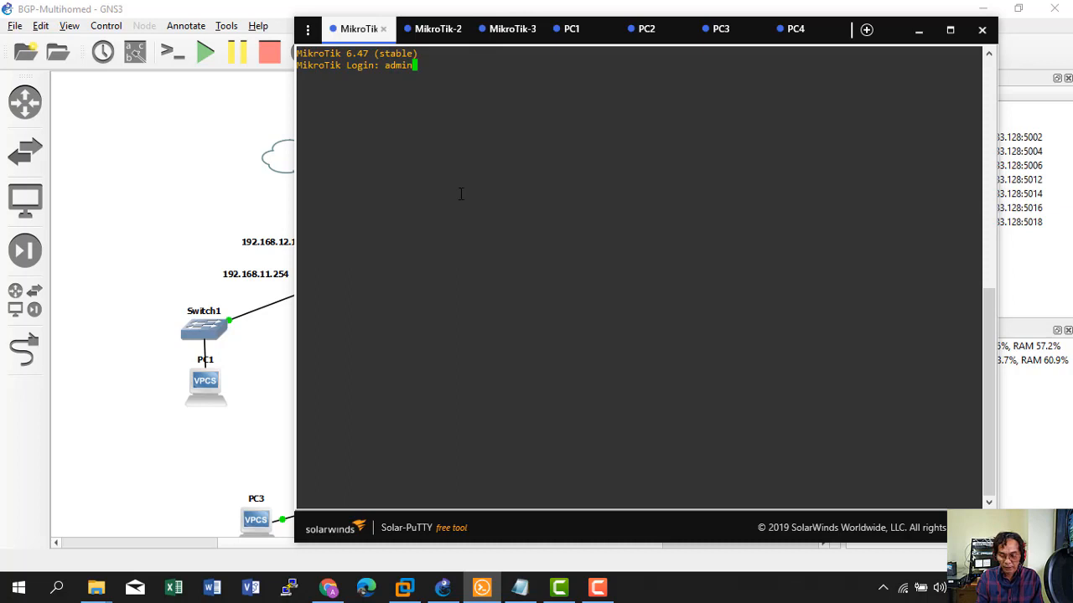
pyautogui.press('Return')
pyautogui.press('Return')
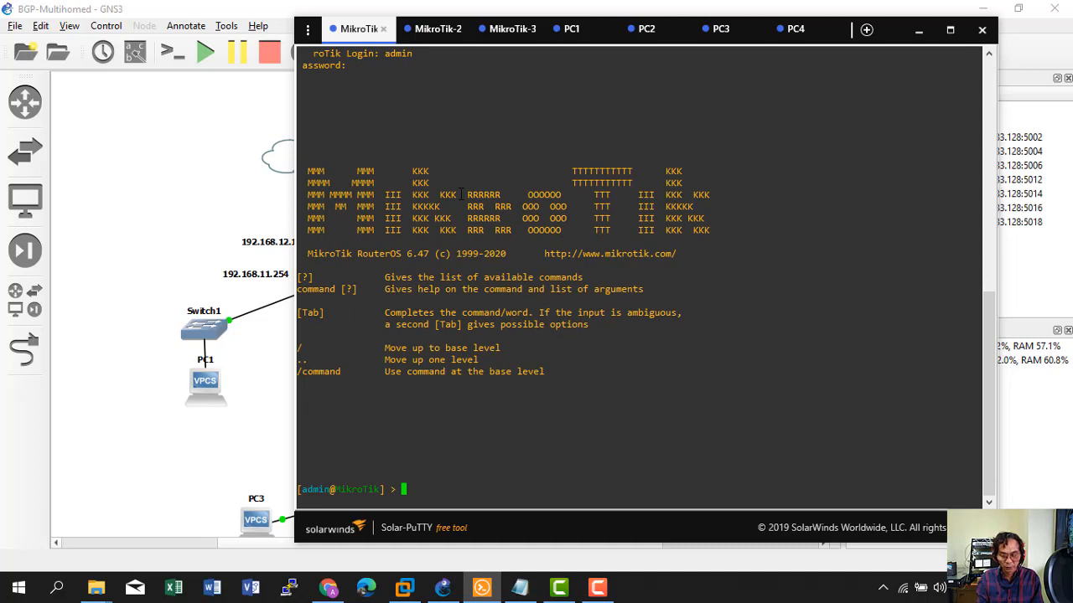
pyautogui.write('ip address ')
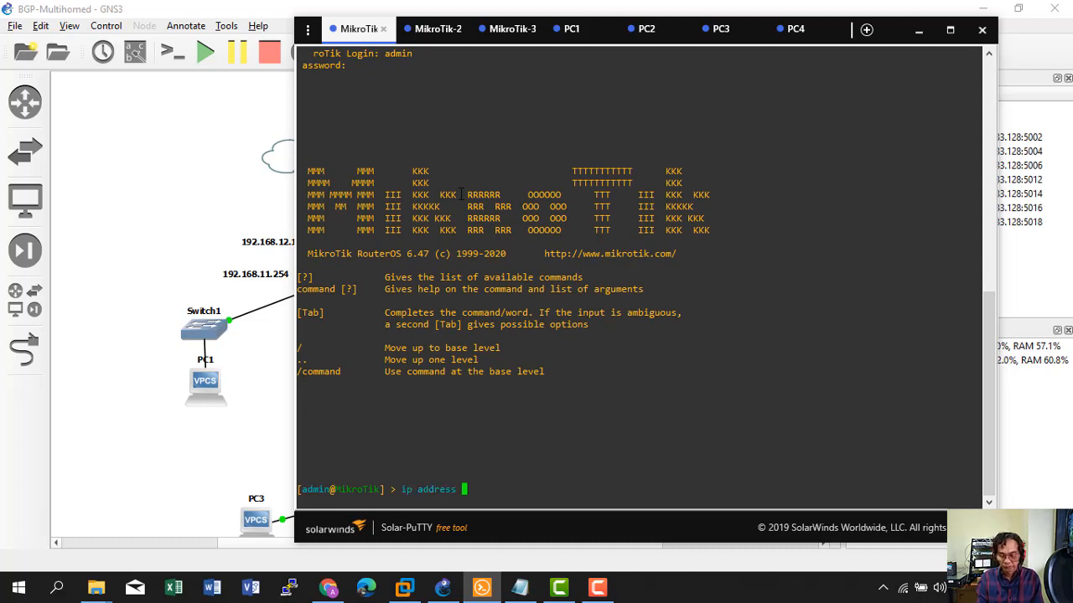
pyautogui.write('print')
pyautogui.press('Return')
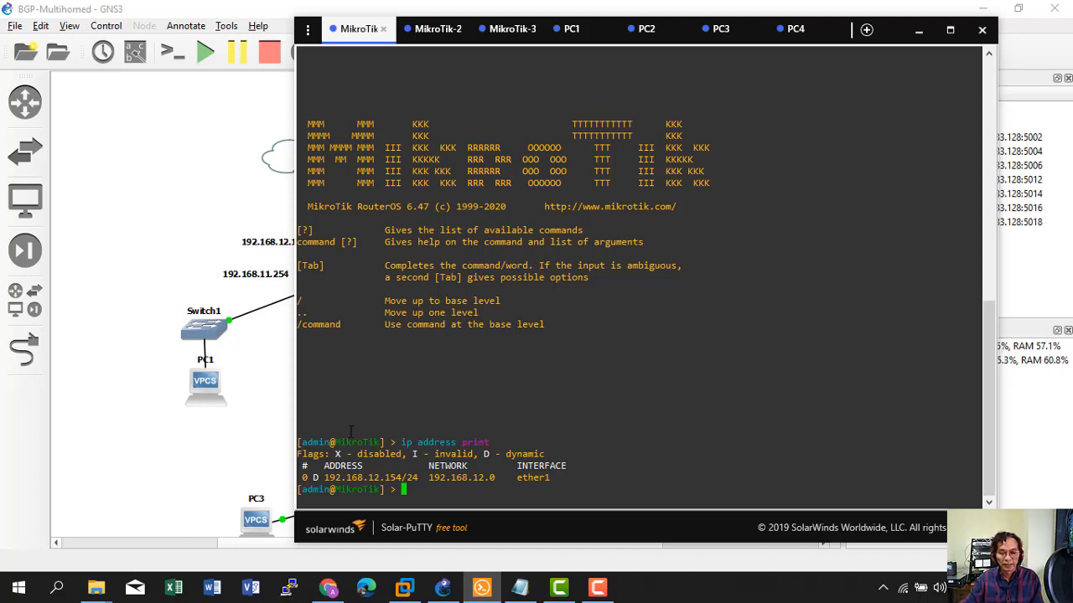
# Point out the dynamic 192.168.12.154/24 address and its D flag in the address listing.
pyautogui.moveTo(319, 478); pyautogui.dragTo(406, 478)
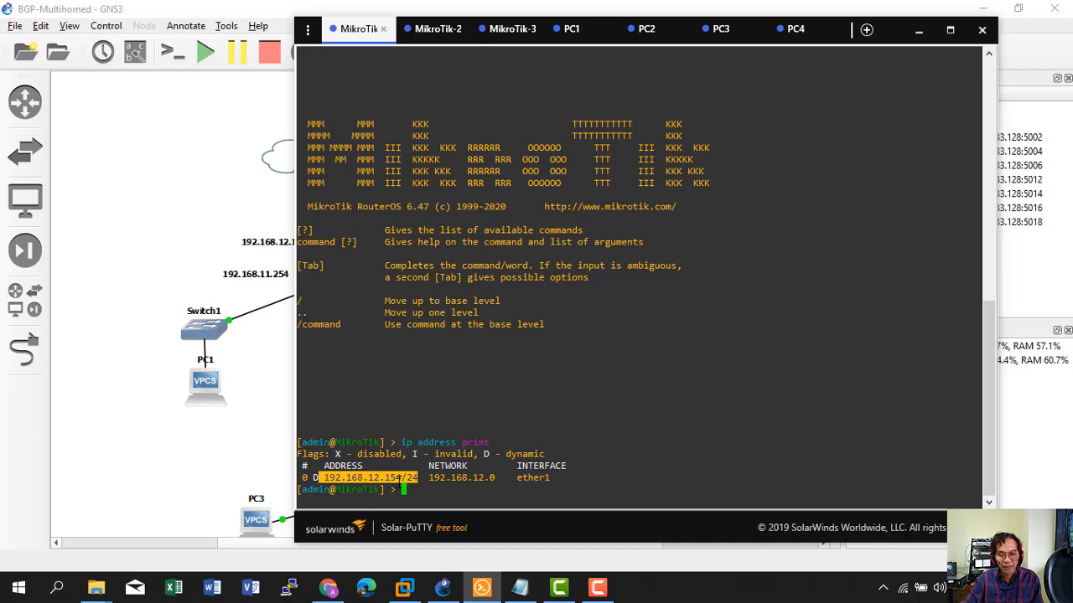
pyautogui.click(314, 477)
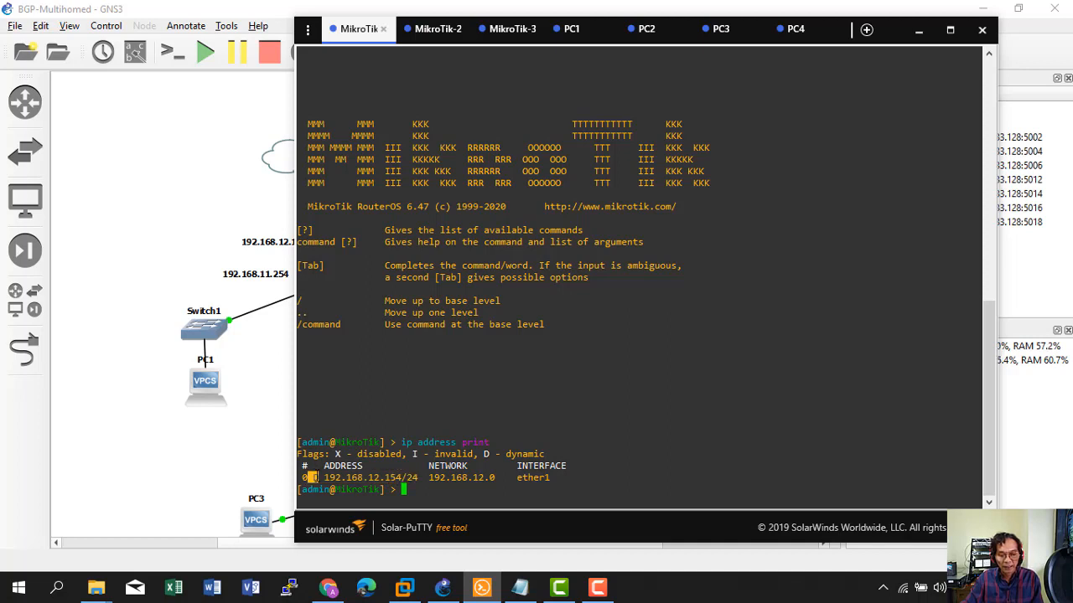
pyautogui.moveTo(480, 453); pyautogui.dragTo(550, 453)
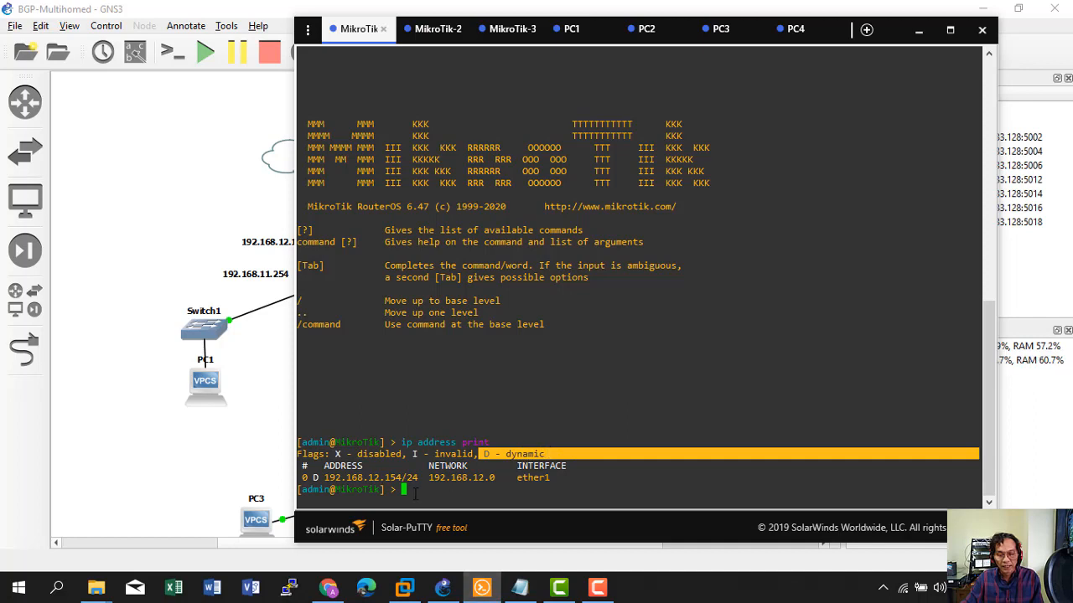
pyautogui.click(218, 442)
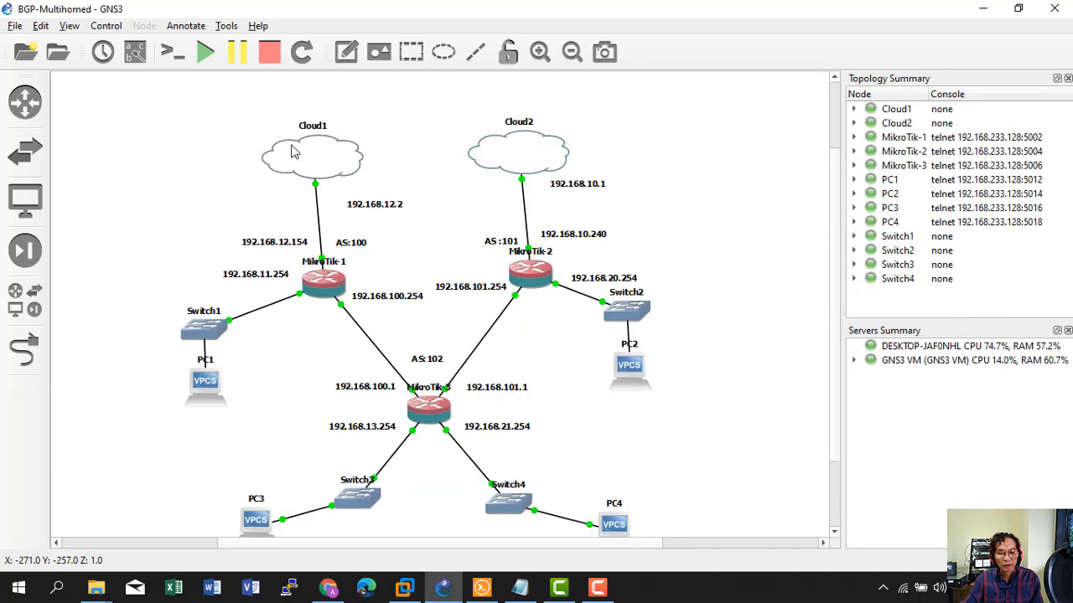
pyautogui.click(568, 590)
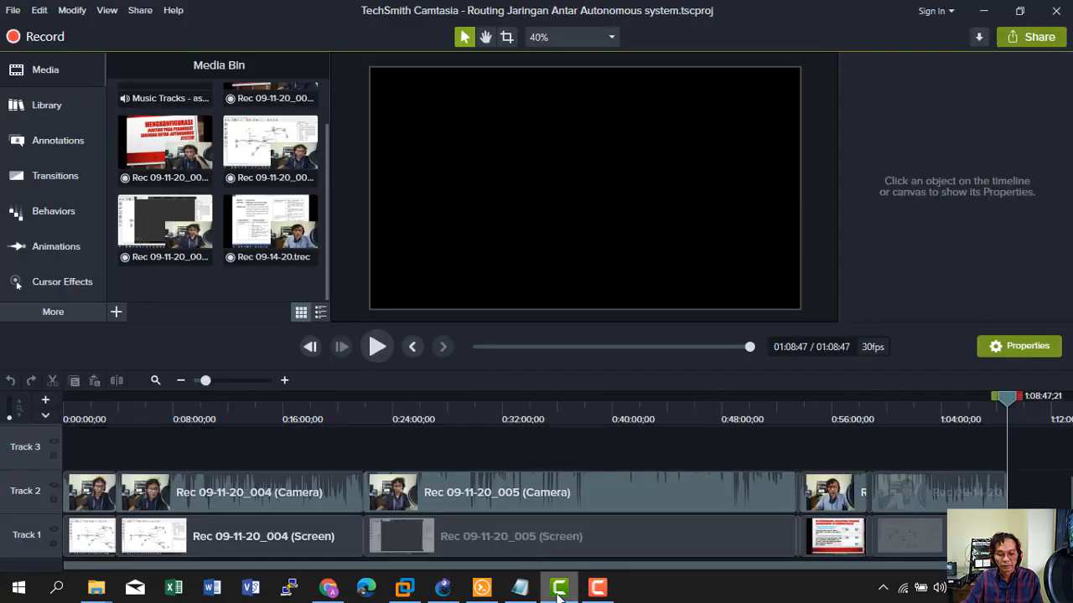
pyautogui.click(559, 591)
pyautogui.click(482, 588)
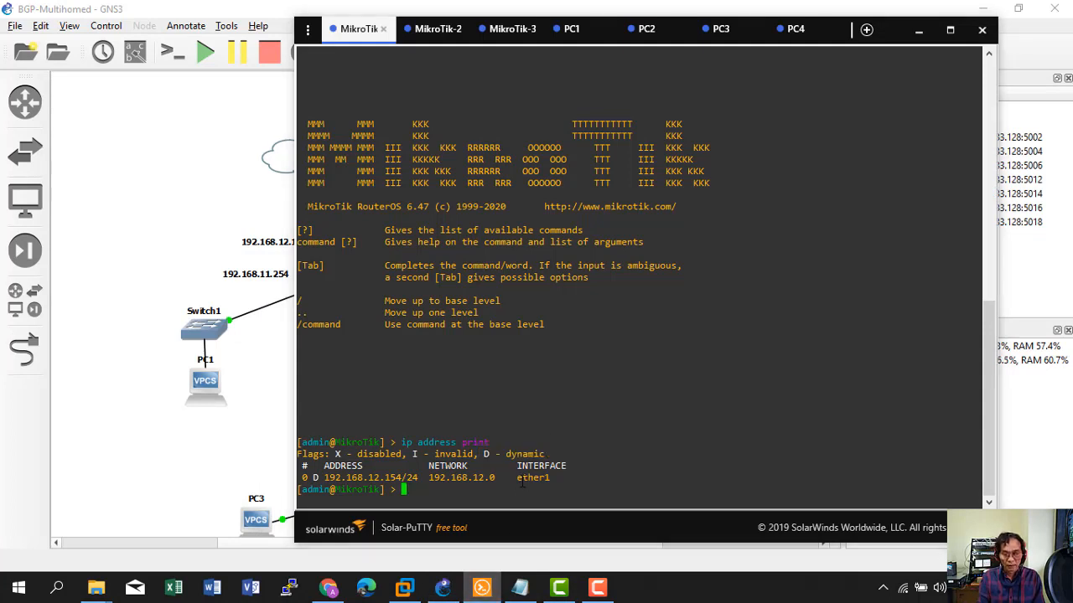
# Remove DHCP client entry 0 and confirm with 'ip address print' that no addresses remain.
pyautogui.write('ip ')
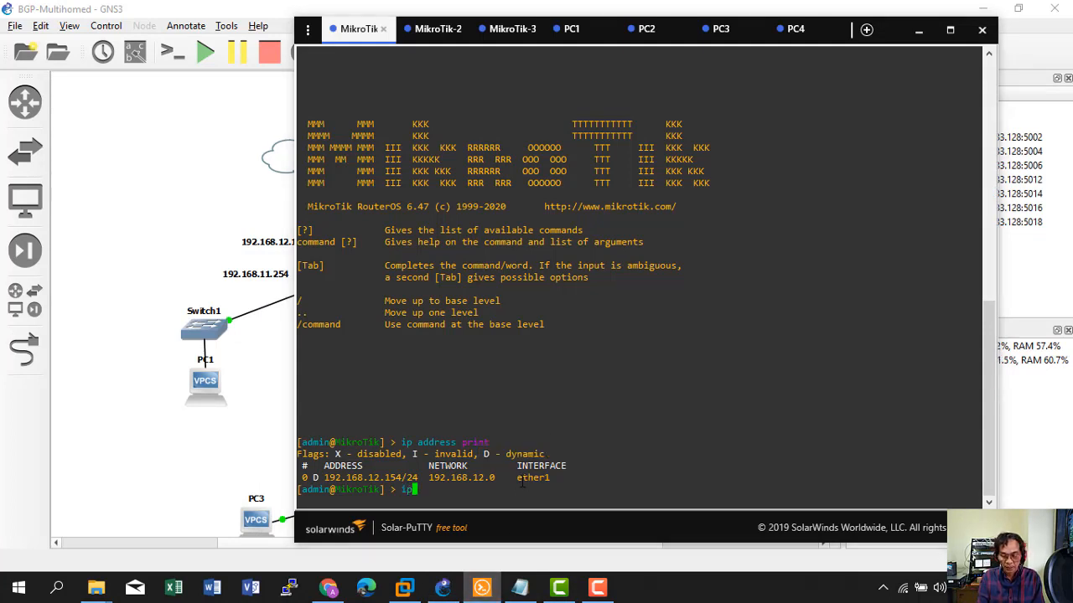
pyautogui.write('dhcp-')
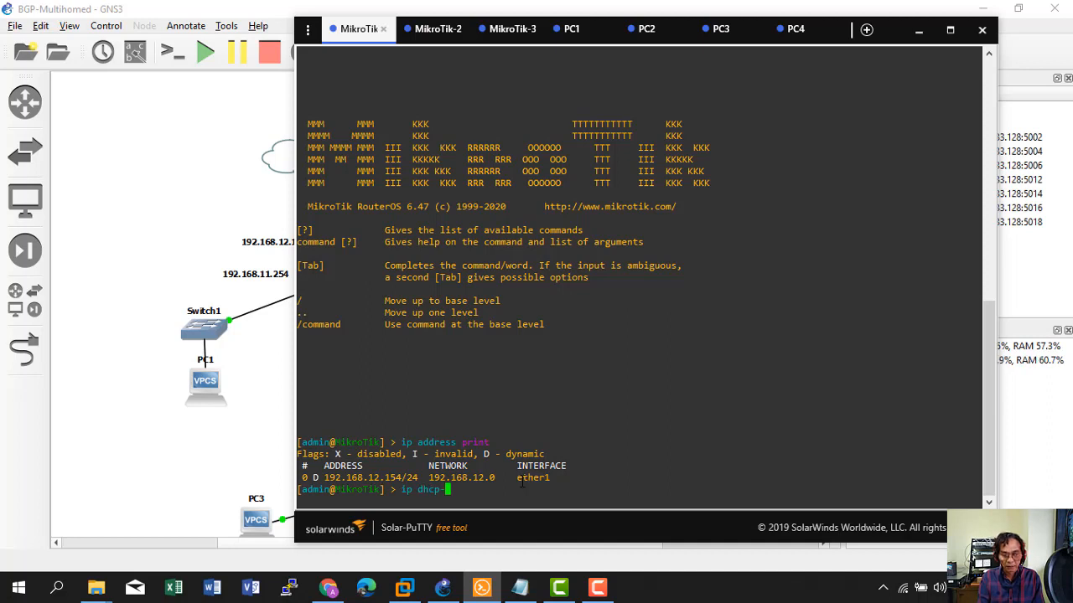
pyautogui.write('client re')
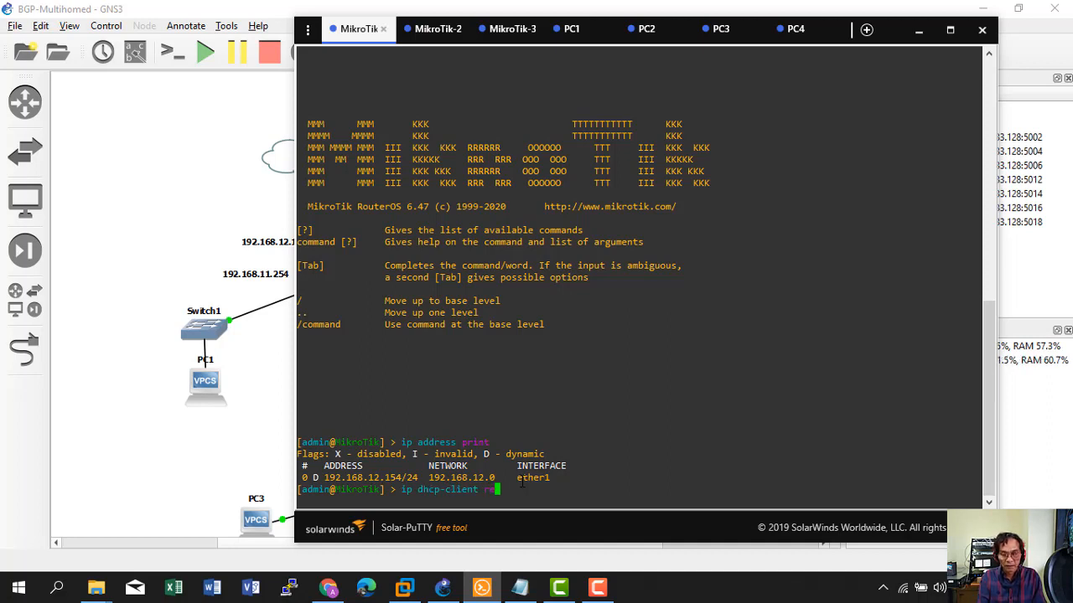
pyautogui.write('move')
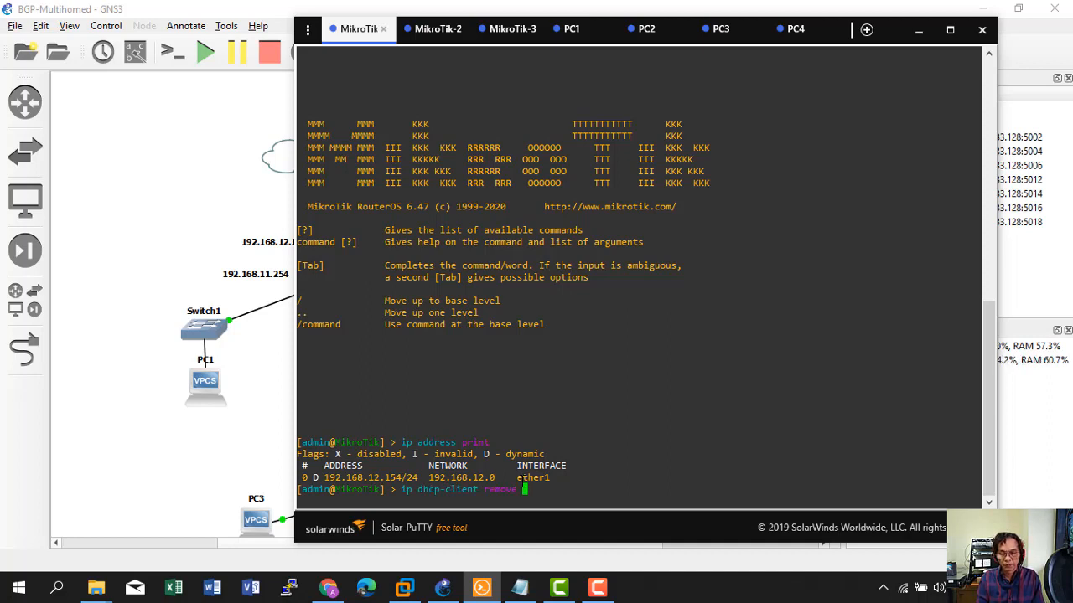
pyautogui.press('Return')
pyautogui.write('0')
pyautogui.press('Return')
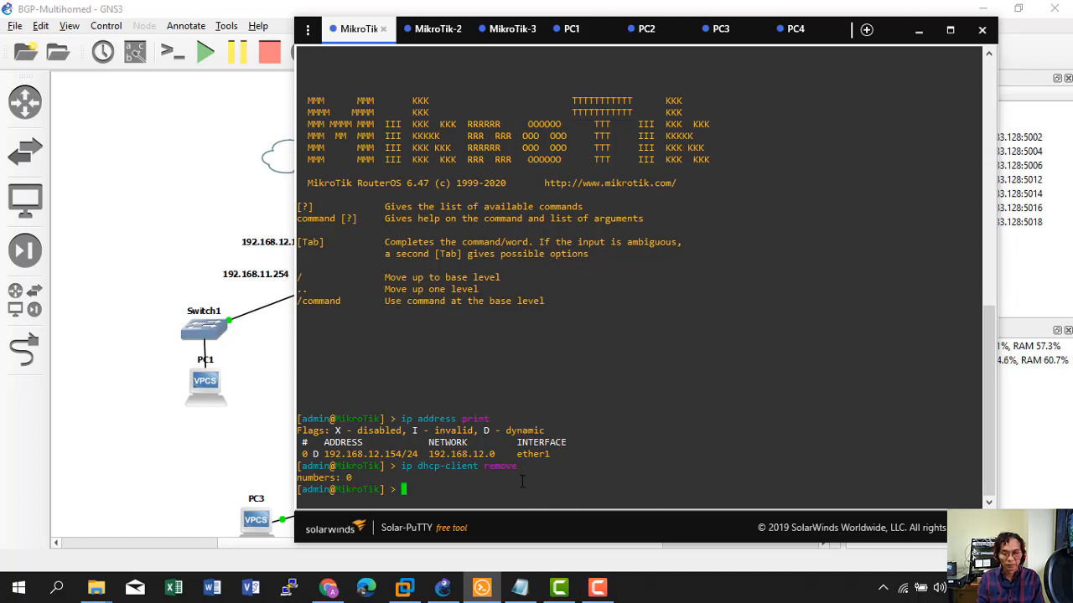
pyautogui.write('ip address')
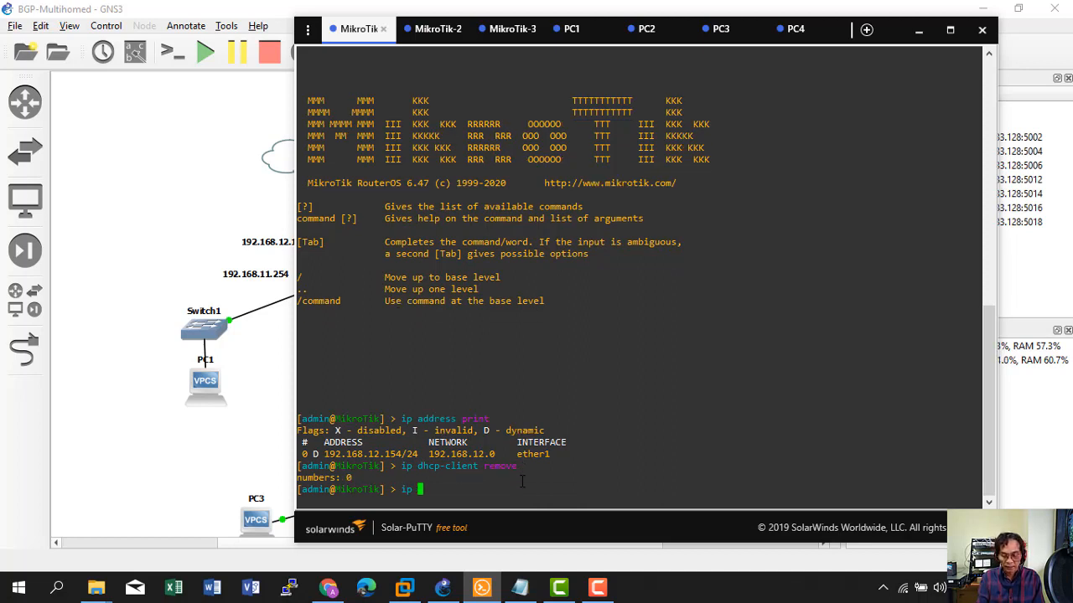
pyautogui.write('print')
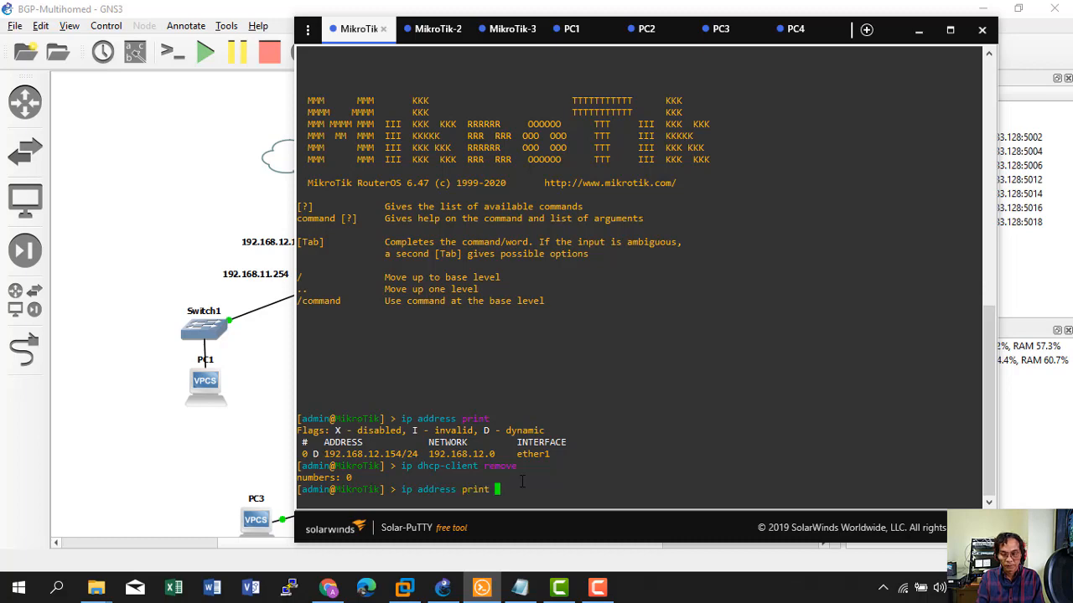
pyautogui.press('Return')
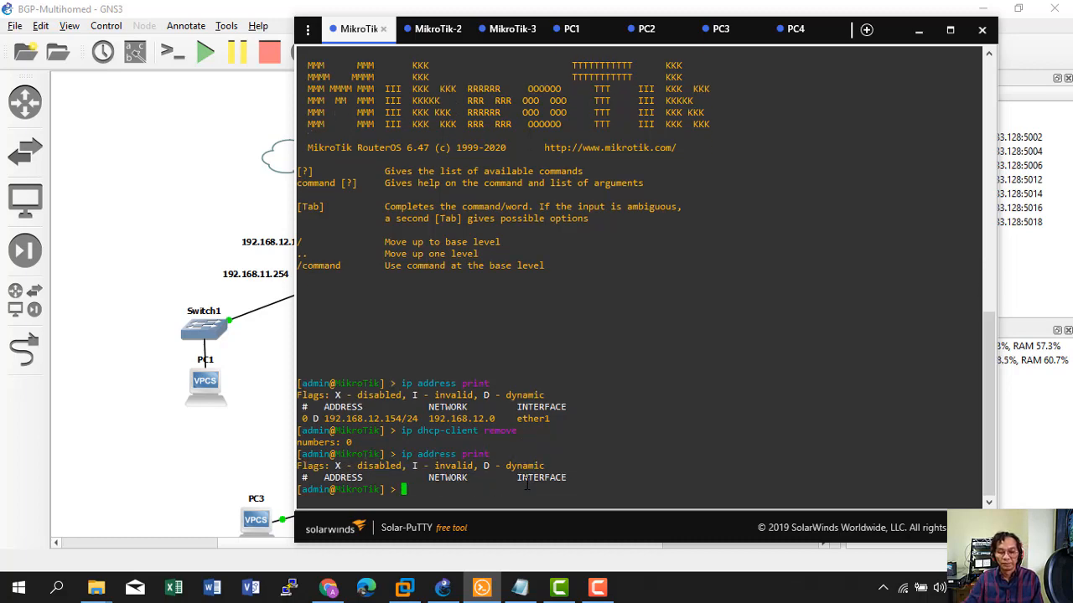
pyautogui.click(520, 587)
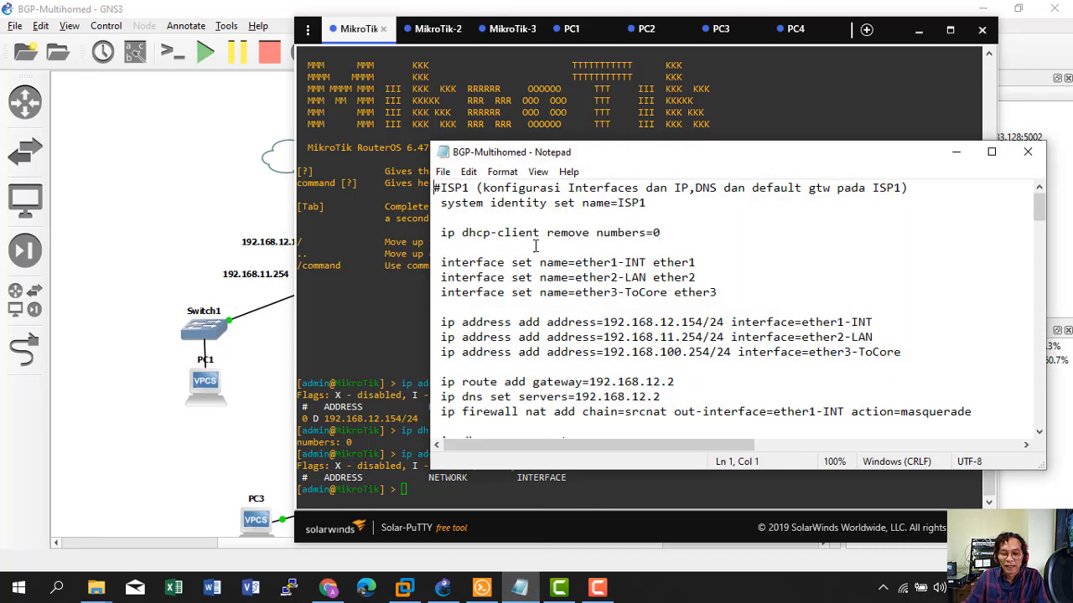
# Copy 'system identity set name=ISP1' from the Notepad script and run it in the console.
pyautogui.moveTo(442, 208); pyautogui.dragTo(647, 203)
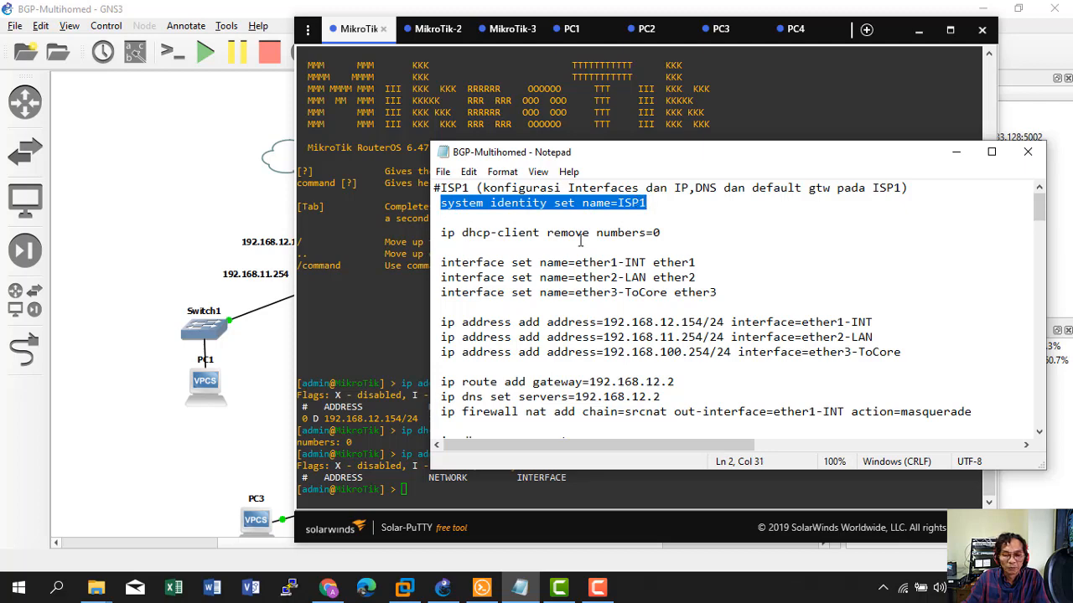
pyautogui.click(208, 227)
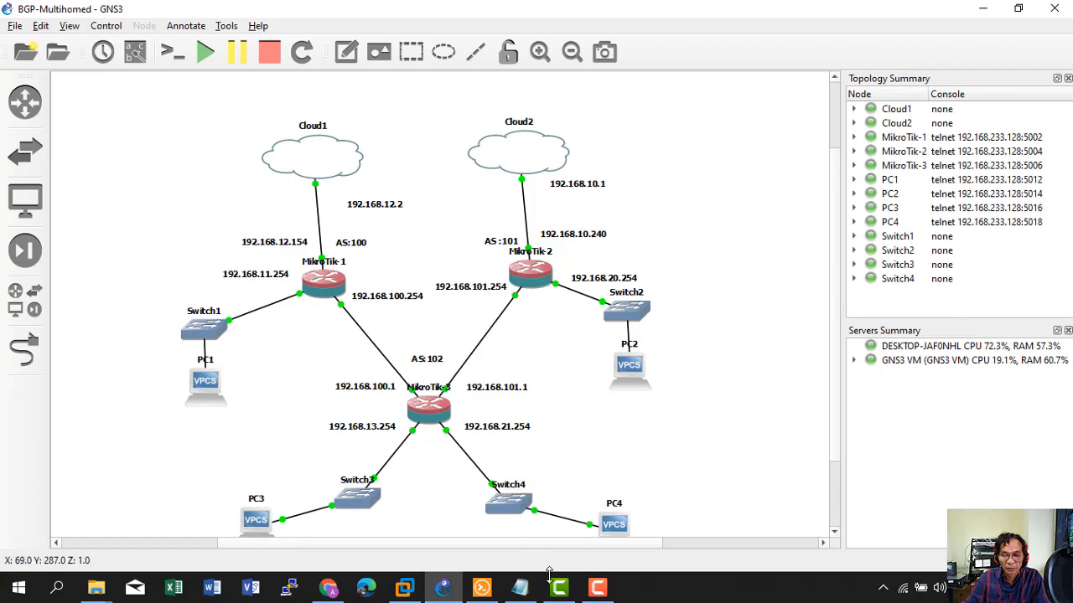
pyautogui.click(483, 589)
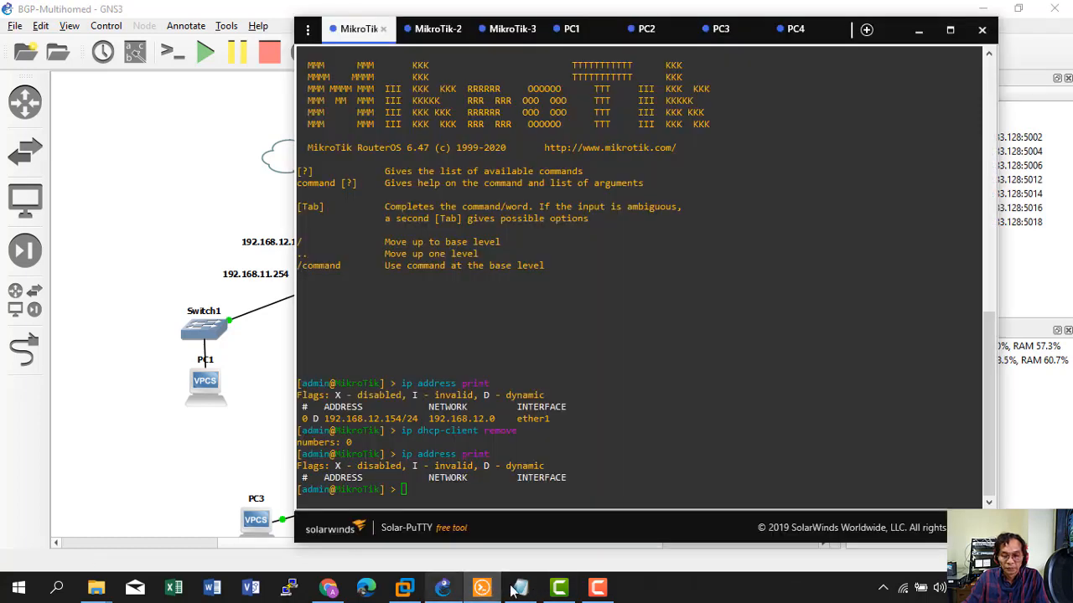
pyautogui.click(520, 588)
pyautogui.rightClick(566, 200)
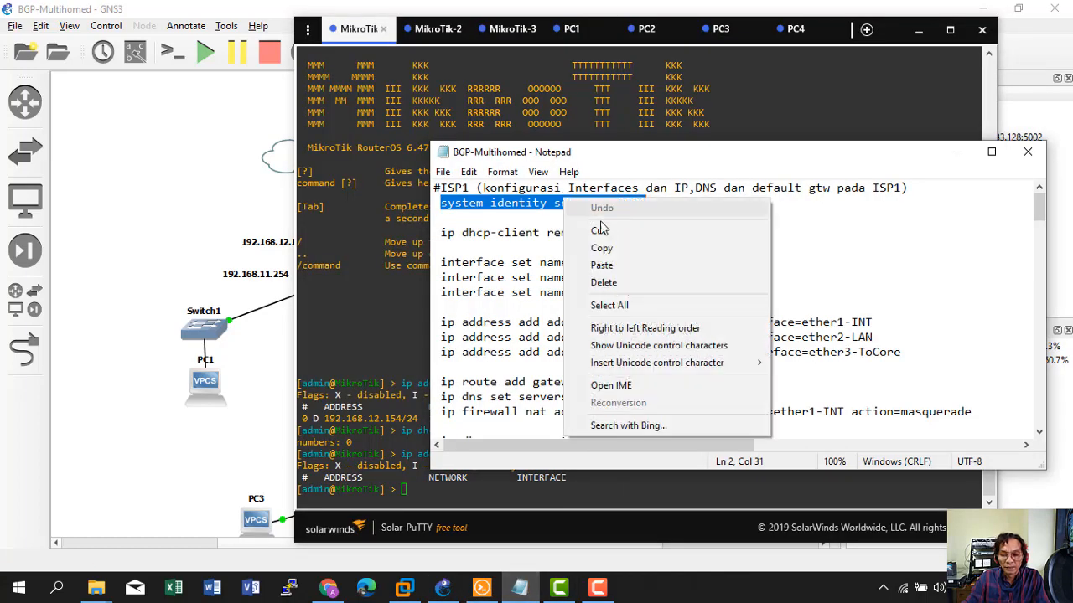
pyautogui.click(588, 248)
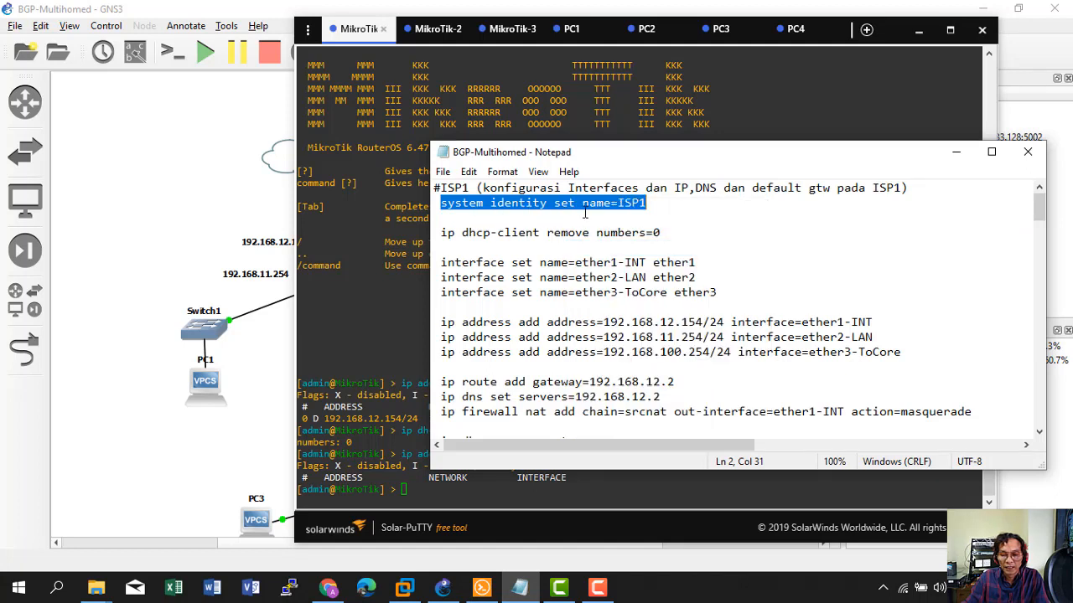
pyautogui.click(389, 444)
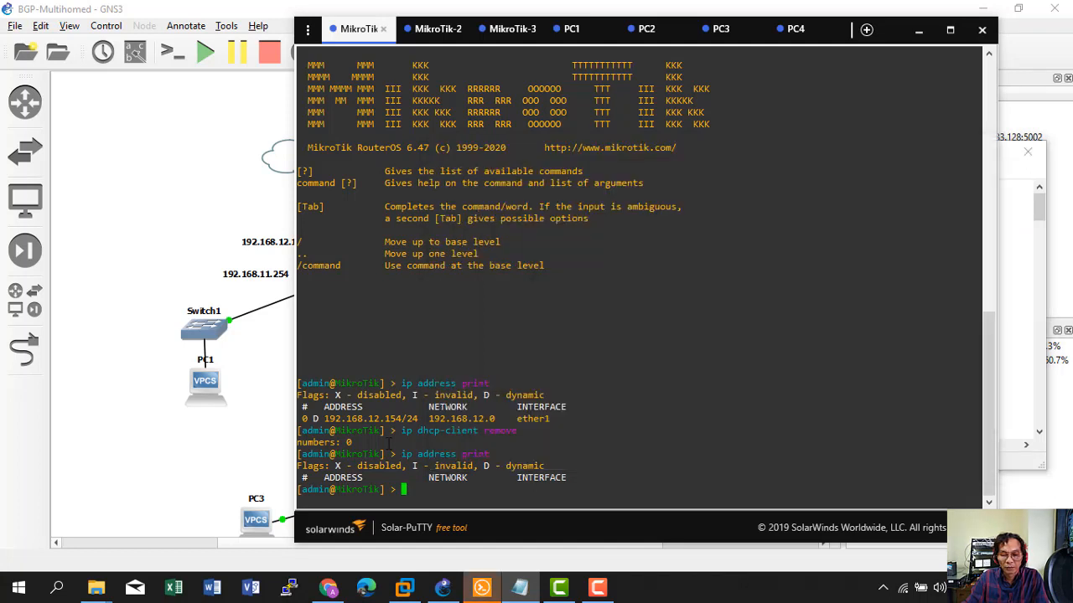
pyautogui.rightClick(389, 444)
pyautogui.press('Return')
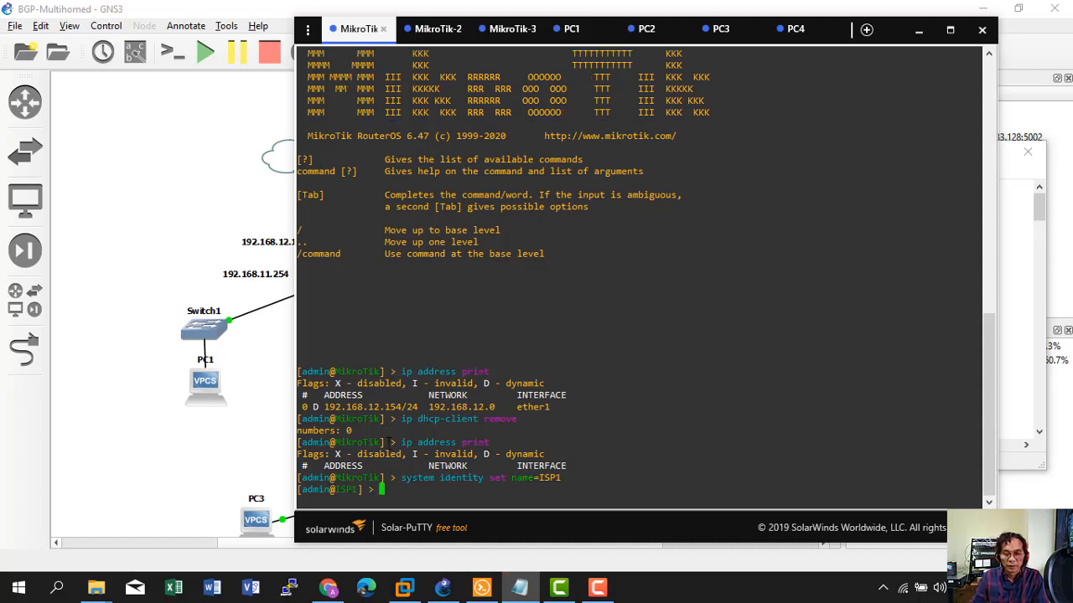
# Check the new ISP1 prompt and begin entering 'interface print'.
pyautogui.doubleClick(344, 489)
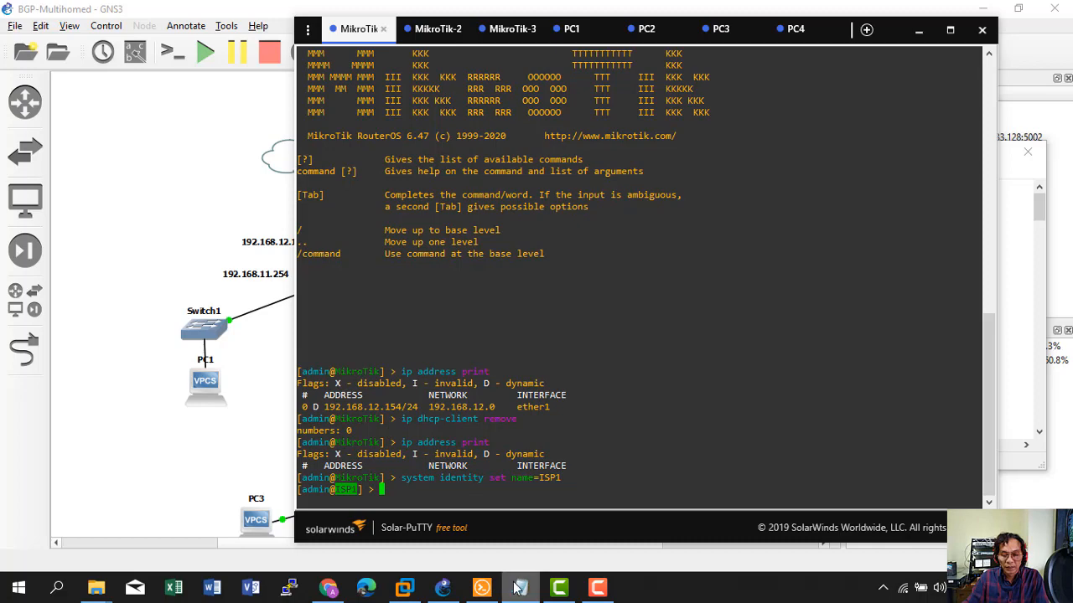
pyautogui.click(260, 384)
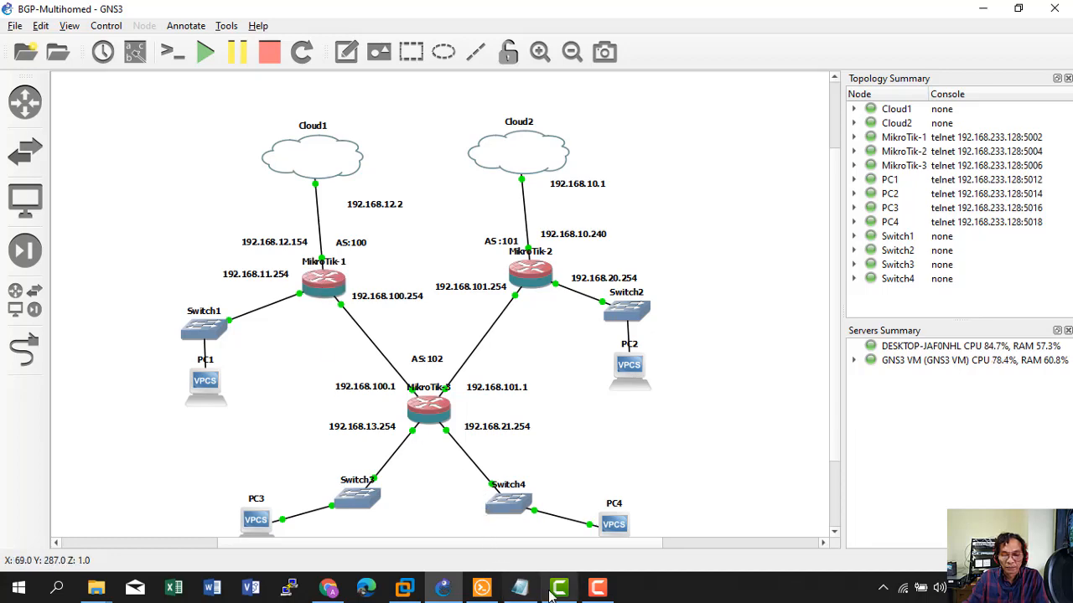
pyautogui.click(481, 588)
pyautogui.write('interface ')
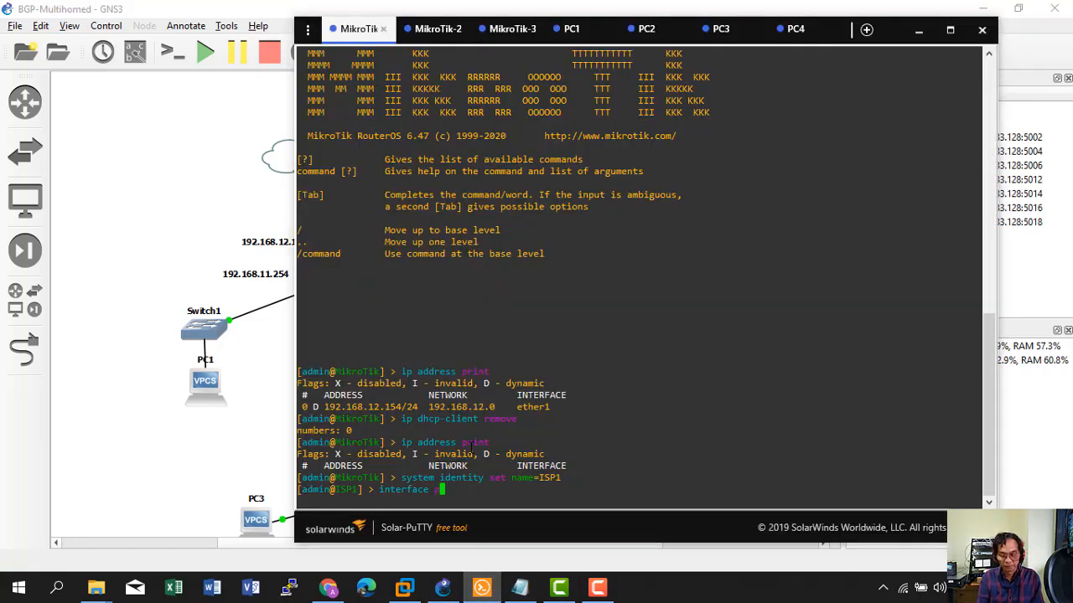
pyautogui.write('print')
# List ISP1's interfaces and compare them with the script and the topology links.
pyautogui.press('Return')
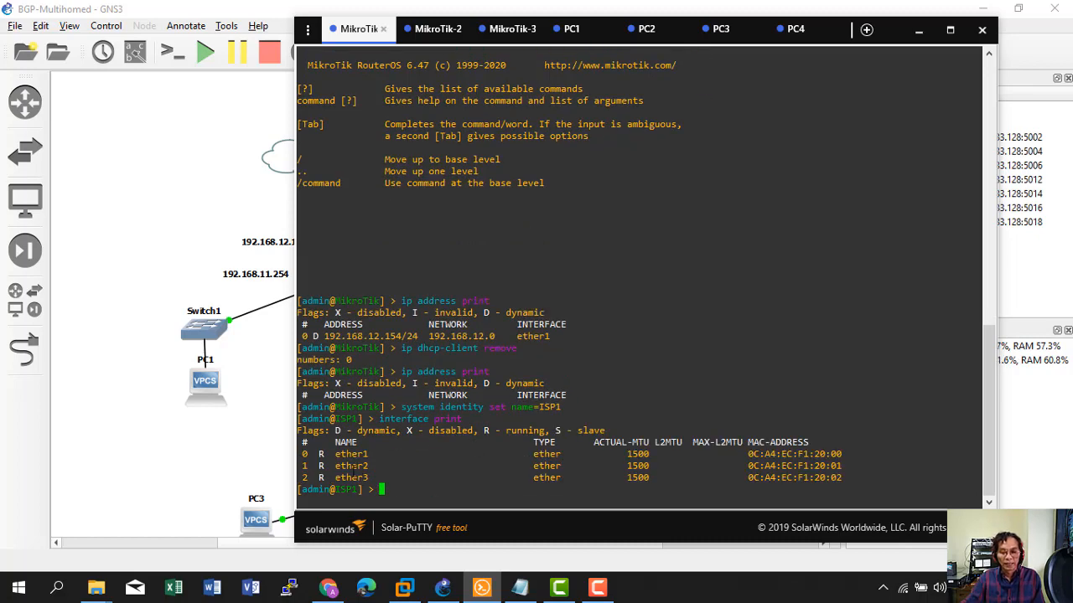
pyautogui.click(520, 587)
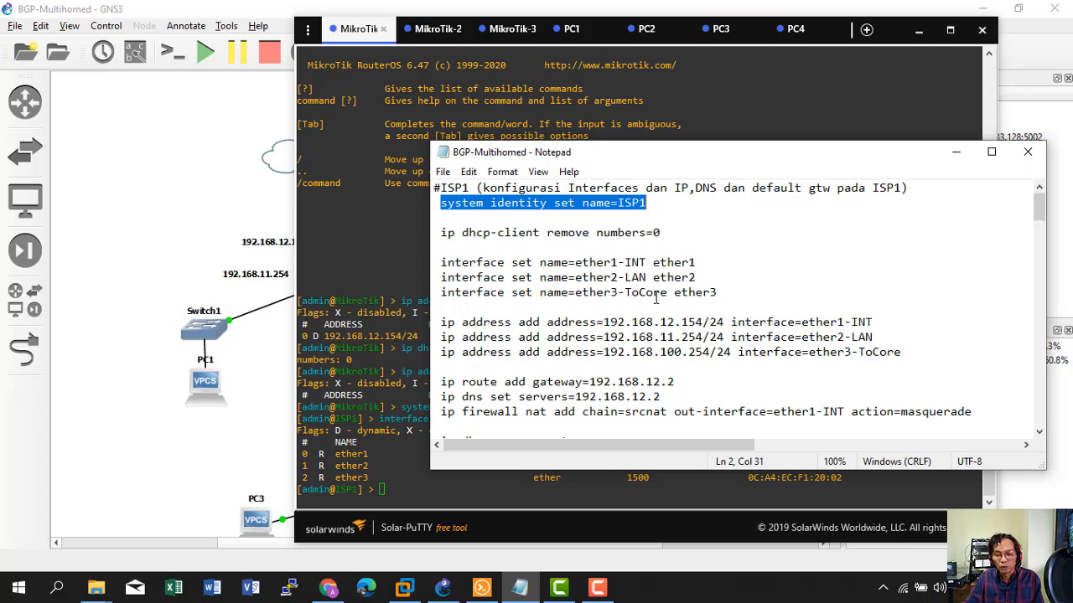
pyautogui.click(233, 396)
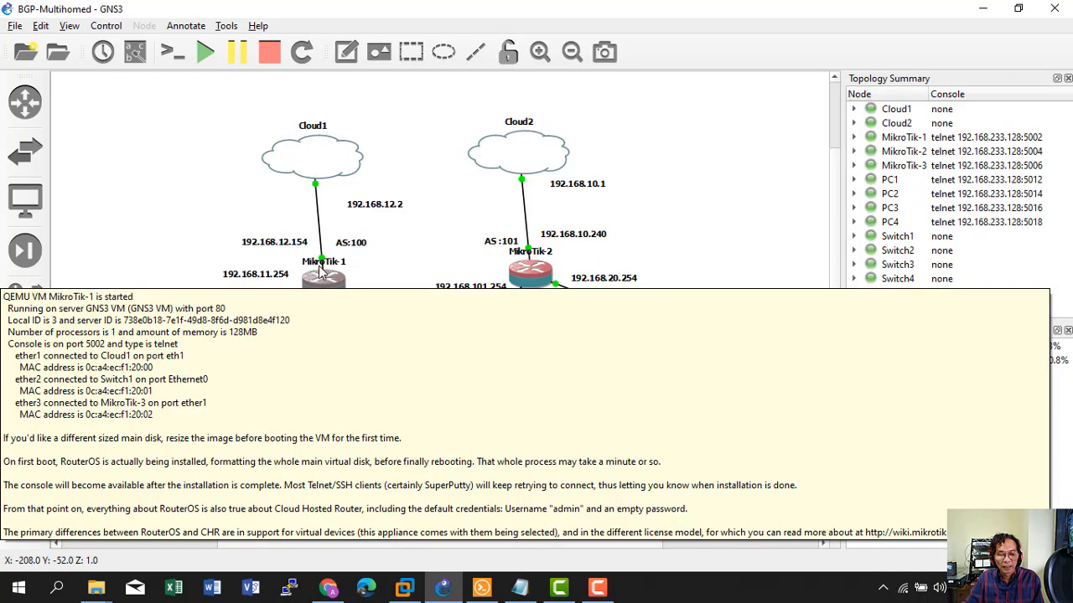
pyautogui.moveTo(306, 304)
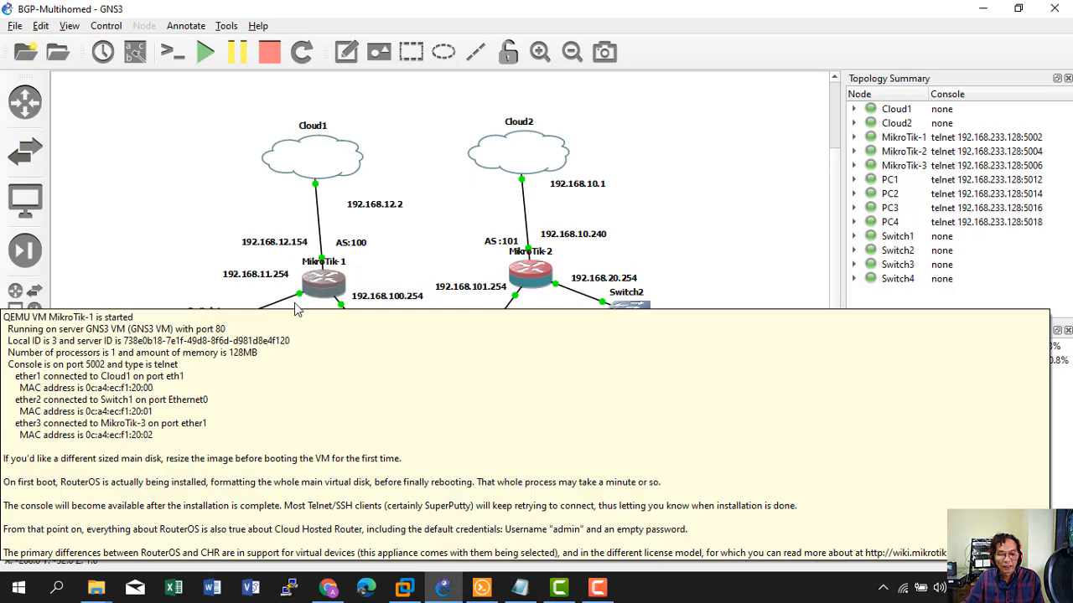
pyautogui.moveTo(230, 314)
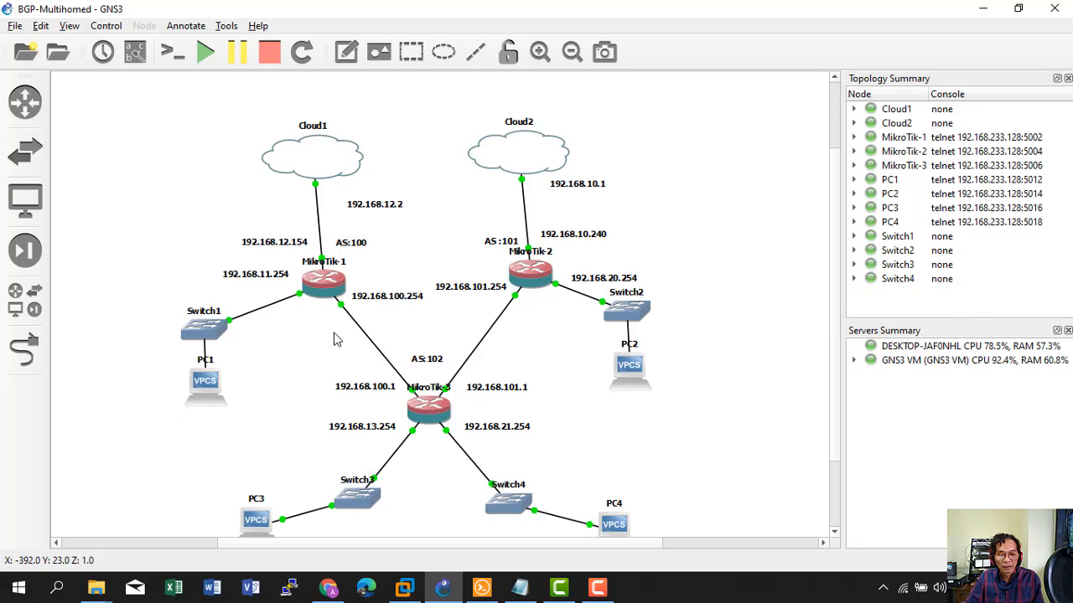
# Paste the three rename lines, naming ports ether1-INT, ether2-LAN, ether3-ToCore, and verify.
pyautogui.click(521, 589)
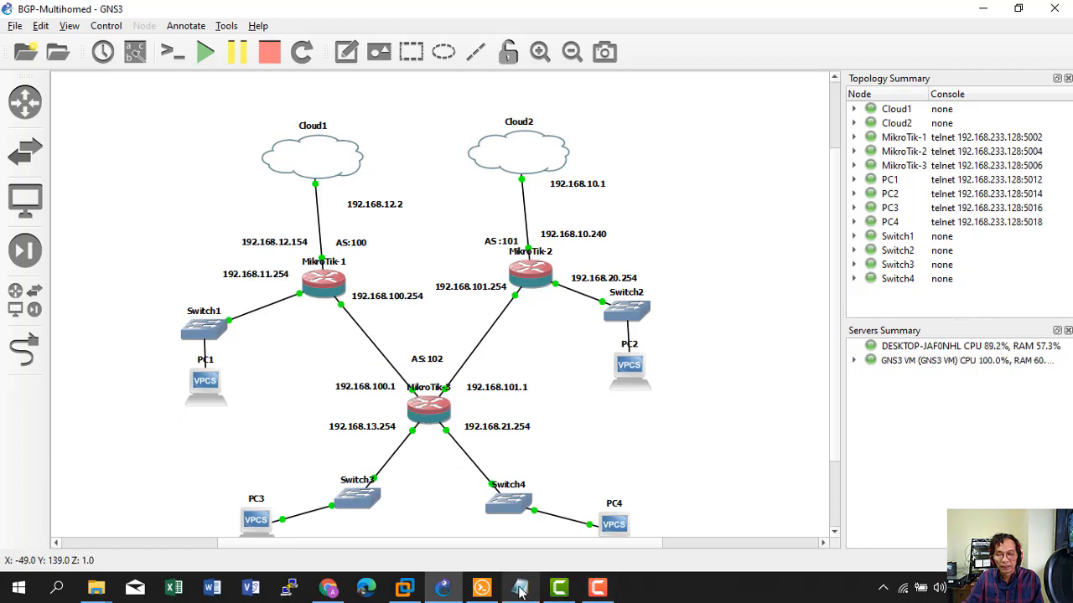
pyautogui.moveTo(445, 263); pyautogui.dragTo(714, 294)
pyautogui.rightClick(566, 285)
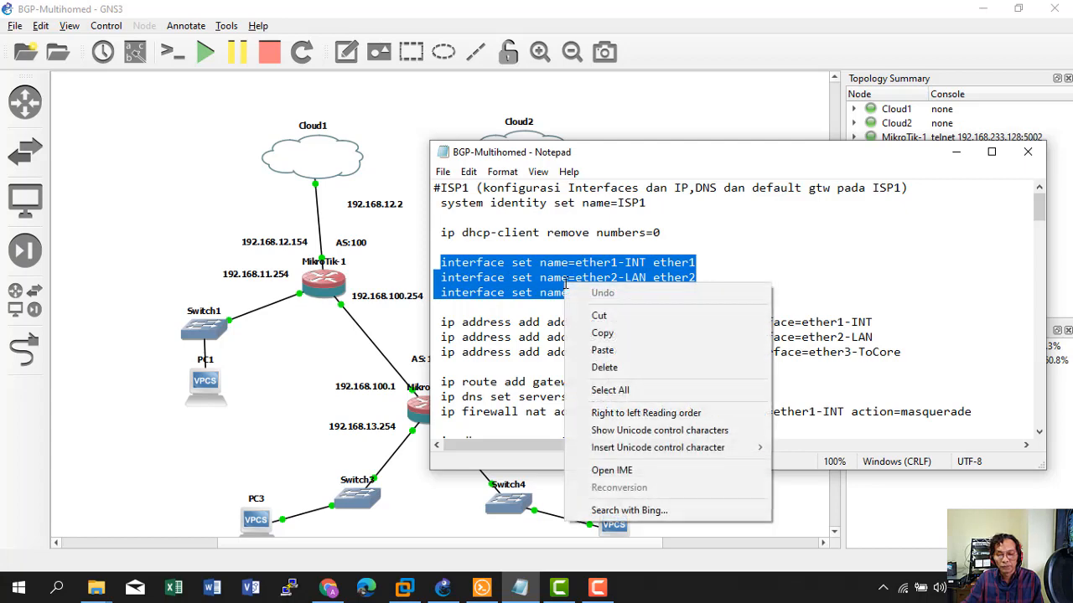
pyautogui.click(600, 334)
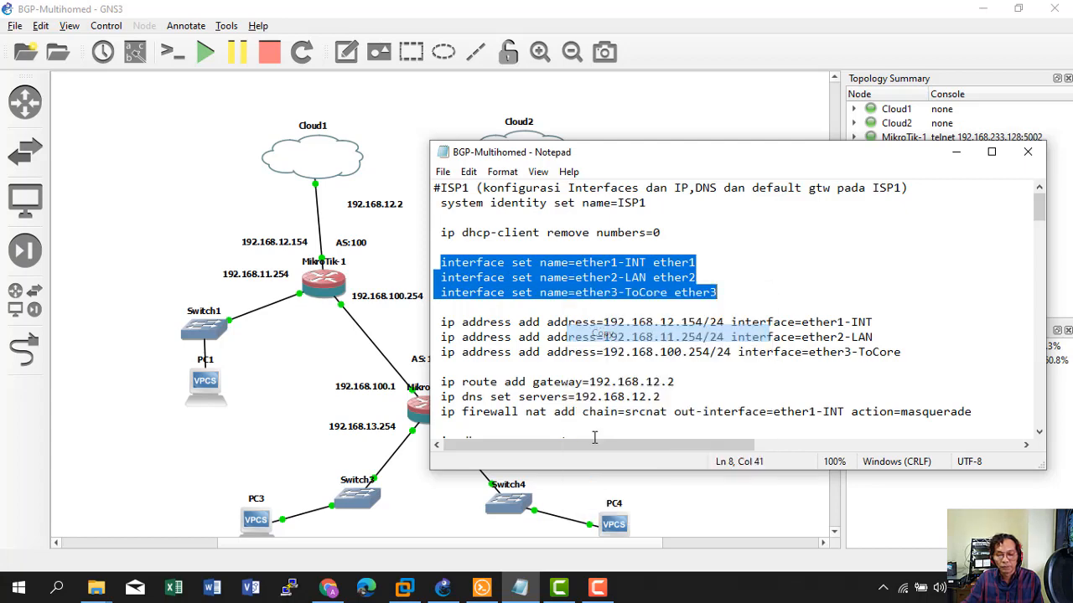
pyautogui.click(482, 588)
pyautogui.rightClick(487, 433)
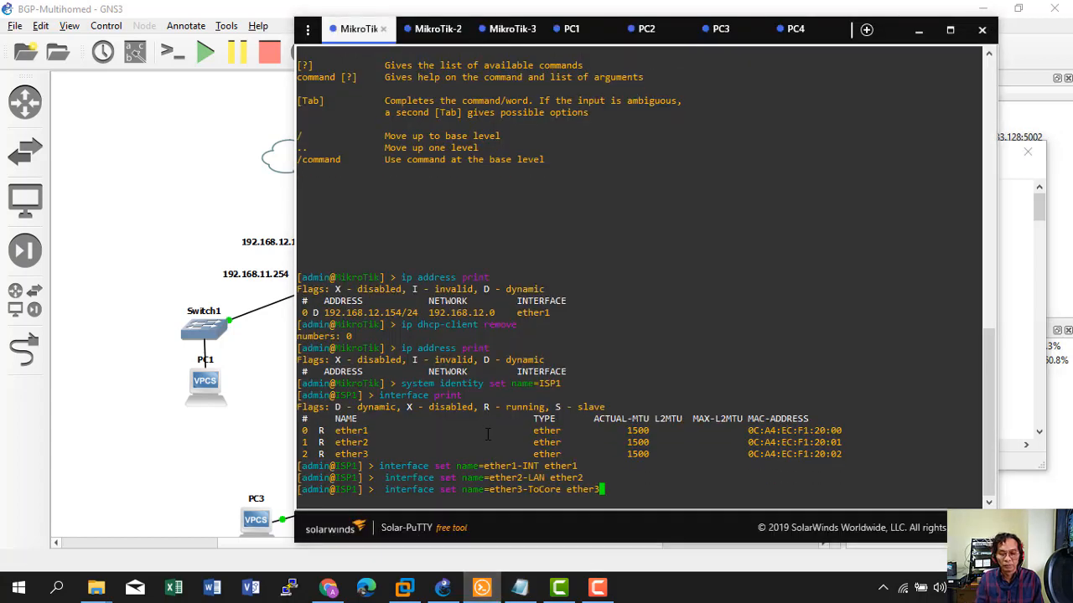
pyautogui.write('in')
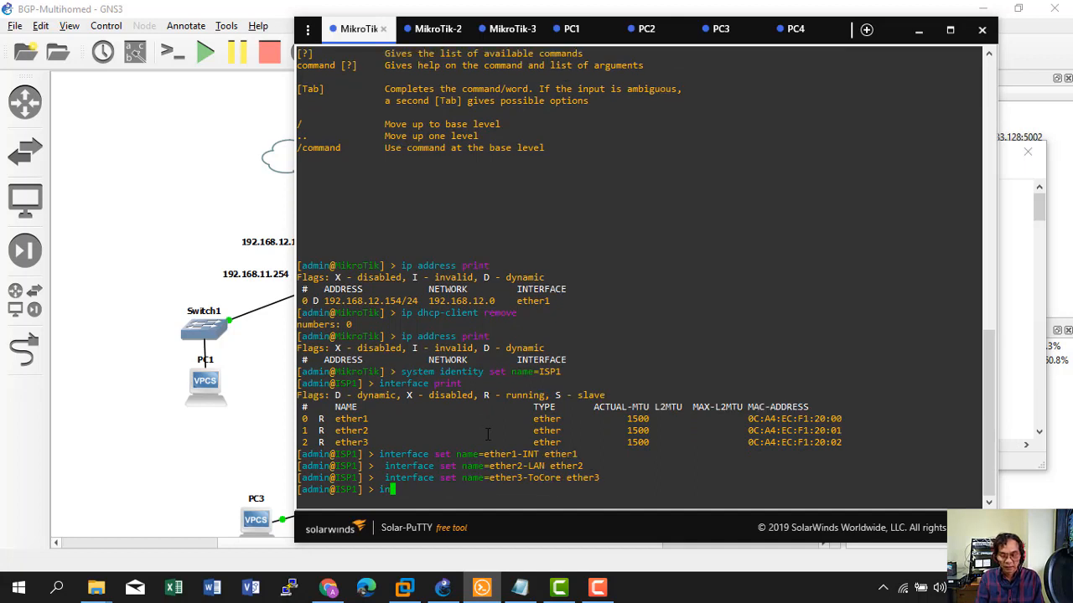
pyautogui.write('terface print')
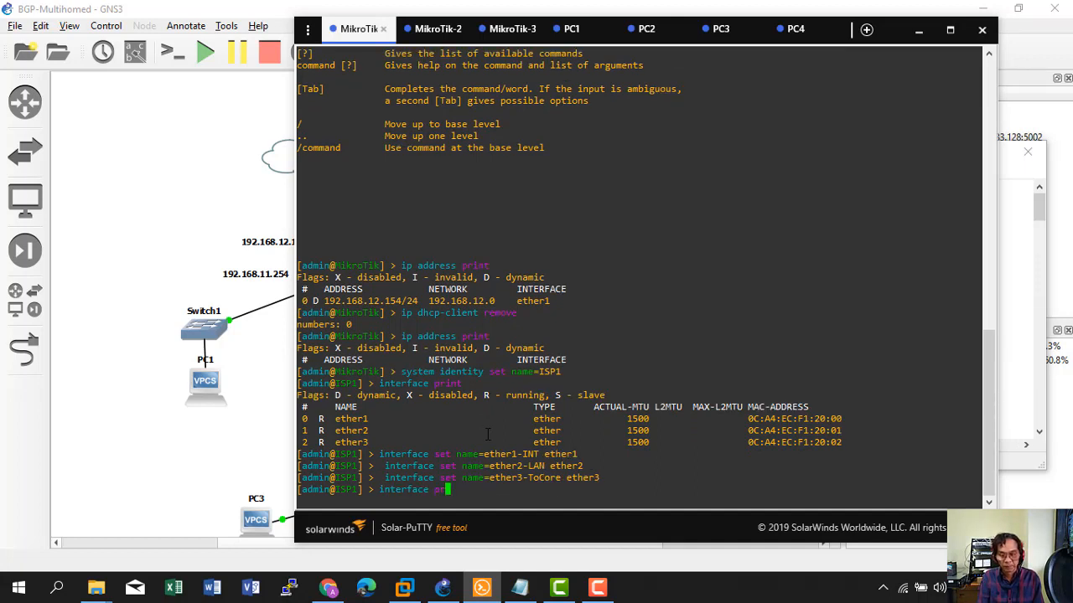
pyautogui.press('Return')
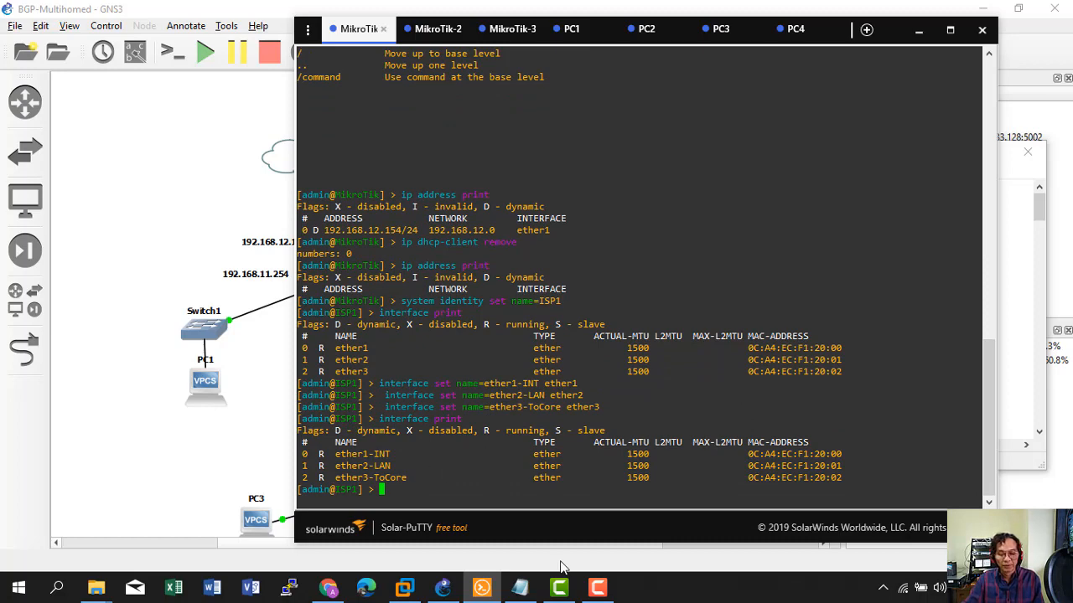
pyautogui.click(269, 429)
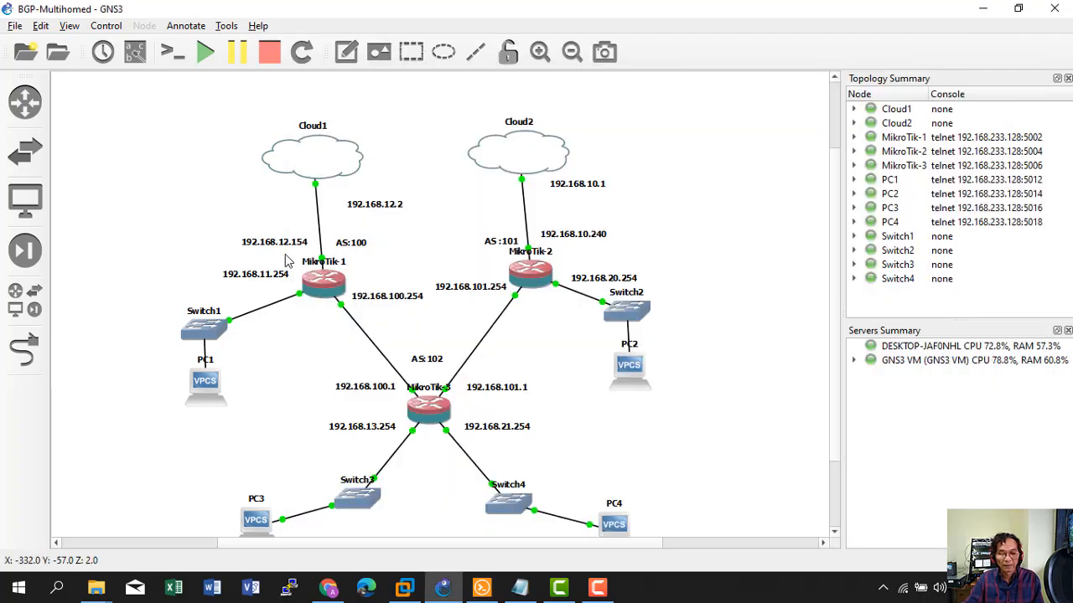
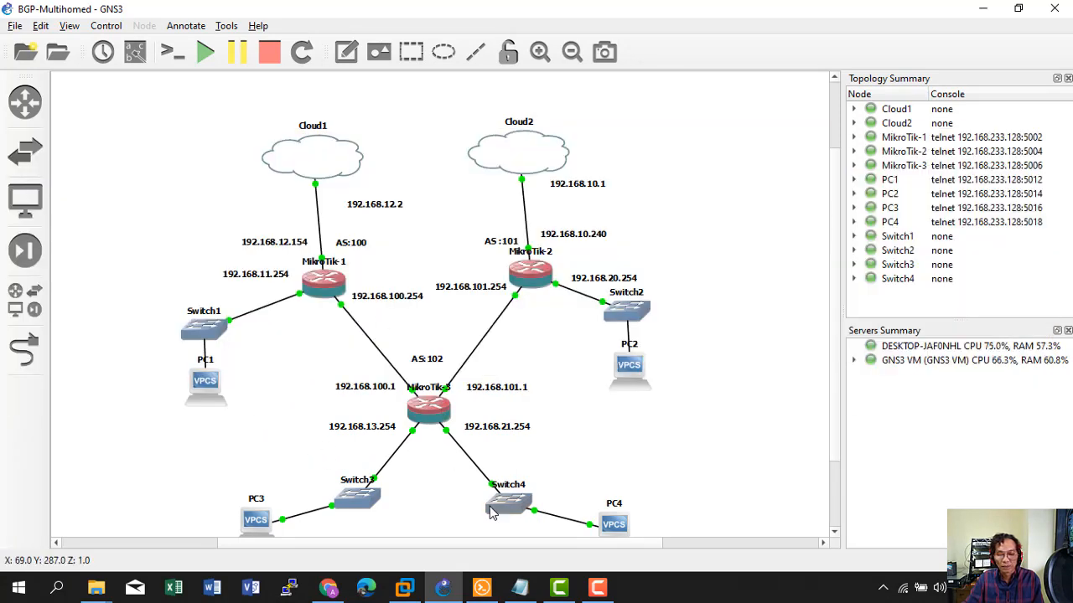
# Paste the three ISP1 address lines (192.168.12.154/24, 192.168.11.254/24, 192.168.100.254/24) and verify with 'ip address print'.
pyautogui.click(520, 588)
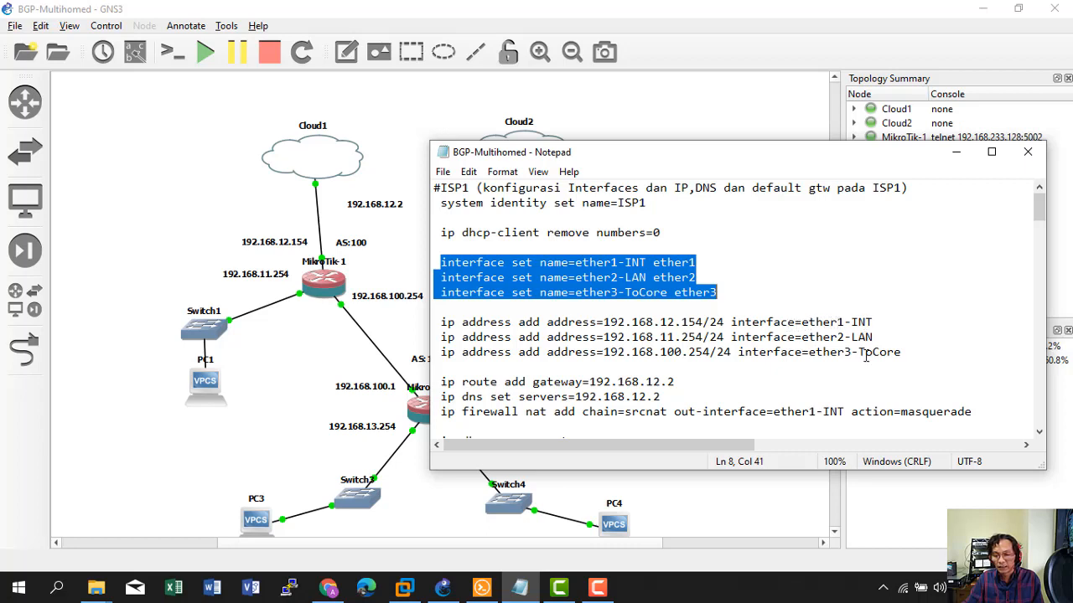
pyautogui.moveTo(441, 323); pyautogui.dragTo(903, 351)
pyautogui.rightClick(662, 335)
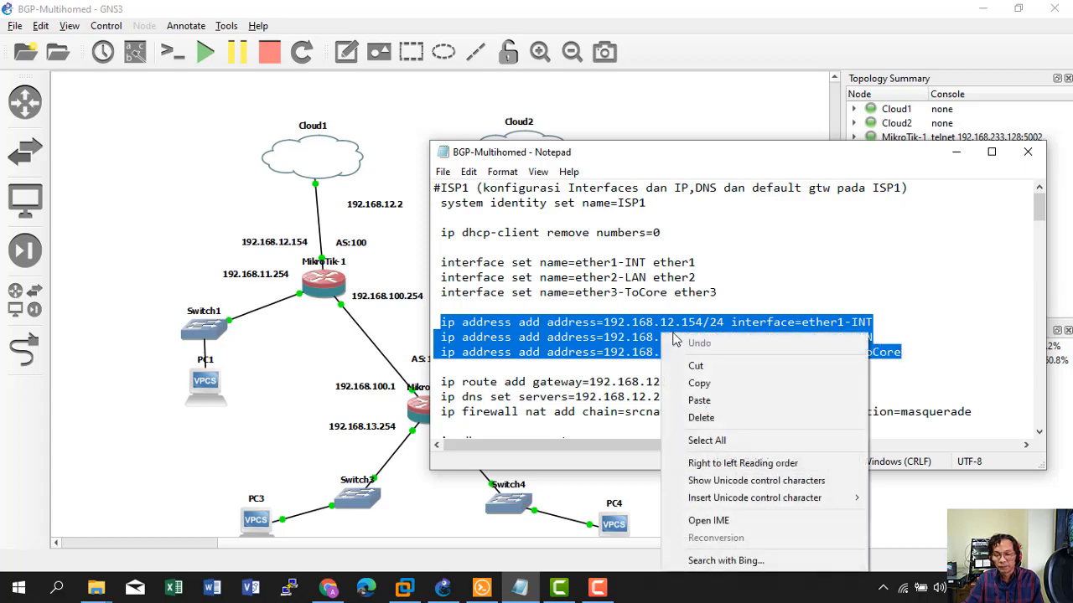
pyautogui.click(696, 380)
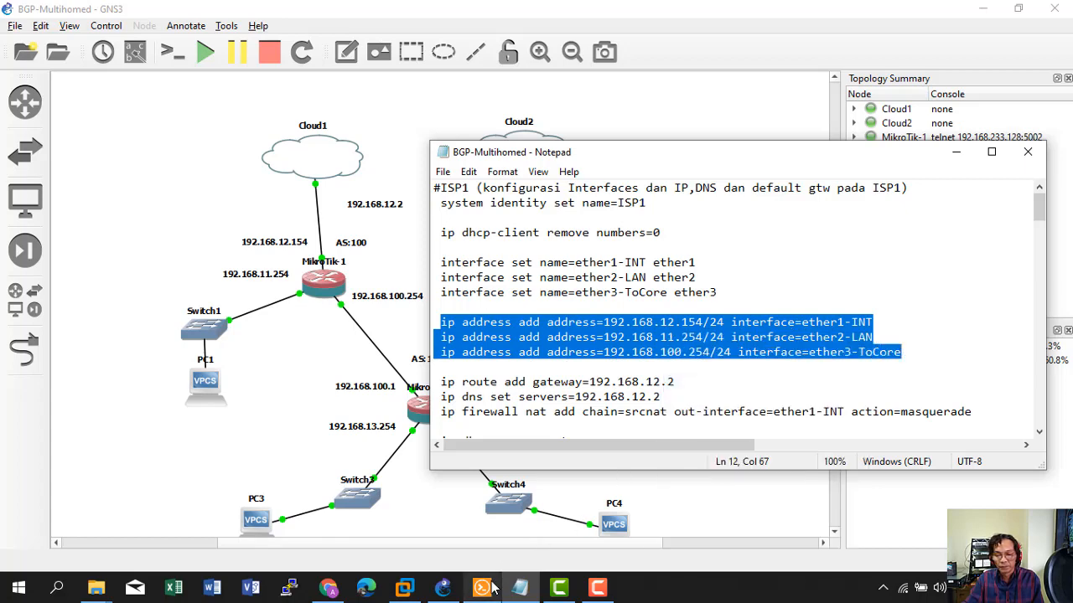
pyautogui.click(482, 587)
pyautogui.rightClick(459, 429)
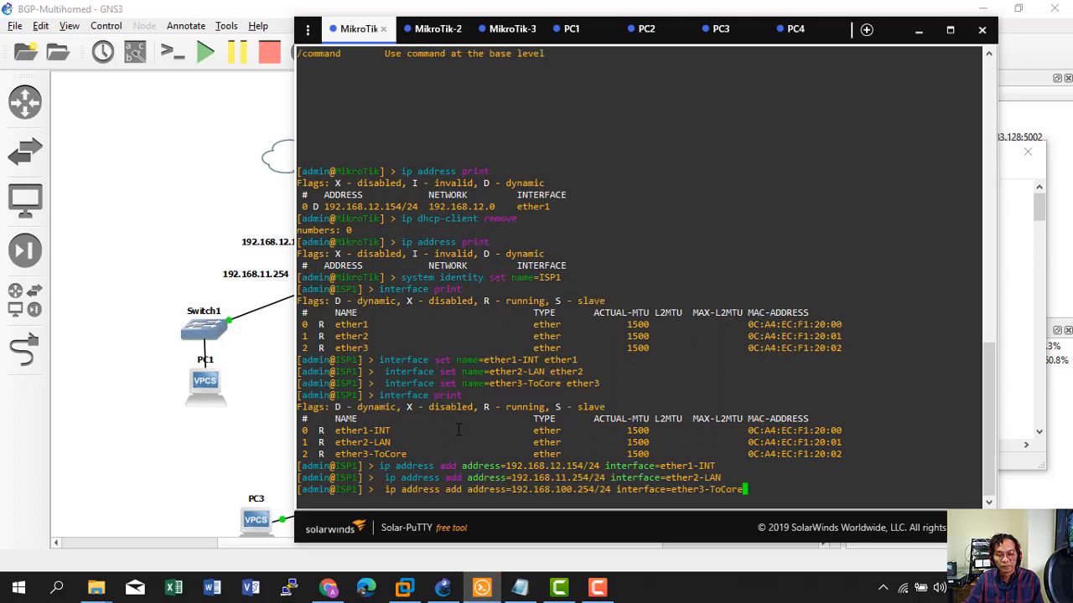
pyautogui.press('Return')
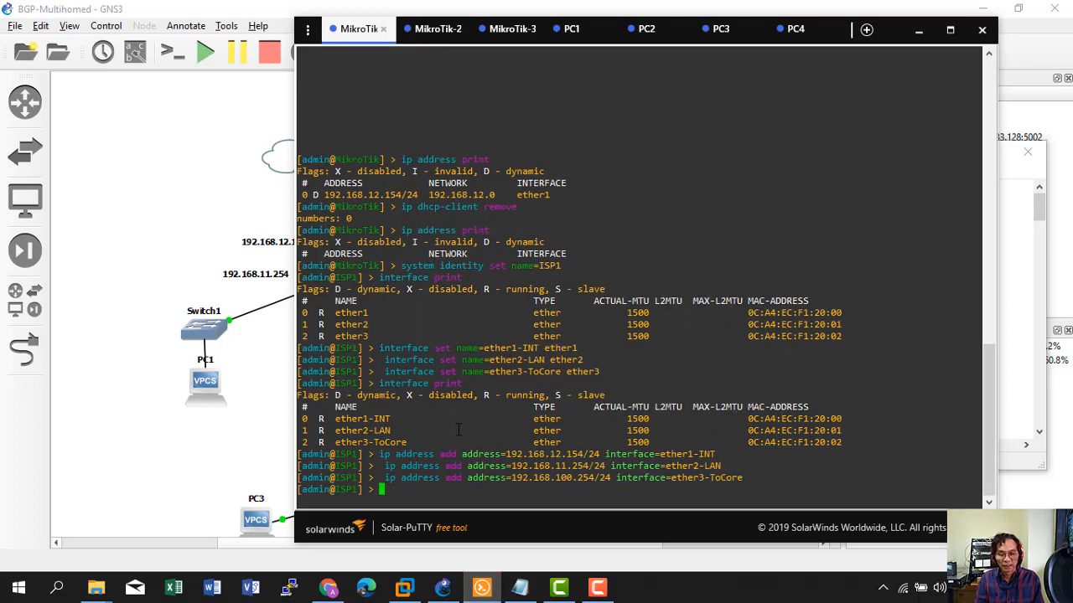
pyautogui.write('ip a')
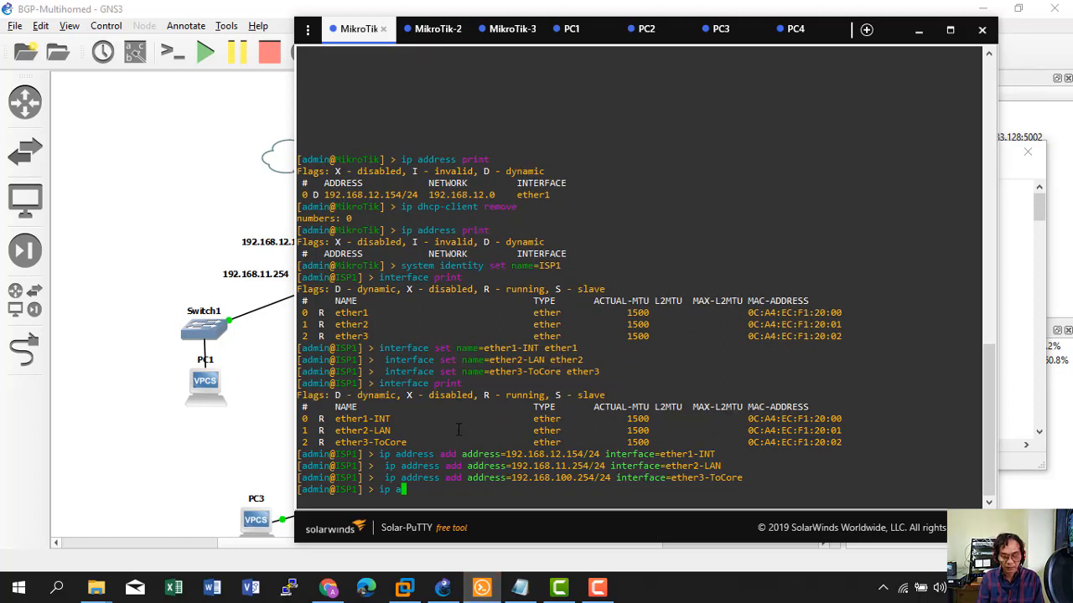
pyautogui.write('ddress print')
pyautogui.press('Return')
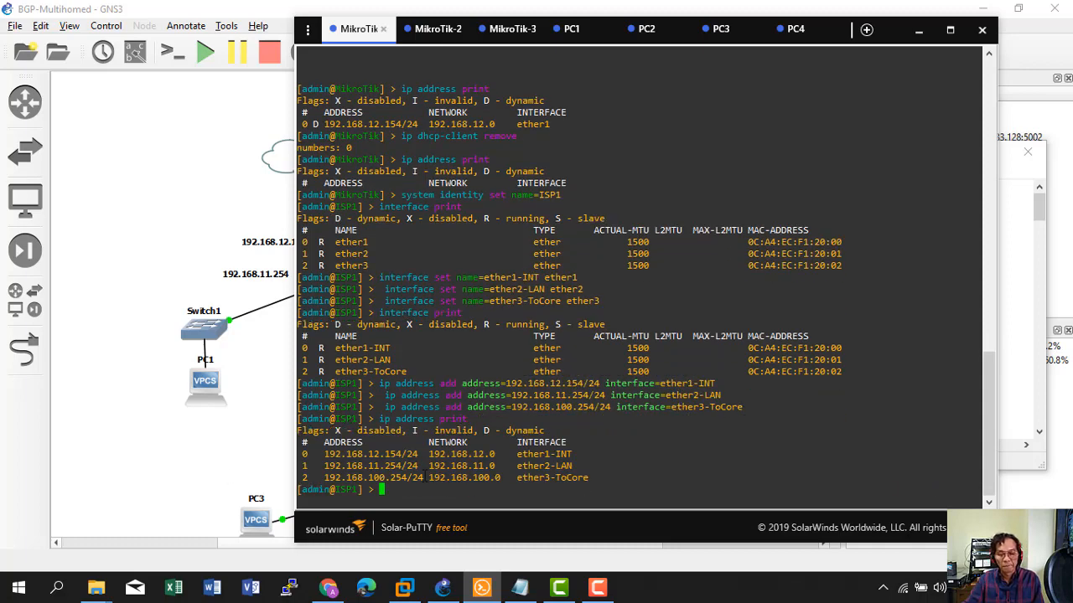
pyautogui.click(518, 587)
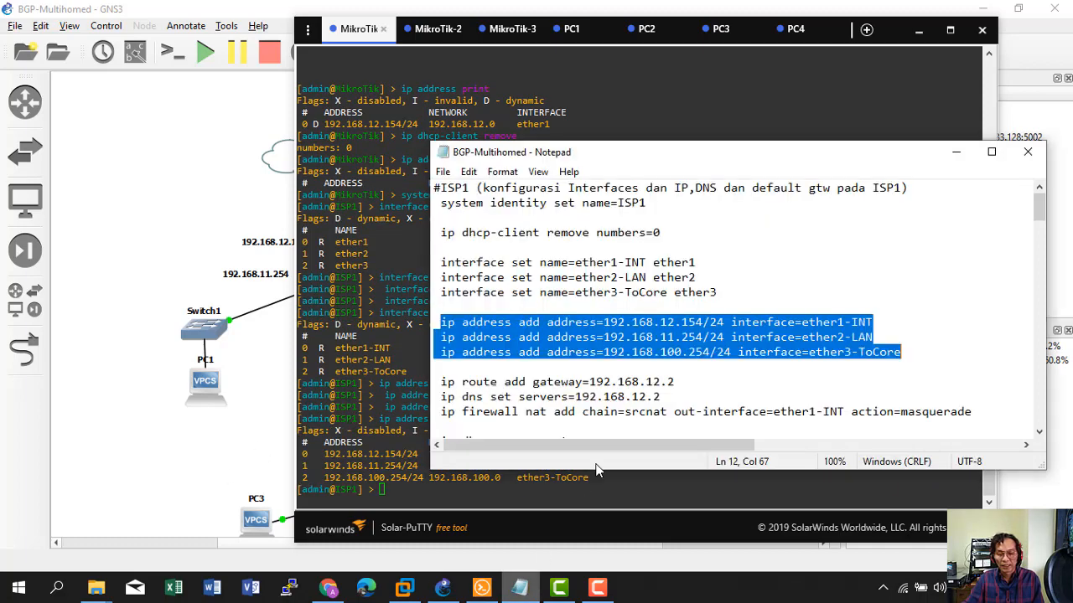
pyautogui.scroll(-1, 585, 393)
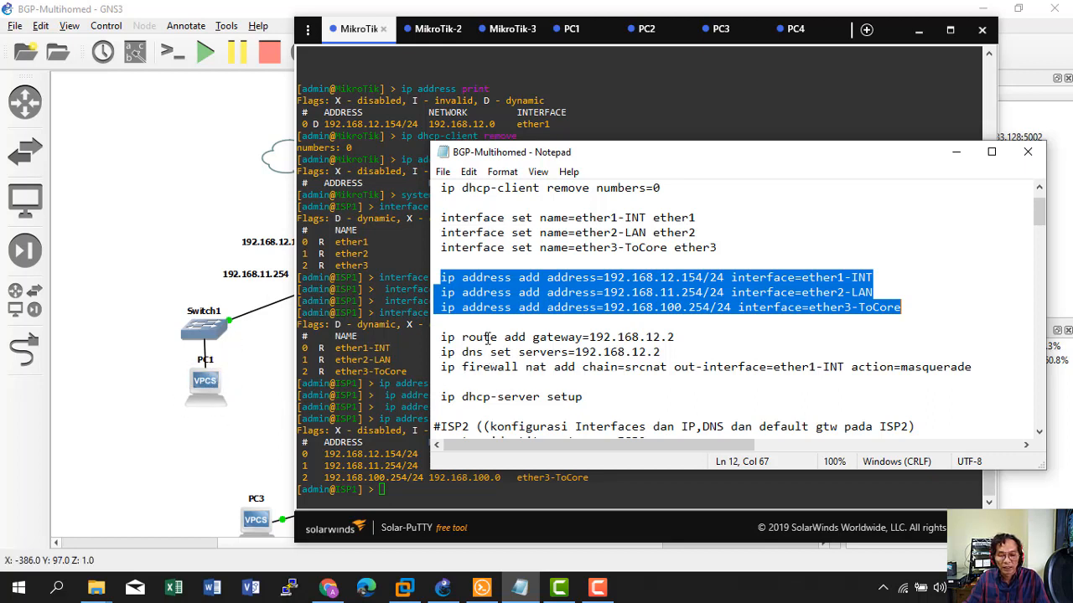
# Add a default route on ISP1 via gateway 192.168.12.2.
pyautogui.rightClick(477, 294)
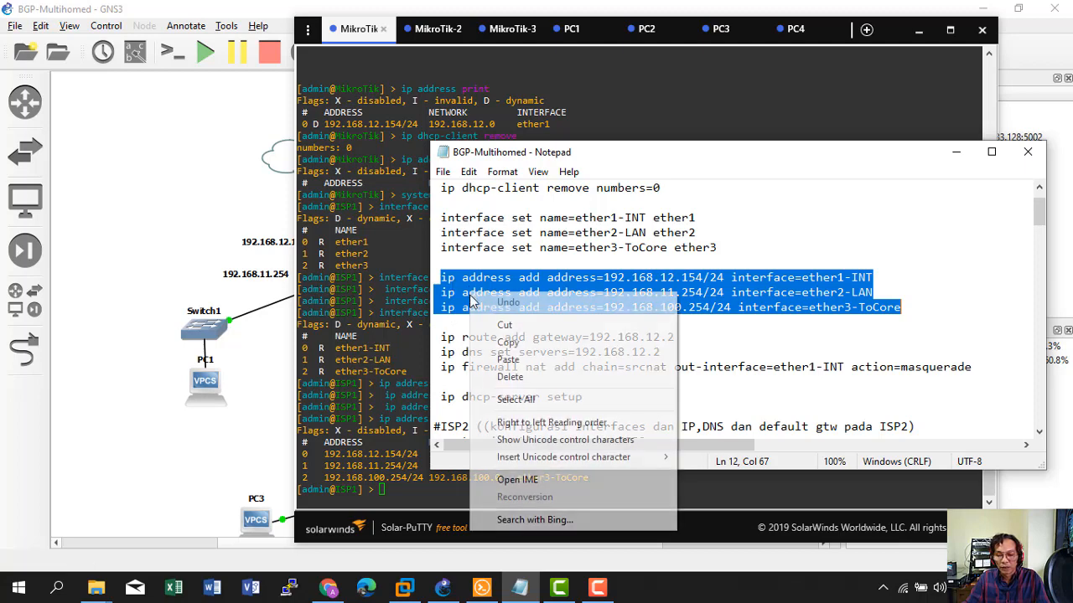
pyautogui.click(438, 336)
pyautogui.moveTo(438, 337); pyautogui.dragTo(681, 338)
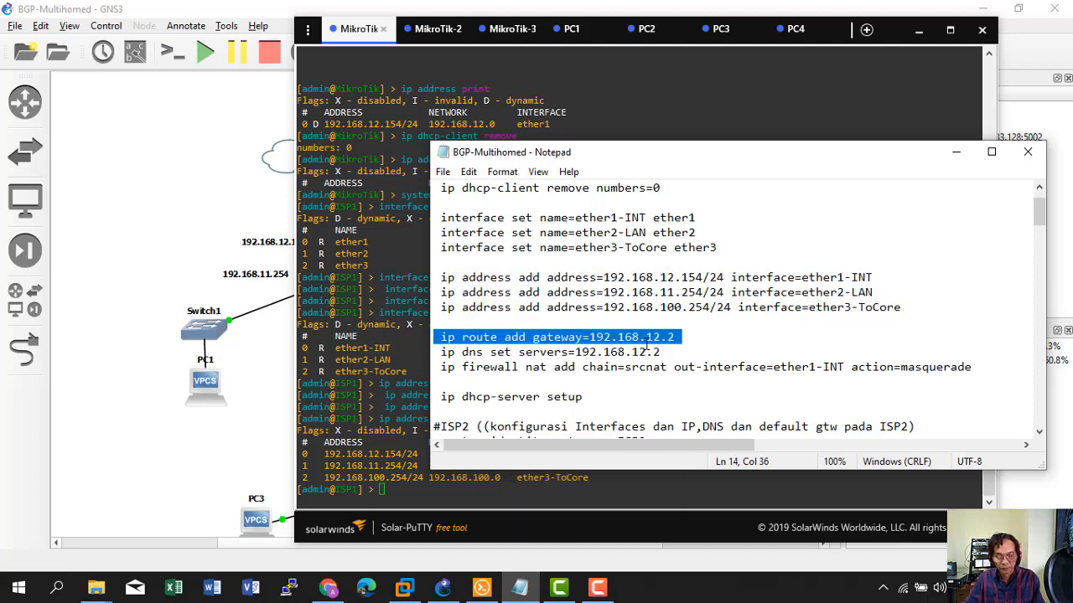
pyautogui.click(361, 416)
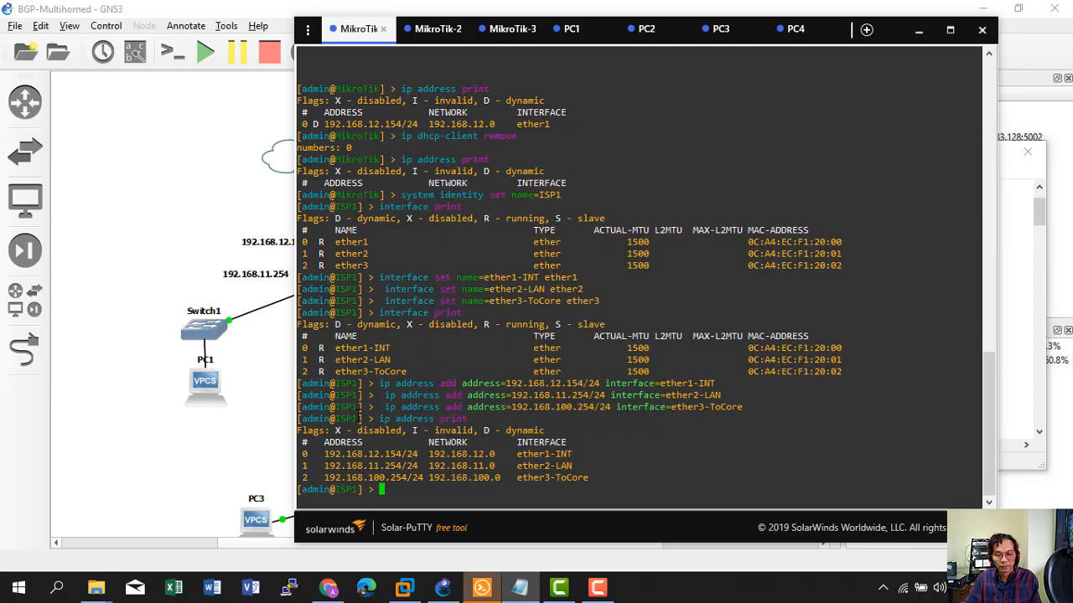
pyautogui.rightClick(360, 417)
pyautogui.press('Return')
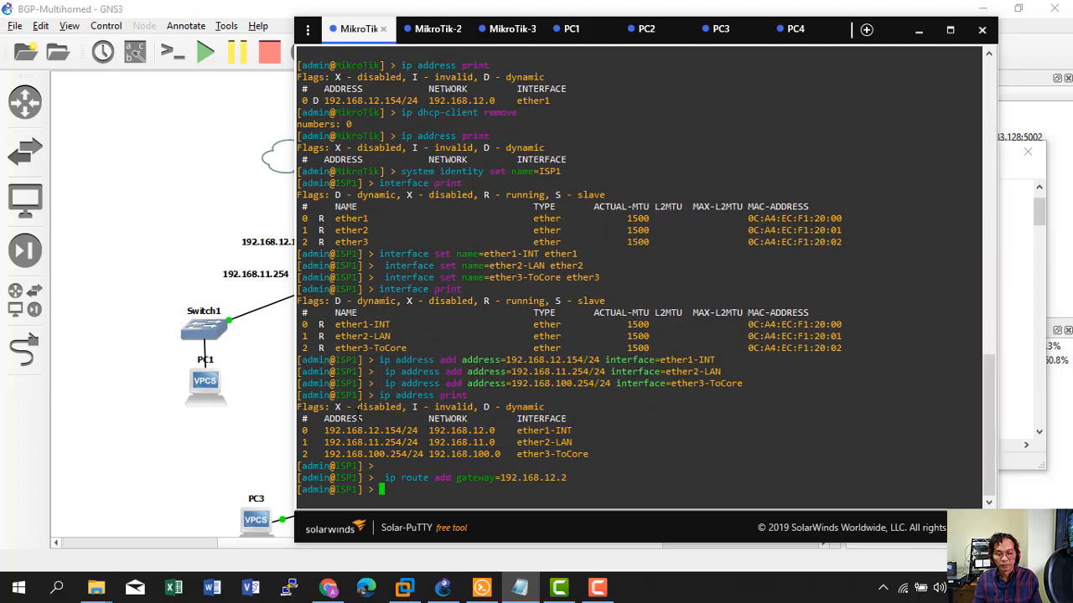
# Set ISP1's DNS server to 192.168.12.2, removing stray characters from the pasted command.
pyautogui.click(1020, 338)
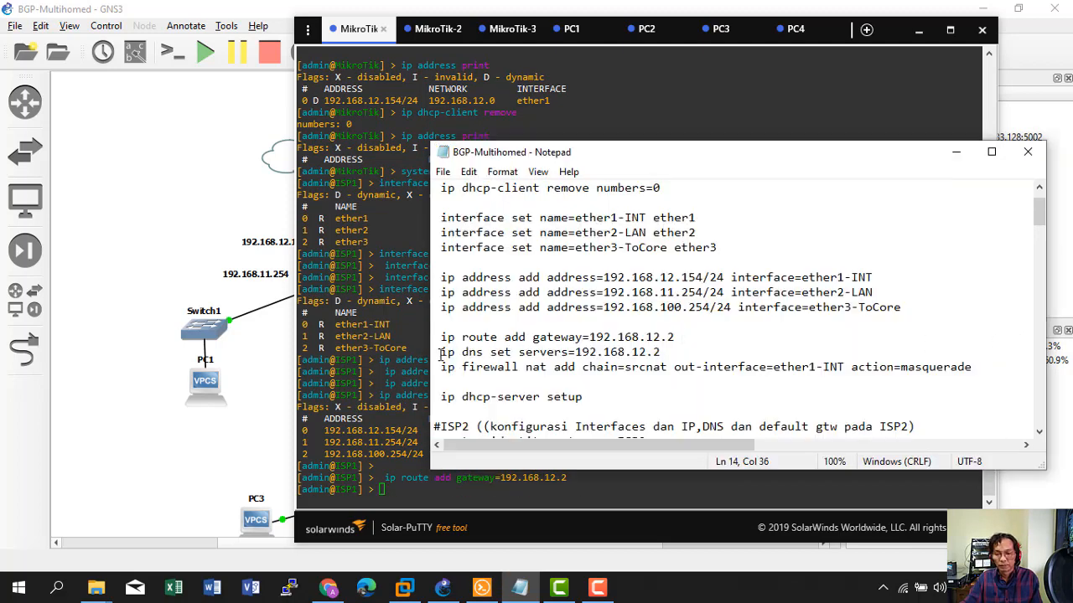
pyautogui.moveTo(441, 353); pyautogui.dragTo(665, 352)
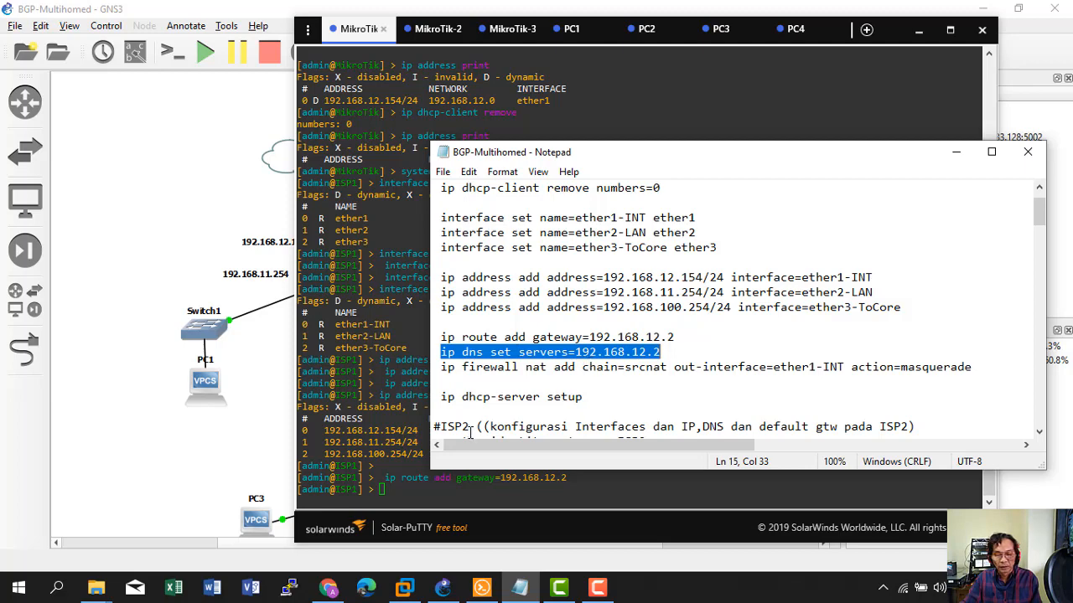
pyautogui.click(384, 492)
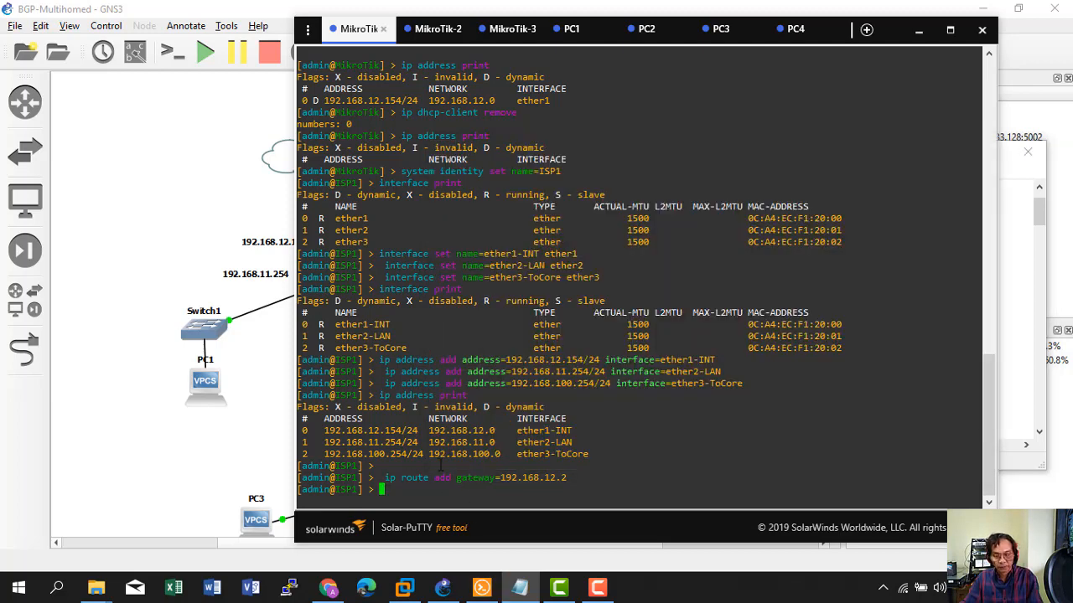
pyautogui.rightClick(449, 452)
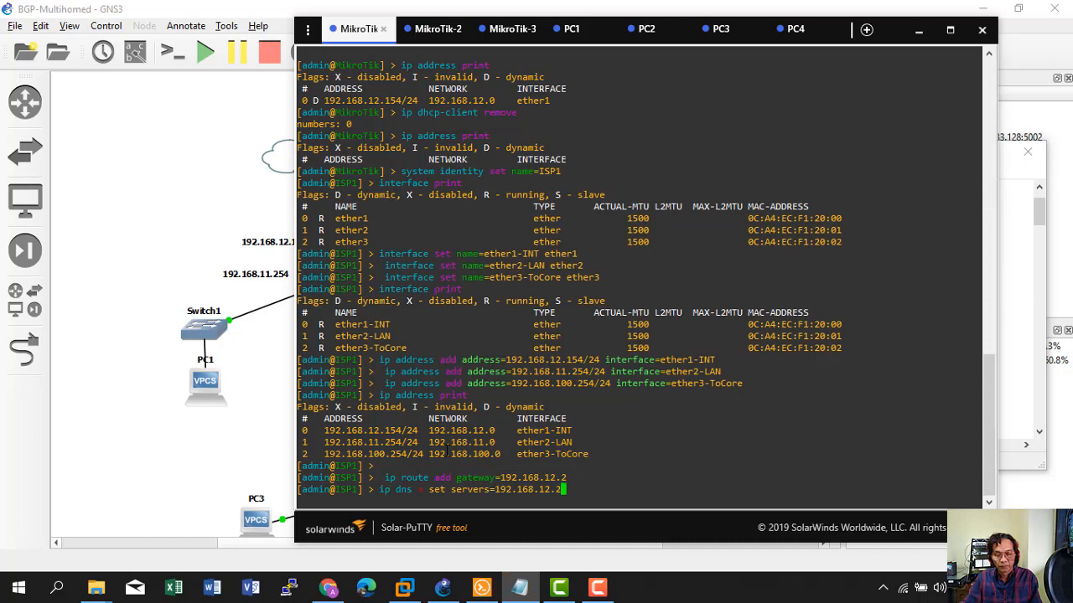
pyautogui.press('Left')
pyautogui.press('Left')
pyautogui.press('Left')
pyautogui.press('Left')
pyautogui.press('Left')
pyautogui.press('Left')
pyautogui.press('Left')
pyautogui.press('Left')
pyautogui.press('Left')
pyautogui.press('Left')
pyautogui.press('Left')
pyautogui.press('Left')
pyautogui.press('Left')
pyautogui.press('Left')
pyautogui.press('Left')
pyautogui.press('Left')
pyautogui.press('Left')
pyautogui.press('Left')
pyautogui.press('Left')
pyautogui.press('Left')
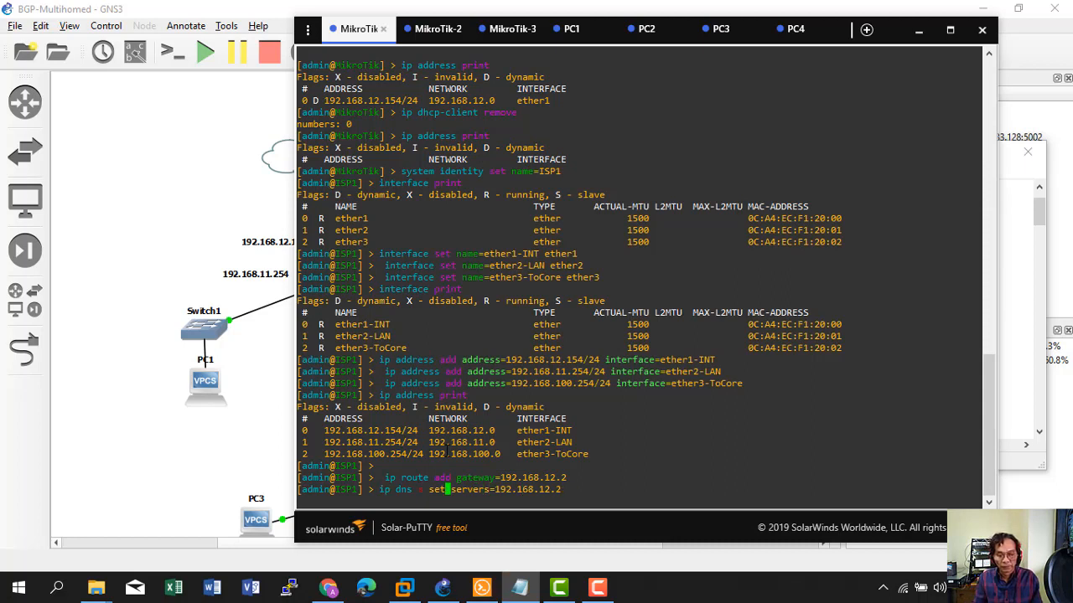
pyautogui.press('BackSpace')
pyautogui.press('BackSpace')
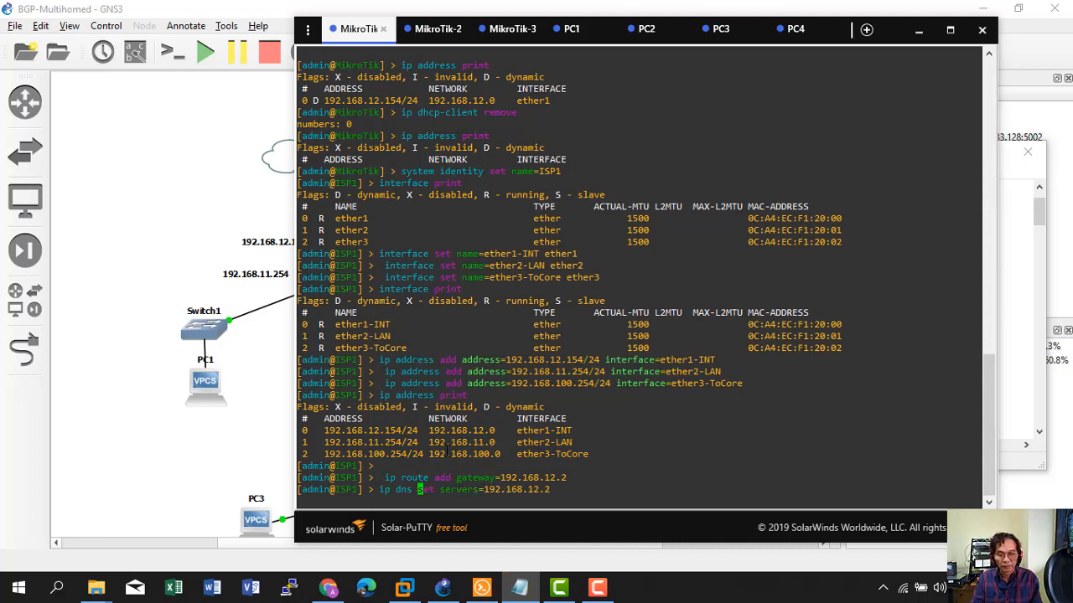
pyautogui.press('Return')
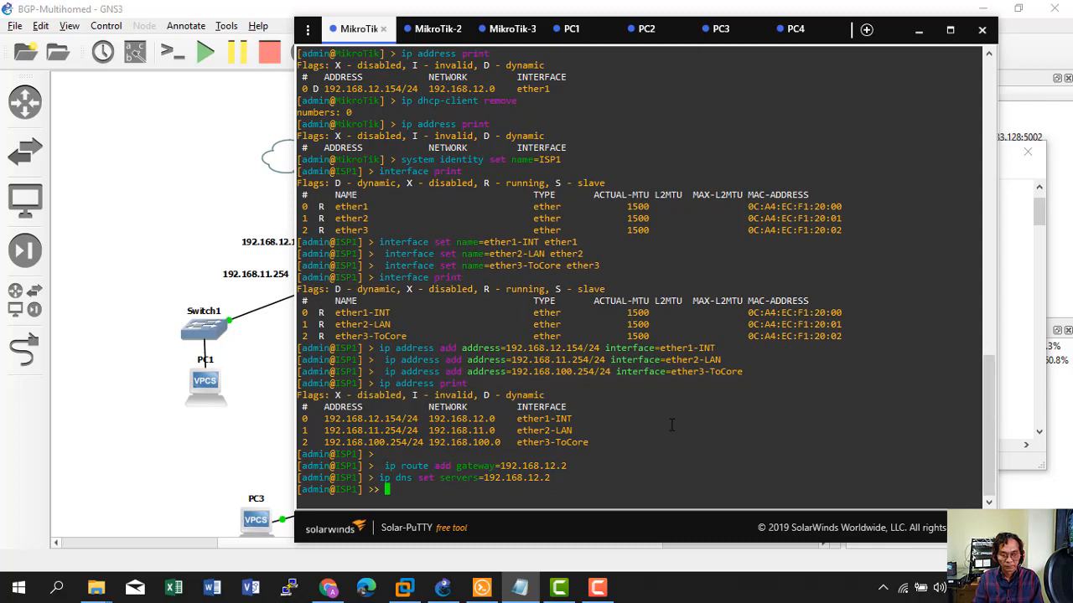
# Add a srcnat masquerade rule on ether1-INT and confirm it with 'ip firewall nat print'.
pyautogui.click(619, 592)
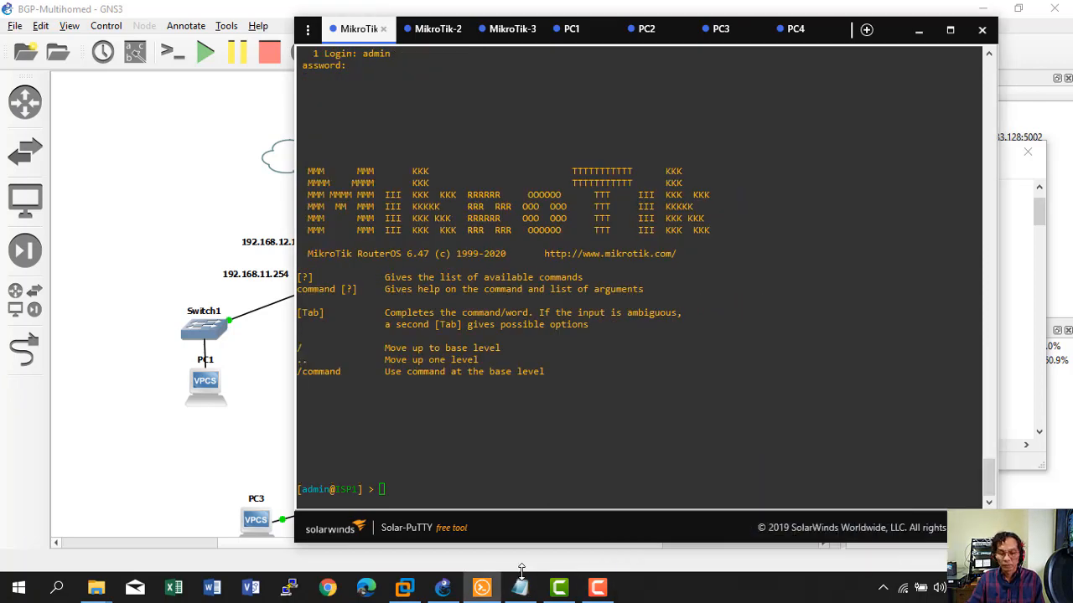
pyautogui.click(521, 578)
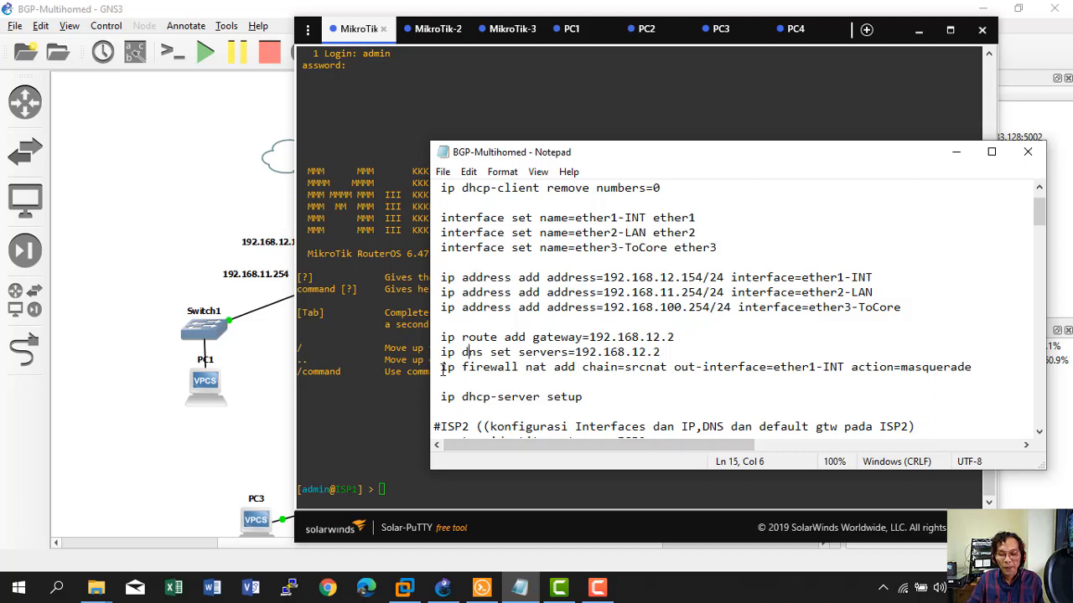
pyautogui.moveTo(443, 370); pyautogui.dragTo(966, 371)
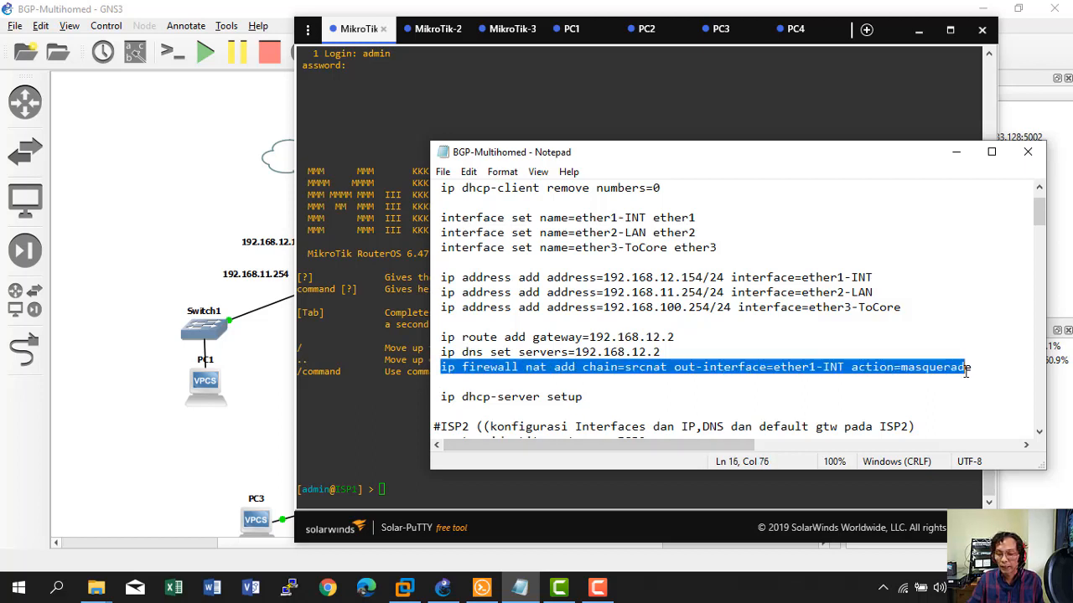
pyautogui.rightClick(848, 367)
pyautogui.click(882, 177)
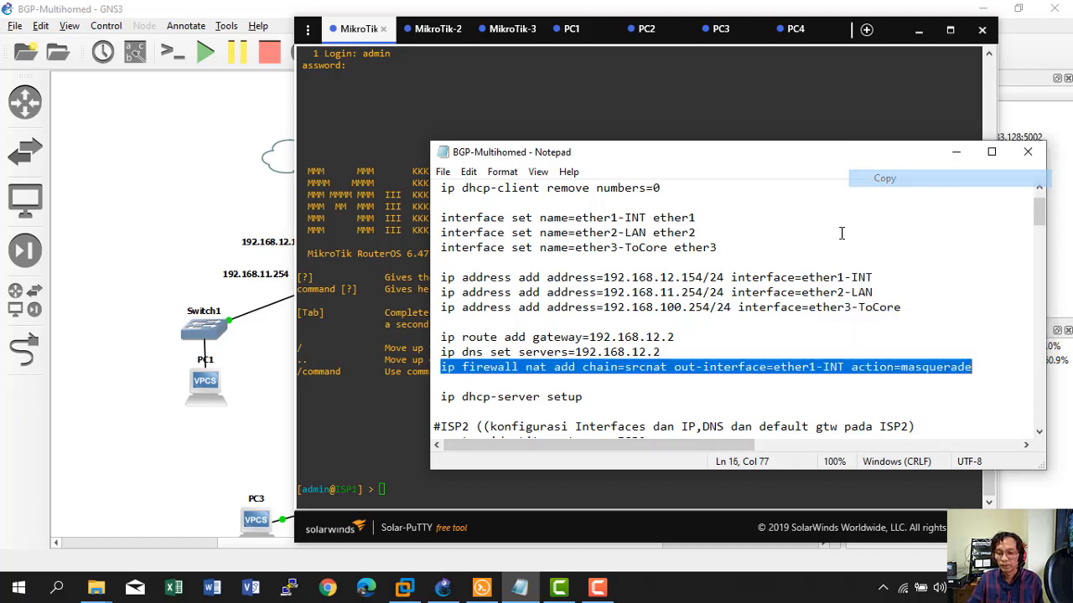
pyautogui.click(398, 495)
pyautogui.rightClick(398, 494)
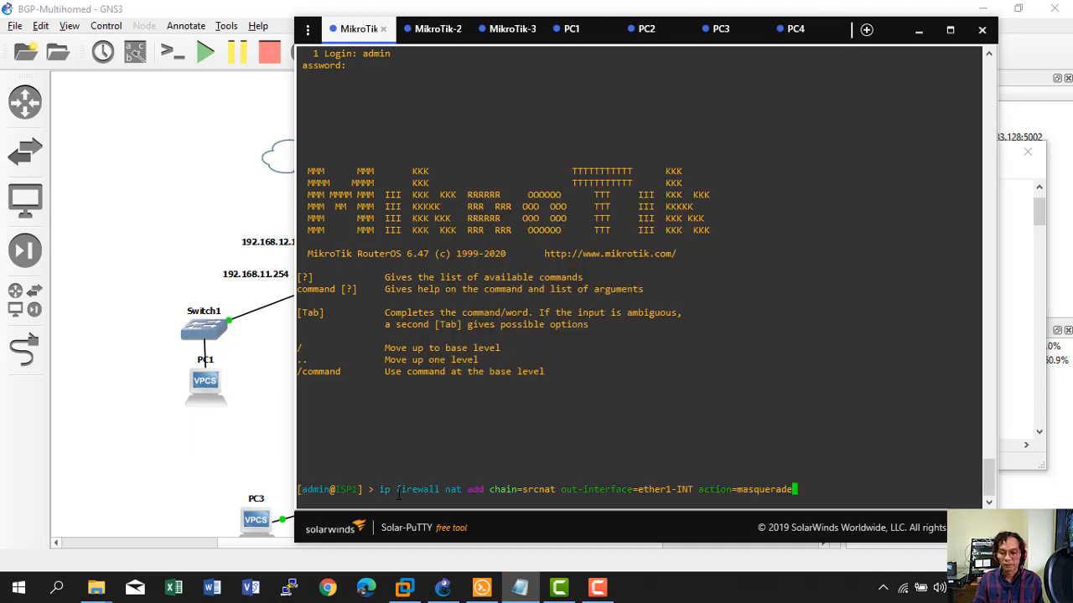
pyautogui.press('Return')
pyautogui.write('i')
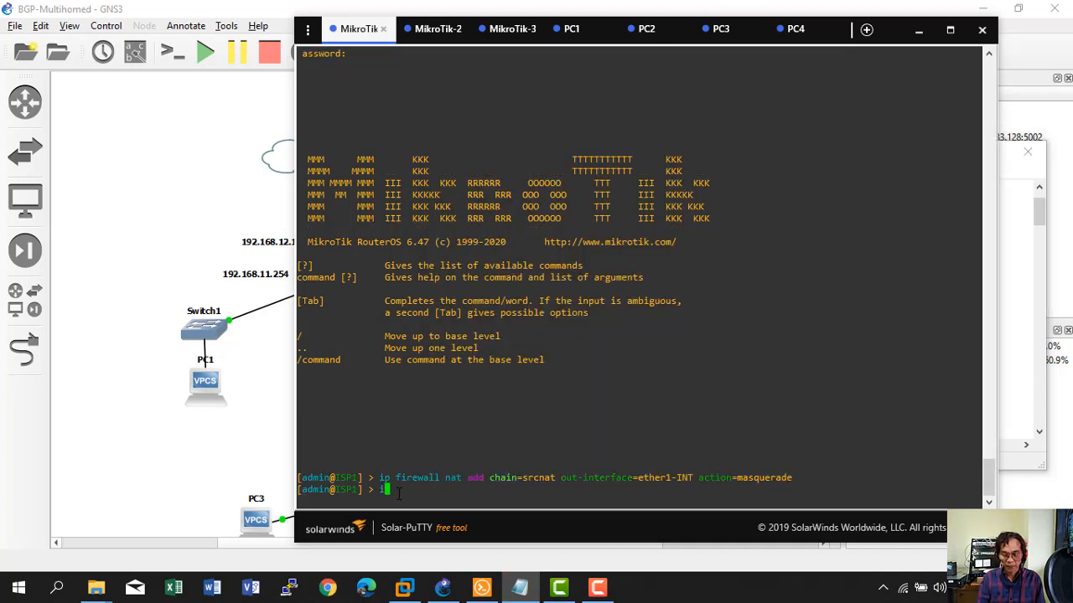
pyautogui.write('p firewall n')
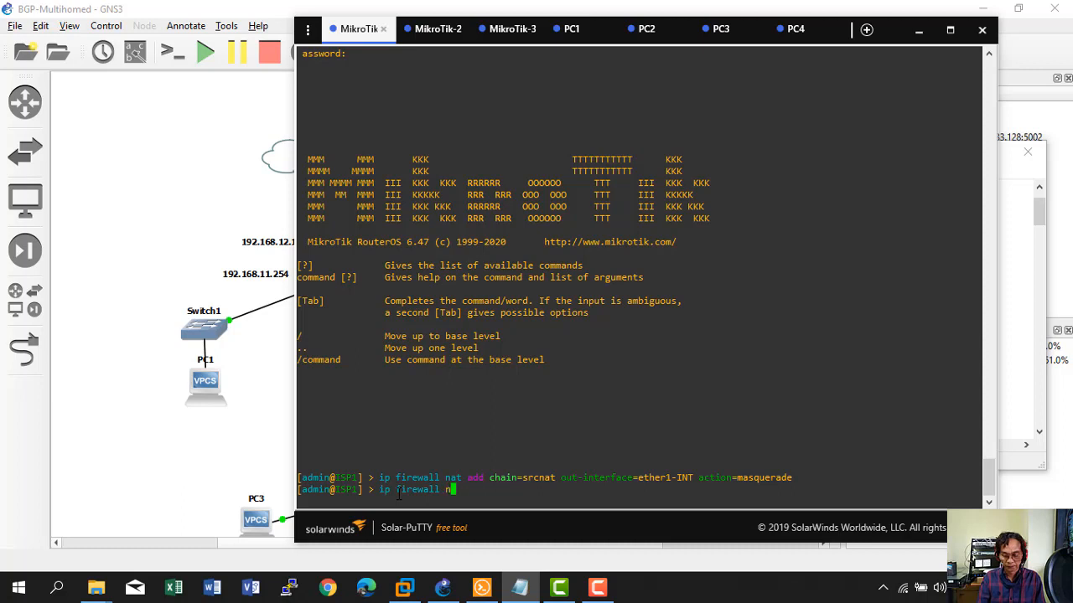
pyautogui.write('at print')
pyautogui.press('Return')
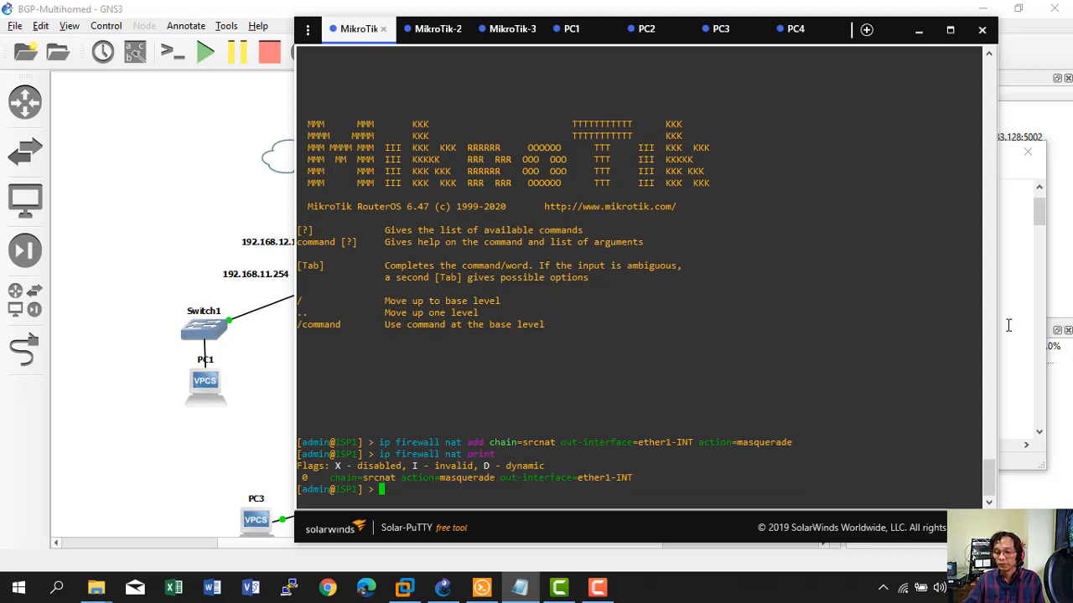
# Run 'ip dhcp-server setup' on ether2-LAN, accepting 192.168.11.0/24, gateway 192.168.11.254 and default pool and DNS.
pyautogui.hotkey('alt', 'Tab')
pyautogui.scroll(-1, 655, 369)
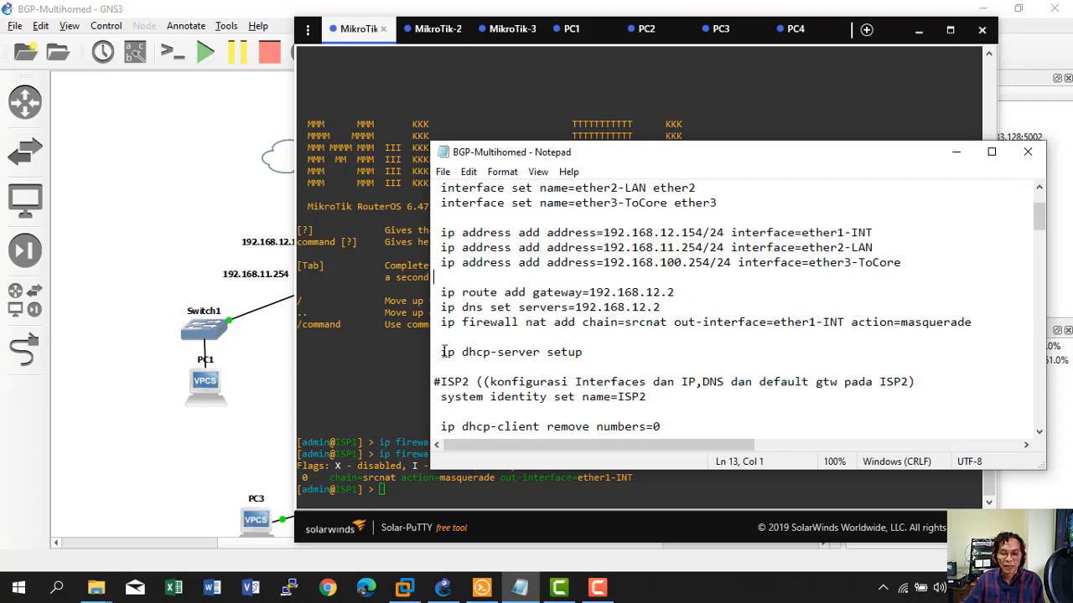
pyautogui.moveTo(441, 352); pyautogui.dragTo(586, 352)
pyautogui.rightClick(535, 354)
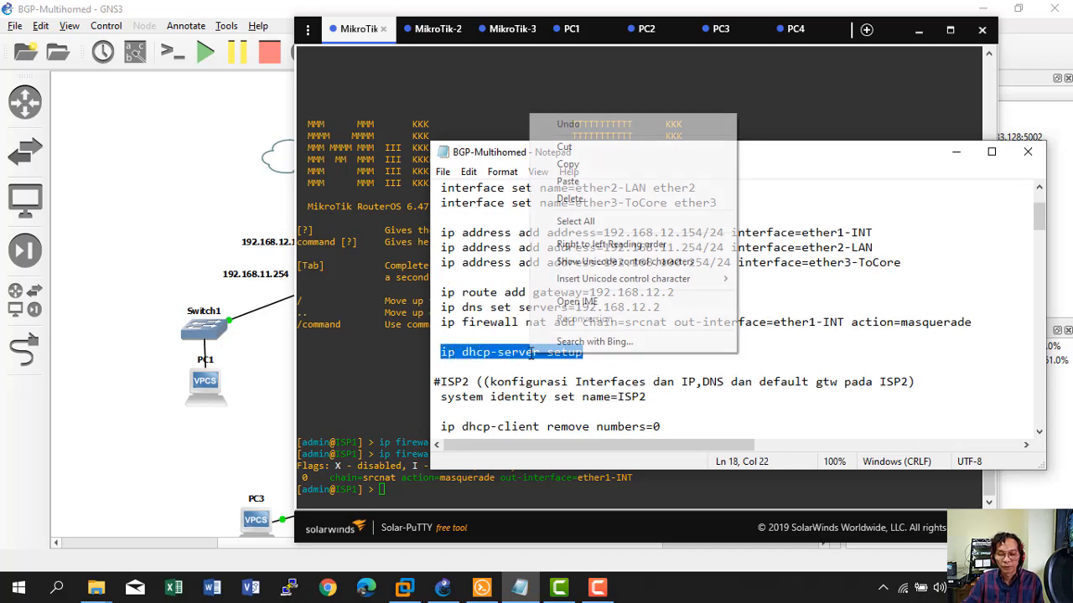
pyautogui.click(582, 165)
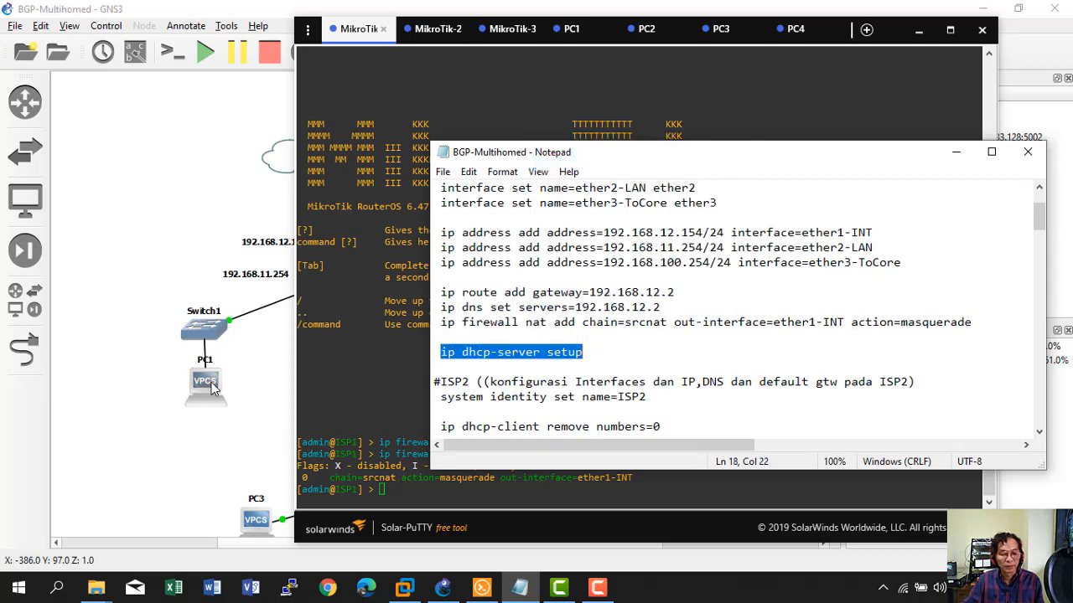
pyautogui.hotkey('alt', 'Tab')
pyautogui.hotkey('ctrl', 'v')
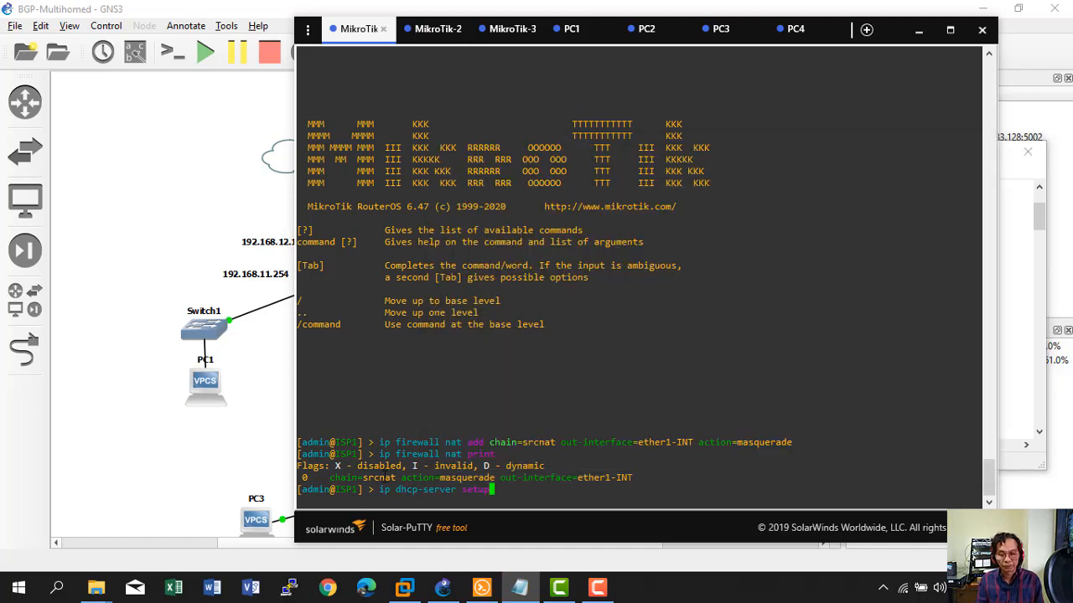
pyautogui.press('Return')
pyautogui.write('ether')
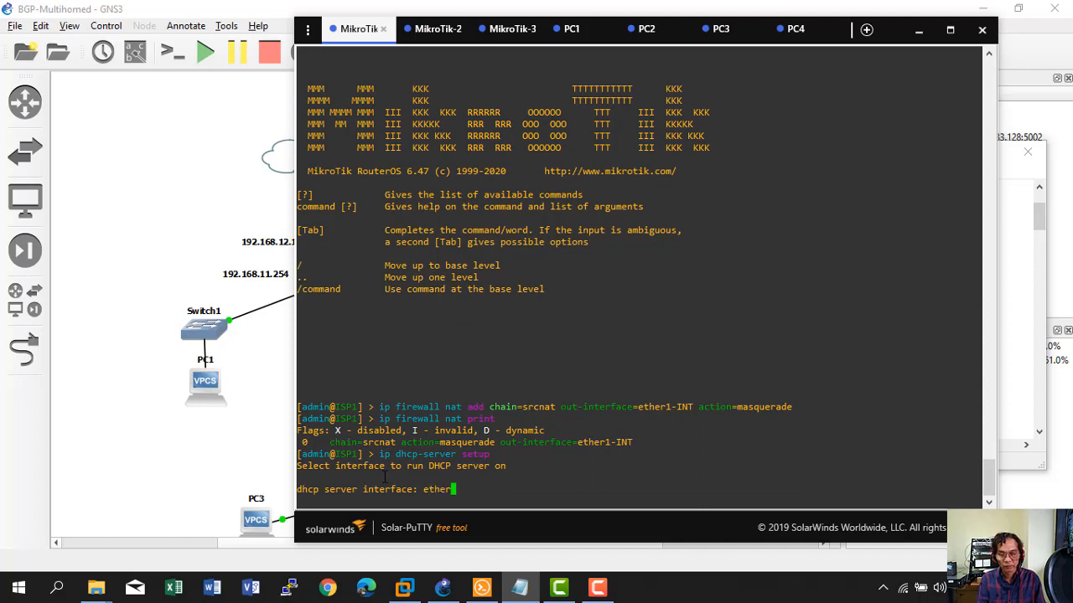
pyautogui.write('2-LAN')
pyautogui.press('Return')
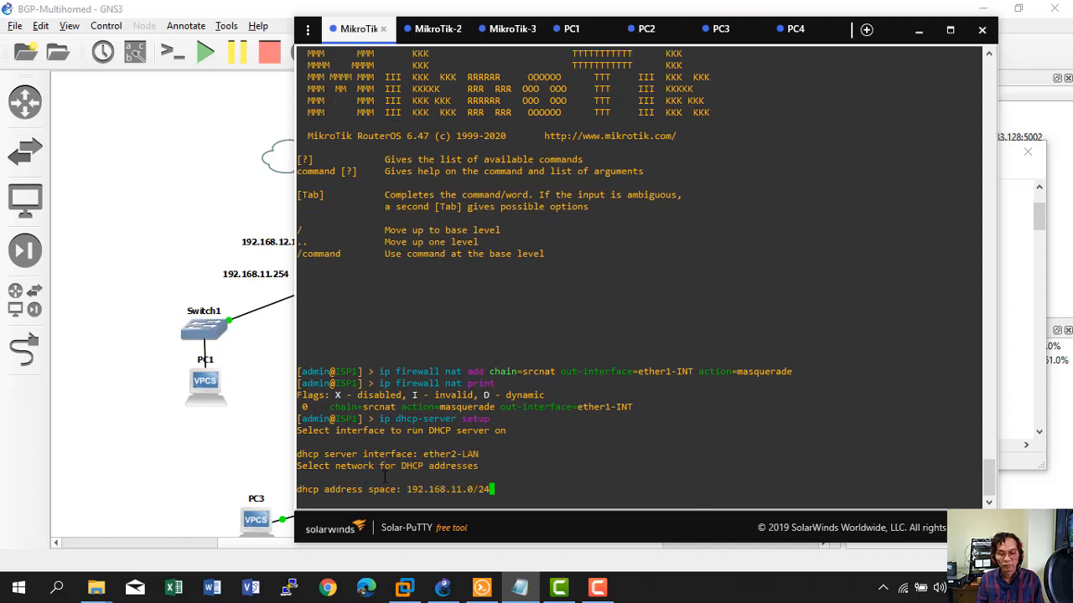
pyautogui.press('Return')
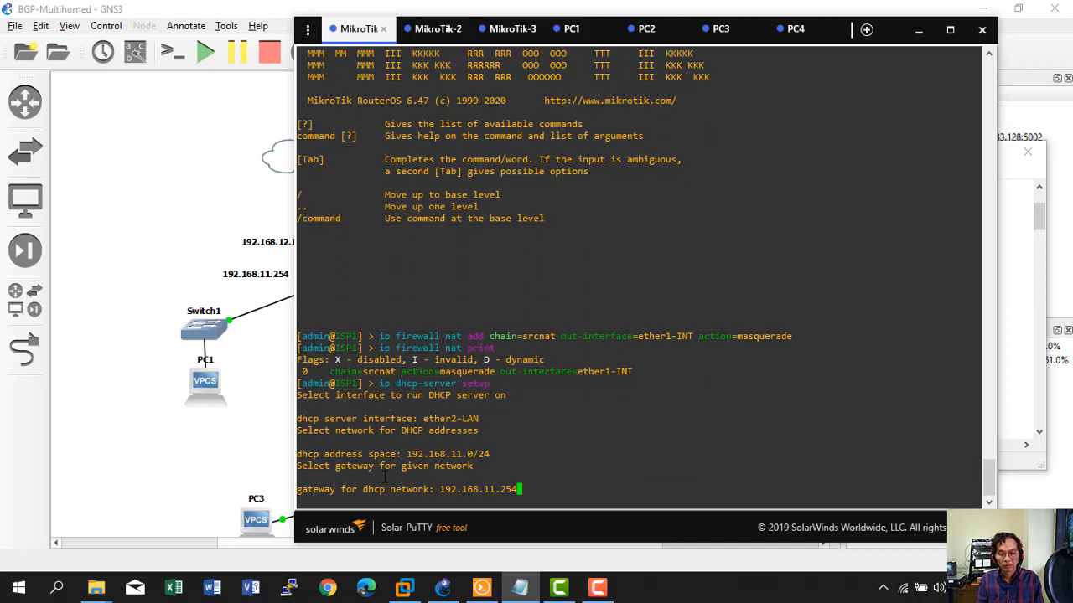
pyautogui.press('Return')
pyautogui.press('Return')
pyautogui.press('Return')
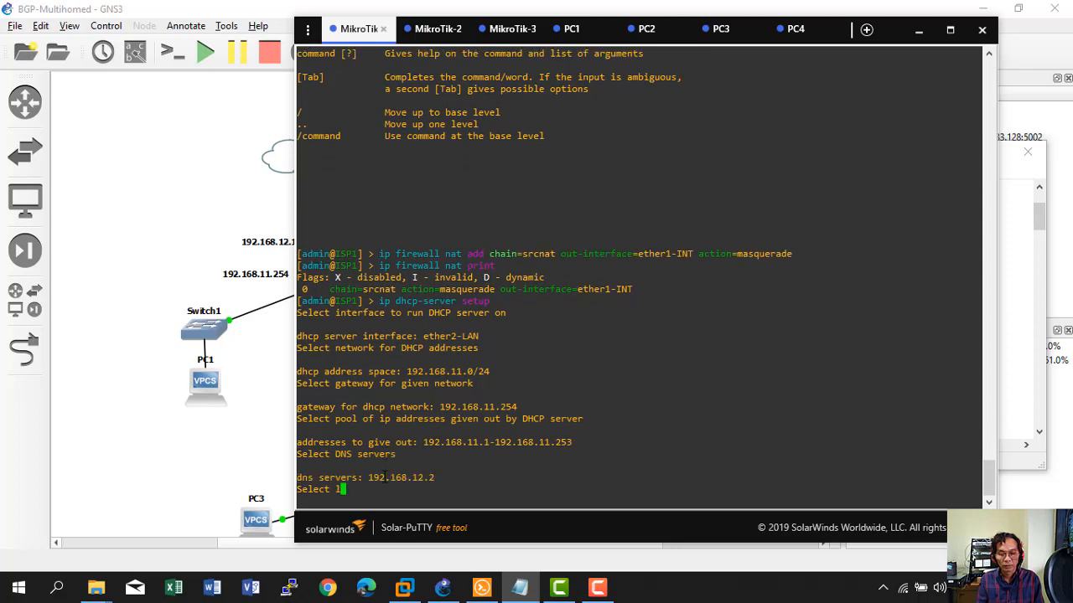
pyautogui.press('Return')
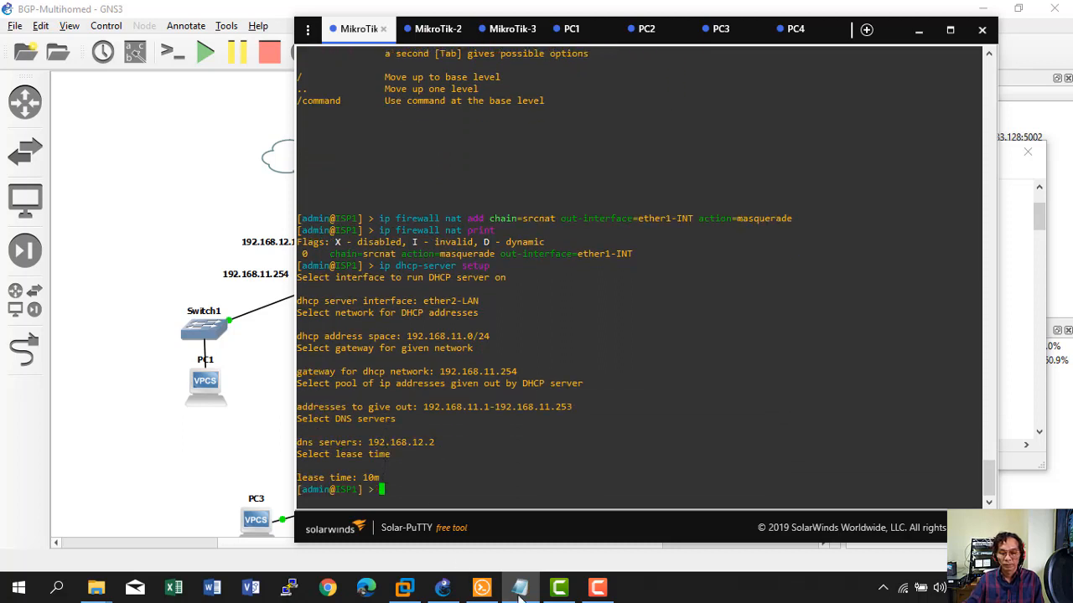
pyautogui.click(598, 589)
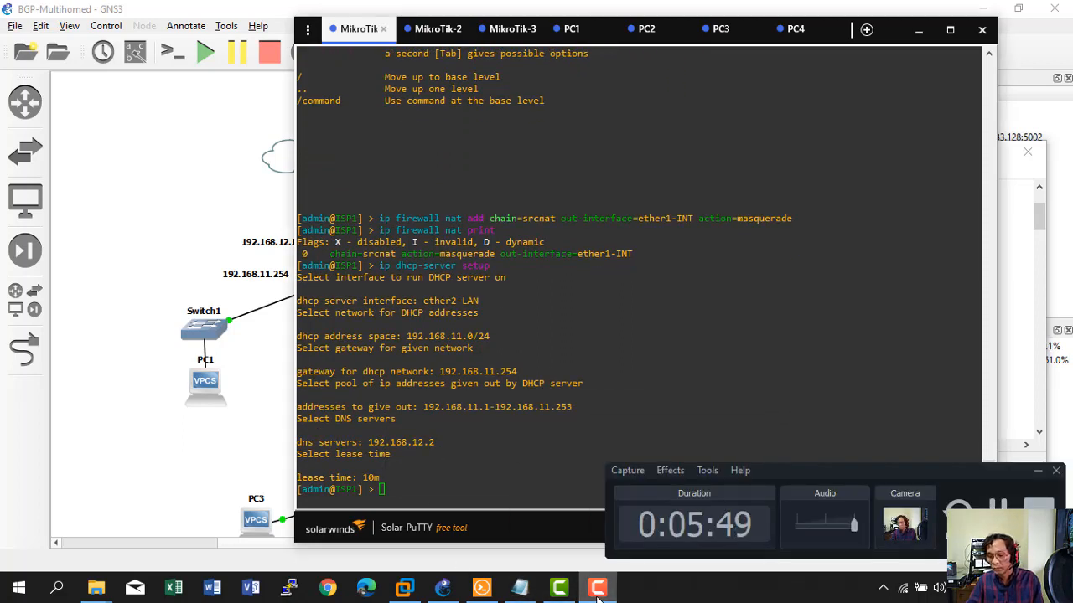
# Open a console session to PC1 from the GNS3 topology.
pyautogui.click(597, 589)
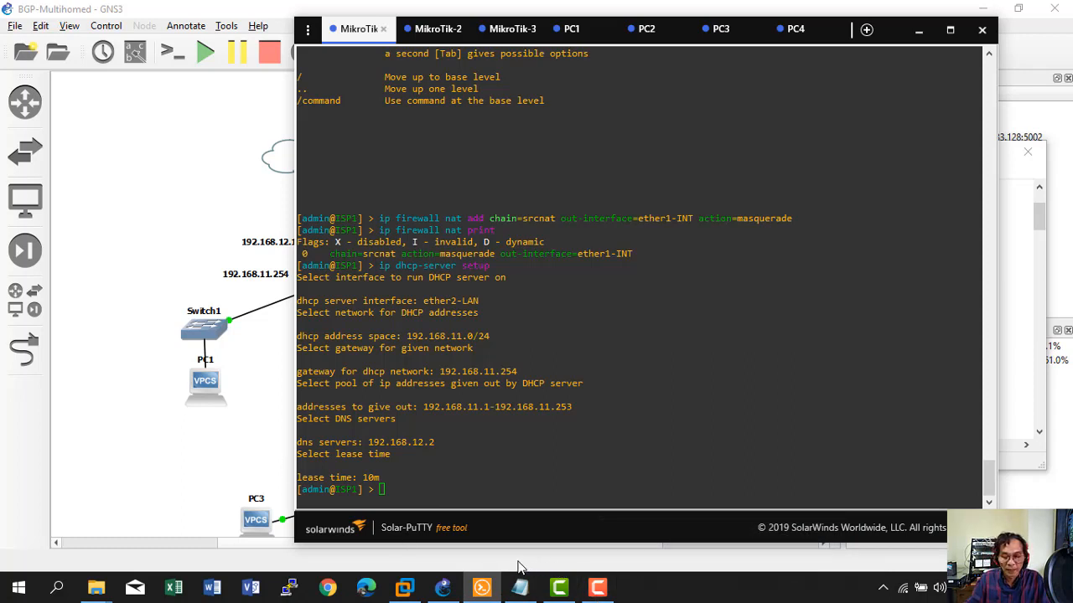
pyautogui.click(203, 381)
pyautogui.rightClick(203, 379)
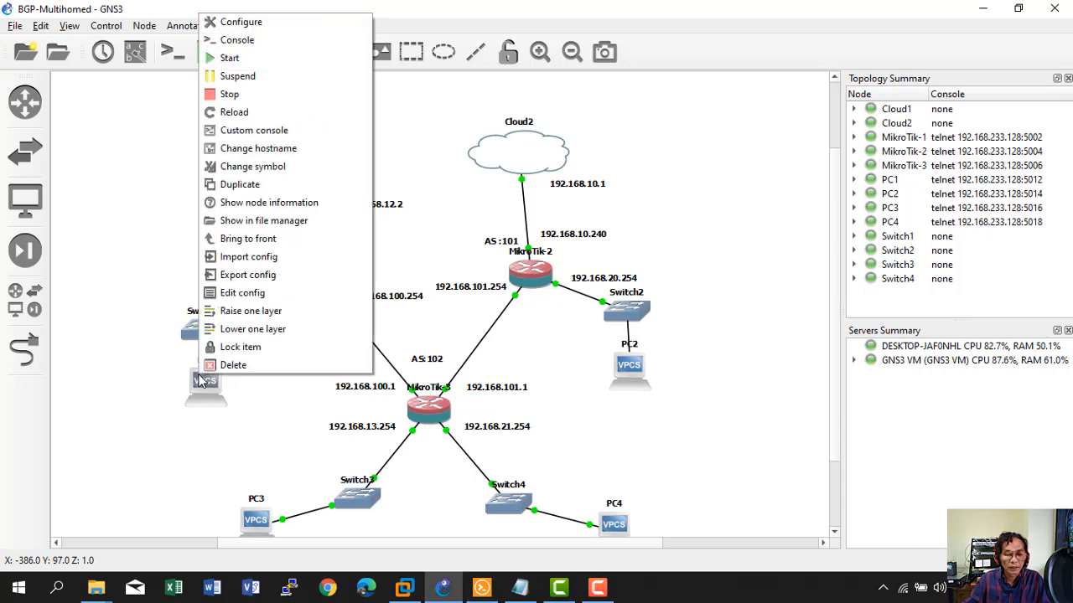
pyautogui.click(235, 39)
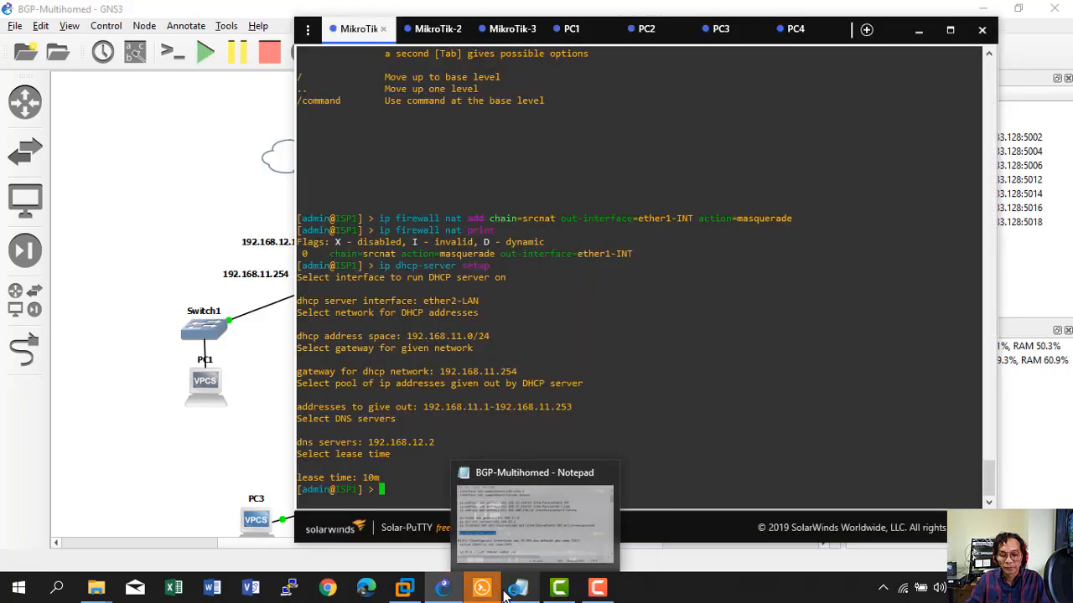
# Close the PC2, PC3, PC4 and duplicate PC1 console tabs, leaving PC1's prompt active.
pyautogui.click(546, 32)
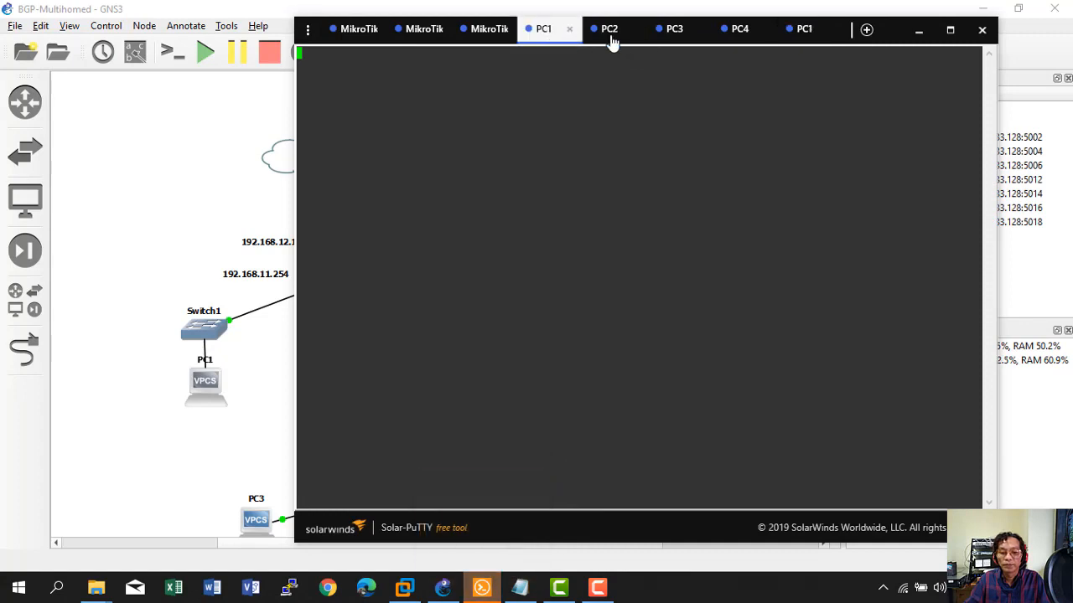
pyautogui.click(635, 37)
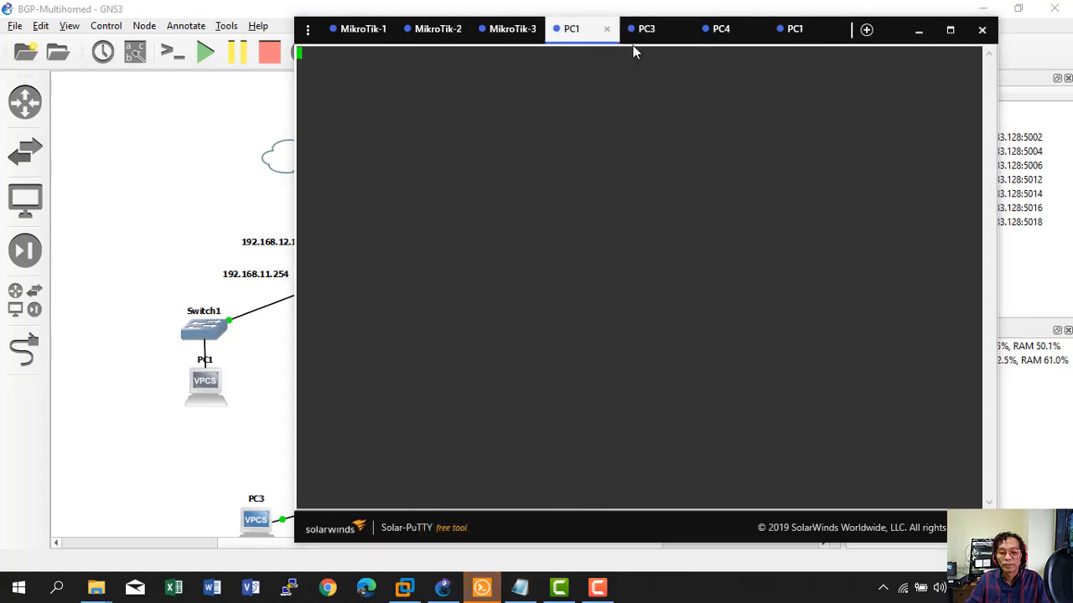
pyautogui.click(681, 30)
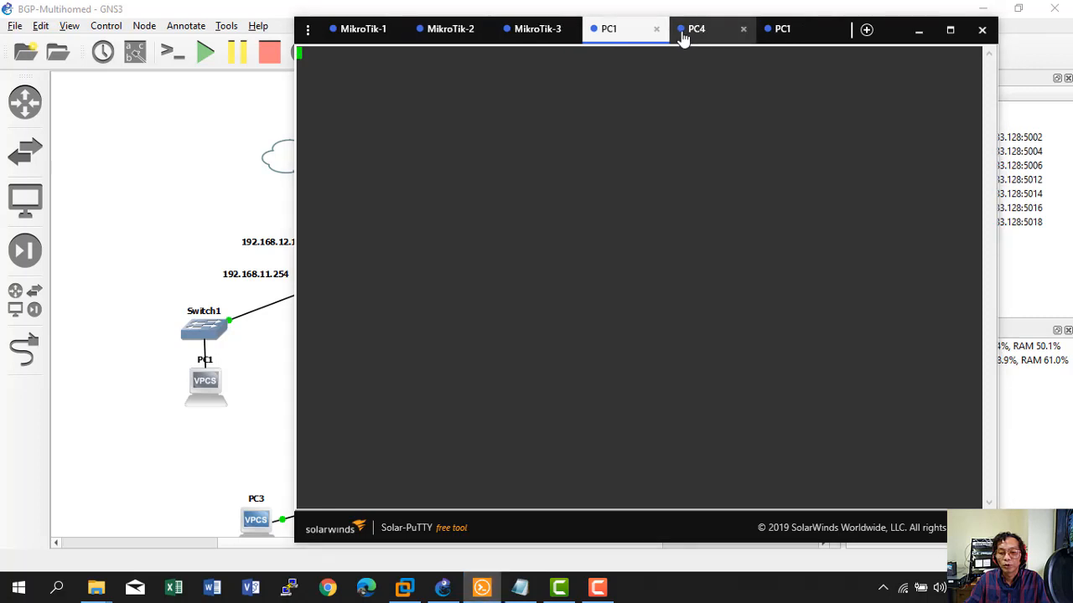
pyautogui.click(743, 30)
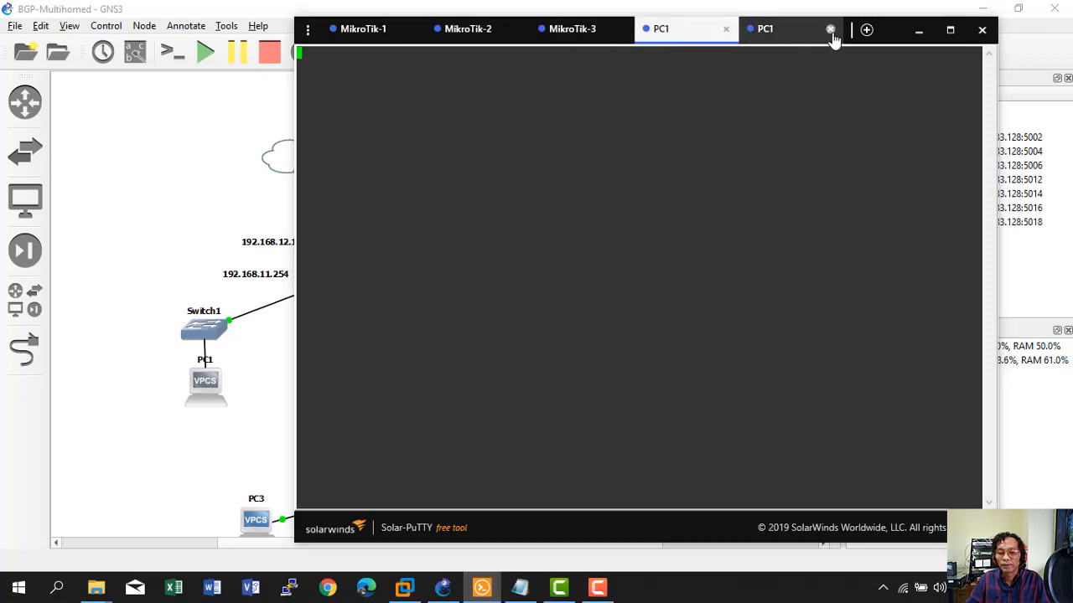
pyautogui.click(831, 31)
pyautogui.press('Return')
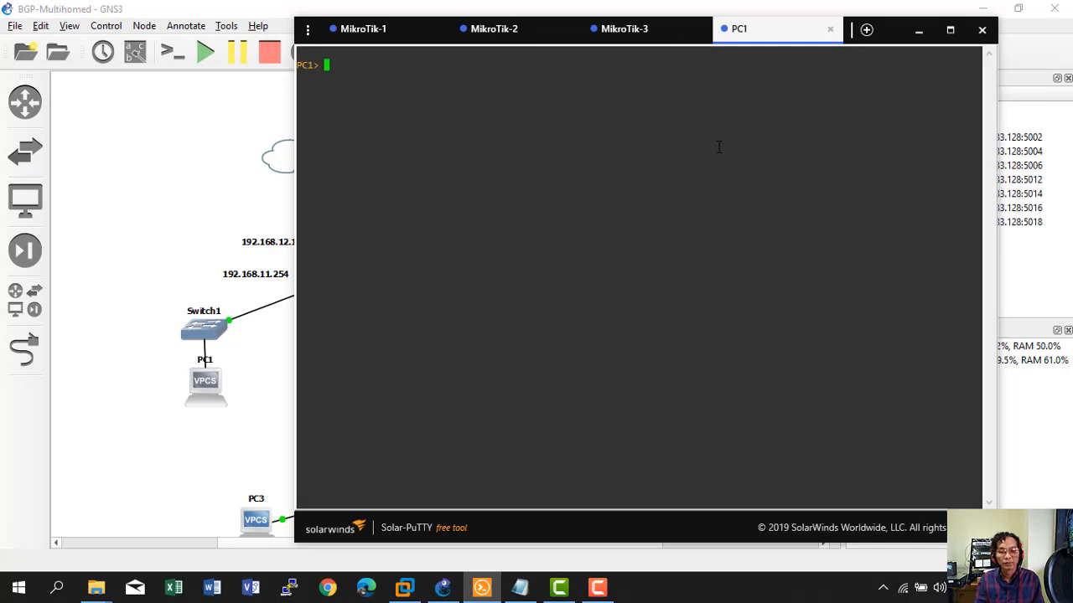
# Get PC1 address 192.168.11.253/24 via 'ip dhcp', then ping 192.168.12.2 and detik.com successfully.
pyautogui.write('ip dhcp')
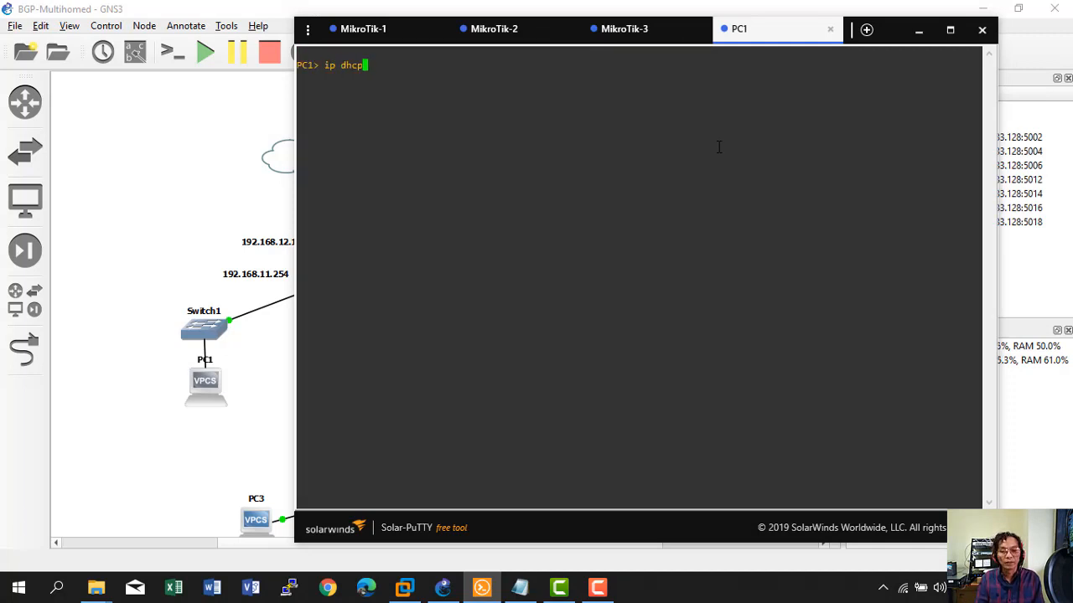
pyautogui.press('Return')
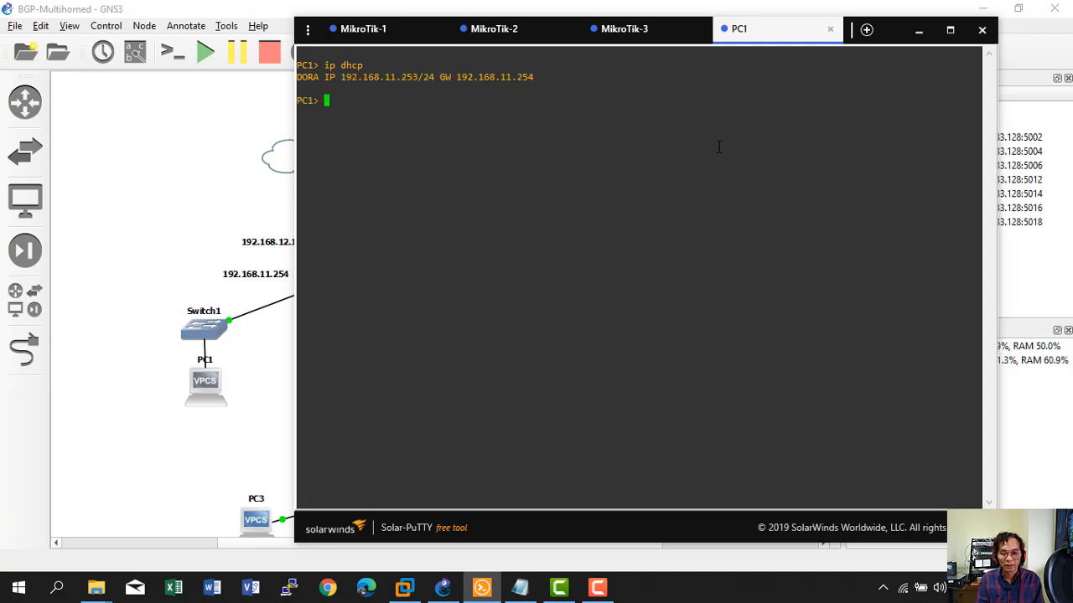
pyautogui.write('ping')
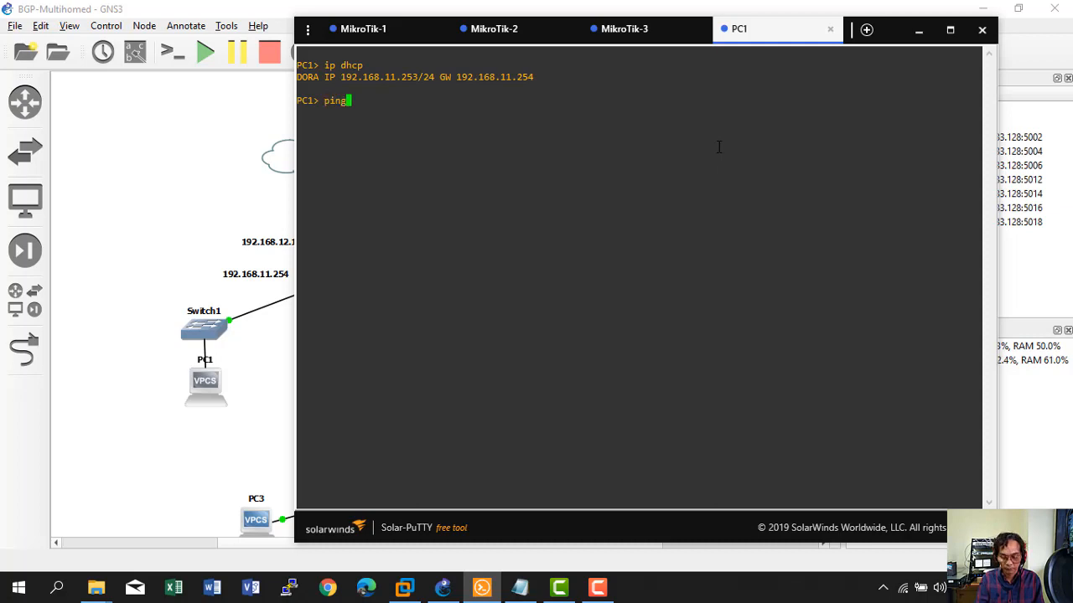
pyautogui.write(' 192.168.')
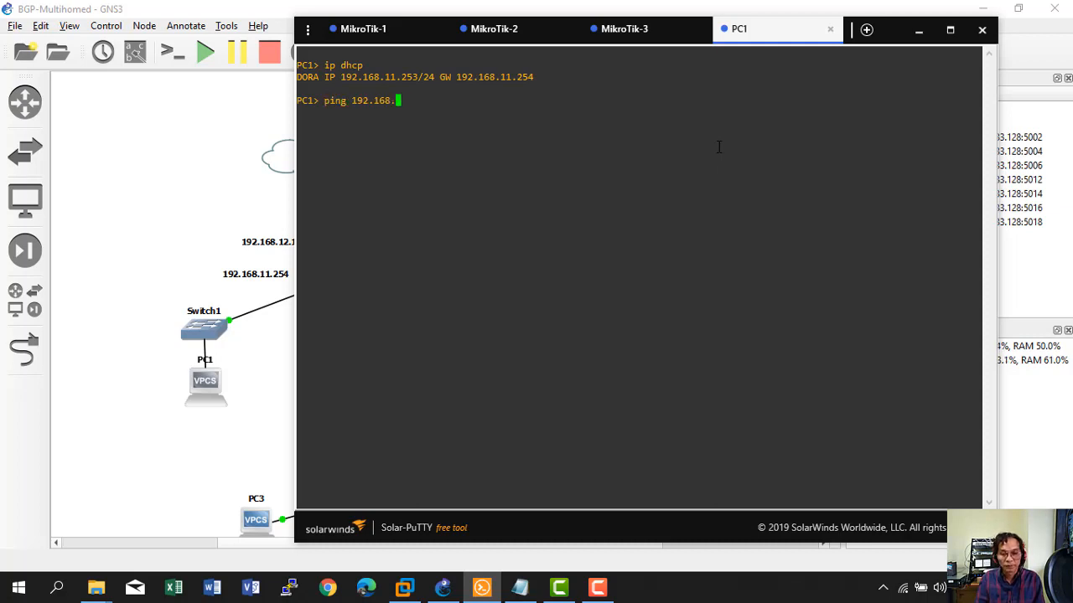
pyautogui.write('12.2.')
pyautogui.press('Return')
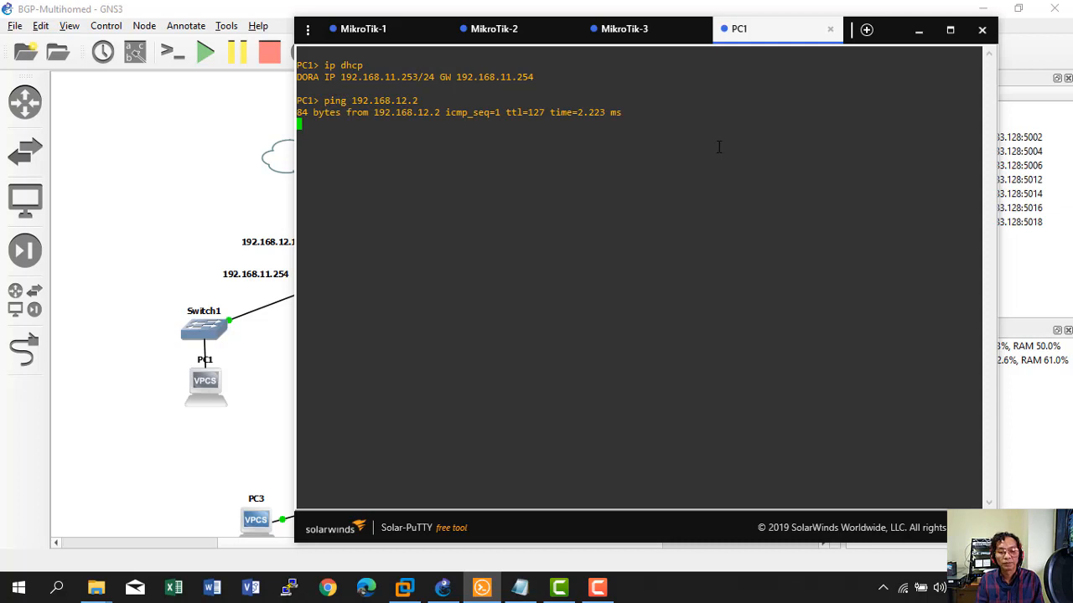
pyautogui.hotkey('ctrl', 'c')
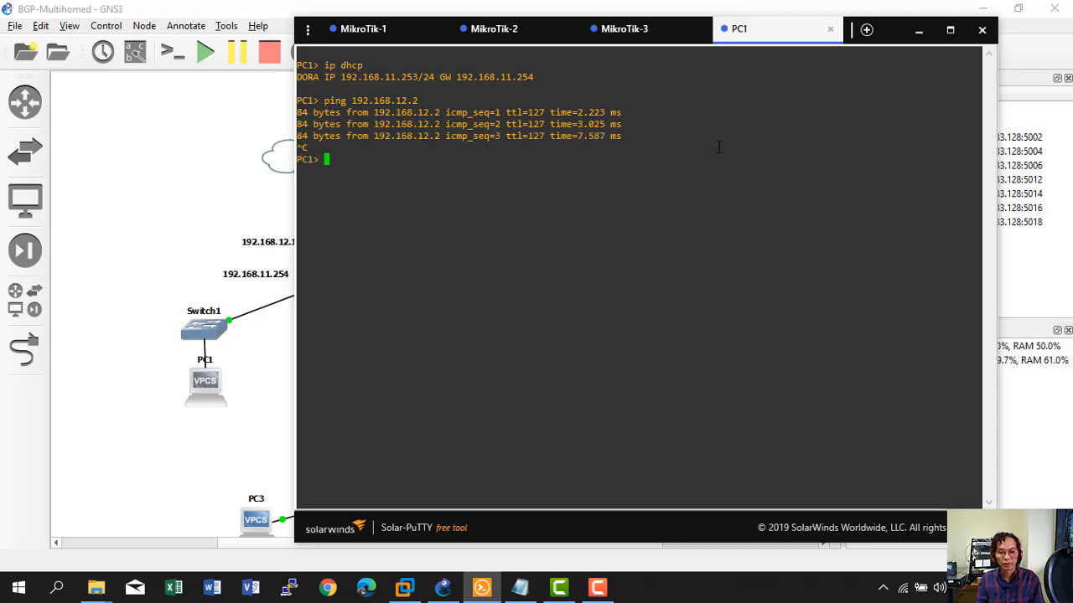
pyautogui.write('ping')
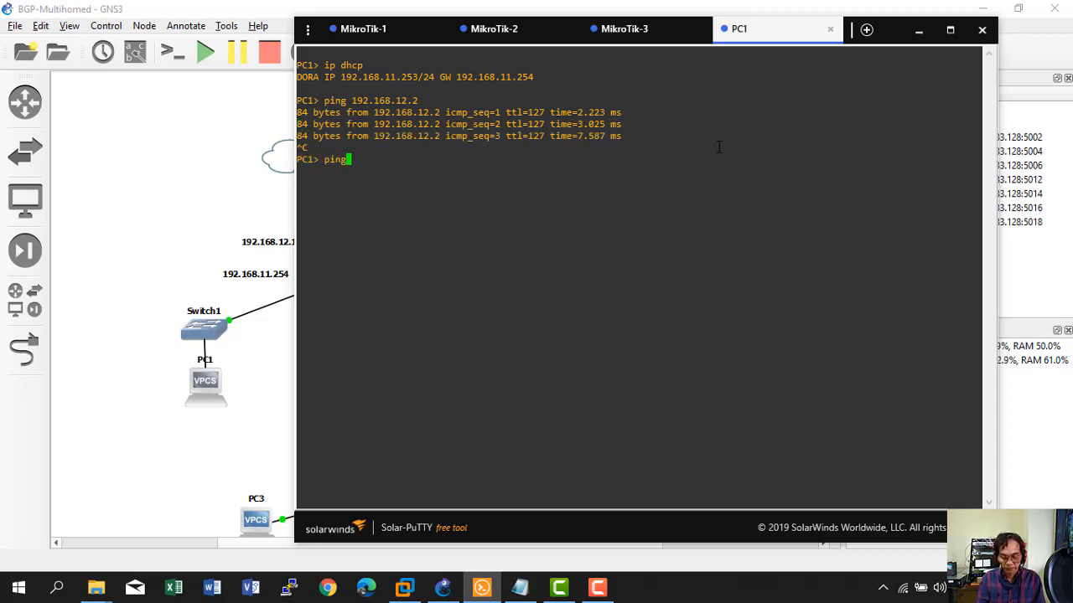
pyautogui.write(' detik.com')
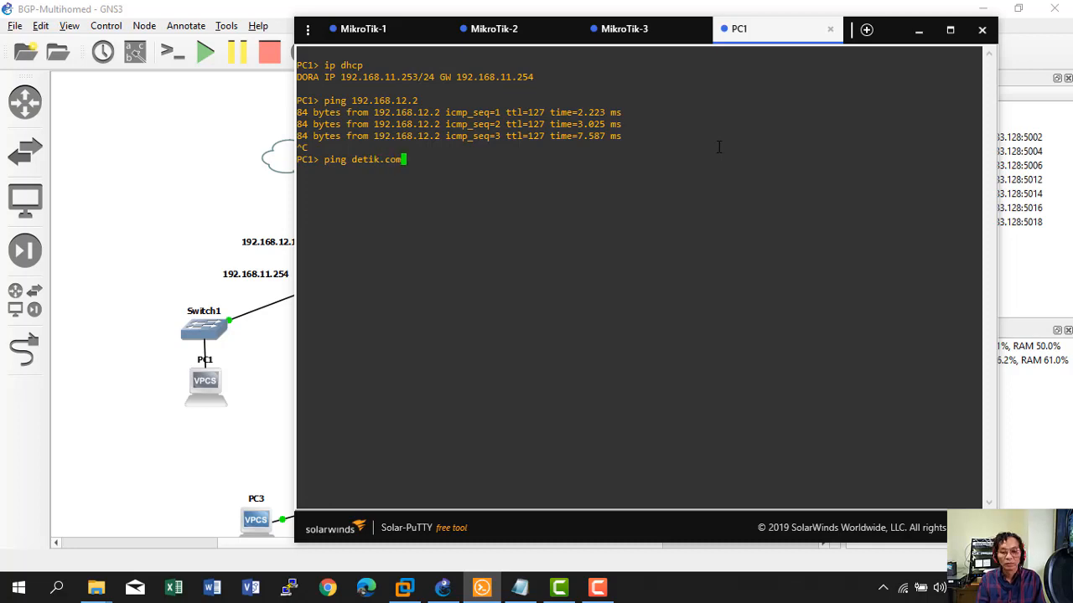
pyautogui.press('Return')
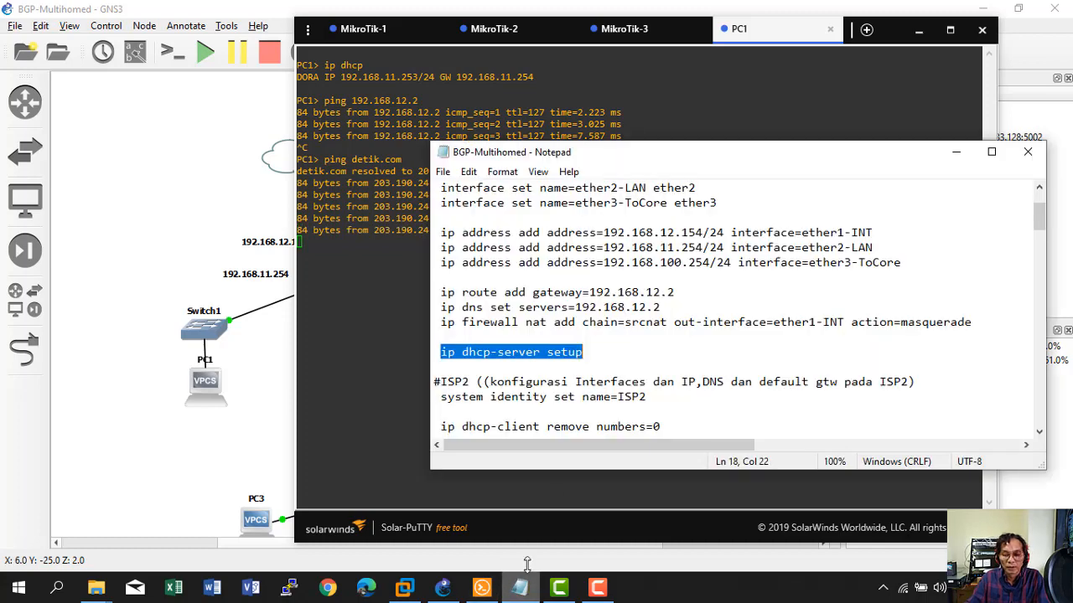
# Run 'ip address print' on MikroTik-2 and confirm only dynamic 192.168.10.47/24 on ether1.
pyautogui.click(520, 587)
pyautogui.scroll(-1, 522, 384)
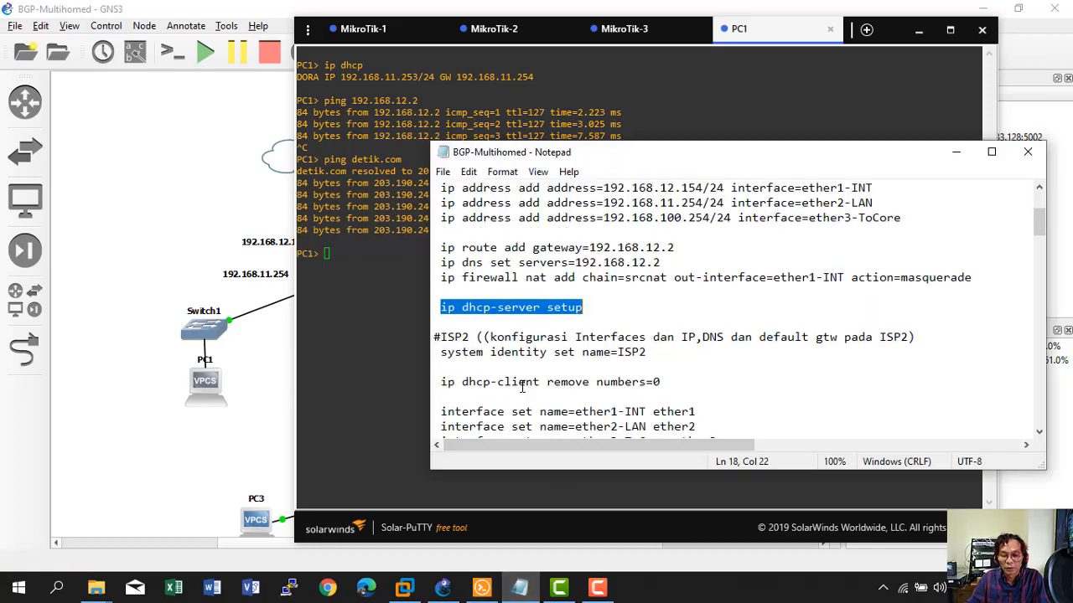
pyautogui.scroll(-1, 522, 386)
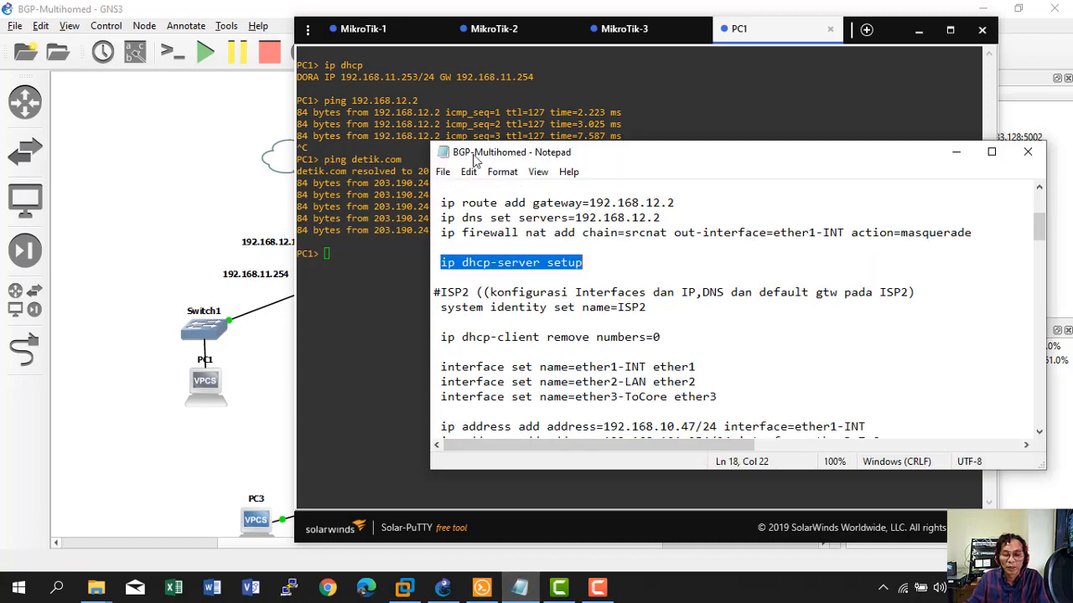
pyautogui.click(495, 29)
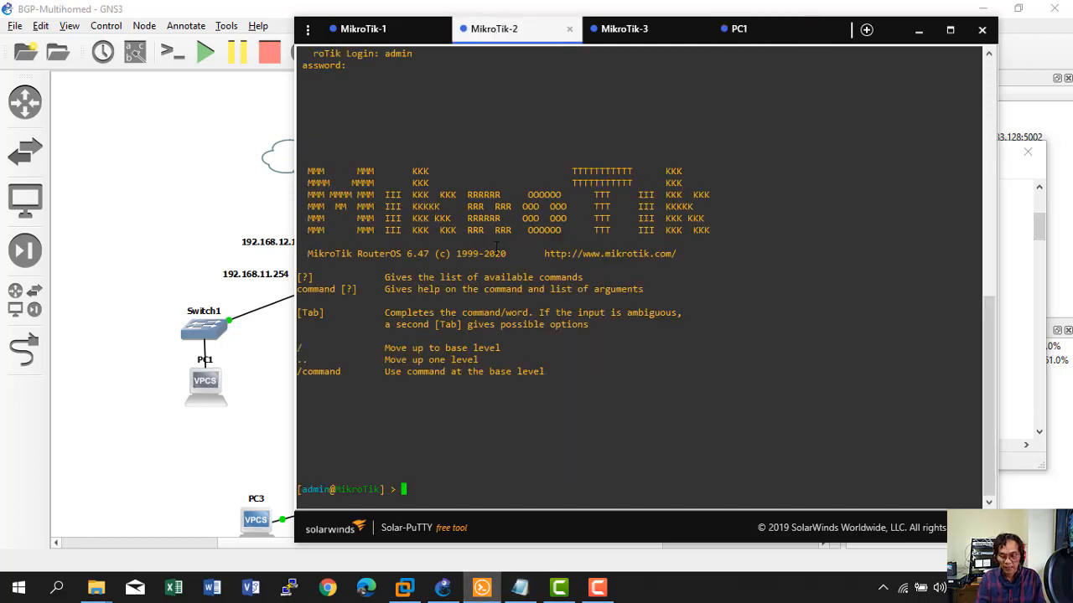
pyautogui.write('ip ad')
pyautogui.press('Tab')
pyautogui.write('print')
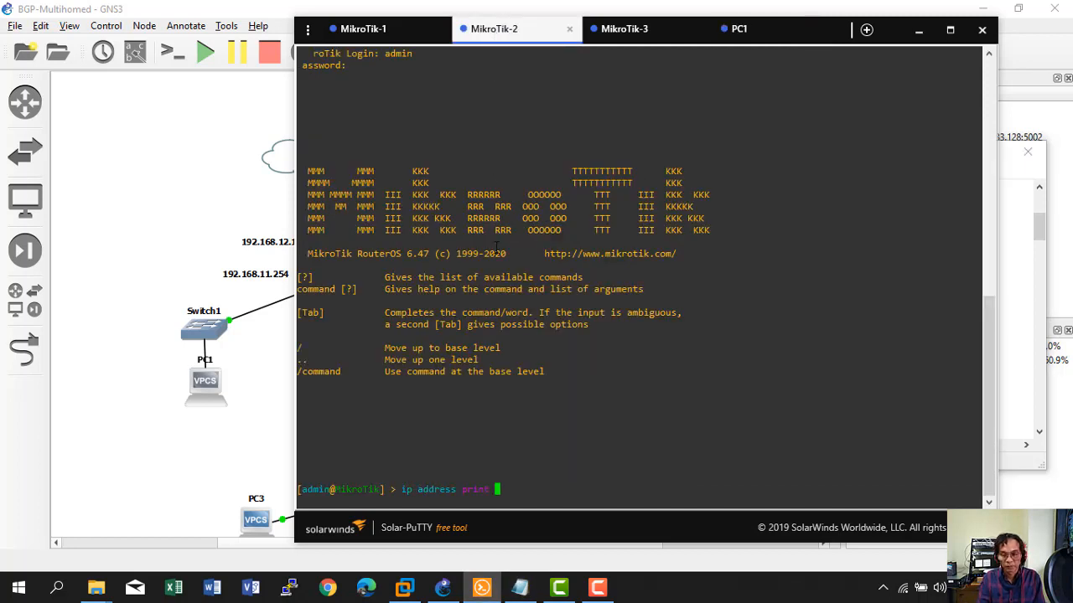
pyautogui.press('Return')
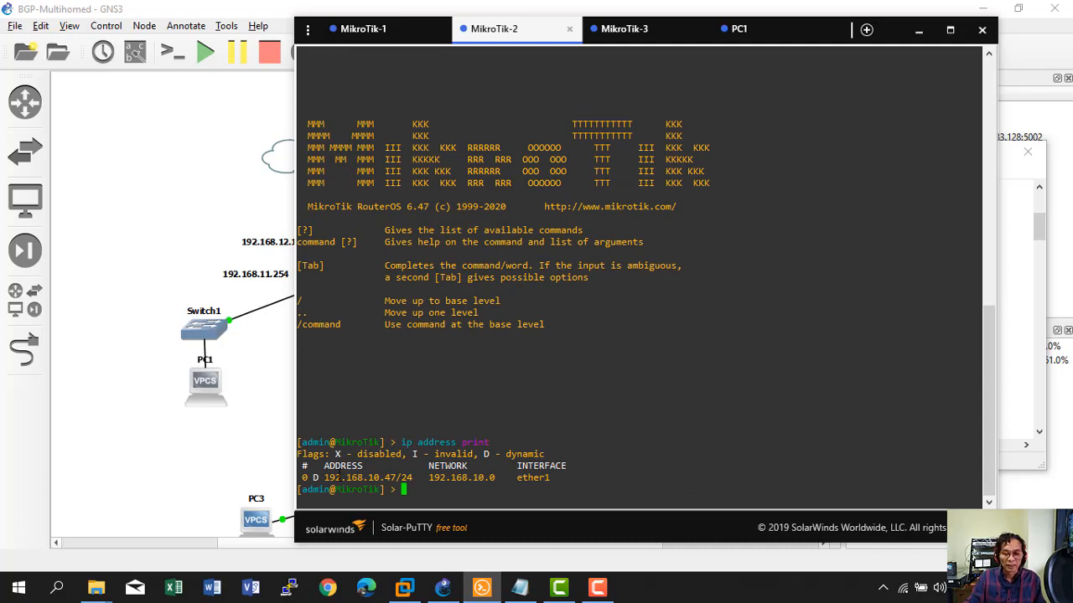
pyautogui.moveTo(319, 478); pyautogui.dragTo(549, 477)
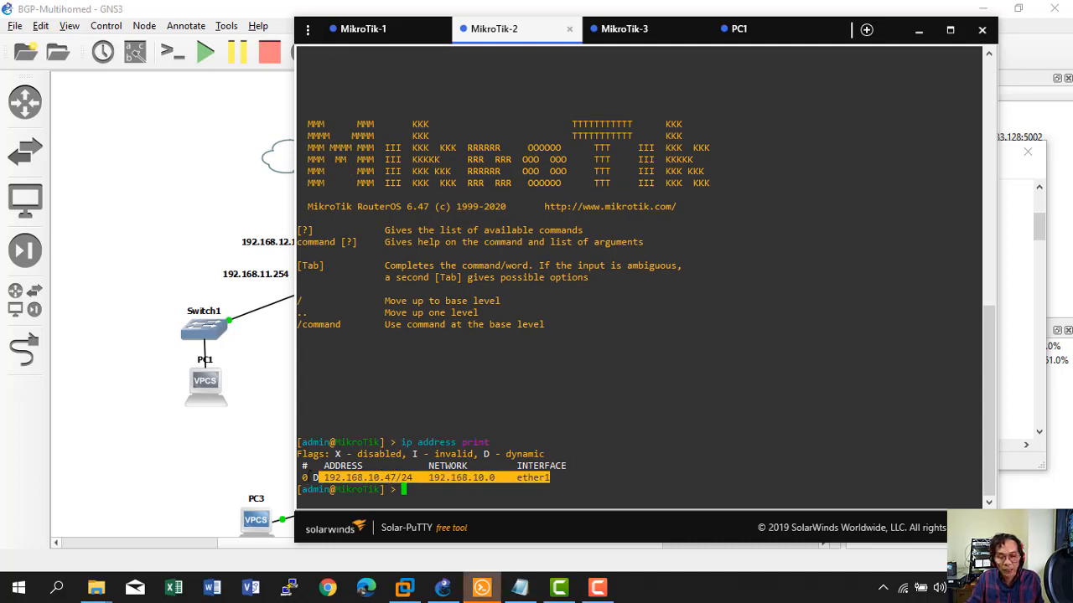
pyautogui.click(305, 478)
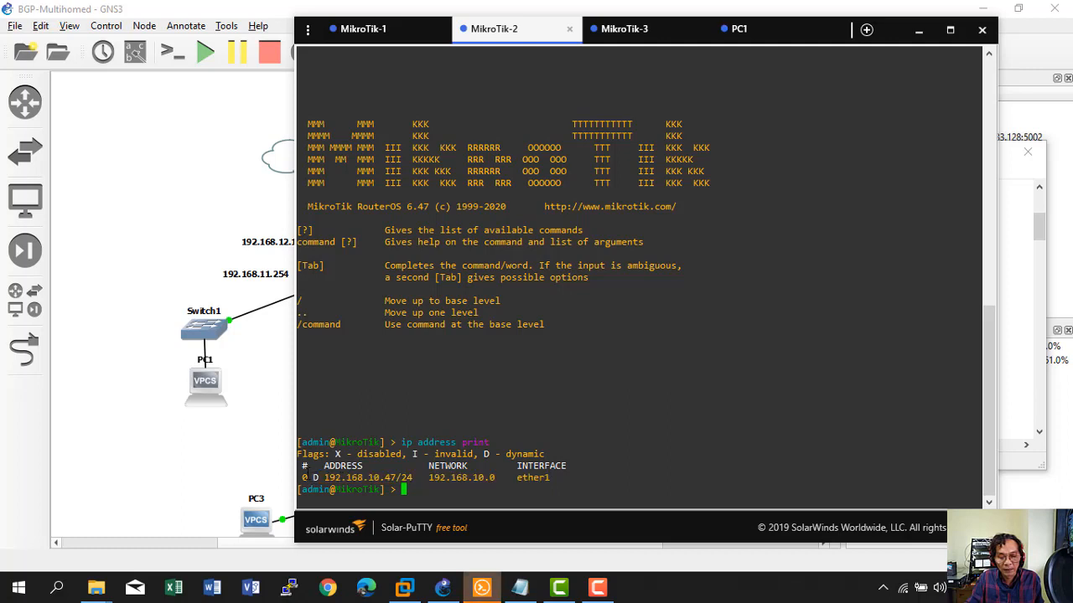
pyautogui.click(224, 429)
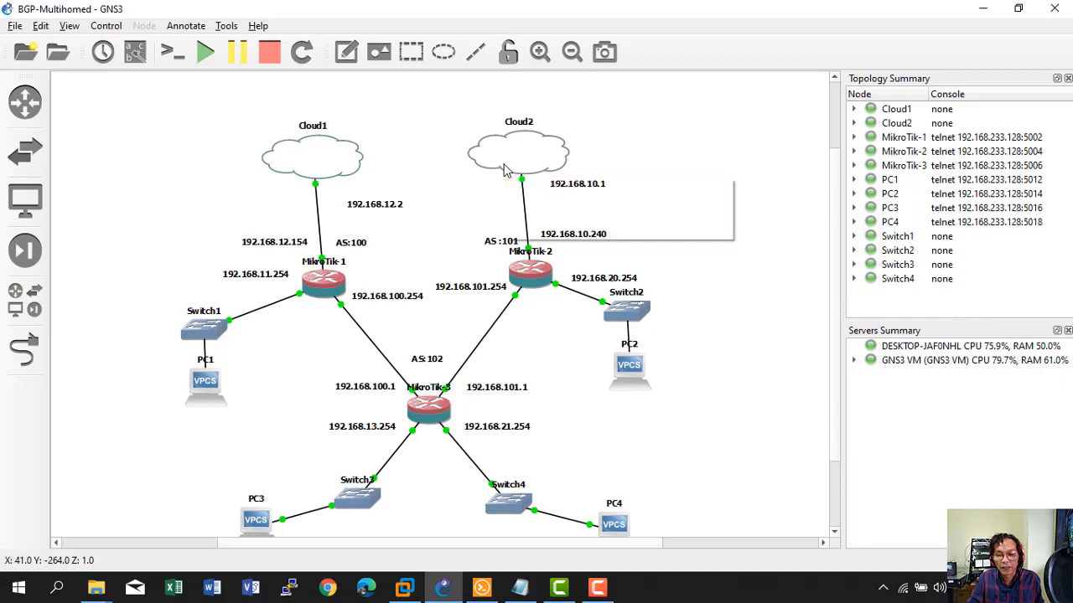
# Check the GNS3 VM in VMware (server 2.2.8 at 192.168.233.128), then return to MikroTik-2's console.
pyautogui.click(405, 588)
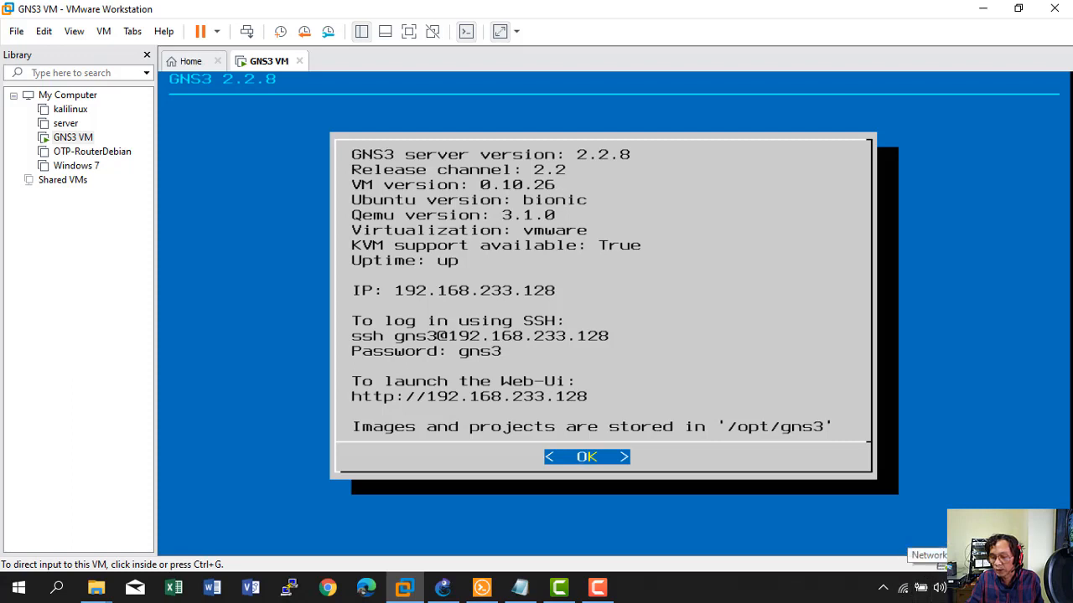
pyautogui.click(982, 8)
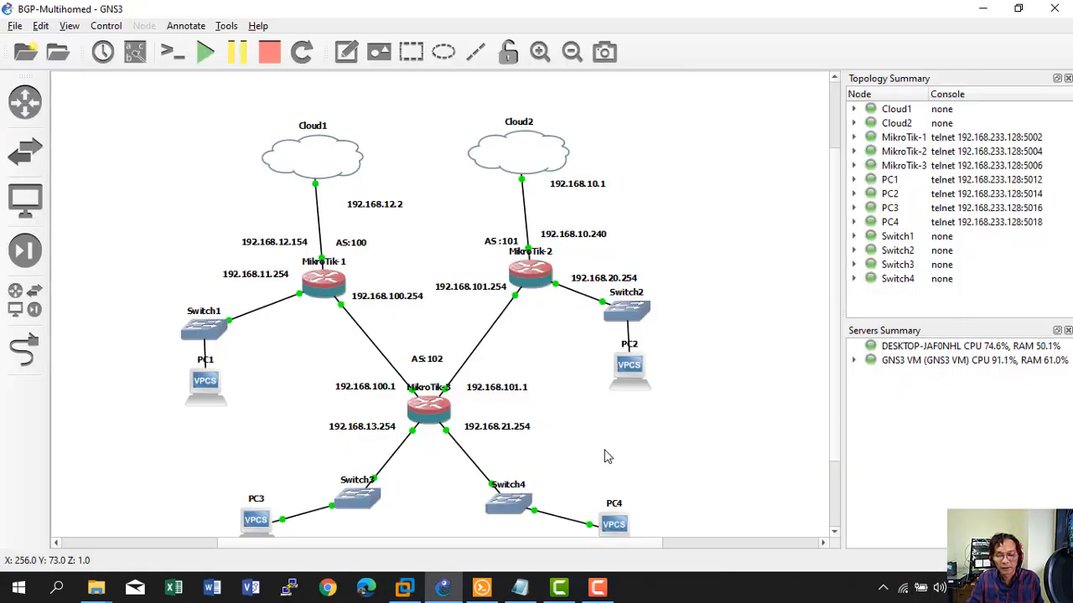
pyautogui.click(482, 589)
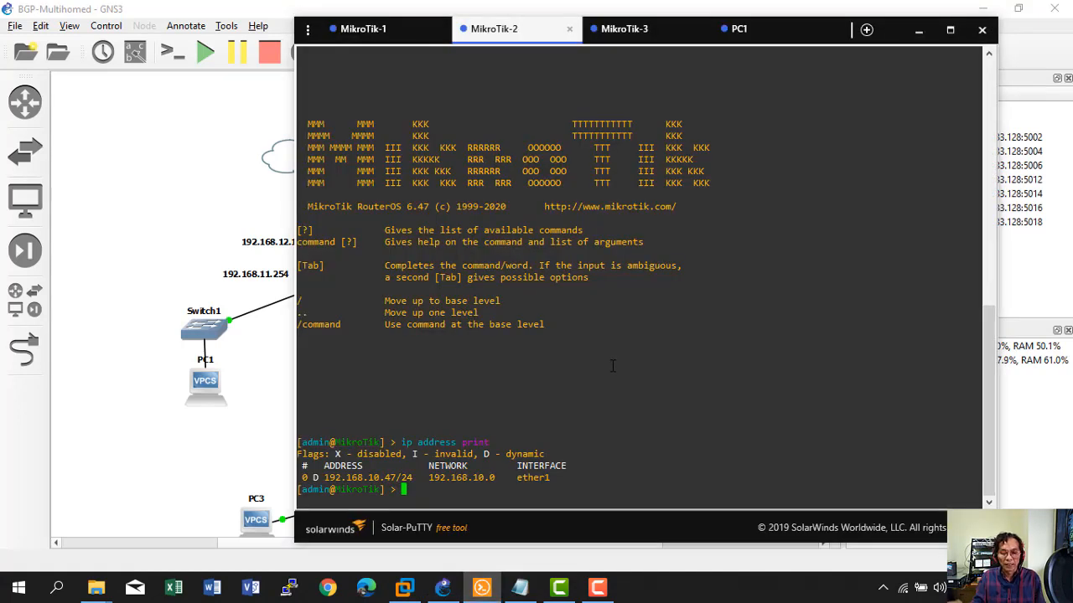
# Remove MikroTik-2's DHCP client with 'ip dhcp-client remove numbers=0'.
pyautogui.write('ip a')
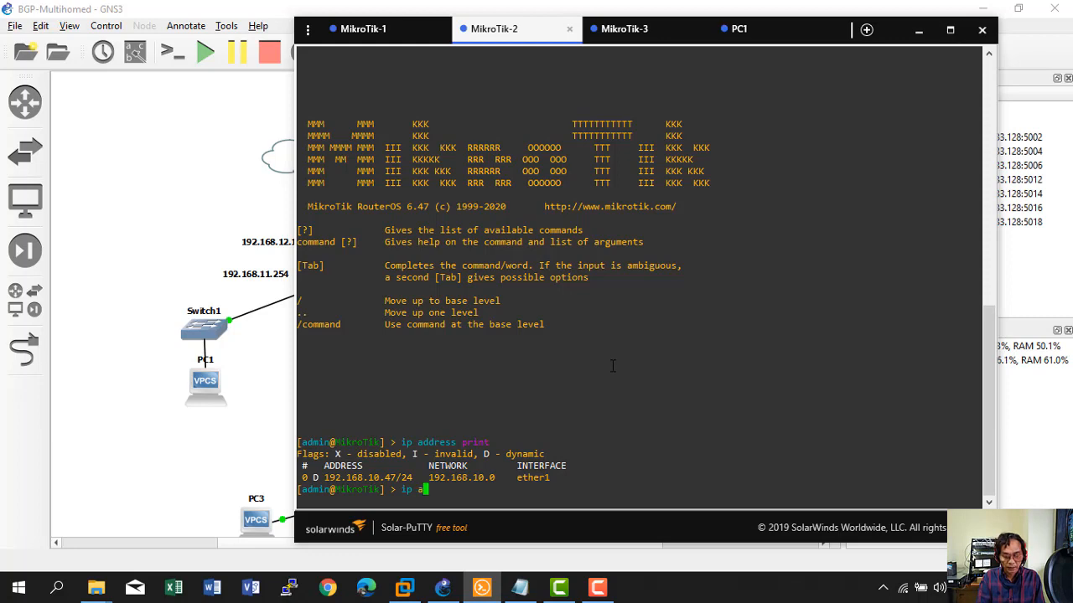
pyautogui.write('dhcp-ser')
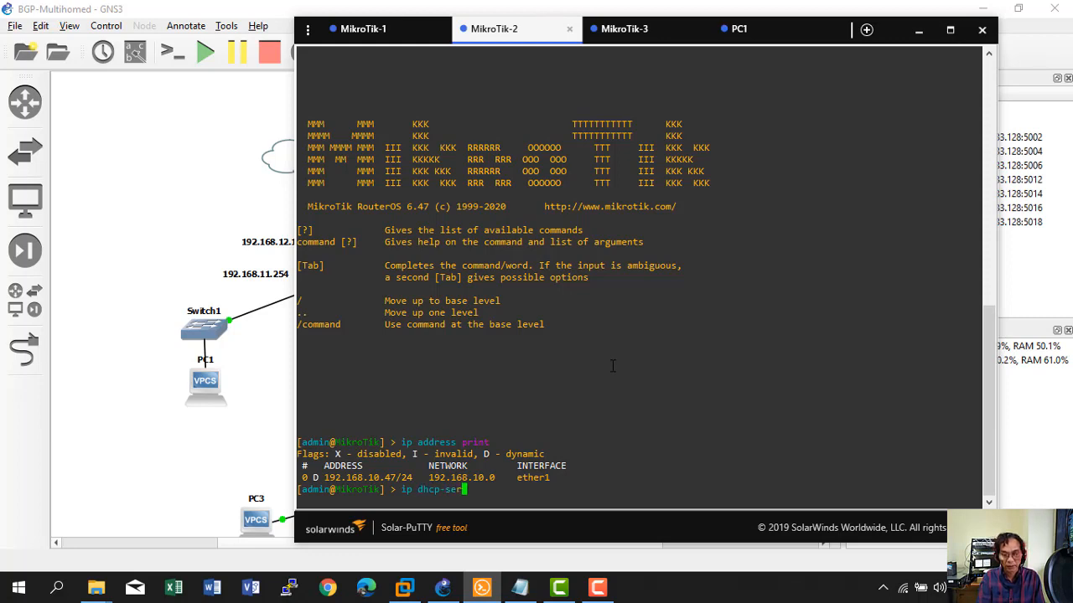
pyautogui.press('Tab')
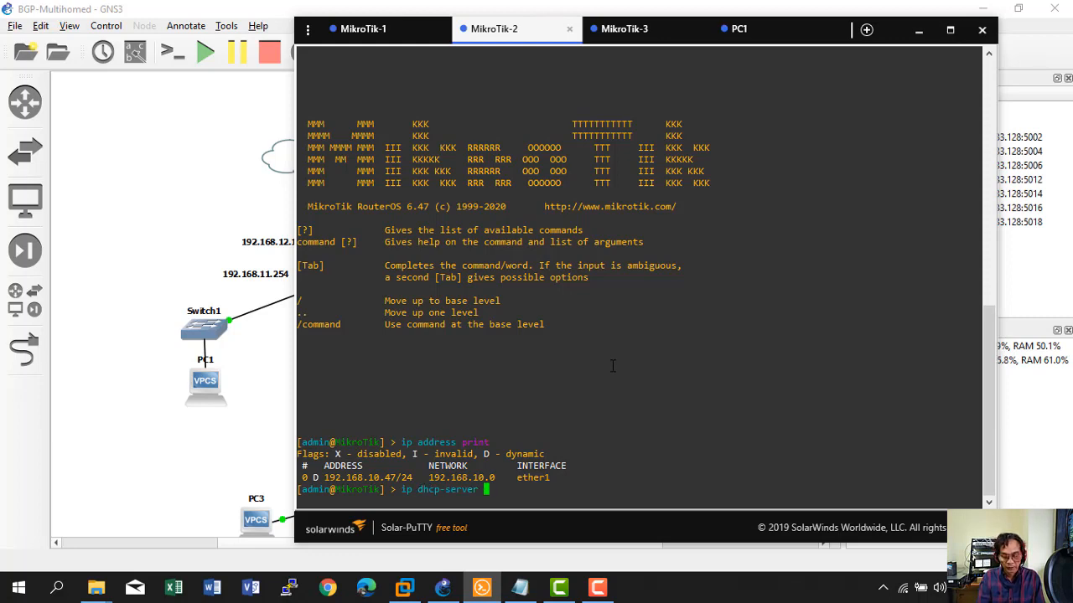
pyautogui.press('BackSpace')
pyautogui.press('BackSpace')
pyautogui.press('BackSpace')
pyautogui.press('BackSpace')
pyautogui.press('BackSpace')
pyautogui.press('BackSpace')
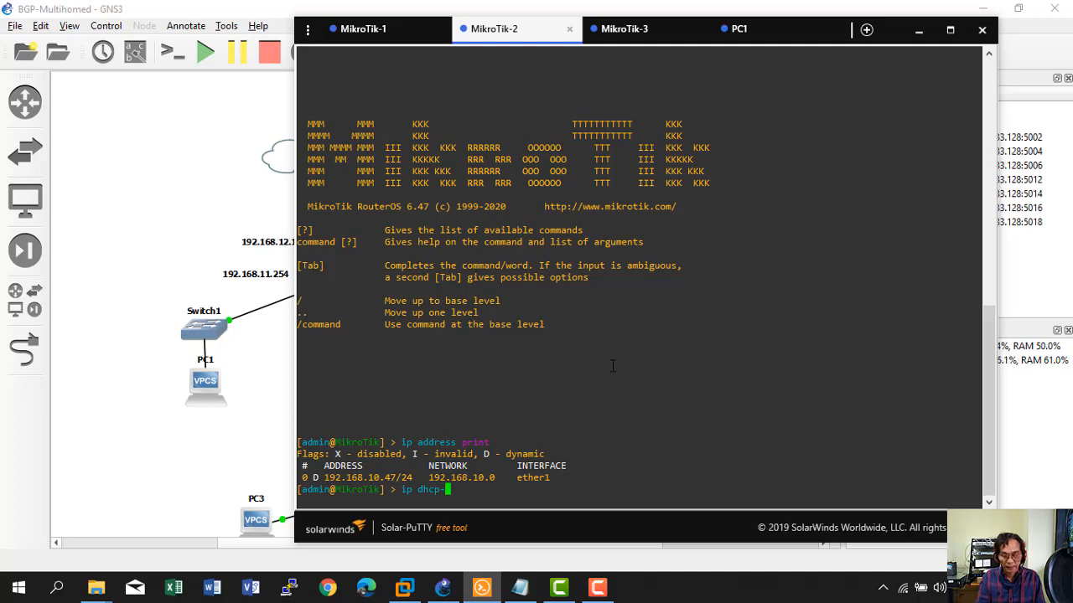
pyautogui.write('cl')
pyautogui.press('Tab')
pyautogui.write('re')
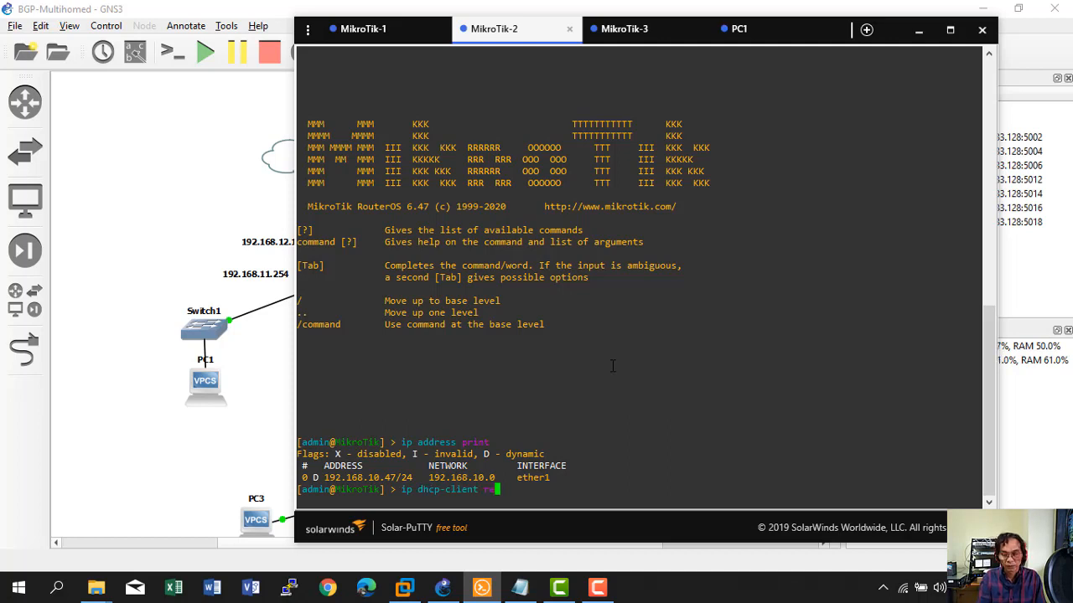
pyautogui.write('m')
pyautogui.press('Tab')
pyautogui.write('n')
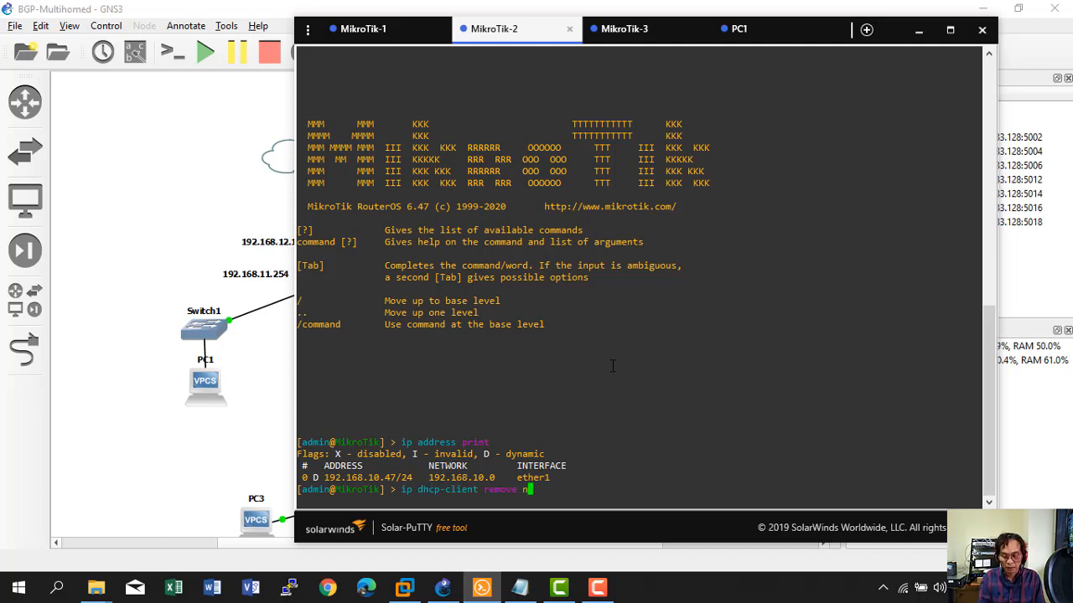
pyautogui.press('Tab')
pyautogui.write('0')
pyautogui.press('Return')
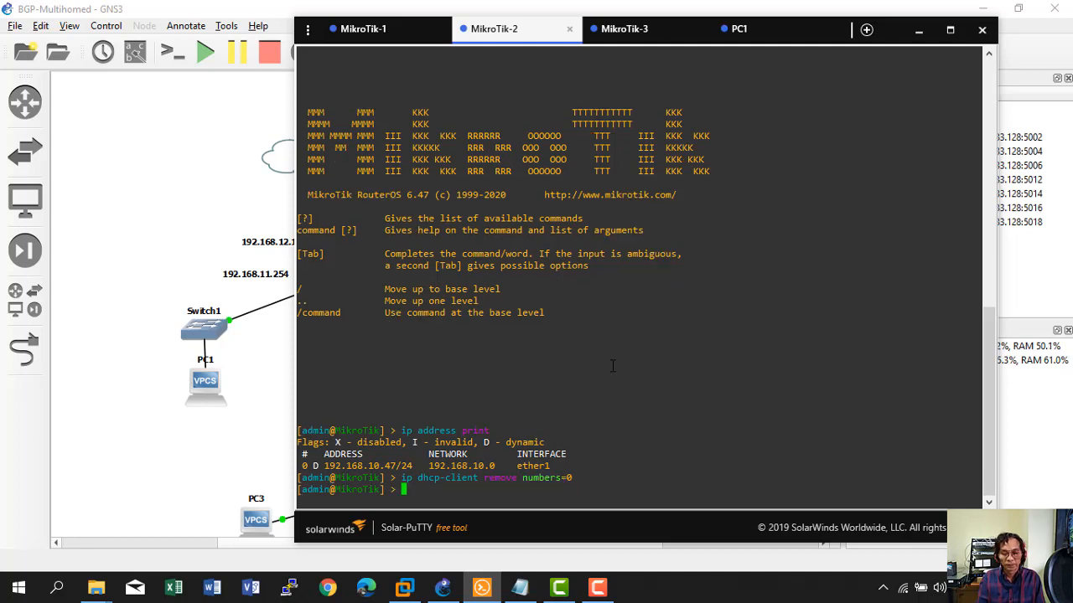
# Rename the router's identity to ISP2 with 'system identity set name=ISP2'.
pyautogui.click(519, 588)
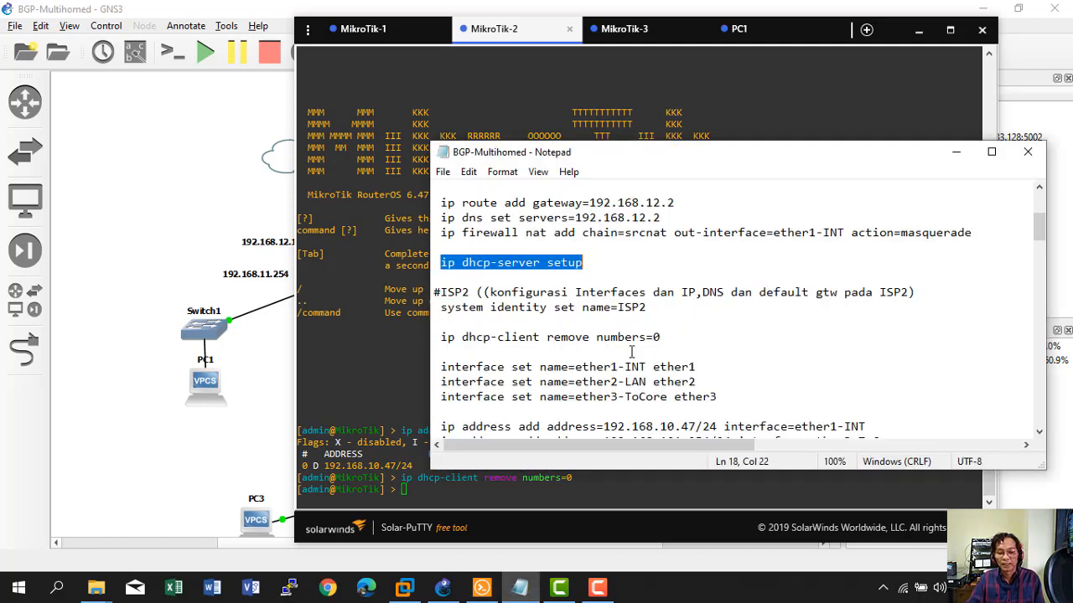
pyautogui.click(486, 321)
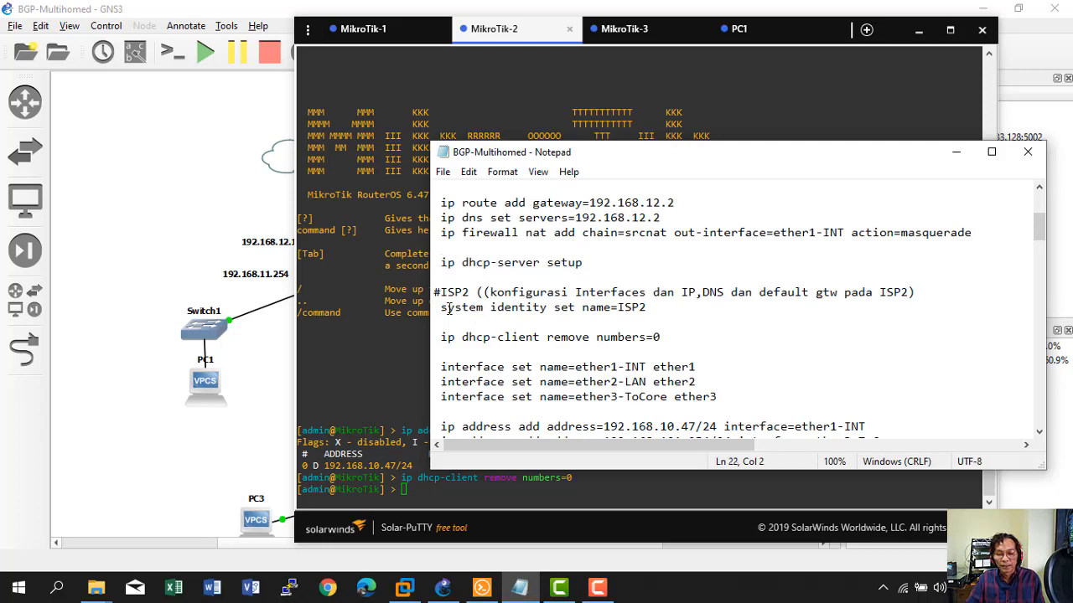
pyautogui.moveTo(455, 309); pyautogui.dragTo(665, 310)
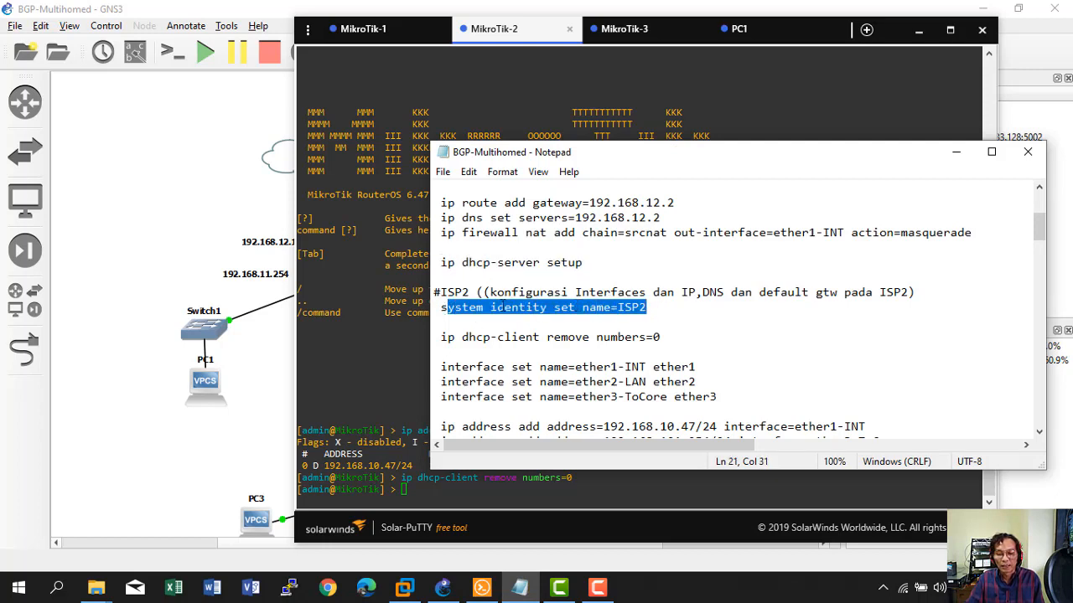
pyautogui.moveTo(442, 308); pyautogui.dragTo(659, 311)
pyautogui.rightClick(555, 305)
pyautogui.click(617, 352)
pyautogui.click(400, 476)
pyautogui.rightClick(401, 476)
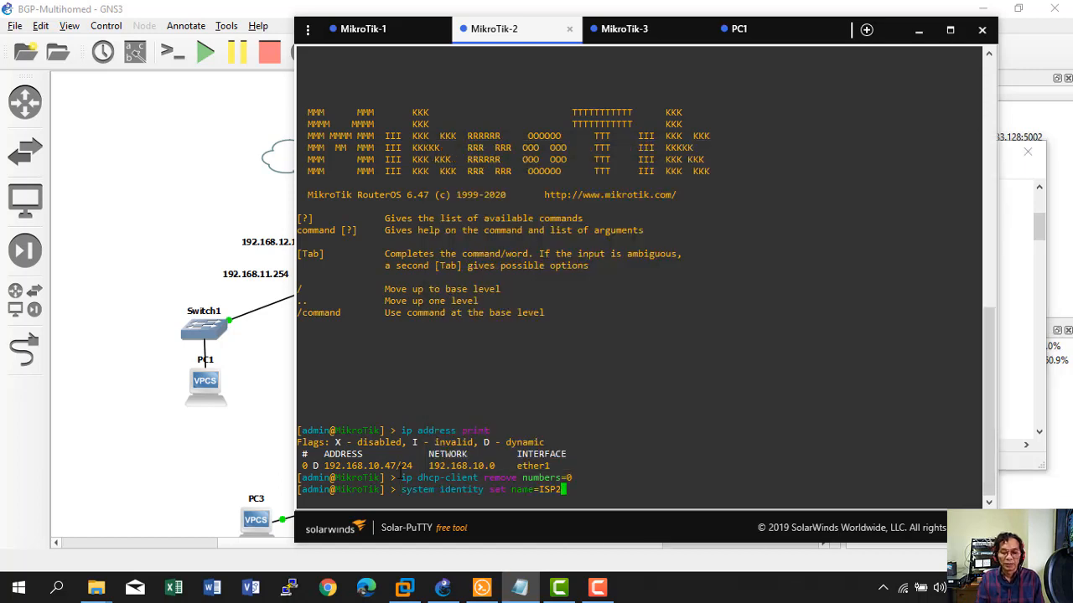
pyautogui.press('Return')
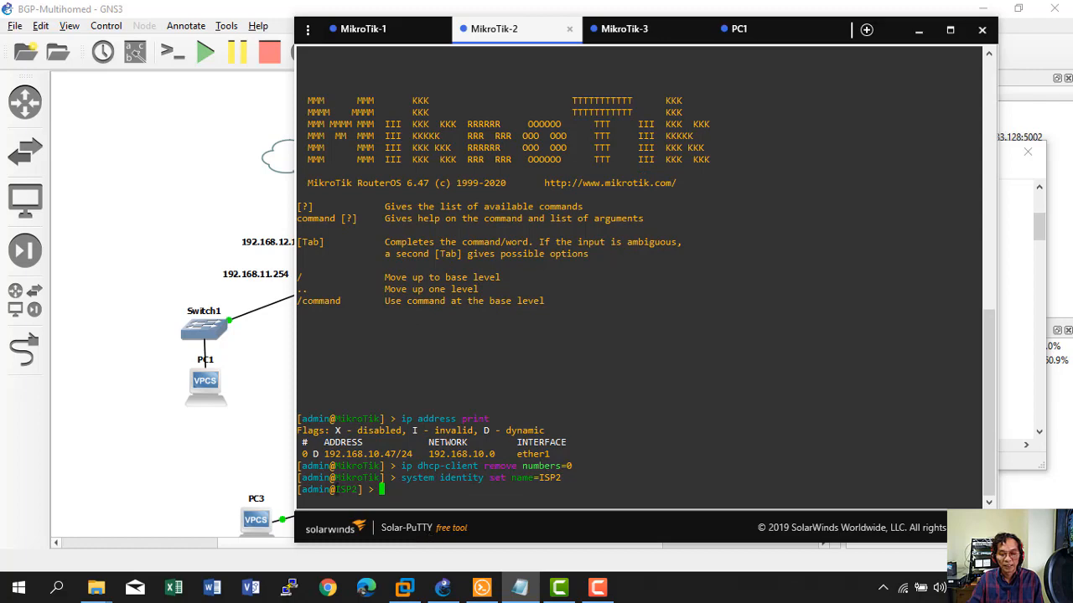
pyautogui.click(519, 586)
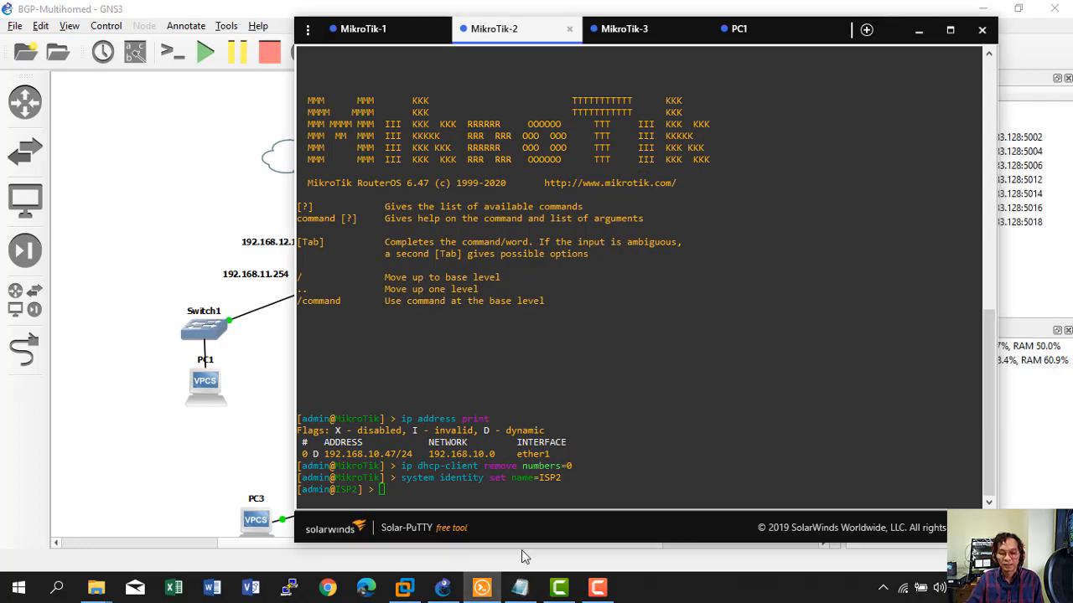
# Rename ISP2's ports to ether1-INT, ether2-LAN and ether3-ToCore and list the interfaces.
pyautogui.click(519, 585)
pyautogui.scroll(-1, 590, 366)
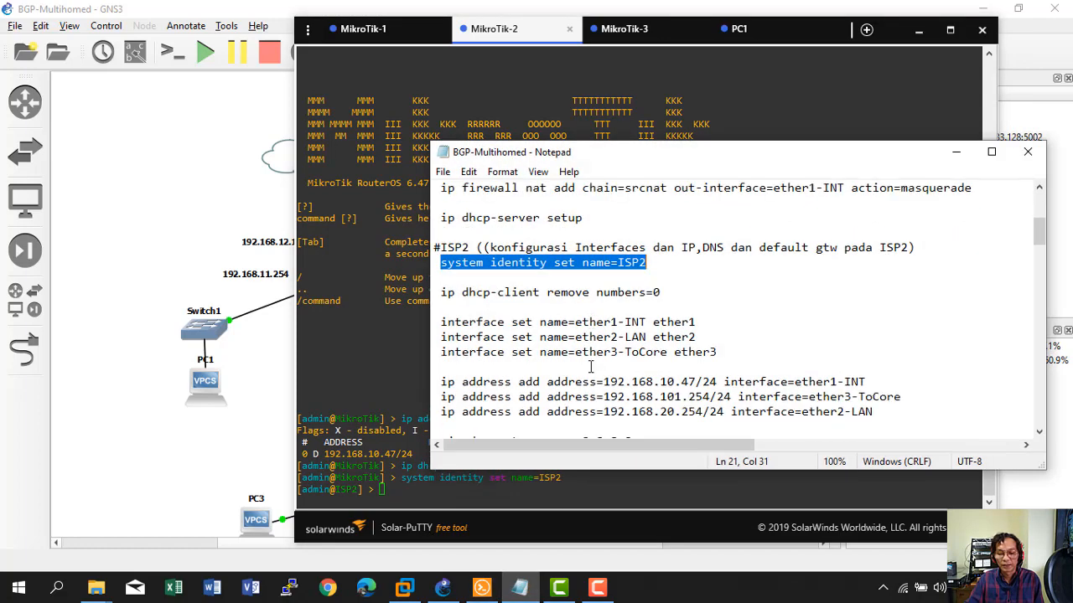
pyautogui.moveTo(441, 324); pyautogui.dragTo(724, 351)
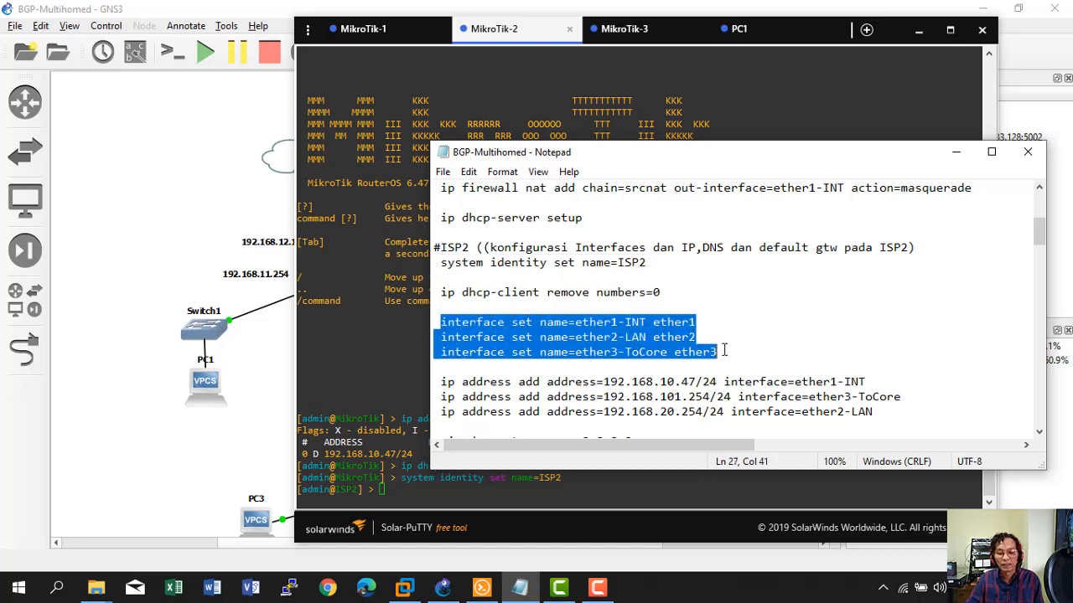
pyautogui.rightClick(616, 343)
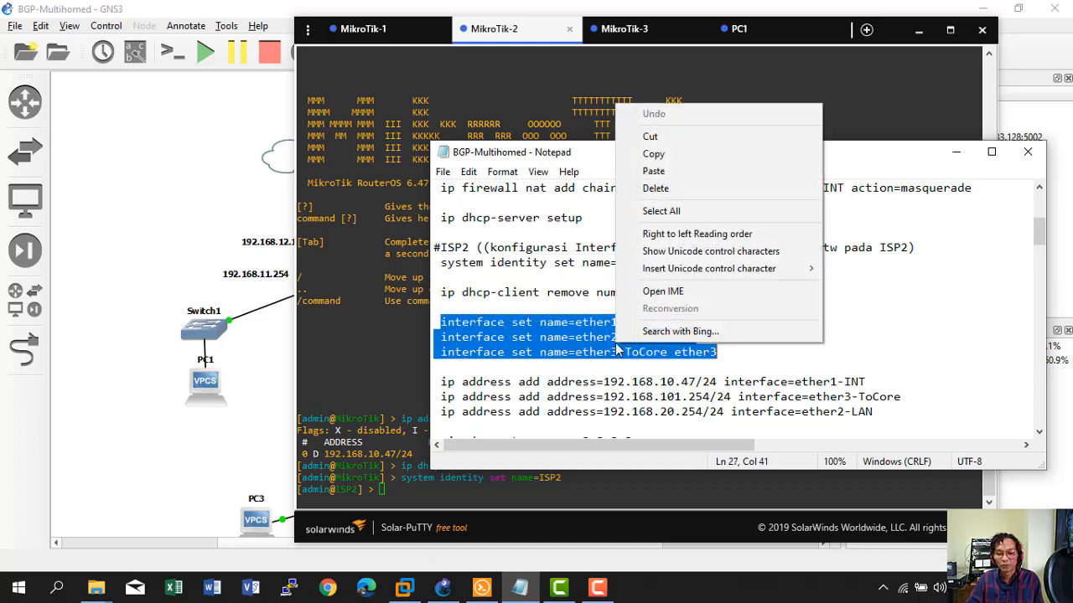
pyautogui.click(652, 155)
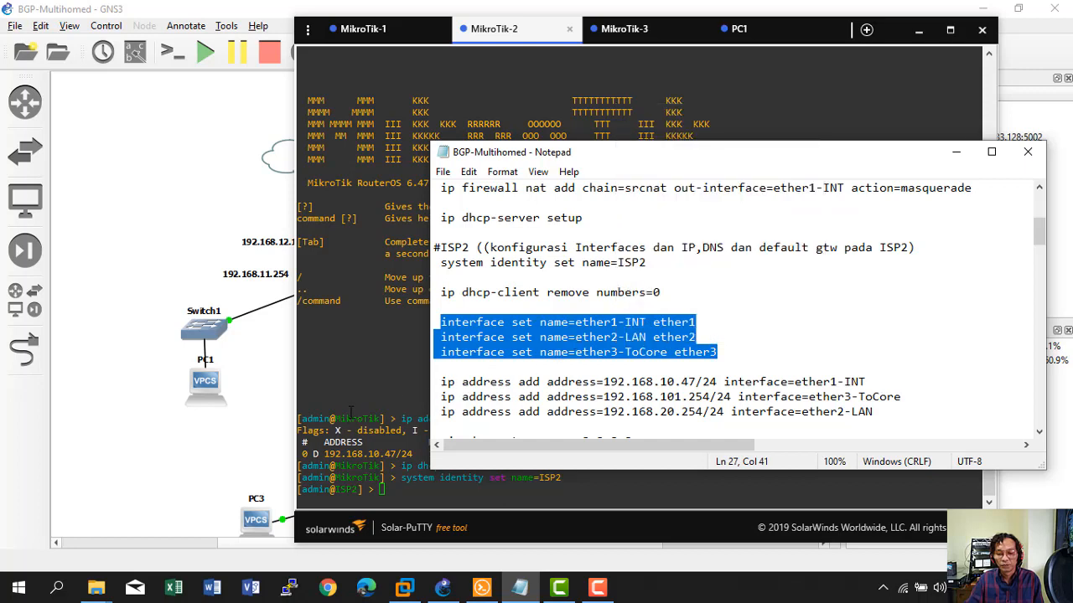
pyautogui.click(352, 478)
pyautogui.rightClick(409, 465)
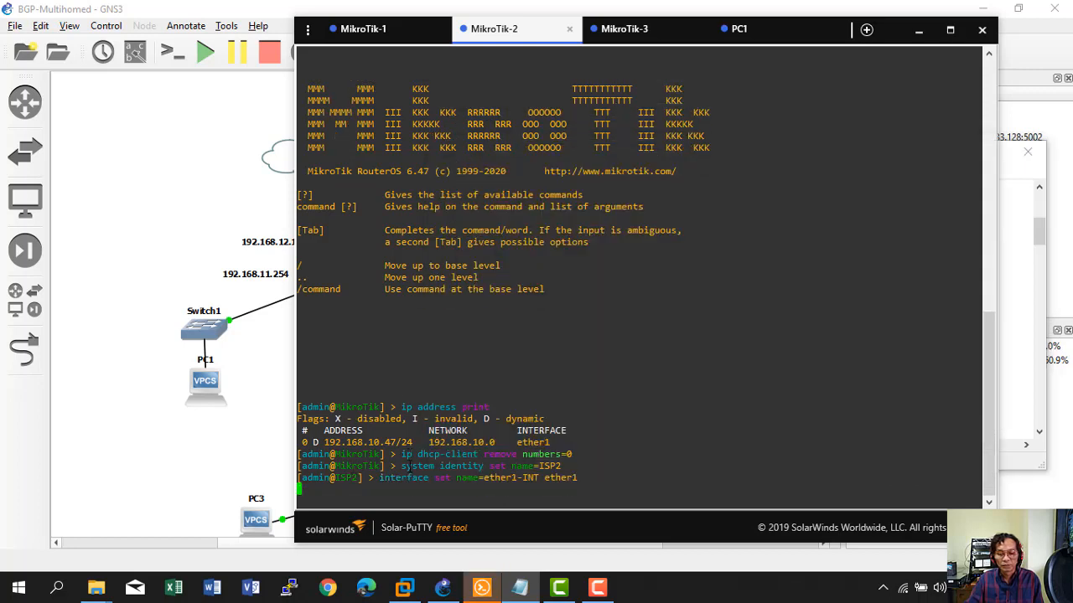
pyautogui.press('Return')
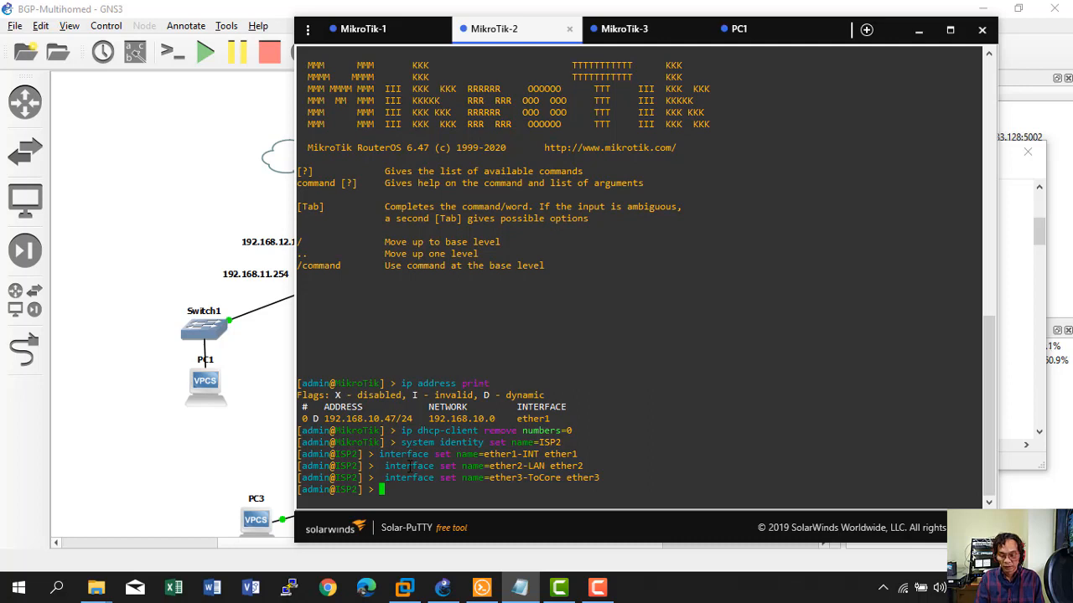
pyautogui.write('interface e')
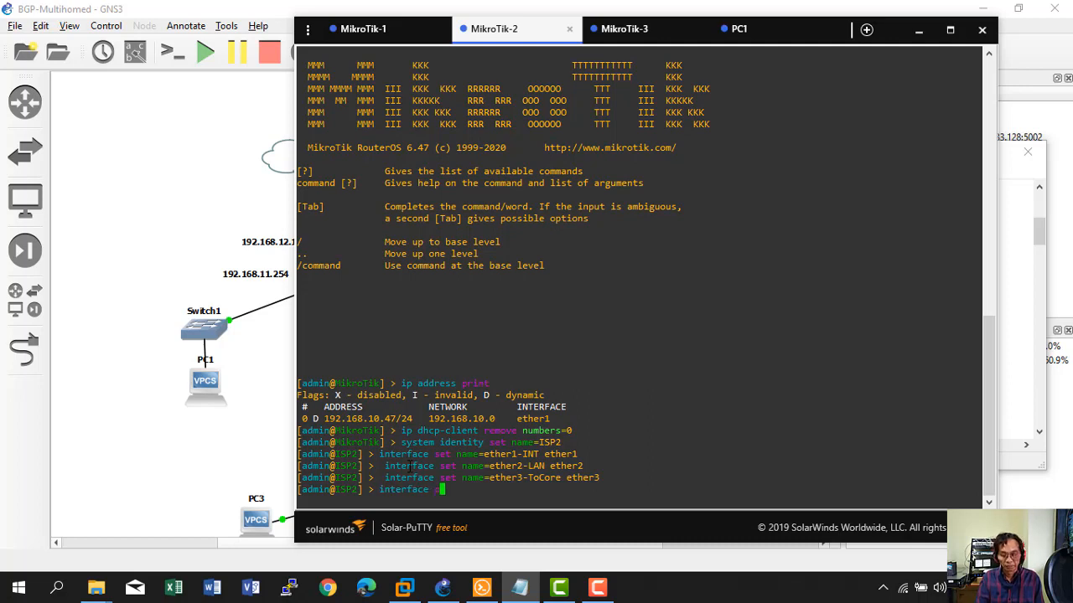
pyautogui.write('rint')
pyautogui.press('Return')
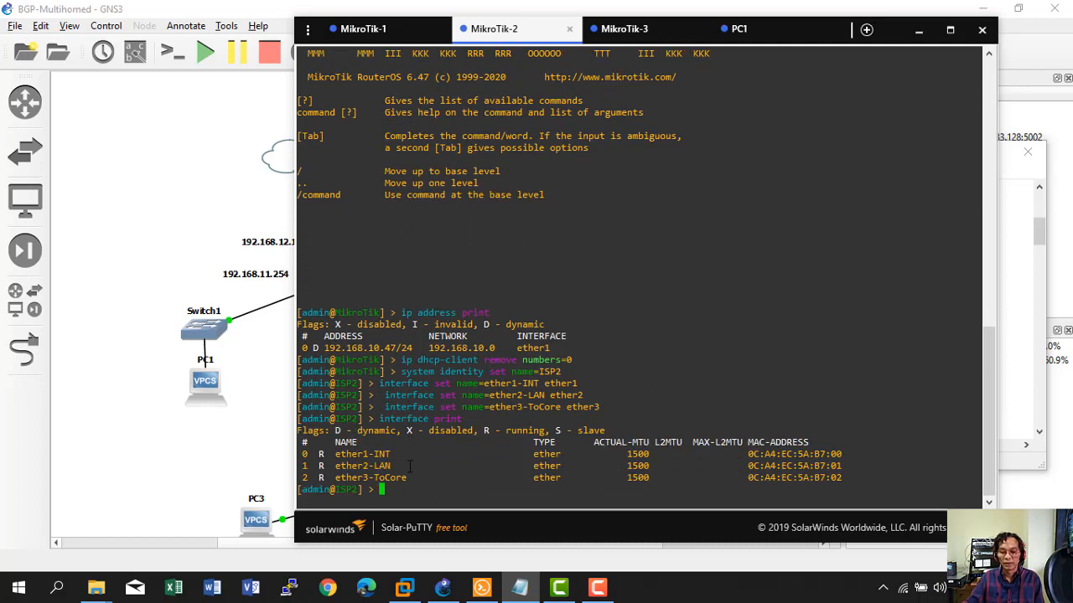
# Review the lab topology and select ISP2's three 'ip address add' lines in the notes.
pyautogui.click(520, 588)
pyautogui.click(520, 588)
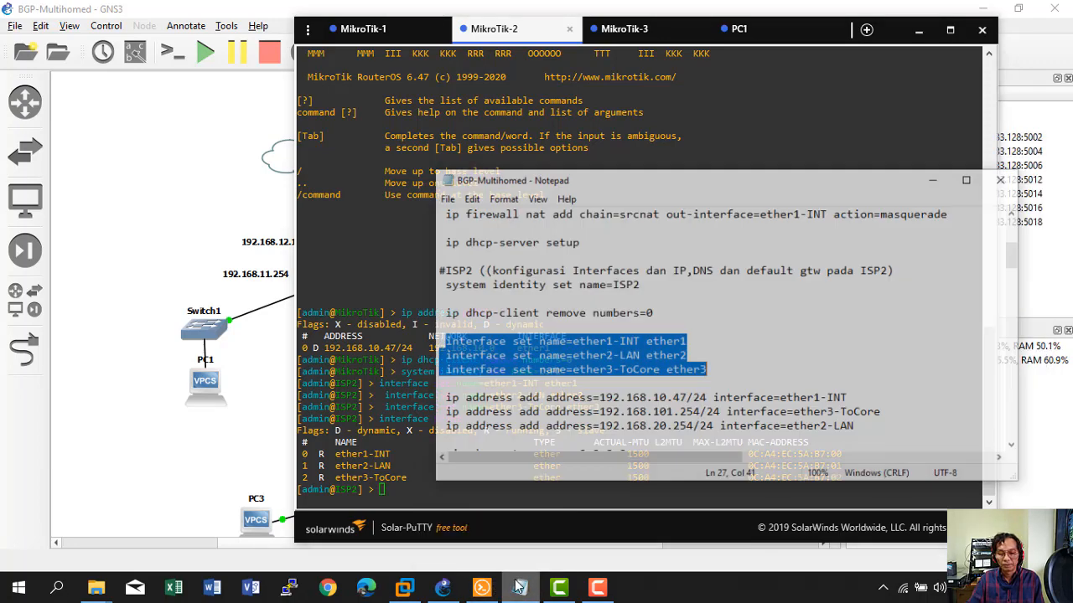
pyautogui.scroll(-1, 607, 382)
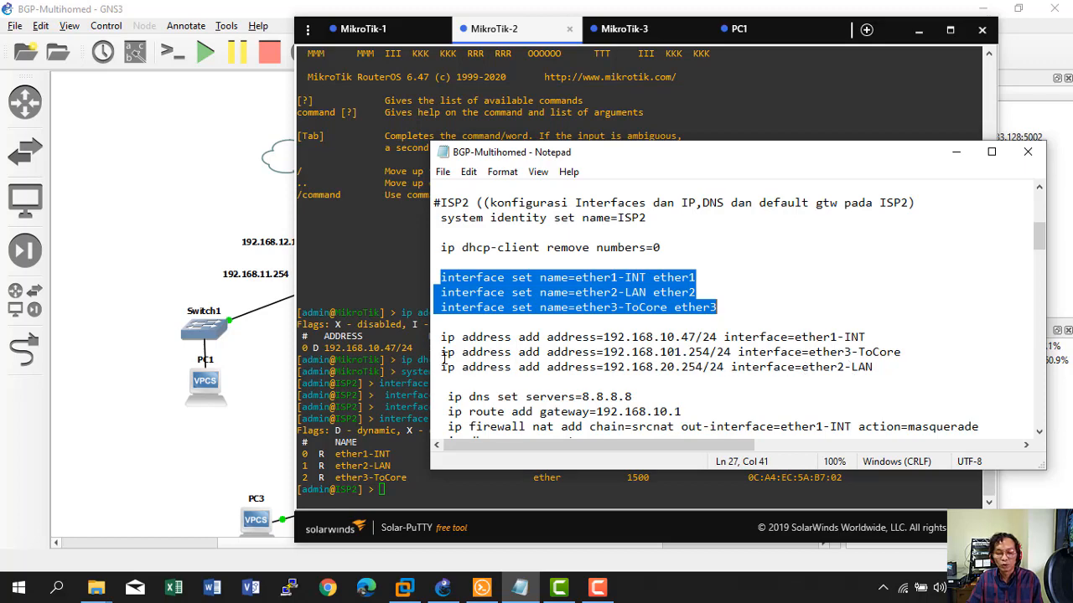
pyautogui.click(256, 414)
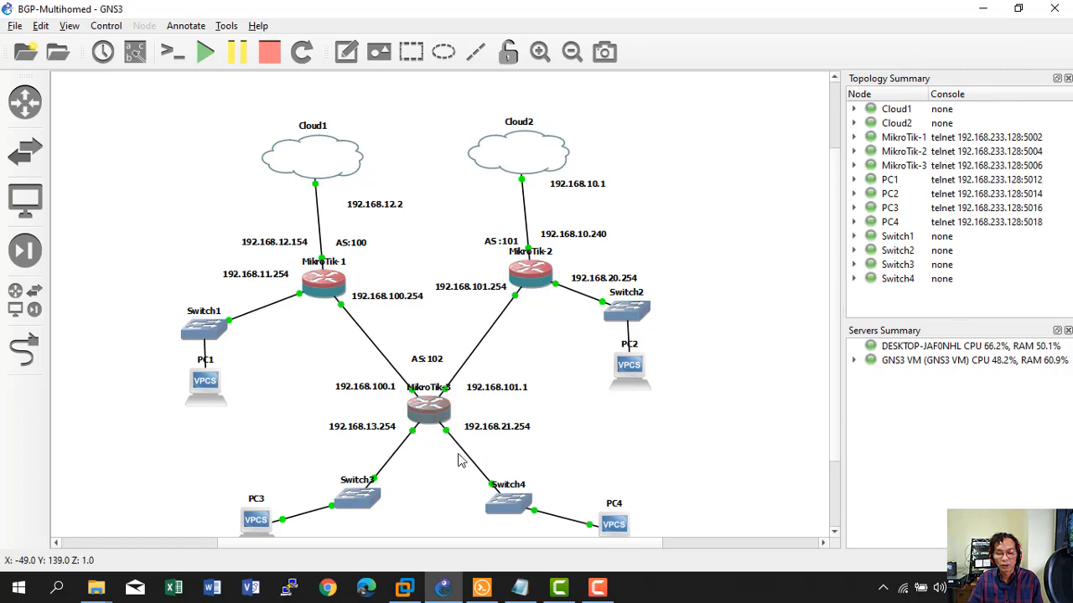
pyautogui.click(491, 593)
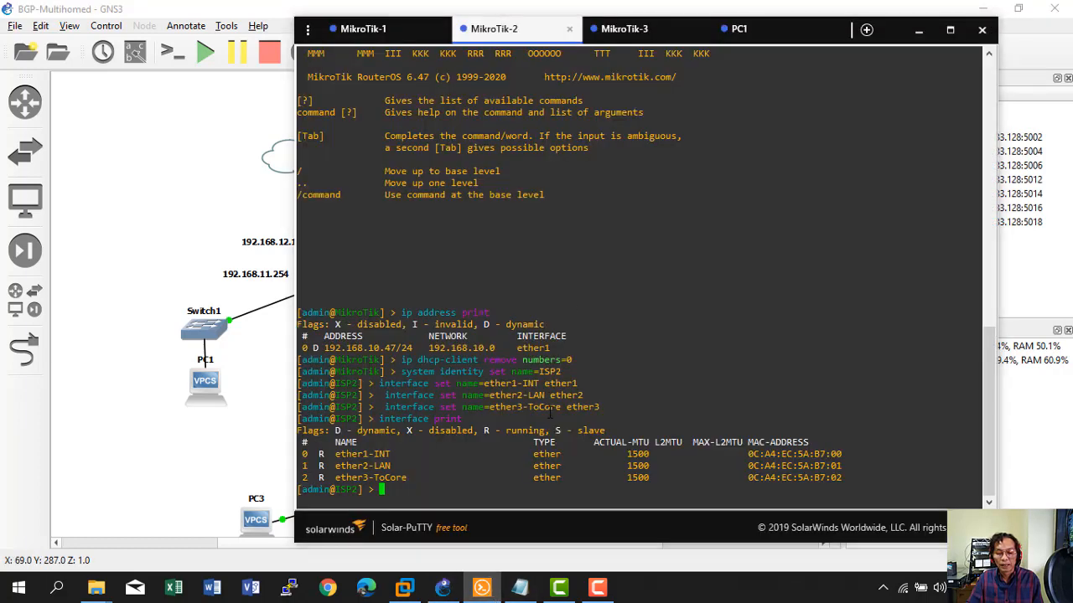
pyautogui.click(520, 589)
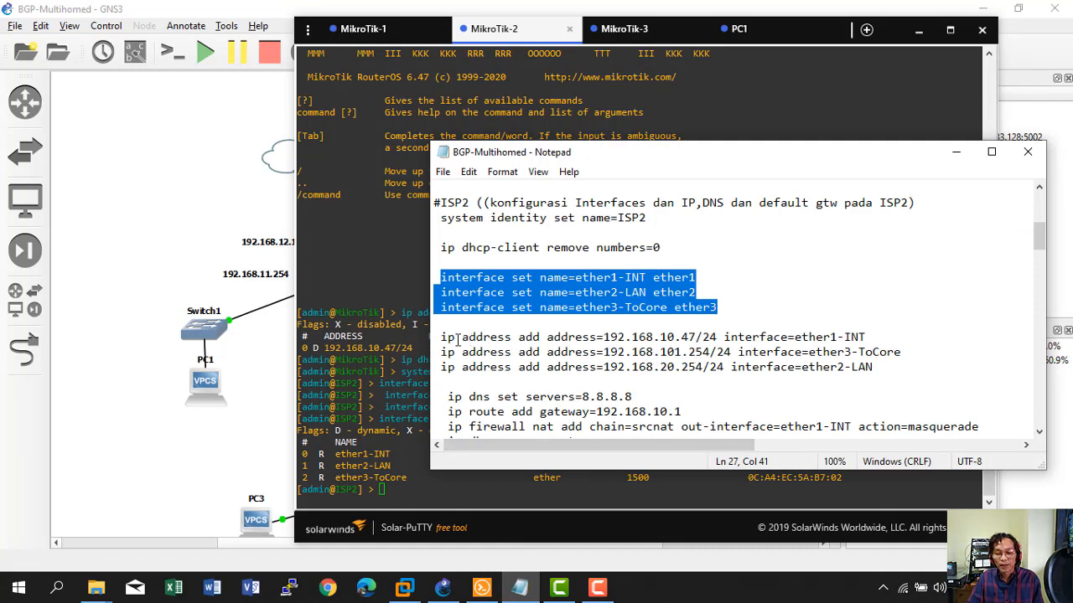
pyautogui.moveTo(442, 337); pyautogui.dragTo(877, 366)
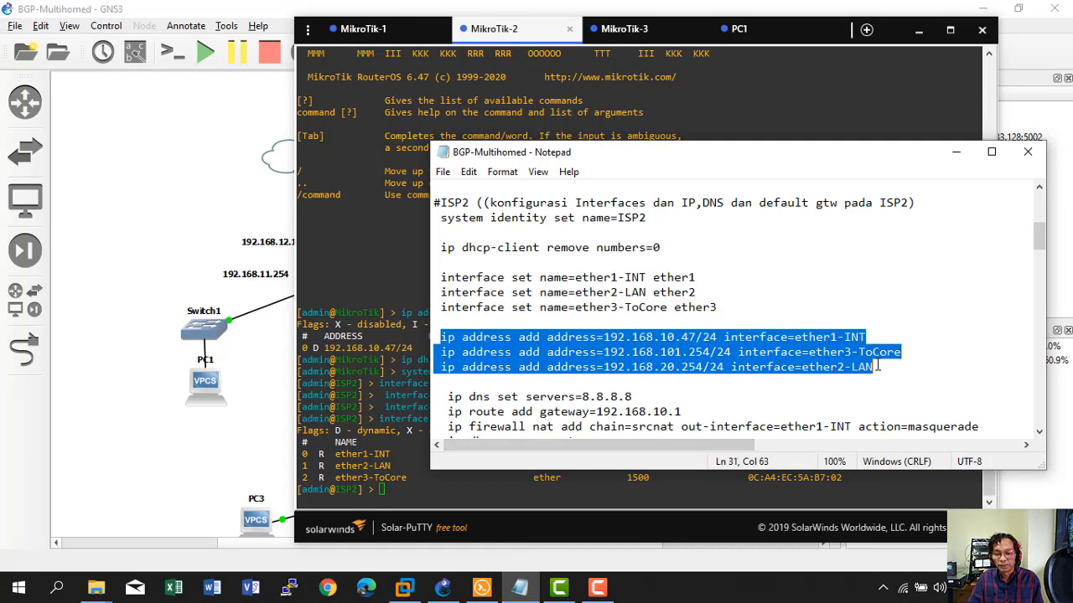
# Apply ISP2's addresses 192.168.10.47/24, 192.168.101.254/24 and 192.168.20.254/24 and verify with 'ip address print'.
pyautogui.rightClick(839, 359)
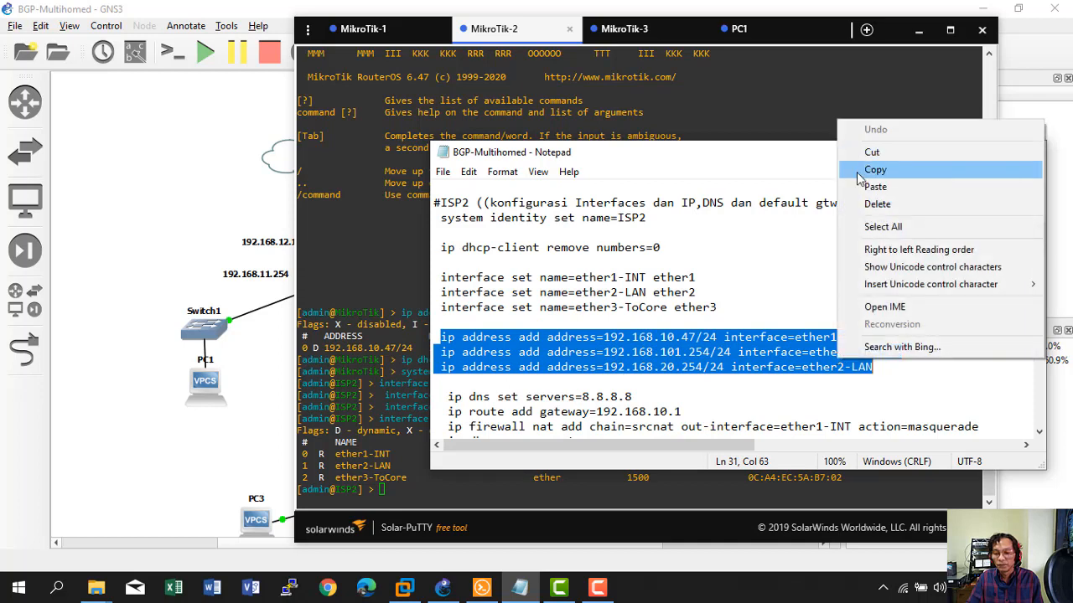
pyautogui.click(866, 173)
pyautogui.click(359, 311)
pyautogui.rightClick(360, 311)
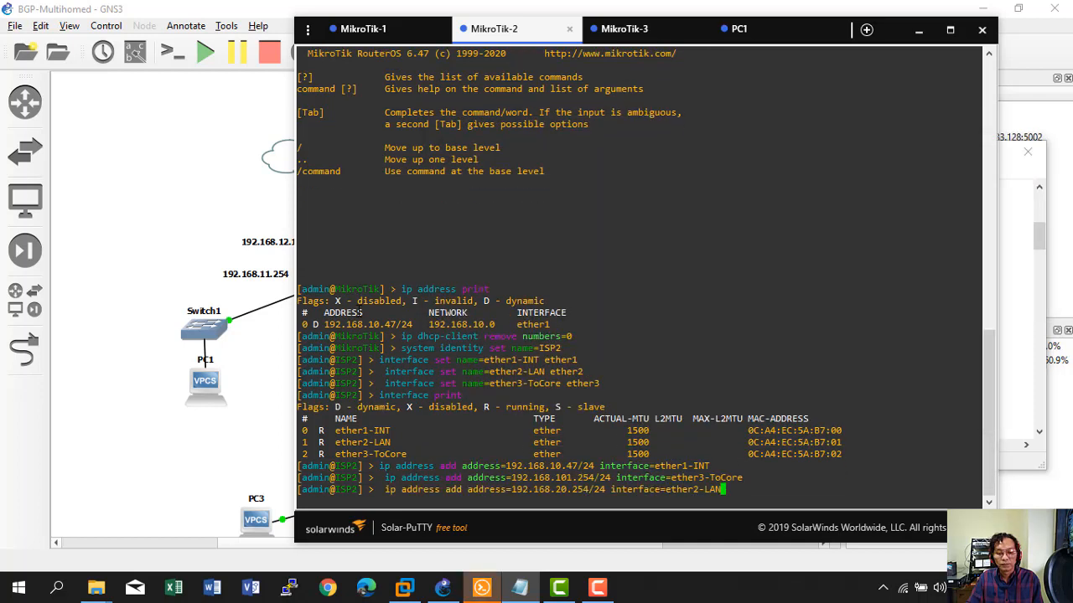
pyautogui.press('Return')
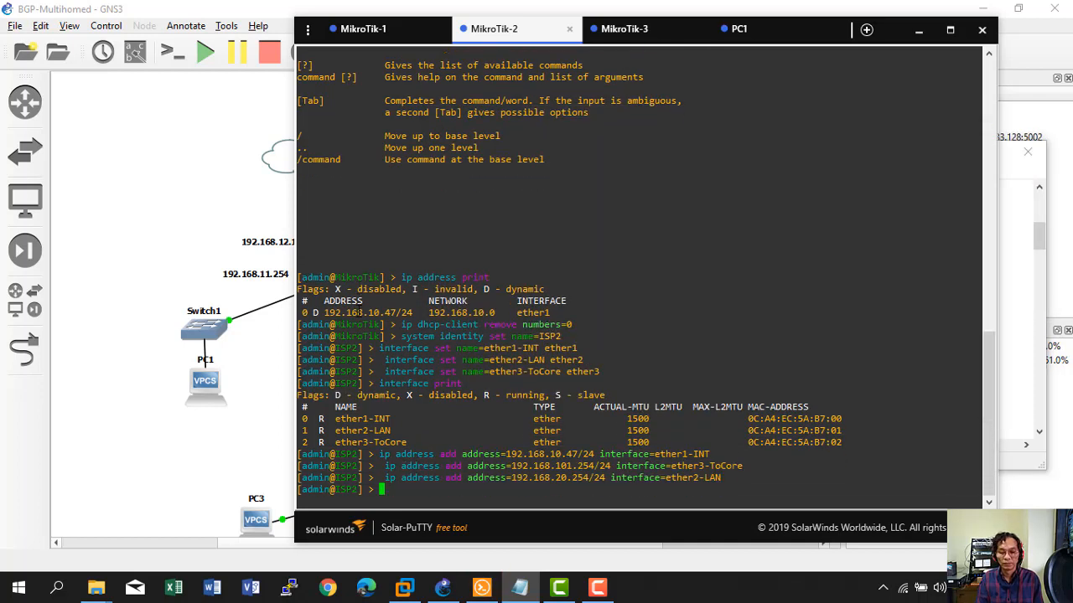
pyautogui.write('ip a')
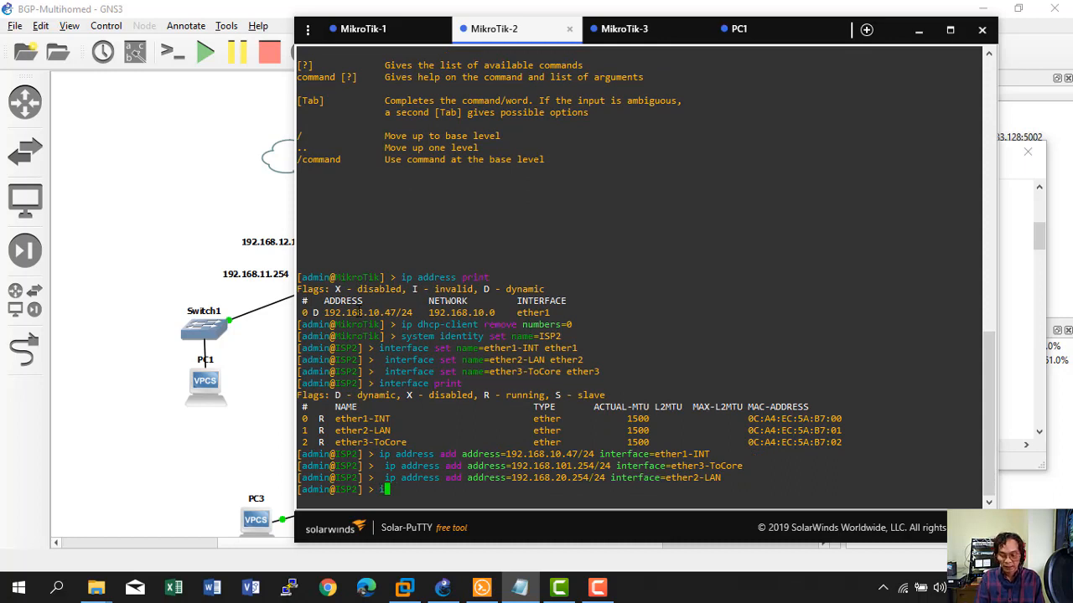
pyautogui.write('ddress print')
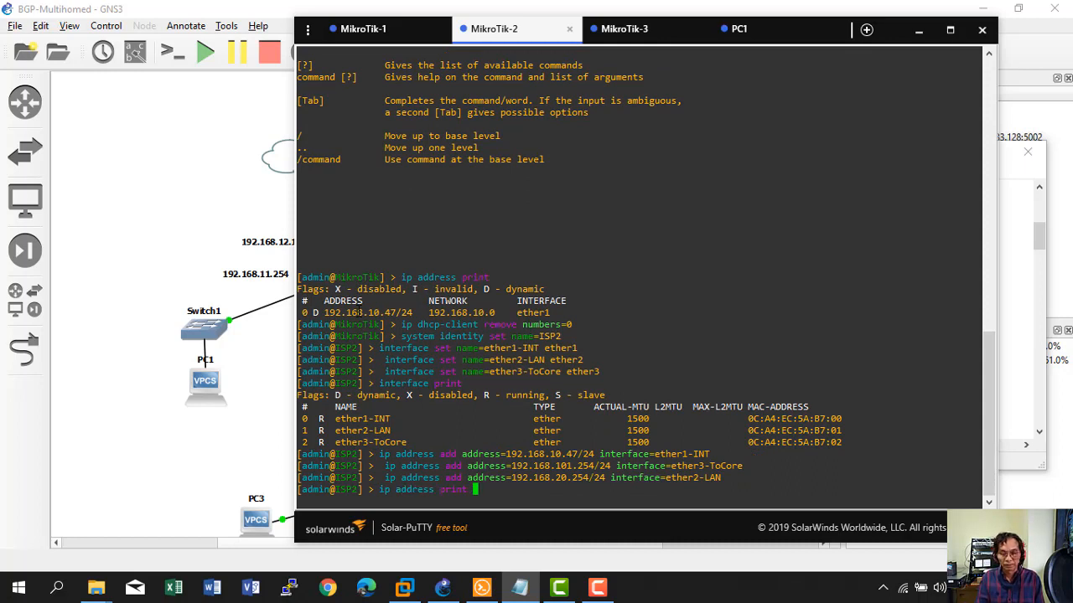
pyautogui.press('Return')
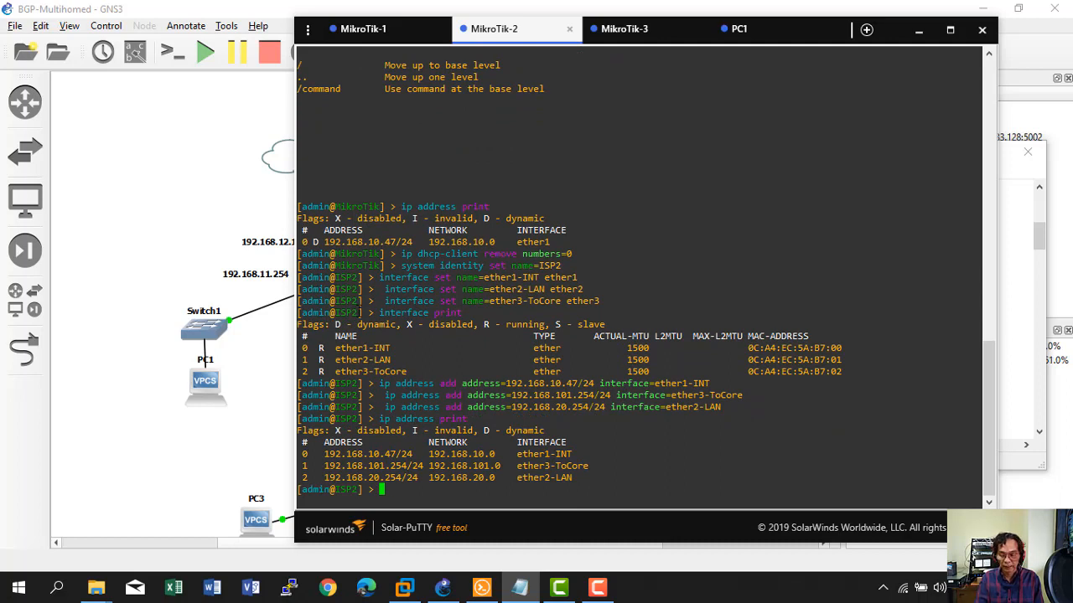
# Ping 192.168.10.1 from ISP2, getting replies amid timeouts.
pyautogui.write('ping 192.1')
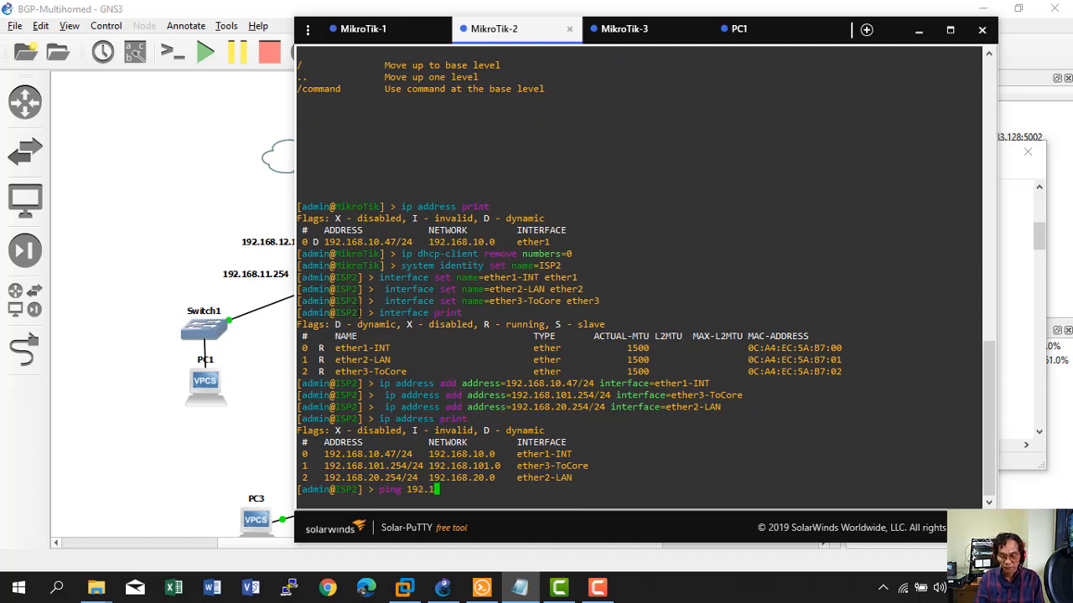
pyautogui.write('68.10.1')
pyautogui.press('Return')
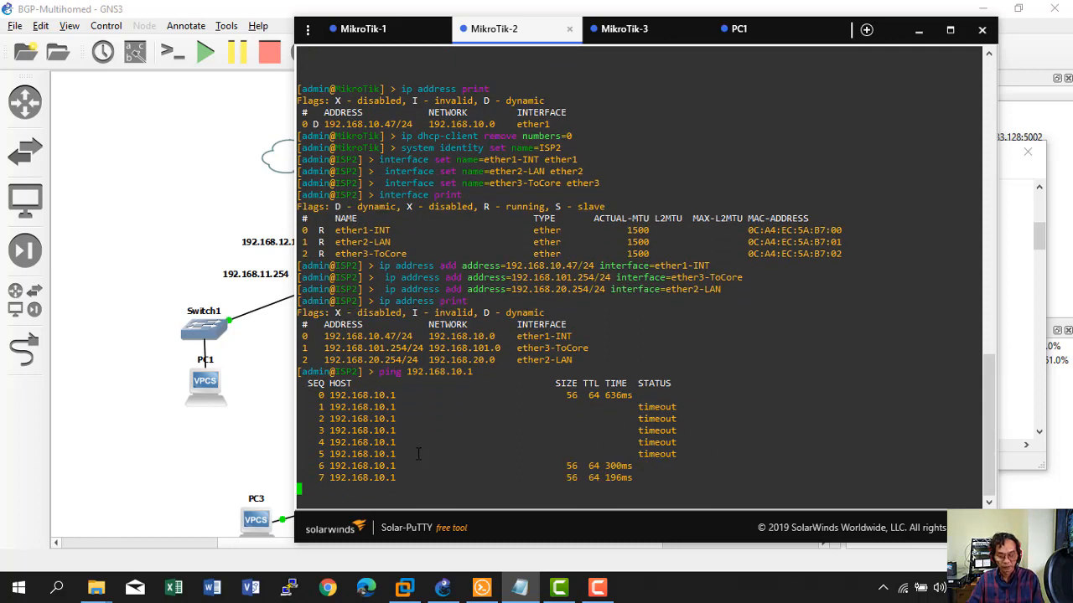
pyautogui.hotkey('ctrl', 'c')
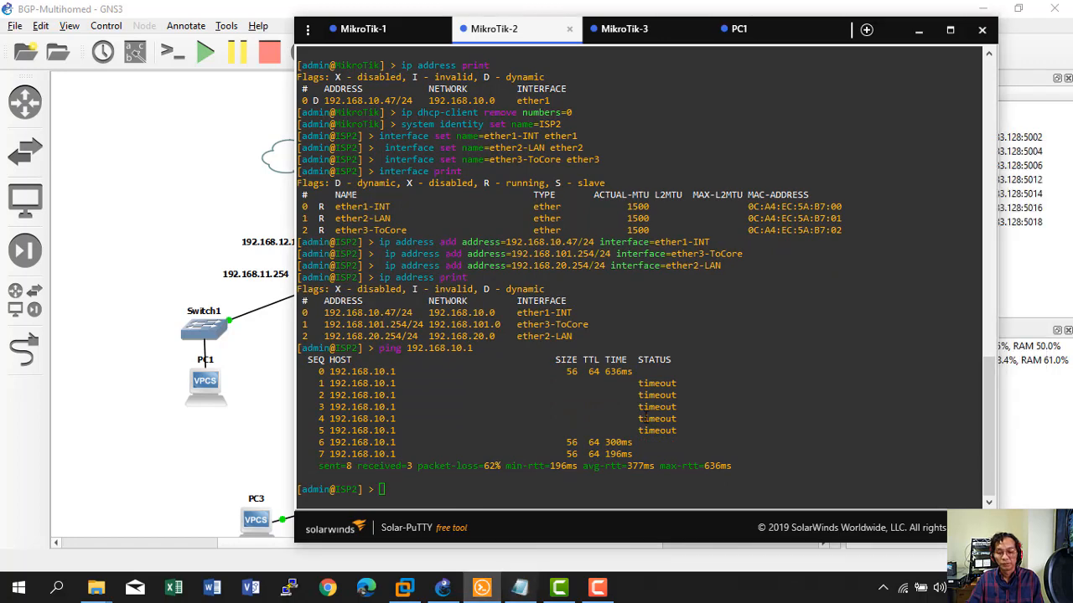
# Add ISP2's default route by pasting the route command from the configuration notes.
pyautogui.click(519, 586)
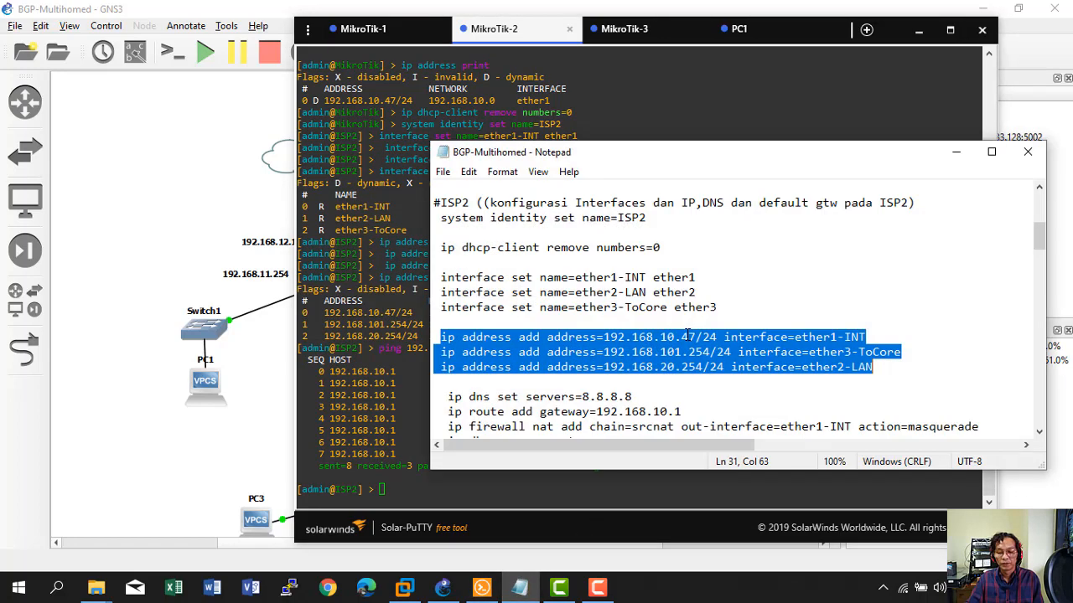
pyautogui.scroll(-2, 687, 335)
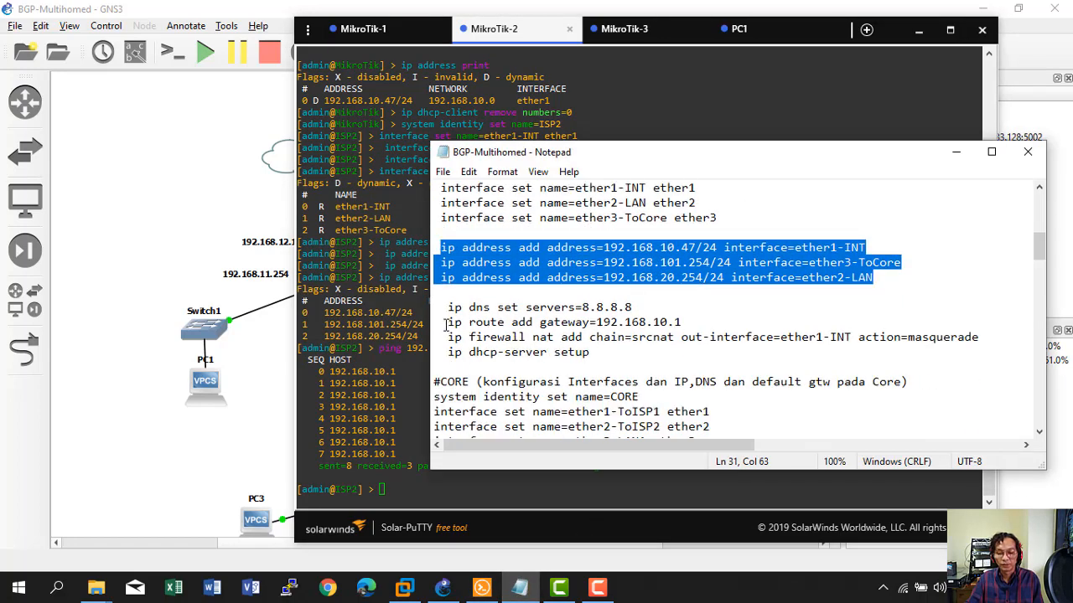
pyautogui.moveTo(447, 323); pyautogui.dragTo(681, 323)
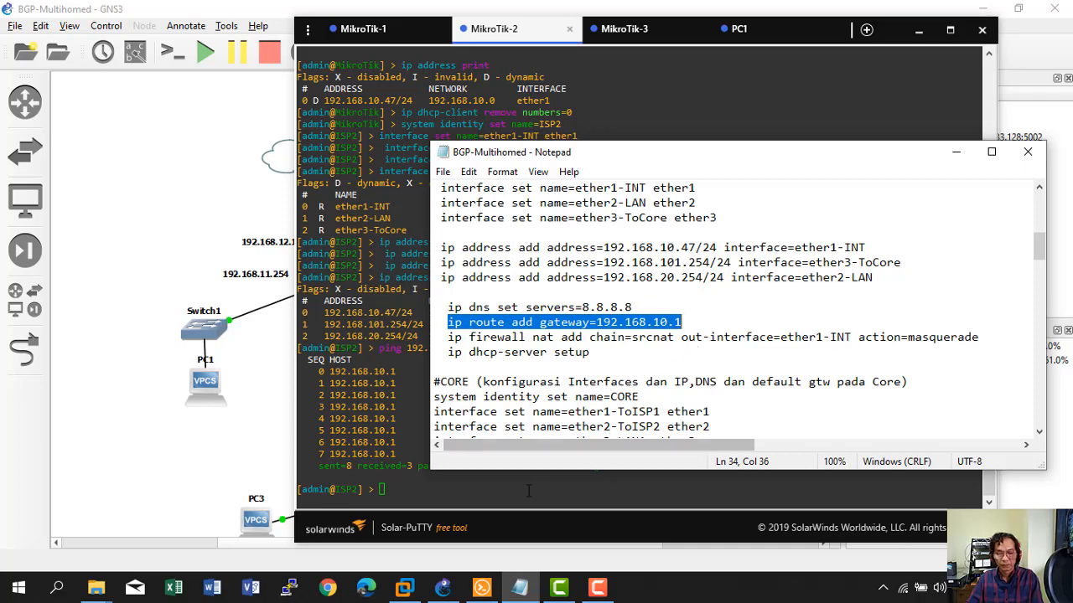
pyautogui.hotkey('ctrl', 'c')
pyautogui.click(469, 491)
pyautogui.rightClick(460, 491)
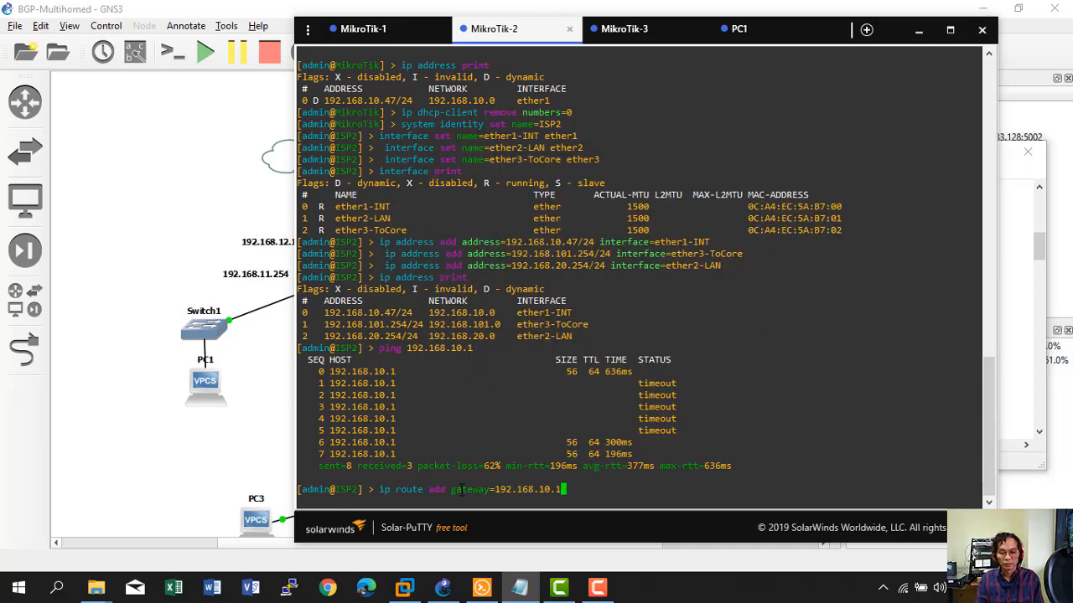
pyautogui.press('Return')
# Rerun the ping from ISP2 to 192.168.10.1 and stop it to view the summary.
pyautogui.rightClick(460, 491)
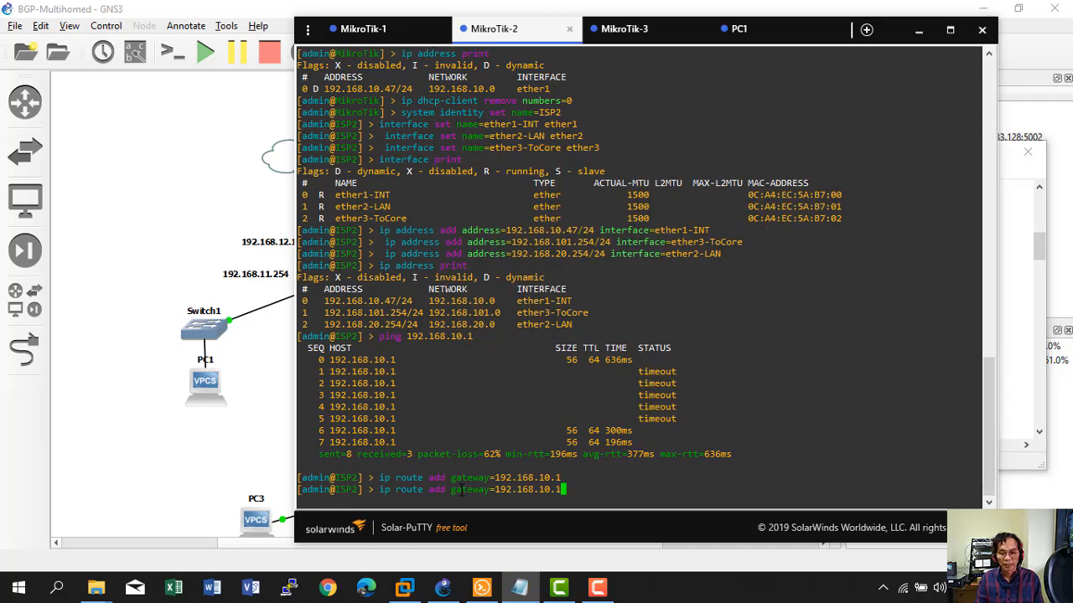
pyautogui.press('Up')
pyautogui.press('Up')
pyautogui.press('Return')
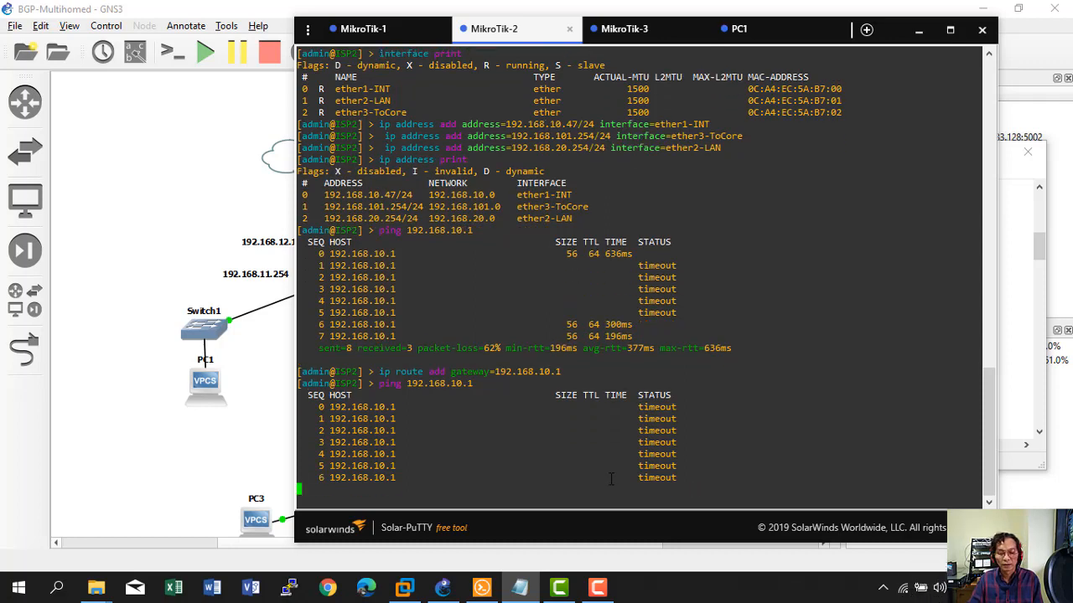
pyautogui.hotkey('ctrl', 'c')
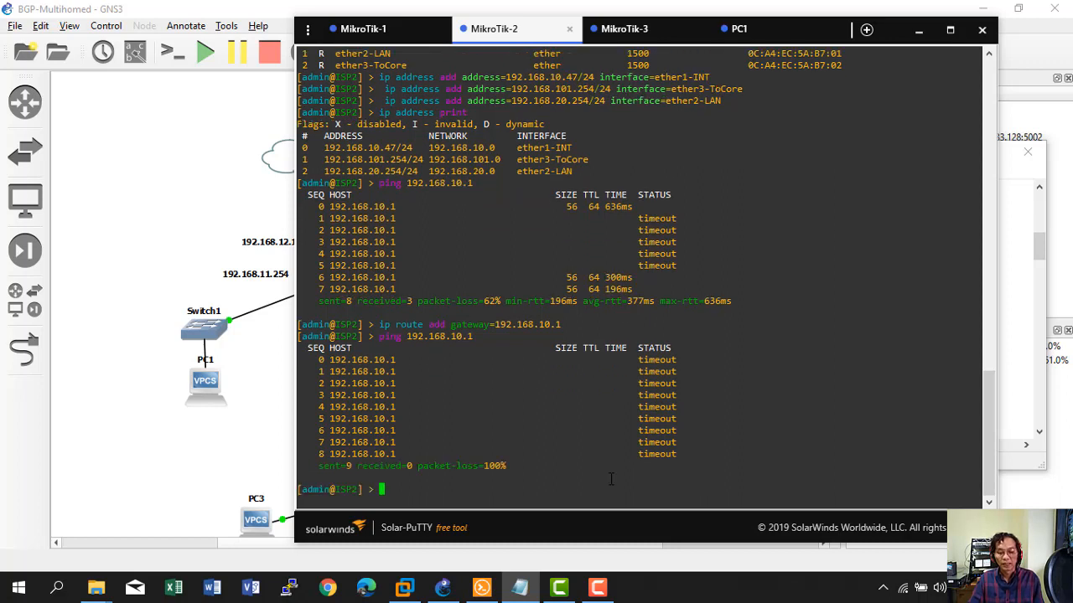
# Check the computer's Wi-Fi, then stop ISP2's ping showing 65% packet loss.
pyautogui.write('ping ')
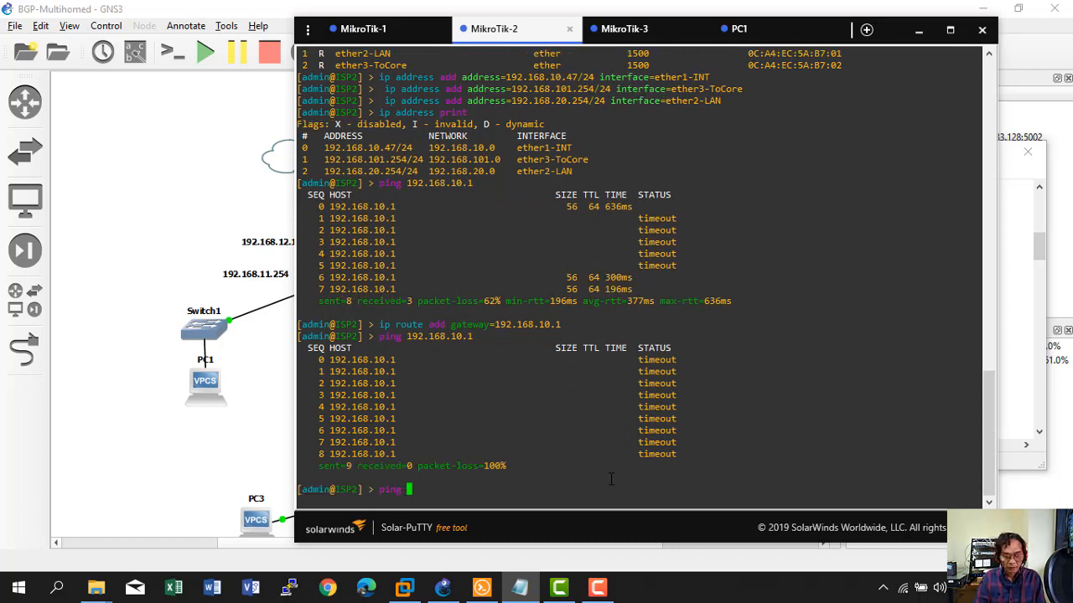
pyautogui.write('192.168.')
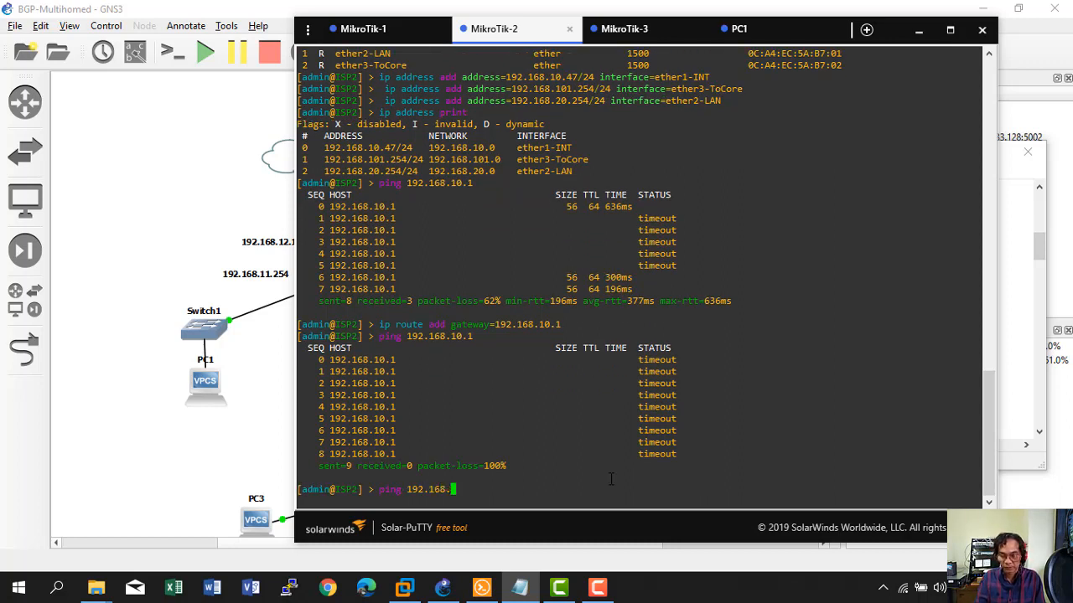
pyautogui.press('BackSpace')
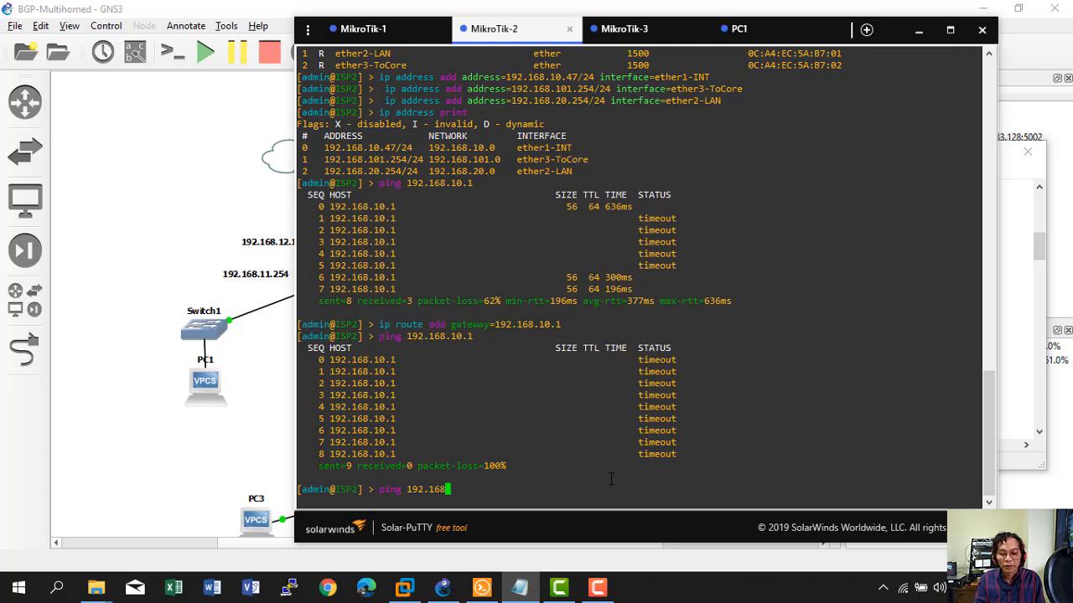
pyautogui.press('BackSpace')
pyautogui.press('BackSpace')
pyautogui.press('BackSpace')
pyautogui.press('BackSpace')
pyautogui.press('BackSpace')
pyautogui.press('BackSpace')
pyautogui.press('BackSpace')
pyautogui.press('BackSpace')
pyautogui.press('BackSpace')
pyautogui.press('BackSpace')
pyautogui.press('BackSpace')
pyautogui.press('BackSpace')
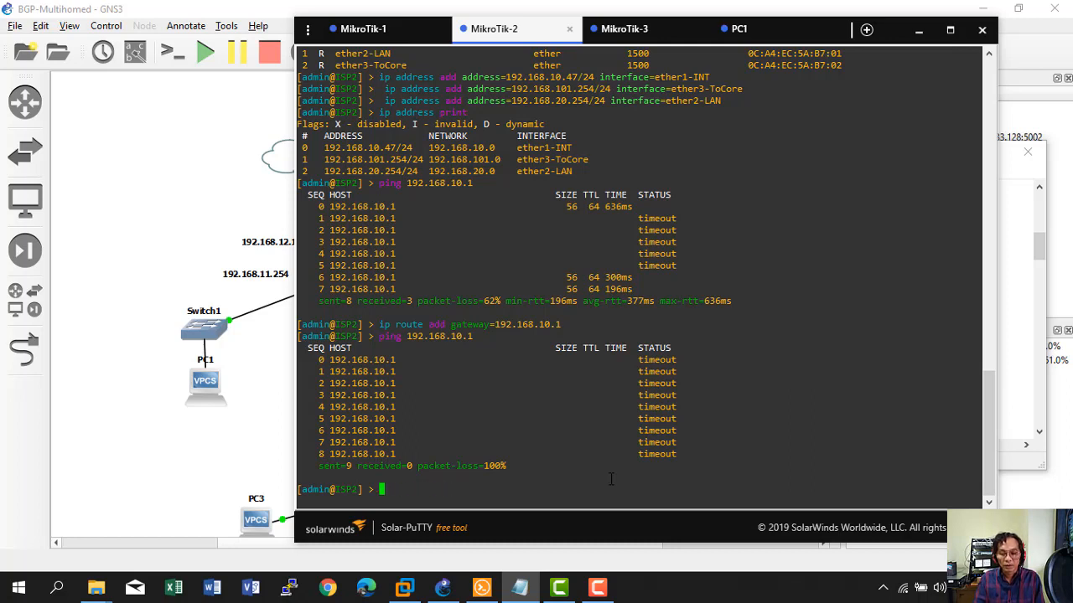
pyautogui.click(597, 586)
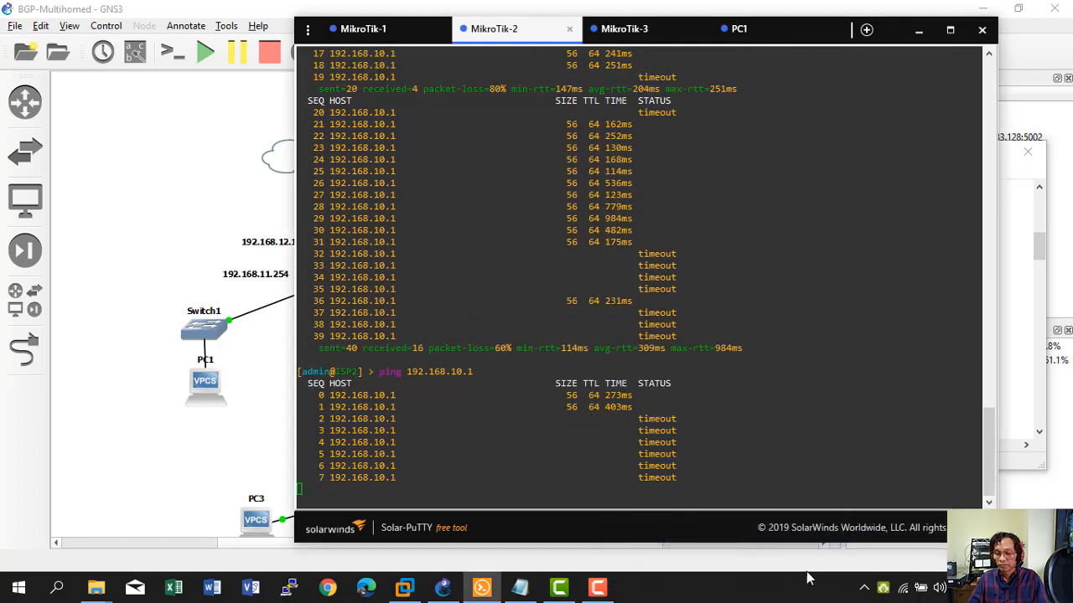
pyautogui.click(903, 589)
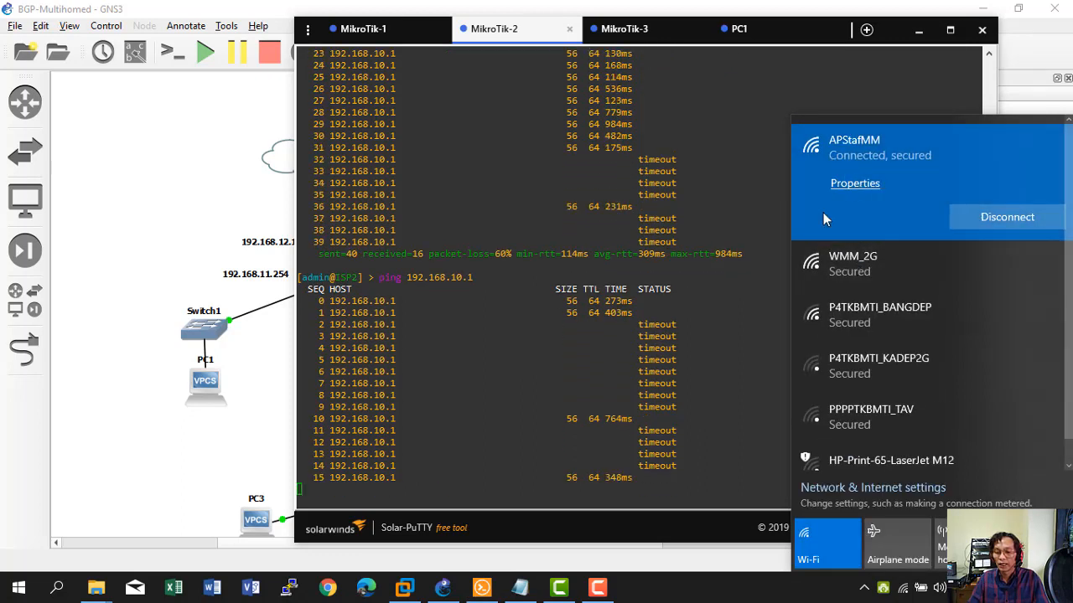
pyautogui.click(726, 352)
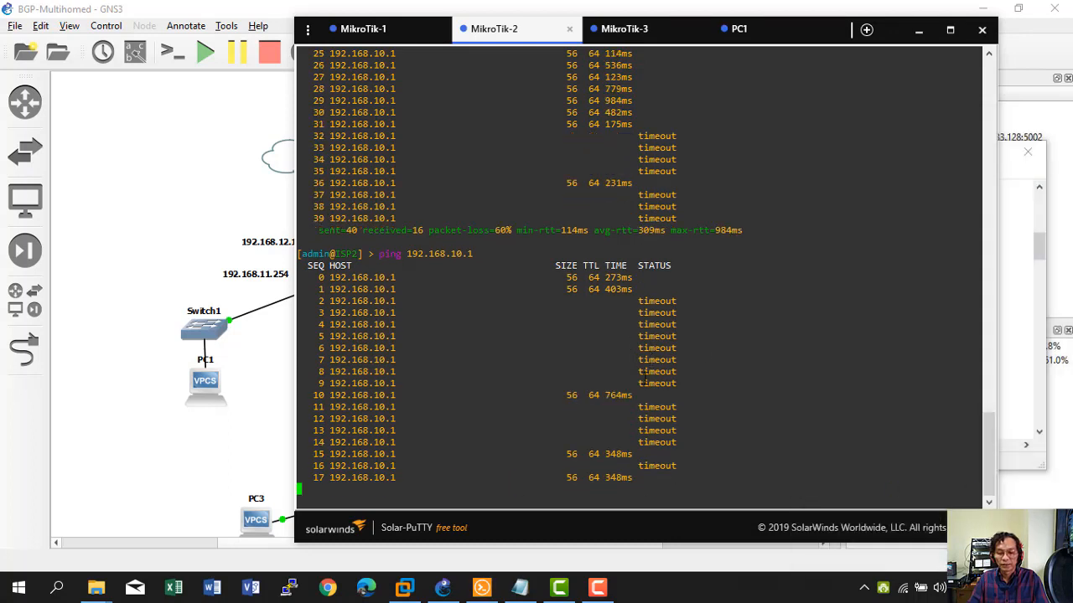
pyautogui.hotkey('ctrl', 'c')
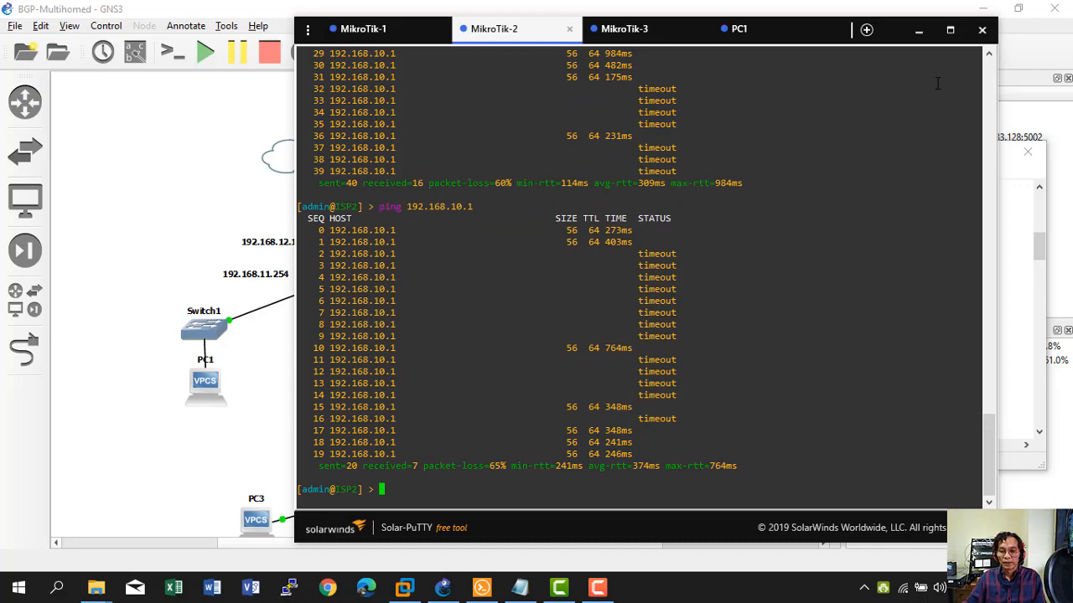
# Set ISP2's DNS server to 8.8.8.8.
pyautogui.click(520, 588)
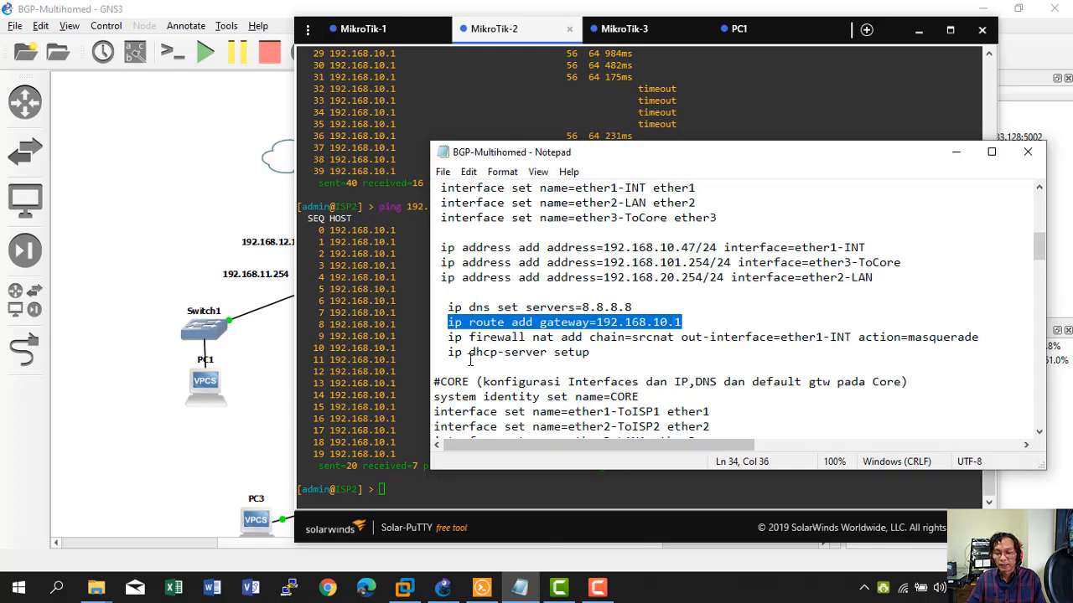
pyautogui.click(450, 337)
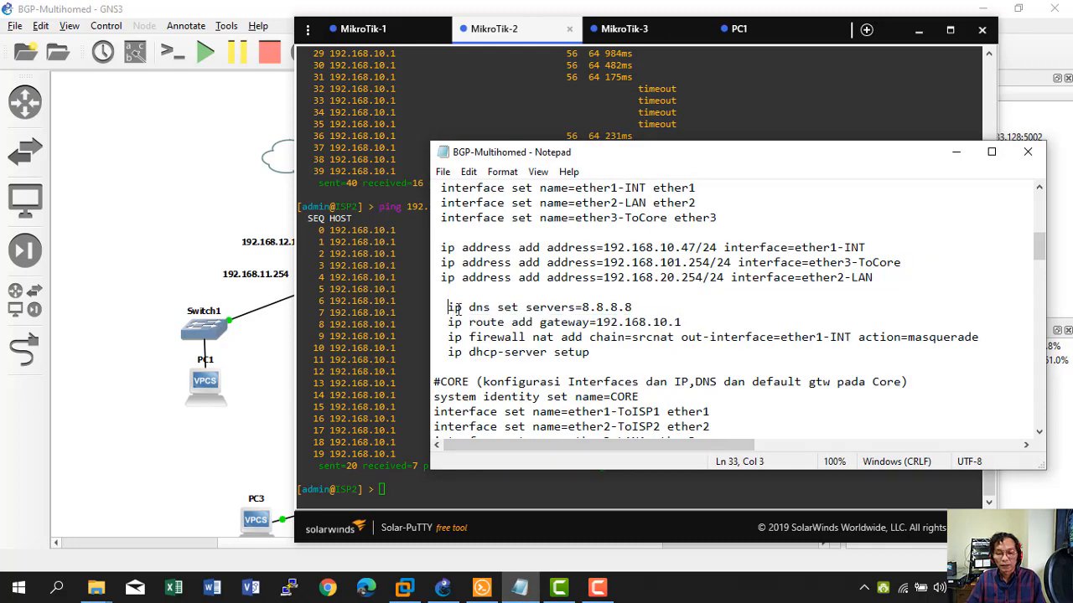
pyautogui.moveTo(450, 306); pyautogui.dragTo(633, 306)
pyautogui.rightClick(606, 304)
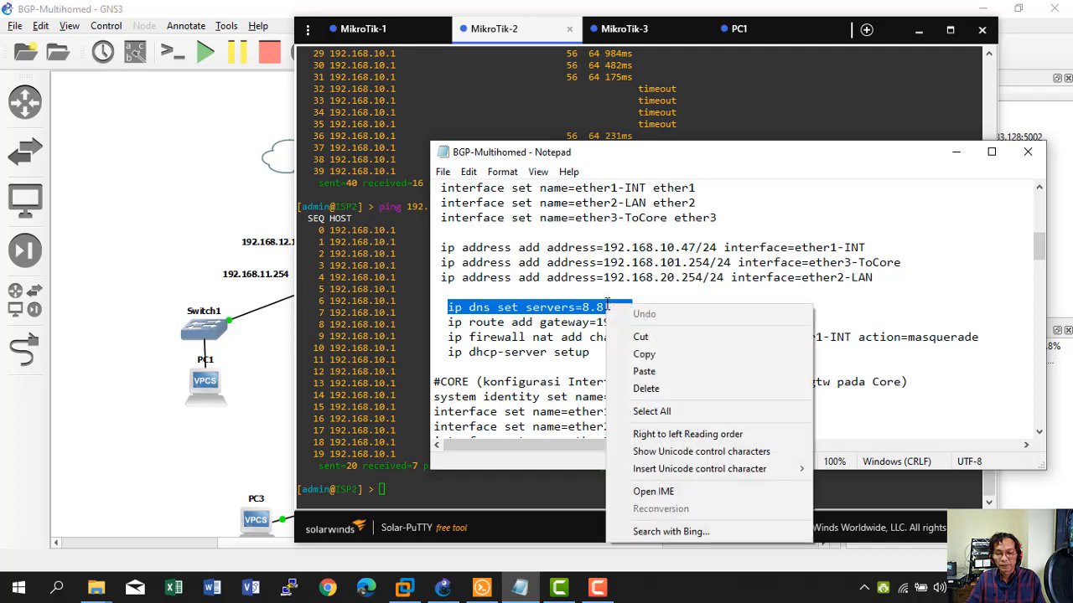
pyautogui.click(644, 353)
pyautogui.rightClick(390, 457)
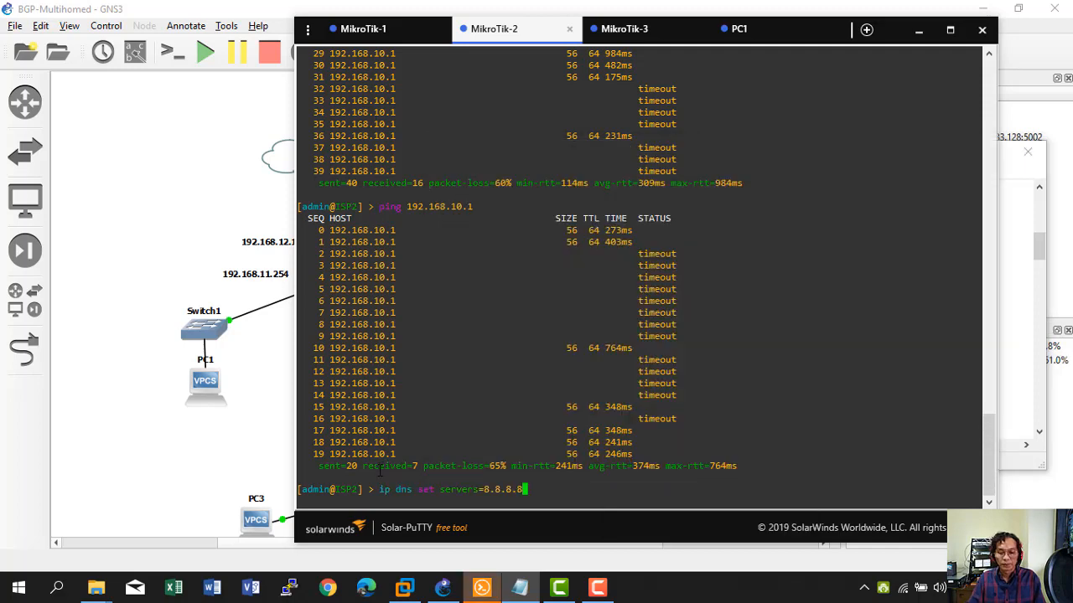
pyautogui.press('Return')
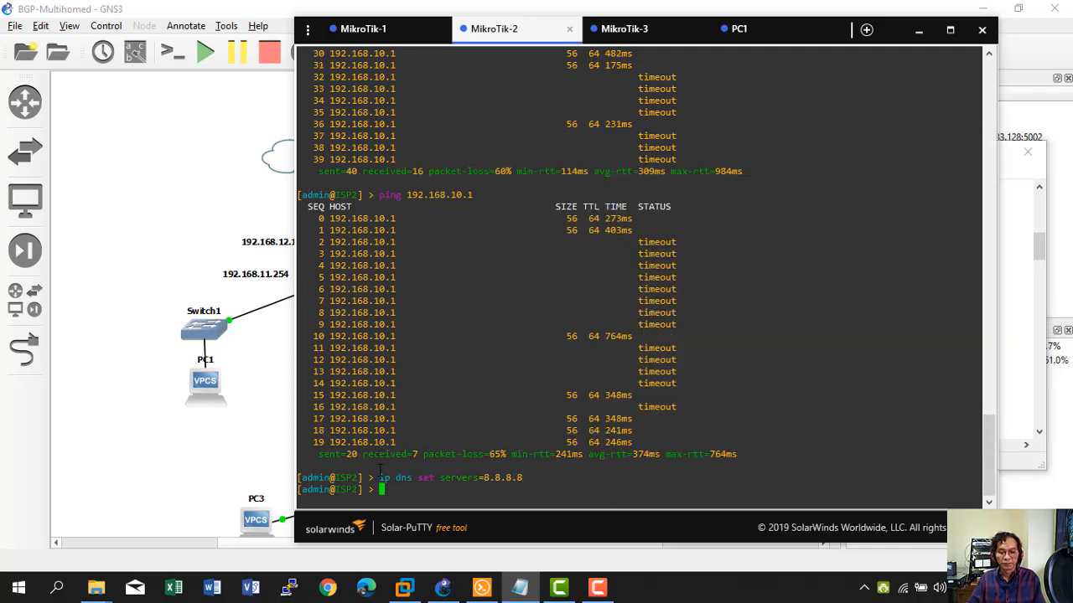
# Add a srcnat masquerade rule out ether1-INT on ISP2.
pyautogui.click(1024, 315)
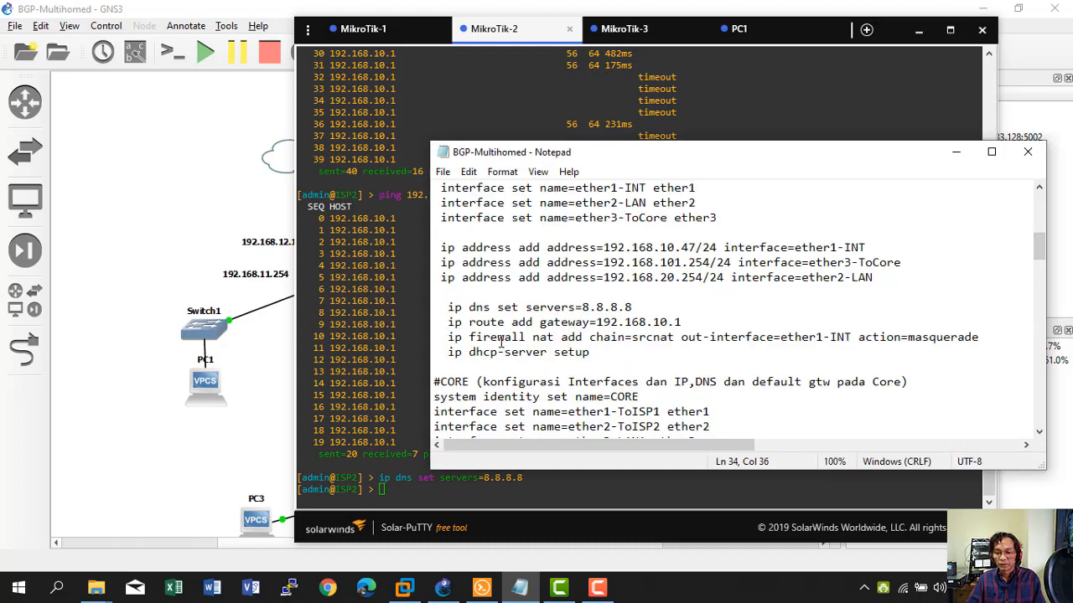
pyautogui.moveTo(451, 338); pyautogui.dragTo(984, 338)
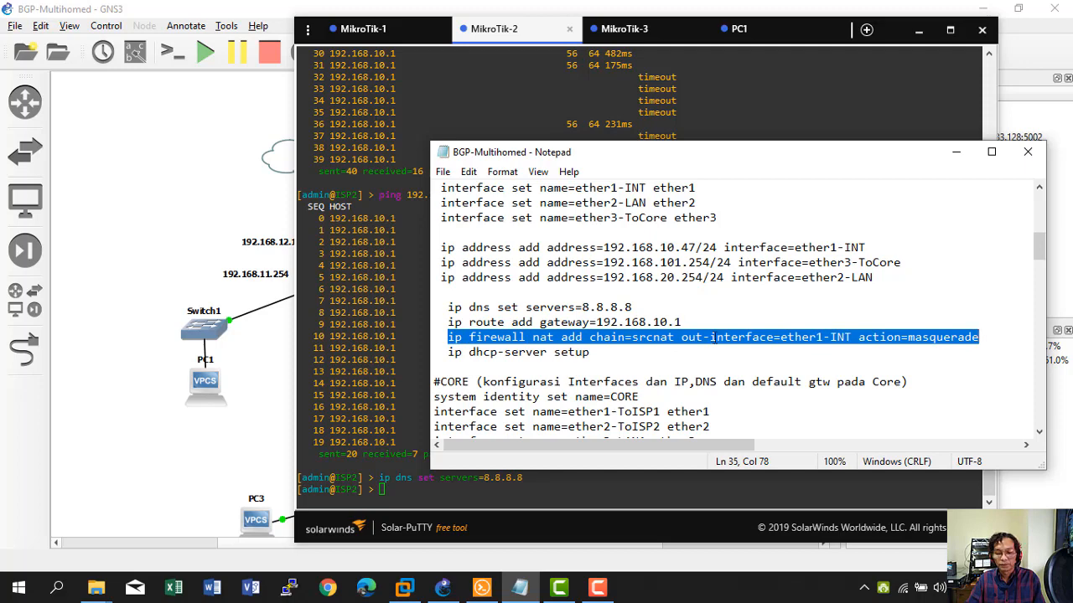
pyautogui.rightClick(714, 338)
pyautogui.click(756, 151)
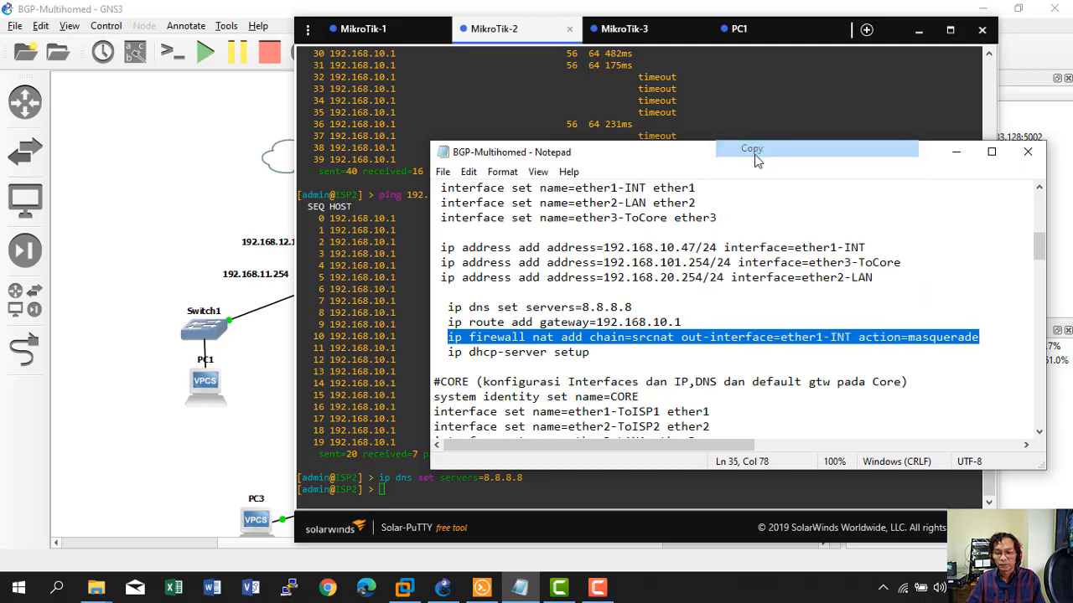
pyautogui.click(386, 419)
pyautogui.rightClick(385, 419)
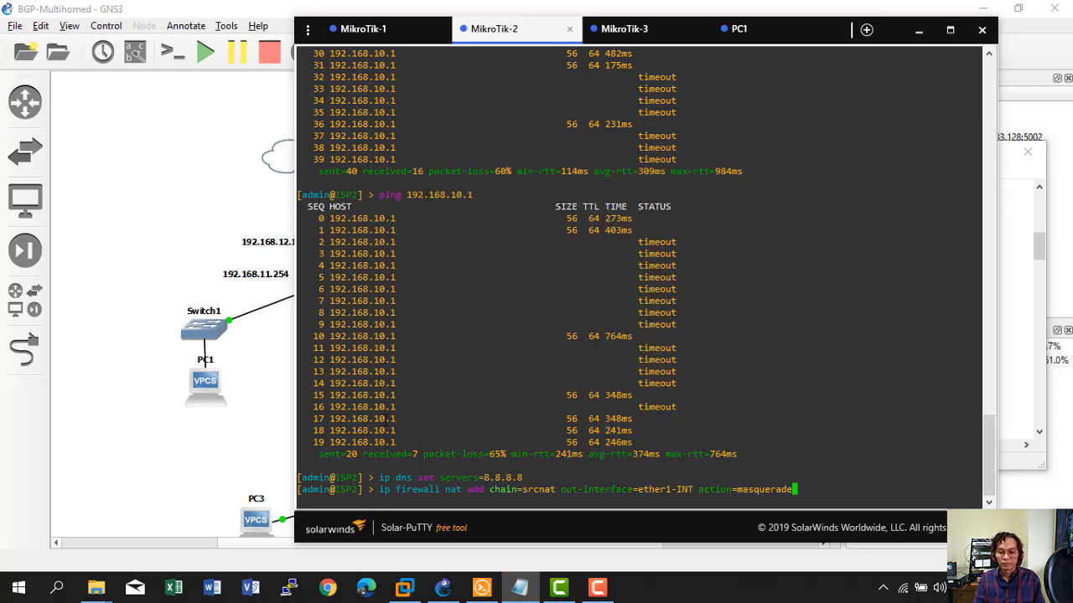
pyautogui.press('Return')
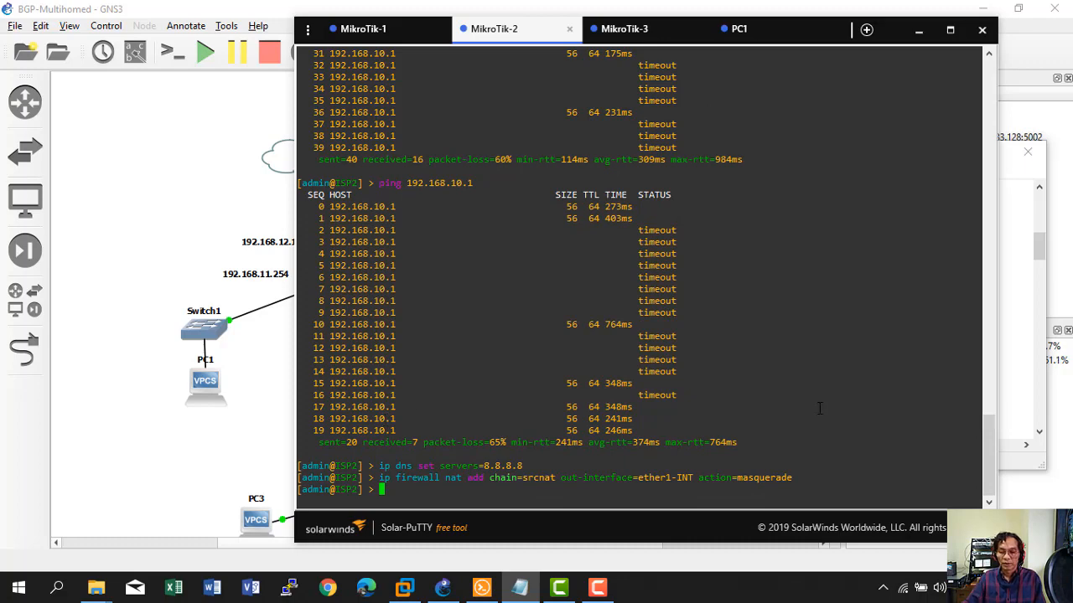
# Start ISP2's DHCP server setup with the dhcp-server setup command from the notes.
pyautogui.click(1005, 348)
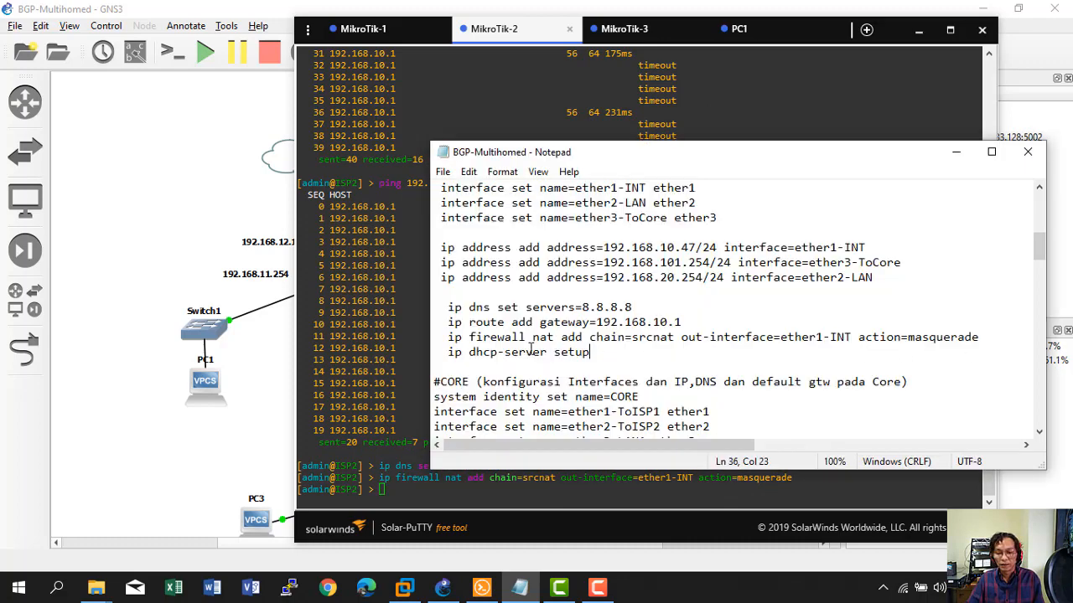
pyautogui.moveTo(449, 352); pyautogui.dragTo(602, 353)
pyautogui.rightClick(528, 355)
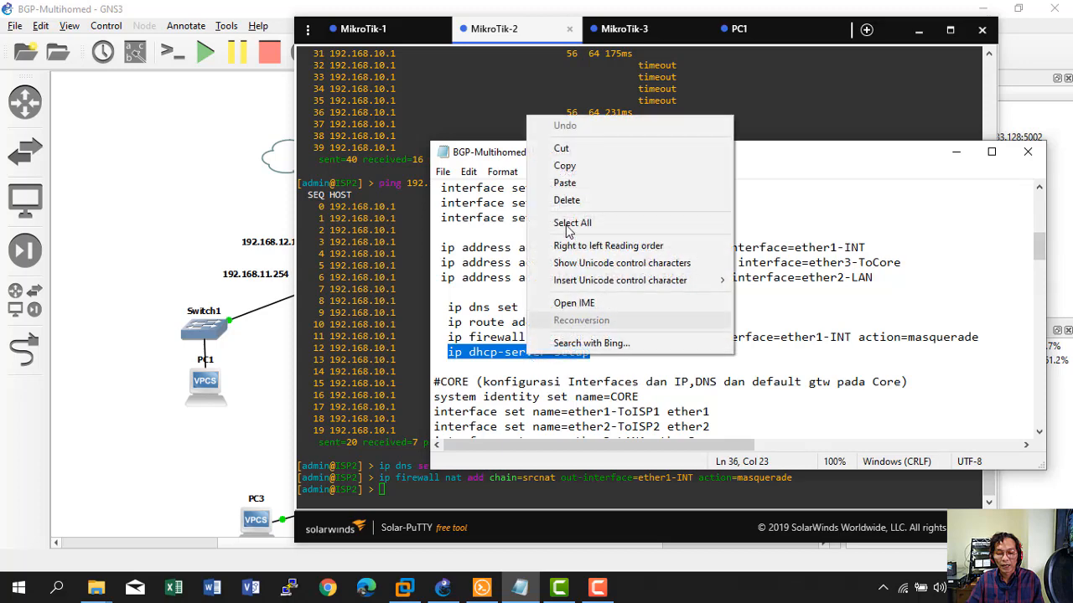
pyautogui.click(577, 166)
pyautogui.click(381, 488)
pyautogui.rightClick(381, 489)
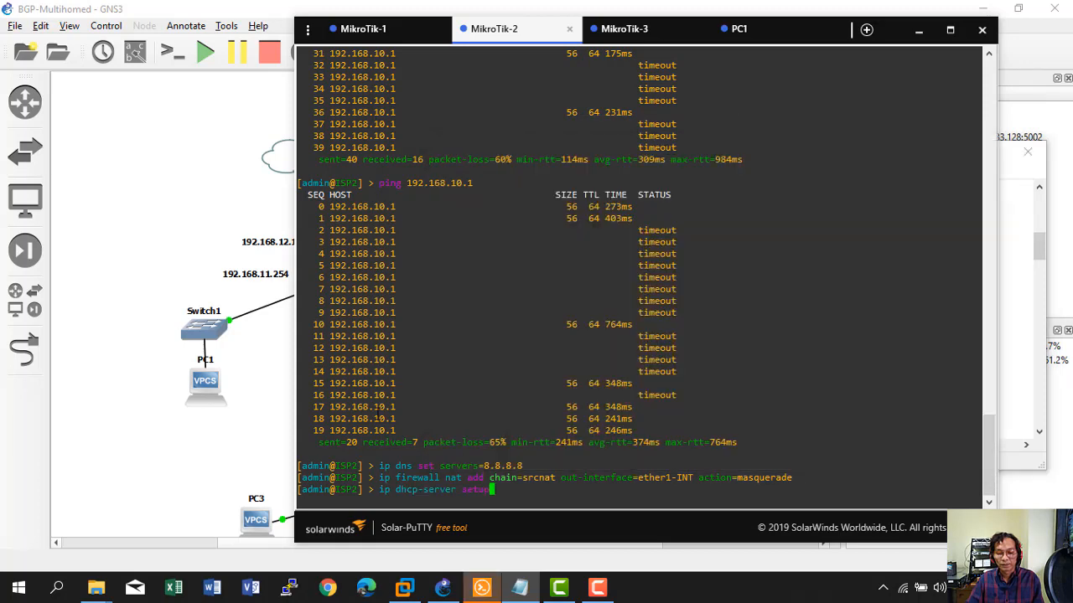
pyautogui.press('Return')
# Finish the DHCP wizard on ether2-LAN, accepting 192.168.20.0/24 and the default settings.
pyautogui.write('ether')
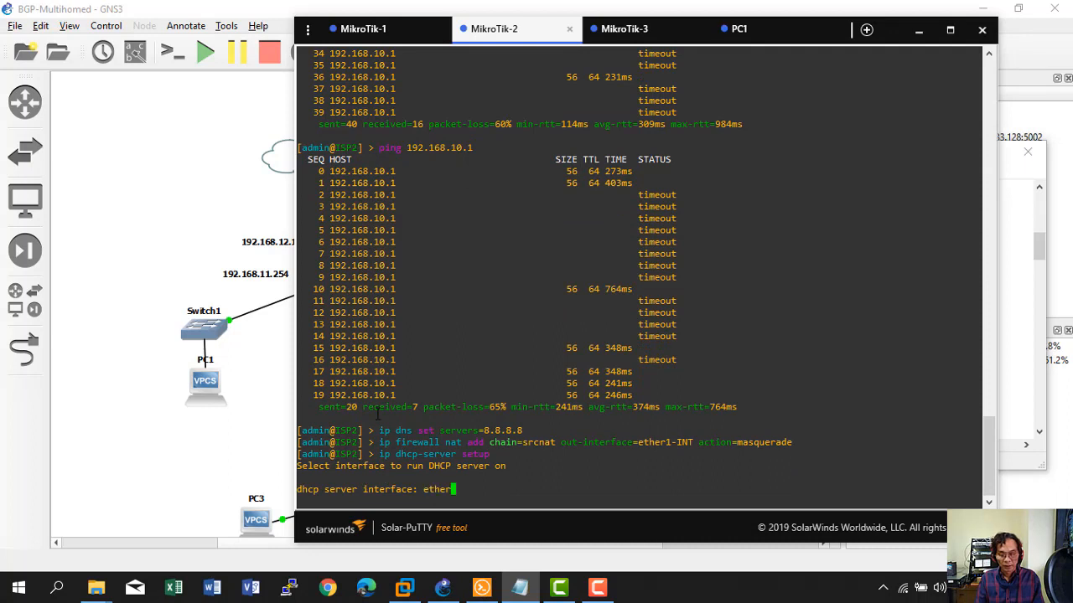
pyautogui.press('Tab')
pyautogui.press('Tab')
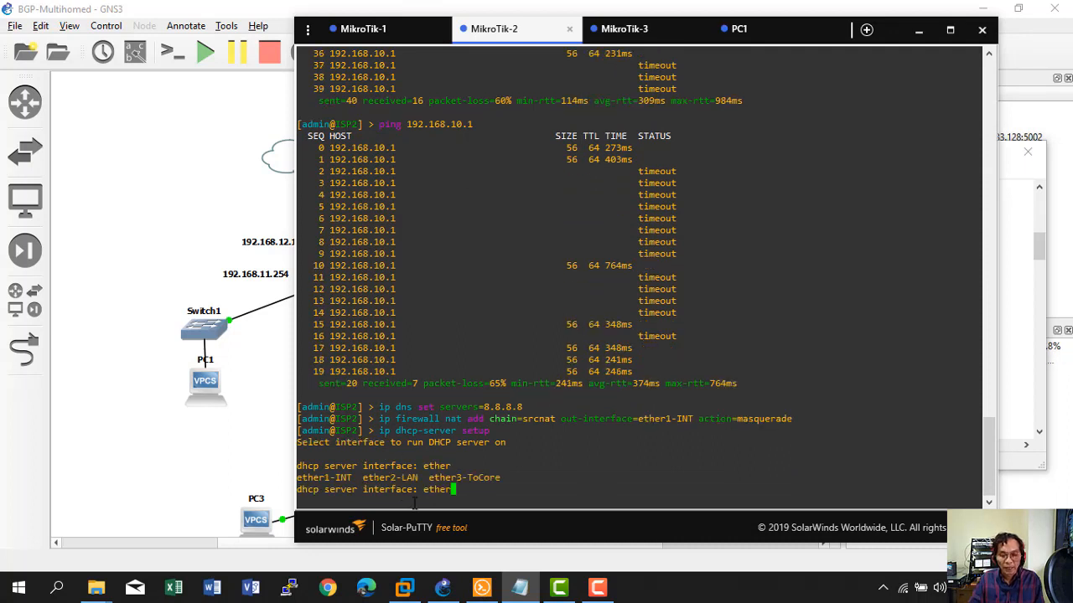
pyautogui.write('2')
pyautogui.press('Tab')
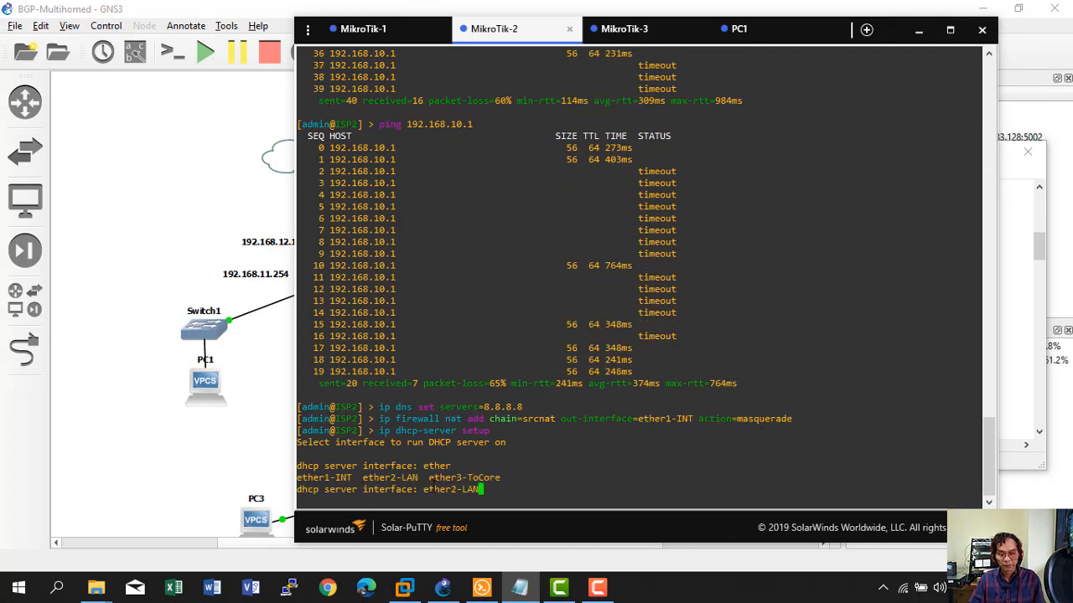
pyautogui.press('Return')
pyautogui.press('Return')
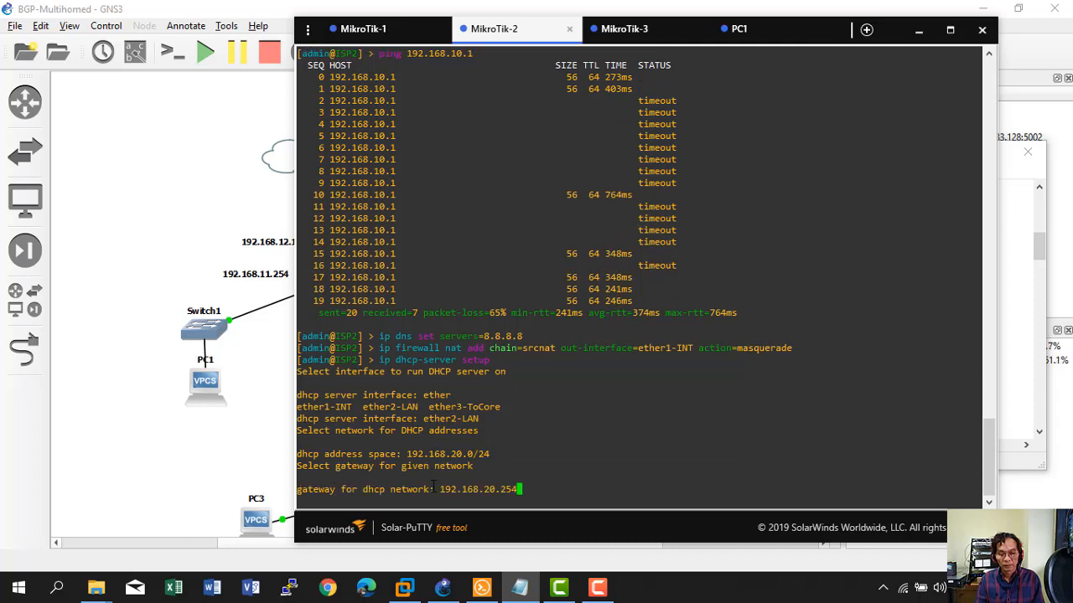
pyautogui.press('Return')
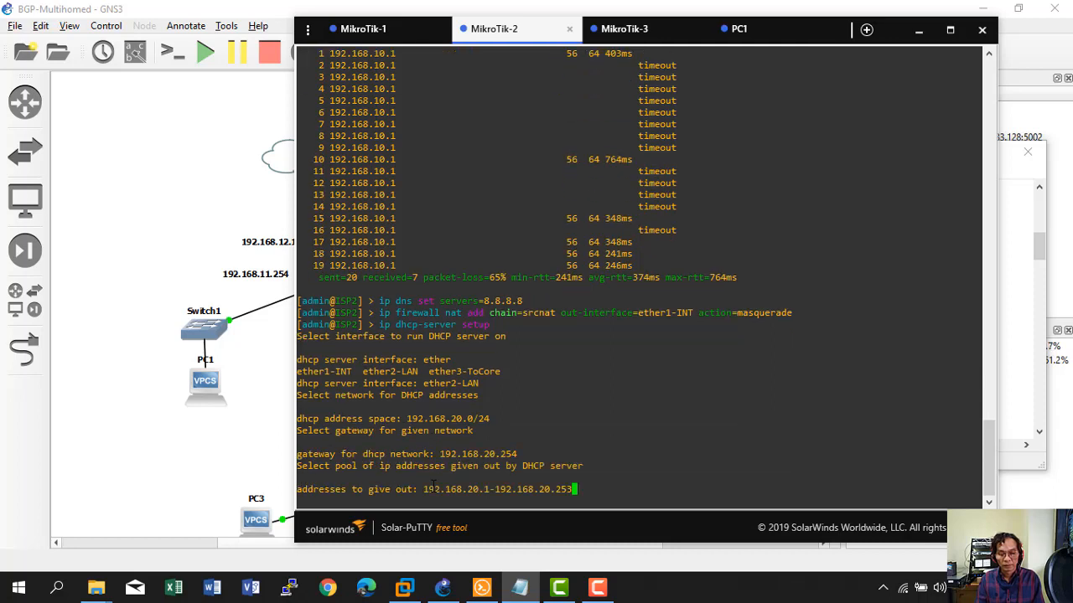
pyautogui.press('Return')
pyautogui.press('Return')
pyautogui.press('Return')
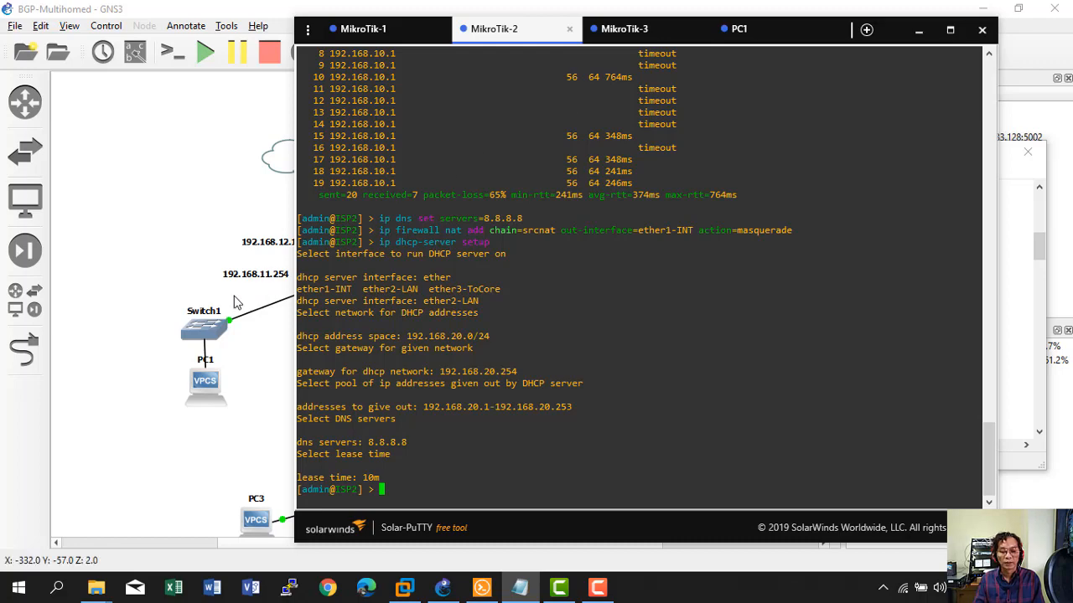
pyautogui.click(164, 272)
# Open PC2's console from its node menu and show its Solar-PuTTY tab.
pyautogui.rightClick(628, 366)
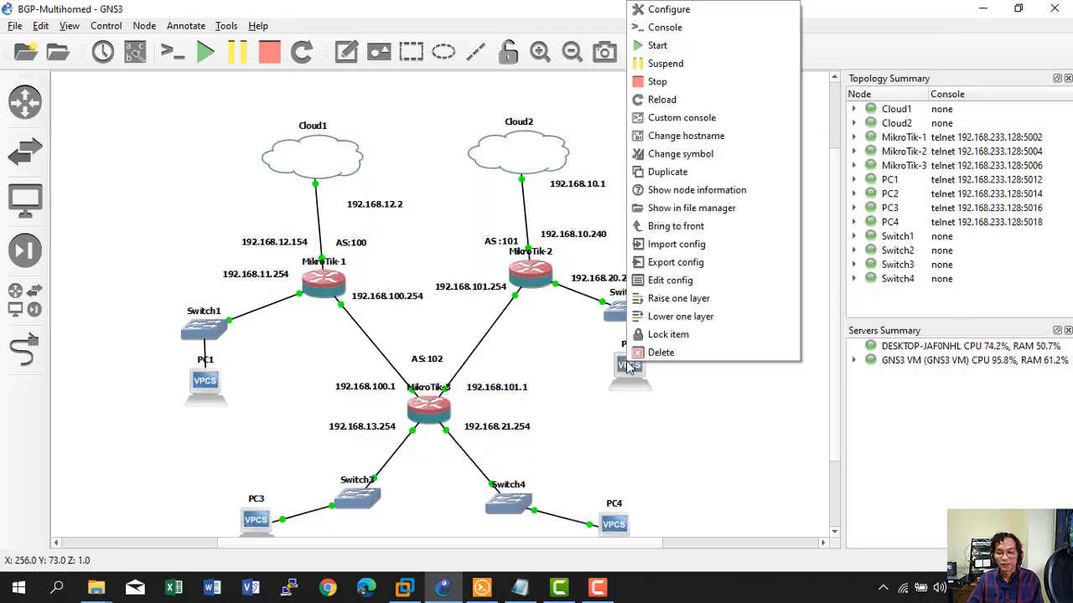
pyautogui.click(680, 26)
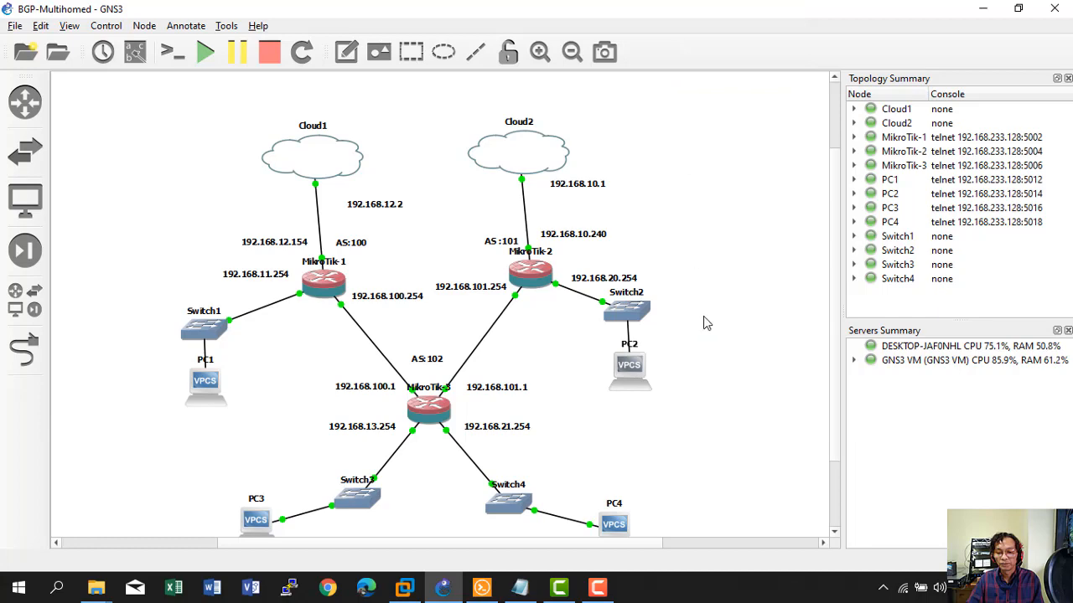
pyautogui.click(609, 586)
pyautogui.click(560, 588)
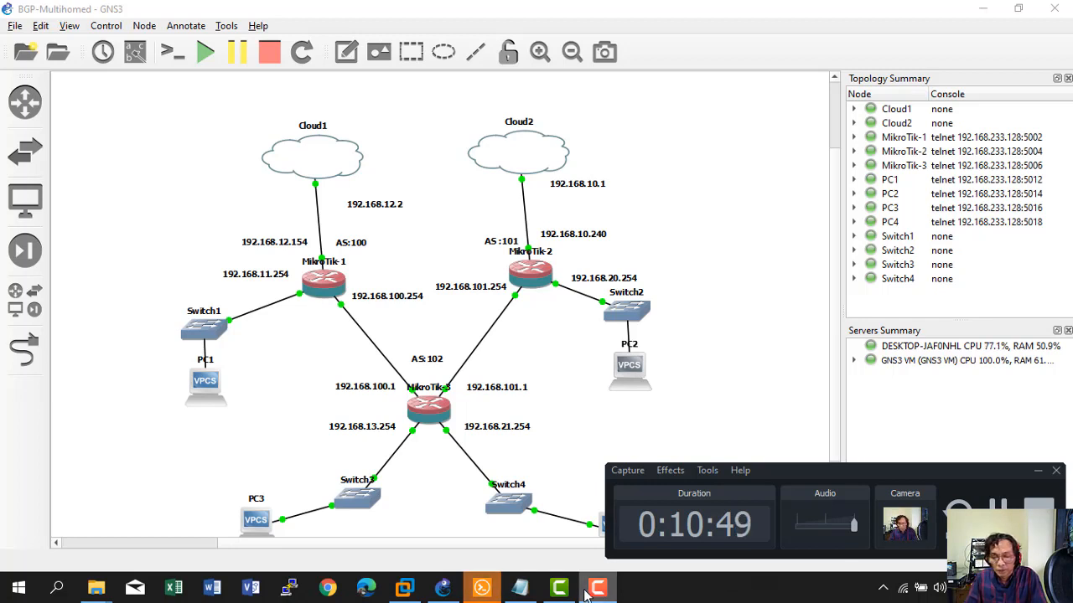
pyautogui.click(1037, 471)
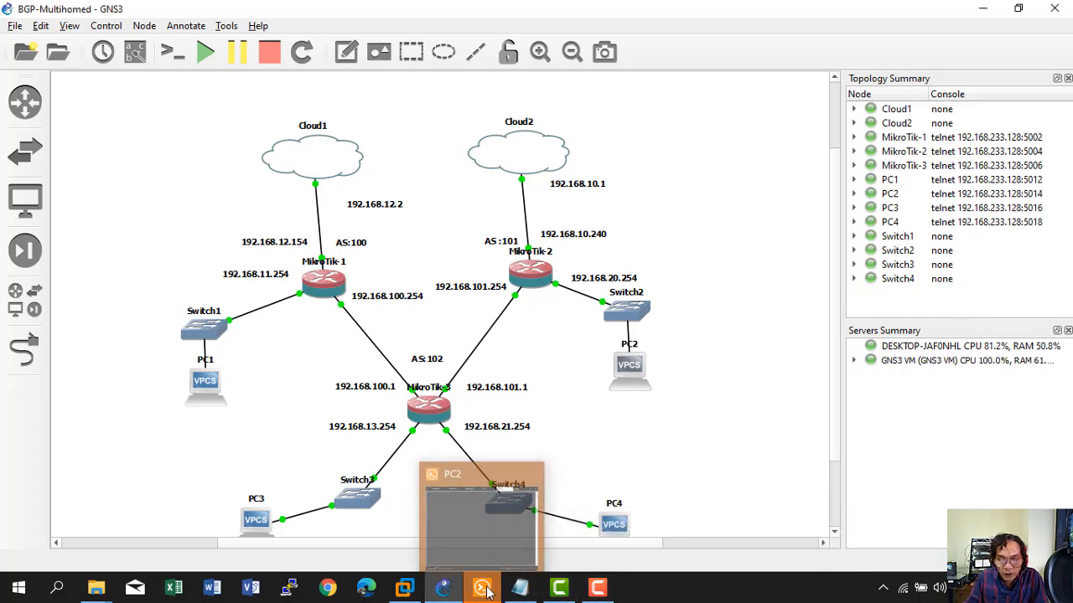
pyautogui.click(484, 591)
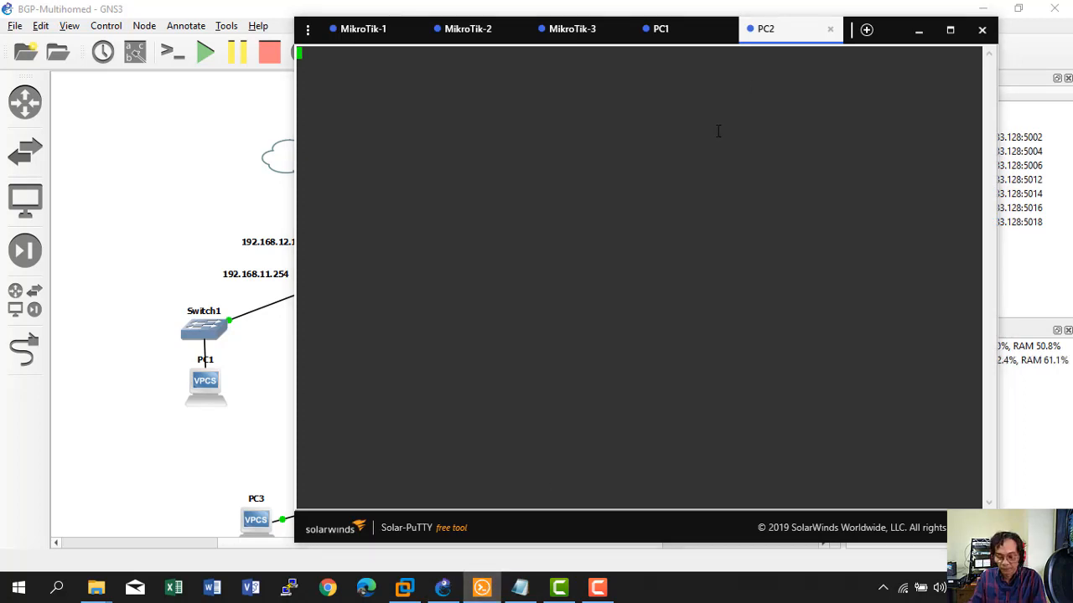
# Get PC2 an address via DHCP with 'ip dhcp'.
pyautogui.press('Return')
pyautogui.write('ip ad')
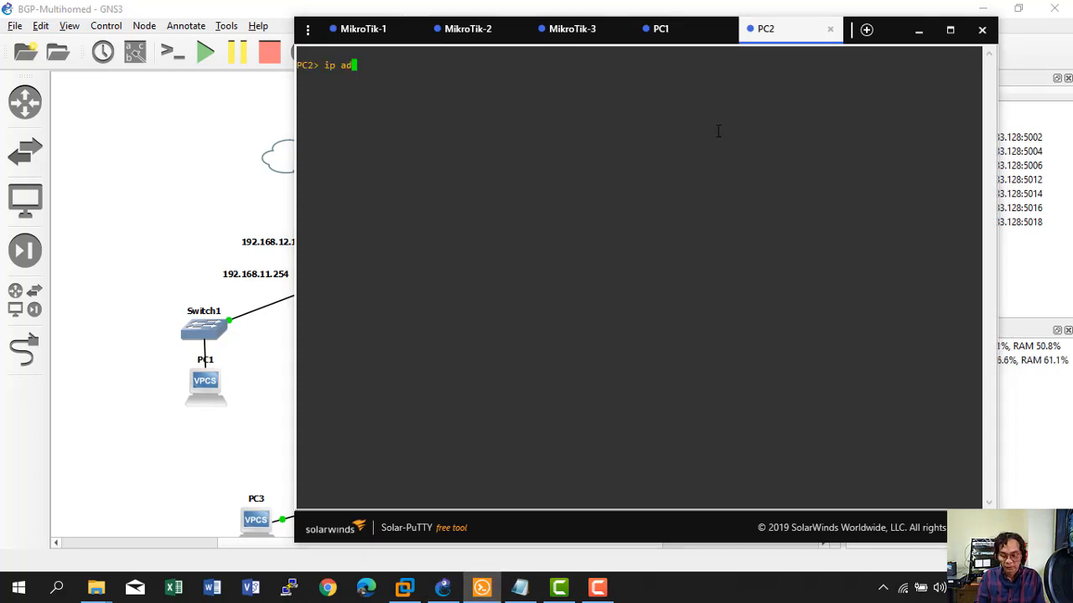
pyautogui.write('d')
pyautogui.press('BackSpace')
pyautogui.press('BackSpace')
pyautogui.press('BackSpace')
pyautogui.press('BackSpace')
pyautogui.press('BackSpace')
pyautogui.press('BackSpace')
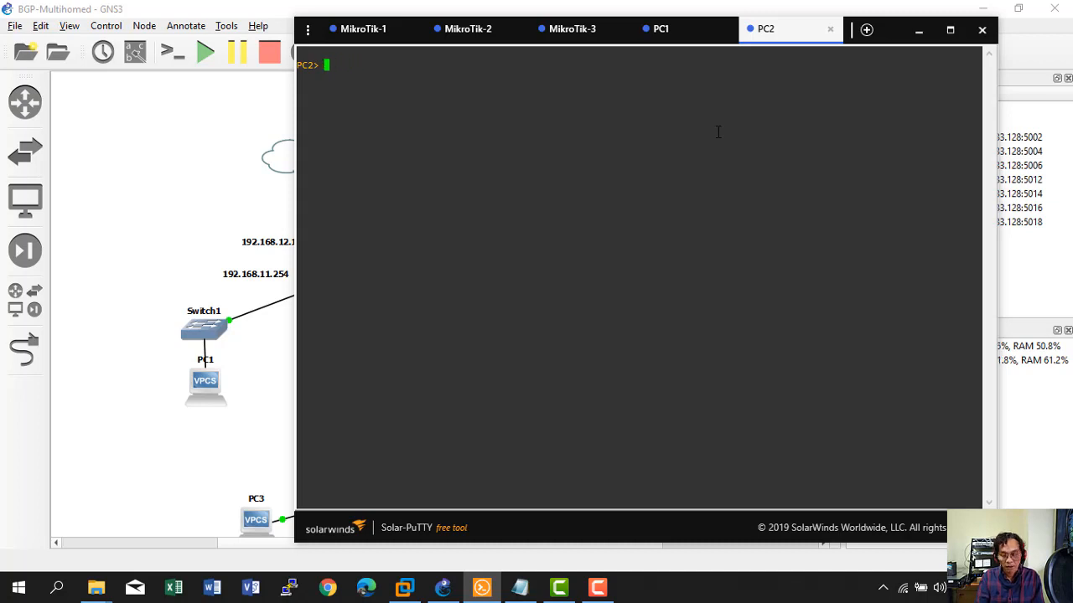
pyautogui.write('ip dhcp')
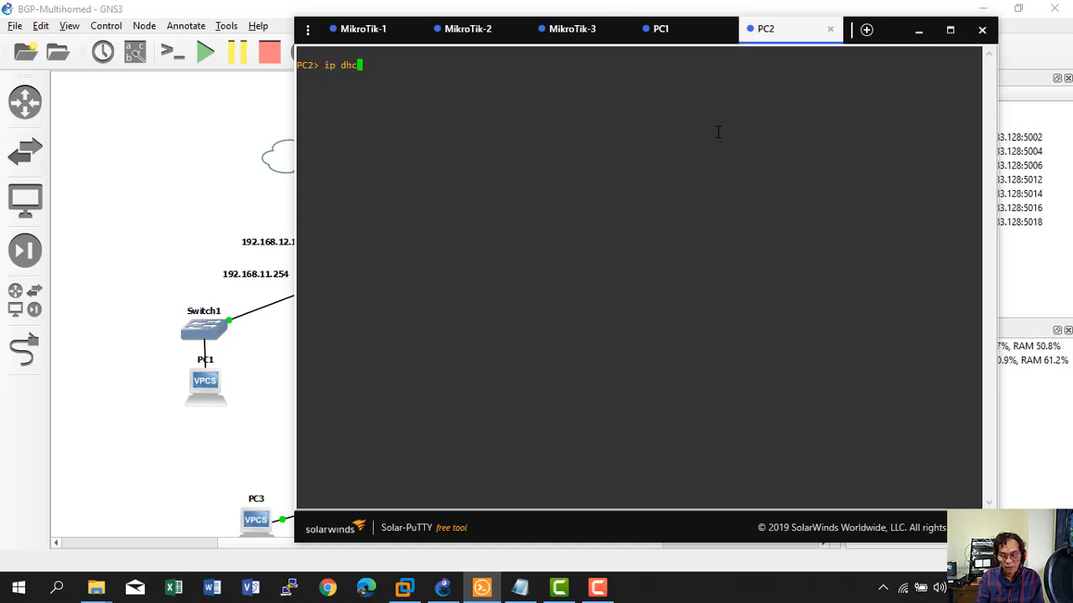
pyautogui.press('Return')
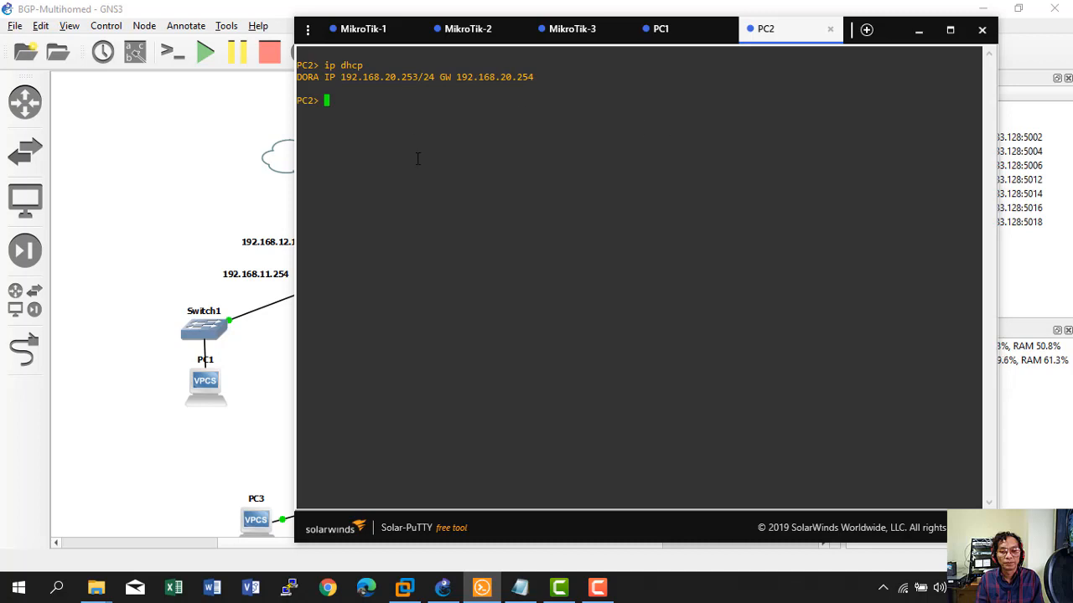
# Ping detik.com from PC2, then retry twice as a continuous ping with -t.
pyautogui.write('ping deti')
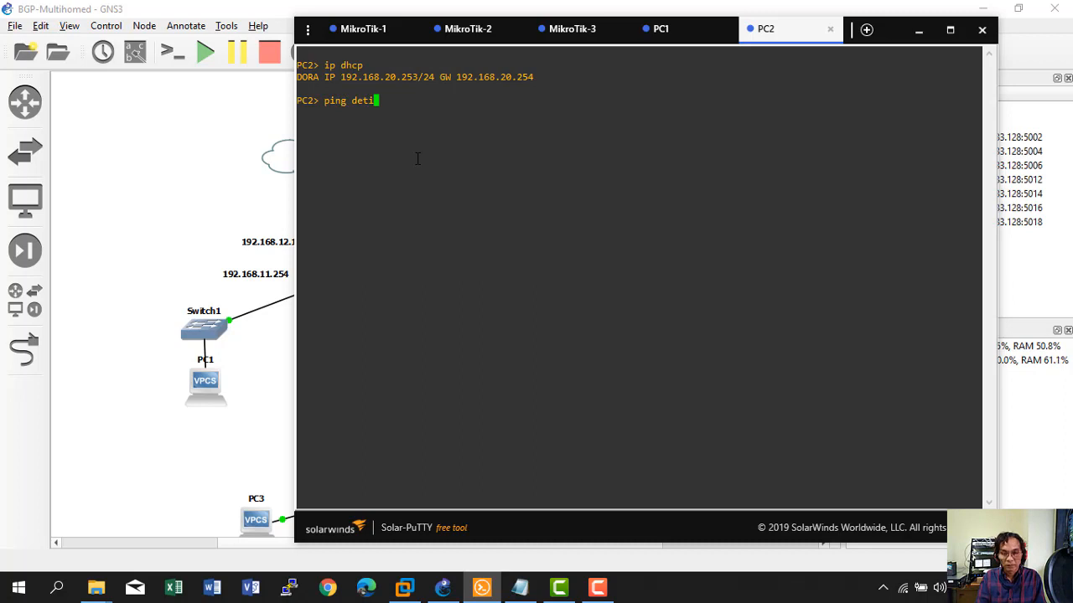
pyautogui.write('k.com')
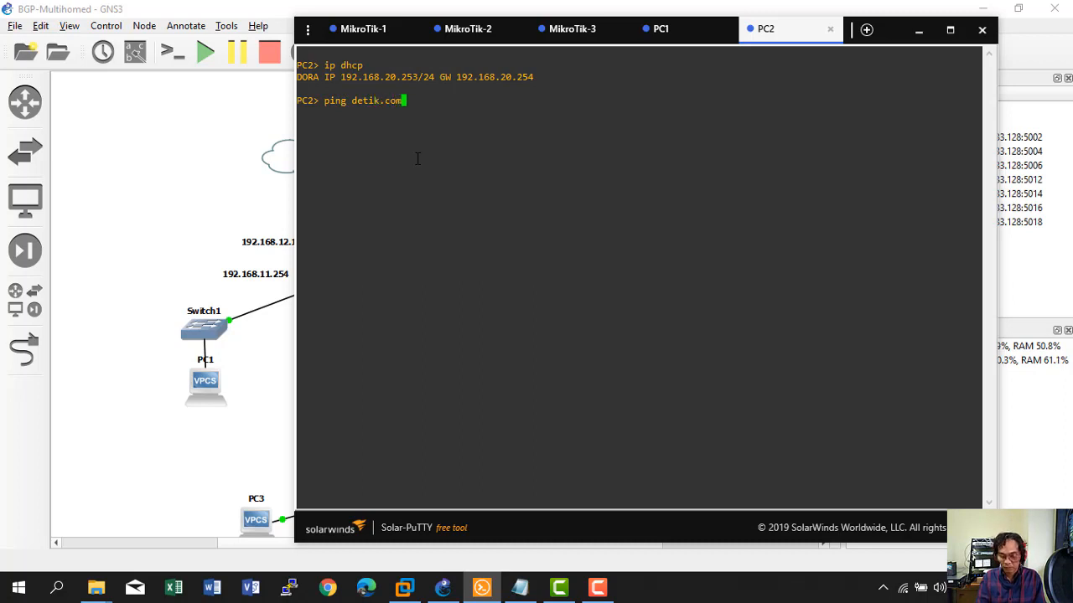
pyautogui.press('Return')
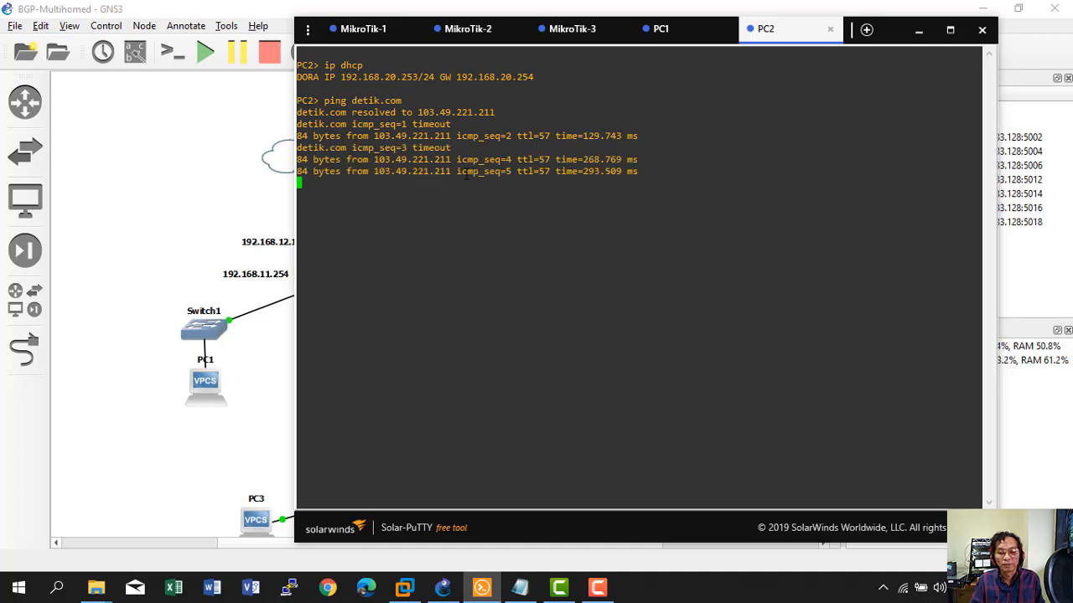
pyautogui.press('Up')
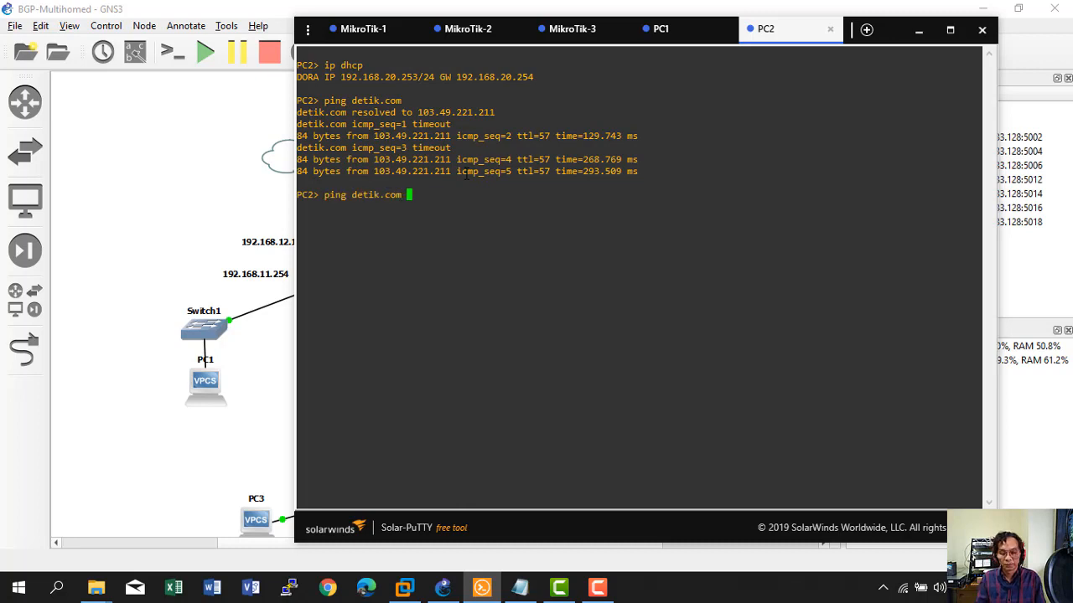
pyautogui.write('-t')
pyautogui.press('Return')
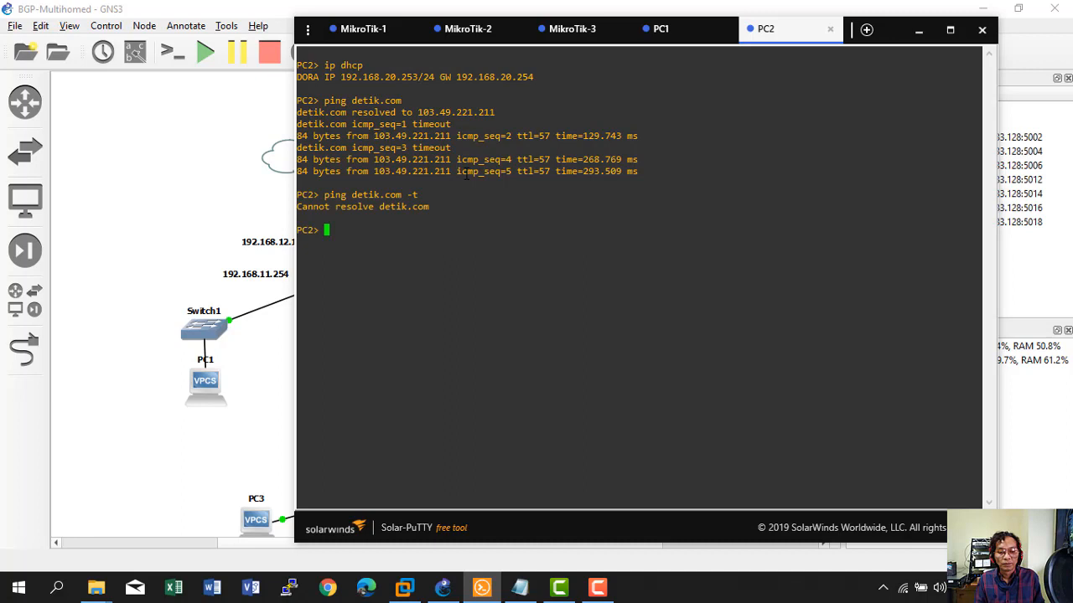
pyautogui.press('Up')
pyautogui.press('Return')
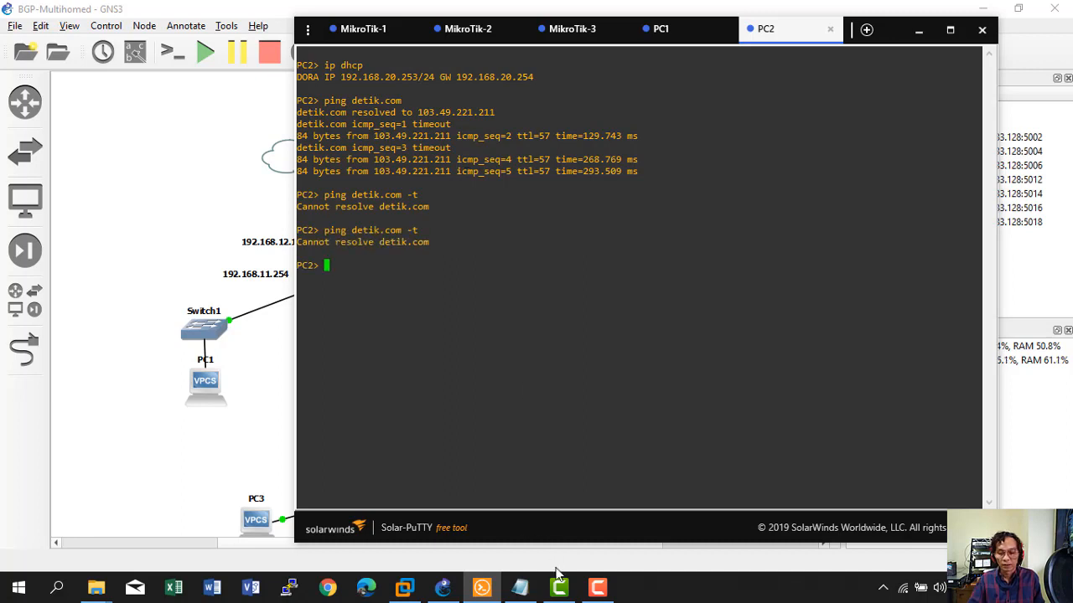
# Rerun ISP2's ping to 192.168.10.1 and stop it for the summary.
pyautogui.click(611, 589)
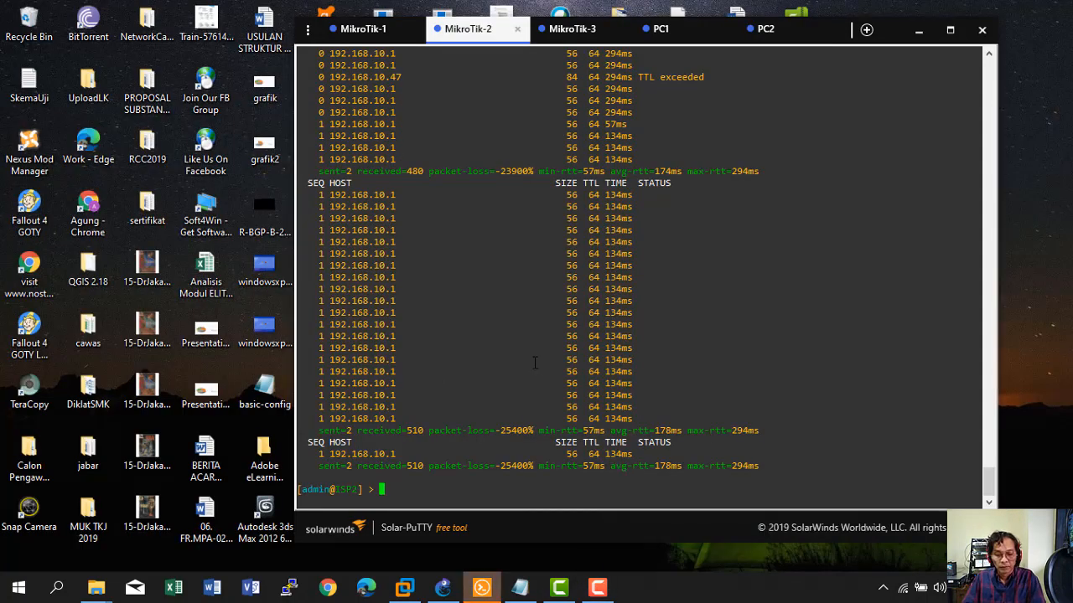
pyautogui.press('Up')
pyautogui.press('Return')
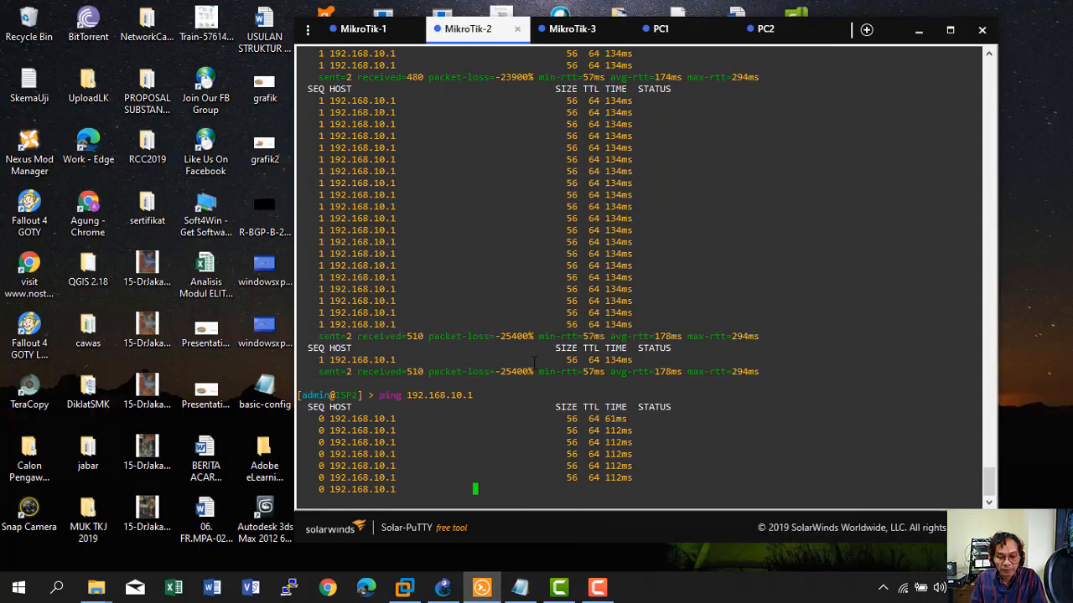
pyautogui.hotkey('ctrl', 'c')
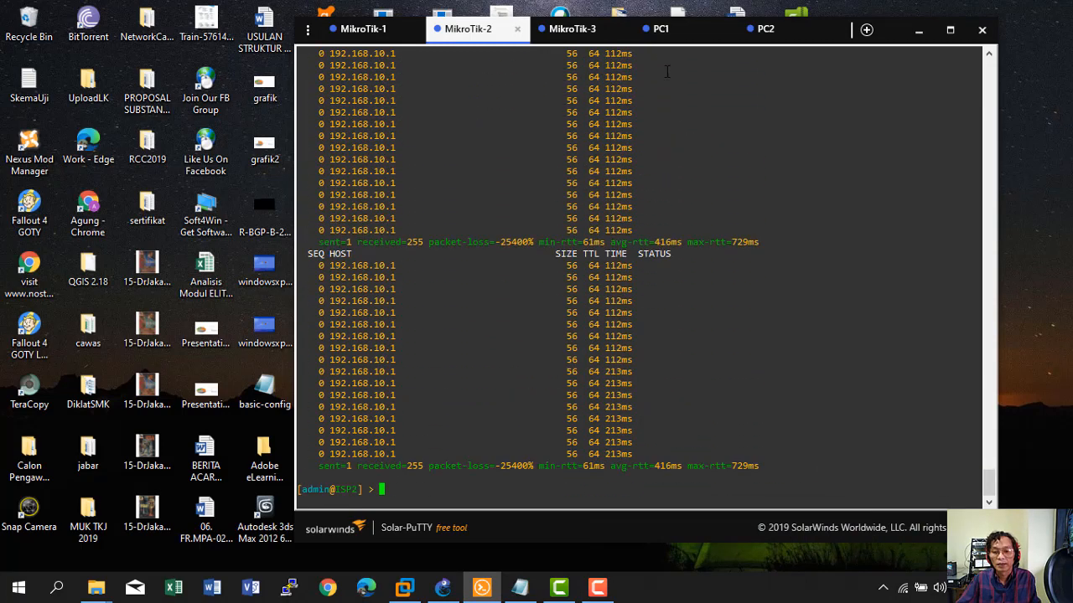
# Rerun PC1's ping to detik.com, getting three replies from 203.190.242.211.
pyautogui.click(660, 28)
pyautogui.press('Up')
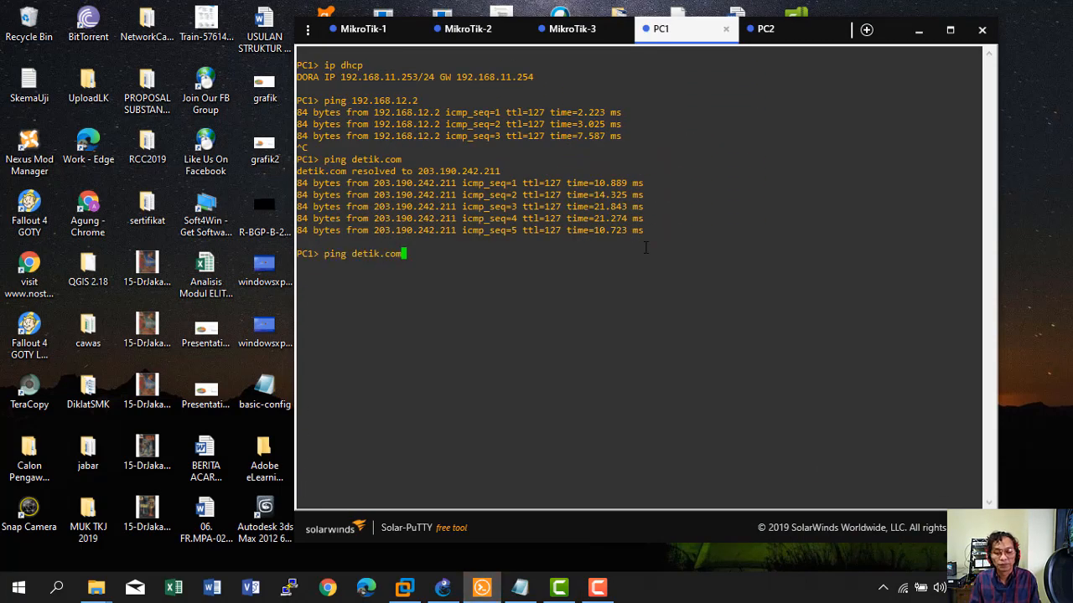
pyautogui.press('Return')
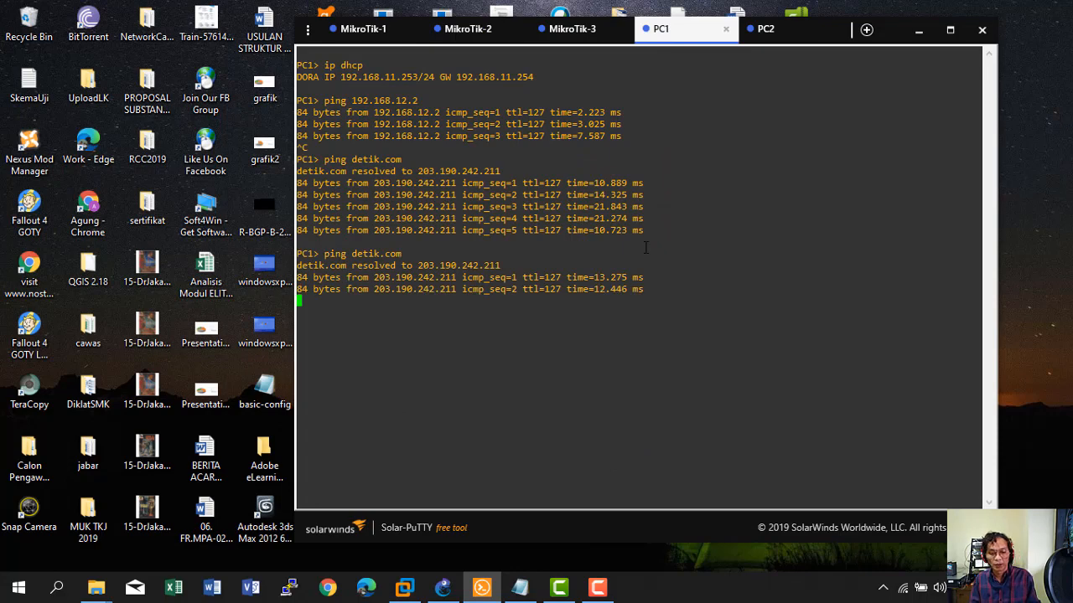
pyautogui.hotkey('ctrl', 'c')
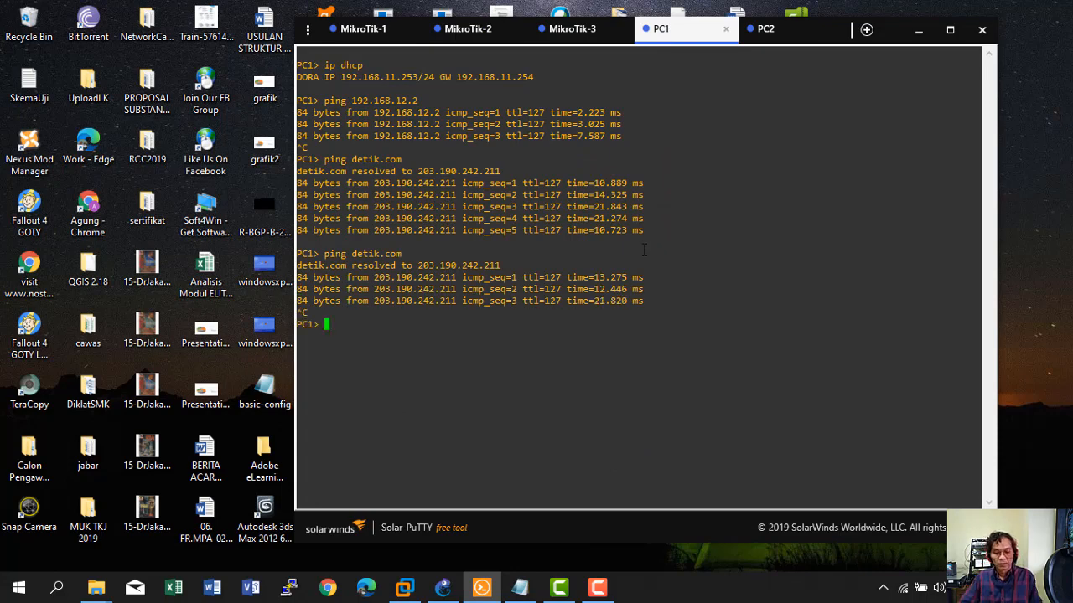
pyautogui.click(520, 588)
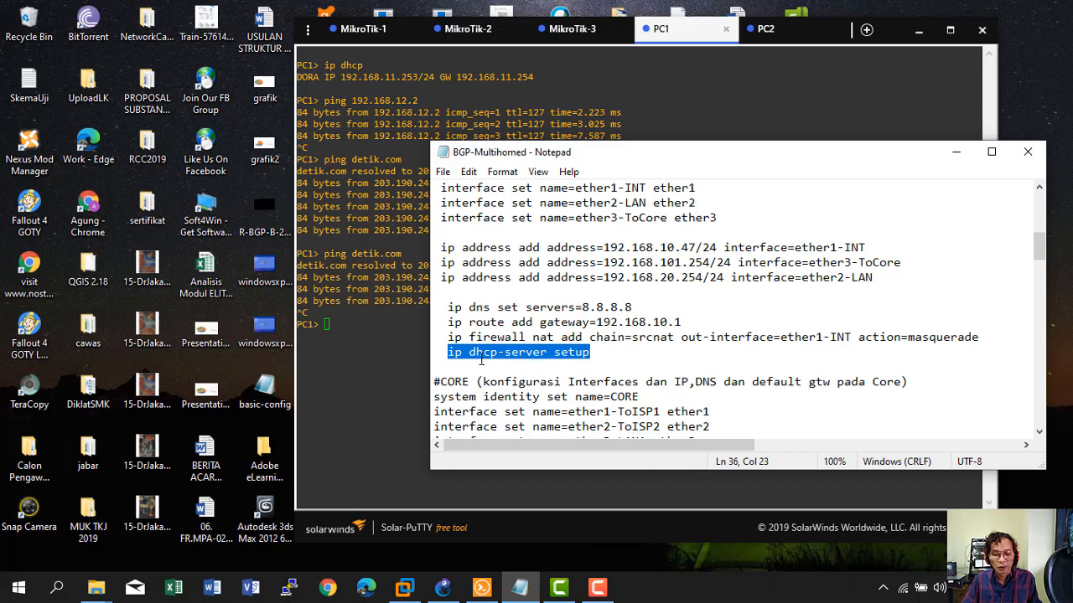
# Log into MikroTik-3 as admin with an empty password.
pyautogui.click(572, 28)
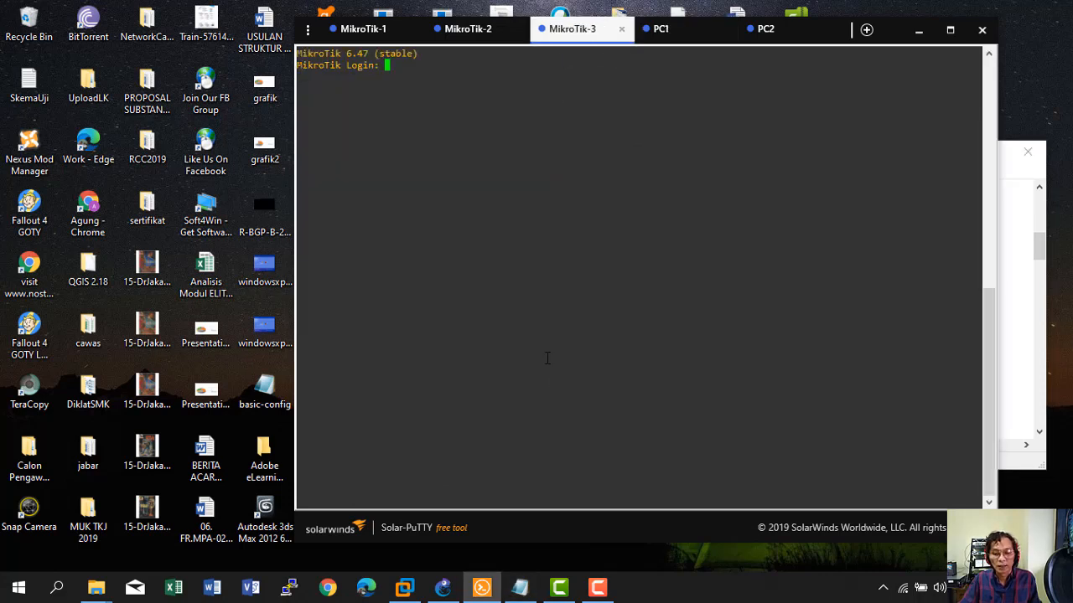
pyautogui.click(1028, 379)
pyautogui.scroll(-1, 622, 379)
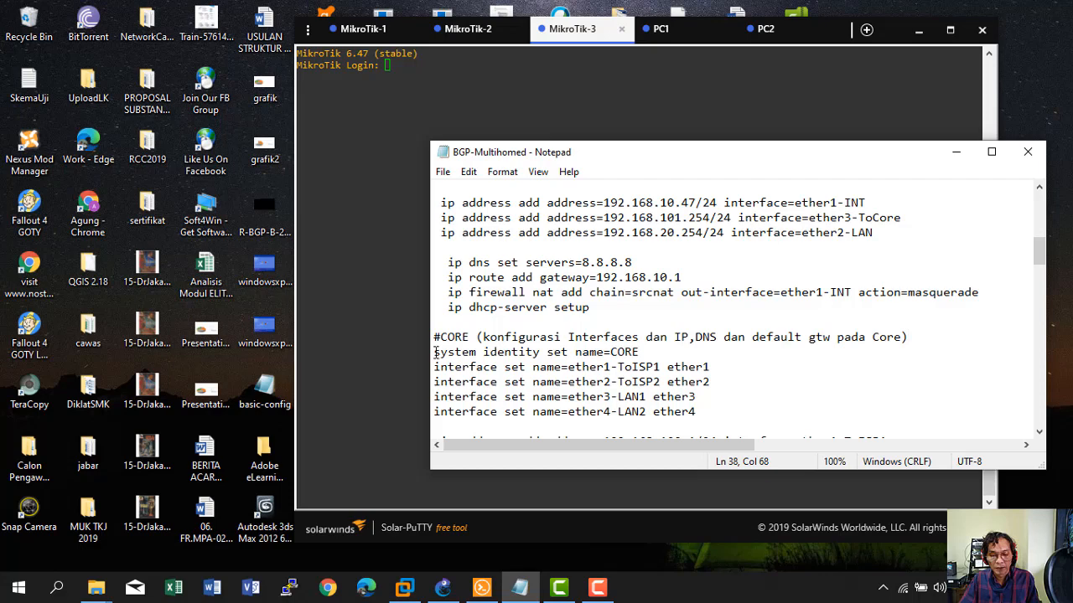
pyautogui.moveTo(435, 351); pyautogui.dragTo(642, 352)
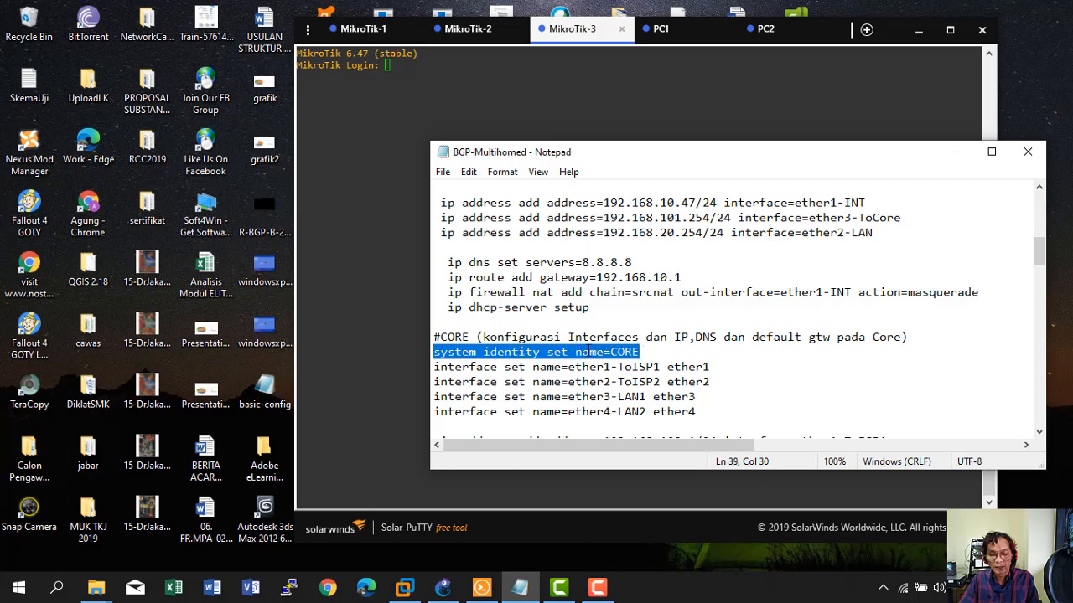
pyautogui.rightClick(587, 352)
pyautogui.click(682, 166)
pyautogui.click(347, 101)
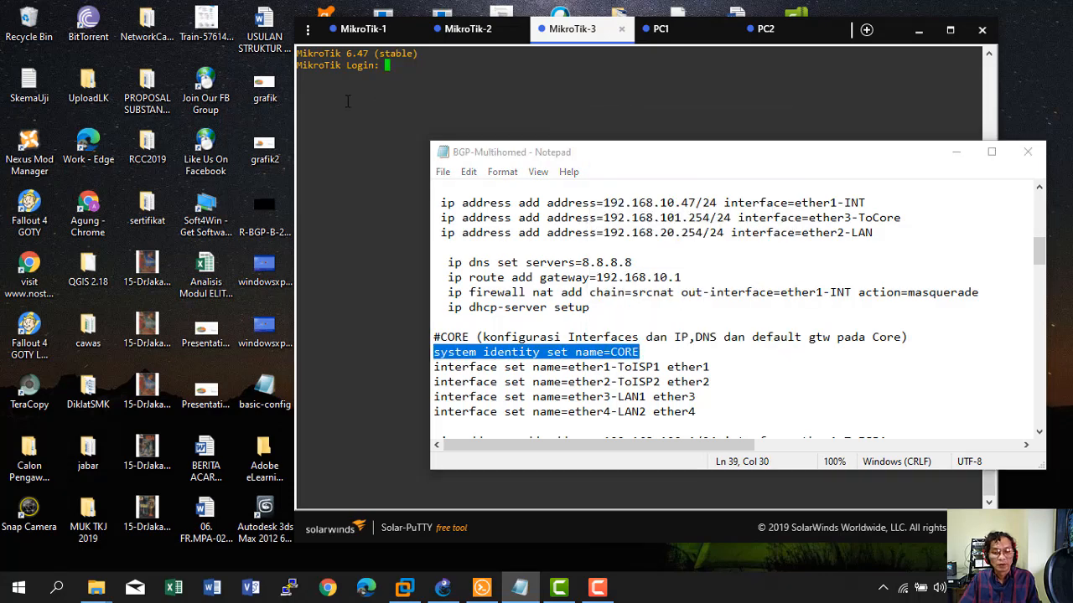
pyautogui.write('admin')
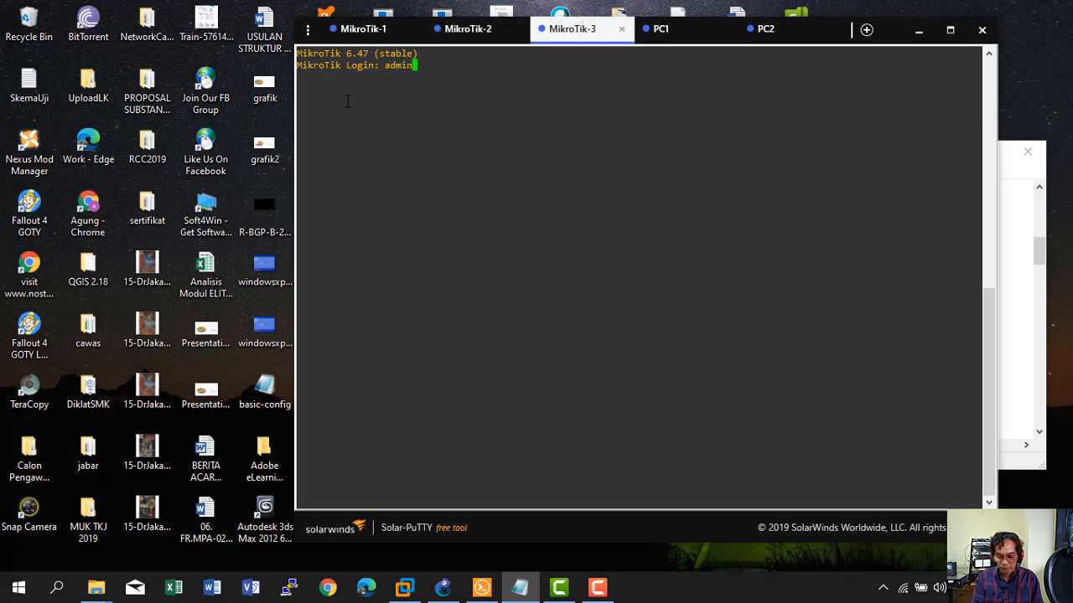
pyautogui.press('Return')
pyautogui.press('Return')
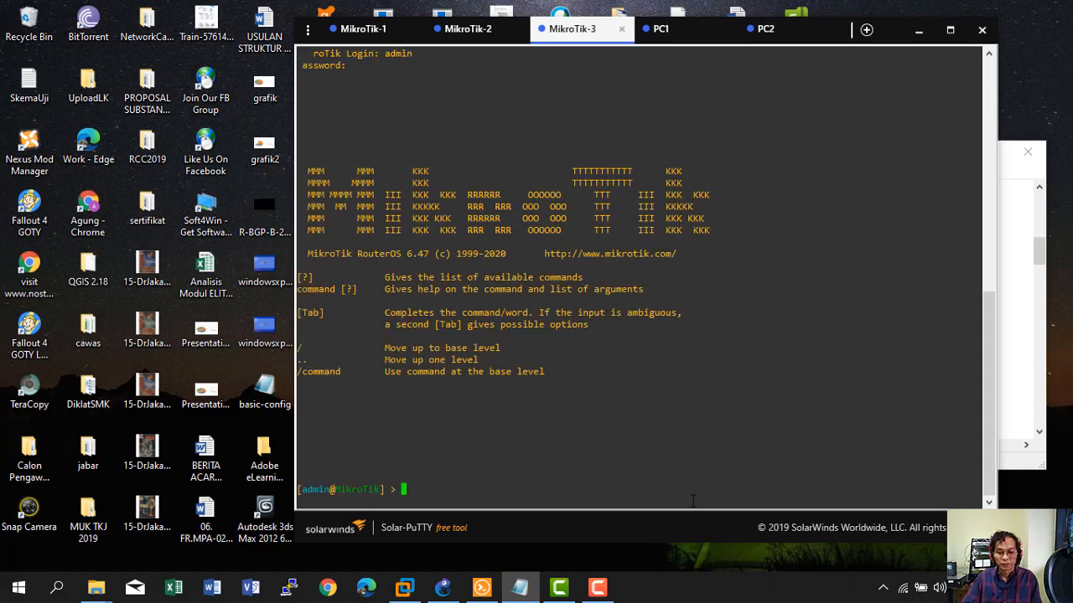
# Name the router CORE with 'system identity set name=CORE'.
pyautogui.click(597, 588)
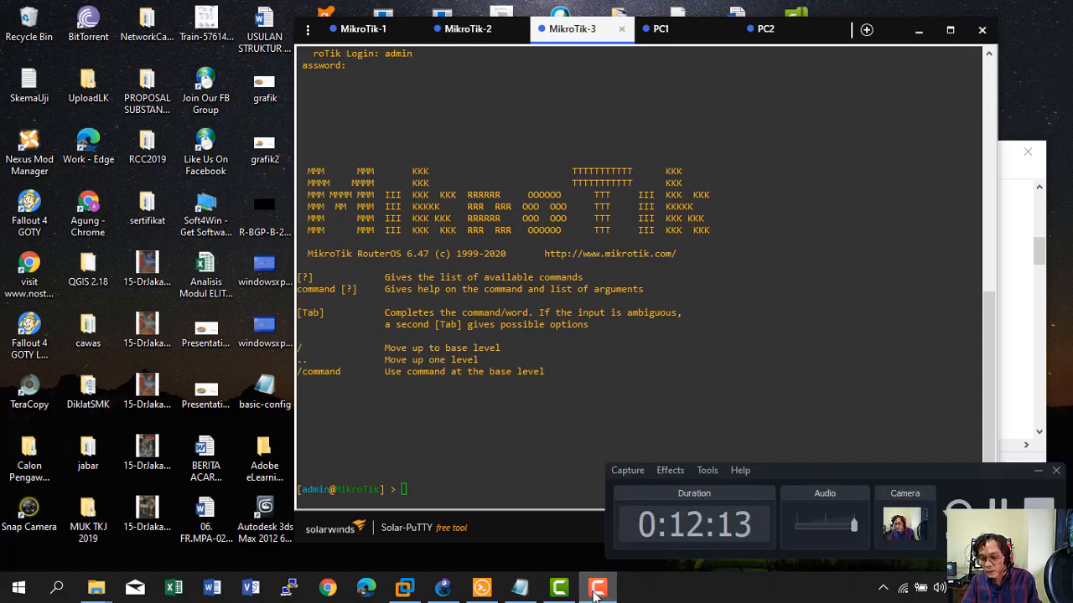
pyautogui.click(531, 412)
pyautogui.write('system identity set name=CORE')
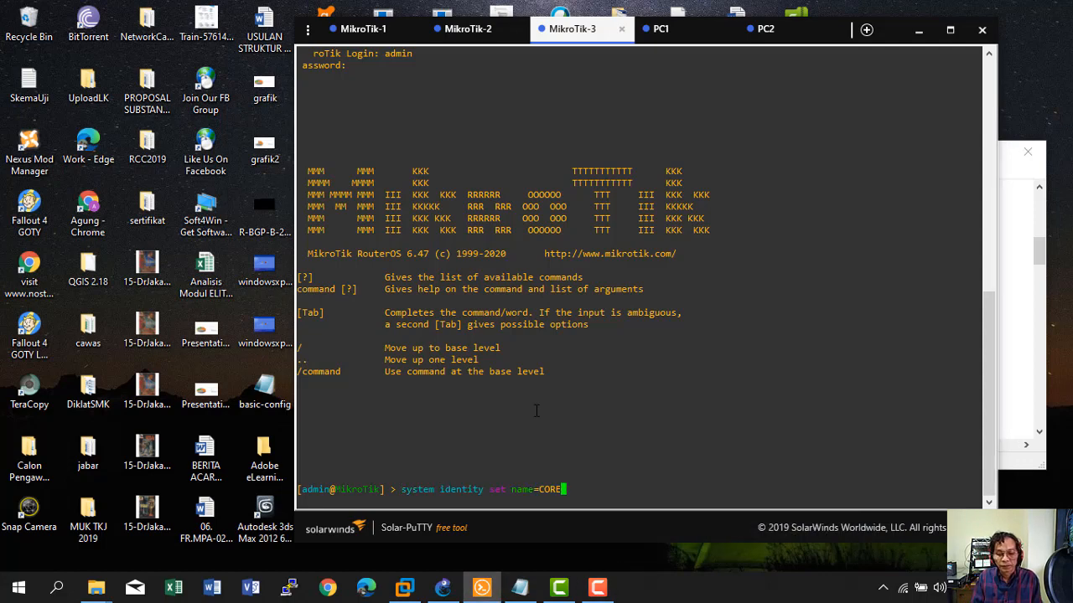
pyautogui.press('Return')
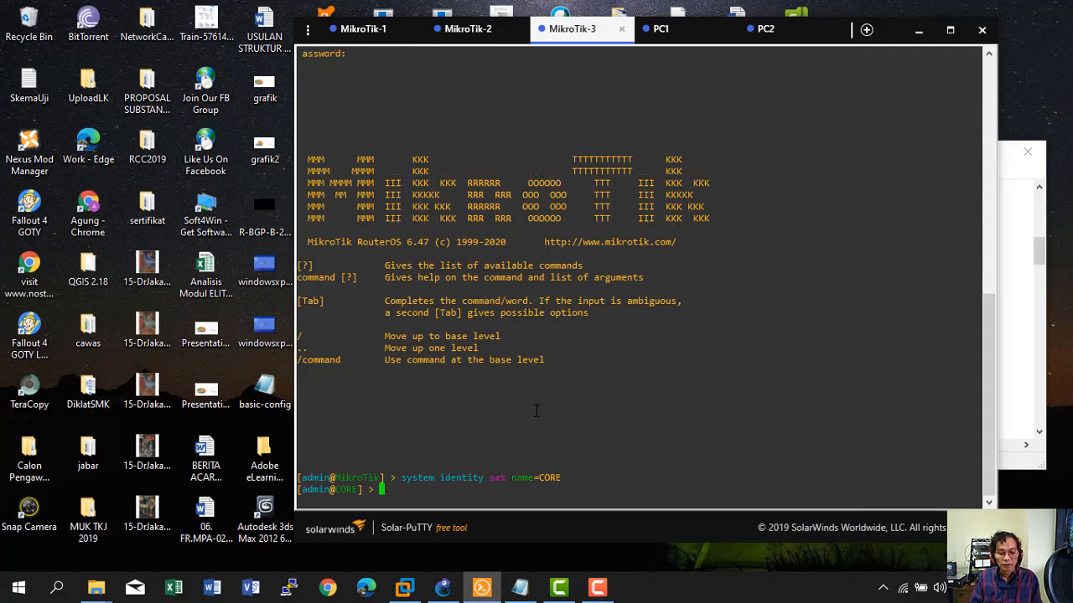
# Rename CORE's interfaces to ether1-ToISP1, ether2-ToISP2, ether3-LAN1 and ether4-LAN2.
pyautogui.hotkey('alt', 'Tab')
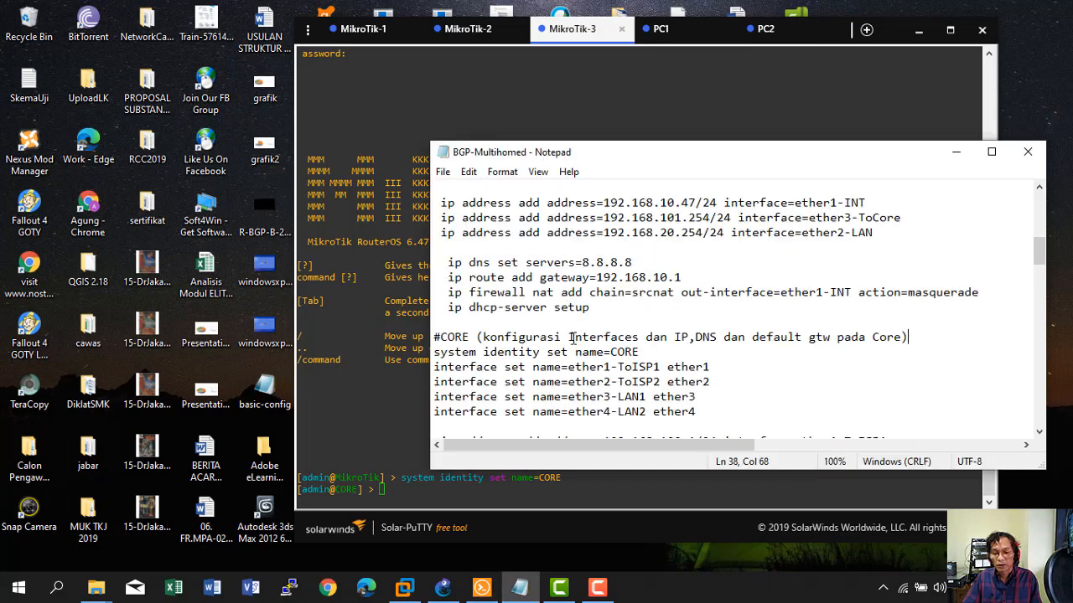
pyautogui.scroll(-1, 567, 362)
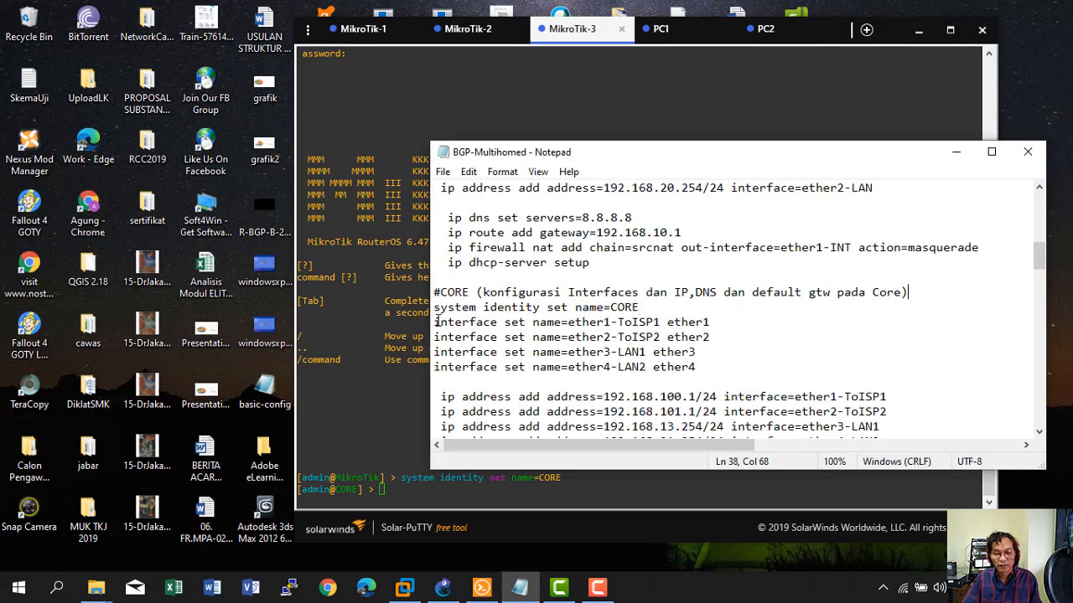
pyautogui.moveTo(434, 322); pyautogui.dragTo(727, 376)
pyautogui.rightClick(614, 338)
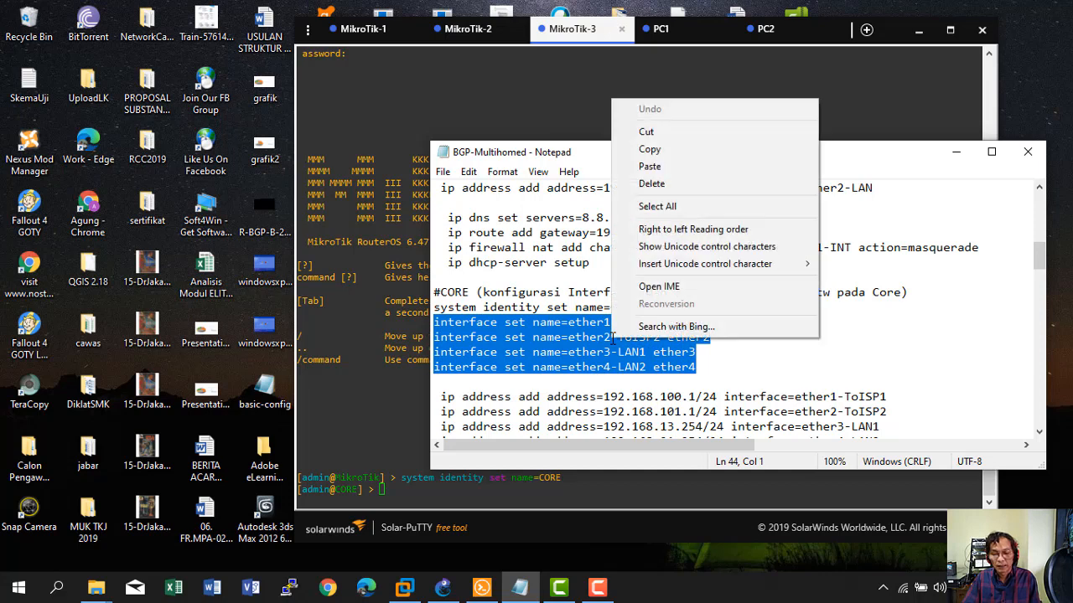
pyautogui.click(662, 150)
pyautogui.click(405, 479)
pyautogui.rightClick(405, 479)
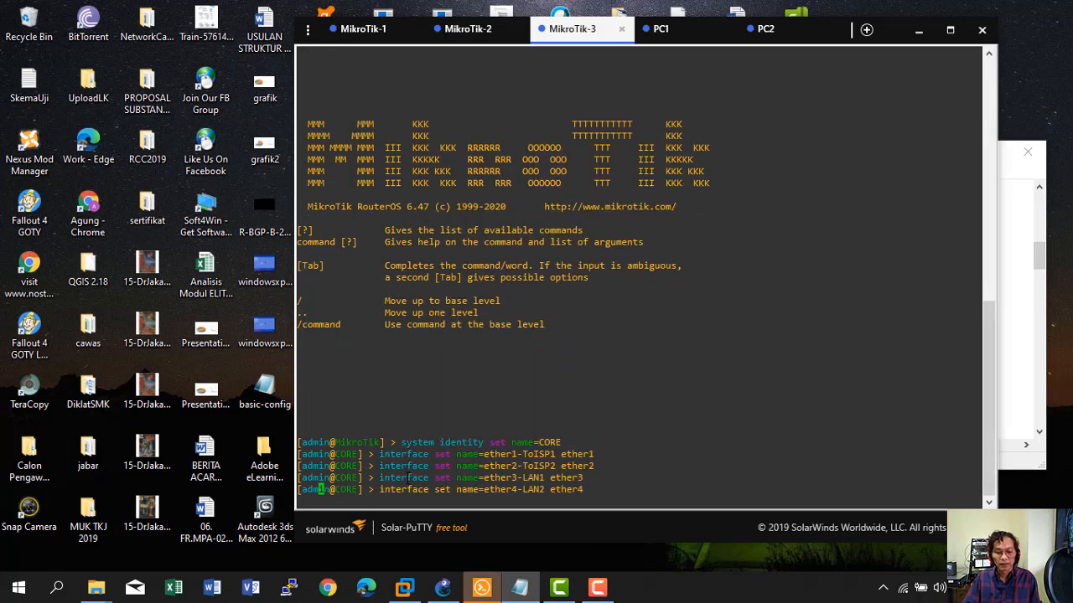
# Review the GNS3 topology alongside the configuration notes.
pyautogui.click(443, 586)
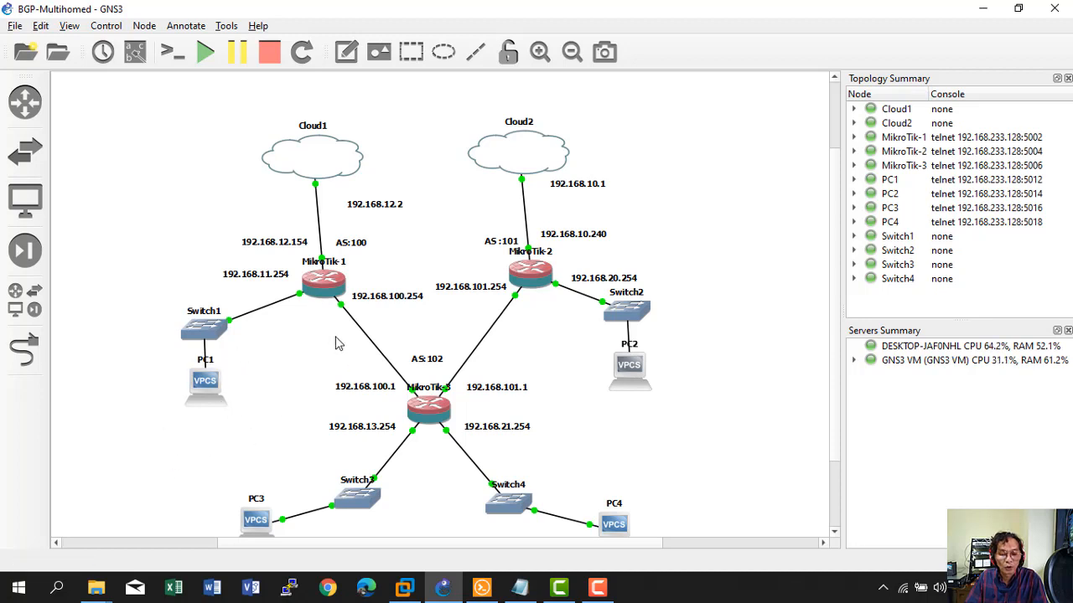
pyautogui.click(537, 593)
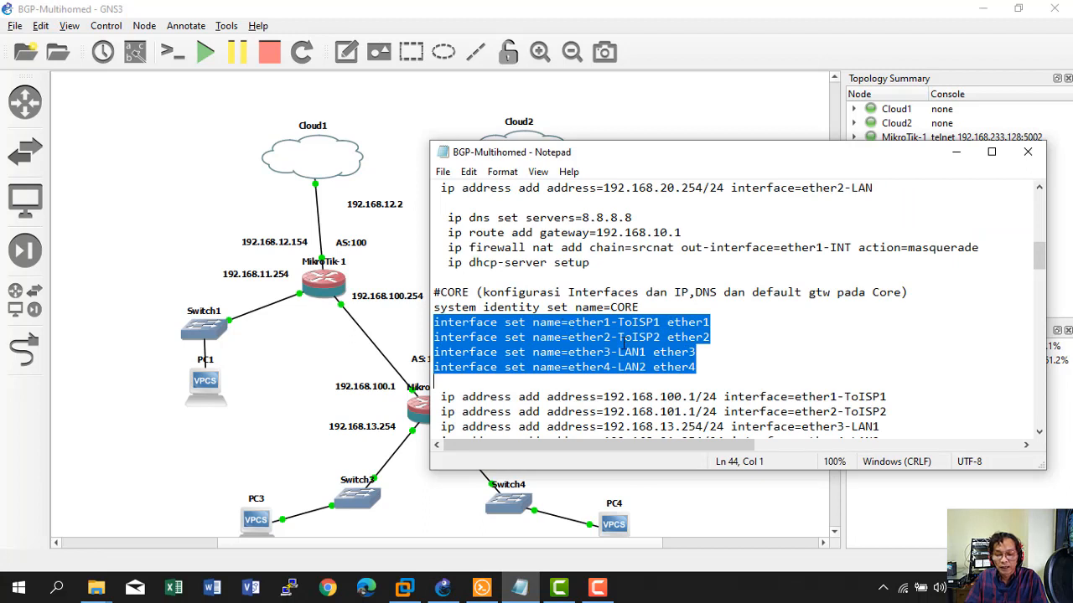
pyautogui.click(280, 414)
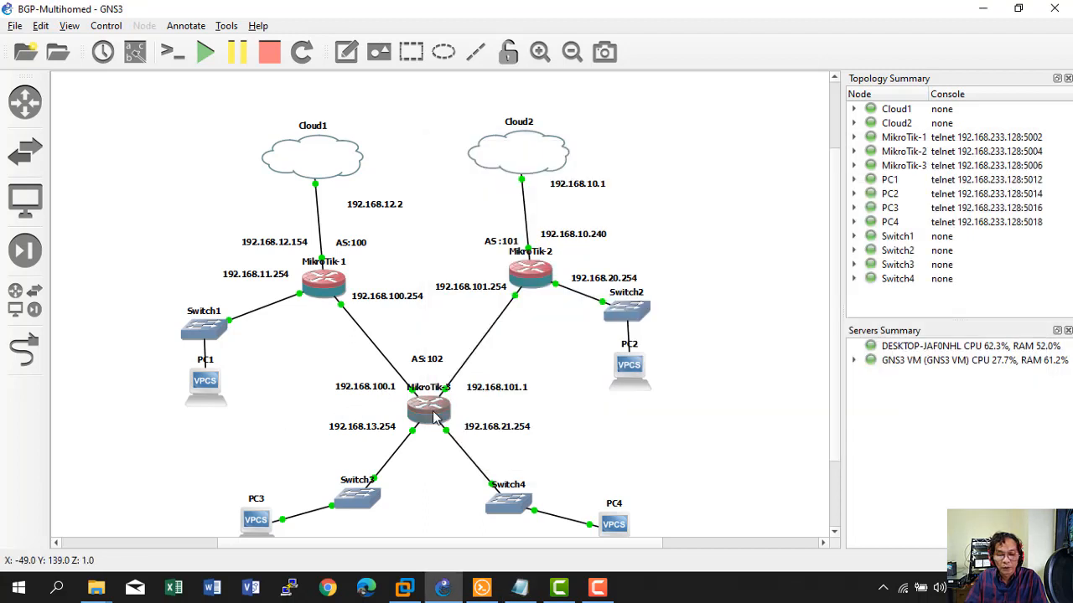
pyautogui.moveTo(458, 595)
pyautogui.click(519, 587)
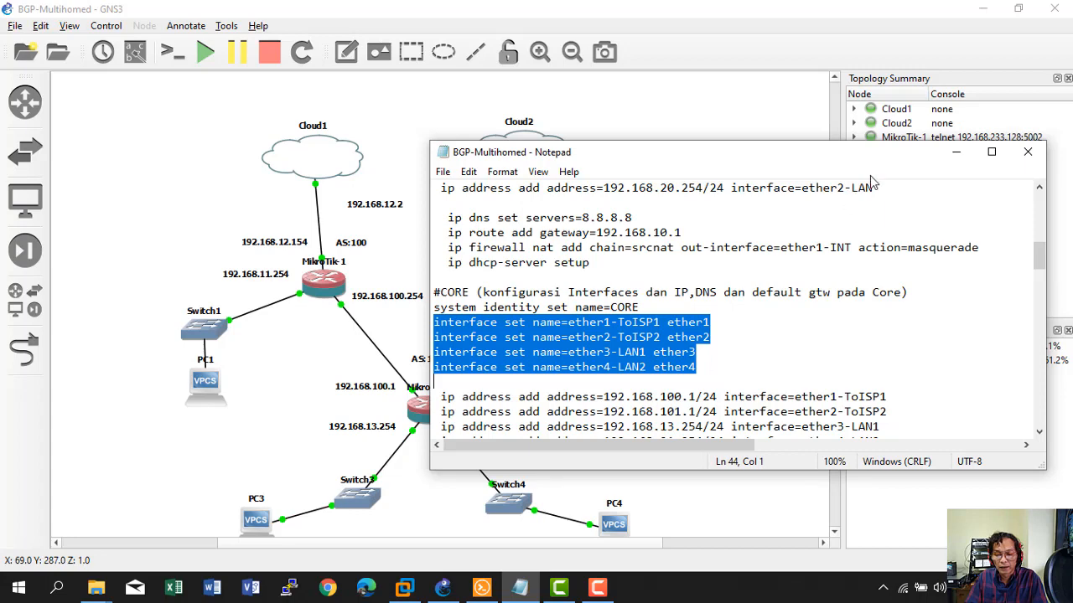
pyautogui.click(956, 152)
# Run 'interface print' on CORE to confirm the four renamed ports are running.
pyautogui.click(493, 588)
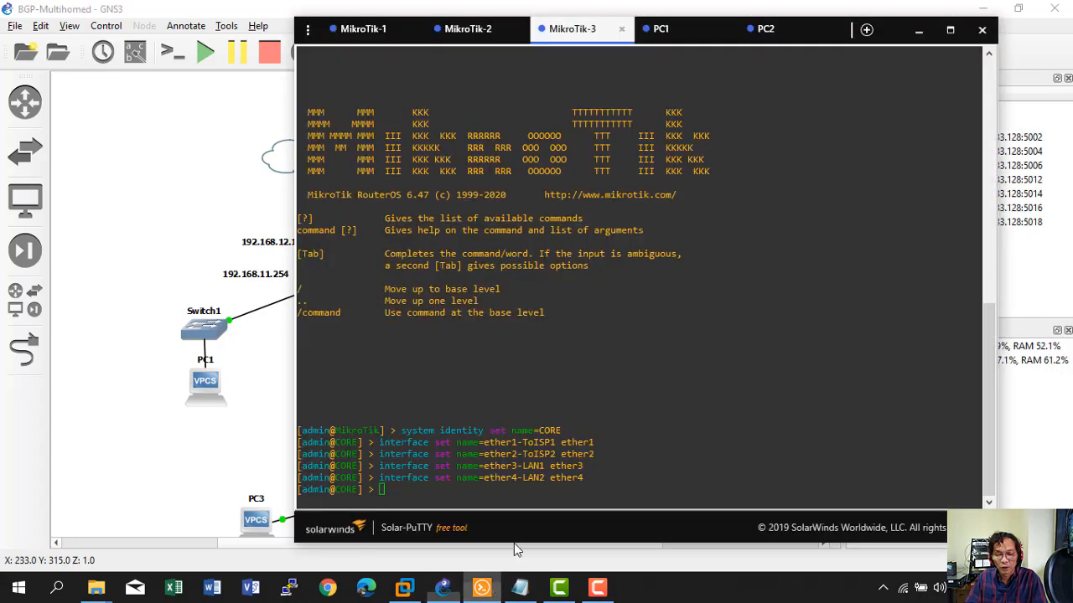
pyautogui.write('in')
pyautogui.press('Tab')
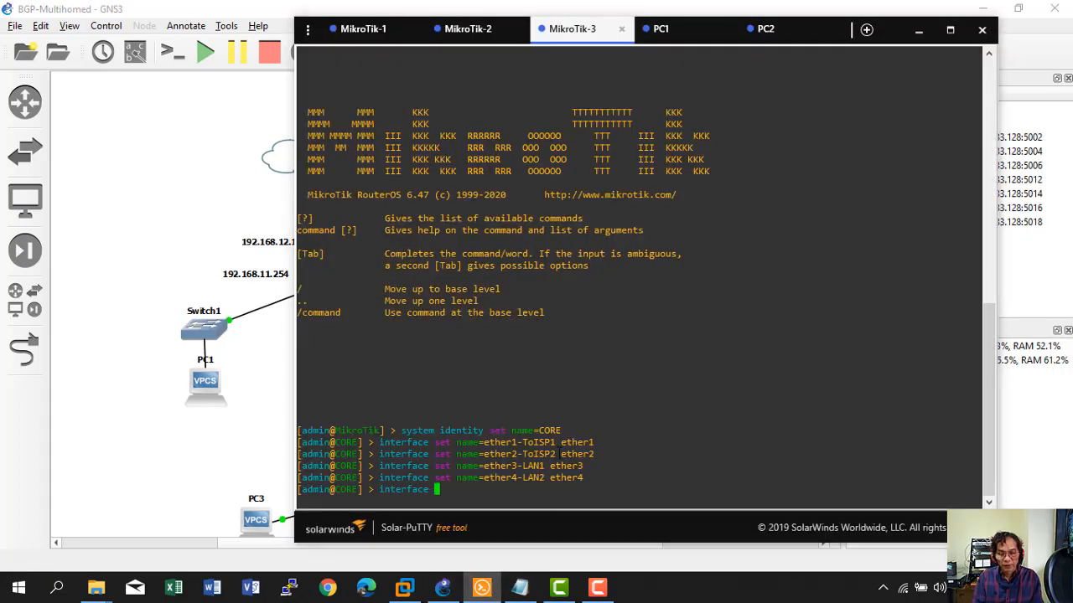
pyautogui.write('print')
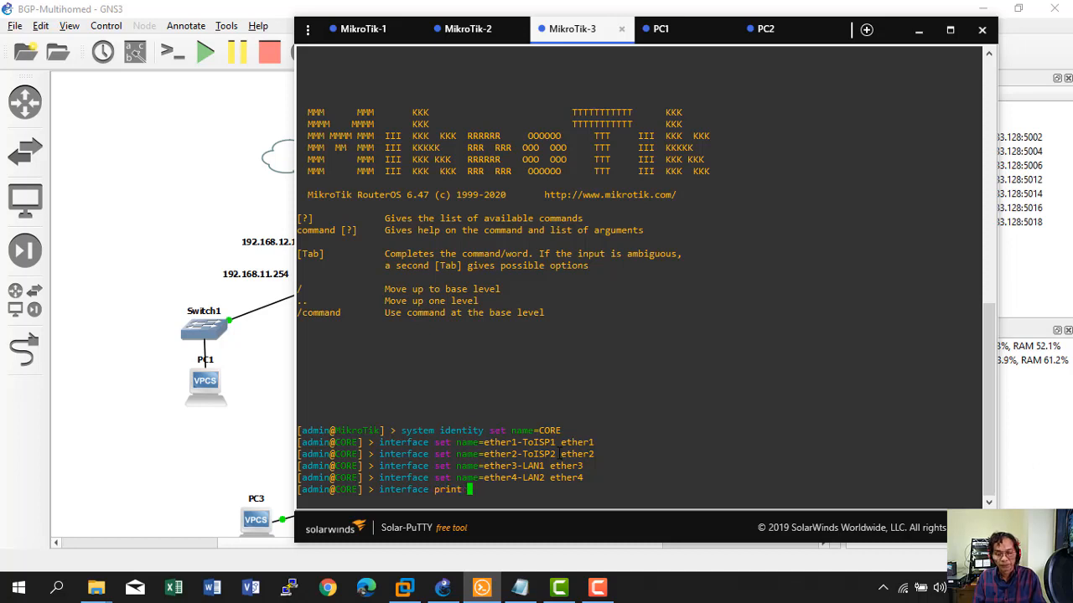
pyautogui.press('Return')
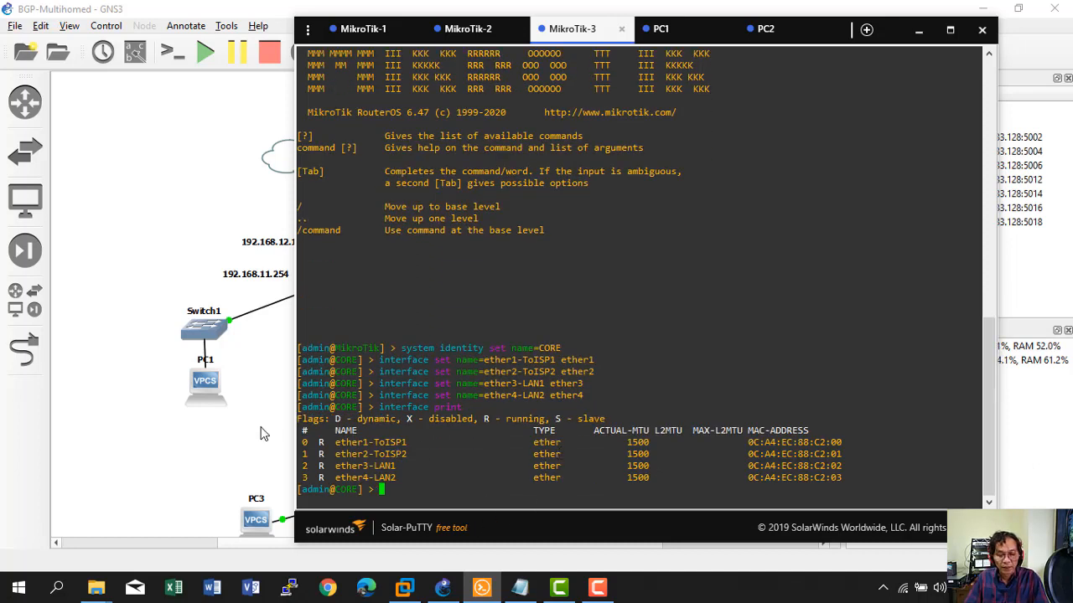
pyautogui.click(263, 431)
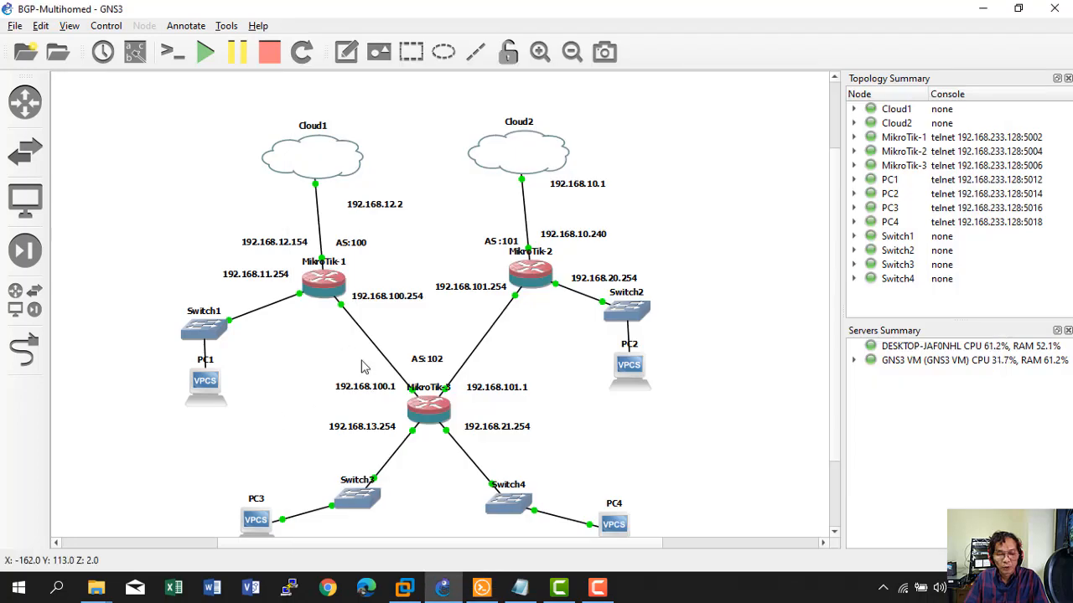
pyautogui.moveTo(320, 293)
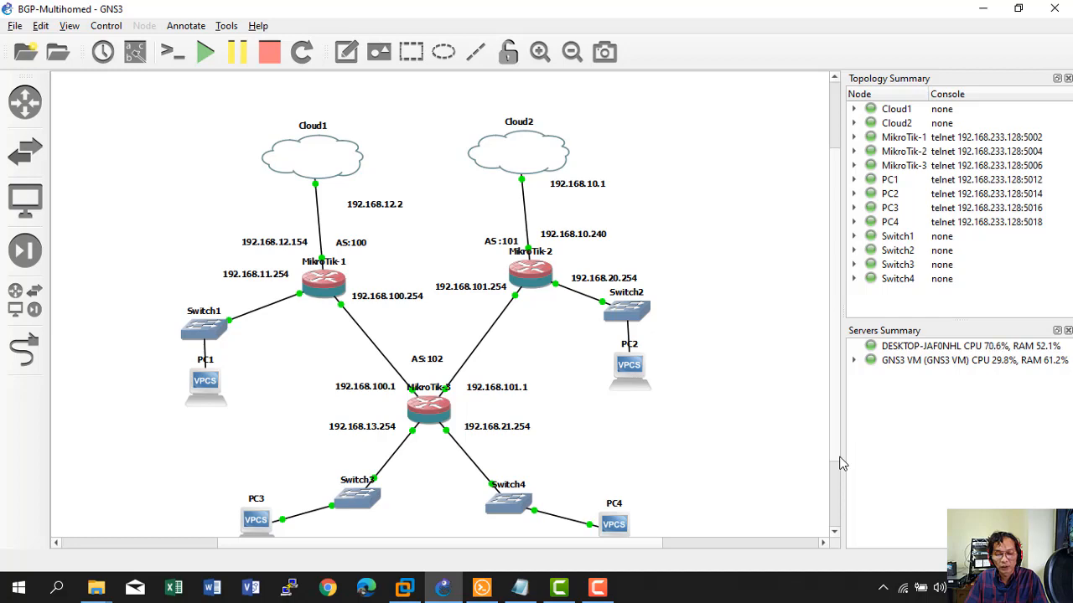
# Add 192.168.100.1, 192.168.101.1, 192.168.13.254 and 192.168.21.254 /24 to CORE, verified with 'ip address print'.
pyautogui.click(520, 587)
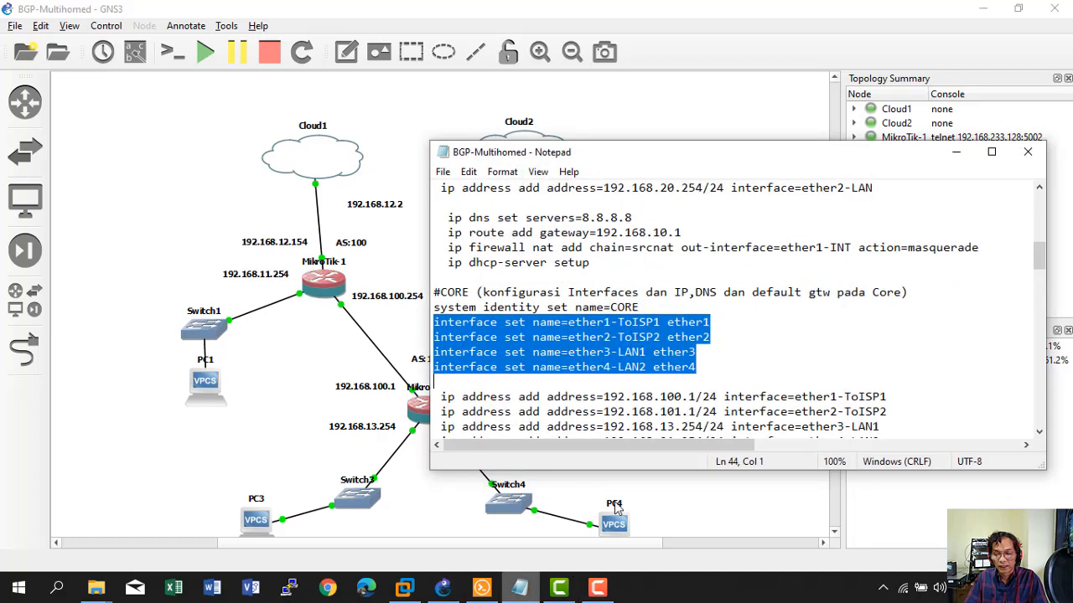
pyautogui.scroll(-2, 614, 432)
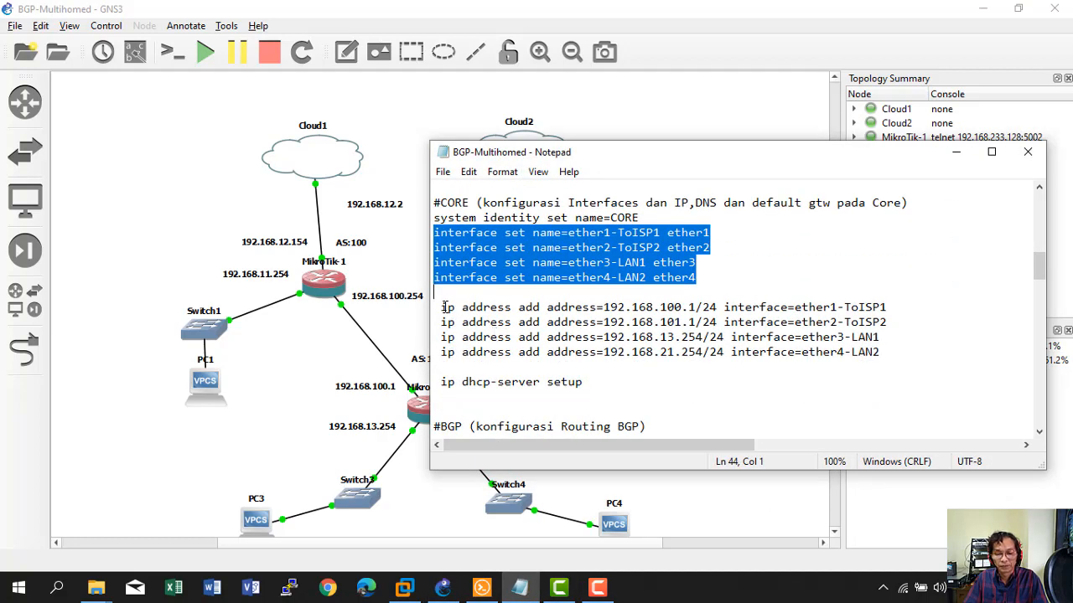
pyautogui.moveTo(444, 307); pyautogui.dragTo(881, 352)
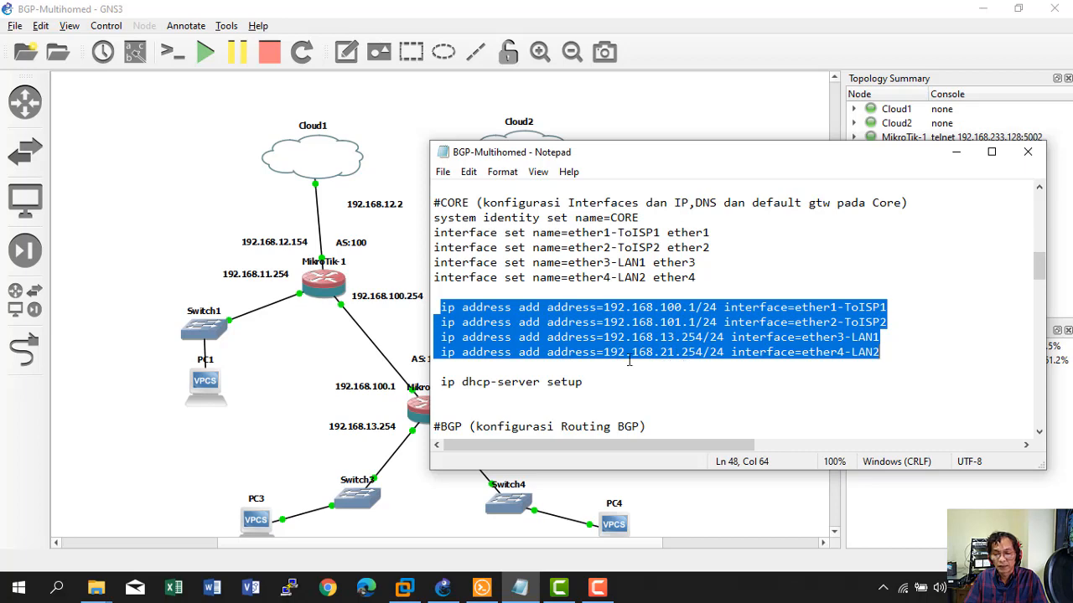
pyautogui.rightClick(664, 346)
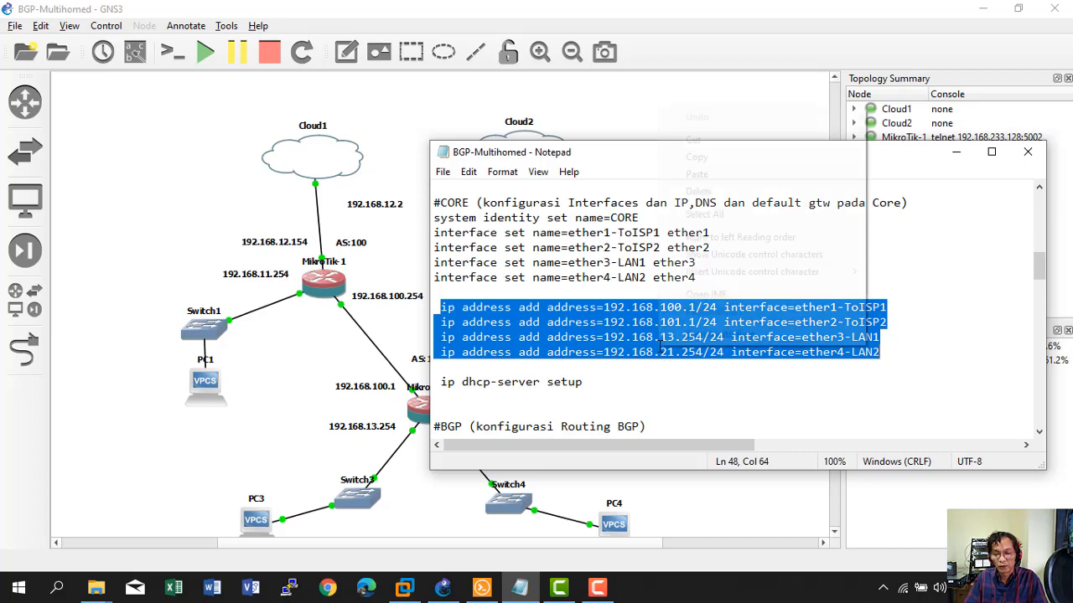
pyautogui.click(683, 157)
pyautogui.click(483, 587)
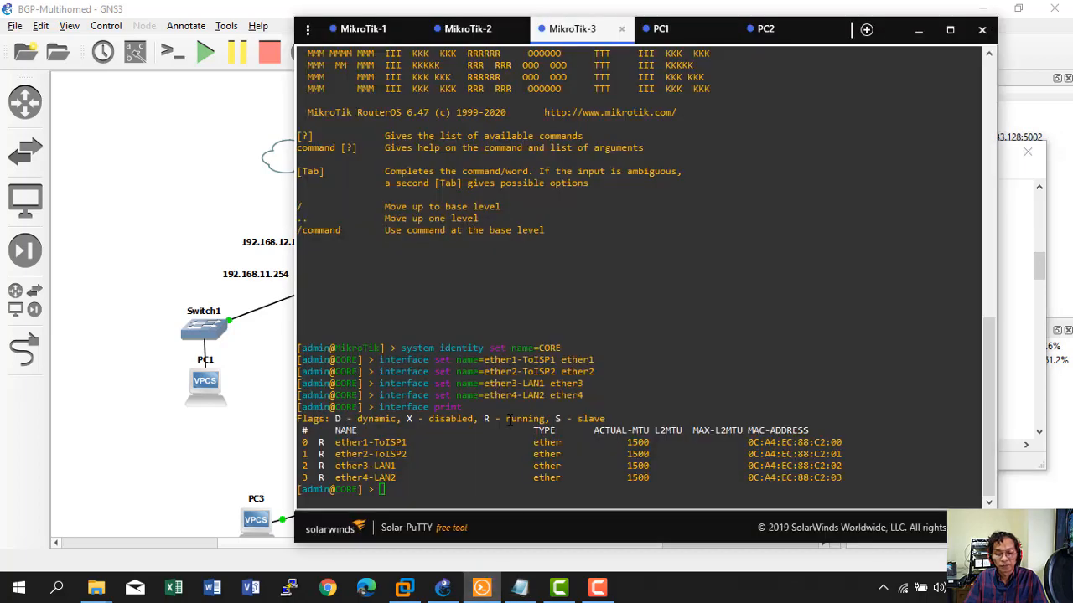
pyautogui.rightClick(508, 421)
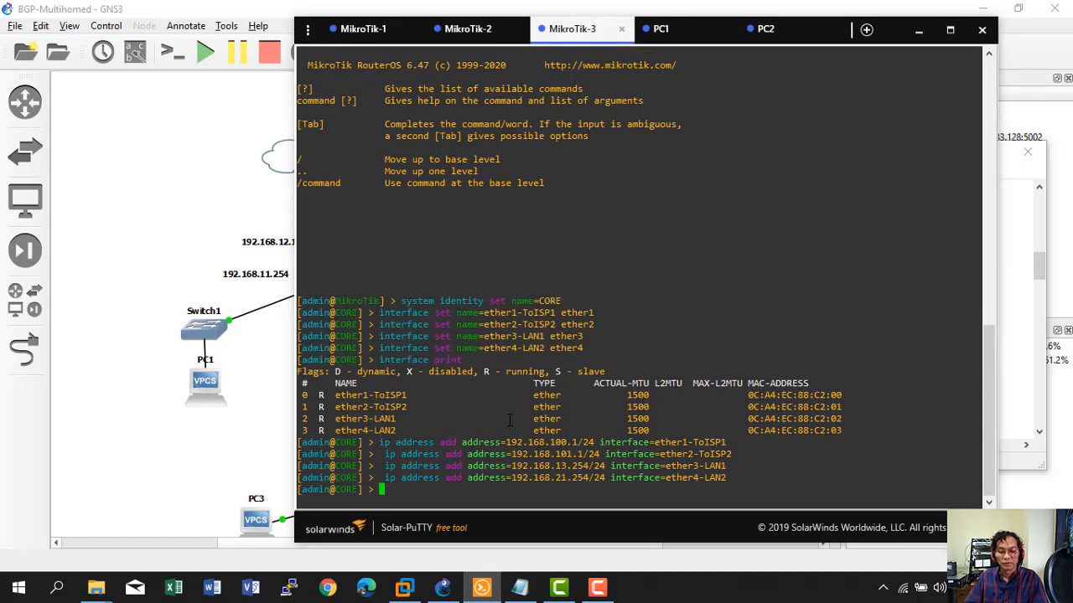
pyautogui.write('ip address print')
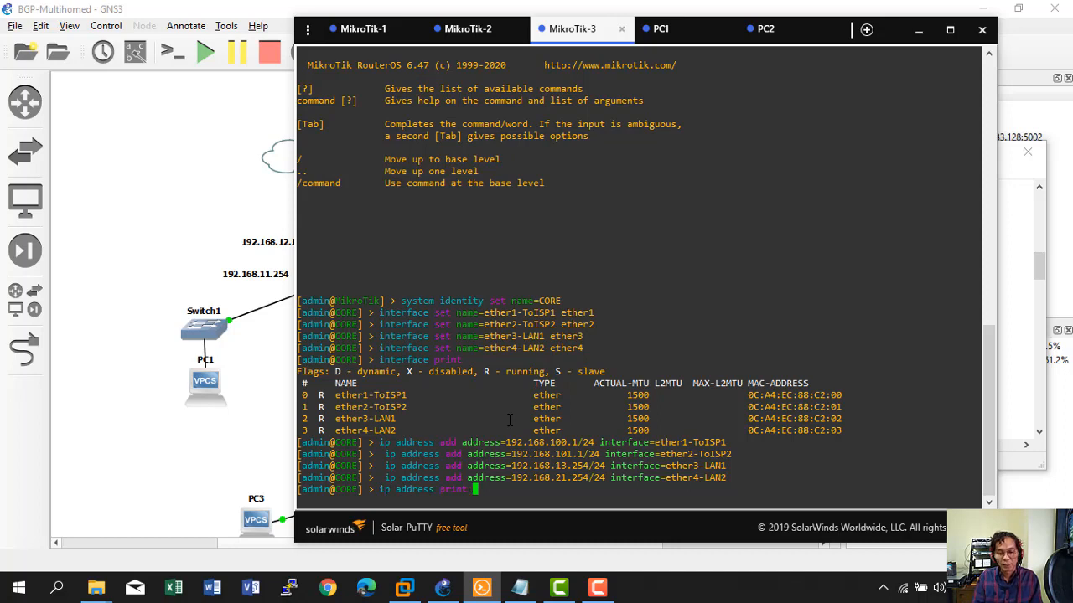
pyautogui.press('Return')
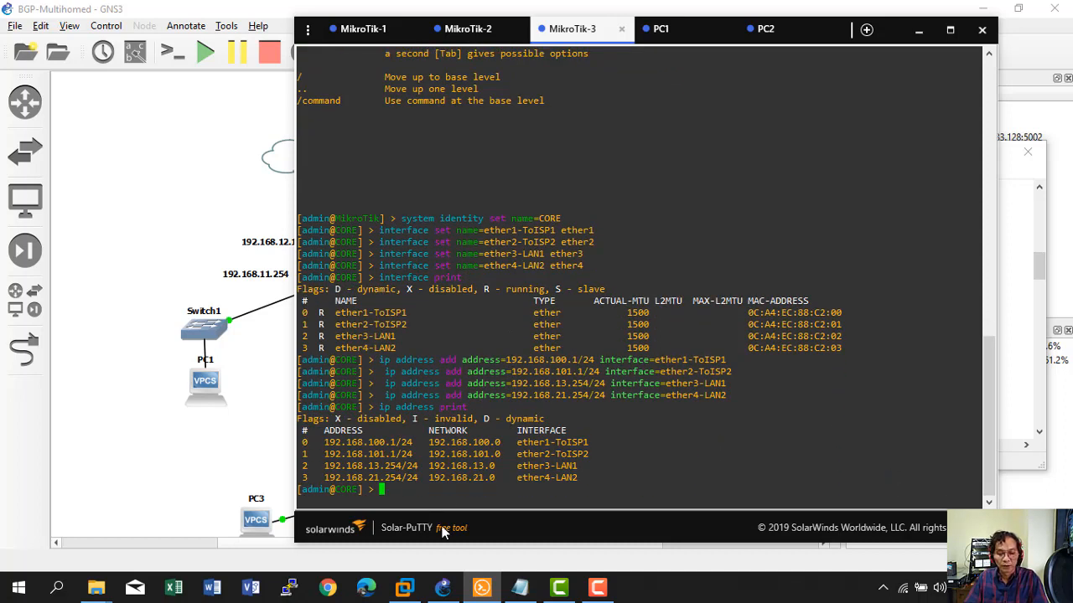
pyautogui.click(519, 586)
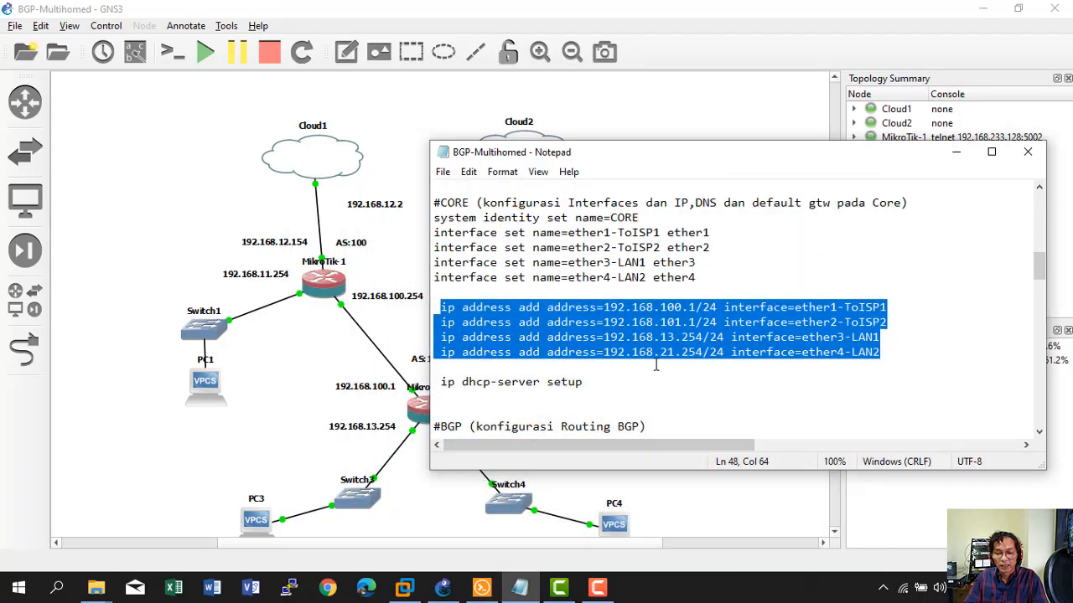
# Copy 'routing bgp instance set default as=100 router-id=1.1.1.1' from the notes' #BGP section.
pyautogui.scroll(-2, 656, 365)
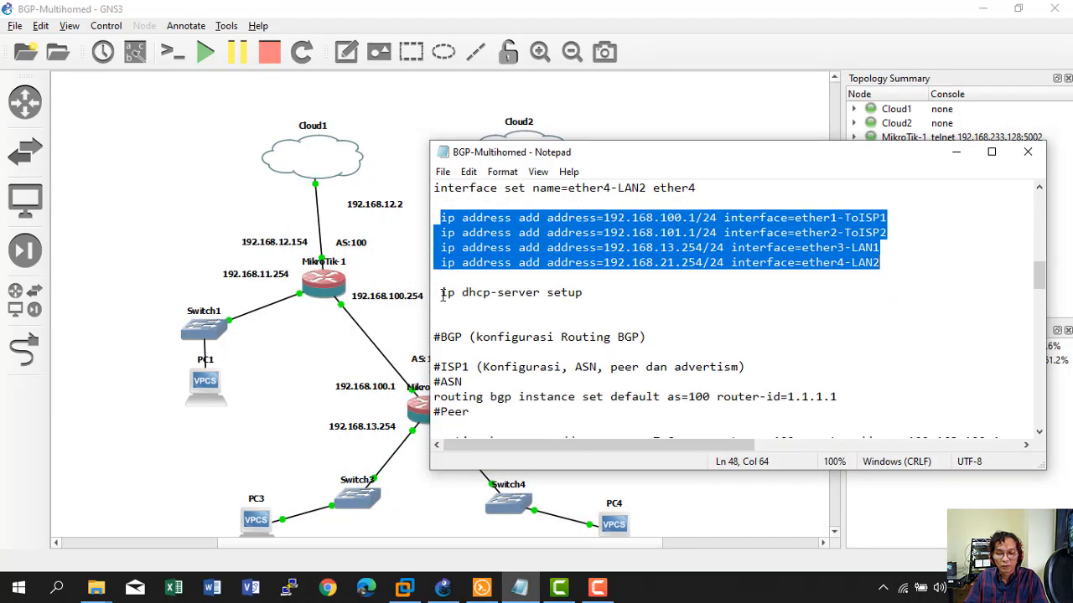
pyautogui.moveTo(442, 293); pyautogui.dragTo(601, 288)
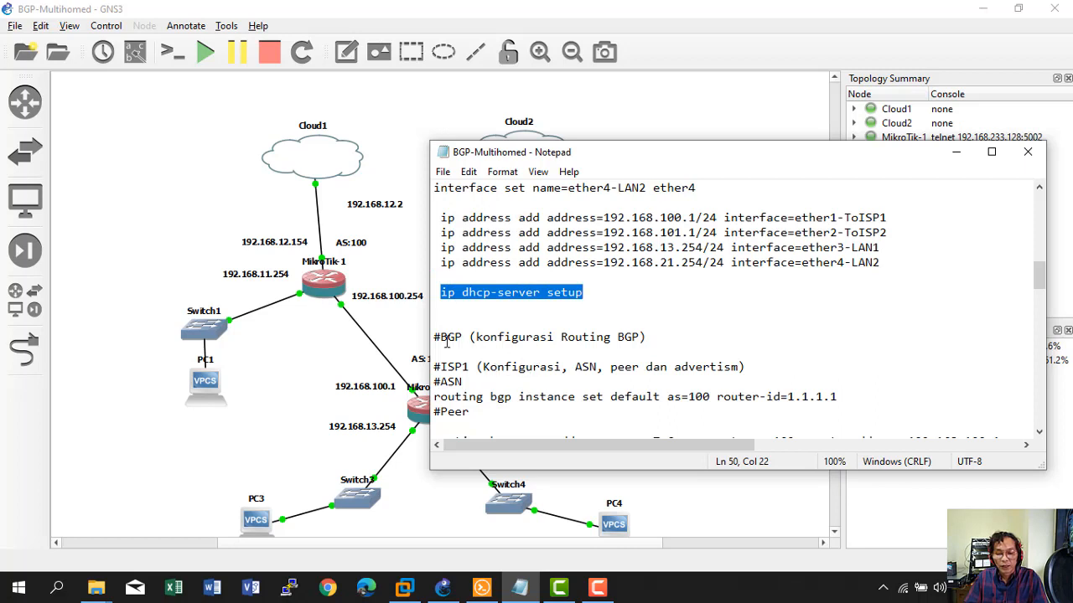
pyautogui.moveTo(442, 340); pyautogui.dragTo(653, 339)
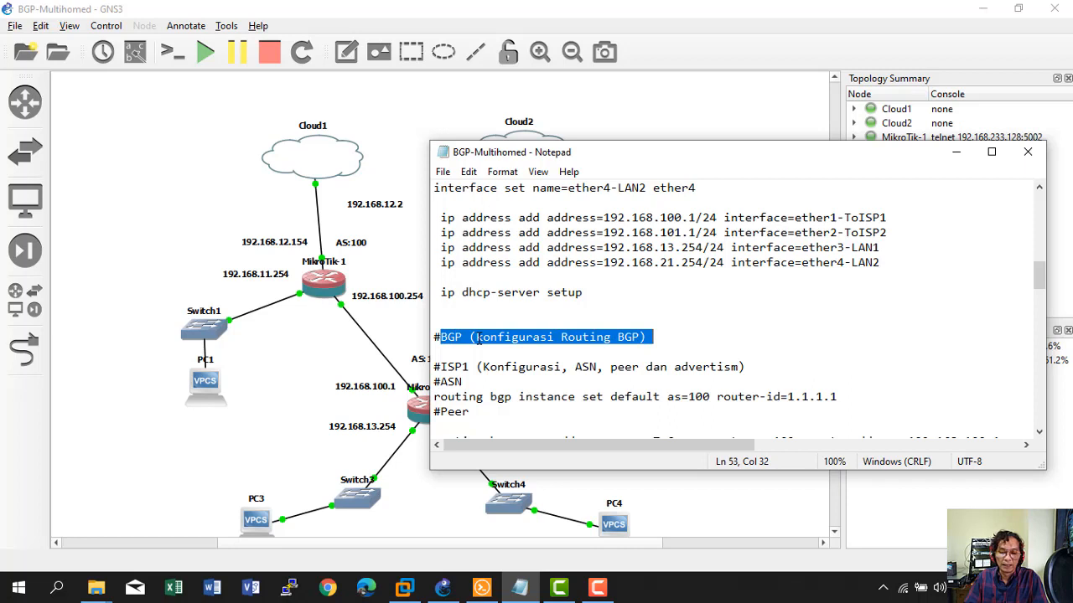
pyautogui.scroll(-1, 535, 367)
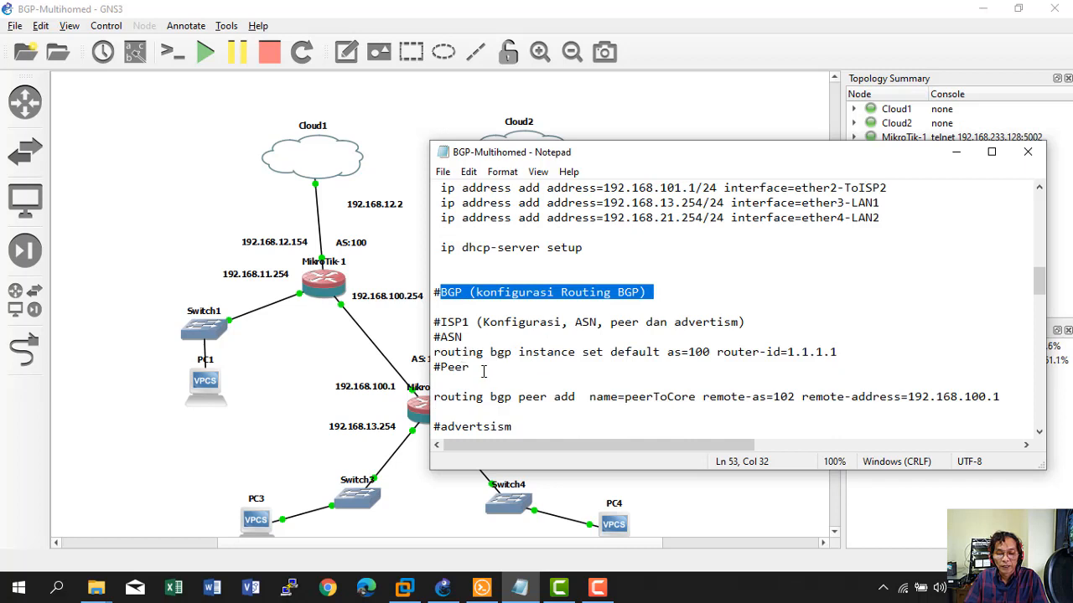
pyautogui.scroll(-1, 484, 371)
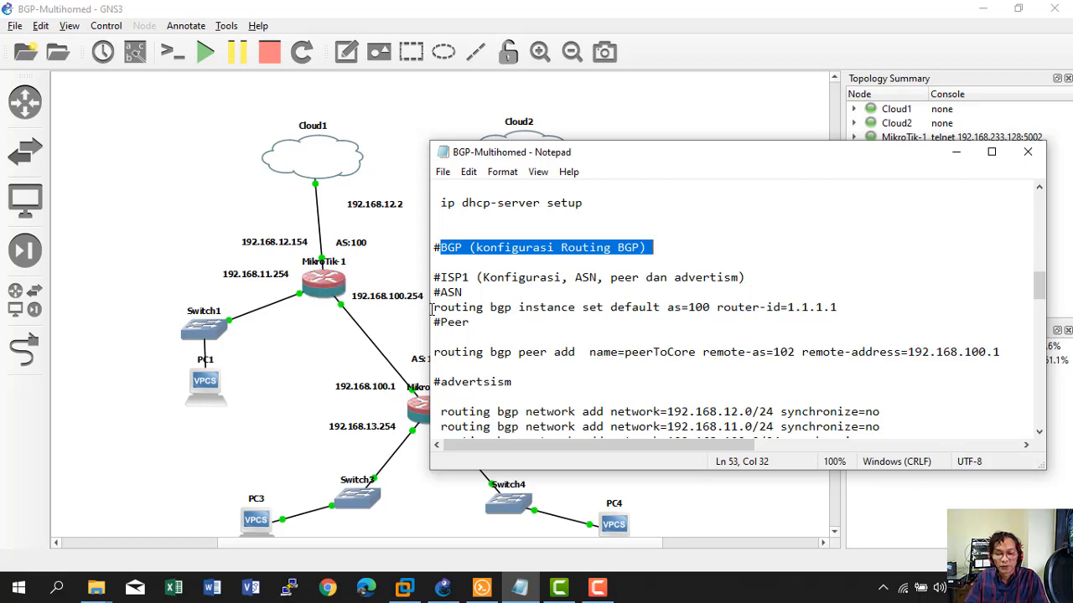
pyautogui.moveTo(433, 308); pyautogui.dragTo(860, 305)
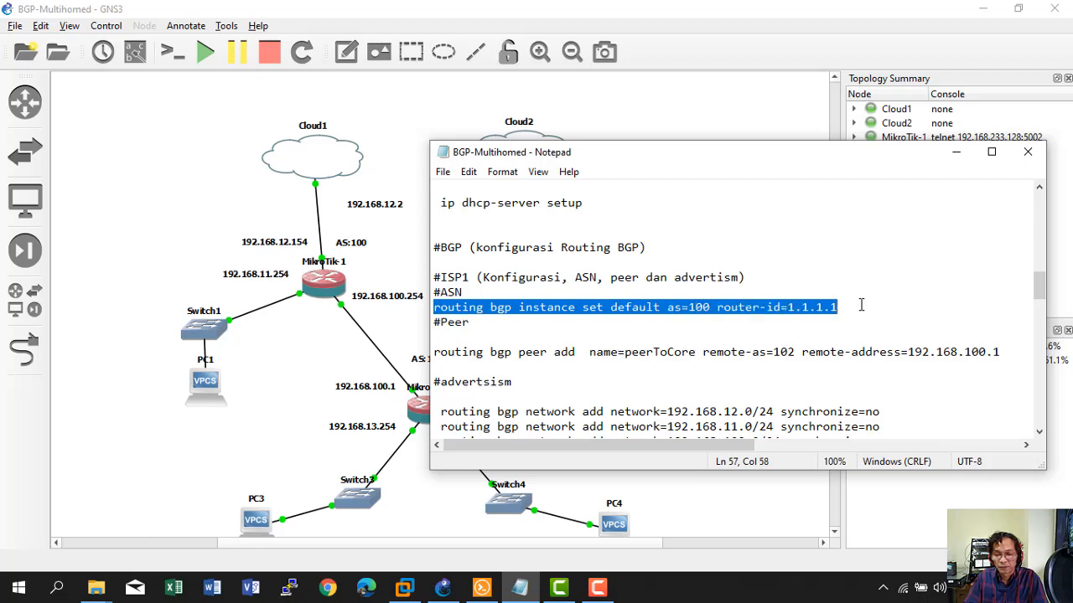
pyautogui.rightClick(796, 302)
pyautogui.click(821, 352)
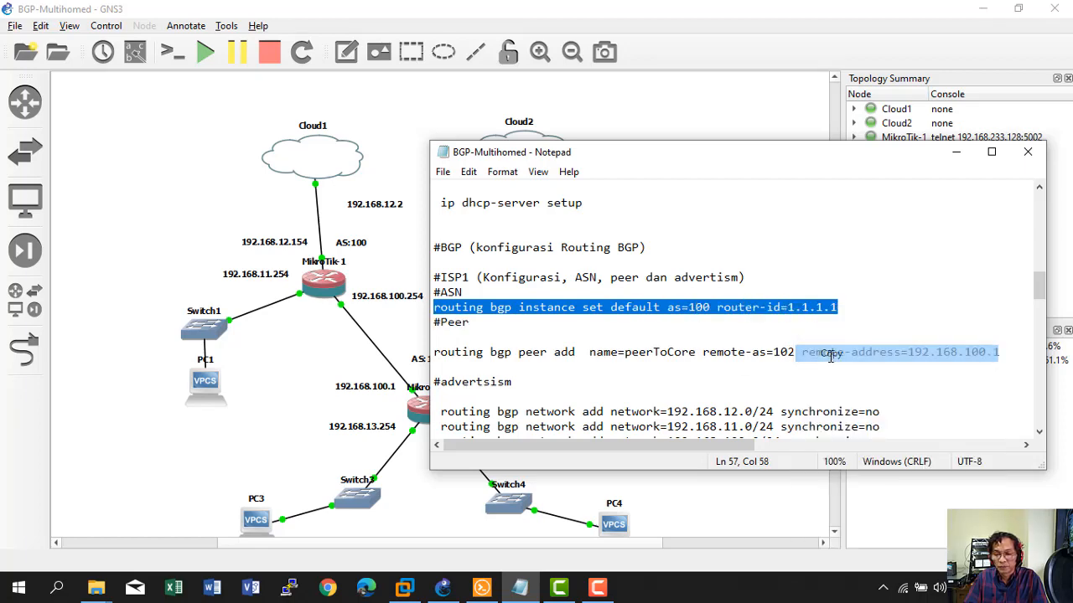
# Apply as=100 router-id=1.1.1.1 on MikroTik-1 and check it with 'routing bgp instance print detail'.
pyautogui.click(482, 588)
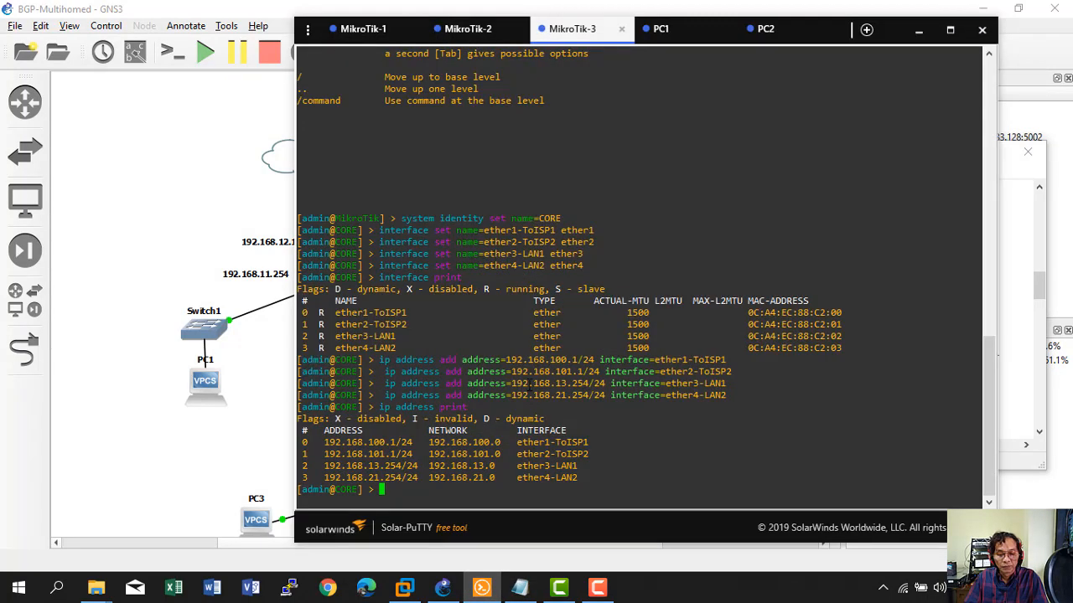
pyautogui.click(362, 28)
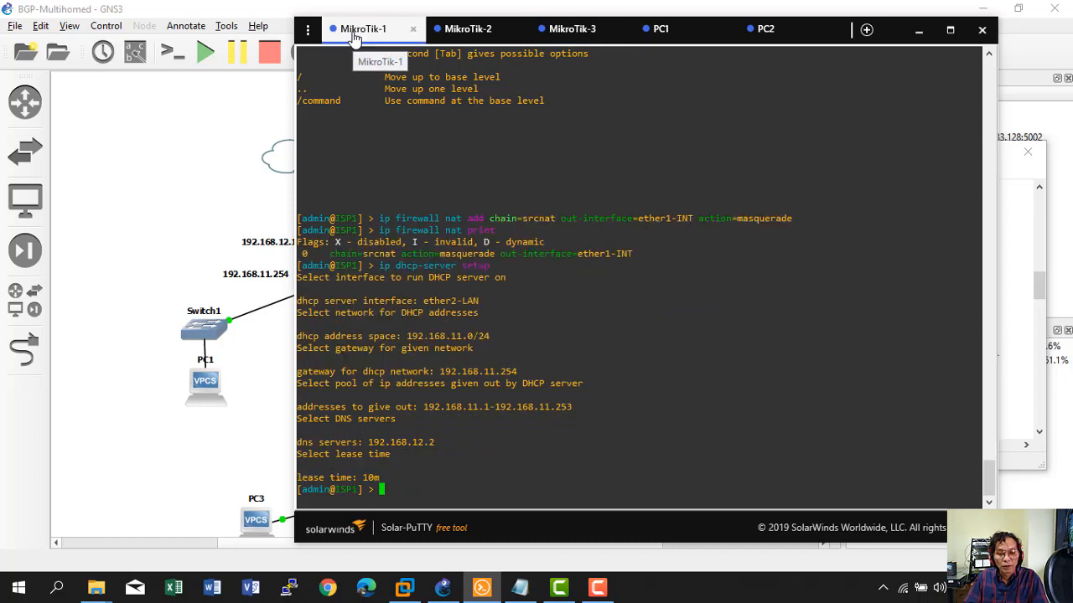
pyautogui.rightClick(520, 300)
pyautogui.press('Return')
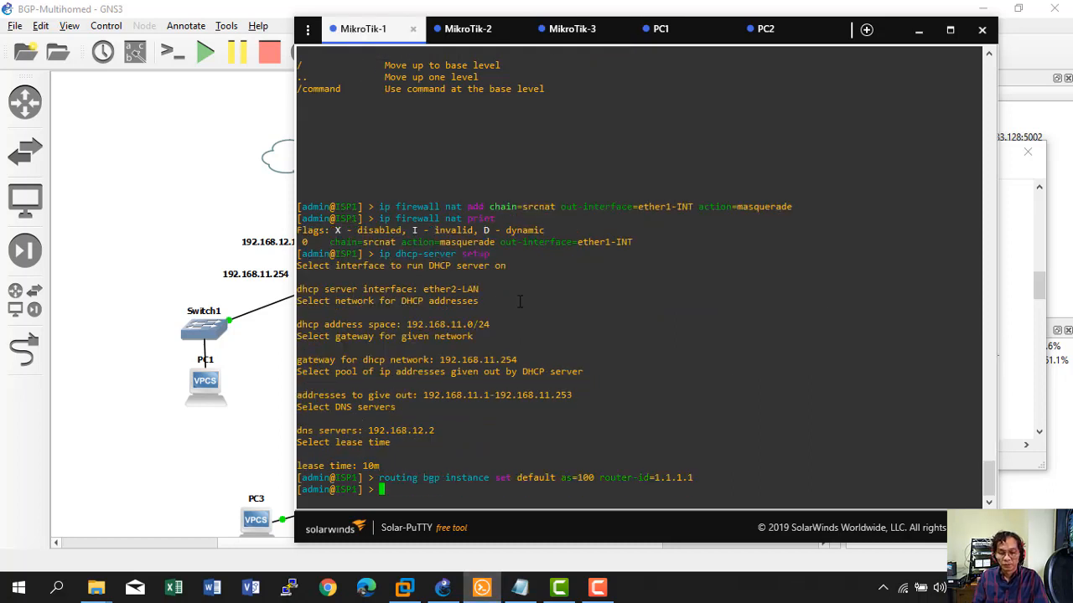
pyautogui.write('routing ')
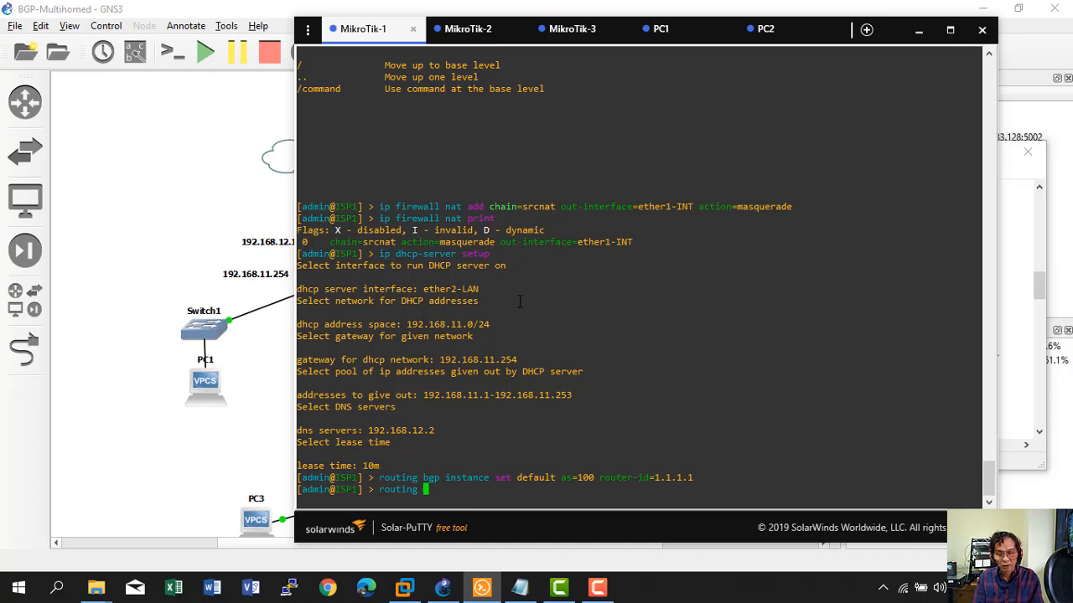
pyautogui.write('bgp instance ')
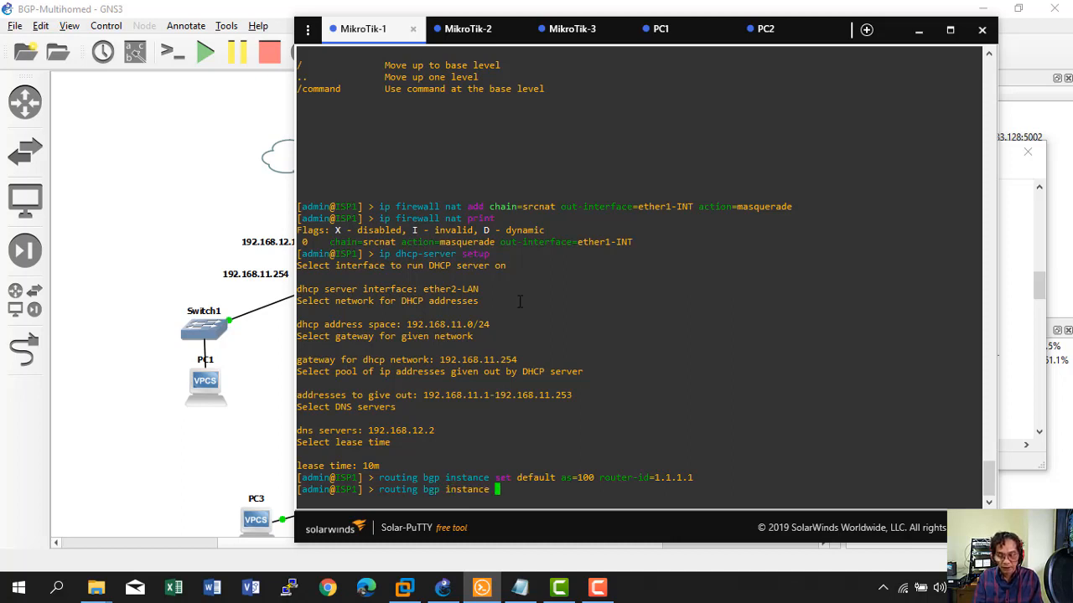
pyautogui.write('print detail')
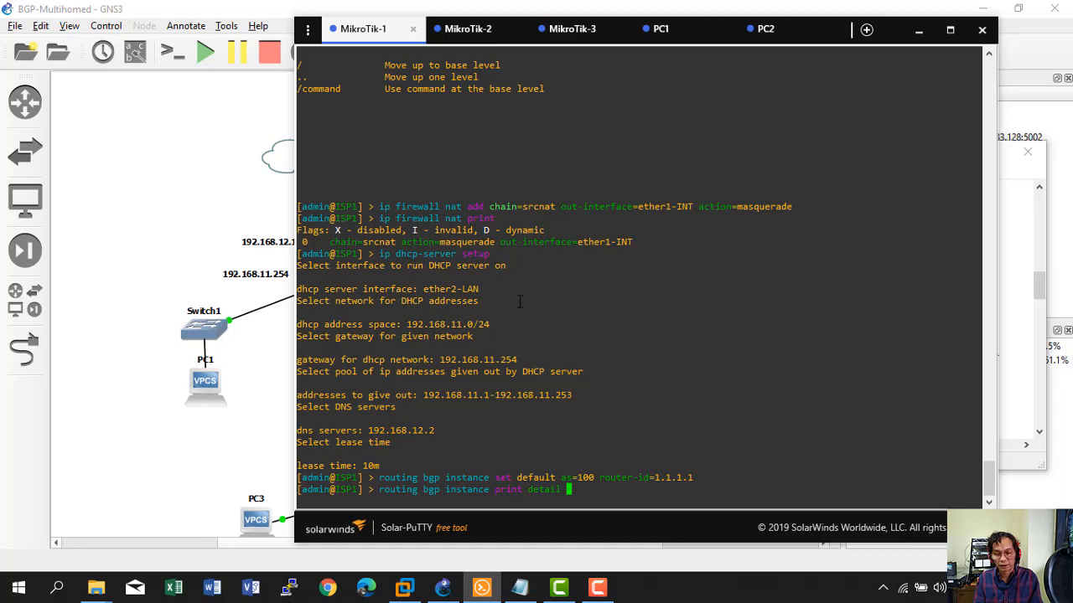
pyautogui.press('Return')
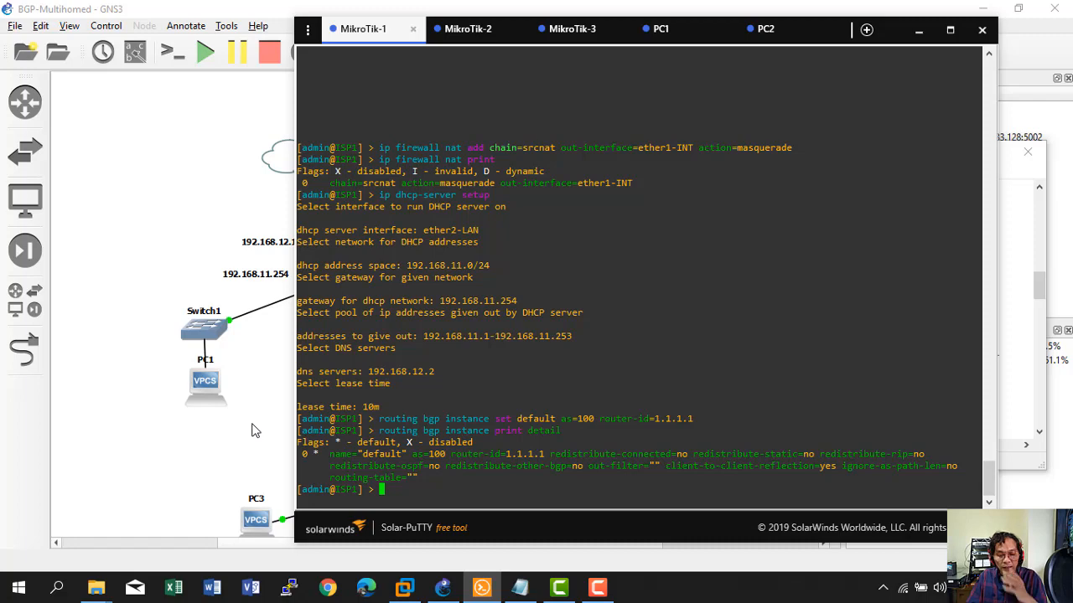
# Copy the ISP2 BGP instance command (AS 101, router-id 2.2.2.2) from the Notepad notes.
pyautogui.click(468, 30)
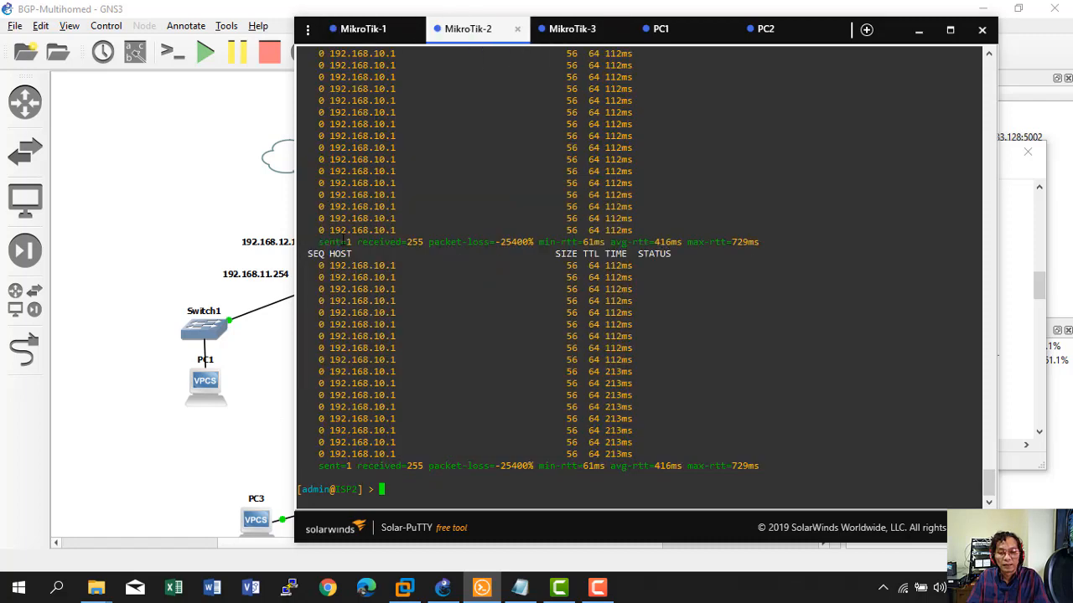
pyautogui.click(520, 588)
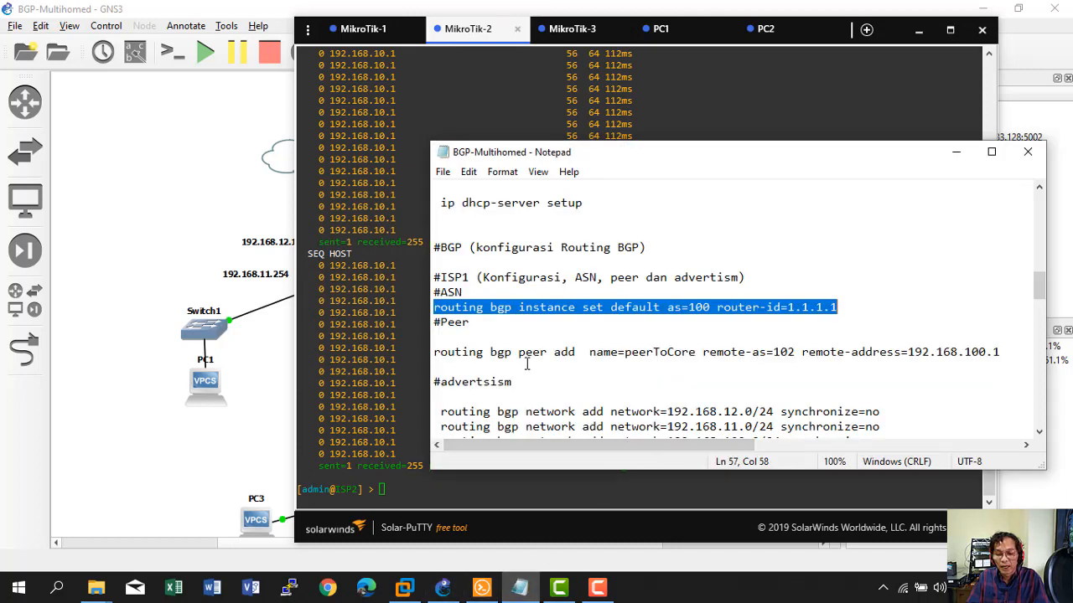
pyautogui.scroll(-1, 526, 364)
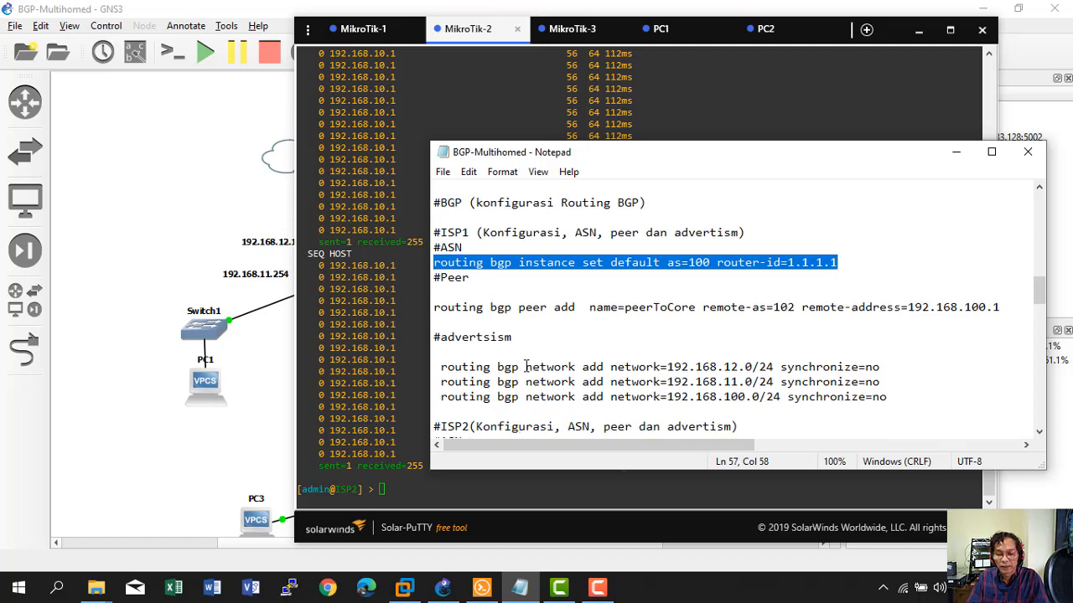
pyautogui.scroll(-2, 526, 366)
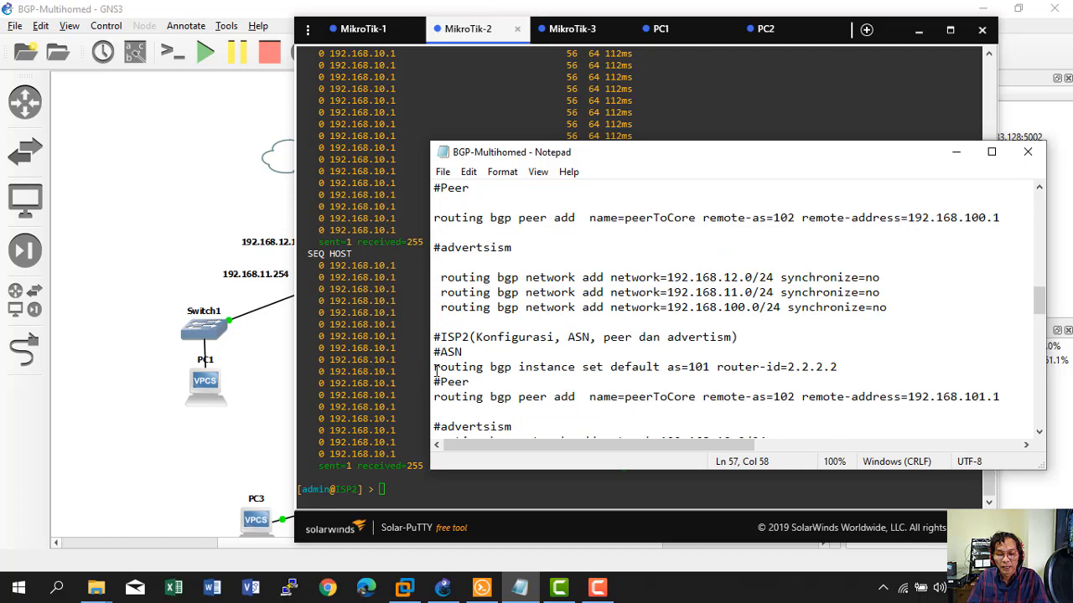
pyautogui.moveTo(435, 369); pyautogui.dragTo(838, 366)
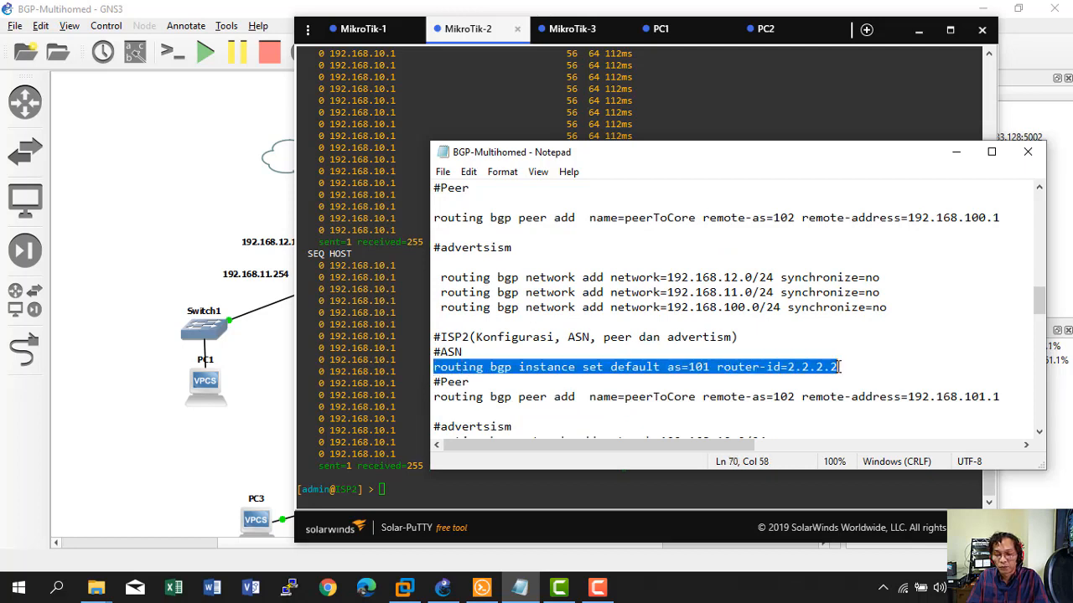
pyautogui.rightClick(777, 366)
pyautogui.click(947, 177)
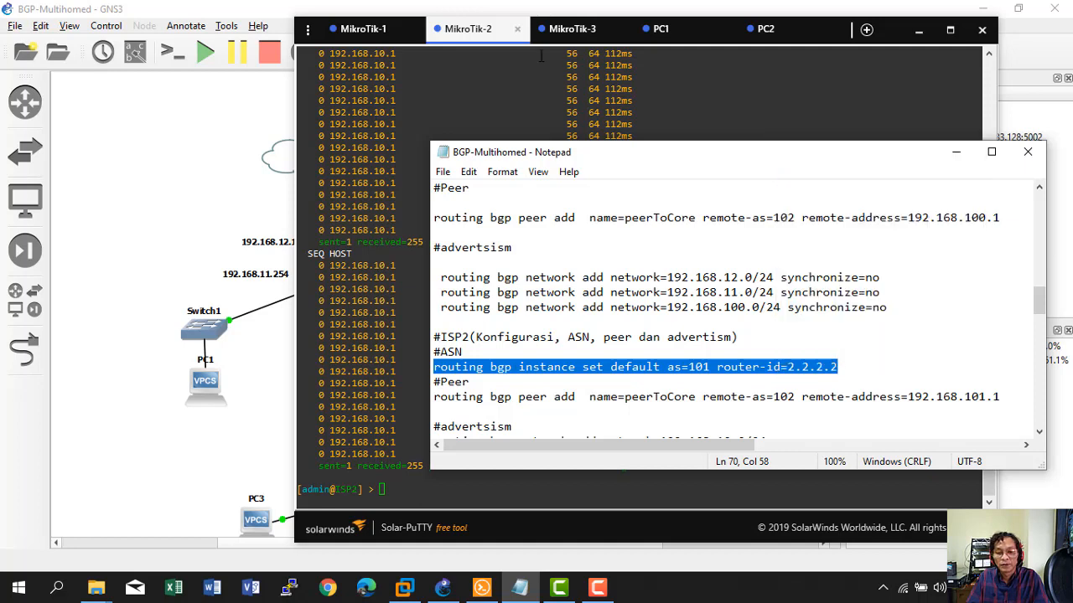
# Paste and run it in the MikroTik-2 console, then verify with 'routing bgp instance print detail'.
pyautogui.click(470, 39)
pyautogui.rightClick(507, 324)
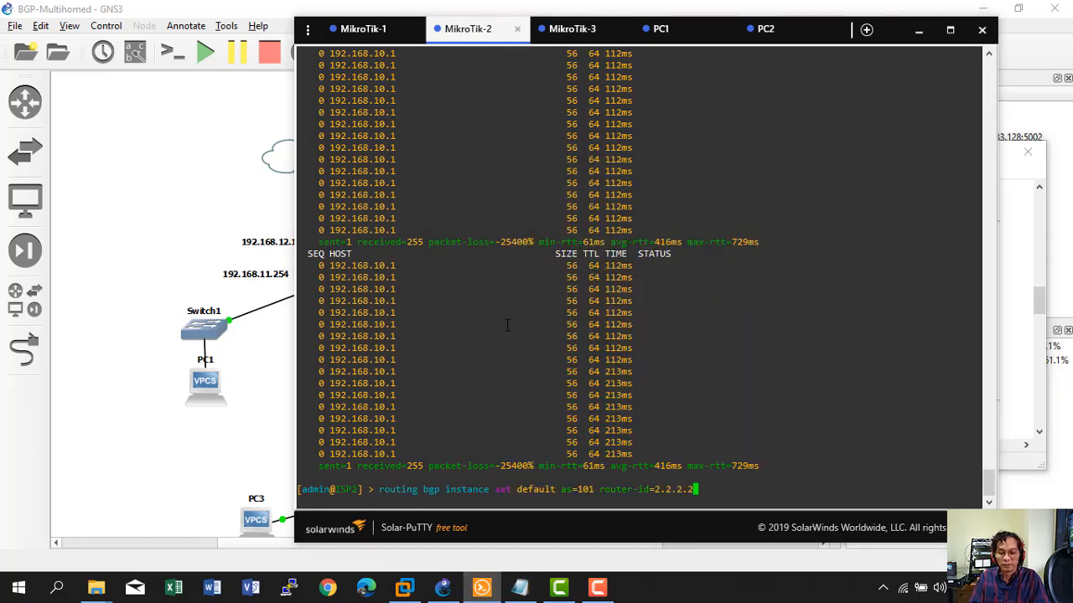
pyautogui.press('Return')
pyautogui.write('routing ')
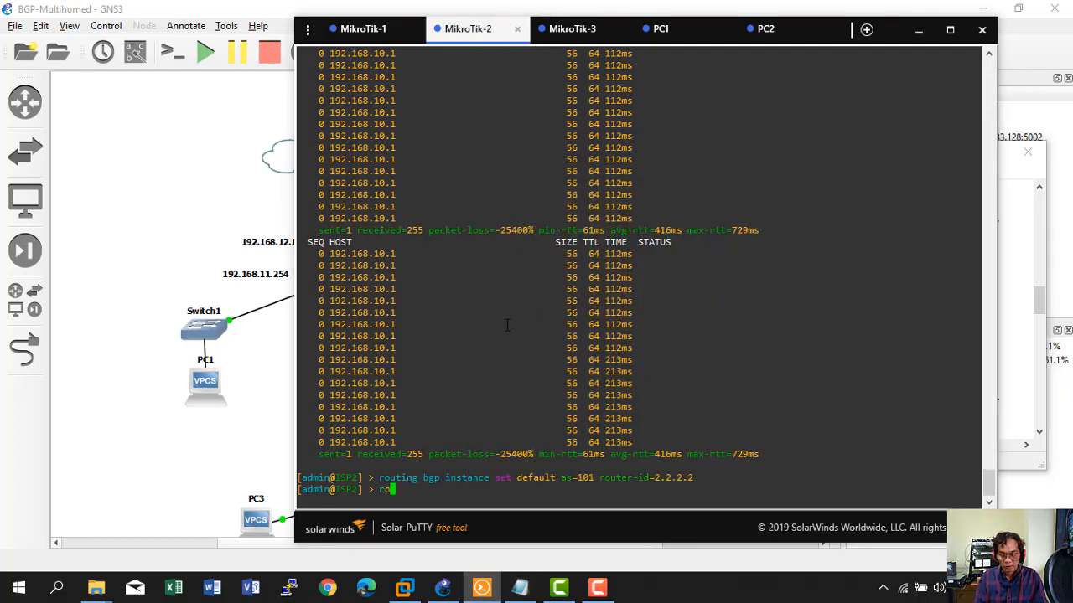
pyautogui.write('bgp i')
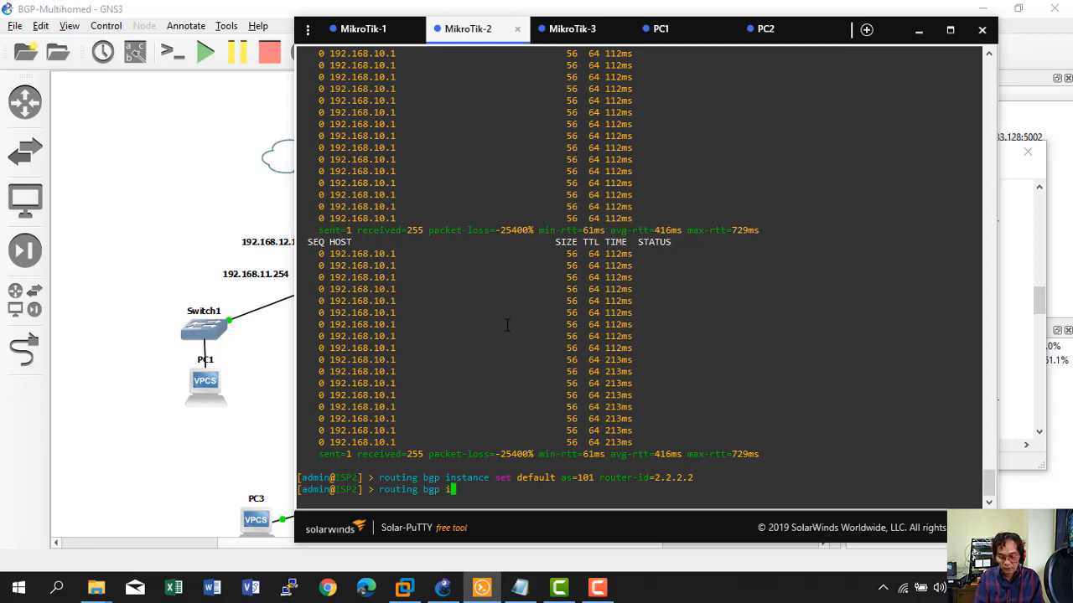
pyautogui.write('nstance print ')
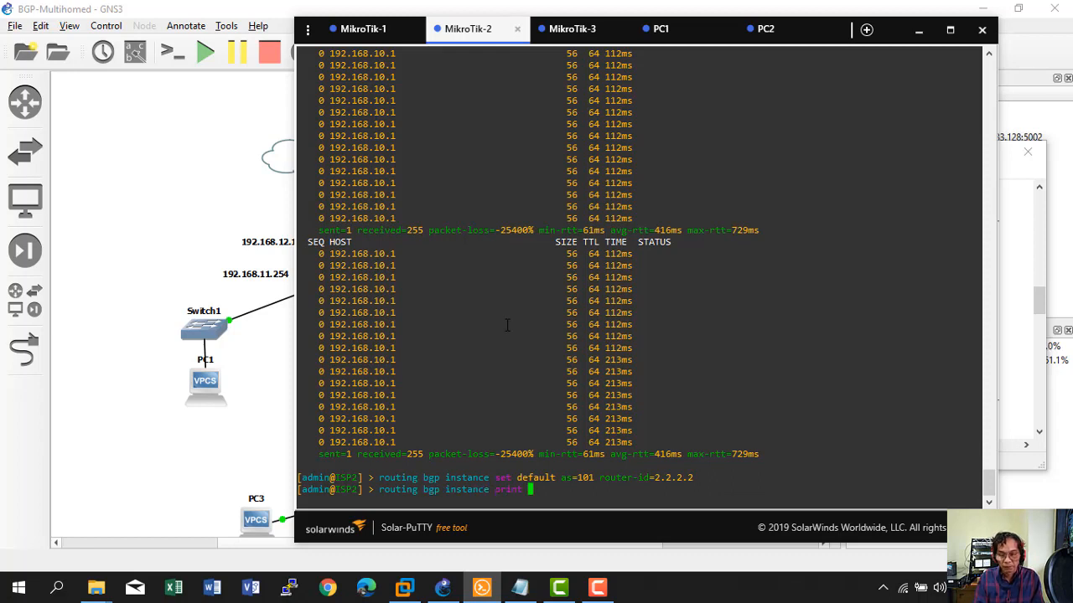
pyautogui.write('detail')
pyautogui.press('Return')
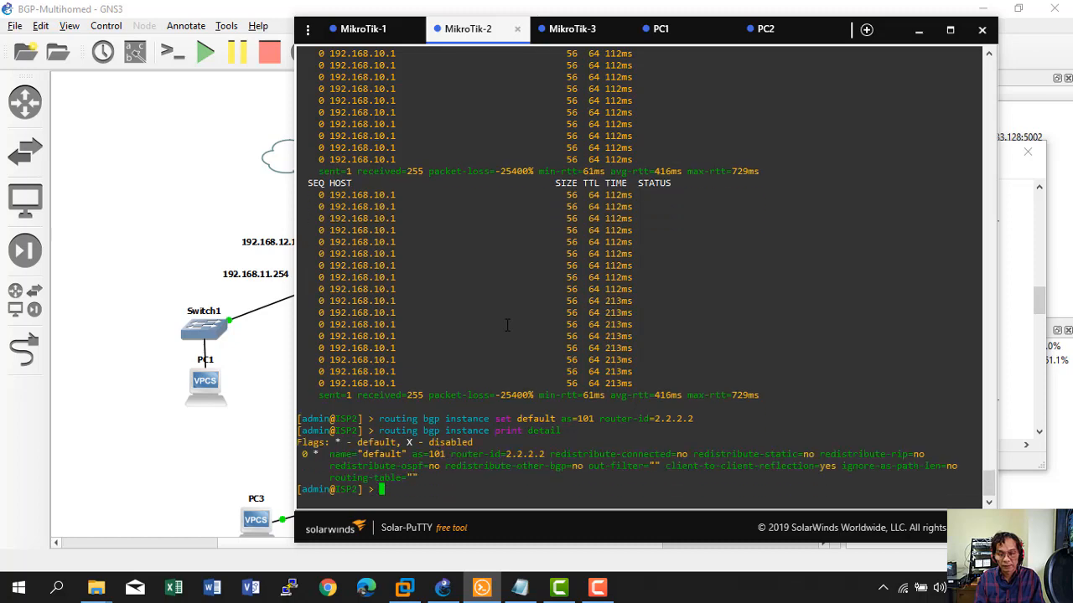
# Copy the CORE BGP instance command (AS 102, router-id 3.3.3.3) from the Notepad notes.
pyautogui.click(559, 31)
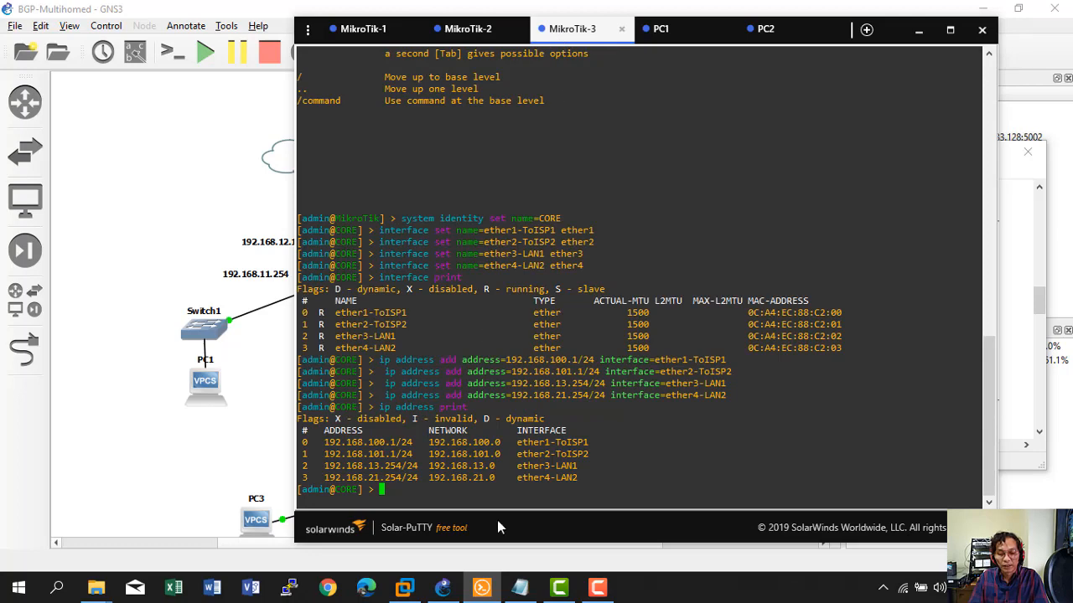
pyautogui.click(520, 586)
pyautogui.scroll(-2, 631, 338)
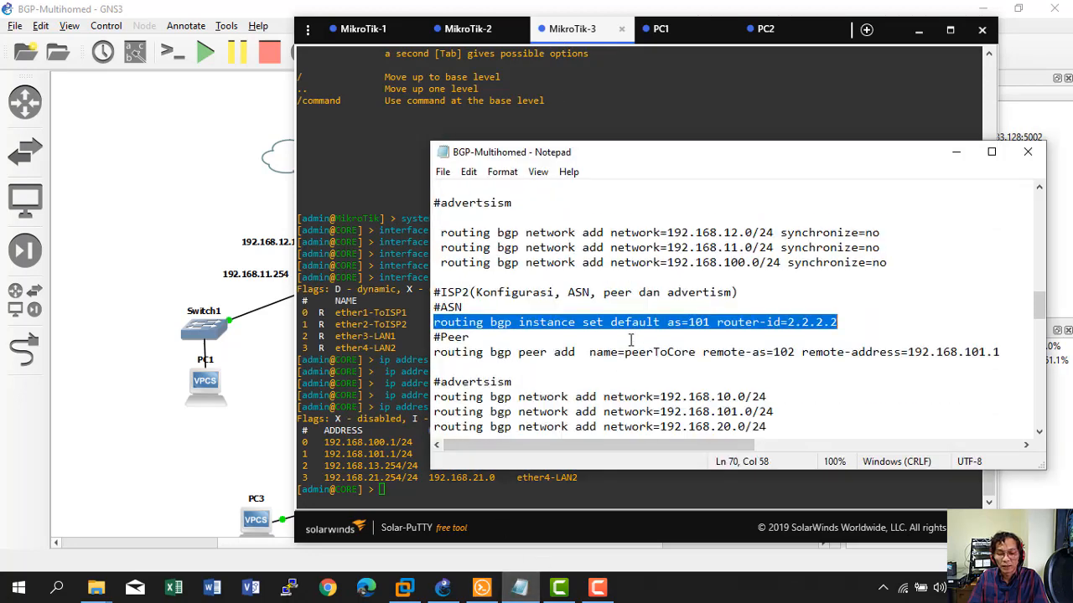
pyautogui.scroll(-1, 631, 338)
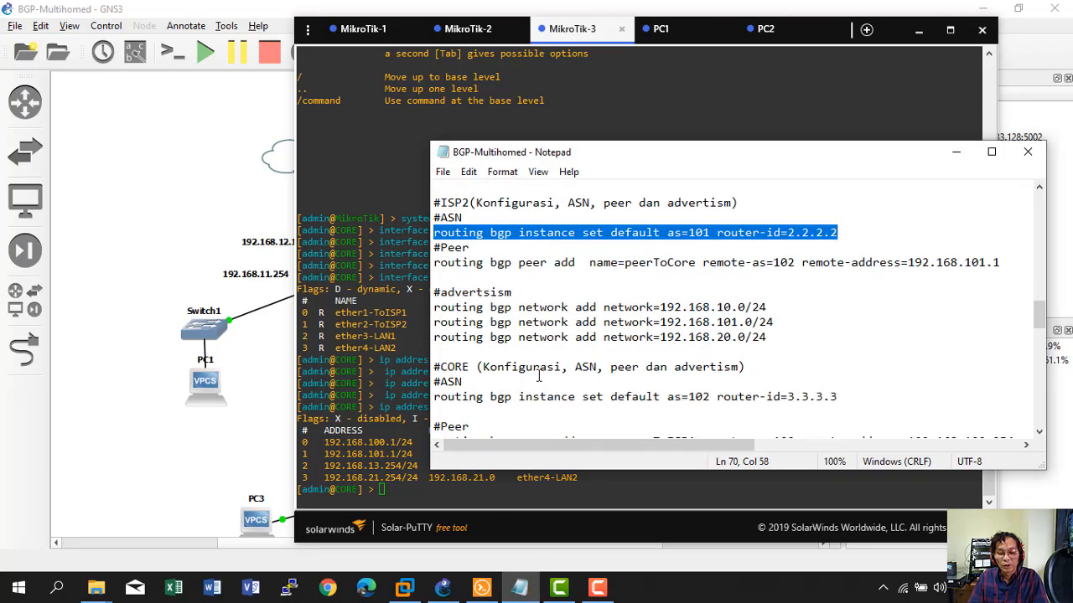
pyautogui.scroll(-1, 575, 354)
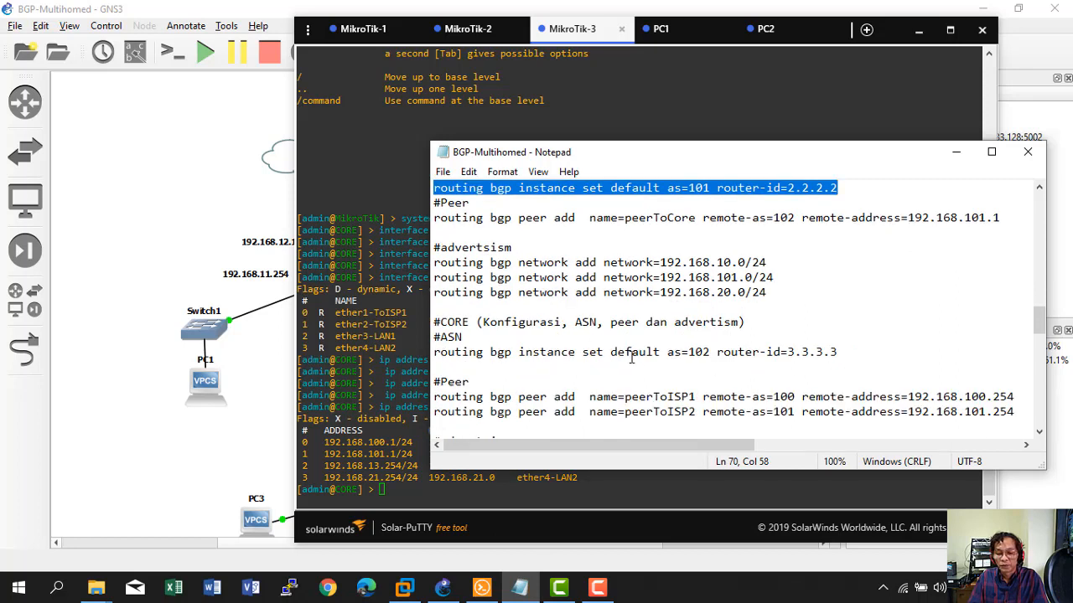
pyautogui.moveTo(433, 352); pyautogui.dragTo(838, 352)
pyautogui.rightClick(774, 355)
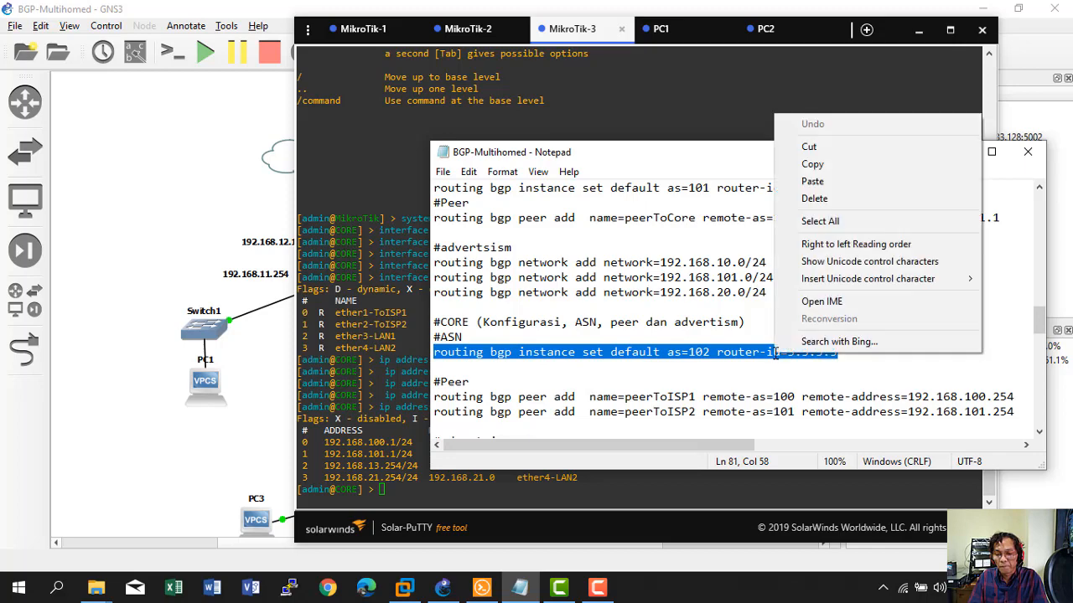
pyautogui.click(804, 161)
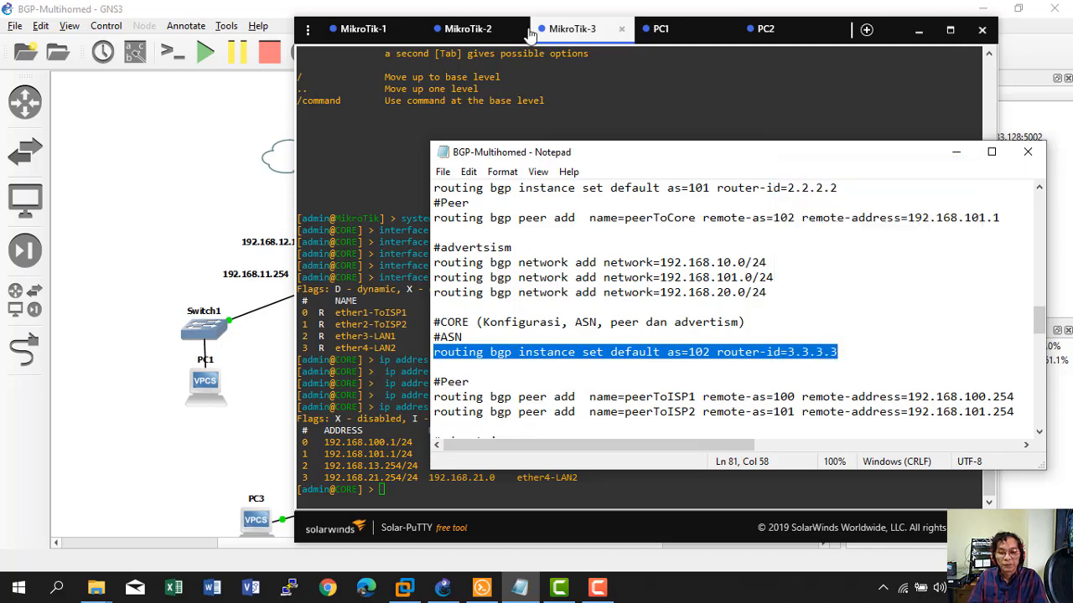
# Paste and run it in the MikroTik-3 console, then verify with 'routing bgp instance print'.
pyautogui.click(572, 35)
pyautogui.rightClick(493, 353)
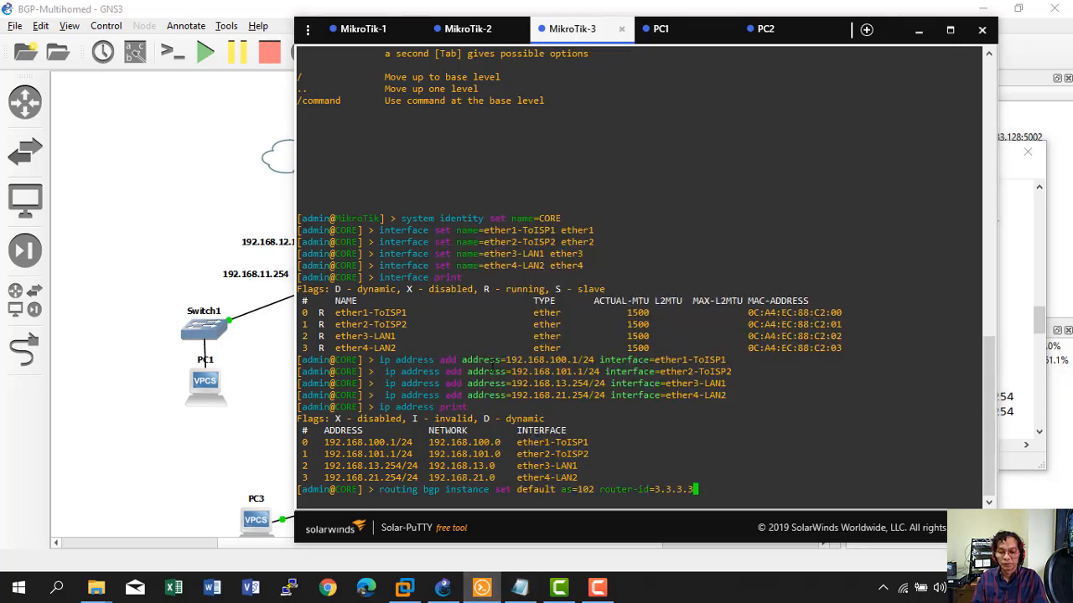
pyautogui.press('Return')
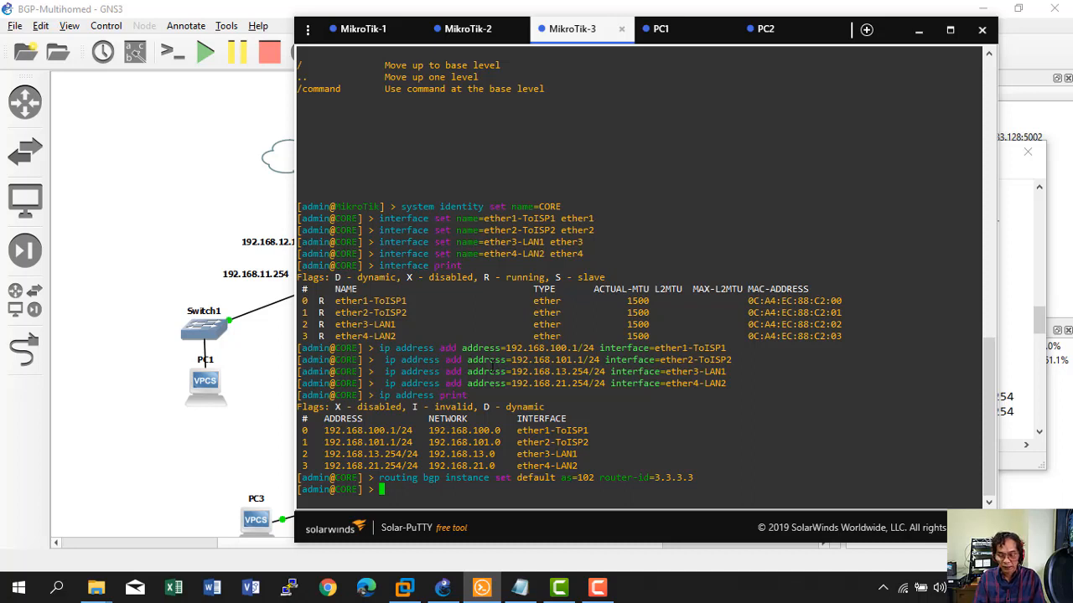
pyautogui.write('routing bgp ')
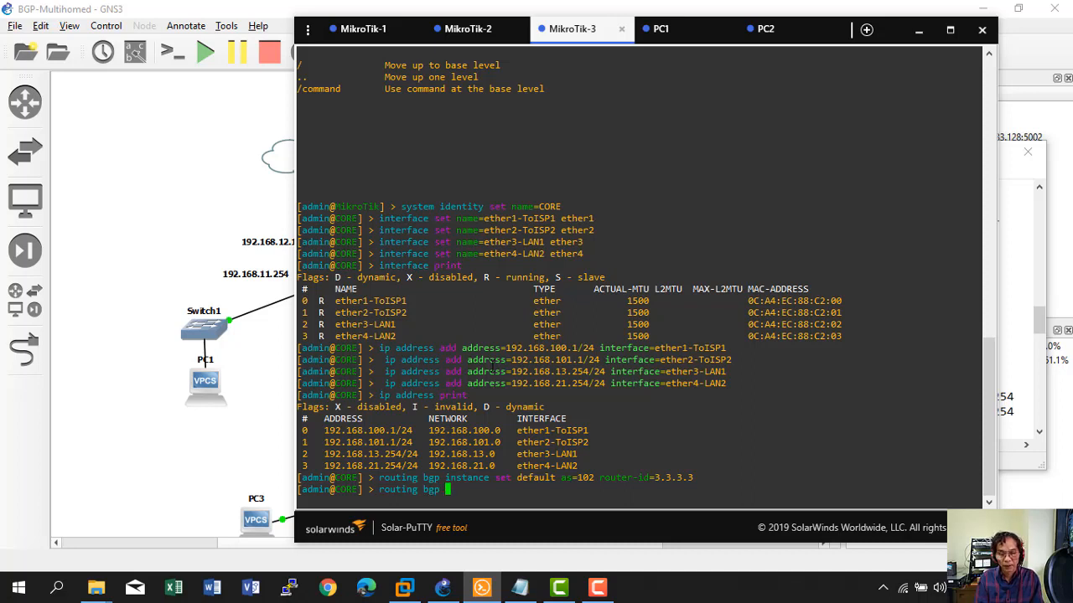
pyautogui.write('instance print')
pyautogui.press('Return')
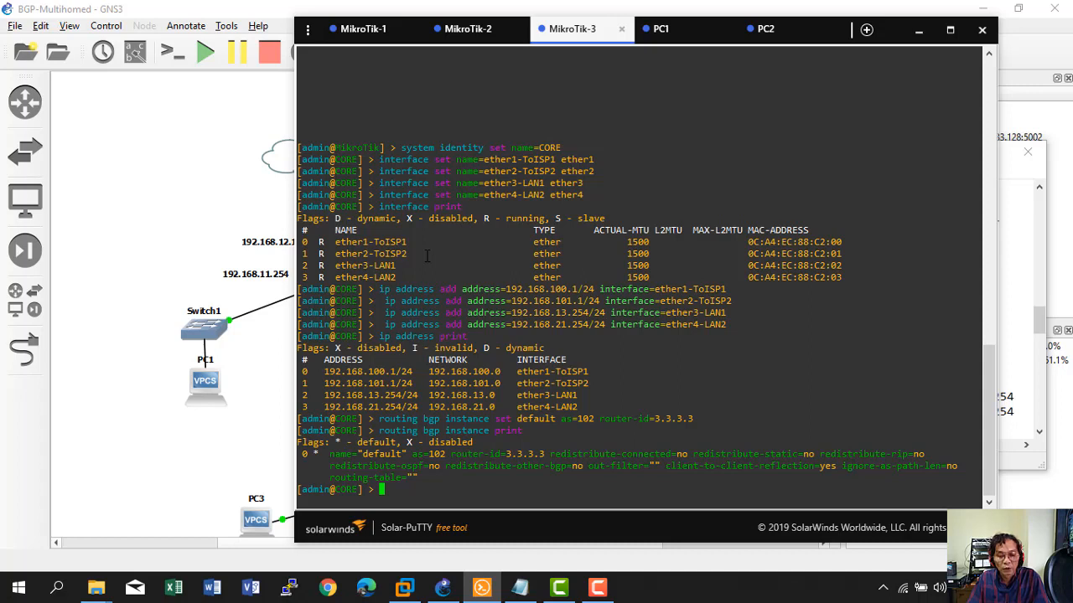
# Scroll the notes up to the #ISP1 block, select its peer line, then return to GNS3.
pyautogui.click(517, 592)
pyautogui.scroll(1, 622, 331)
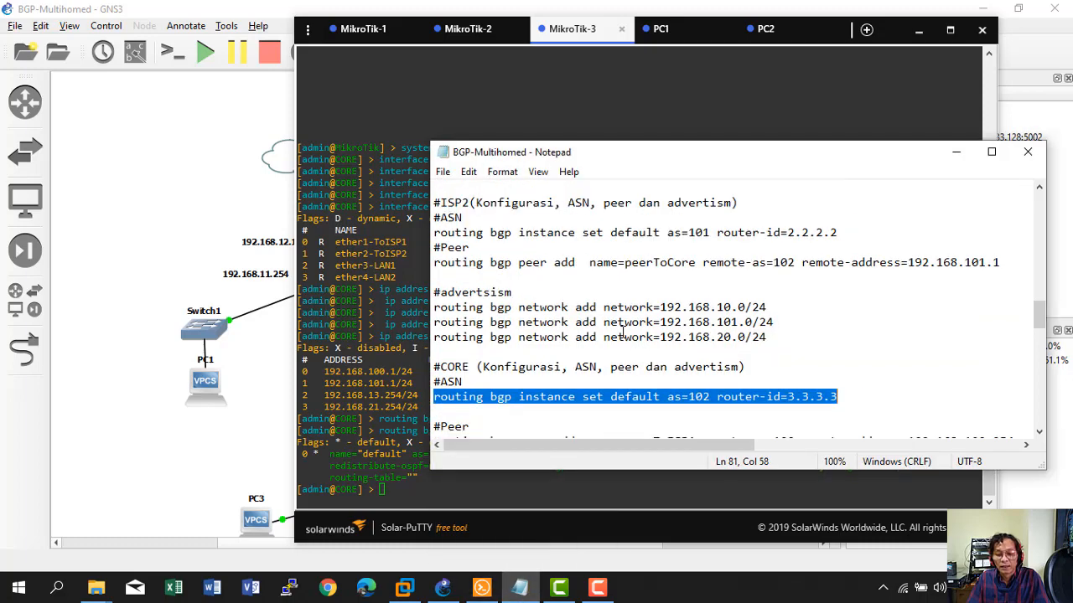
pyautogui.scroll(1, 621, 332)
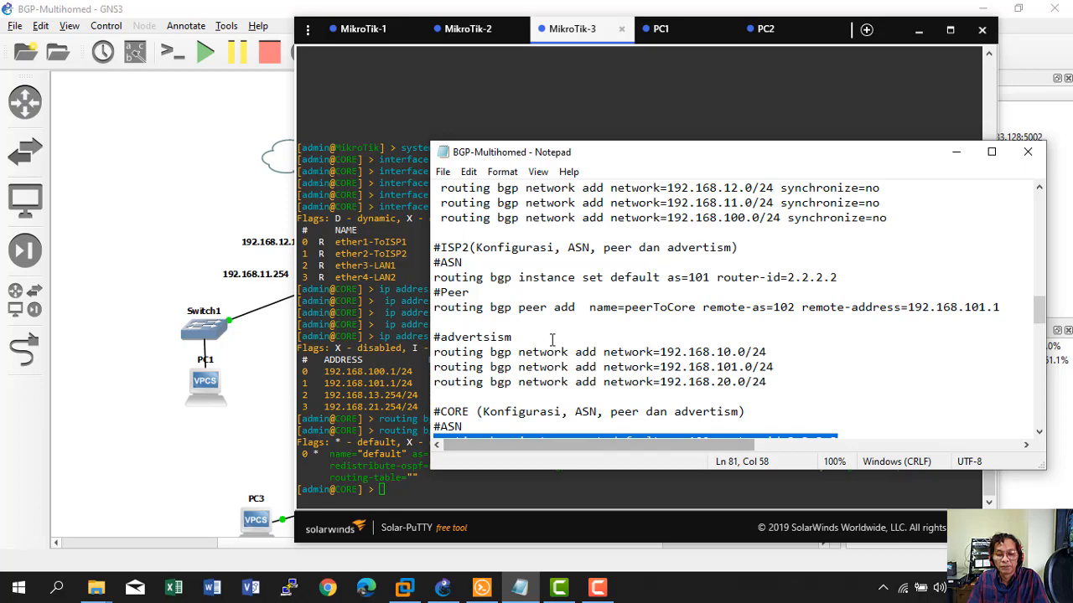
pyautogui.scroll(3, 558, 361)
pyautogui.scroll(2, 552, 336)
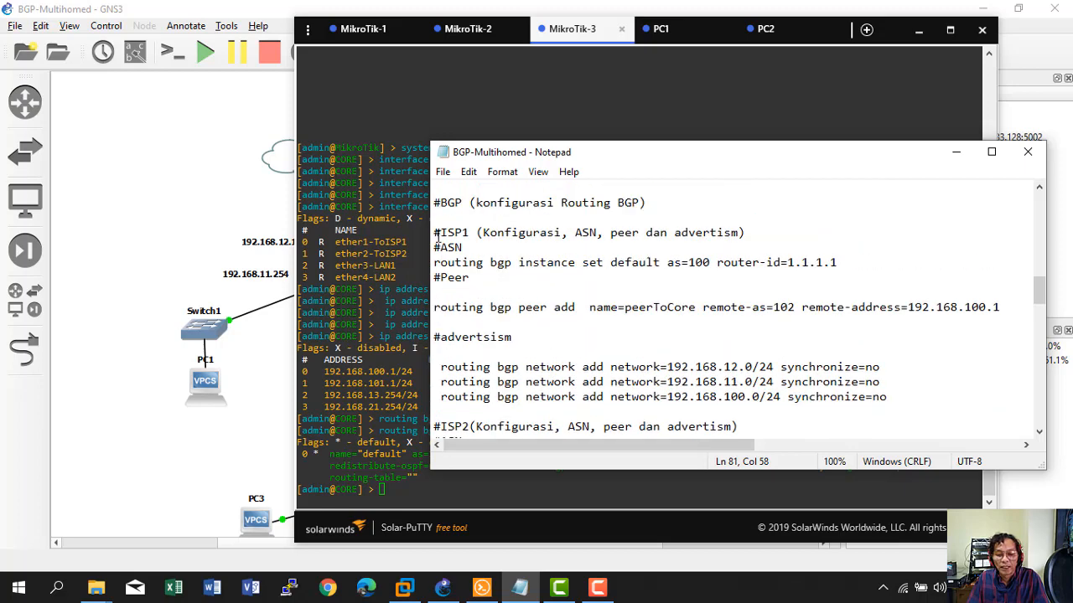
pyautogui.moveTo(449, 218); pyautogui.dragTo(748, 233)
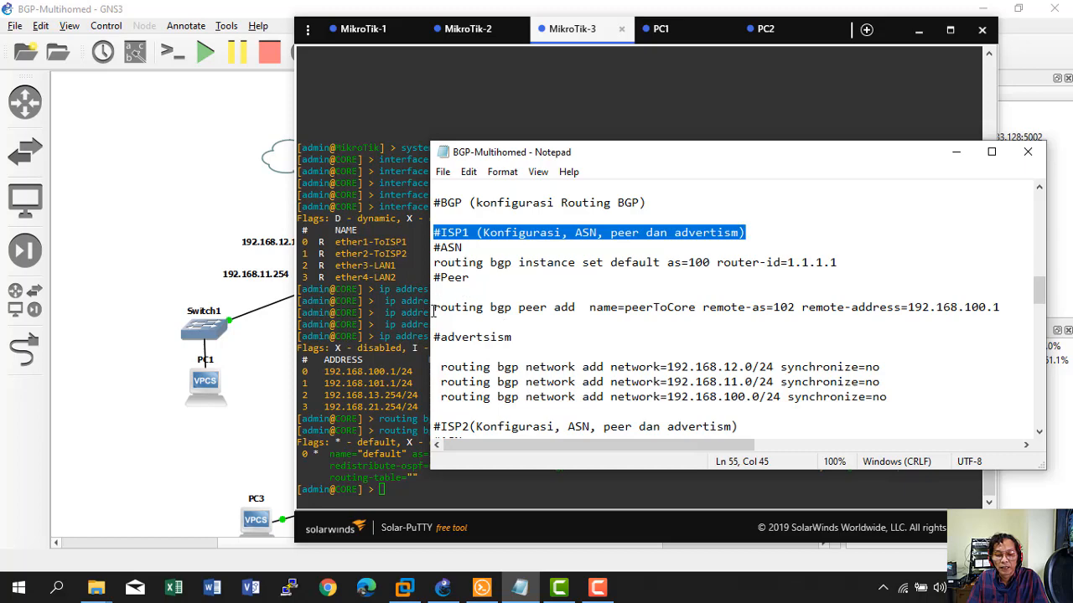
pyautogui.moveTo(434, 308); pyautogui.dragTo(768, 311)
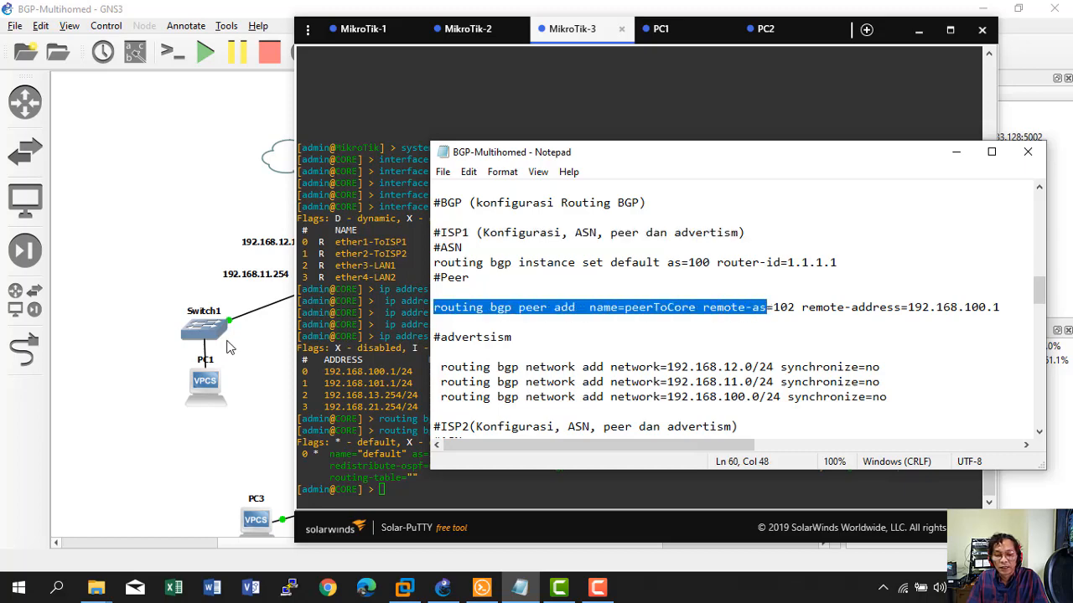
pyautogui.click(129, 377)
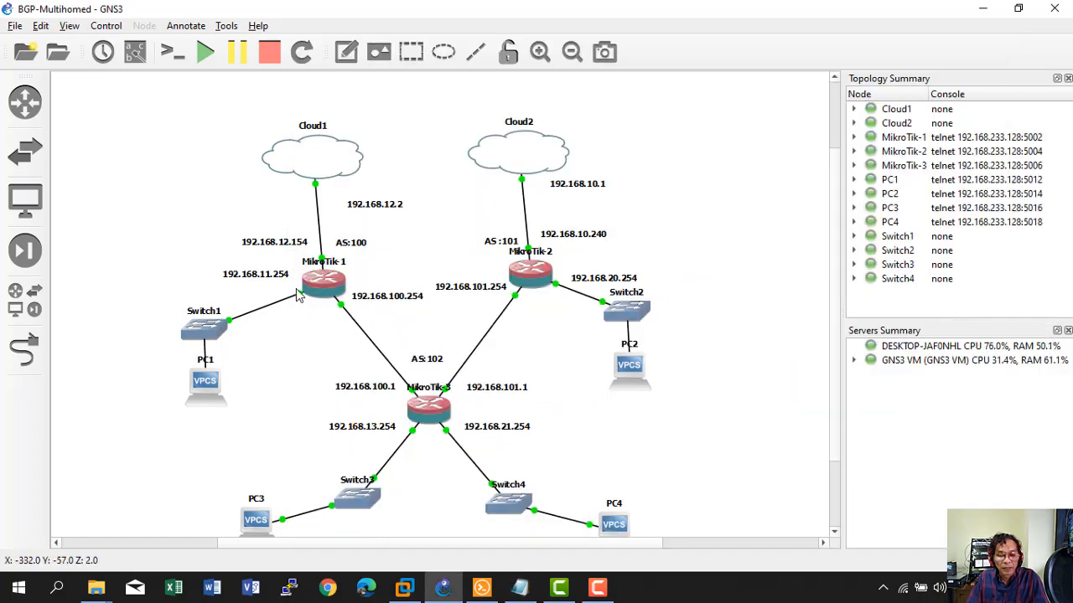
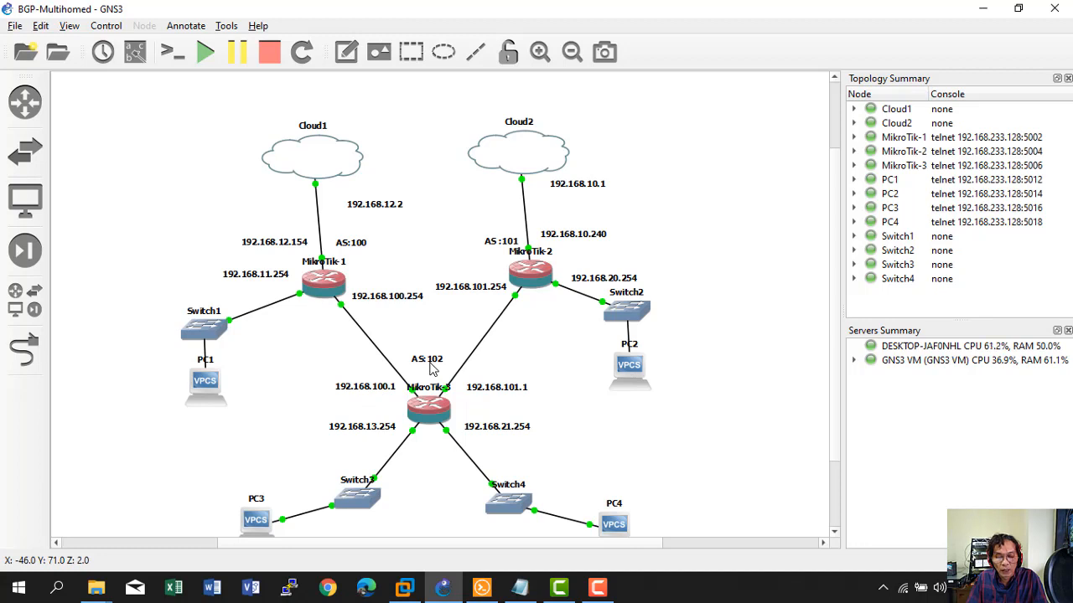
# In the notes, select the ISP1 line 'routing bgp peer add name=peerToCore remote-as=102 remote-address=192.168.100.1'.
pyautogui.click(519, 587)
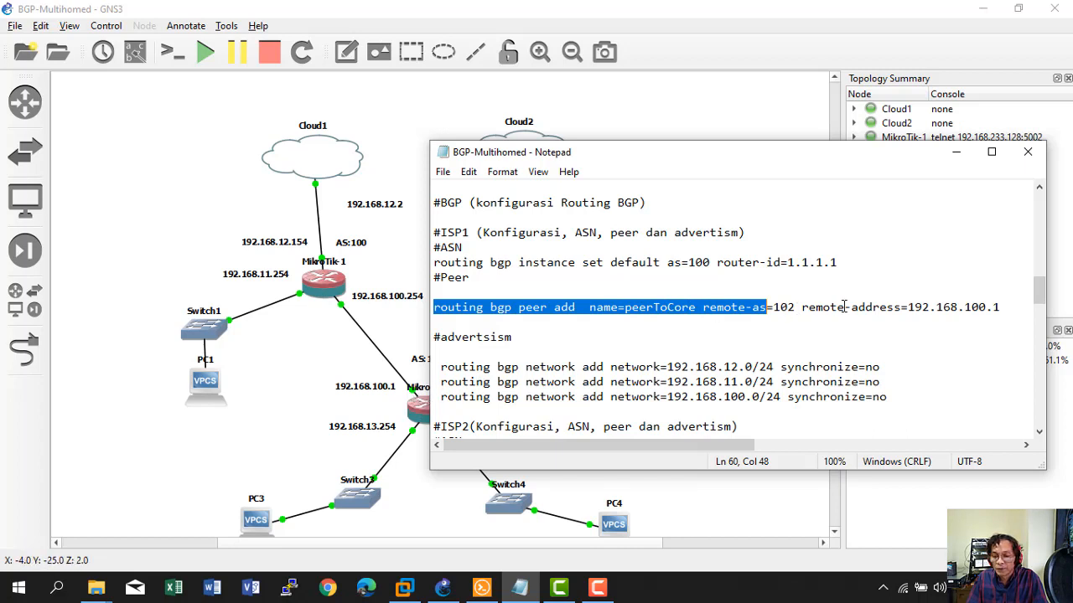
pyautogui.click(455, 320)
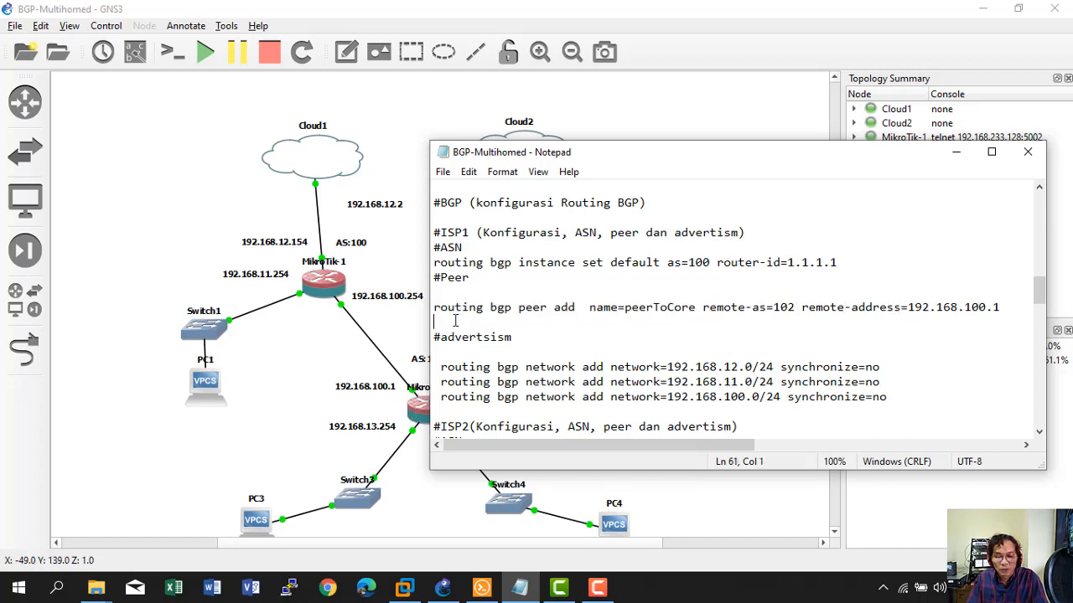
pyautogui.click(435, 306)
pyautogui.moveTo(435, 307); pyautogui.dragTo(1001, 307)
pyautogui.hotkey('ctrl', 'c')
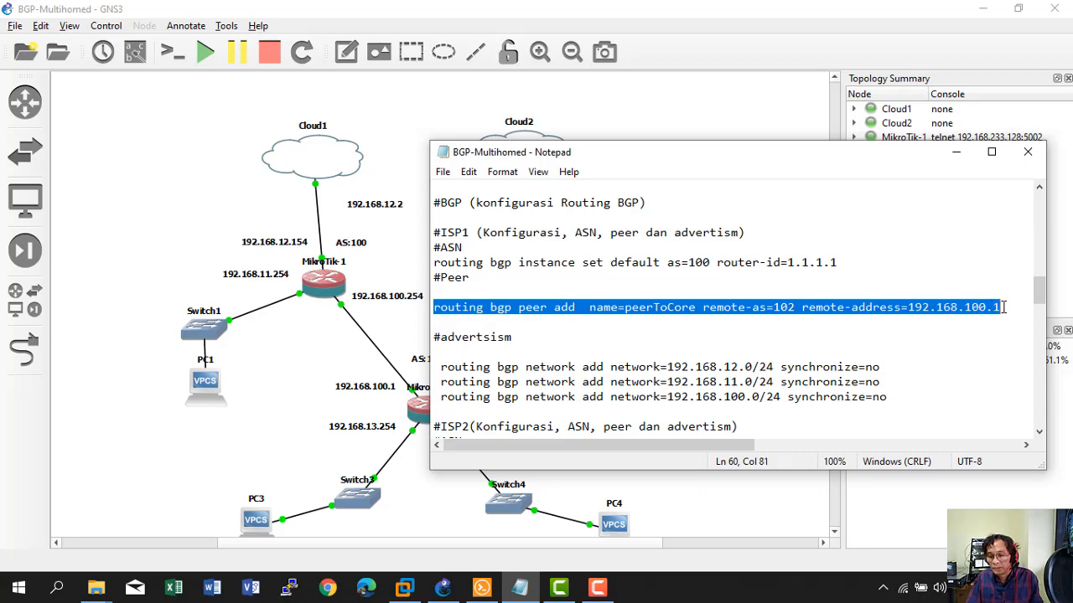
pyautogui.click(483, 589)
# Paste and run the peerToCore peer command on CORE, then view it with 'routing bgp peer print detail'.
pyautogui.rightClick(390, 498)
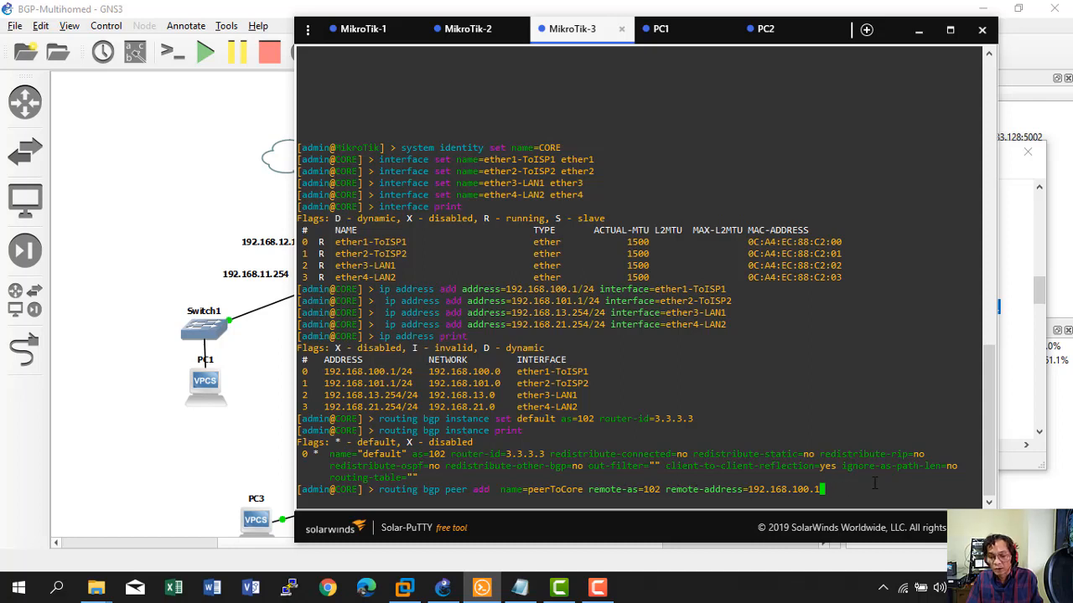
pyautogui.press('Return')
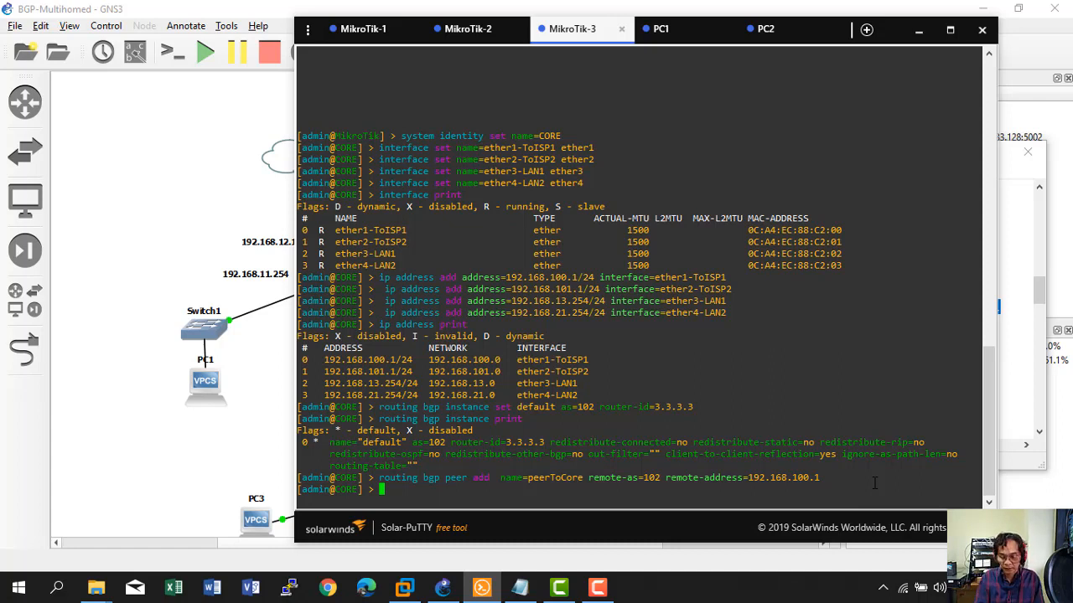
pyautogui.write('routing bgp ')
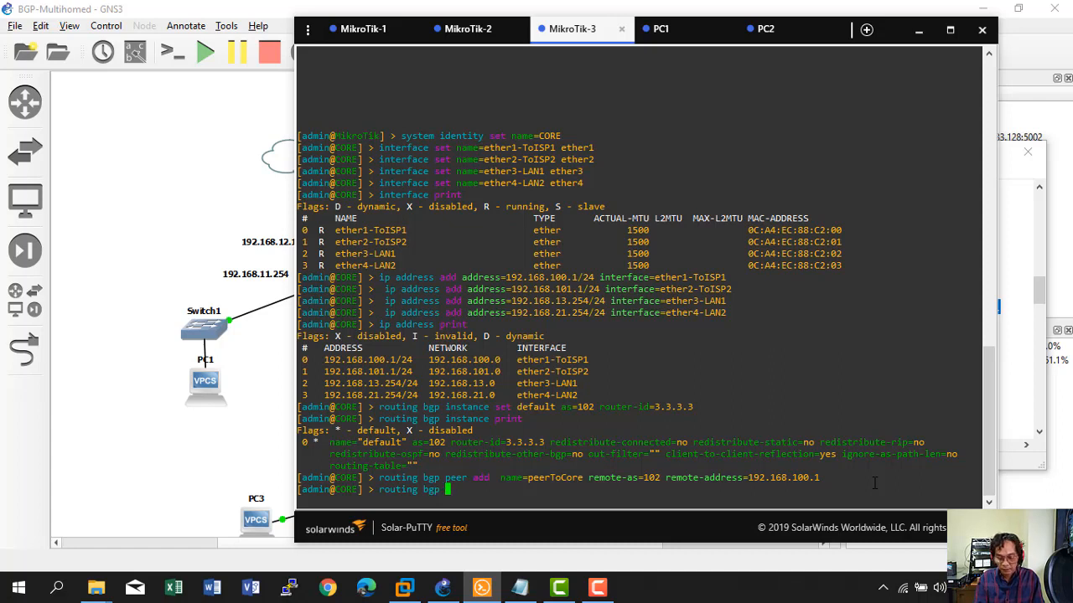
pyautogui.write('peer print de')
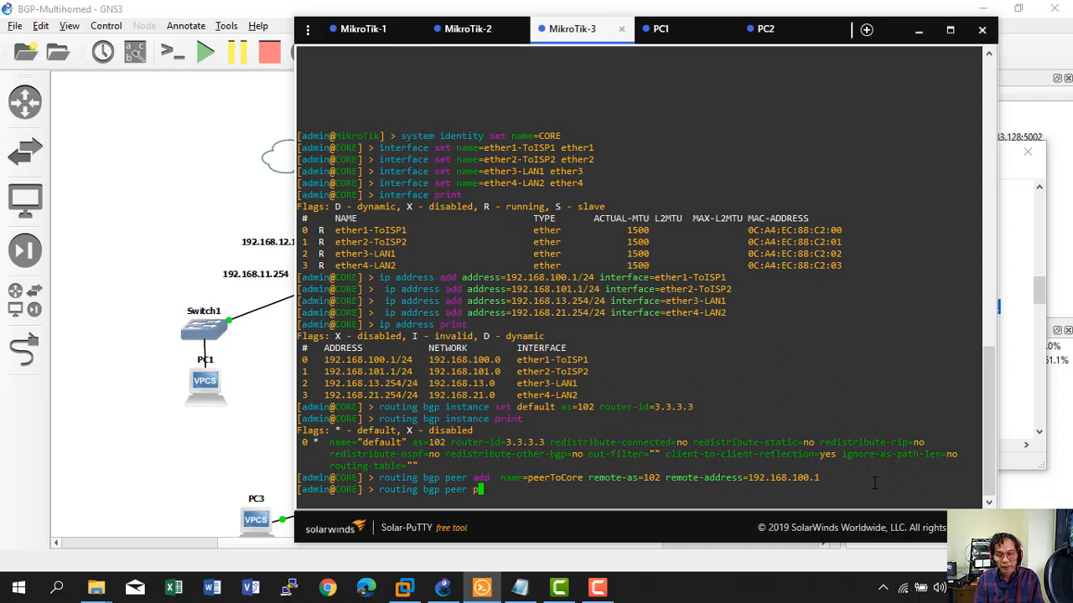
pyautogui.write('tail')
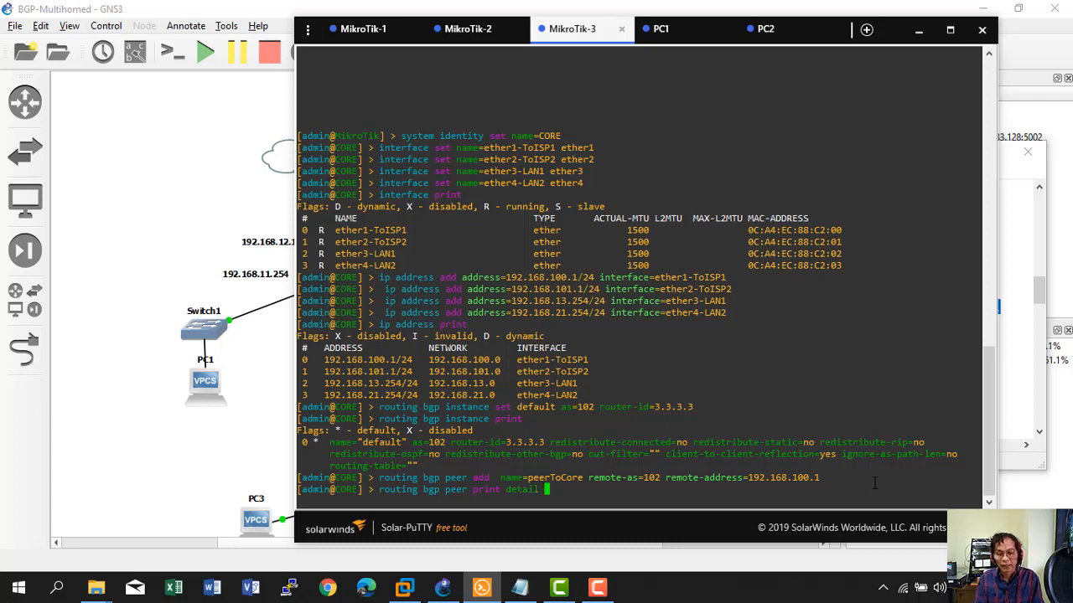
pyautogui.press('Return')
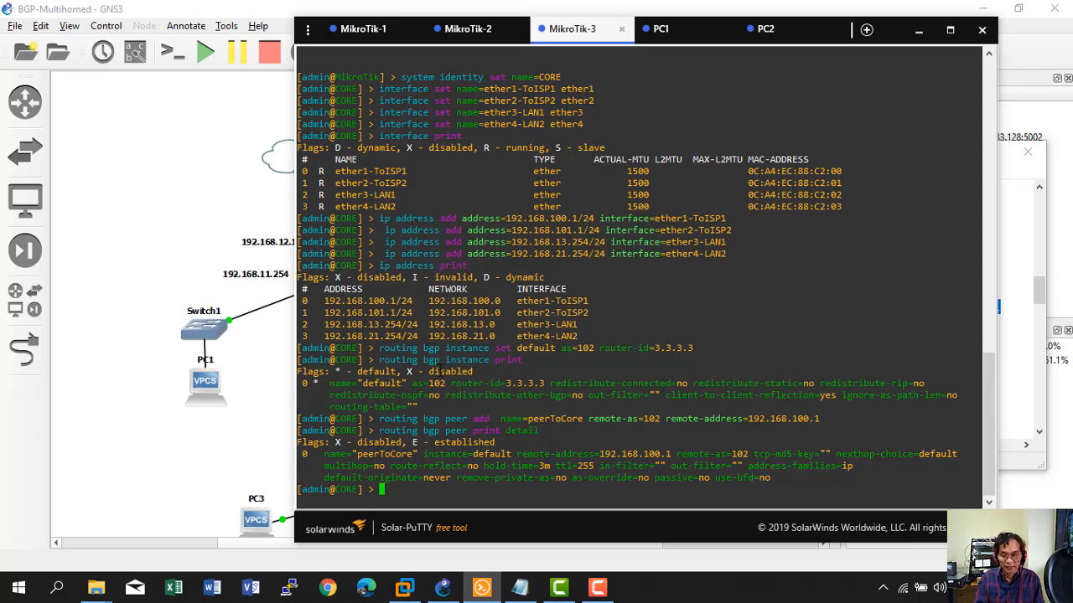
# Remove peer 0 from CORE with 'routing bgp peer remove numbers=0' and confirm the peer list is empty.
pyautogui.write('ip')
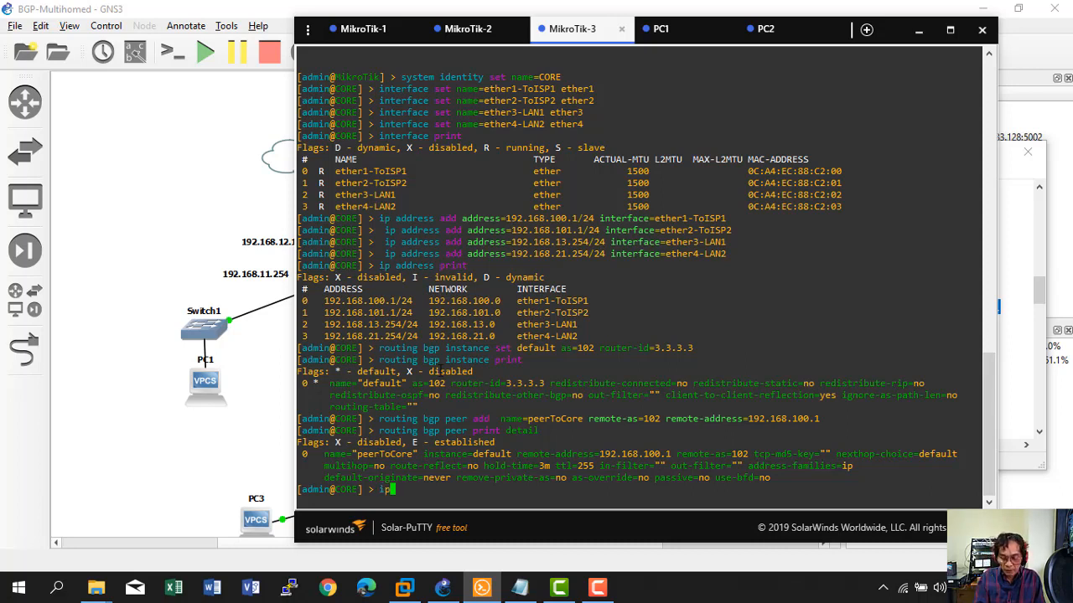
pyautogui.press('BackSpace')
pyautogui.press('BackSpace')
pyautogui.write('routing ')
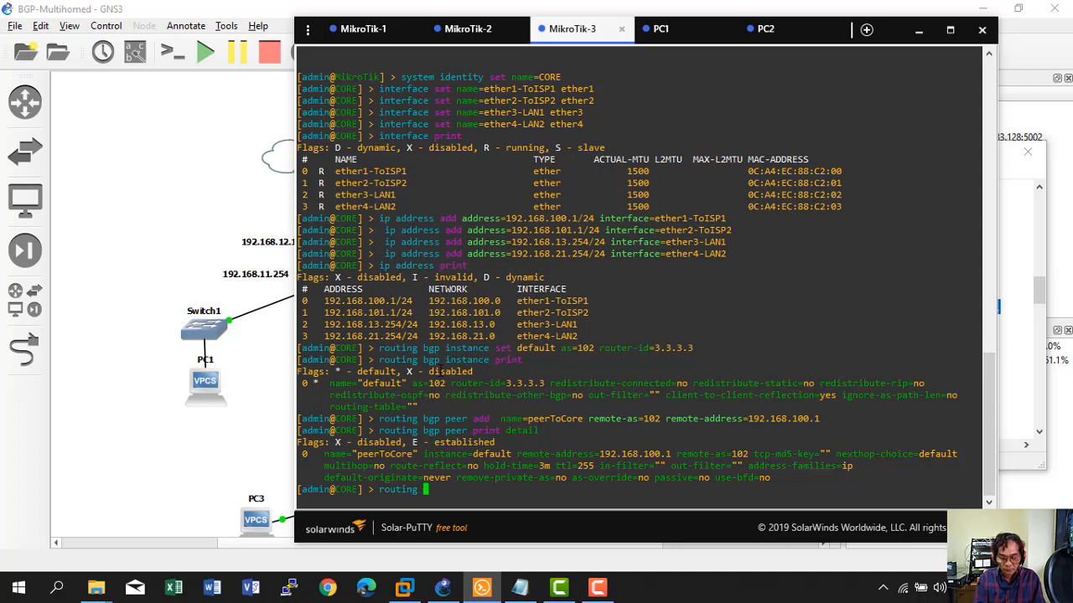
pyautogui.write('bgp p')
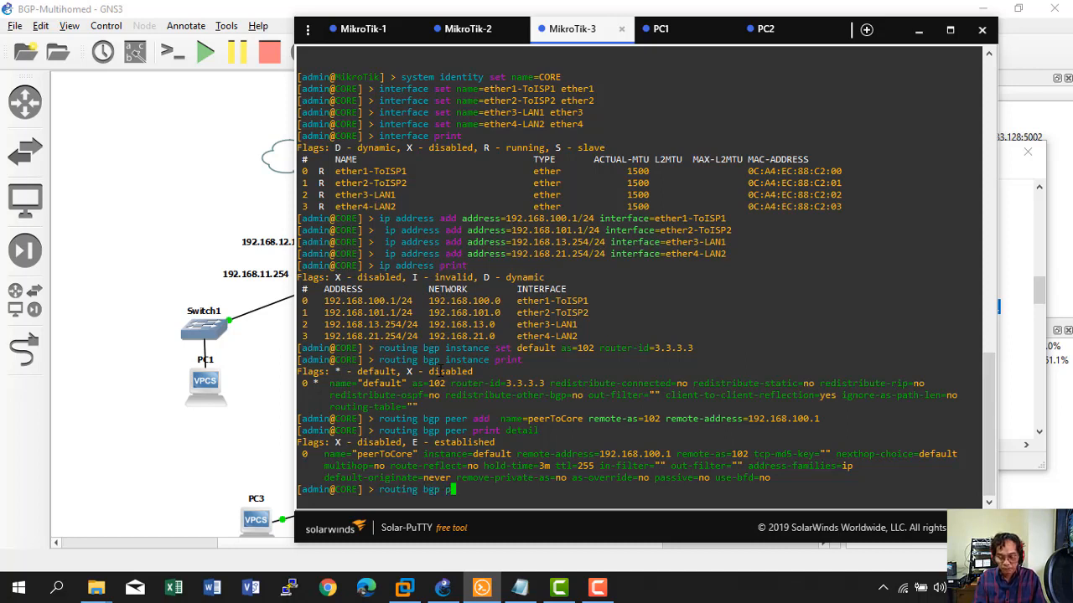
pyautogui.write('eer ')
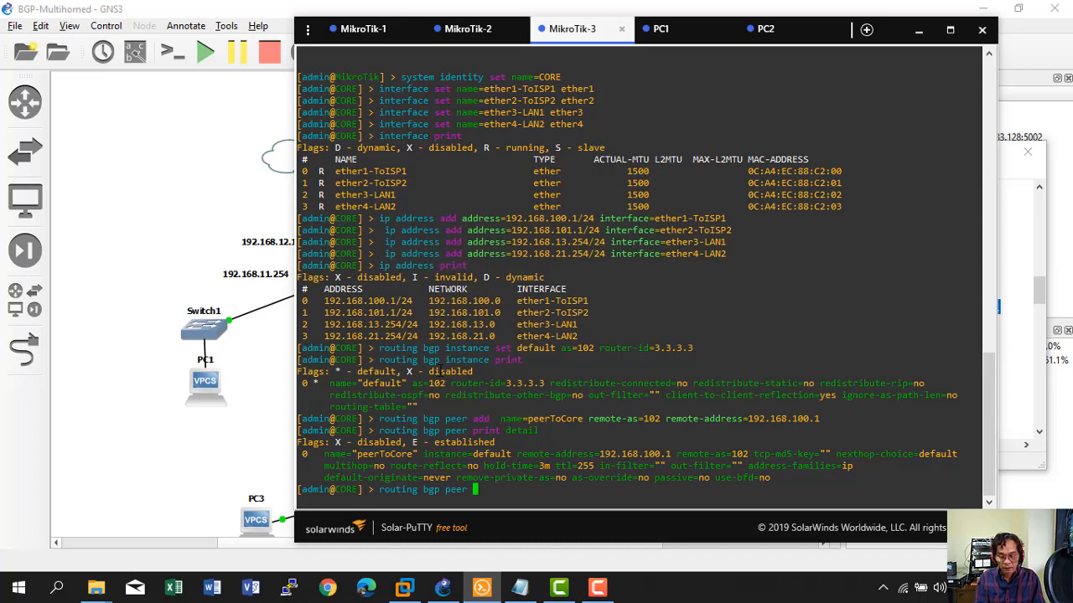
pyautogui.write('re')
pyautogui.press('BackSpace')
pyautogui.press('BackSpace')
pyautogui.write('remove n')
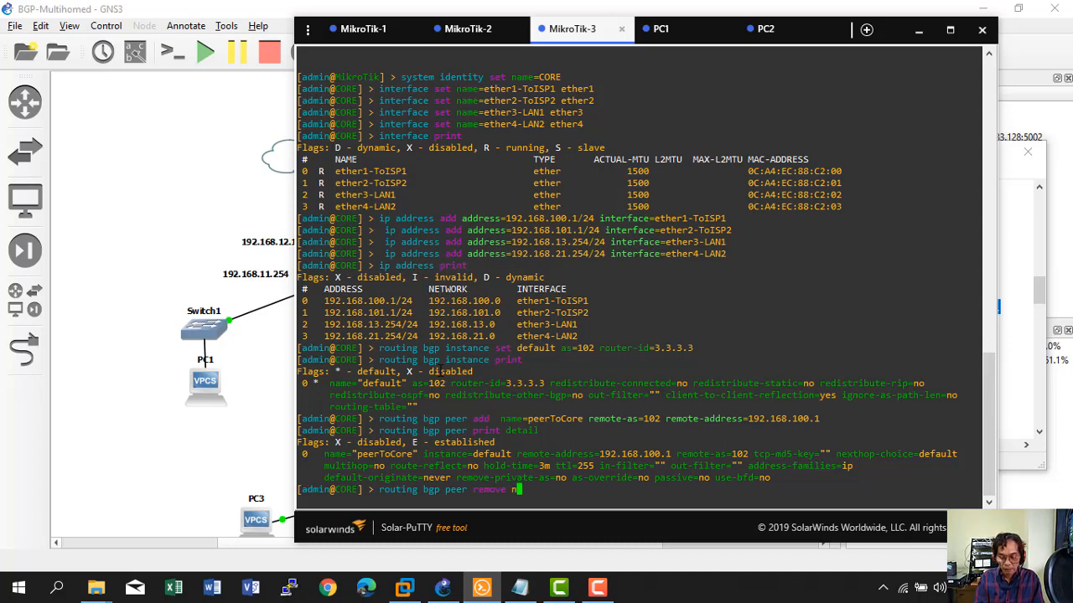
pyautogui.press('Tab')
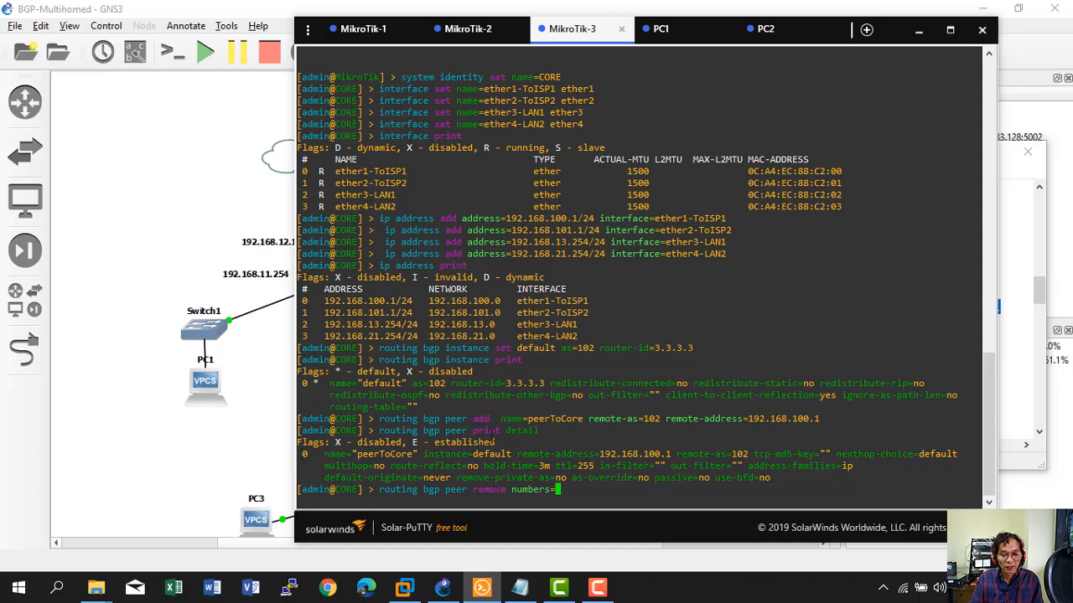
pyautogui.write('0')
pyautogui.press('Return')
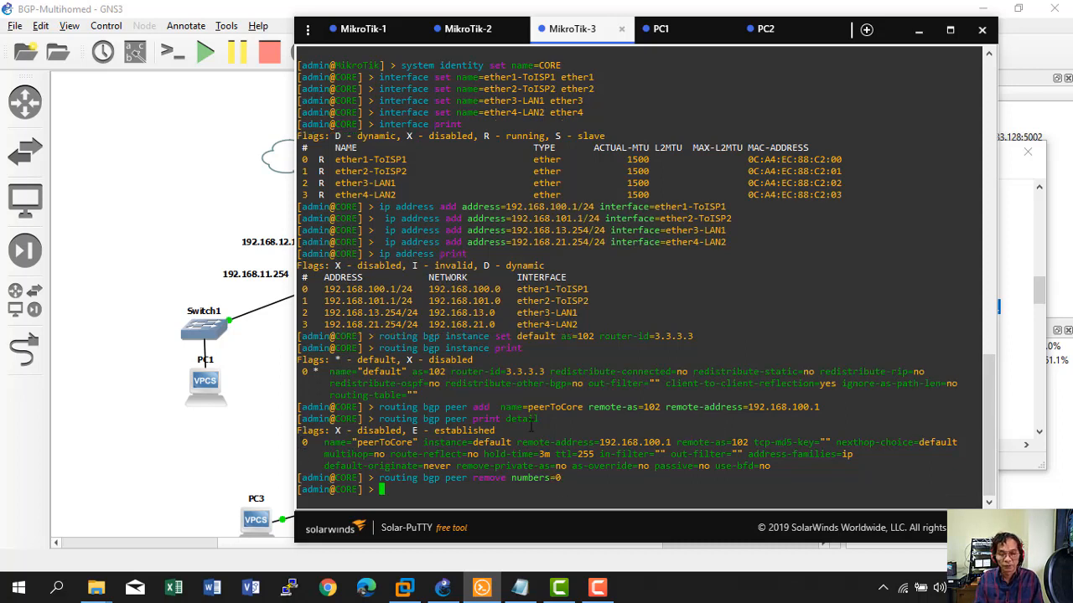
pyautogui.write('routing ')
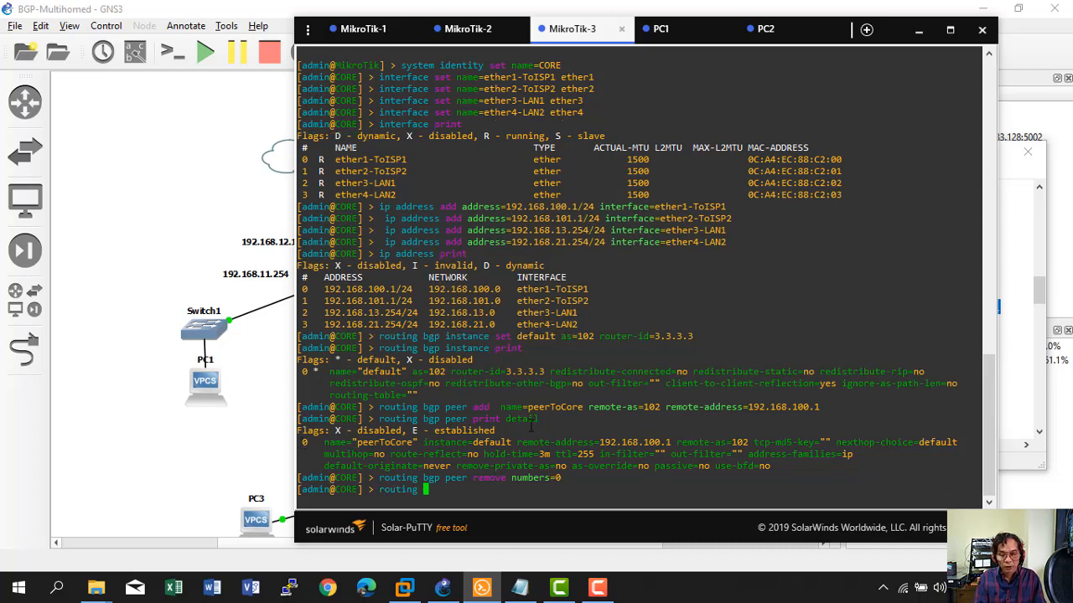
pyautogui.write('bgp p')
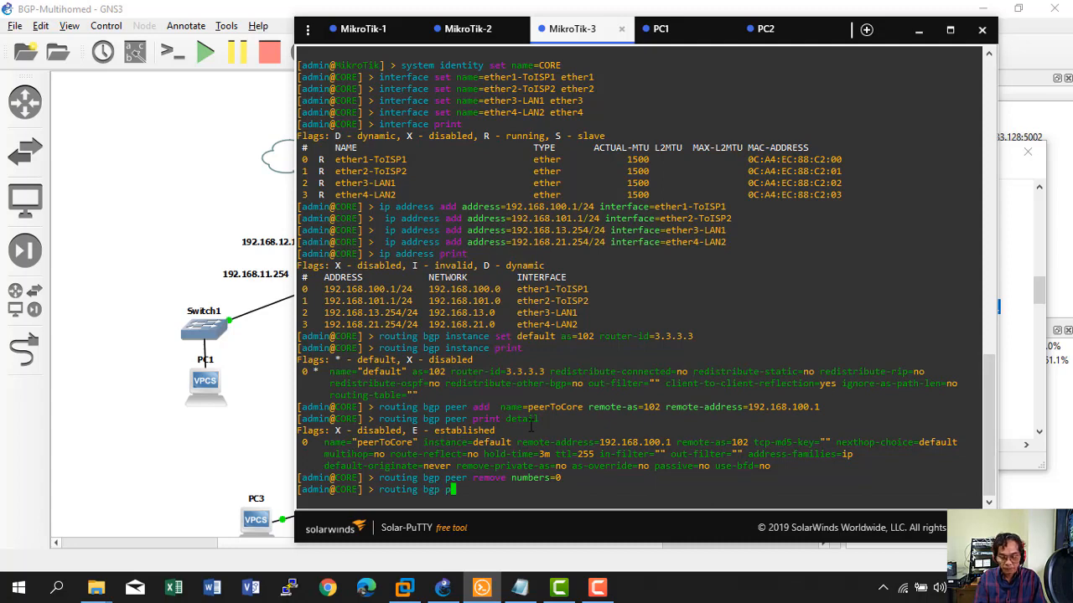
pyautogui.write('eer print')
pyautogui.press('Return')
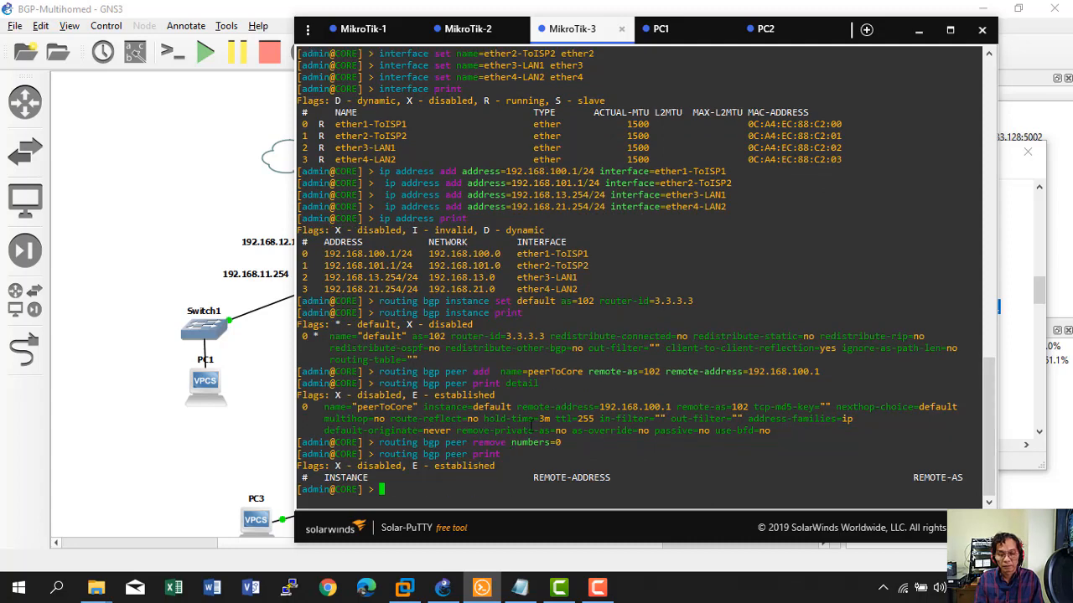
# On MikroTik-1 (ISP1), add peerToCore (remote-as 102, 192.168.100.1) and list the peer details.
pyautogui.click(368, 34)
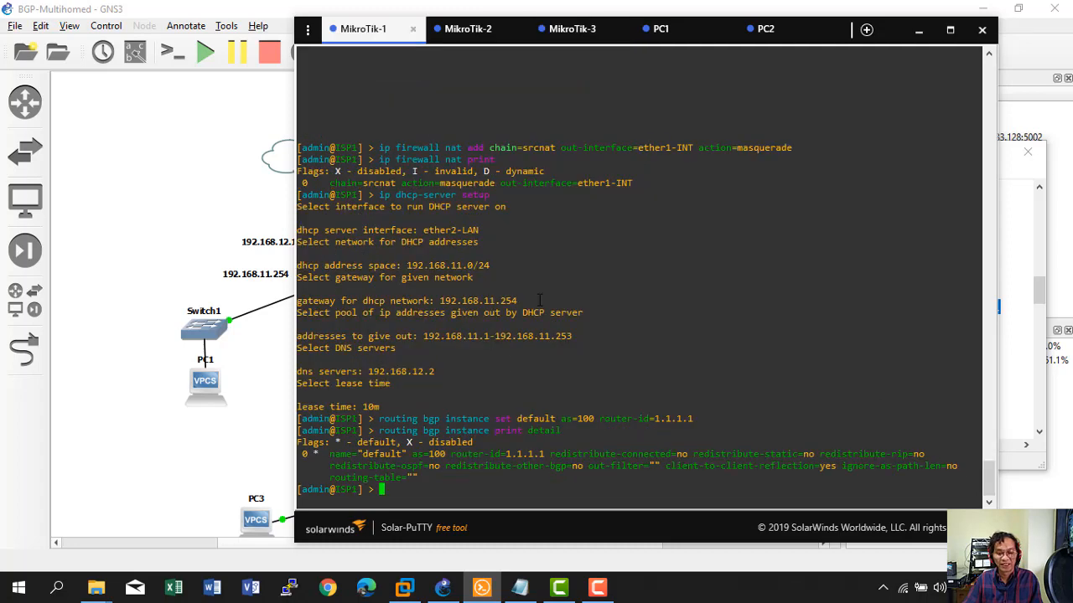
pyautogui.click(242, 352)
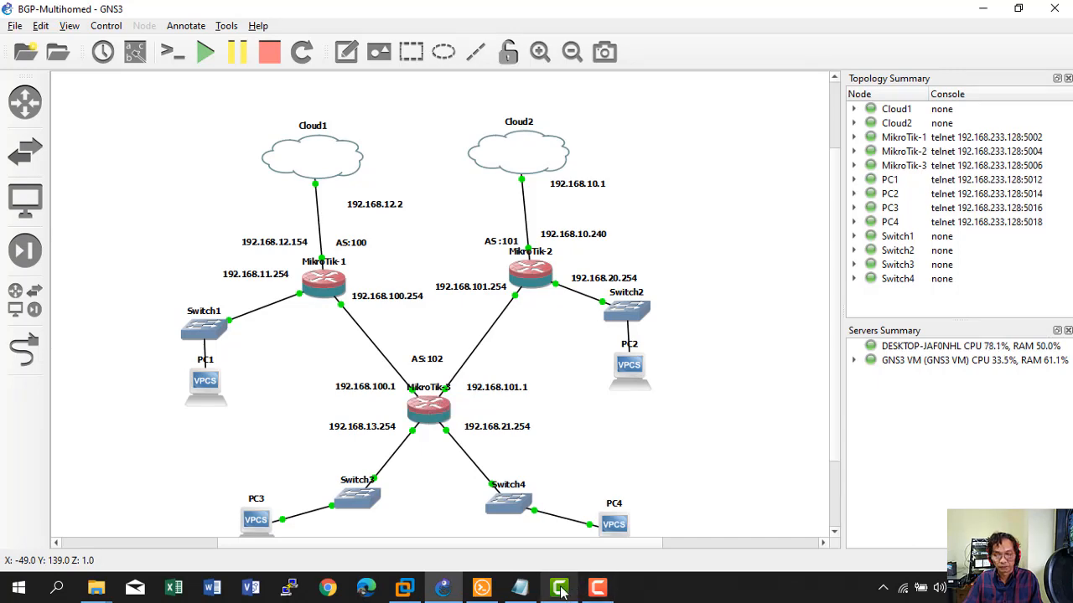
pyautogui.click(482, 587)
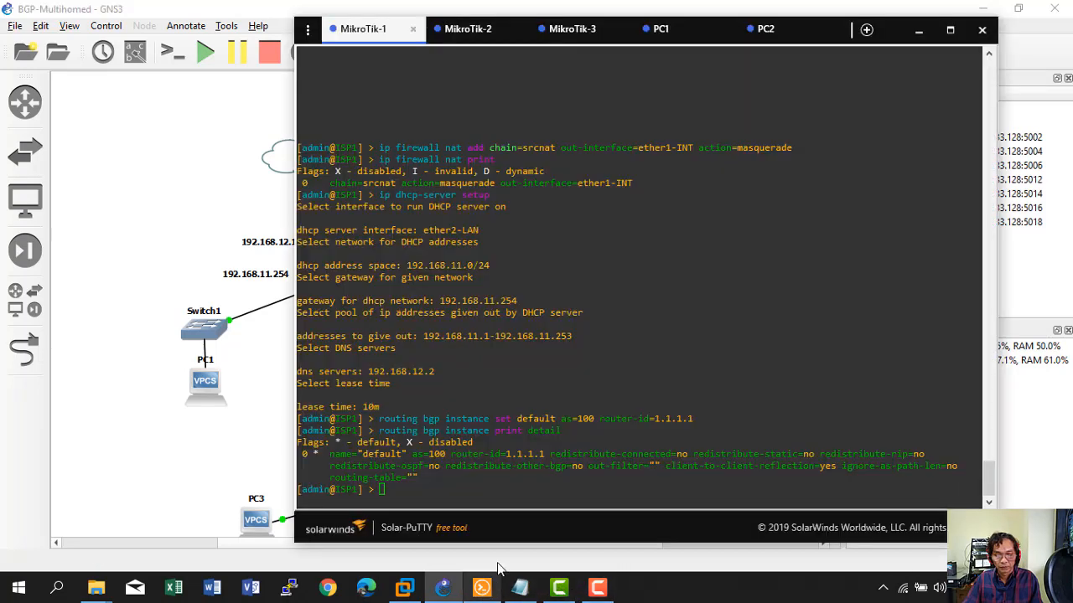
pyautogui.rightClick(509, 419)
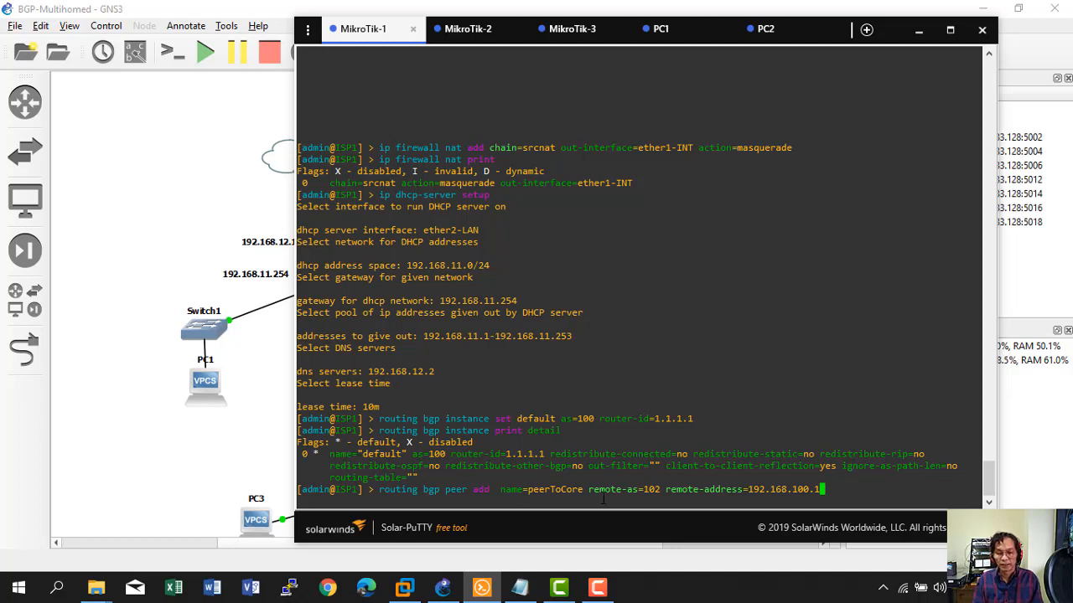
pyautogui.press('Return')
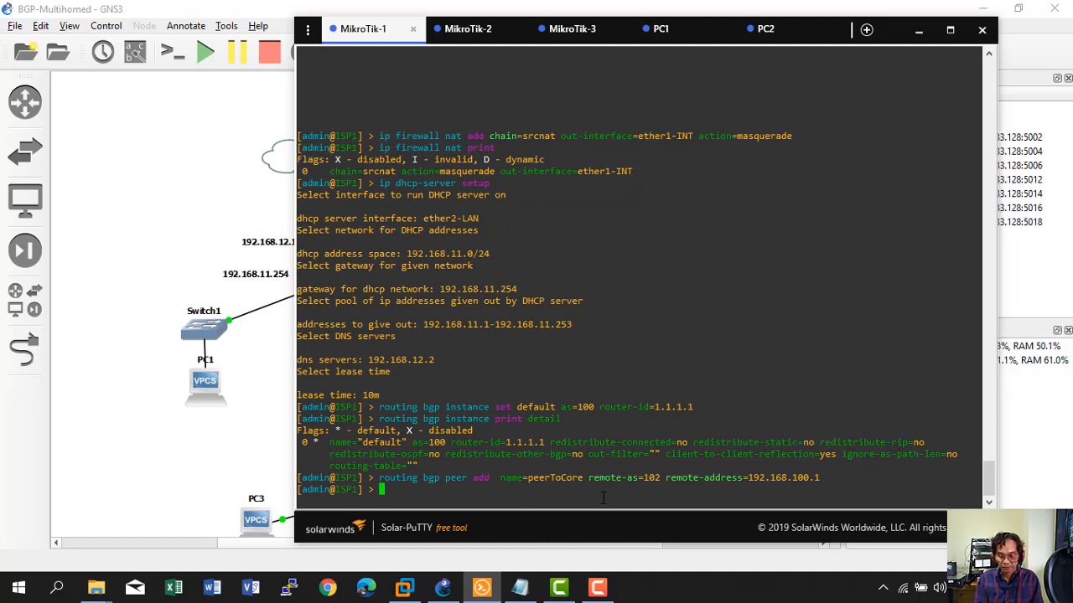
pyautogui.write('routing b')
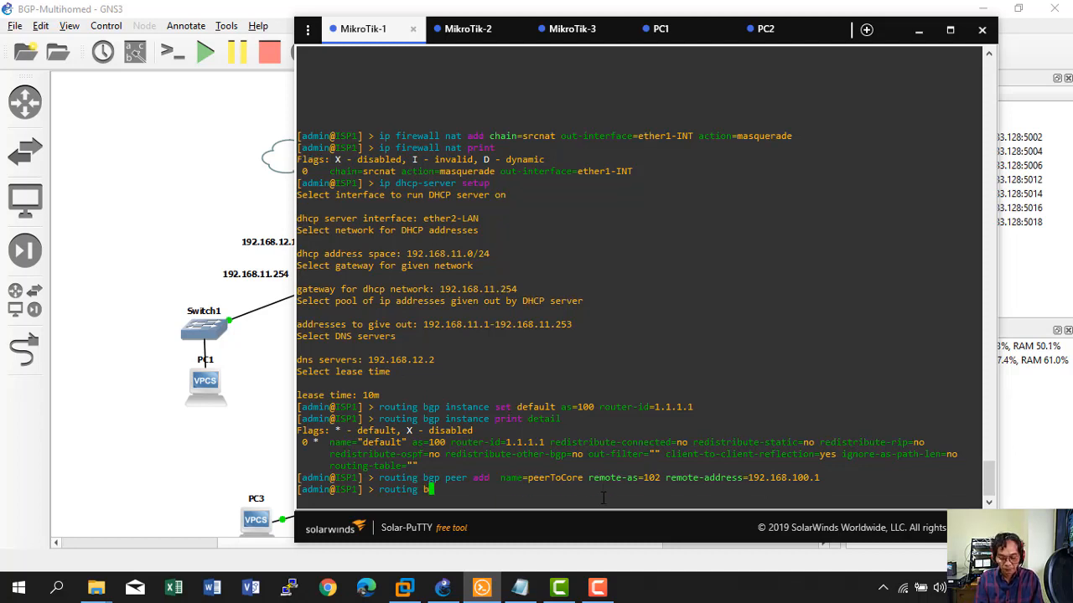
pyautogui.write('gp perr ')
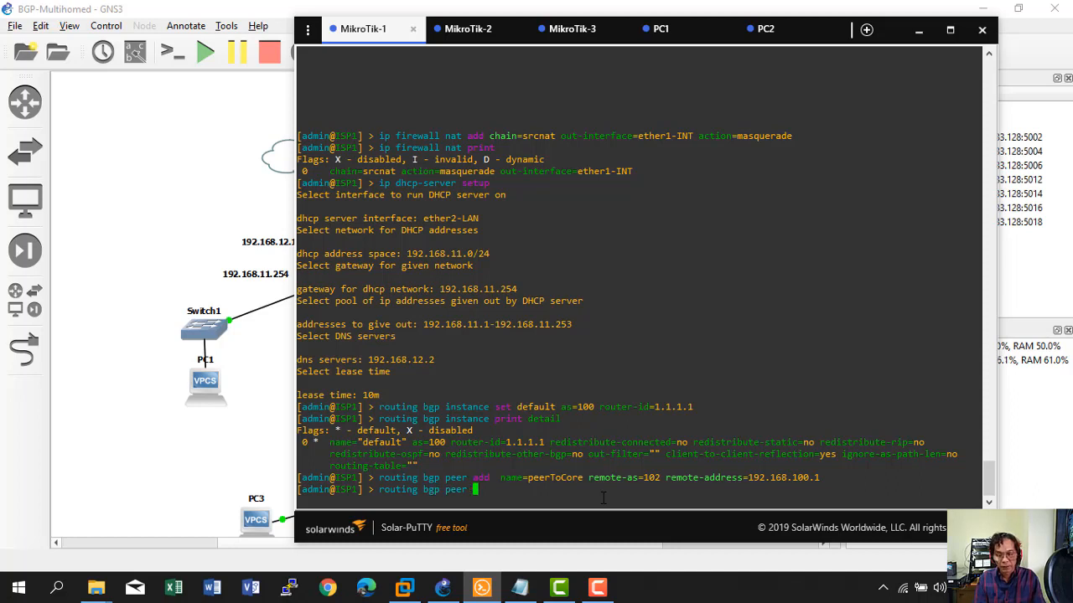
pyautogui.write('print detail')
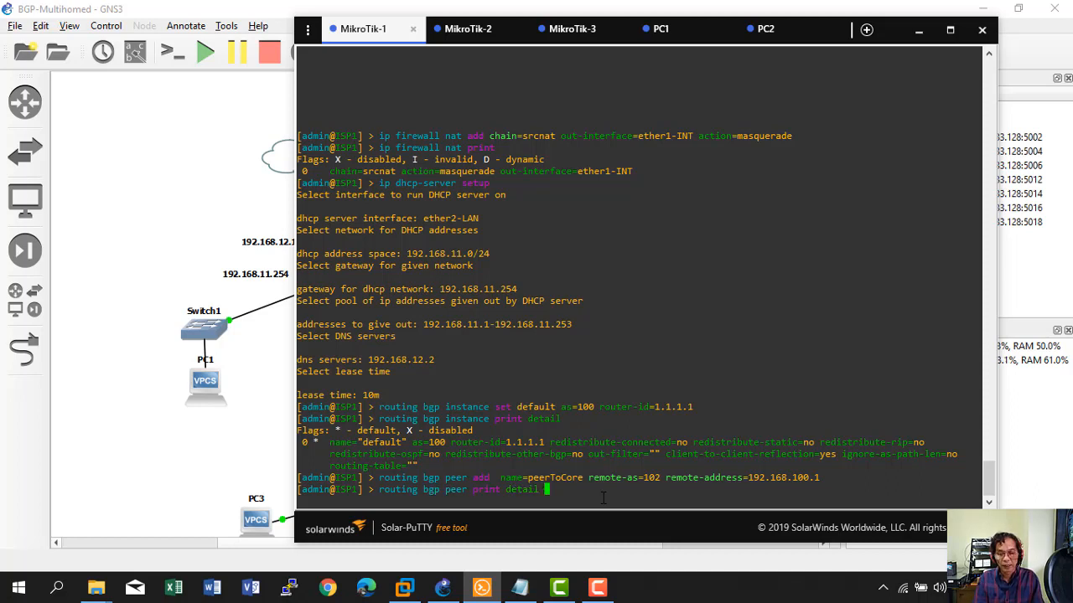
pyautogui.press('Return')
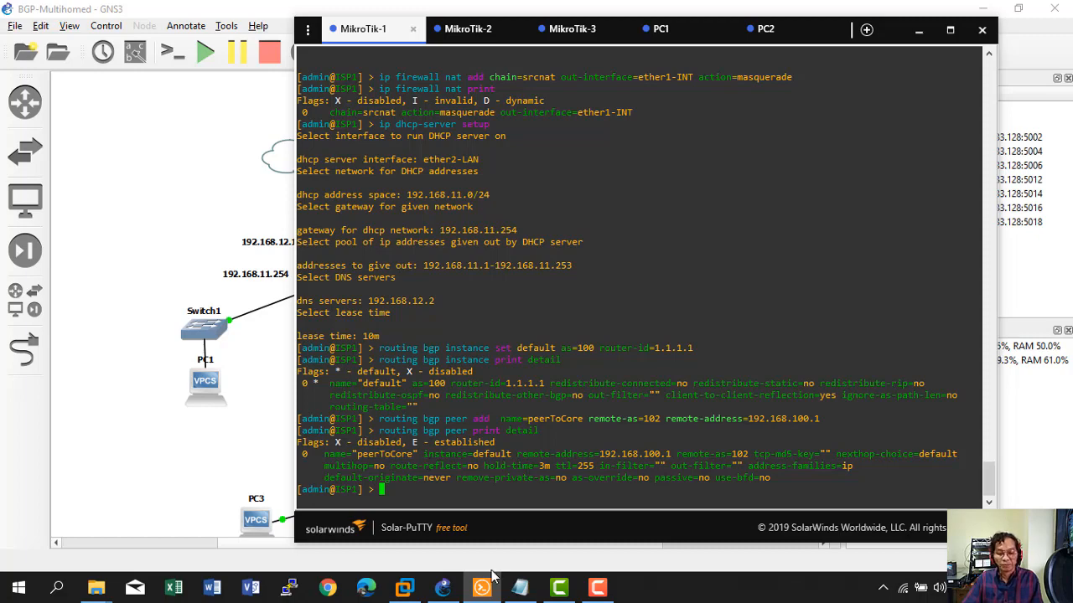
# Copy the ISP2 peerToCore command (remote-as 102, remote-address 192.168.101.1) from the notes.
pyautogui.click(519, 587)
pyautogui.scroll(1, 561, 347)
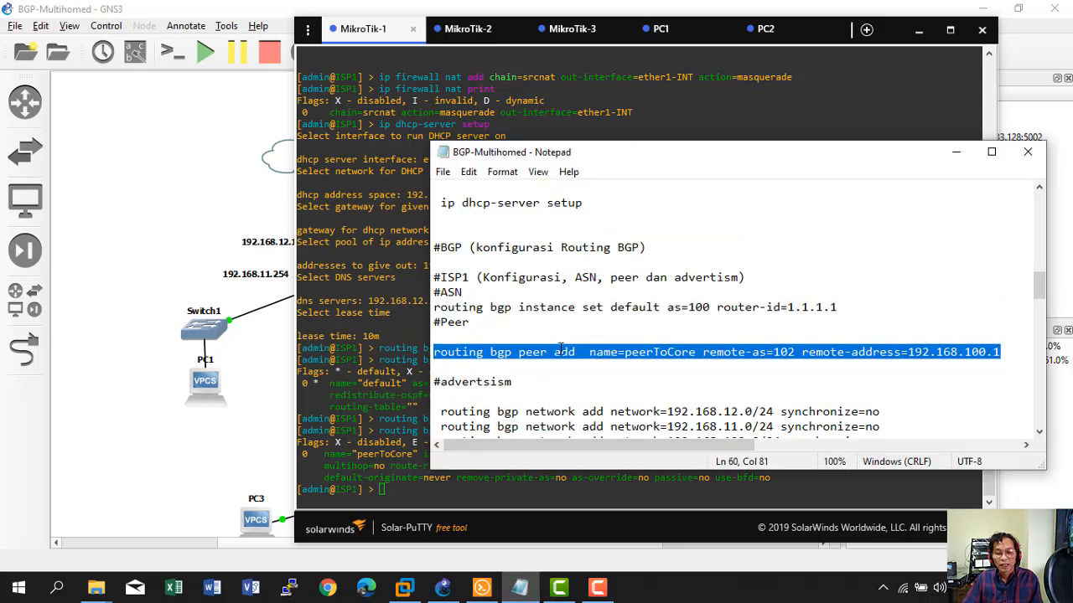
pyautogui.scroll(-2, 560, 347)
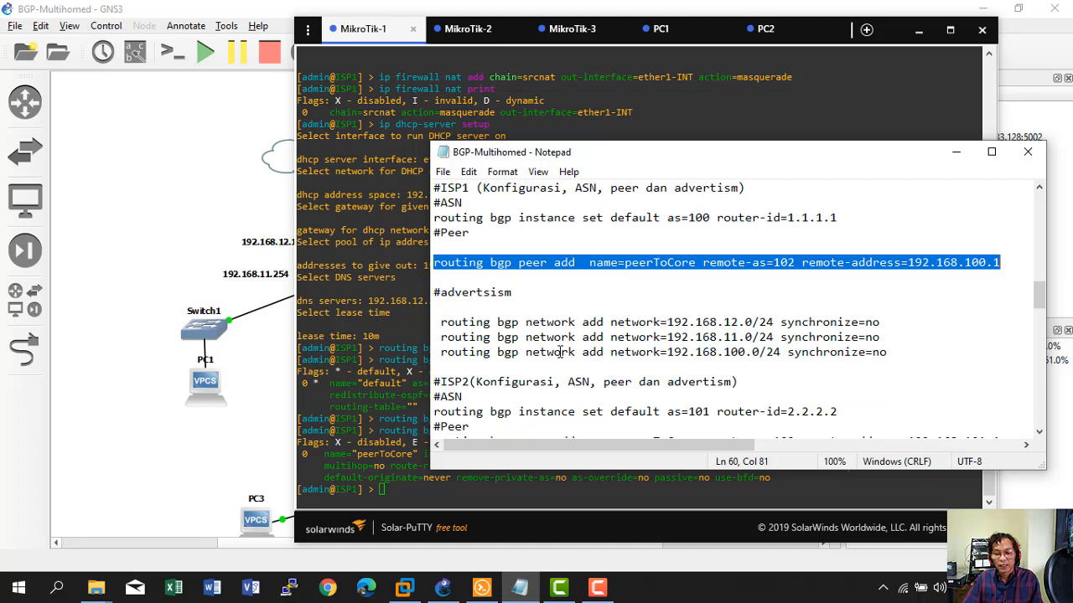
pyautogui.scroll(-2, 559, 351)
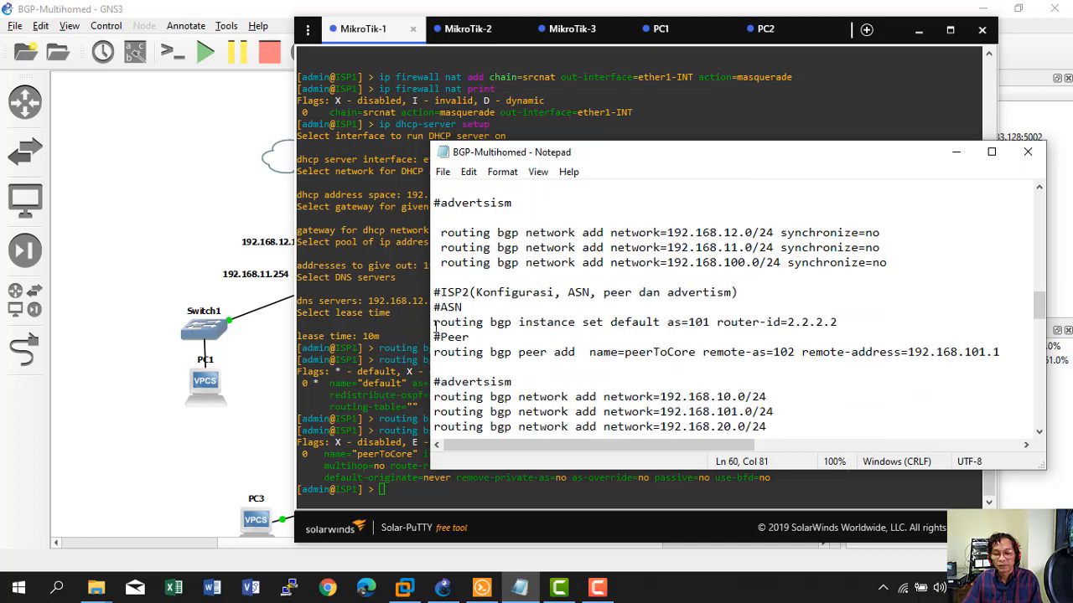
pyautogui.moveTo(434, 352); pyautogui.dragTo(1002, 355)
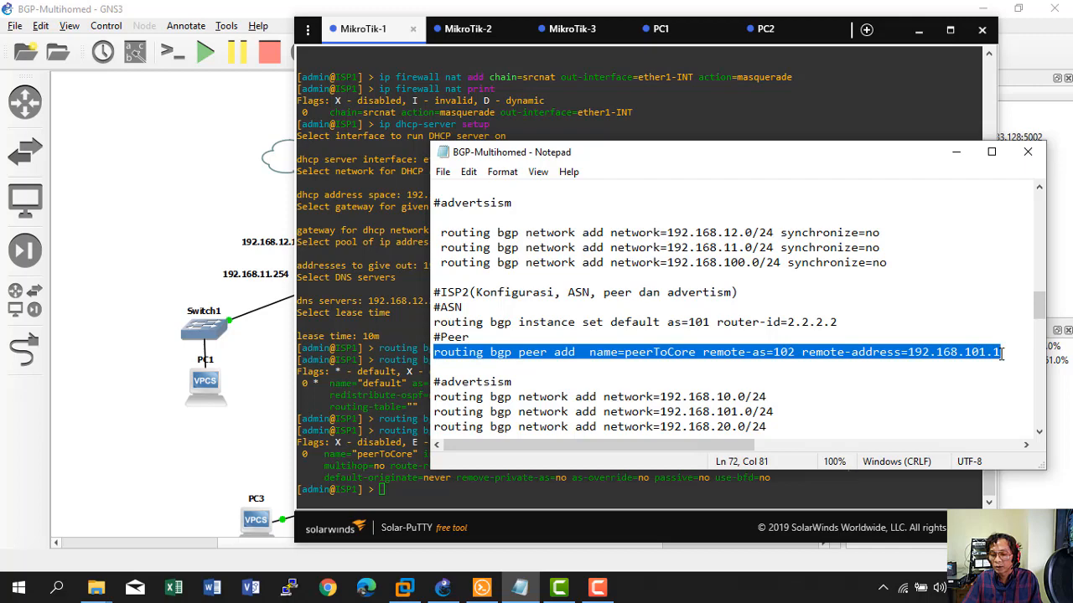
pyautogui.click(257, 401)
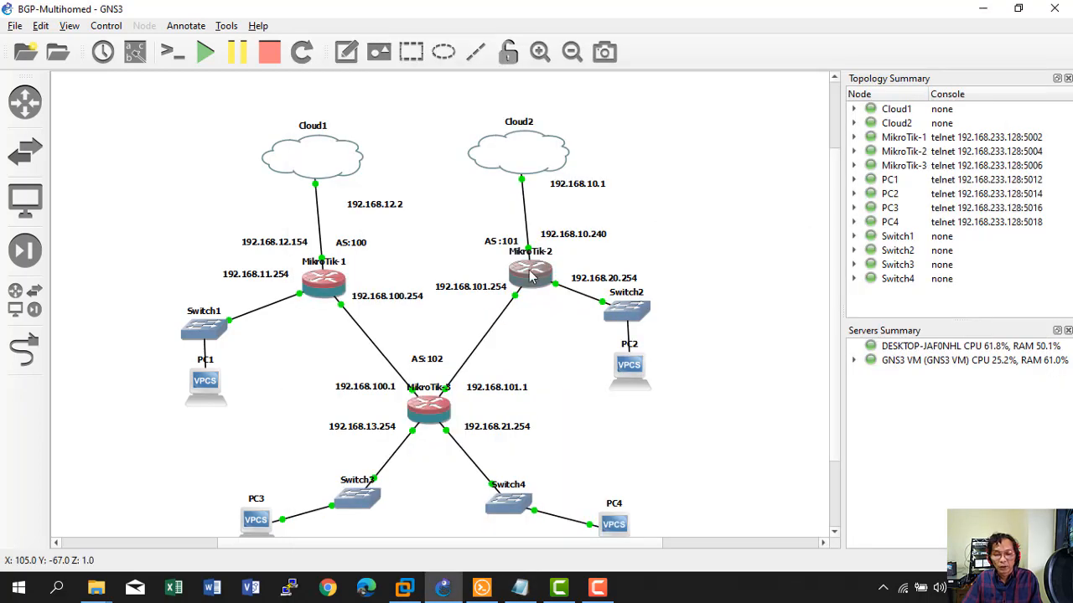
pyautogui.moveTo(530, 277)
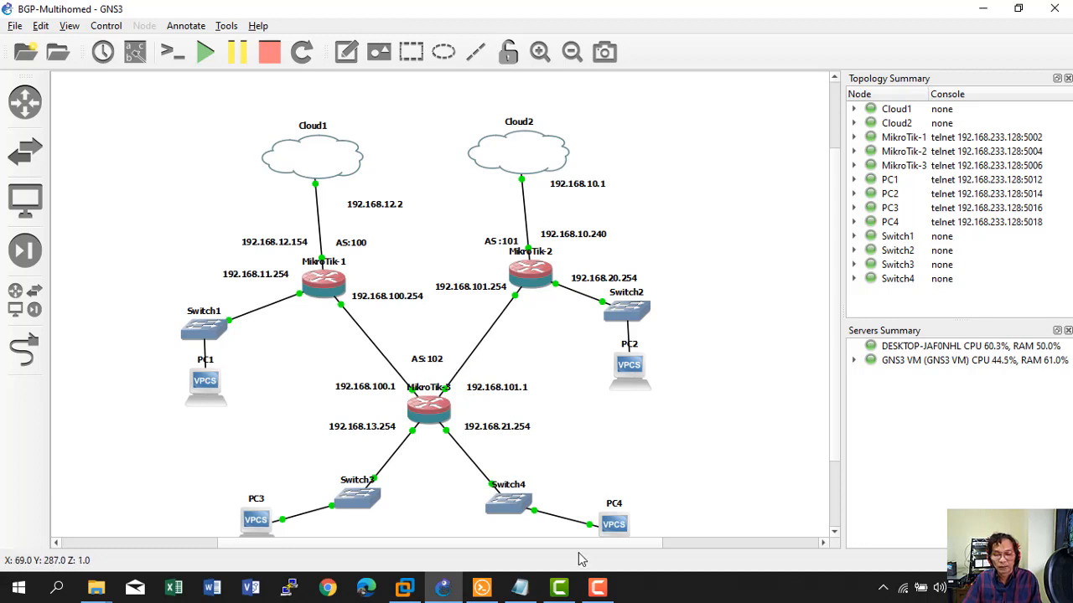
pyautogui.click(520, 589)
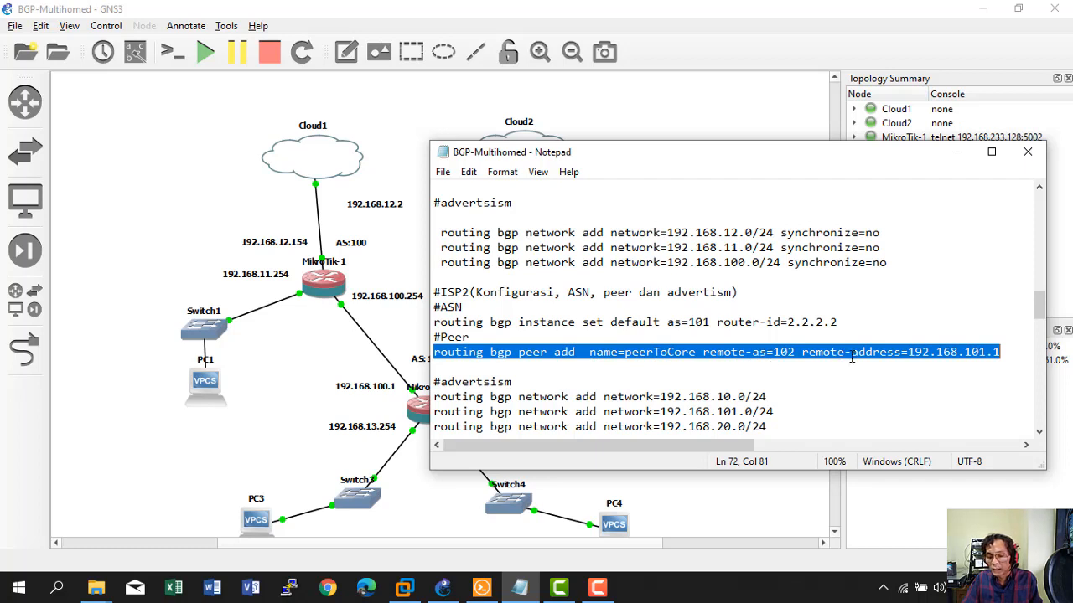
pyautogui.rightClick(877, 350)
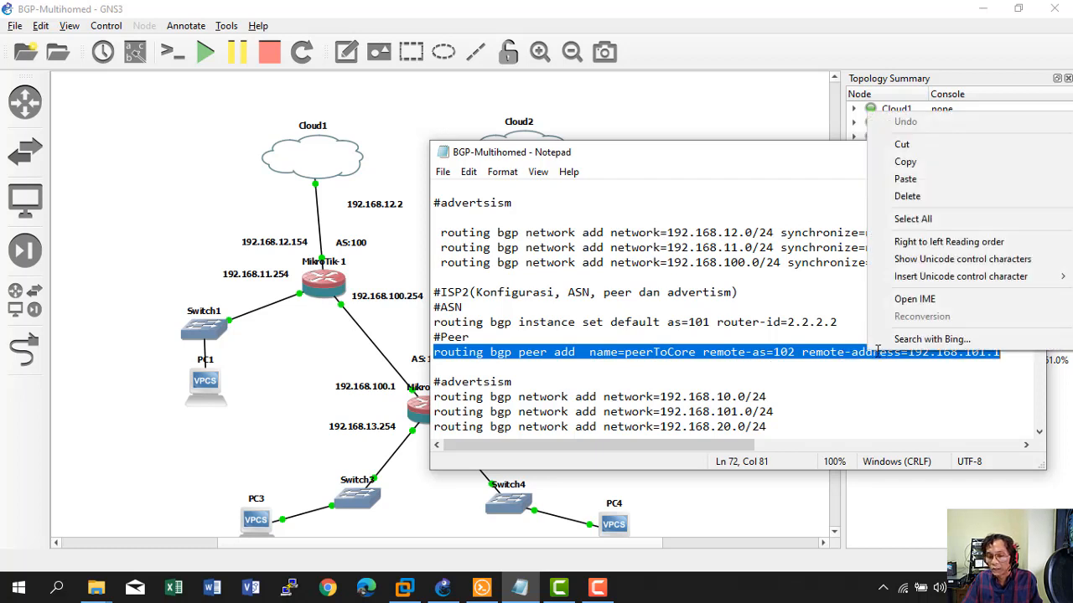
pyautogui.click(901, 161)
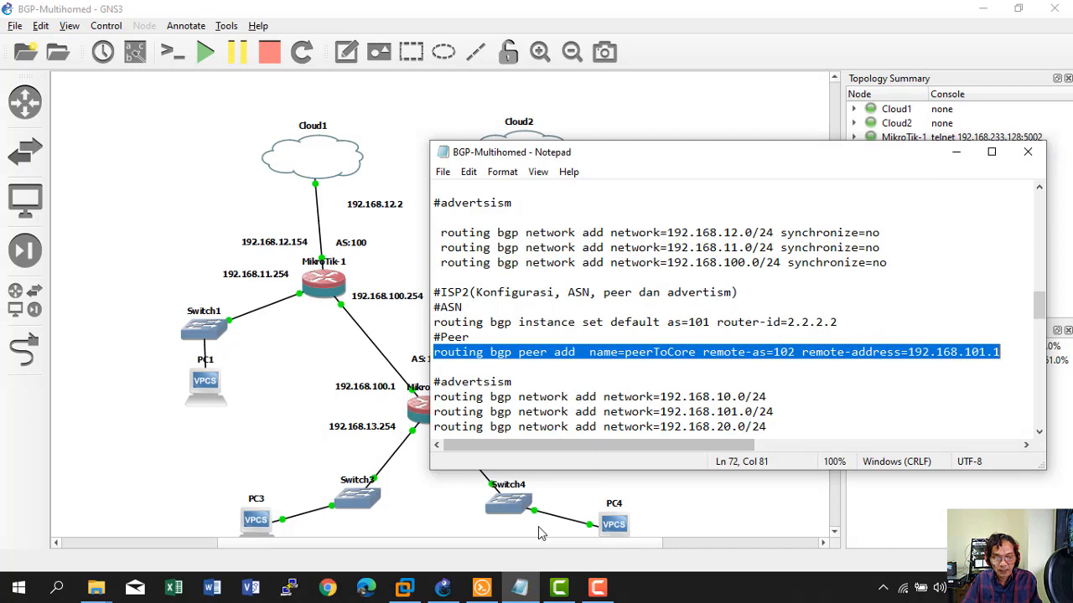
pyautogui.click(482, 588)
# Run the pasted peer command on MikroTik-1, return to the root prompt, and list BGP peers.
pyautogui.rightClick(505, 441)
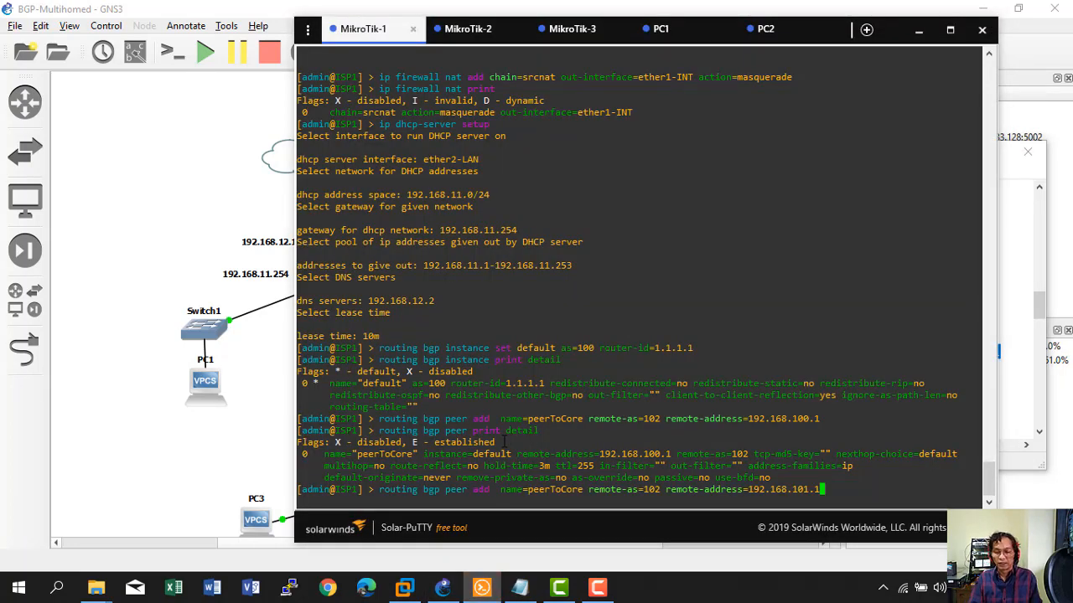
pyautogui.press('Return')
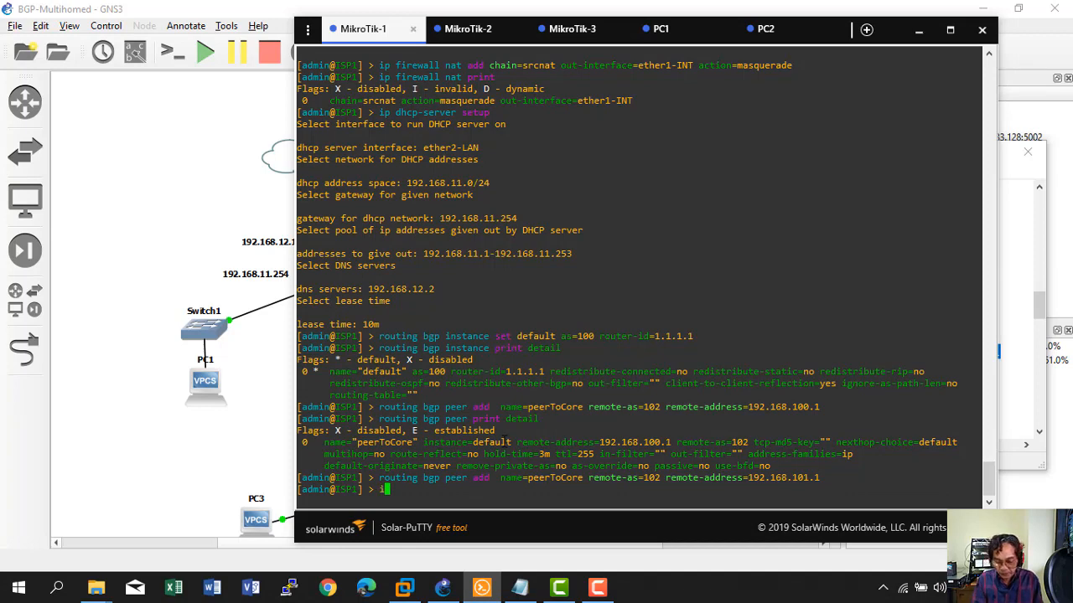
pyautogui.write('routing ')
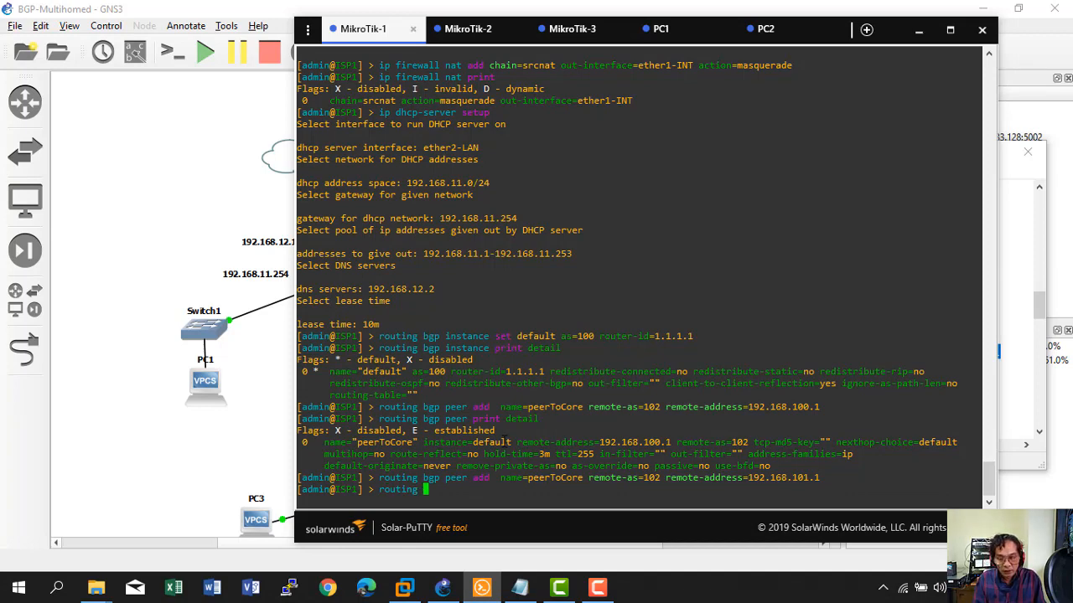
pyautogui.write('bgp peer')
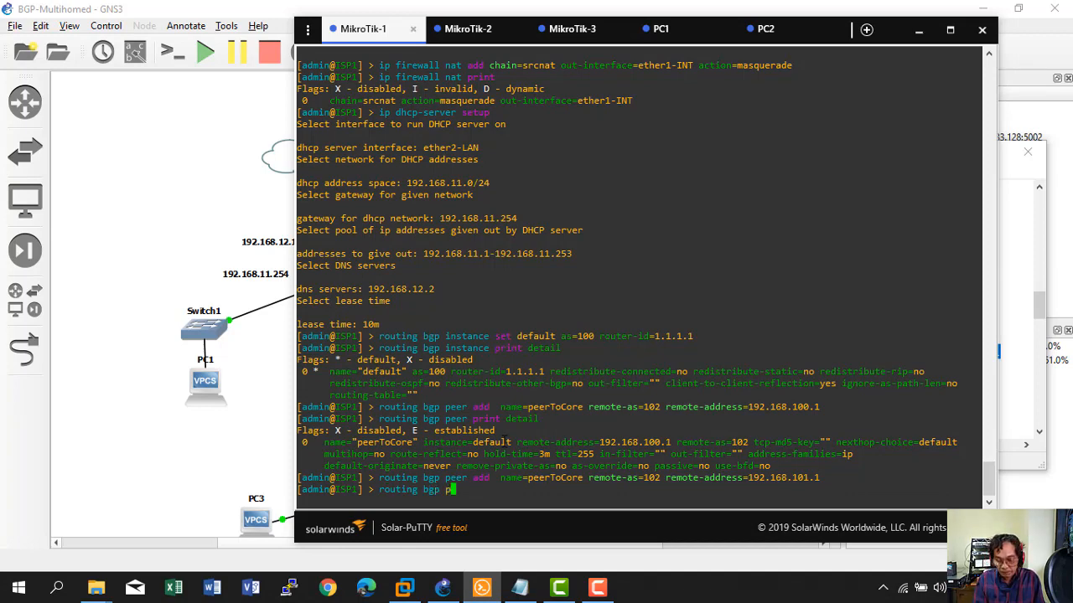
pyautogui.press('Return')
pyautogui.write('..')
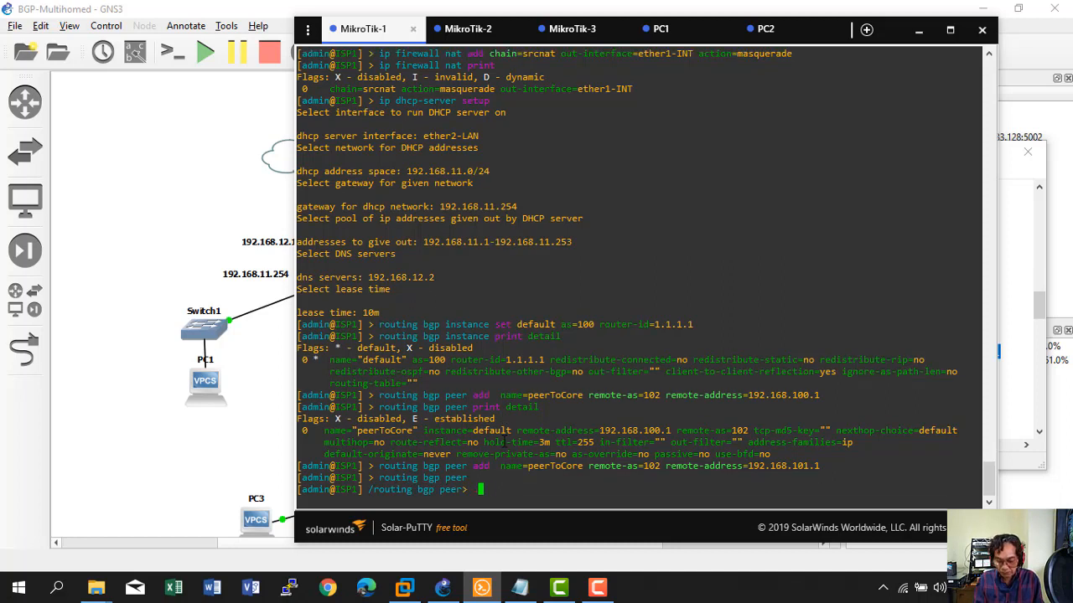
pyautogui.press('Return')
pyautogui.write('..')
pyautogui.press('Return')
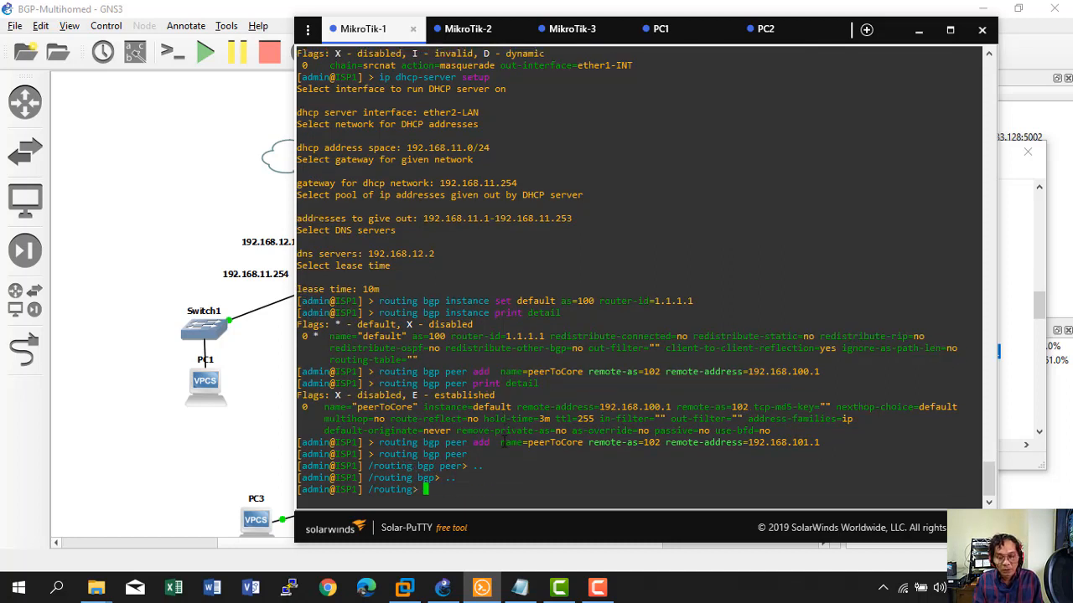
pyautogui.write('..')
pyautogui.press('Return')
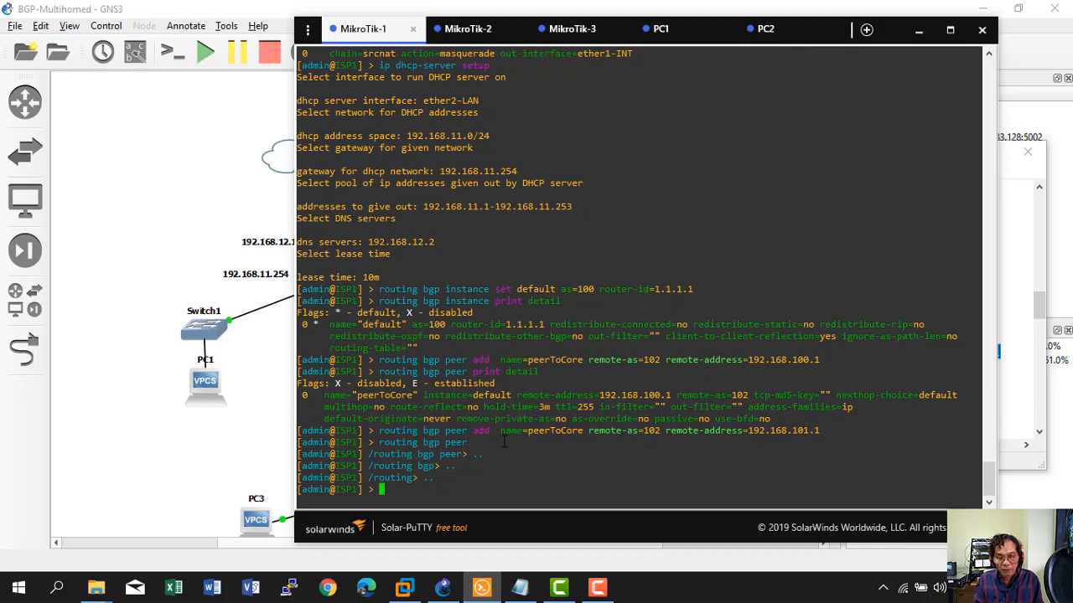
pyautogui.write('routing bgp peer print')
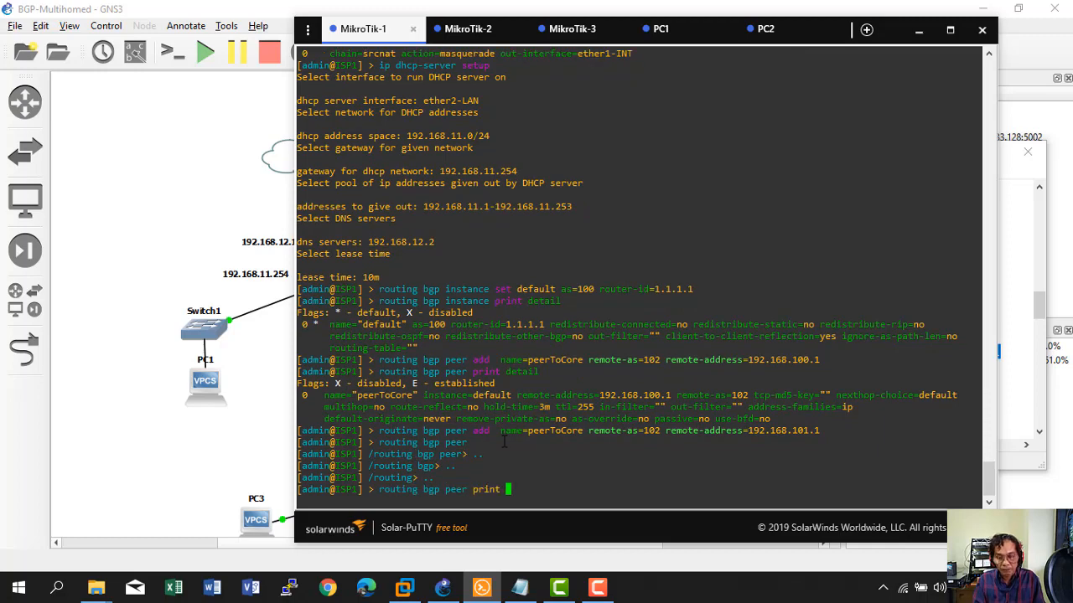
pyautogui.press('Return')
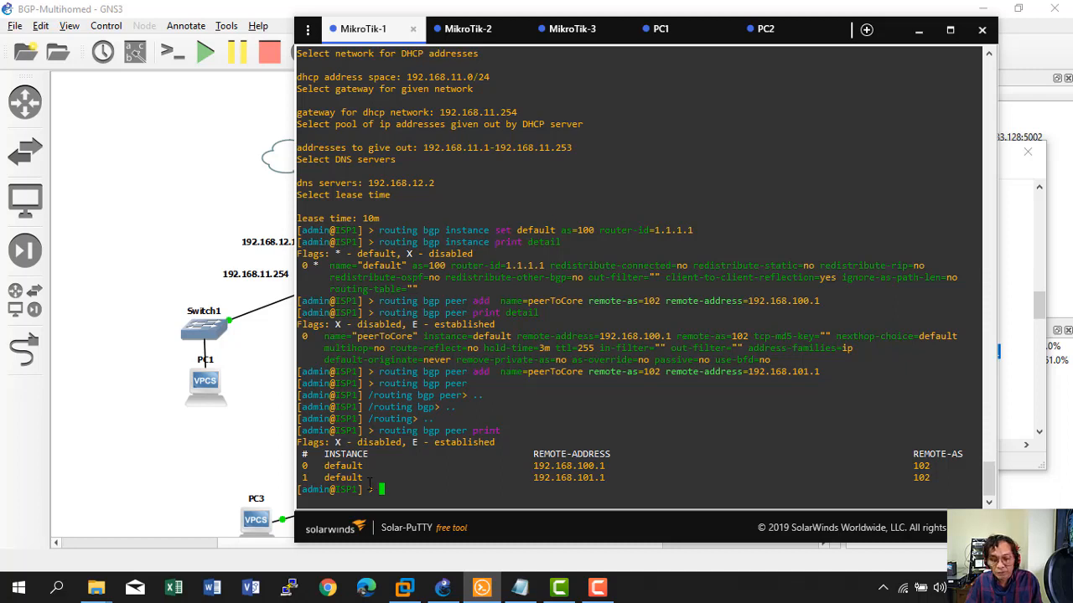
# Delete the 192.168.101.1 peer with 'routing bgp peer remove numbers=1' and confirm only peer 0 remains.
pyautogui.press('Up')
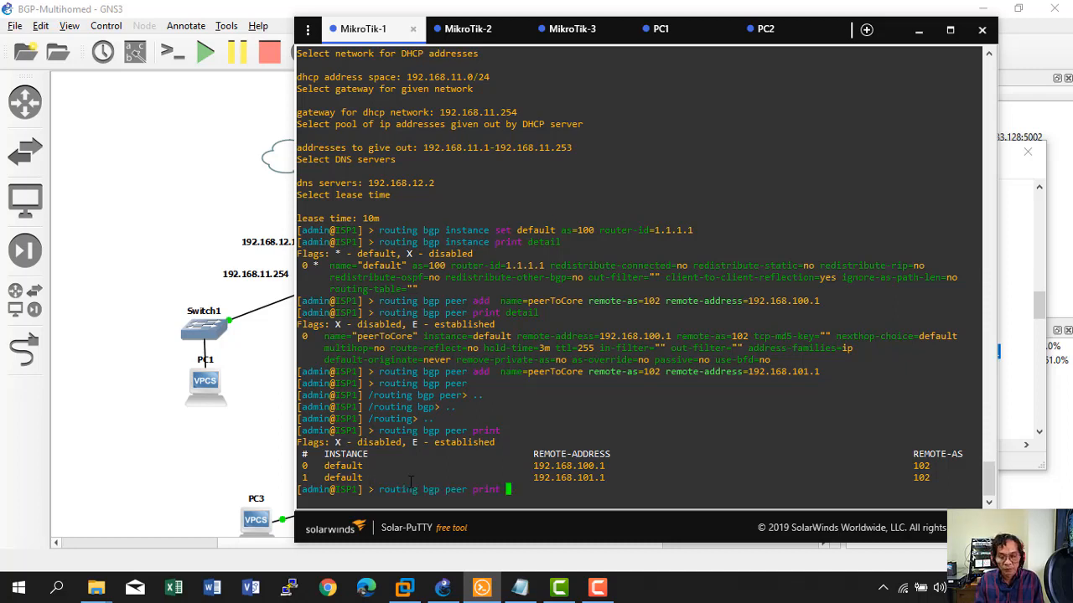
pyautogui.press('BackSpace')
pyautogui.press('BackSpace')
pyautogui.press('BackSpace')
pyautogui.press('BackSpace')
pyautogui.press('BackSpace')
pyautogui.write('r')
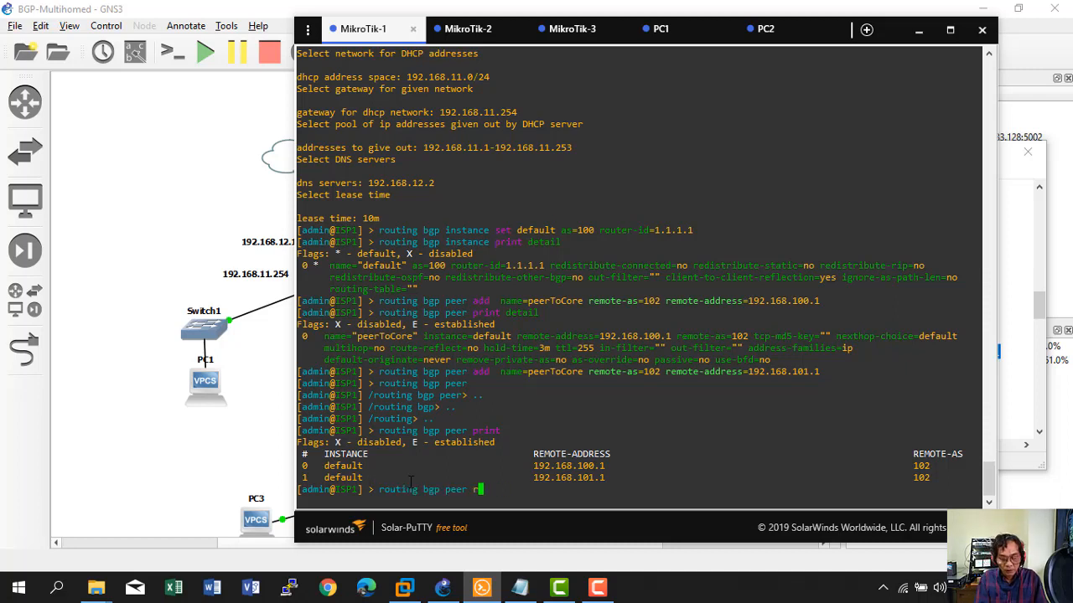
pyautogui.write('emove ')
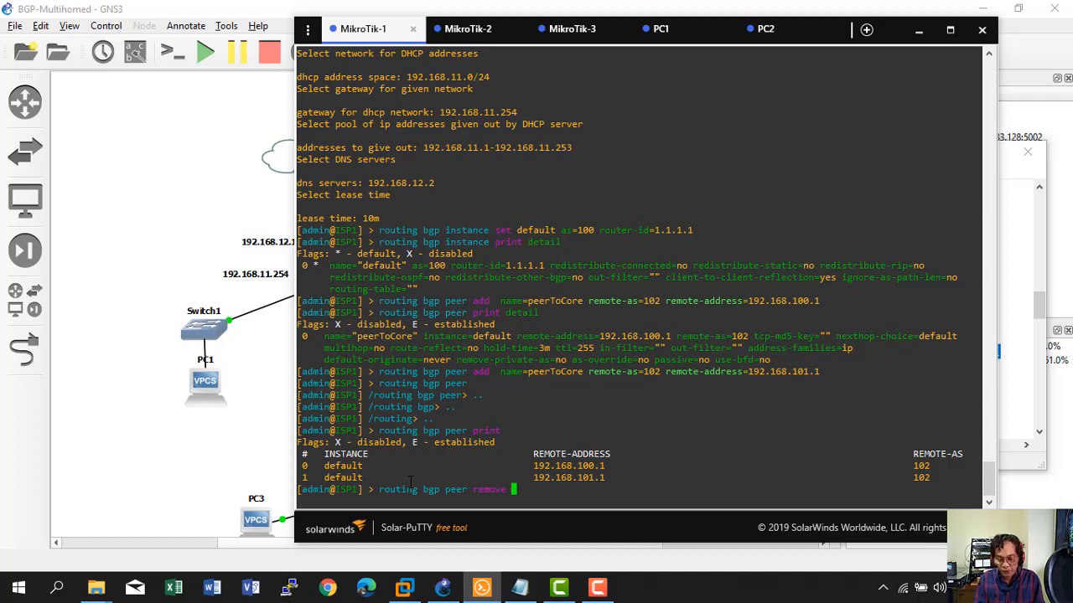
pyautogui.write('numbers=')
pyautogui.write('1')
pyautogui.press('Return')
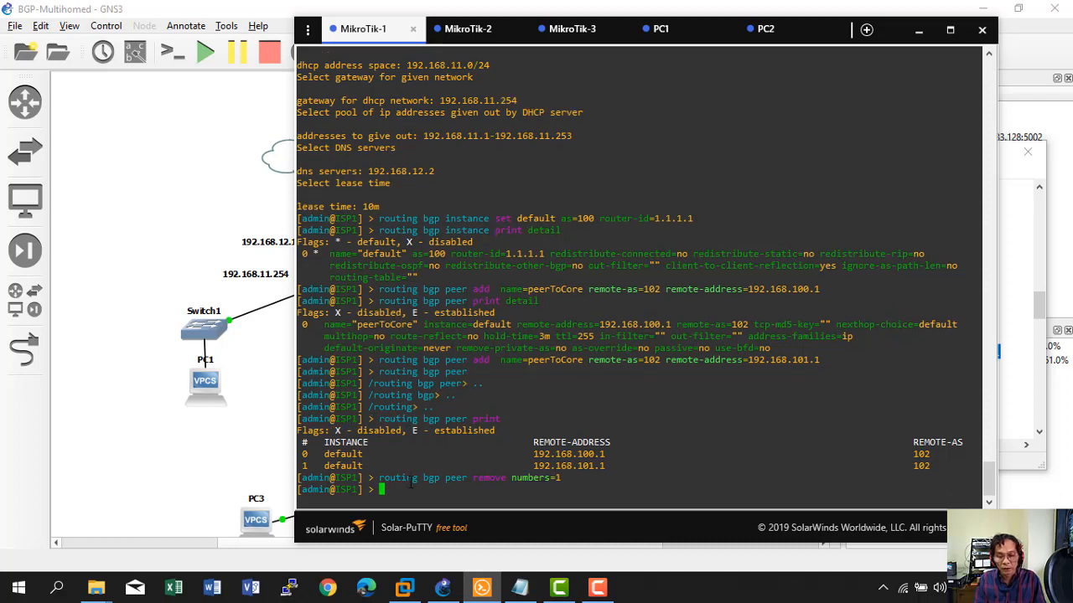
pyautogui.press('Up')
pyautogui.press('Up')
pyautogui.press('Return')
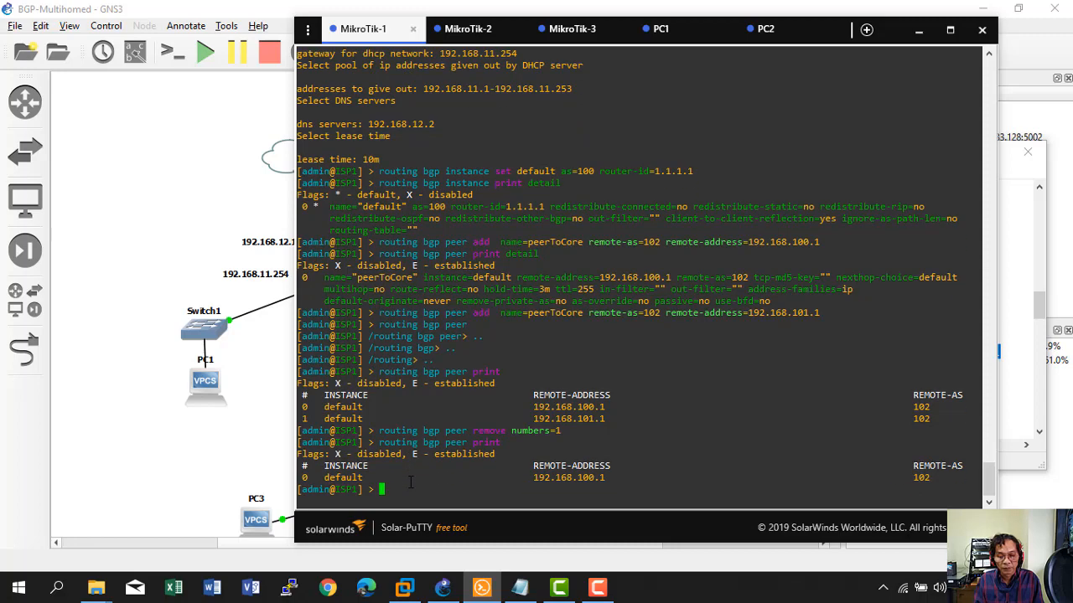
# On MikroTik-2 (ISP2), add the peerToCore peer to 192.168.101.1 and list peers.
pyautogui.click(470, 30)
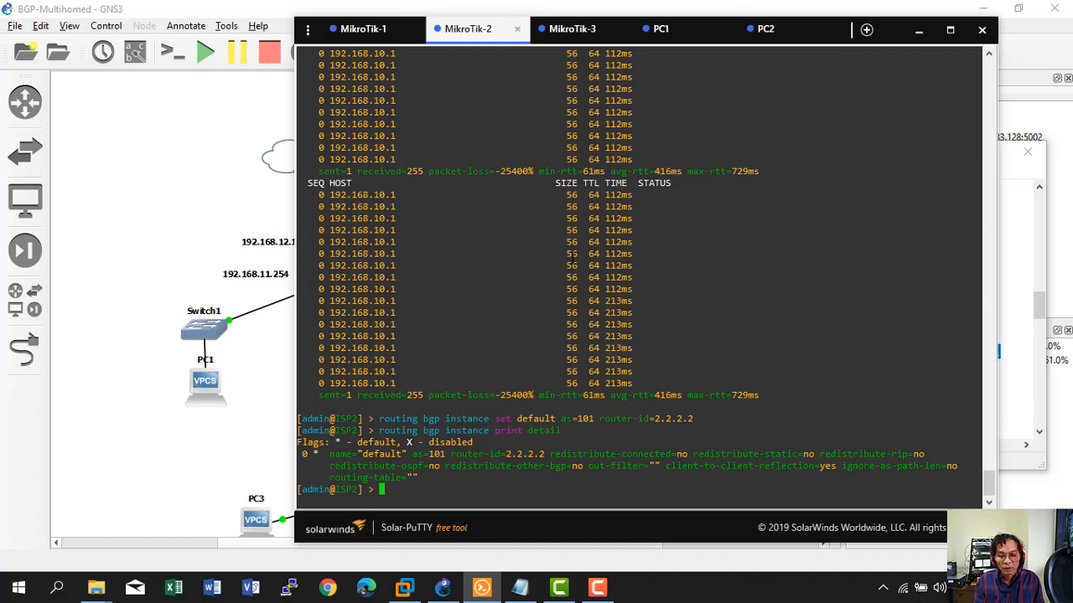
pyautogui.write('routing ')
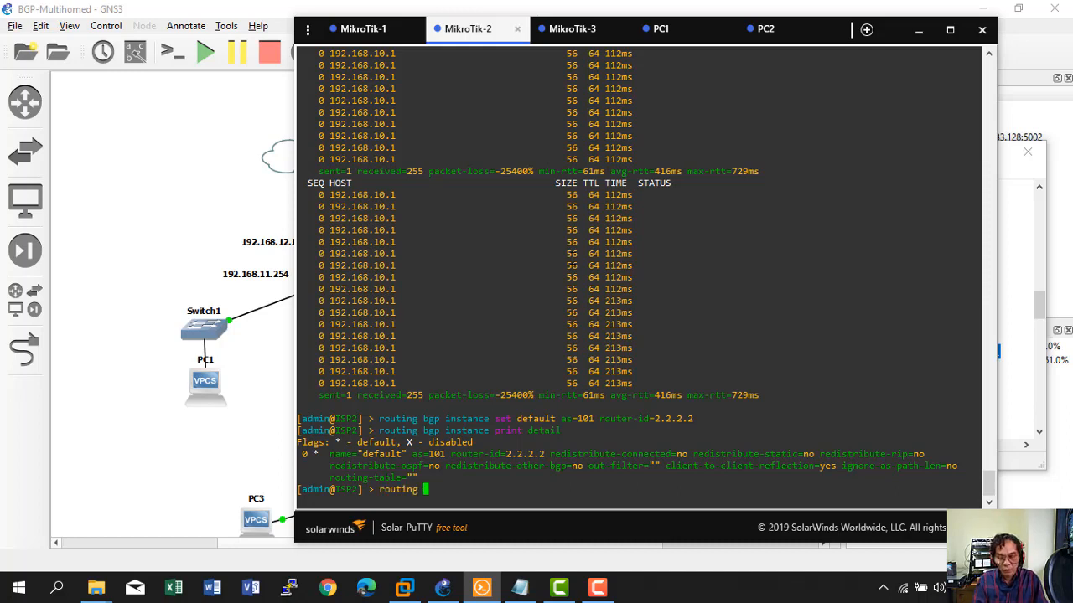
pyautogui.write('bgp ')
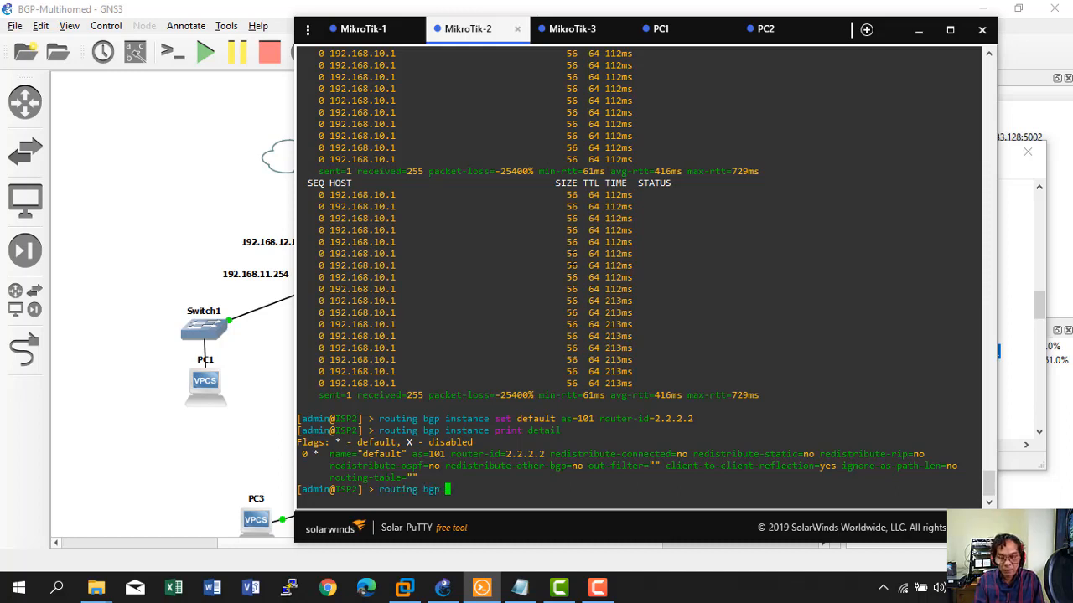
pyautogui.write('peer print')
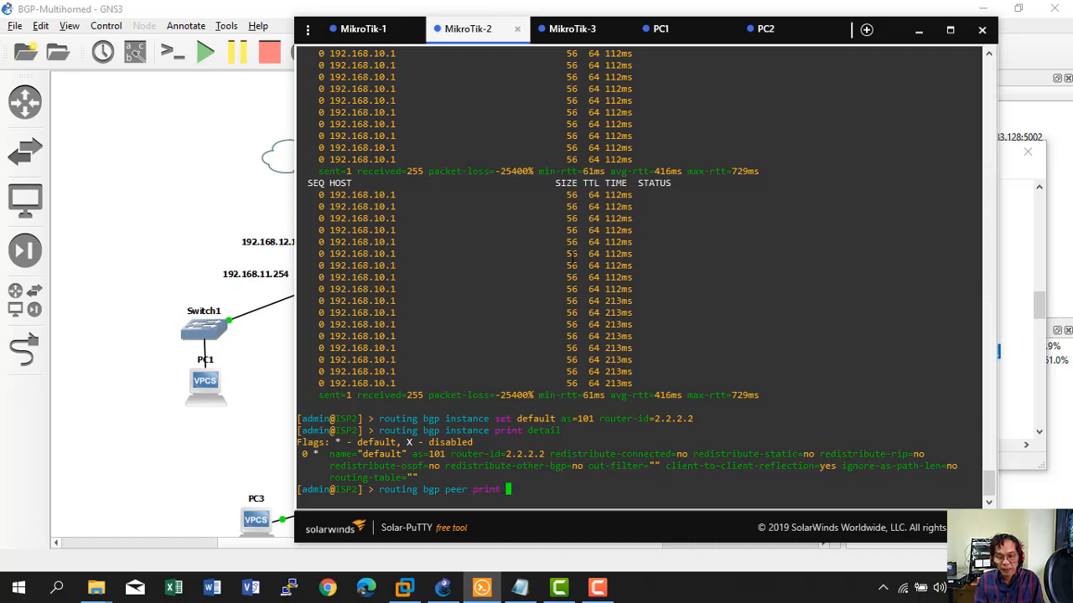
pyautogui.press('Return')
pyautogui.rightClick(576, 400)
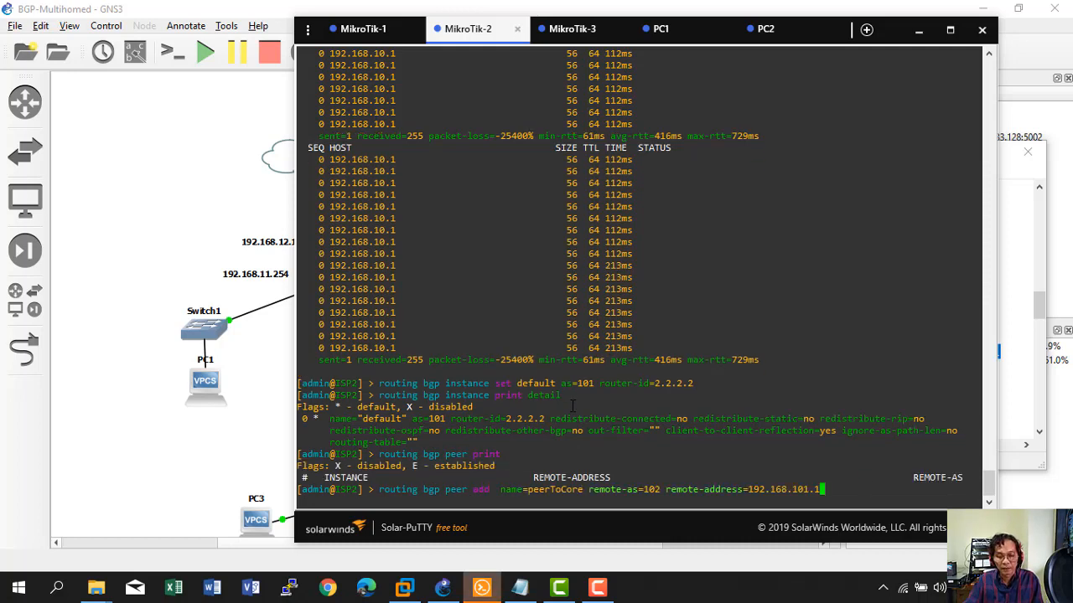
pyautogui.press('Return')
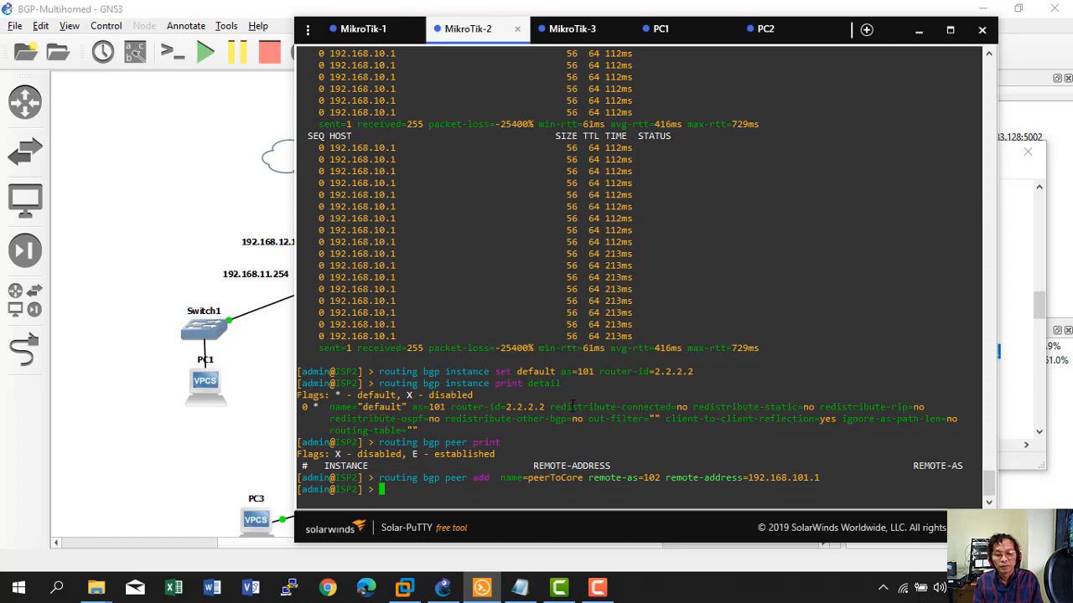
pyautogui.press('Up')
pyautogui.press('Up')
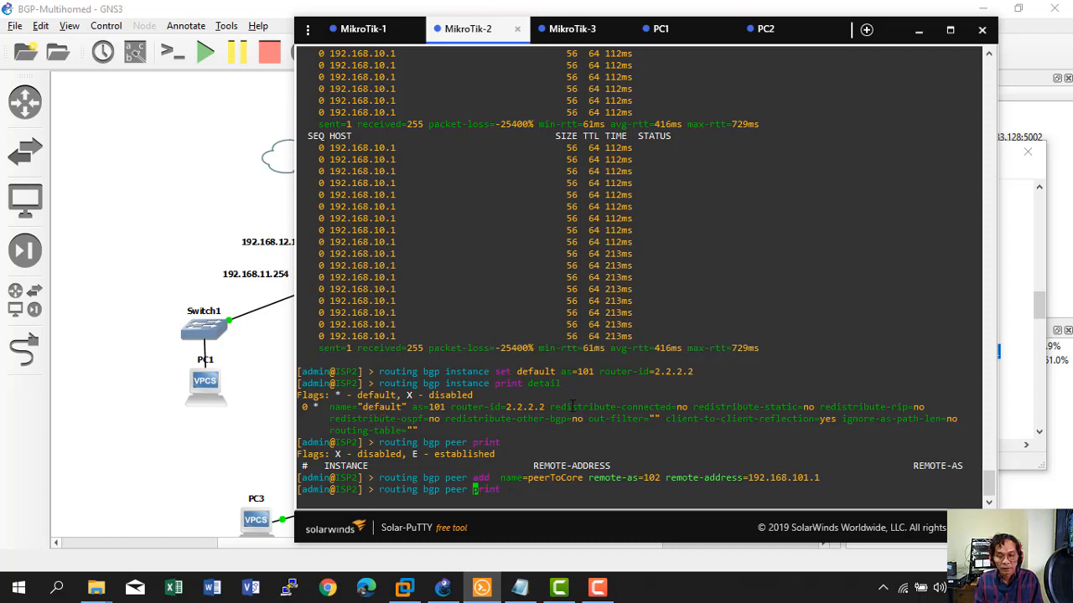
pyautogui.press('Return')
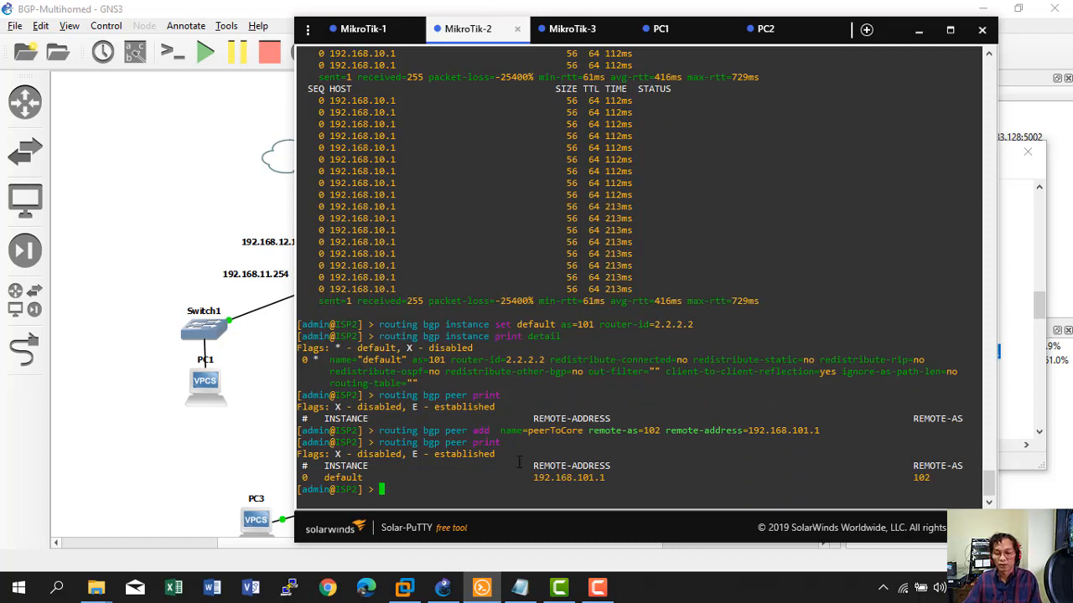
# Show ISP2's peers with 'routing bgp peer print detail', then switch to the CORE session.
pyautogui.press('Up')
pyautogui.write('p')
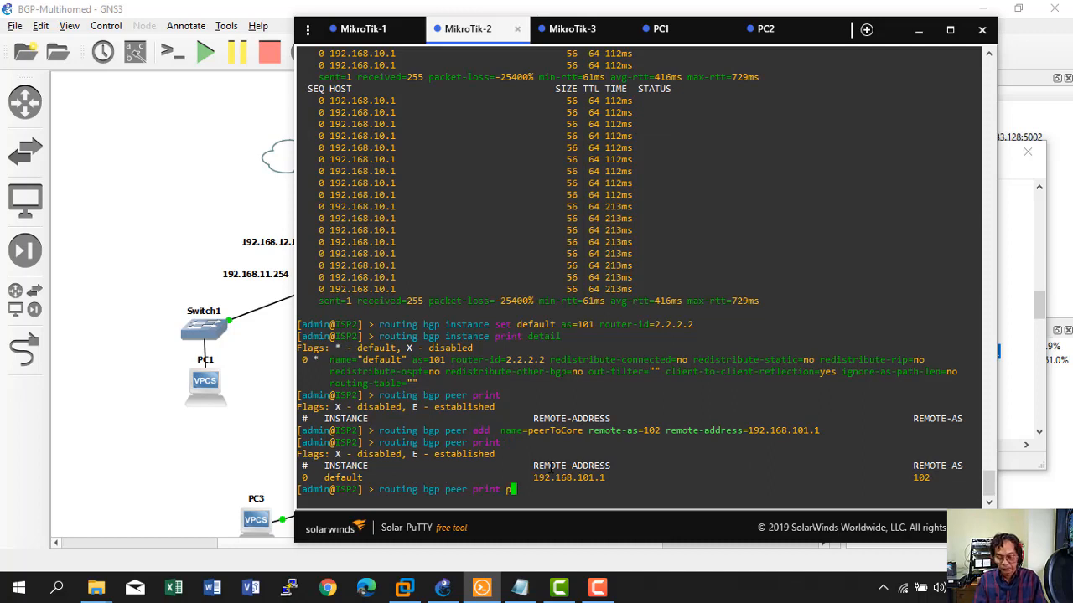
pyautogui.press('BackSpace')
pyautogui.write('detail')
pyautogui.press('Return')
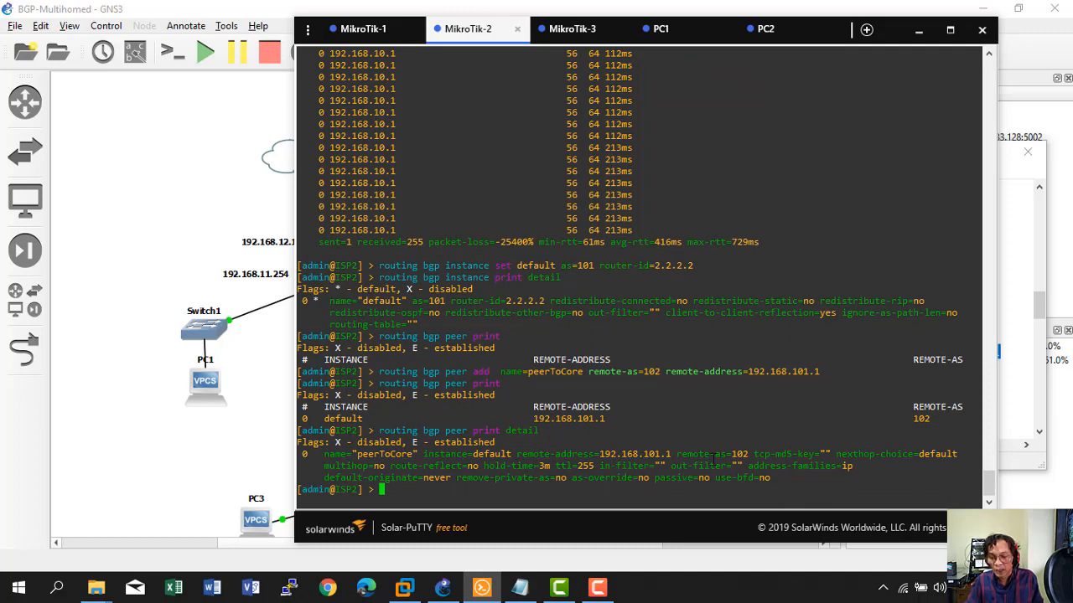
pyautogui.click(568, 32)
# Copy CORE's peerToISP1 and peerToISP2 peer commands from the notes.
pyautogui.click(159, 251)
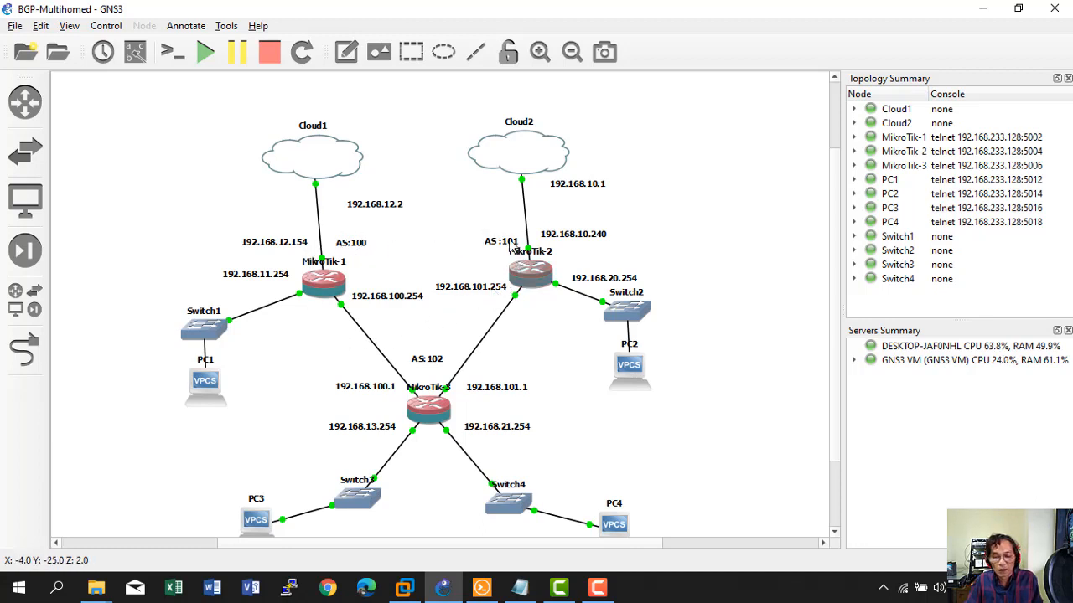
pyautogui.click(521, 586)
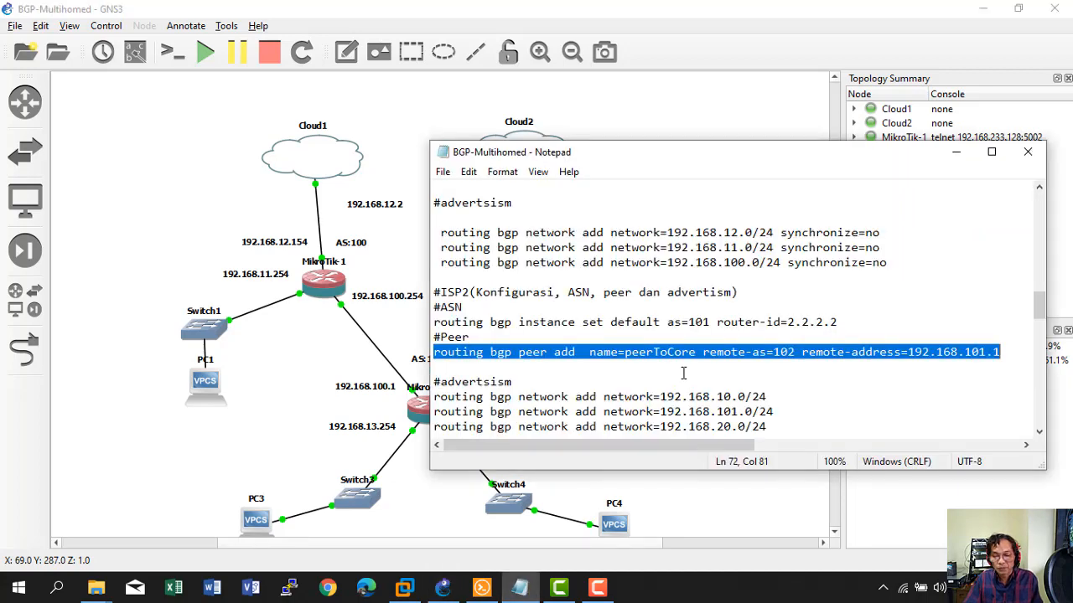
pyautogui.scroll(-3, 683, 372)
pyautogui.scroll(-1, 682, 373)
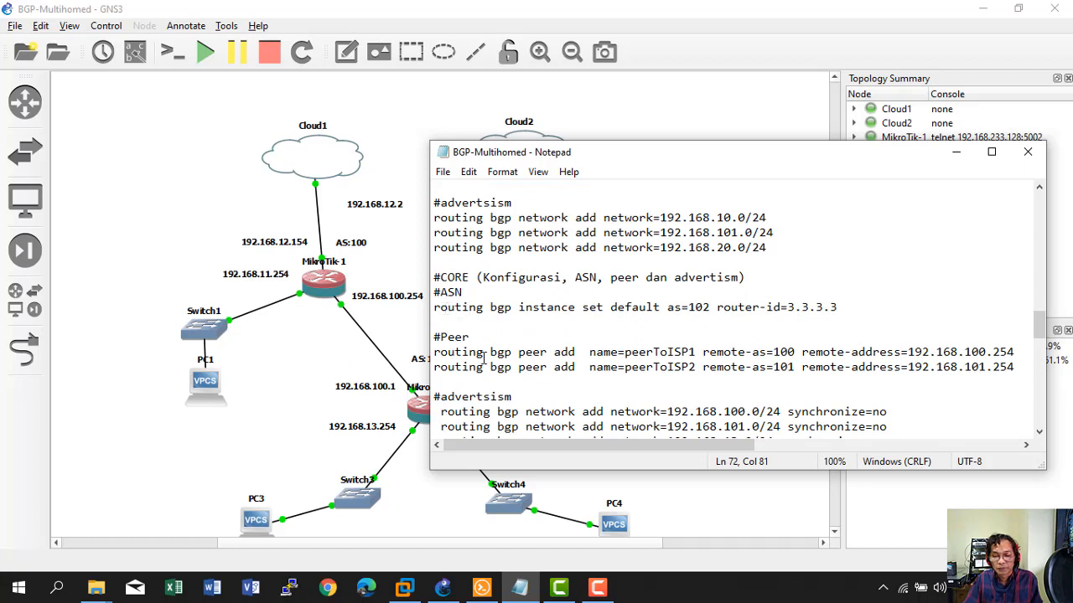
pyautogui.moveTo(433, 353); pyautogui.dragTo(1013, 355)
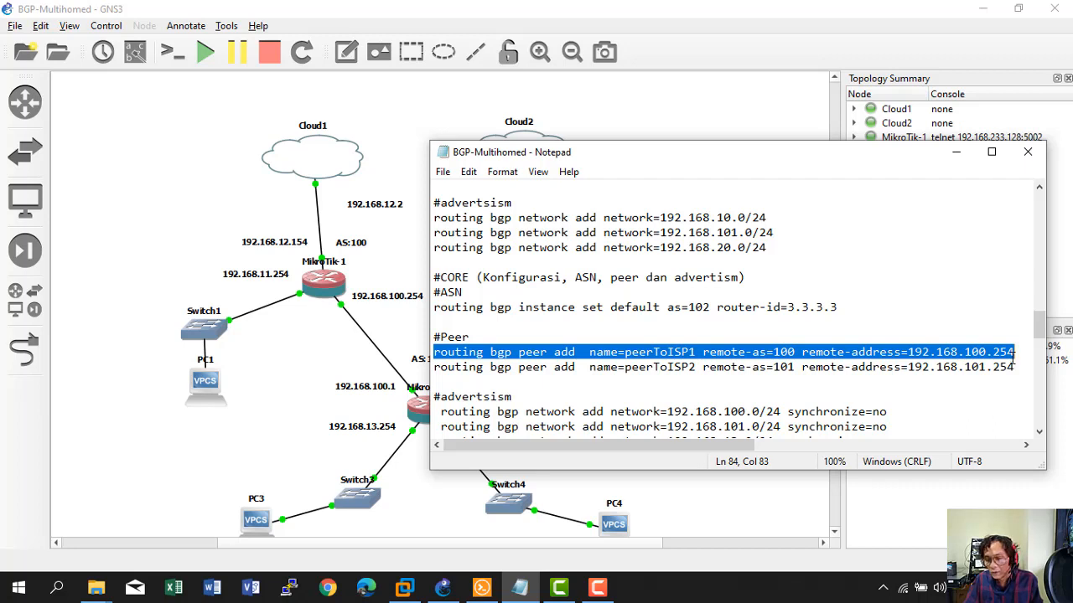
pyautogui.moveTo(1014, 356); pyautogui.dragTo(1015, 366)
pyautogui.hotkey('ctrl', 'c')
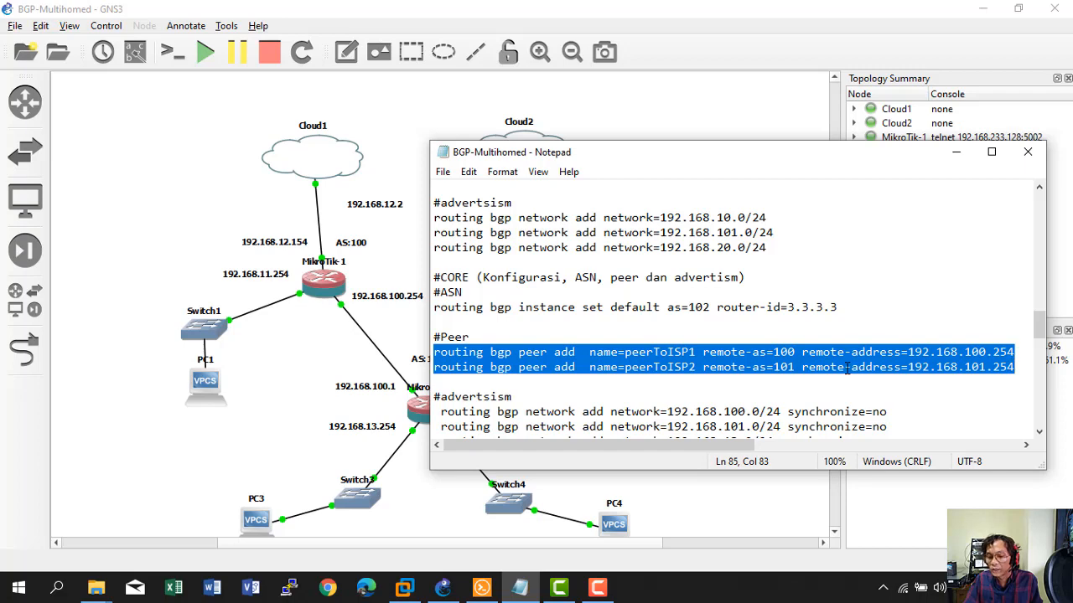
pyautogui.rightClick(847, 369)
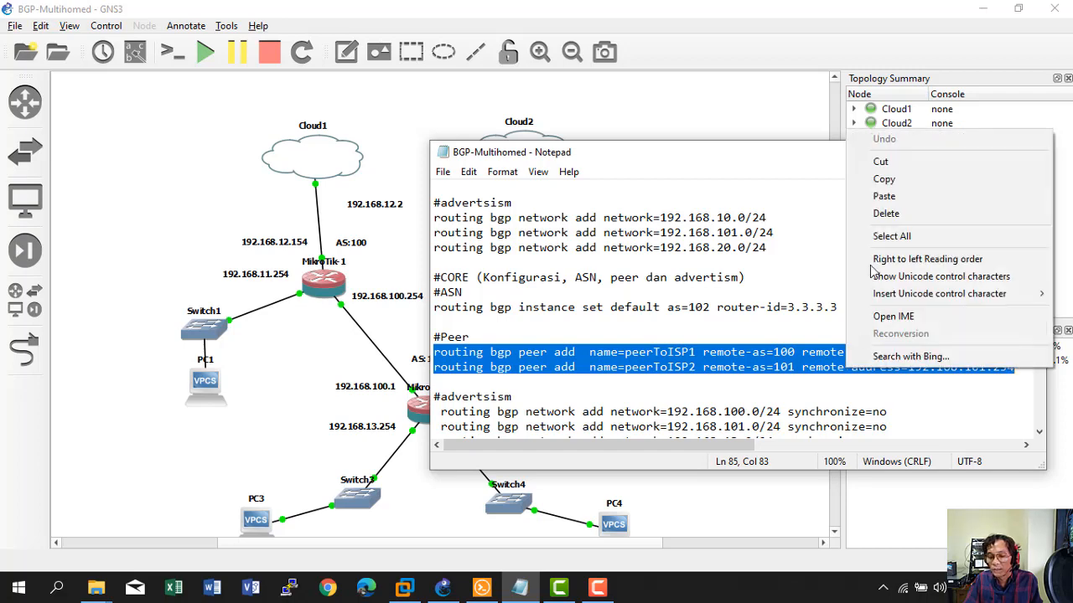
pyautogui.click(883, 179)
pyautogui.click(481, 587)
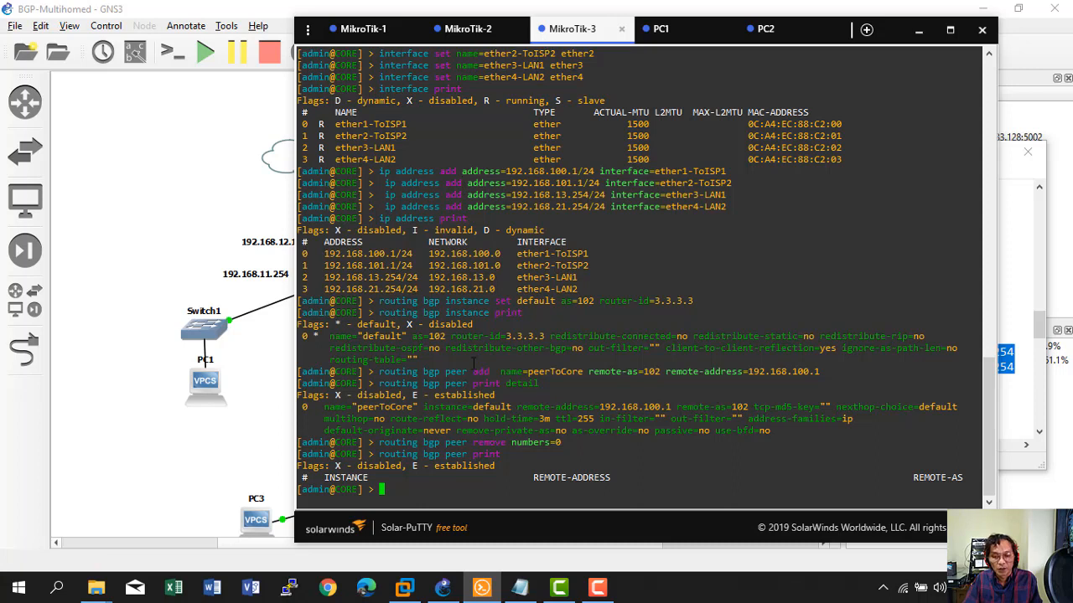
# Paste both peer commands on CORE, list peer details, and highlight the E established flag.
pyautogui.rightClick(459, 477)
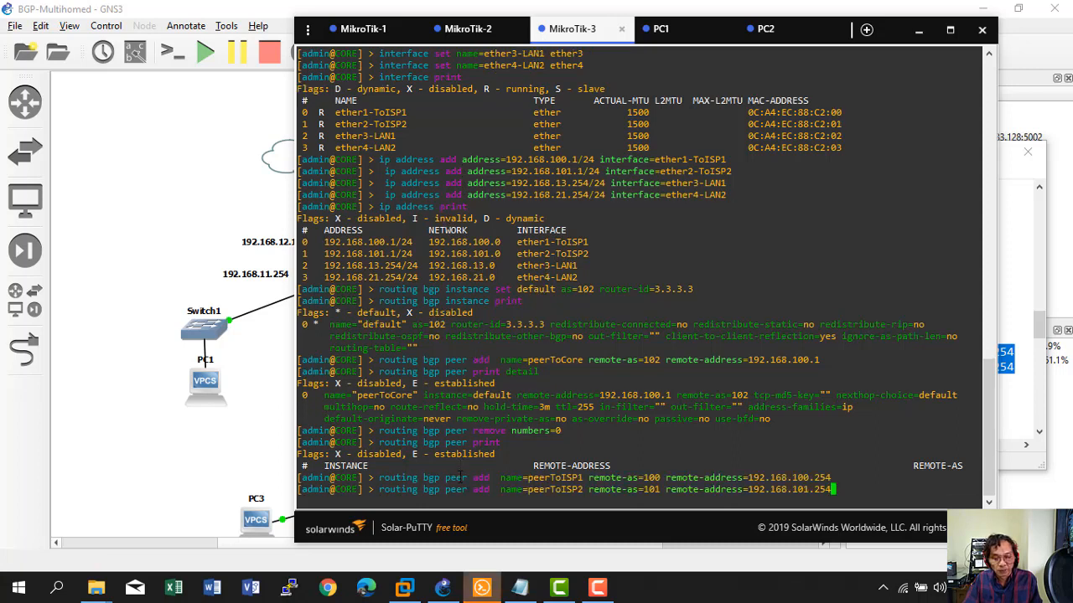
pyautogui.press('Return')
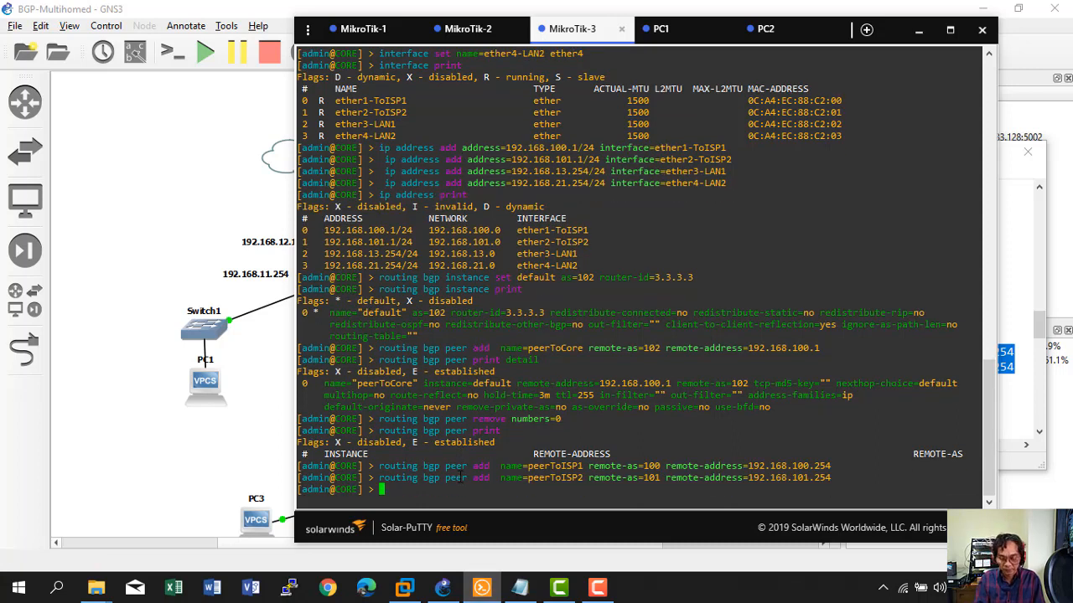
pyautogui.write('routing bgp ')
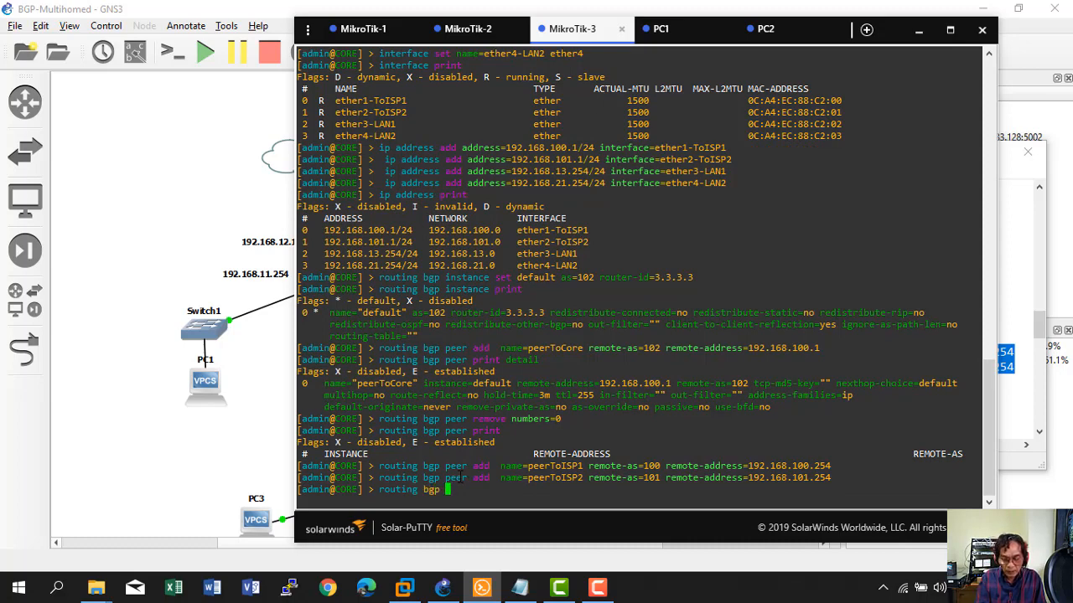
pyautogui.write('peer ')
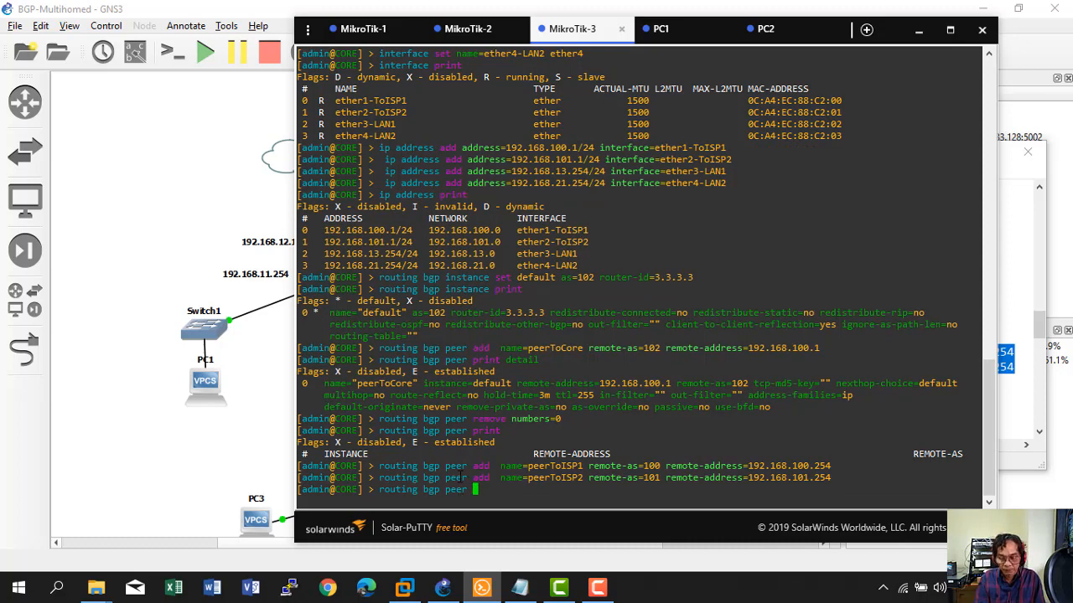
pyautogui.write('print detail')
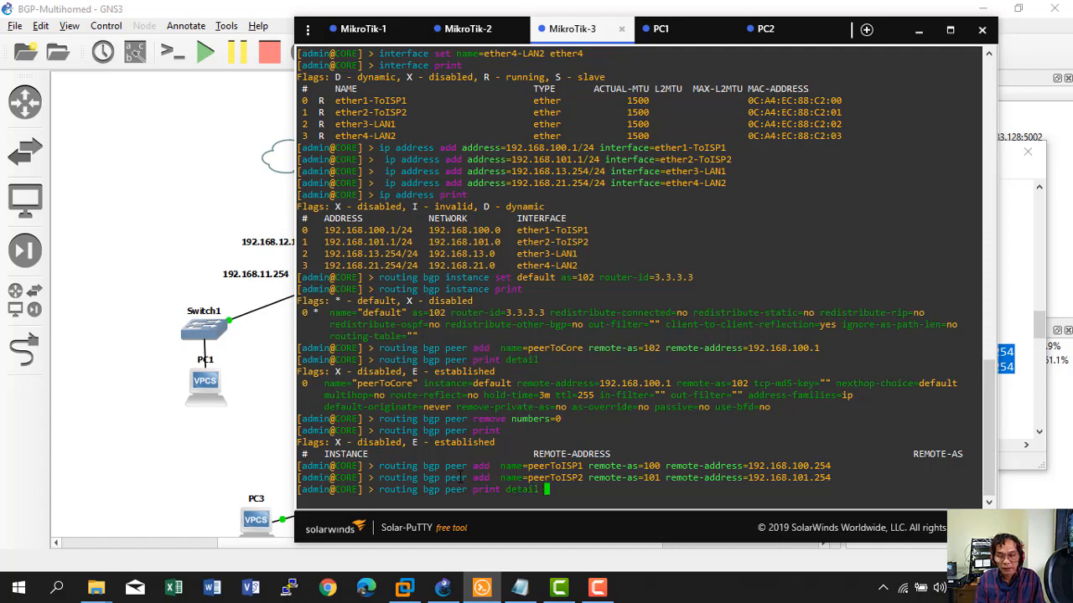
pyautogui.press('Return')
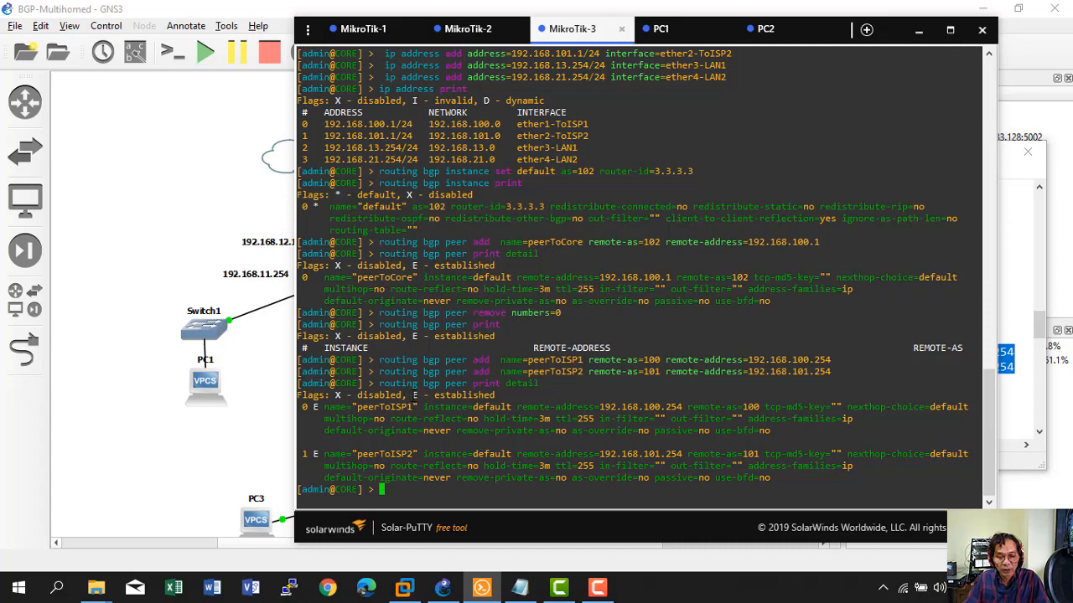
pyautogui.doubleClick(412, 395)
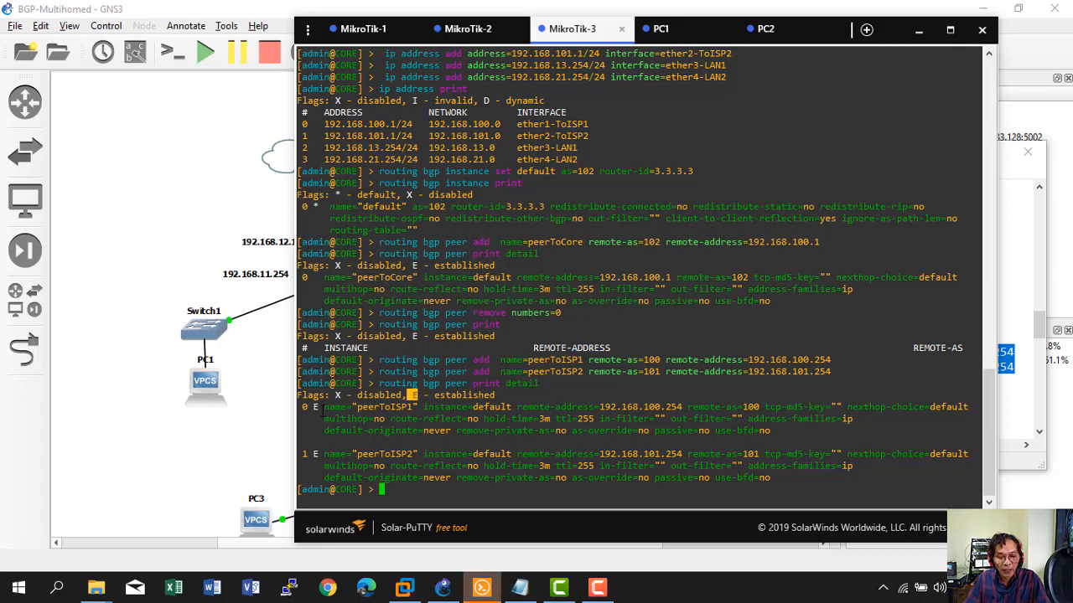
pyautogui.doubleClick(318, 407)
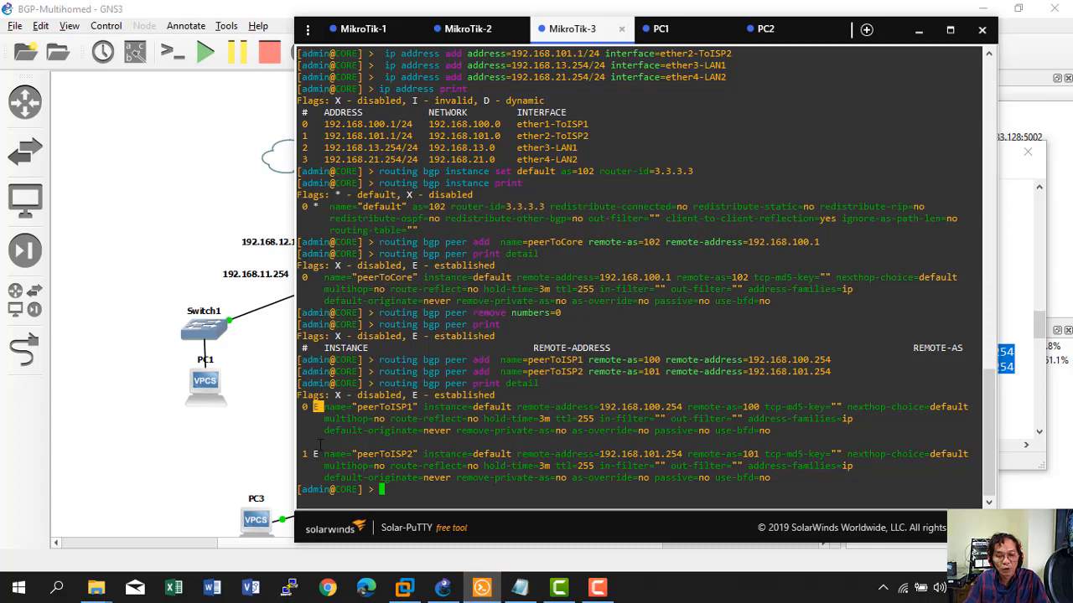
# Rerun the peer listings on ISP1 and ISP2 to confirm established peers, then check CORE's network notes.
pyautogui.click(360, 29)
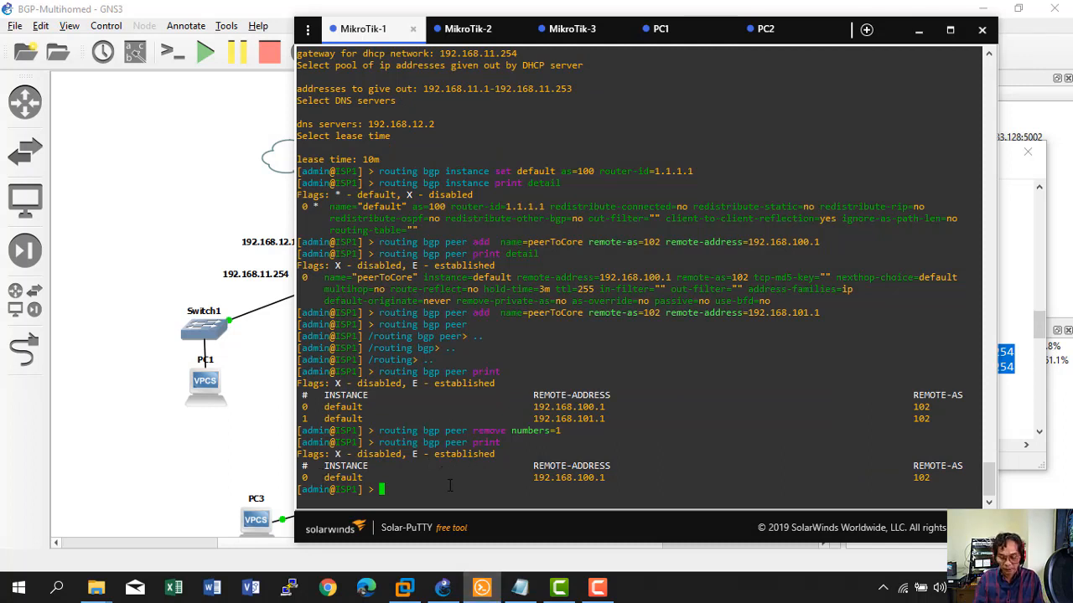
pyautogui.press('Up')
pyautogui.press('Return')
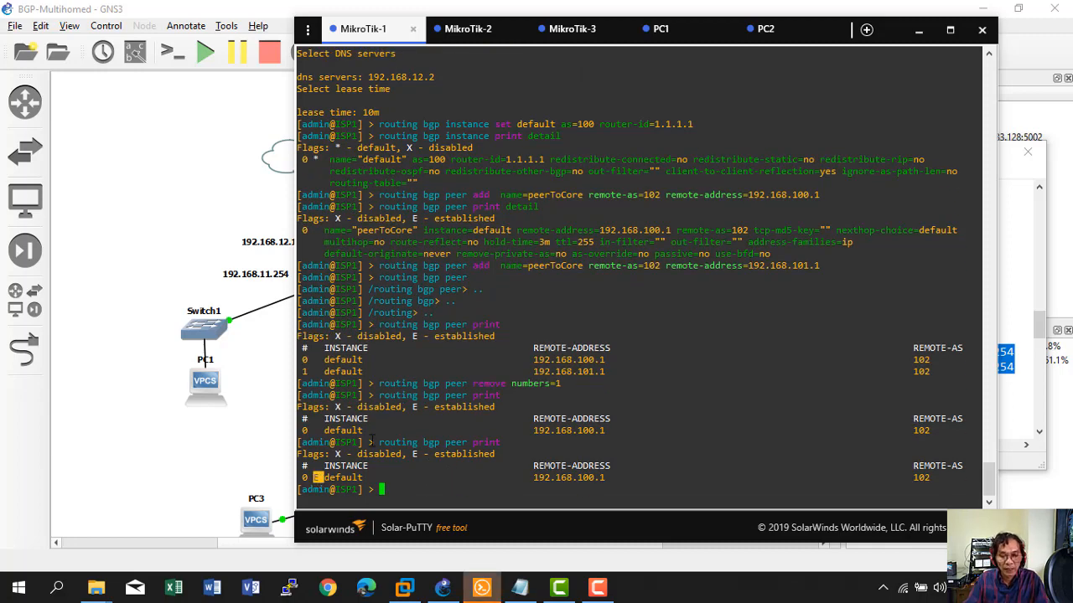
pyautogui.click(467, 32)
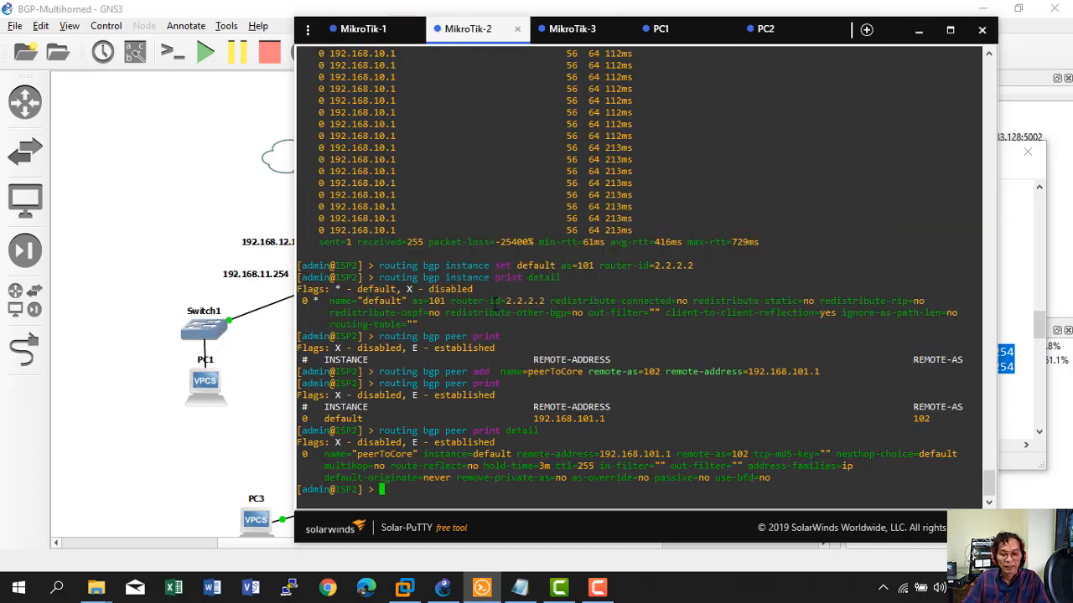
pyautogui.press('Up')
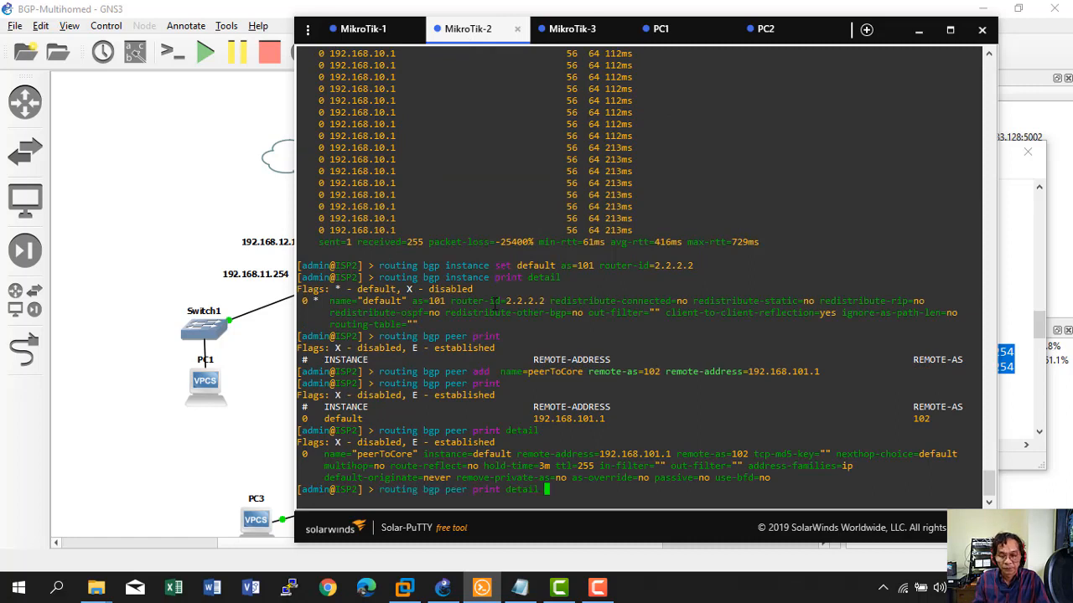
pyautogui.press('Return')
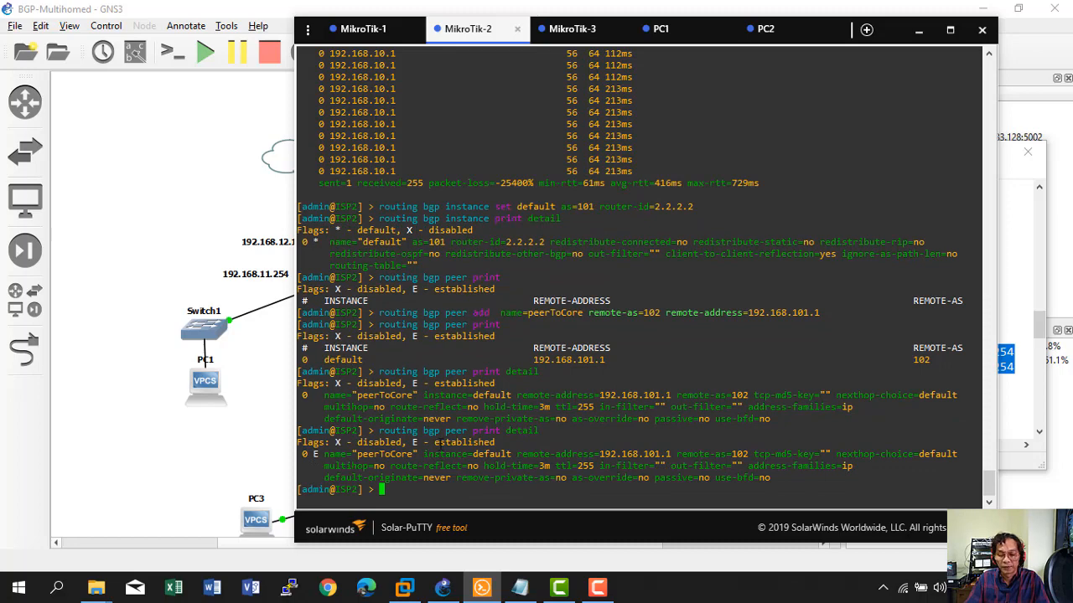
pyautogui.click(519, 588)
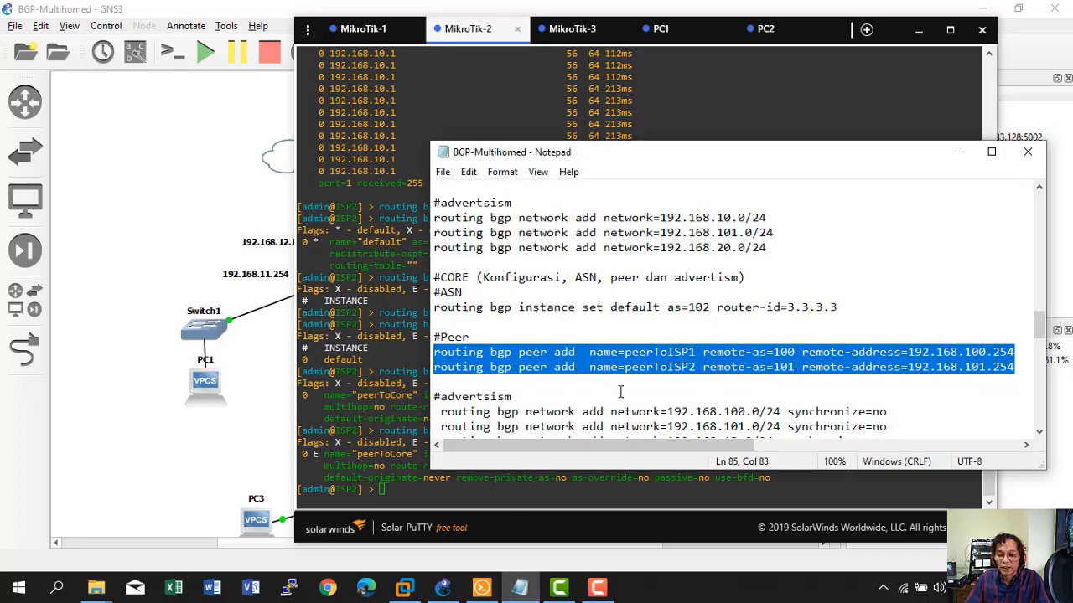
pyautogui.scroll(-2, 658, 398)
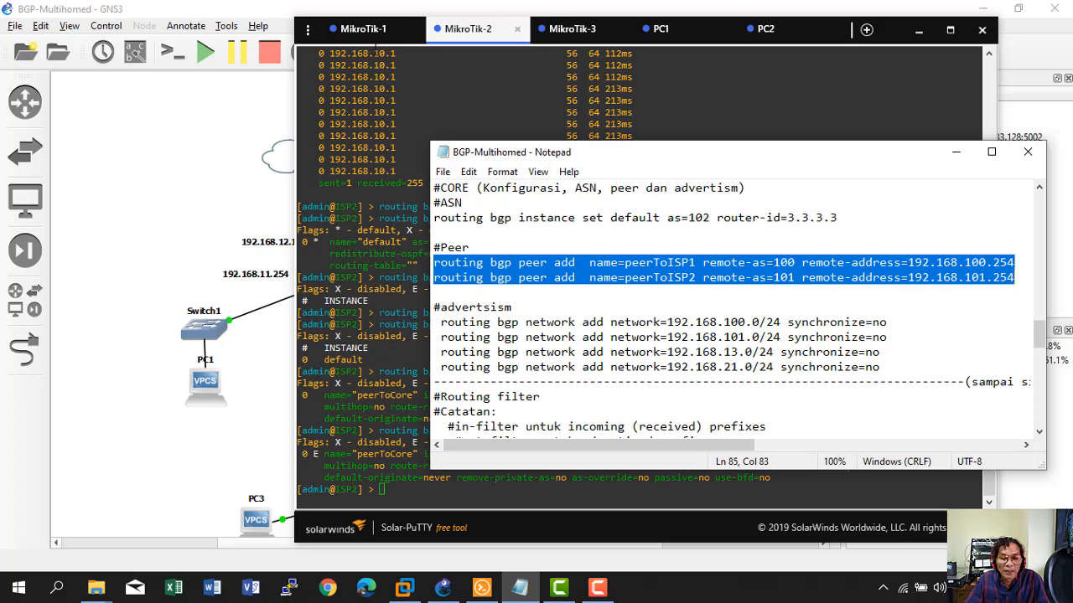
pyautogui.click(363, 29)
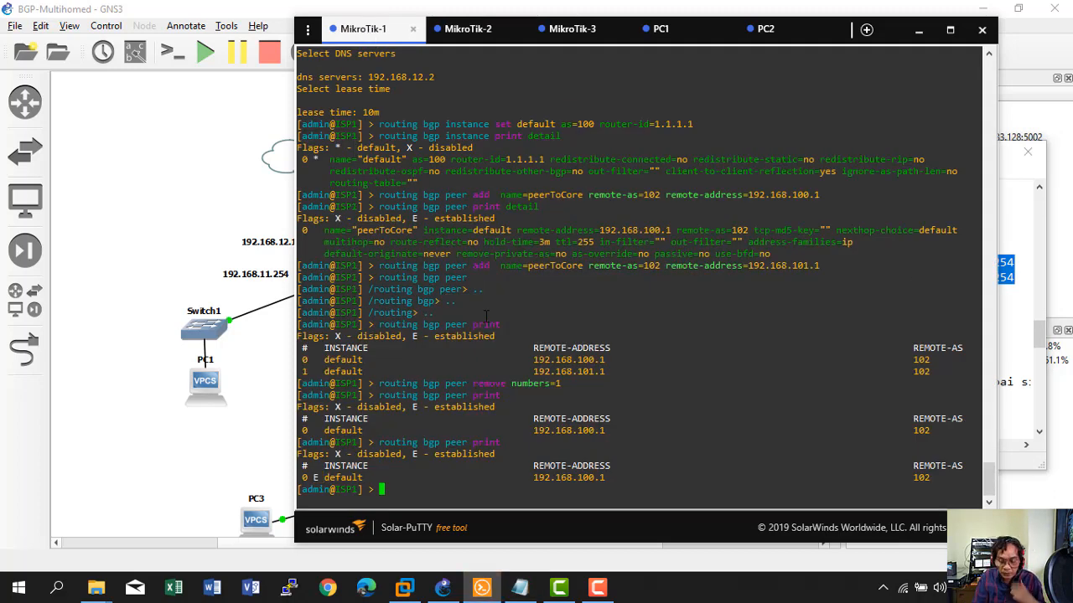
# Run 'ip route print' on ISP1, ISP2 and CORE, then return to ISP1.
pyautogui.write('i')
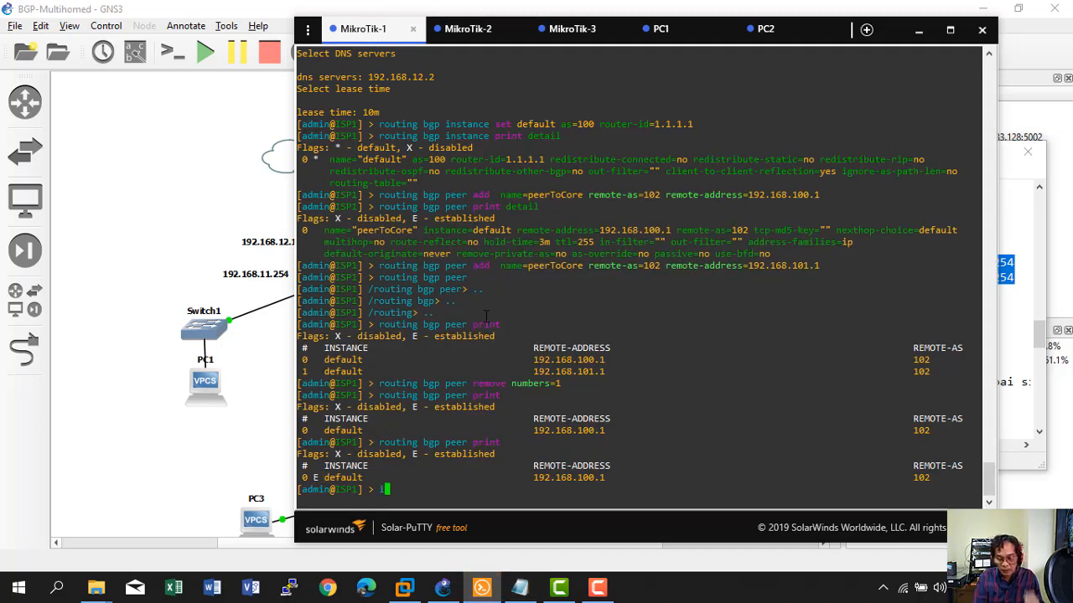
pyautogui.write('p route print')
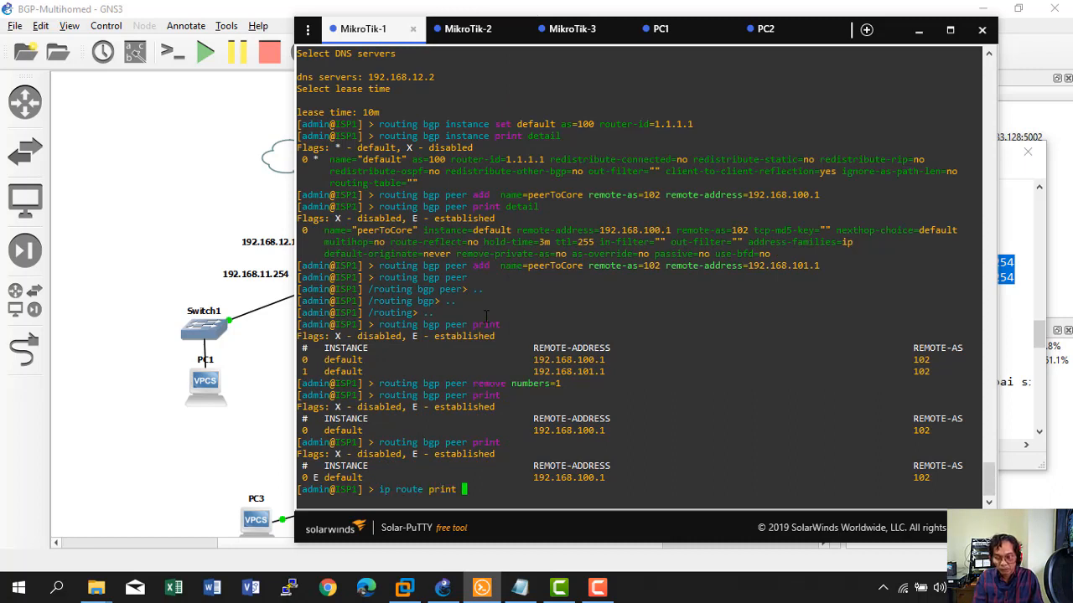
pyautogui.press('Return')
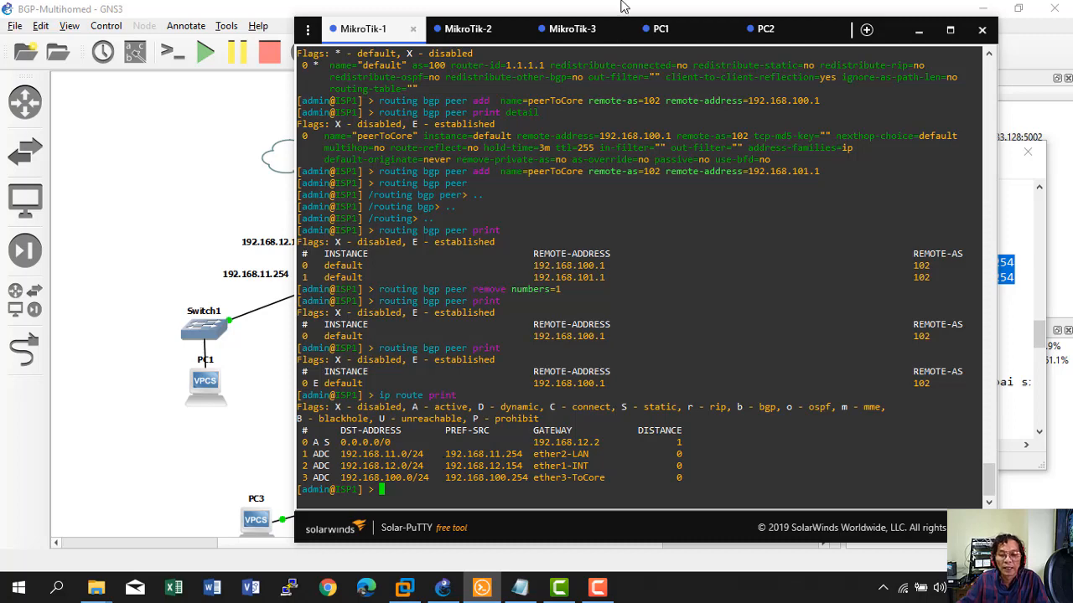
pyautogui.click(442, 32)
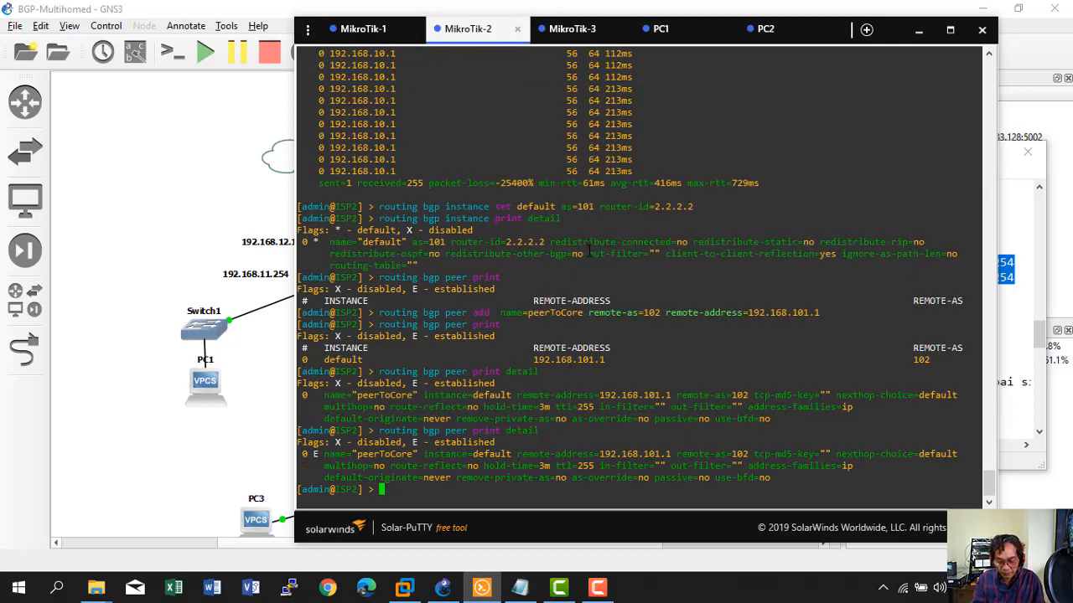
pyautogui.write('ip route print')
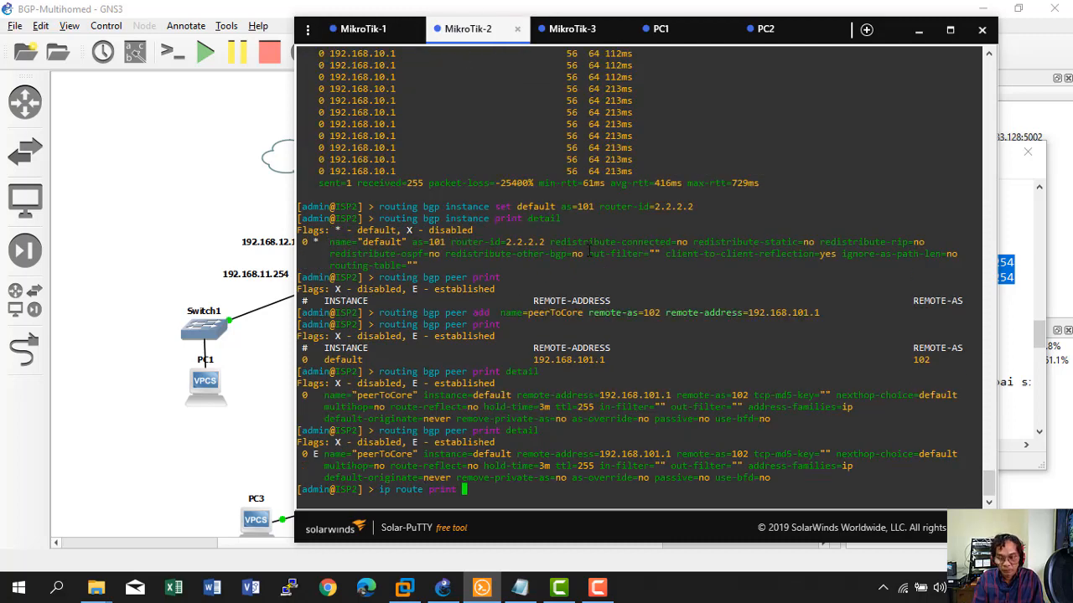
pyautogui.press('Return')
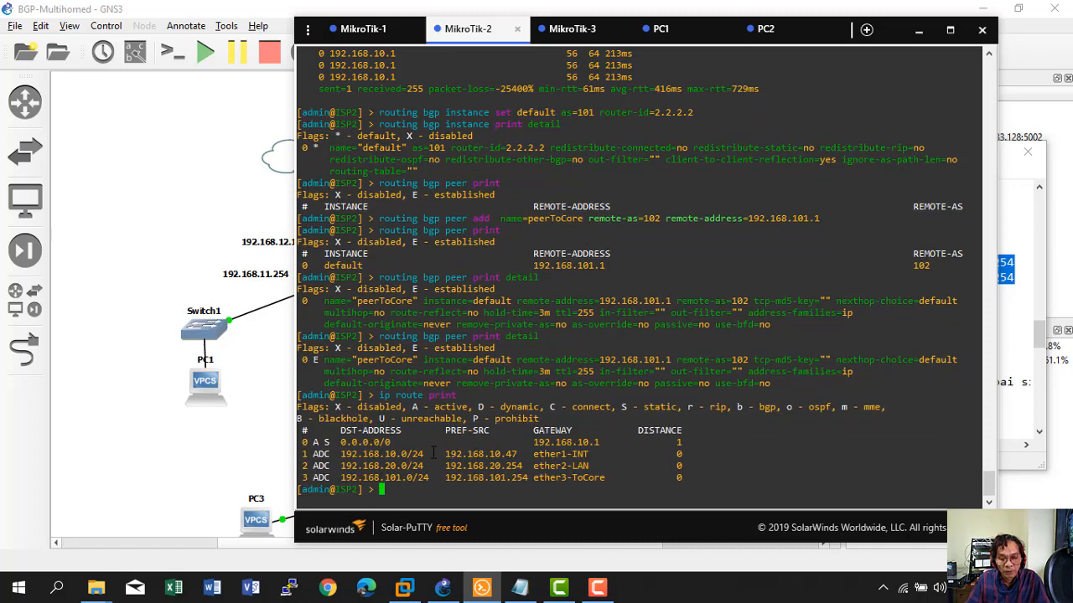
pyautogui.click(566, 29)
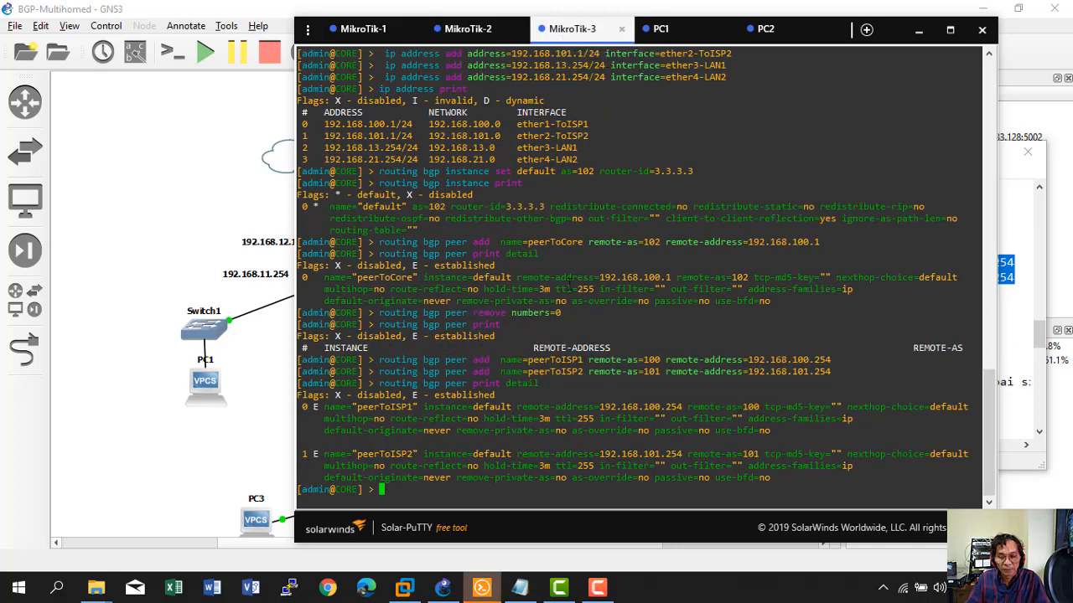
pyautogui.write('ip route ')
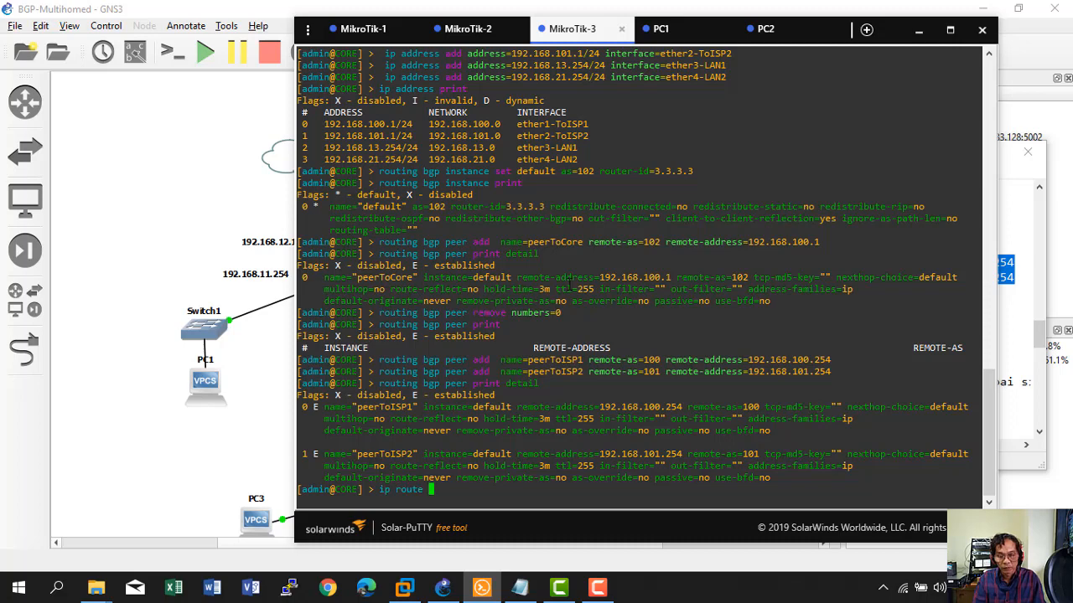
pyautogui.write('print')
pyautogui.press('Return')
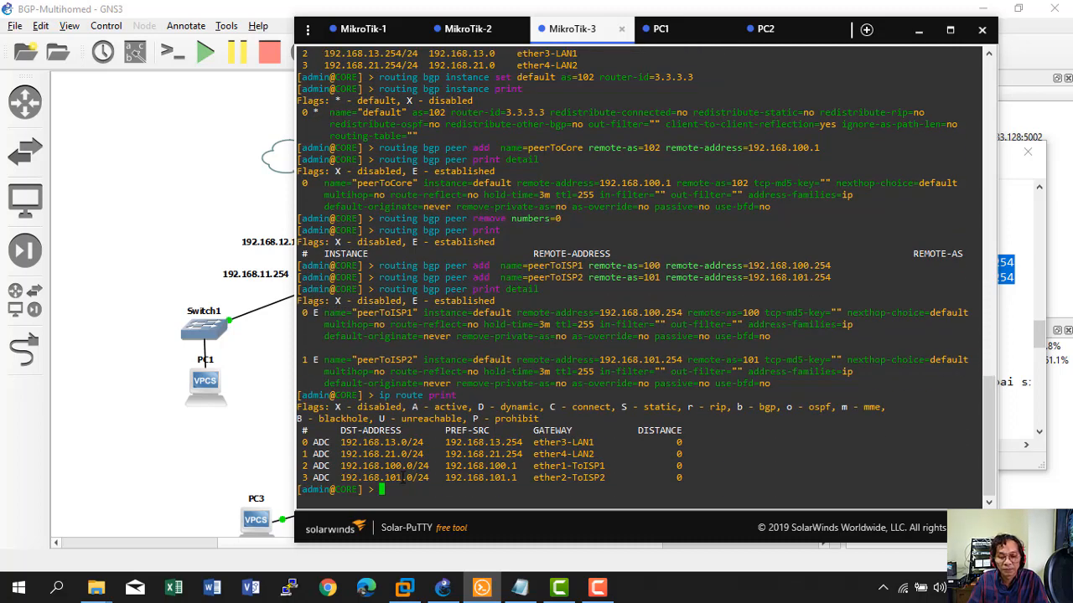
pyautogui.click(364, 28)
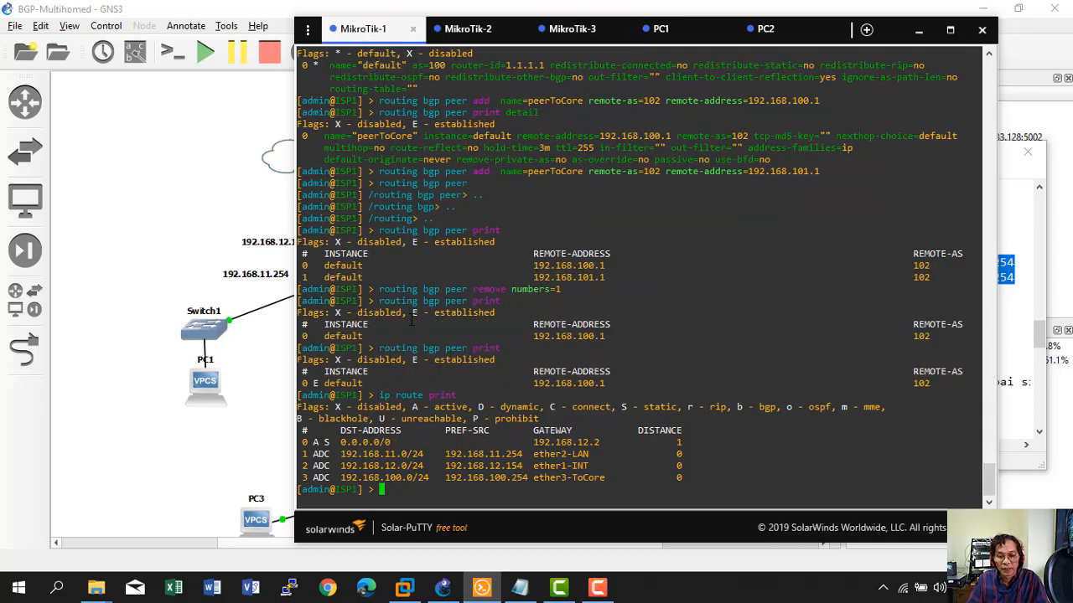
# Copy ISP1's three 'routing bgp network add' lines from the notes and run them on MikroTik-1.
pyautogui.click(520, 587)
pyautogui.scroll(10, 639, 380)
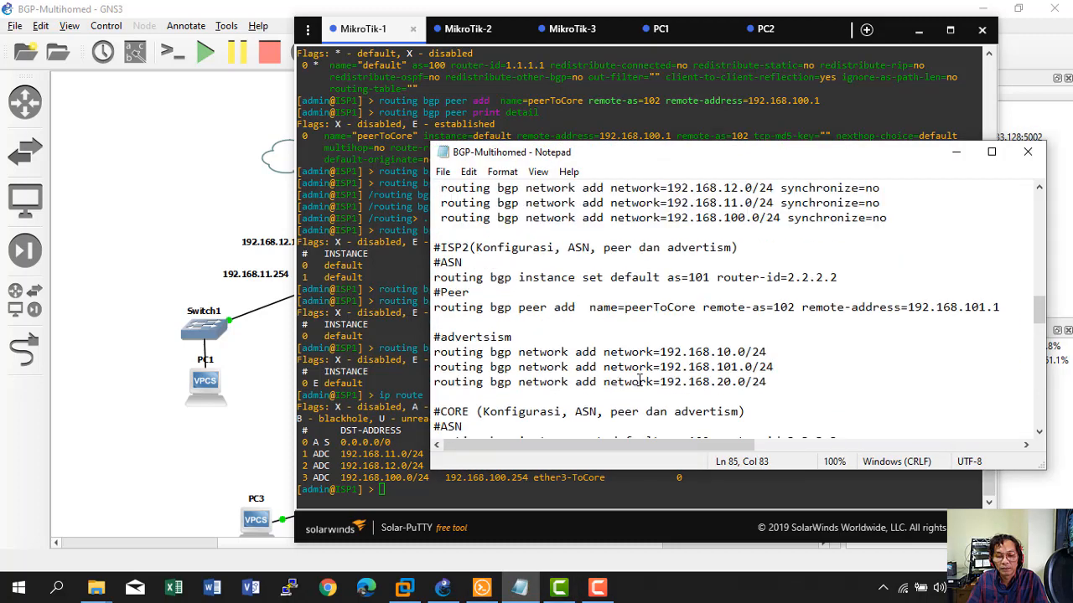
pyautogui.scroll(-1, 639, 381)
pyautogui.scroll(2, 556, 381)
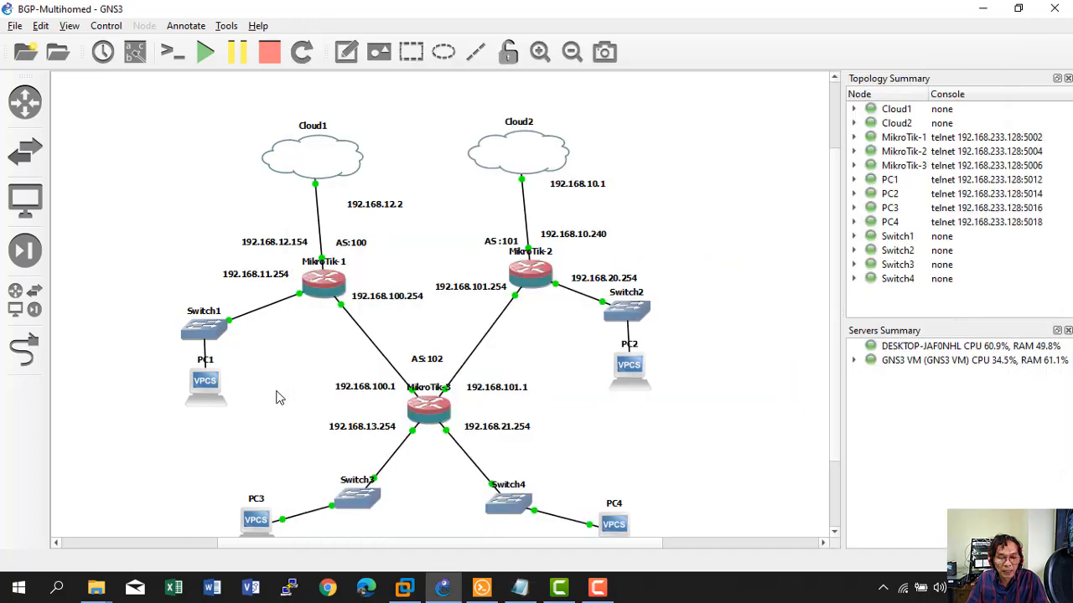
pyautogui.click(278, 392)
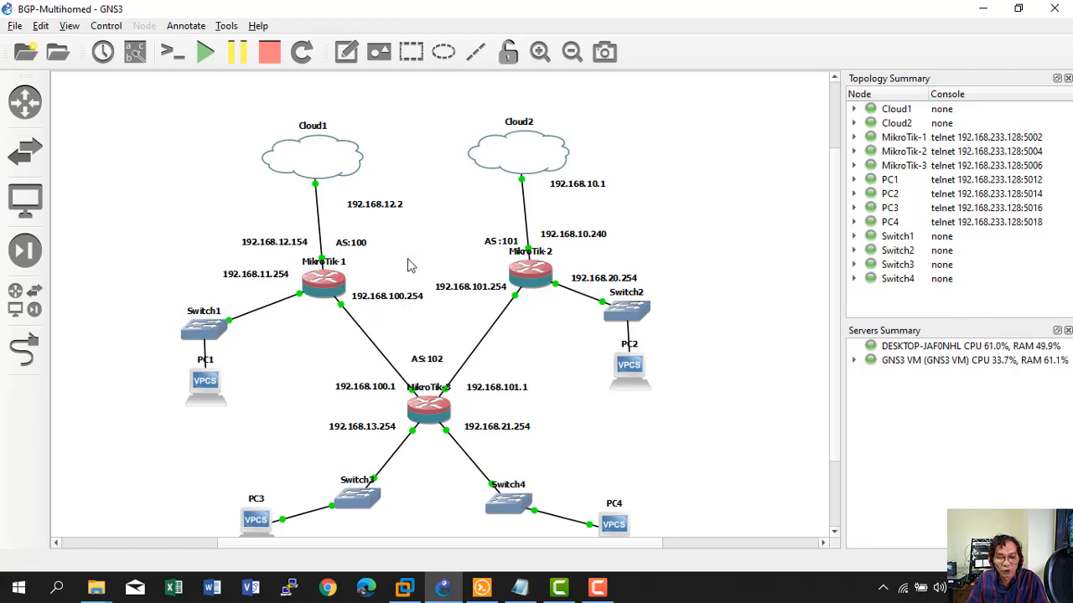
pyautogui.click(520, 586)
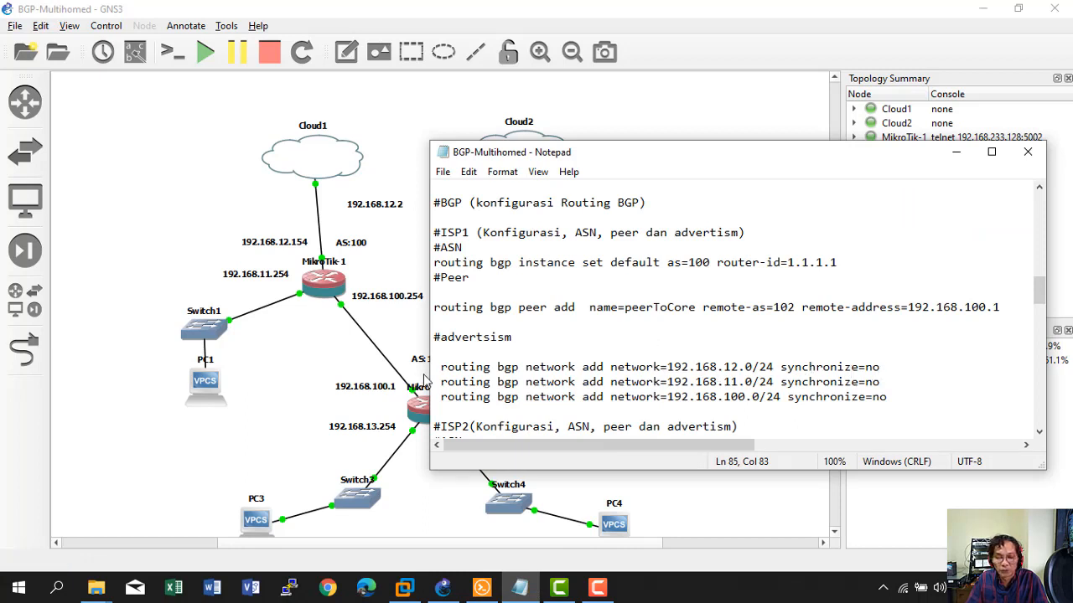
pyautogui.moveTo(440, 367); pyautogui.dragTo(898, 395)
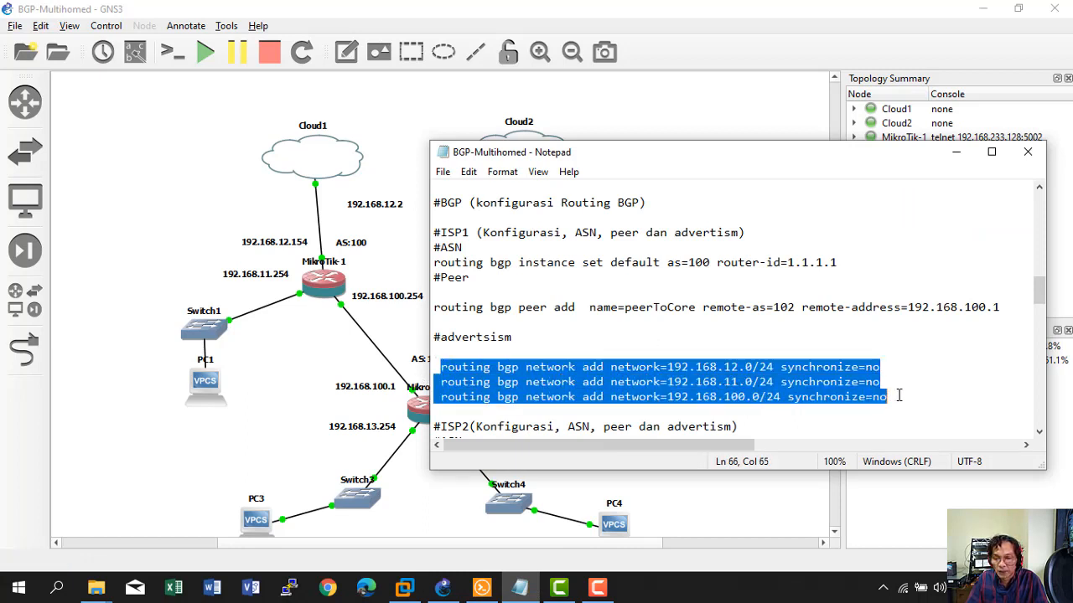
pyautogui.rightClick(578, 375)
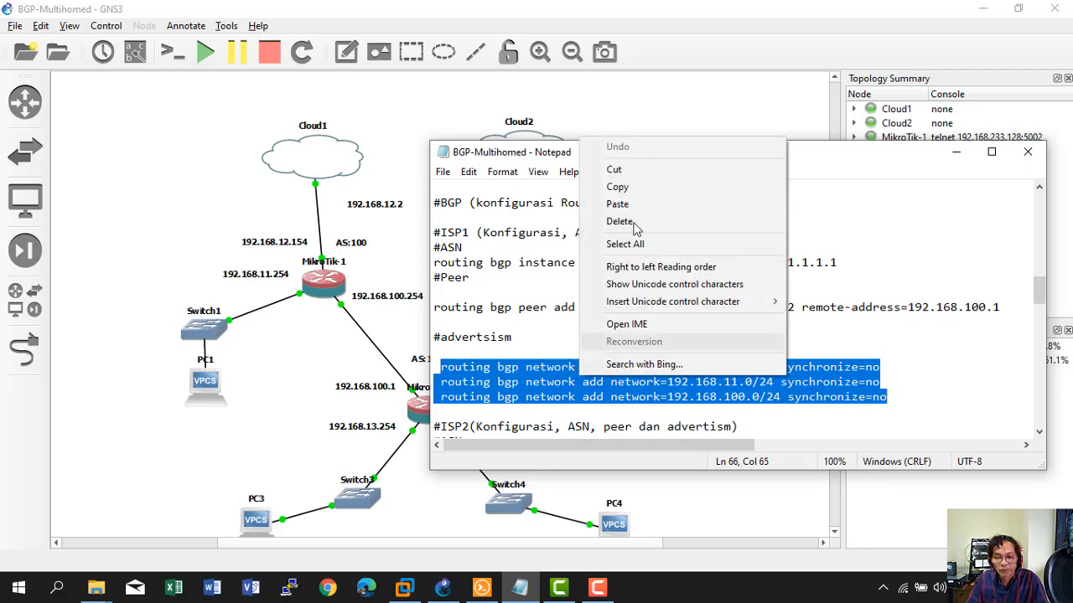
pyautogui.click(637, 186)
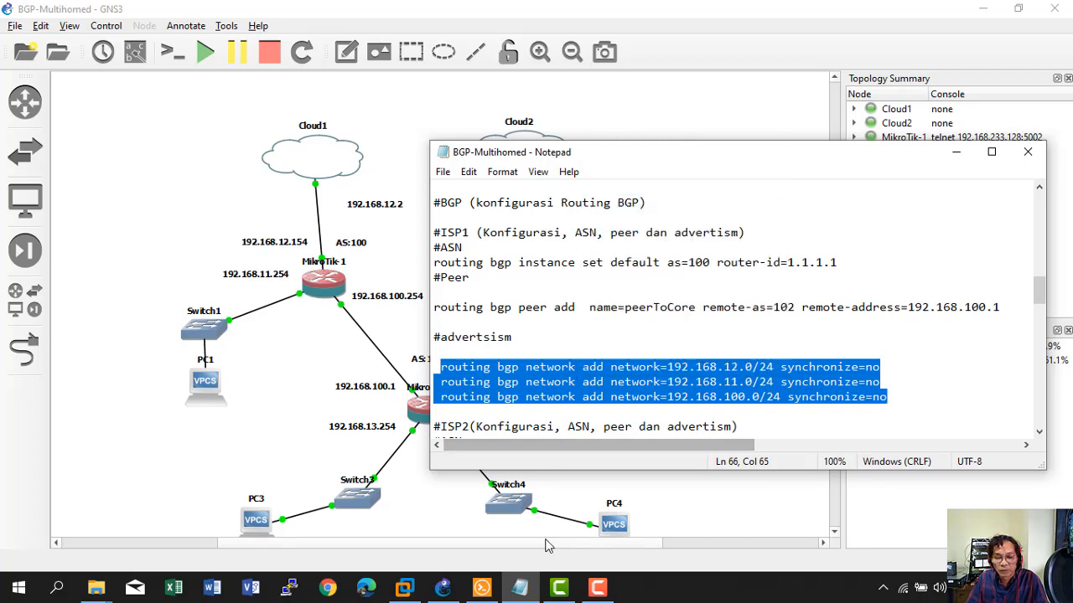
pyautogui.click(483, 589)
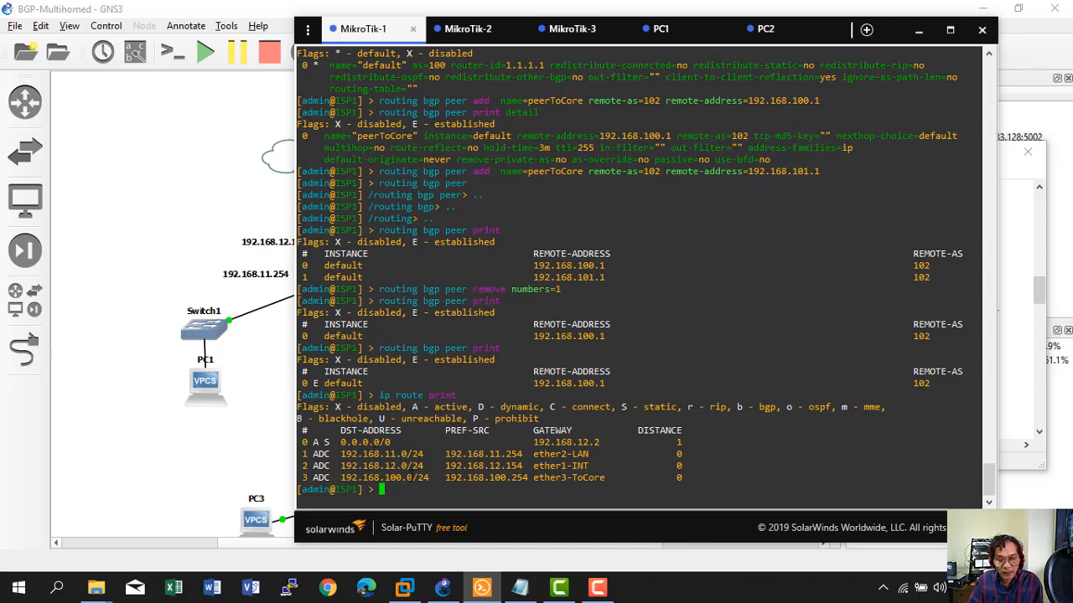
pyautogui.rightClick(416, 479)
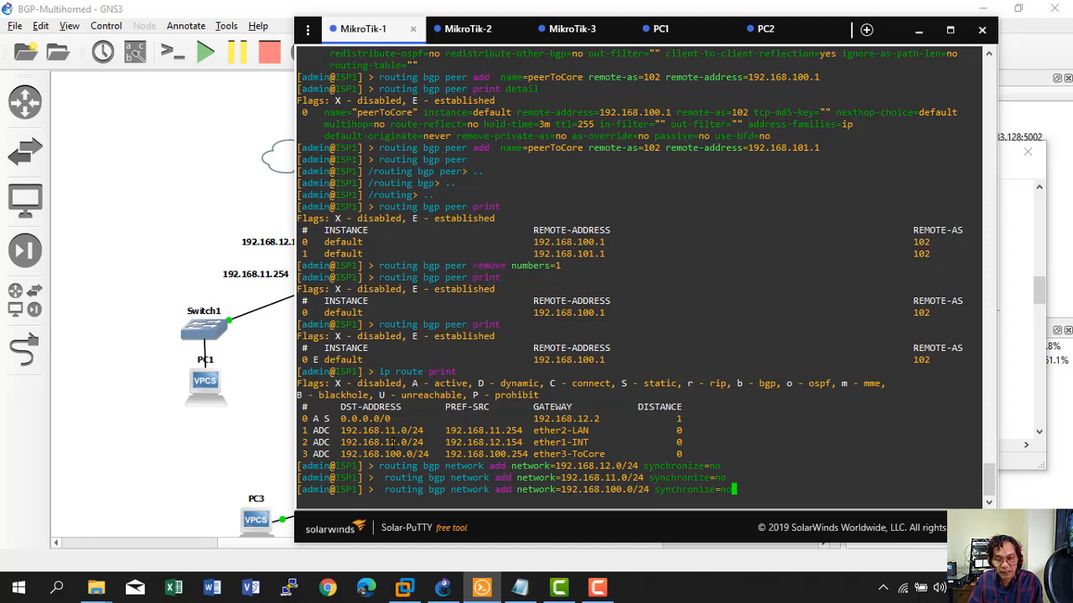
pyautogui.press('Return')
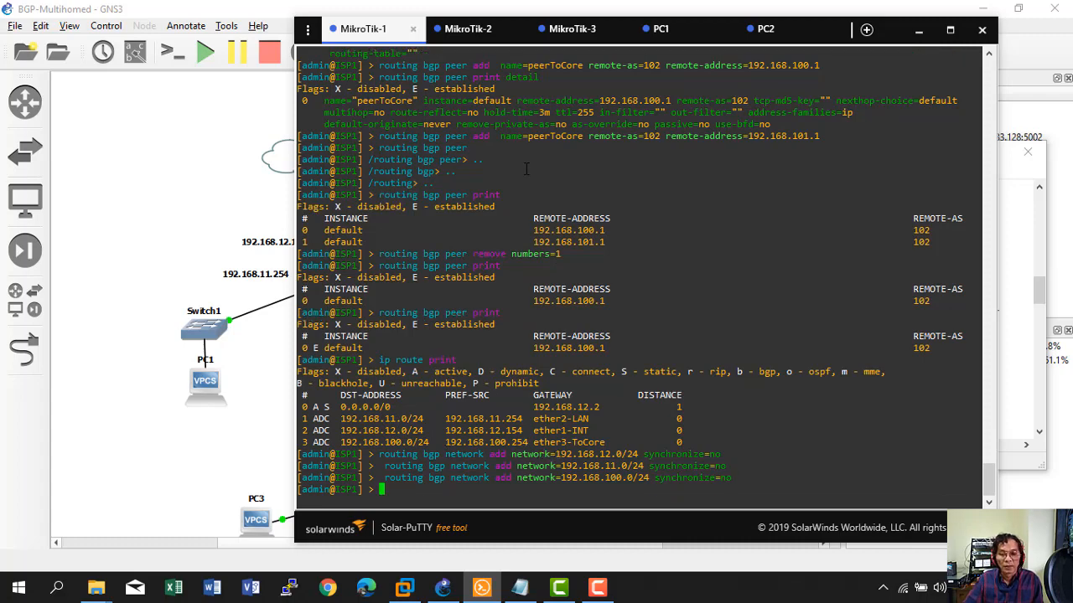
# Paste and run ISP2's network adds for 192.168.10.0/24, 192.168.101.0/24 and 192.168.20.0/24 on MikroTik-2.
pyautogui.click(465, 30)
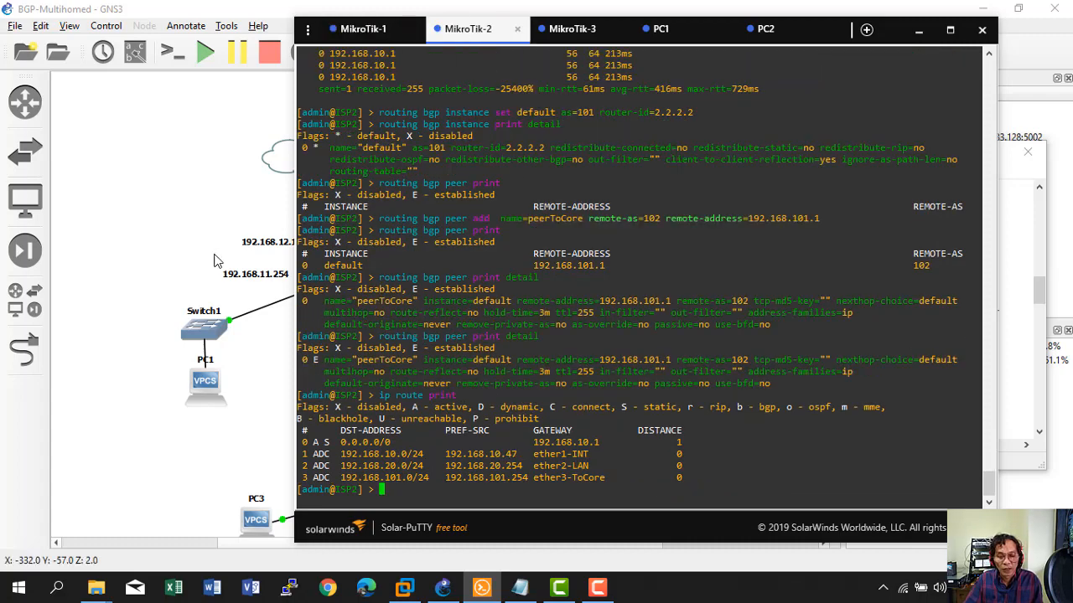
pyautogui.click(520, 588)
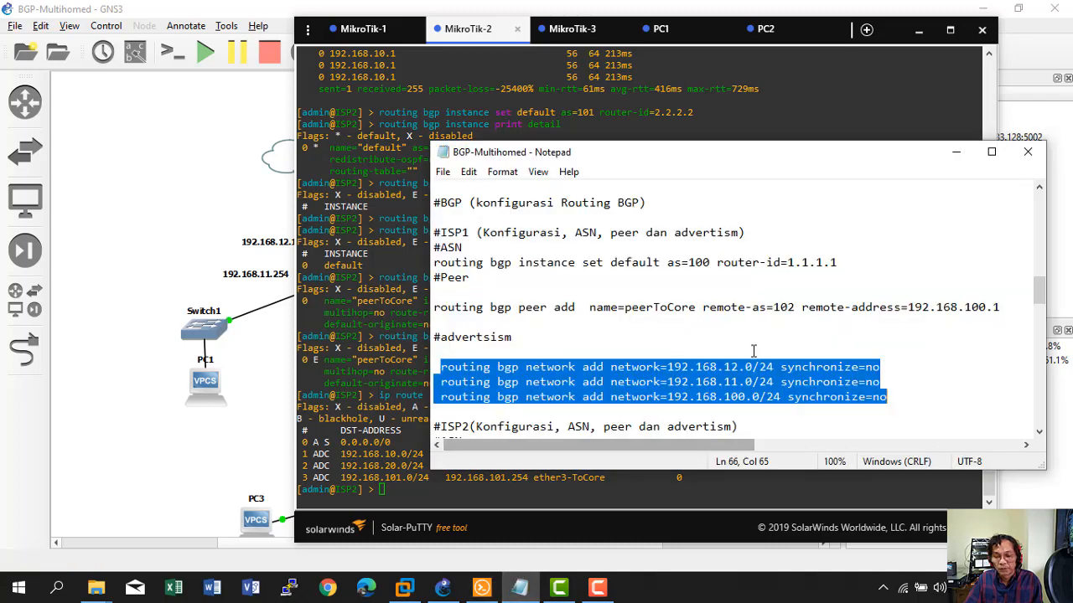
pyautogui.scroll(-4, 748, 353)
pyautogui.scroll(-4, 748, 353)
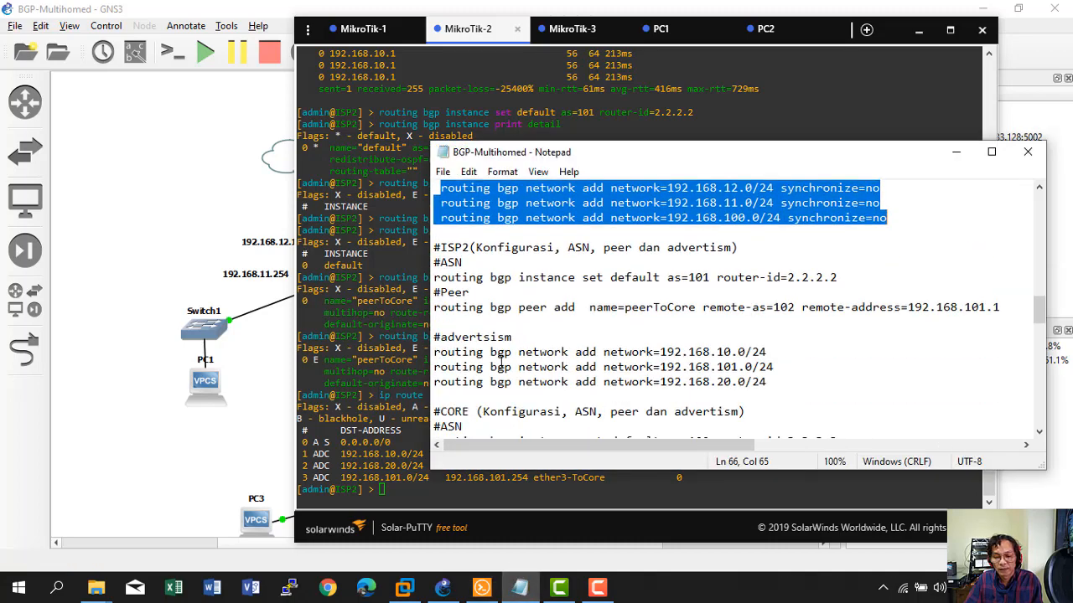
pyautogui.click(436, 353)
pyautogui.moveTo(503, 356); pyautogui.dragTo(775, 387)
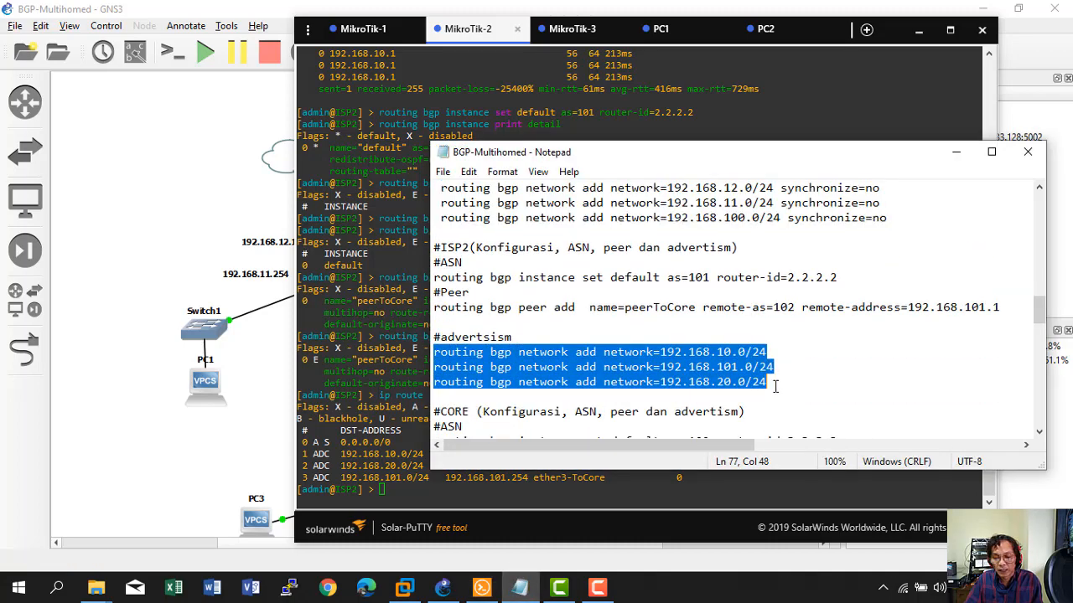
pyautogui.rightClick(640, 372)
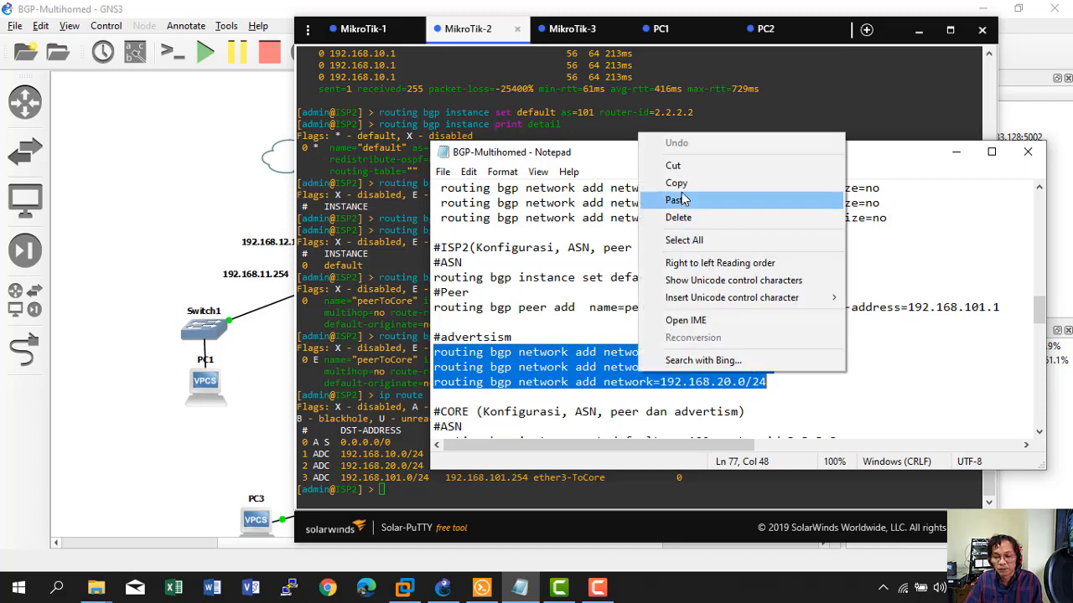
pyautogui.click(680, 183)
pyautogui.click(520, 479)
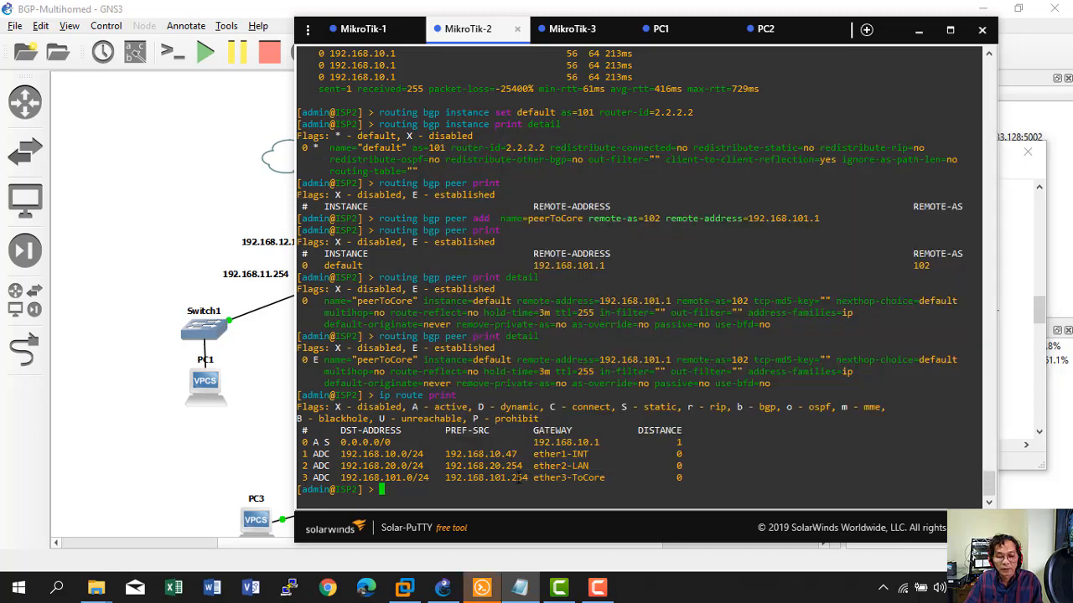
pyautogui.rightClick(520, 479)
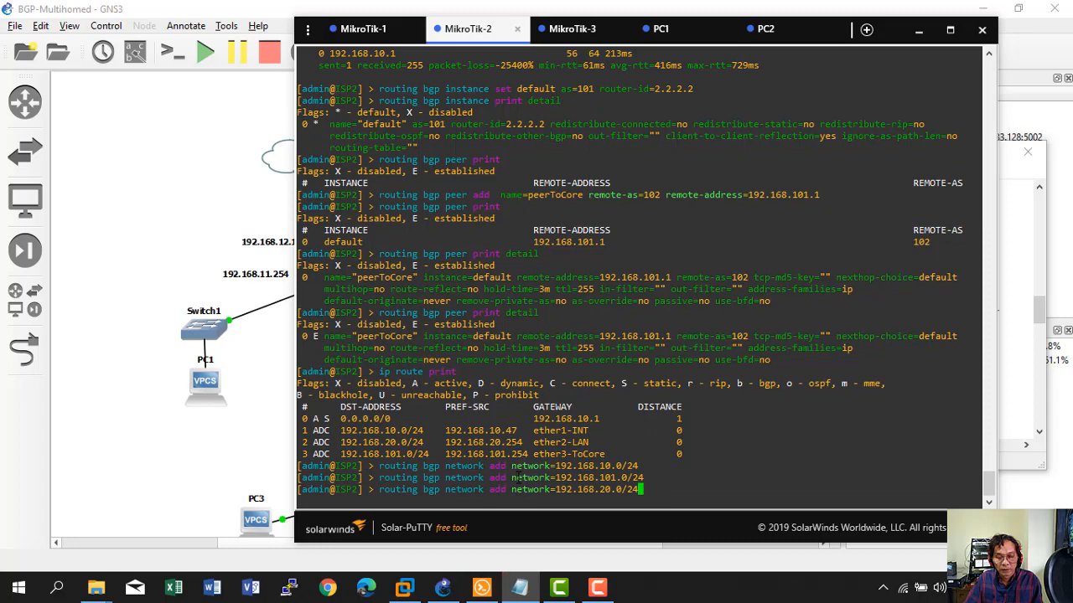
pyautogui.press('Return')
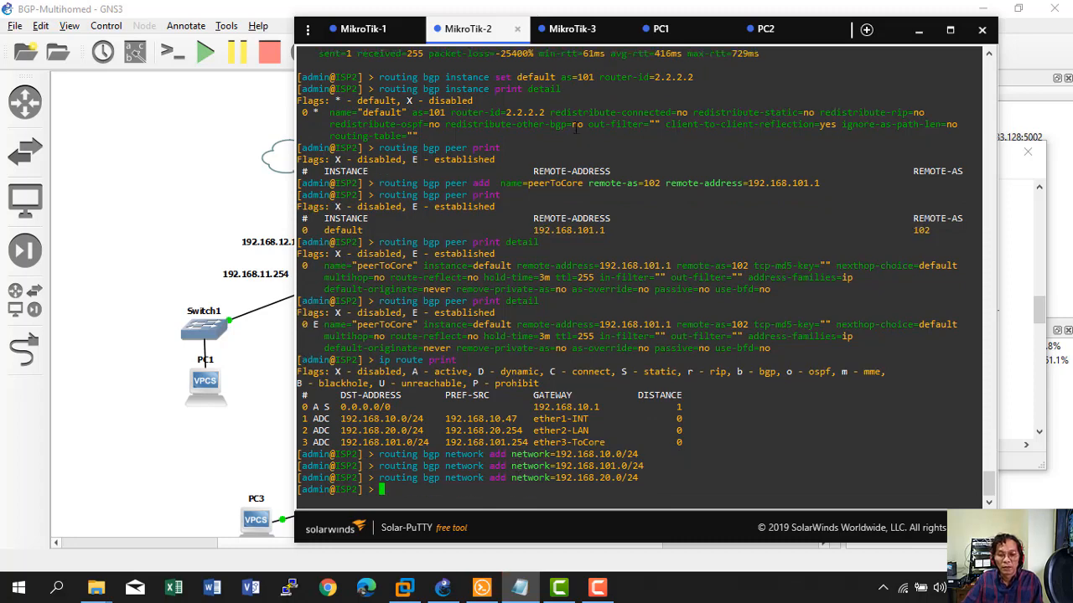
# Copy CORE's four BGP network advertisement commands from the notes and paste them into MikroTik-3.
pyautogui.click(566, 31)
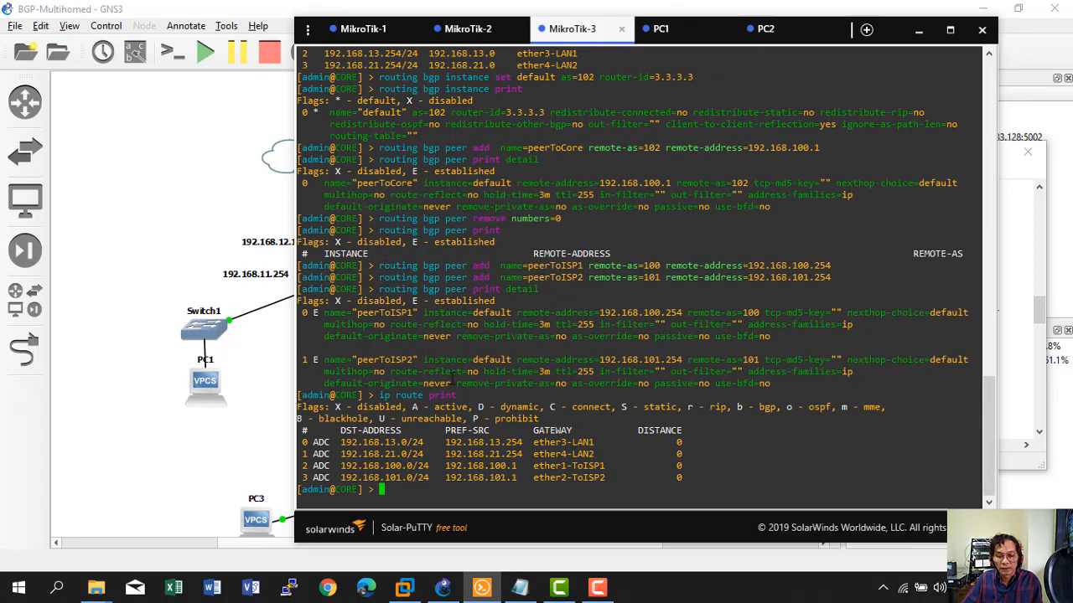
pyautogui.click(205, 427)
pyautogui.click(520, 586)
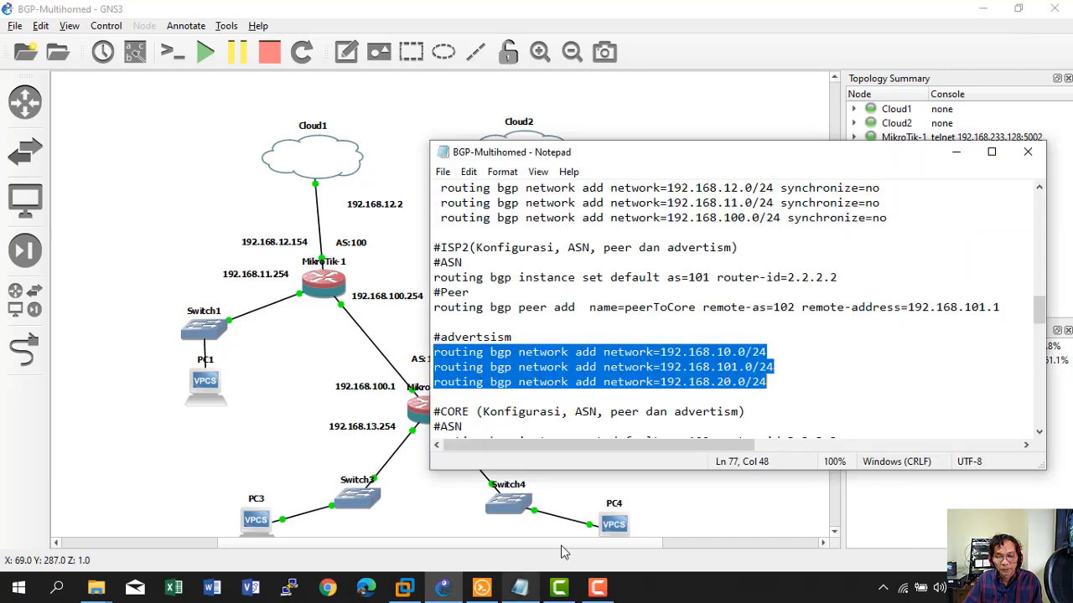
pyautogui.scroll(-3, 595, 371)
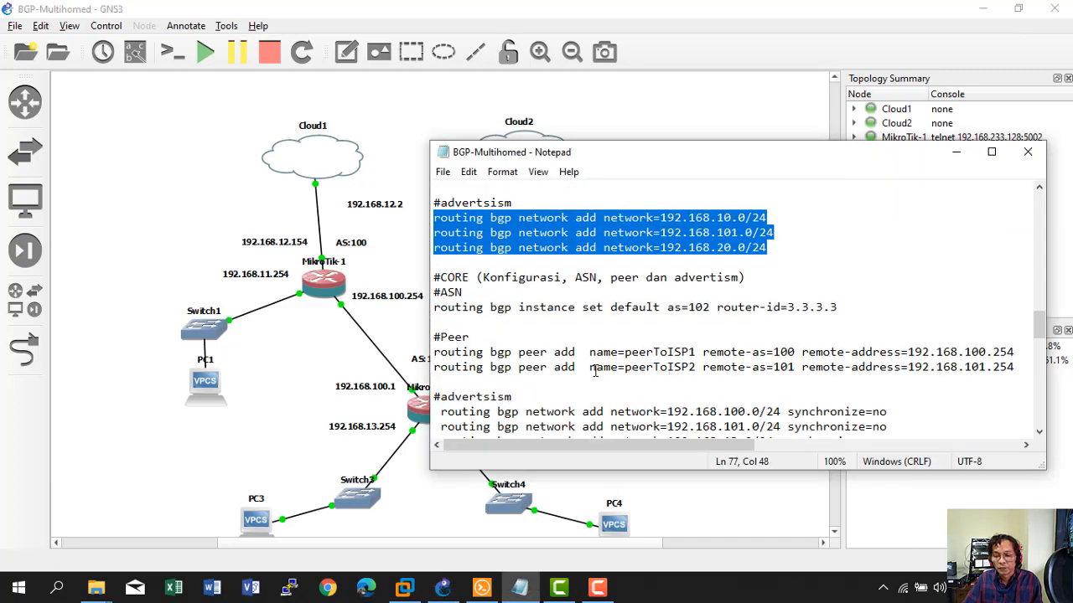
pyautogui.scroll(-1, 459, 361)
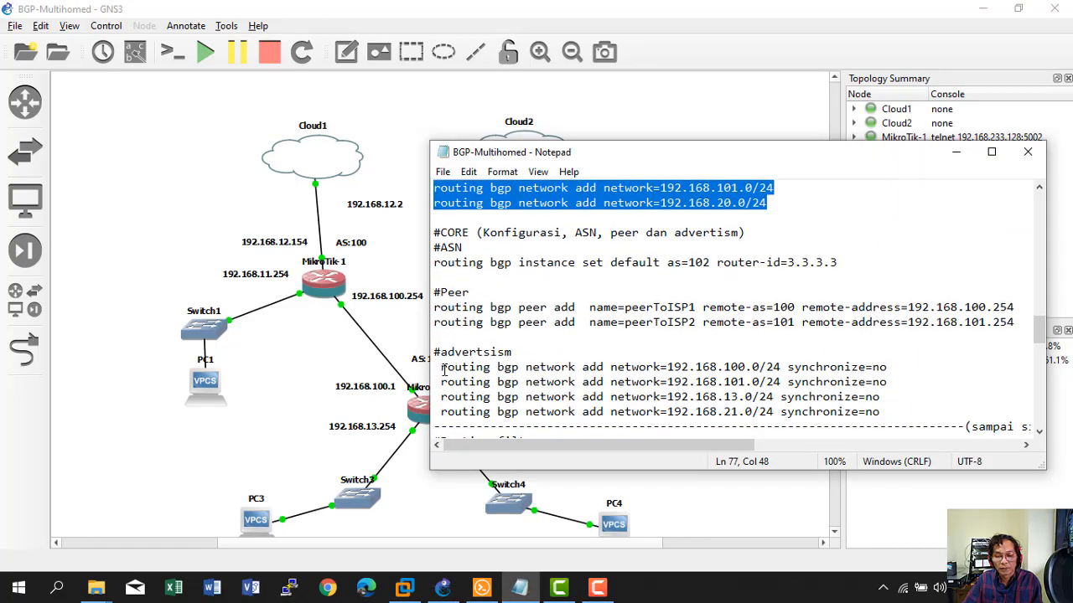
pyautogui.moveTo(441, 367); pyautogui.dragTo(886, 412)
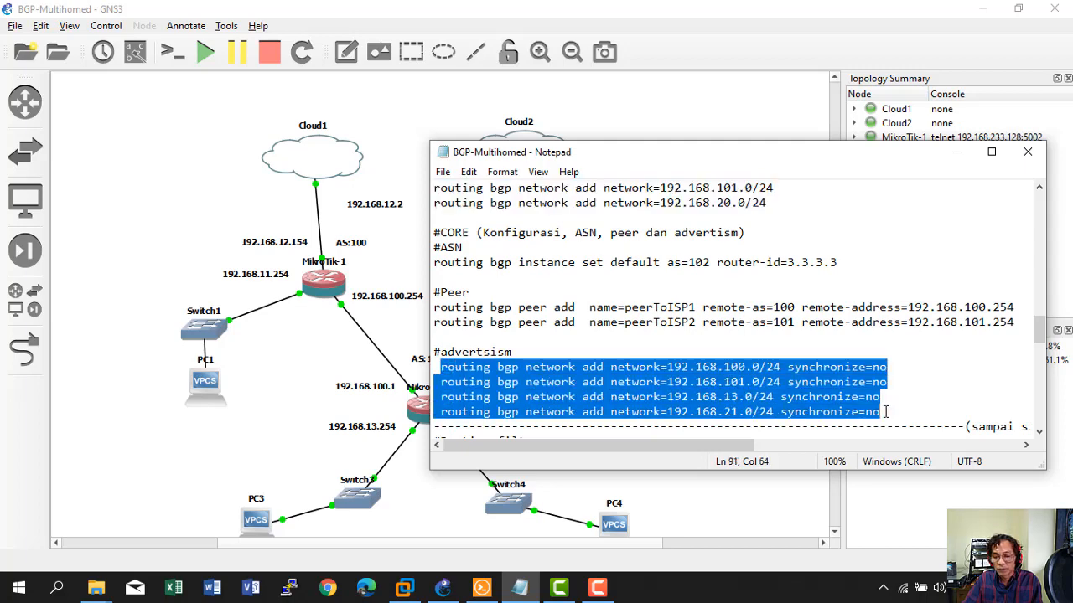
pyautogui.rightClick(574, 382)
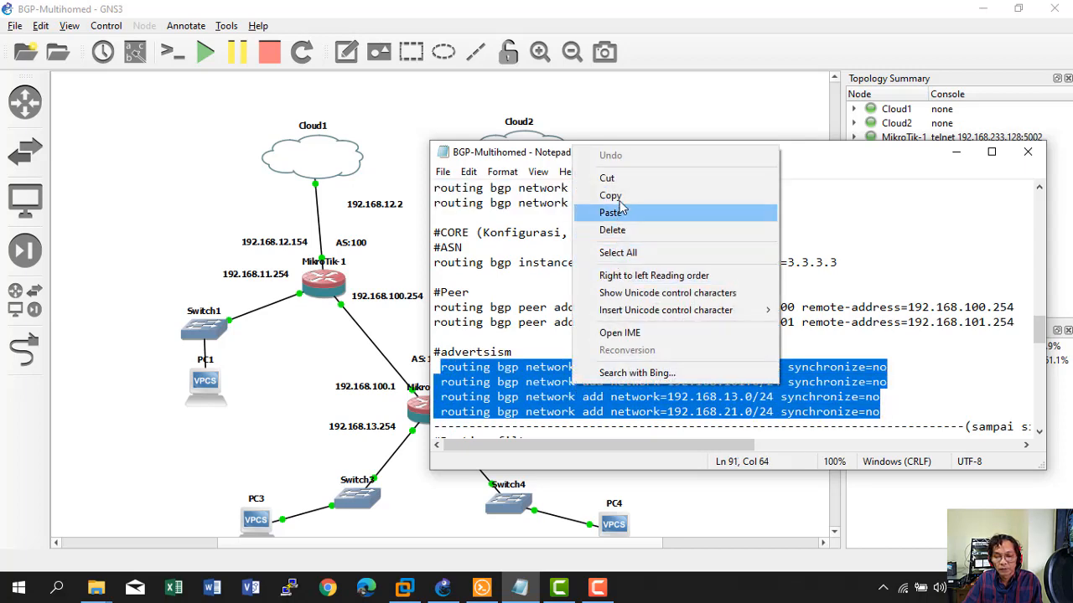
pyautogui.click(597, 193)
pyautogui.click(490, 591)
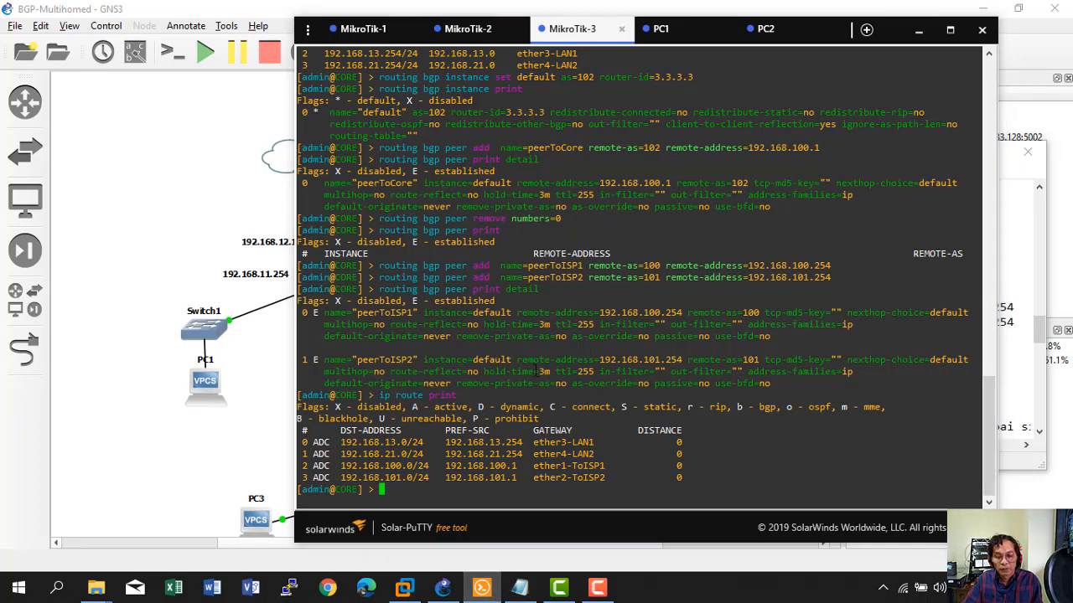
pyautogui.rightClick(529, 401)
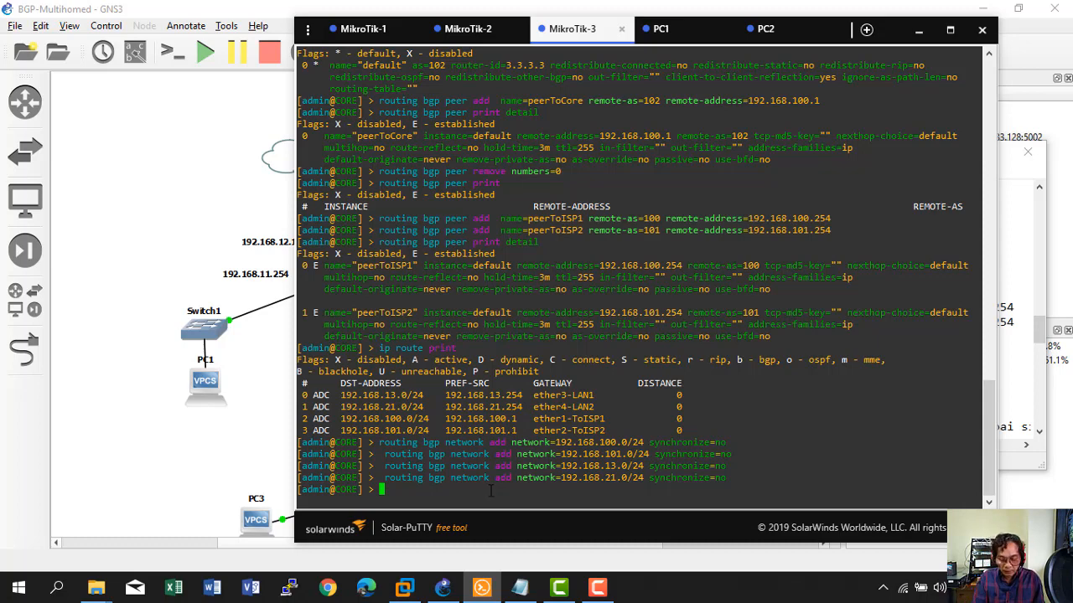
# Run 'routing bgp advertisements print' on the CORE router.
pyautogui.write('routing bgp')
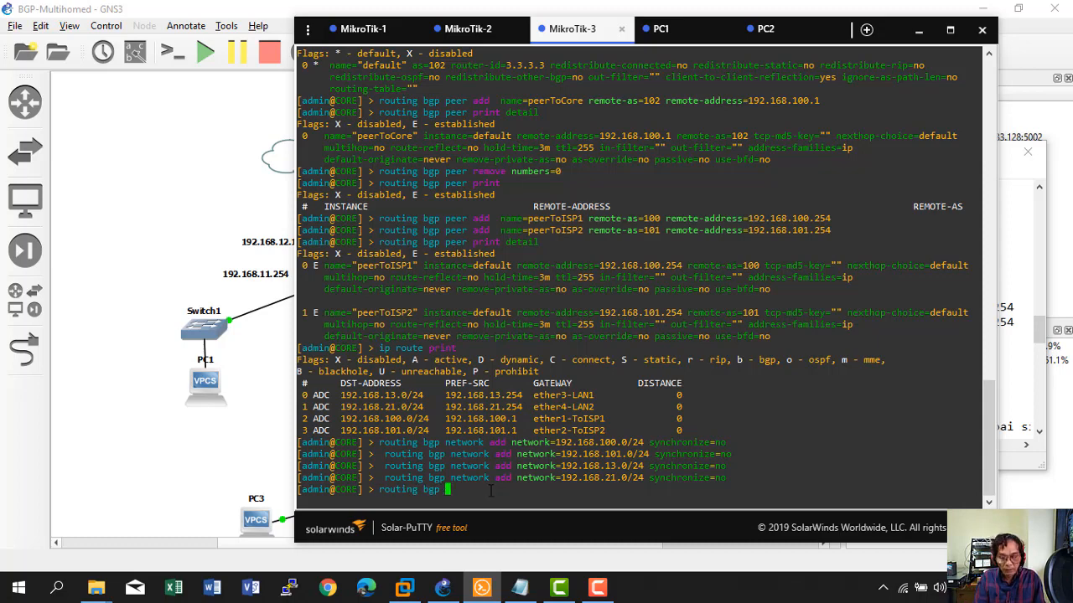
pyautogui.press('Tab')
pyautogui.press('Tab')
pyautogui.write('adv')
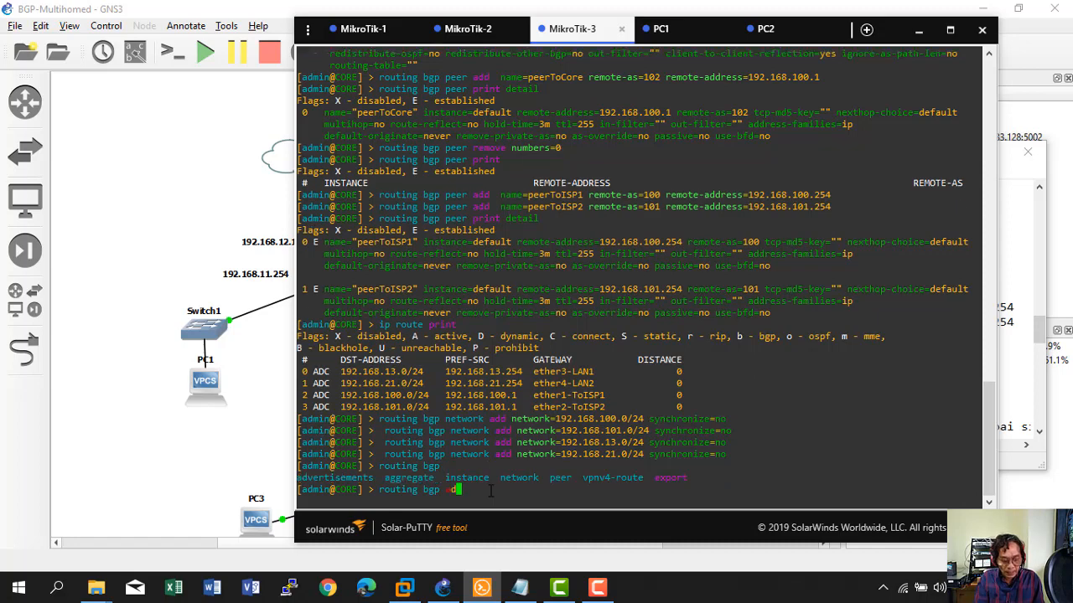
pyautogui.press('Tab')
pyautogui.press('Tab')
pyautogui.press('Tab')
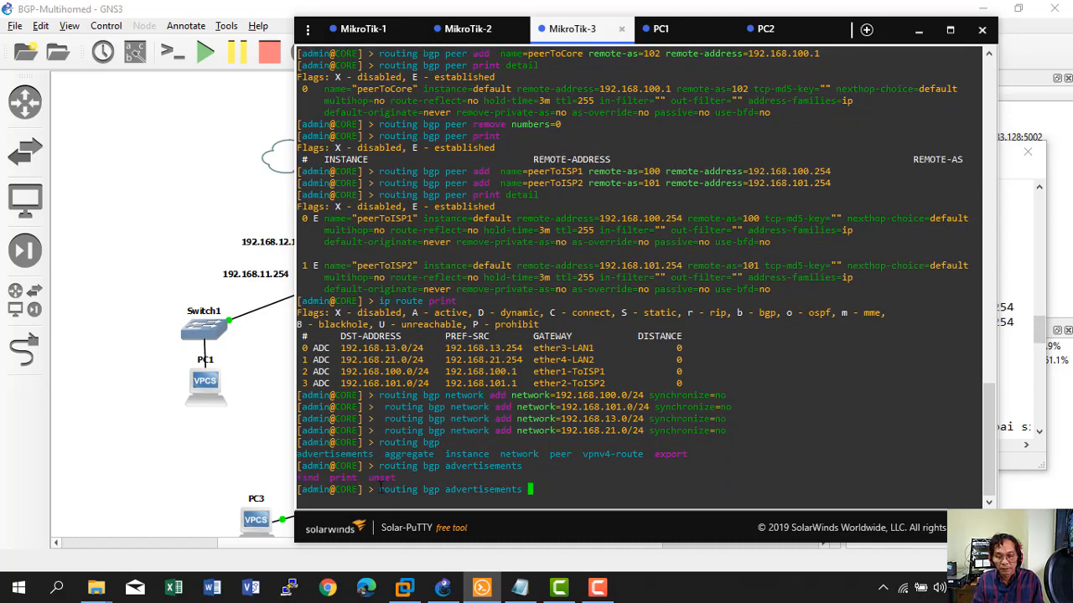
pyautogui.write('print')
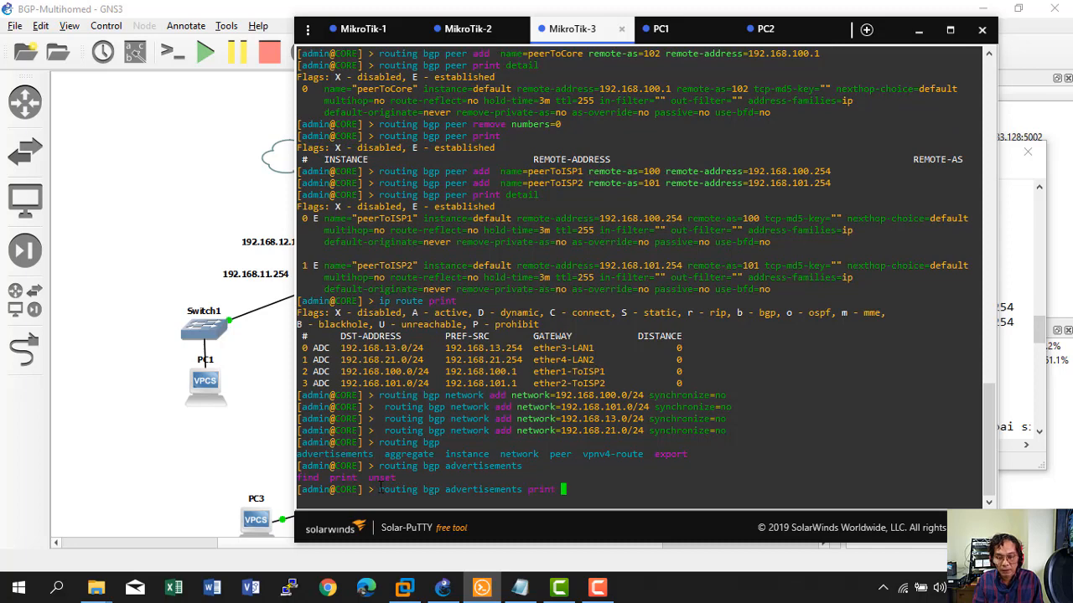
pyautogui.press('Return')
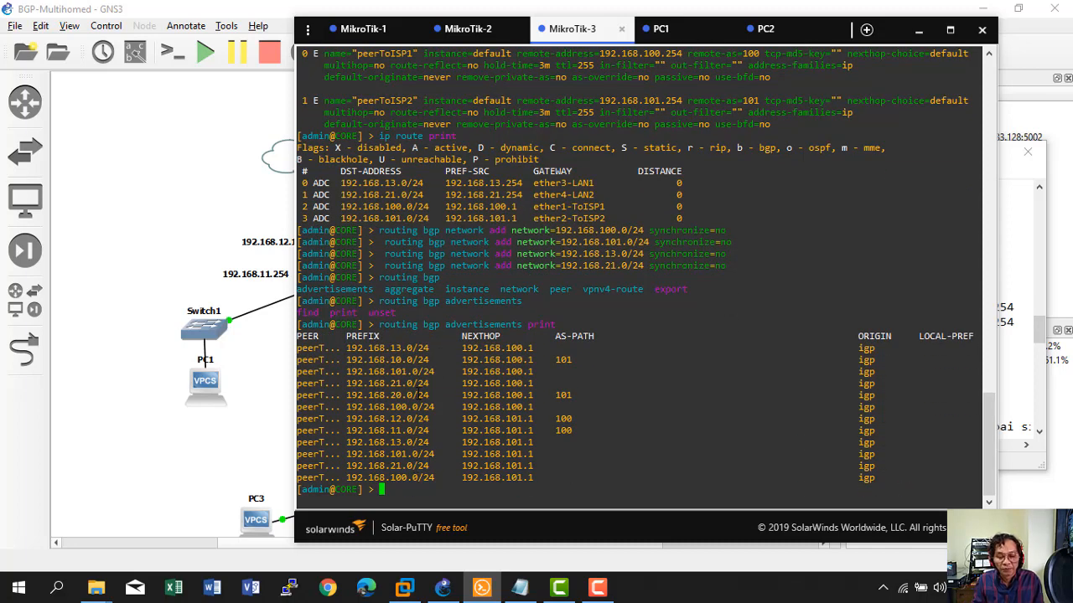
# Run 'routing bgp network print' to confirm 192.168.100.0, 101.0, 13.0 and 21.0/24.
pyautogui.press('Up')
pyautogui.press('BackSpace')
pyautogui.press('BackSpace')
pyautogui.press('BackSpace')
pyautogui.press('BackSpace')
pyautogui.press('BackSpace')
pyautogui.press('BackSpace')
pyautogui.press('BackSpace')
pyautogui.press('BackSpace')
pyautogui.press('BackSpace')
pyautogui.press('BackSpace')
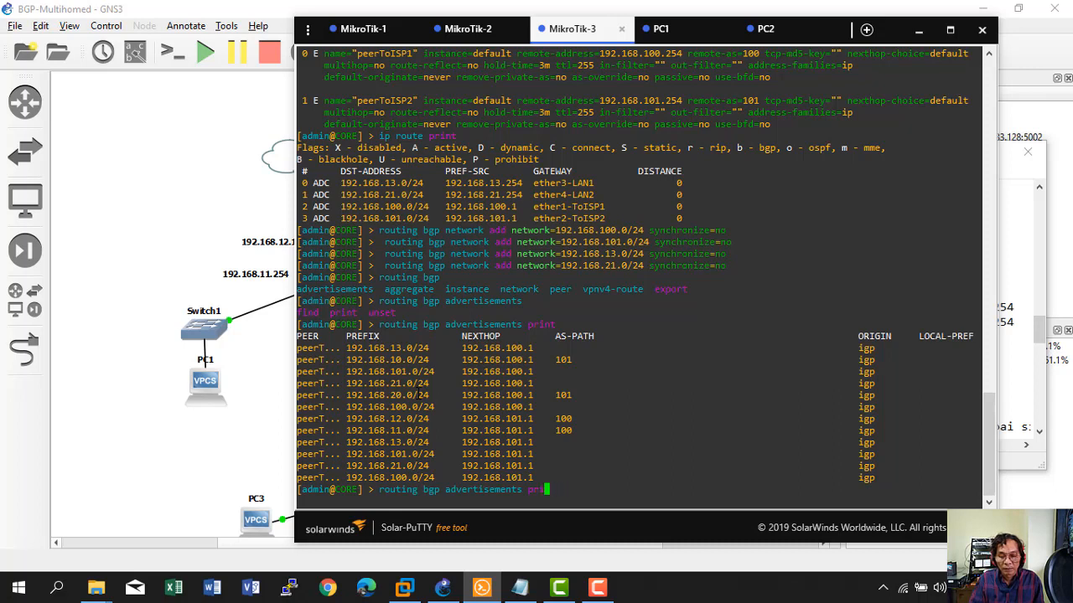
pyautogui.press('BackSpace')
pyautogui.press('BackSpace')
pyautogui.press('BackSpace')
pyautogui.press('BackSpace')
pyautogui.press('BackSpace')
pyautogui.press('BackSpace')
pyautogui.press('BackSpace')
pyautogui.press('BackSpace')
pyautogui.press('BackSpace')
pyautogui.press('BackSpace')
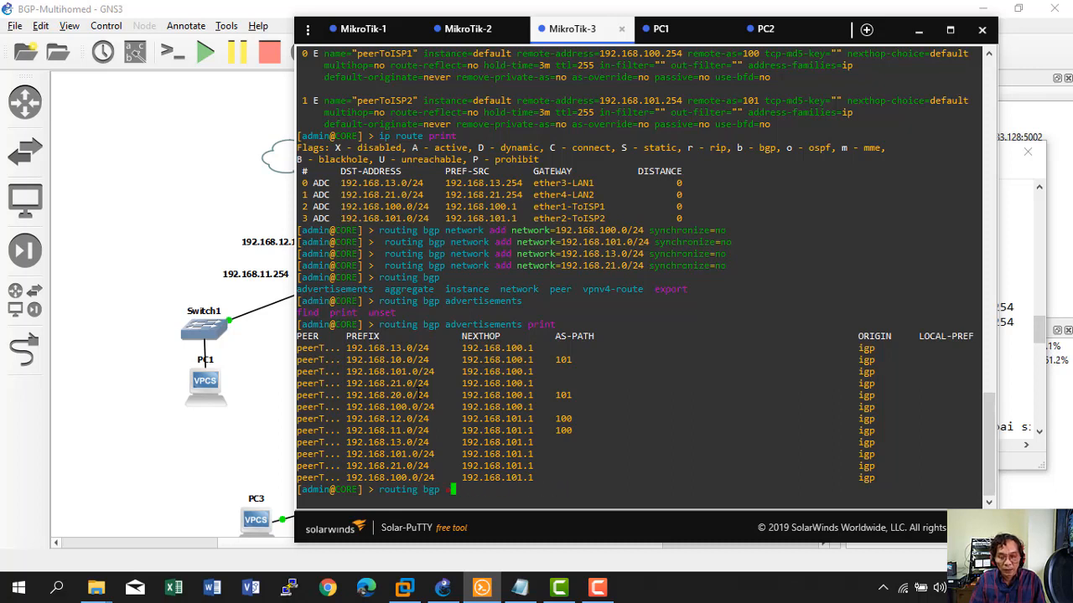
pyautogui.write('network print')
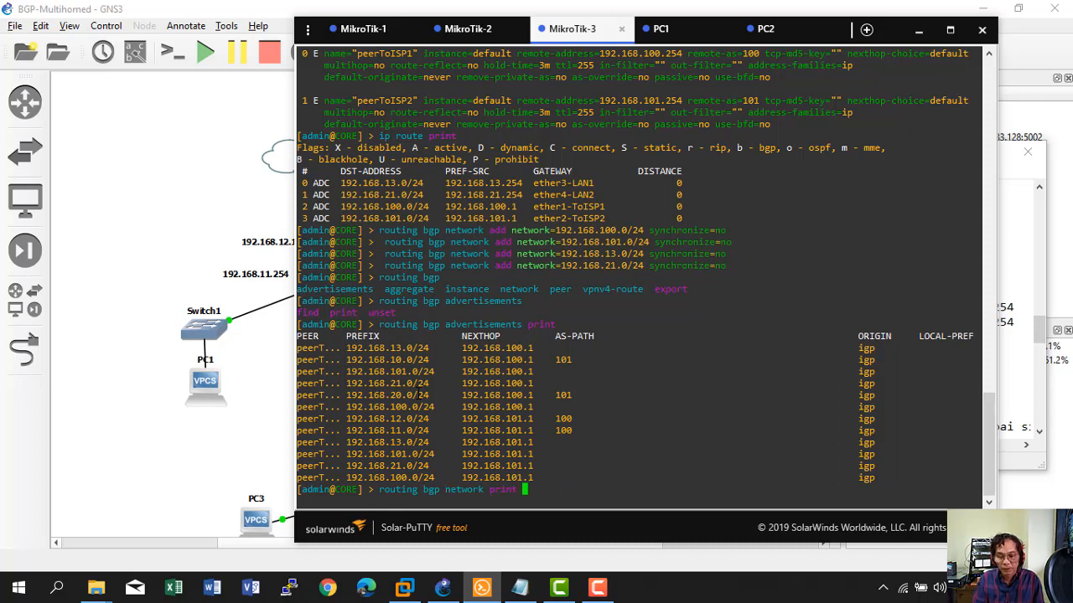
pyautogui.press('Return')
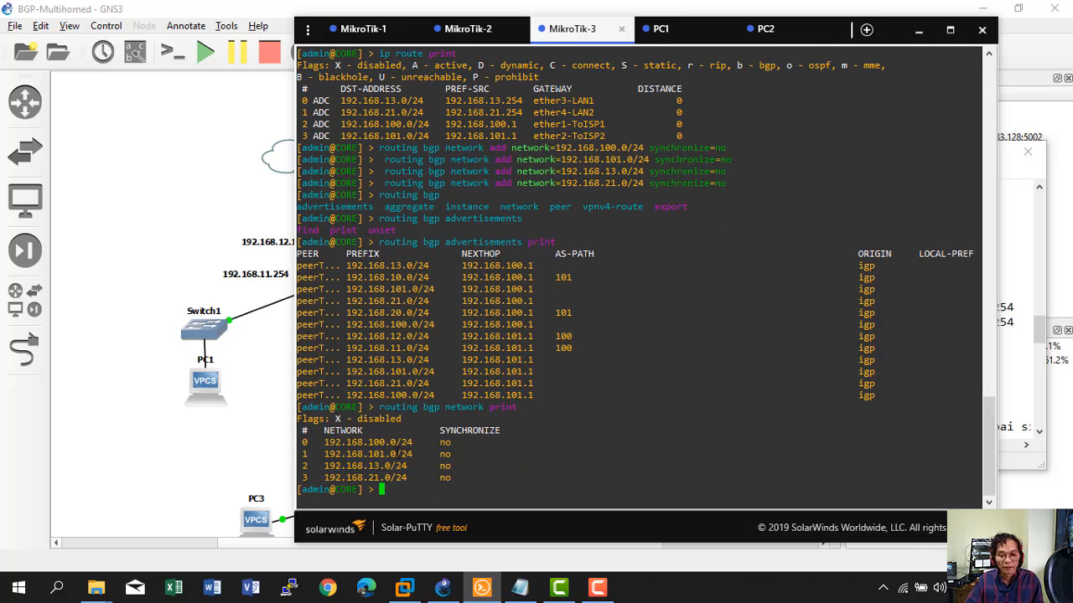
# Run 'ip route print' on ISP1 to see BGP routes to 192.168.10.0, 13.0, 20.0, 21.0, 101.0/24.
pyautogui.click(362, 28)
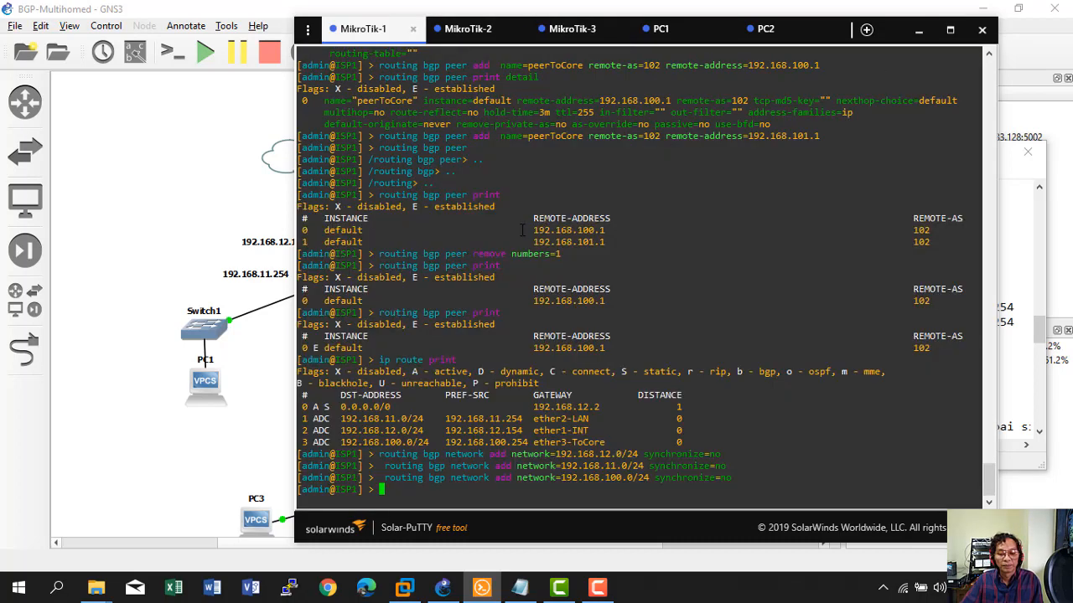
pyautogui.write('ip route ')
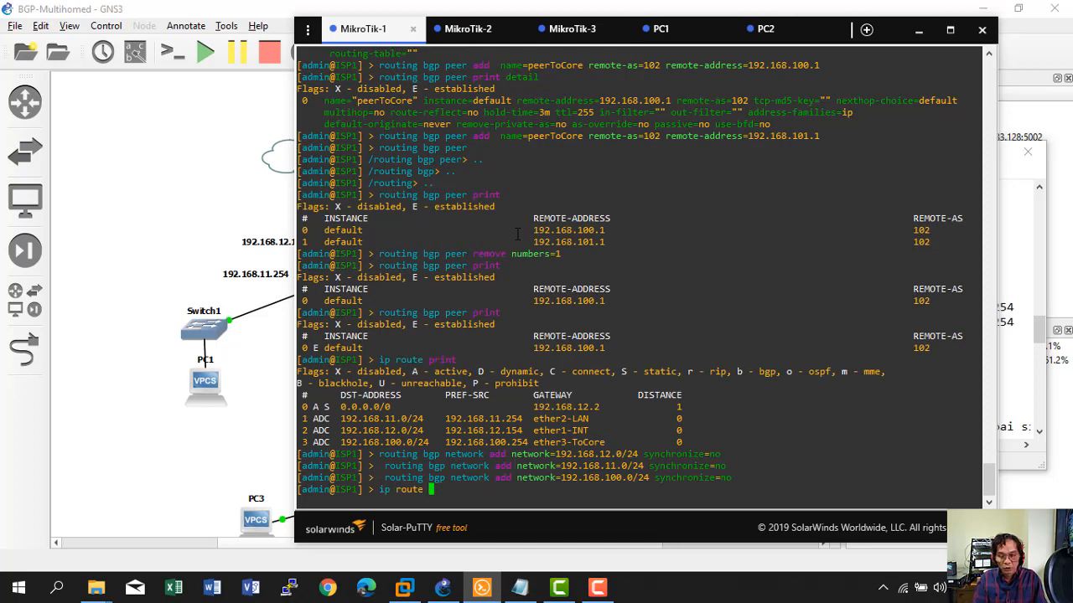
pyautogui.write('print')
pyautogui.press('Return')
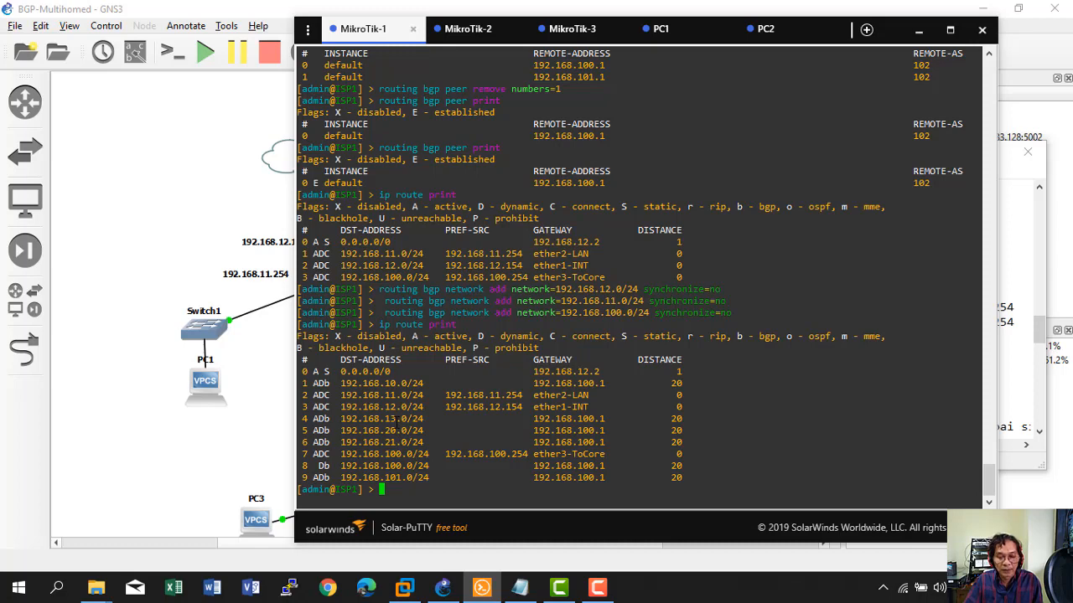
pyautogui.click(254, 411)
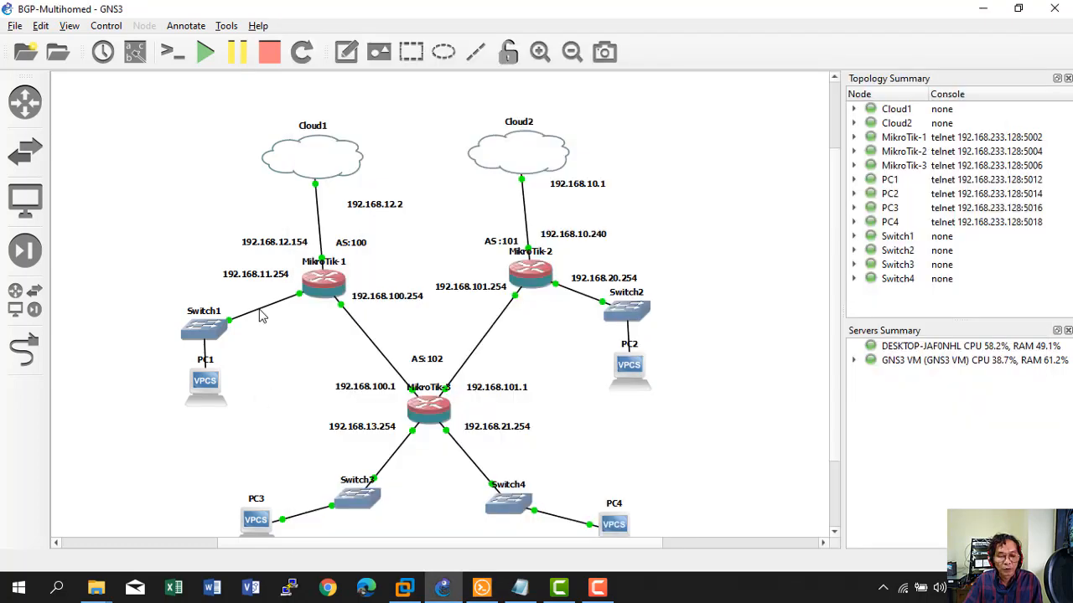
pyautogui.click(481, 587)
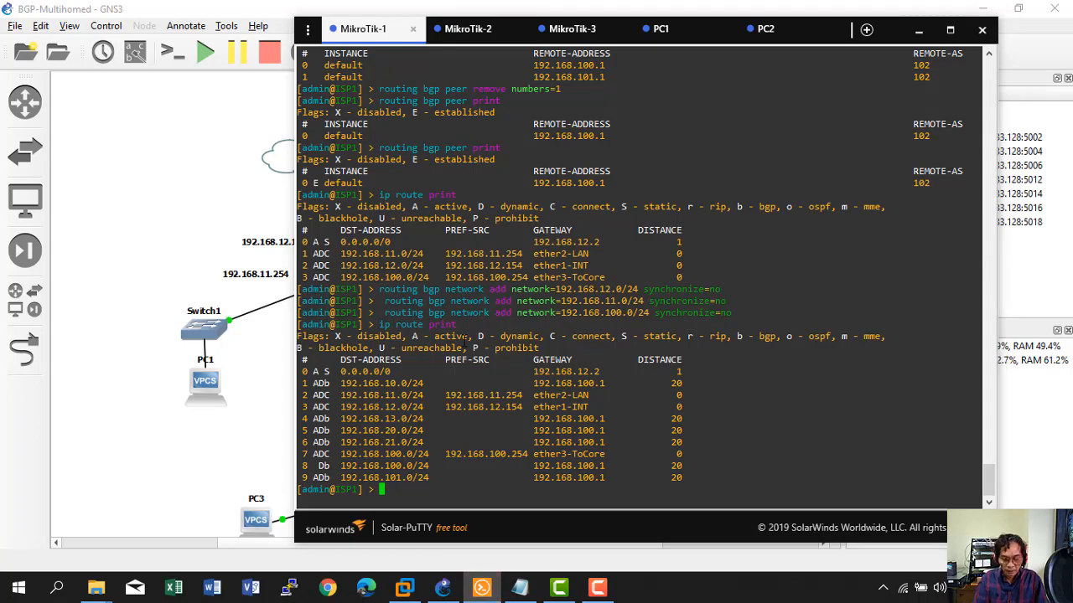
# List BGP advertisements on ISP1, then rerun the same listing on the CORE router.
pyautogui.write('routing bgp ')
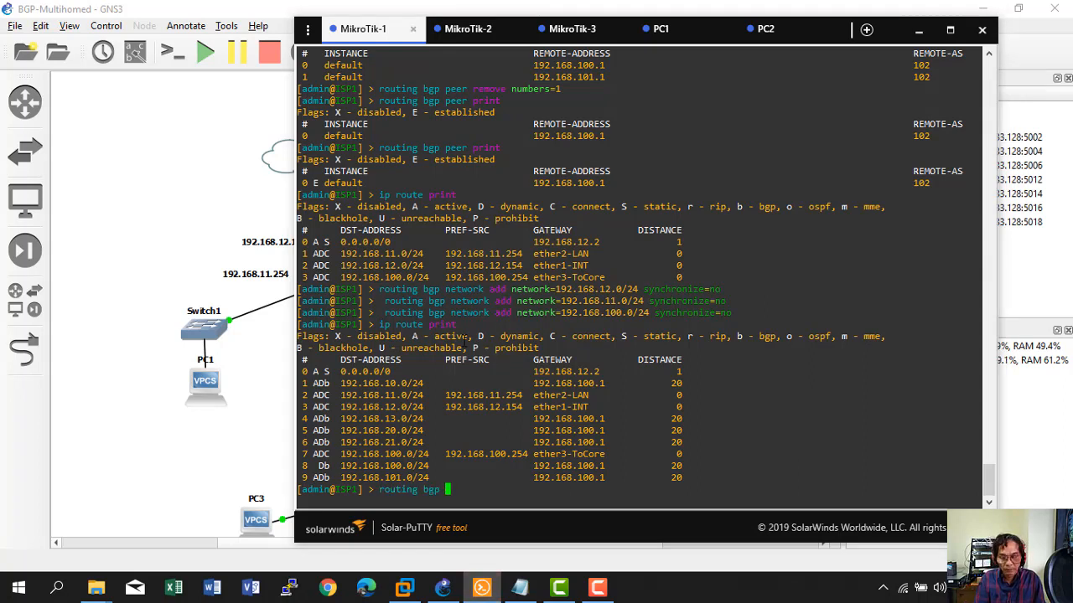
pyautogui.write('adv')
pyautogui.press('Tab')
pyautogui.press('Tab')
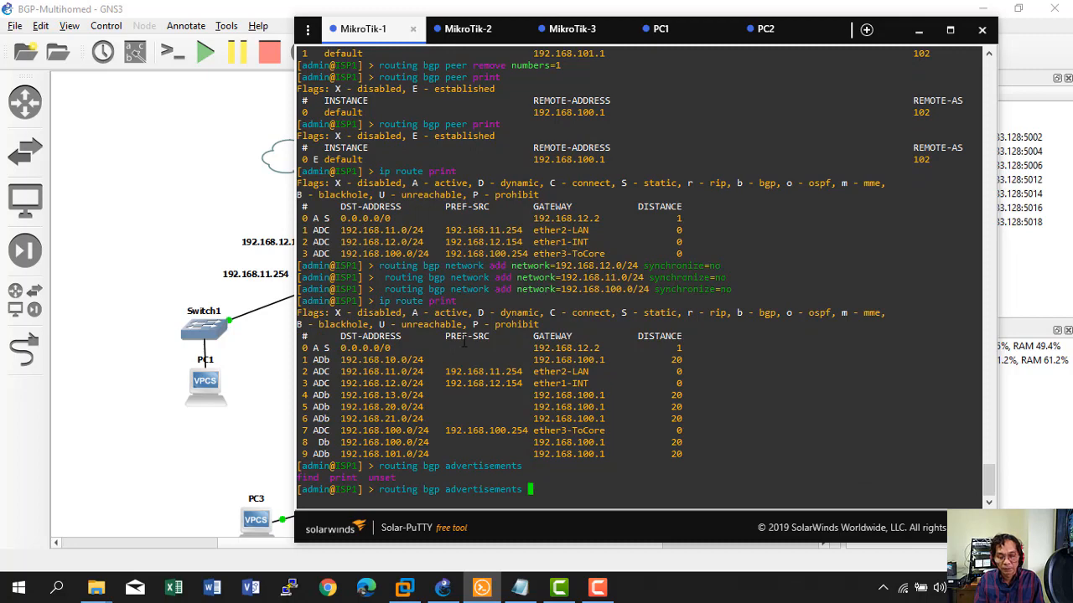
pyautogui.write('print')
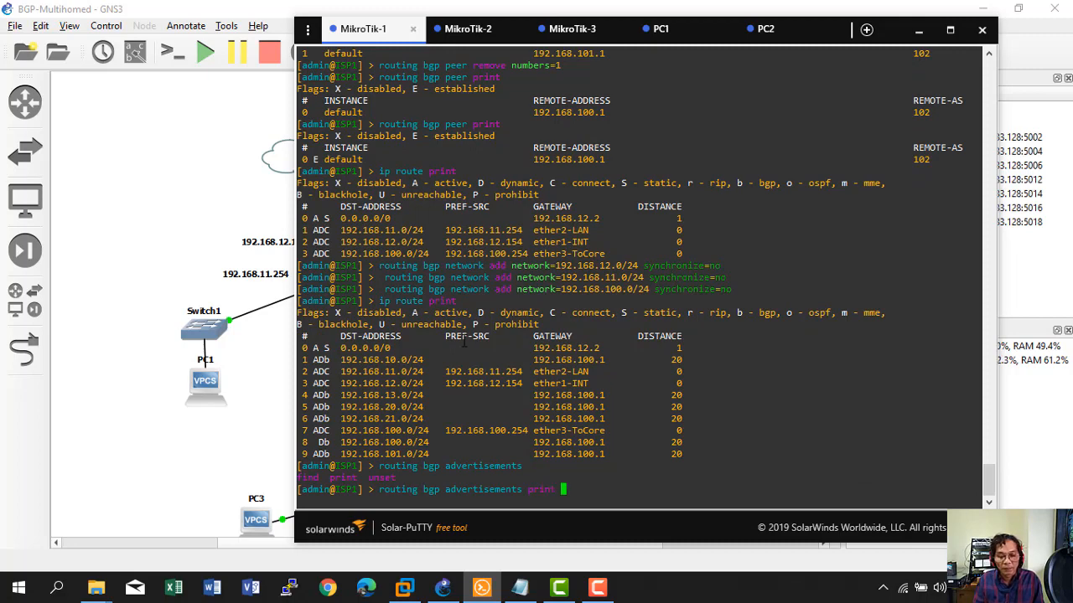
pyautogui.press('Return')
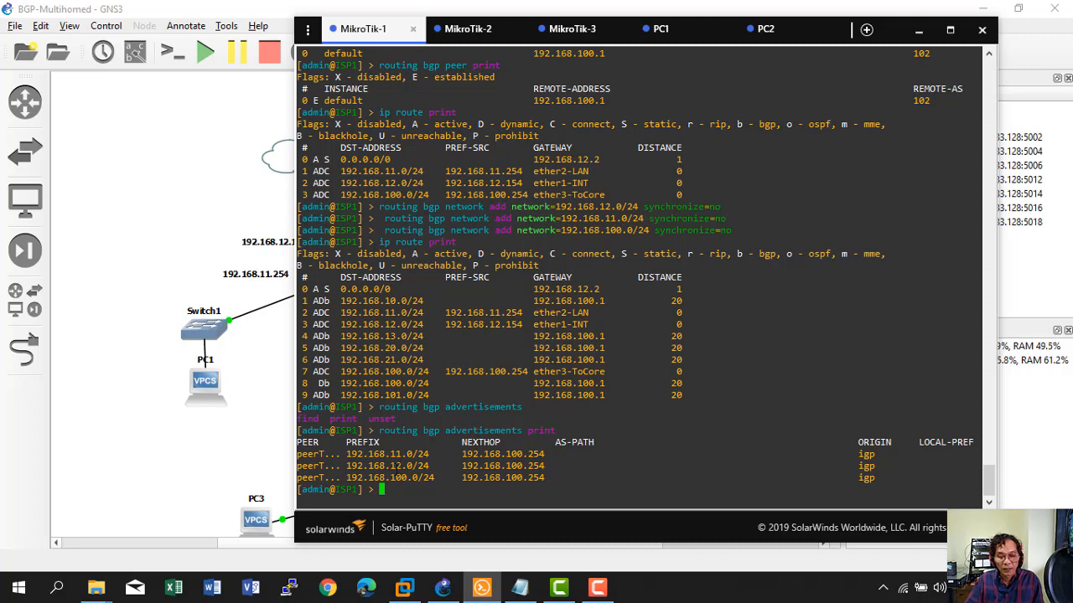
pyautogui.click(570, 29)
pyautogui.press('Up')
pyautogui.press('Up')
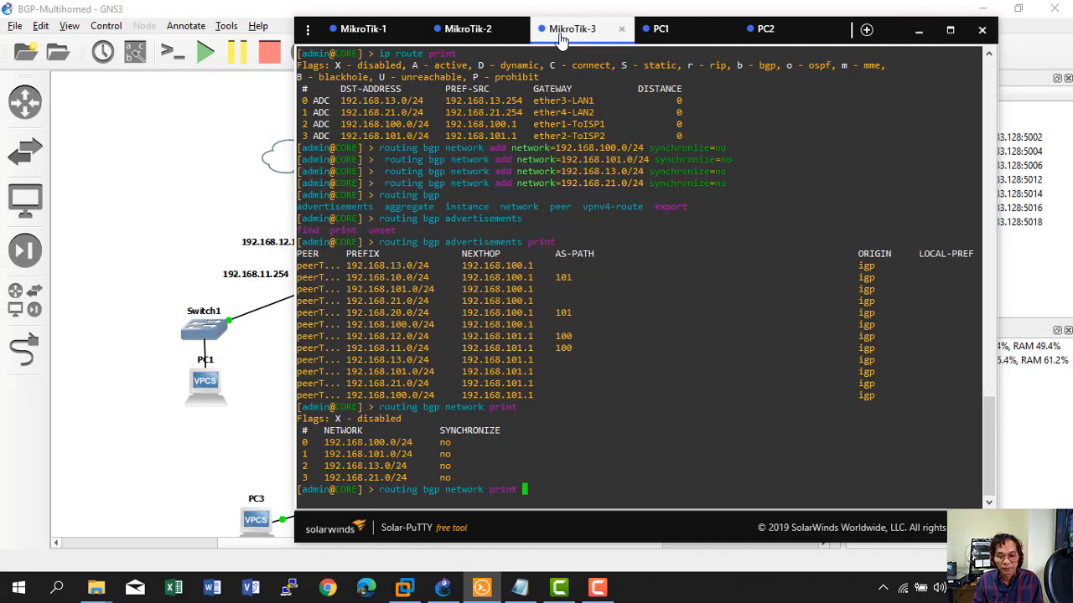
pyautogui.press('Return')
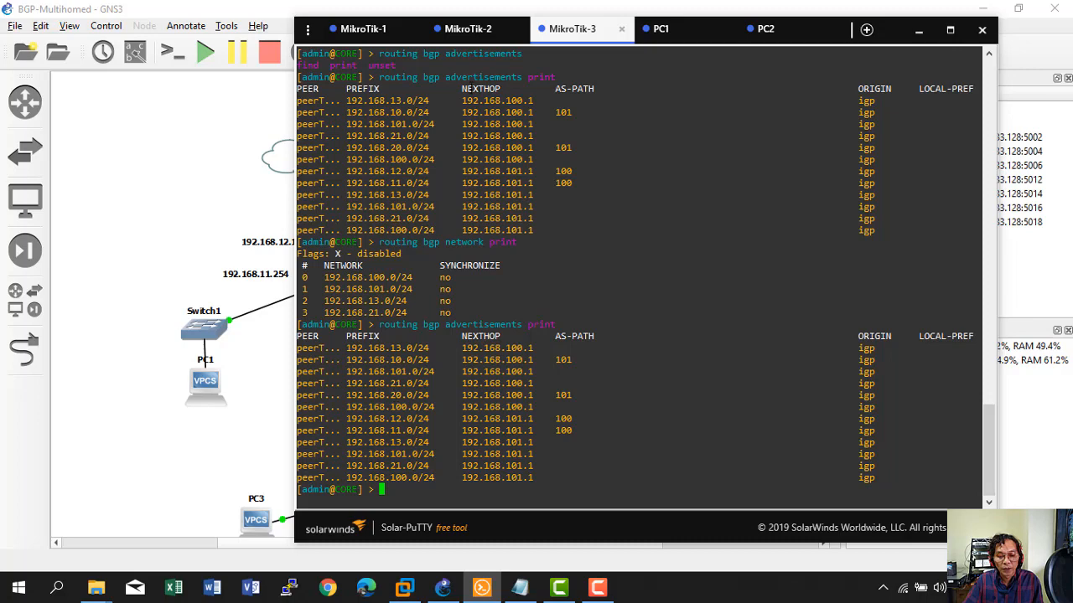
# Show ISP2's advertisements of 192.168.10.0, 101.0 and 20.0/24 to peerToCore.
pyautogui.click(468, 38)
pyautogui.press('Up')
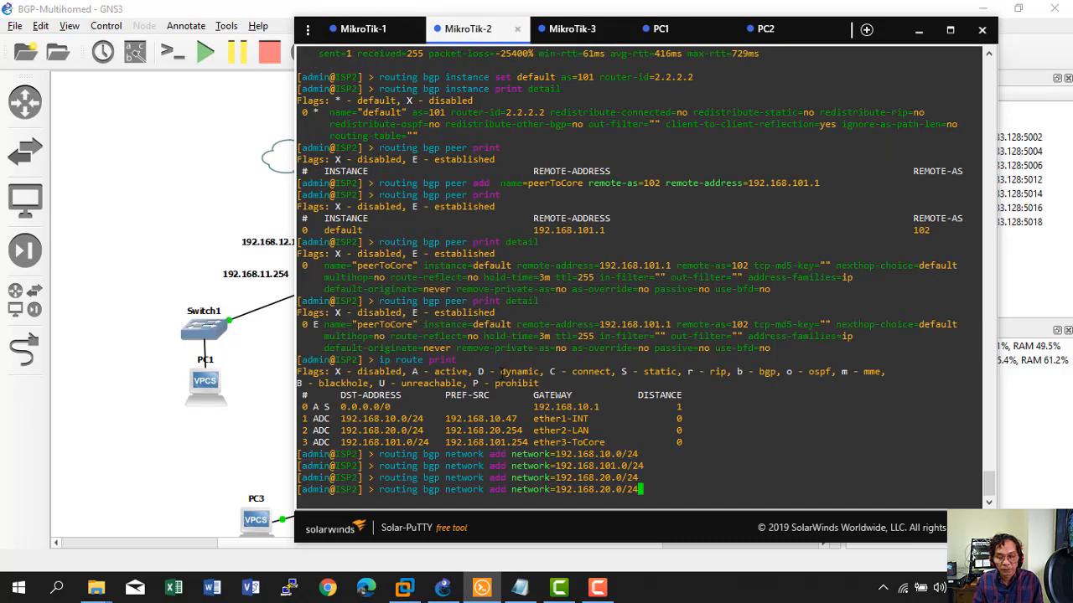
pyautogui.press('Up')
pyautogui.press('Up')
pyautogui.press('Up')
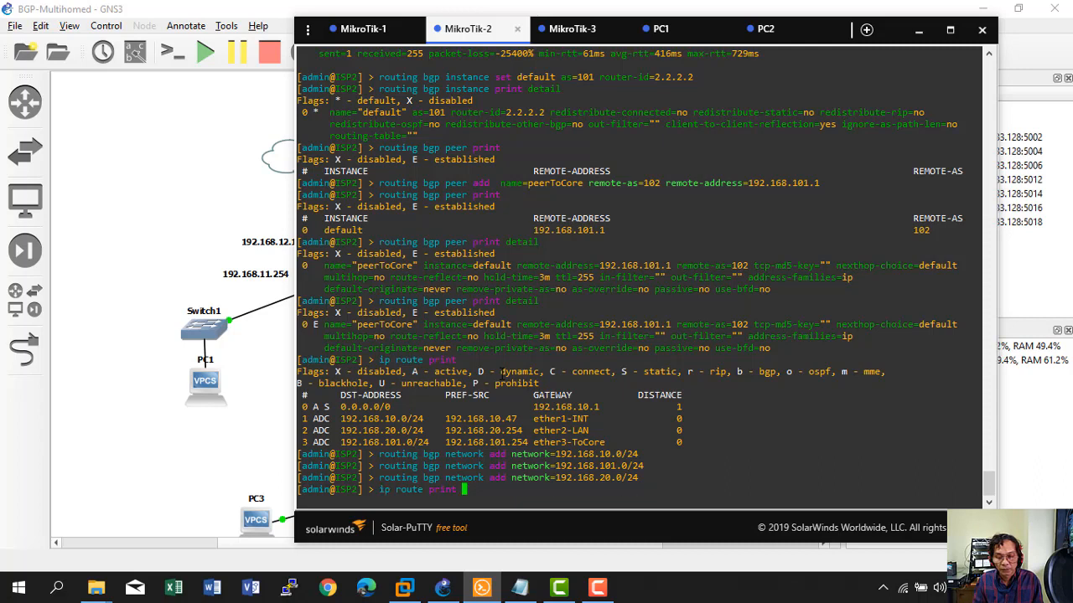
pyautogui.press('BackSpace')
pyautogui.press('BackSpace')
pyautogui.press('BackSpace')
pyautogui.press('BackSpace')
pyautogui.press('BackSpace')
pyautogui.press('BackSpace')
pyautogui.press('BackSpace')
pyautogui.press('BackSpace')
pyautogui.press('BackSpace')
pyautogui.press('BackSpace')
pyautogui.press('BackSpace')
pyautogui.press('BackSpace')
pyautogui.press('BackSpace')
pyautogui.press('BackSpace')
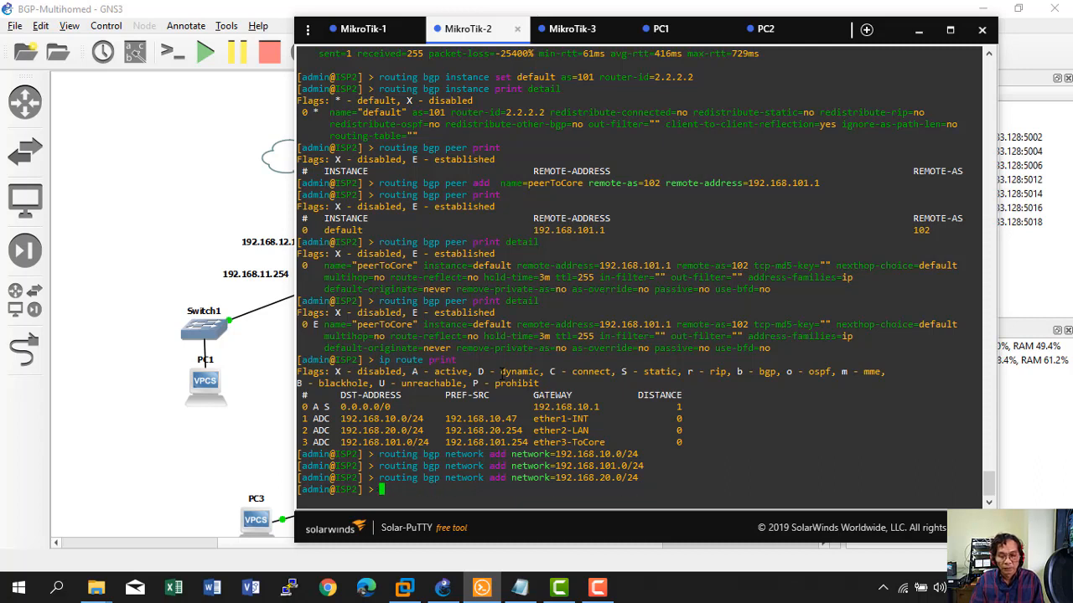
pyautogui.write('routing bgp ')
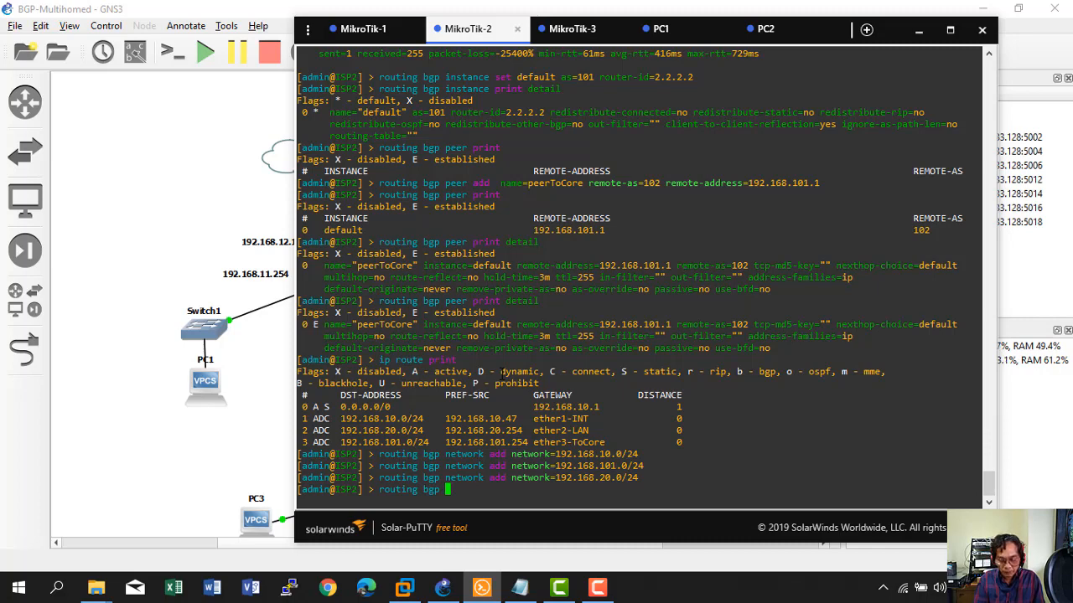
pyautogui.write('advertisements print')
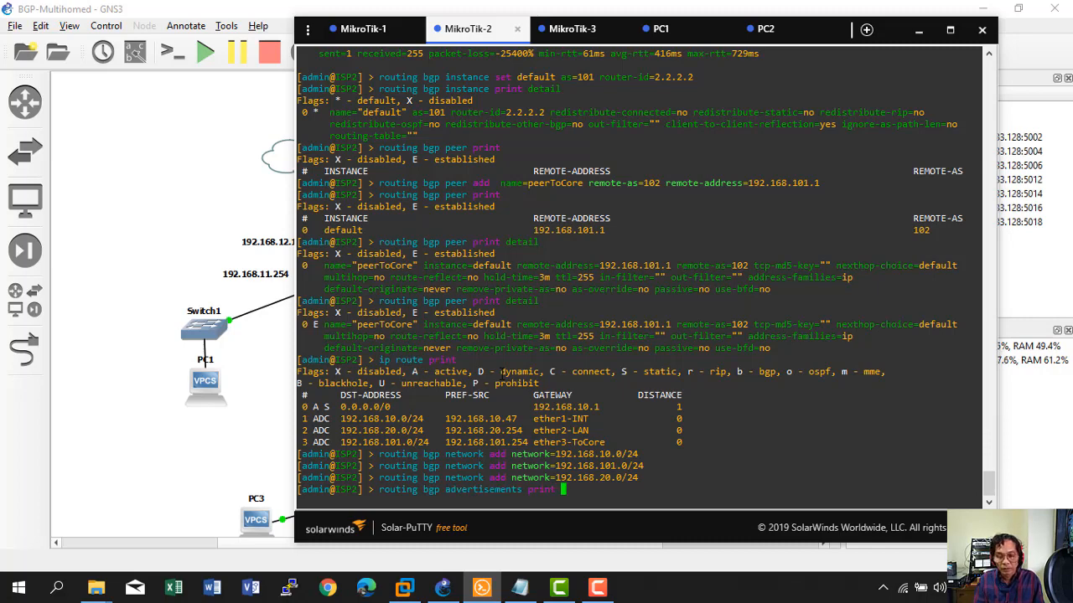
pyautogui.press('Return')
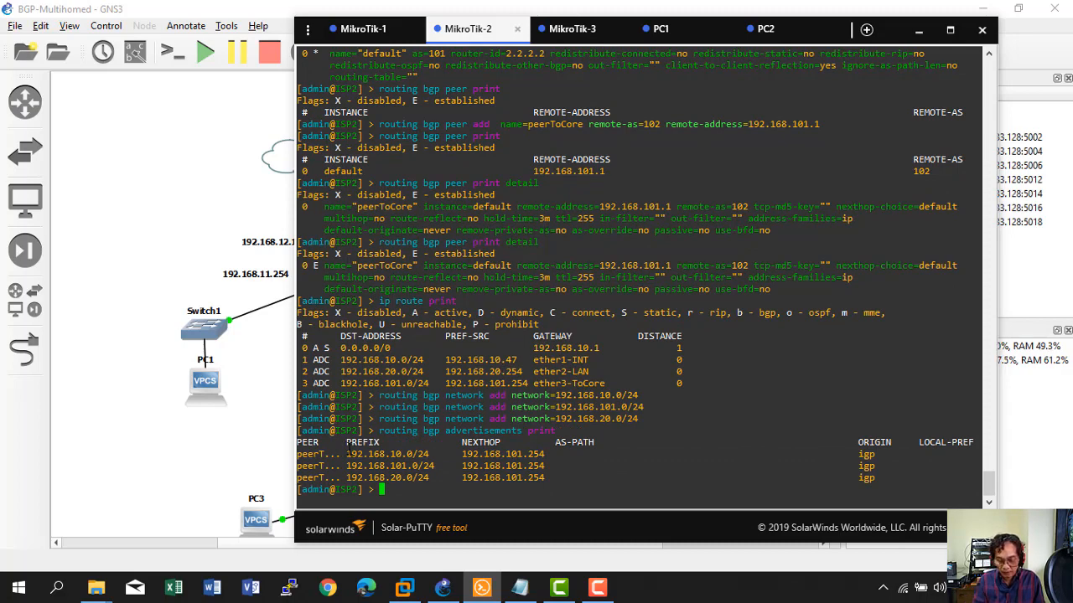
# Run 'routing bgp network print' on ISP2 to confirm all three networks are synchronize=yes.
pyautogui.press('Up')
pyautogui.press('Up')
pyautogui.press('Up')
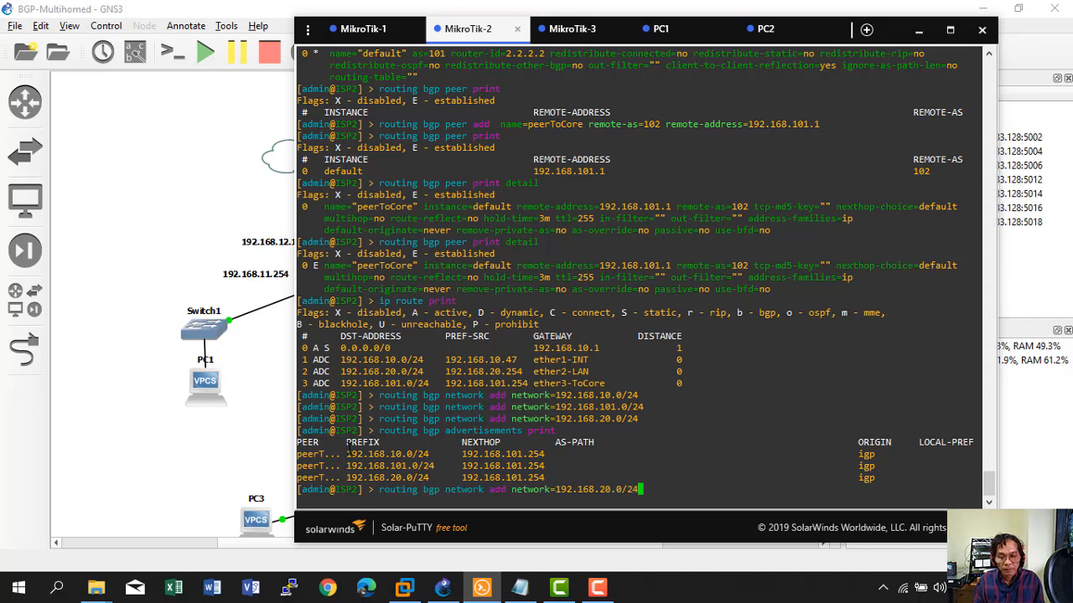
pyautogui.press('BackSpace')
pyautogui.press('BackSpace')
pyautogui.press('BackSpace')
pyautogui.press('BackSpace')
pyautogui.press('BackSpace')
pyautogui.press('BackSpace')
pyautogui.press('BackSpace')
pyautogui.press('BackSpace')
pyautogui.press('BackSpace')
pyautogui.press('BackSpace')
pyautogui.press('BackSpace')
pyautogui.press('BackSpace')
pyautogui.press('BackSpace')
pyautogui.press('BackSpace')
pyautogui.press('BackSpace')
pyautogui.press('BackSpace')
pyautogui.press('BackSpace')
pyautogui.press('BackSpace')
pyautogui.press('BackSpace')
pyautogui.press('BackSpace')
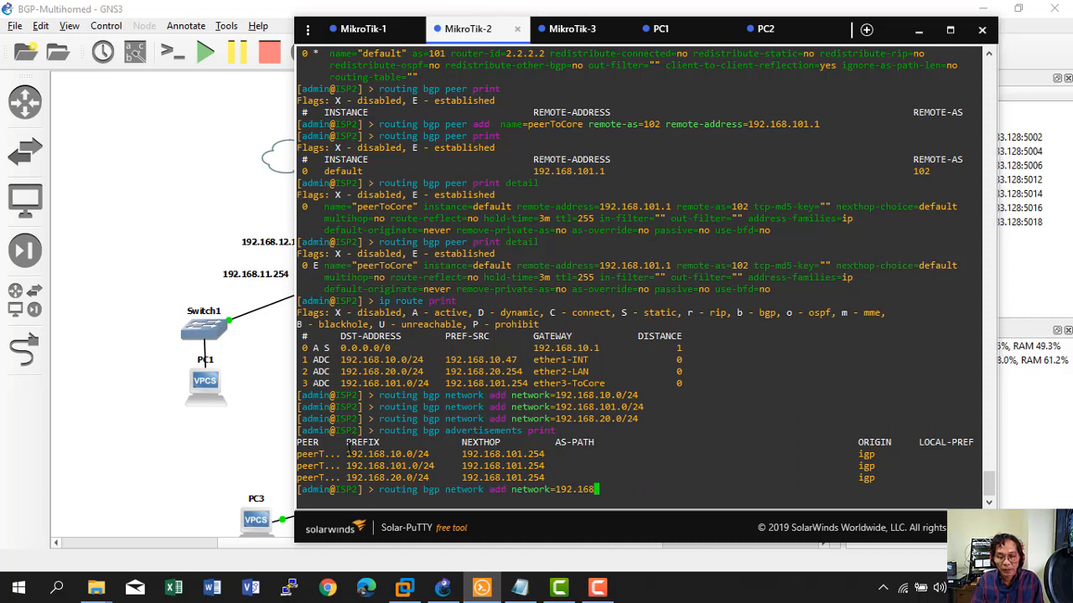
pyautogui.press('BackSpace')
pyautogui.write('print')
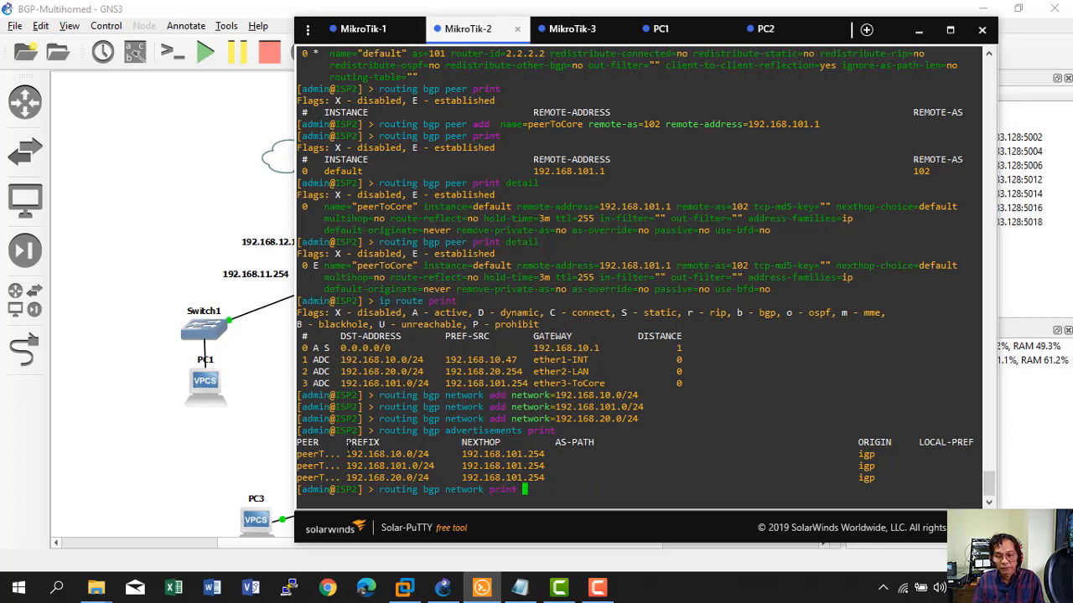
pyautogui.press('Return')
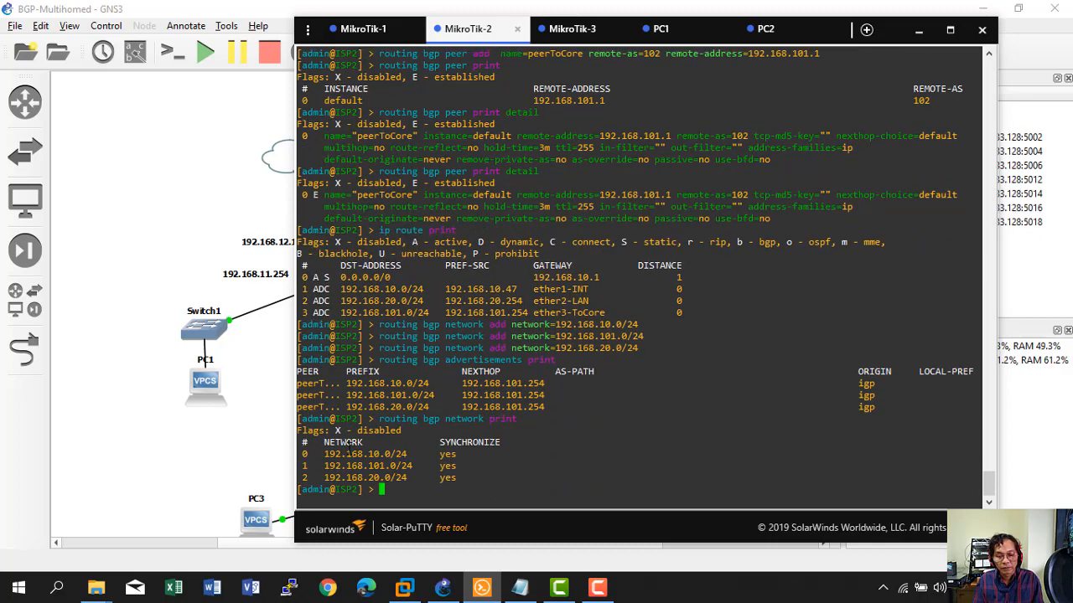
pyautogui.write('ip r')
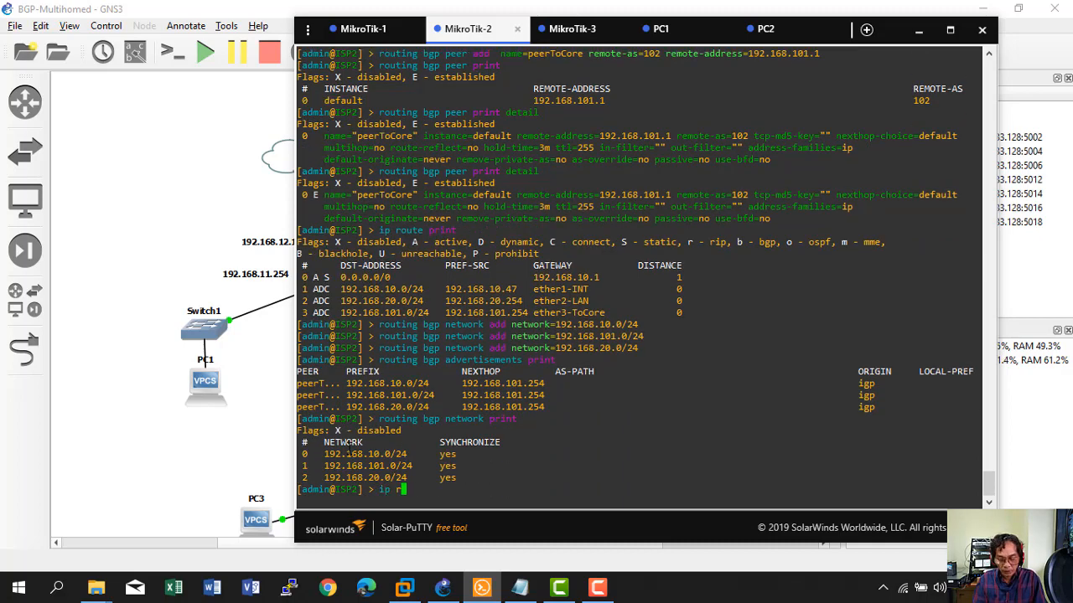
pyautogui.write('oute print')
# Run 'ip route print' on ISP2 and compare its BGP-learned routes against the GNS3 topology.
pyautogui.press('Return')
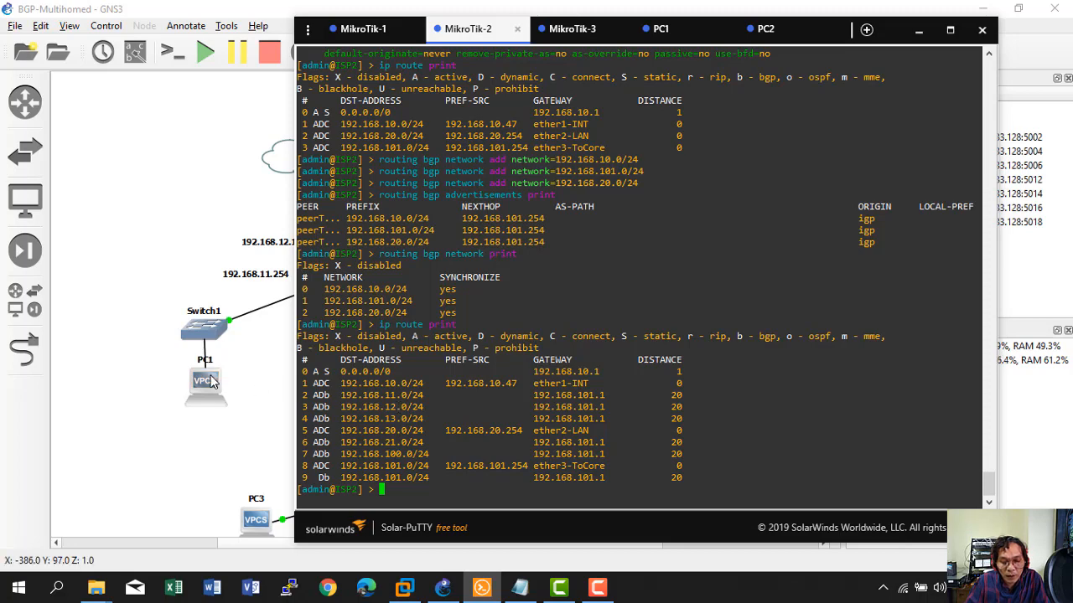
pyautogui.click(237, 449)
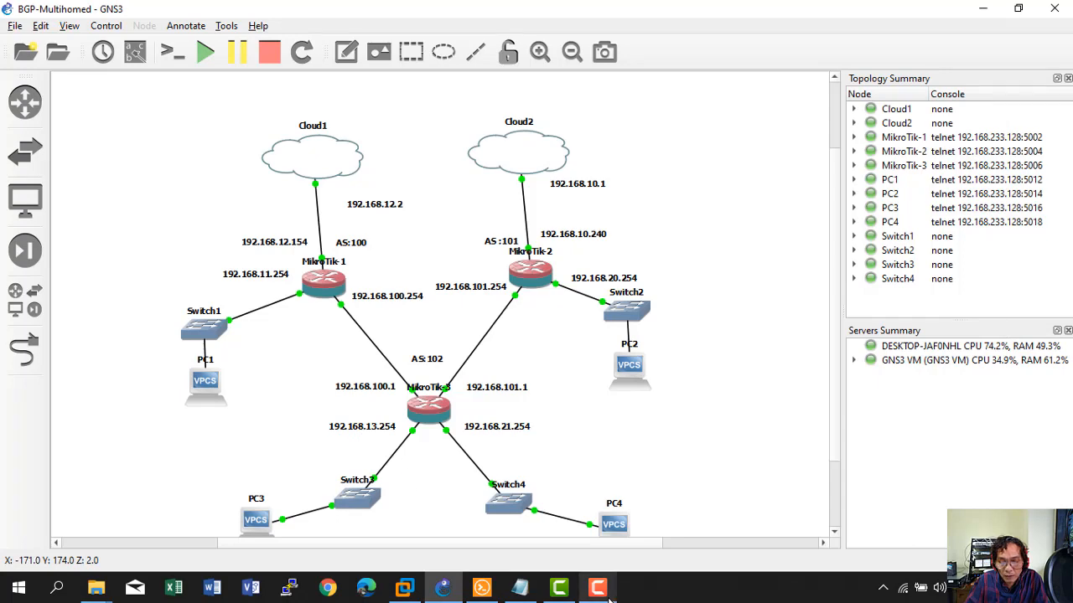
pyautogui.click(482, 588)
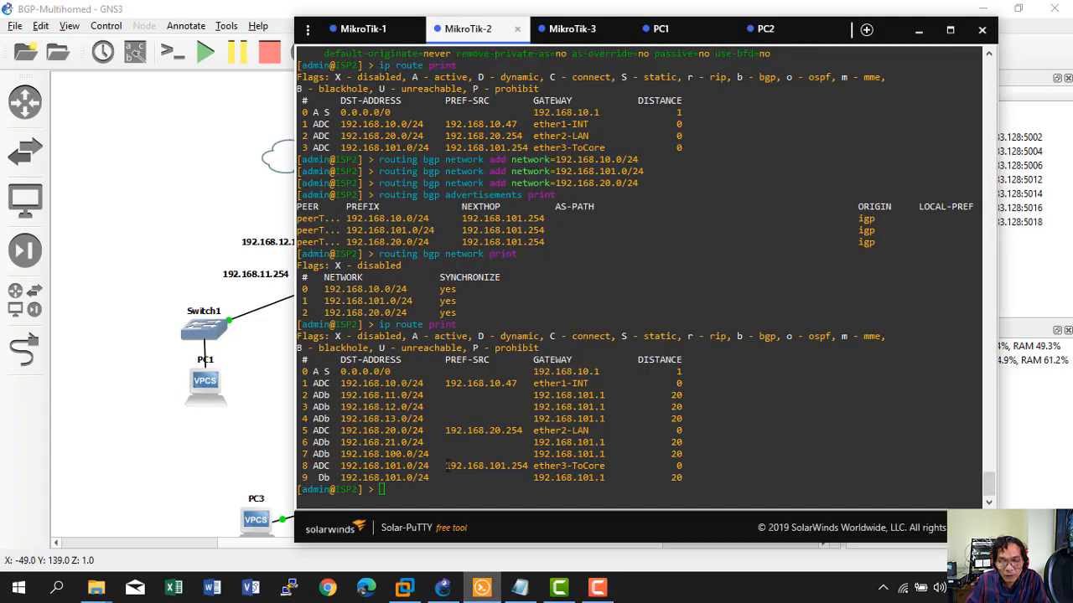
pyautogui.click(258, 450)
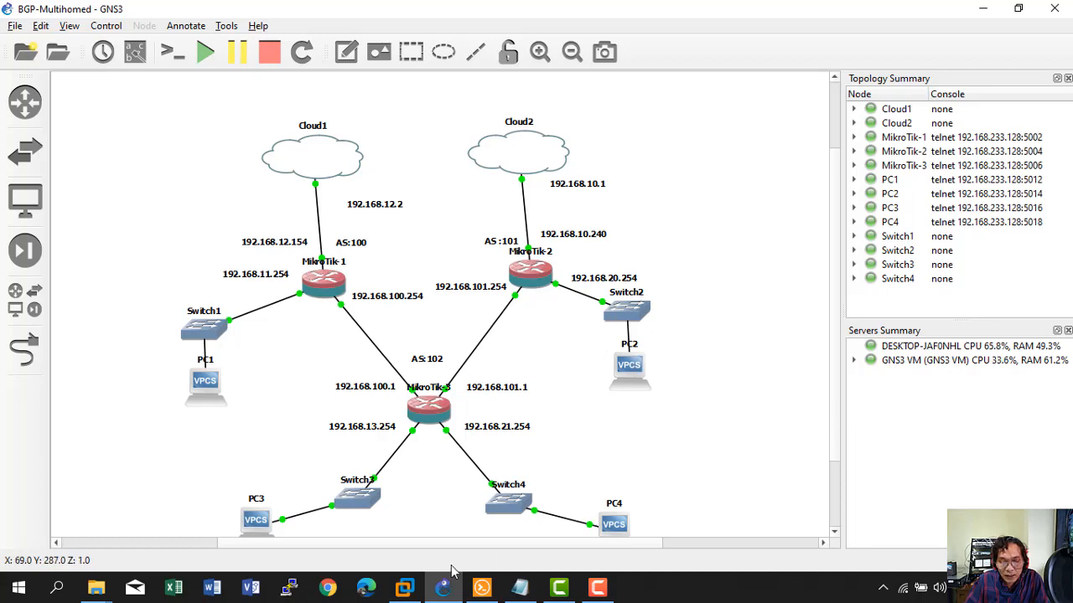
pyautogui.moveTo(445, 589)
pyautogui.click(481, 588)
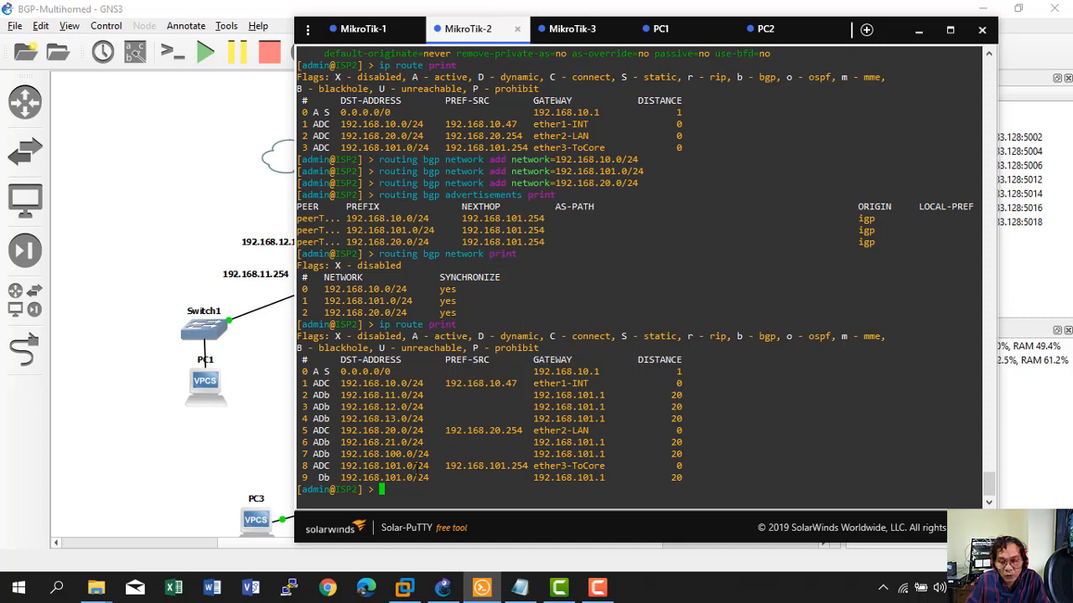
pyautogui.click(268, 404)
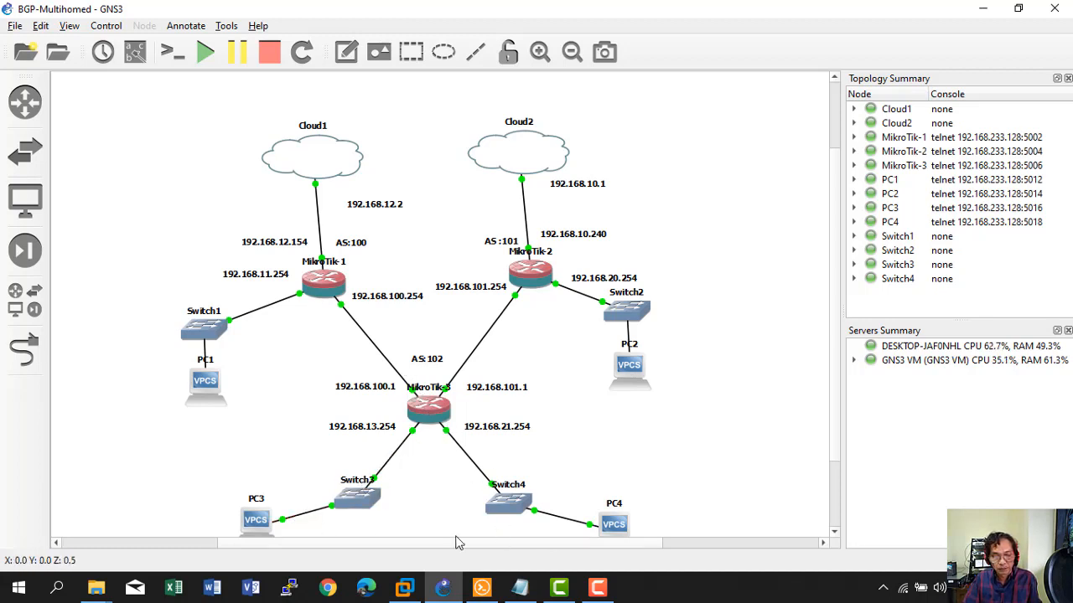
pyautogui.click(482, 590)
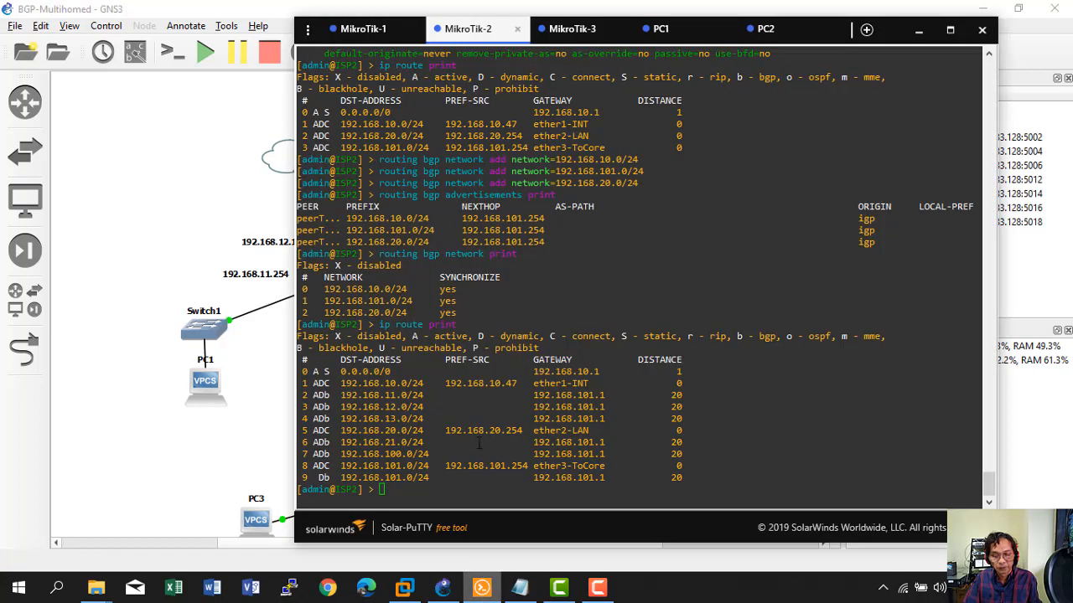
pyautogui.click(569, 30)
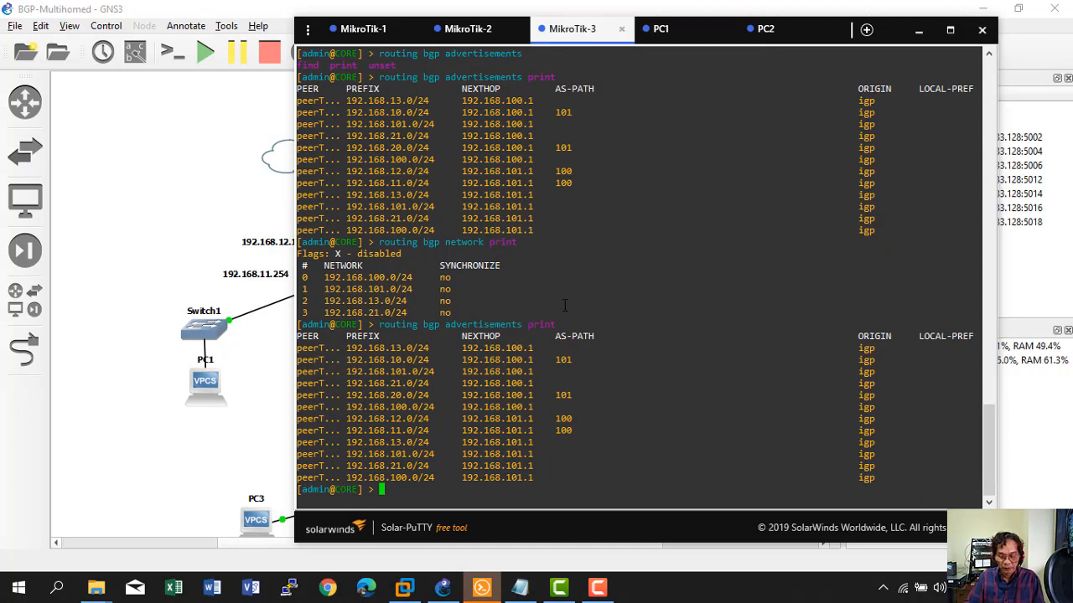
# Set up a DHCP server on ether3-LAN1 for 192.168.13.0/24, gateway 192.168.13.254, DNS 8.8.8.8, lease 10m.
pyautogui.write('ip dhcp-')
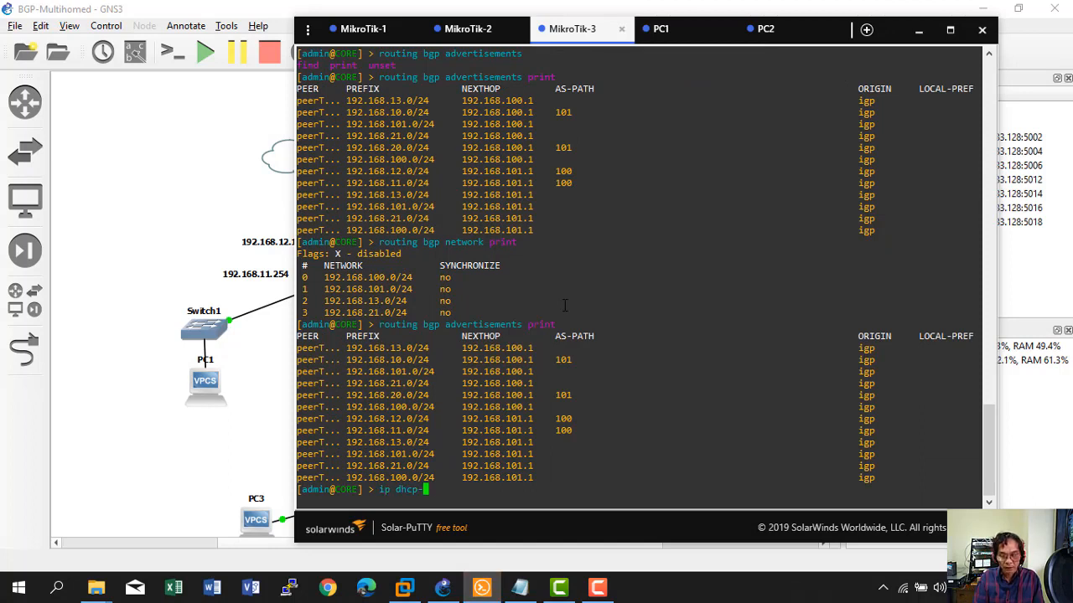
pyautogui.write('server setup')
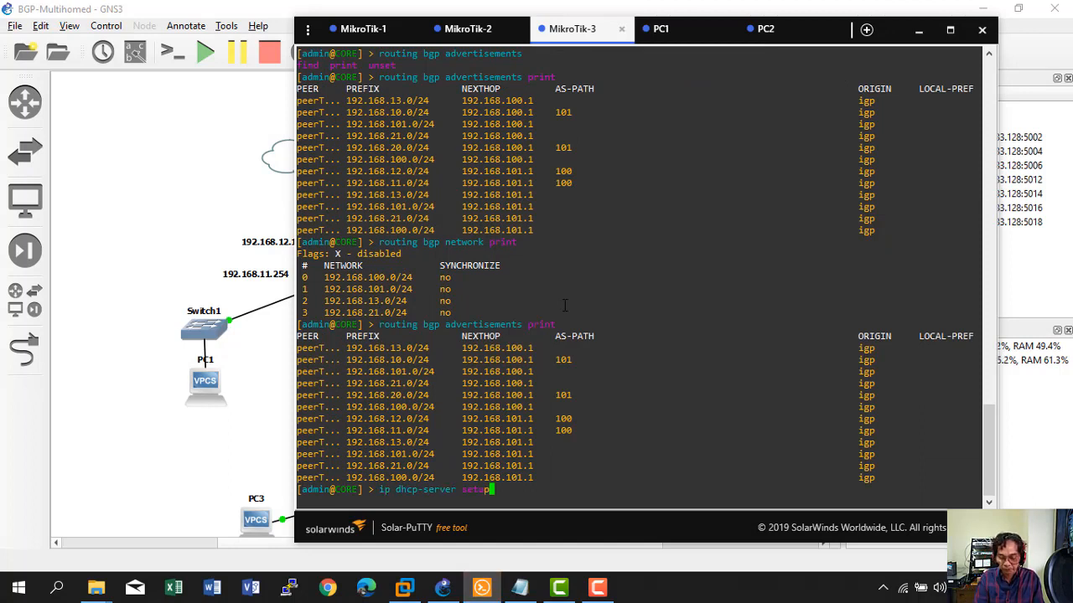
pyautogui.press('Return')
pyautogui.write('ether')
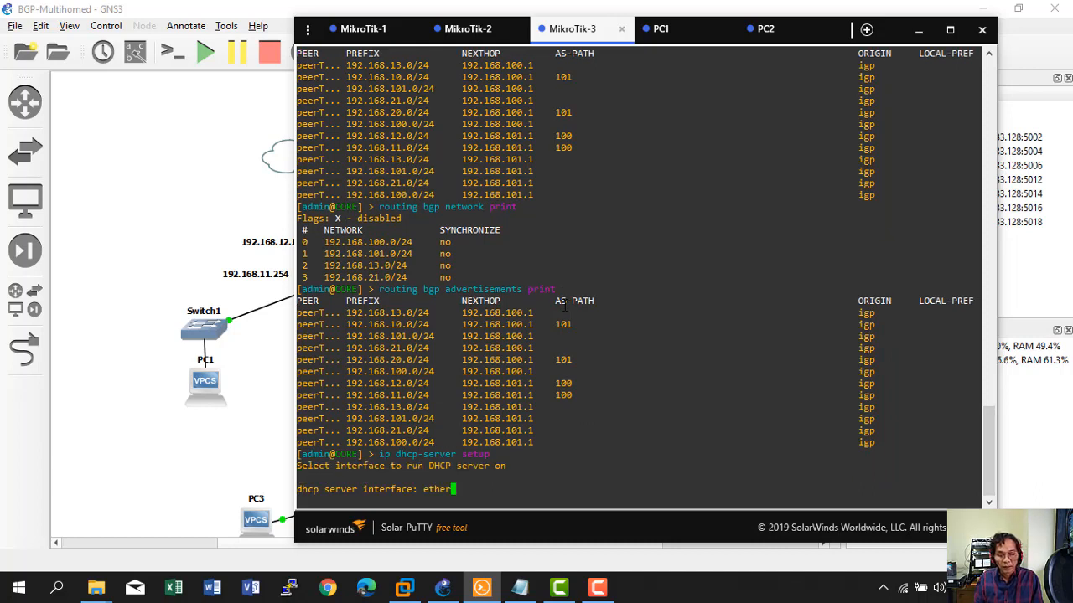
pyautogui.press('Tab')
pyautogui.press('Tab')
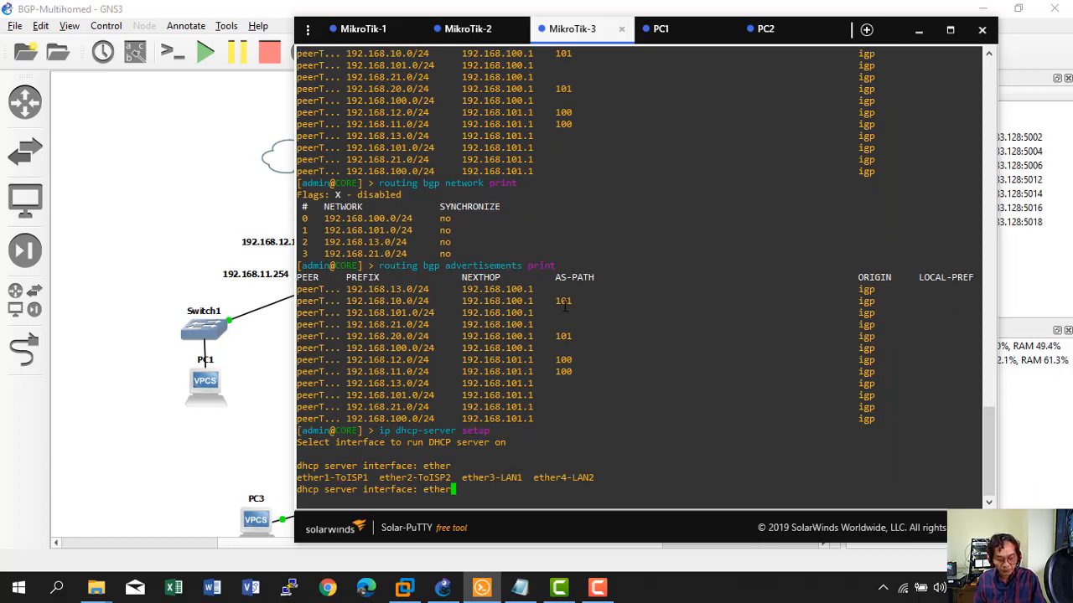
pyautogui.write('3')
pyautogui.press('Tab')
pyautogui.press('Return')
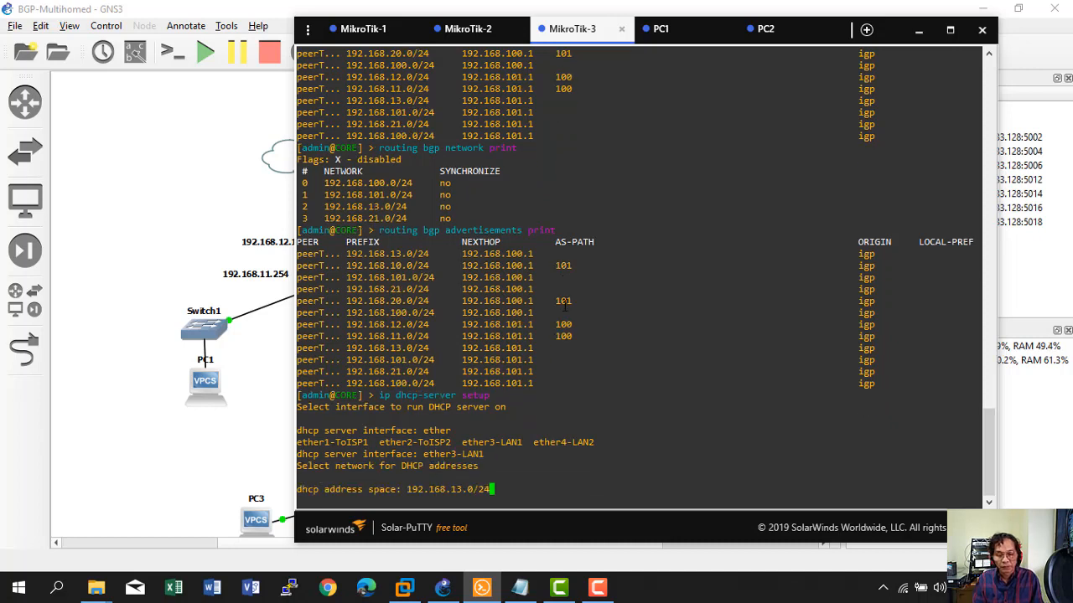
pyautogui.press('Return')
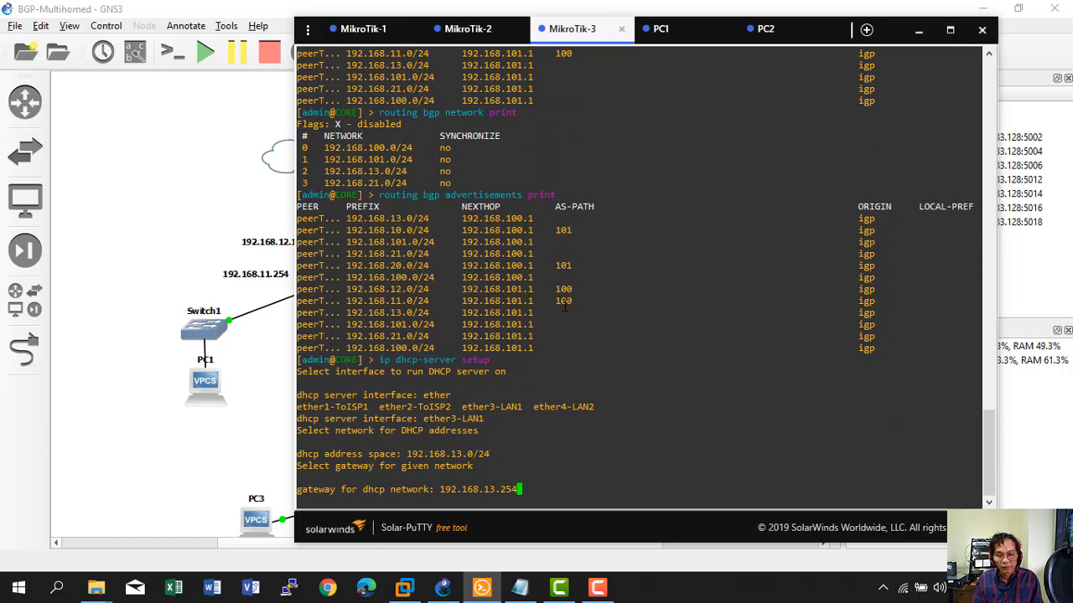
pyautogui.press('Return')
pyautogui.press('Return')
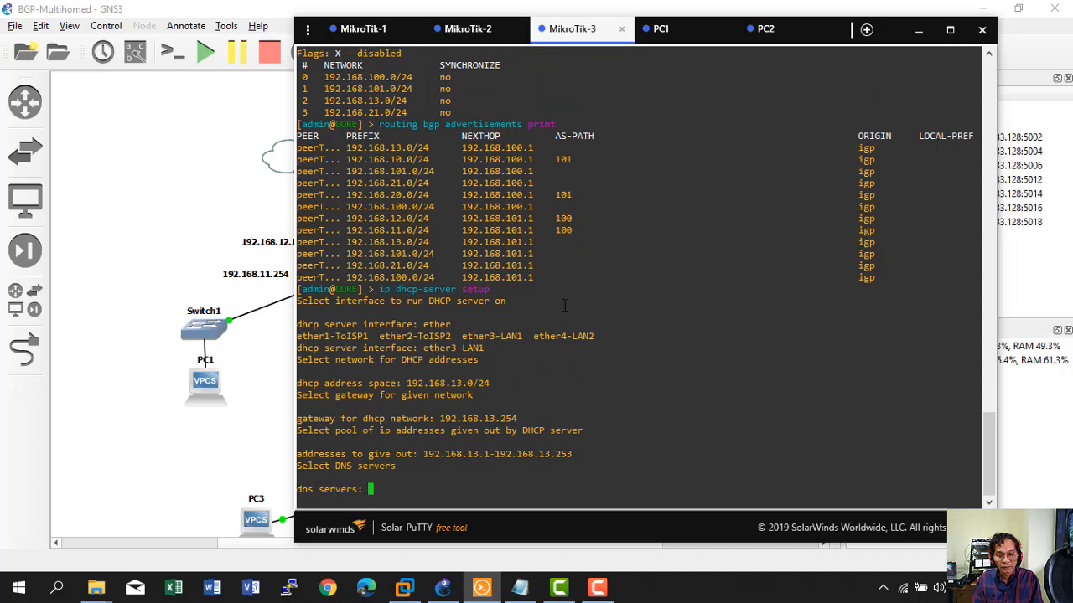
pyautogui.write('8.')
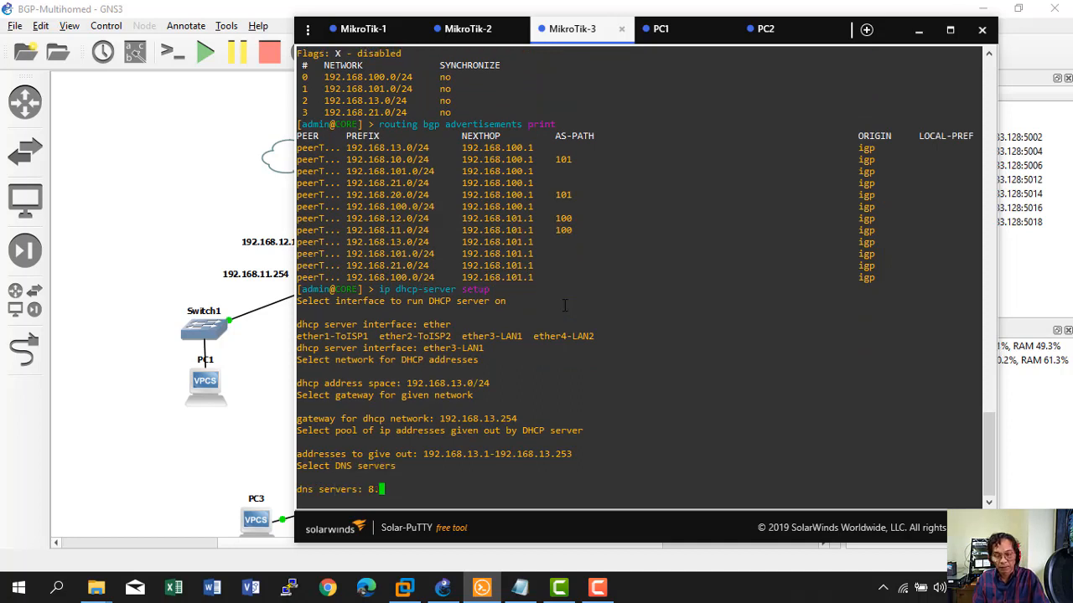
pyautogui.write('8.8.8')
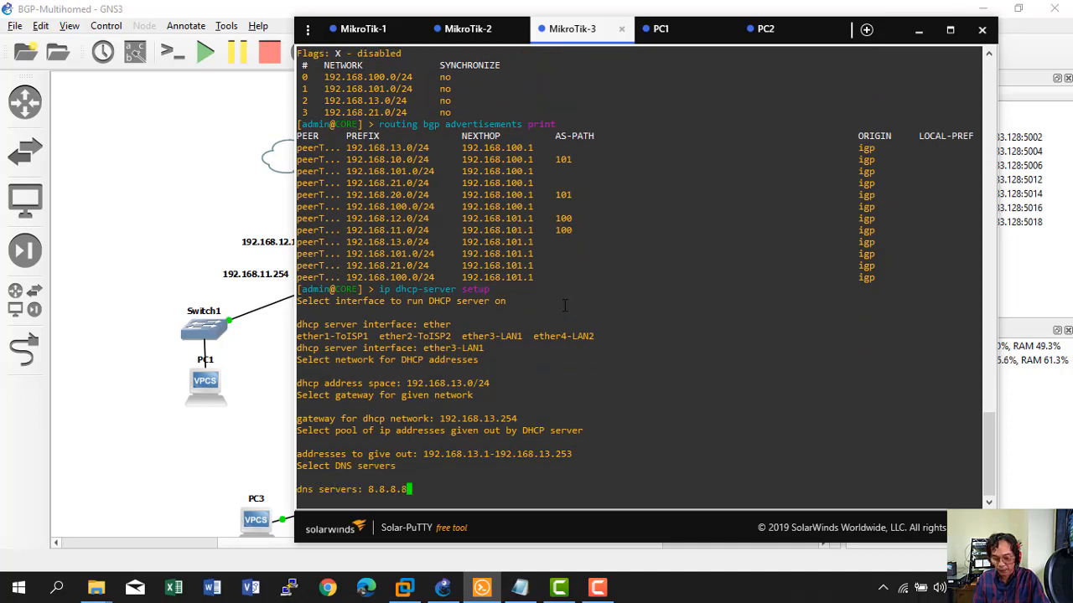
pyautogui.press('Return')
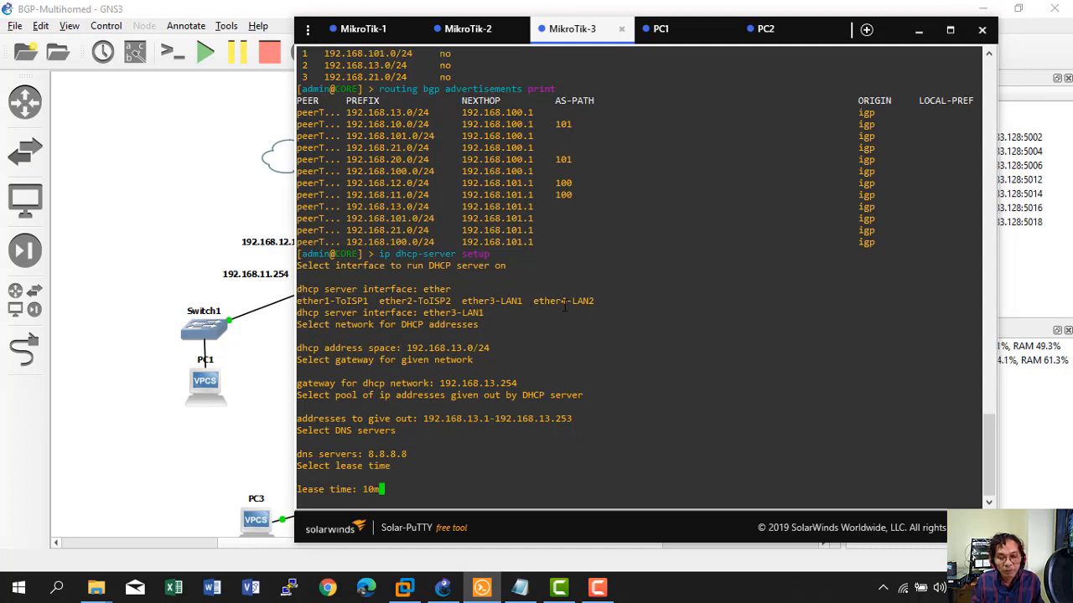
pyautogui.press('Return')
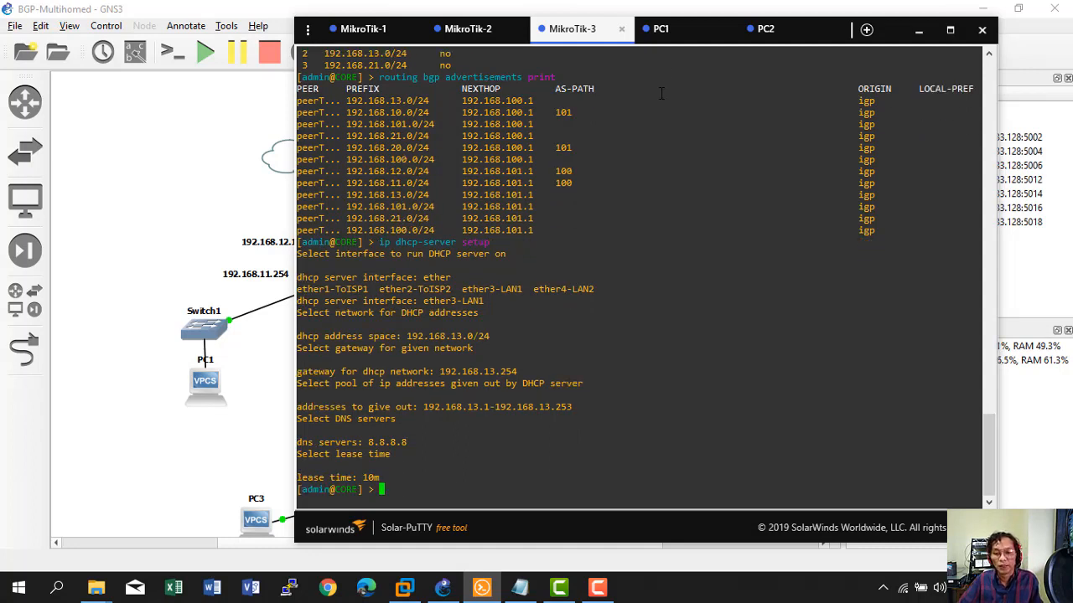
# Set up a second DHCP server on ether4-LAN2 for 192.168.21.0/24 with DNS 8.8.8.8.
pyautogui.press('Up')
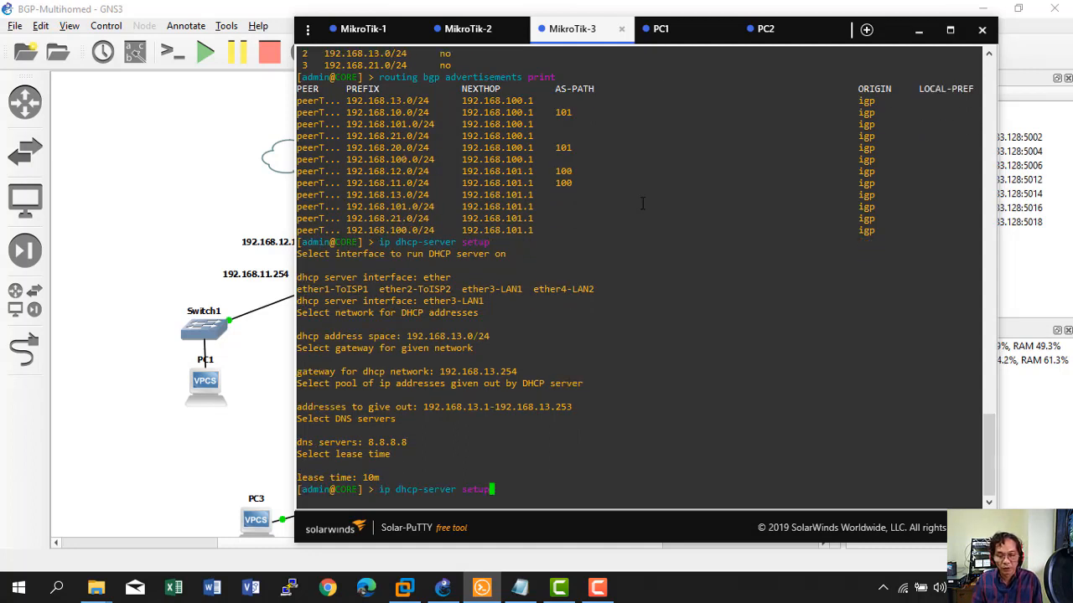
pyautogui.press('Return')
pyautogui.write('ether4-LAN2')
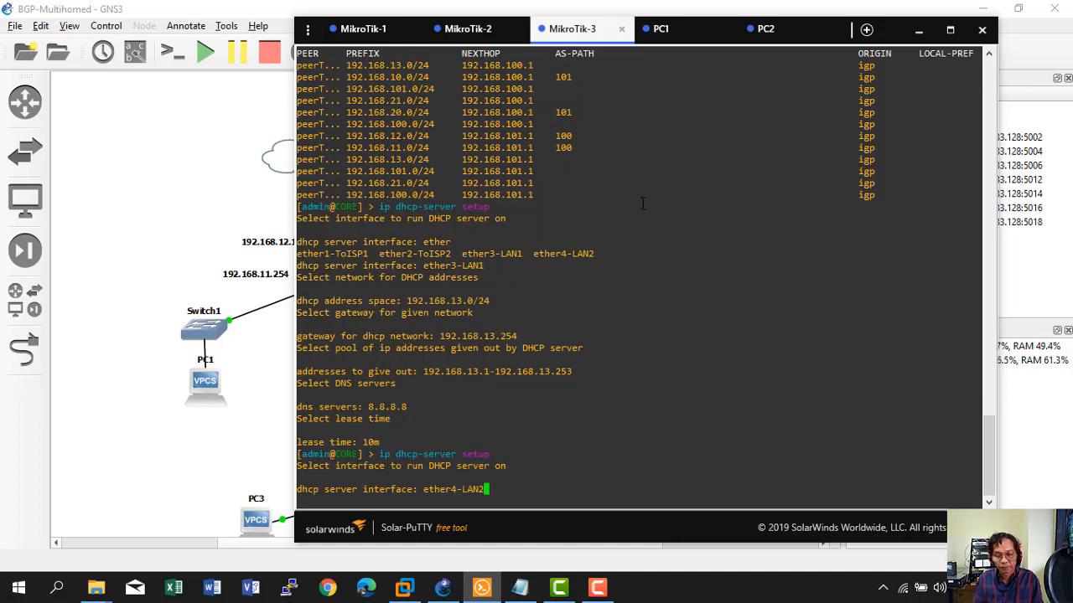
pyautogui.press('Return')
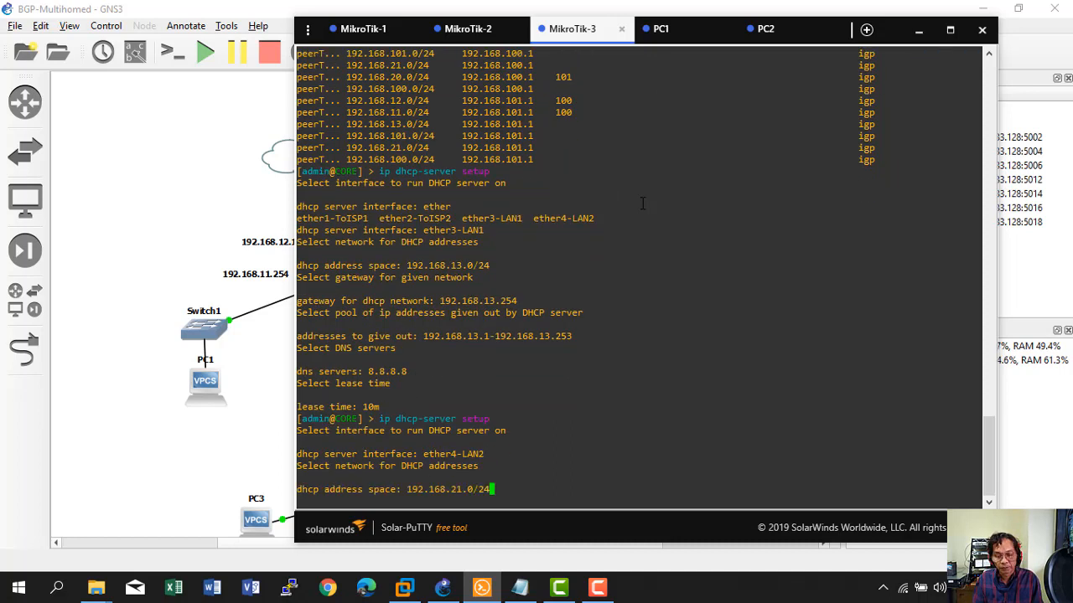
pyautogui.press('Return')
pyautogui.press('Return')
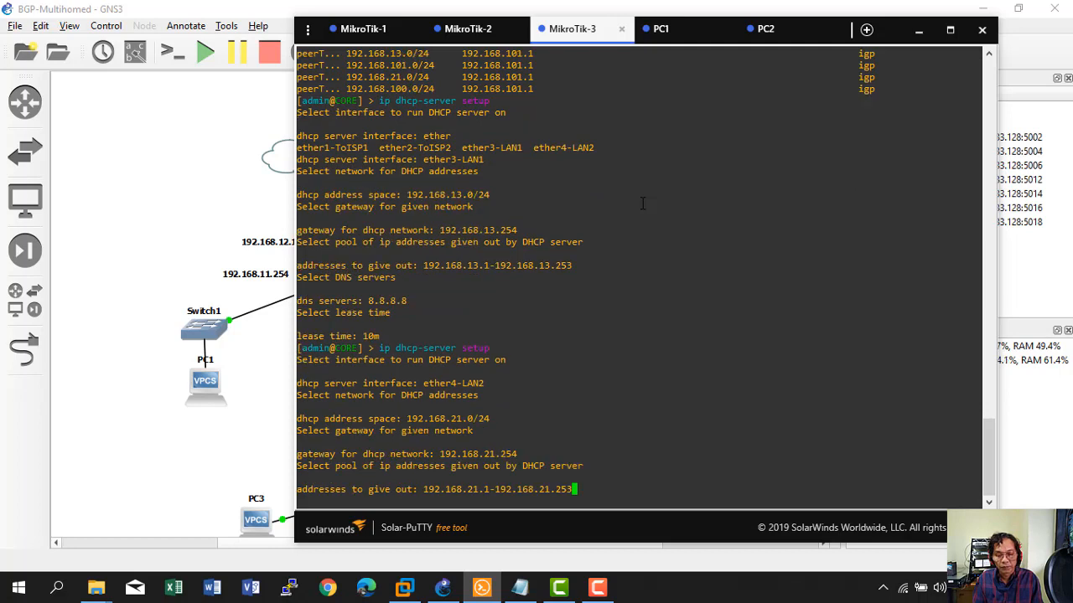
pyautogui.press('Return')
pyautogui.write('8')
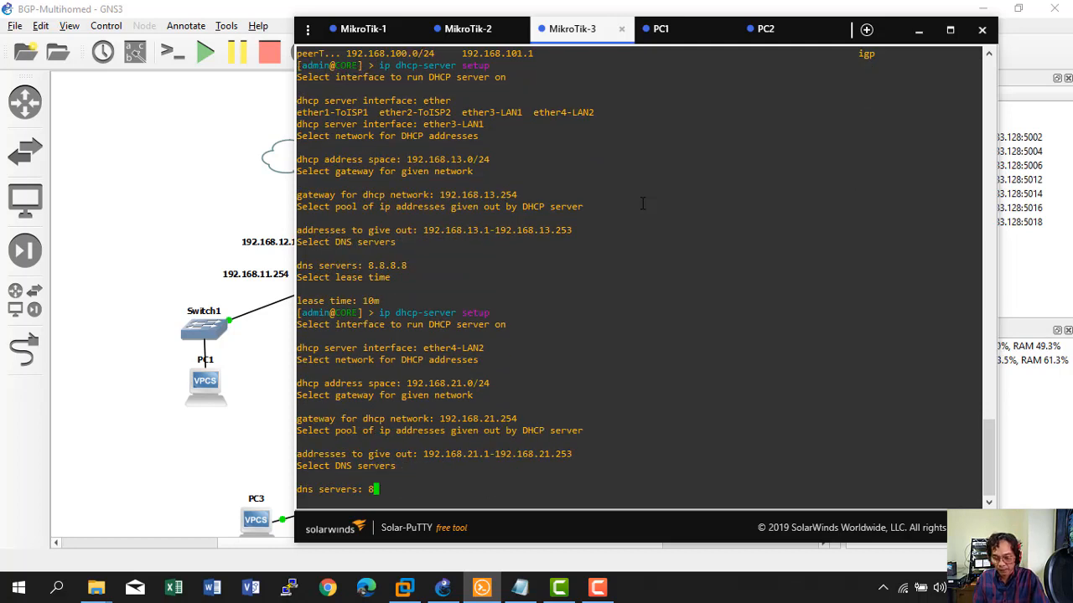
pyautogui.write('.8.8.8')
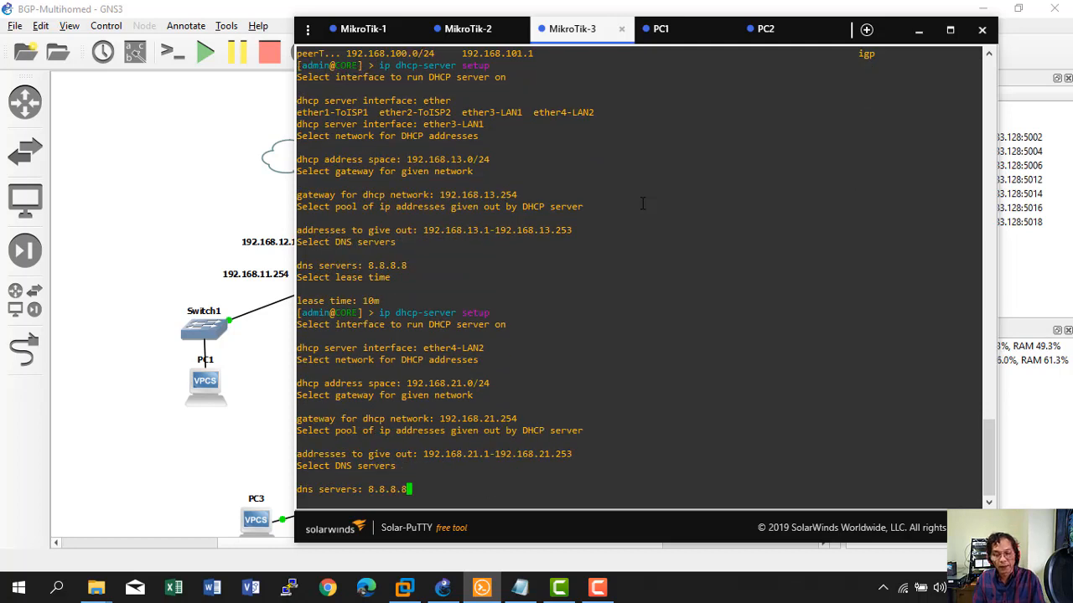
pyautogui.press('Return')
pyautogui.press('Return')
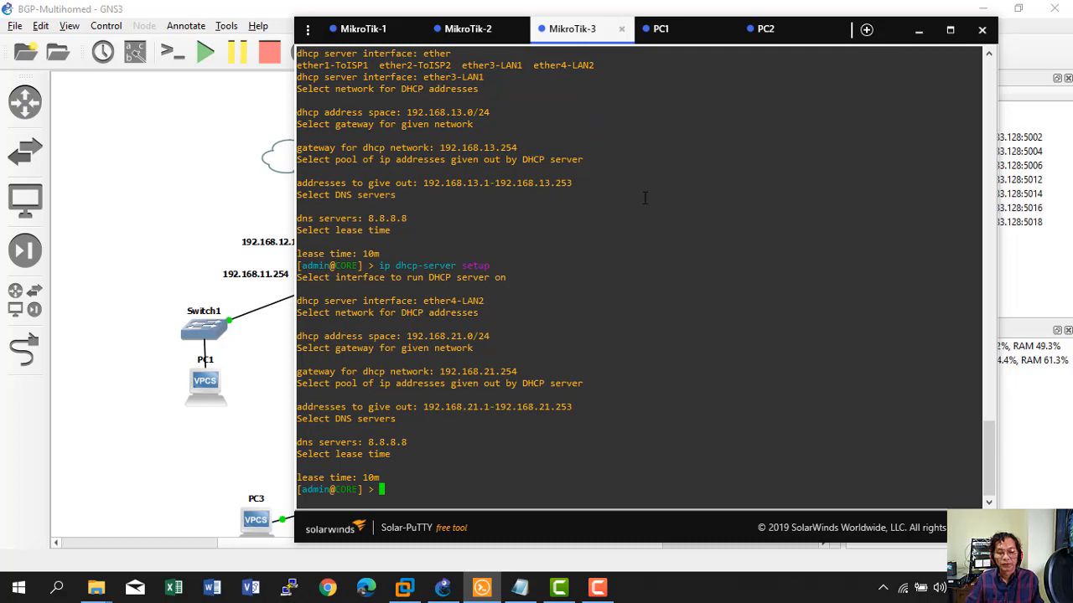
# Start the PC3 node and open a console session for PC4.
pyautogui.click(228, 434)
pyautogui.scroll(-1, 392, 463)
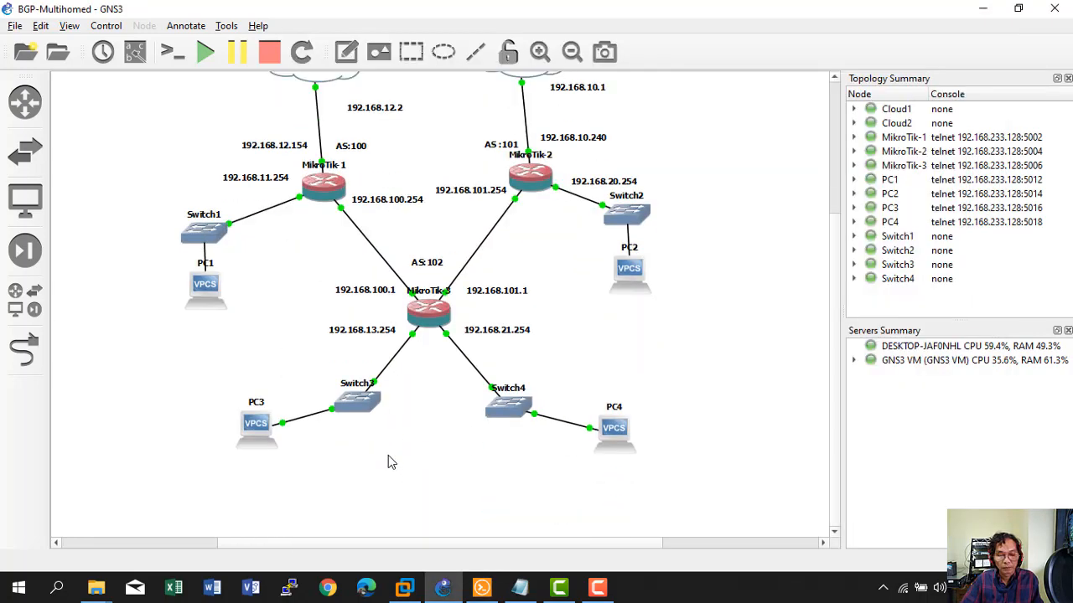
pyautogui.rightClick(259, 431)
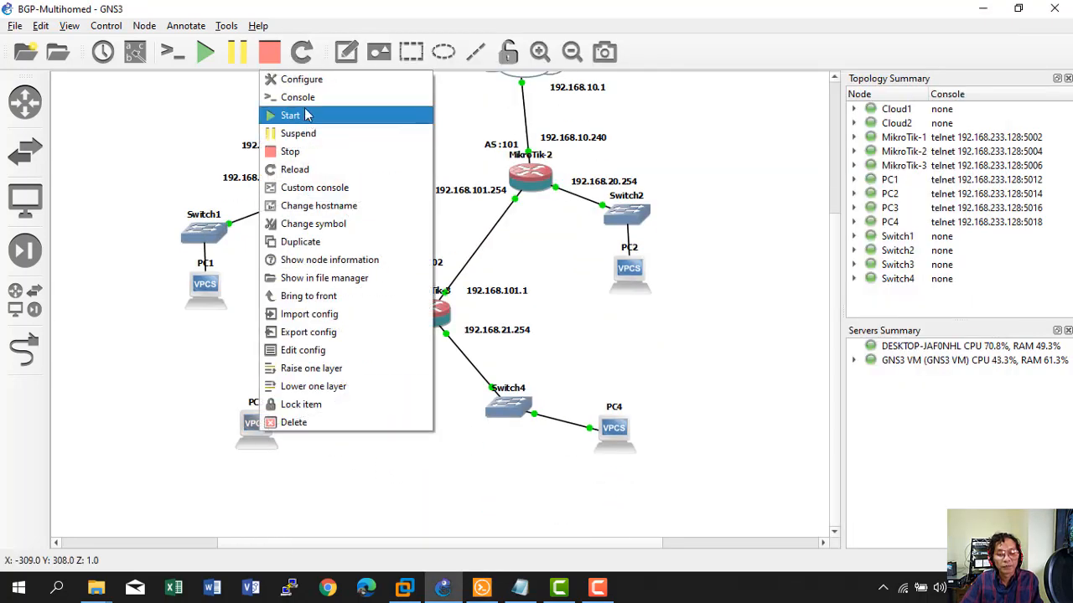
pyautogui.click(287, 115)
pyautogui.rightClick(613, 434)
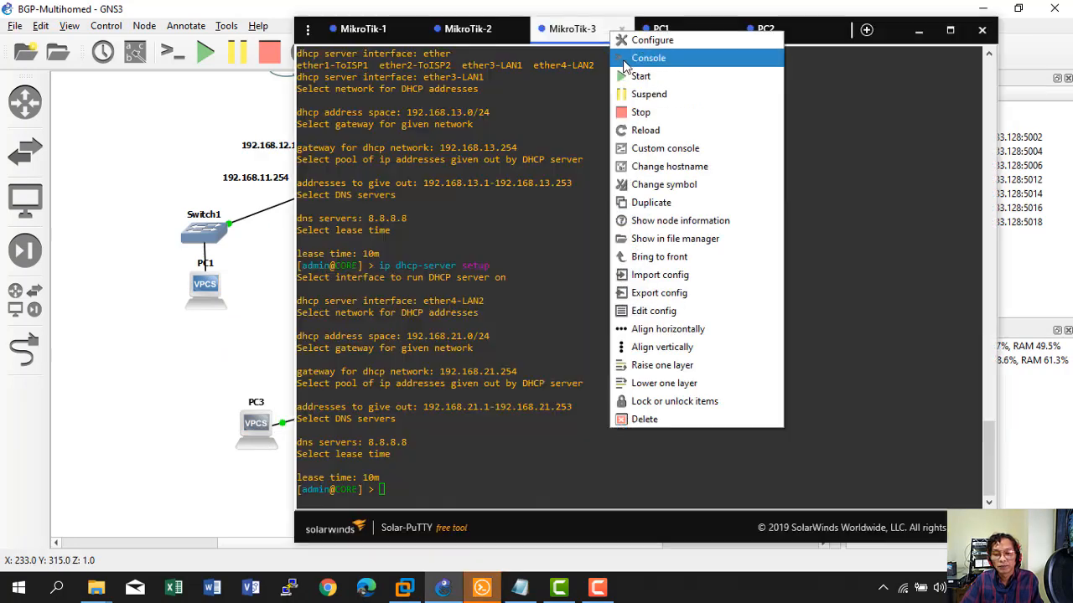
pyautogui.click(624, 60)
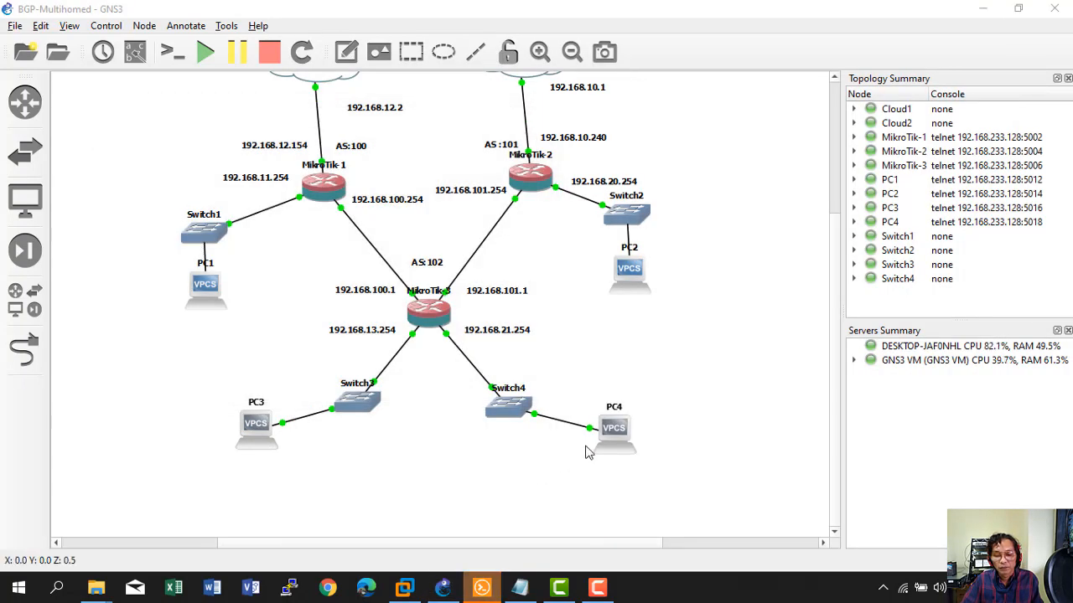
pyautogui.rightClick(607, 428)
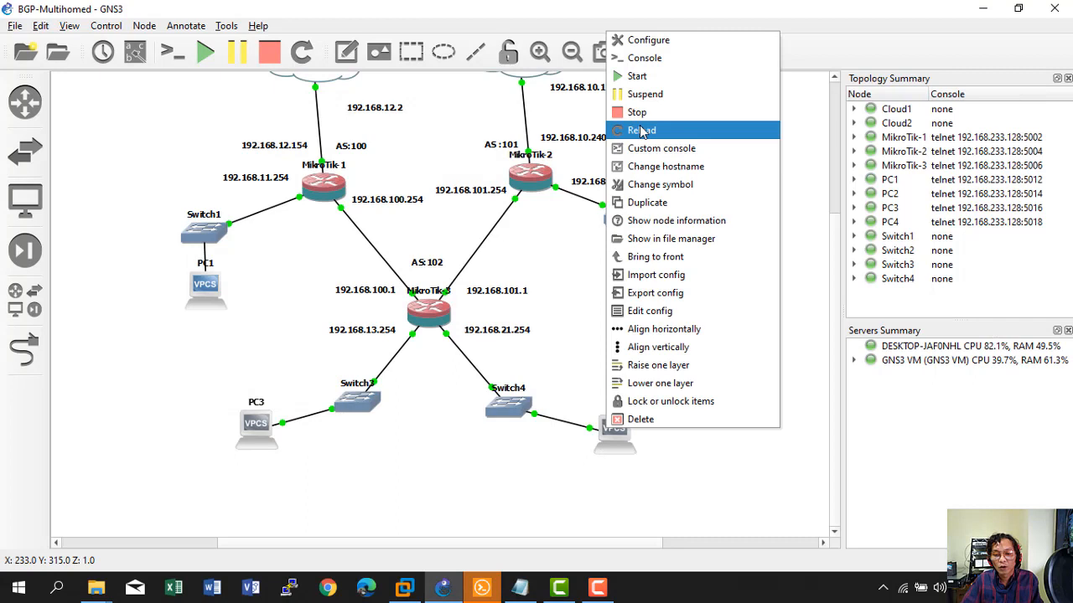
pyautogui.click(637, 58)
pyautogui.click(485, 588)
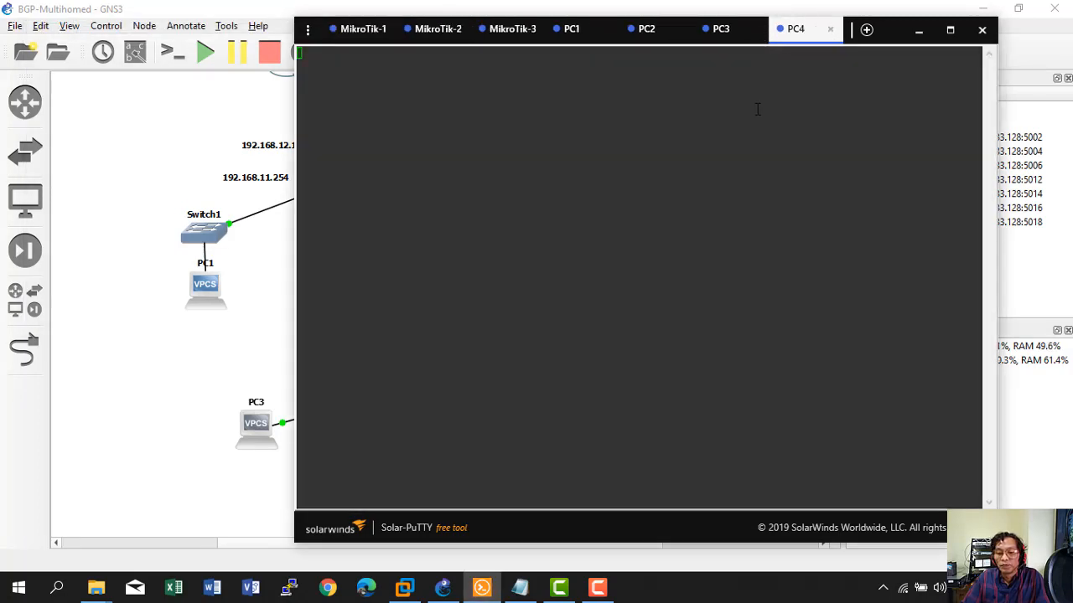
# Run 'ip dhcp' on PC3 to lease 192.168.13.253/24 with gateway 192.168.13.254.
pyautogui.click(719, 32)
pyautogui.click(649, 38)
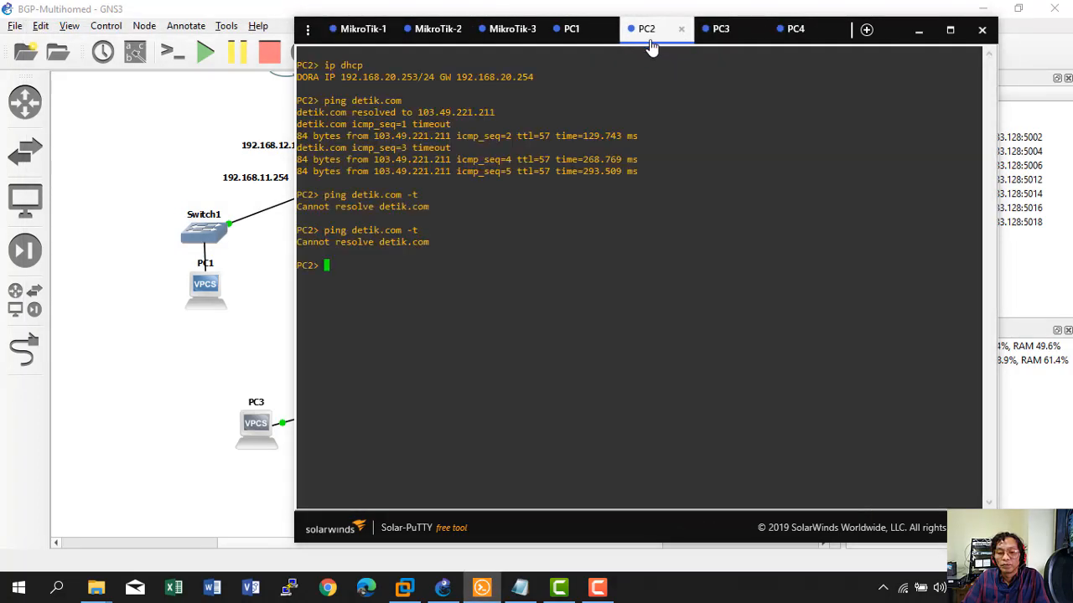
pyautogui.click(710, 34)
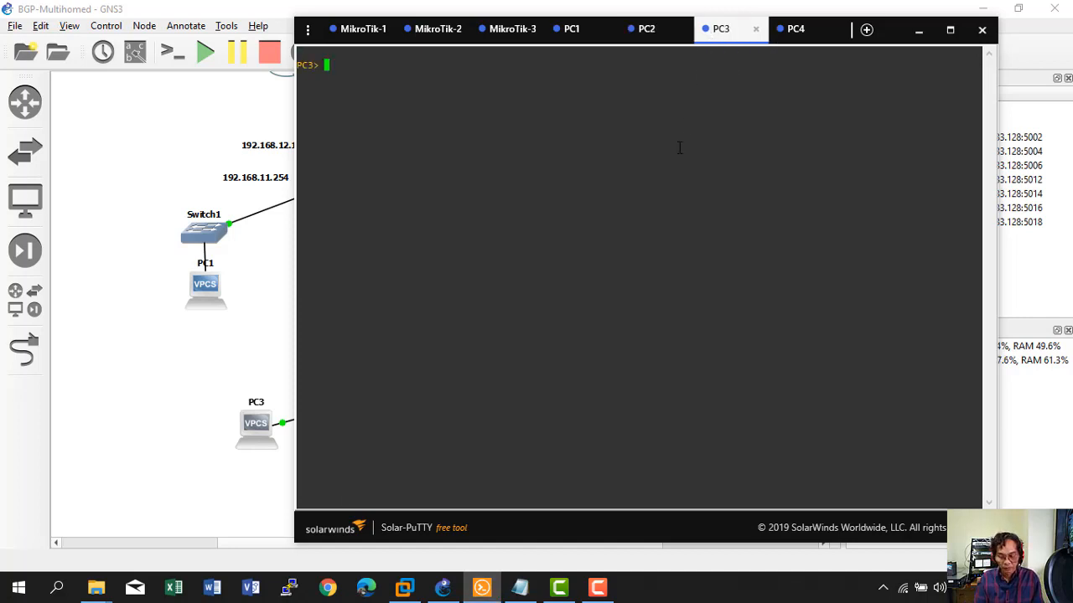
pyautogui.write('ip dhcp')
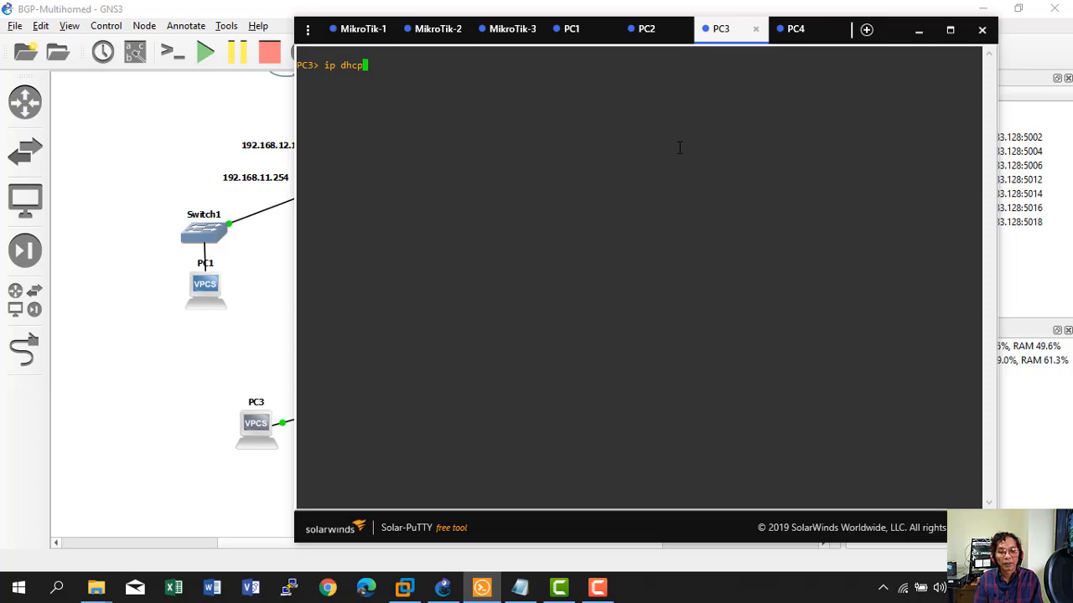
pyautogui.press('Return')
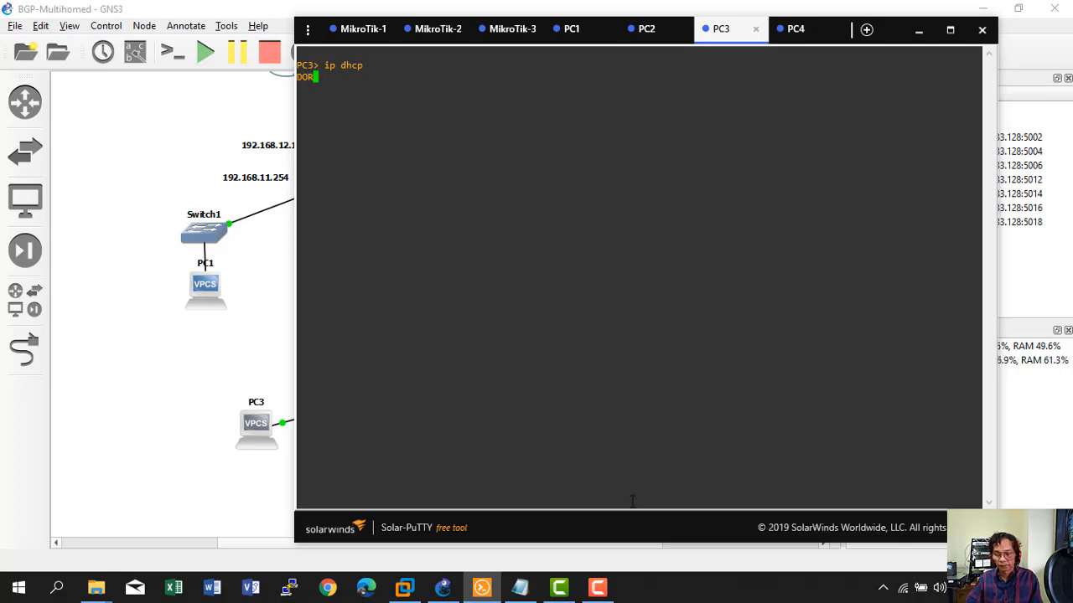
pyautogui.click(596, 587)
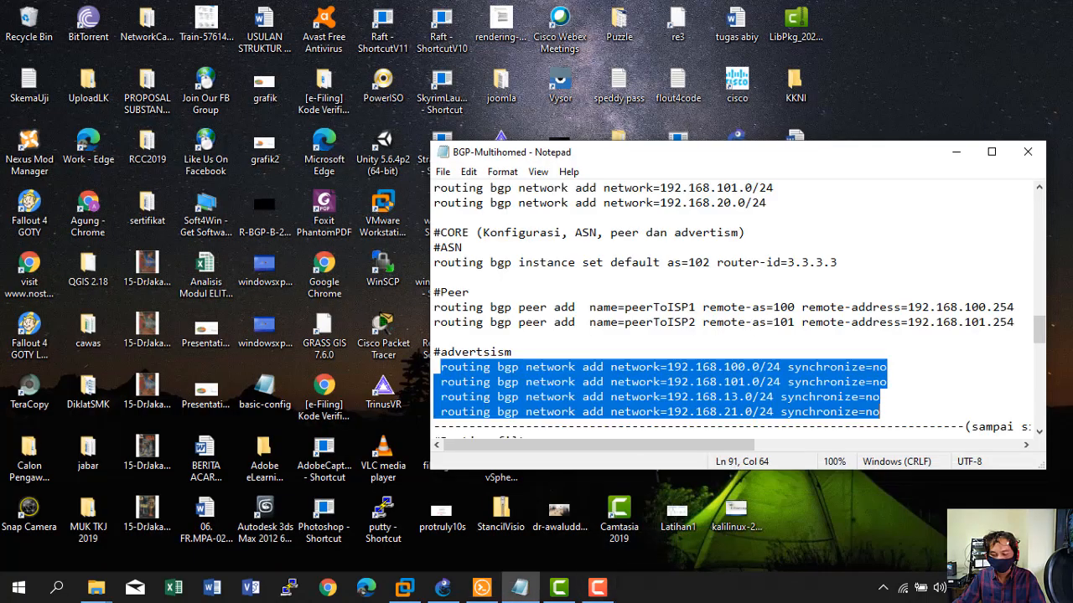
pyautogui.click(597, 587)
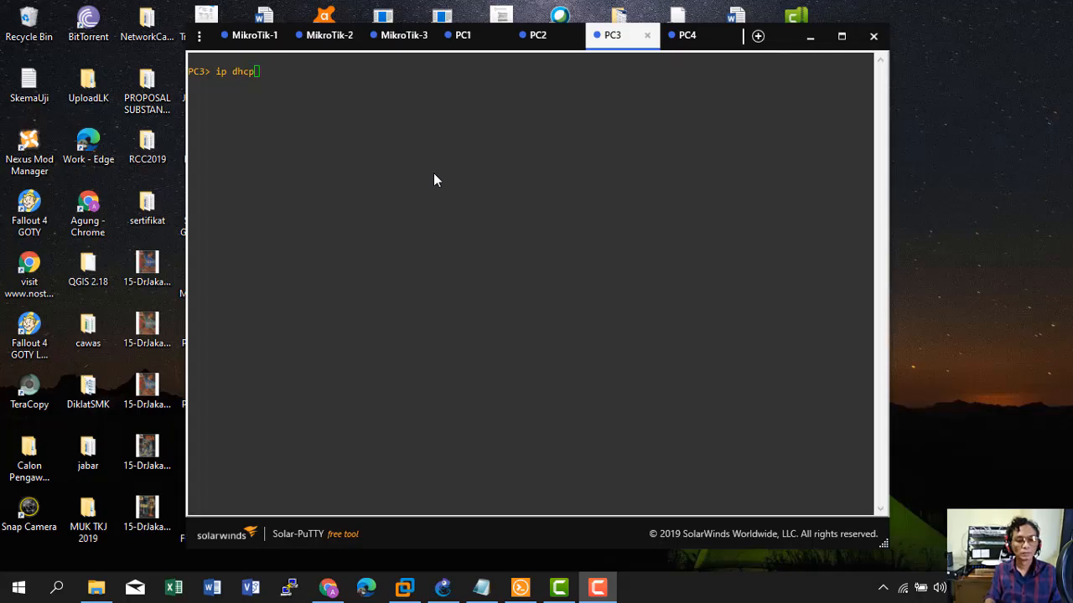
pyautogui.press('Return')
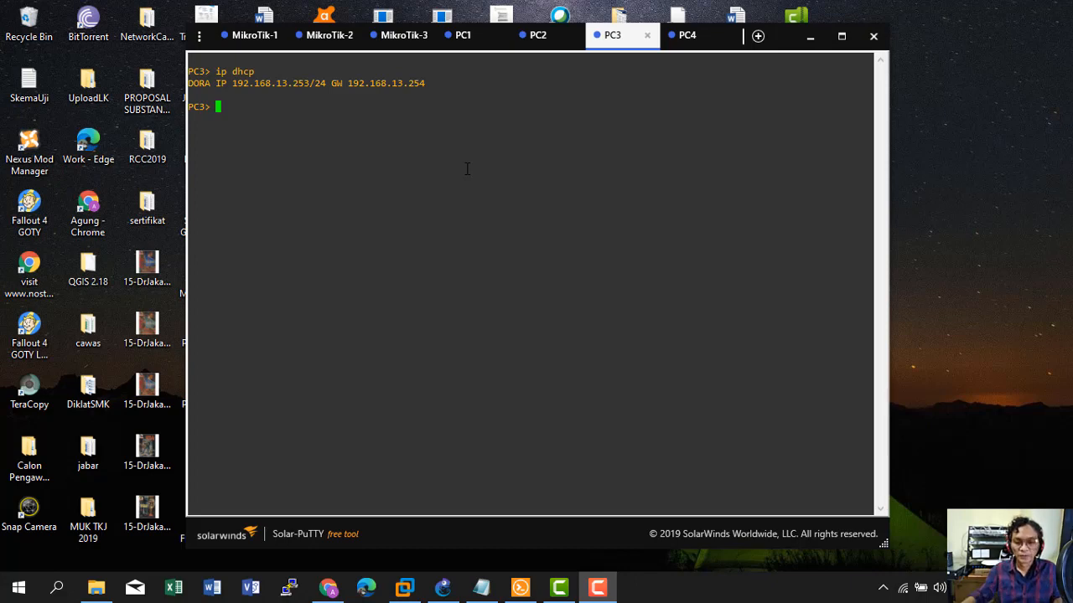
# Run 'ip dhcp' on PC4 to lease 192.168.21.253/24 with gateway 192.168.21.254.
pyautogui.click(686, 39)
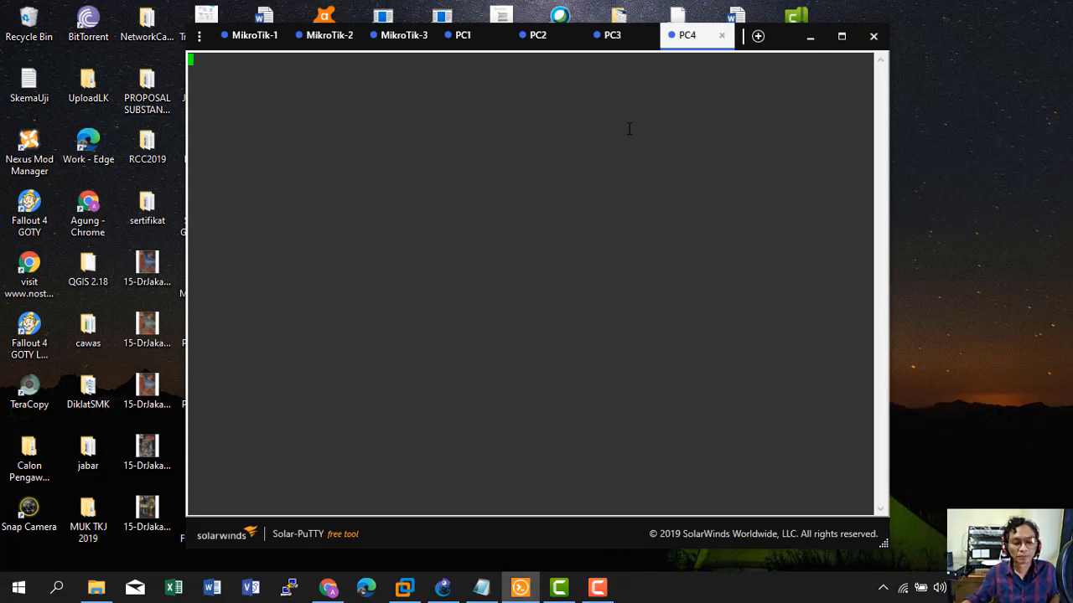
pyautogui.press('Return')
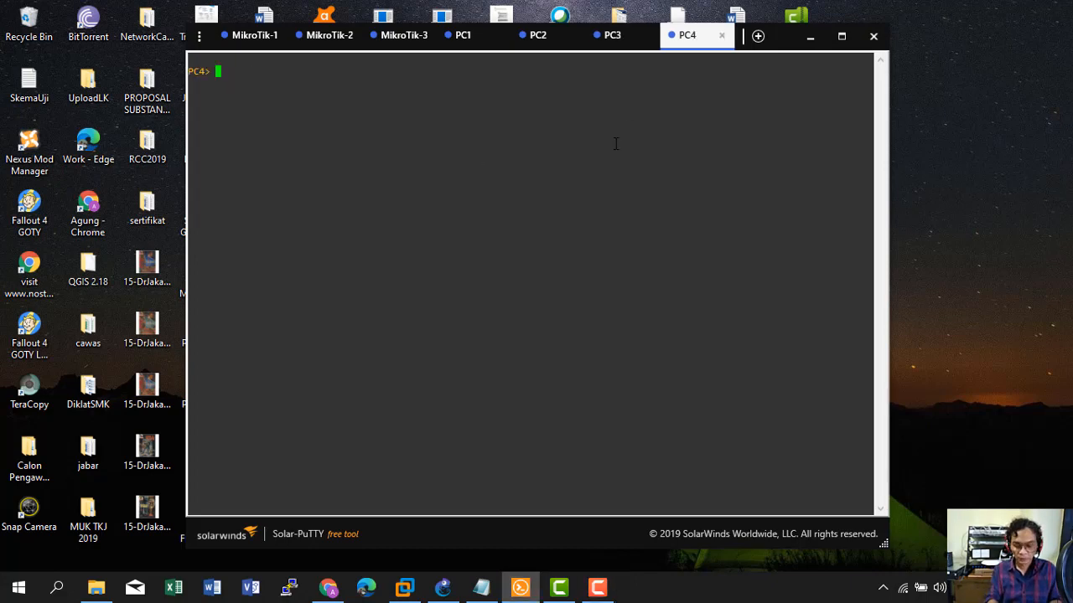
pyautogui.write('ip dhcp')
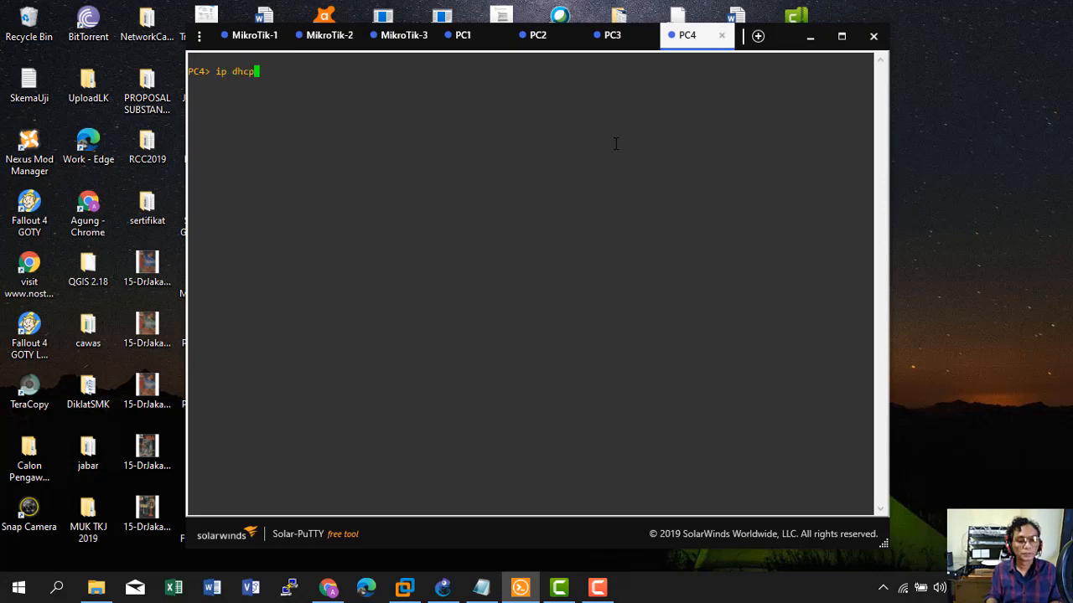
pyautogui.press('Return')
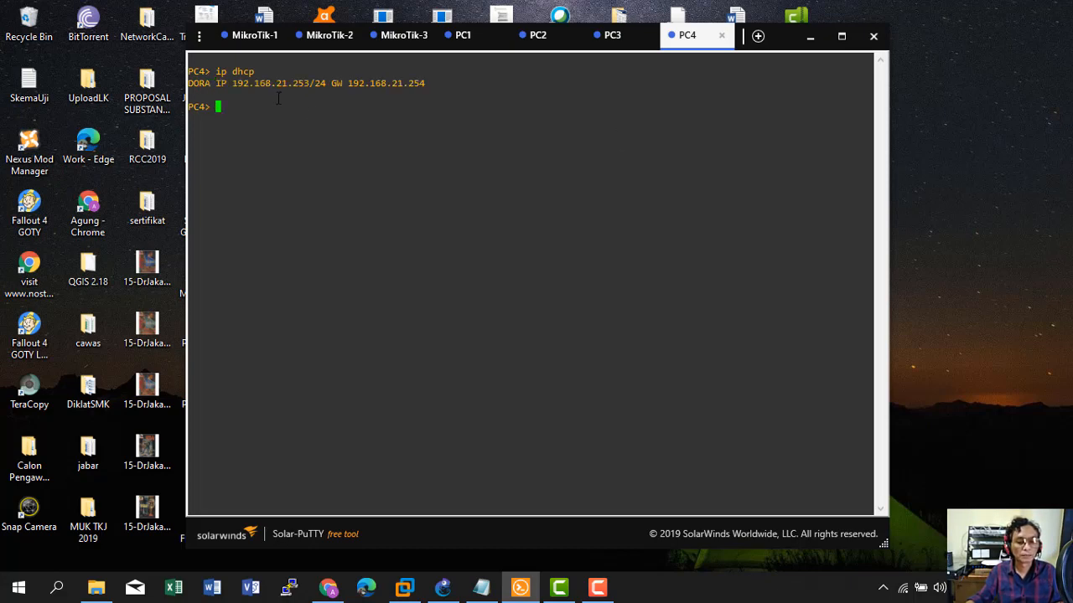
pyautogui.click(610, 37)
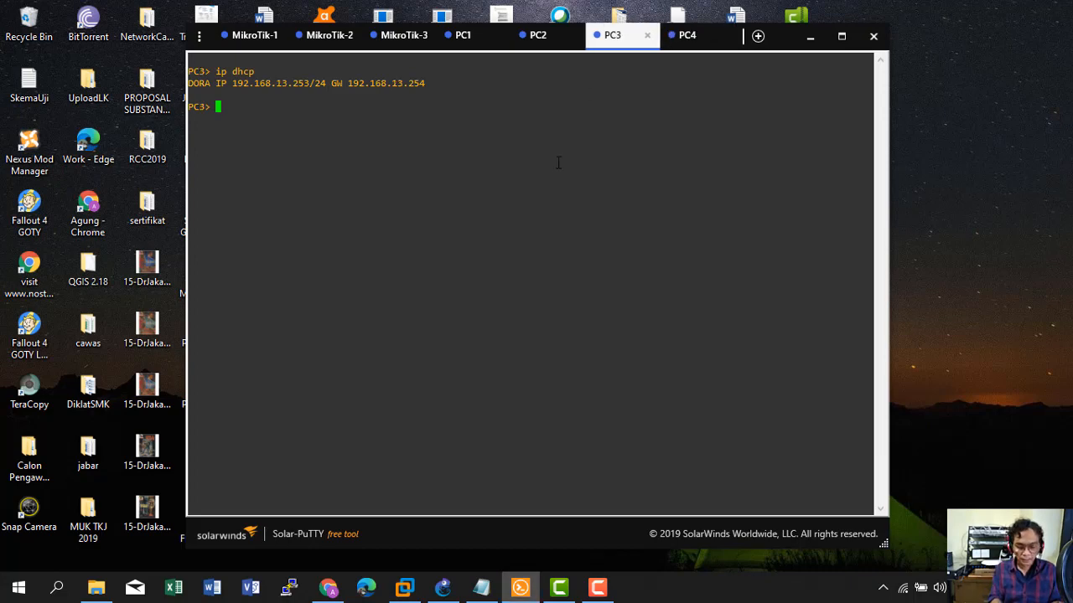
# Run 'show ip' on PC3 and PC4 to confirm their DHCP leases and DNS 8.8.8.8.
pyautogui.write('show ')
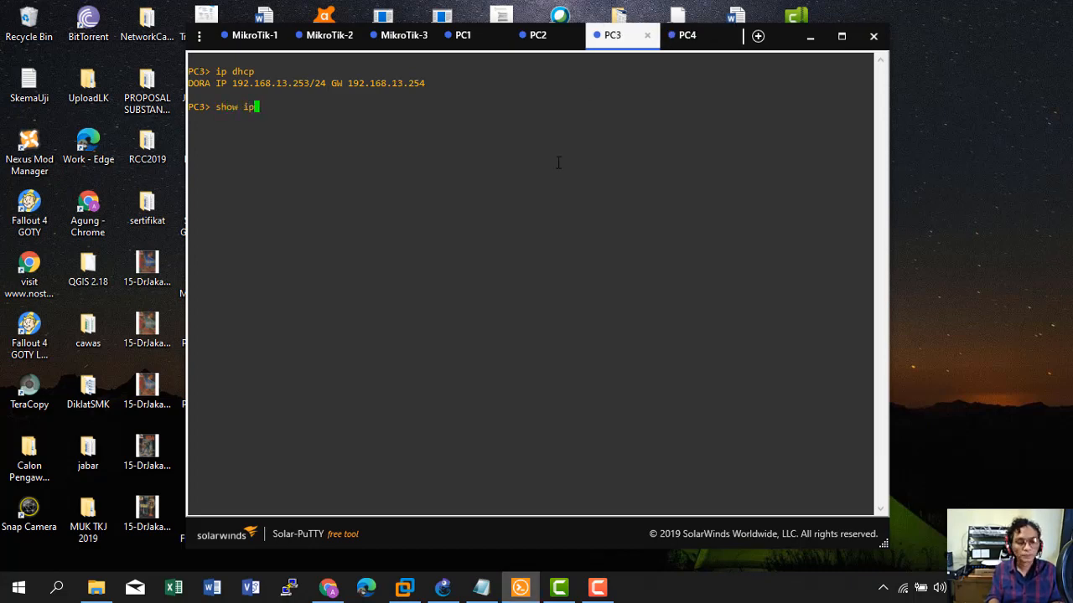
pyautogui.write('ip')
pyautogui.press('Return')
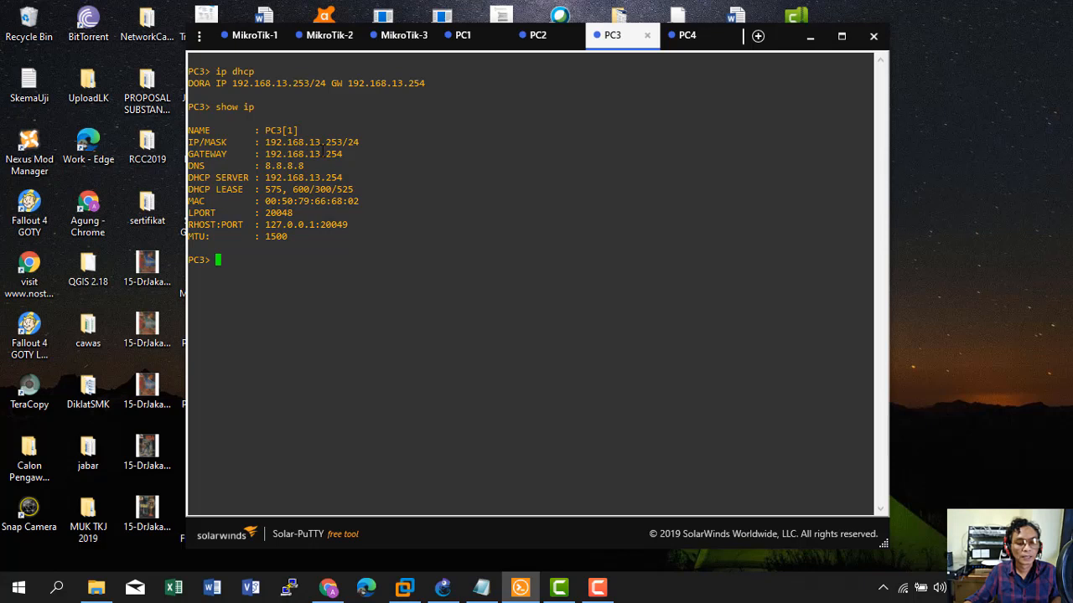
pyautogui.click(683, 35)
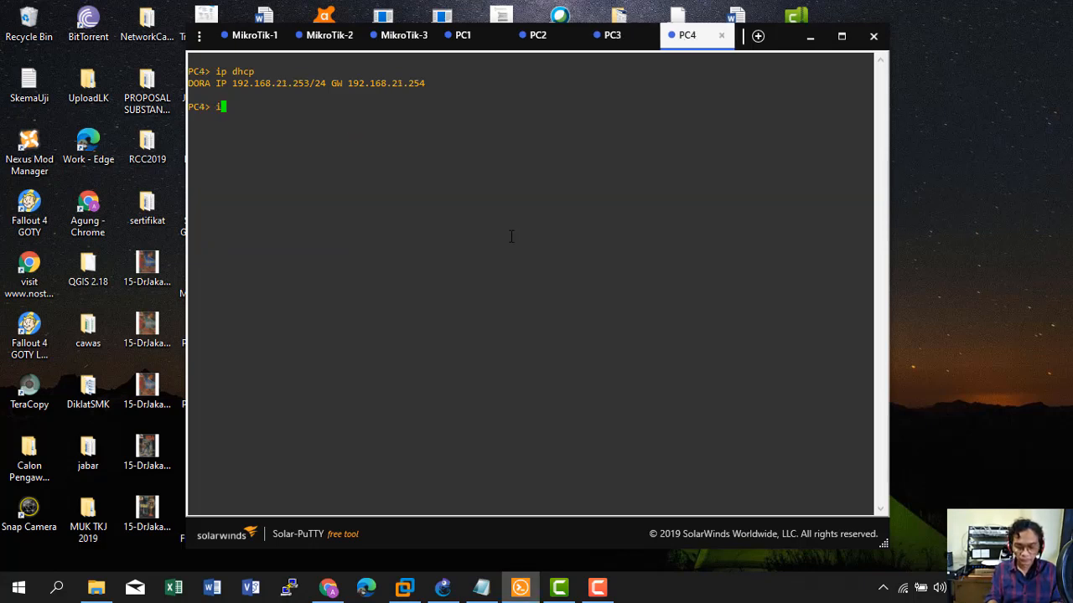
pyautogui.write('show')
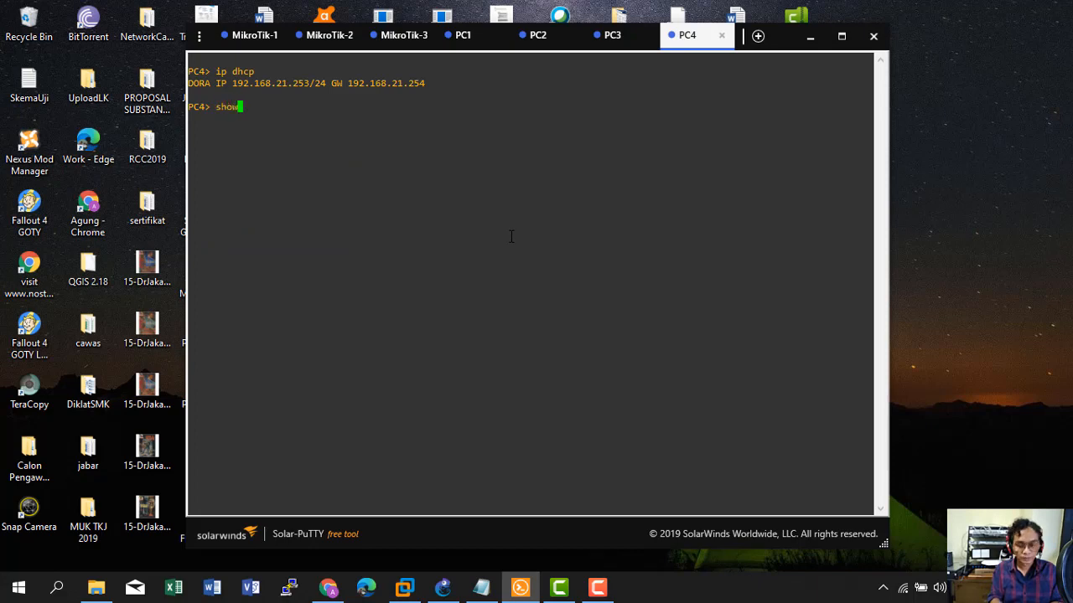
pyautogui.write(' ip')
pyautogui.press('Return')
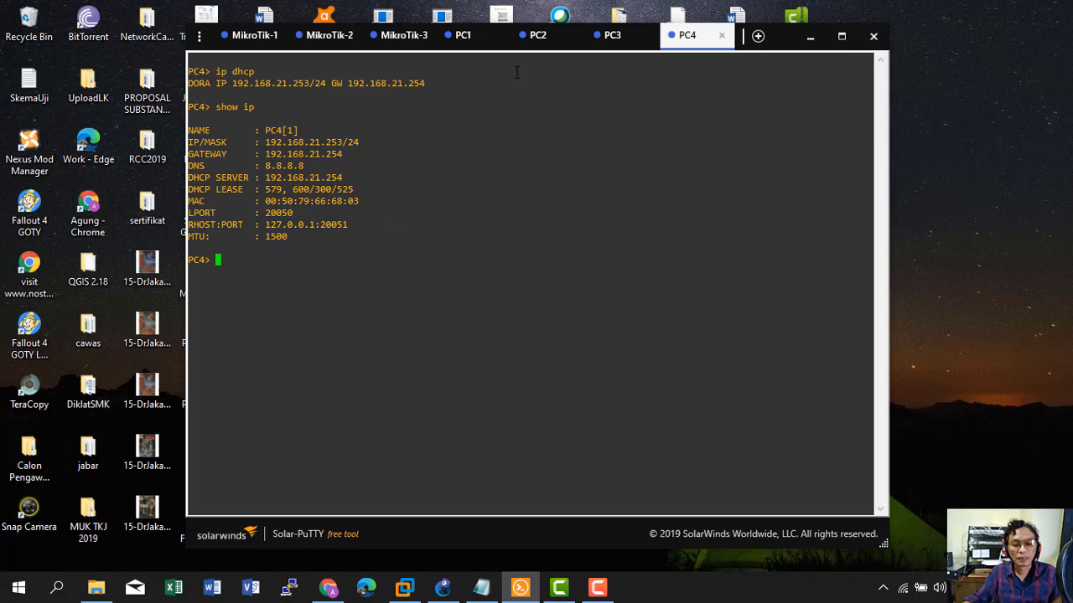
# Run 'show ip' on PC1 and PC2 to verify their addressing.
pyautogui.click(462, 36)
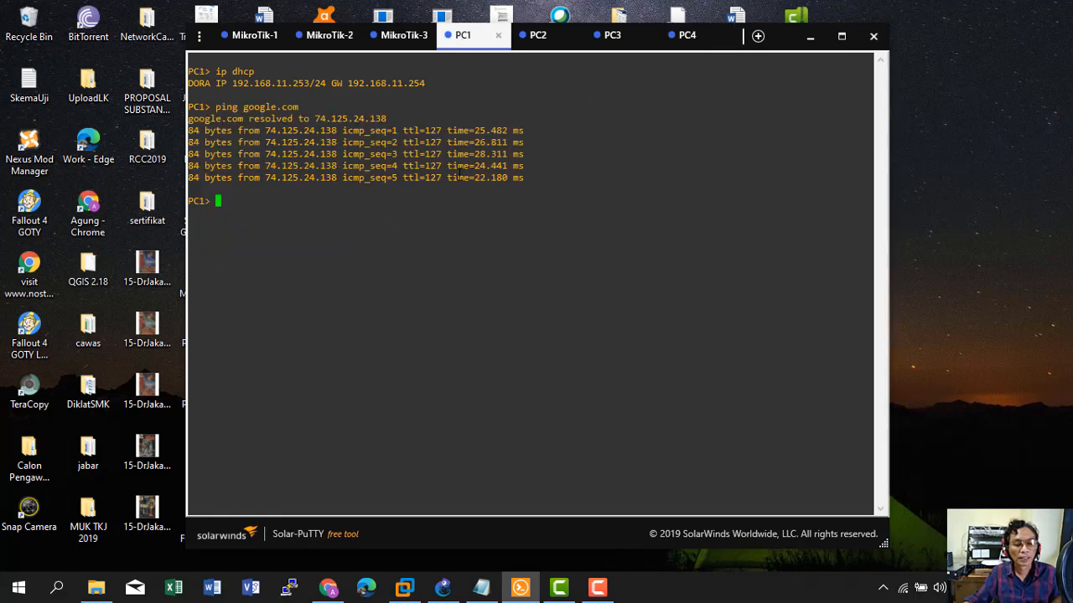
pyautogui.write('sh')
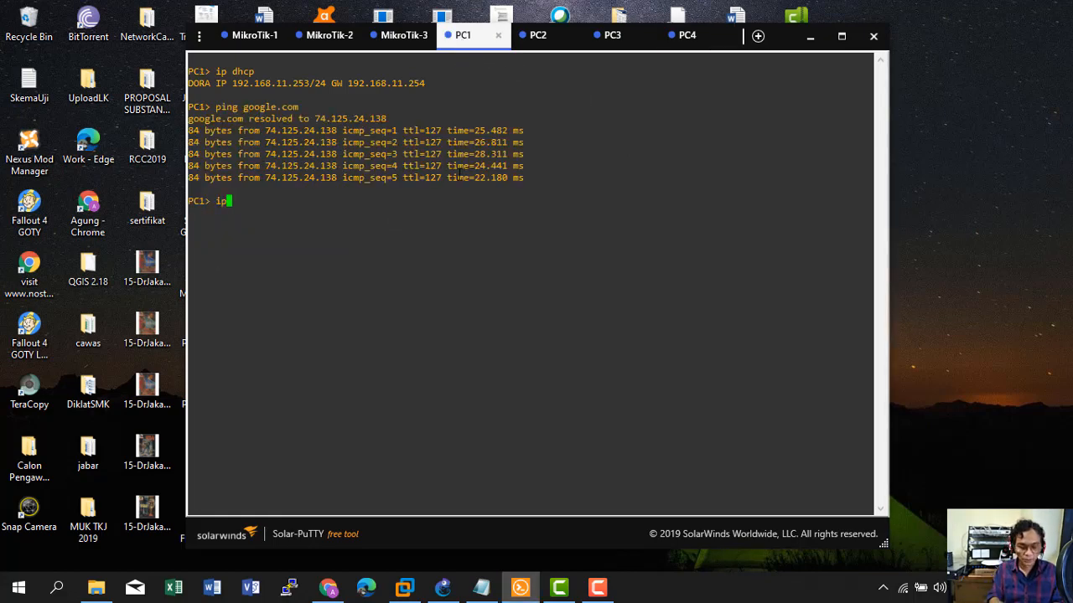
pyautogui.write('ow ip')
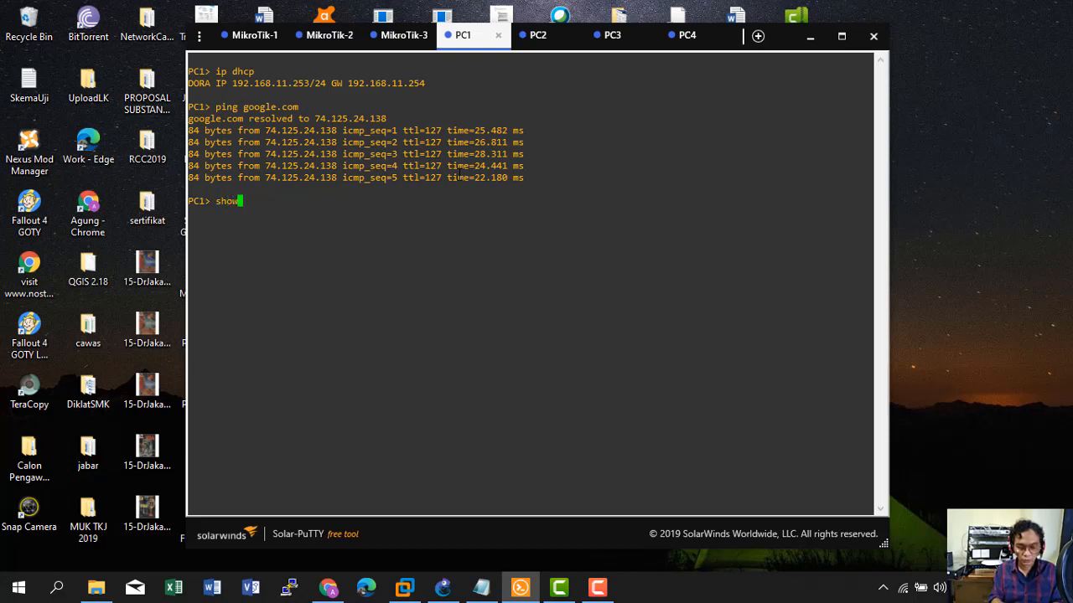
pyautogui.press('Return')
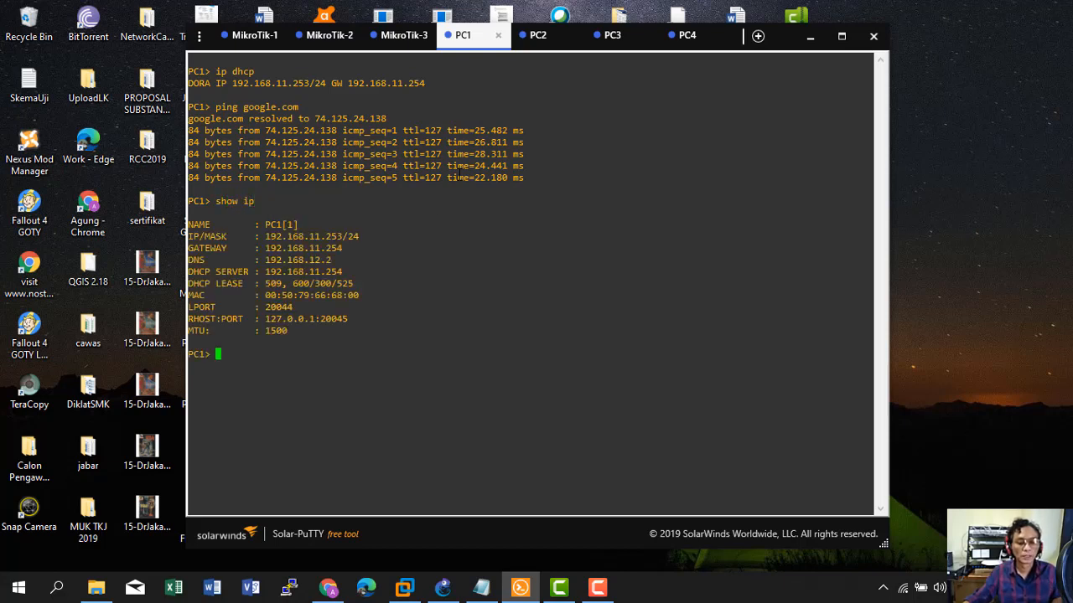
pyautogui.click(537, 36)
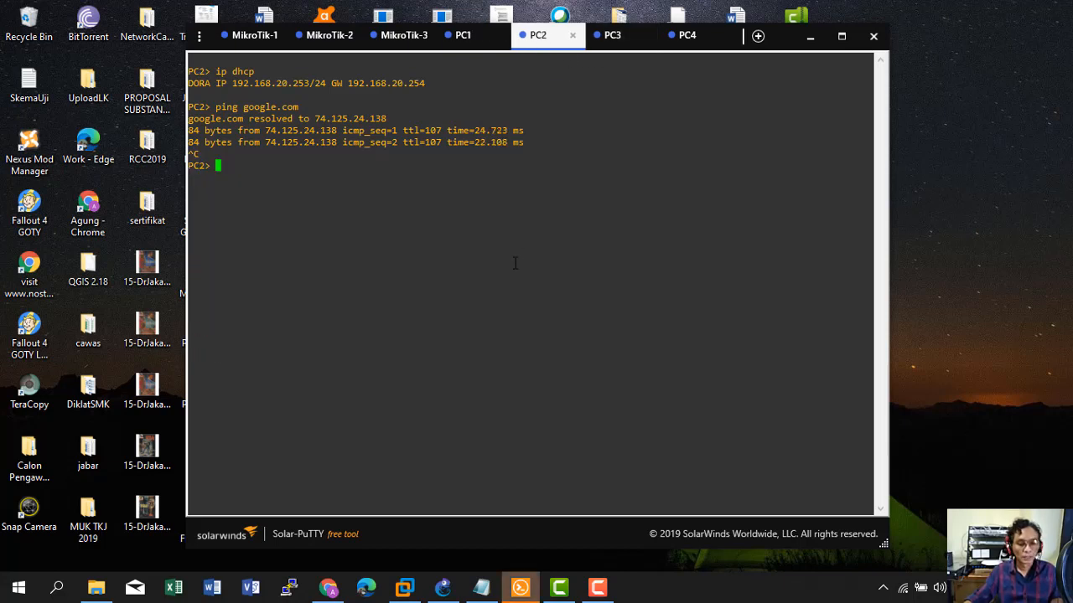
pyautogui.write('show ')
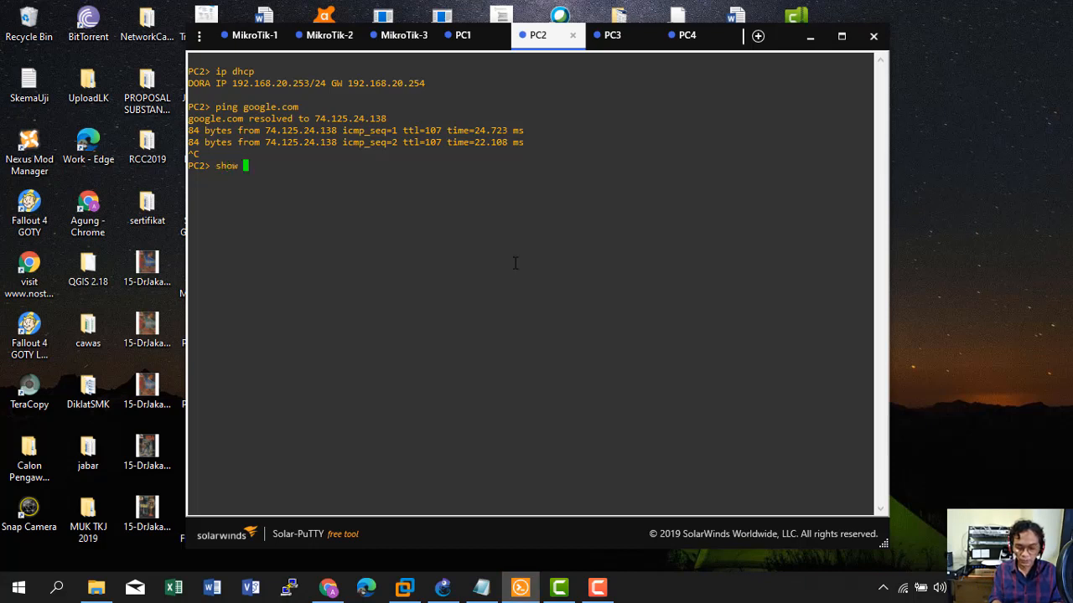
pyautogui.write('ip')
pyautogui.press('Return')
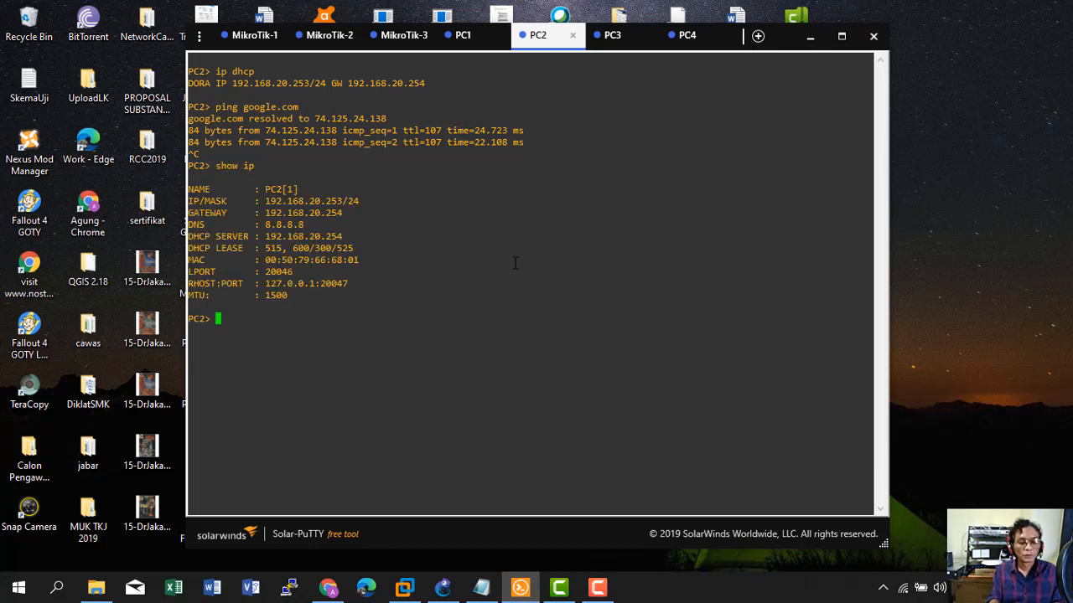
pyautogui.click(620, 39)
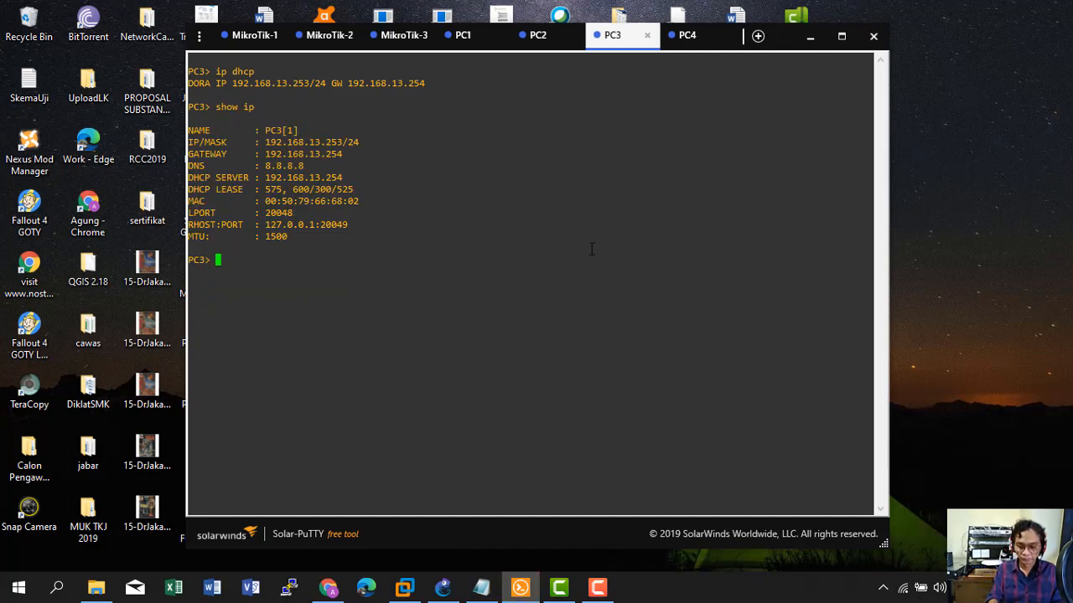
# Ping 192.168.11.253 from PC3 and PC4.
pyautogui.write('ping 19')
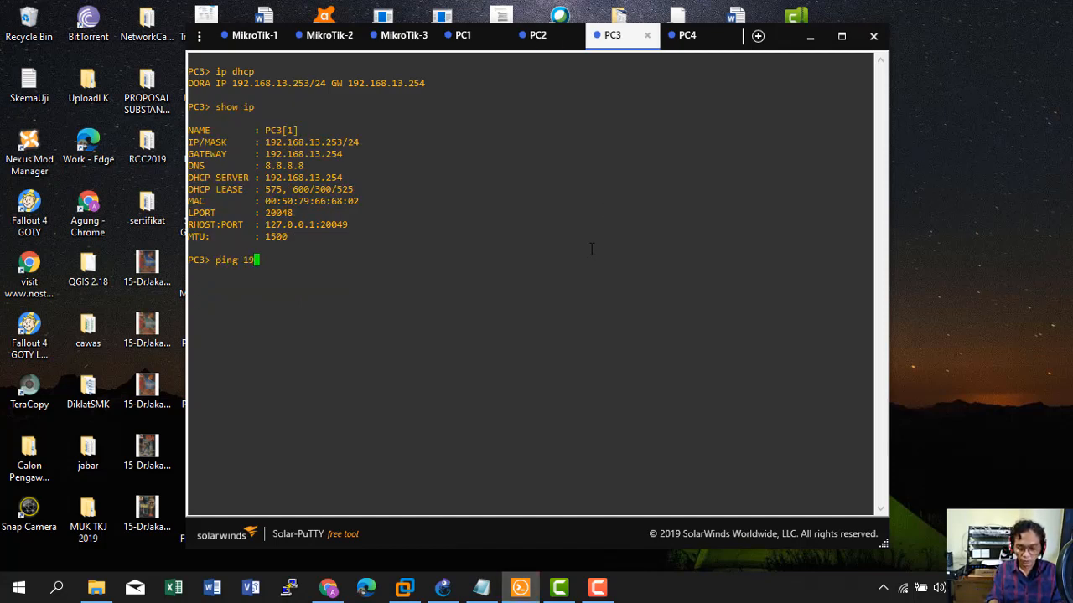
pyautogui.write('2.168.')
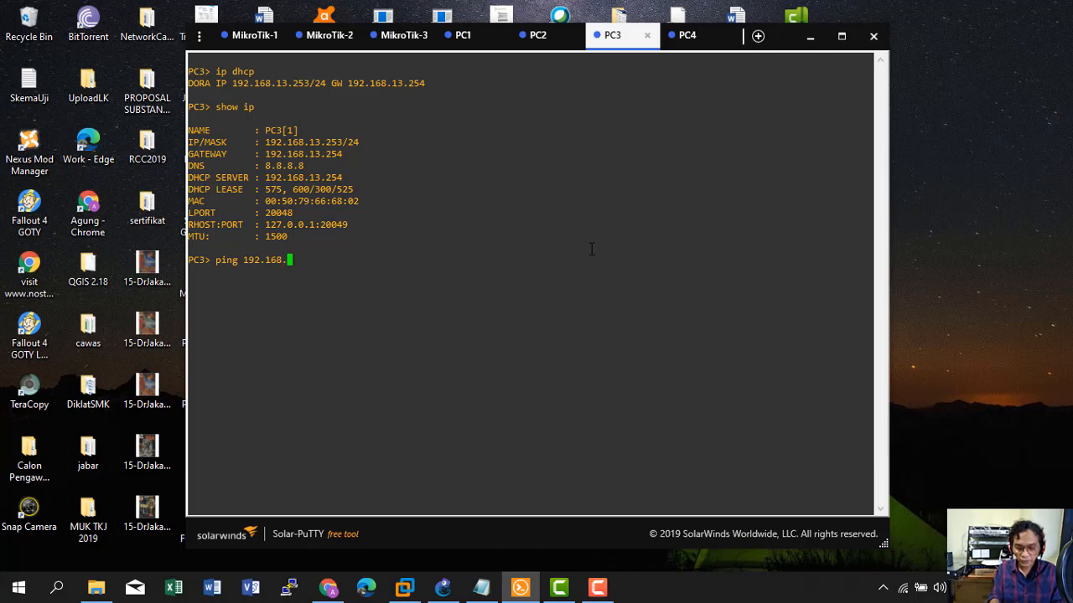
pyautogui.write('11.253')
pyautogui.press('Return')
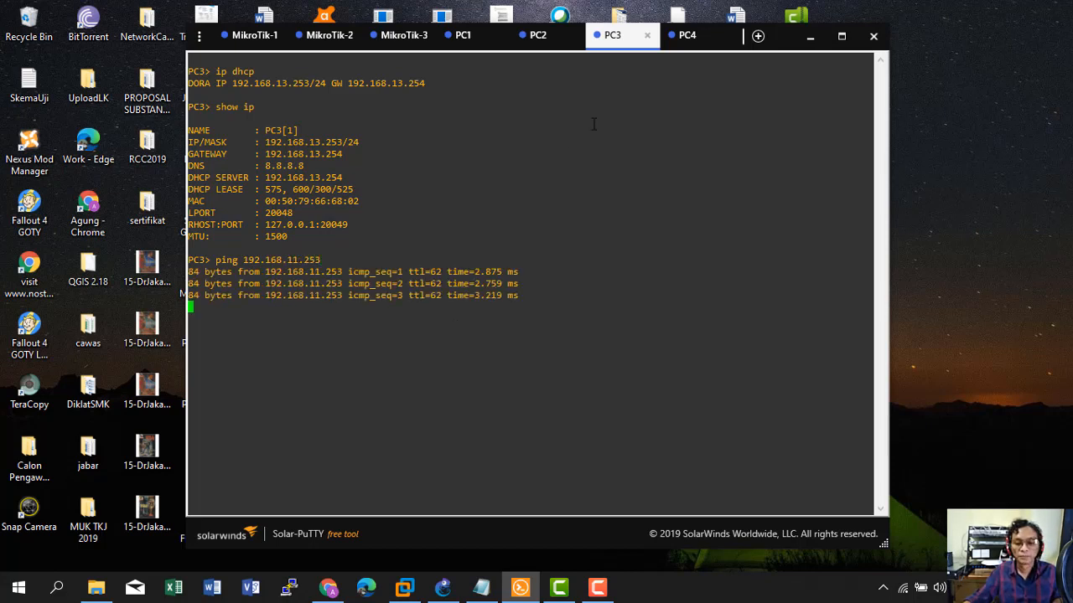
pyautogui.click(682, 35)
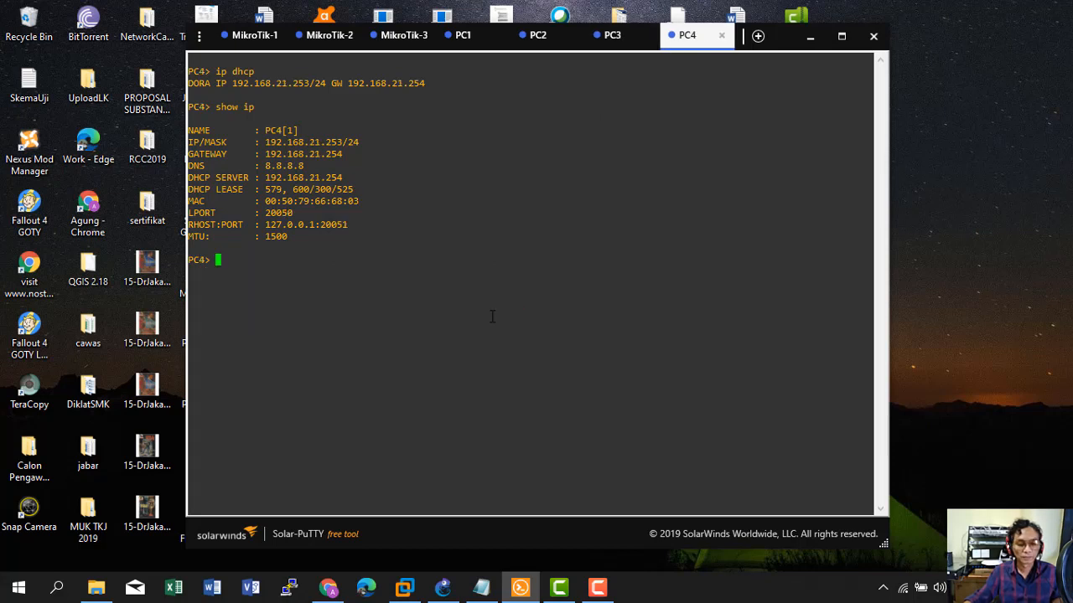
pyautogui.write('ping ')
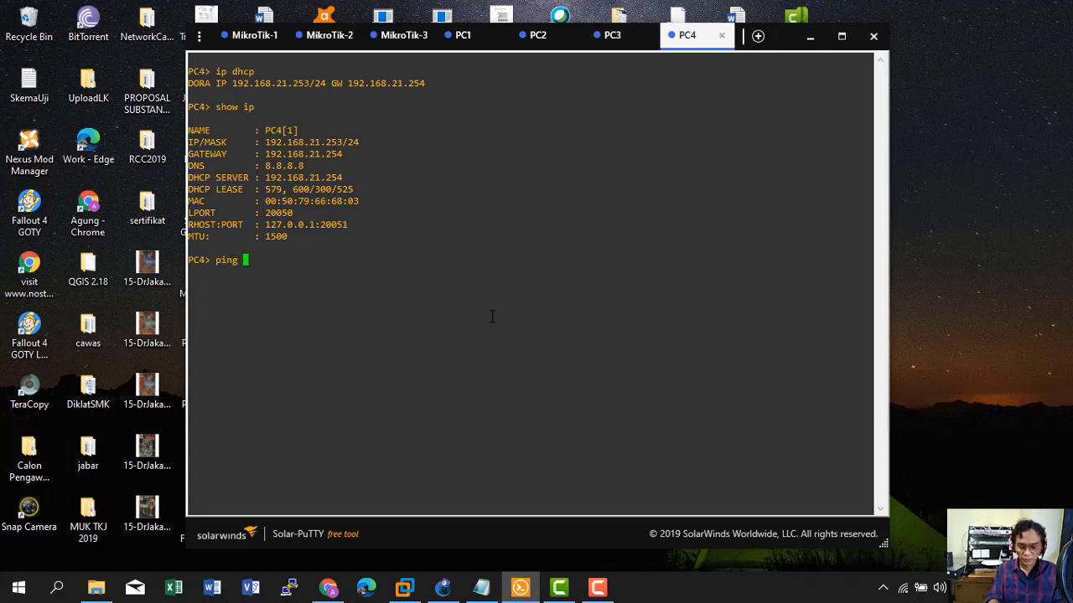
pyautogui.write('192.168.')
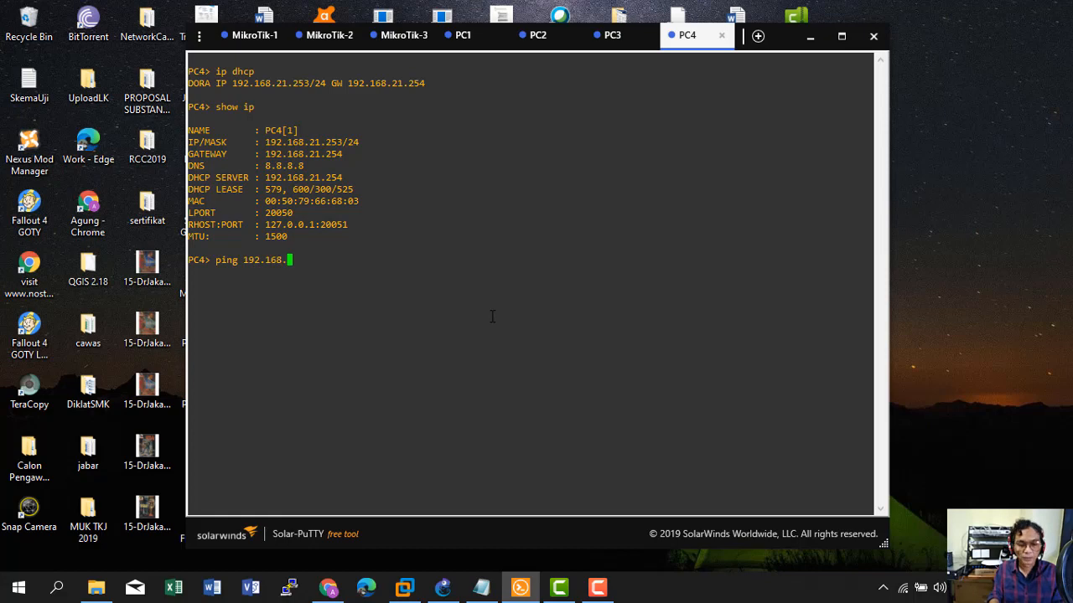
pyautogui.write('11.253')
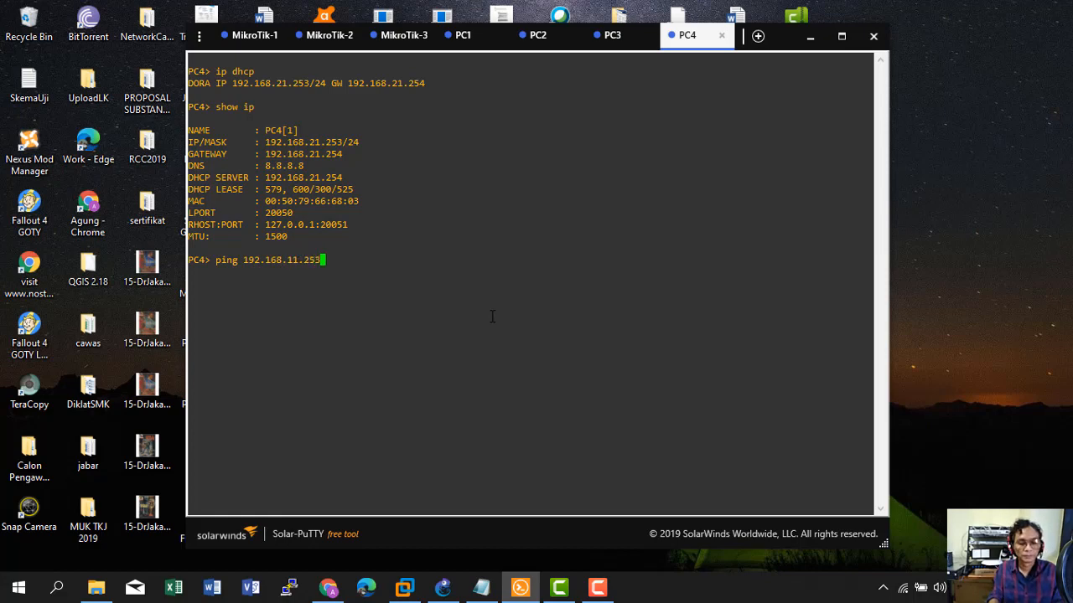
pyautogui.press('Return')
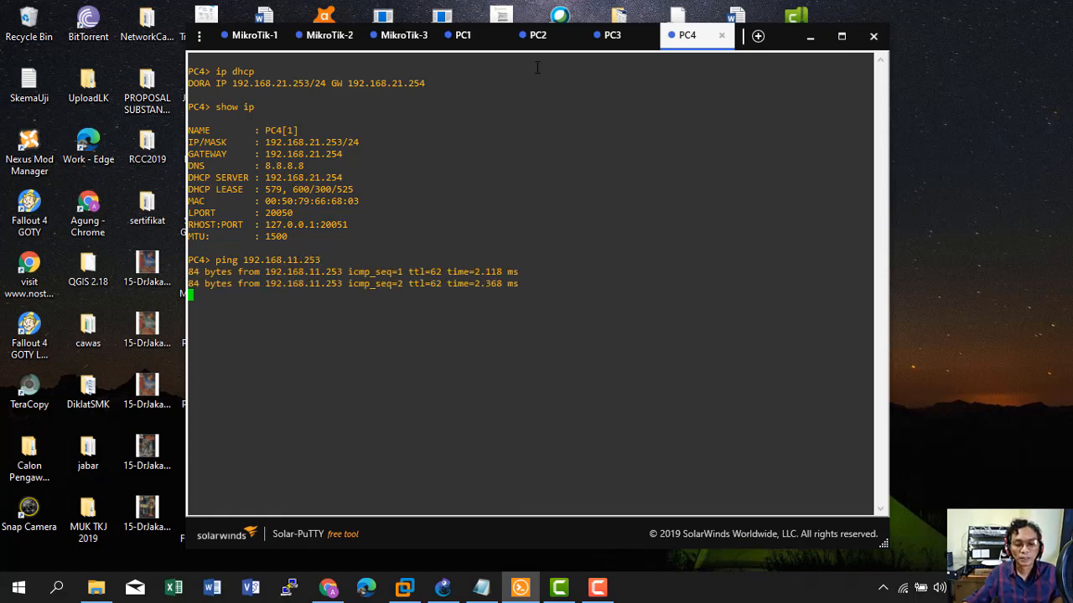
# After checking PC2's address, ping 192.168.20.253 from PC3 and PC4.
pyautogui.click(537, 35)
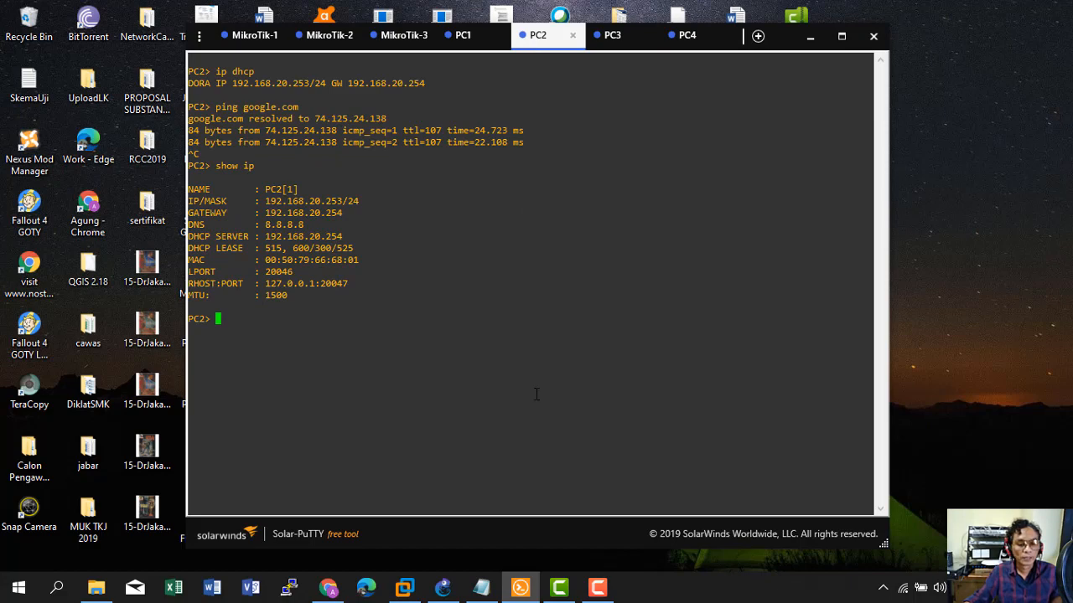
pyautogui.click(618, 38)
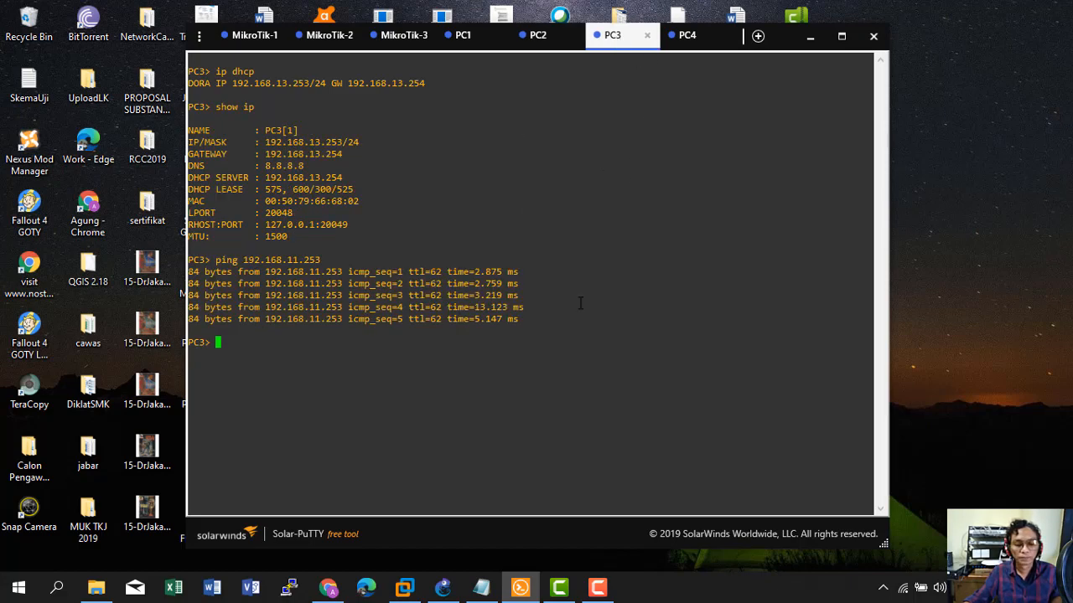
pyautogui.write('ping')
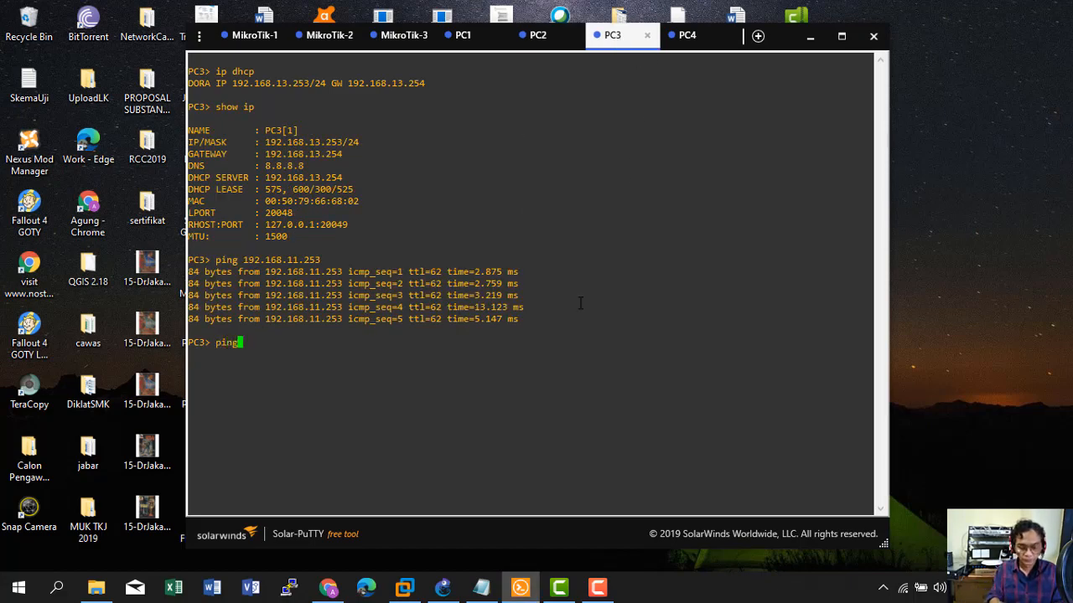
pyautogui.write(' 192.168.')
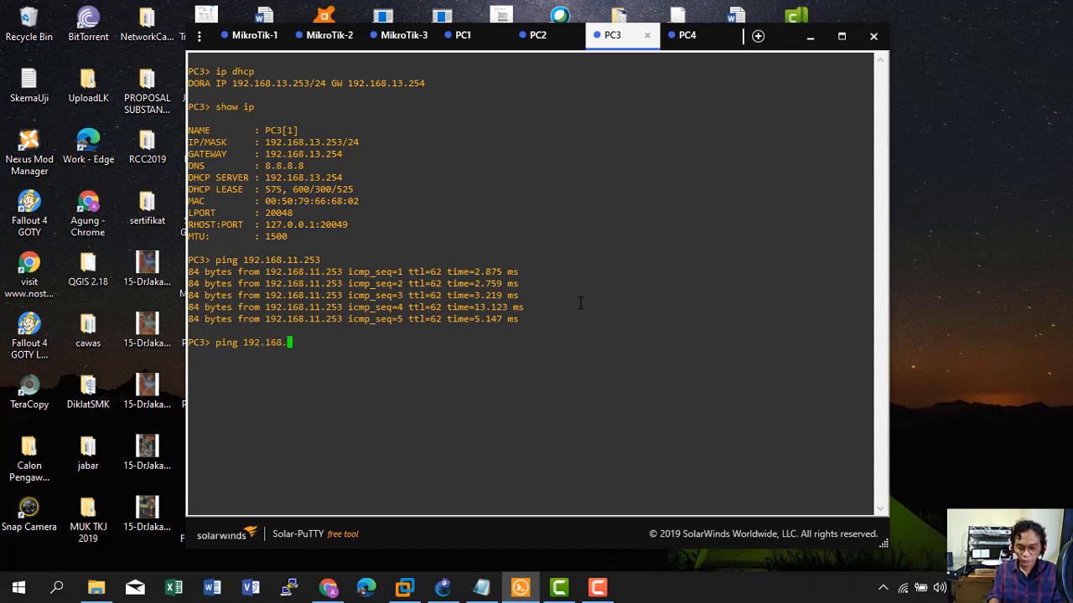
pyautogui.write('20.253')
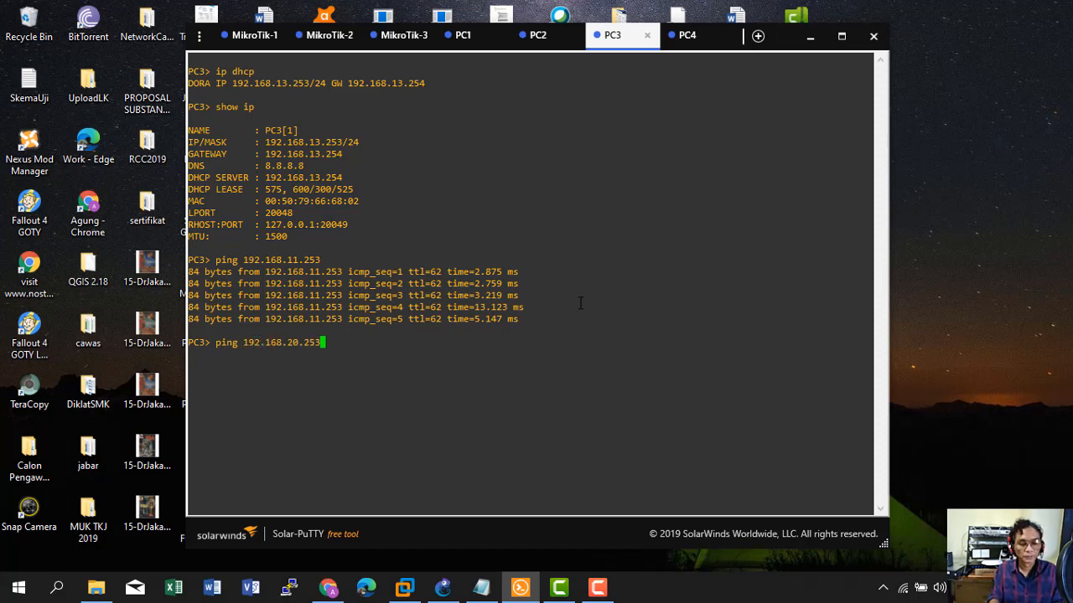
pyautogui.press('Return')
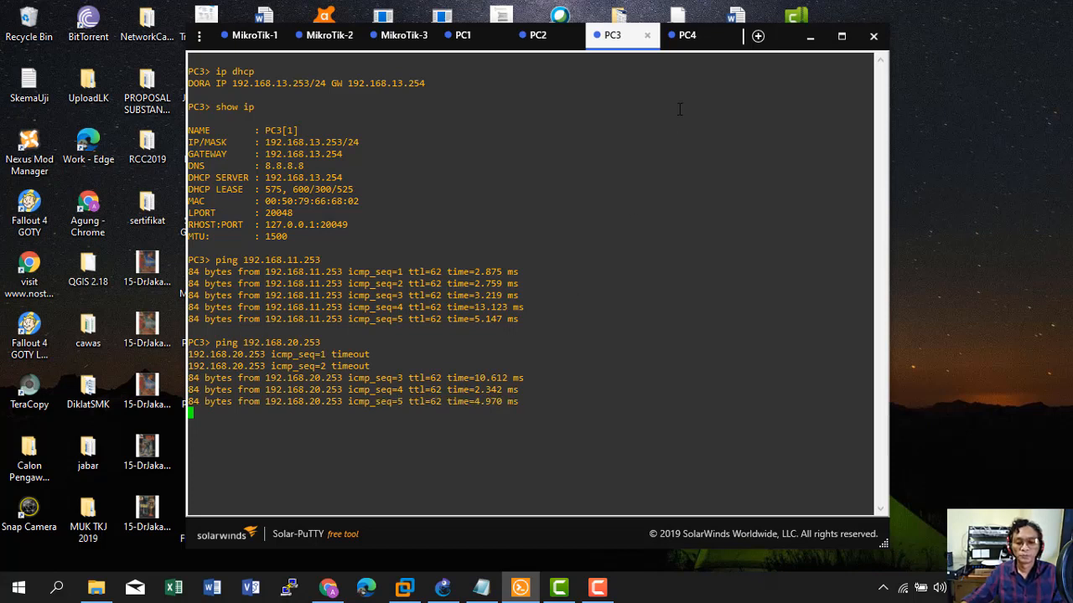
pyautogui.click(681, 43)
pyautogui.press('Up')
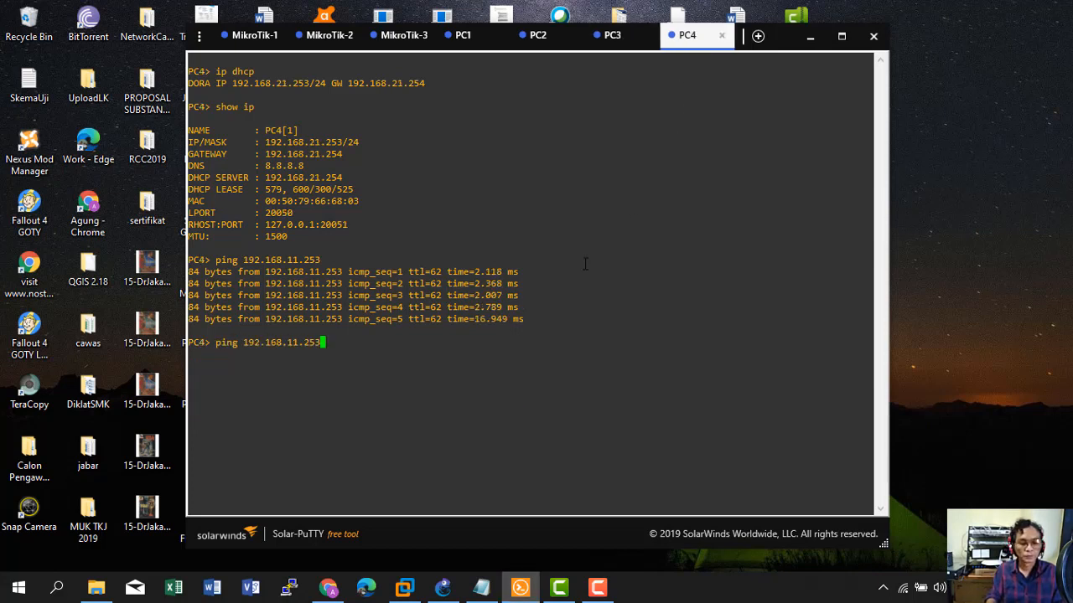
pyautogui.press('BackSpace')
pyautogui.press('BackSpace')
pyautogui.press('BackSpace')
pyautogui.press('BackSpace')
pyautogui.press('BackSpace')
pyautogui.press('BackSpace')
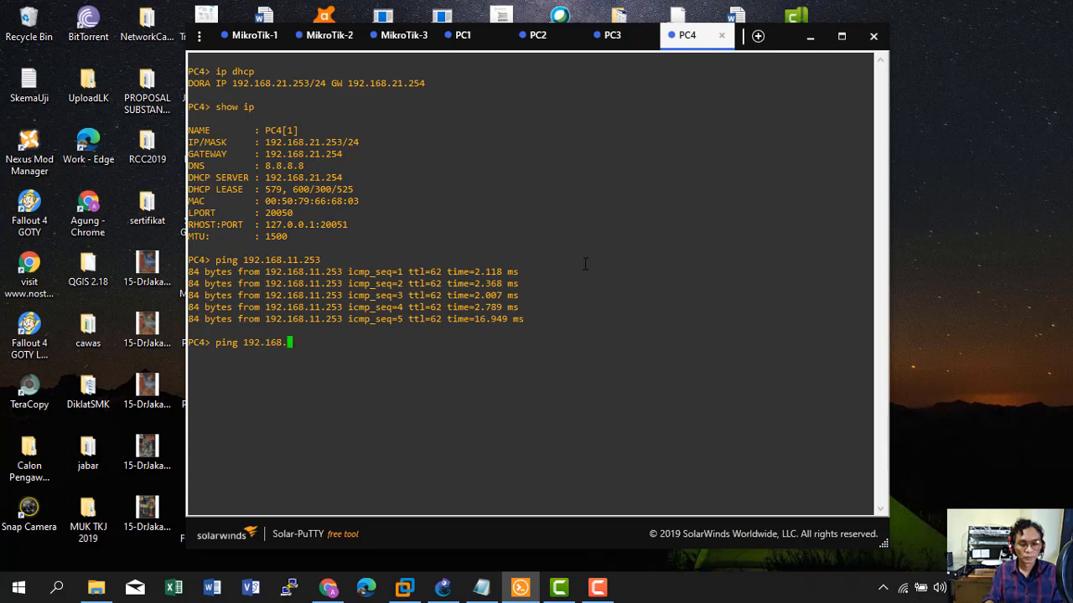
pyautogui.write('2')
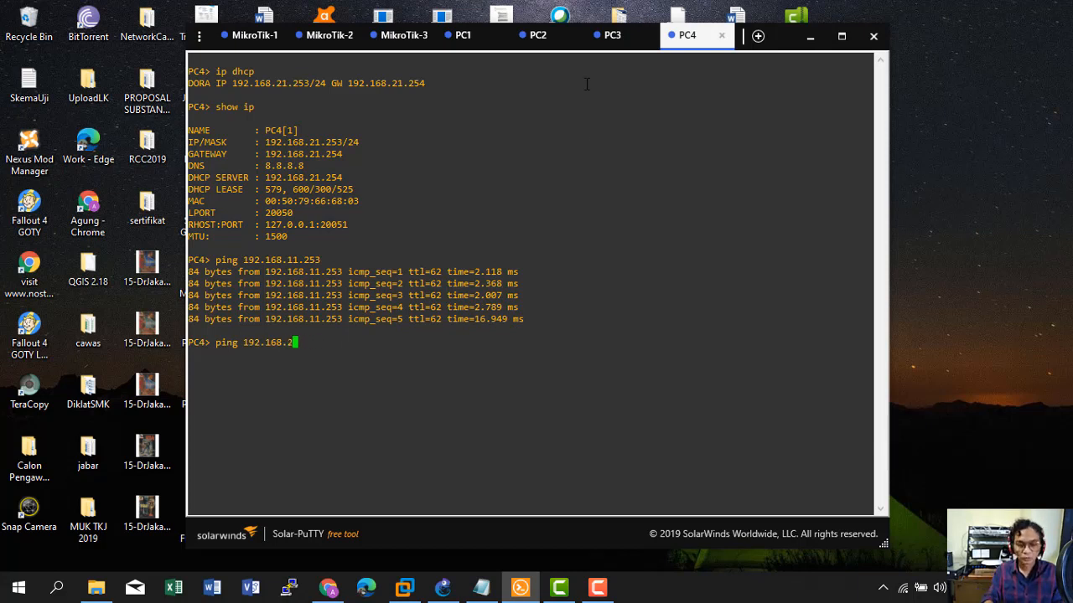
pyautogui.write('0.253')
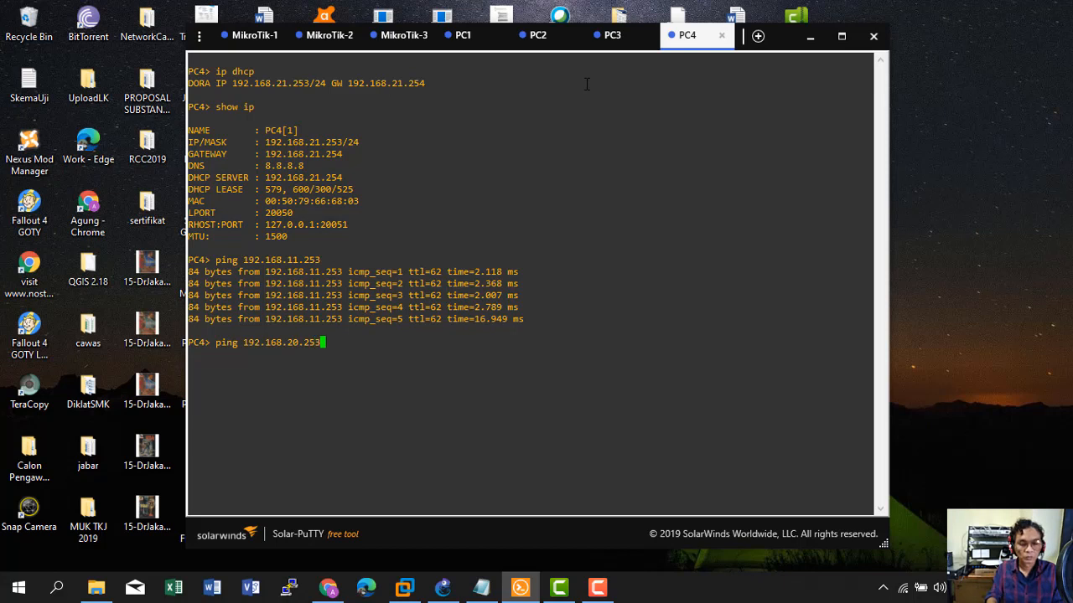
pyautogui.press('Return')
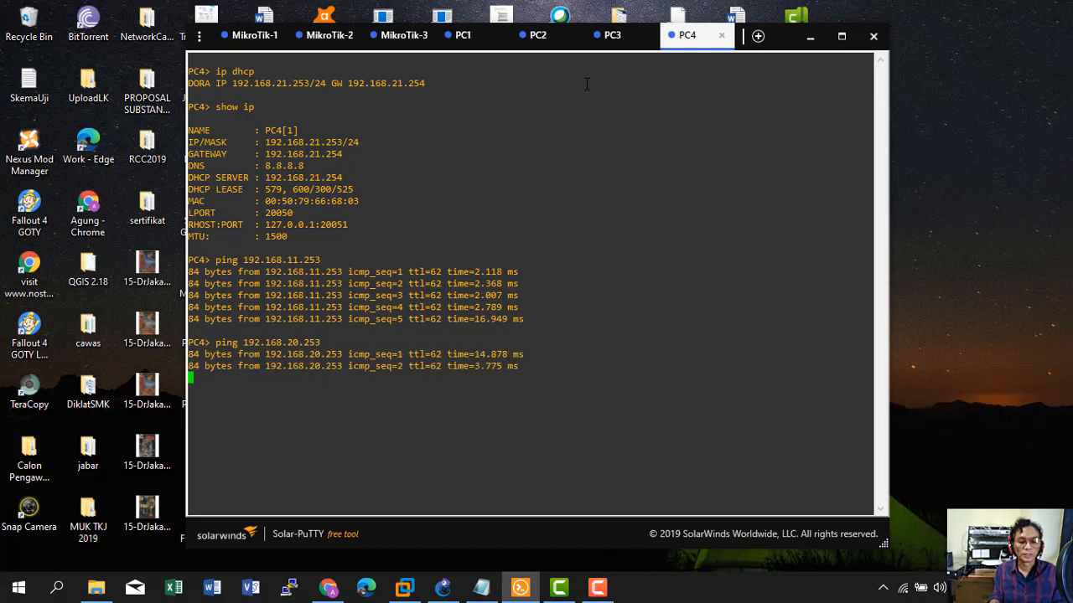
# Ping 192.168.20.253 from PC1, then return to the GNS3 topology.
pyautogui.click(463, 37)
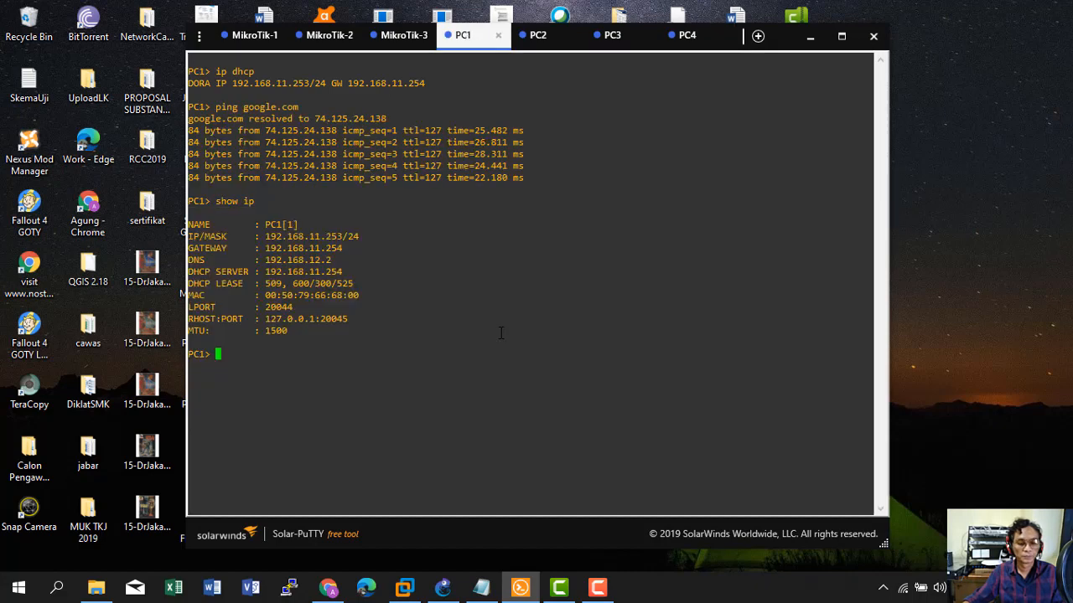
pyautogui.write('ping')
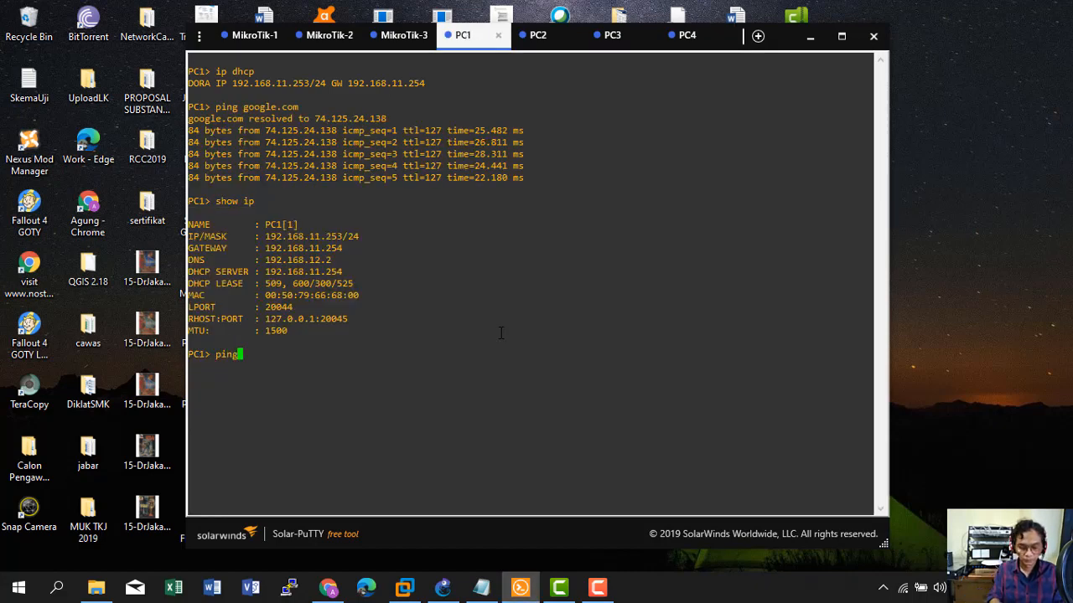
pyautogui.write(' 192.168')
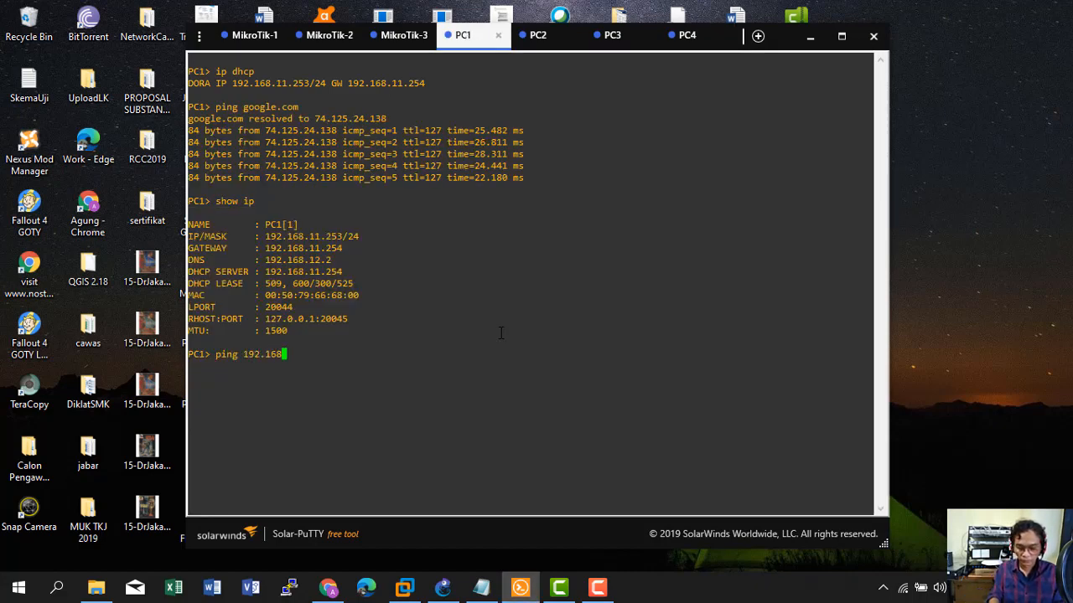
pyautogui.write('.20.253')
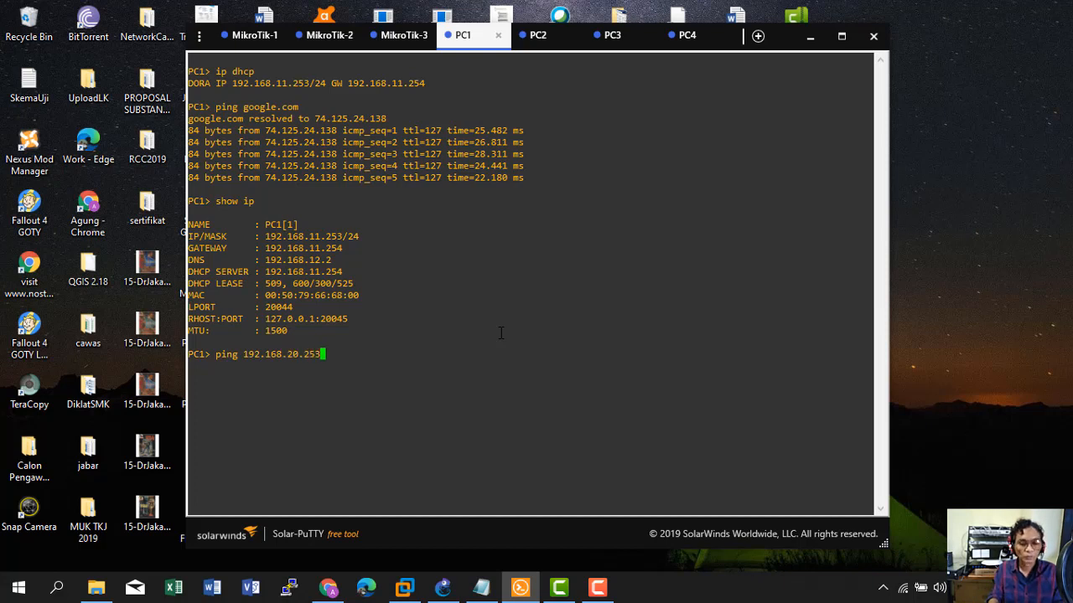
pyautogui.press('Return')
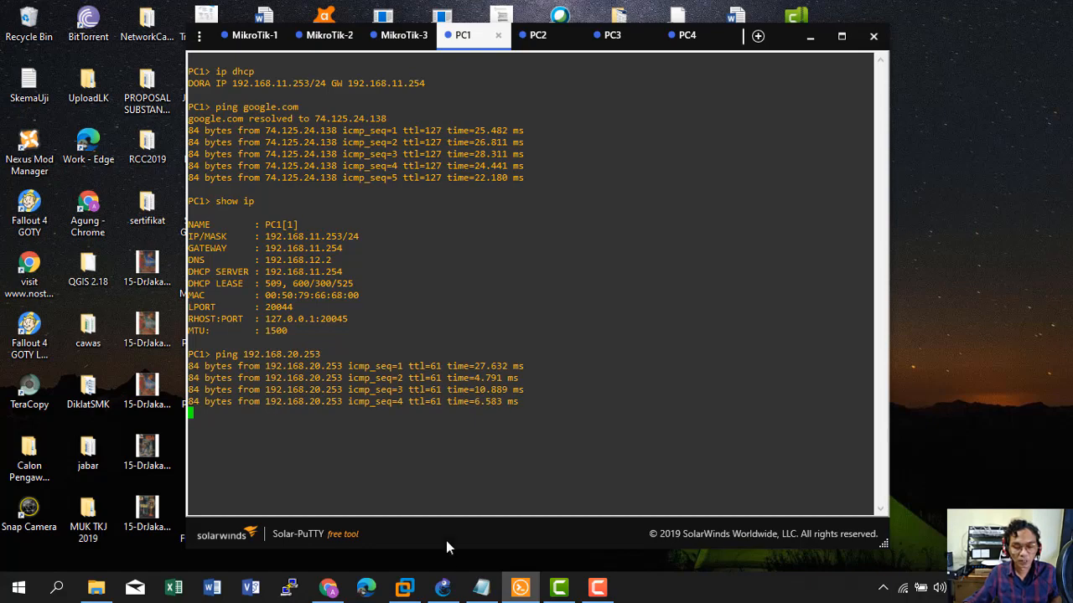
pyautogui.click(442, 587)
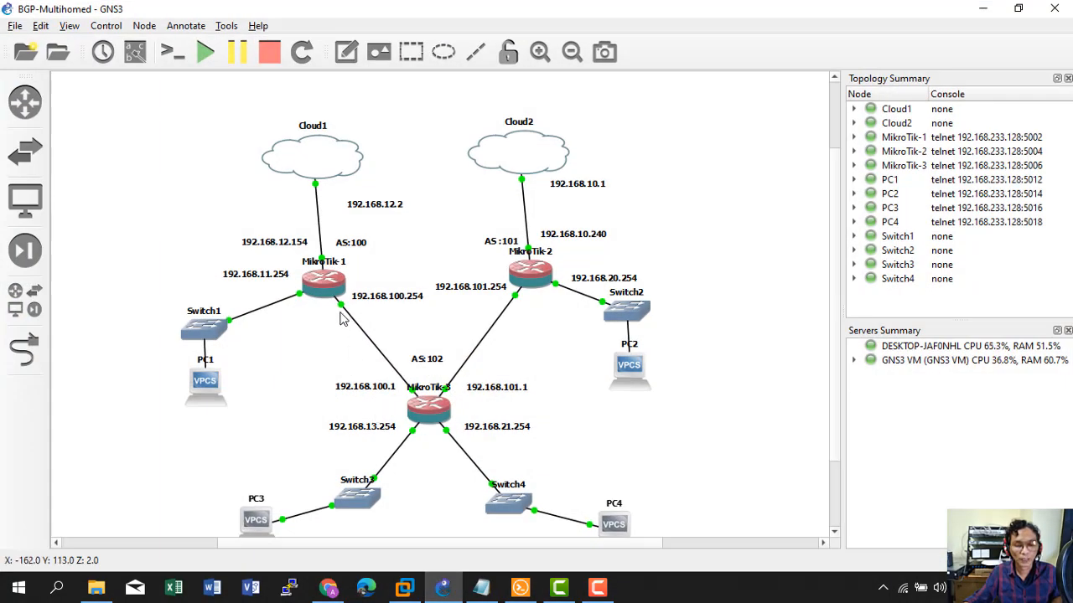
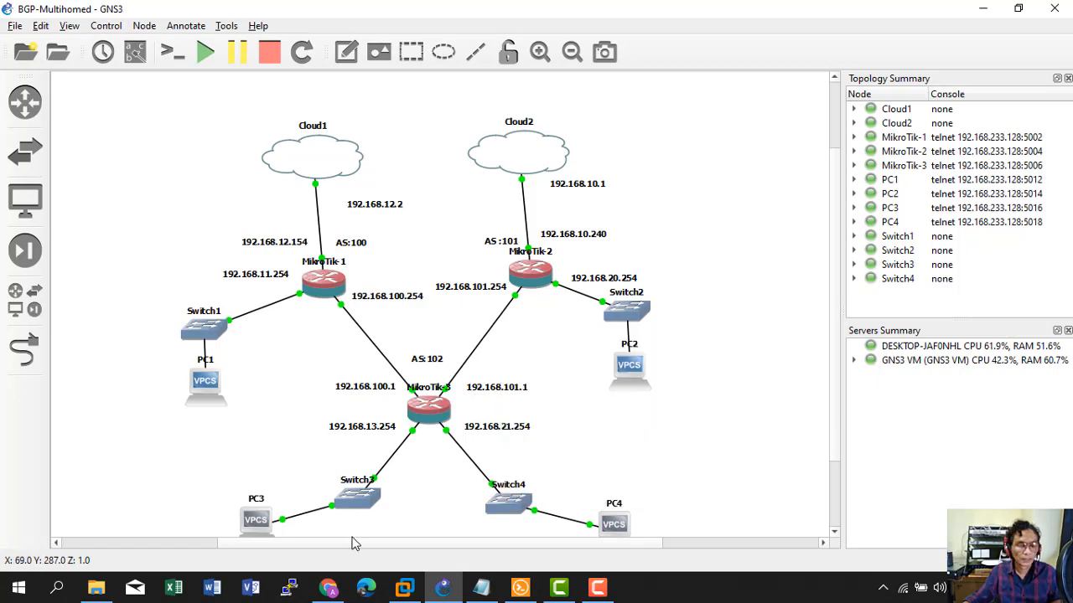
# Bring the Minggu5-RoutingGTW-2 presentation up in PowerPoint from File Explorer.
pyautogui.click(97, 587)
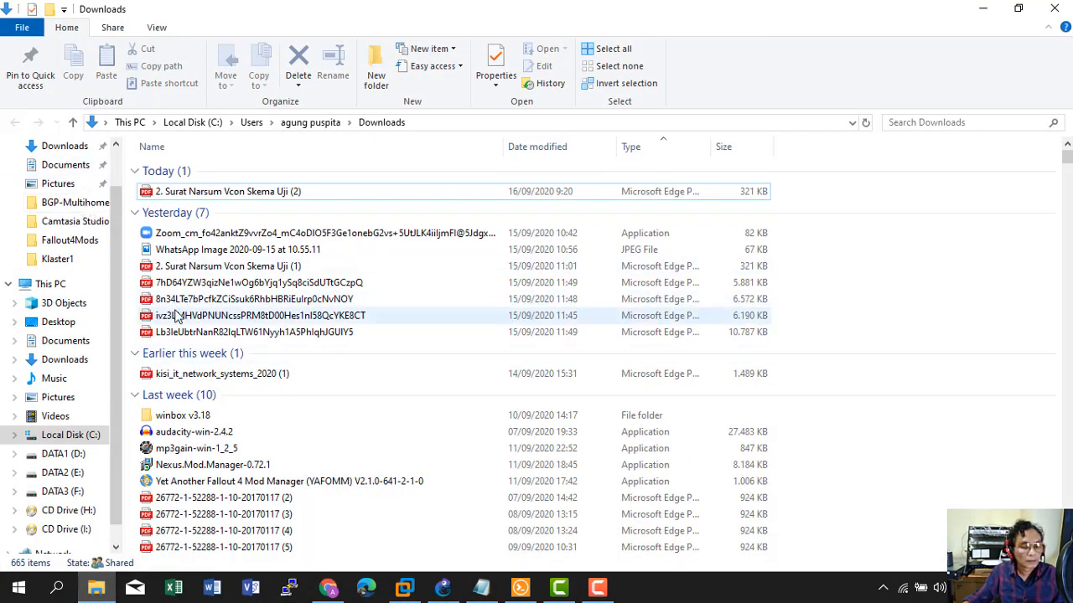
pyautogui.click(600, 593)
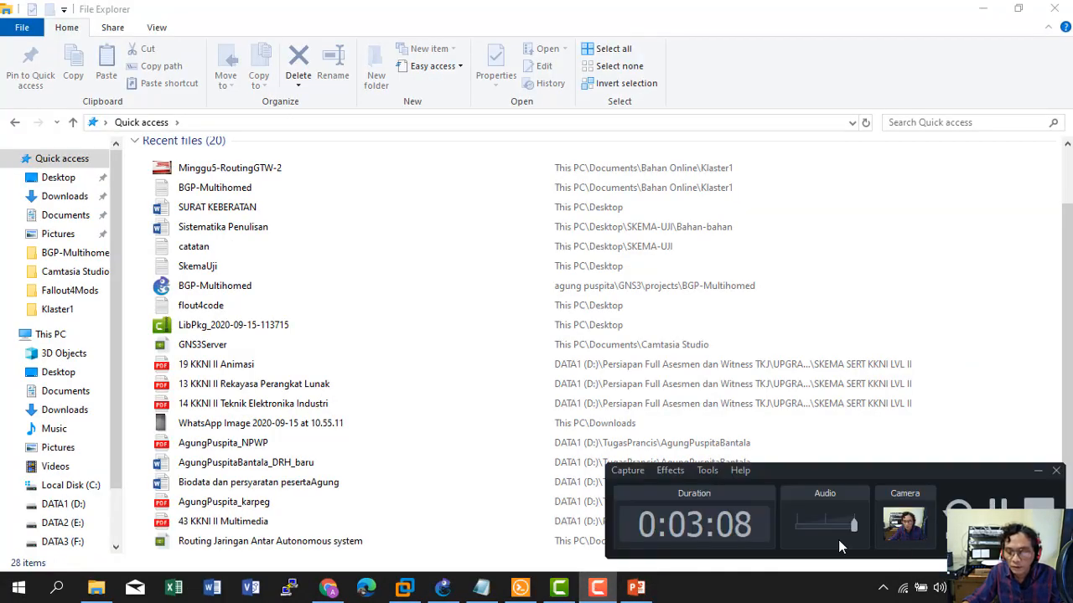
pyautogui.click(636, 590)
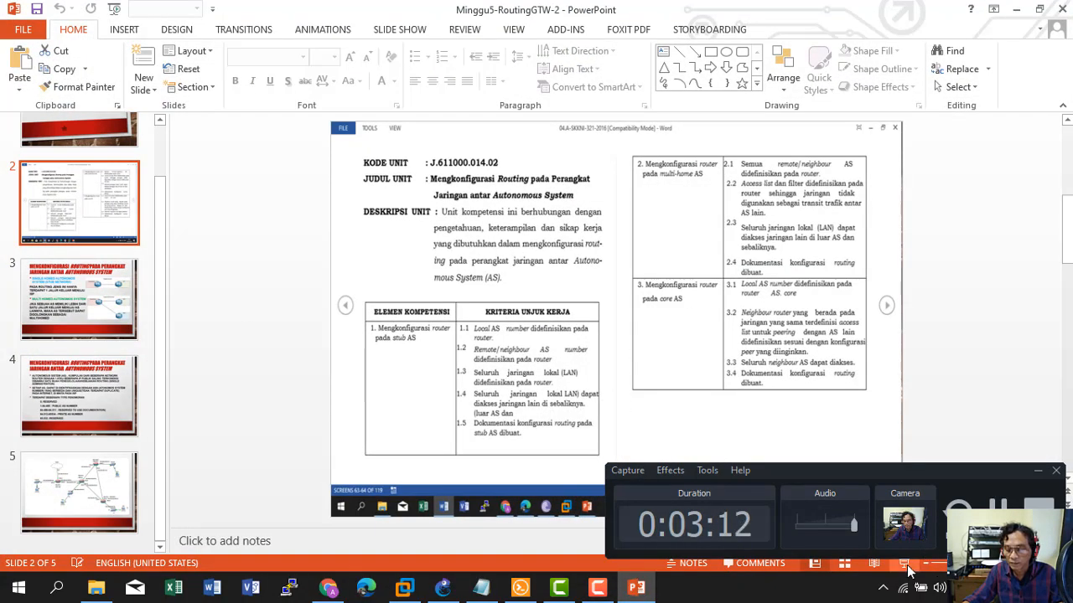
# Present the competency-unit and multihomed AS slides, then end the show and minimize PowerPoint.
pyautogui.click(903, 563)
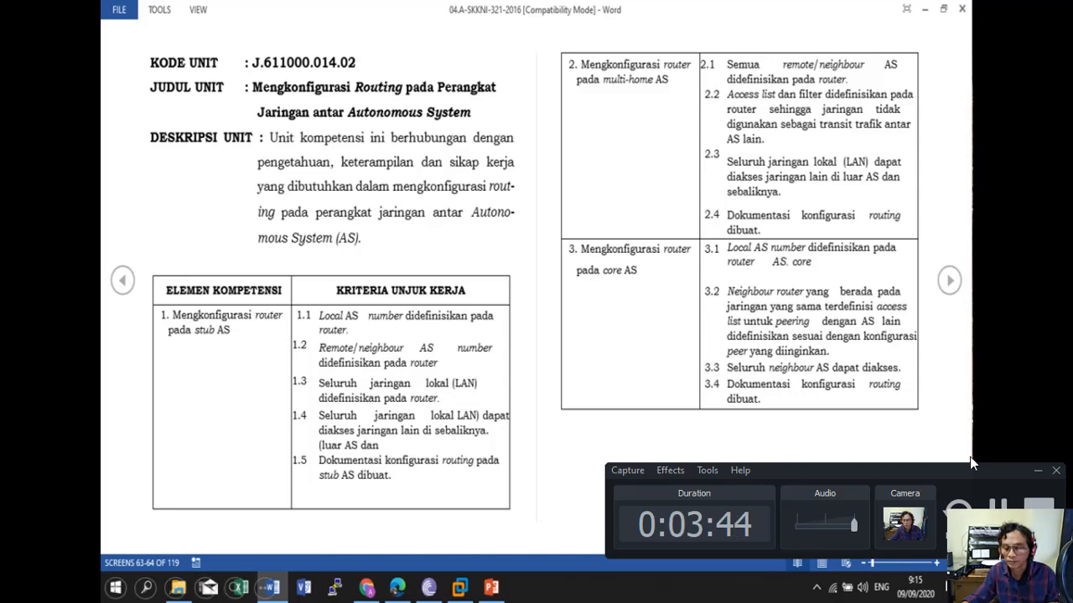
pyautogui.hotkey('alt', 'Tab')
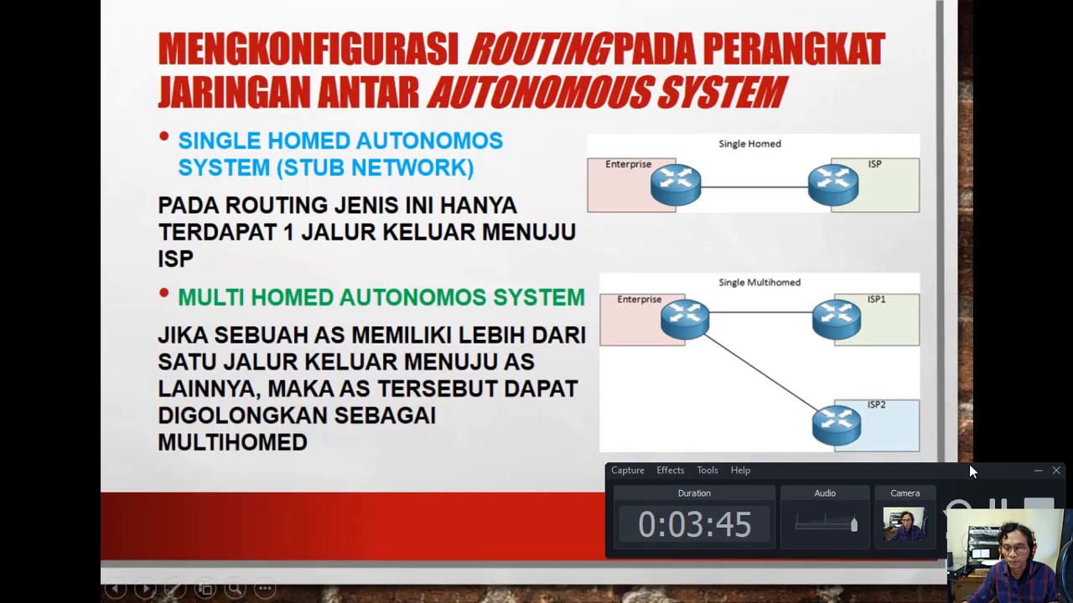
pyautogui.click(1036, 472)
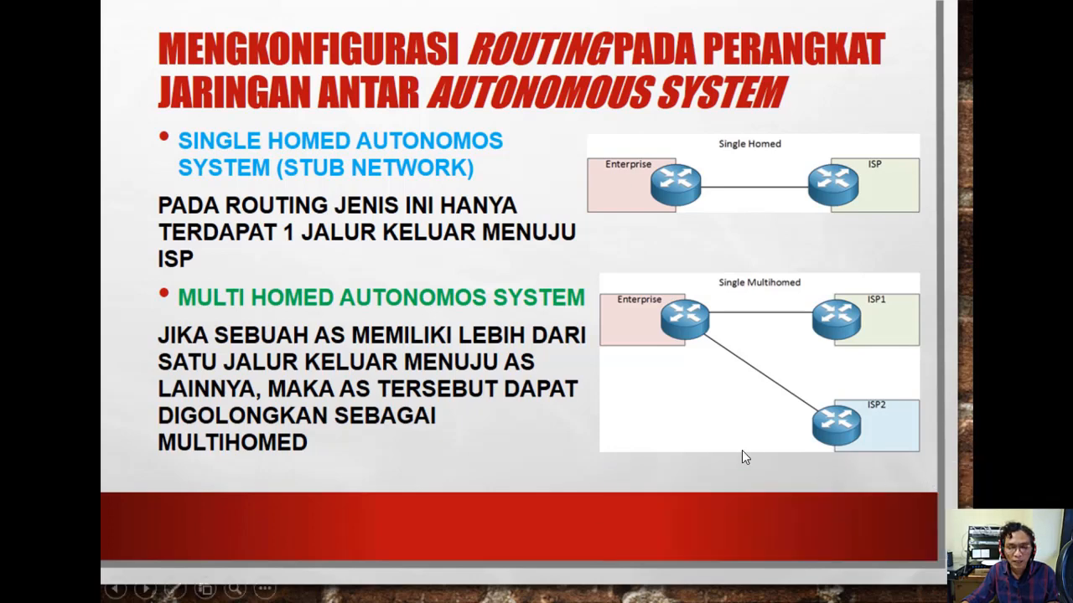
pyautogui.press('Escape')
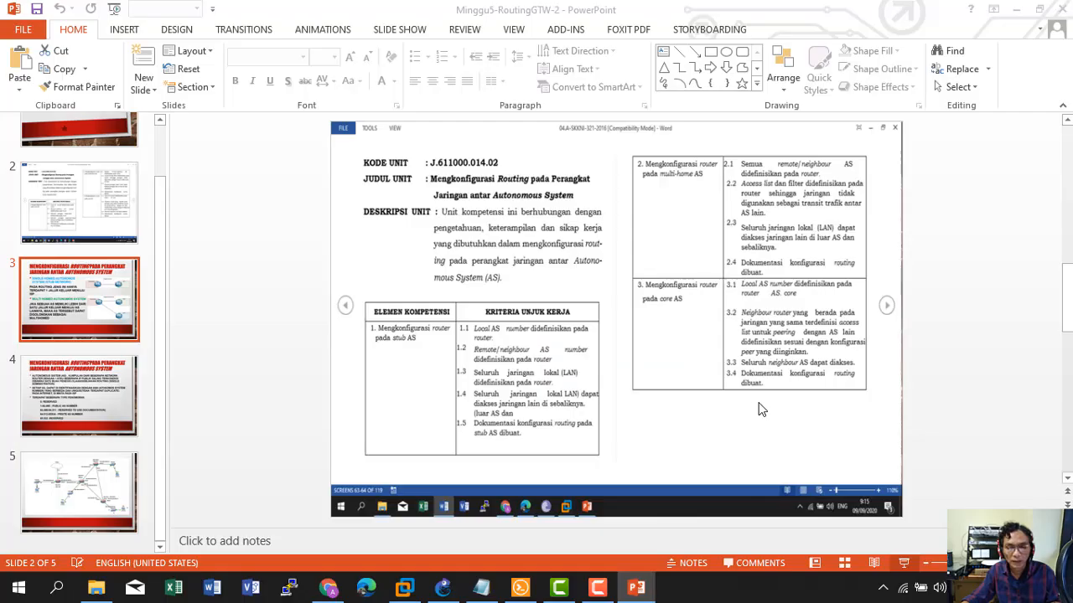
pyautogui.click(983, 8)
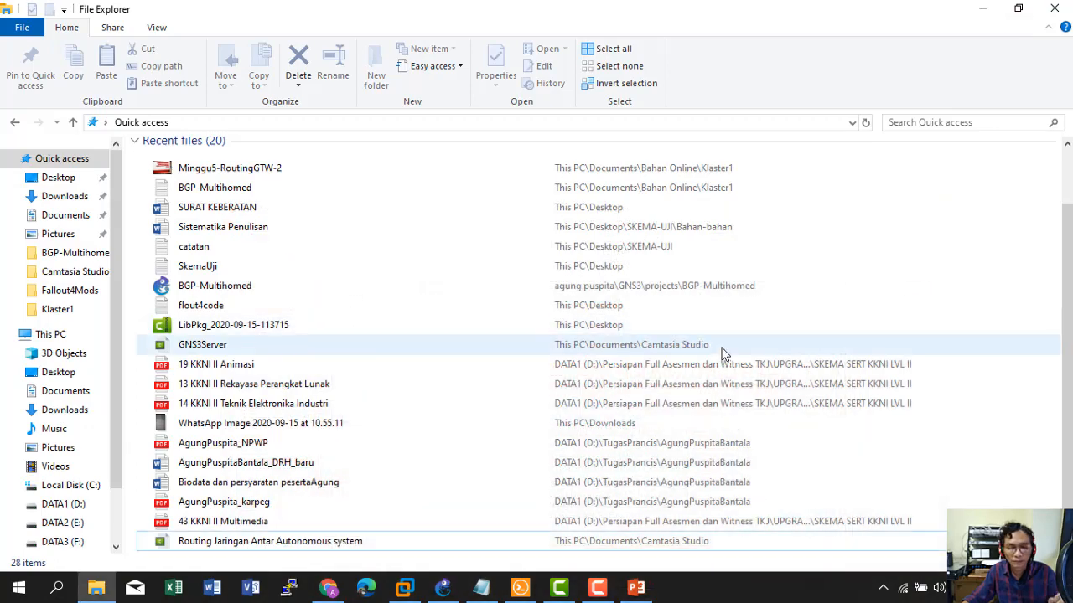
# Minimize File Explorer and bring BGP-Multihomed.txt up in Notepad over the GNS3 topology.
pyautogui.click(982, 10)
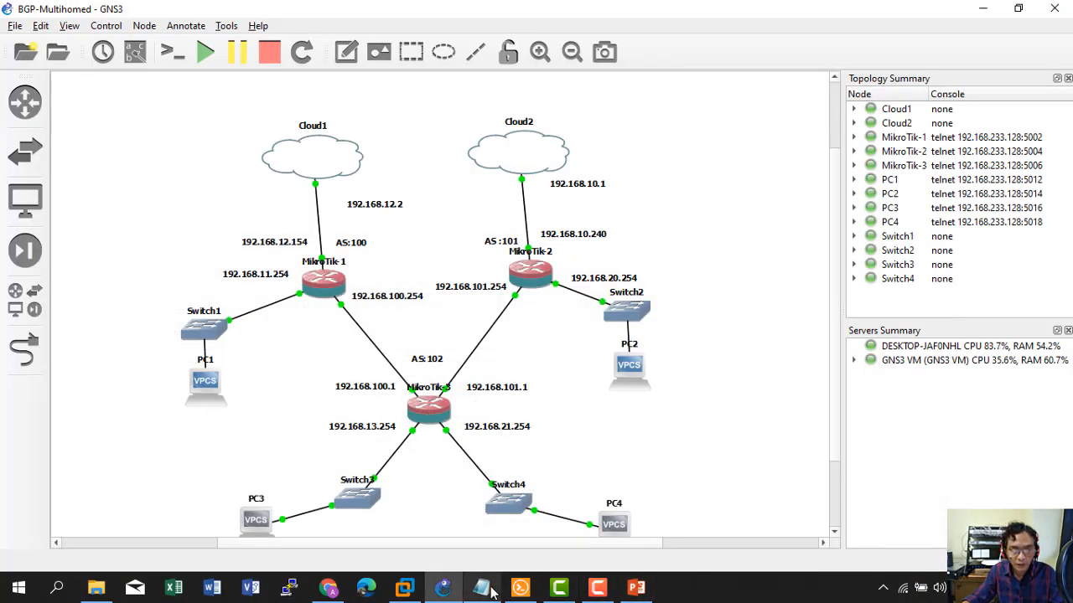
pyautogui.click(481, 588)
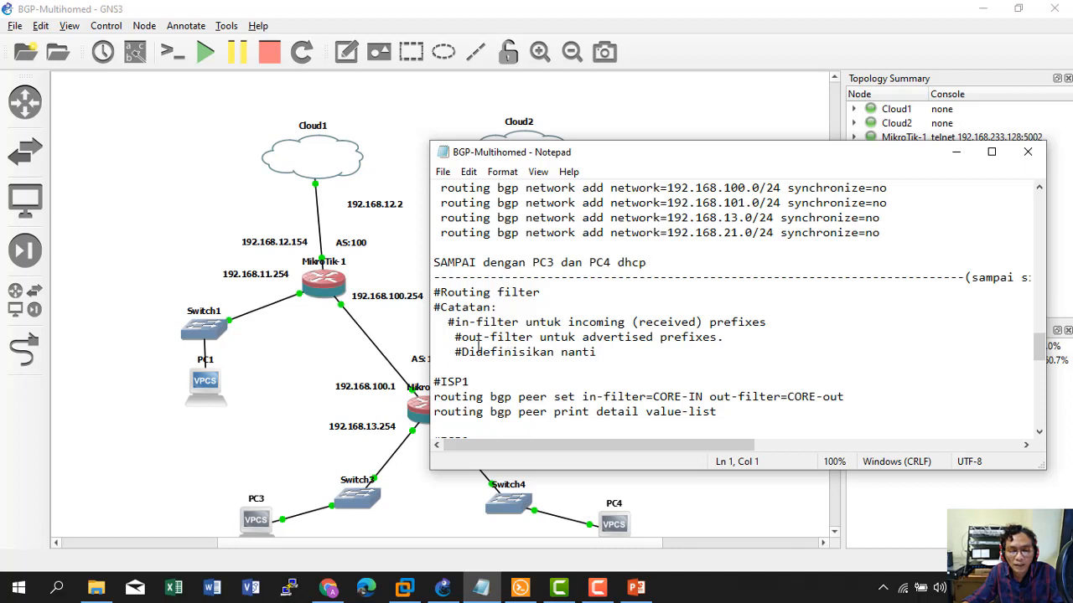
pyautogui.moveTo(462, 339); pyautogui.dragTo(522, 338)
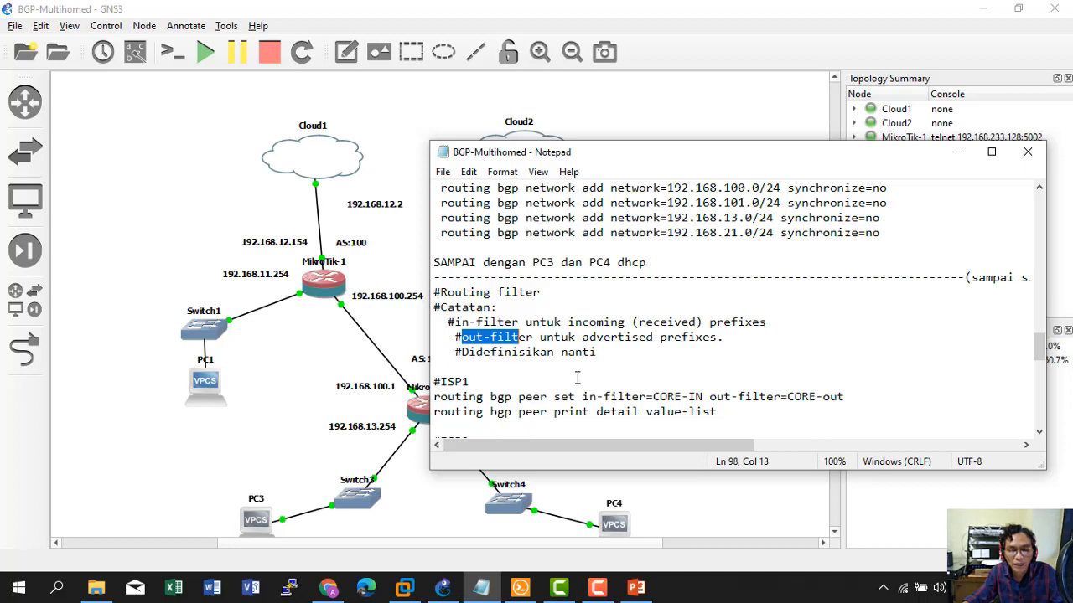
pyautogui.scroll(-1, 578, 377)
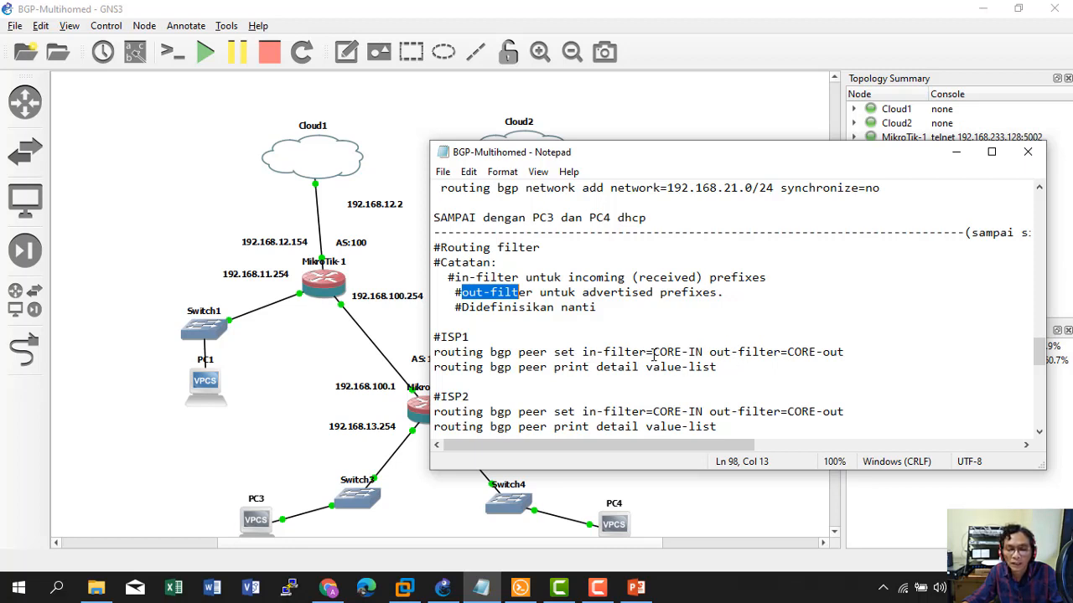
pyautogui.moveTo(653, 352); pyautogui.dragTo(709, 352)
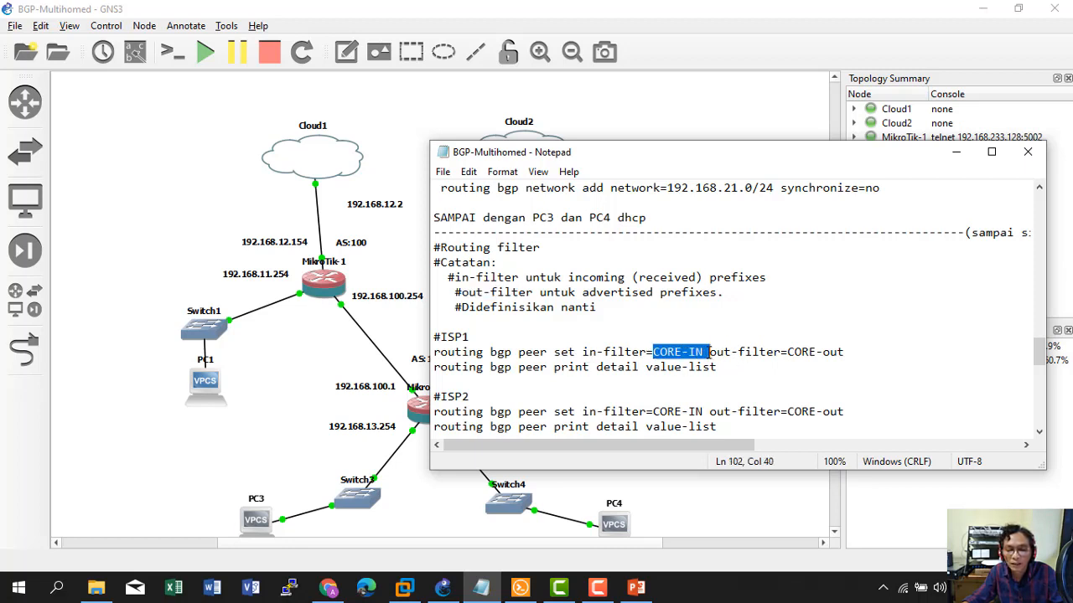
pyautogui.moveTo(787, 352); pyautogui.dragTo(859, 354)
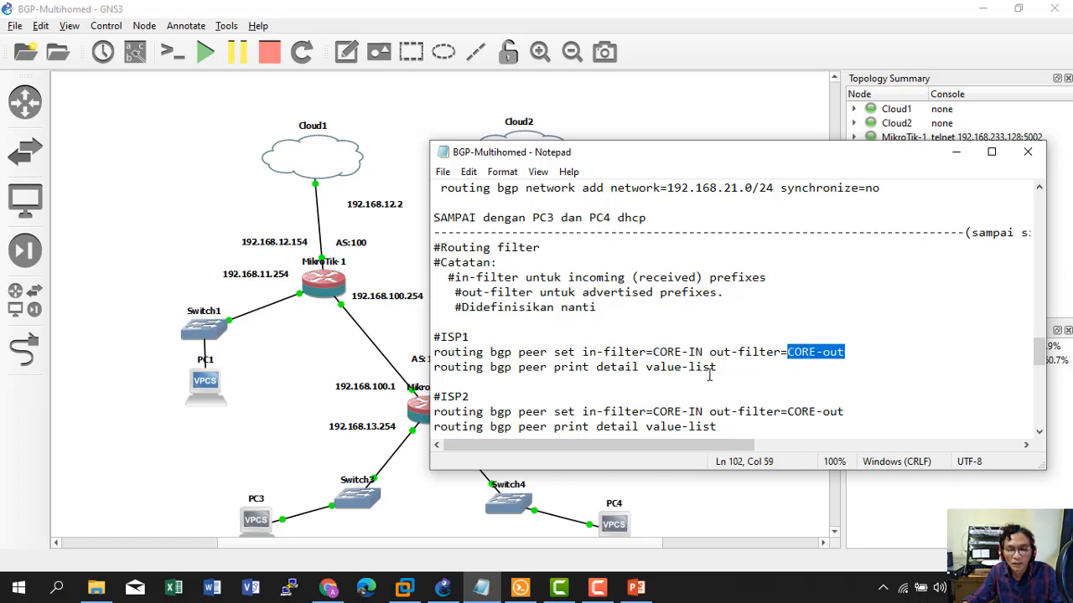
pyautogui.scroll(-1, 708, 376)
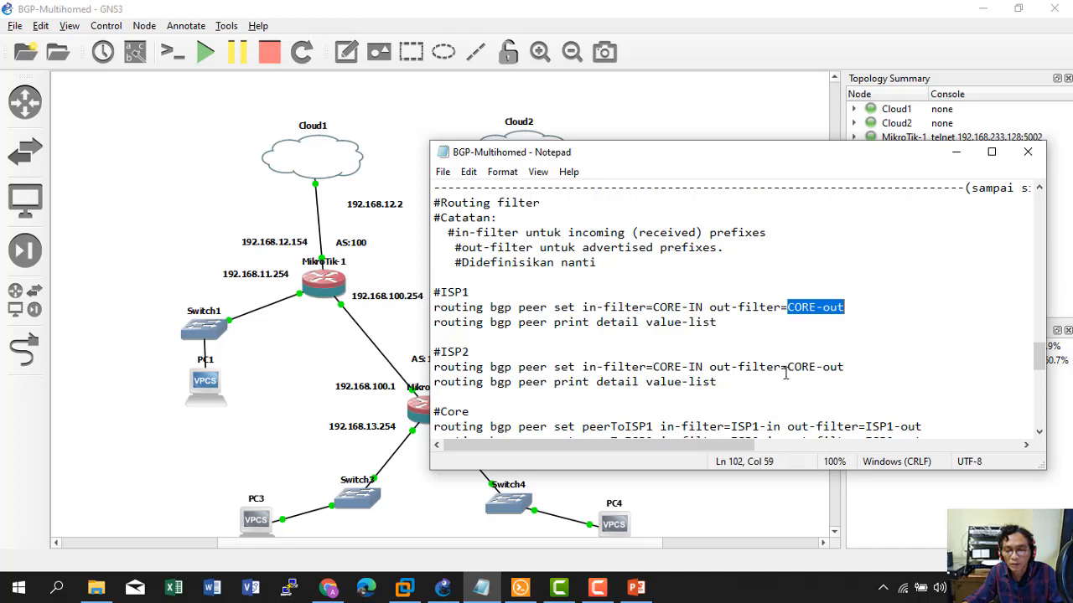
# Select the ISP1 'routing bgp peer set' line with in-filter=CORE-IN and out-filter=CORE-out.
pyautogui.scroll(-2, 803, 372)
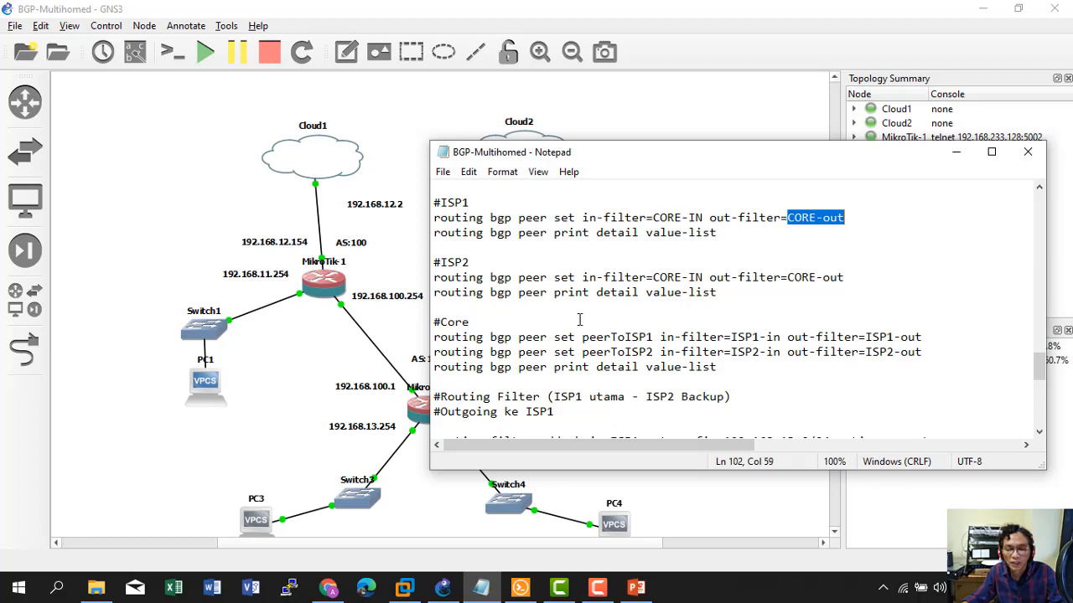
pyautogui.scroll(-2, 712, 352)
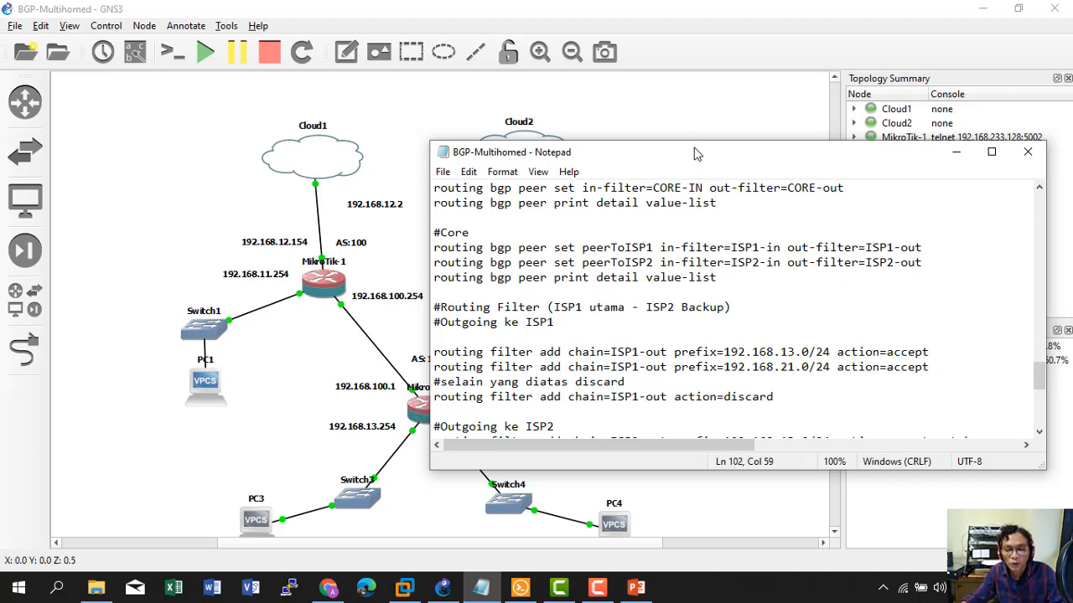
pyautogui.moveTo(697, 154); pyautogui.dragTo(758, 119)
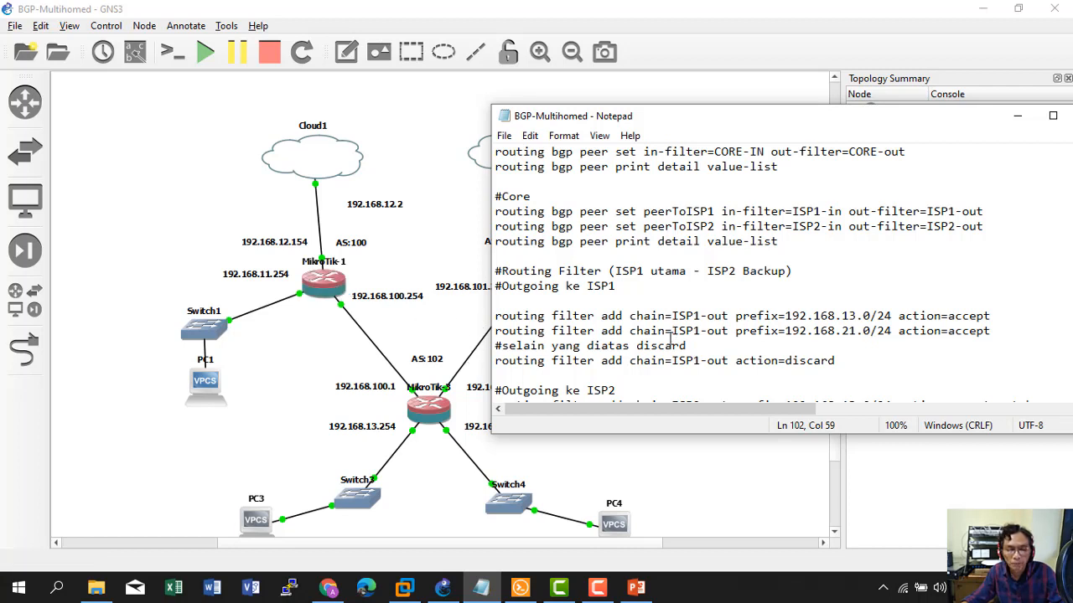
pyautogui.scroll(3, 668, 348)
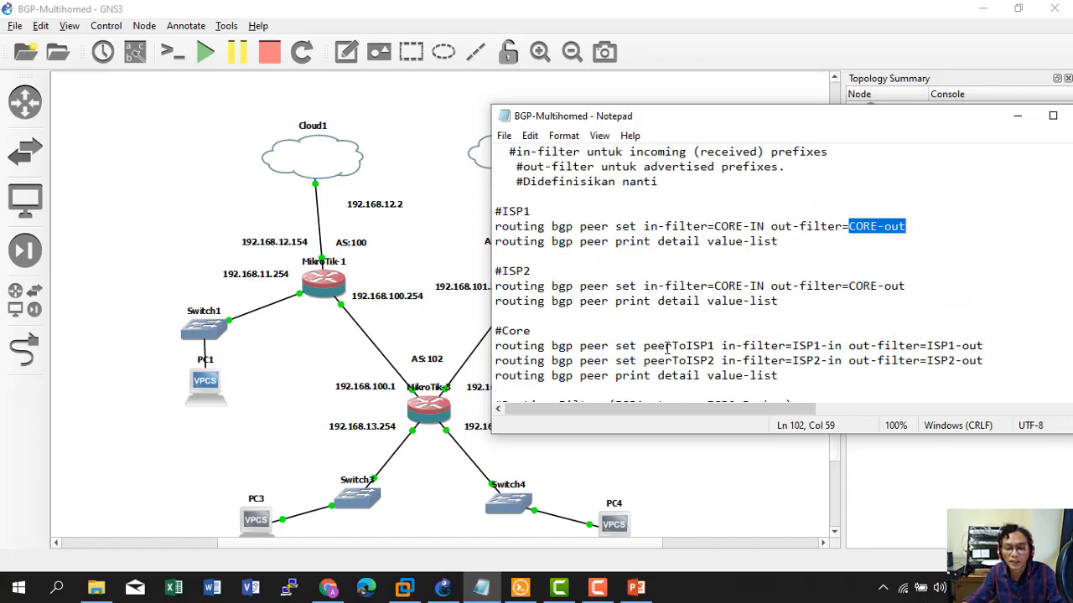
pyautogui.scroll(2, 668, 348)
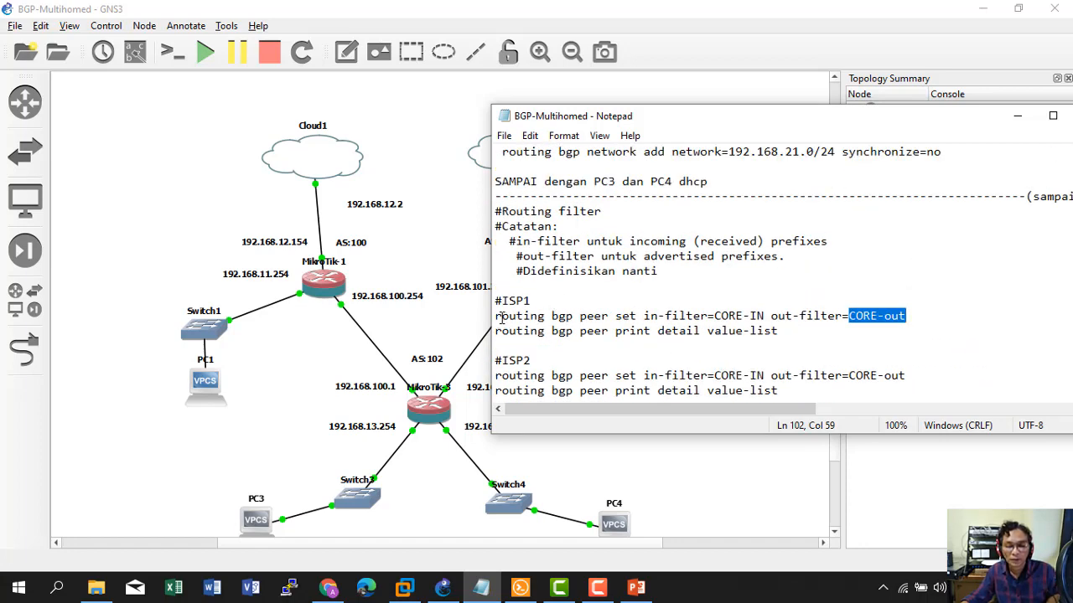
pyautogui.moveTo(500, 318); pyautogui.dragTo(922, 312)
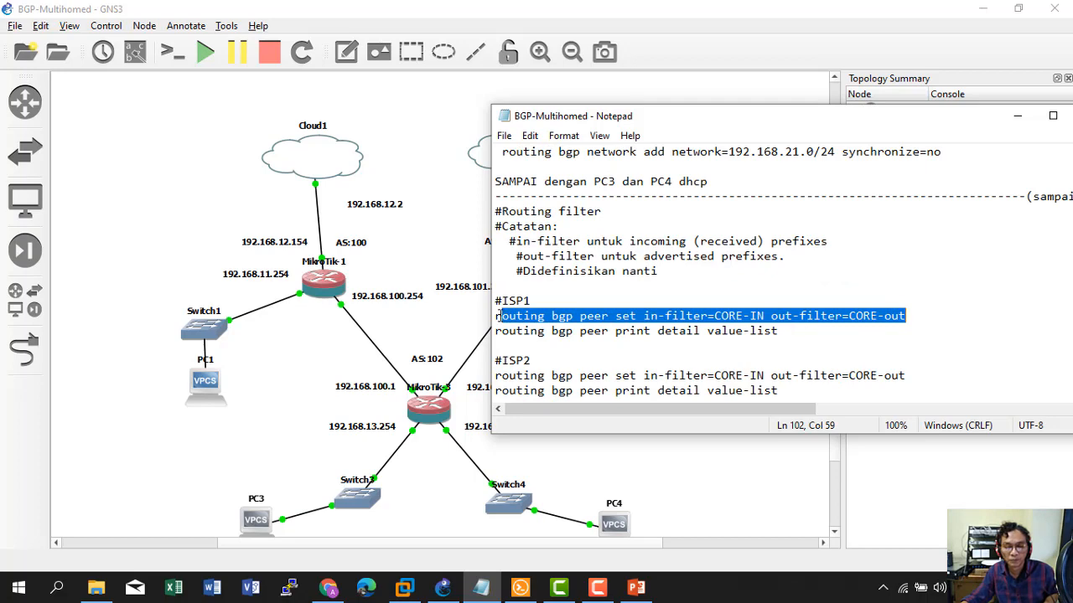
pyautogui.moveTo(496, 315); pyautogui.dragTo(926, 313)
pyautogui.hotkey('ctrl', 'c')
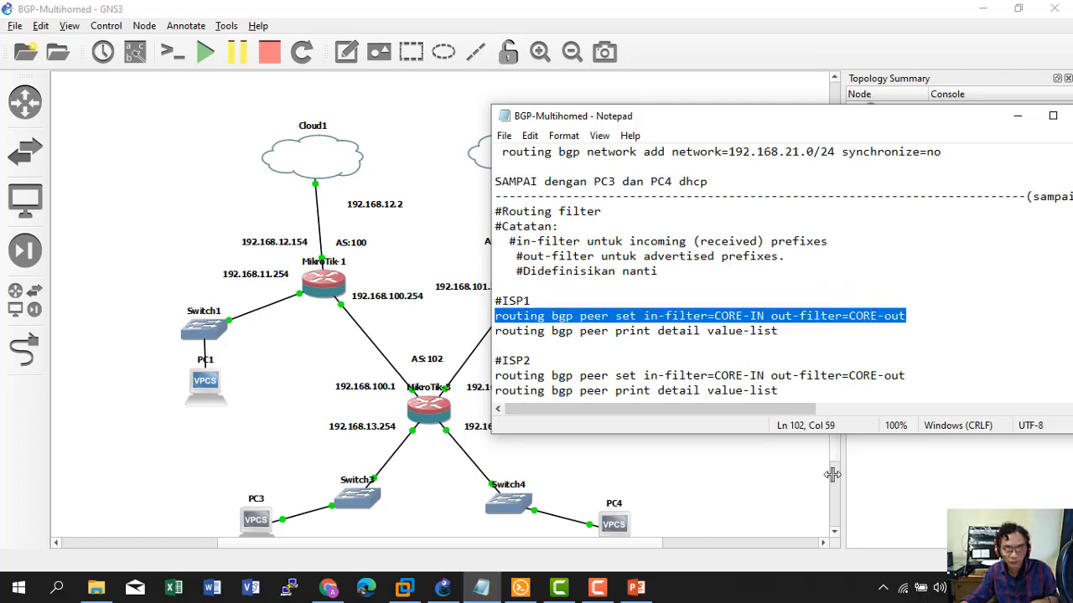
# On MikroTik-1, run the peer set command applying CORE-IN/CORE-out filters to peer 0.
pyautogui.click(521, 587)
pyautogui.click(251, 35)
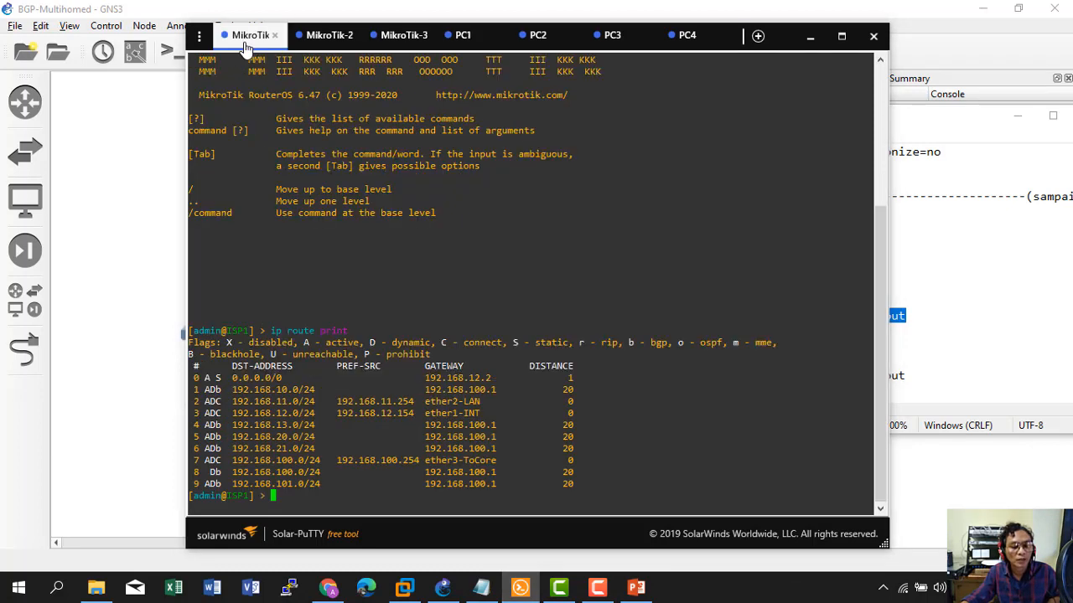
pyautogui.rightClick(503, 278)
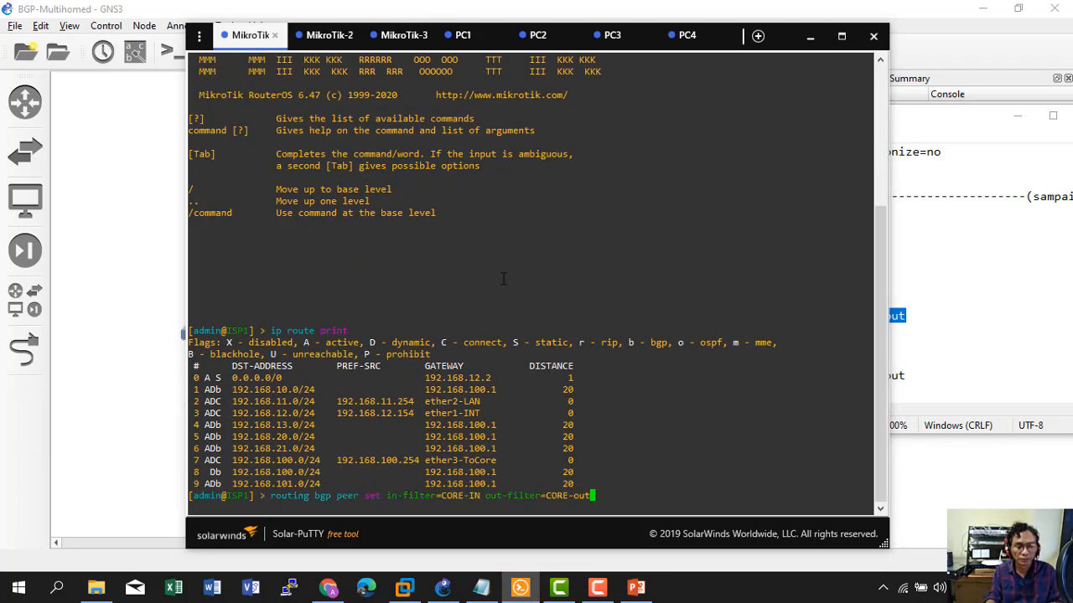
pyautogui.press('Return')
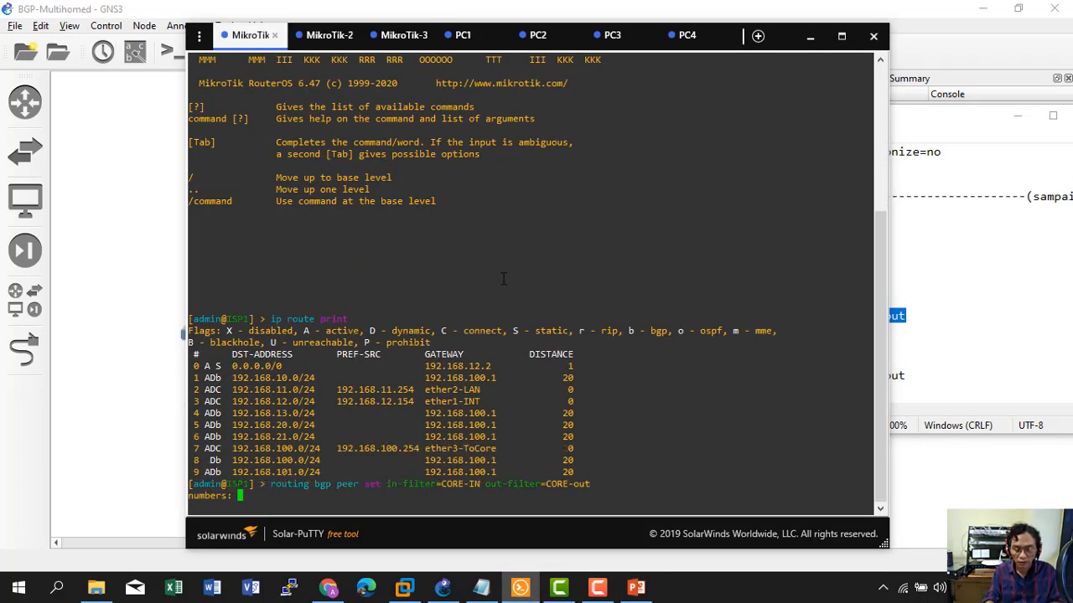
pyautogui.write('0')
pyautogui.press('Return')
# Run 'routing bgp peer print detail' and highlight the applied CORE-IN in-filter.
pyautogui.write('routing bgp ')
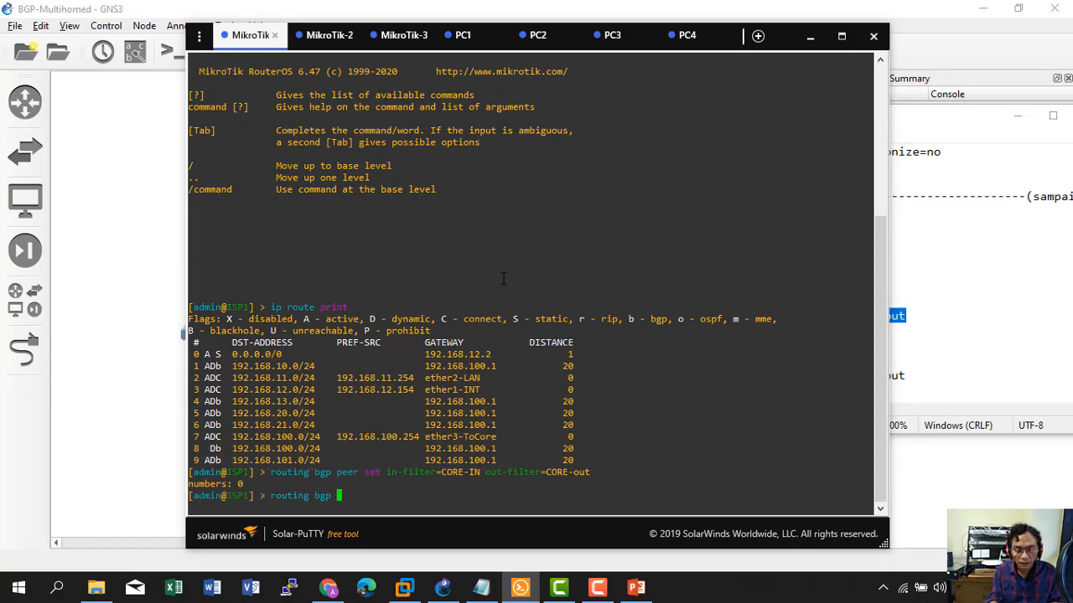
pyautogui.write('peer print detail')
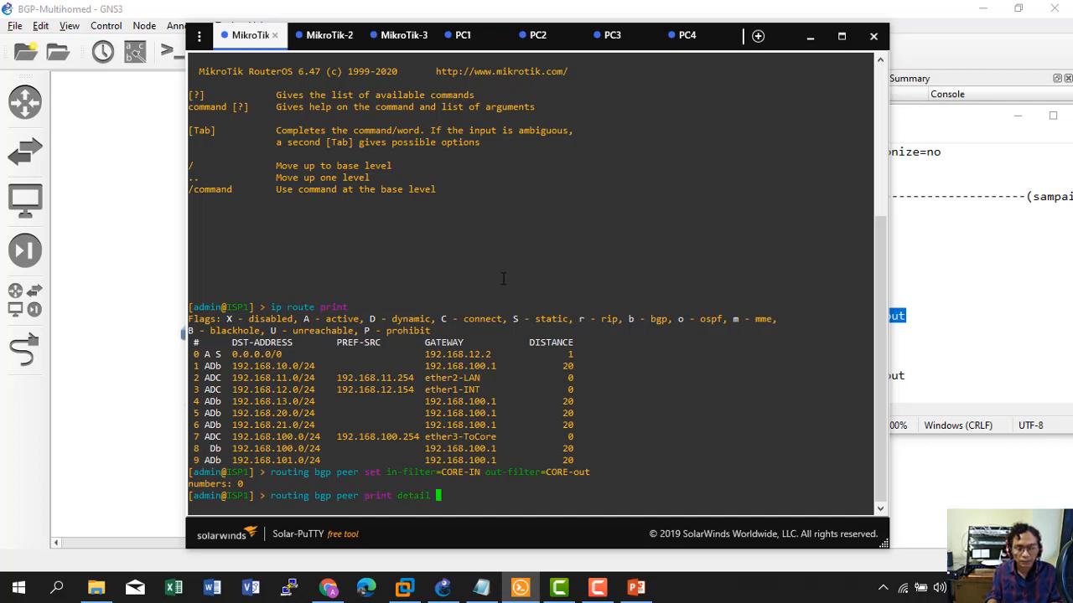
pyautogui.press('Return')
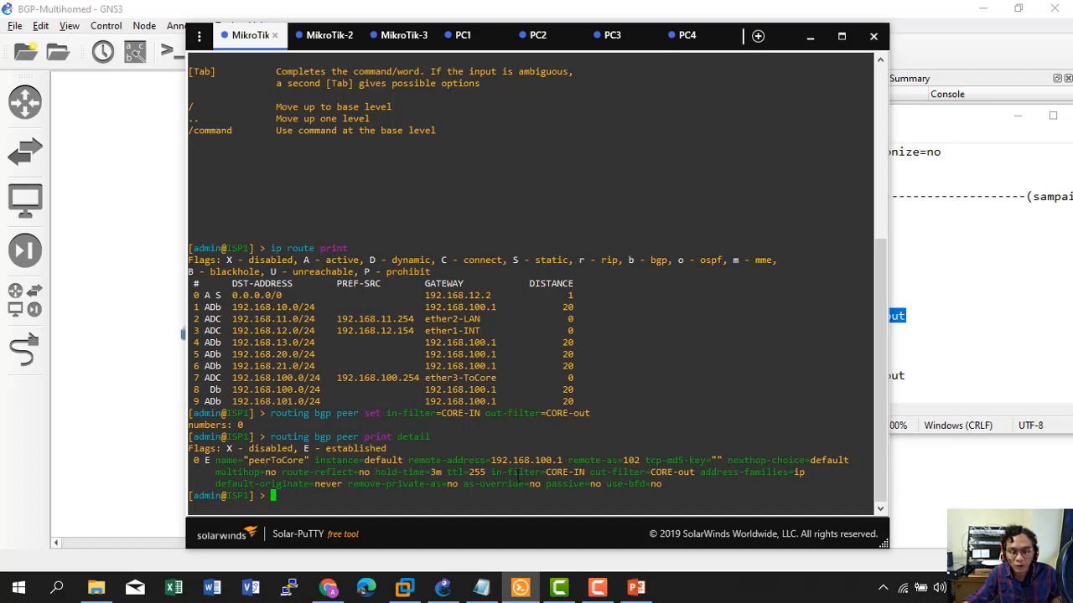
pyautogui.moveTo(495, 474); pyautogui.dragTo(589, 474)
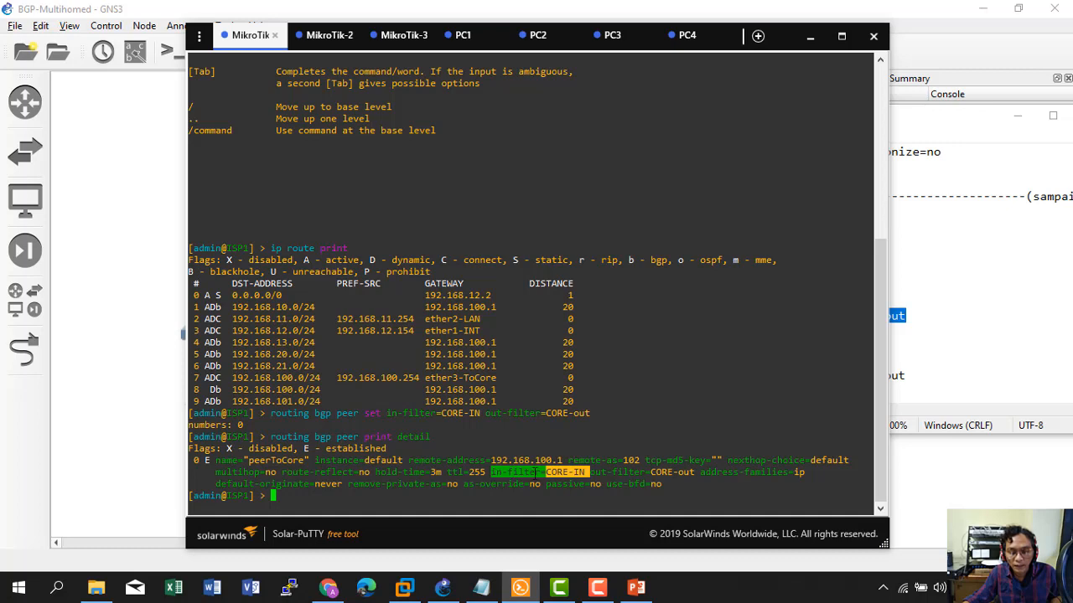
pyautogui.moveTo(491, 472); pyautogui.dragTo(586, 474)
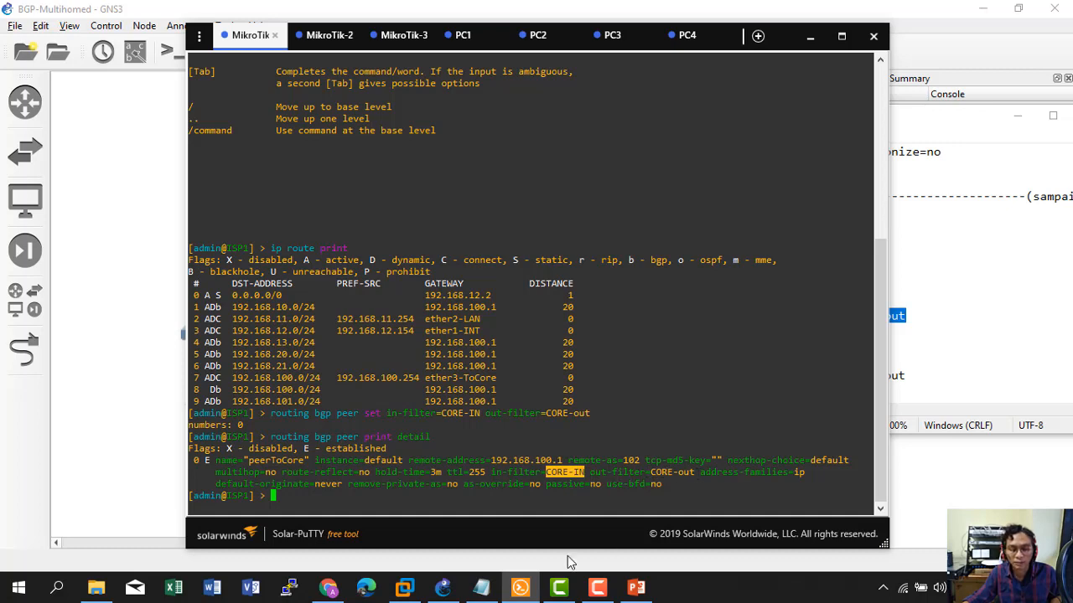
pyautogui.click(419, 504)
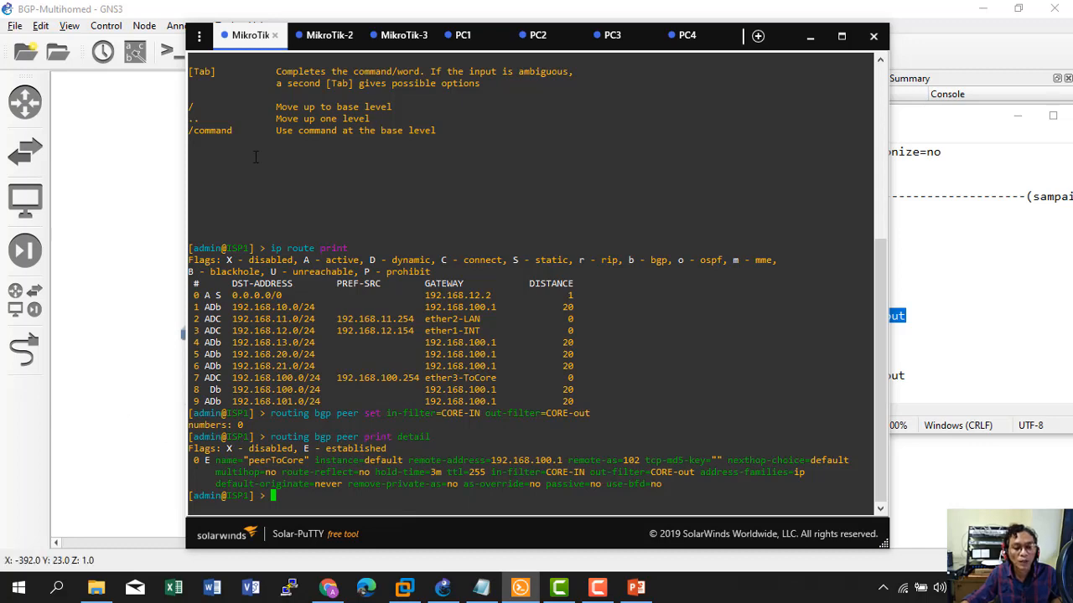
# Copy the ISP2 peer set command into the MikroTik-2 console, erasing the incomplete paste.
pyautogui.click(325, 35)
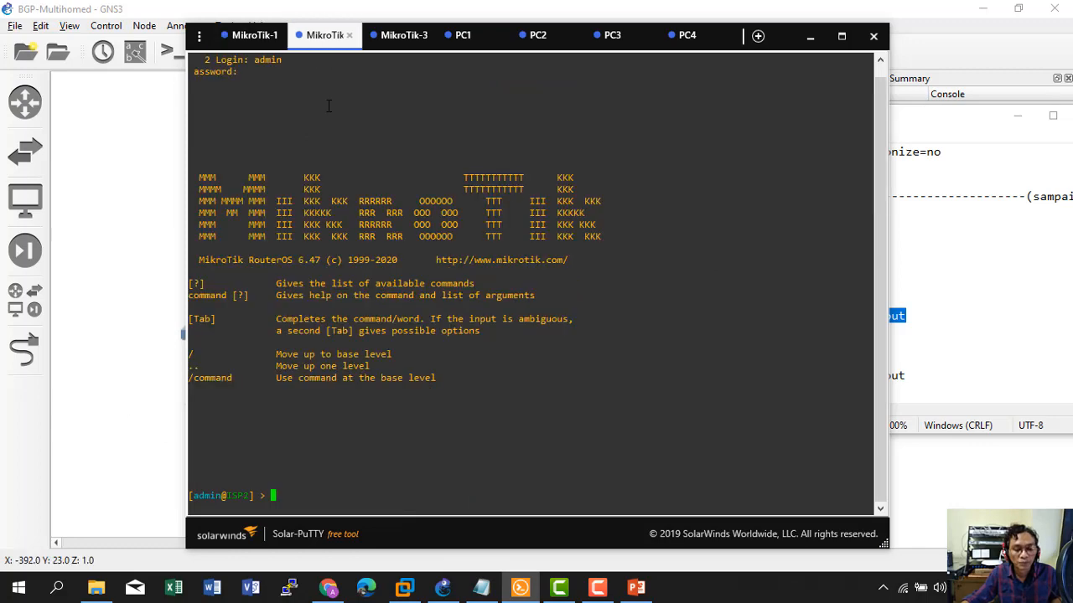
pyautogui.click(481, 587)
pyautogui.scroll(-1, 582, 307)
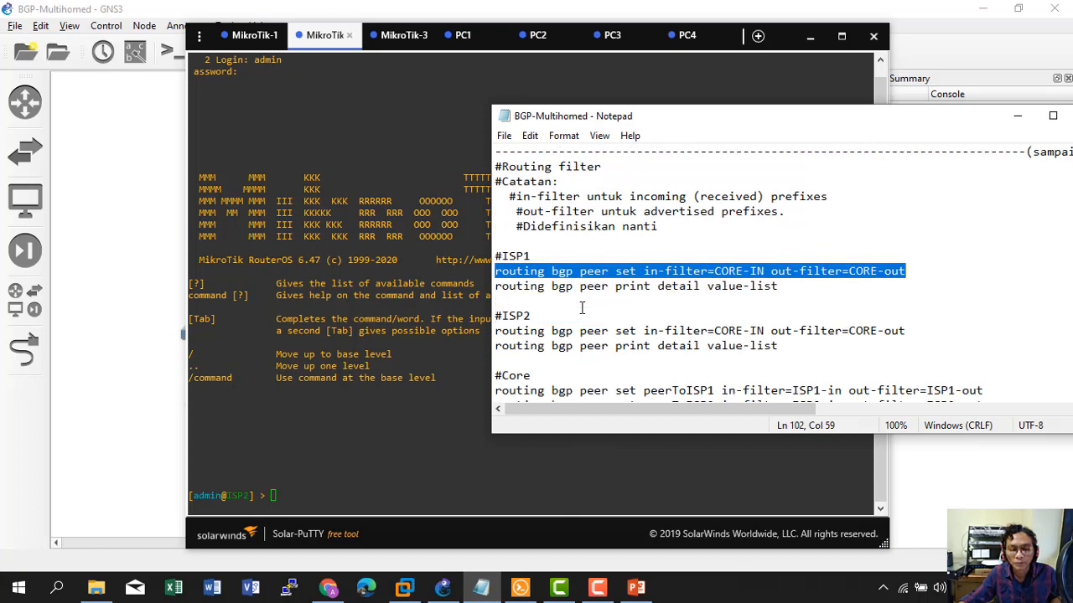
pyautogui.click(503, 334)
pyautogui.moveTo(503, 334); pyautogui.dragTo(922, 334)
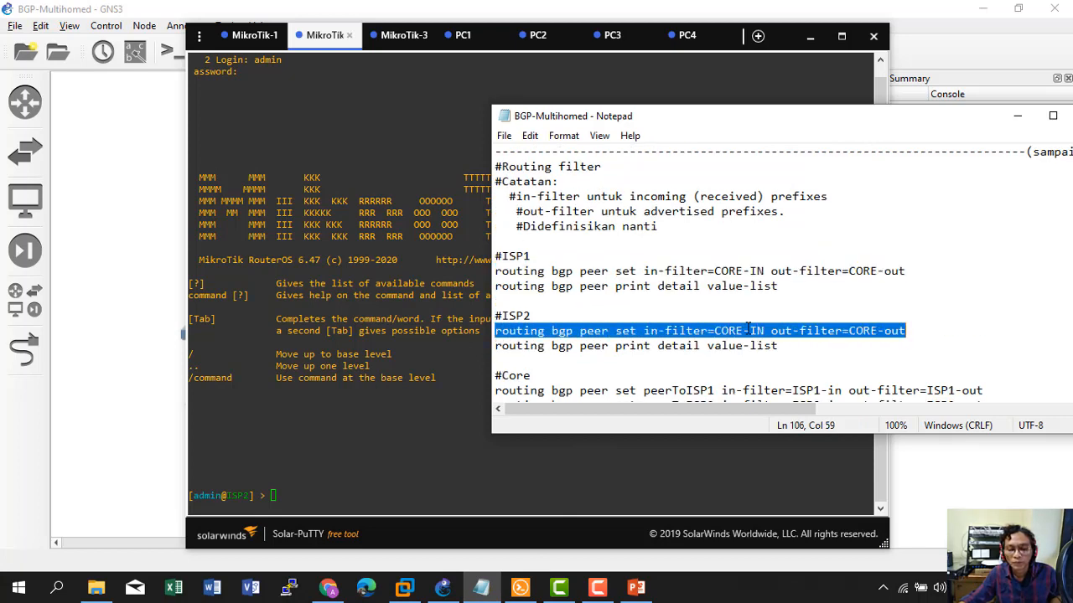
pyautogui.click(618, 304)
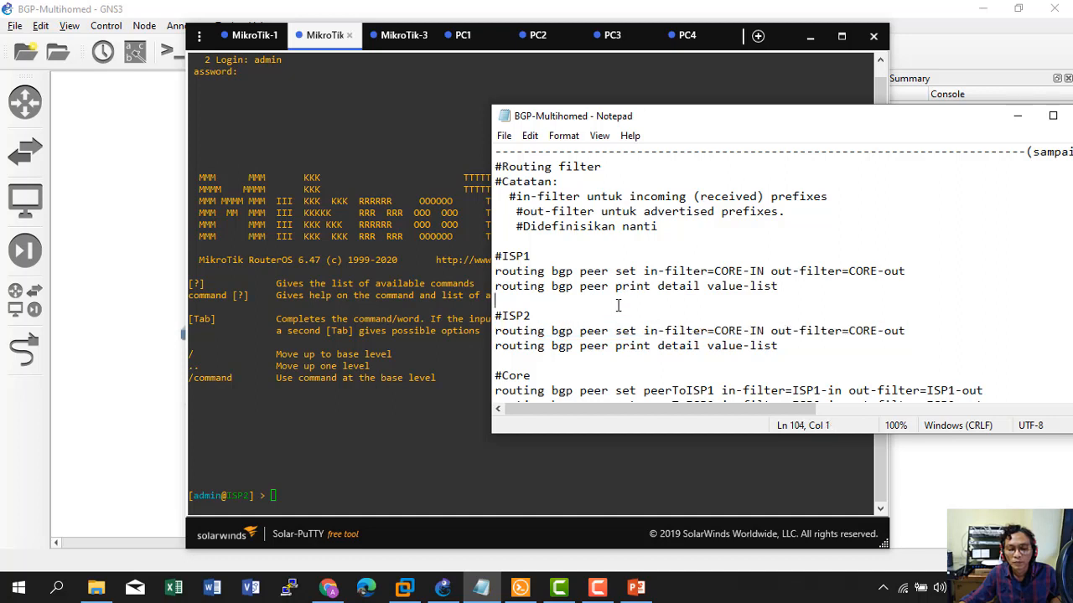
pyautogui.moveTo(501, 331); pyautogui.dragTo(910, 332)
pyautogui.rightClick(826, 331)
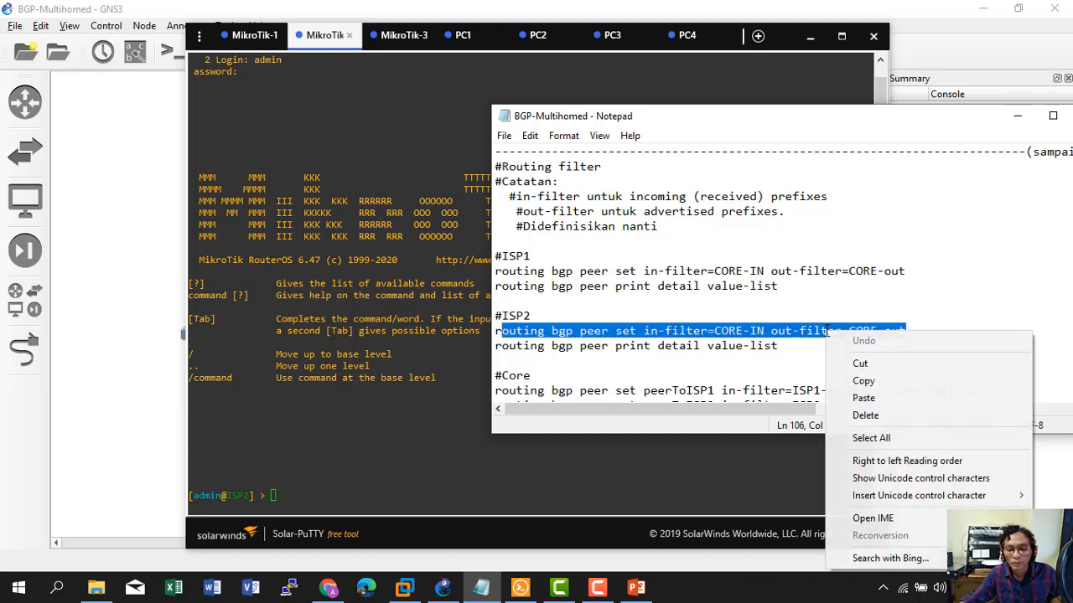
pyautogui.click(858, 378)
pyautogui.click(396, 408)
pyautogui.rightClick(396, 408)
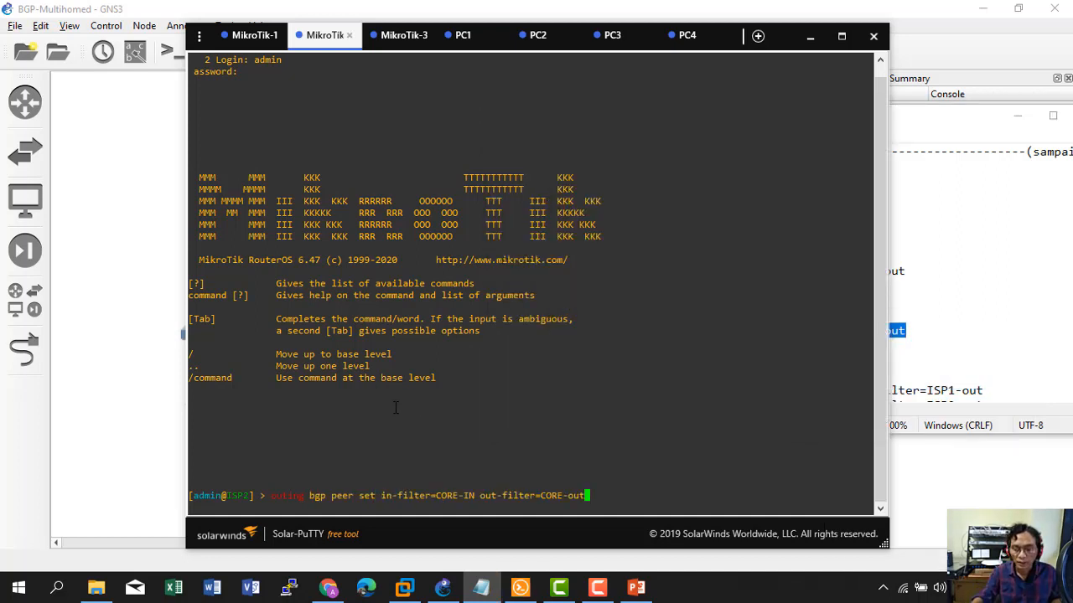
pyautogui.press('BackSpace')
pyautogui.press('BackSpace')
pyautogui.press('BackSpace')
pyautogui.press('BackSpace')
pyautogui.press('BackSpace')
pyautogui.press('BackSpace')
pyautogui.press('BackSpace')
pyautogui.press('BackSpace')
pyautogui.press('BackSpace')
pyautogui.press('BackSpace')
pyautogui.press('BackSpace')
pyautogui.press('BackSpace')
pyautogui.press('BackSpace')
pyautogui.press('BackSpace')
pyautogui.press('BackSpace')
pyautogui.press('BackSpace')
pyautogui.press('BackSpace')
pyautogui.press('BackSpace')
pyautogui.press('BackSpace')
pyautogui.press('BackSpace')
pyautogui.press('BackSpace')
pyautogui.press('BackSpace')
pyautogui.press('BackSpace')
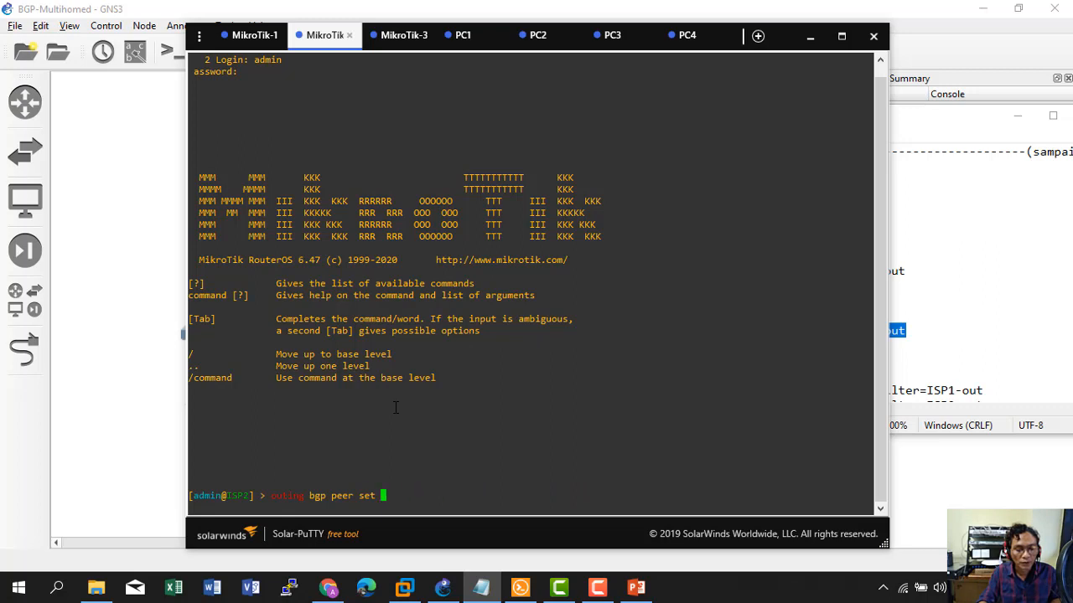
# Paste the full ISP2 peer set command and apply CORE-IN/CORE-out filters to peer 0.
pyautogui.click(945, 263)
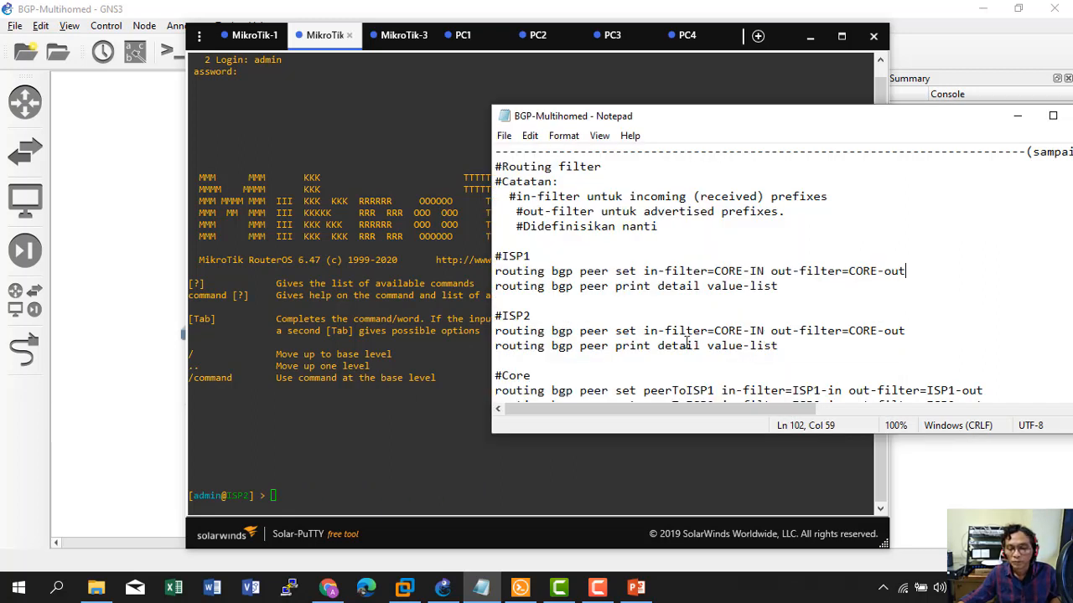
pyautogui.moveTo(496, 333); pyautogui.dragTo(907, 330)
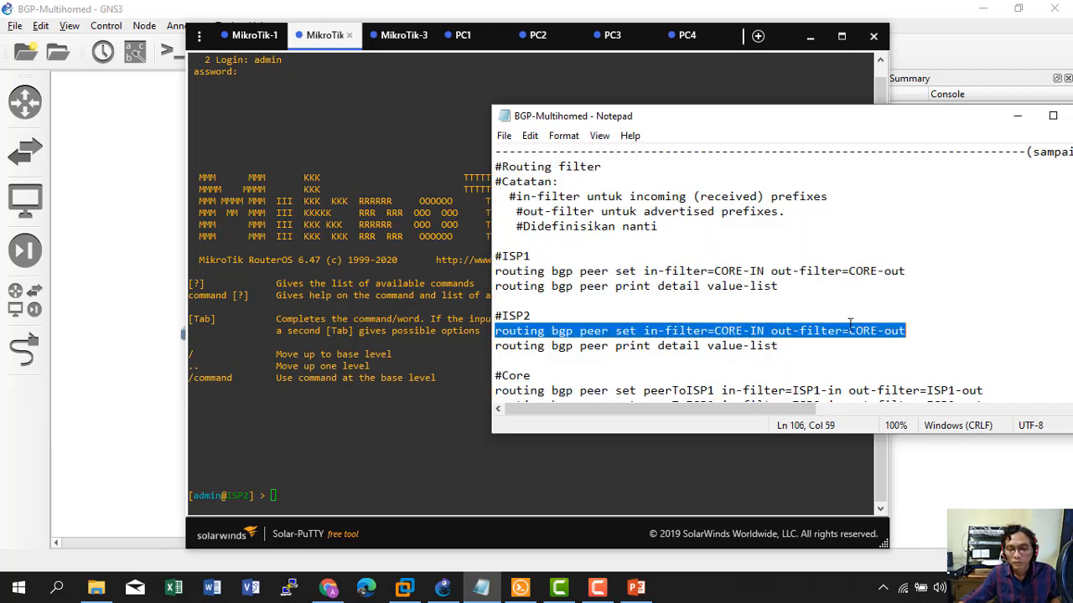
pyautogui.rightClick(846, 324)
pyautogui.click(885, 372)
pyautogui.click(378, 408)
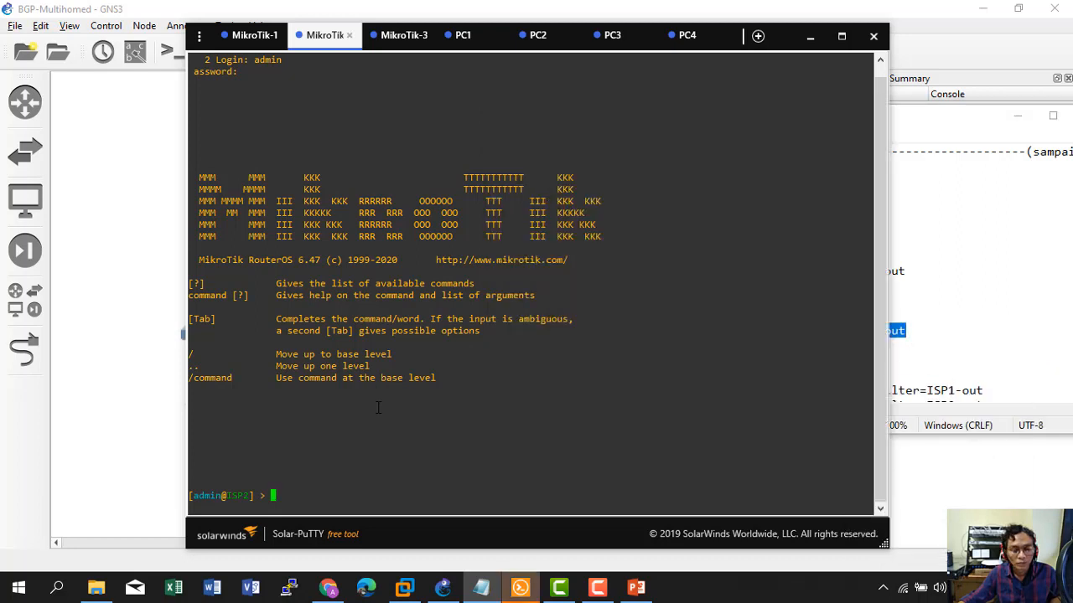
pyautogui.rightClick(377, 408)
pyautogui.press('Return')
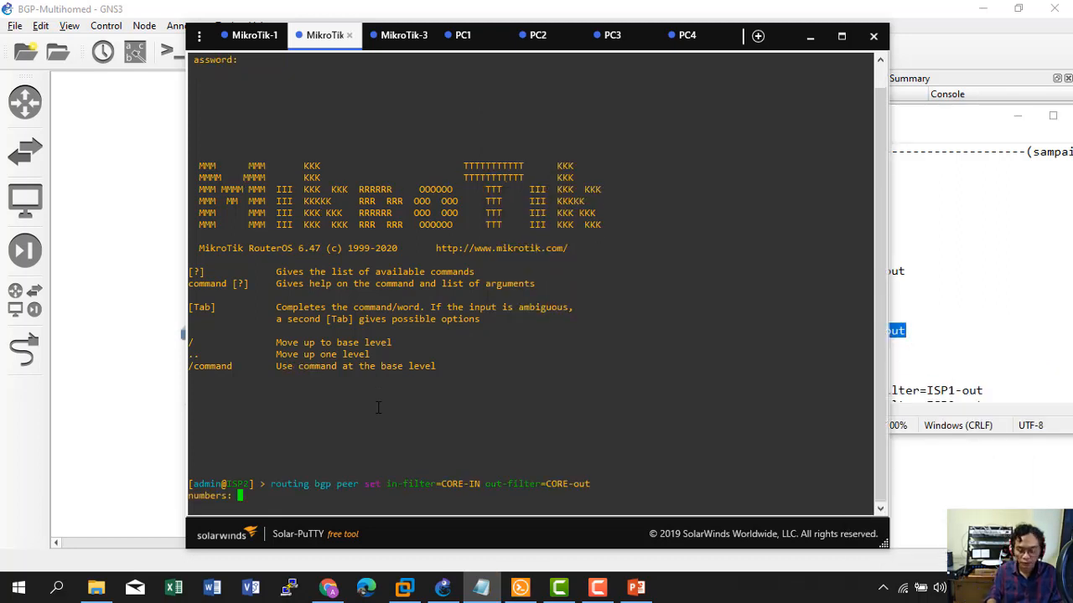
pyautogui.write('0')
pyautogui.press('Return')
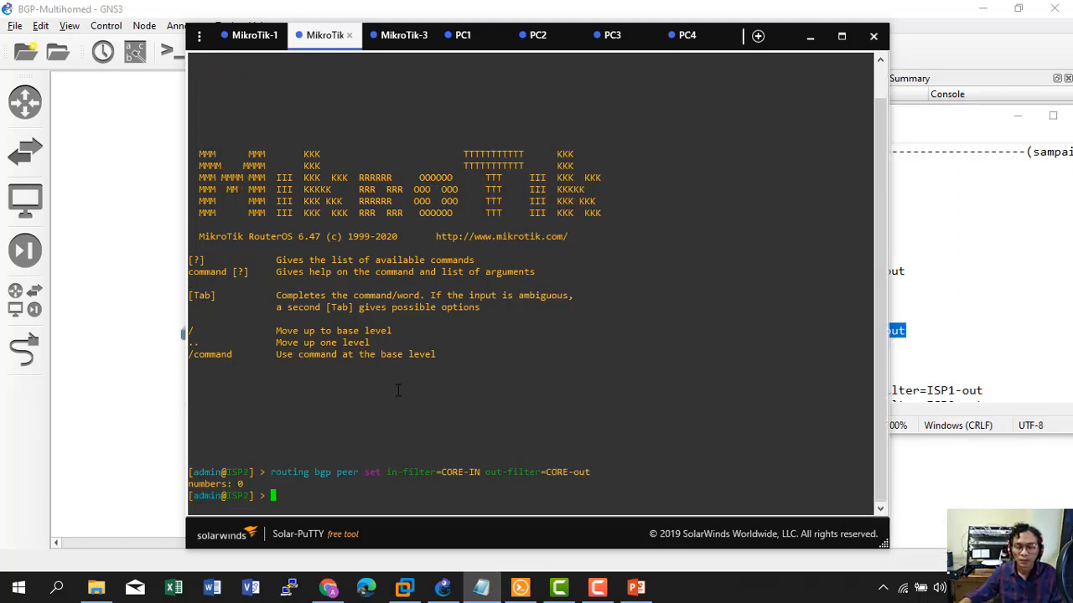
# Run 'routing bgp peer print detail value-list' on ISP2 to confirm the filters.
pyautogui.click(915, 351)
pyautogui.moveTo(497, 346); pyautogui.dragTo(790, 347)
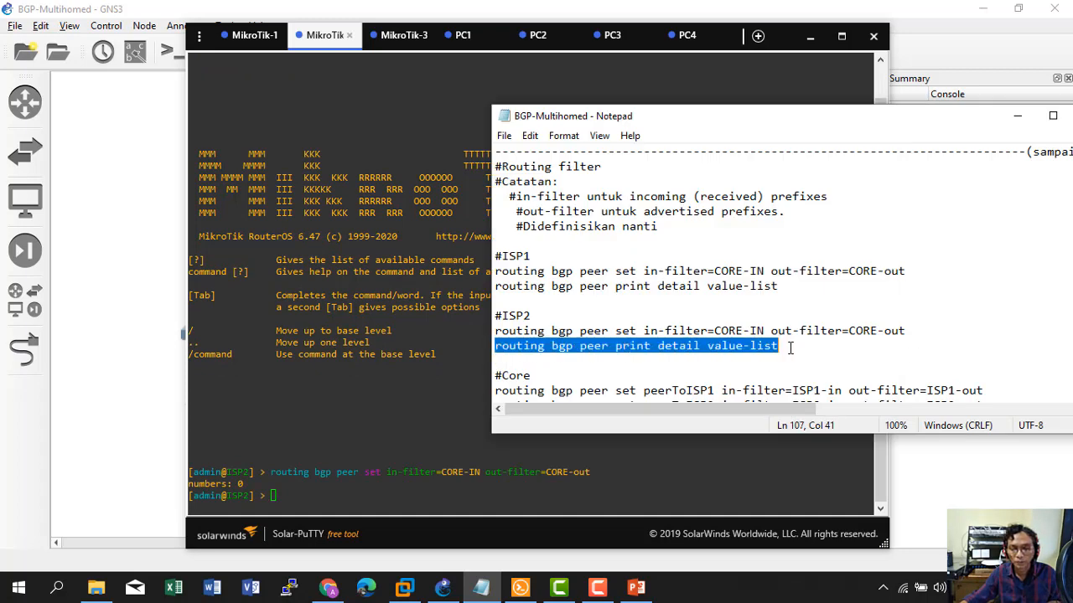
pyautogui.hotkey('ctrl', 'c')
pyautogui.click(427, 409)
pyautogui.rightClick(428, 409)
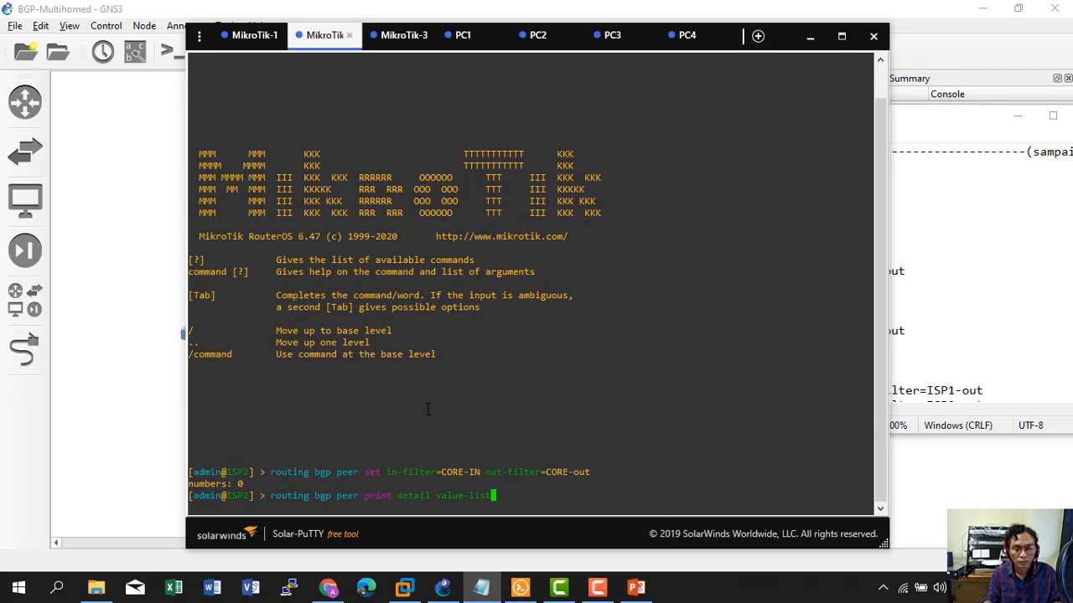
pyautogui.press('Return')
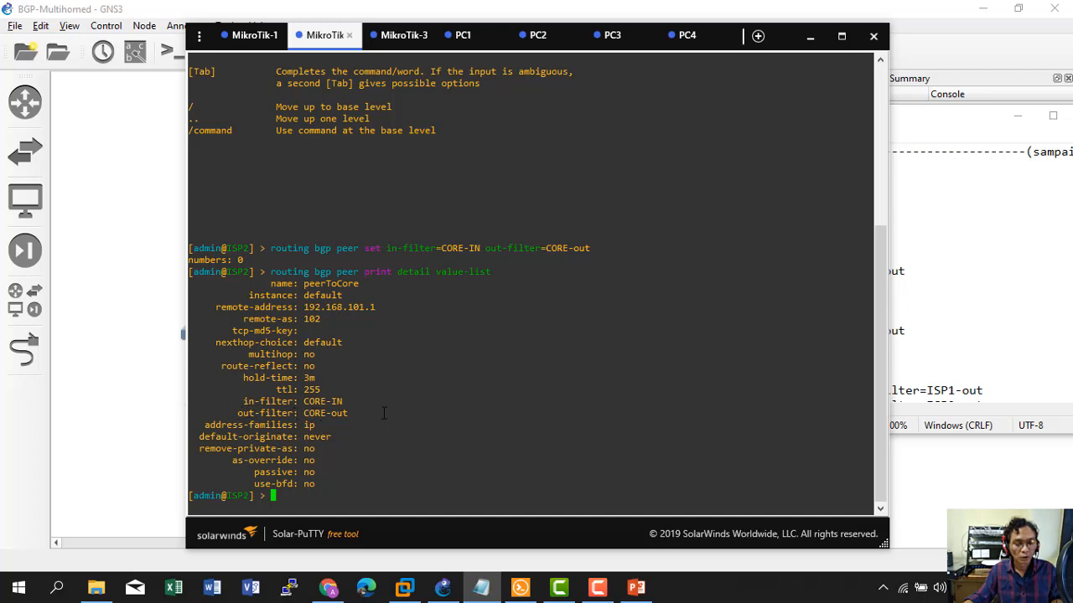
pyautogui.click(922, 299)
pyautogui.scroll(-2, 809, 319)
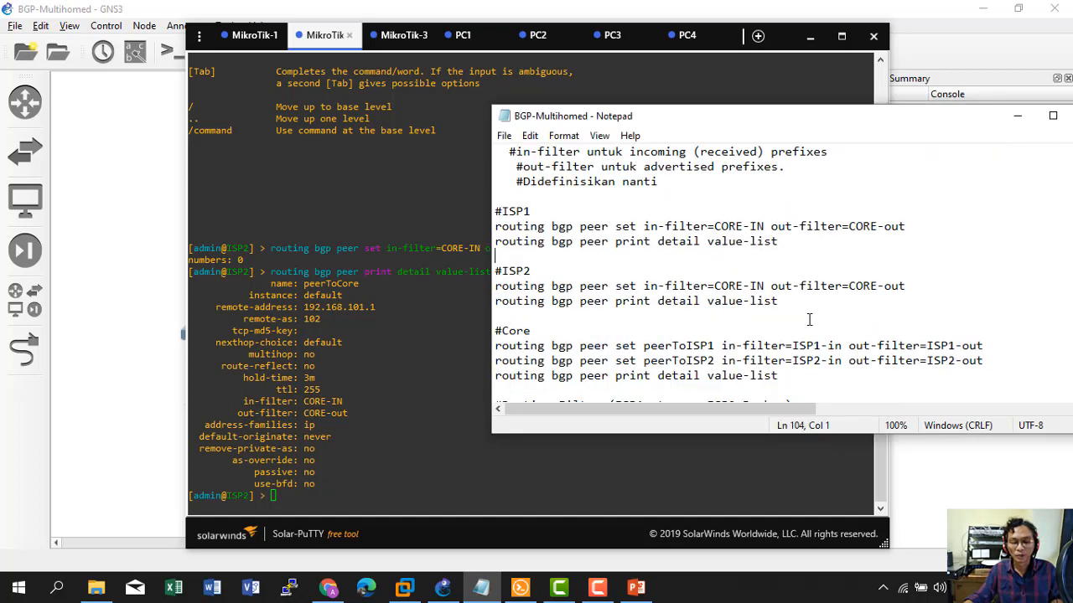
# Paste the peerToISP1 ISP1-in/ISP1-out and peerToISP2 ISP2-in/ISP2-out commands into the CORE console.
pyautogui.scroll(-1, 809, 319)
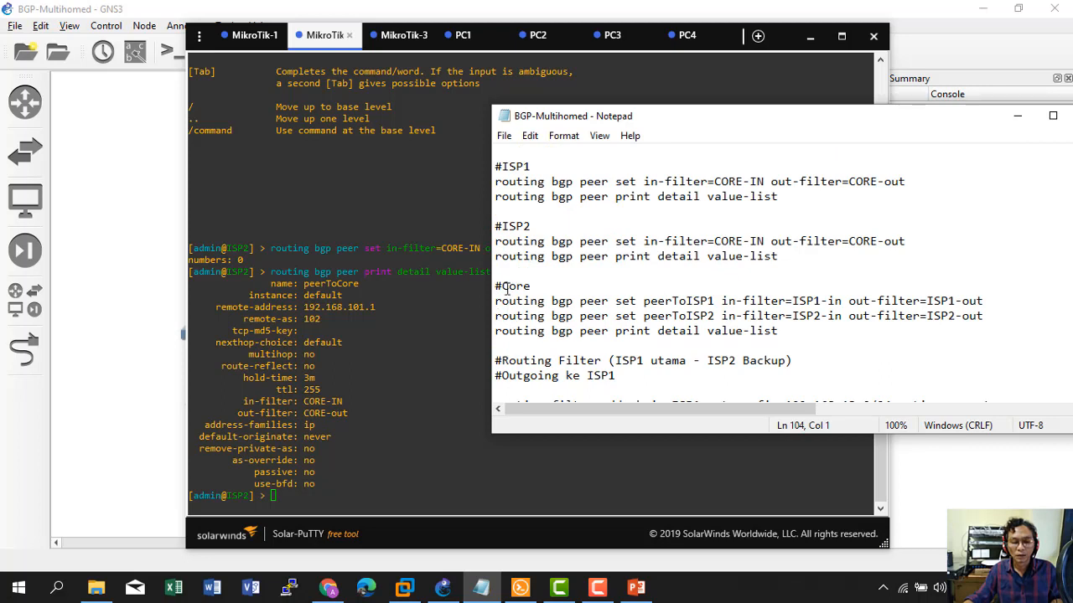
pyautogui.moveTo(495, 301); pyautogui.dragTo(998, 313)
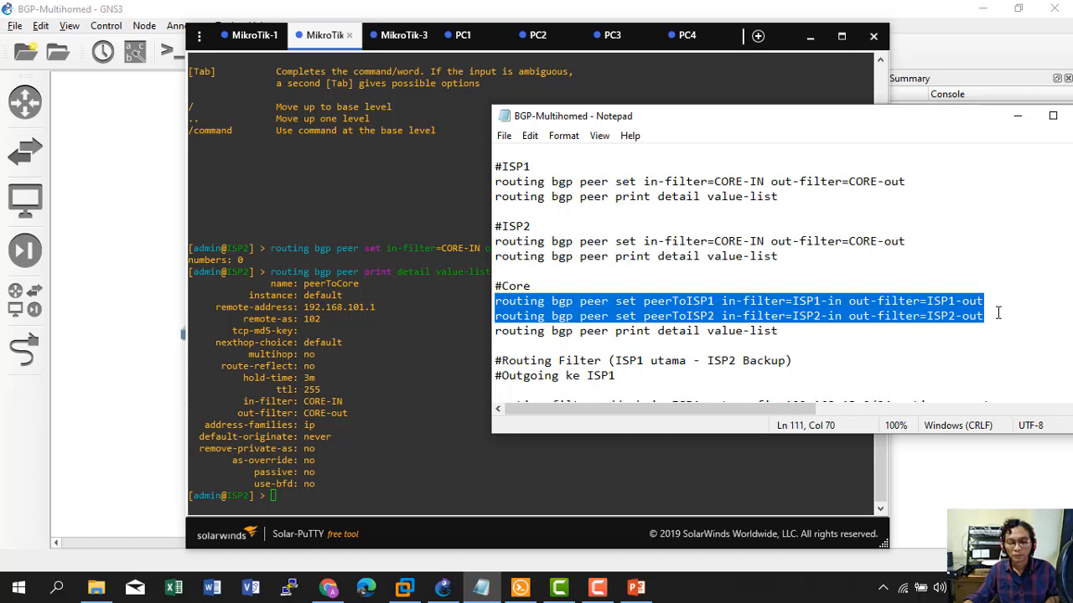
pyautogui.click(401, 35)
pyautogui.rightClick(411, 248)
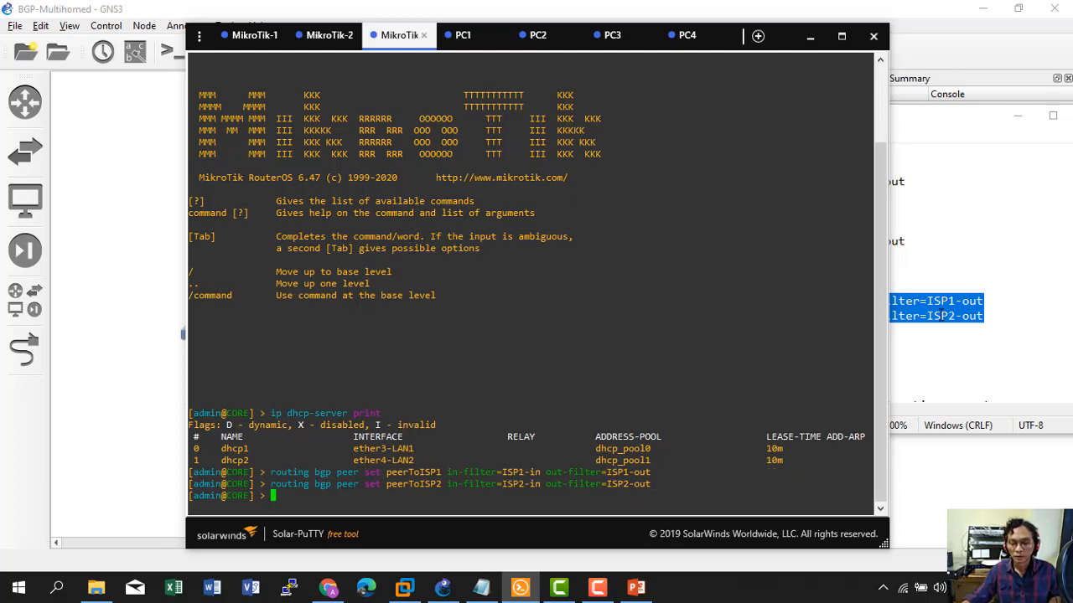
# Run 'routing bgp peer print detail value-list' on CORE to check both peers' filters.
pyautogui.click(936, 316)
pyautogui.moveTo(498, 333); pyautogui.dragTo(783, 331)
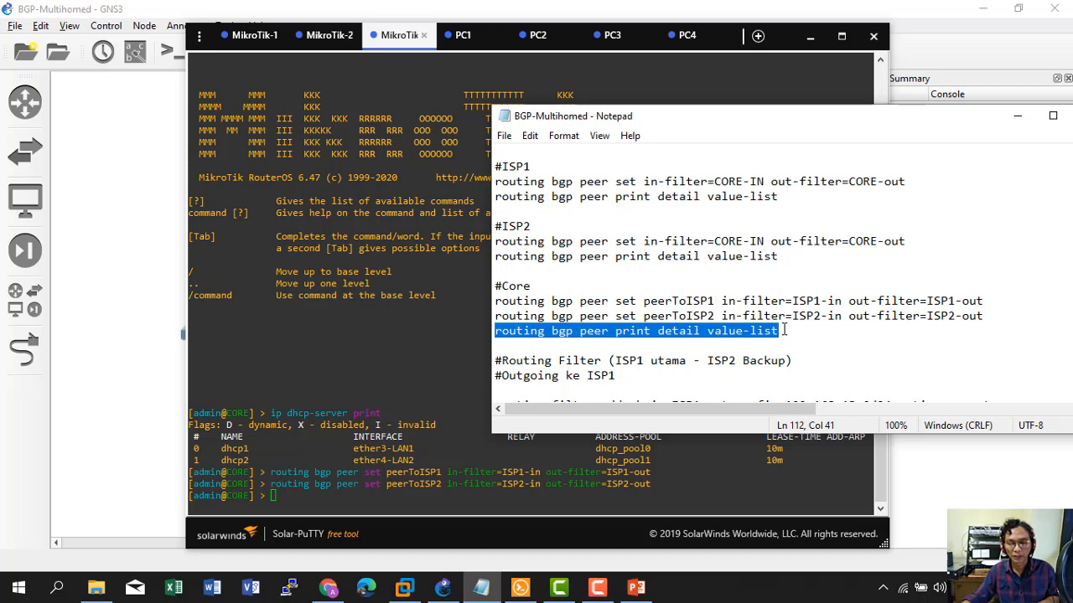
pyautogui.click(379, 398)
pyautogui.rightClick(379, 398)
pyautogui.press('Return')
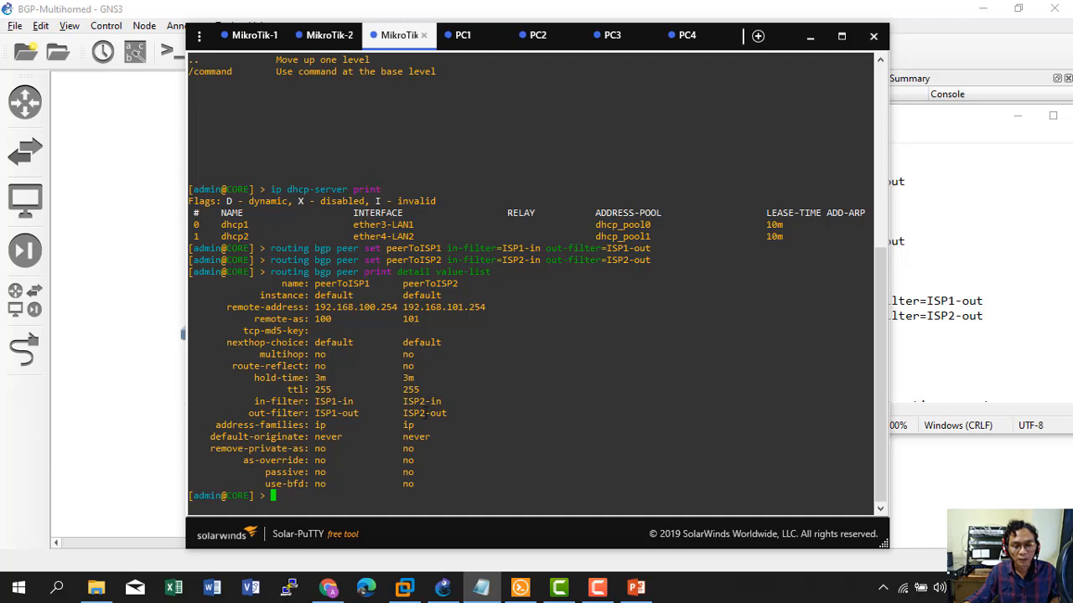
pyautogui.click(945, 390)
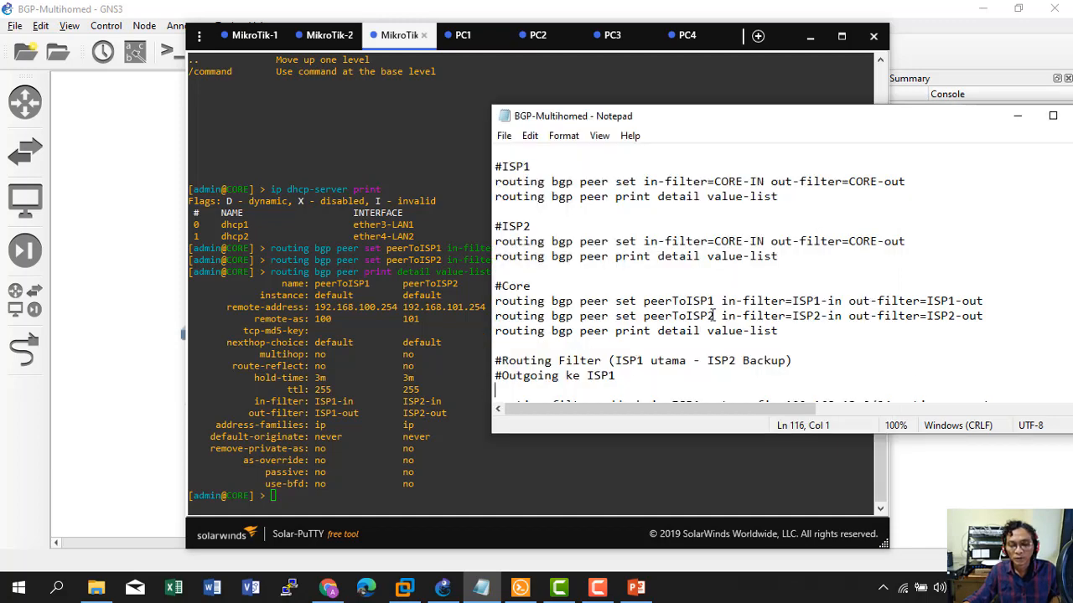
# Add the CORE ISP1-out filter rule accepting 192.168.13.0/24.
pyautogui.scroll(-2, 712, 315)
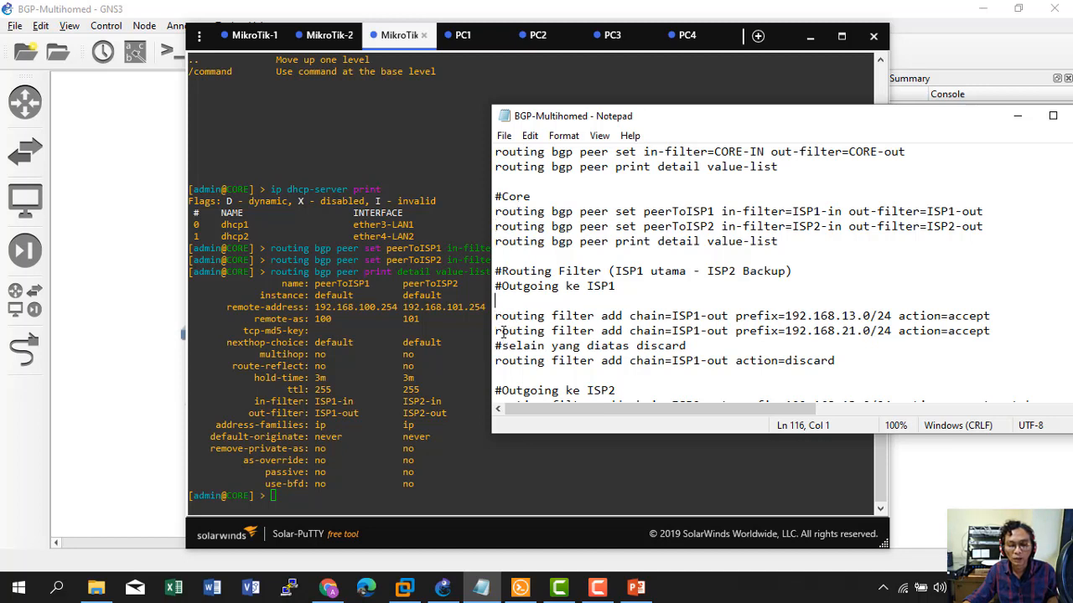
pyautogui.moveTo(500, 321); pyautogui.dragTo(989, 315)
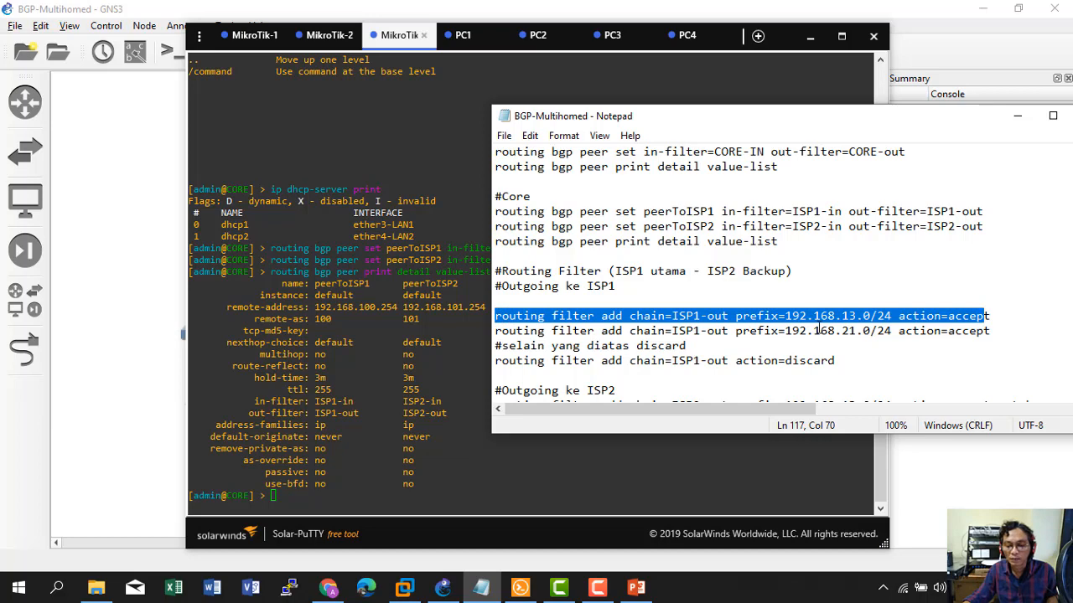
pyautogui.click(122, 419)
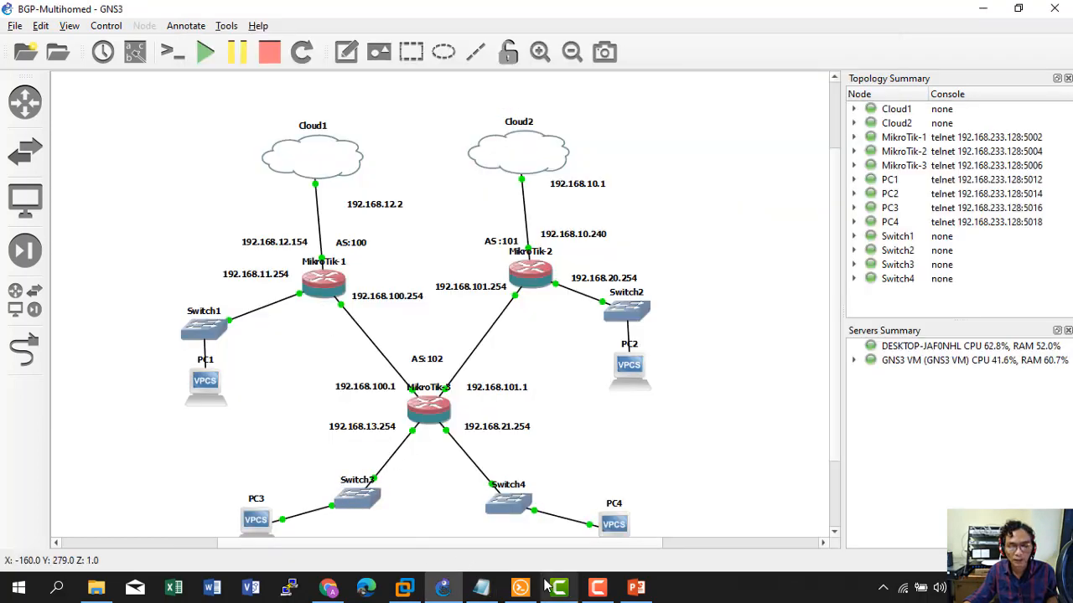
pyautogui.click(480, 589)
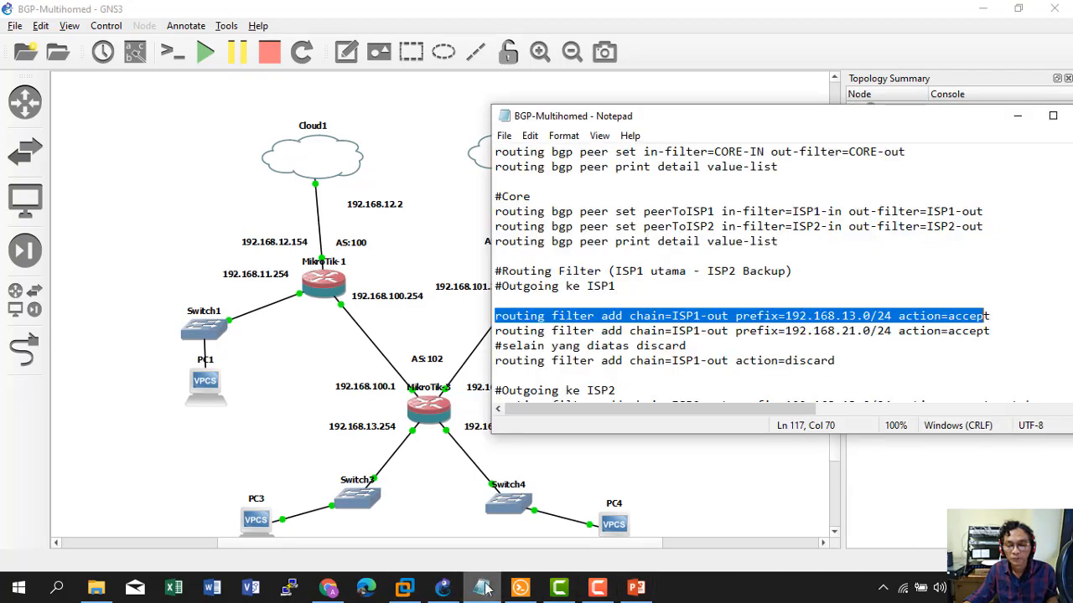
pyautogui.moveTo(1002, 315); pyautogui.dragTo(496, 318)
pyautogui.rightClick(505, 321)
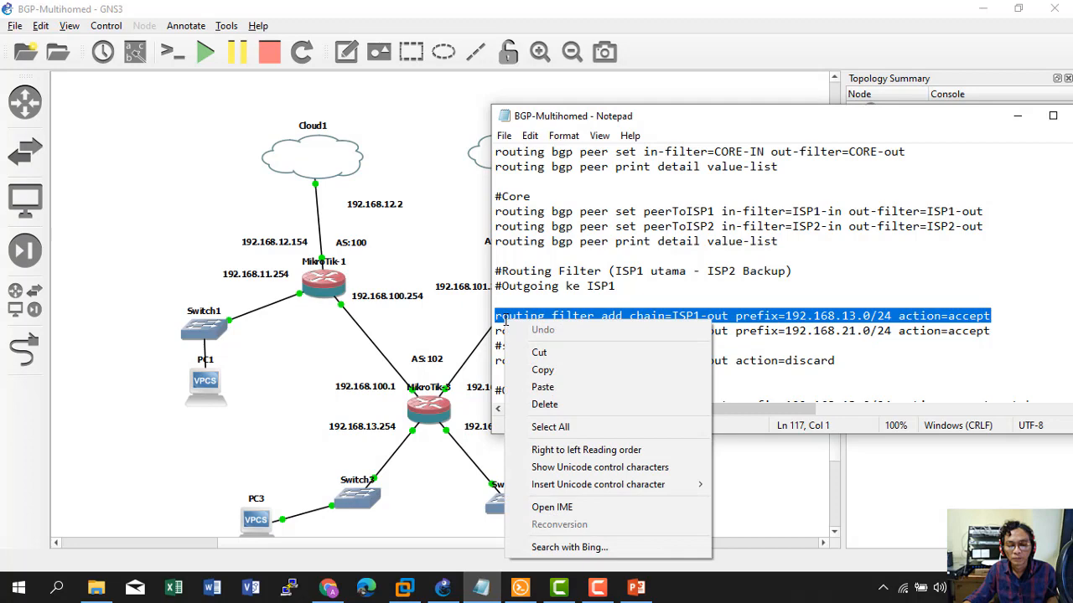
pyautogui.click(542, 370)
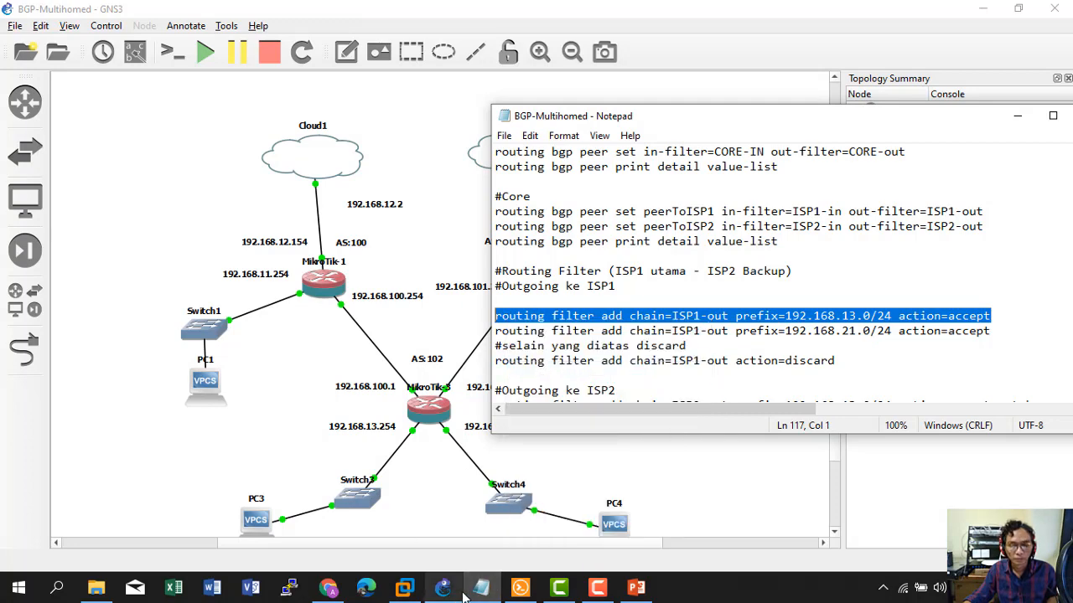
pyautogui.click(519, 589)
pyautogui.rightClick(426, 384)
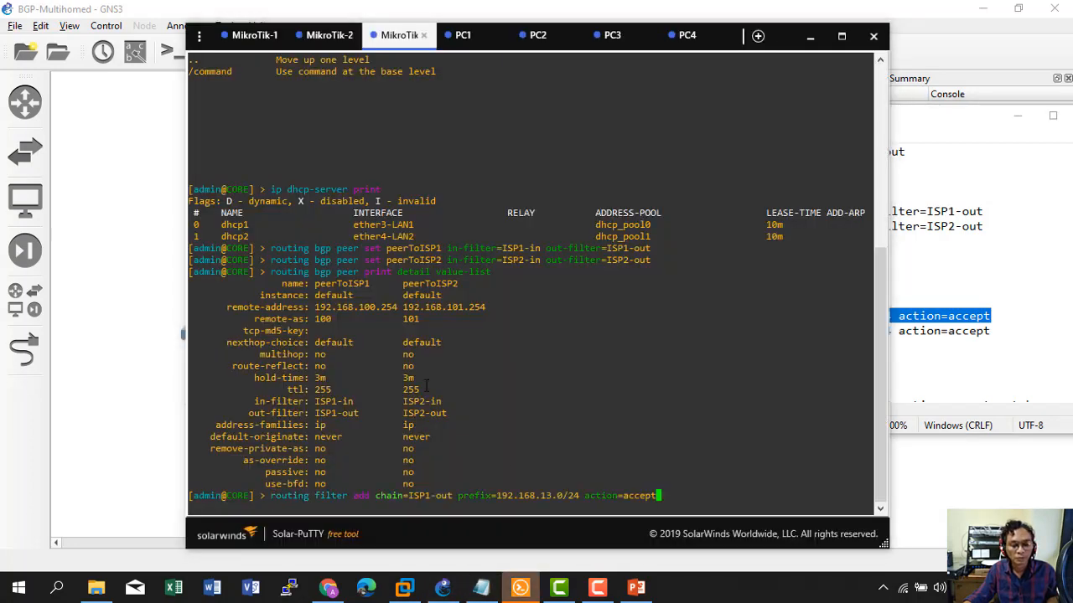
pyautogui.press('Return')
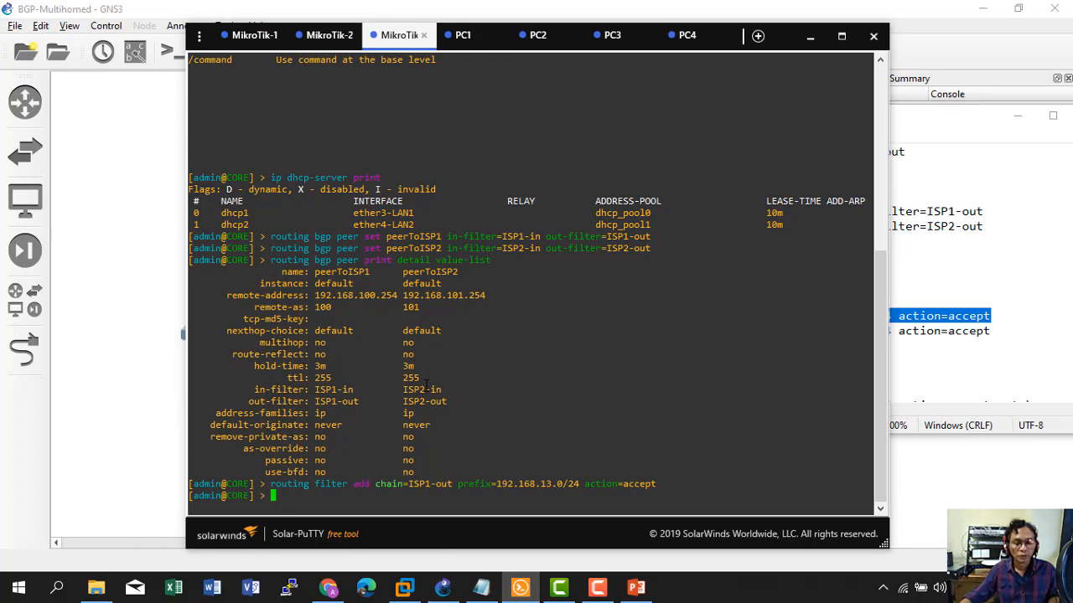
# Add the ISP1-out filter rule accepting 192.168.21.0/24.
pyautogui.click(162, 369)
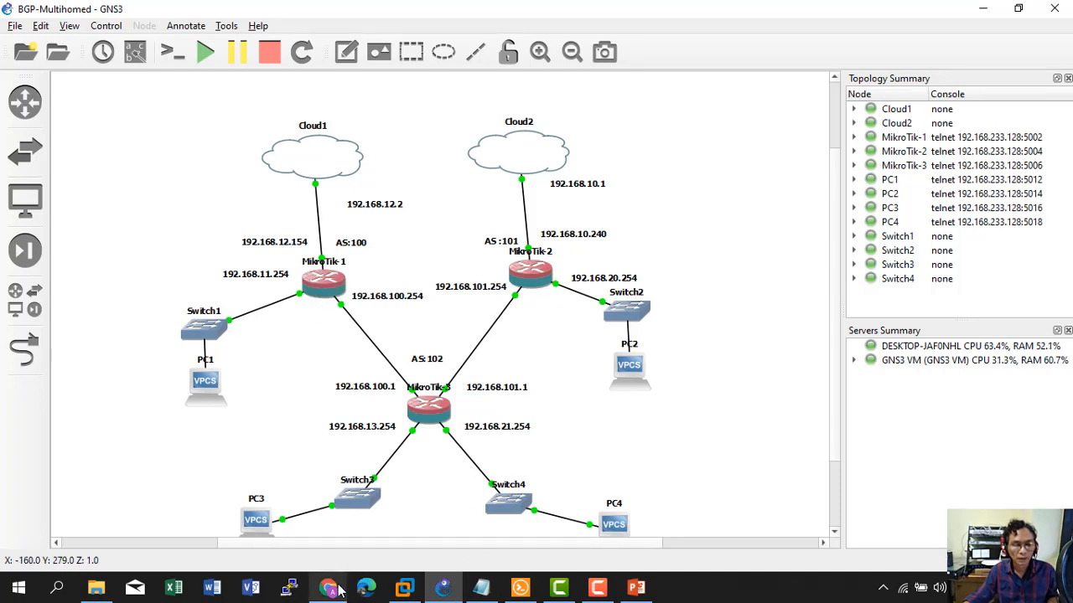
pyautogui.click(484, 593)
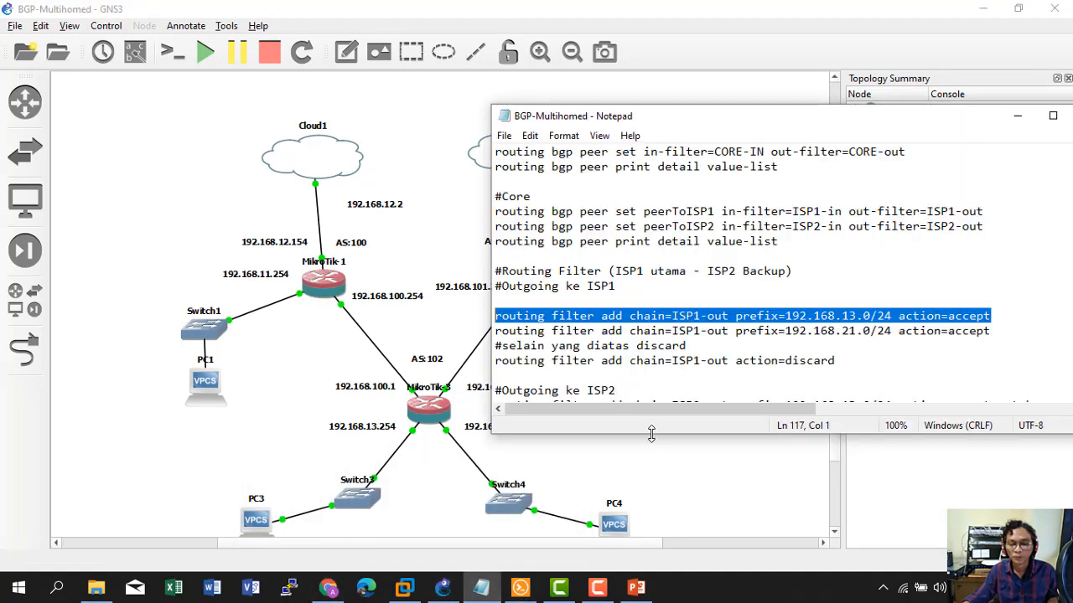
pyautogui.moveTo(492, 330); pyautogui.dragTo(993, 332)
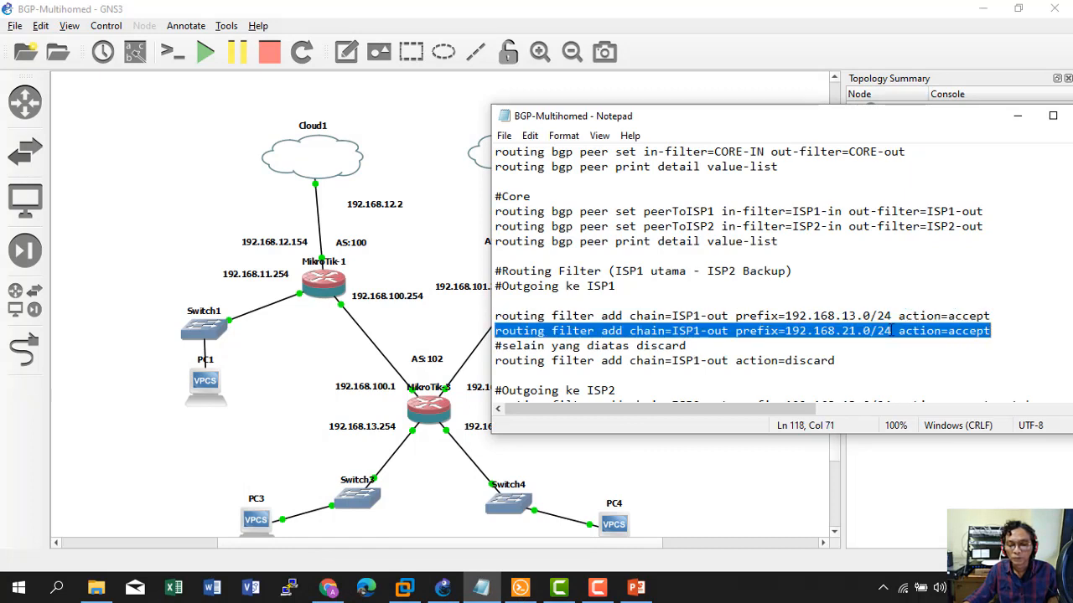
pyautogui.rightClick(868, 331)
pyautogui.click(905, 381)
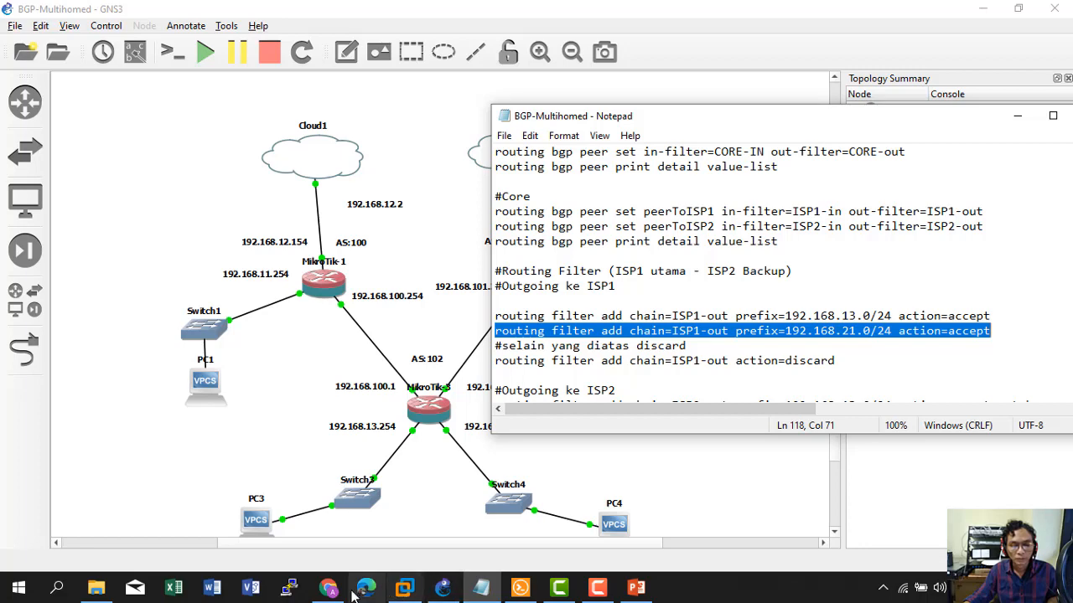
pyautogui.click(520, 588)
pyautogui.rightClick(448, 471)
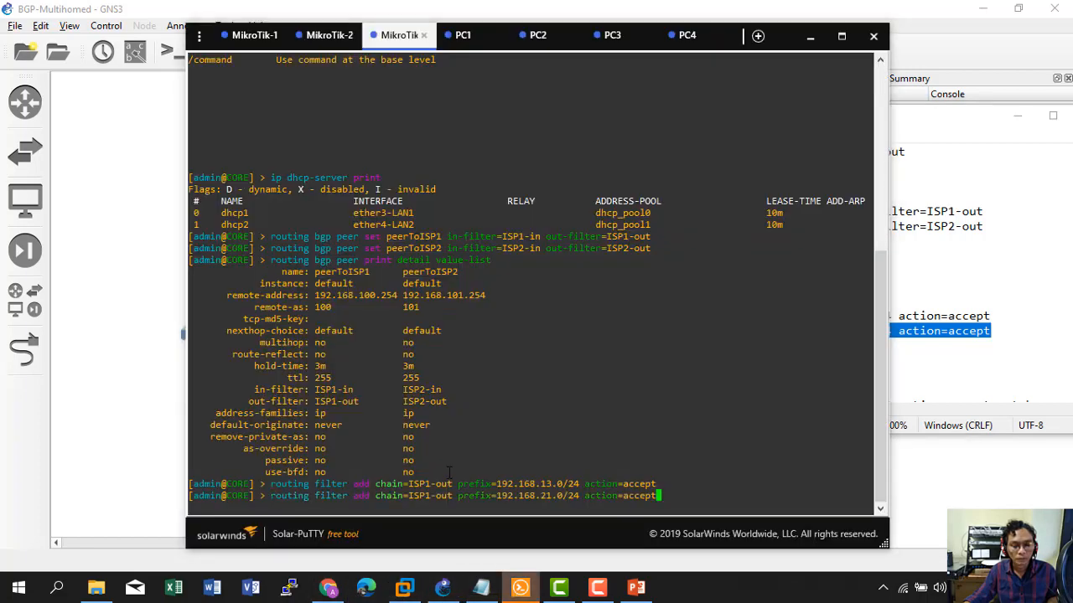
pyautogui.press('Return')
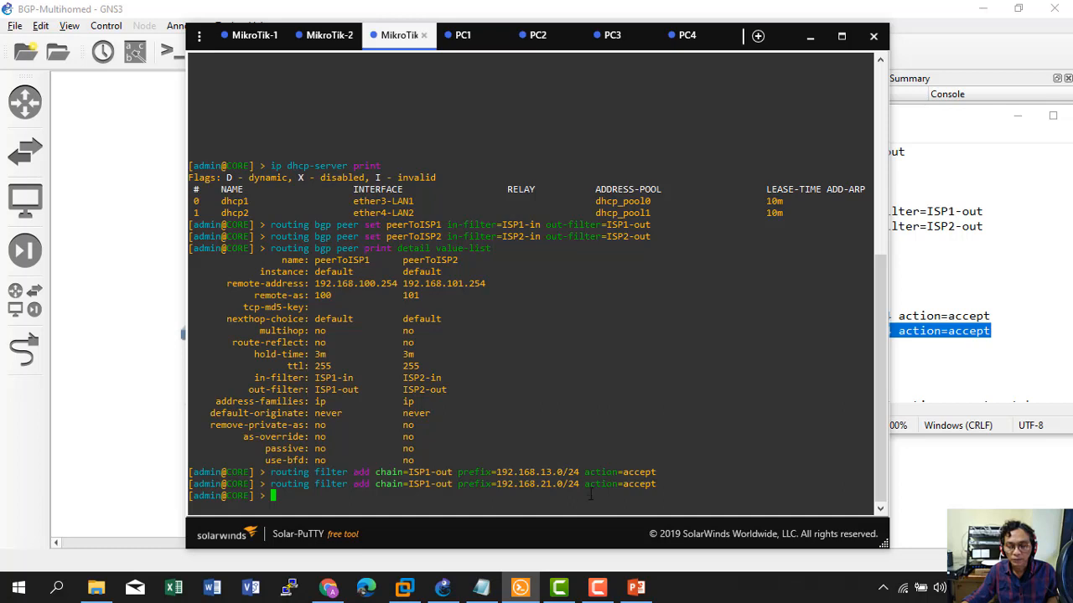
# Add the ISP1-out rule discarding all other routes.
pyautogui.click(947, 358)
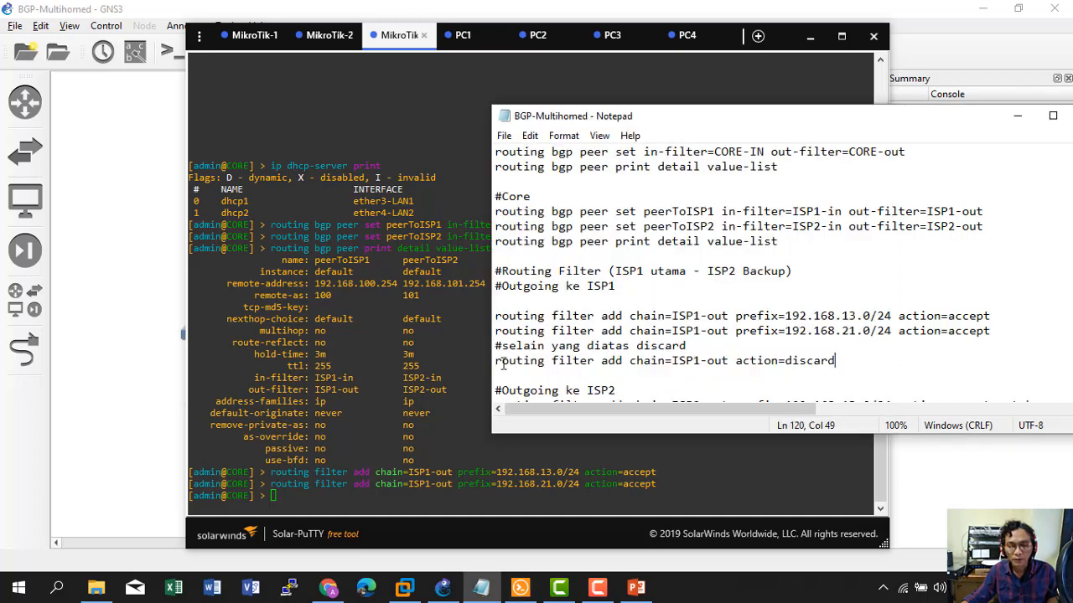
pyautogui.press('Up')
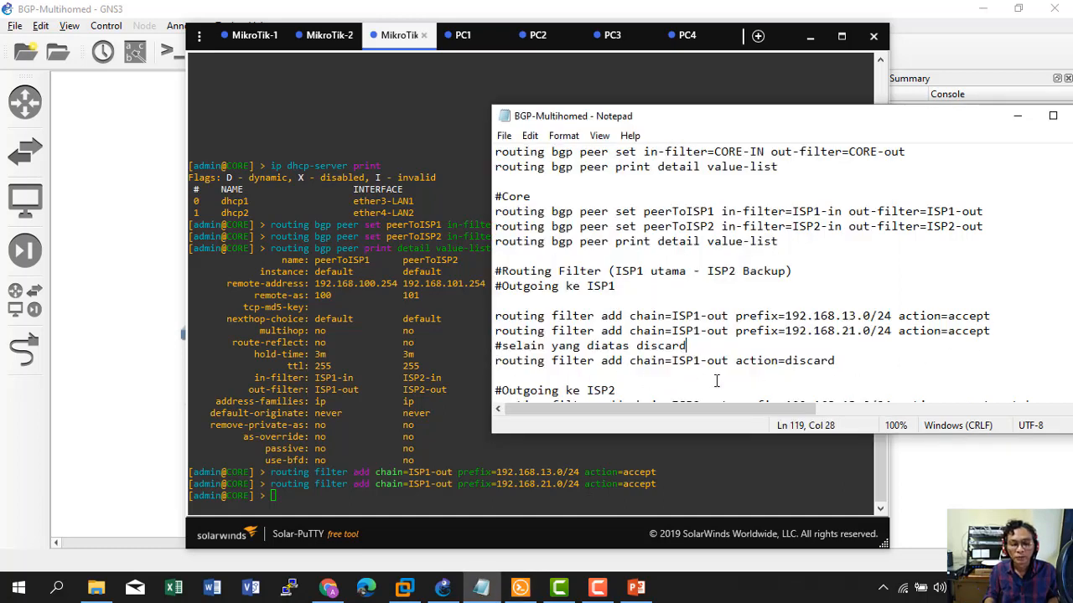
pyautogui.press('Right')
pyautogui.hotkey('shift', 'Right')
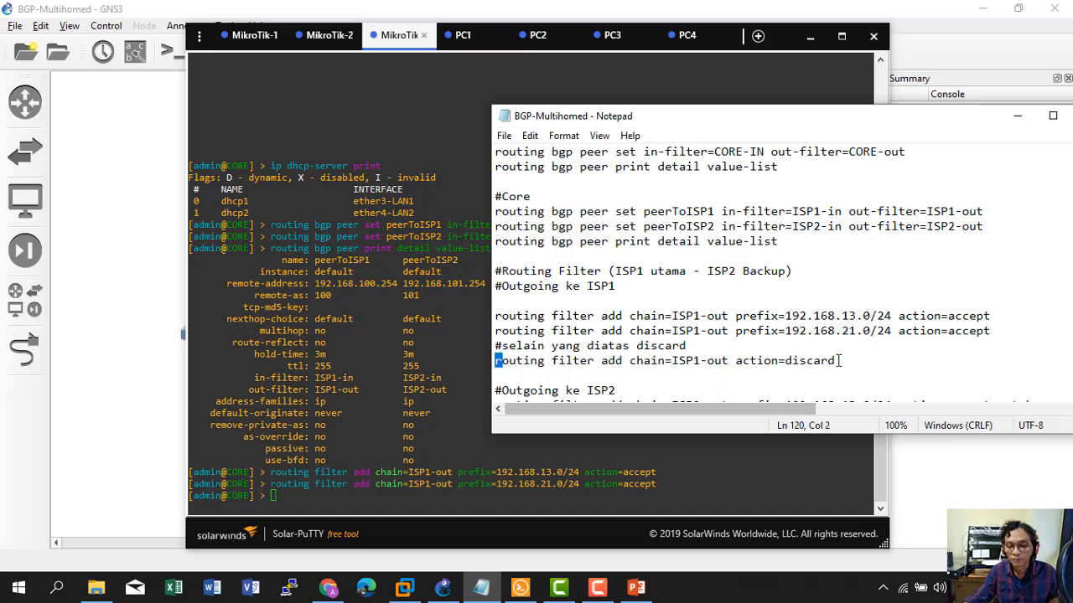
pyautogui.moveTo(838, 361); pyautogui.dragTo(496, 362)
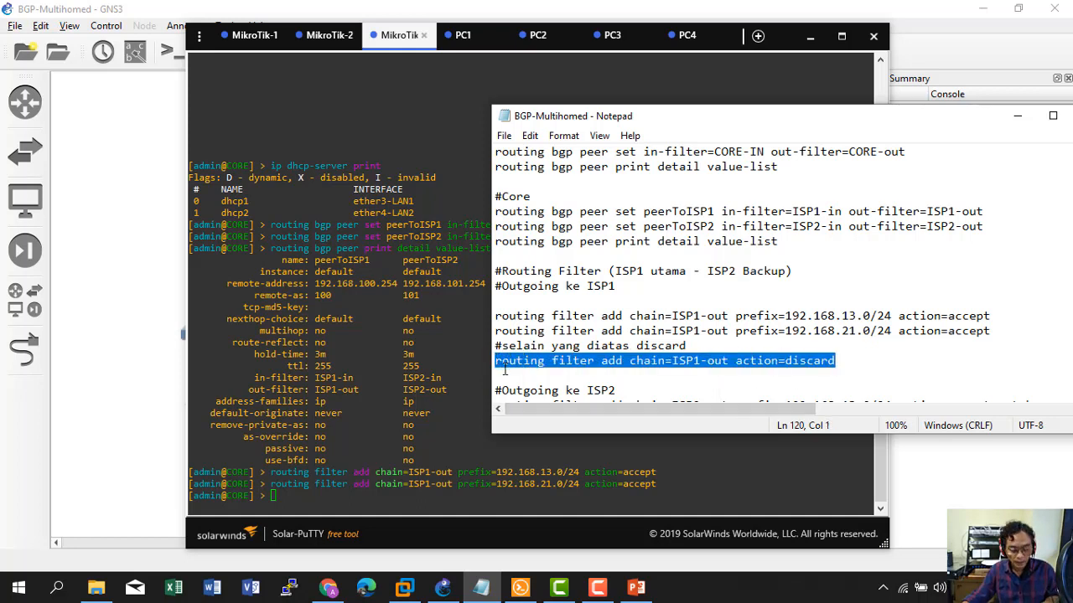
pyautogui.rightClick(365, 497)
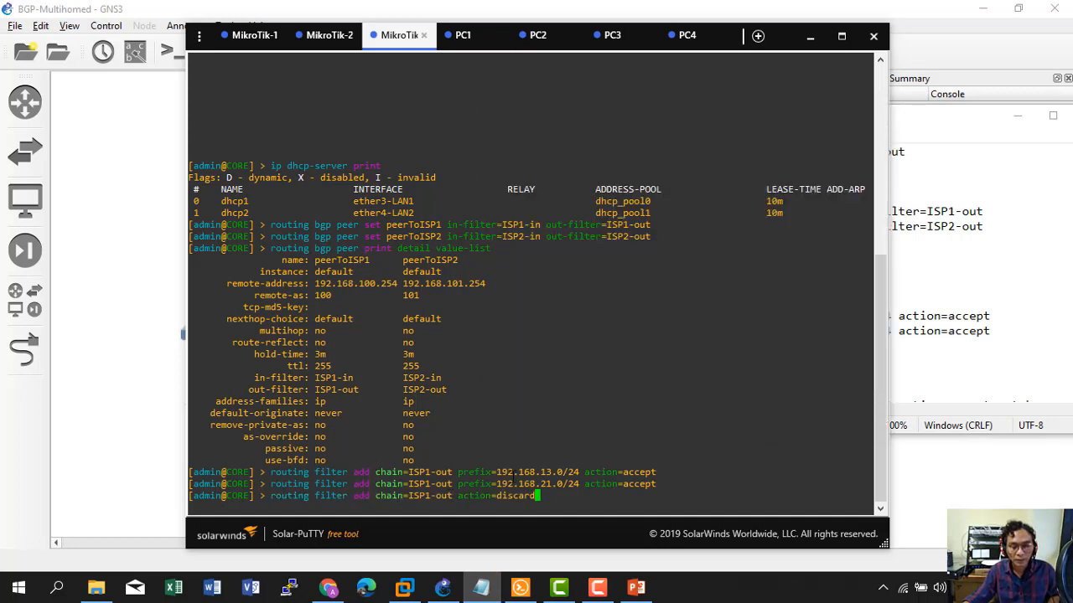
pyautogui.press('Return')
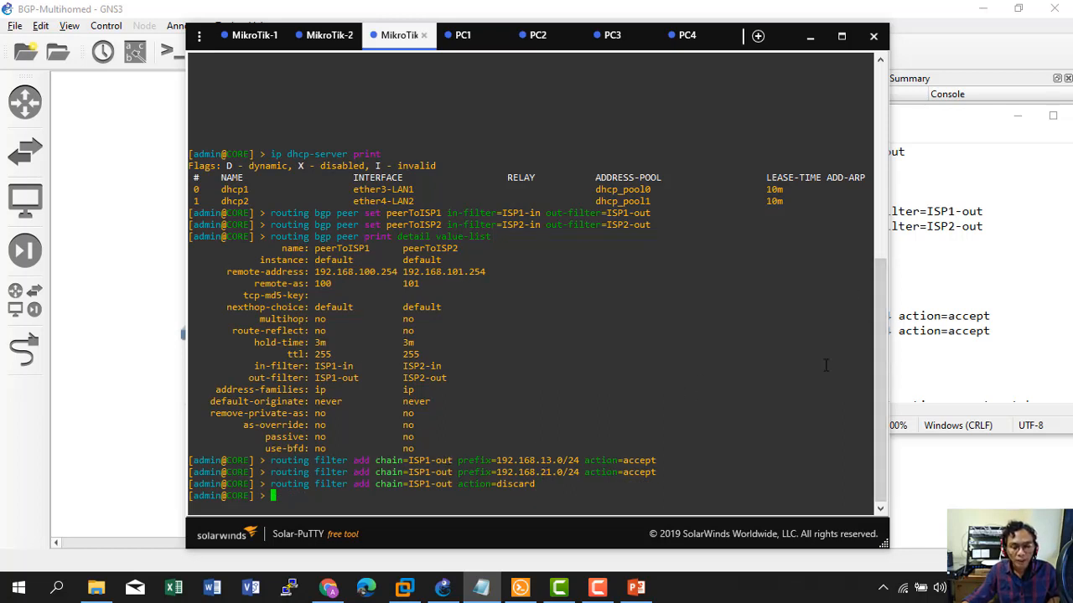
pyautogui.click(925, 345)
pyautogui.click(777, 340)
# Widen the notes and add the ISP2-out rule accepting 192.168.13.0/24 with set-bgp-prepend=3.
pyautogui.scroll(-2, 778, 337)
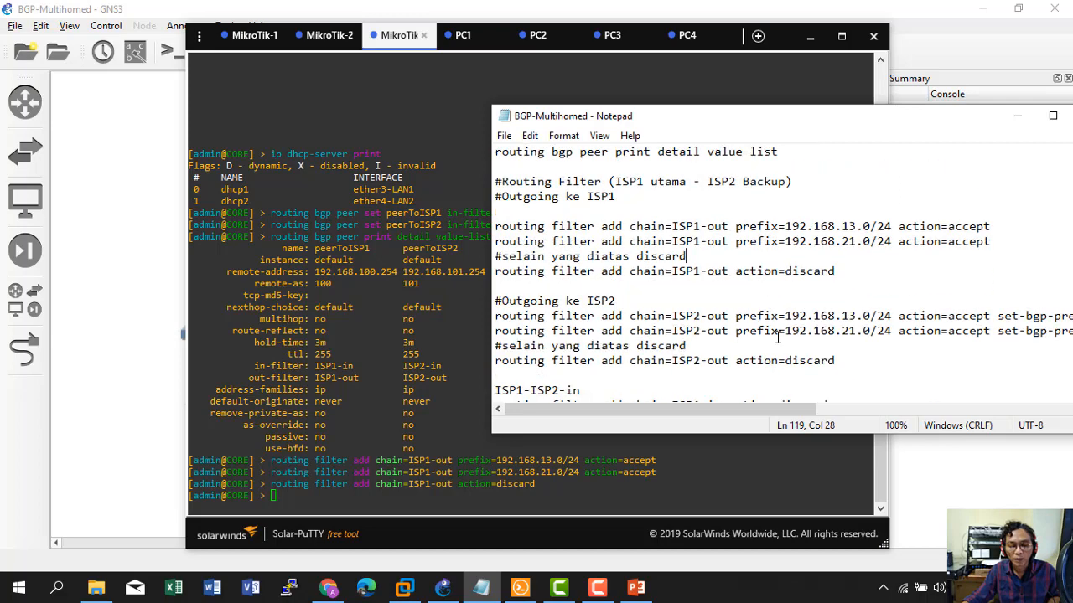
pyautogui.moveTo(496, 316); pyautogui.dragTo(1072, 316)
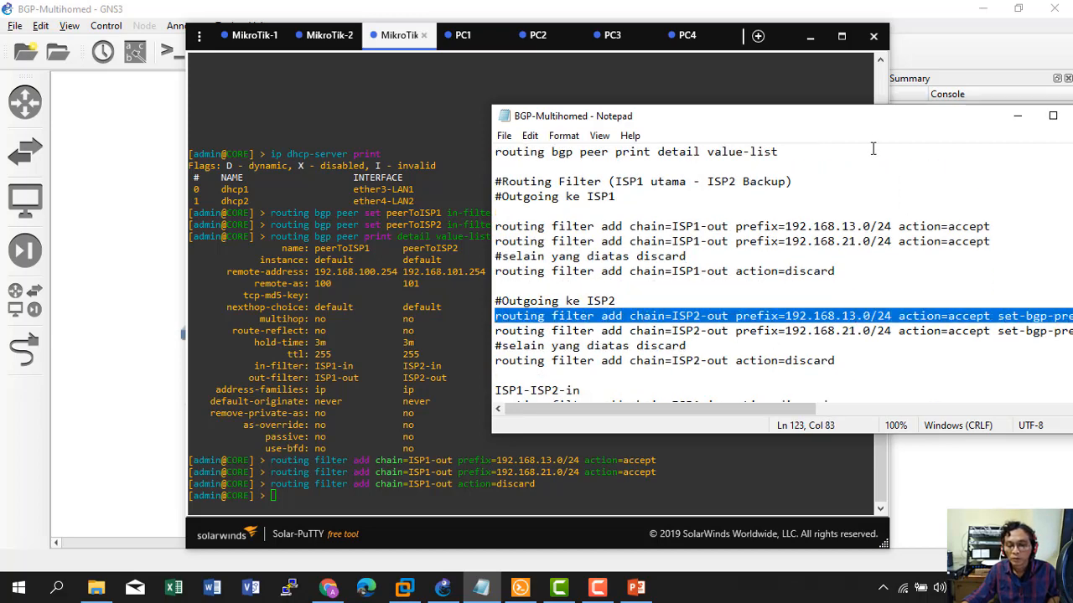
pyautogui.moveTo(869, 116); pyautogui.dragTo(796, 119)
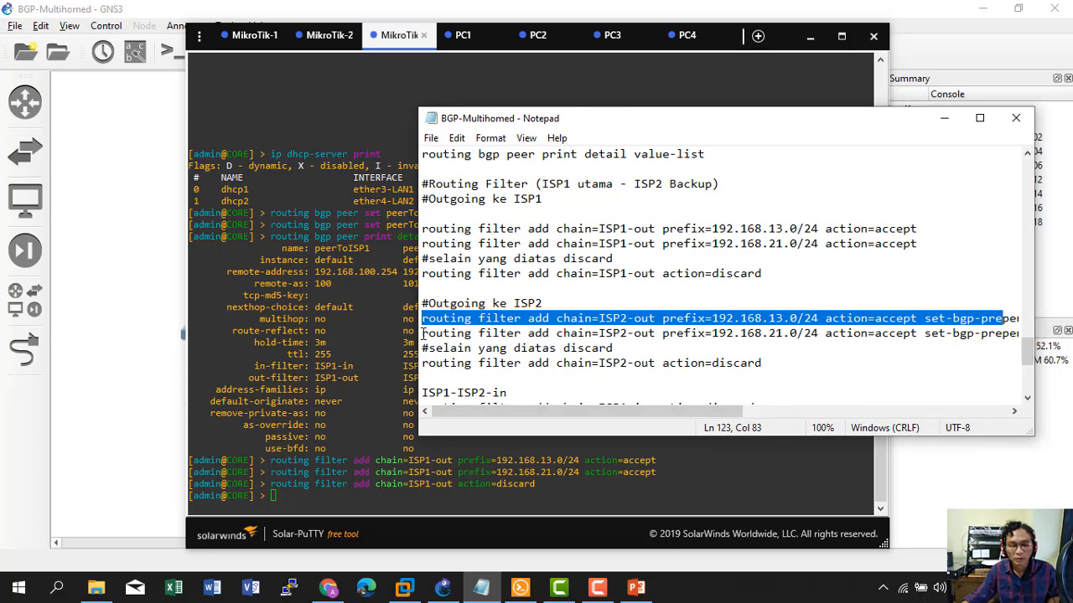
pyautogui.moveTo(420, 334); pyautogui.dragTo(342, 334)
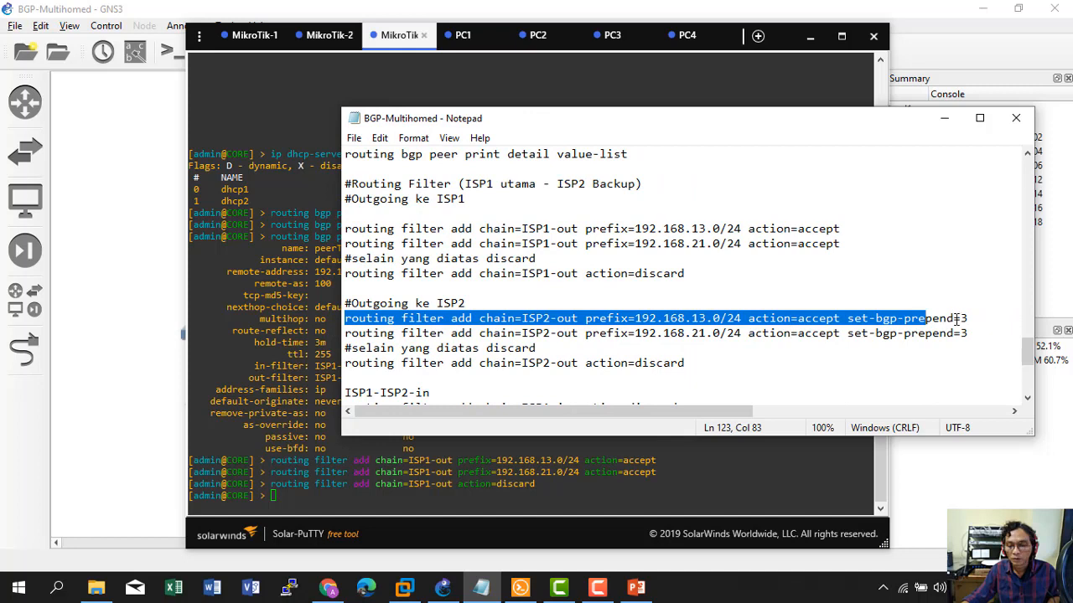
pyautogui.moveTo(969, 319); pyautogui.dragTo(338, 319)
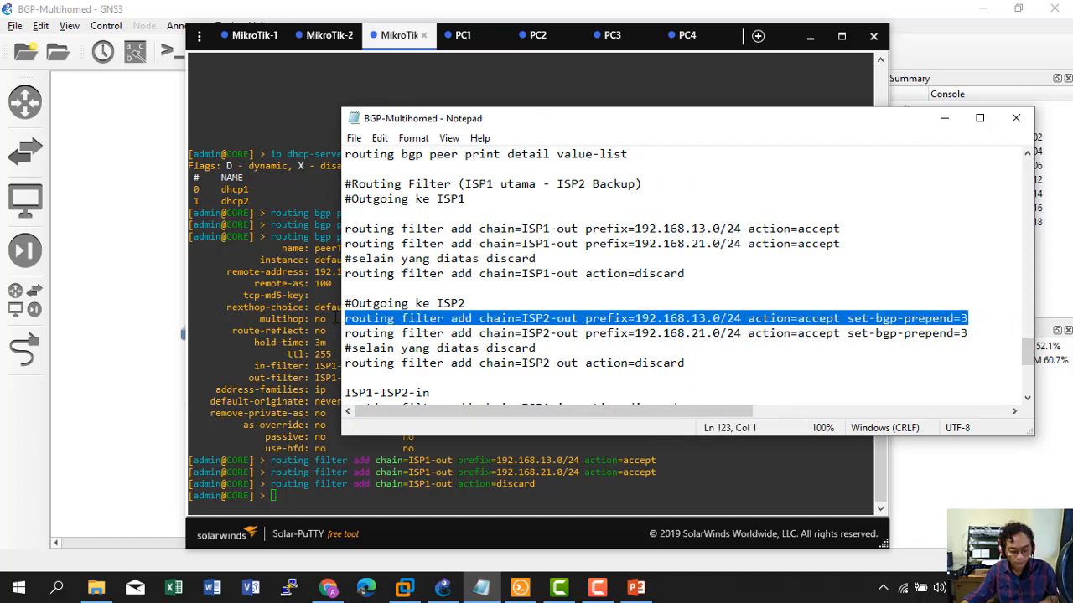
pyautogui.hotkey('ctrl', 'c')
pyautogui.click(315, 473)
pyautogui.rightClick(316, 473)
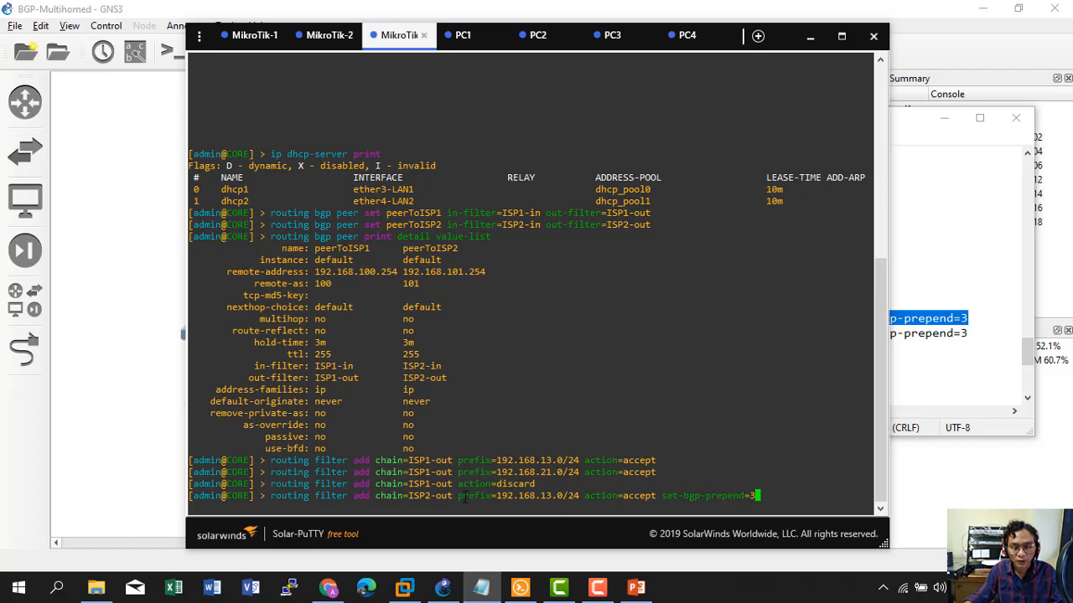
pyautogui.press('Return')
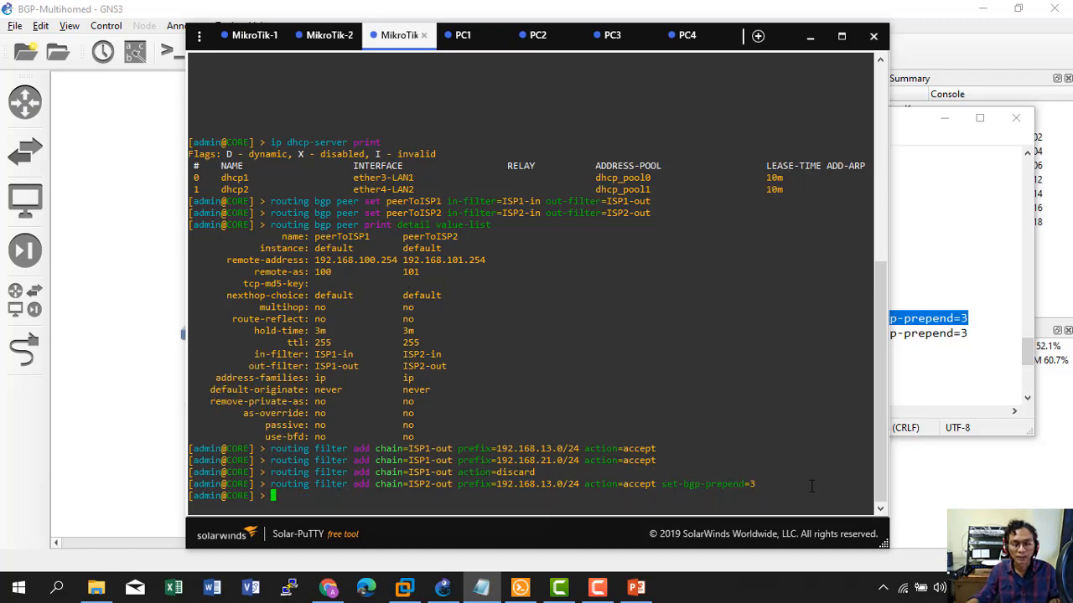
# Add the ISP2-out rule accepting 192.168.21.0/24 with set-bgp-prepend=3.
pyautogui.click(991, 374)
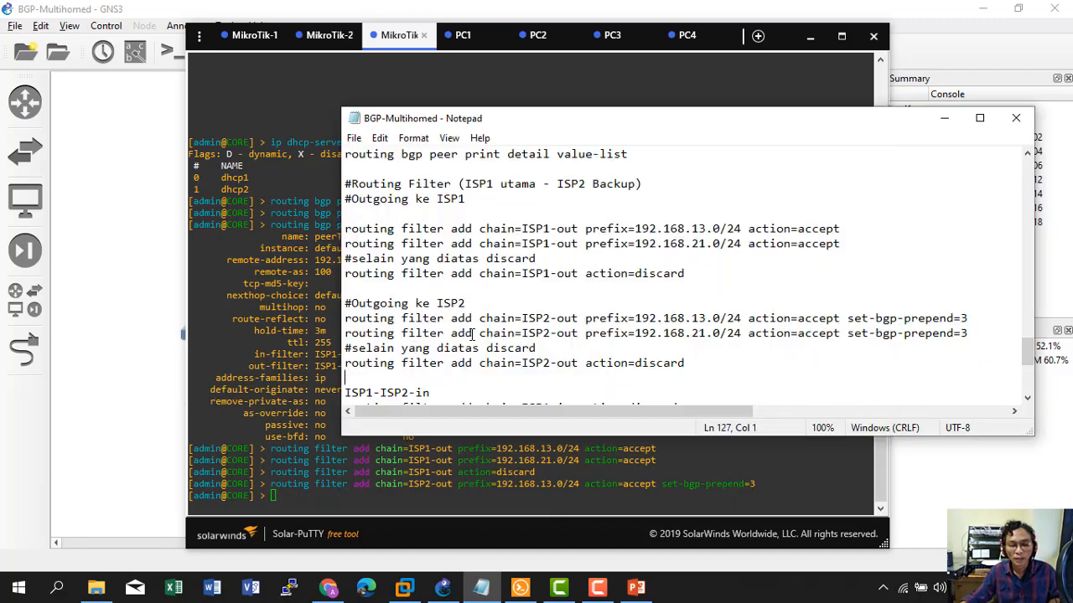
pyautogui.moveTo(345, 334); pyautogui.dragTo(972, 336)
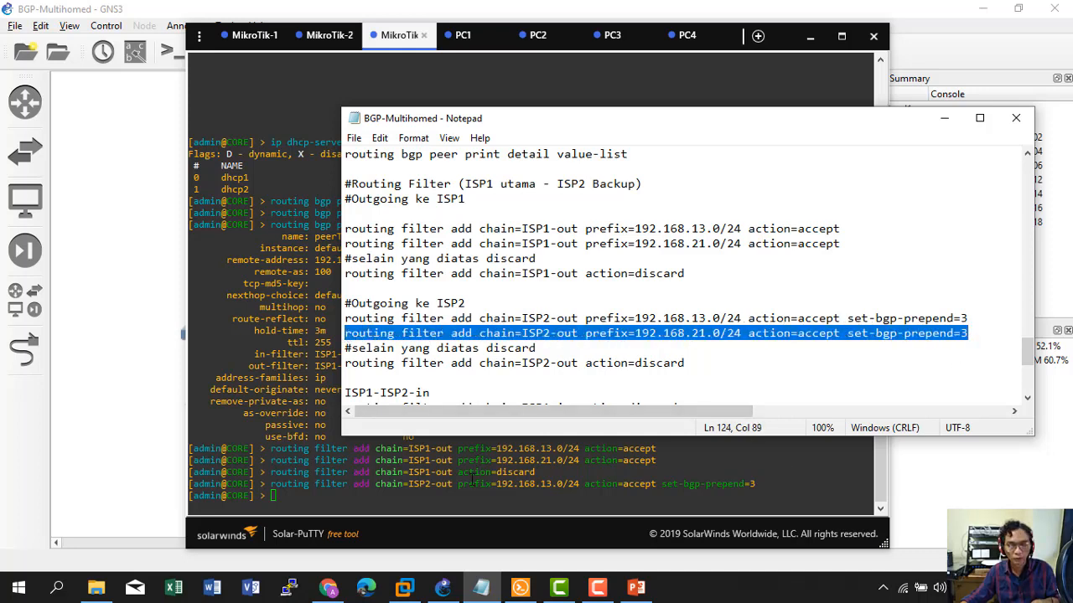
pyautogui.click(473, 479)
pyautogui.rightClick(472, 479)
pyautogui.press('Return')
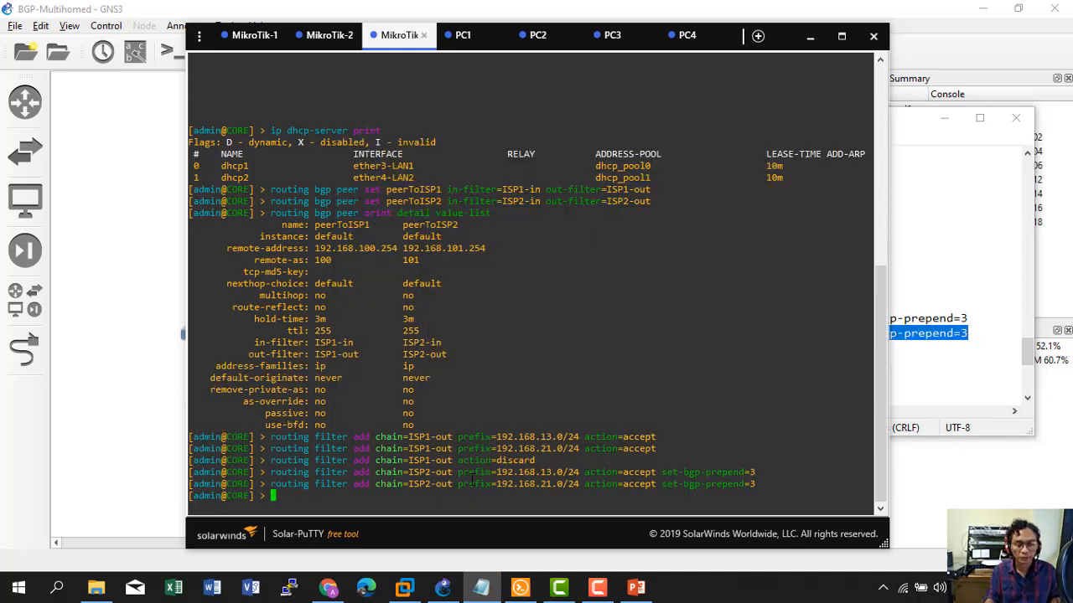
# Add the ISP2-out rule discarding all other routes.
pyautogui.click(903, 364)
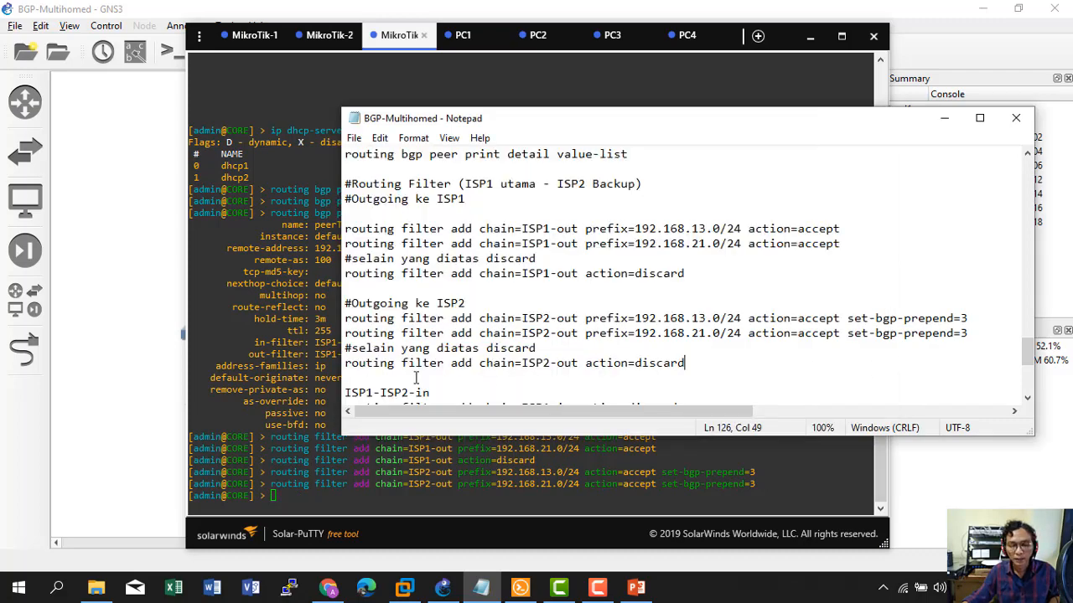
pyautogui.moveTo(346, 365); pyautogui.dragTo(694, 362)
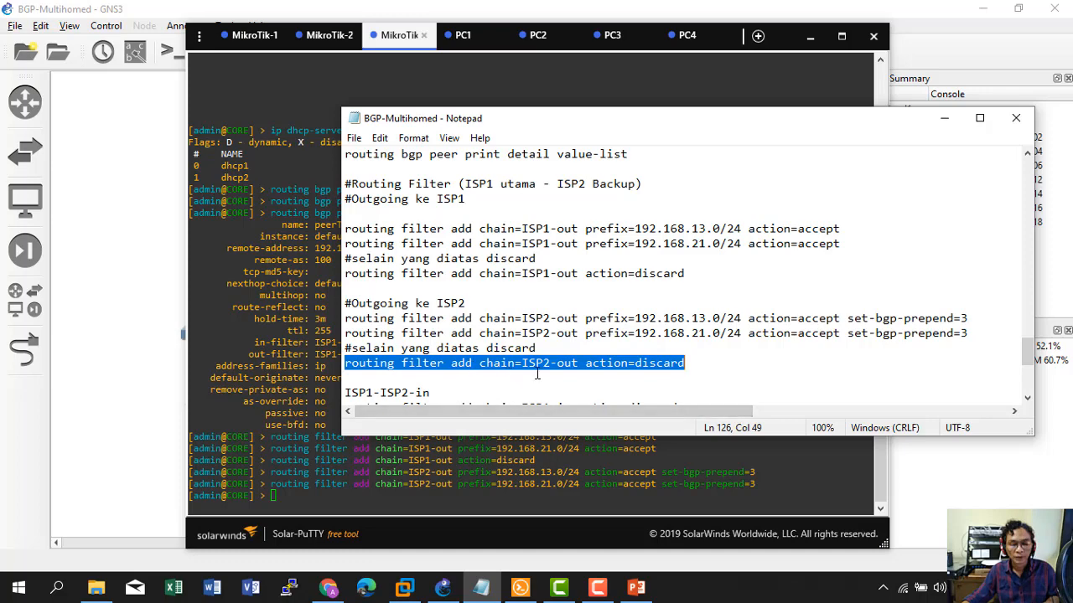
pyautogui.click(438, 496)
pyautogui.rightClick(431, 503)
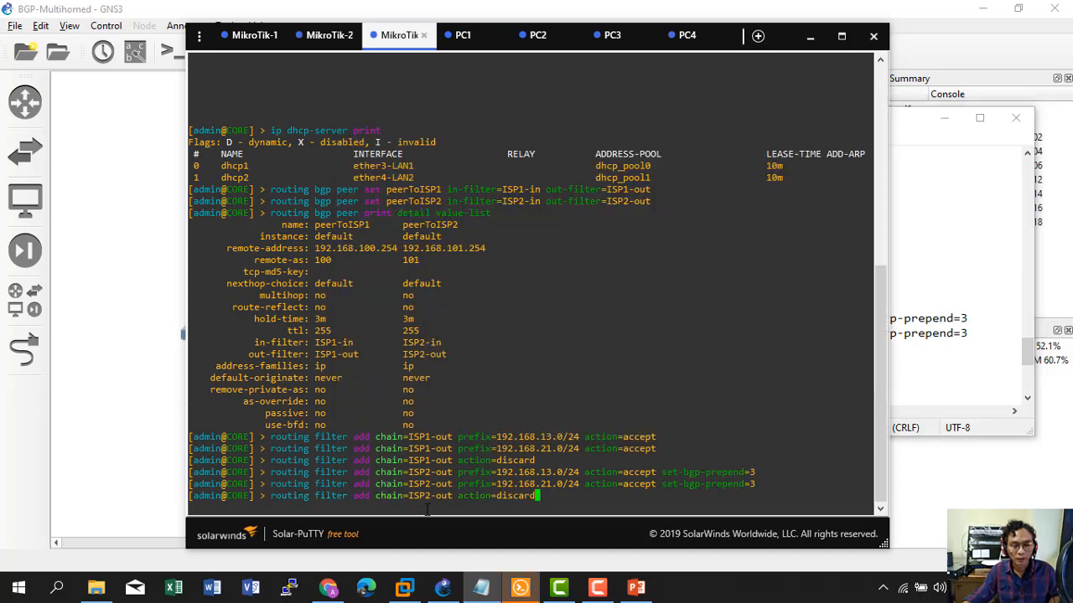
pyautogui.press('Return')
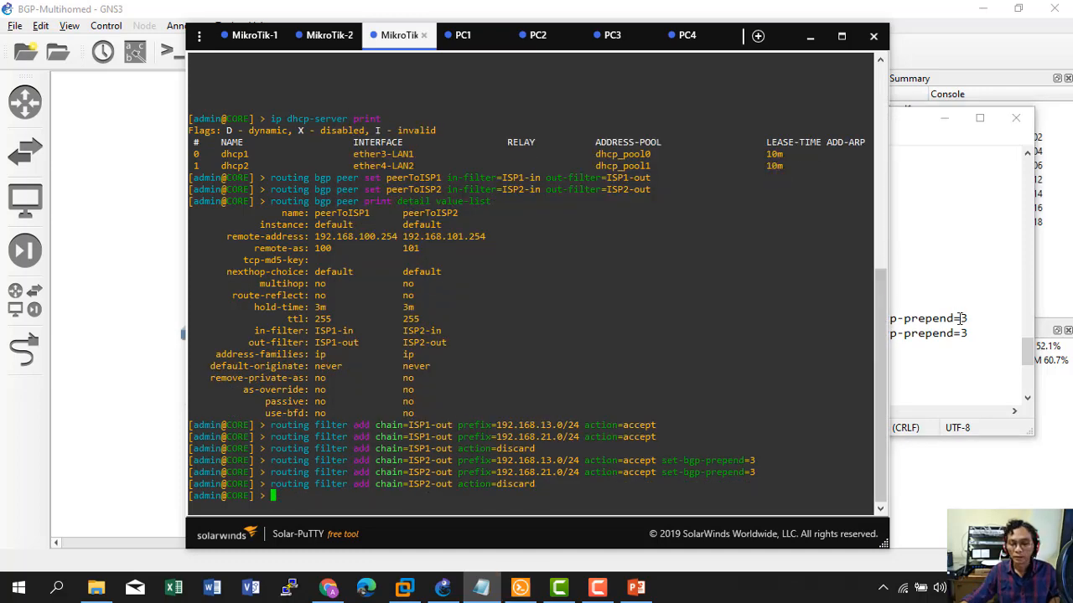
# Paste the two discard 'routing filter add' lines for chains ISP1-in and ISP2-in into CORE.
pyautogui.click(958, 319)
pyautogui.scroll(-2, 958, 319)
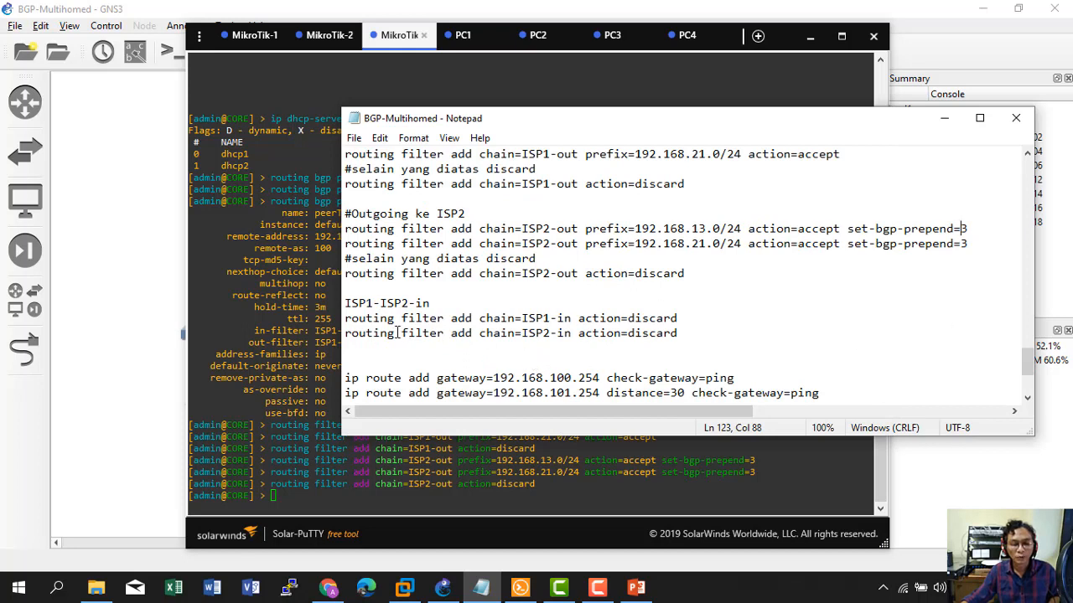
pyautogui.moveTo(346, 323); pyautogui.dragTo(683, 333)
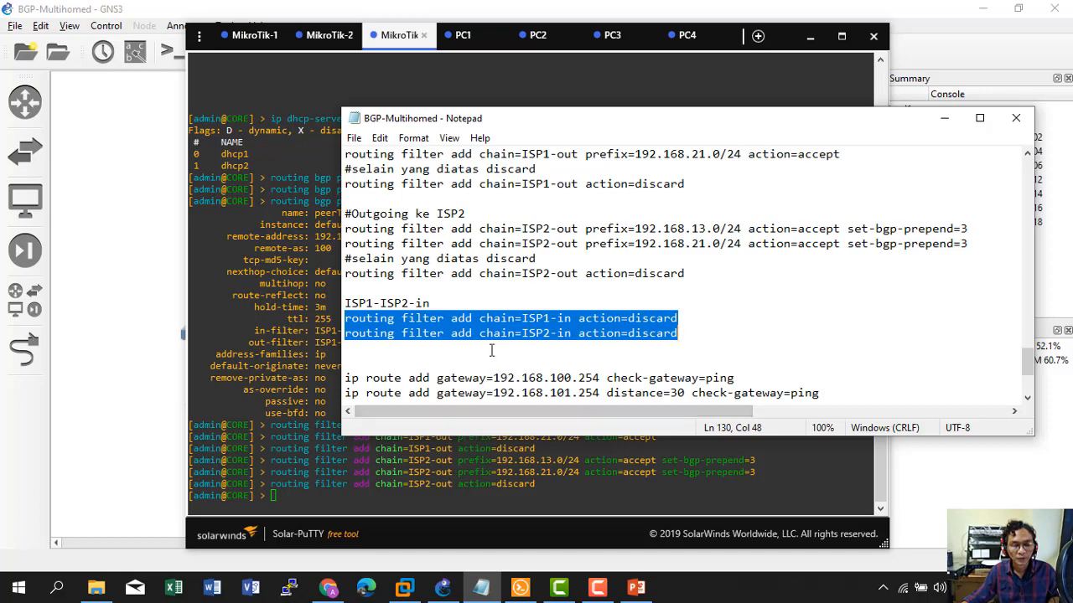
pyautogui.rightClick(491, 322)
pyautogui.click(529, 372)
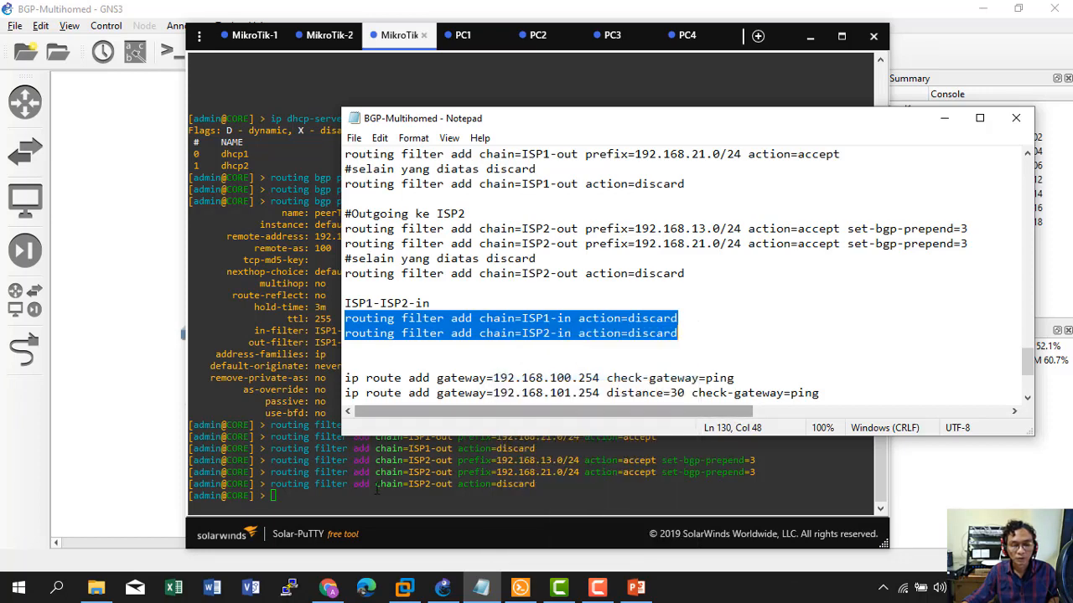
pyautogui.click(373, 496)
pyautogui.rightClick(377, 493)
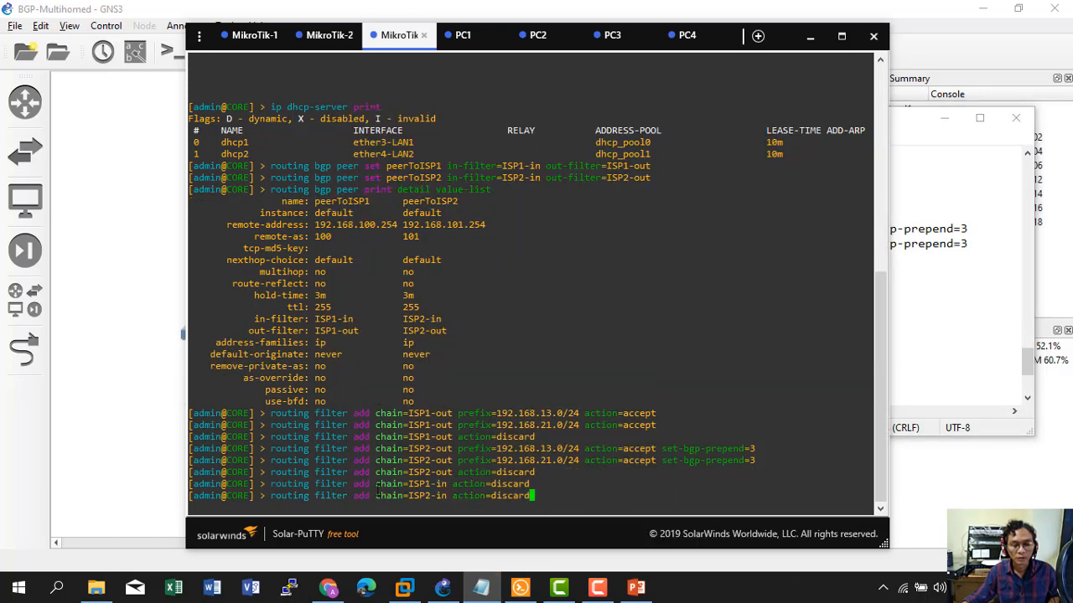
pyautogui.click(961, 344)
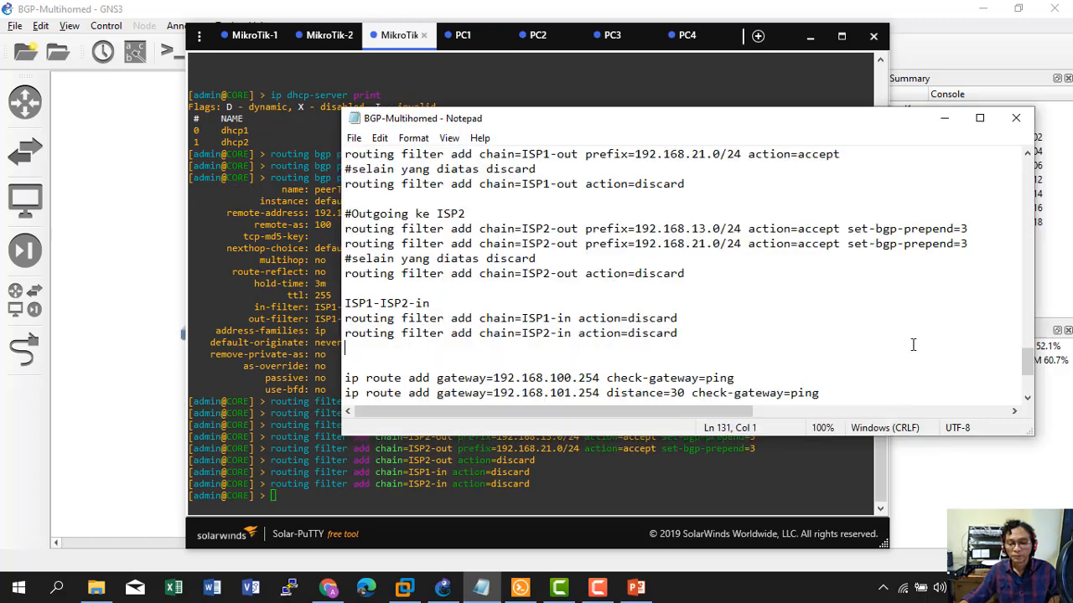
pyautogui.scroll(-2, 729, 345)
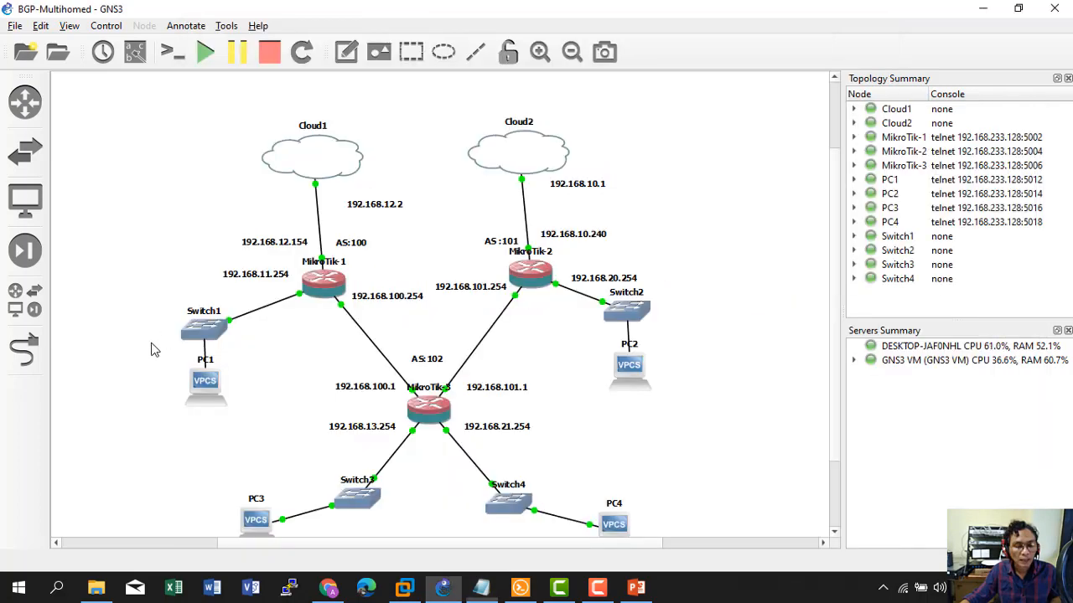
pyautogui.click(149, 347)
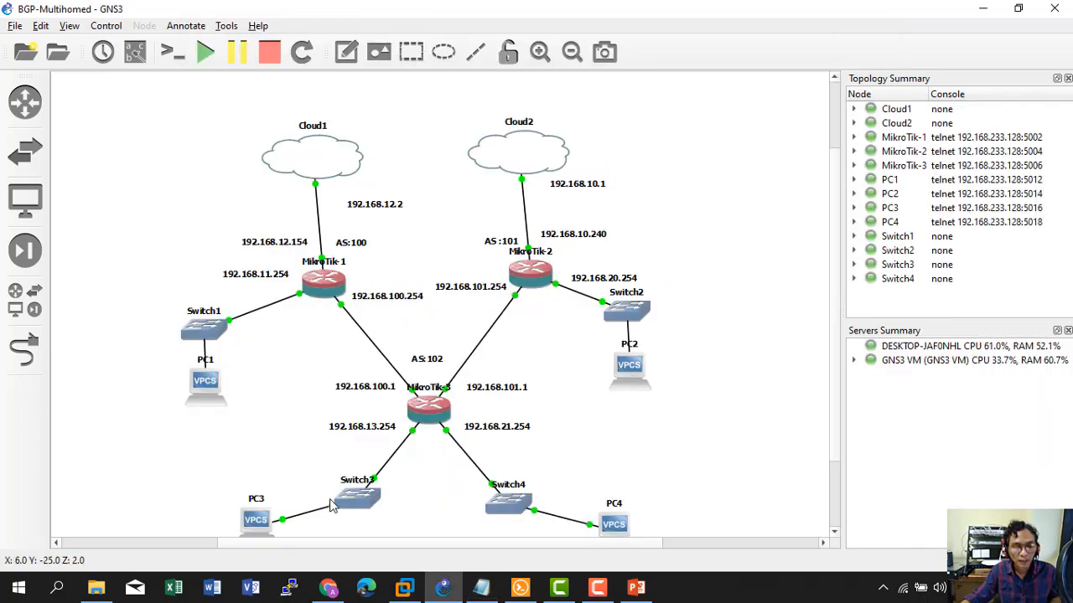
pyautogui.scroll(-1, 331, 505)
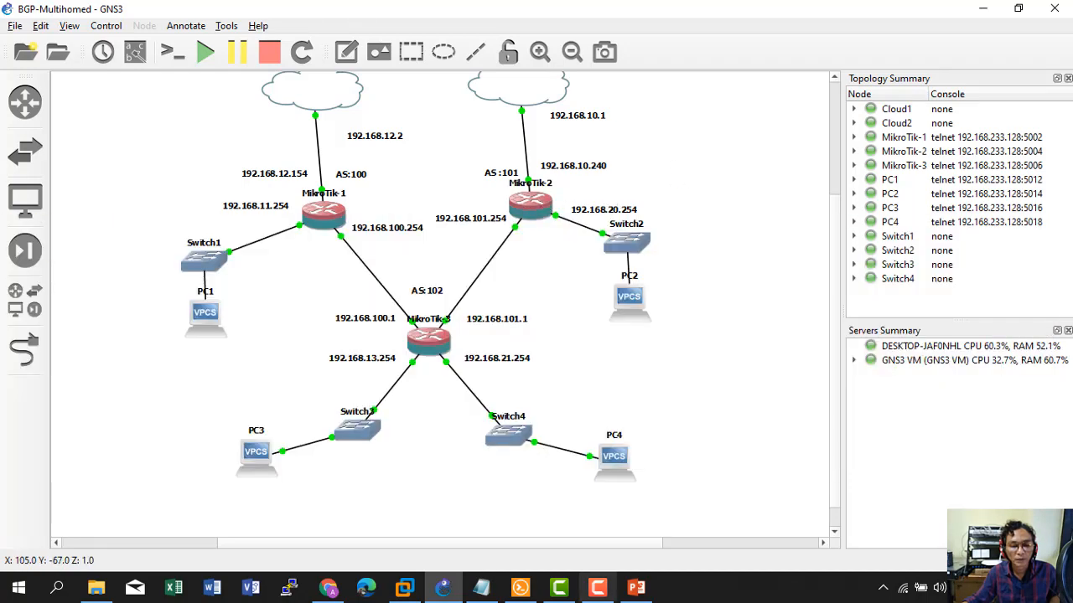
pyautogui.click(484, 595)
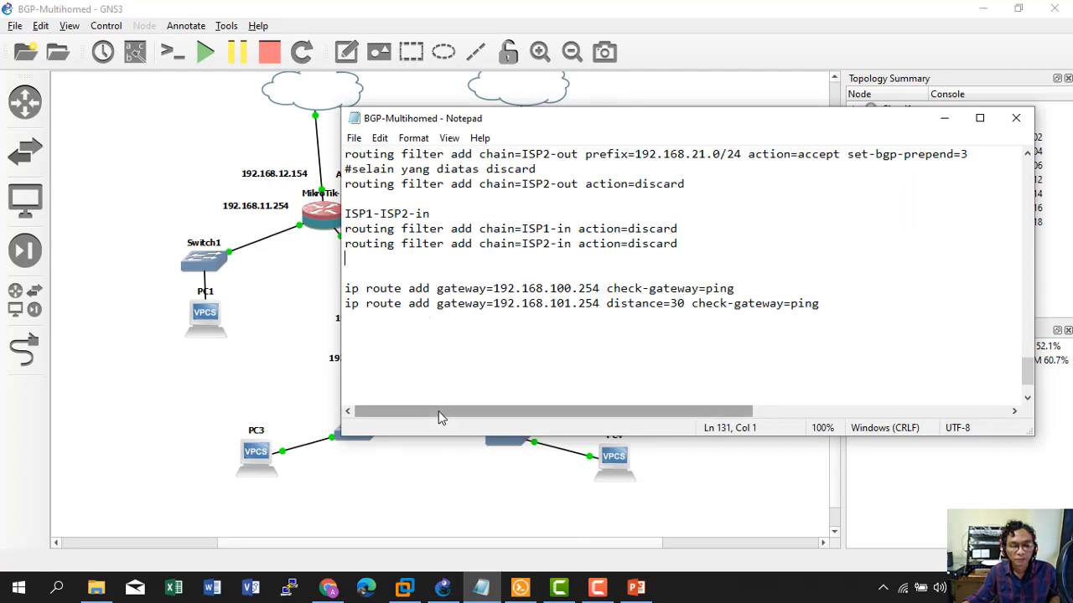
# Add the CORE router's primary default route via 192.168.100.254 from the Notepad notes.
pyautogui.click(345, 293)
pyautogui.moveTo(346, 289); pyautogui.dragTo(739, 288)
pyautogui.rightClick(647, 290)
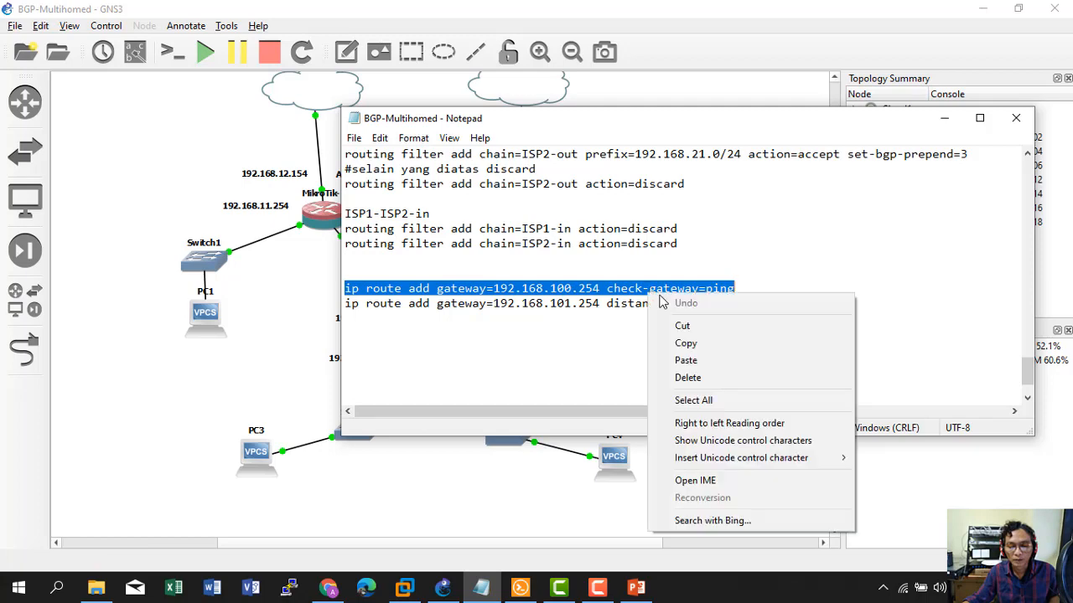
pyautogui.click(670, 344)
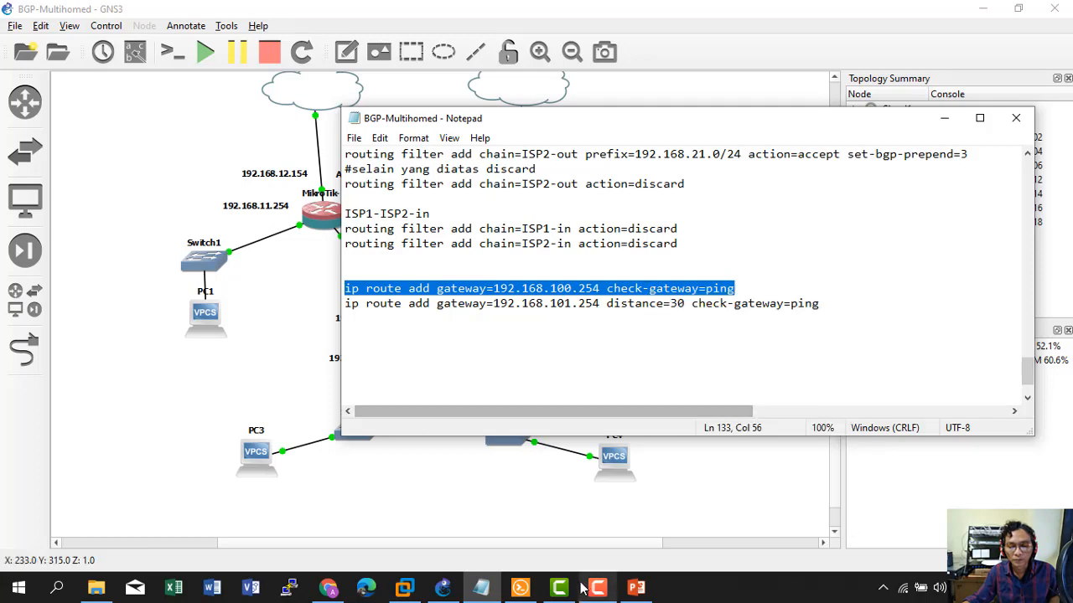
pyautogui.click(520, 588)
pyautogui.hotkey('ctrl', 'v')
pyautogui.press('Return')
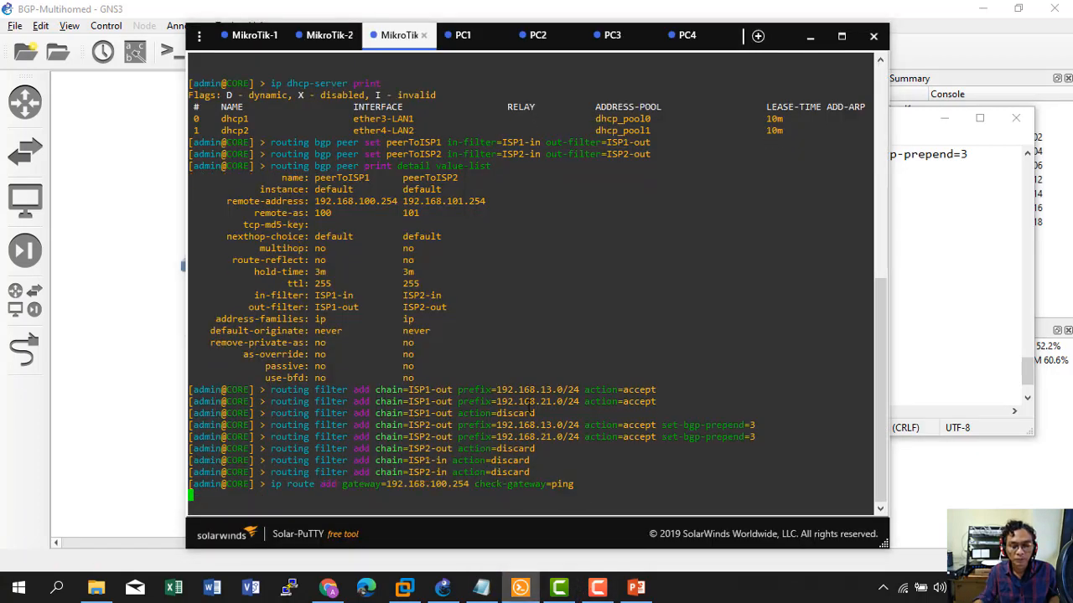
# Add the backup default route via 192.168.101.254 with distance 30.
pyautogui.click(933, 356)
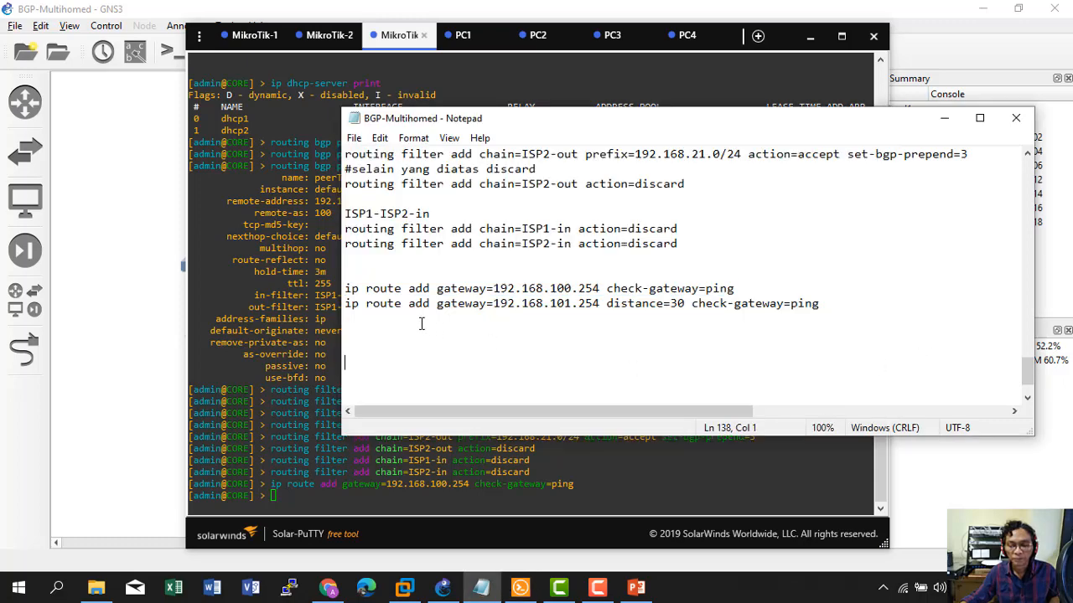
pyautogui.click(346, 304)
pyautogui.moveTo(362, 304); pyautogui.dragTo(796, 310)
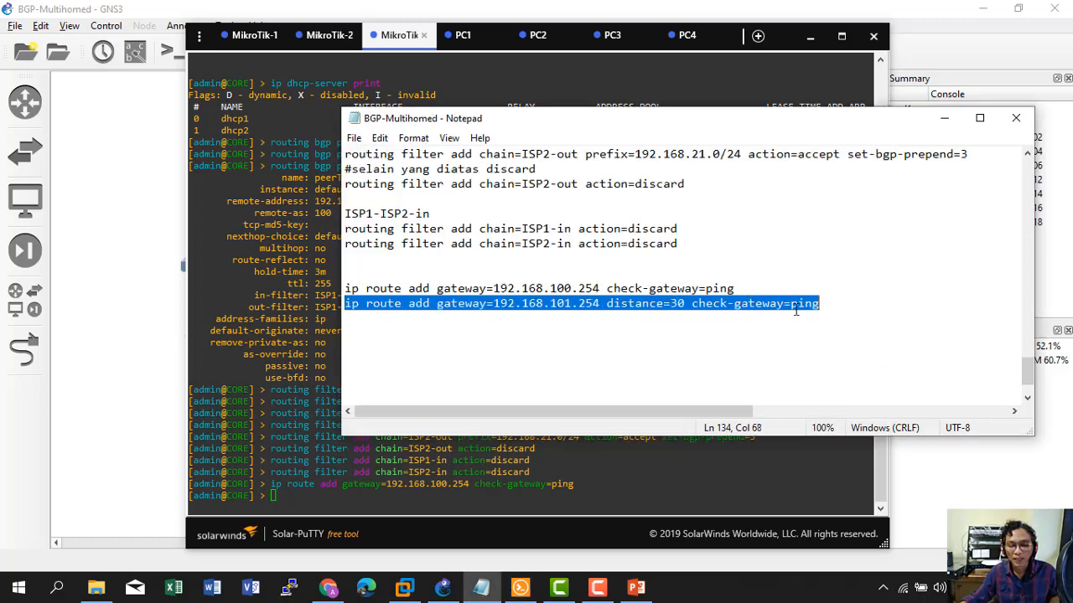
pyautogui.rightClick(652, 308)
pyautogui.click(691, 358)
pyautogui.click(373, 495)
pyautogui.rightClick(372, 494)
pyautogui.press('Return')
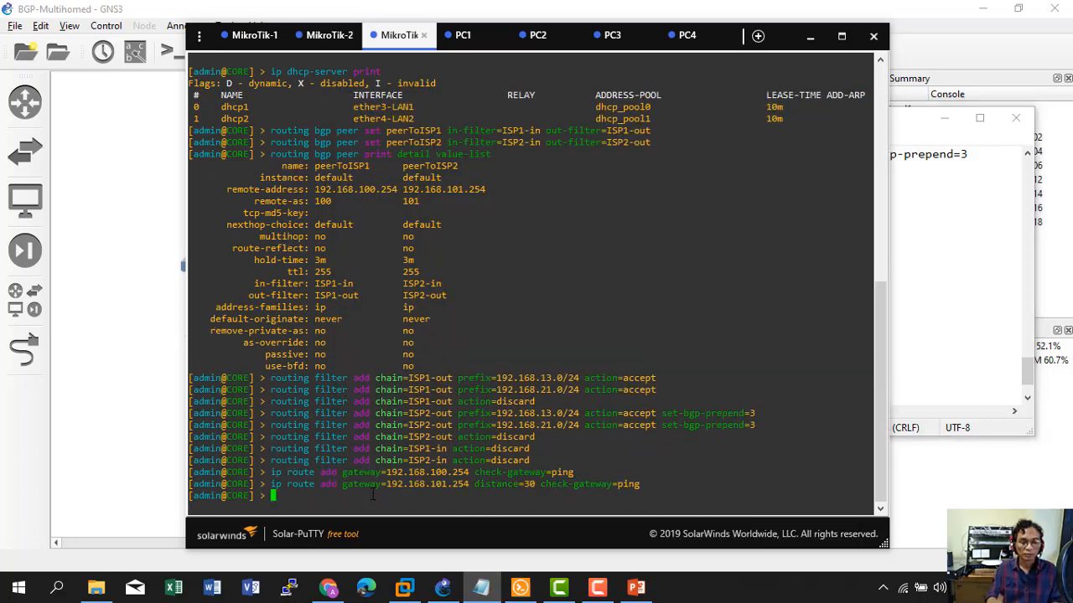
# Run ip route print to confirm both default routes, noting the backup's distance 30.
pyautogui.write('ip ')
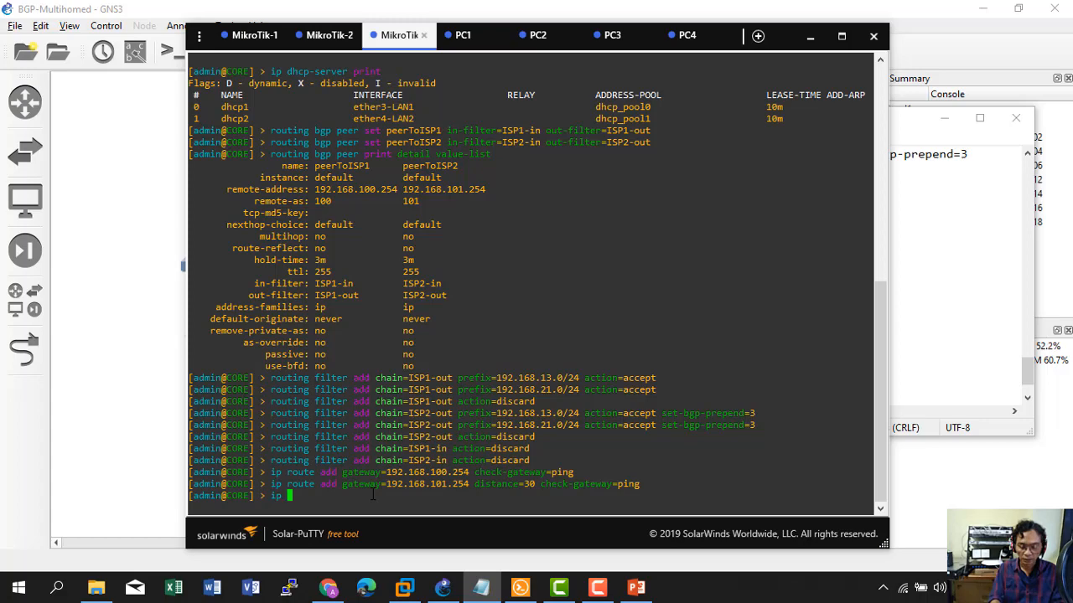
pyautogui.write('route print')
pyautogui.press('Return')
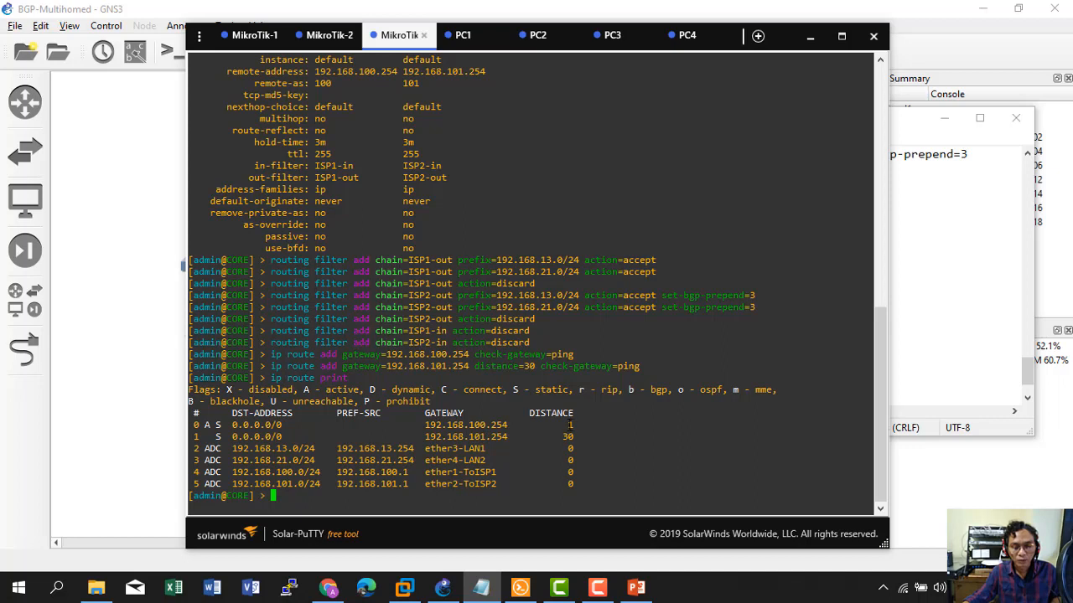
pyautogui.moveTo(559, 437); pyautogui.dragTo(575, 436)
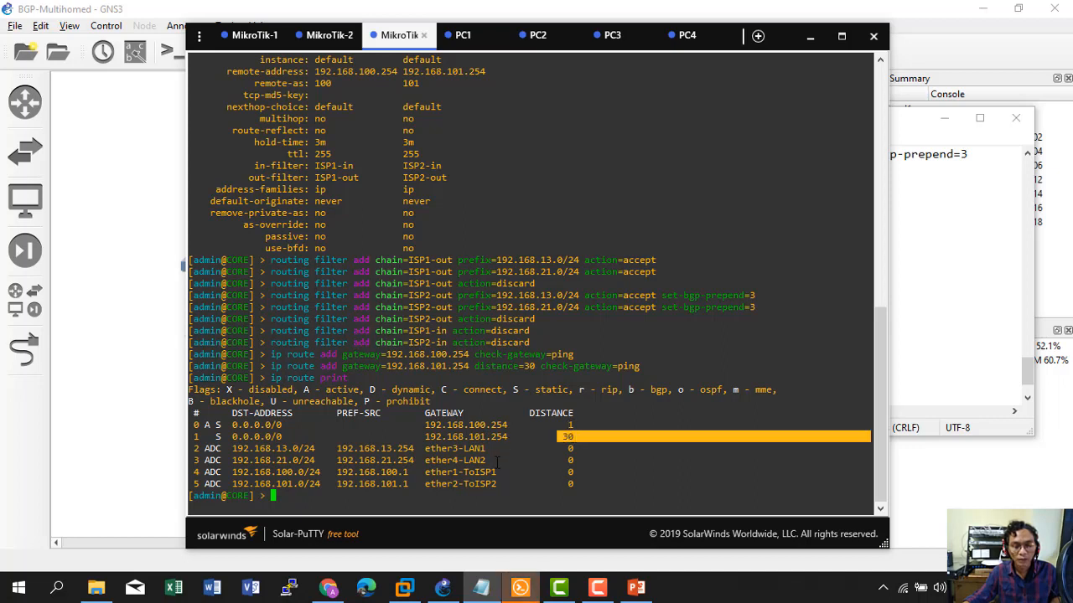
pyautogui.click(490, 489)
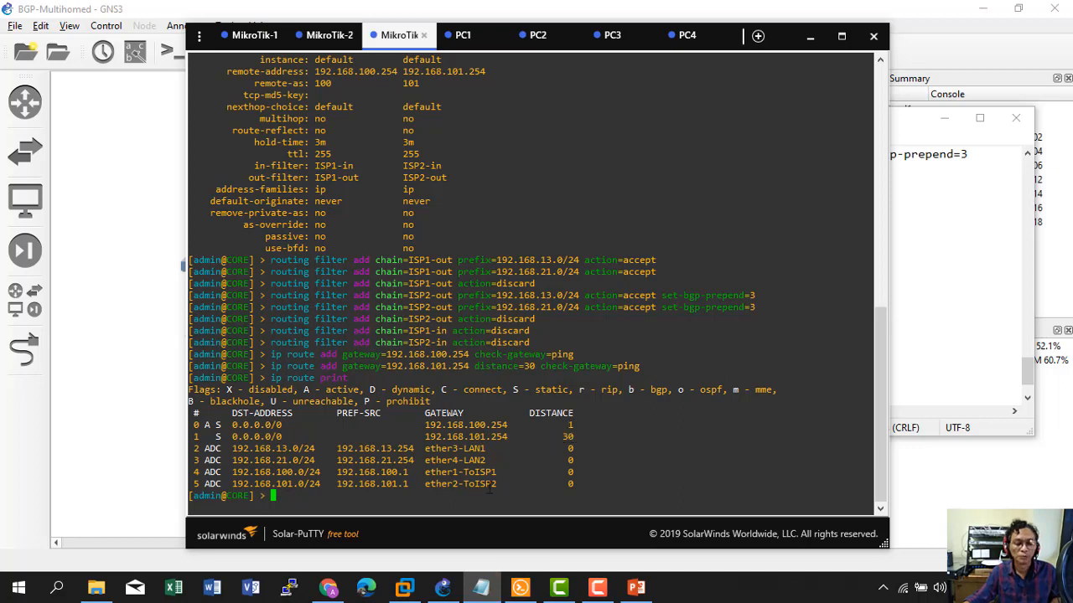
# Rerun PC1's ping to 192.168.20.253.
pyautogui.click(469, 40)
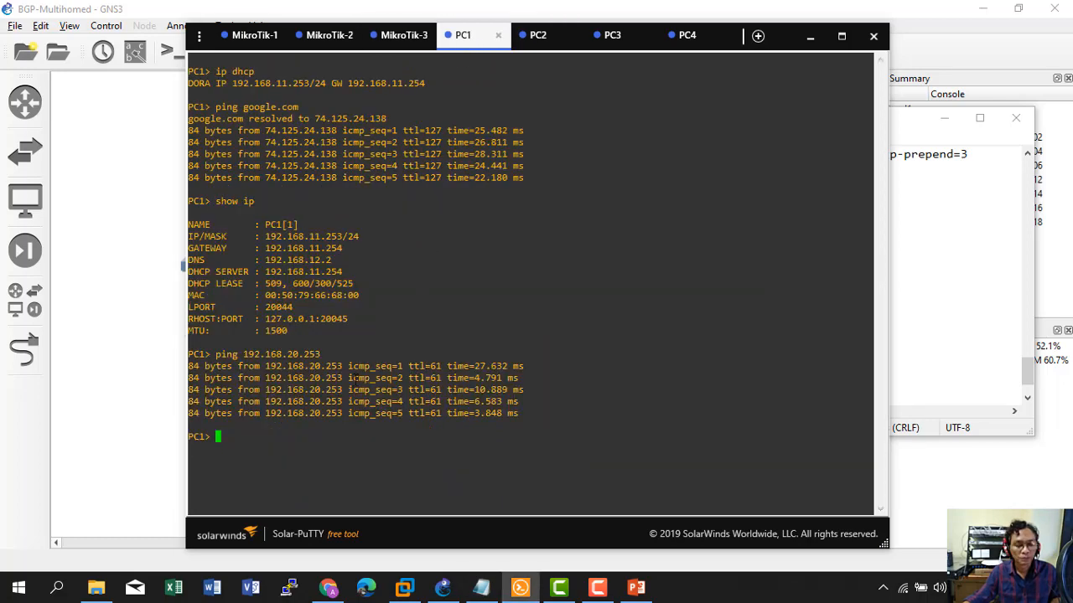
pyautogui.press('Up')
pyautogui.press('Return')
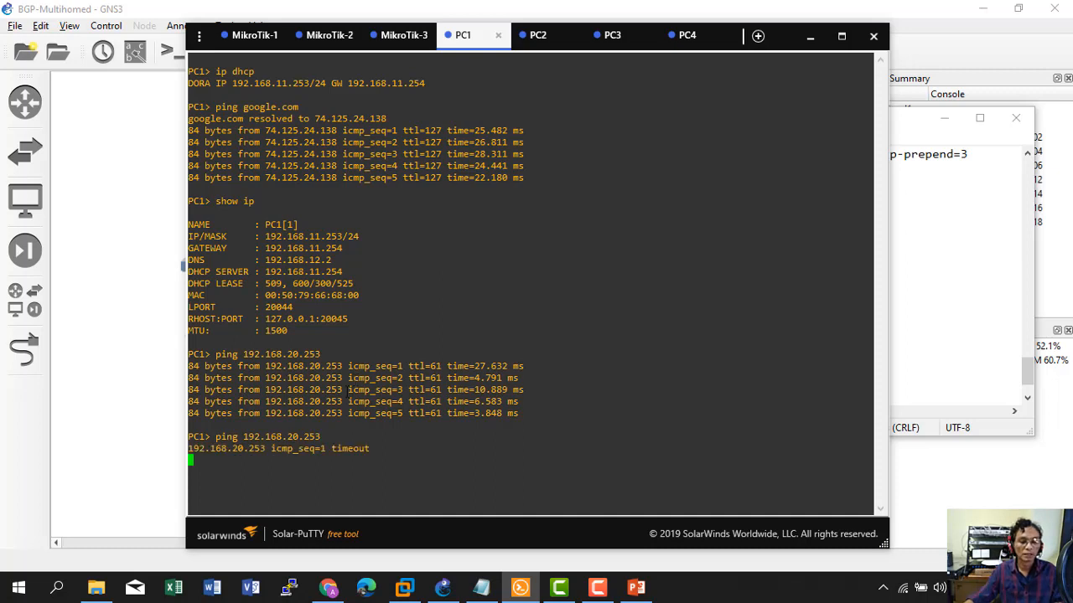
# From PC2, ping 192.168.11.253.
pyautogui.click(538, 37)
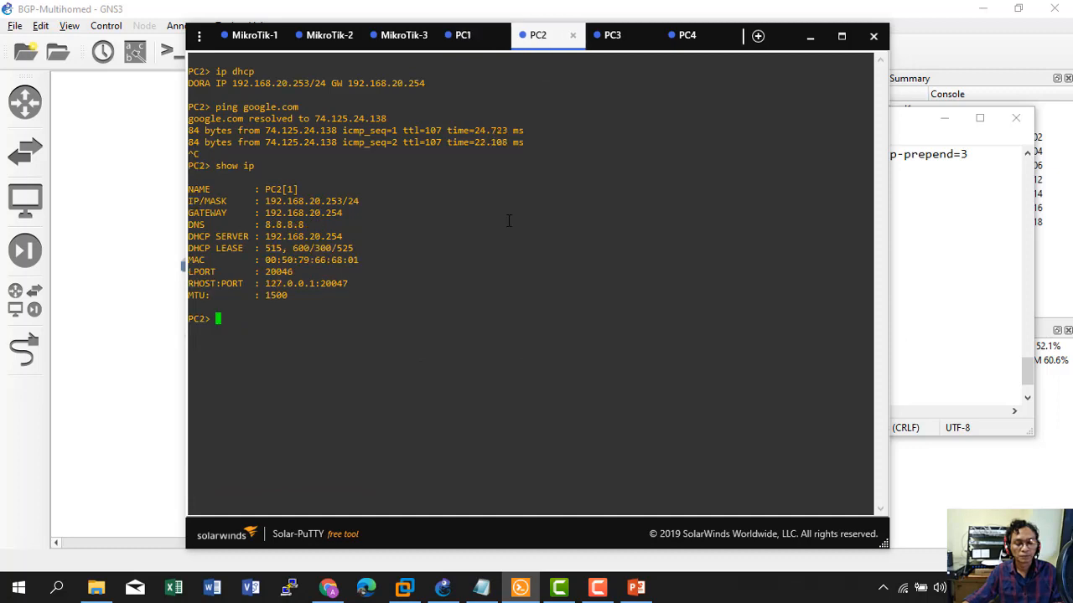
pyautogui.press('Up')
pyautogui.press('Up')
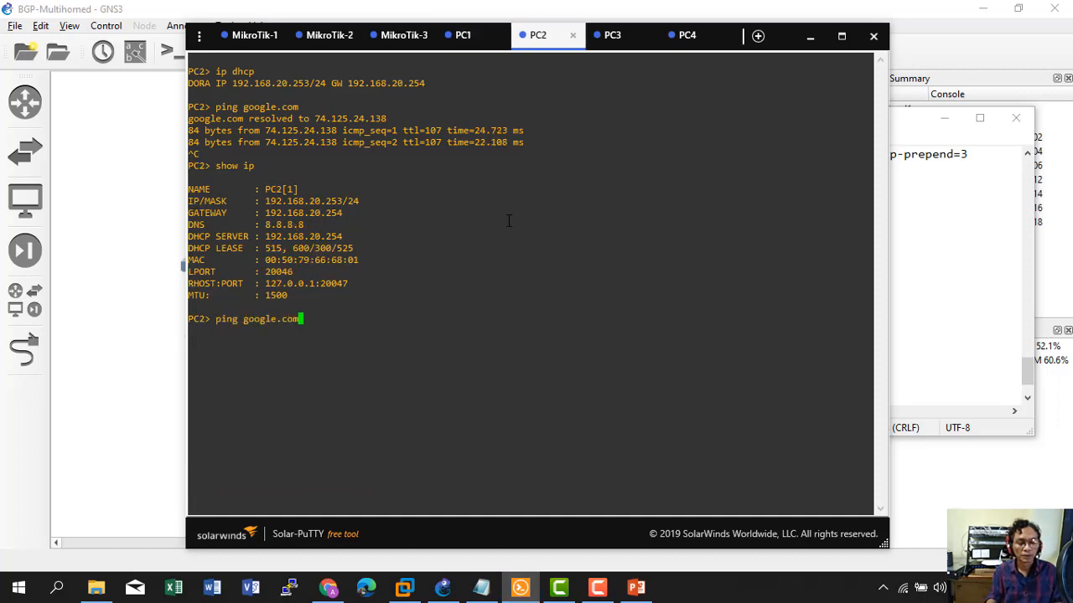
pyautogui.press('Down')
pyautogui.press('BackSpace')
pyautogui.press('BackSpace')
pyautogui.press('BackSpace')
pyautogui.press('BackSpace')
pyautogui.press('BackSpace')
pyautogui.press('BackSpace')
pyautogui.press('BackSpace')
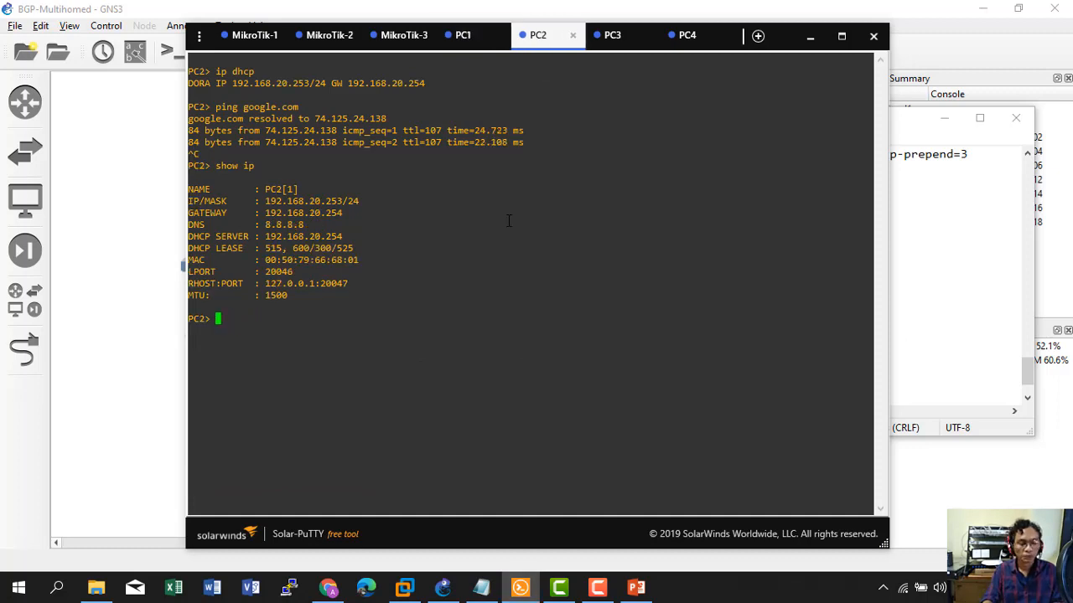
pyautogui.write('ping 19')
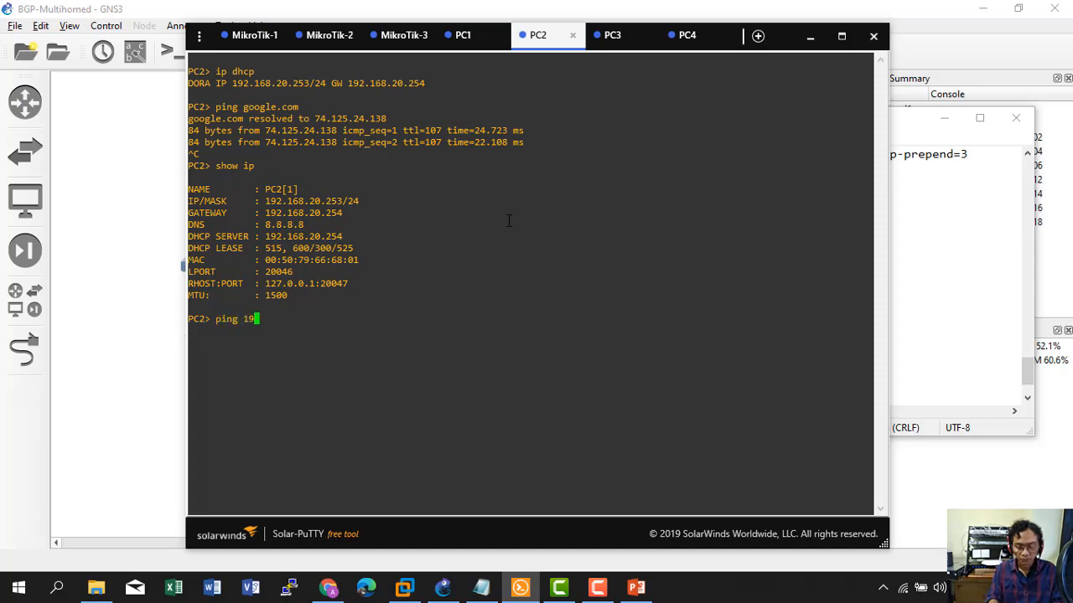
pyautogui.write('2.168.')
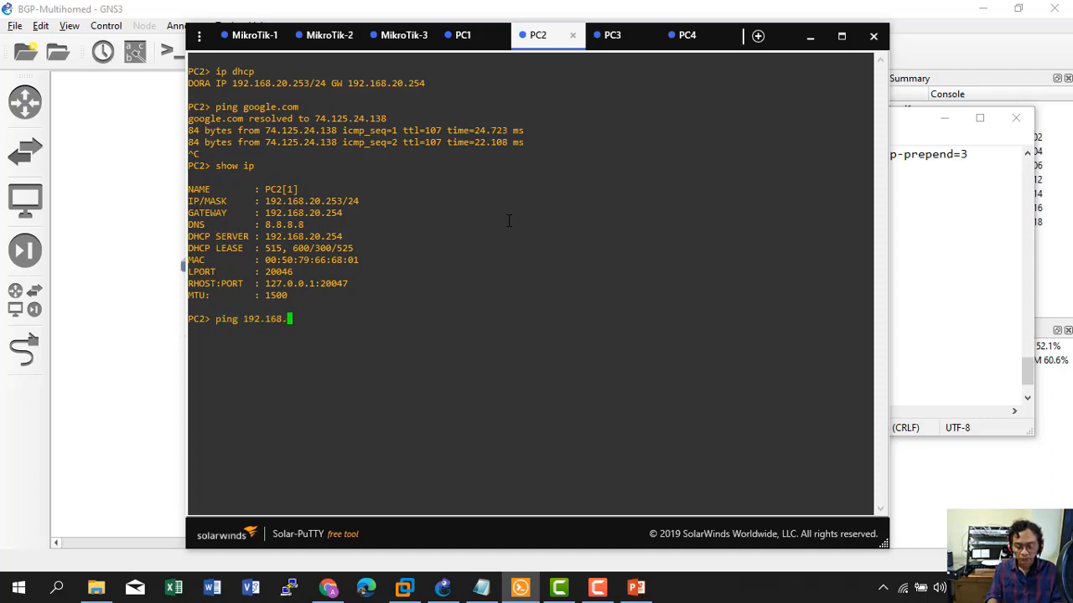
pyautogui.write('11.253')
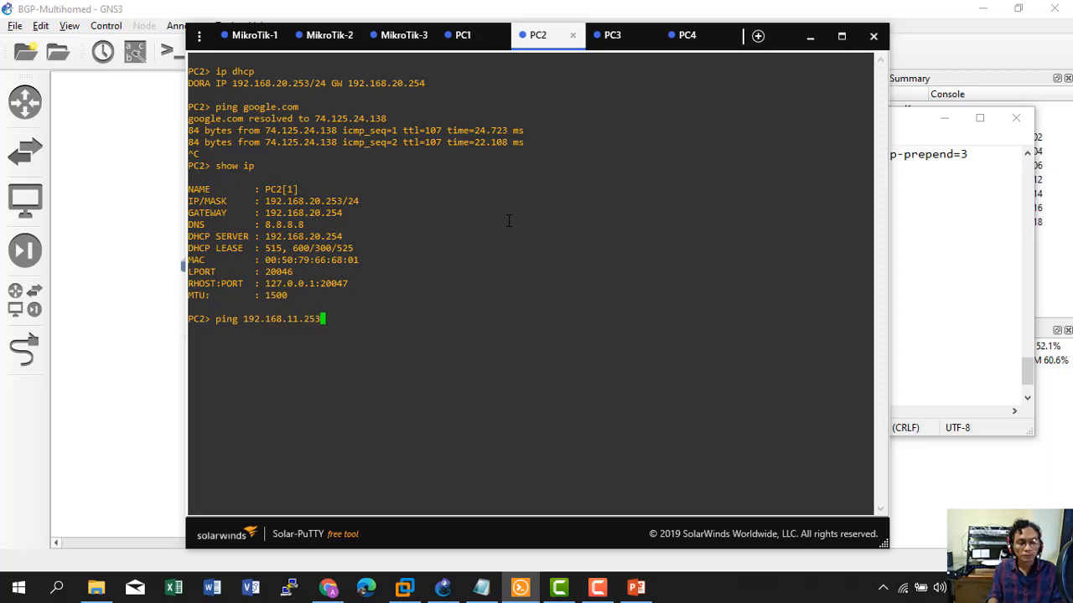
pyautogui.press('Return')
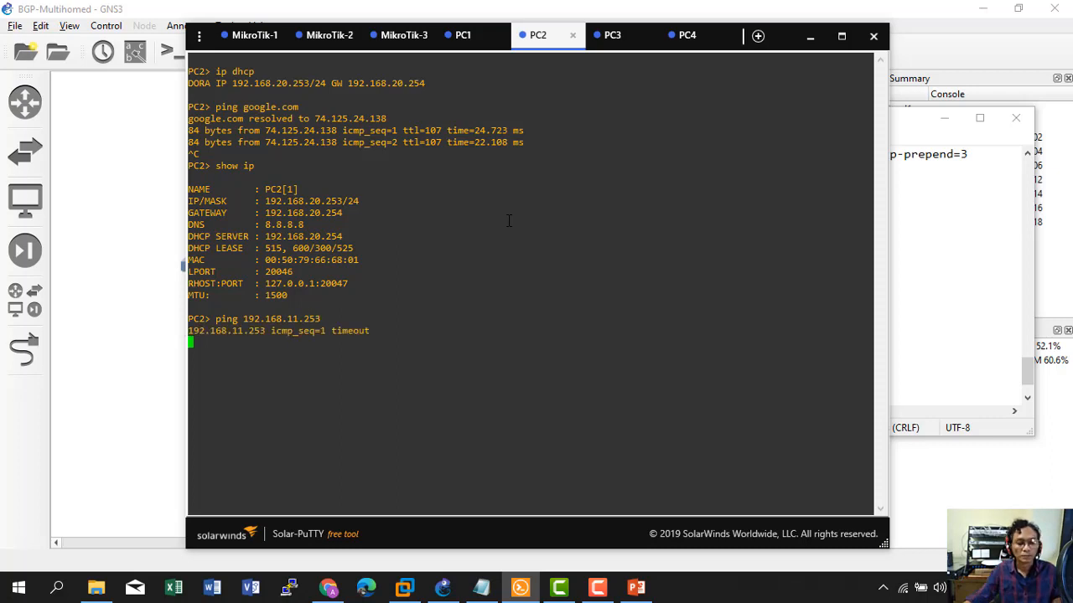
# From PC3, rerun the pings to 192.168.11.253 and 192.168.20.253.
pyautogui.click(607, 40)
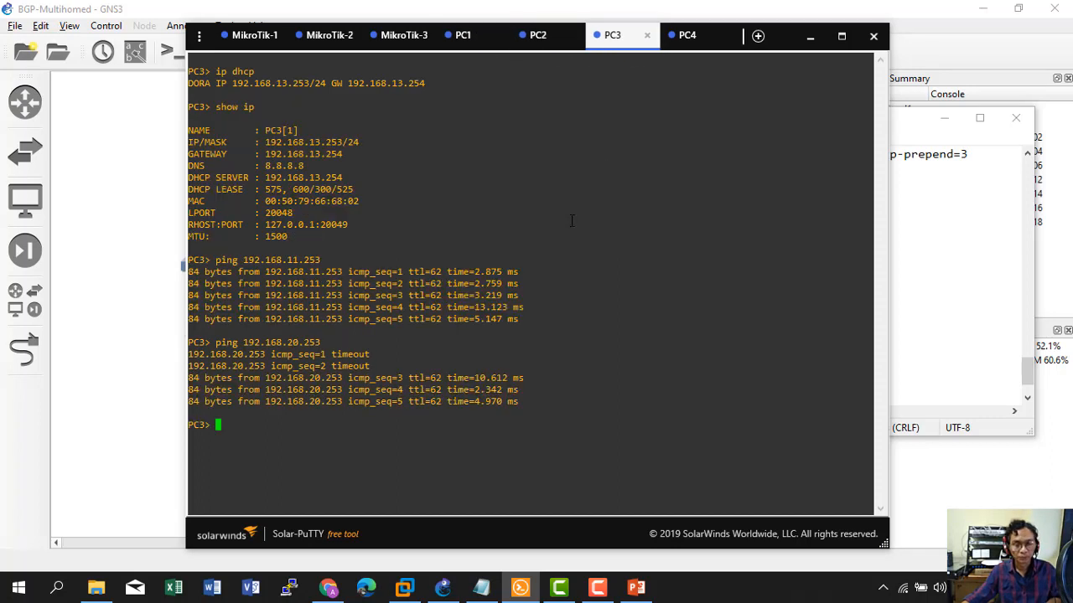
pyautogui.press('Up')
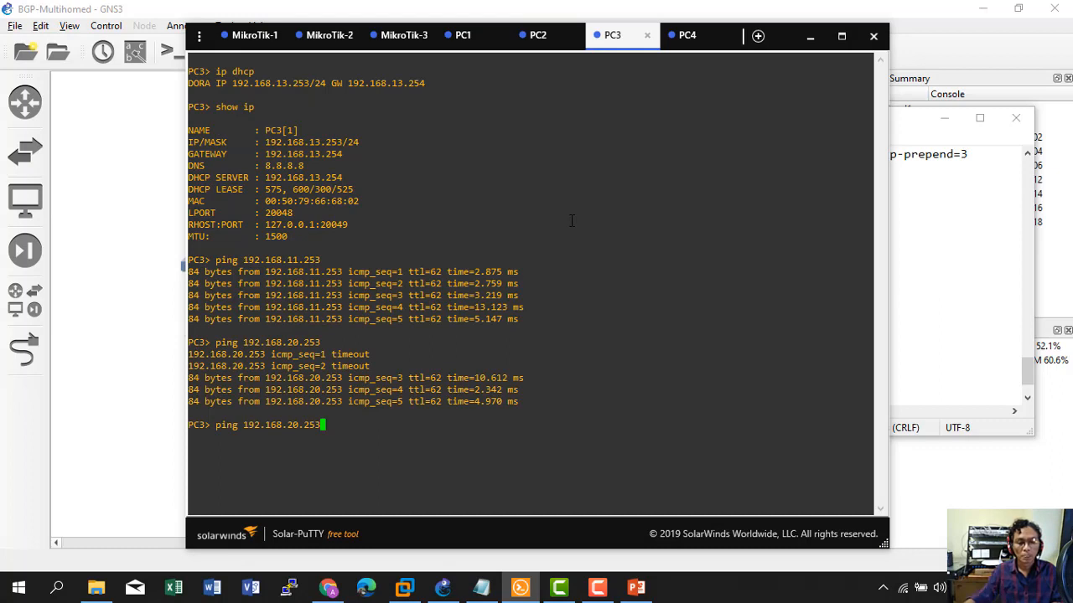
pyautogui.press('Up')
pyautogui.press('Return')
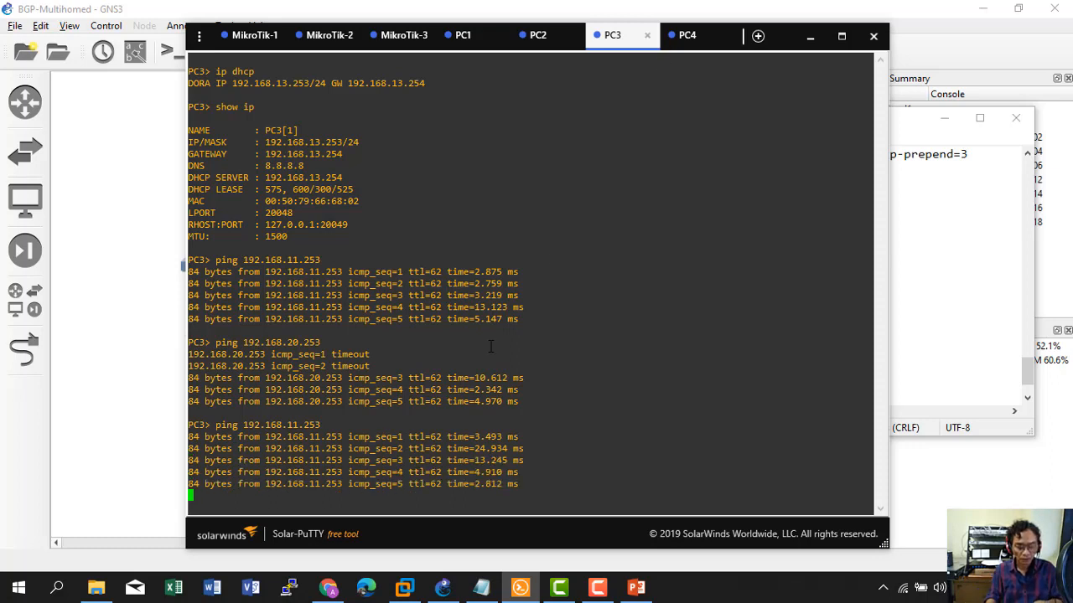
pyautogui.hotkey('ctrl', 'c')
pyautogui.press('Up')
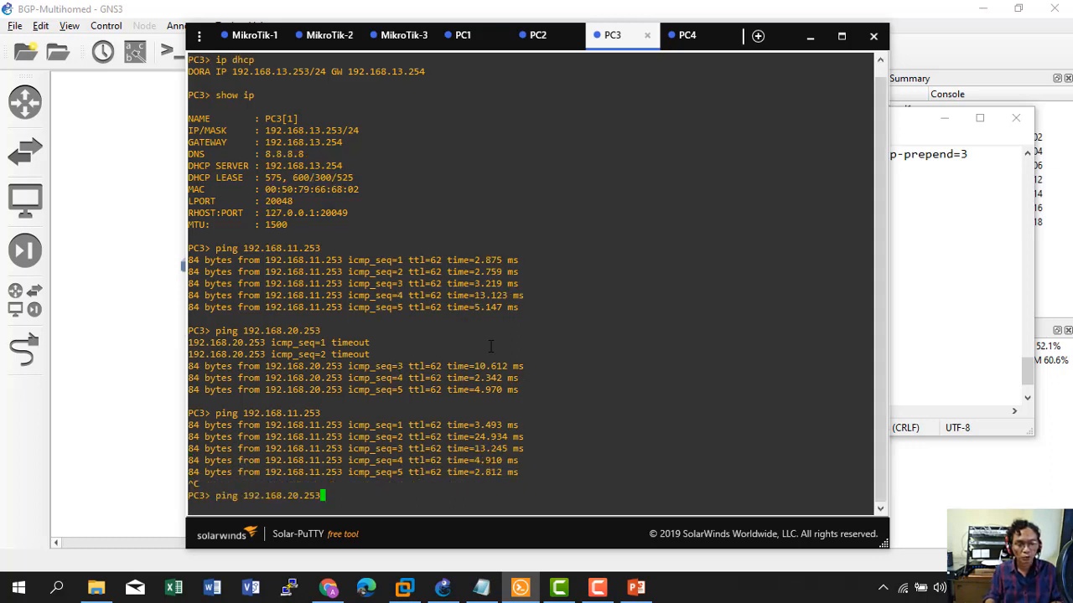
pyautogui.press('Return')
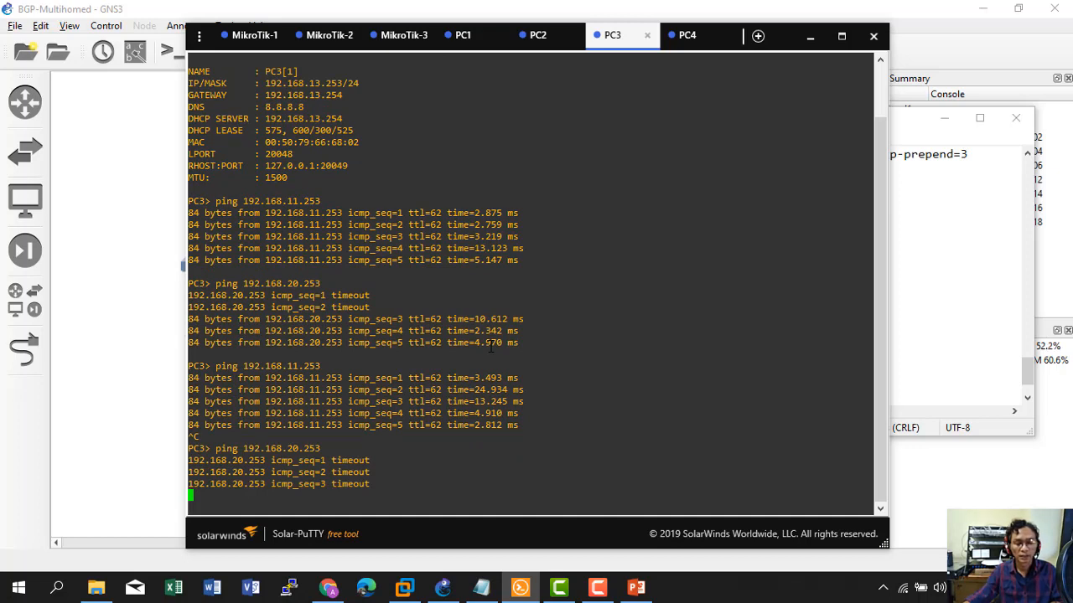
# From PC4, ping 192.168.11.253, correcting an accidental ping to 192.168.1.253.
pyautogui.click(684, 42)
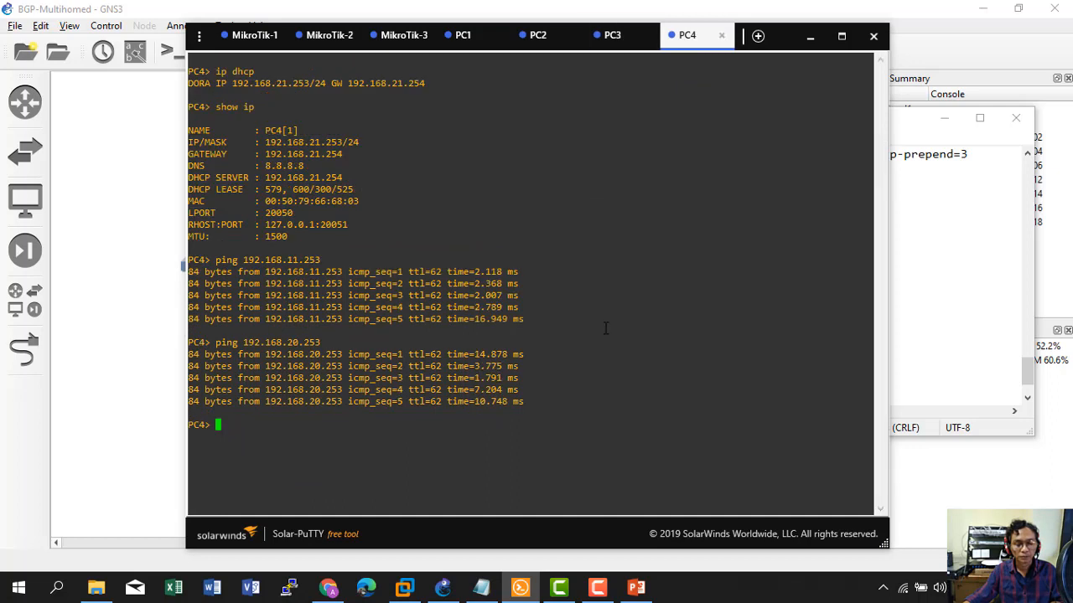
pyautogui.press('Up')
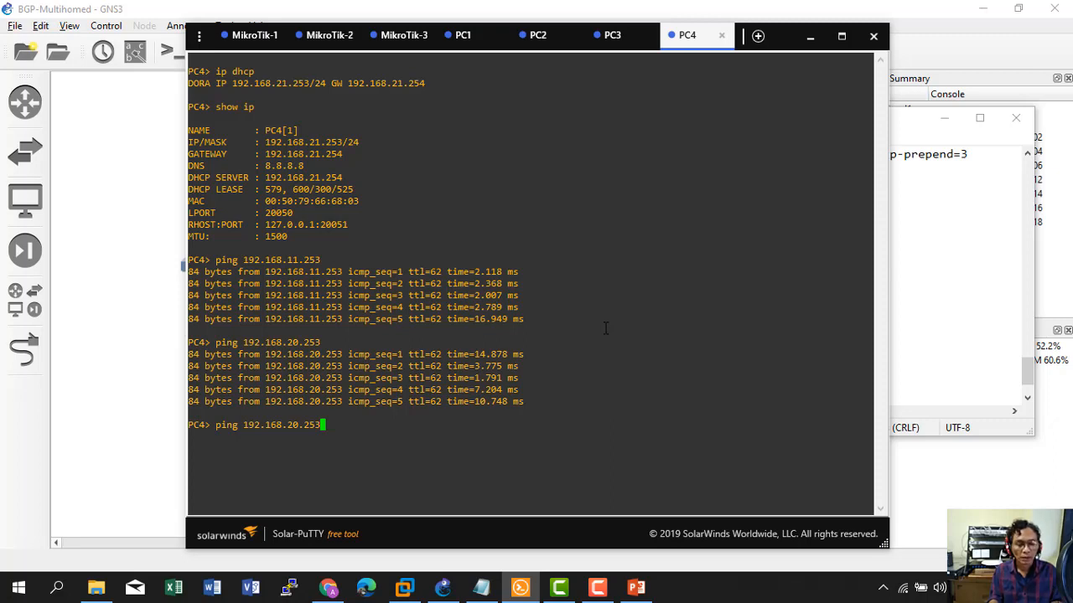
pyautogui.press('Left')
pyautogui.press('Left')
pyautogui.press('Left')
pyautogui.press('Left')
pyautogui.press('BackSpace')
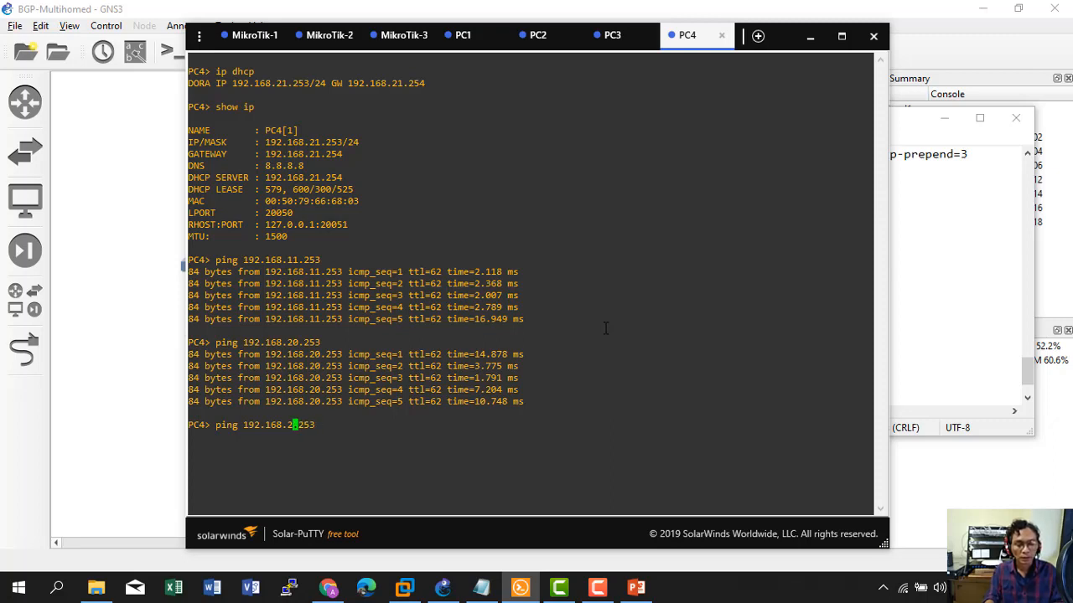
pyautogui.press('BackSpace')
pyautogui.write('1')
pyautogui.press('Return')
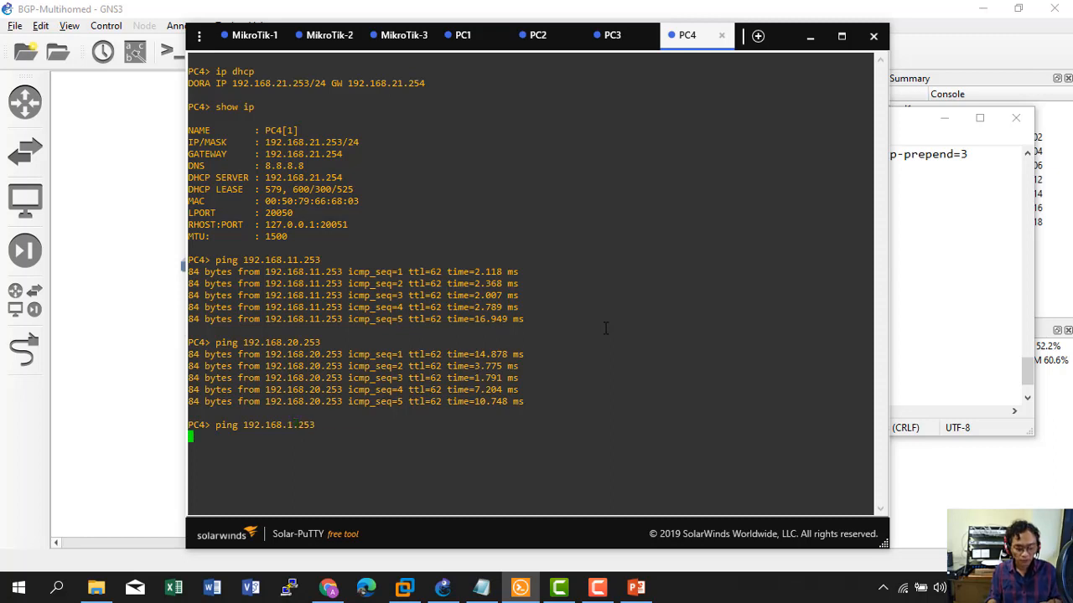
pyautogui.hotkey('ctrl', 'c')
pyautogui.press('Up')
pyautogui.press('Left')
pyautogui.press('Left')
pyautogui.press('Left')
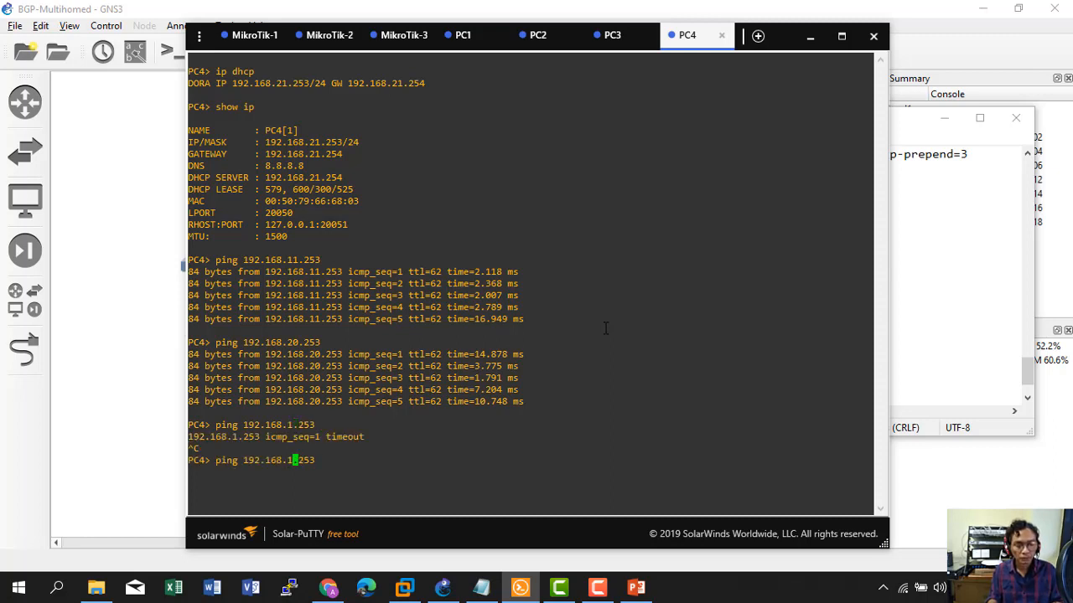
pyautogui.write('1')
pyautogui.press('Return')
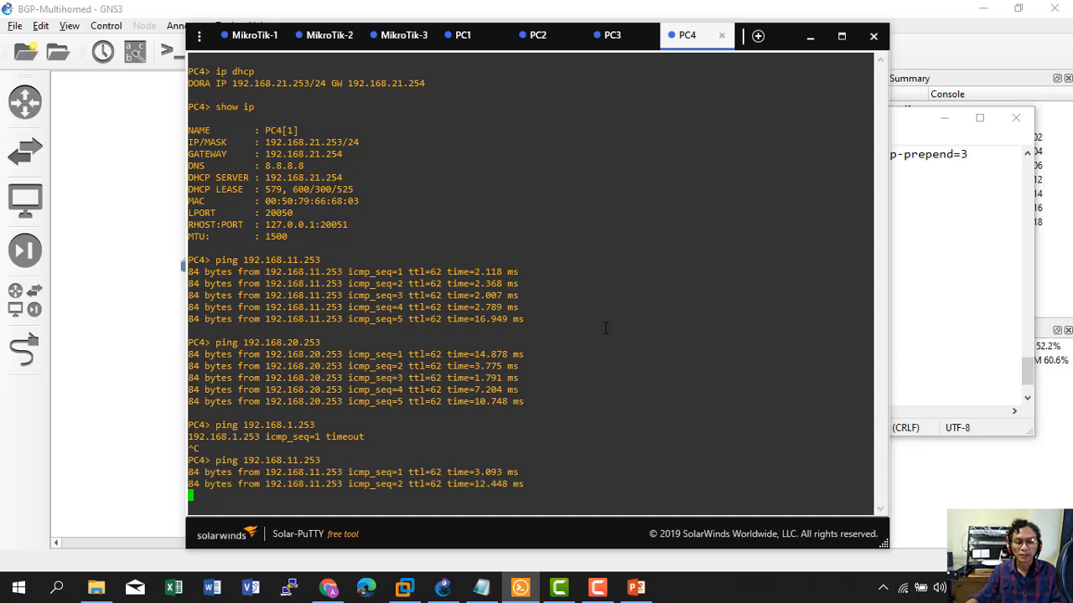
# From PC4, ping 192.168.20.253.
pyautogui.hotkey('ctrl', 'c')
pyautogui.press('Up')
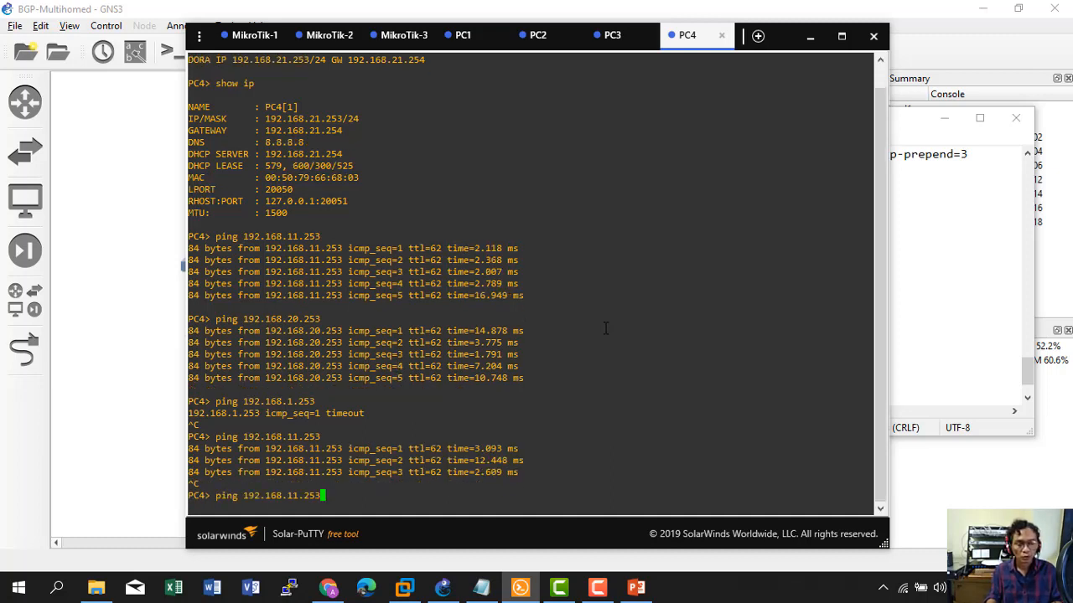
pyautogui.press('Up')
pyautogui.press('Left')
pyautogui.press('Left')
pyautogui.press('Left')
pyautogui.press('Left')
pyautogui.press('BackSpace')
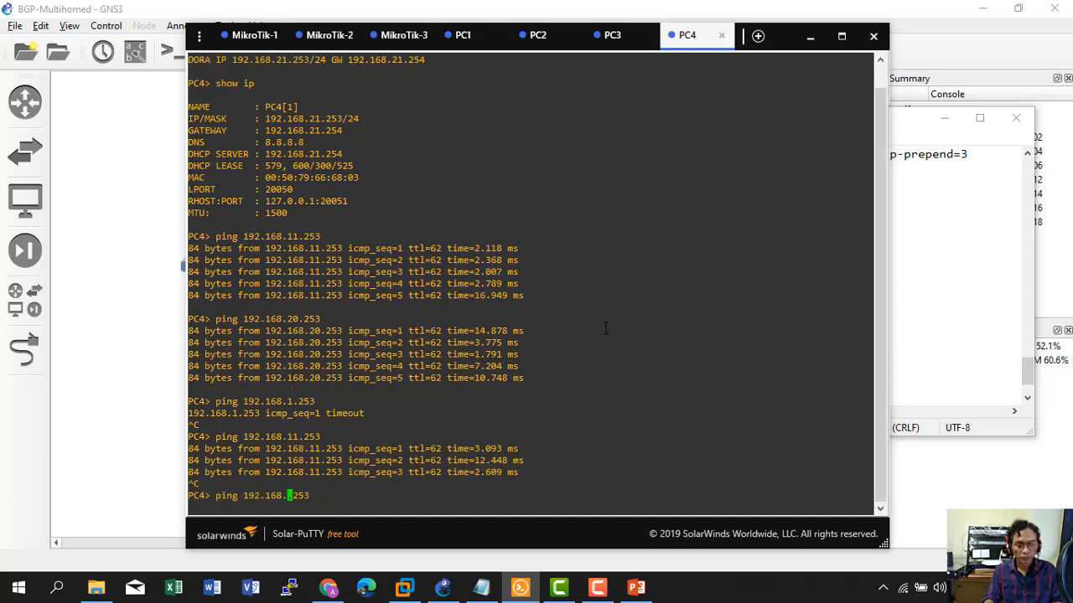
pyautogui.write('20')
pyautogui.press('Return')
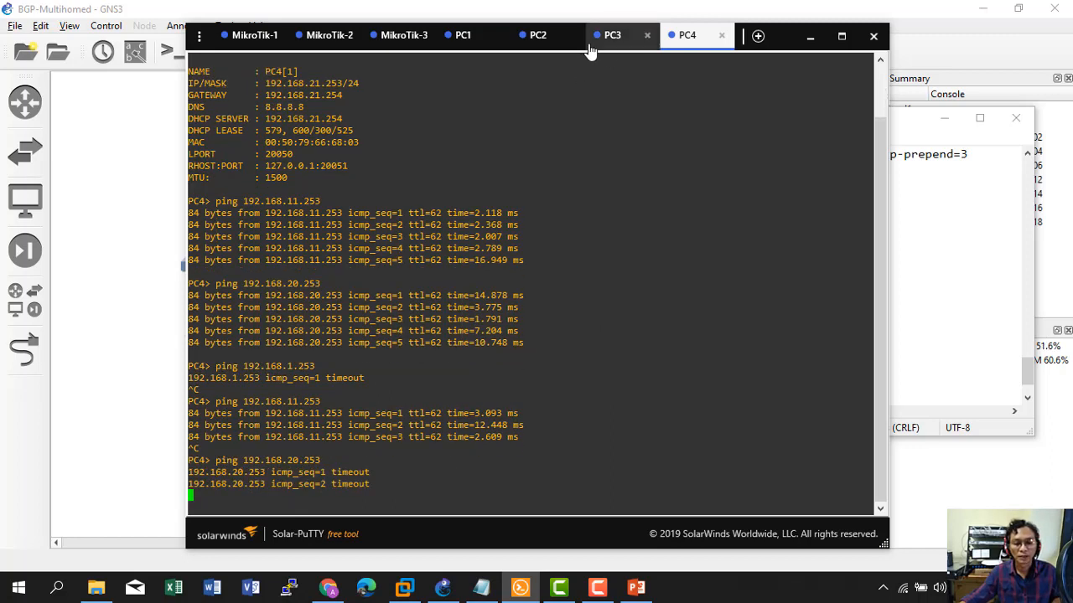
# Ping google.com from PC2, then bring the BGP-Multihomed notes forward.
pyautogui.click(541, 44)
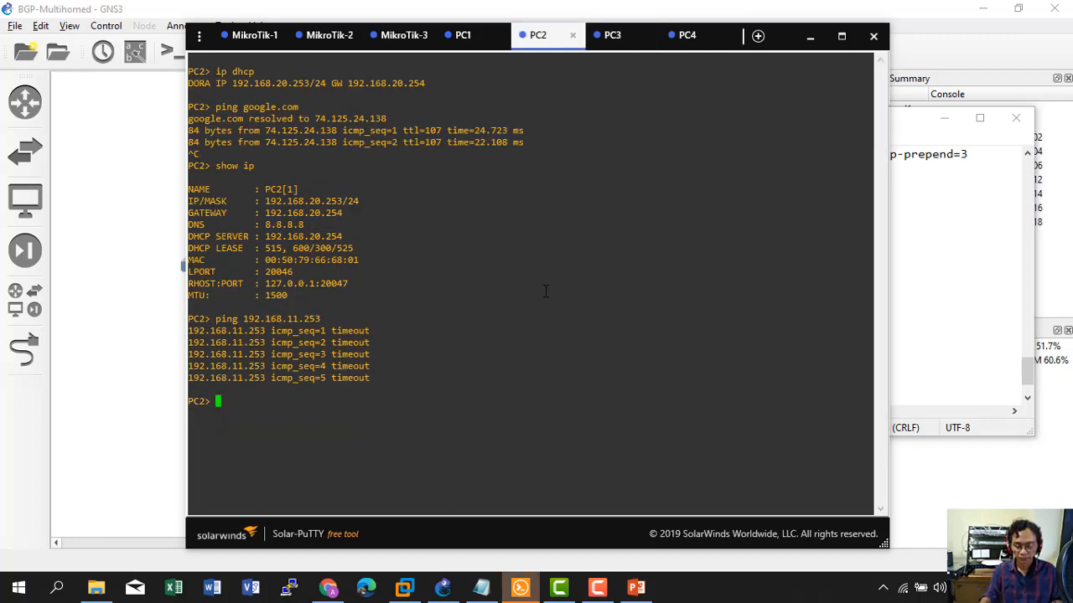
pyautogui.write('ping ')
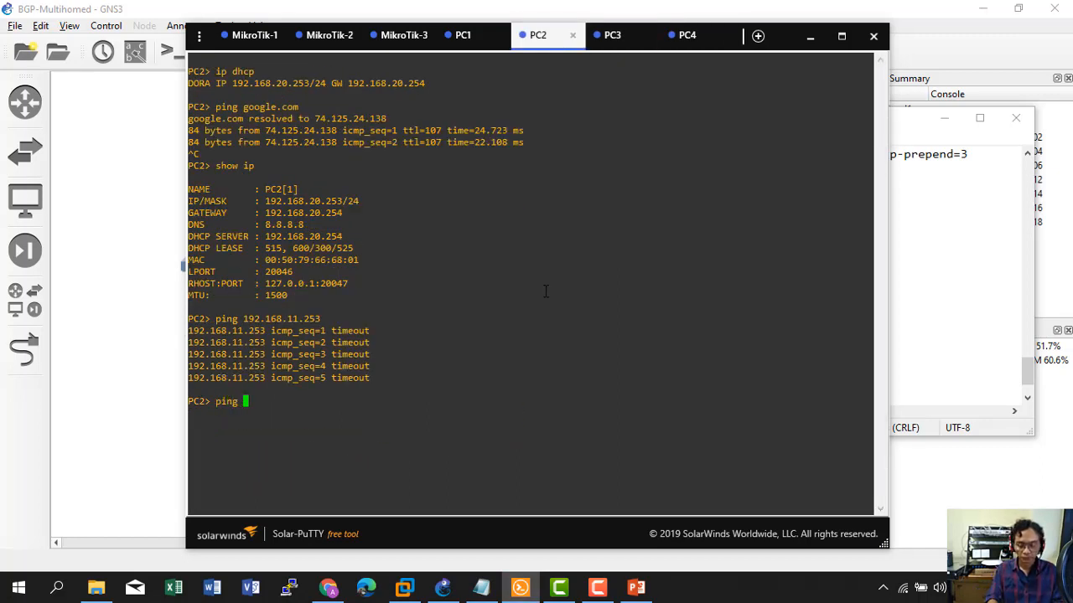
pyautogui.write('192.168')
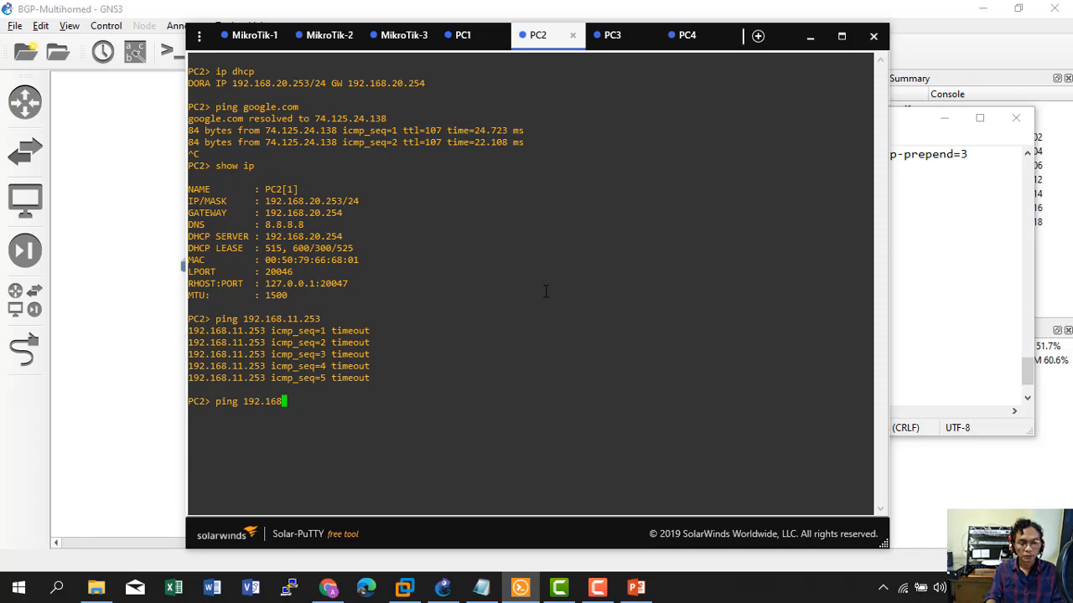
pyautogui.press('BackSpace')
pyautogui.press('BackSpace')
pyautogui.press('BackSpace')
pyautogui.press('BackSpace')
pyautogui.press('BackSpace')
pyautogui.press('BackSpace')
pyautogui.press('BackSpace')
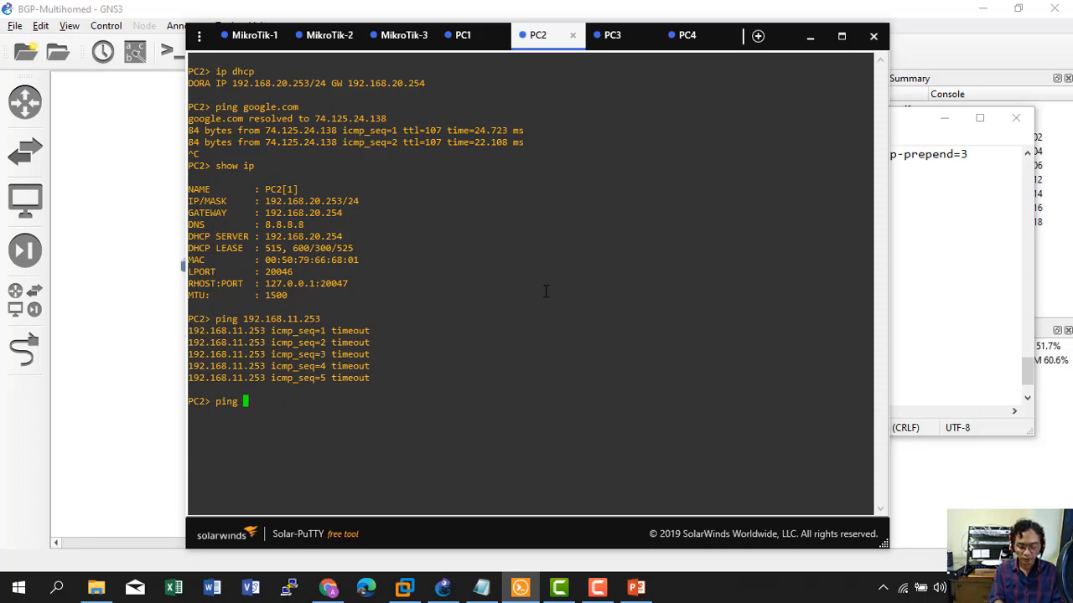
pyautogui.write('google.co')
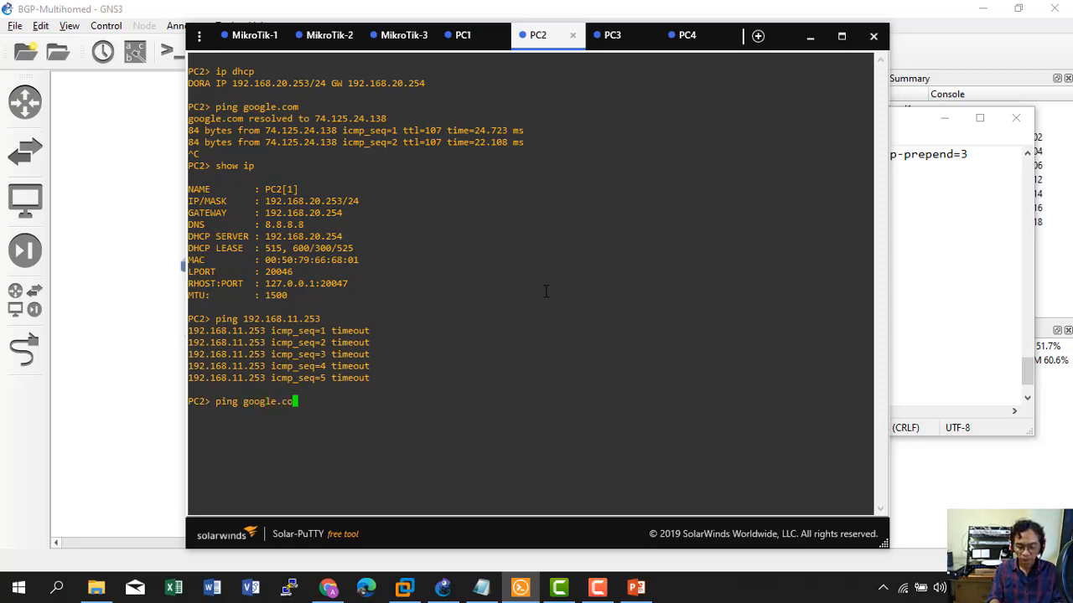
pyautogui.write('m')
pyautogui.press('Return')
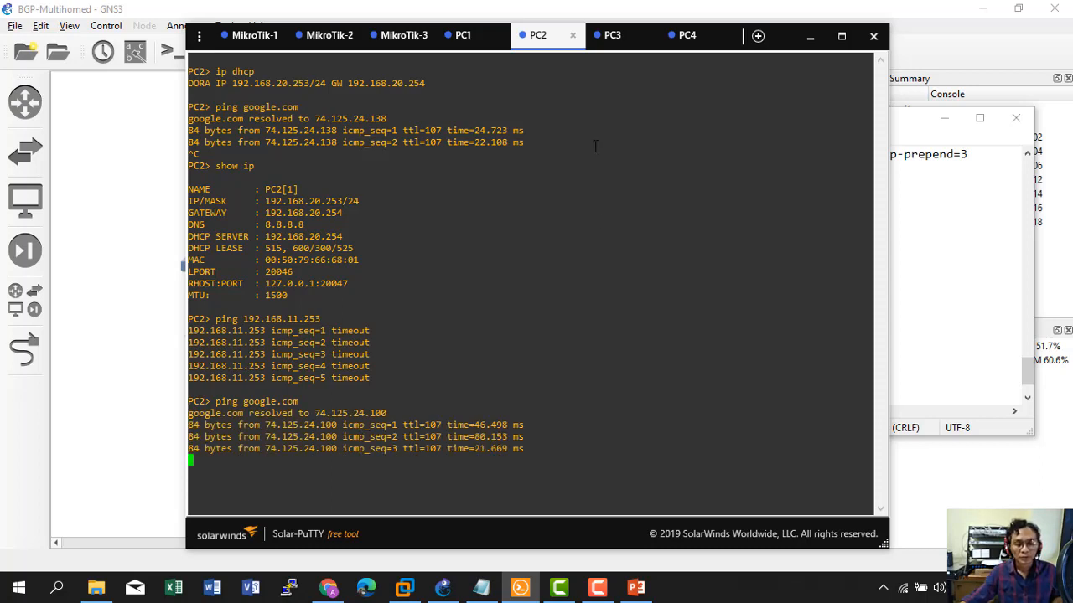
pyautogui.click(923, 267)
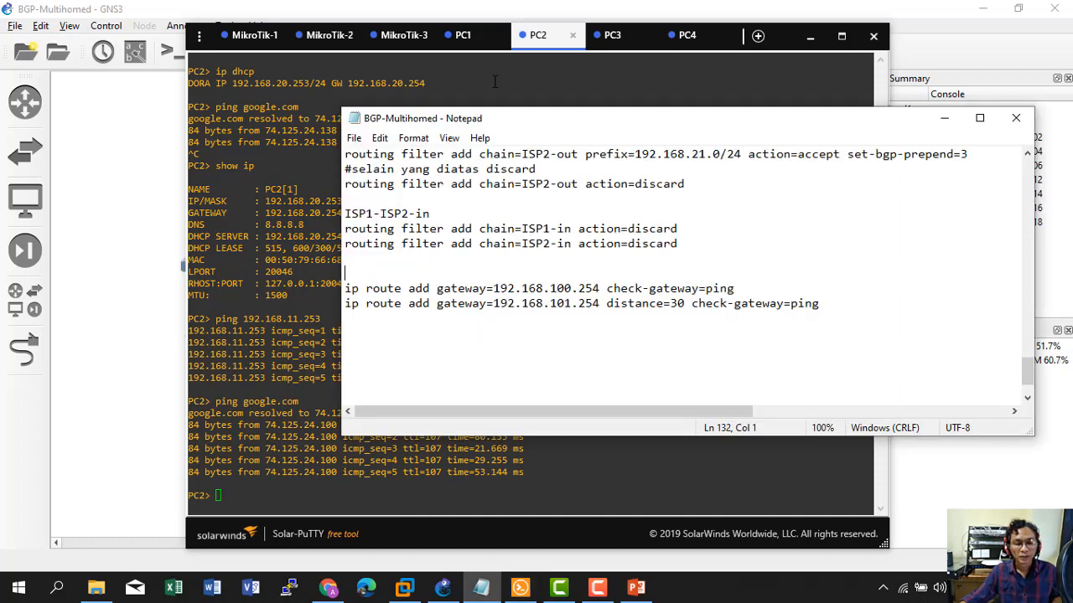
# Run ip route print on the ISP2 (MikroTik-2) router.
pyautogui.click(339, 38)
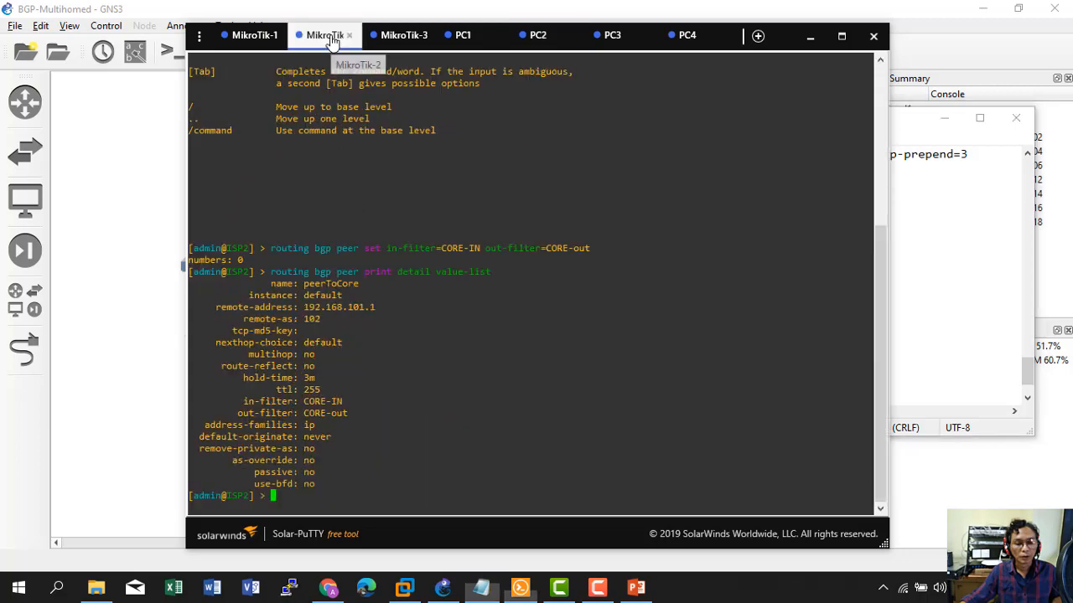
pyautogui.write('ip route print')
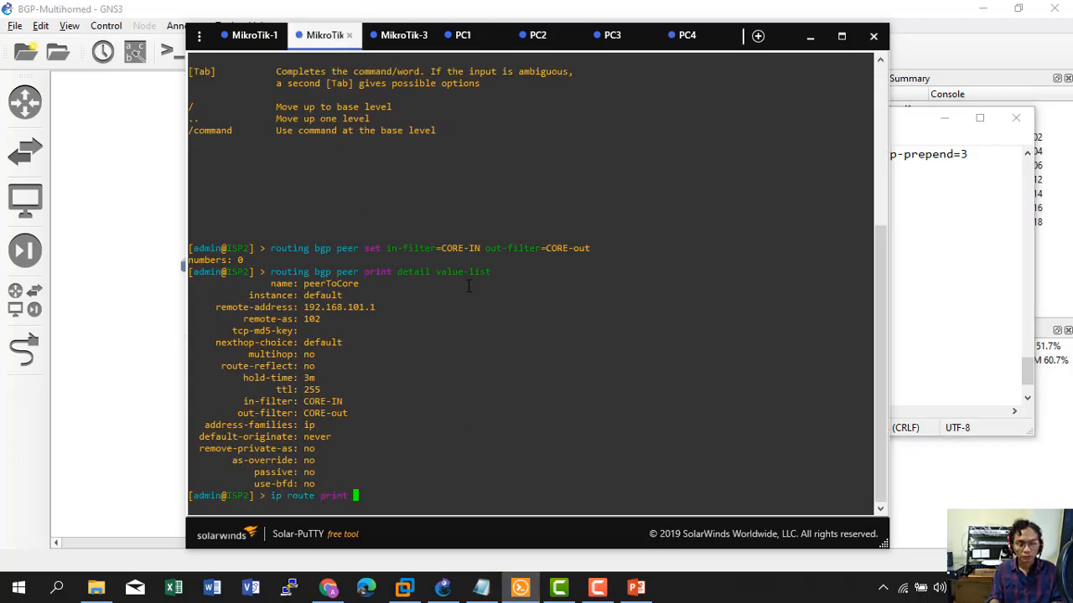
pyautogui.press('Return')
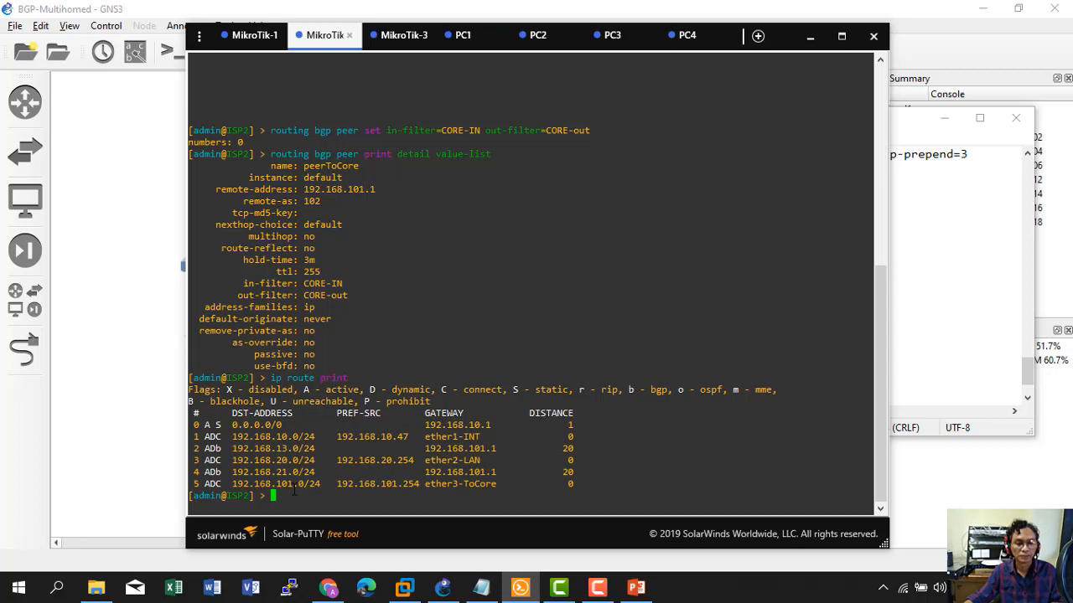
# Run show ip on PC2 to confirm 192.168.20.253/24 with gateway 192.168.20.254.
pyautogui.click(609, 35)
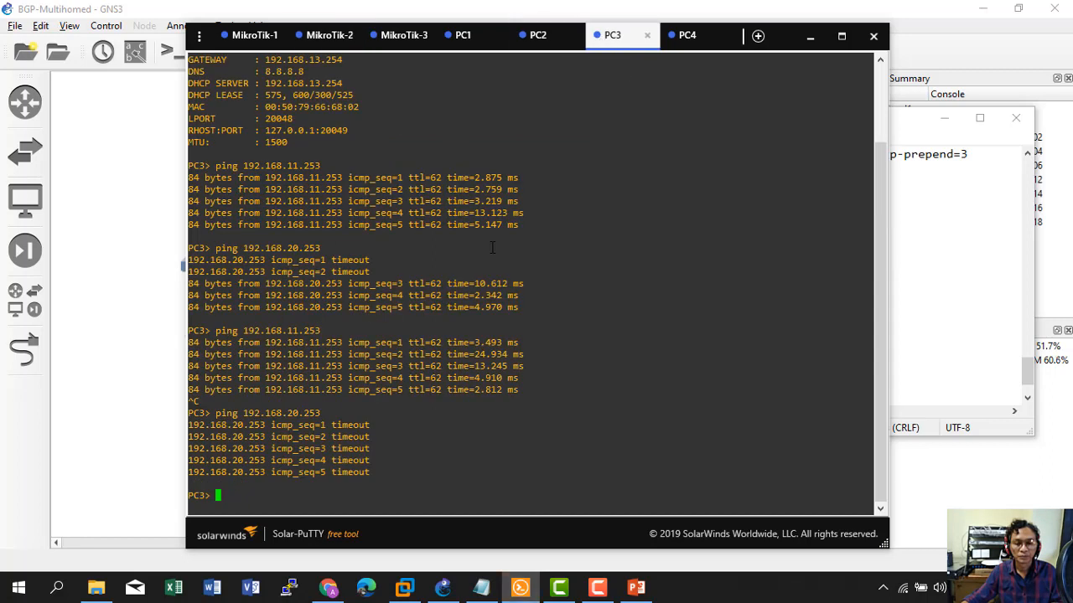
pyautogui.write('ip')
pyautogui.press('BackSpace')
pyautogui.press('BackSpace')
pyautogui.write('s')
pyautogui.click(536, 35)
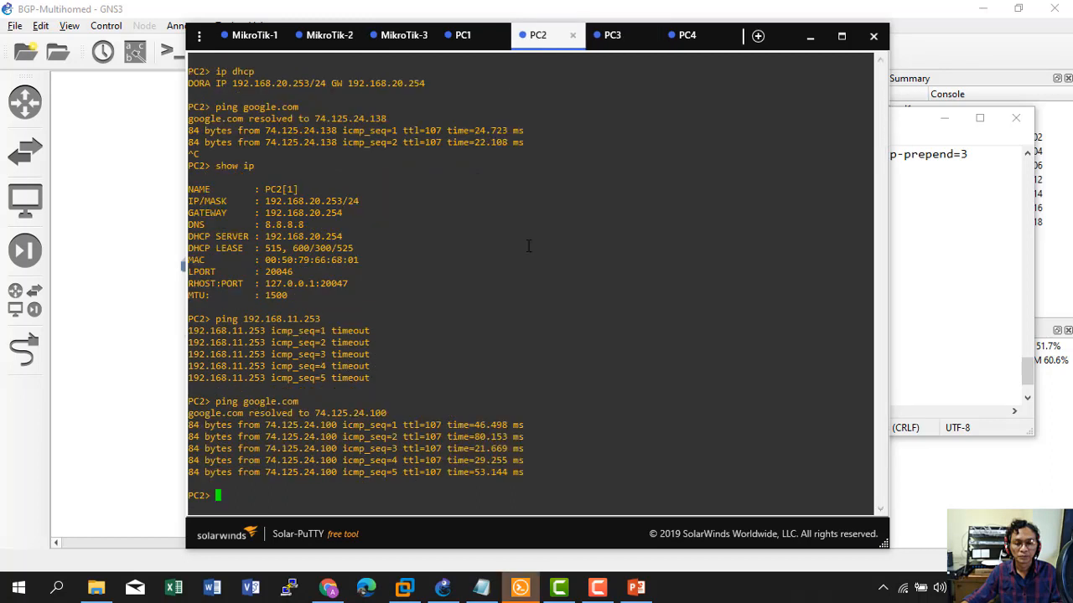
pyautogui.write('sho')
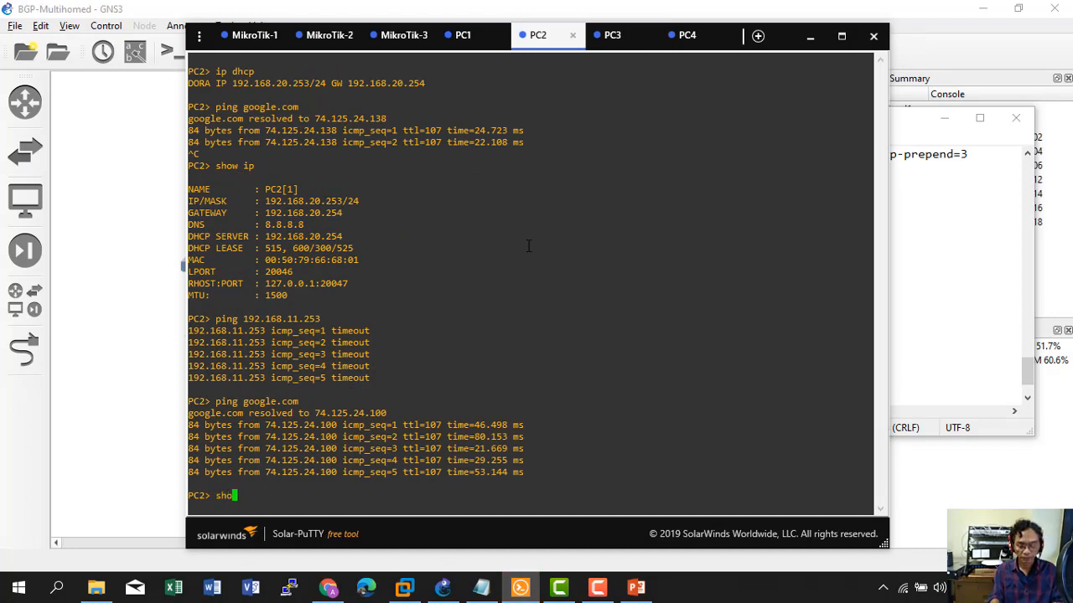
pyautogui.write('w ip')
pyautogui.press('Return')
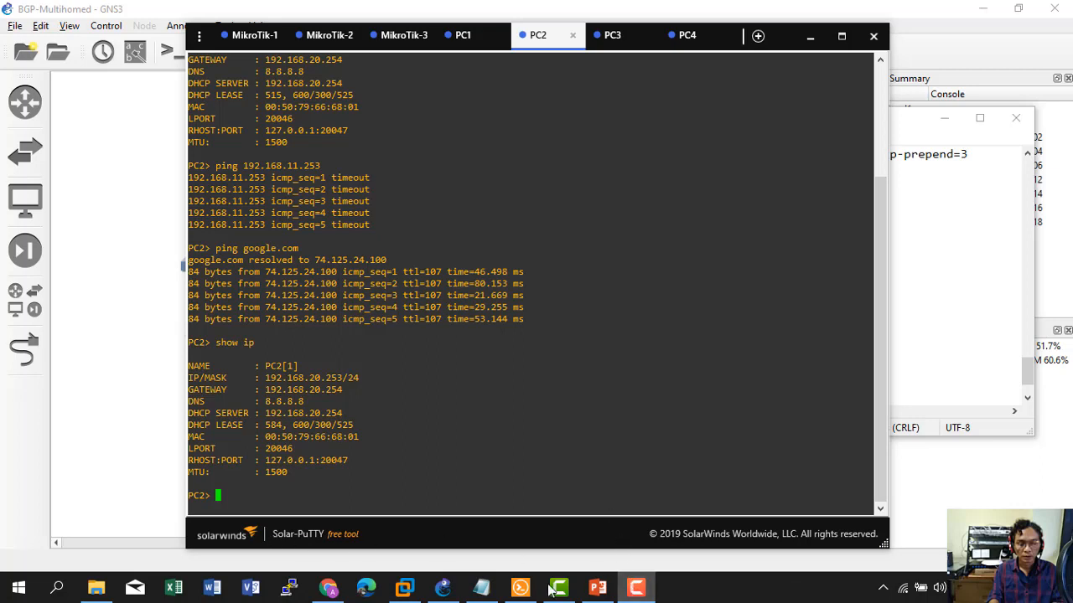
pyautogui.click(636, 588)
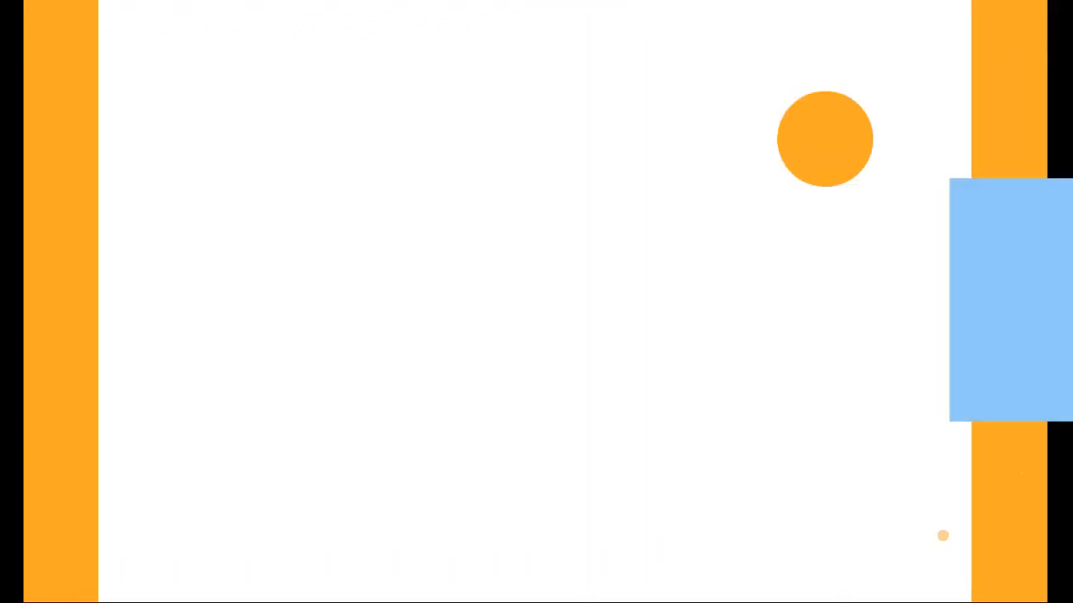